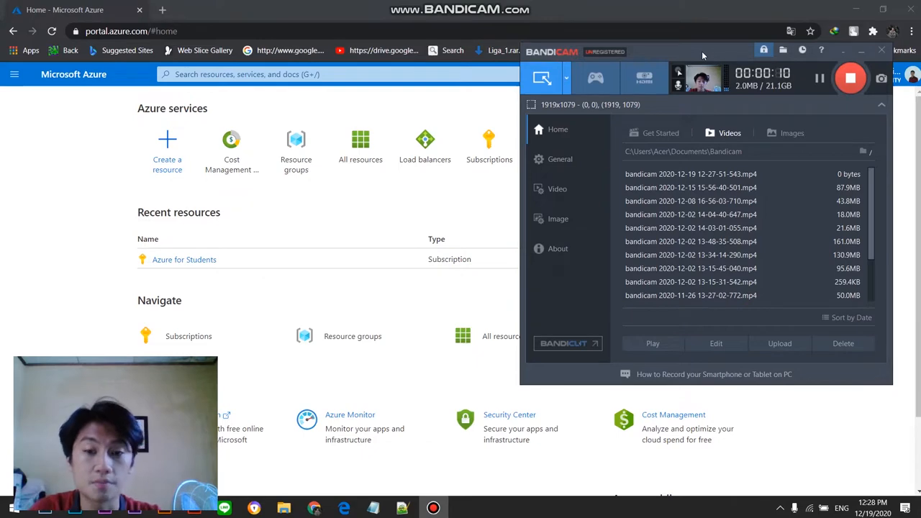
Step: Switch to the UJIKOM 2 CLOUD COMPUTING PDF in Edge, maximize it and read through the exam schedule, rules and submission list
{"action": "left_click", "coordinate": [860, 56]}
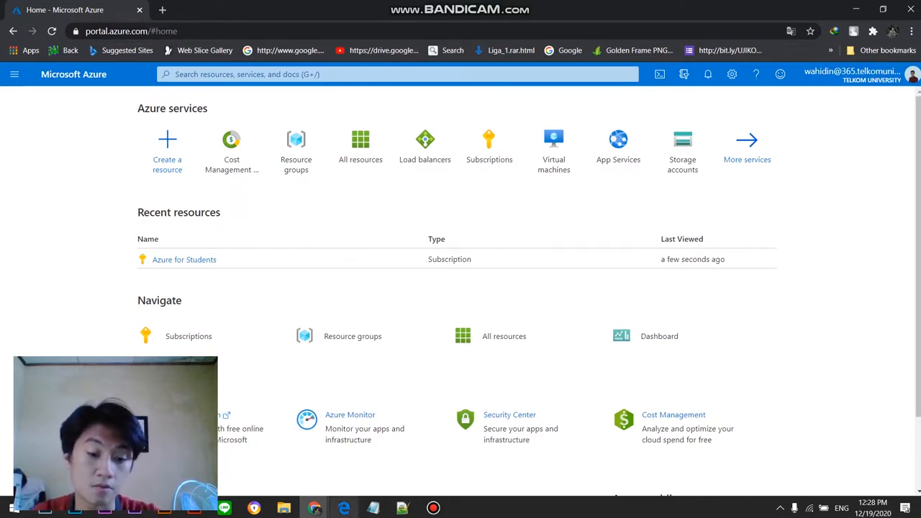
{"action": "mouse_move", "coordinate": [343, 508]}
{"action": "left_click", "coordinate": [344, 453]}
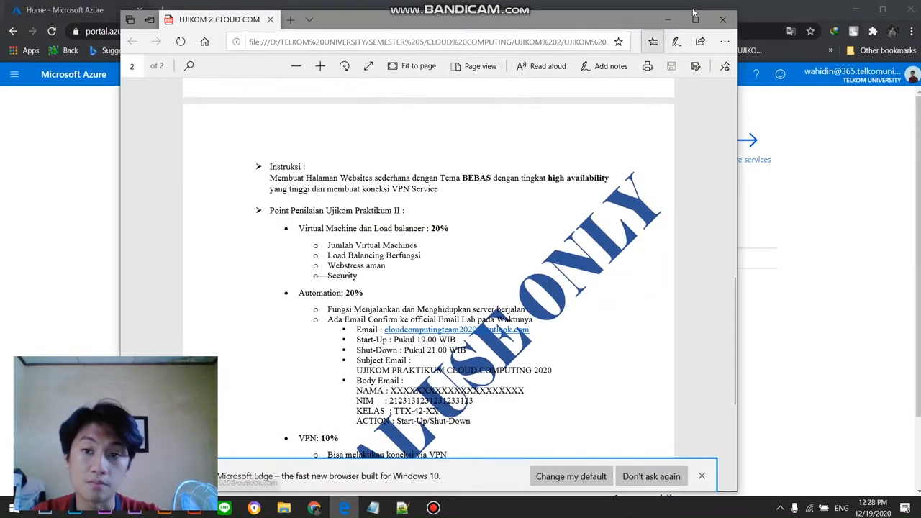
{"action": "left_click", "coordinate": [695, 20]}
{"action": "scroll", "coordinate": [420, 182], "scroll_direction": "up", "scroll_amount": 3}
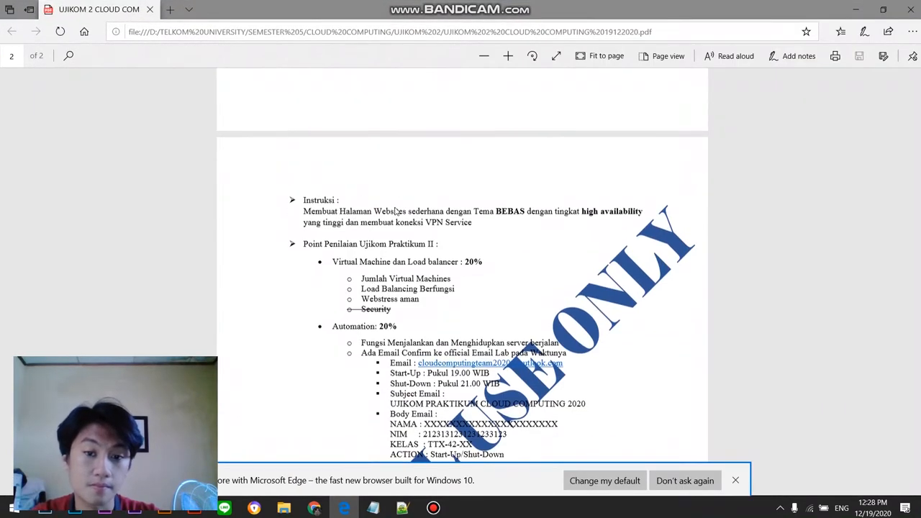
{"action": "scroll", "coordinate": [420, 182], "scroll_direction": "up", "scroll_amount": 5}
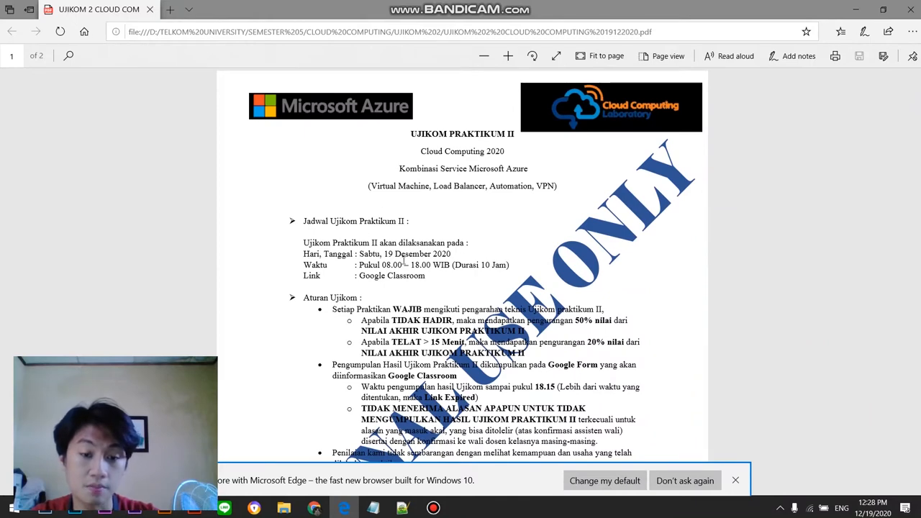
{"action": "scroll", "coordinate": [405, 263], "scroll_direction": "down", "scroll_amount": 3}
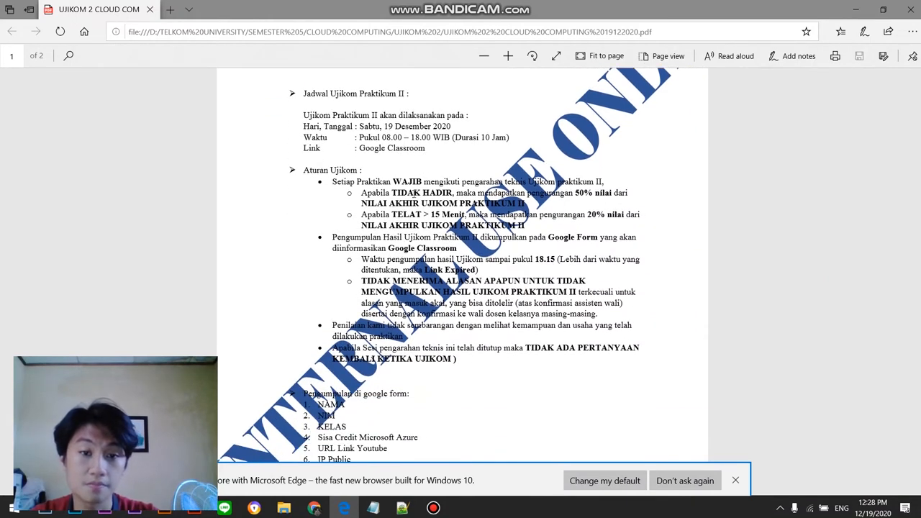
{"action": "scroll", "coordinate": [462, 265], "scroll_direction": "down", "scroll_amount": 2}
{"action": "scroll", "coordinate": [412, 199], "scroll_direction": "down", "scroll_amount": 8}
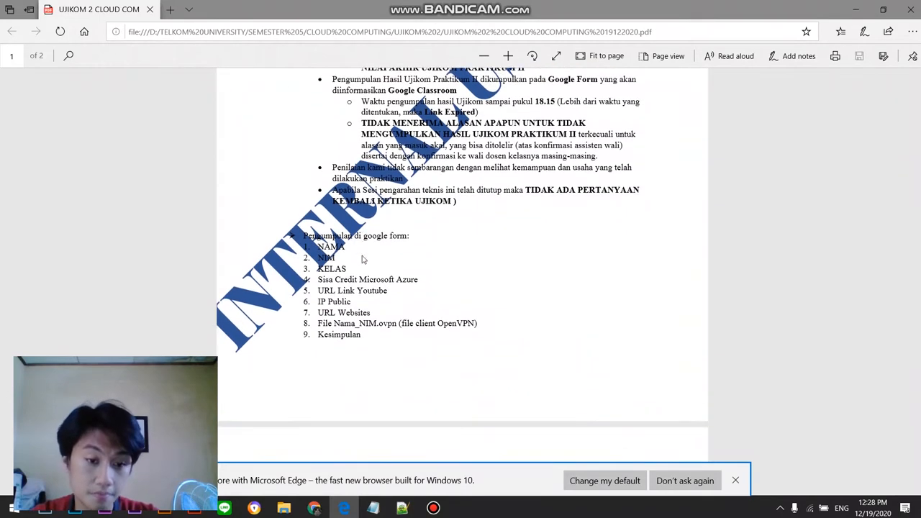
{"action": "scroll", "coordinate": [363, 261], "scroll_direction": "down", "scroll_amount": 3}
{"action": "scroll", "coordinate": [361, 254], "scroll_direction": "up", "scroll_amount": 2}
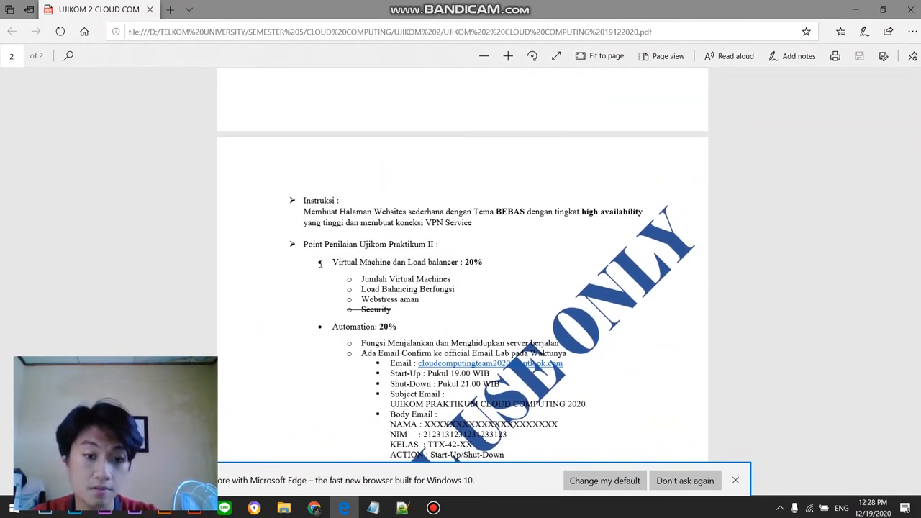
Step: Examine the grading point for Virtual Machine dan Load balancer, highlighting its heading and sub-items on page 2
{"action": "left_click_drag", "start_coordinate": [323, 261], "coordinate": [480, 264]}
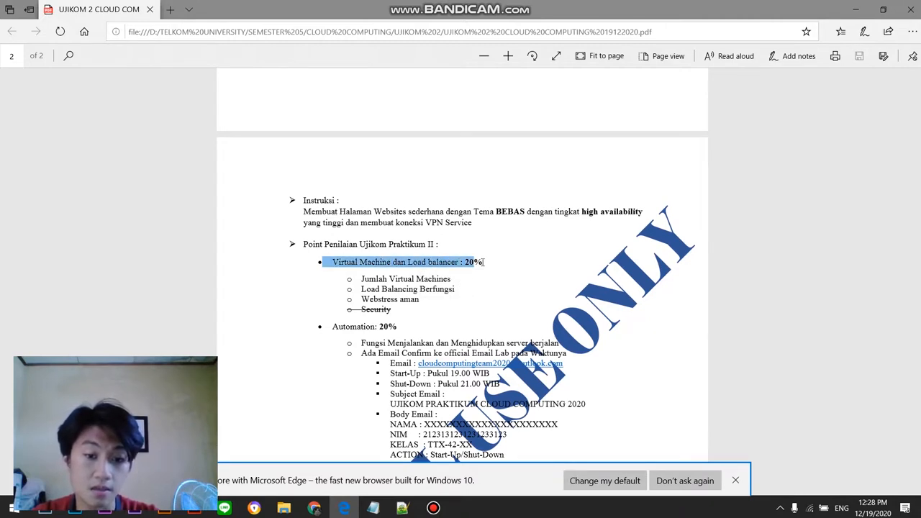
{"action": "left_click", "coordinate": [482, 264]}
{"action": "left_click", "coordinate": [510, 269]}
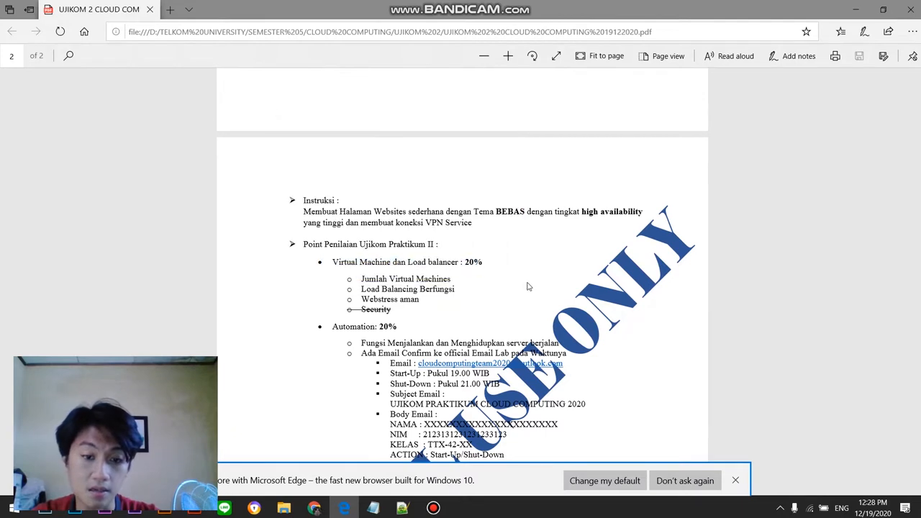
{"action": "scroll", "coordinate": [308, 290], "scroll_direction": "down", "scroll_amount": 2}
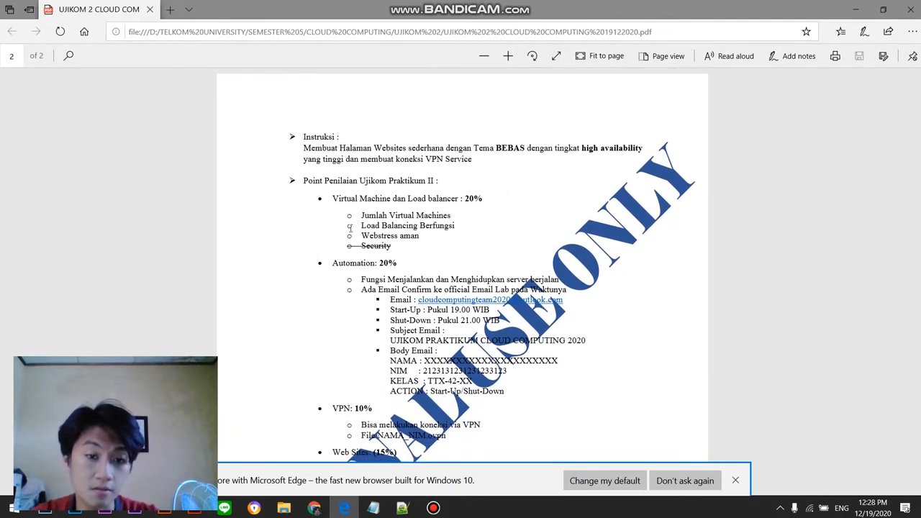
{"action": "left_click_drag", "start_coordinate": [361, 216], "coordinate": [340, 215]}
{"action": "left_click", "coordinate": [423, 237]}
{"action": "left_click", "coordinate": [337, 242]}
{"action": "left_click_drag", "start_coordinate": [424, 233], "coordinate": [348, 215]}
{"action": "left_click", "coordinate": [413, 232]}
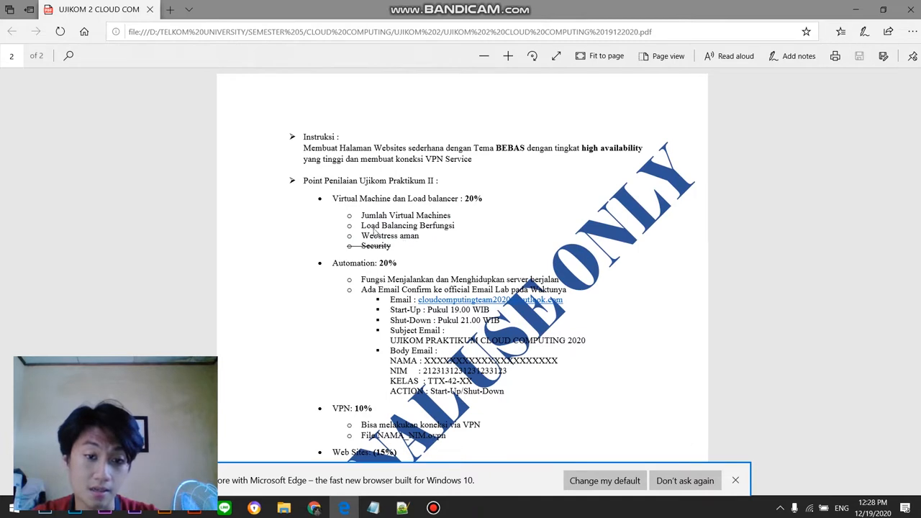
{"action": "left_click_drag", "start_coordinate": [362, 216], "coordinate": [440, 235]}
{"action": "left_click", "coordinate": [344, 215]}
{"action": "left_click_drag", "start_coordinate": [354, 215], "coordinate": [423, 238]}
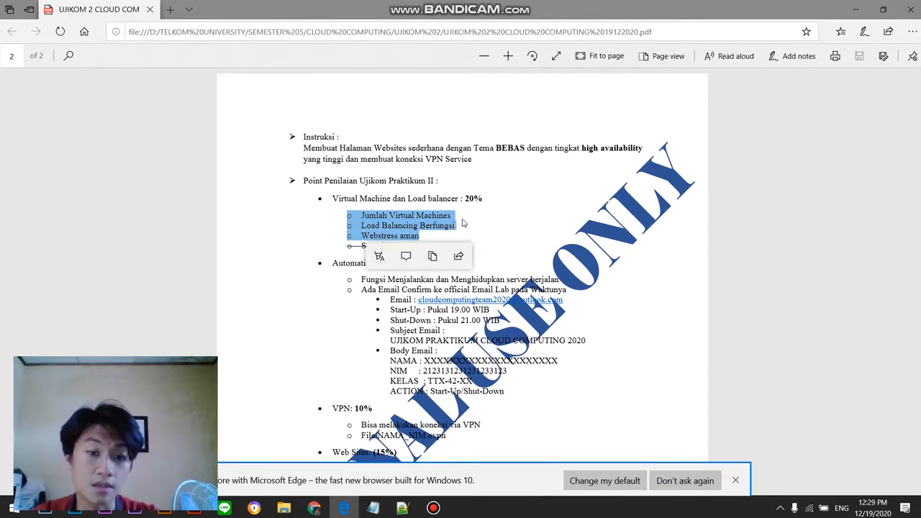
{"action": "left_click", "coordinate": [475, 221]}
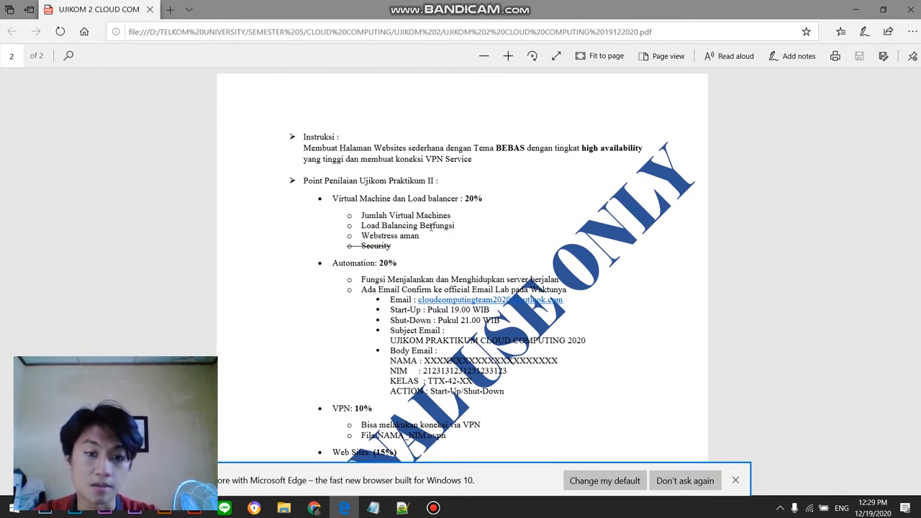
{"action": "left_click_drag", "start_coordinate": [316, 192], "coordinate": [438, 236]}
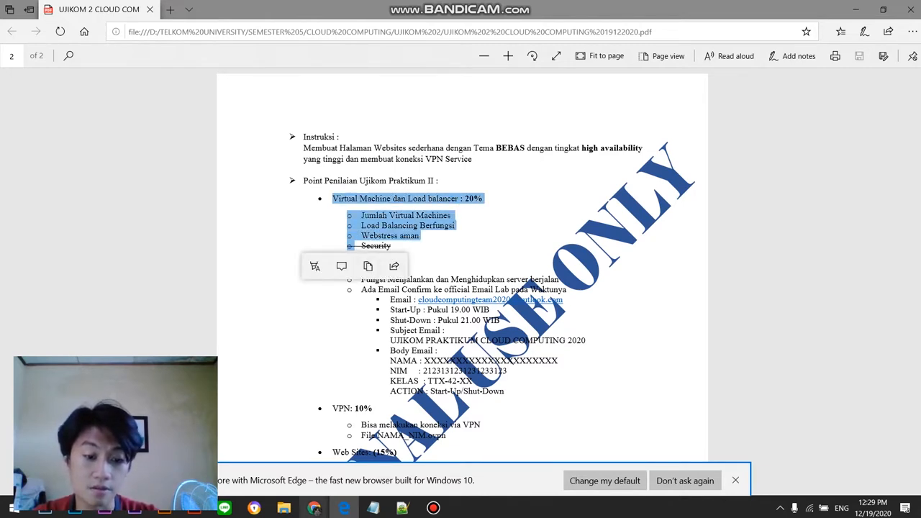
Step: Switch back to the Azure portal home page in Chrome
{"action": "mouse_move", "coordinate": [313, 508]}
{"action": "left_click", "coordinate": [295, 482]}
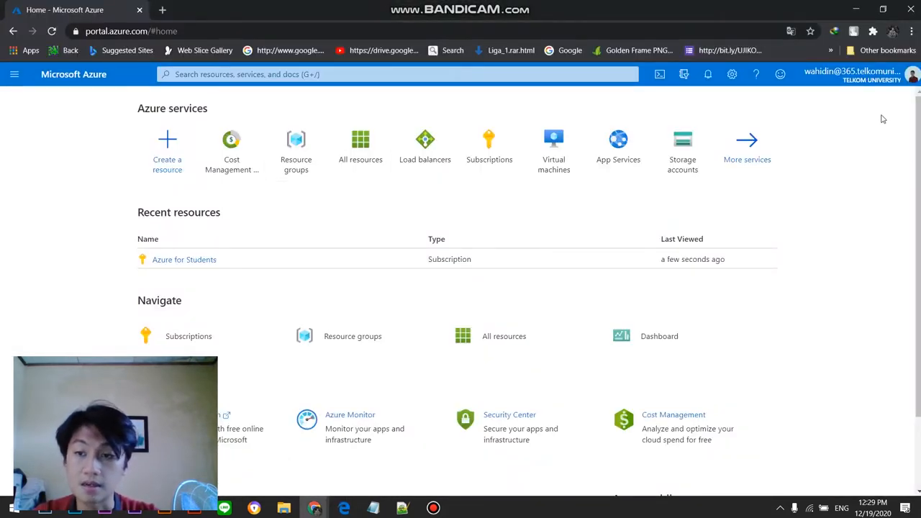
{"action": "mouse_move", "coordinate": [872, 84]}
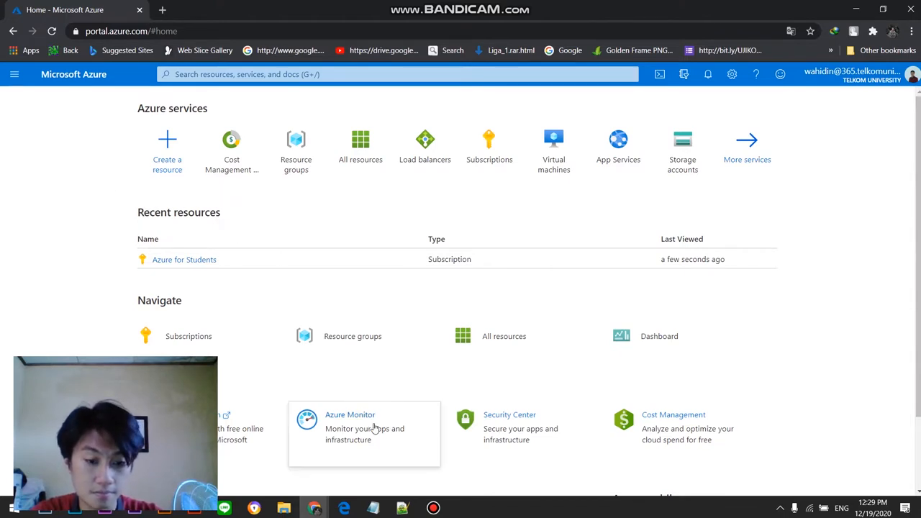
Step: Switch to Script Praktikum.sh in Notepad++ and look over its commands and the group, username and password variables
{"action": "left_click", "coordinate": [401, 509]}
{"action": "scroll", "coordinate": [225, 173], "scroll_direction": "down", "scroll_amount": 9}
{"action": "scroll", "coordinate": [225, 172], "scroll_direction": "up", "scroll_amount": 9}
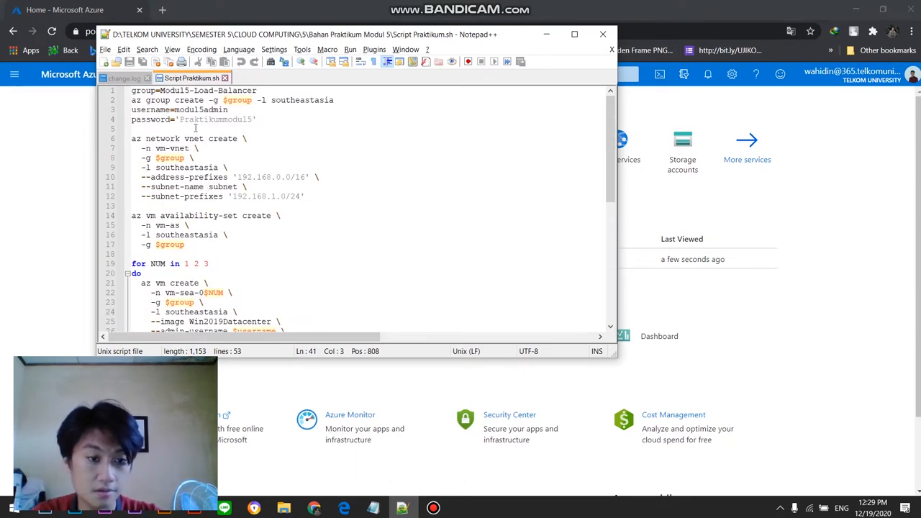
{"action": "scroll", "coordinate": [195, 128], "scroll_direction": "down", "scroll_amount": 5}
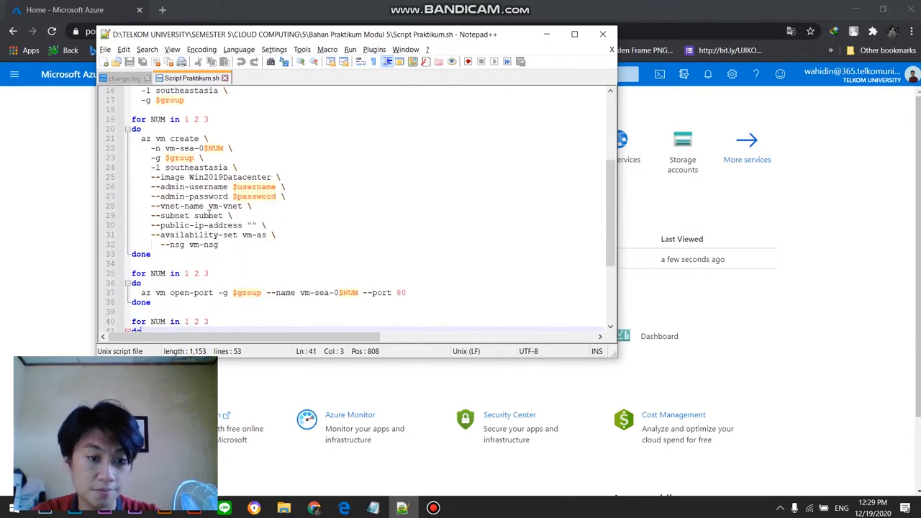
{"action": "scroll", "coordinate": [209, 214], "scroll_direction": "down", "scroll_amount": 4}
{"action": "scroll", "coordinate": [157, 278], "scroll_direction": "up", "scroll_amount": 9}
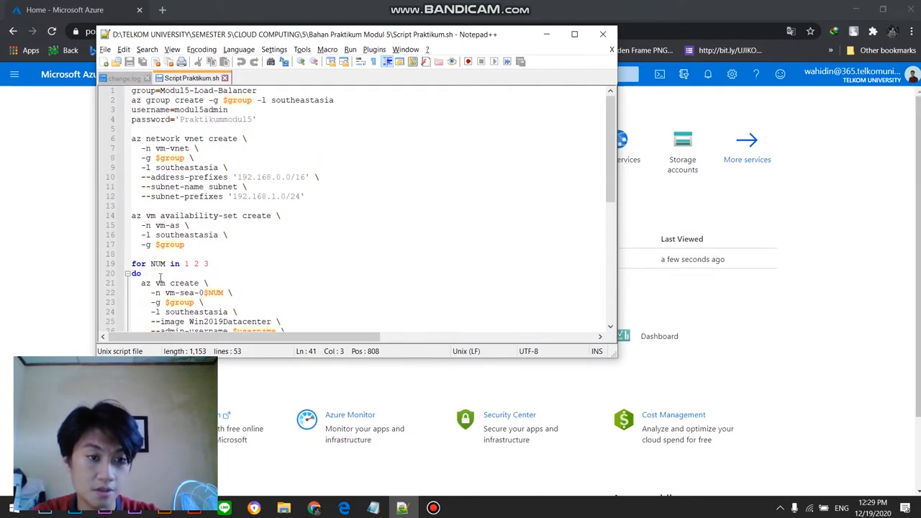
{"action": "double_click", "coordinate": [166, 119]}
{"action": "left_click", "coordinate": [219, 121]}
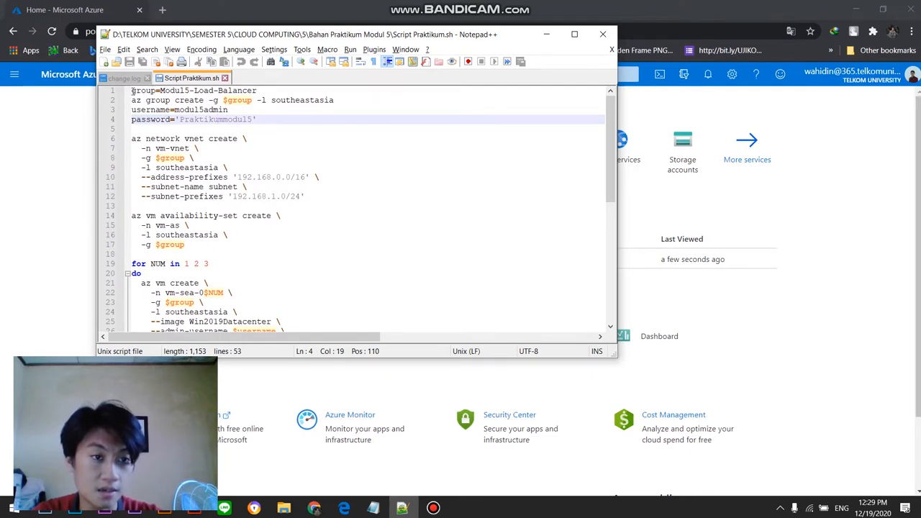
Step: Review the script's sections for the resource group, network, VM creation, port opening and VM extension, highlighting parts of the code
{"action": "left_click_drag", "start_coordinate": [133, 91], "coordinate": [290, 284]}
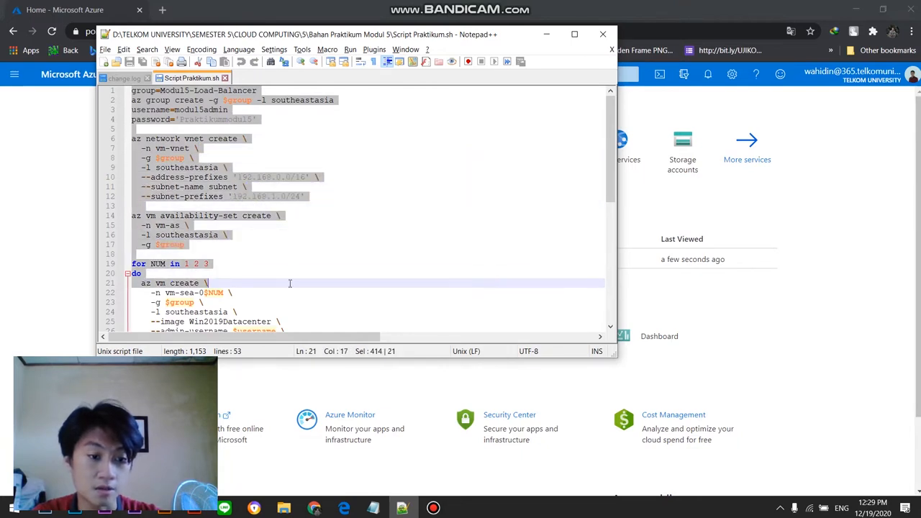
{"action": "scroll", "coordinate": [293, 257], "scroll_direction": "down", "scroll_amount": 4}
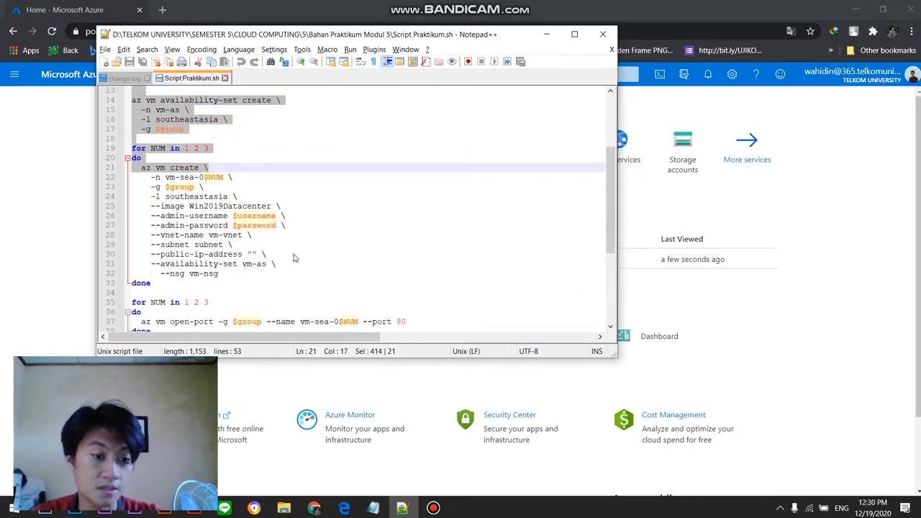
{"action": "left_click_drag", "start_coordinate": [155, 225], "coordinate": [243, 236]}
{"action": "scroll", "coordinate": [245, 247], "scroll_direction": "down", "scroll_amount": 3}
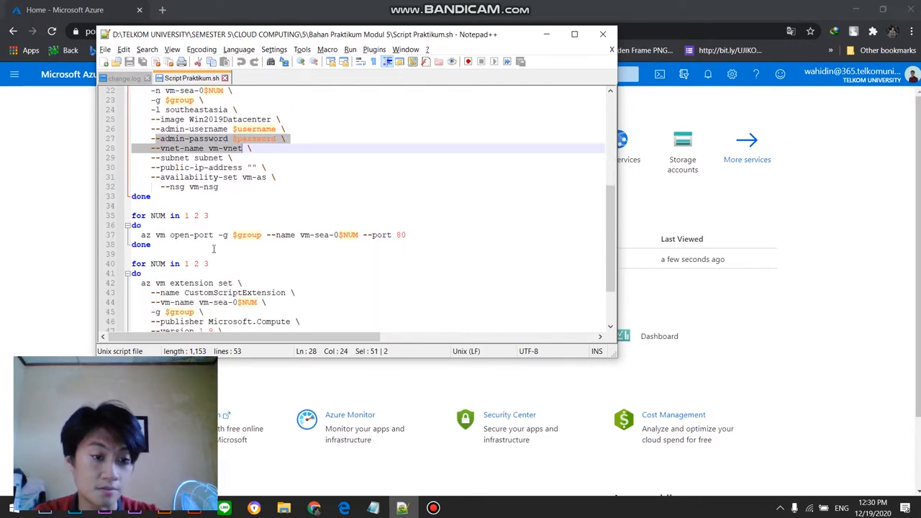
{"action": "scroll", "coordinate": [176, 234], "scroll_direction": "down", "scroll_amount": 2}
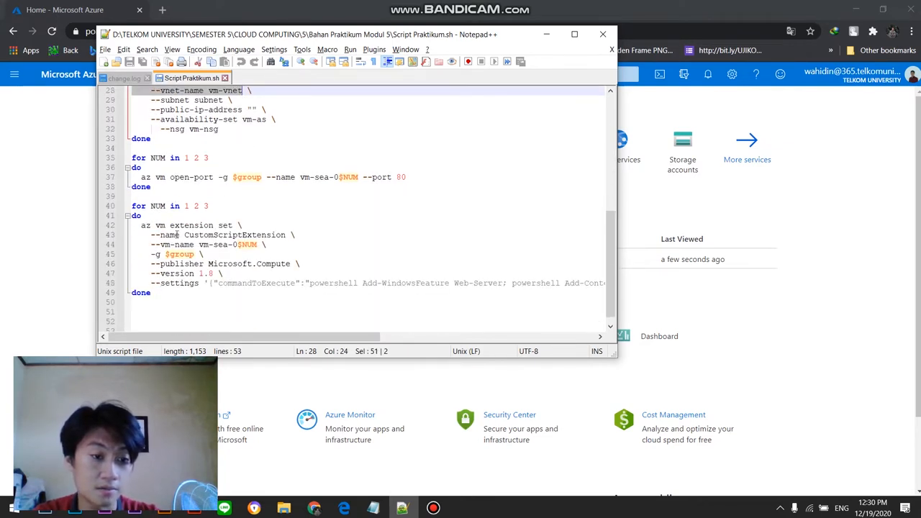
{"action": "left_click_drag", "start_coordinate": [169, 226], "coordinate": [300, 268]}
{"action": "scroll", "coordinate": [308, 237], "scroll_direction": "up", "scroll_amount": 6}
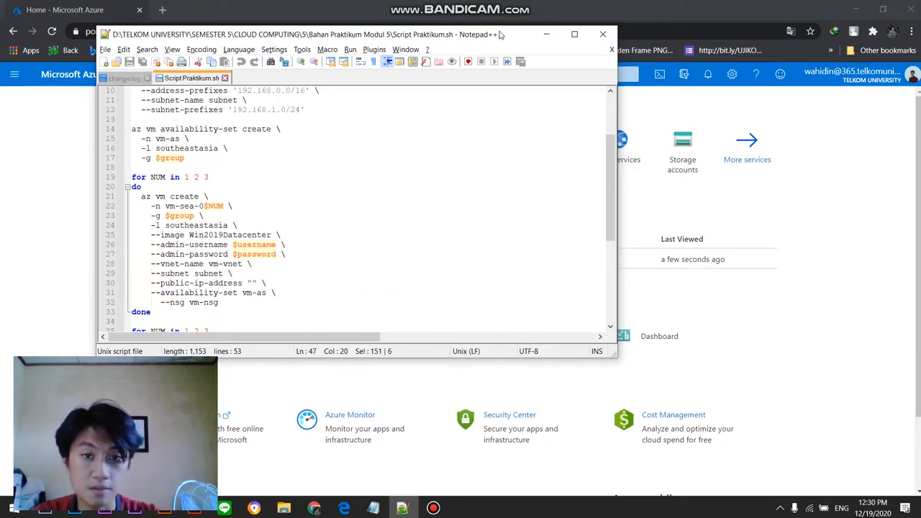
Step: Return to the Azure portal, open Cloud Shell and create its storage under the Azure for Students subscription
{"action": "left_click_drag", "start_coordinate": [507, 34], "coordinate": [777, 137]}
{"action": "left_click", "coordinate": [90, 174]}
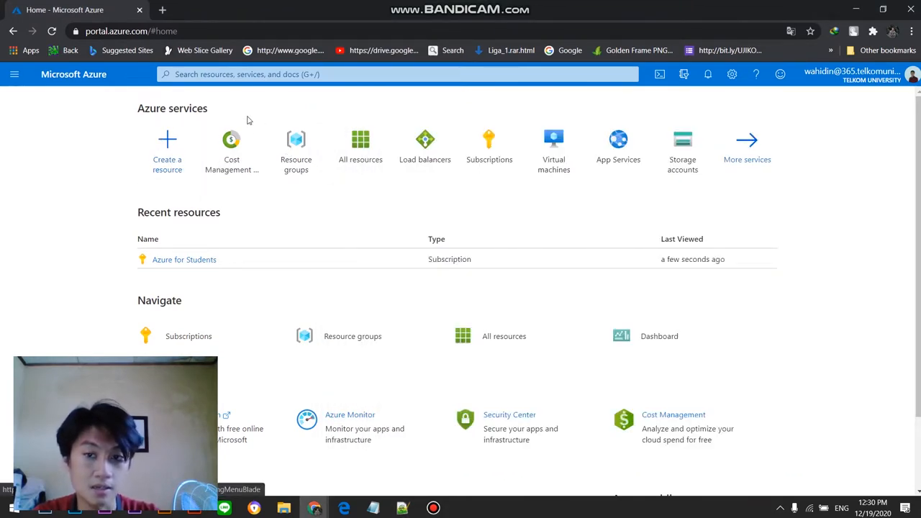
{"action": "left_click", "coordinate": [165, 143]}
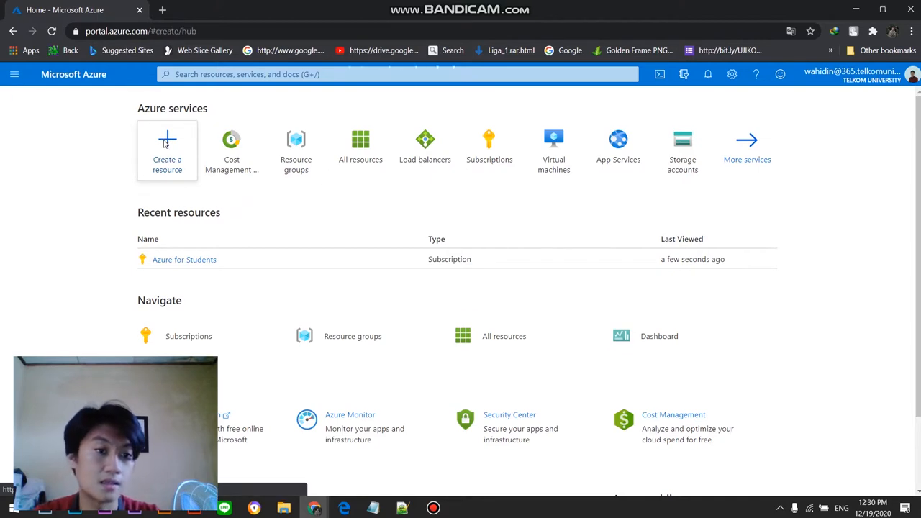
{"action": "left_click", "coordinate": [14, 32]}
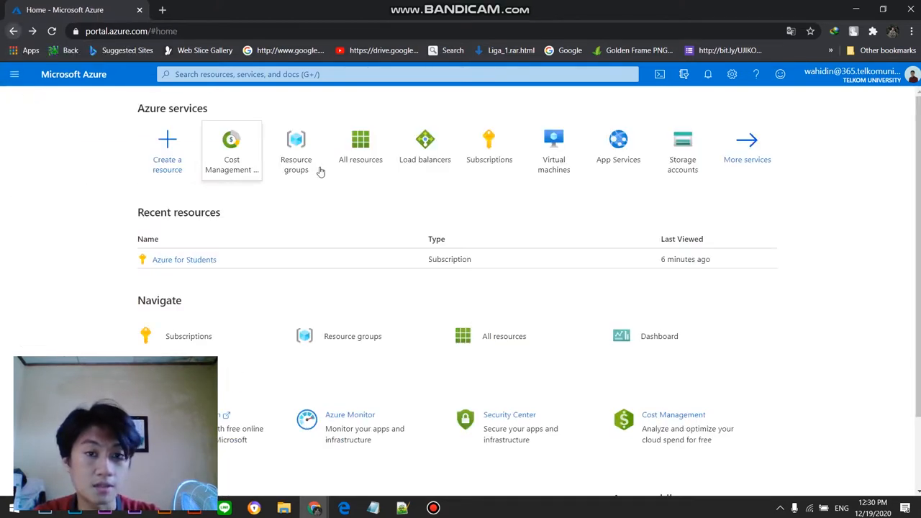
{"action": "left_click", "coordinate": [659, 75]}
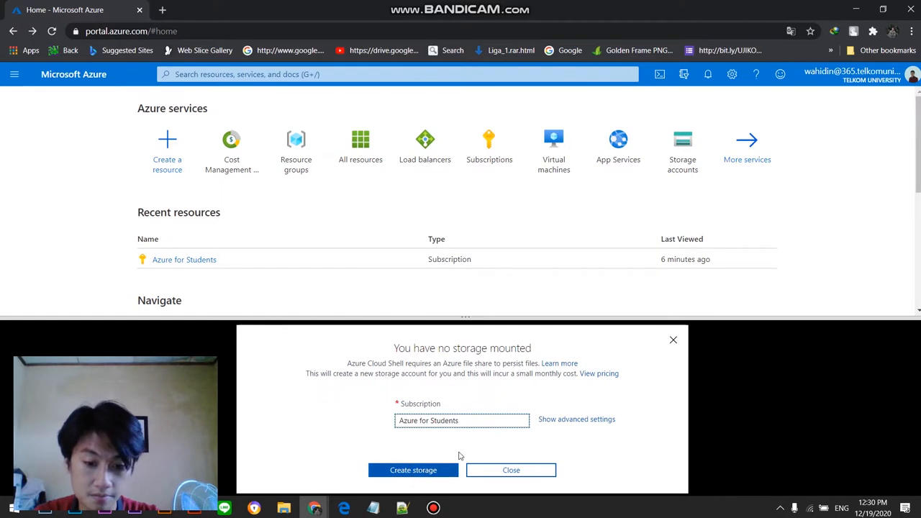
{"action": "left_click", "coordinate": [414, 472]}
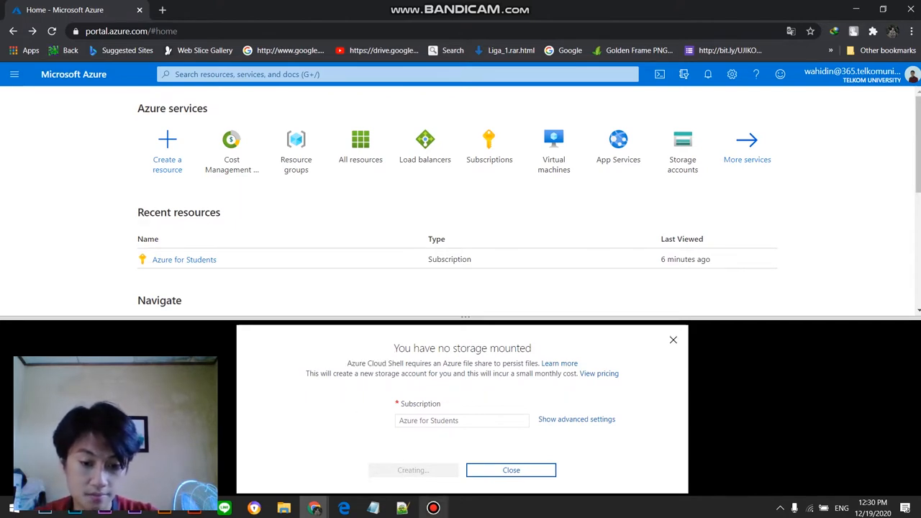
Step: Copy the entire contents of Script Praktikum.sh in Notepad++ and return to the Azure portal's Cloud Shell
{"action": "left_click", "coordinate": [402, 508]}
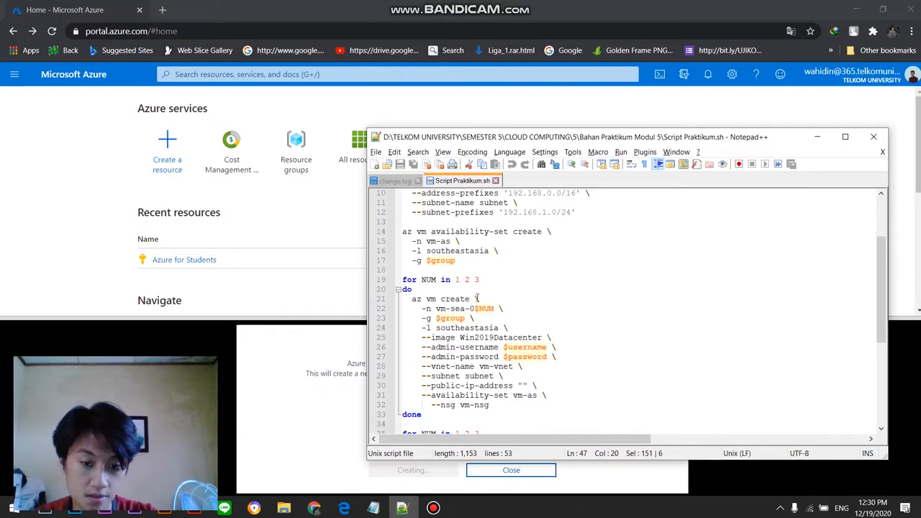
{"action": "double_click", "coordinate": [469, 349]}
{"action": "left_click", "coordinate": [569, 310]}
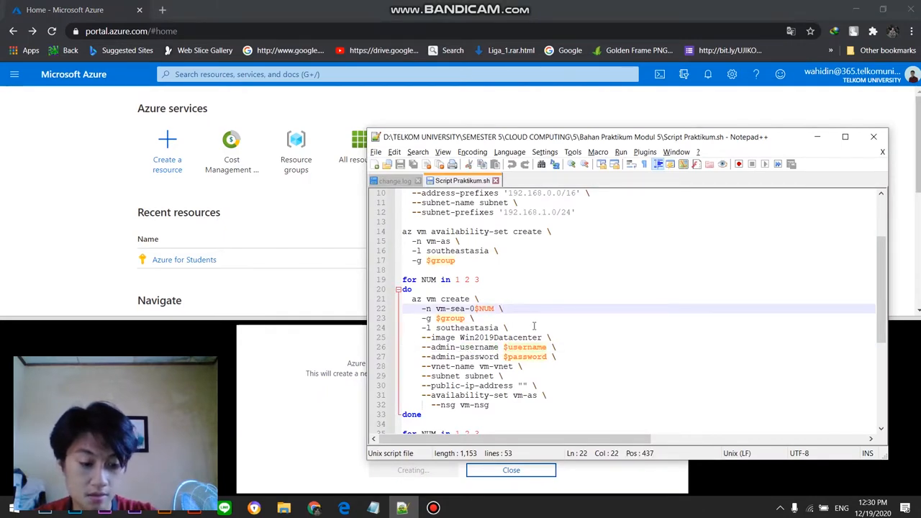
{"action": "key", "text": "ctrl+a"}
{"action": "right_click", "coordinate": [471, 355]}
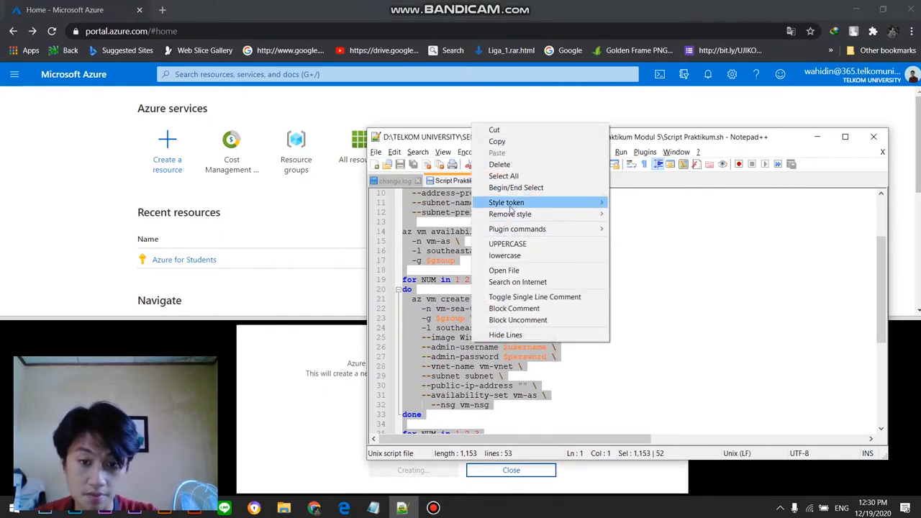
{"action": "left_click", "coordinate": [498, 141]}
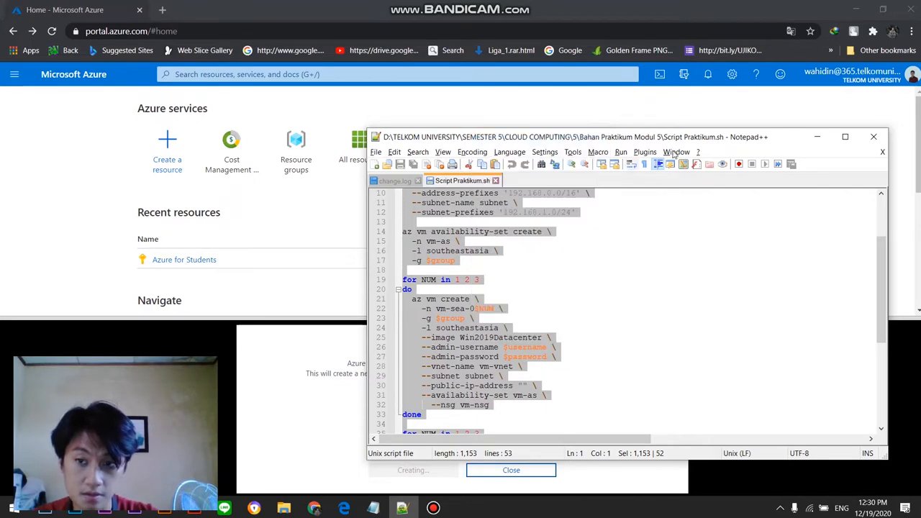
{"action": "left_click", "coordinate": [817, 137]}
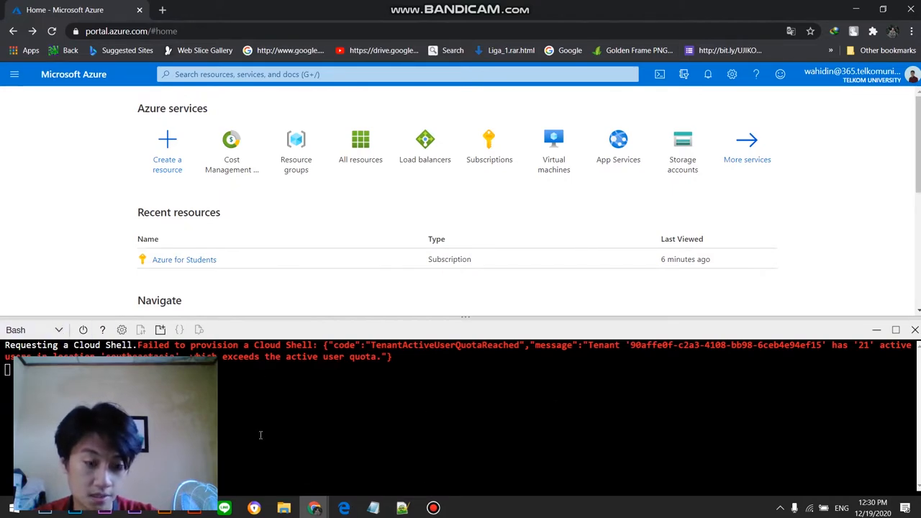
Step: Restart the Cloud Shell session and confirm terminating the current one
{"action": "left_click", "coordinate": [432, 510]}
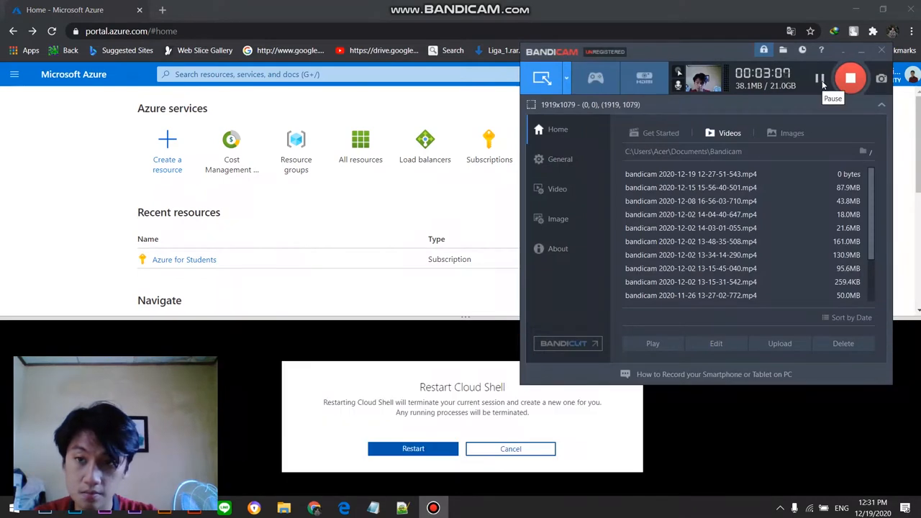
{"action": "left_click", "coordinate": [722, 425]}
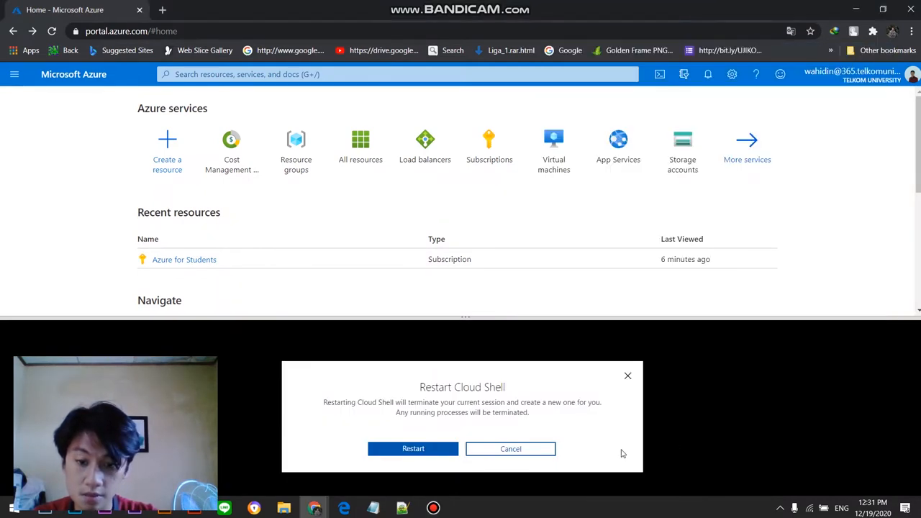
{"action": "left_click", "coordinate": [624, 373]}
{"action": "left_click", "coordinate": [84, 330]}
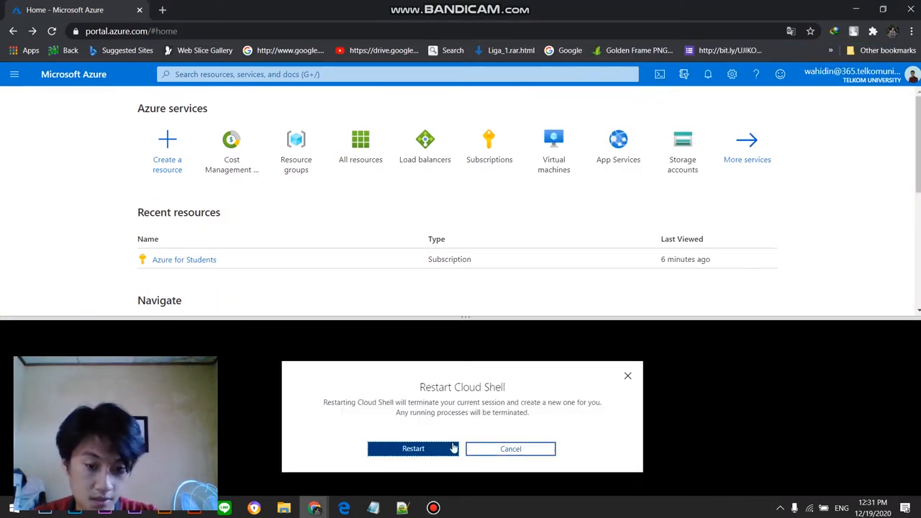
{"action": "left_click", "coordinate": [627, 375]}
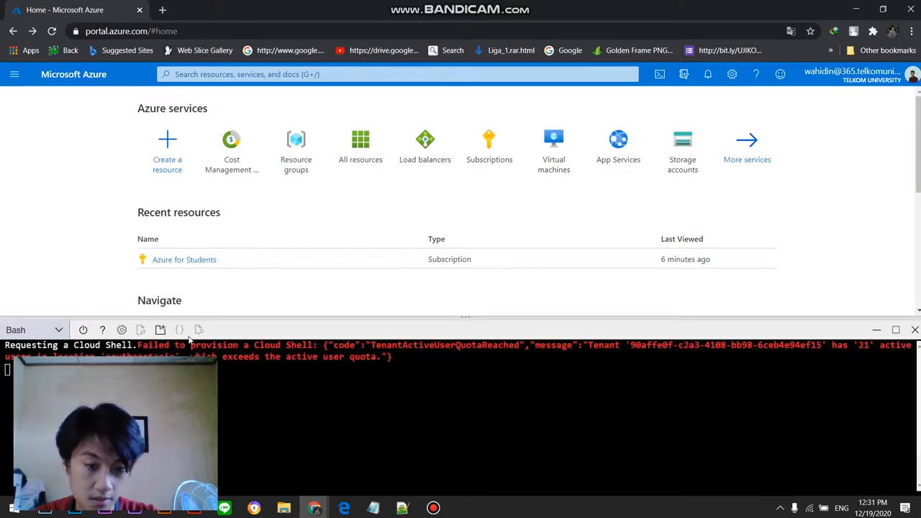
{"action": "left_click", "coordinate": [83, 331]}
{"action": "left_click", "coordinate": [402, 448]}
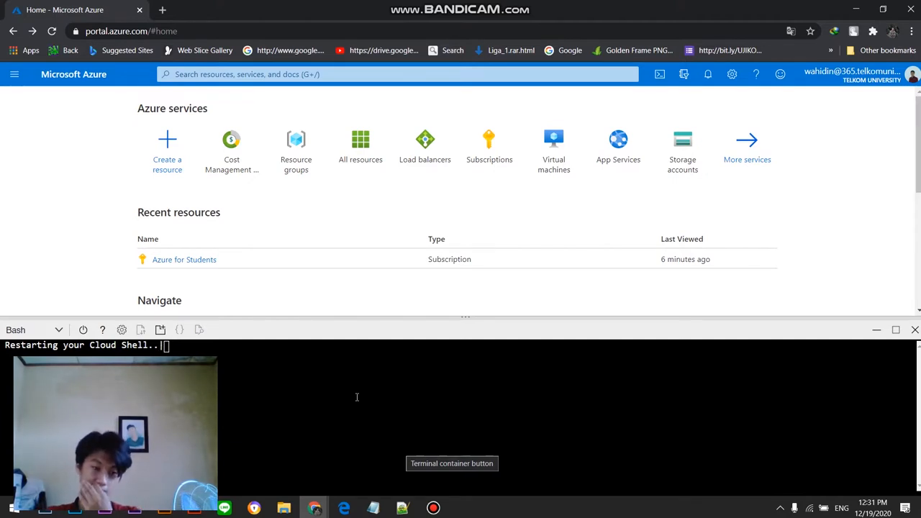
{"action": "mouse_move", "coordinate": [433, 508]}
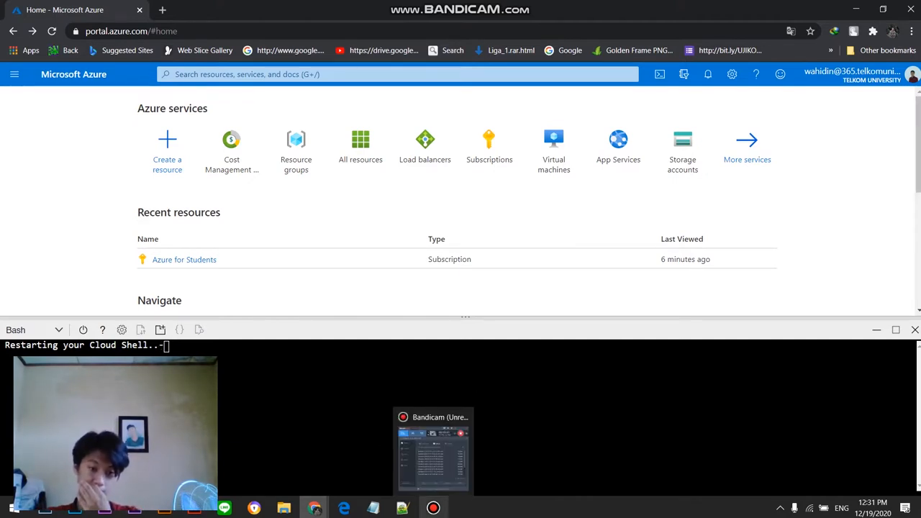
{"action": "left_click", "coordinate": [434, 453]}
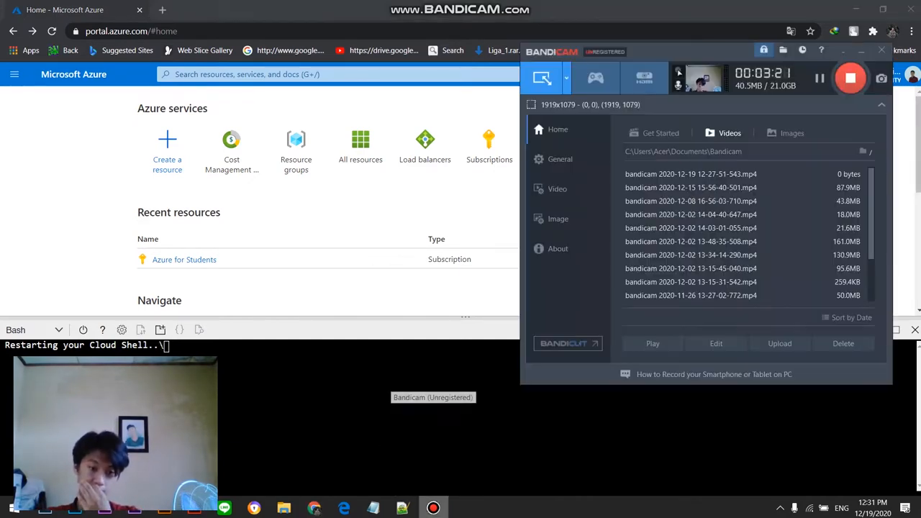
{"action": "left_click", "coordinate": [820, 79]}
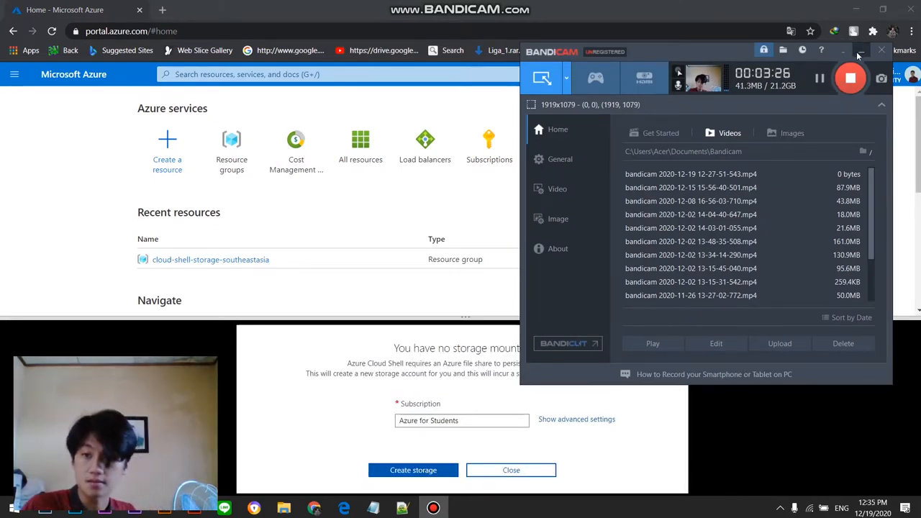
Step: Reopen Cloud Shell and create its storage again under the Azure for Students subscription
{"action": "left_click", "coordinate": [860, 52]}
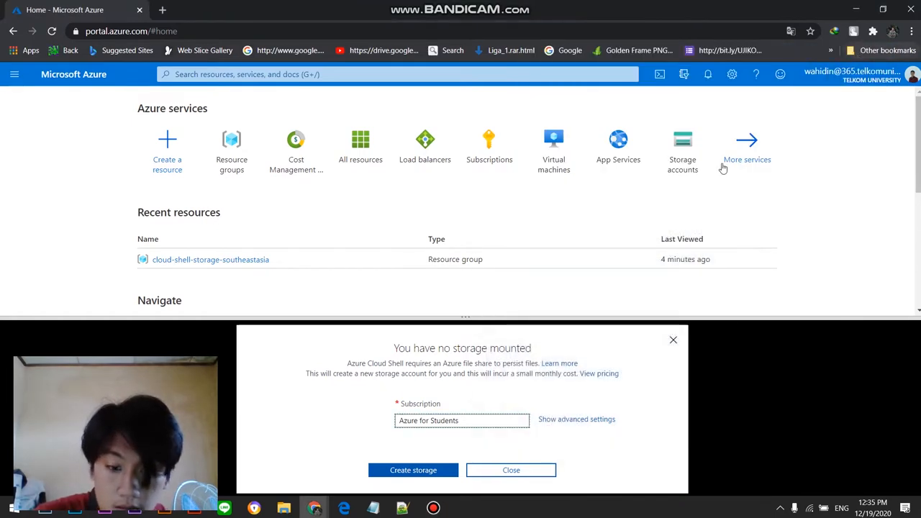
{"action": "left_click", "coordinate": [671, 343]}
{"action": "left_click", "coordinate": [660, 75]}
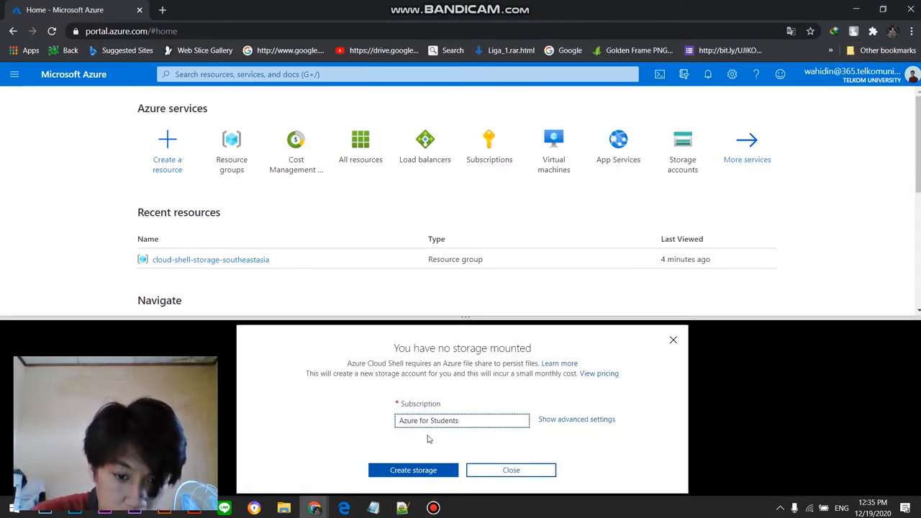
{"action": "left_click", "coordinate": [416, 471]}
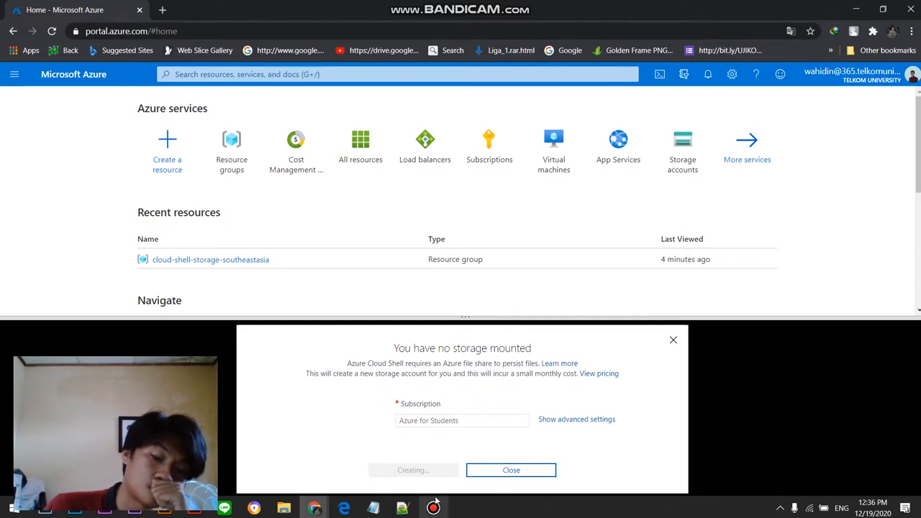
{"action": "mouse_move", "coordinate": [434, 502]}
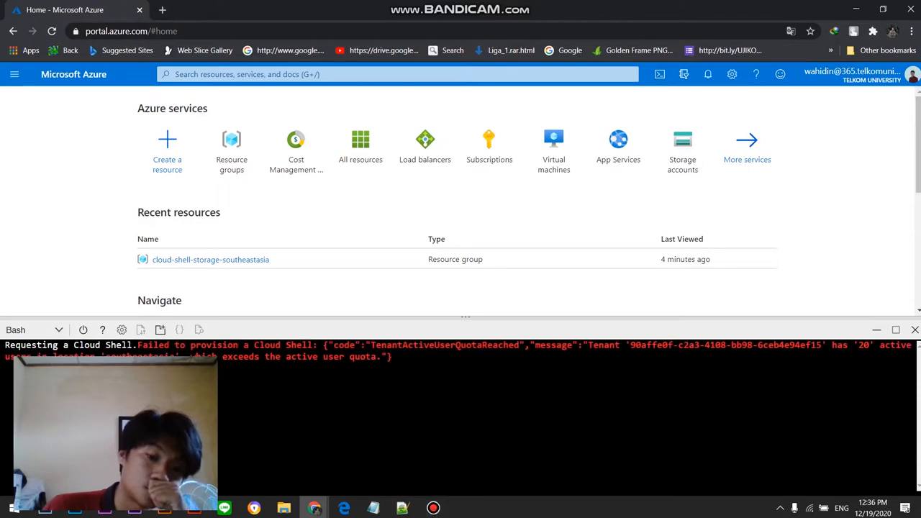
Step: Restart the Cloud Shell session once more and wait for it to be provisioned
{"action": "left_click", "coordinate": [82, 329]}
{"action": "left_click", "coordinate": [402, 449]}
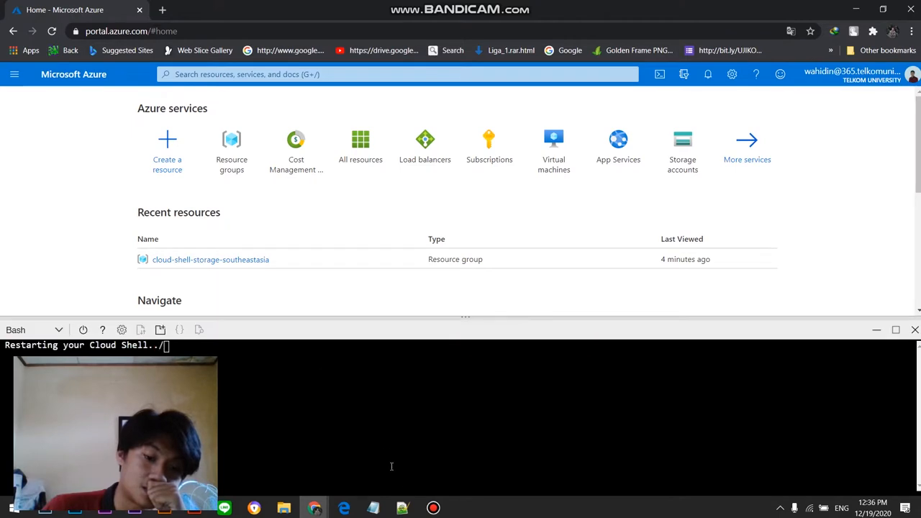
{"action": "left_click", "coordinate": [433, 508]}
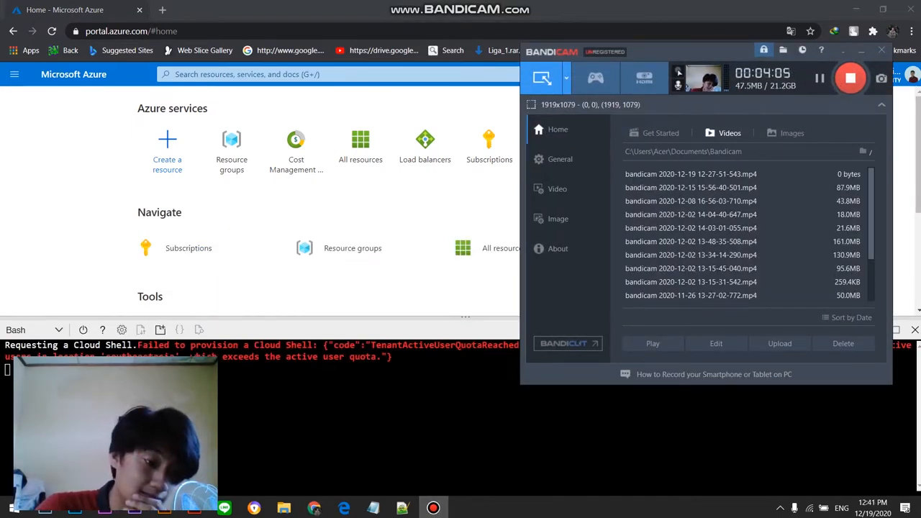
Step: Try to paste the copied script into the Cloud Shell terminal
{"action": "right_click", "coordinate": [51, 372]}
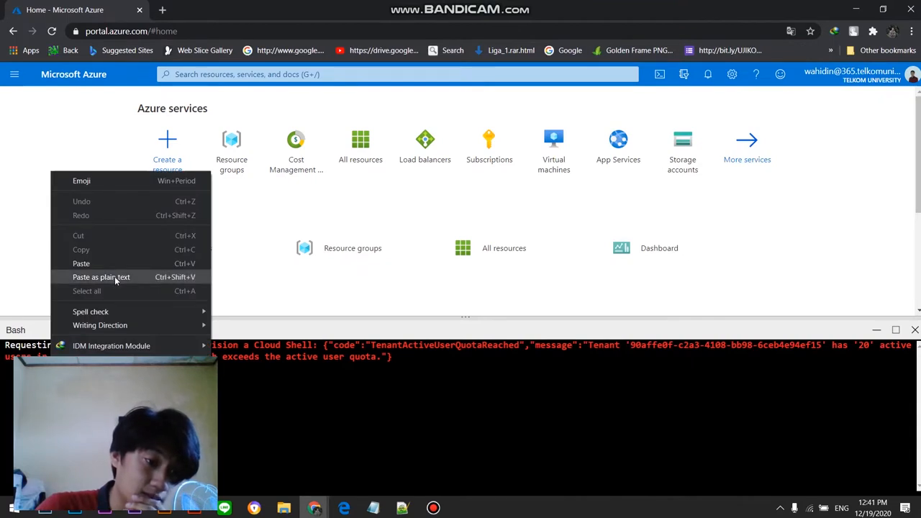
{"action": "left_click", "coordinate": [114, 277]}
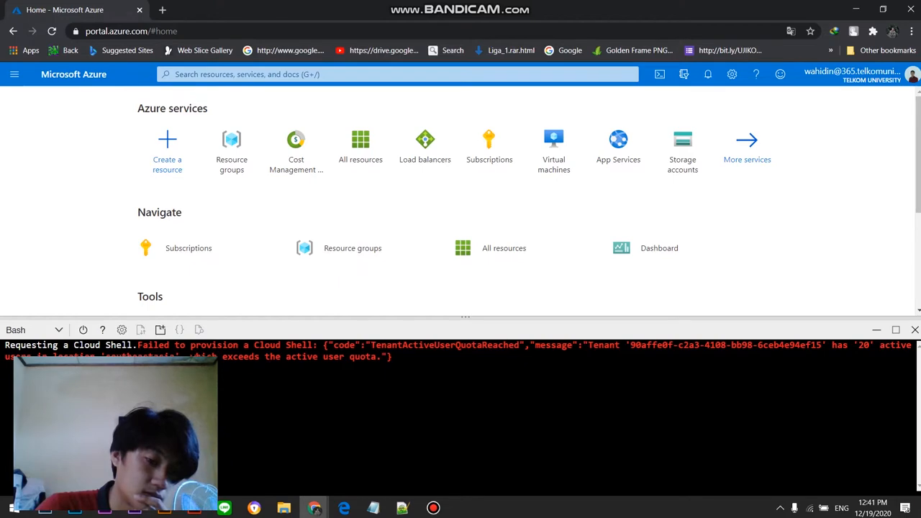
{"action": "right_click", "coordinate": [58, 371]}
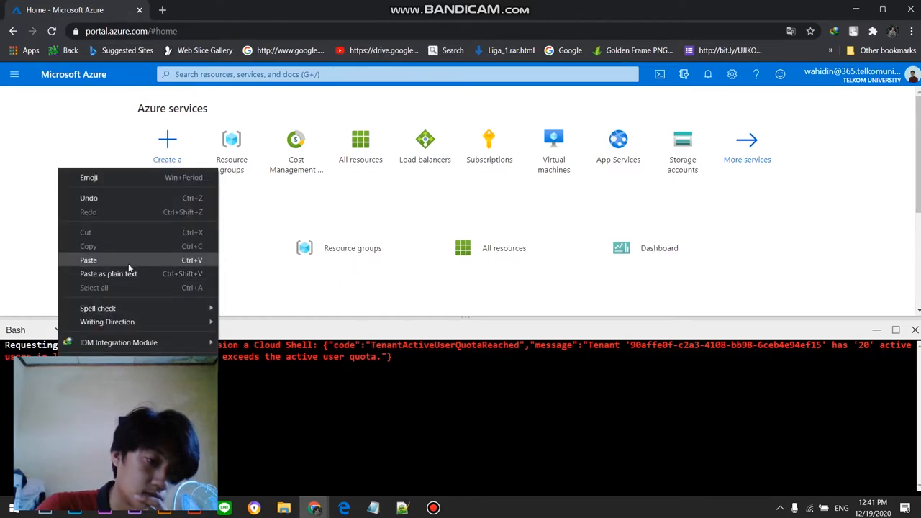
{"action": "left_click", "coordinate": [128, 264]}
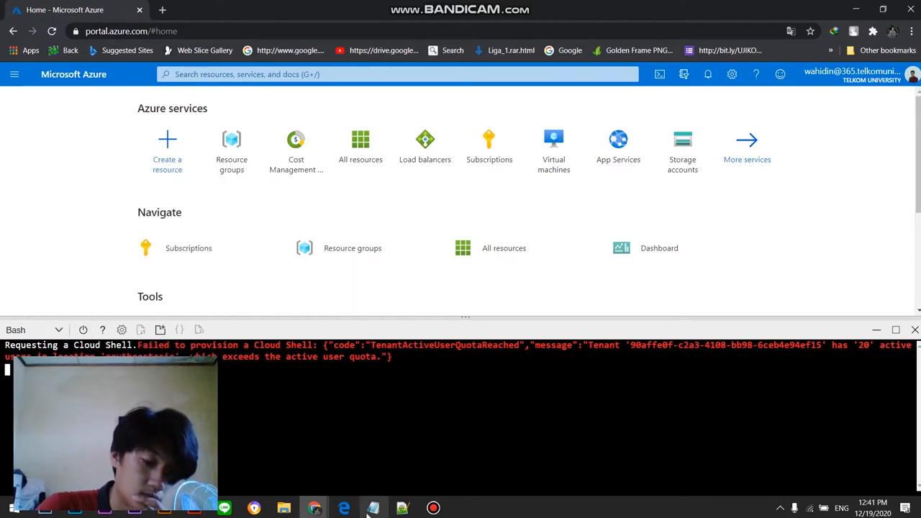
Step: Copy the selected contents of Script Praktikum.sh again in Notepad++ and try to paste them into Cloud Shell as plain text
{"action": "left_click", "coordinate": [405, 510]}
{"action": "right_click", "coordinate": [460, 148]}
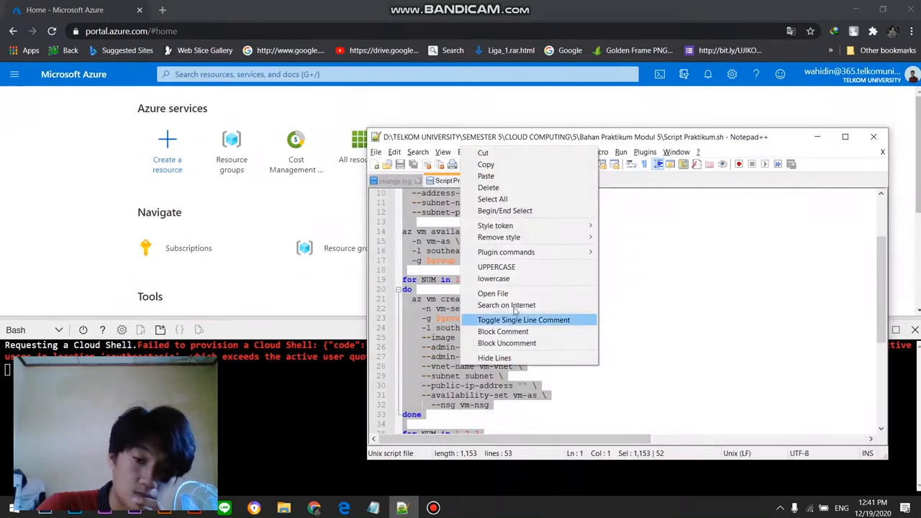
{"action": "left_click", "coordinate": [541, 166]}
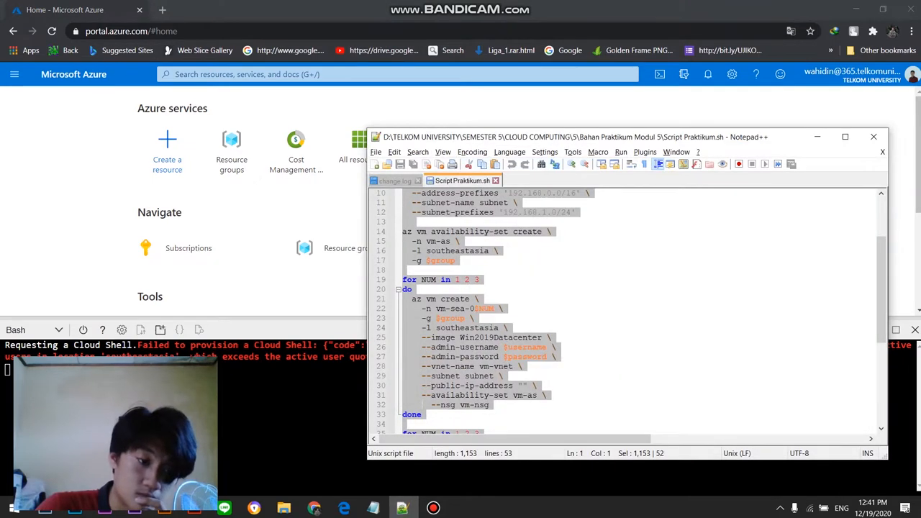
{"action": "right_click", "coordinate": [71, 373]}
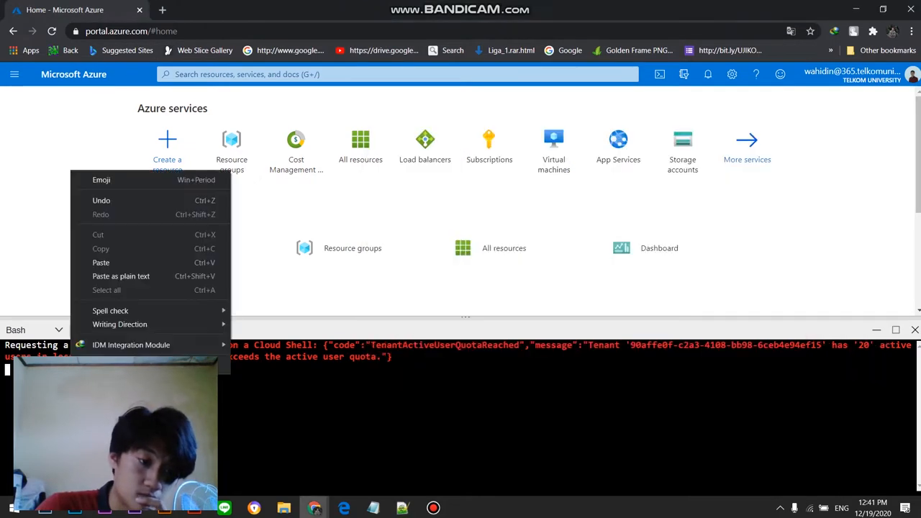
{"action": "left_click", "coordinate": [135, 276]}
Step: Retry pasting the script as plain text while the Cloud Shell terminal is connecting
{"action": "left_click", "coordinate": [433, 508]}
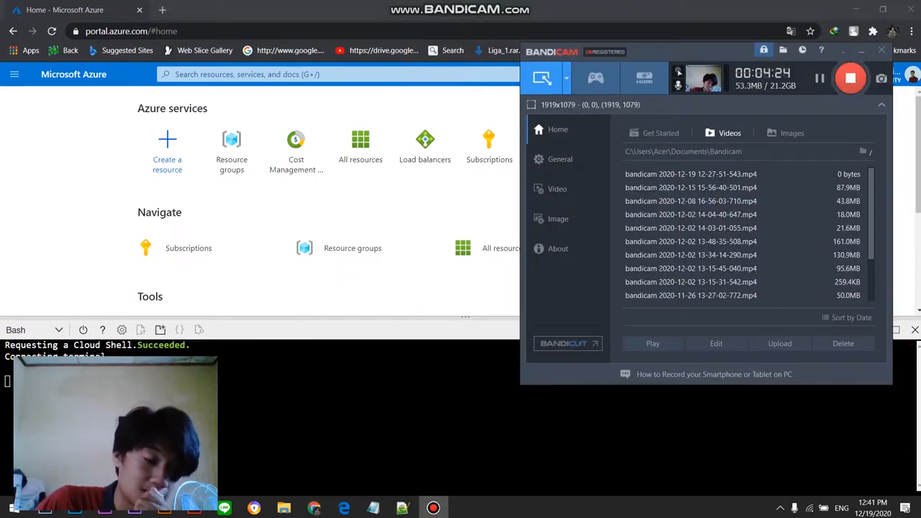
{"action": "left_click", "coordinate": [56, 382]}
{"action": "right_click", "coordinate": [56, 382]}
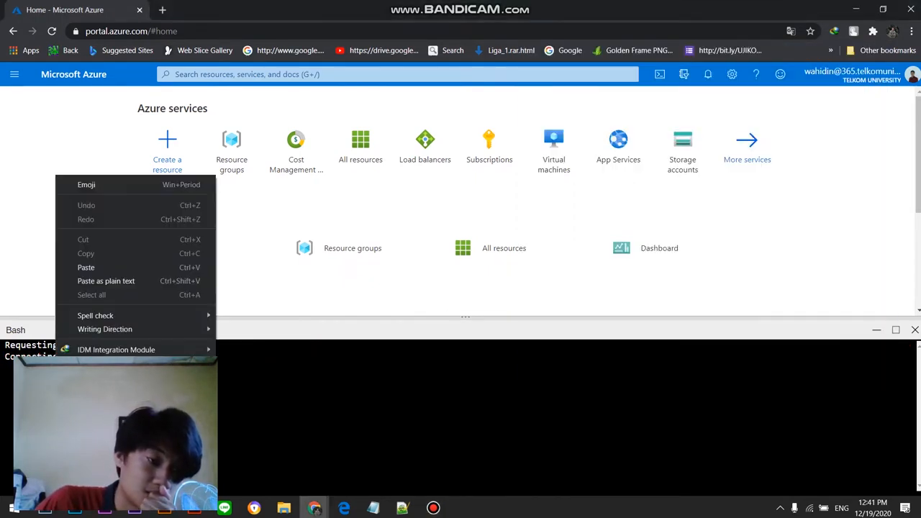
{"action": "left_click", "coordinate": [117, 281]}
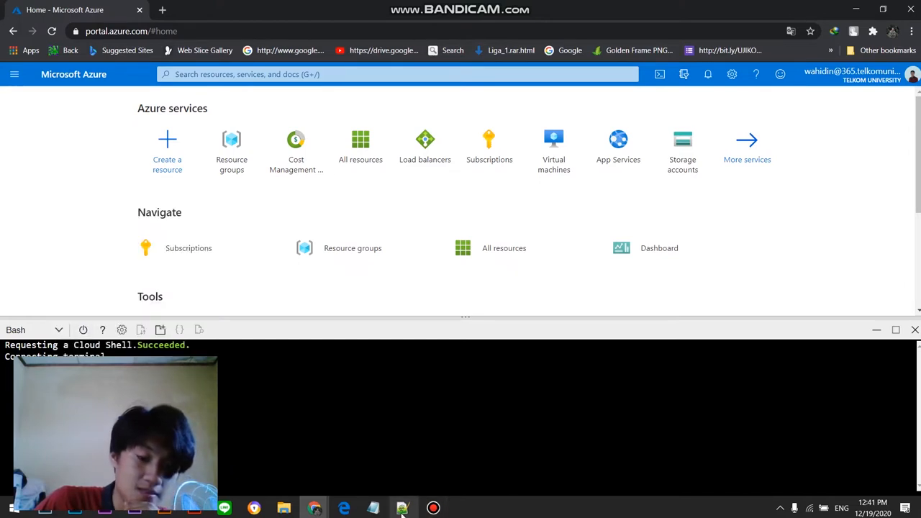
Step: Copy all of Script Praktikum.sh from Notepad++, including its admin password, and paste it as plain text into the Bash prompt to run it
{"action": "mouse_move", "coordinate": [401, 514]}
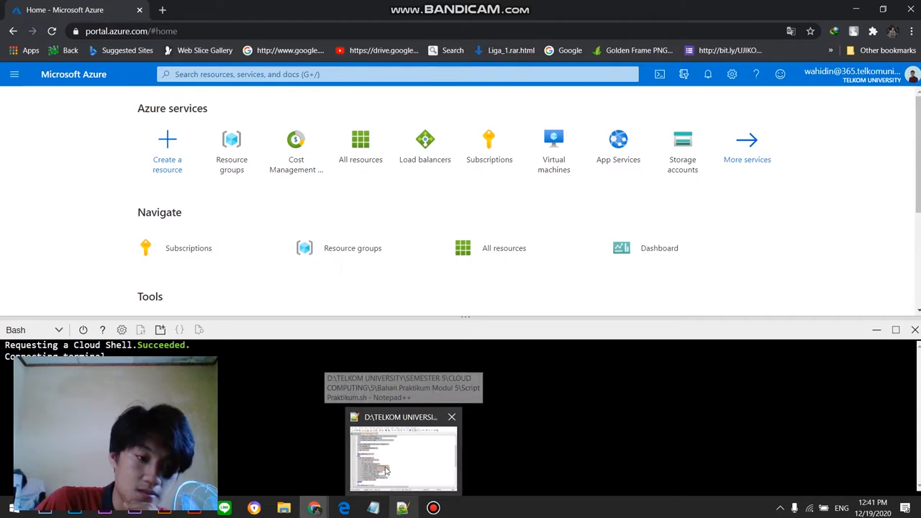
{"action": "mouse_move", "coordinate": [386, 470]}
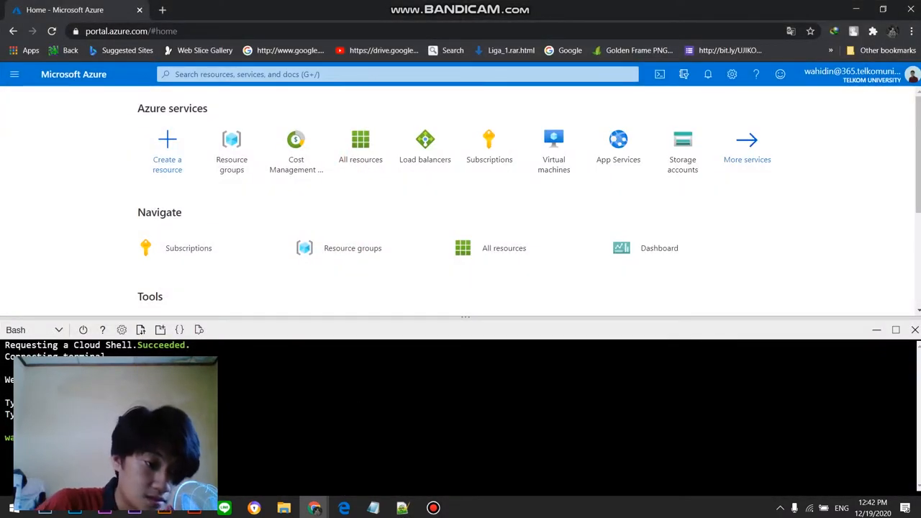
{"action": "left_click", "coordinate": [402, 508]}
{"action": "right_click", "coordinate": [442, 120]}
{"action": "left_click", "coordinate": [526, 138]}
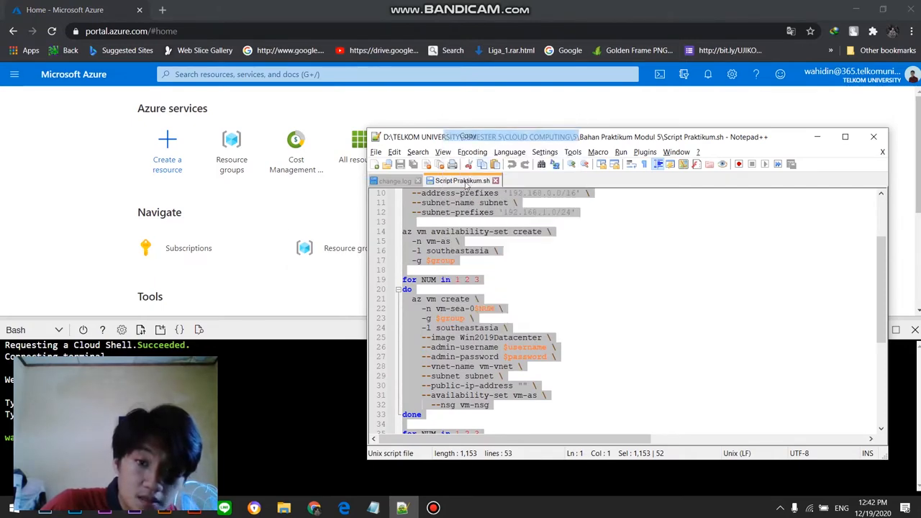
{"action": "left_click", "coordinate": [288, 423]}
{"action": "right_click", "coordinate": [105, 436]}
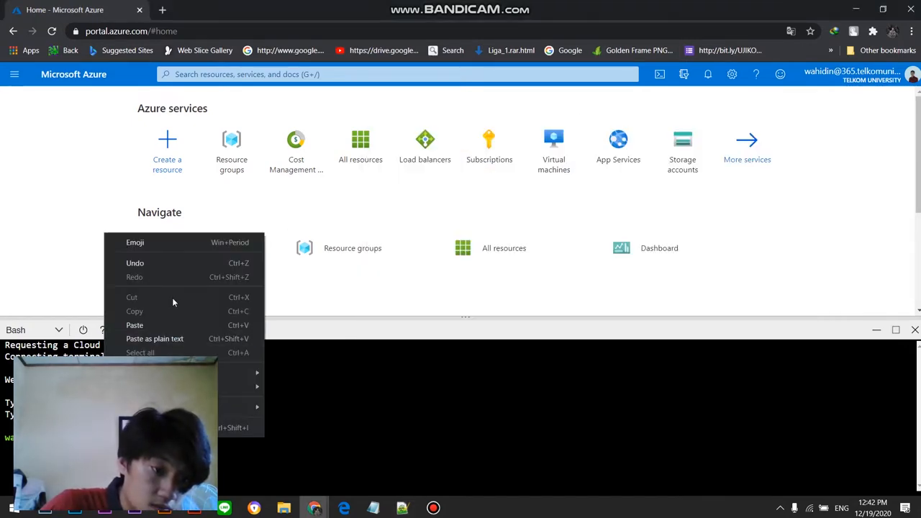
{"action": "left_click", "coordinate": [181, 339]}
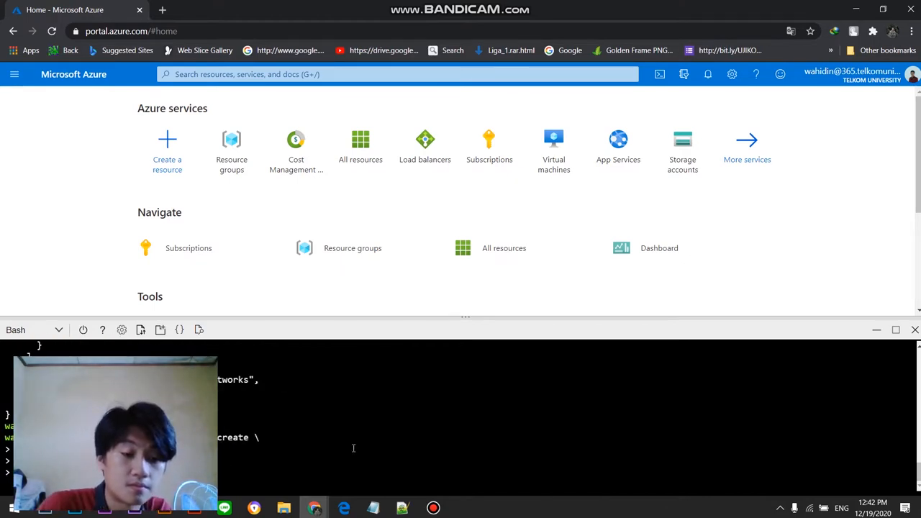
{"action": "mouse_move", "coordinate": [437, 512]}
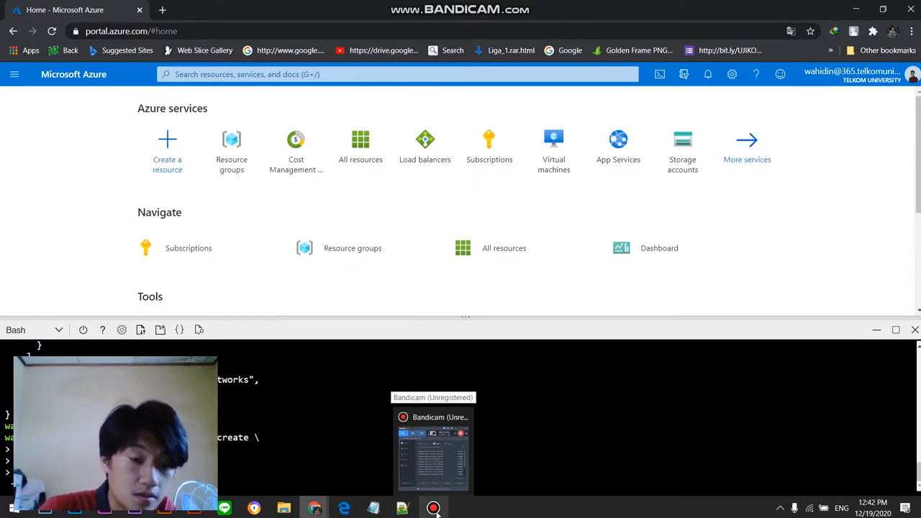
{"action": "left_click", "coordinate": [437, 512]}
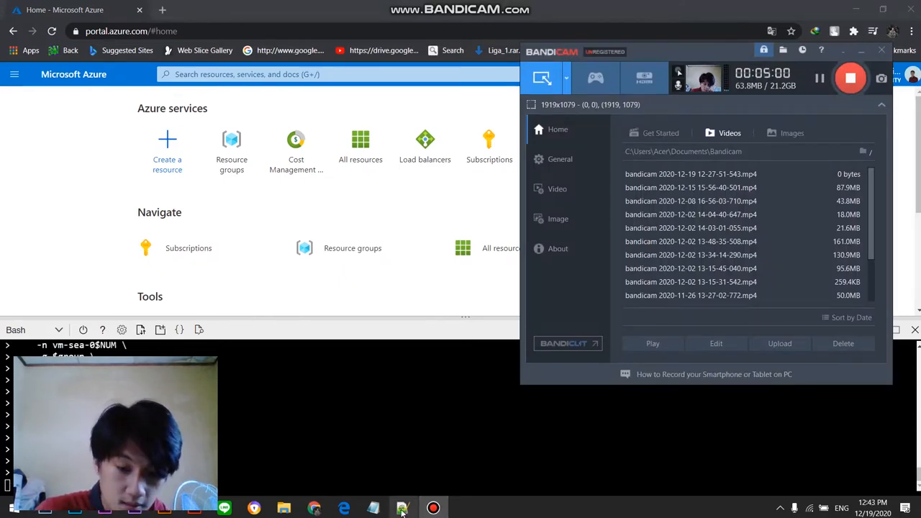
Step: Return to Script Praktikum.sh in Notepad++ and examine the network vnet create block, highlighting the vm-vnet name, group and southeastasia location
{"action": "mouse_move", "coordinate": [346, 508]}
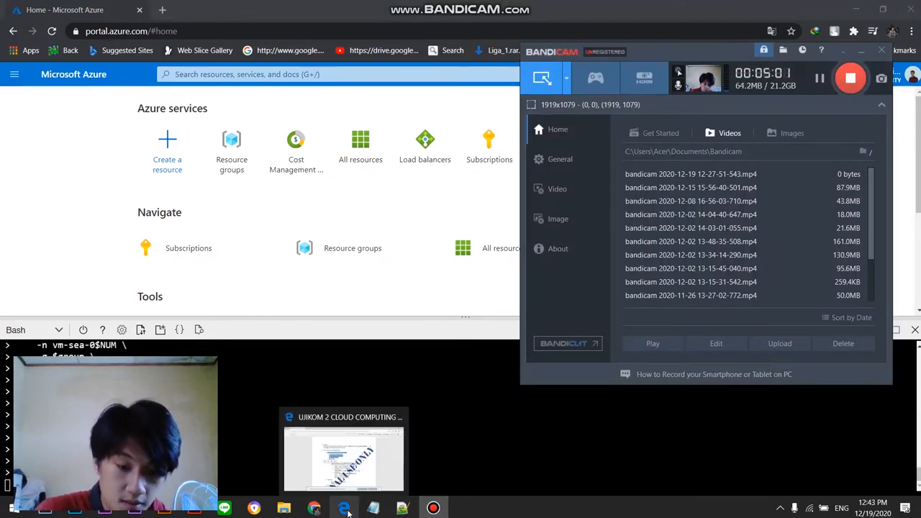
{"action": "left_click", "coordinate": [402, 508]}
{"action": "left_click", "coordinate": [545, 244]}
{"action": "scroll", "coordinate": [543, 299], "scroll_direction": "up", "scroll_amount": 3}
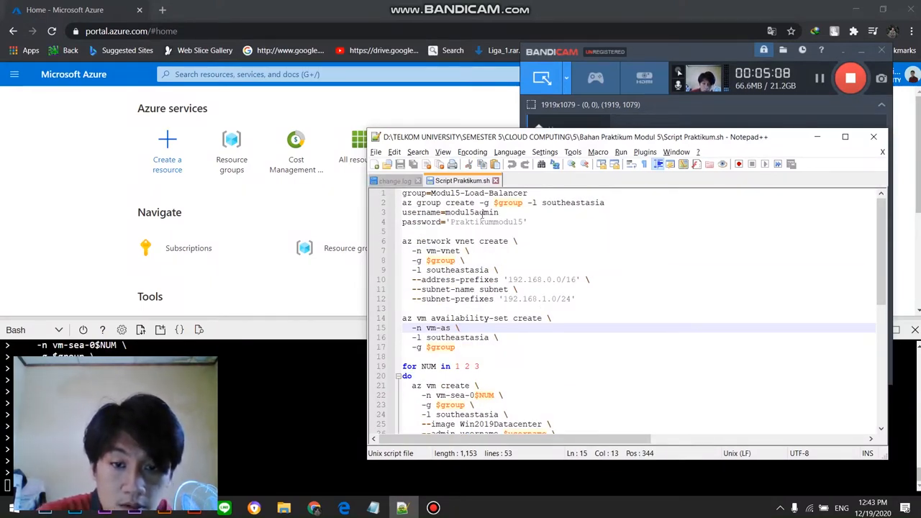
{"action": "left_click_drag", "start_coordinate": [427, 253], "coordinate": [458, 251]}
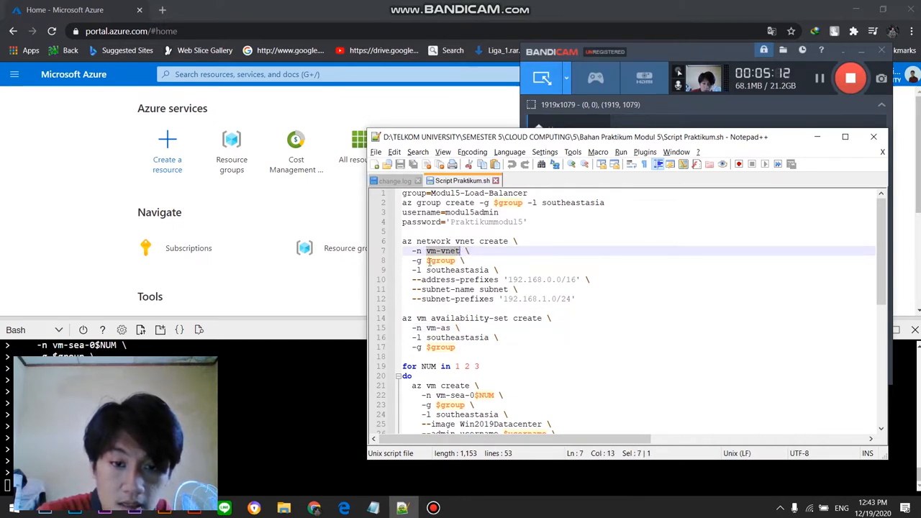
{"action": "left_click_drag", "start_coordinate": [408, 263], "coordinate": [490, 271]}
{"action": "scroll", "coordinate": [480, 288], "scroll_direction": "down", "scroll_amount": 1}
{"action": "scroll", "coordinate": [442, 318], "scroll_direction": "up", "scroll_amount": 1}
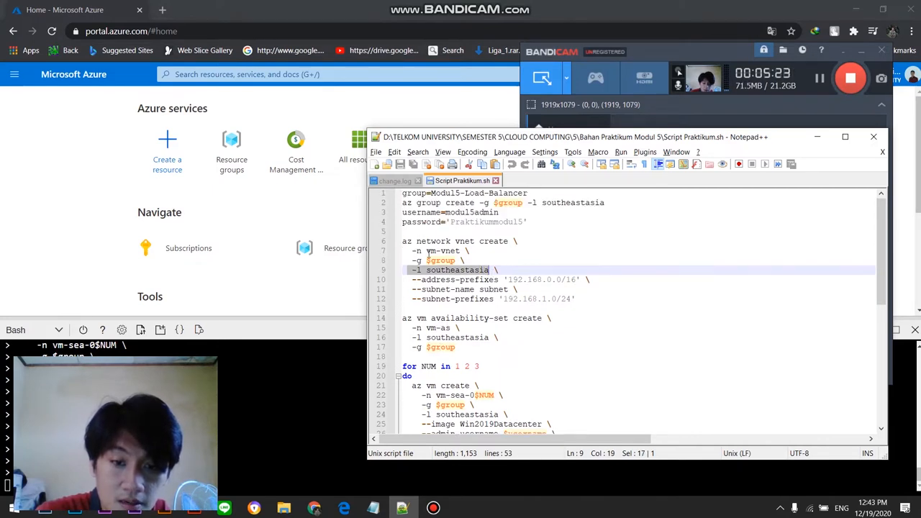
Step: Examine Script Praktikum.sh from the vm-vnet name through the vm-as availability set, VM creation loop, port 80 and CustomScriptExtension blocks
{"action": "left_click_drag", "start_coordinate": [426, 250], "coordinate": [468, 252]}
{"action": "scroll", "coordinate": [465, 294], "scroll_direction": "down", "scroll_amount": 1}
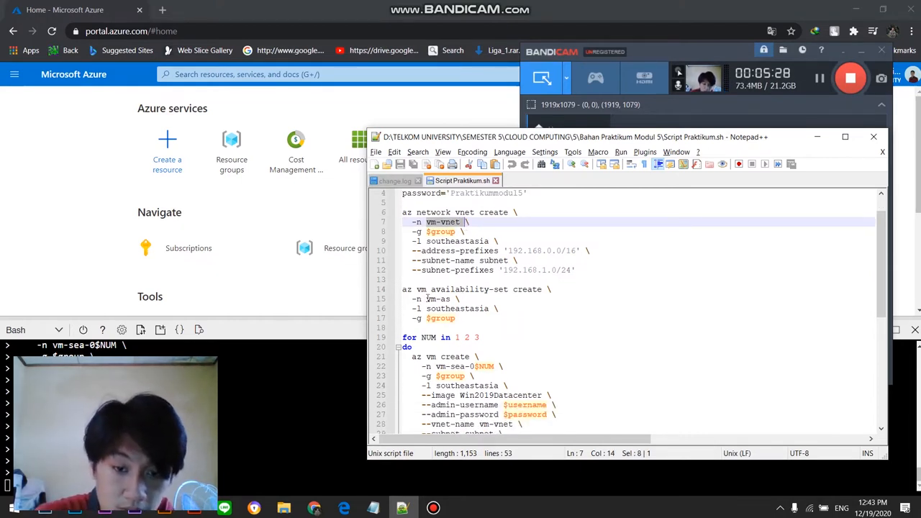
{"action": "left_click_drag", "start_coordinate": [425, 300], "coordinate": [470, 324]}
{"action": "left_click", "coordinate": [508, 356]}
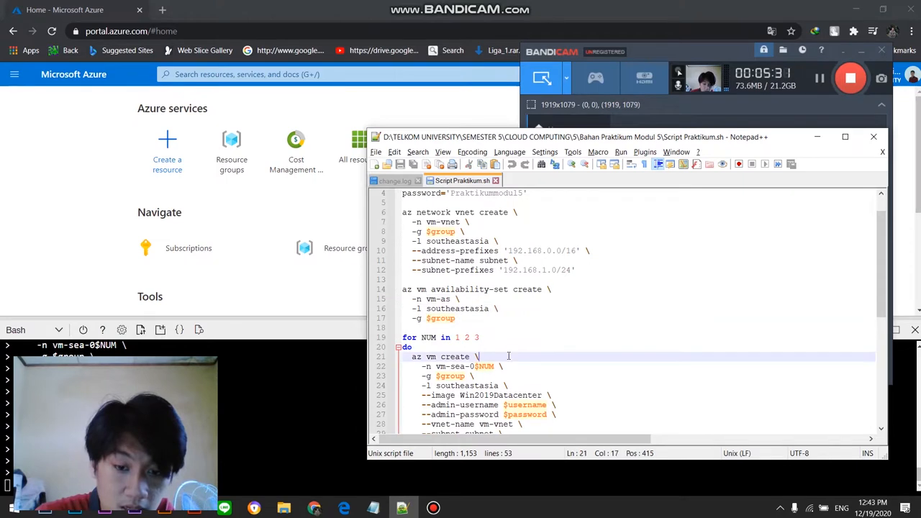
{"action": "scroll", "coordinate": [444, 364], "scroll_direction": "down", "scroll_amount": 2}
{"action": "left_click_drag", "start_coordinate": [431, 308], "coordinate": [489, 309]}
{"action": "left_click_drag", "start_coordinate": [424, 320], "coordinate": [490, 348]}
{"action": "scroll", "coordinate": [473, 356], "scroll_direction": "down", "scroll_amount": 5}
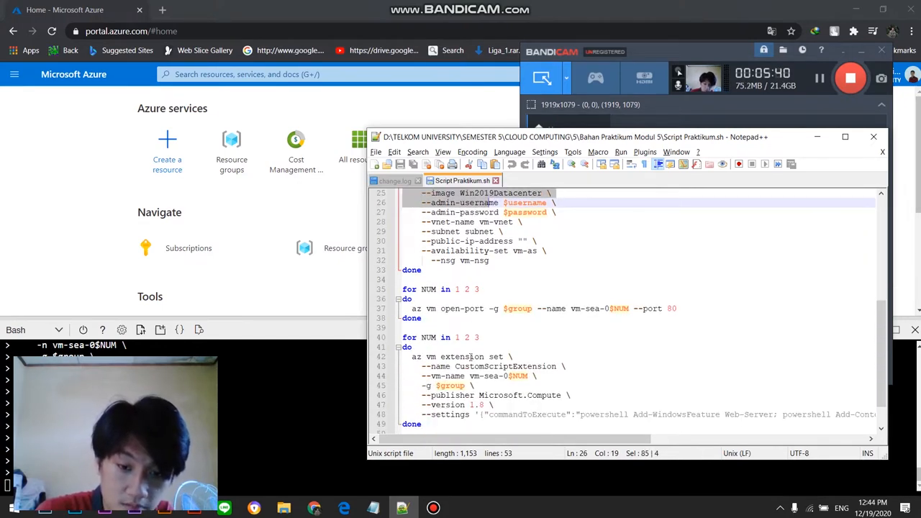
{"action": "scroll", "coordinate": [473, 356], "scroll_direction": "down", "scroll_amount": 2}
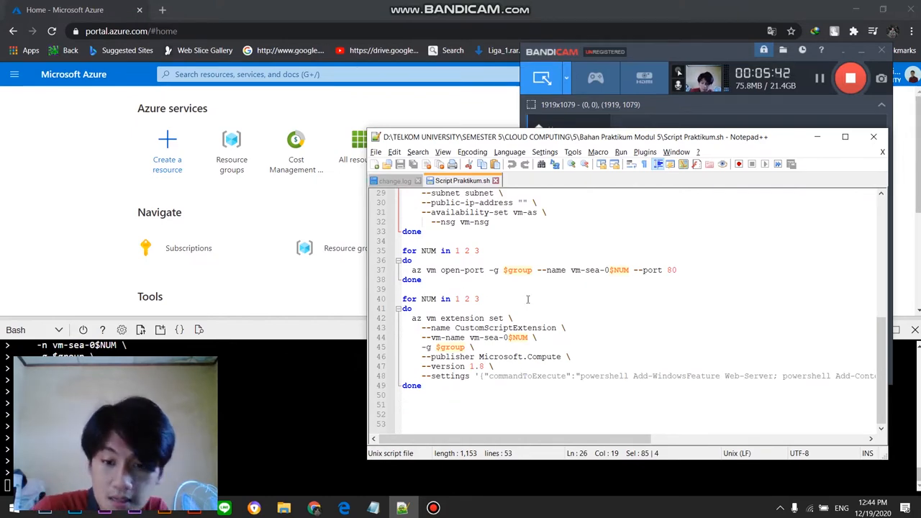
{"action": "left_click_drag", "start_coordinate": [781, 142], "coordinate": [647, 168]}
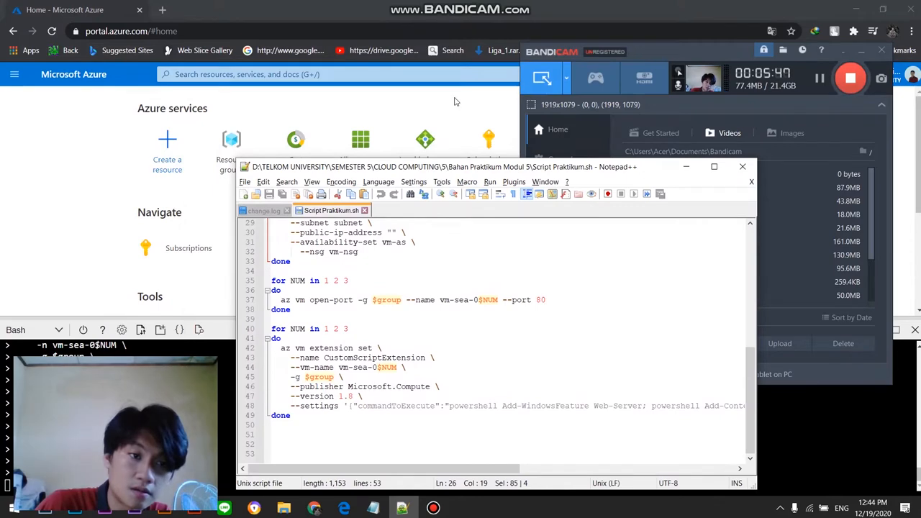
{"action": "left_click_drag", "start_coordinate": [650, 168], "coordinate": [683, 117]}
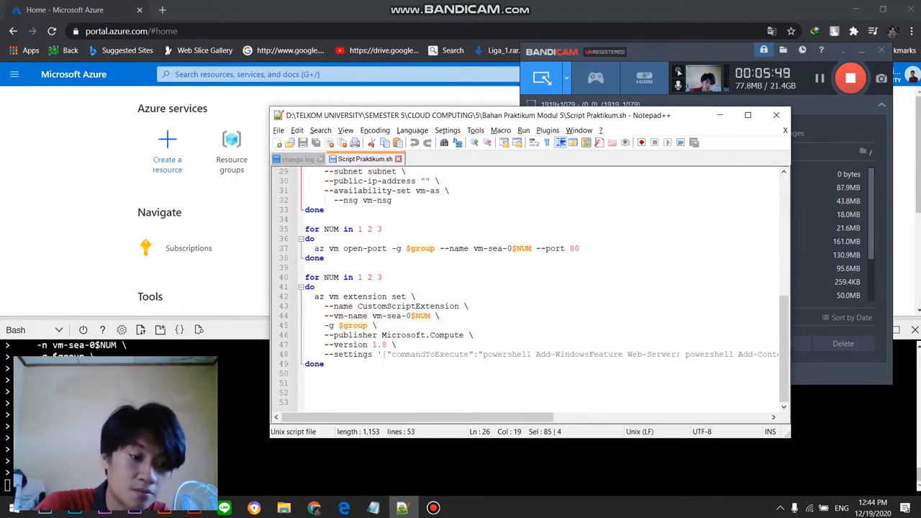
{"action": "left_click", "coordinate": [314, 508]}
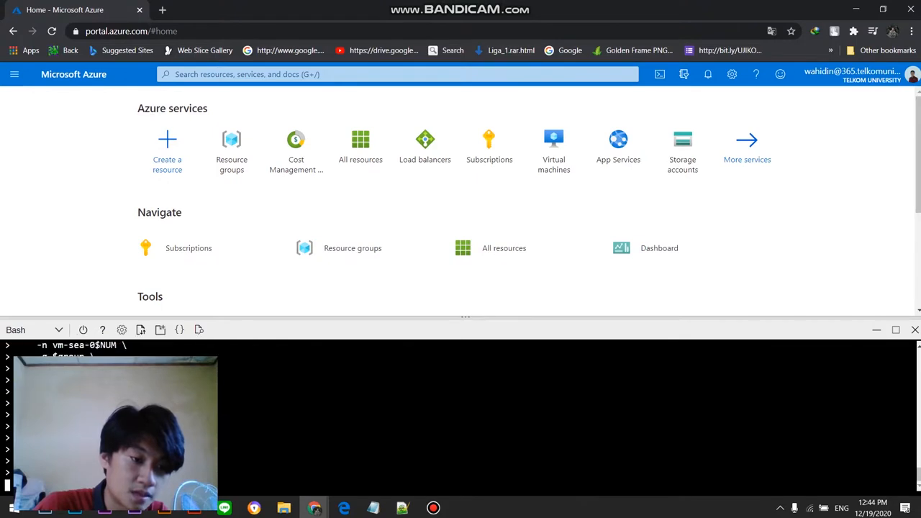
{"action": "left_click", "coordinate": [433, 508]}
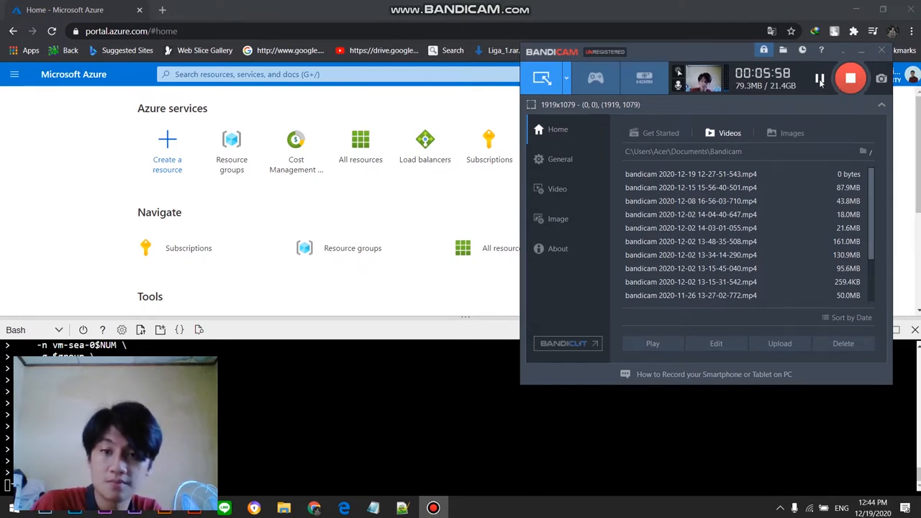
{"action": "left_click_drag", "start_coordinate": [695, 51], "coordinate": [660, 61]}
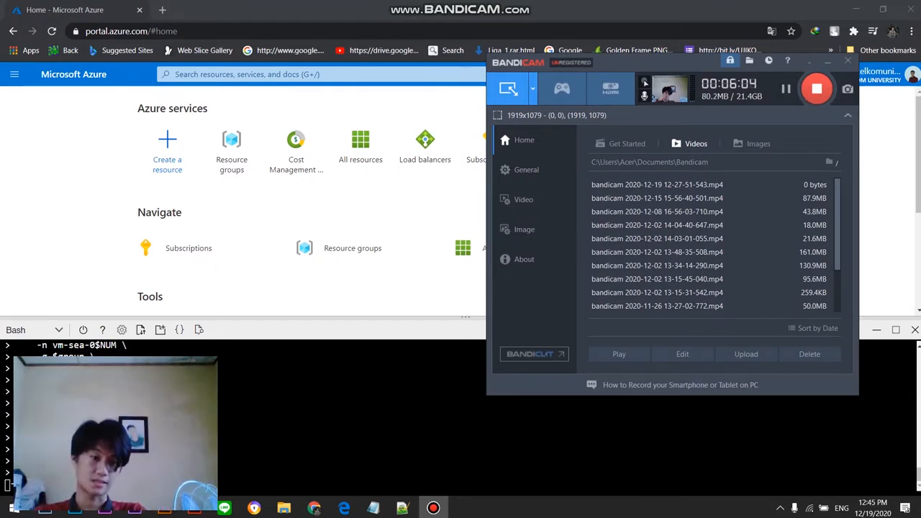
Step: Return to the Azure portal and open the list of resource groups to look through it
{"action": "left_click", "coordinate": [68, 155]}
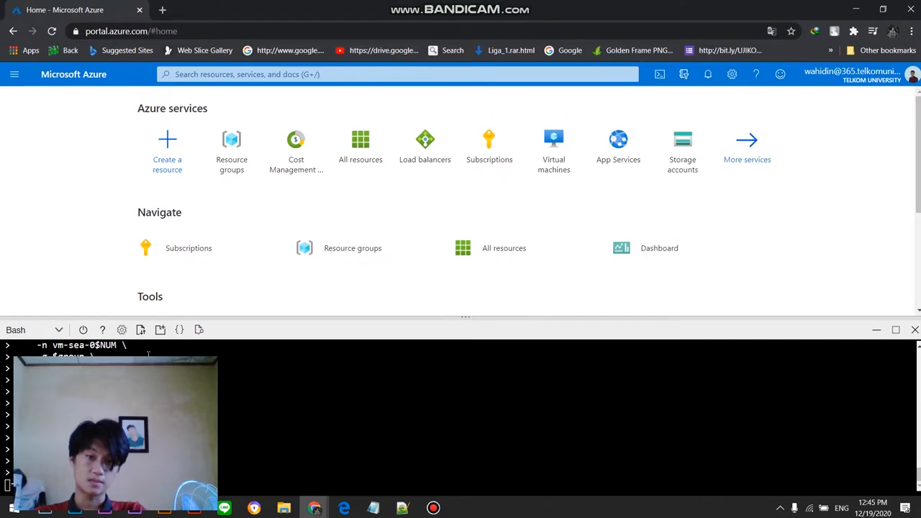
{"action": "left_click", "coordinate": [242, 167]}
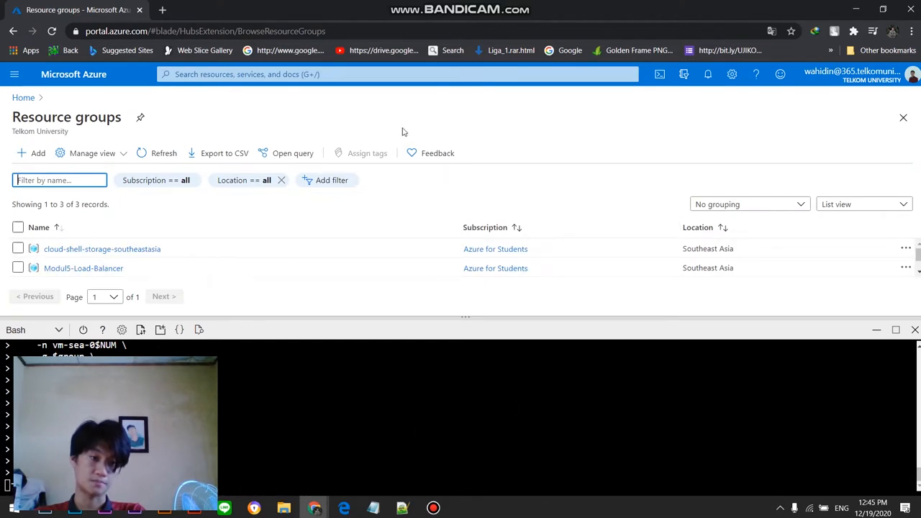
{"action": "scroll", "coordinate": [115, 424], "scroll_direction": "up", "scroll_amount": 8}
{"action": "scroll", "coordinate": [115, 424], "scroll_direction": "down", "scroll_amount": 8}
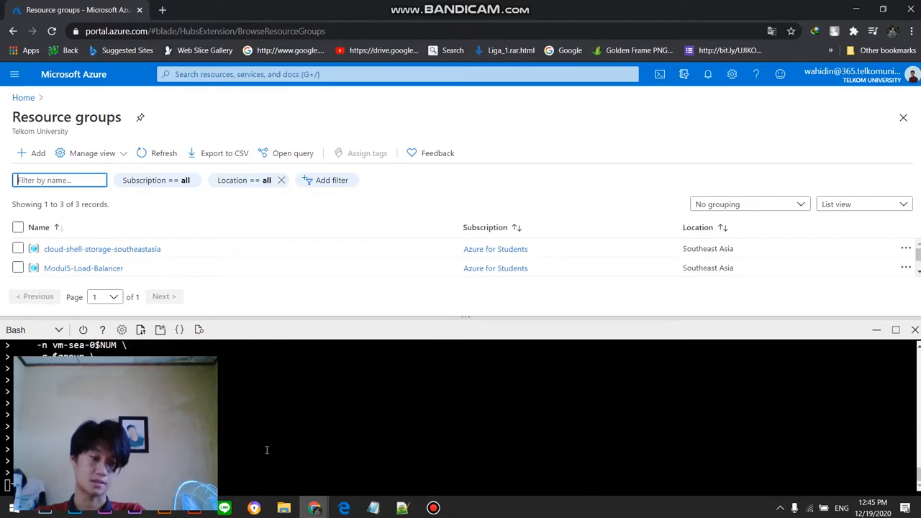
{"action": "left_click", "coordinate": [433, 508]}
{"action": "left_click", "coordinate": [785, 94]}
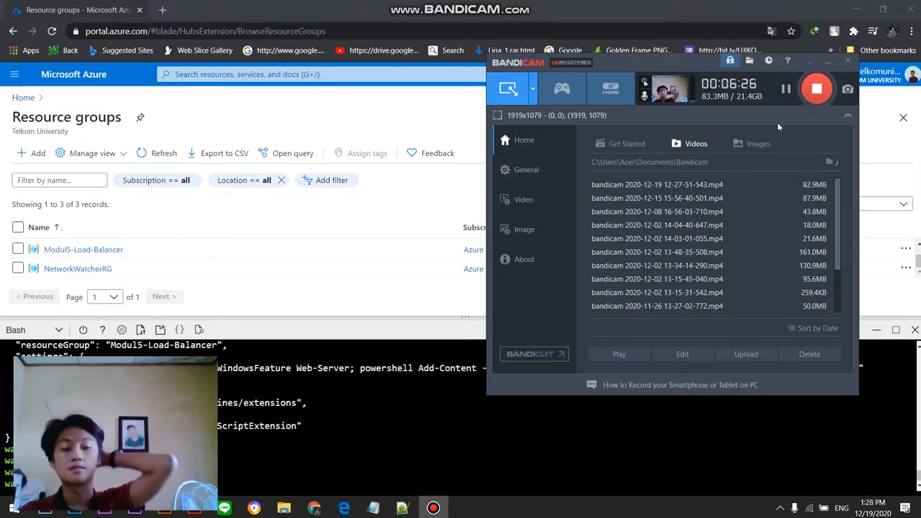
{"action": "left_click", "coordinate": [828, 65]}
{"action": "scroll", "coordinate": [166, 267], "scroll_direction": "up", "scroll_amount": 2}
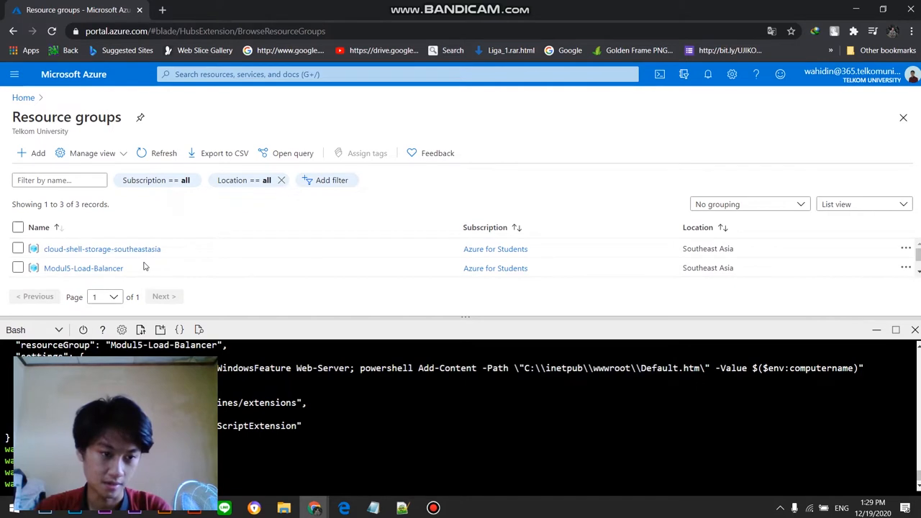
{"action": "scroll", "coordinate": [50, 263], "scroll_direction": "down", "scroll_amount": 1}
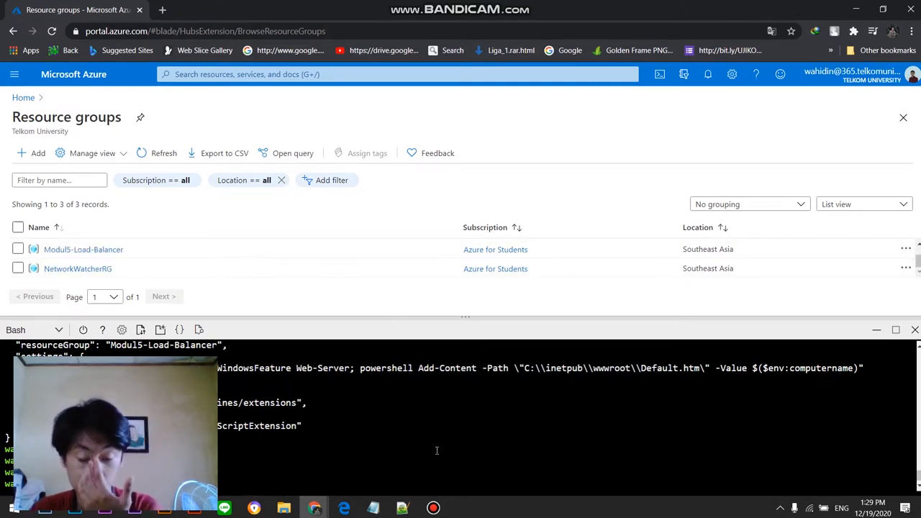
{"action": "left_click", "coordinate": [433, 508]}
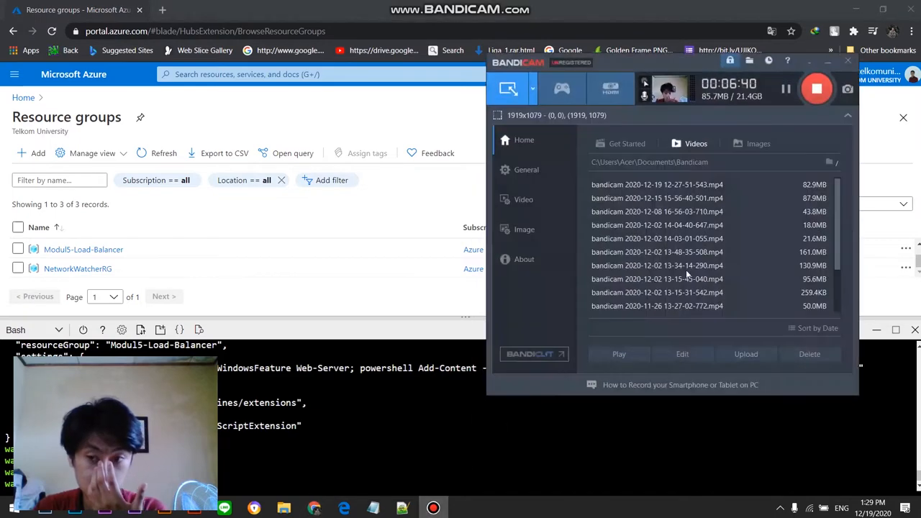
{"action": "scroll", "coordinate": [118, 268], "scroll_direction": "up", "scroll_amount": 1}
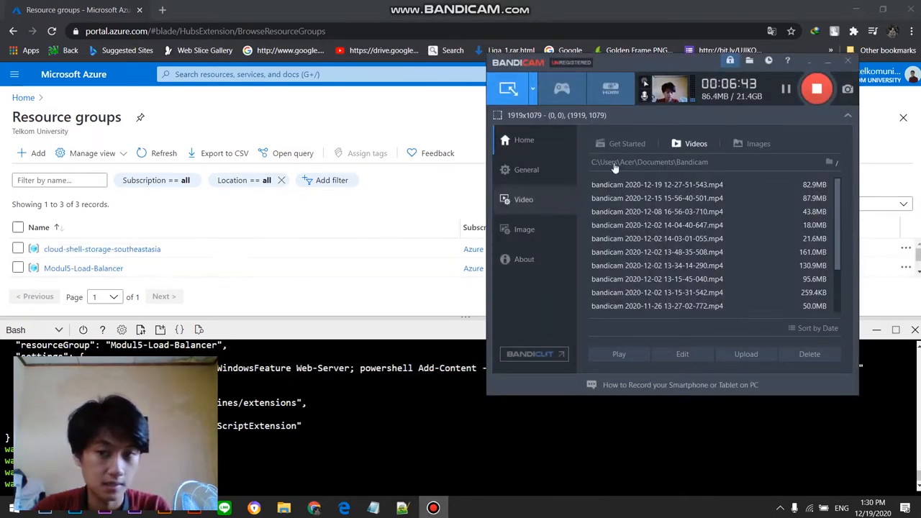
{"action": "left_click", "coordinate": [828, 62]}
Step: Open the Modul5-Load-Balancer resource group, minimize Cloud Shell and group the resource list by type
{"action": "left_click", "coordinate": [84, 268]}
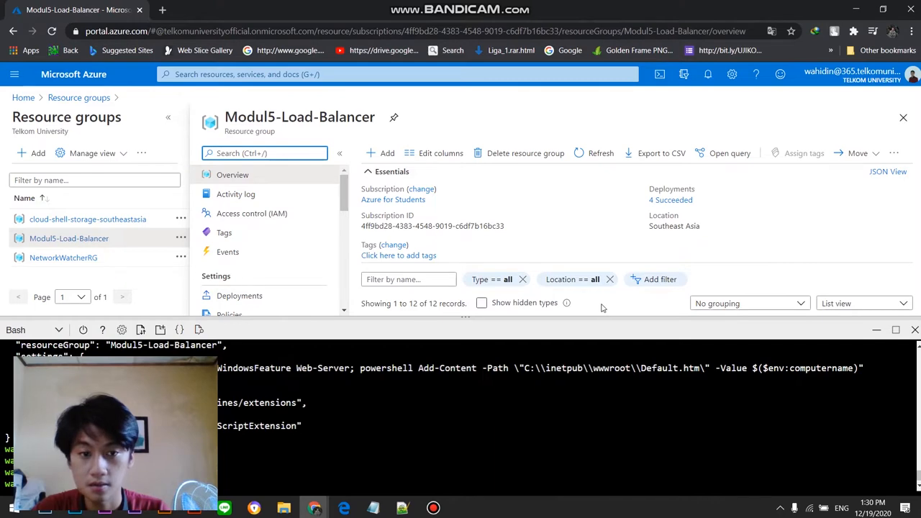
{"action": "left_click", "coordinate": [876, 329]}
{"action": "scroll", "coordinate": [719, 388], "scroll_direction": "down", "scroll_amount": 2}
{"action": "left_click", "coordinate": [732, 308]}
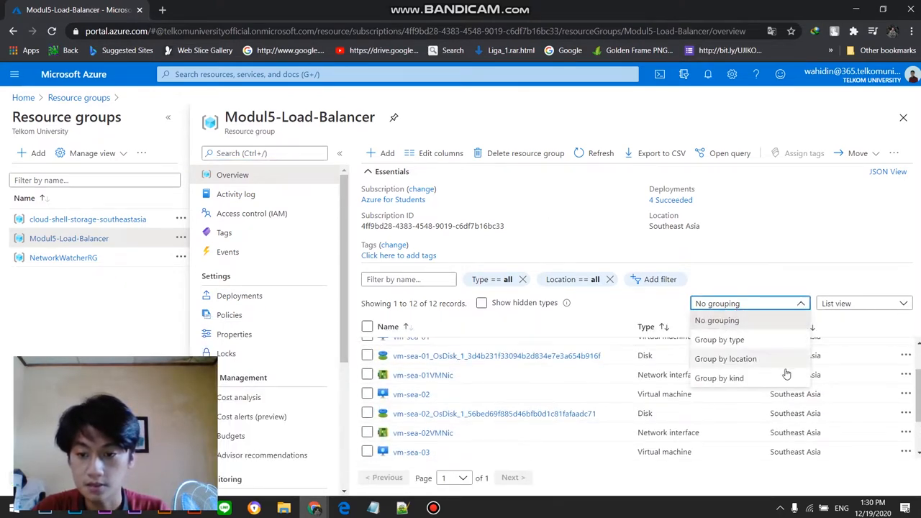
{"action": "left_click", "coordinate": [756, 344]}
{"action": "scroll", "coordinate": [451, 376], "scroll_direction": "down", "scroll_amount": 2}
{"action": "scroll", "coordinate": [447, 376], "scroll_direction": "up", "scroll_amount": 3}
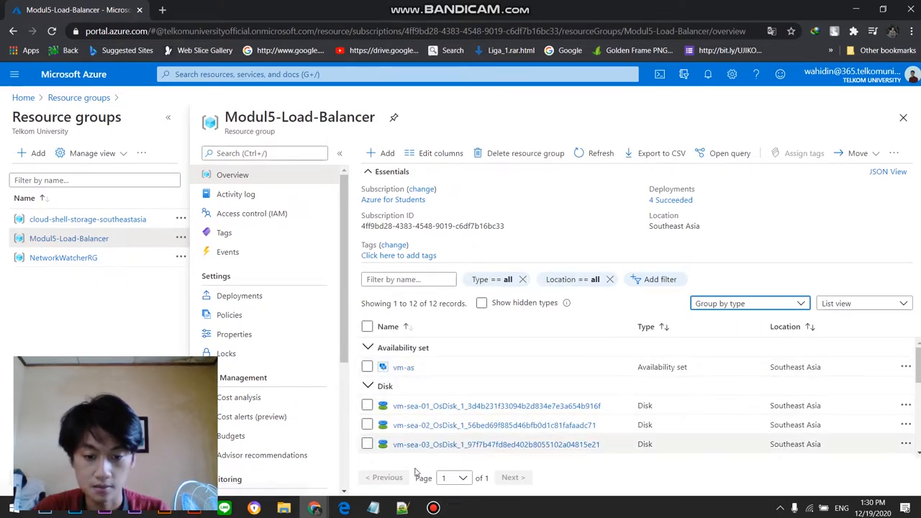
Step: Examine the Modul5-Load-Balancer resources type by type, from the availability set and disks to network interfaces, virtual machines and virtual network
{"action": "left_click", "coordinate": [433, 508]}
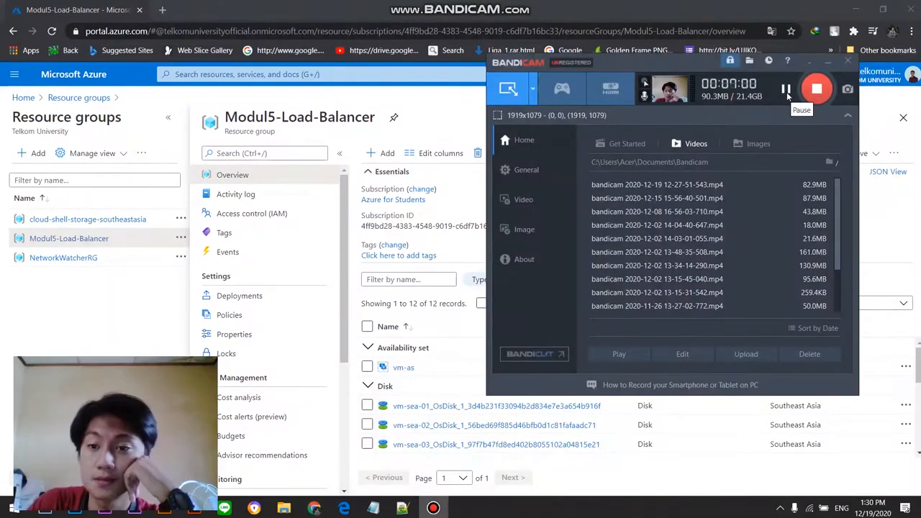
{"action": "left_click", "coordinate": [828, 64]}
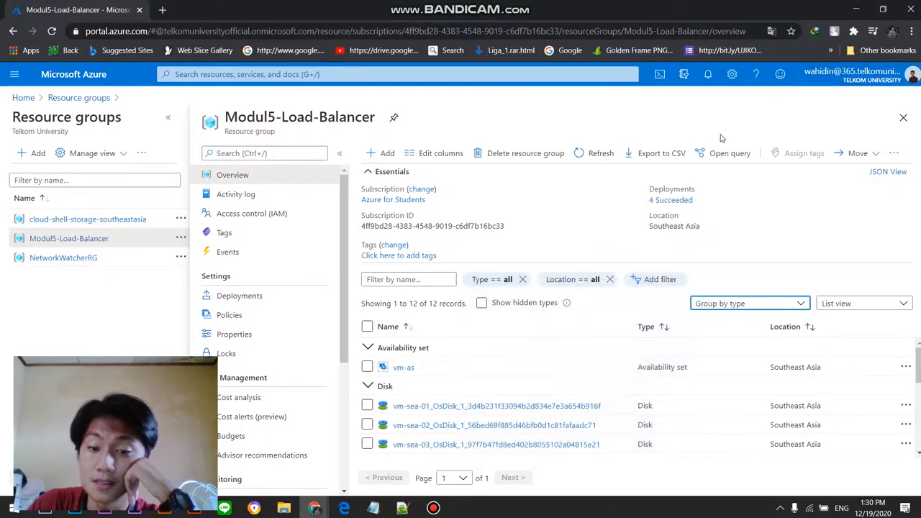
{"action": "scroll", "coordinate": [414, 368], "scroll_direction": "down", "scroll_amount": 1}
{"action": "scroll", "coordinate": [415, 369], "scroll_direction": "up", "scroll_amount": 1}
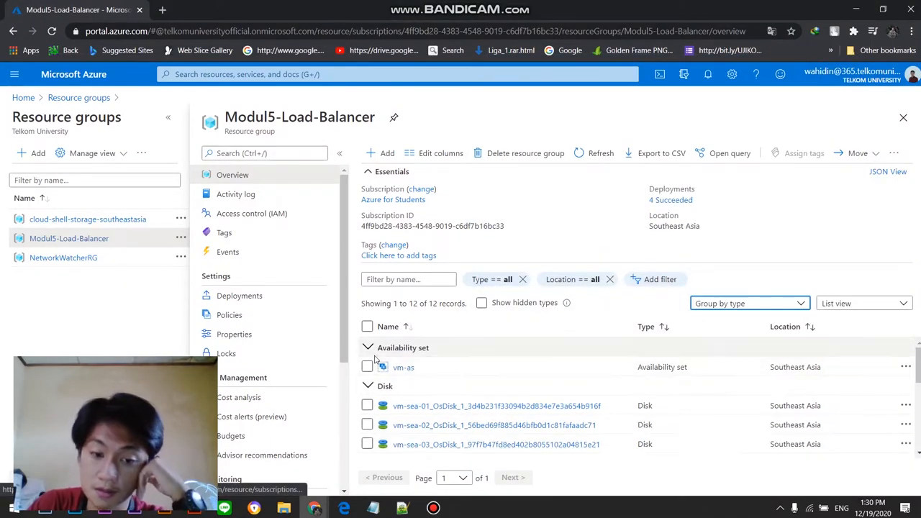
{"action": "scroll", "coordinate": [399, 369], "scroll_direction": "down", "scroll_amount": 1}
{"action": "scroll", "coordinate": [389, 370], "scroll_direction": "up", "scroll_amount": 1}
{"action": "scroll", "coordinate": [369, 371], "scroll_direction": "up", "scroll_amount": 1}
{"action": "scroll", "coordinate": [369, 374], "scroll_direction": "down", "scroll_amount": 3}
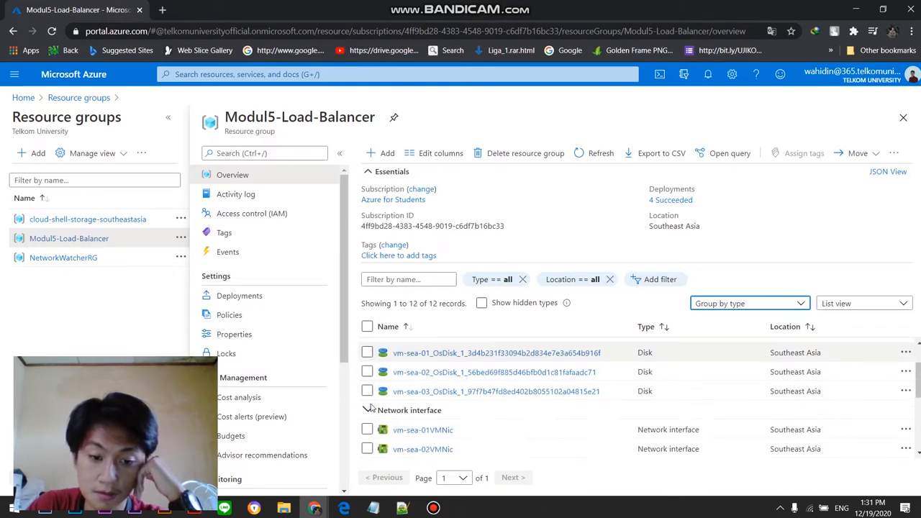
{"action": "scroll", "coordinate": [370, 392], "scroll_direction": "down", "scroll_amount": 3}
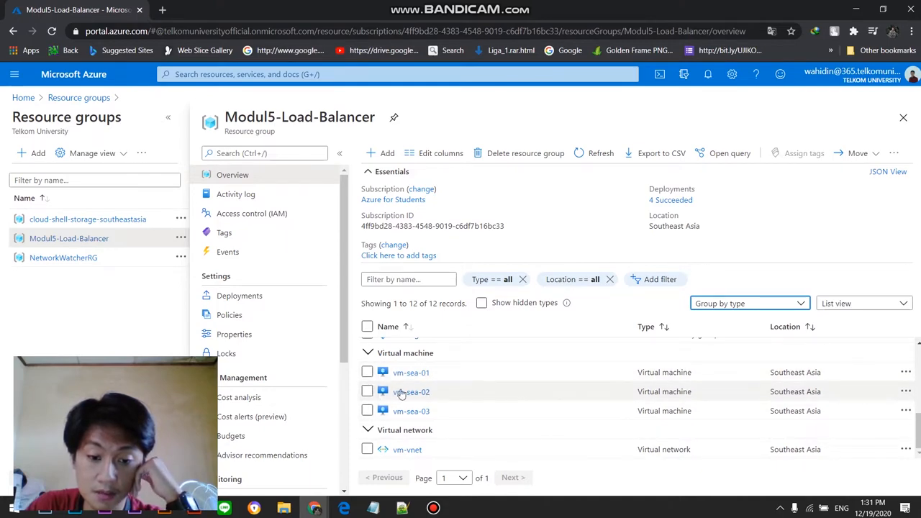
{"action": "scroll", "coordinate": [414, 387], "scroll_direction": "up", "scroll_amount": 5}
{"action": "scroll", "coordinate": [416, 386], "scroll_direction": "down", "scroll_amount": 5}
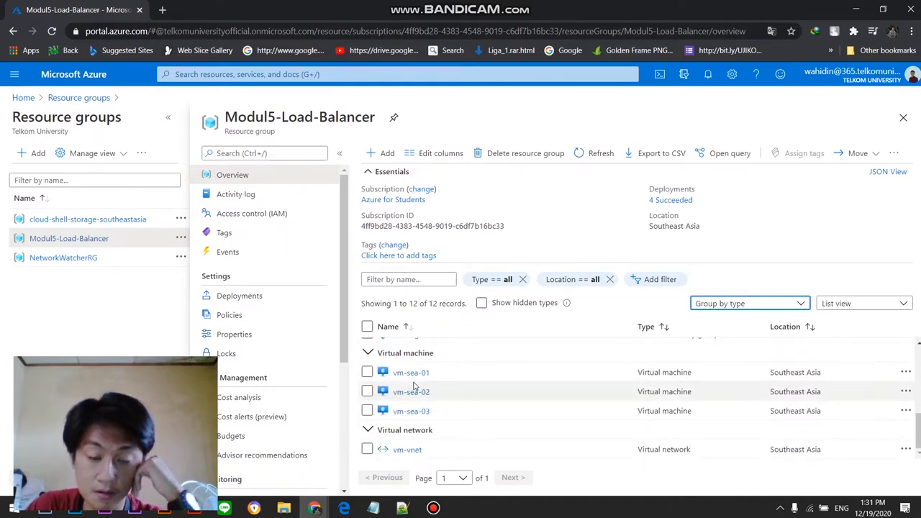
{"action": "scroll", "coordinate": [421, 385], "scroll_direction": "up", "scroll_amount": 2}
{"action": "scroll", "coordinate": [422, 385], "scroll_direction": "down", "scroll_amount": 2}
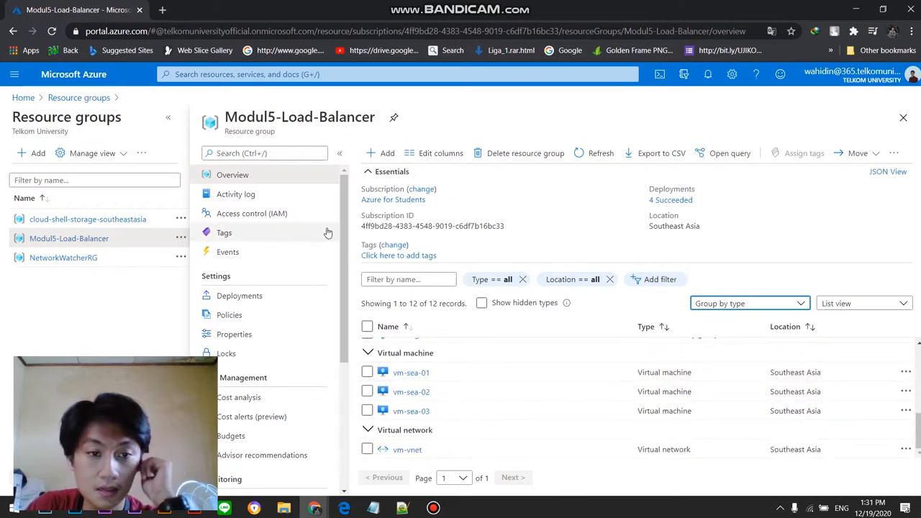
{"action": "scroll", "coordinate": [525, 381], "scroll_direction": "up", "scroll_amount": 4}
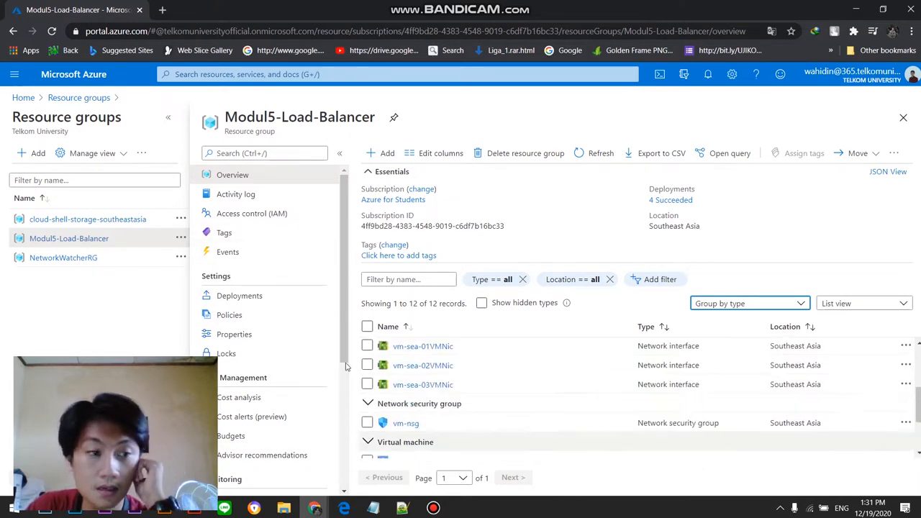
Step: Search the portal for the Load balancers service, open it and start creating a new load balancer
{"action": "left_click", "coordinate": [422, 74]}
{"action": "type", "text": "load"}
{"action": "key", "text": "BackSpace"}
{"action": "key", "text": "BackSpace"}
{"action": "key", "text": "BackSpace"}
{"action": "key", "text": "BackSpace"}
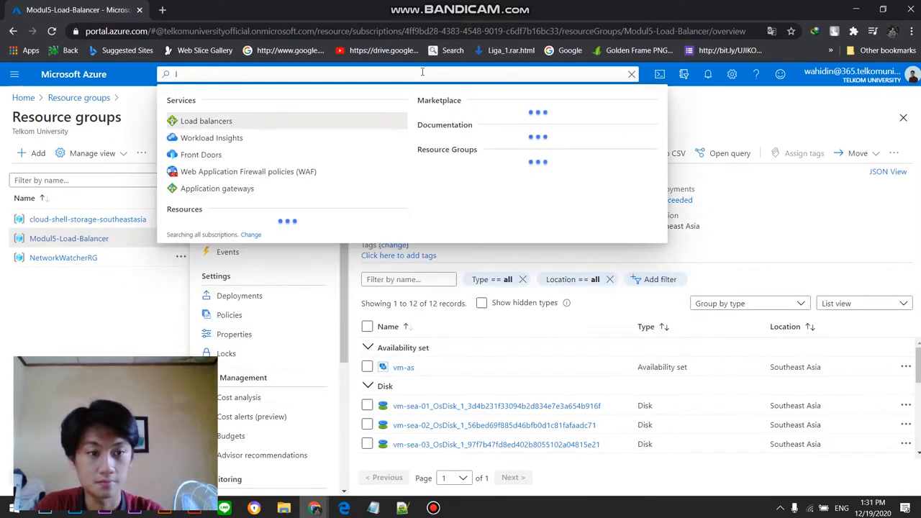
{"action": "left_click", "coordinate": [370, 189]}
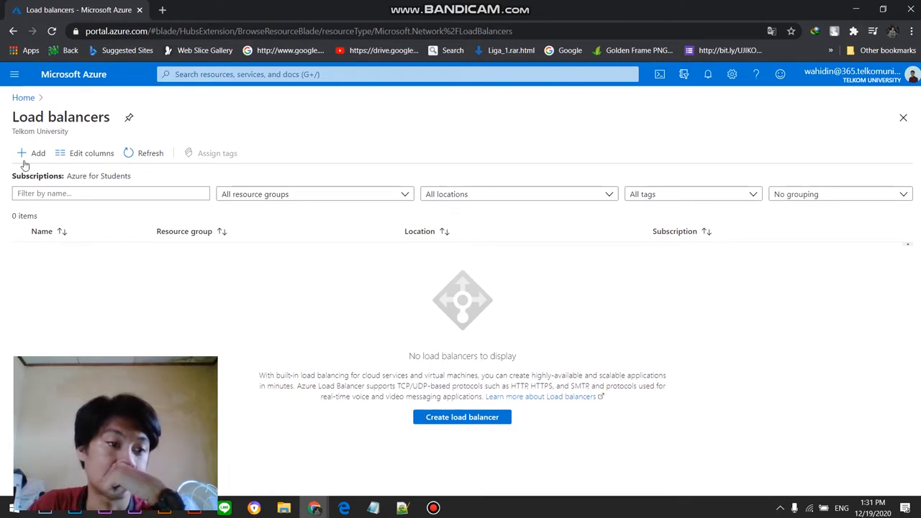
{"action": "left_click", "coordinate": [28, 158]}
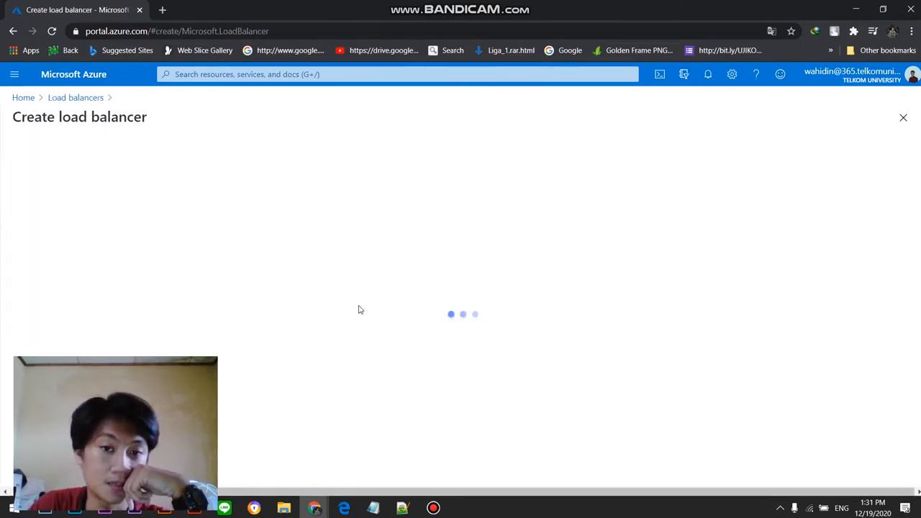
Step: Keep the Azure for Students subscription and choose Modul5-Load-Balancer as the load balancer's resource group
{"action": "left_click", "coordinate": [240, 272]}
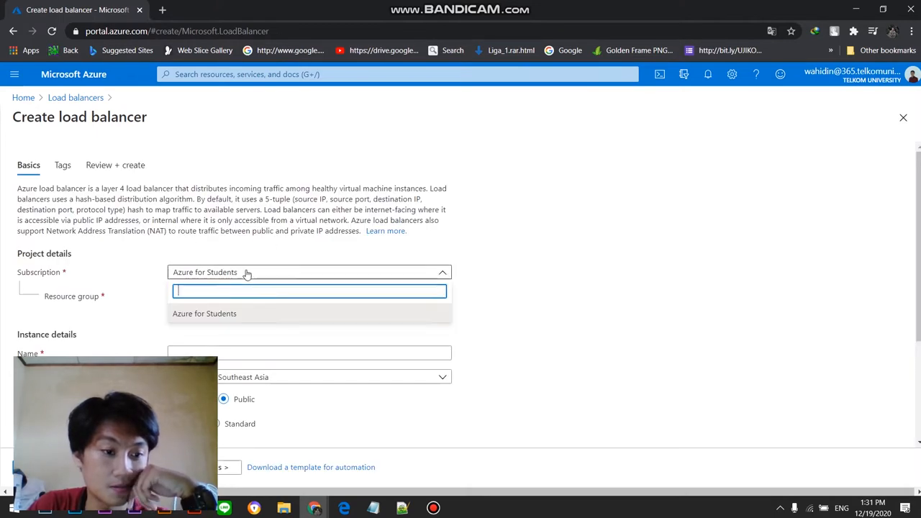
{"action": "left_click", "coordinate": [243, 272]}
{"action": "left_click", "coordinate": [247, 296]}
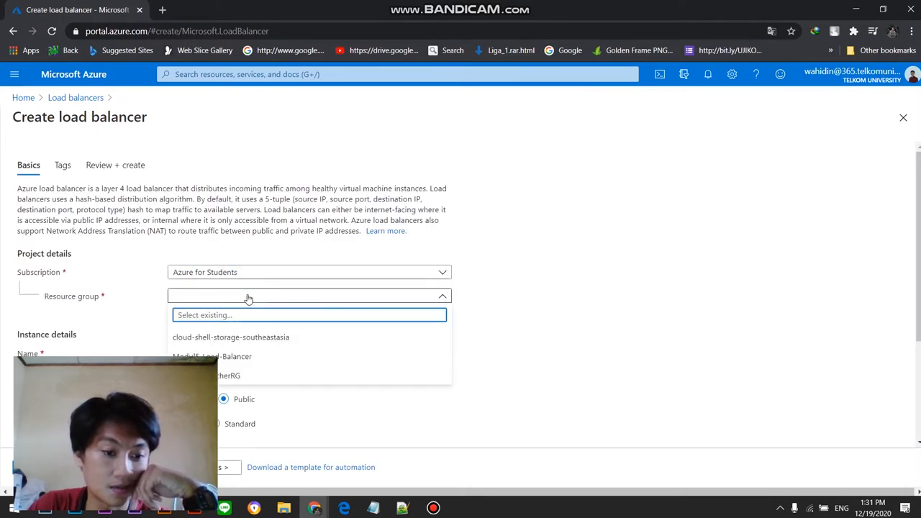
{"action": "left_click", "coordinate": [246, 357]}
{"action": "scroll", "coordinate": [290, 314], "scroll_direction": "down", "scroll_amount": 1}
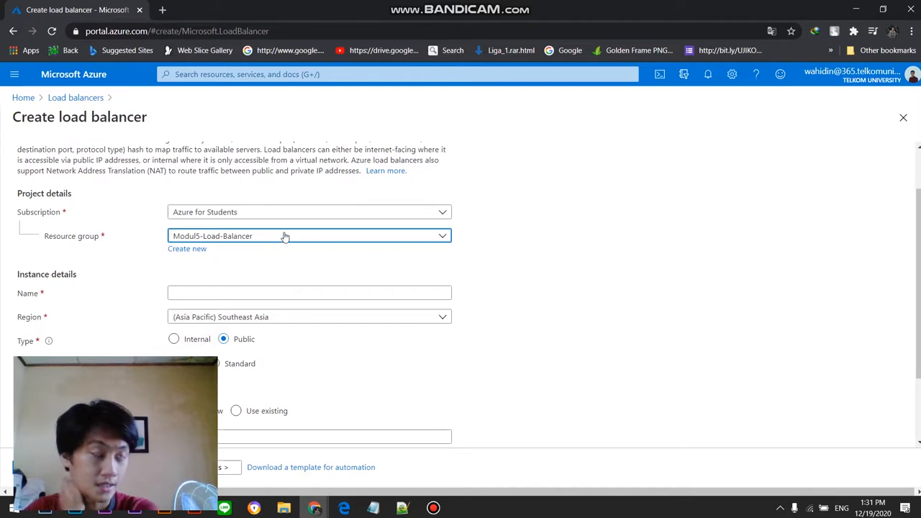
Step: Switch to Notepad++ to check the resource group name in Script Praktikum.sh, and minimize the script window
{"action": "left_click", "coordinate": [403, 508]}
{"action": "scroll", "coordinate": [363, 257], "scroll_direction": "up", "scroll_amount": 10}
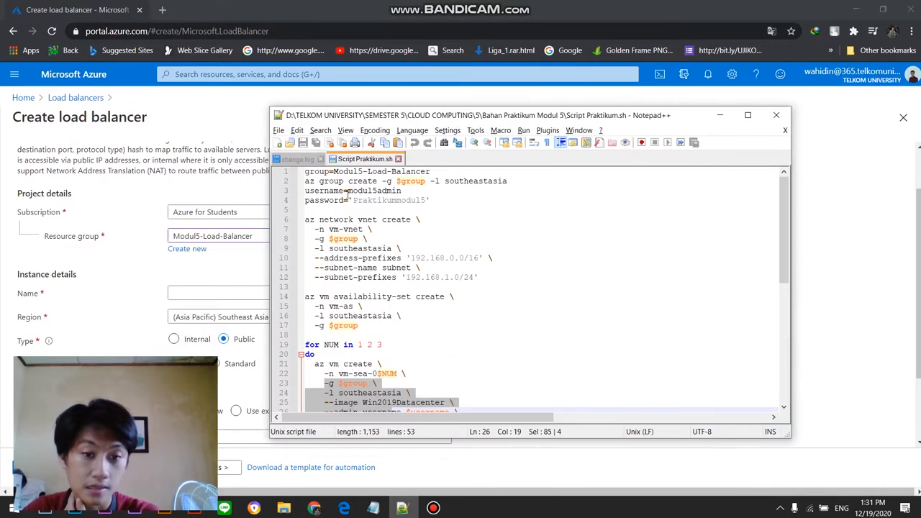
{"action": "left_click_drag", "start_coordinate": [334, 173], "coordinate": [430, 173]}
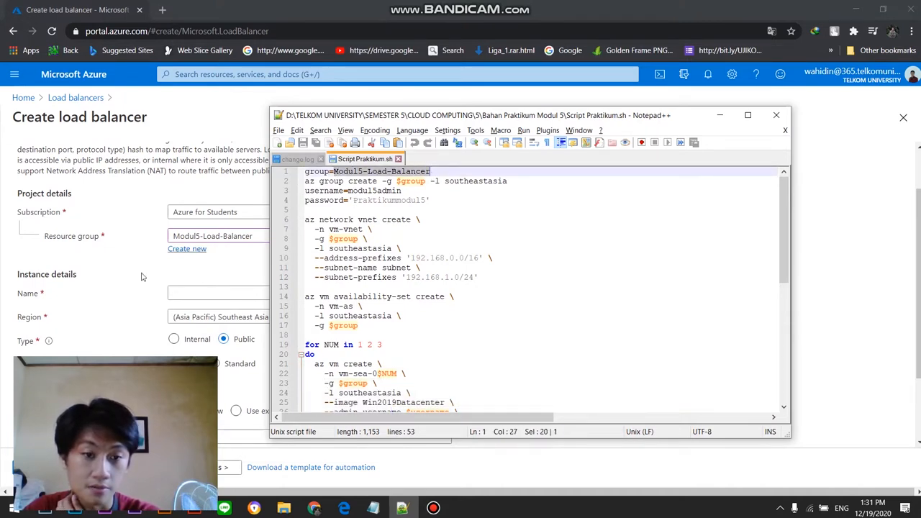
{"action": "left_click", "coordinate": [719, 116]}
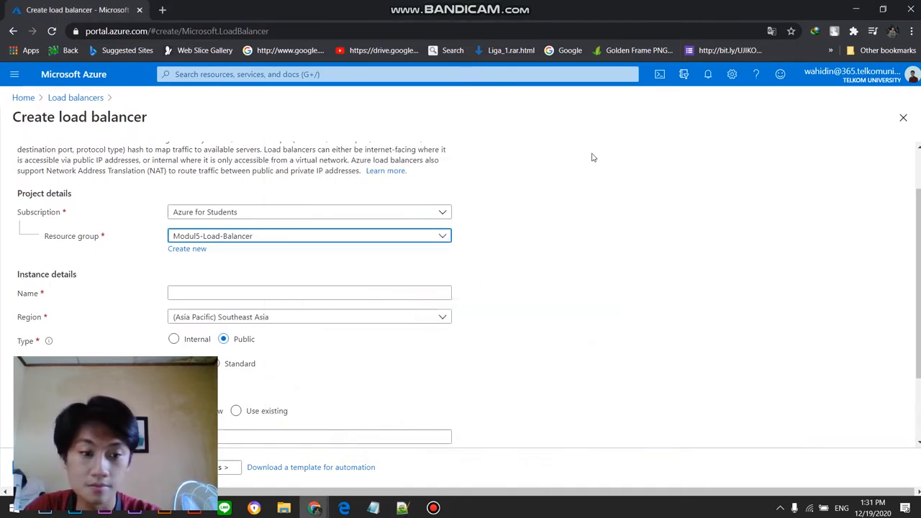
{"action": "left_click", "coordinate": [338, 294]}
{"action": "scroll", "coordinate": [594, 275], "scroll_direction": "down", "scroll_amount": 1}
{"action": "scroll", "coordinate": [431, 239], "scroll_direction": "up", "scroll_amount": 2}
{"action": "scroll", "coordinate": [489, 248], "scroll_direction": "down", "scroll_amount": 1}
{"action": "left_click", "coordinate": [321, 305]}
{"action": "left_click", "coordinate": [326, 296]}
{"action": "type", "text": "U"}
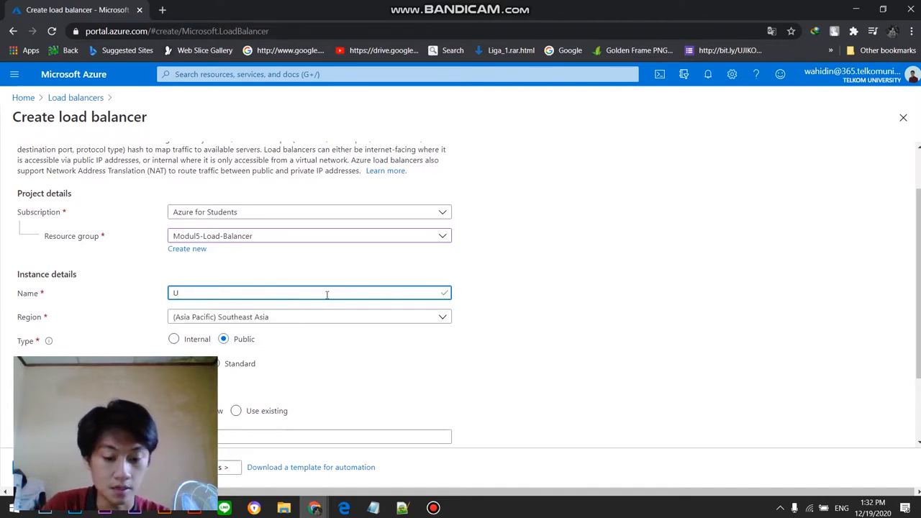
{"action": "type", "text": "Y"}
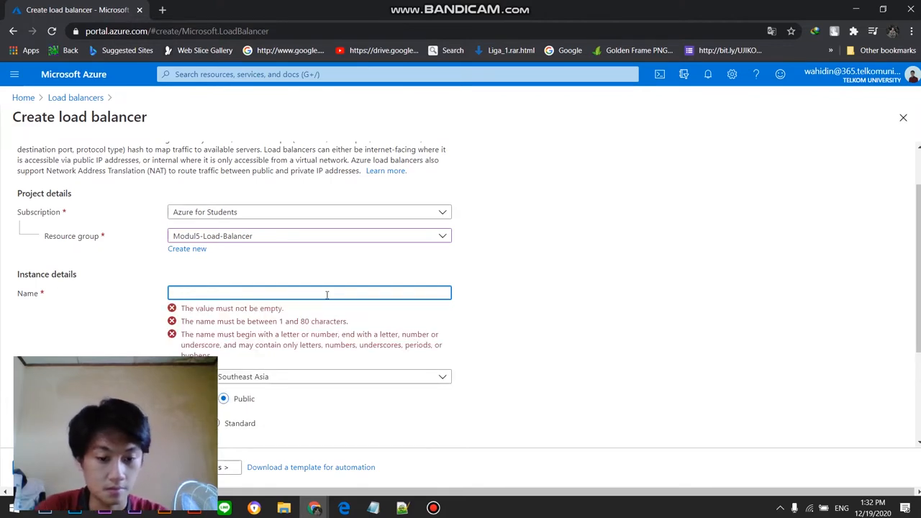
{"action": "mouse_move", "coordinate": [432, 508]}
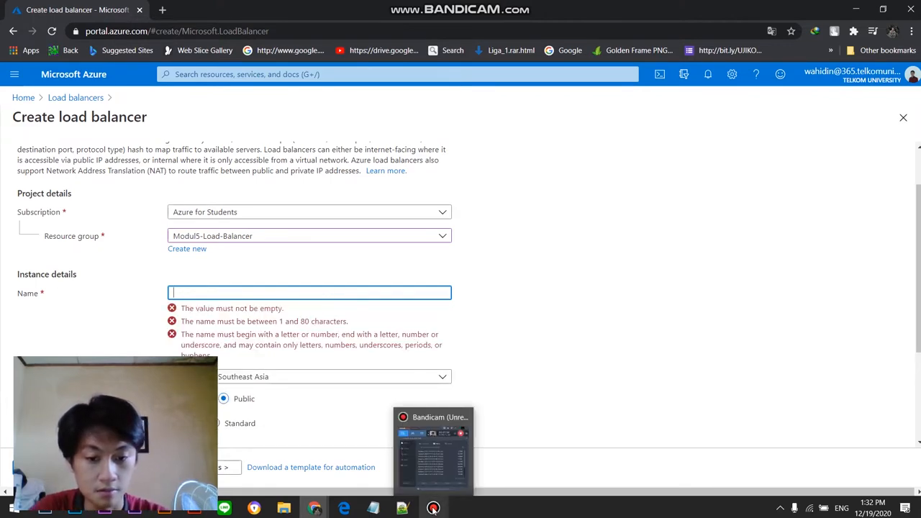
{"action": "left_click", "coordinate": [471, 460]}
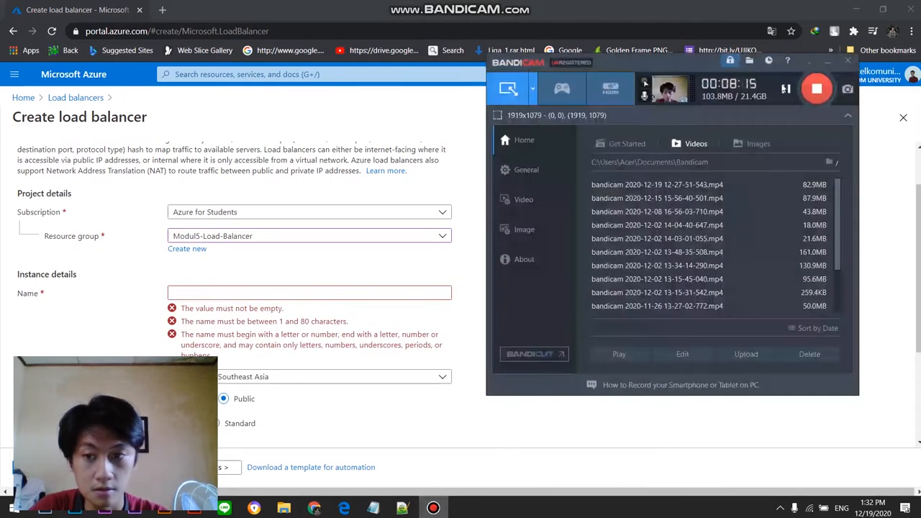
Step: Name the load balancer Ujikom2-LB, keeping the Southeast Asia region, Public type and Basic SKU
{"action": "left_click", "coordinate": [258, 292]}
{"action": "type", "text": "Ujikom2-LB"}
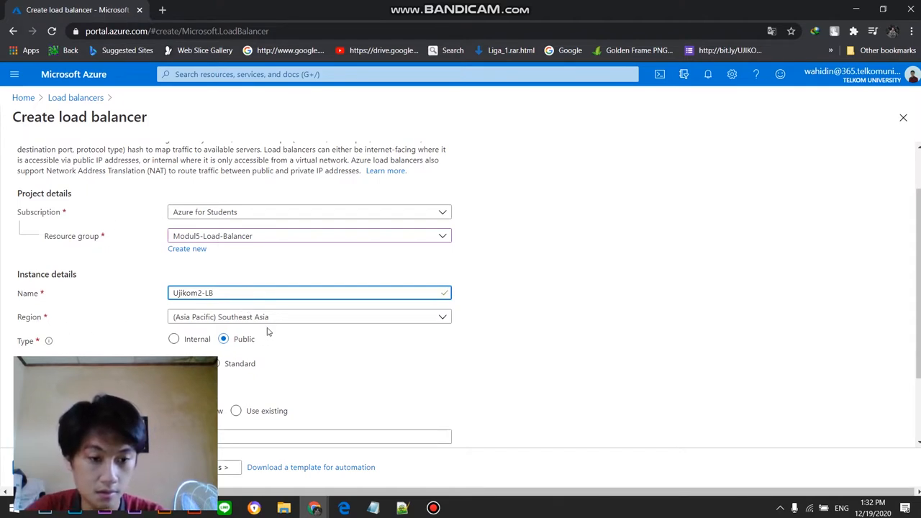
{"action": "left_click", "coordinate": [273, 323]}
{"action": "left_click", "coordinate": [278, 323]}
{"action": "scroll", "coordinate": [259, 322], "scroll_direction": "down", "scroll_amount": 1}
{"action": "scroll", "coordinate": [258, 317], "scroll_direction": "down", "scroll_amount": 1}
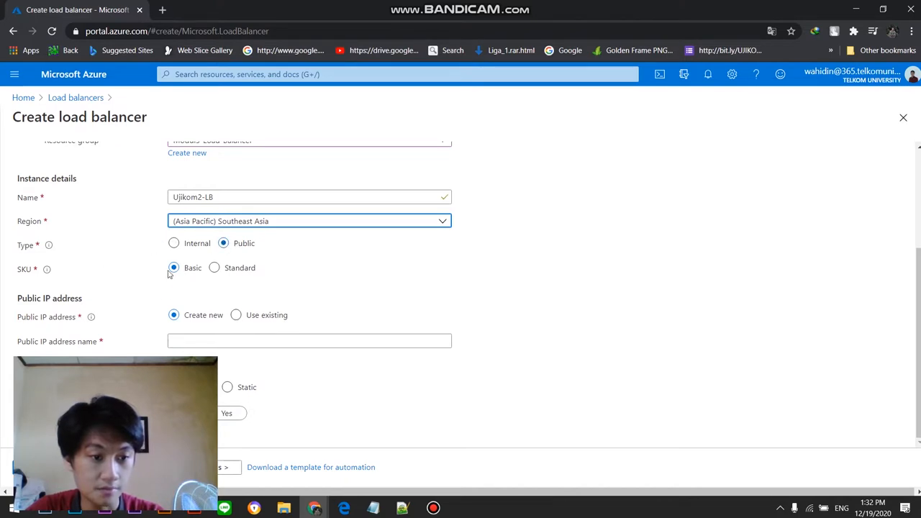
Step: Name the new public IP address ip-LoadBalancer and set its assignment to Static
{"action": "left_click", "coordinate": [229, 339]}
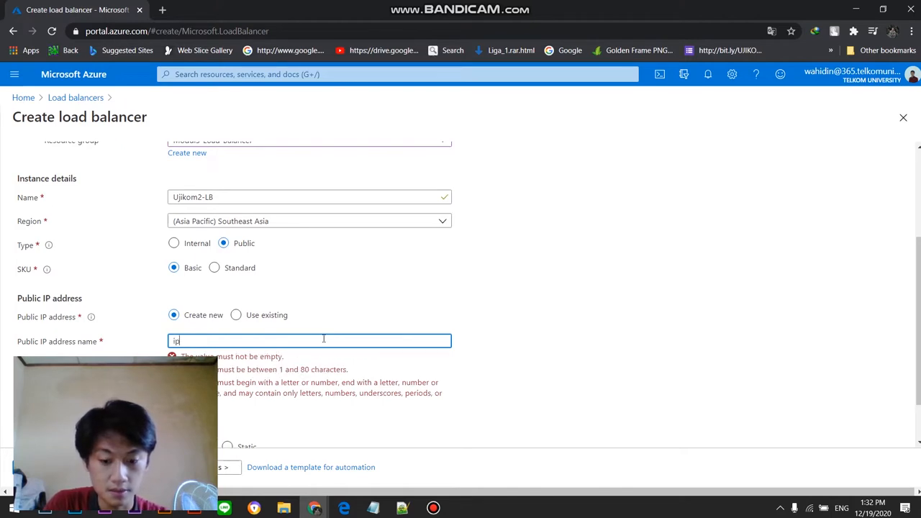
{"action": "type", "text": "-LoadBalancer"}
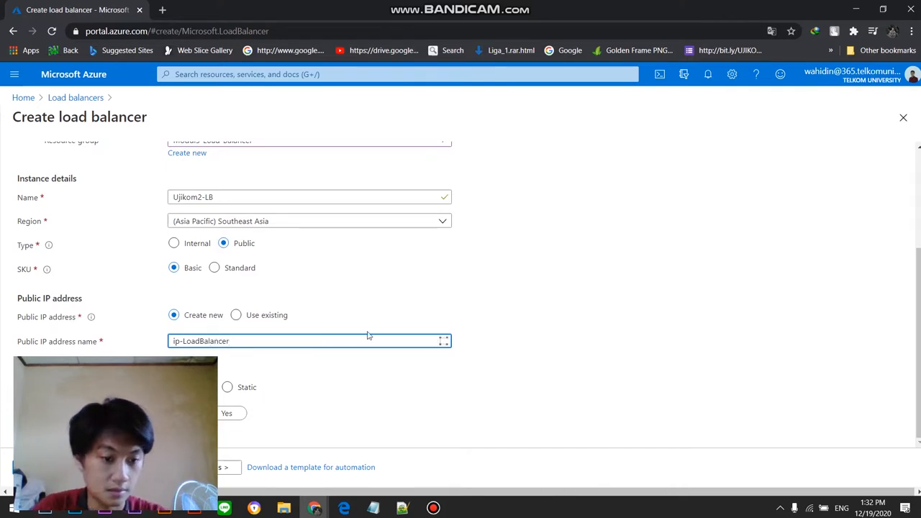
{"action": "left_click", "coordinate": [227, 388]}
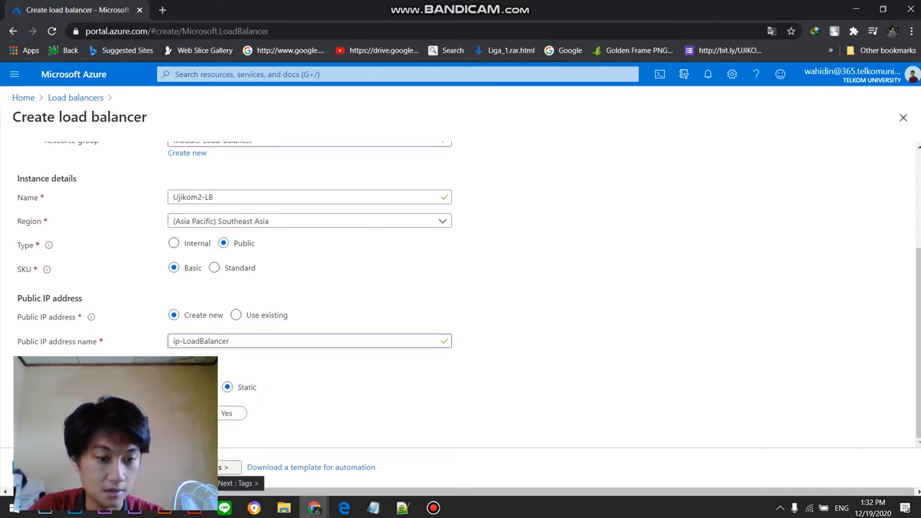
Step: Skip the tags, proceed to the review of the load balancer settings and create the load balancer
{"action": "left_click", "coordinate": [229, 467]}
{"action": "left_click", "coordinate": [237, 467]}
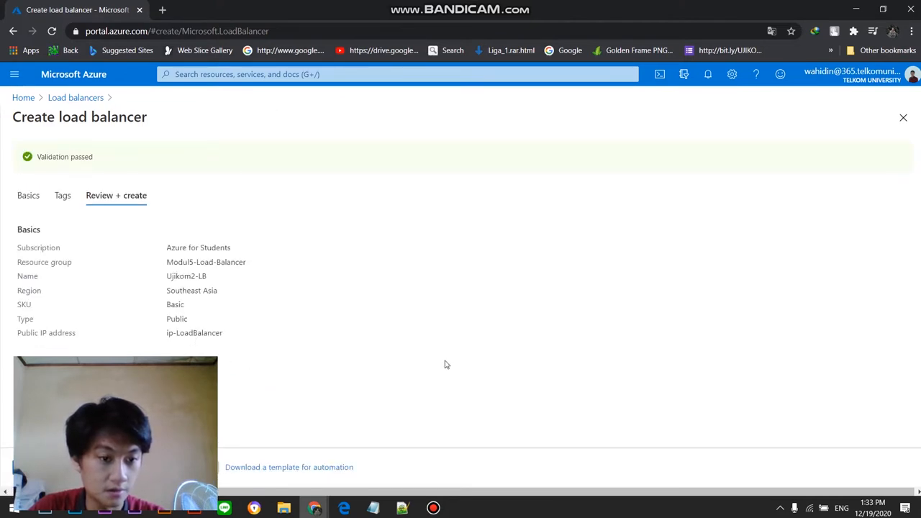
{"action": "left_click", "coordinate": [433, 508]}
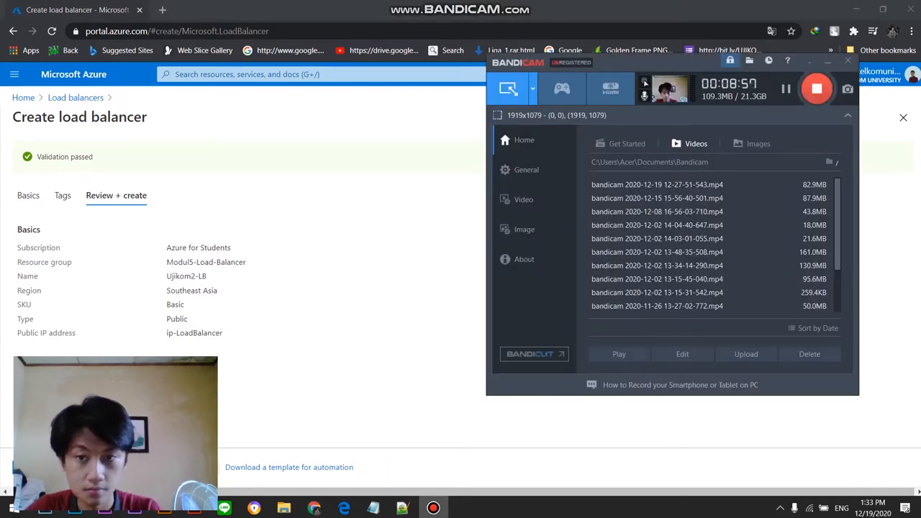
{"action": "left_click", "coordinate": [40, 467]}
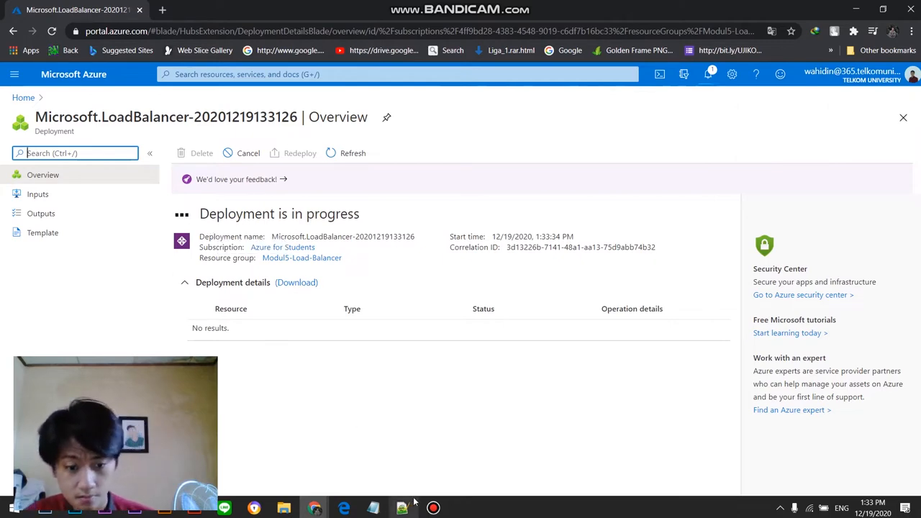
Step: Wait for the load balancer deployment and check its status in the portal notifications
{"action": "mouse_move", "coordinate": [433, 508]}
{"action": "left_click", "coordinate": [451, 468]}
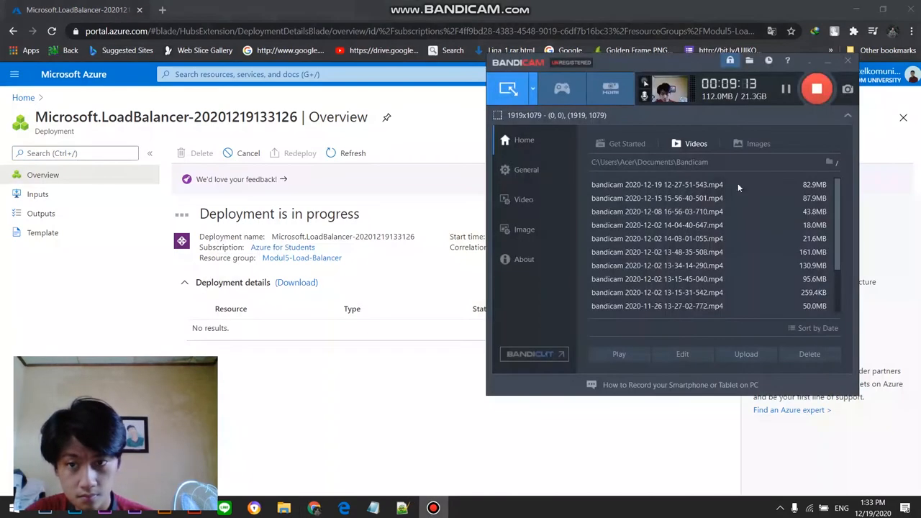
{"action": "left_click", "coordinate": [394, 410]}
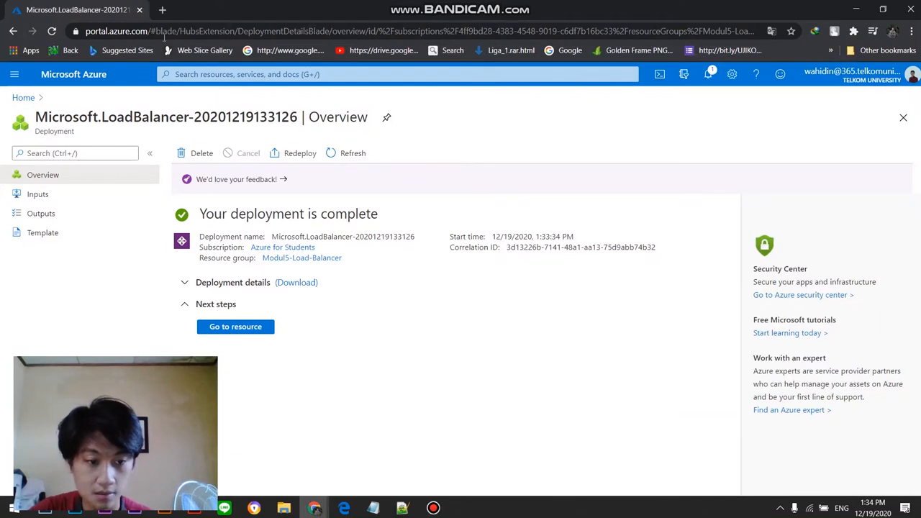
{"action": "left_click", "coordinate": [708, 74]}
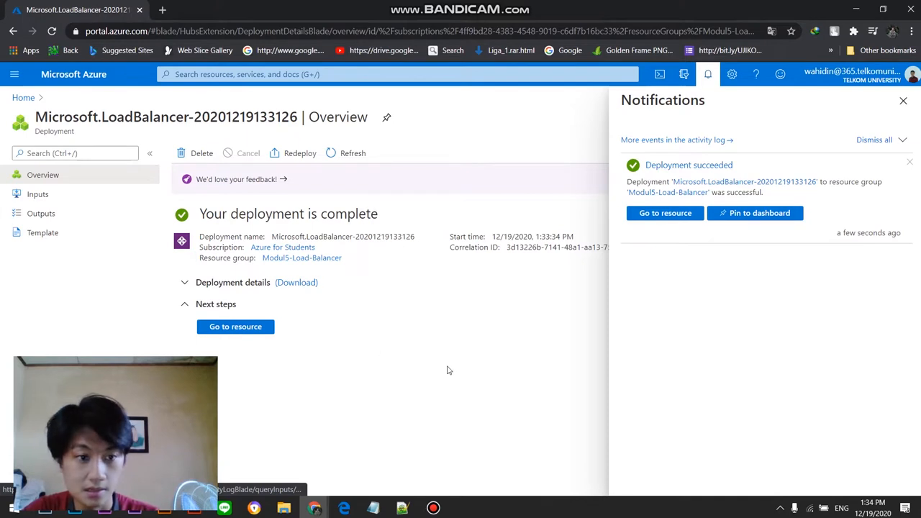
{"action": "left_click", "coordinate": [708, 75]}
Step: Reopen the Modul5-Load-Balancer resource group from the portal home, group its resources by type and review the list
{"action": "left_click", "coordinate": [24, 97]}
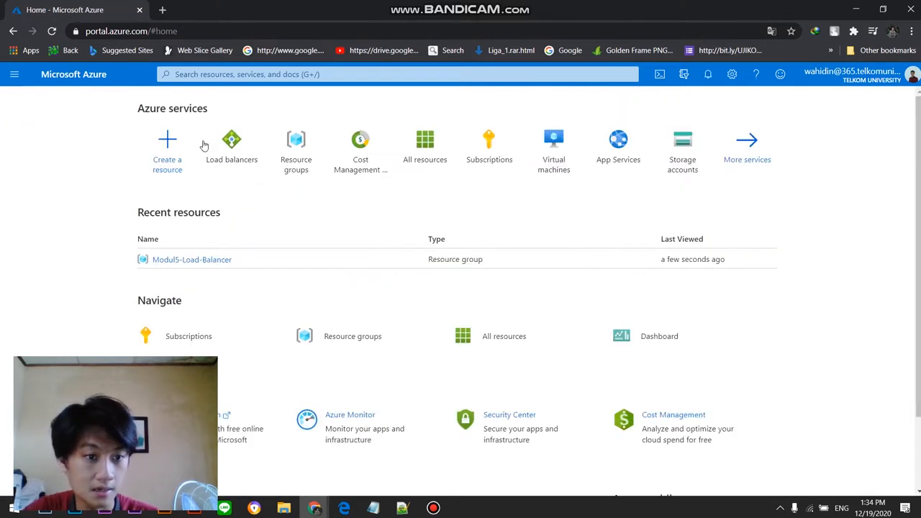
{"action": "left_click", "coordinate": [180, 260]}
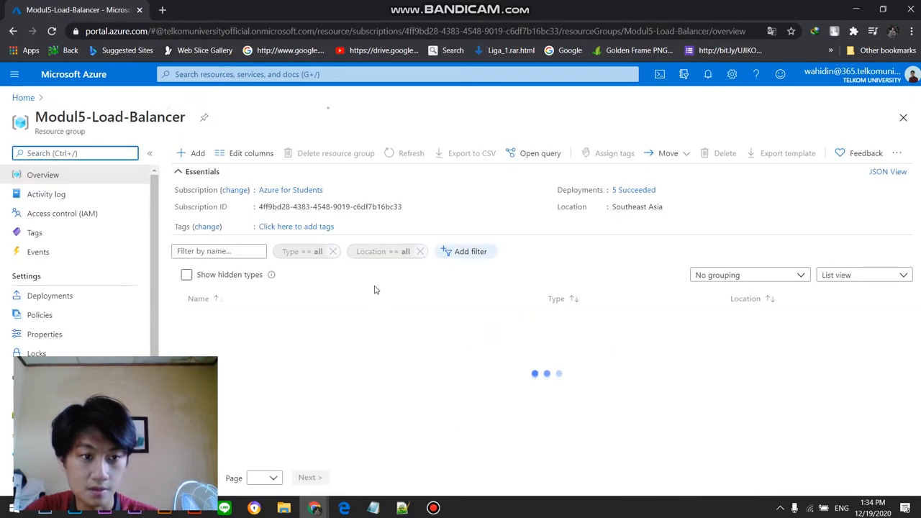
{"action": "left_click", "coordinate": [720, 275]}
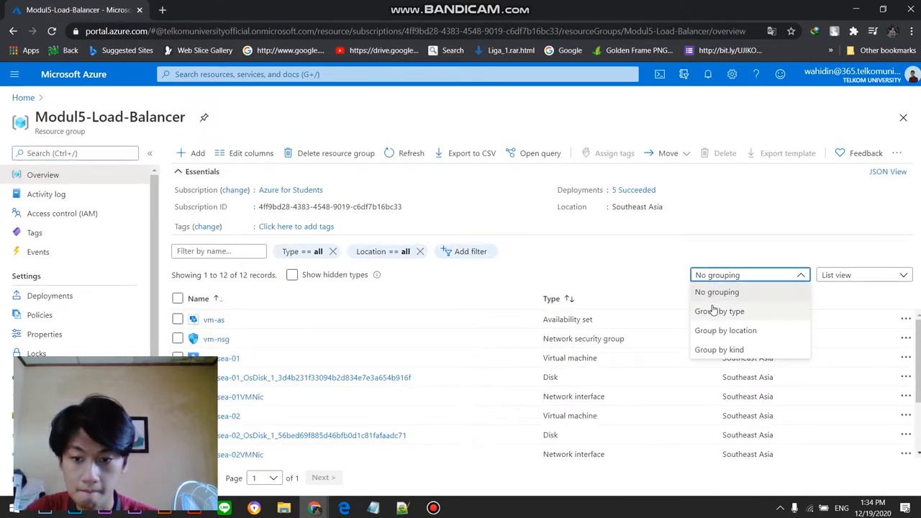
{"action": "left_click", "coordinate": [722, 310]}
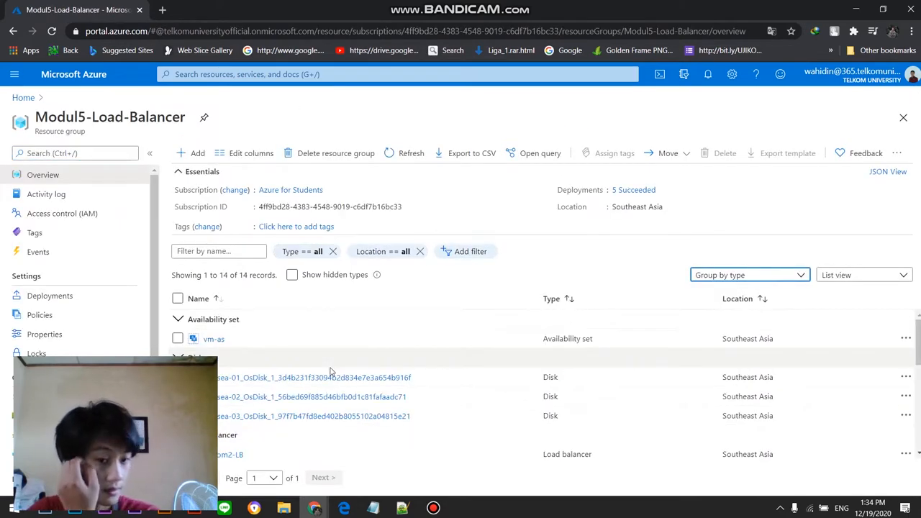
{"action": "scroll", "coordinate": [331, 374], "scroll_direction": "down", "scroll_amount": 2}
{"action": "scroll", "coordinate": [260, 381], "scroll_direction": "down", "scroll_amount": 1}
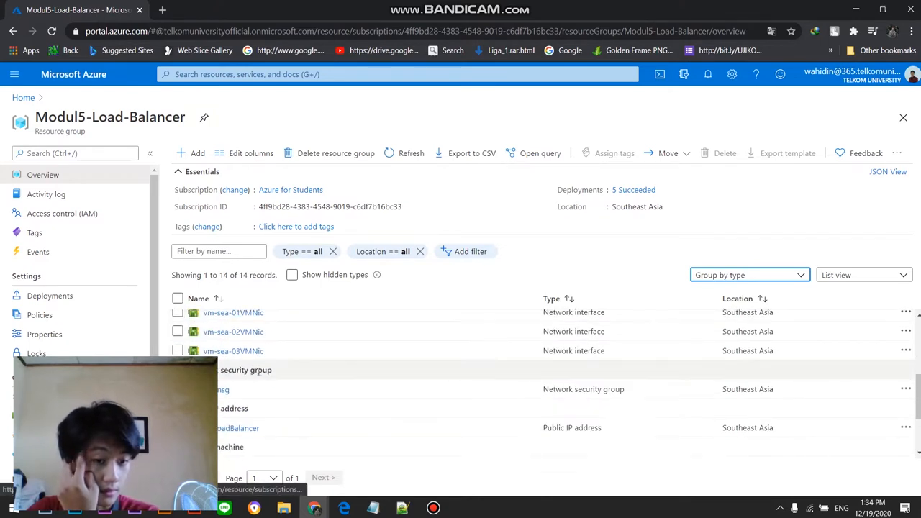
{"action": "scroll", "coordinate": [230, 435], "scroll_direction": "up", "scroll_amount": 1}
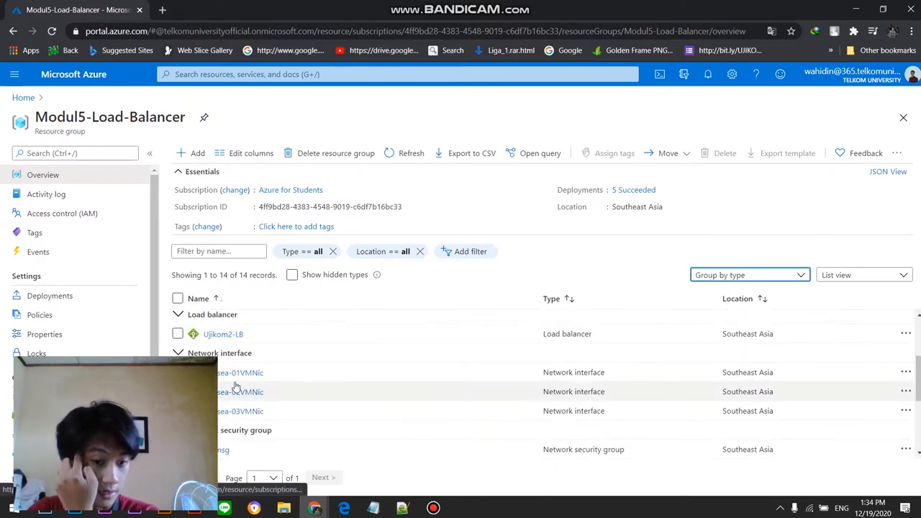
{"action": "scroll", "coordinate": [237, 353], "scroll_direction": "down", "scroll_amount": 4}
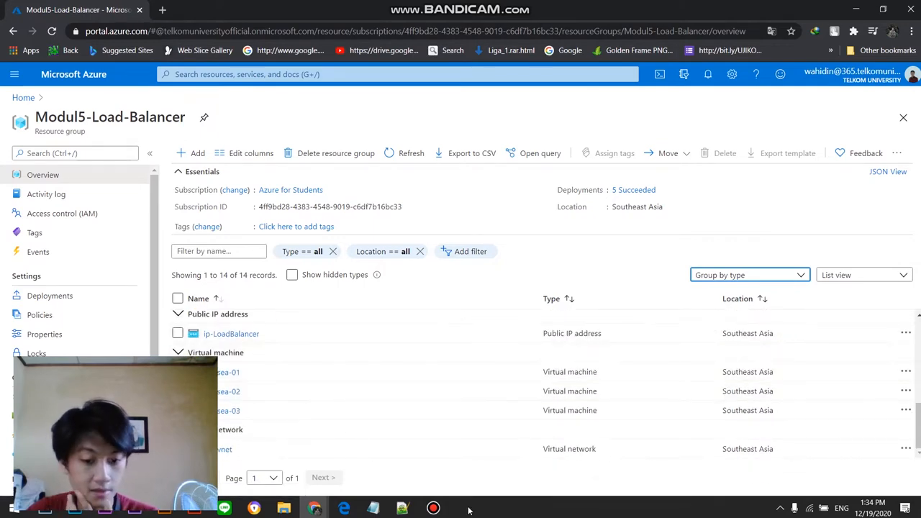
Step: View the overview of the vm-sea-01 virtual machine and return to the Modul5-Load-Balancer resource group
{"action": "left_click", "coordinate": [433, 508]}
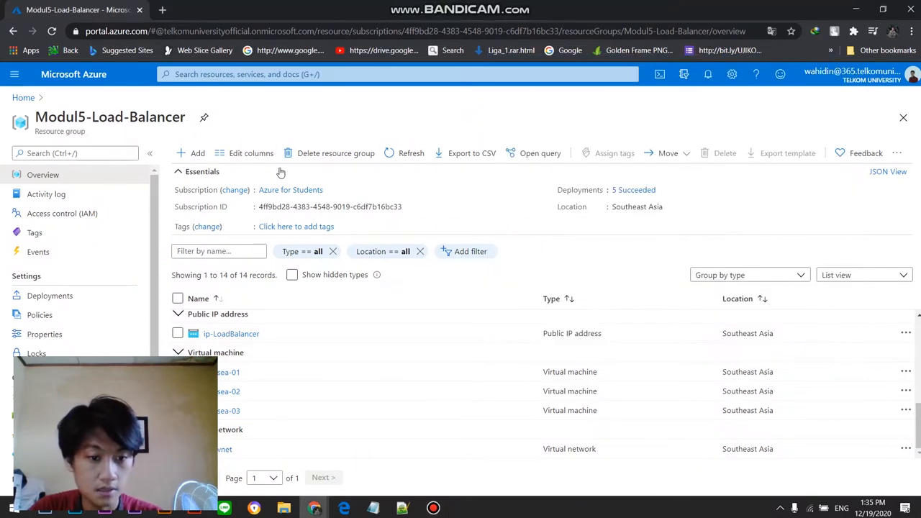
{"action": "left_click", "coordinate": [357, 128]}
{"action": "left_click", "coordinate": [223, 372]}
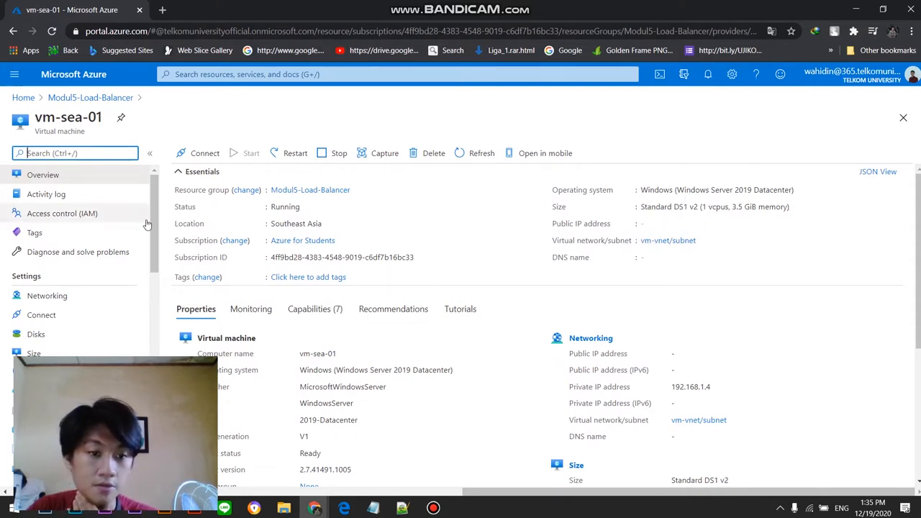
{"action": "left_click", "coordinate": [85, 99]}
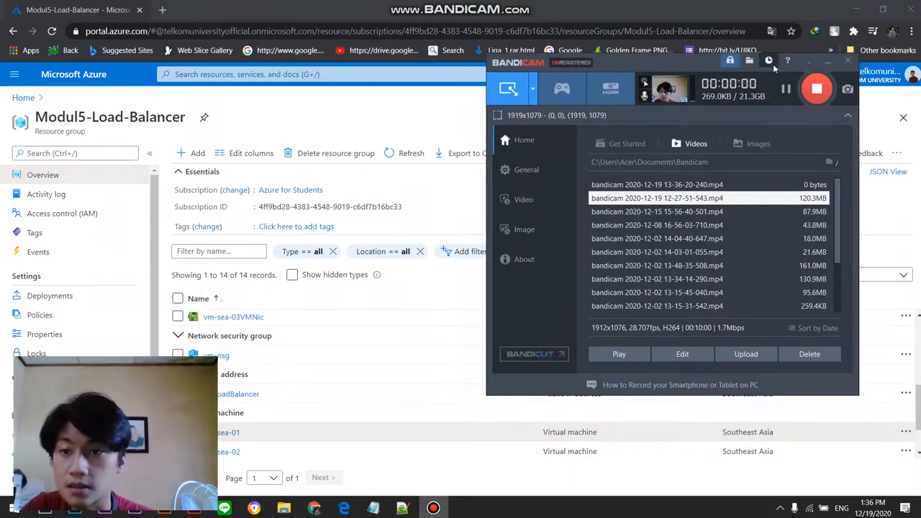
{"action": "left_click", "coordinate": [401, 114]}
{"action": "scroll", "coordinate": [276, 415], "scroll_direction": "up", "scroll_amount": 1}
{"action": "scroll", "coordinate": [276, 415], "scroll_direction": "down", "scroll_amount": 2}
{"action": "left_click", "coordinate": [232, 434]}
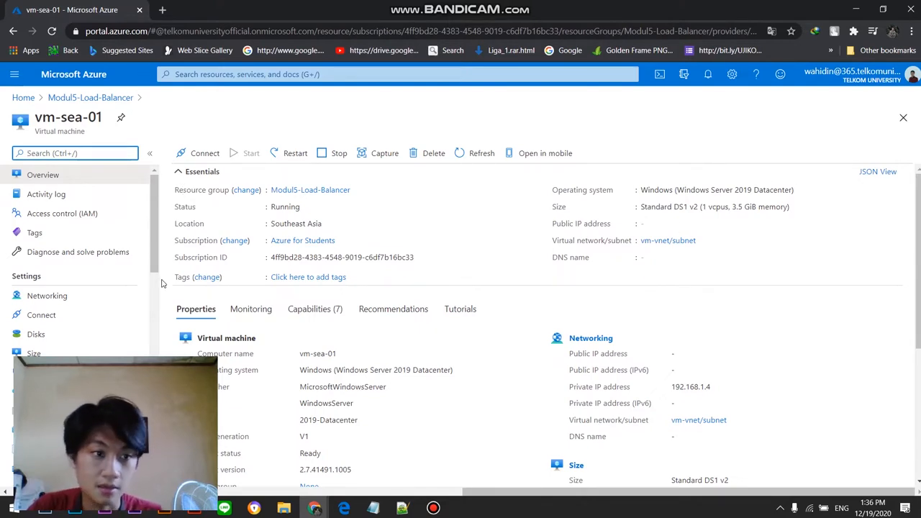
{"action": "left_click", "coordinate": [86, 97]}
Step: Open the Ujikom2-LB frontend IP configuration and save LoadBalancerFrontEnd with ip-LoadBalancer as its public IP address
{"action": "scroll", "coordinate": [327, 365], "scroll_direction": "up", "scroll_amount": 5}
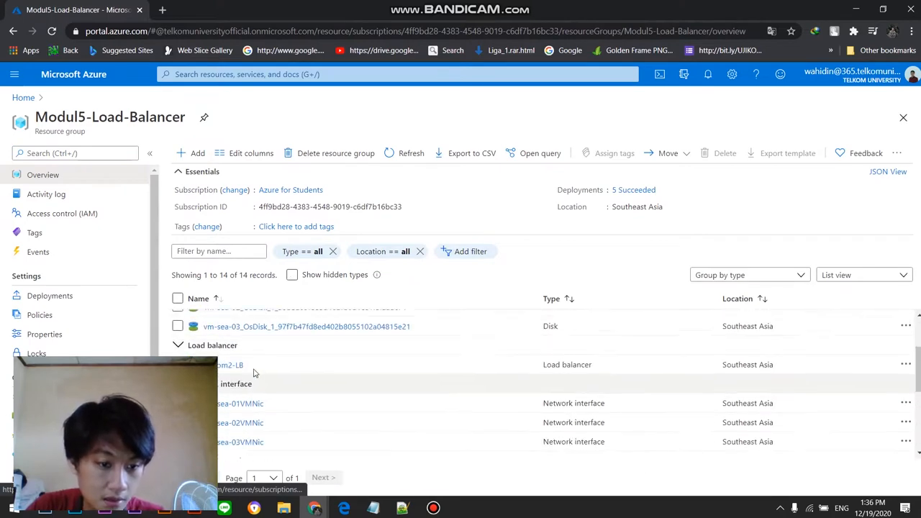
{"action": "left_click", "coordinate": [232, 423]}
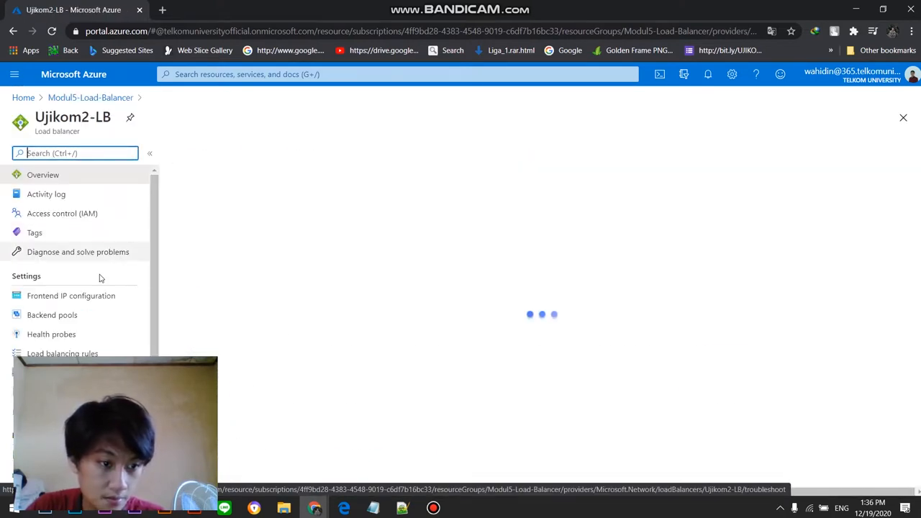
{"action": "left_click", "coordinate": [65, 297]}
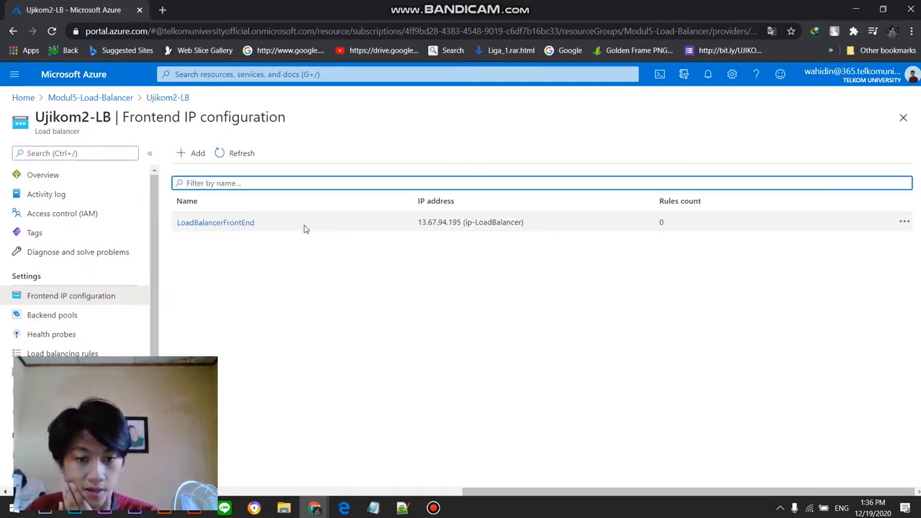
{"action": "left_click", "coordinate": [251, 224]}
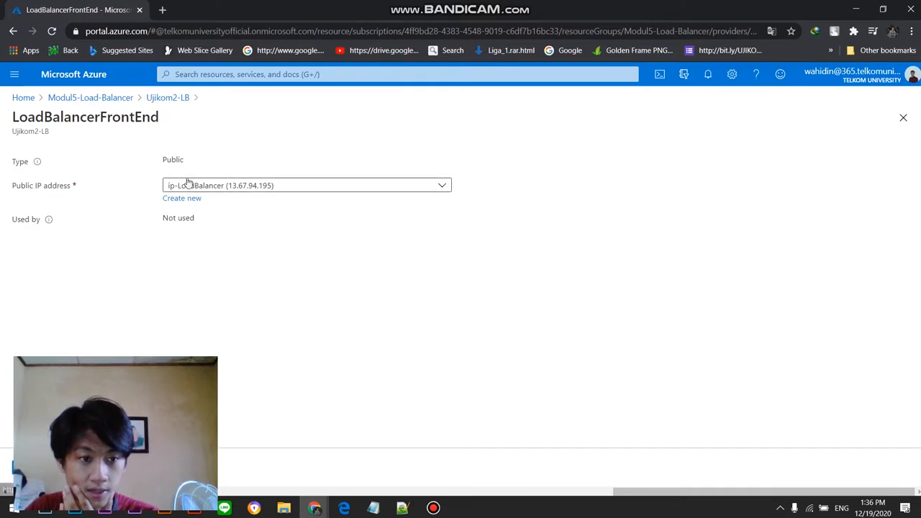
{"action": "left_click", "coordinate": [329, 188]}
{"action": "left_click", "coordinate": [277, 292]}
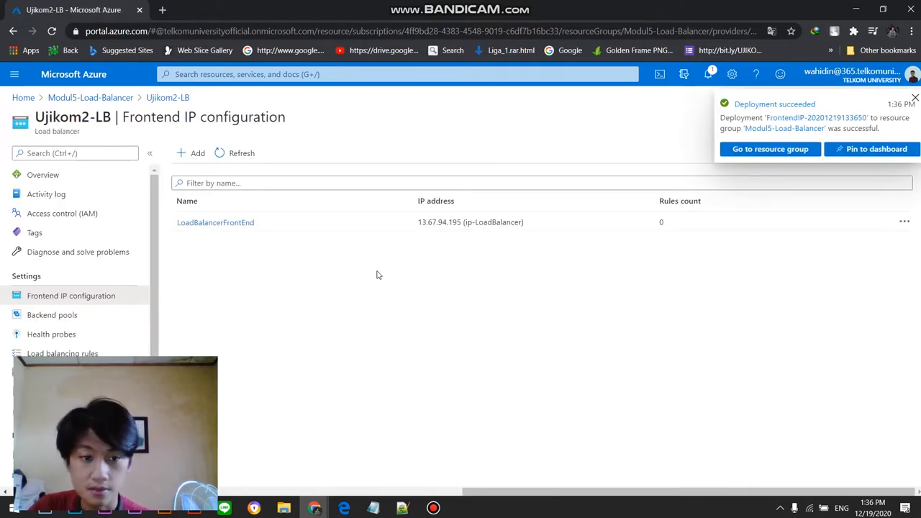
{"action": "left_click", "coordinate": [65, 337]}
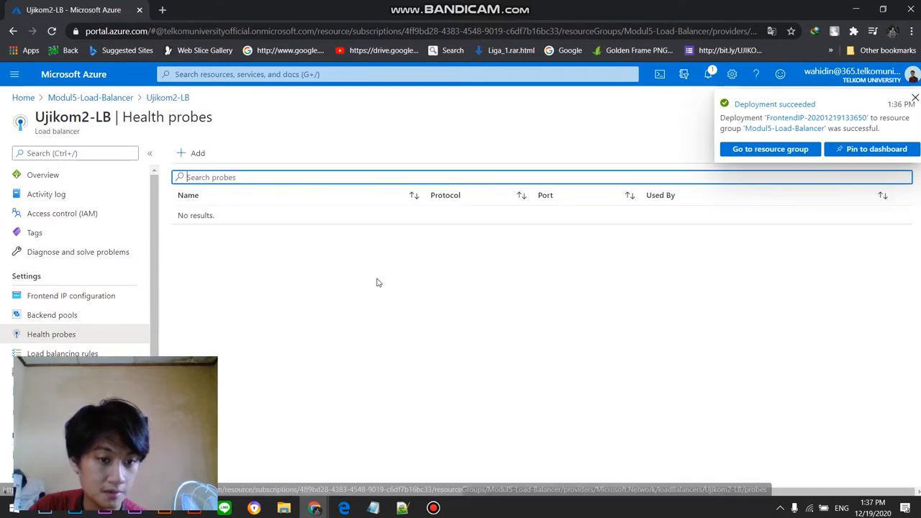
{"action": "left_click", "coordinate": [191, 155]}
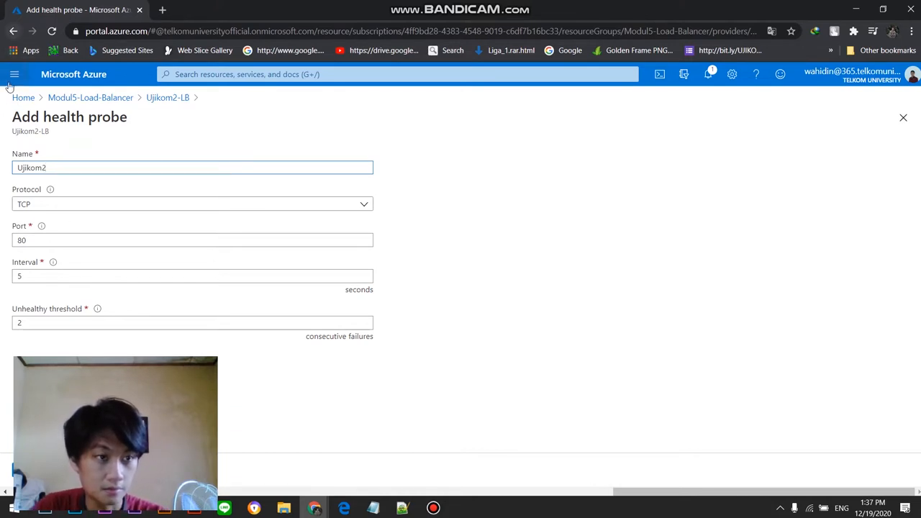
{"action": "left_click", "coordinate": [73, 97]}
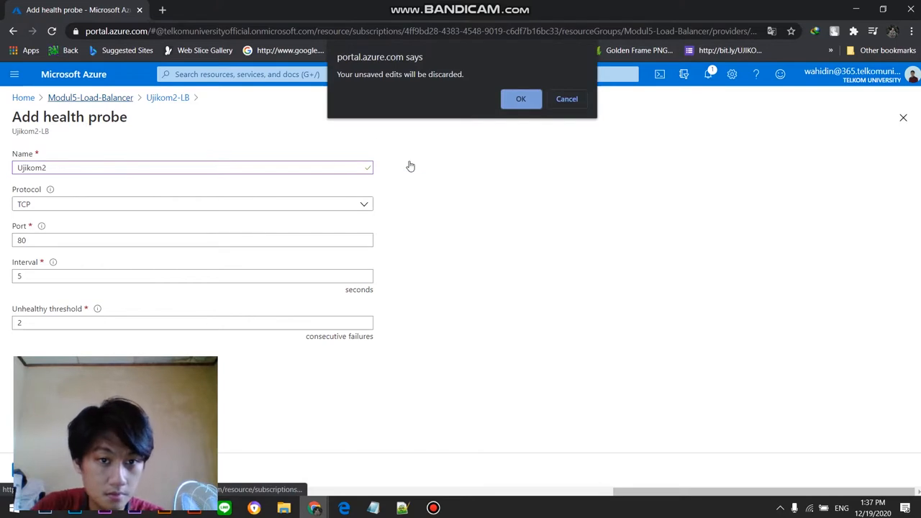
{"action": "left_click", "coordinate": [520, 99]}
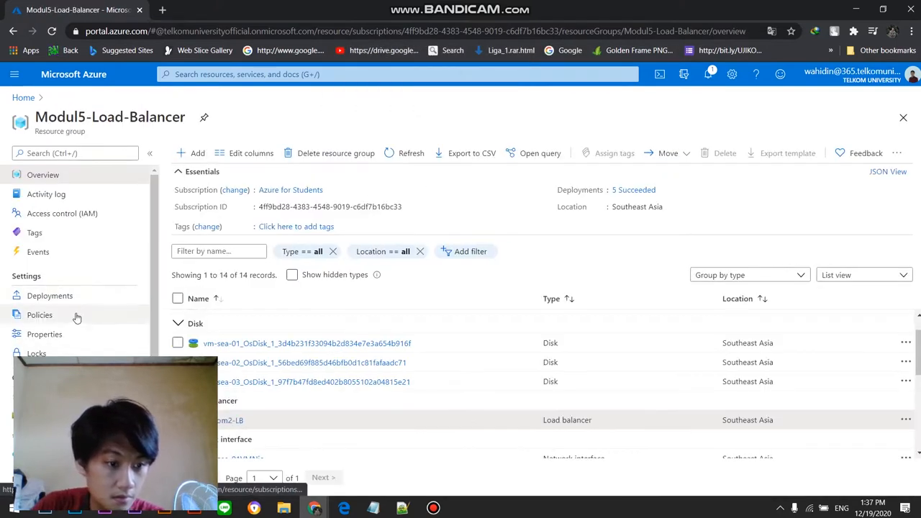
{"action": "scroll", "coordinate": [77, 331], "scroll_direction": "down", "scroll_amount": 5}
{"action": "scroll", "coordinate": [77, 331], "scroll_direction": "up", "scroll_amount": 5}
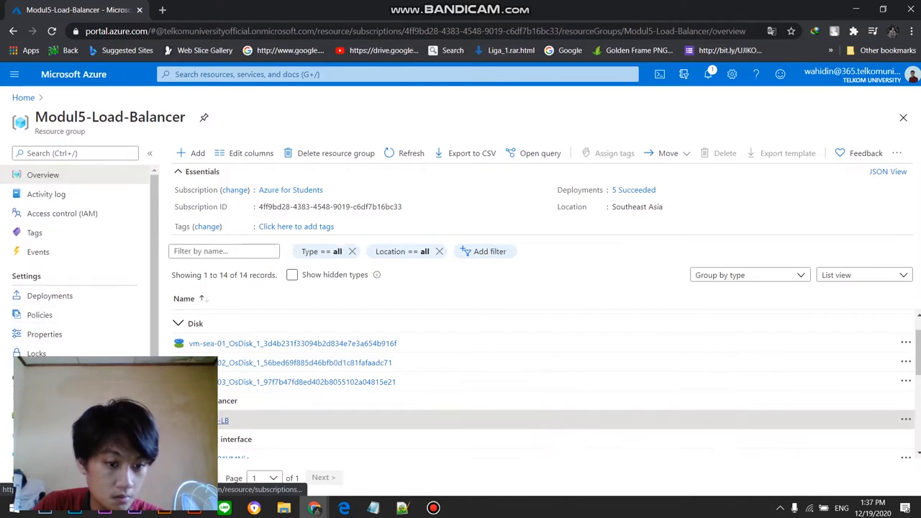
{"action": "left_click", "coordinate": [216, 420]}
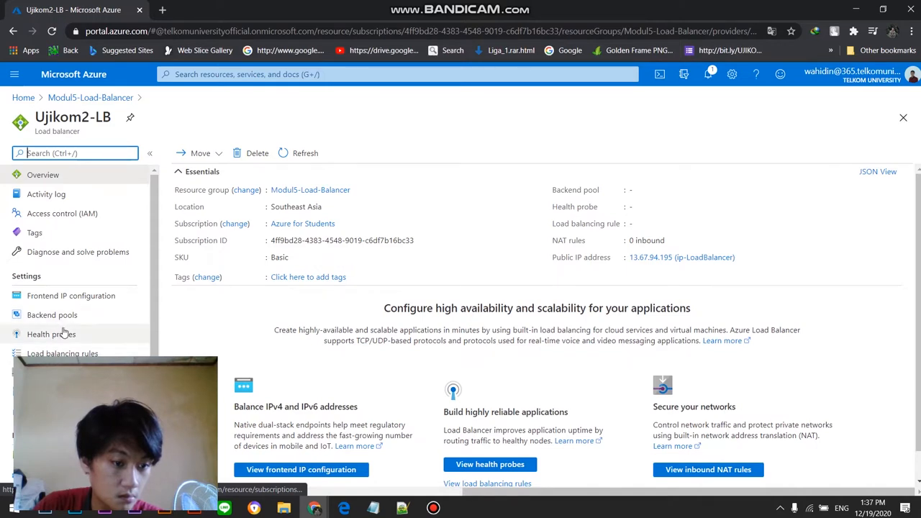
{"action": "left_click", "coordinate": [432, 508]}
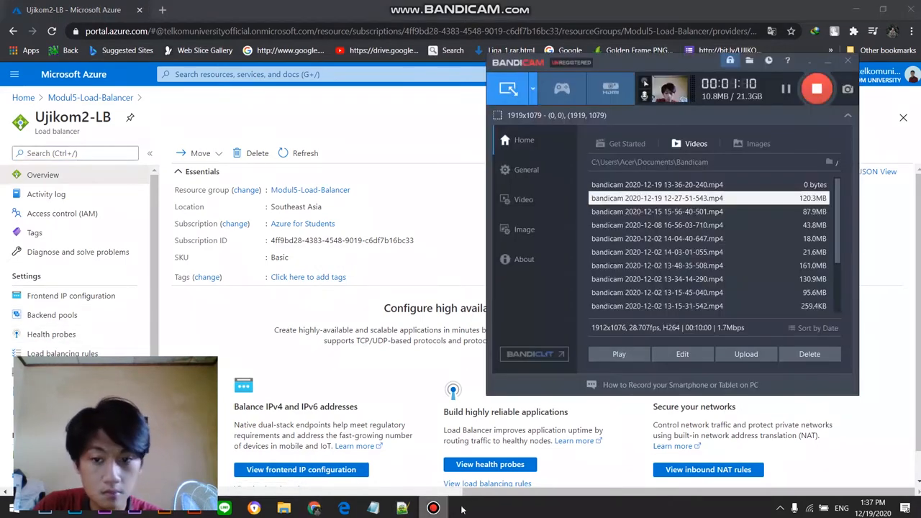
{"action": "left_click", "coordinate": [786, 88]}
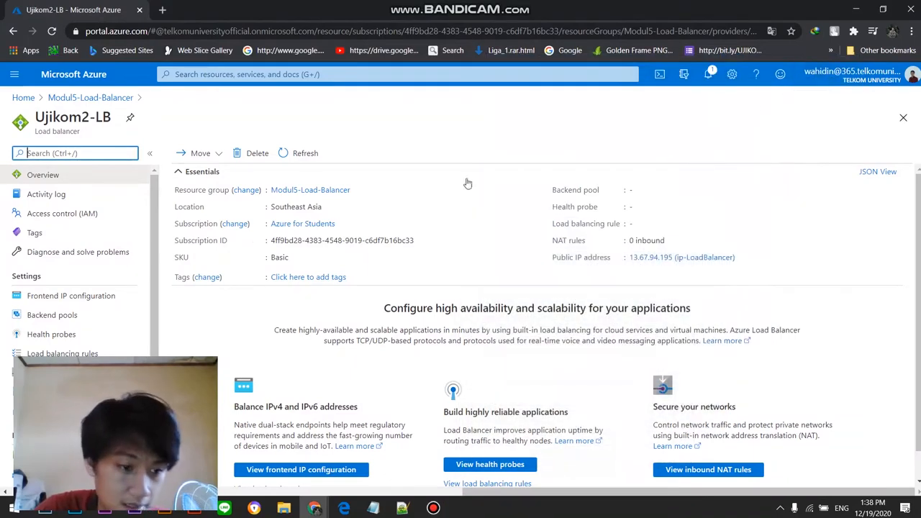
Step: Start a backend pool for Ujikom2-LB named Ujikom2-Pool on the vm-vnet network, associated to virtual machines
{"action": "left_click", "coordinate": [52, 314]}
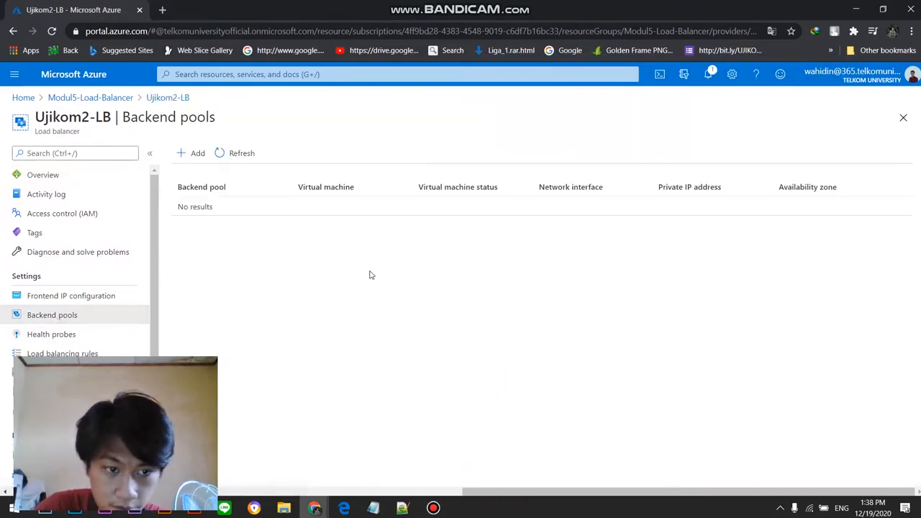
{"action": "left_click", "coordinate": [195, 153]}
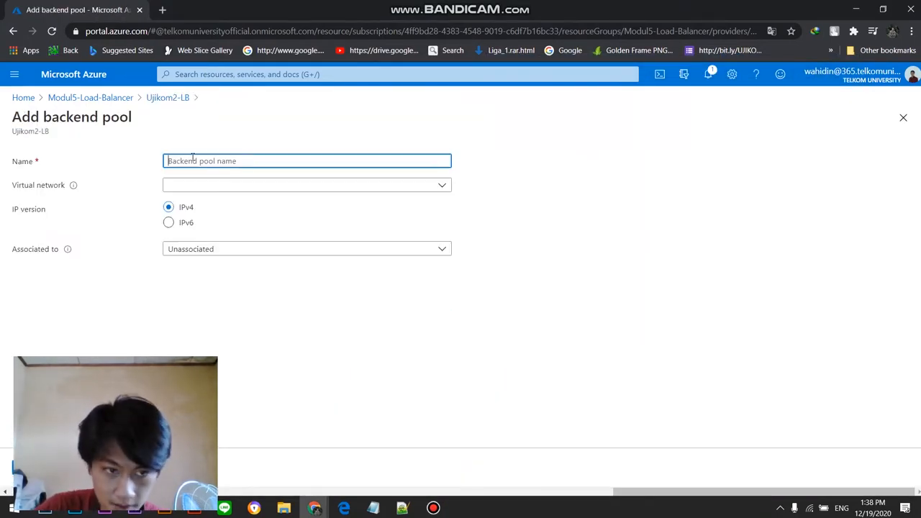
{"action": "type", "text": "Ujikom2-Pool"}
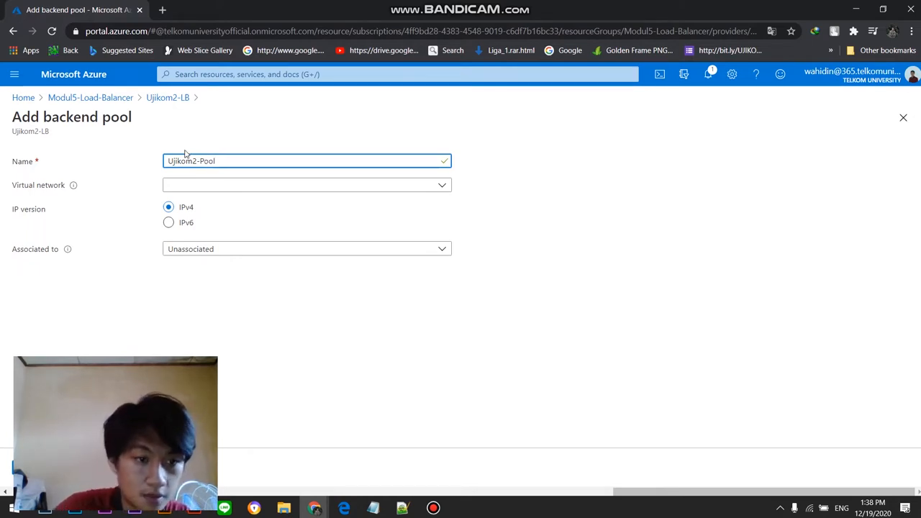
{"action": "left_click", "coordinate": [201, 188]}
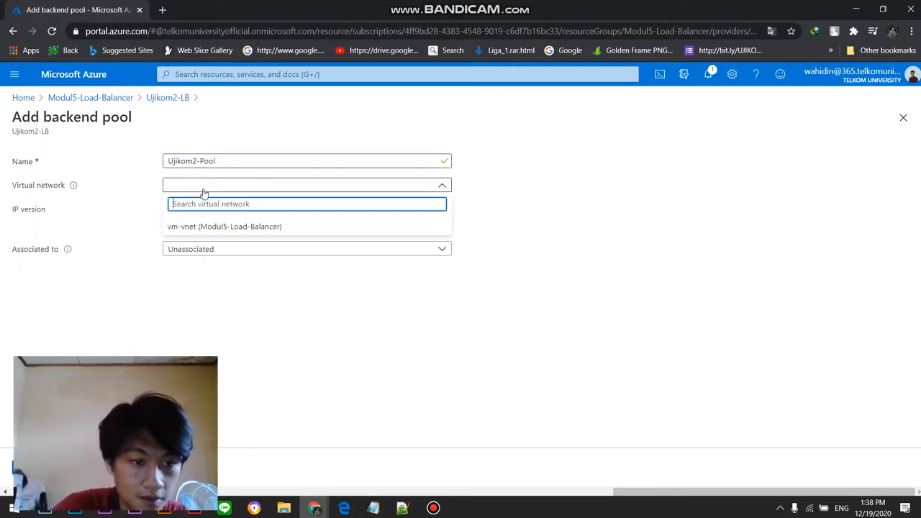
{"action": "left_click", "coordinate": [236, 227]}
{"action": "left_click", "coordinate": [250, 251]}
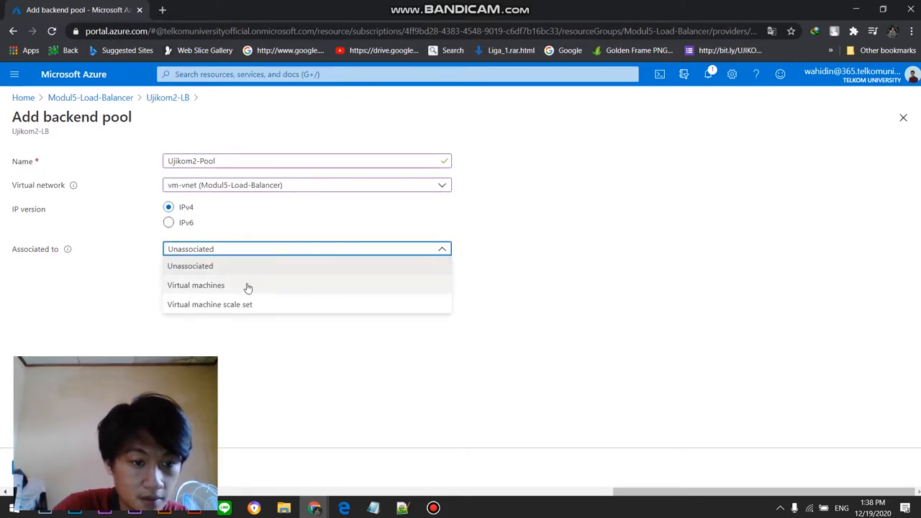
{"action": "left_click", "coordinate": [246, 290]}
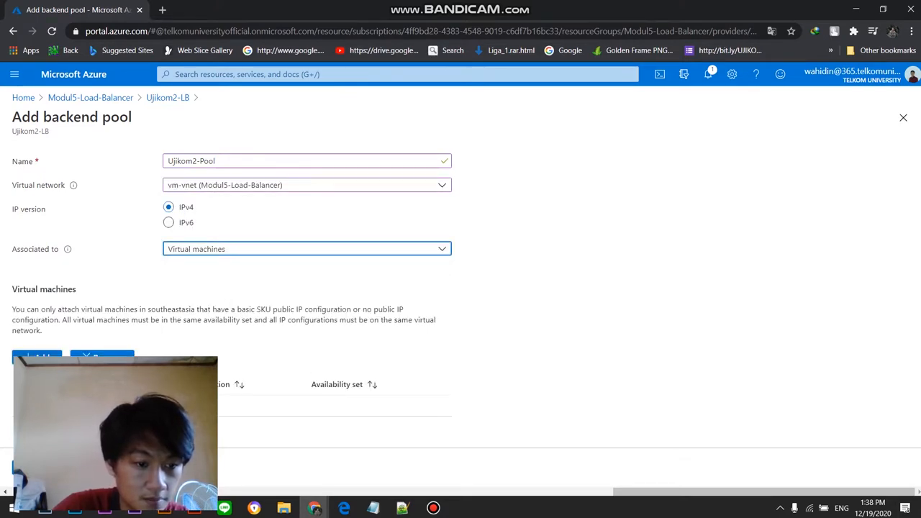
Step: Attach vm-sea-01, vm-sea-02 and vm-sea-03 to the Ujikom2-Pool backend pool and save the pool
{"action": "left_click", "coordinate": [37, 356]}
{"action": "left_click", "coordinate": [267, 217]}
{"action": "left_click", "coordinate": [267, 217]}
{"action": "left_click_drag", "start_coordinate": [269, 235], "coordinate": [269, 254]}
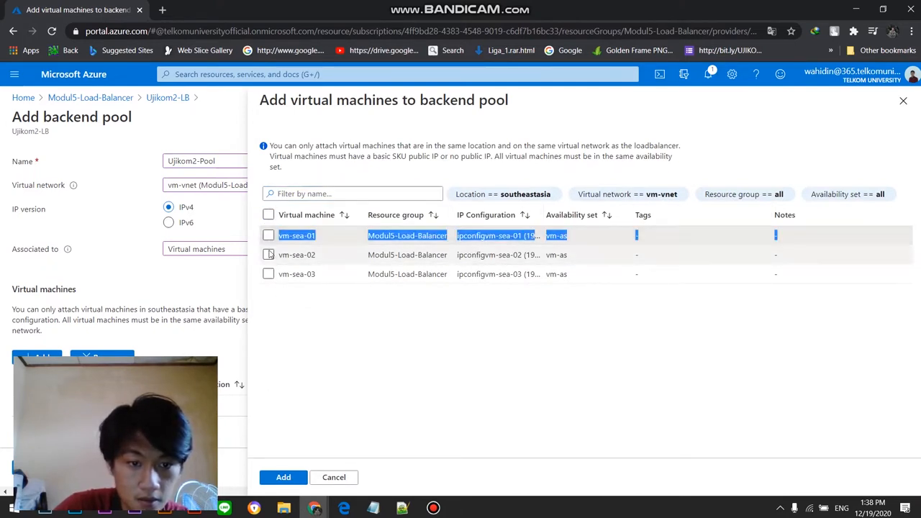
{"action": "left_click", "coordinate": [268, 239]}
{"action": "left_click", "coordinate": [268, 255]}
{"action": "left_click", "coordinate": [268, 274]}
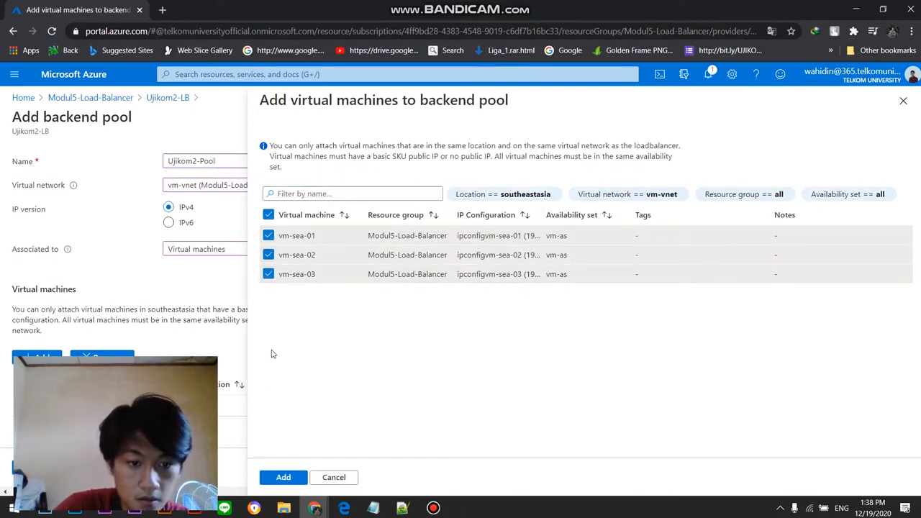
{"action": "left_click", "coordinate": [283, 478]}
{"action": "scroll", "coordinate": [381, 353], "scroll_direction": "down", "scroll_amount": 1}
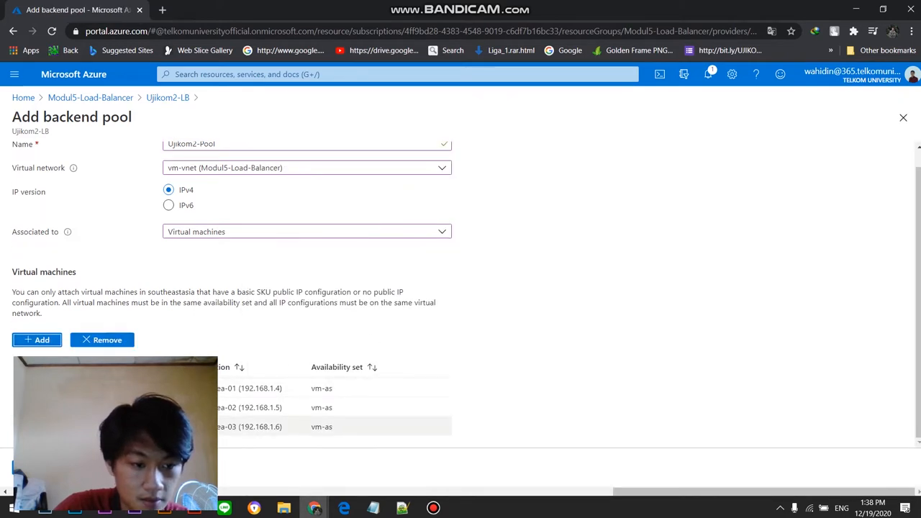
{"action": "left_click", "coordinate": [31, 468]}
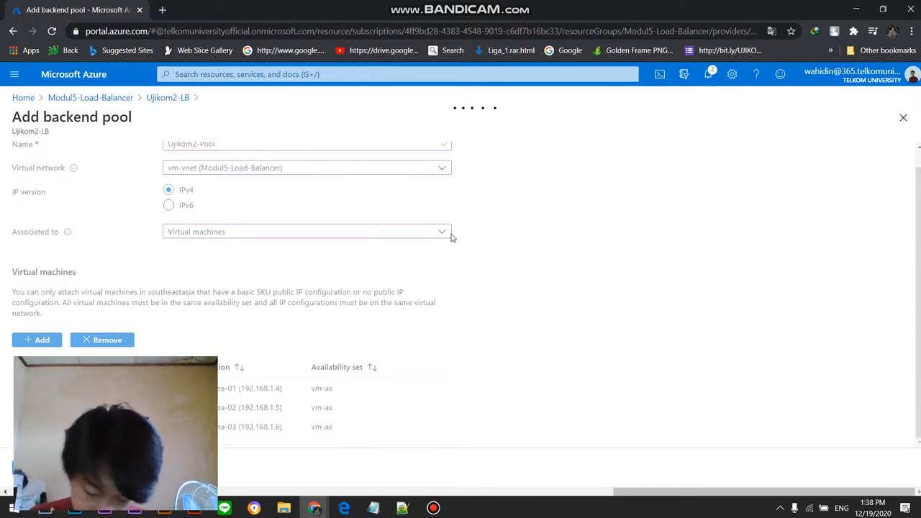
{"action": "left_click", "coordinate": [433, 508]}
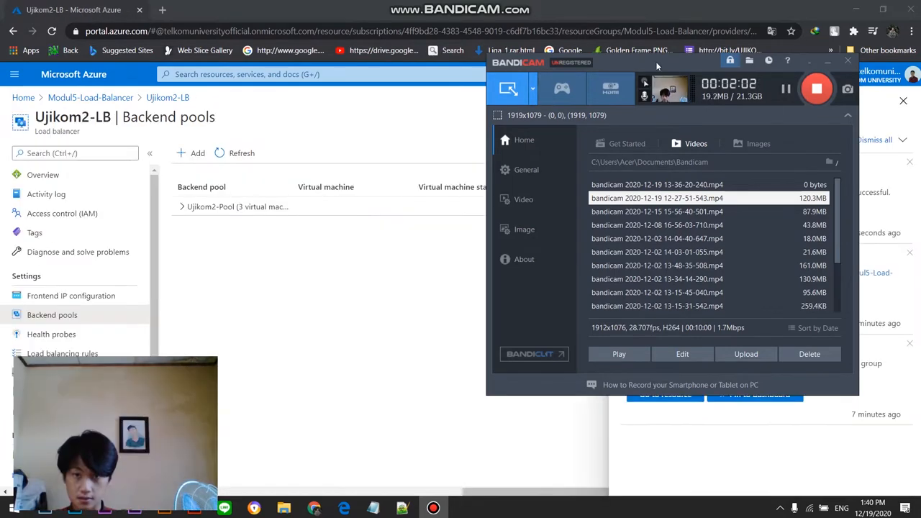
{"action": "left_click", "coordinate": [828, 64]}
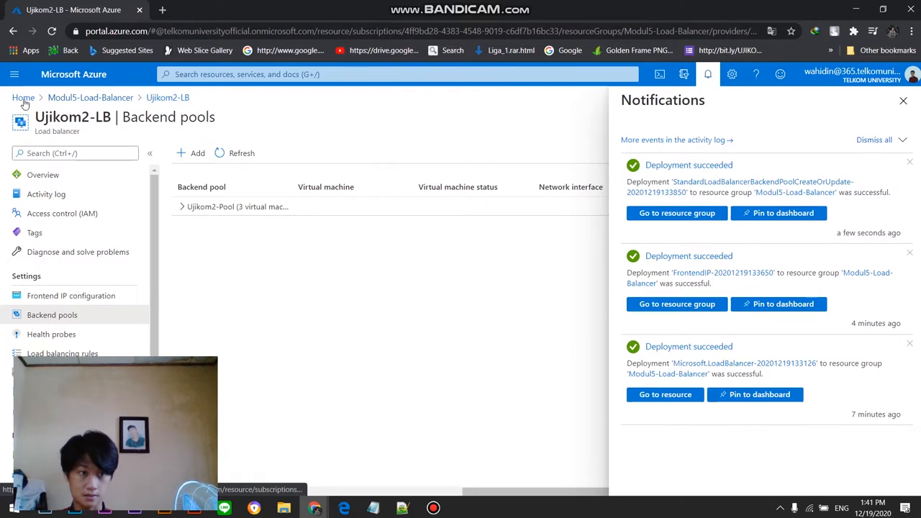
Step: Open vm-sea-01 from the Modul5-Load-Balancer resource group and review its public IP address and properties
{"action": "left_click", "coordinate": [68, 100]}
{"action": "scroll", "coordinate": [306, 389], "scroll_direction": "down", "scroll_amount": 4}
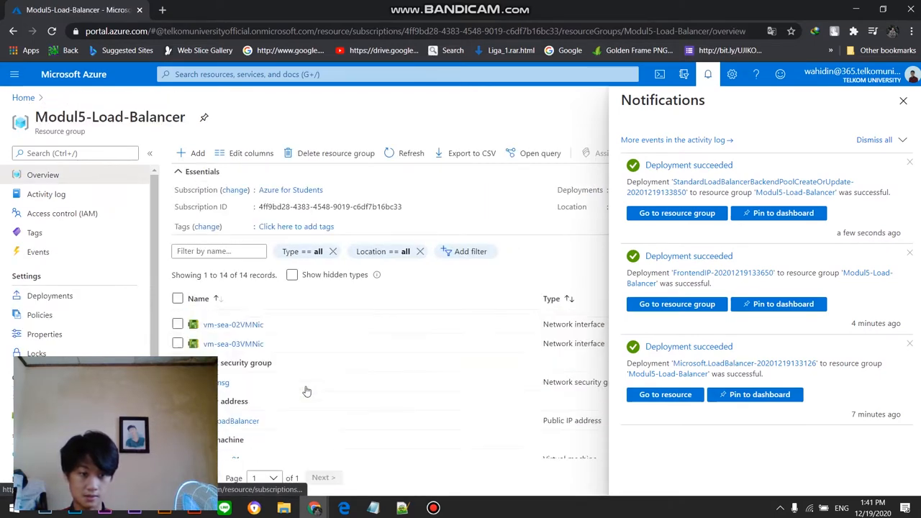
{"action": "left_click", "coordinate": [230, 374]}
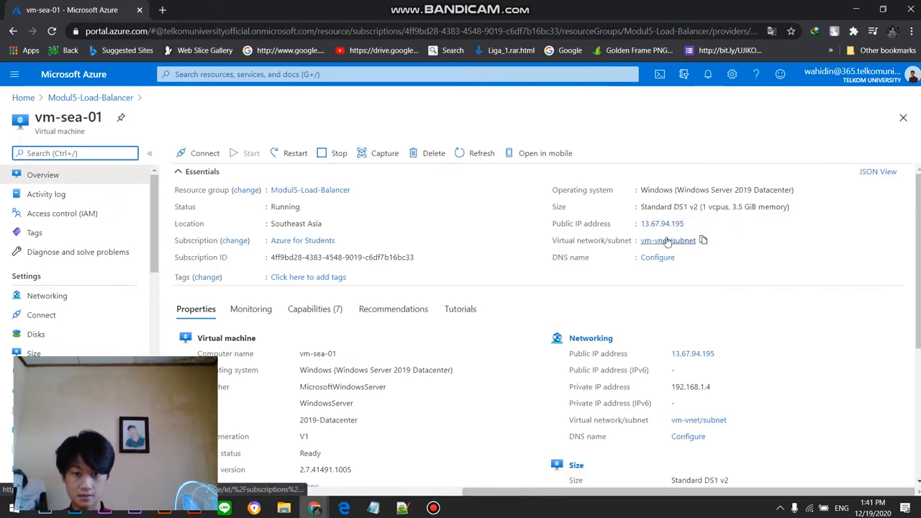
{"action": "scroll", "coordinate": [667, 247], "scroll_direction": "down", "scroll_amount": 4}
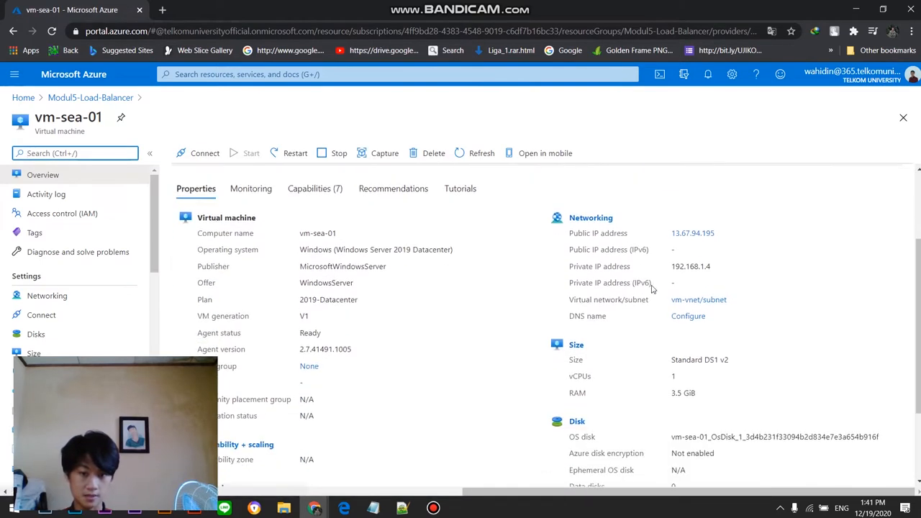
{"action": "scroll", "coordinate": [605, 325], "scroll_direction": "up", "scroll_amount": 4}
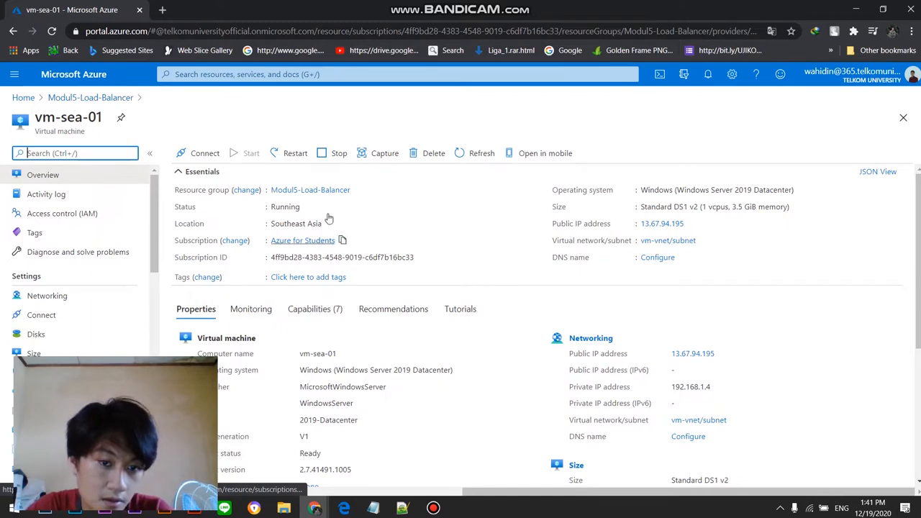
Step: Return to the Modul5-Load-Balancer resource group and open the health probes of Ujikom2-LB
{"action": "left_click", "coordinate": [91, 101]}
{"action": "scroll", "coordinate": [220, 359], "scroll_direction": "up", "scroll_amount": 5}
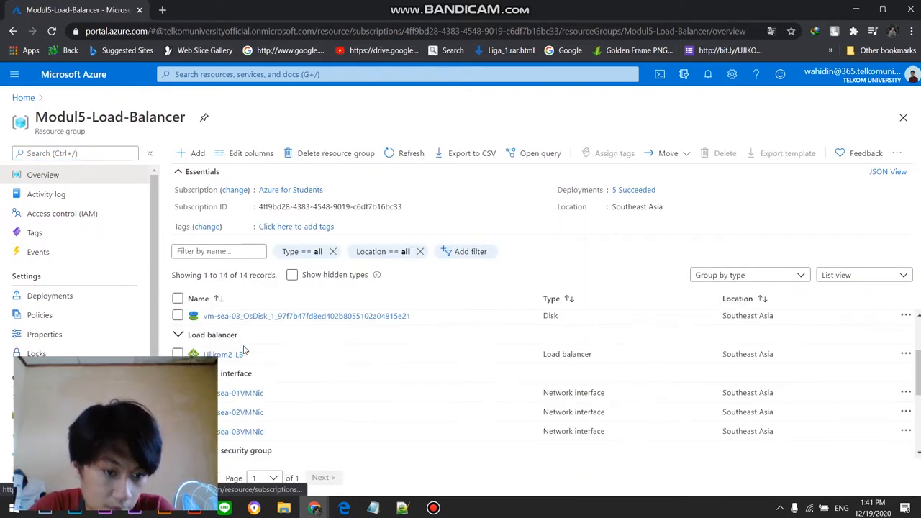
{"action": "left_click", "coordinate": [228, 422]}
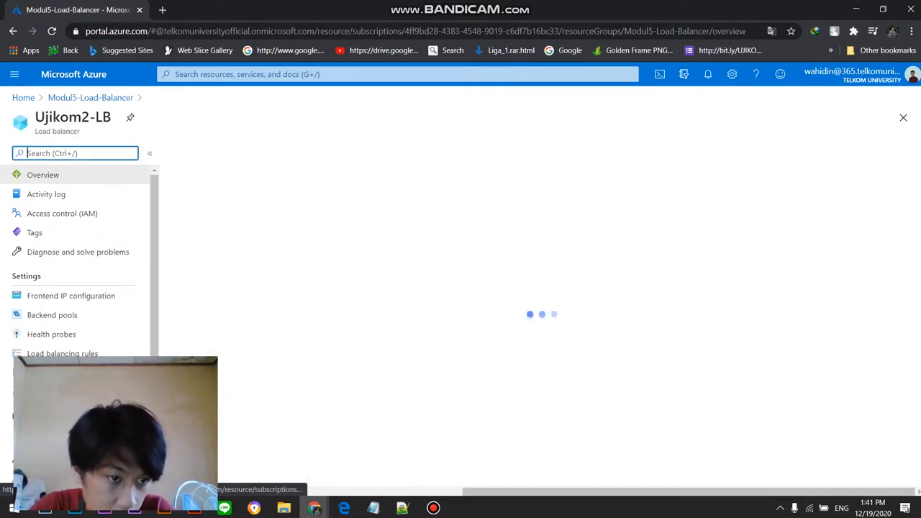
{"action": "left_click", "coordinate": [50, 334]}
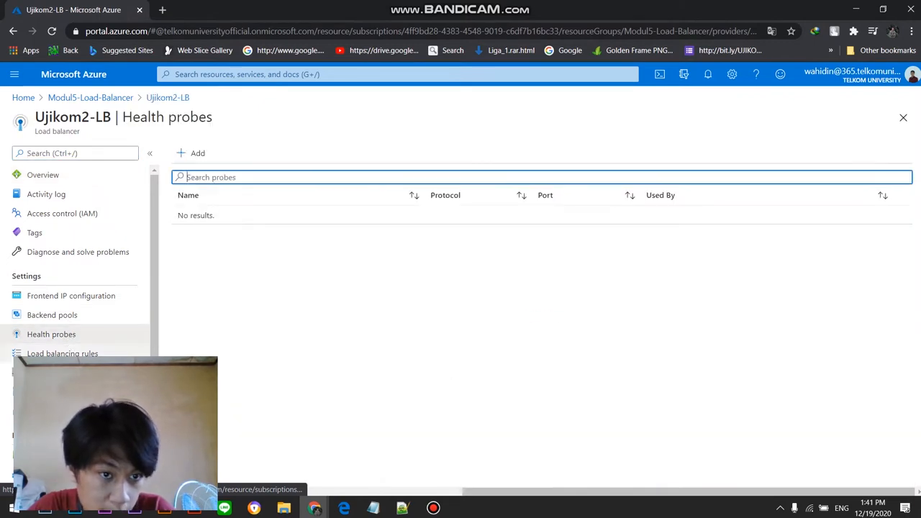
Step: Create a health probe named Ujikom2-LB using TCP port 80, a 5-second interval and unhealthy threshold 2, and check its progress in the notifications
{"action": "left_click", "coordinate": [184, 155]}
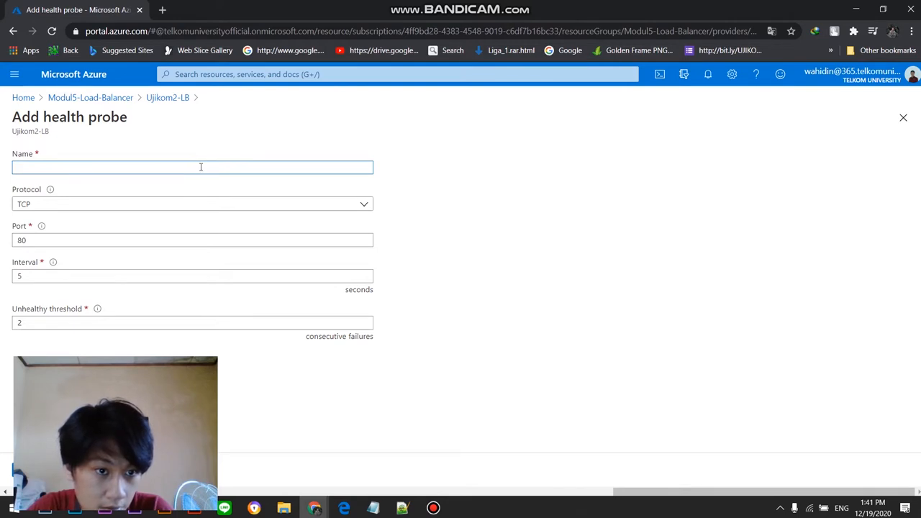
{"action": "left_click", "coordinate": [433, 508]}
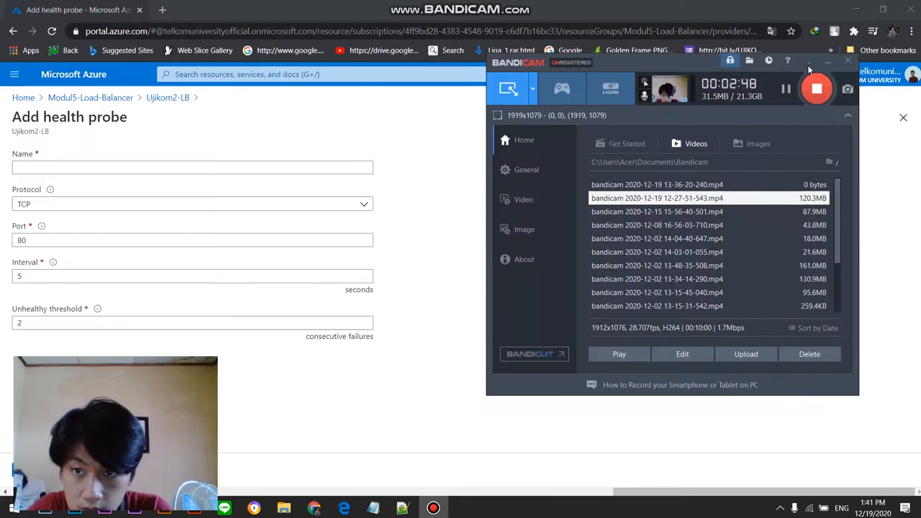
{"action": "left_click", "coordinate": [223, 140]}
{"action": "left_click", "coordinate": [225, 167]}
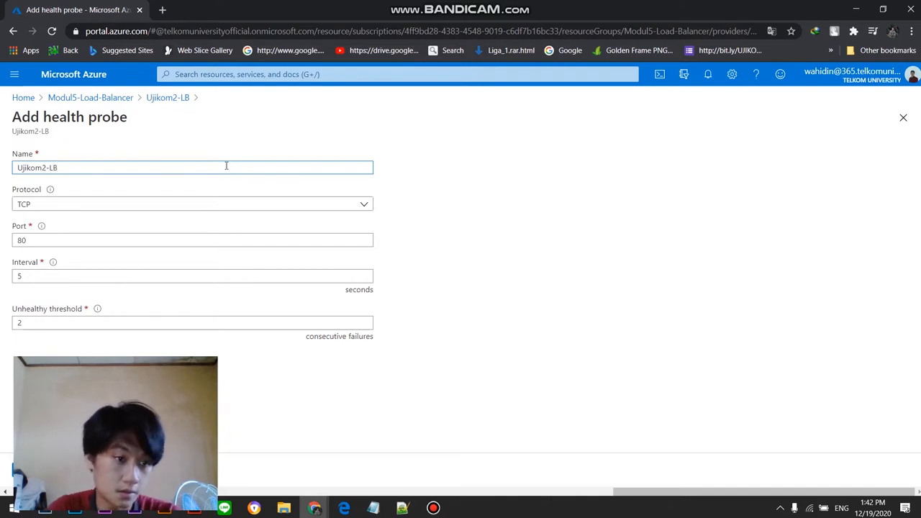
{"action": "left_click", "coordinate": [222, 206]}
{"action": "left_click", "coordinate": [215, 219]}
{"action": "left_click", "coordinate": [194, 239]}
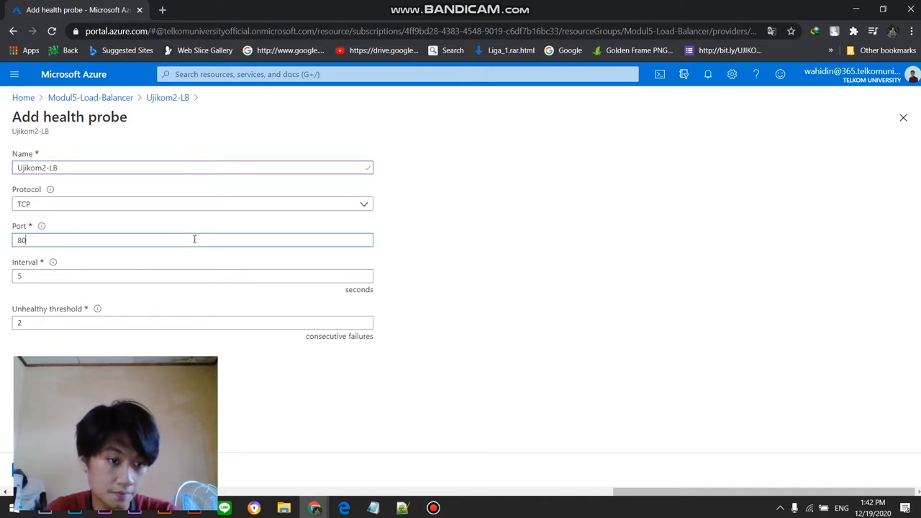
{"action": "left_click", "coordinate": [183, 278]}
{"action": "left_click", "coordinate": [211, 241]}
{"action": "key", "text": "Tab"}
{"action": "key", "text": "Tab"}
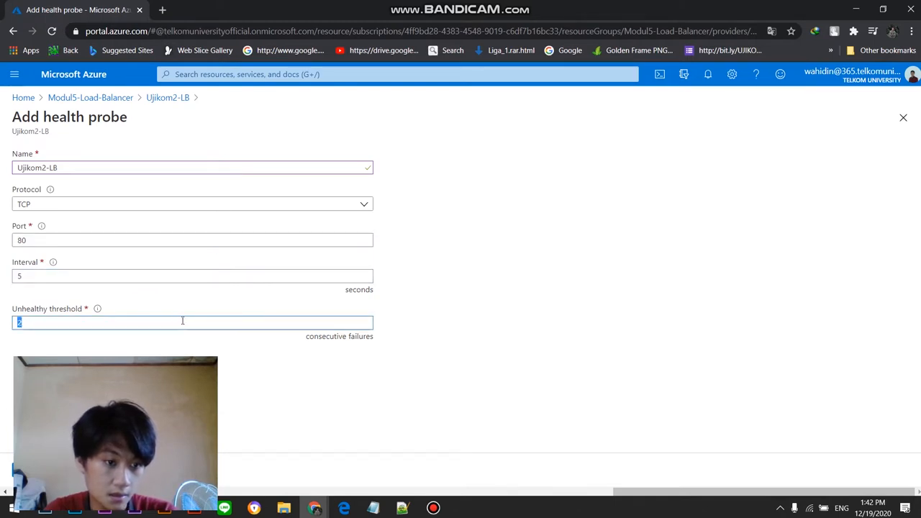
{"action": "key", "text": "Tab"}
{"action": "key", "text": "Return"}
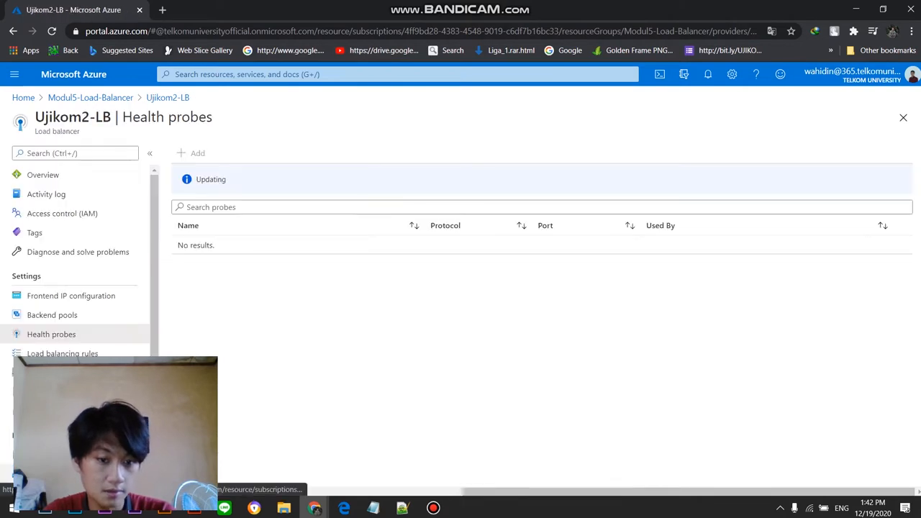
{"action": "left_click", "coordinate": [710, 75]}
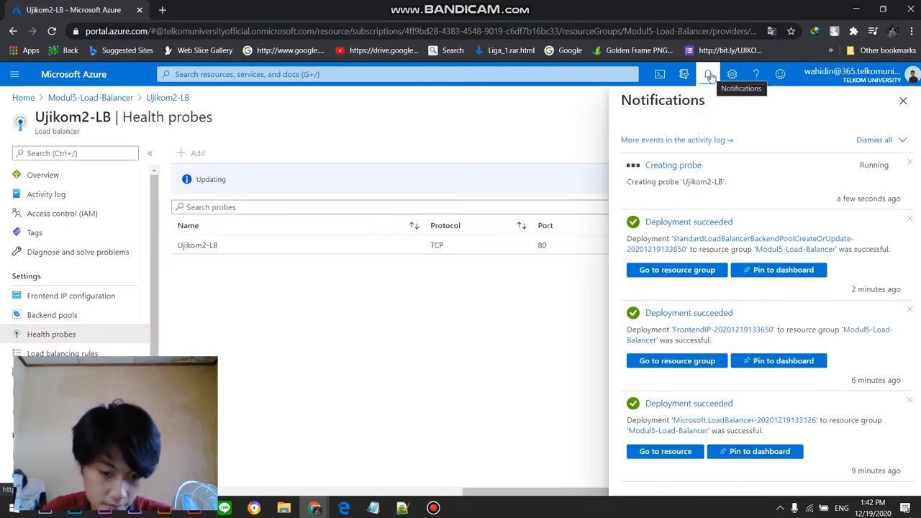
{"action": "mouse_move", "coordinate": [443, 510]}
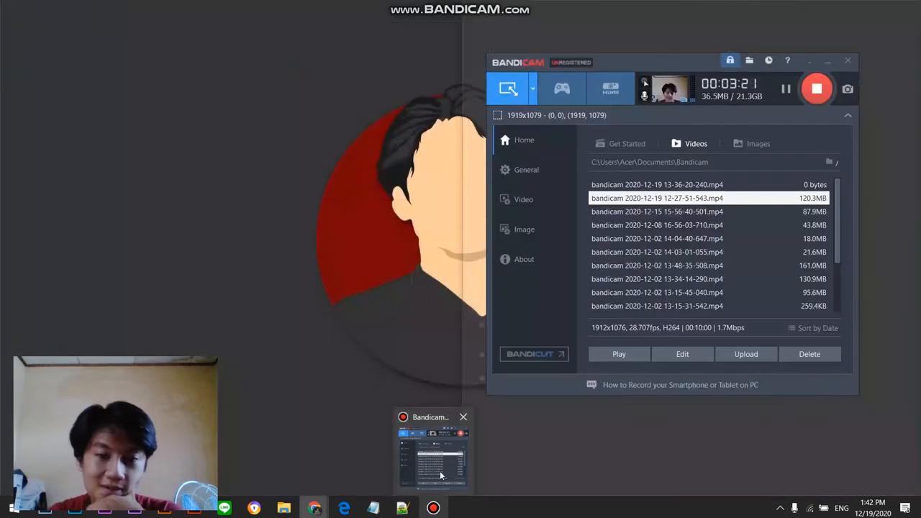
{"action": "left_click", "coordinate": [440, 460]}
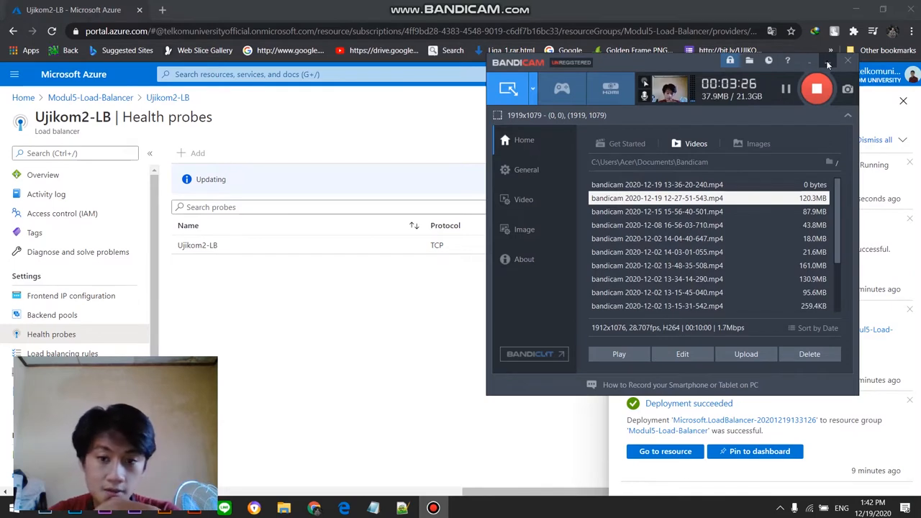
{"action": "left_click_drag", "start_coordinate": [667, 63], "coordinate": [715, 208]}
{"action": "left_click_drag", "start_coordinate": [713, 204], "coordinate": [687, 203]}
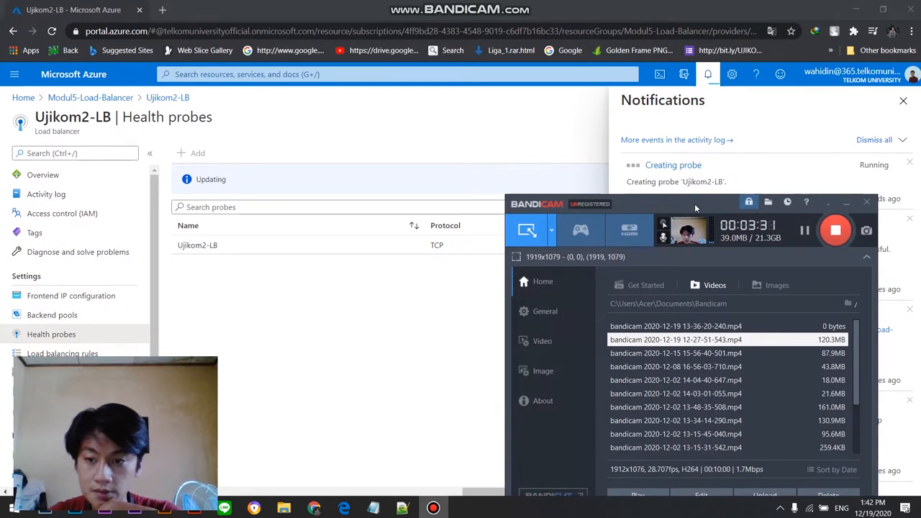
{"action": "left_click", "coordinate": [829, 204]}
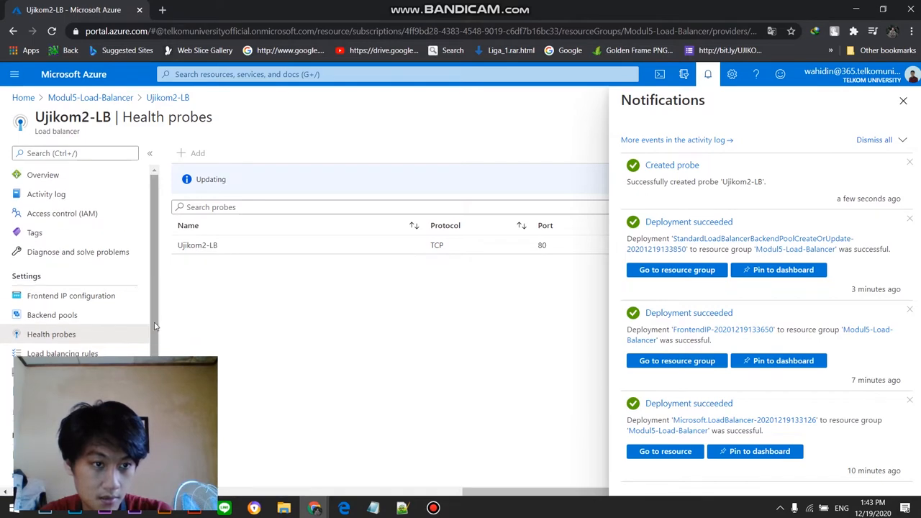
{"action": "left_click", "coordinate": [433, 508]}
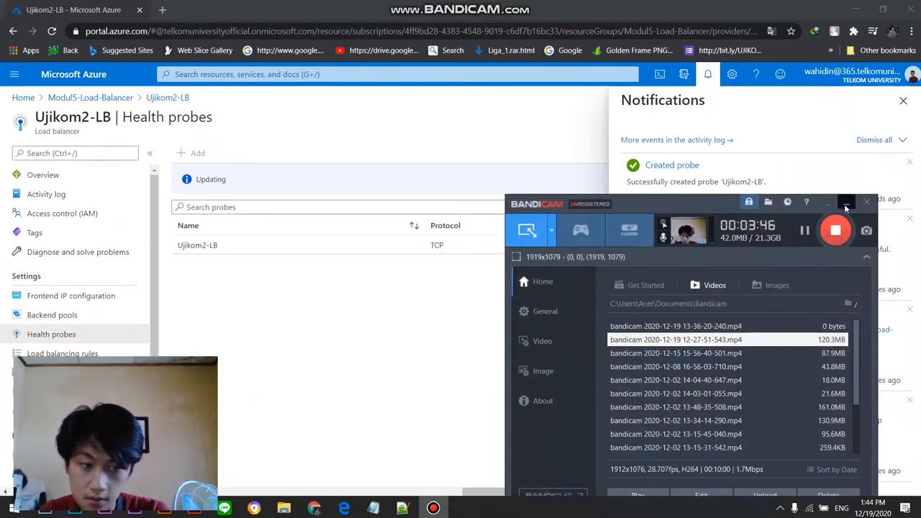
{"action": "left_click", "coordinate": [845, 205]}
Step: Open the load balancing rules of Ujikom2-LB, reload the page and start a new rule named Ujikom2-LB-Rules
{"action": "left_click", "coordinate": [63, 353]}
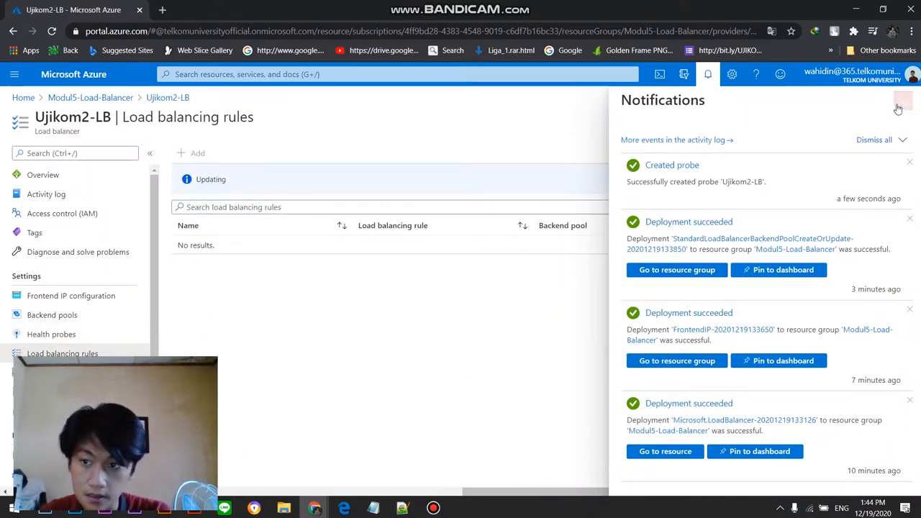
{"action": "left_click", "coordinate": [902, 101]}
{"action": "left_click", "coordinate": [52, 32]}
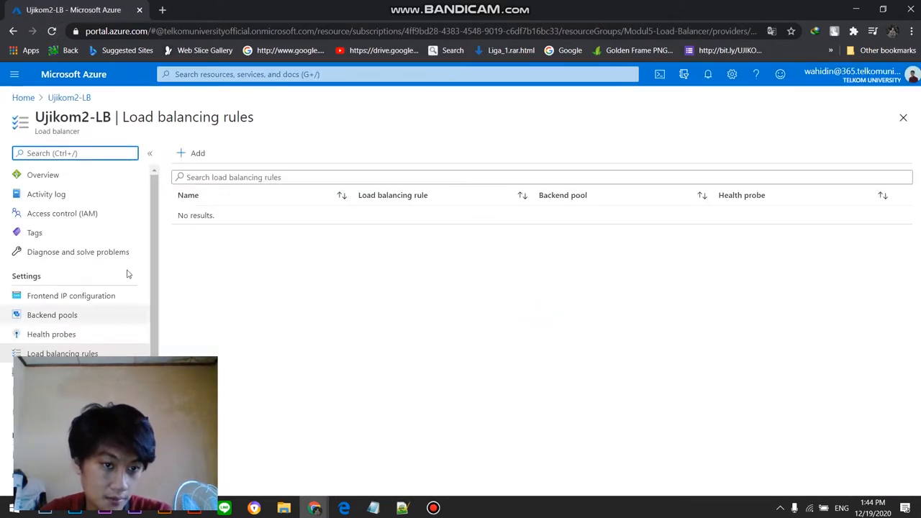
{"action": "left_click", "coordinate": [190, 155]}
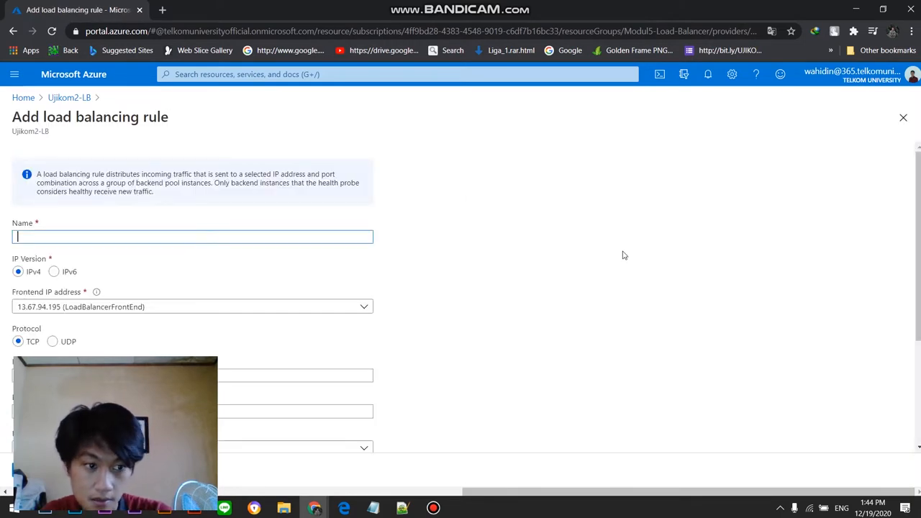
{"action": "left_click", "coordinate": [252, 239]}
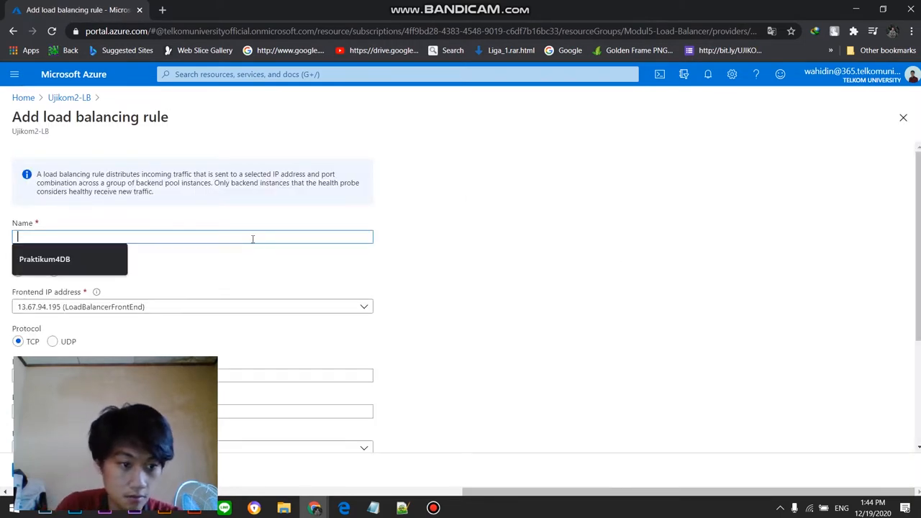
{"action": "type", "text": "ules"}
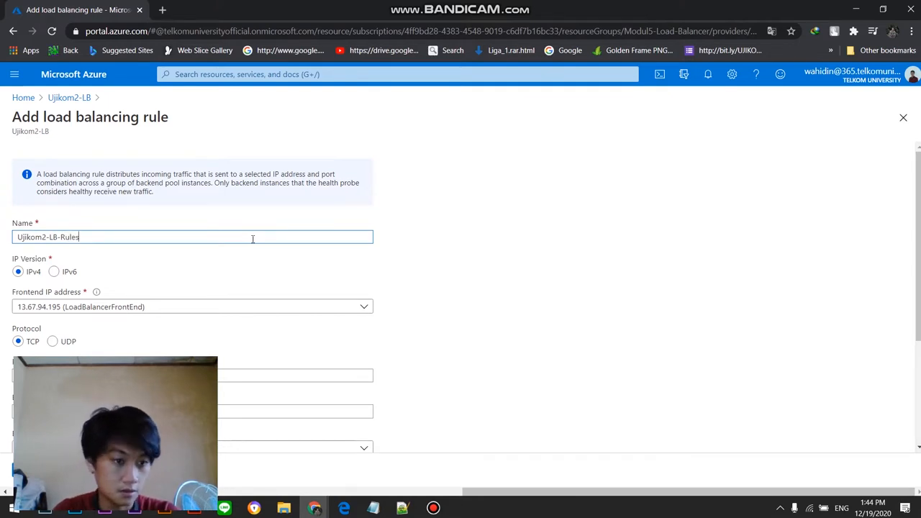
Step: Set the rule's frontend IP address to 13.67.94.195 (LoadBalancerFrontEnd) and session persistence to None, and review the ports, backend pool and health probe
{"action": "left_click", "coordinate": [160, 308]}
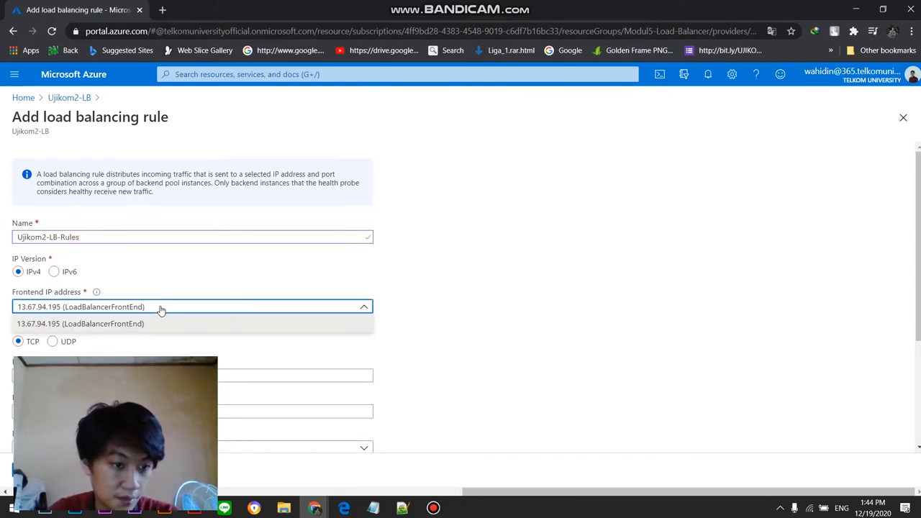
{"action": "left_click", "coordinate": [216, 324]}
{"action": "scroll", "coordinate": [284, 343], "scroll_direction": "down", "scroll_amount": 3}
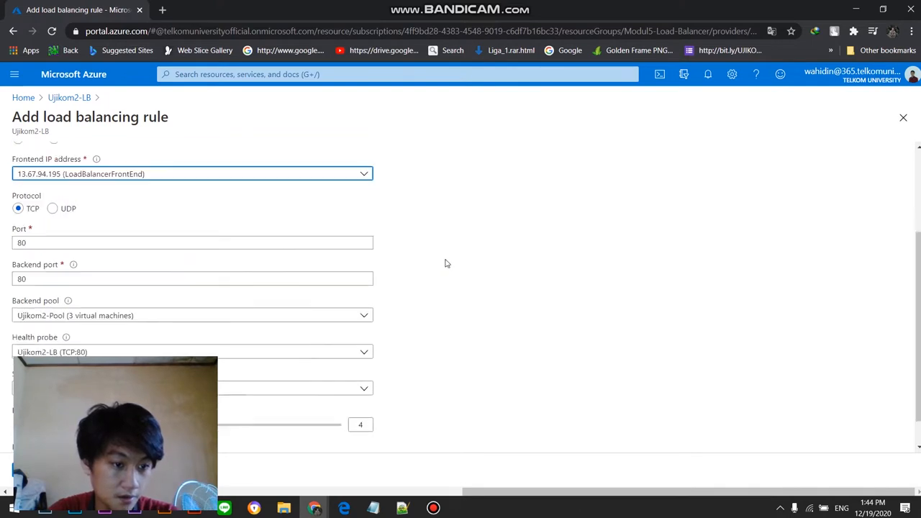
{"action": "left_click", "coordinate": [310, 362]}
{"action": "left_click", "coordinate": [310, 373]}
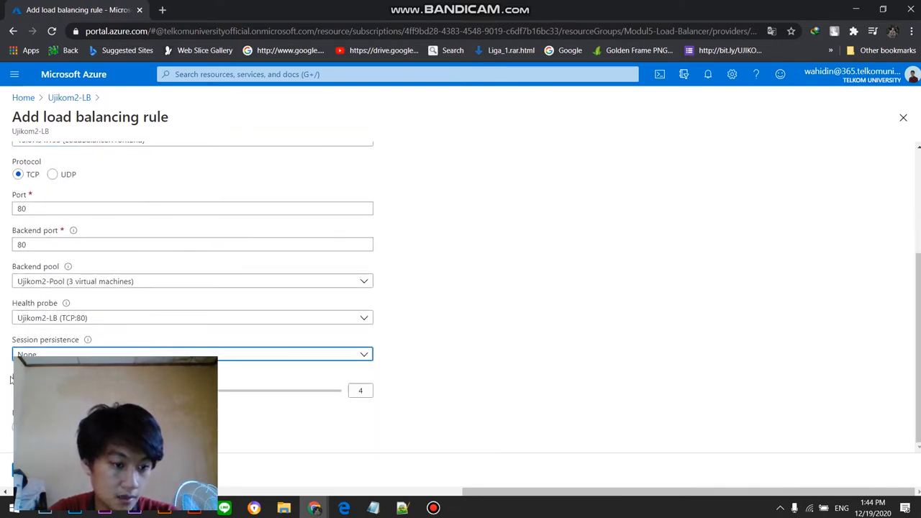
{"action": "scroll", "coordinate": [568, 342], "scroll_direction": "up", "scroll_amount": 3}
{"action": "scroll", "coordinate": [503, 320], "scroll_direction": "down", "scroll_amount": 3}
{"action": "scroll", "coordinate": [494, 270], "scroll_direction": "up", "scroll_amount": 3}
{"action": "scroll", "coordinate": [525, 369], "scroll_direction": "down", "scroll_amount": 3}
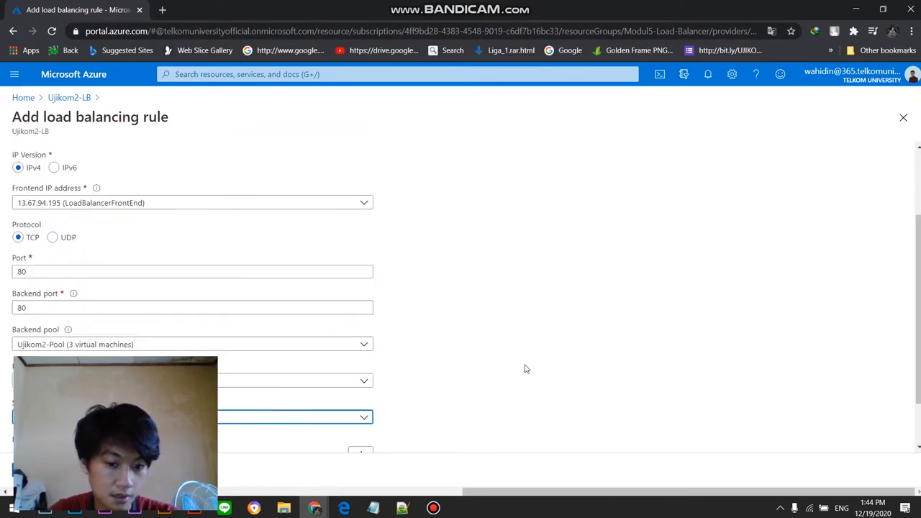
Step: Save the Ujikom2-LB-Rules load balancing rule and check its progress in the notifications
{"action": "left_click", "coordinate": [435, 507]}
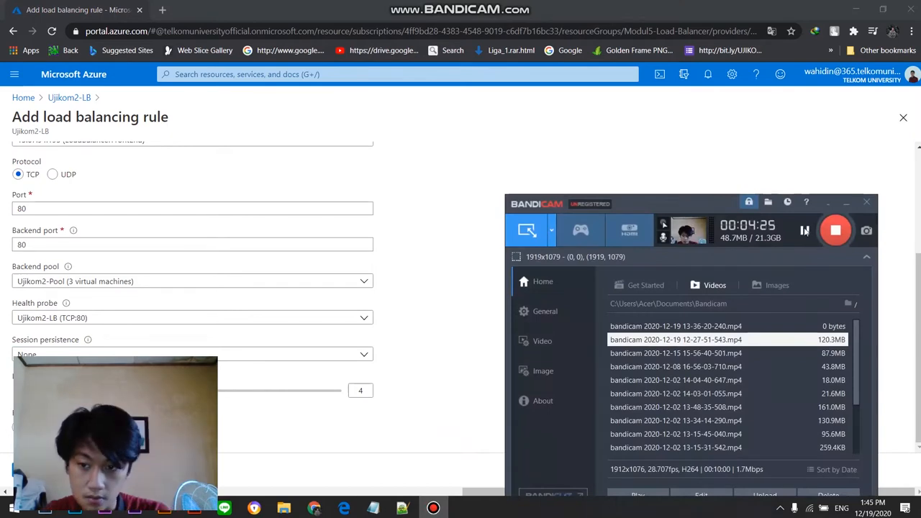
{"action": "left_click_drag", "start_coordinate": [690, 200], "coordinate": [759, 76]}
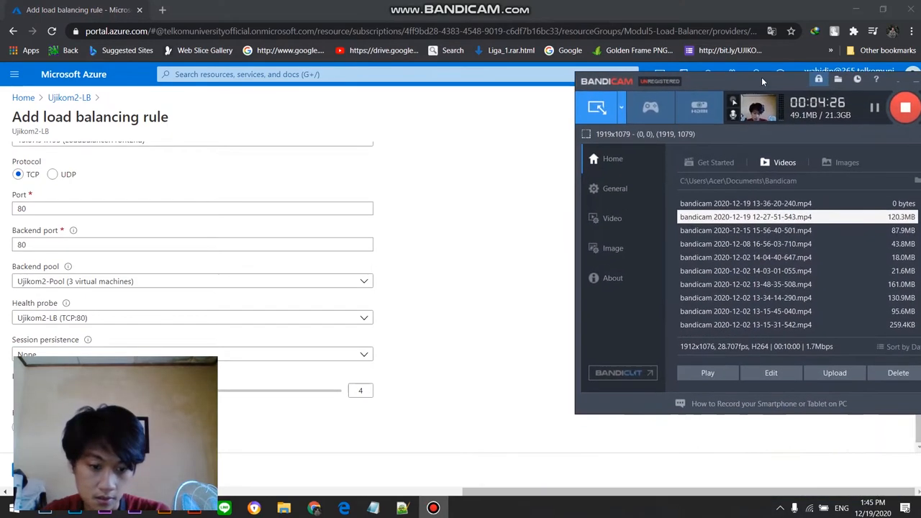
{"action": "left_click", "coordinate": [33, 470]}
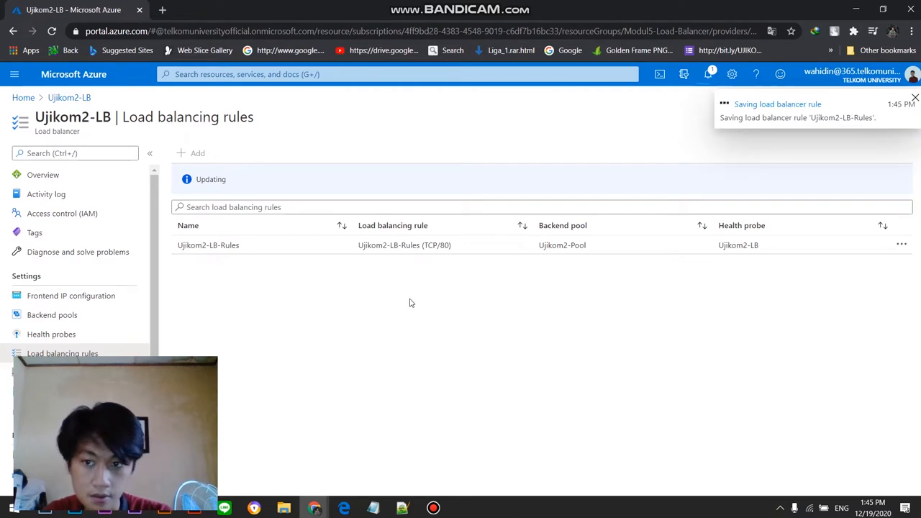
{"action": "left_click", "coordinate": [708, 74]}
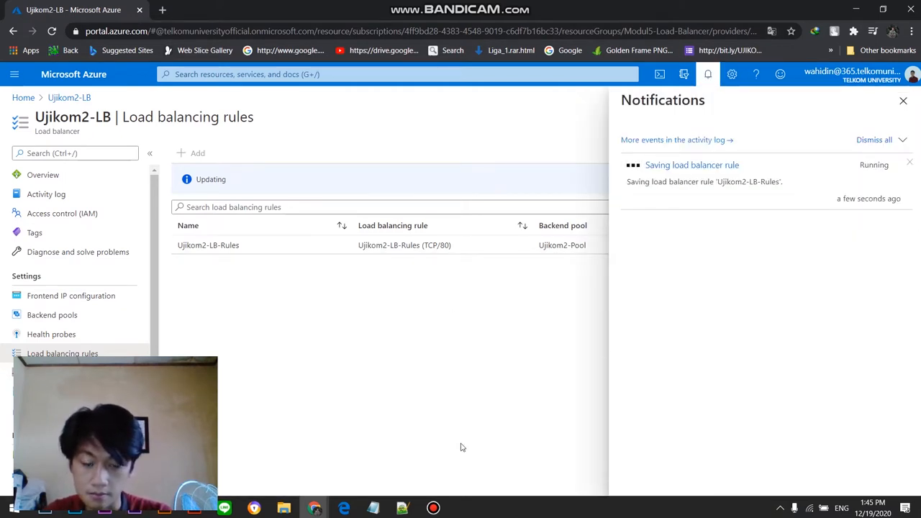
{"action": "mouse_move", "coordinate": [433, 508]}
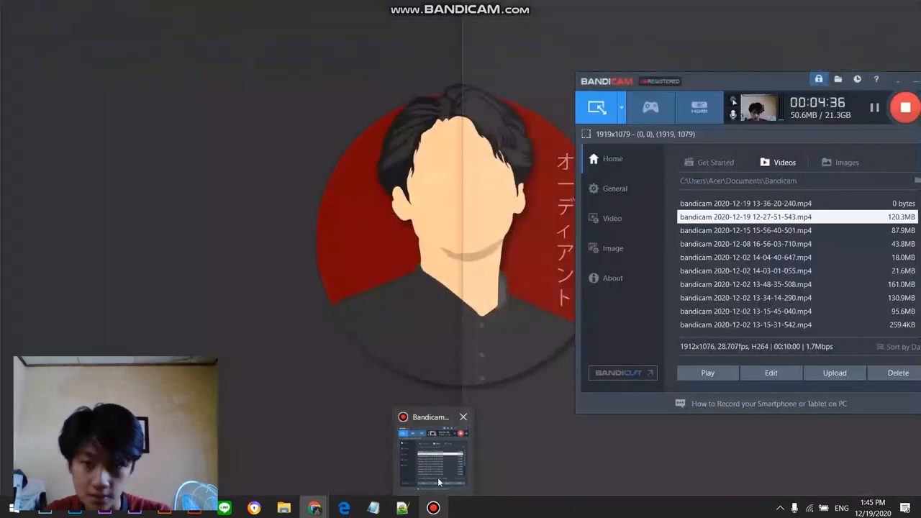
{"action": "left_click", "coordinate": [437, 477]}
{"action": "left_click_drag", "start_coordinate": [770, 80], "coordinate": [644, 201]}
{"action": "left_click", "coordinate": [505, 124]}
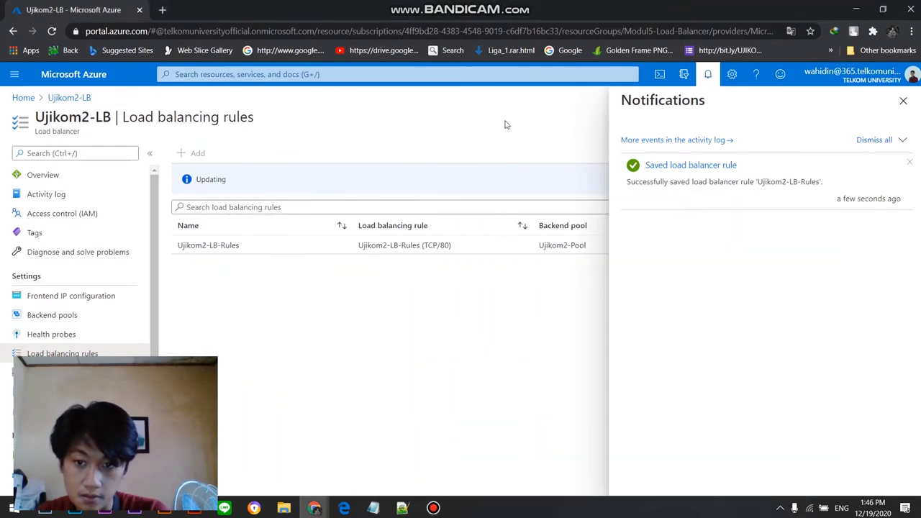
Step: Close the notifications, view the Ujikom2-LB overview and open the Modul5-Load-Balancer resource group
{"action": "left_click", "coordinate": [900, 103]}
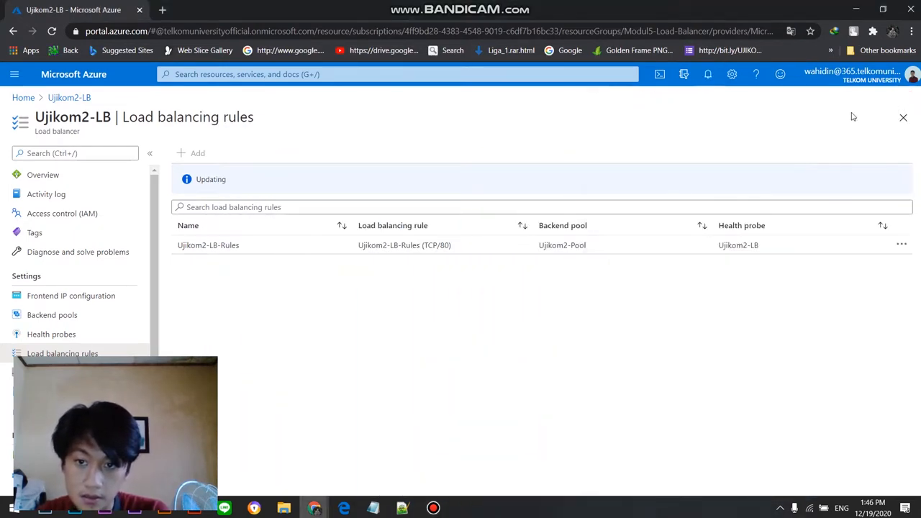
{"action": "left_click", "coordinate": [69, 98]}
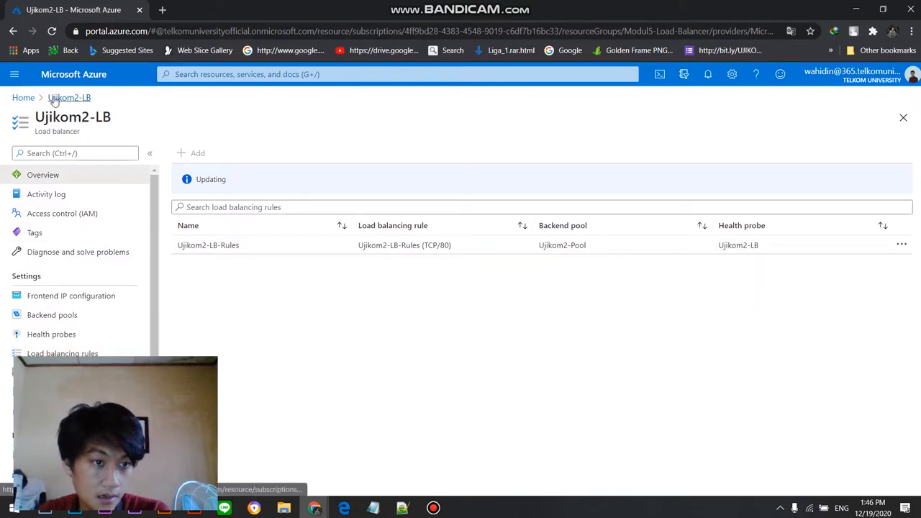
{"action": "left_click", "coordinate": [15, 75]}
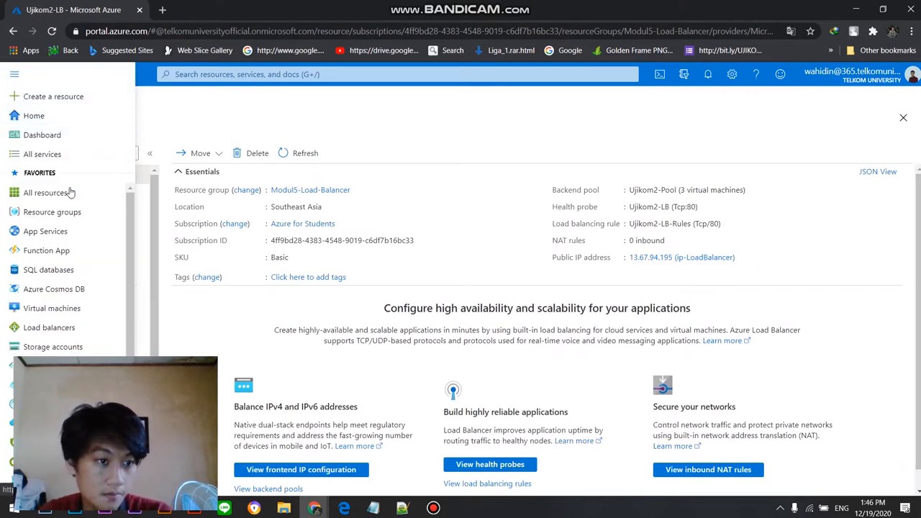
{"action": "left_click", "coordinate": [72, 211]}
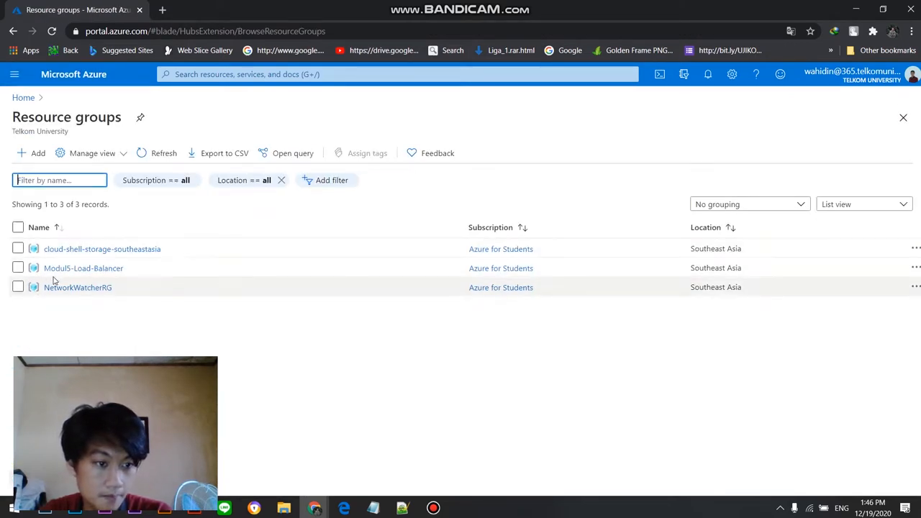
{"action": "left_click", "coordinate": [64, 268]}
Step: Group the resources in Modul5-Load-Balancer by type and open the ip-LoadBalancer public IP address
{"action": "left_click", "coordinate": [739, 304]}
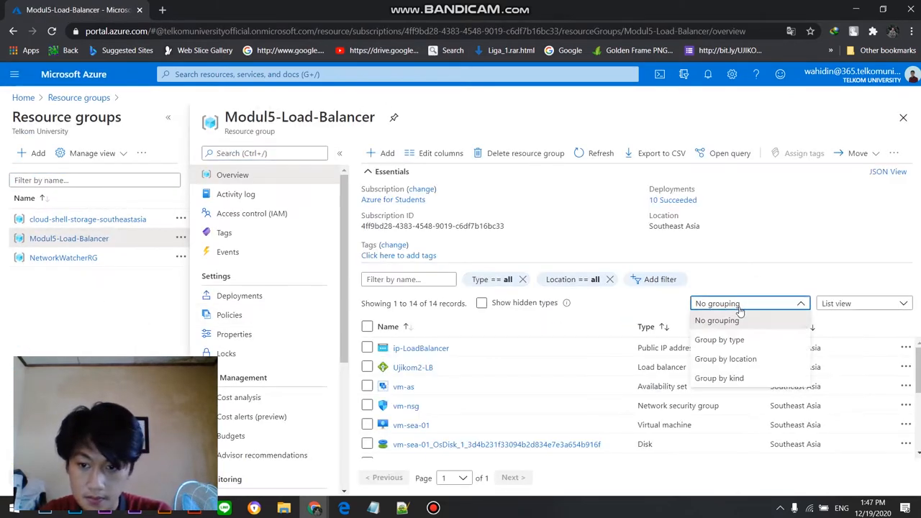
{"action": "left_click", "coordinate": [745, 340]}
{"action": "scroll", "coordinate": [483, 387], "scroll_direction": "down", "scroll_amount": 5}
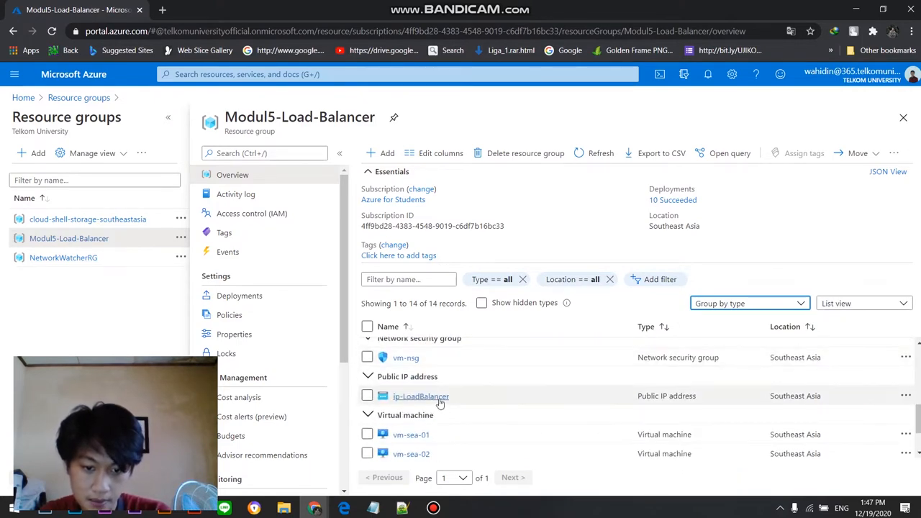
{"action": "left_click", "coordinate": [420, 396]}
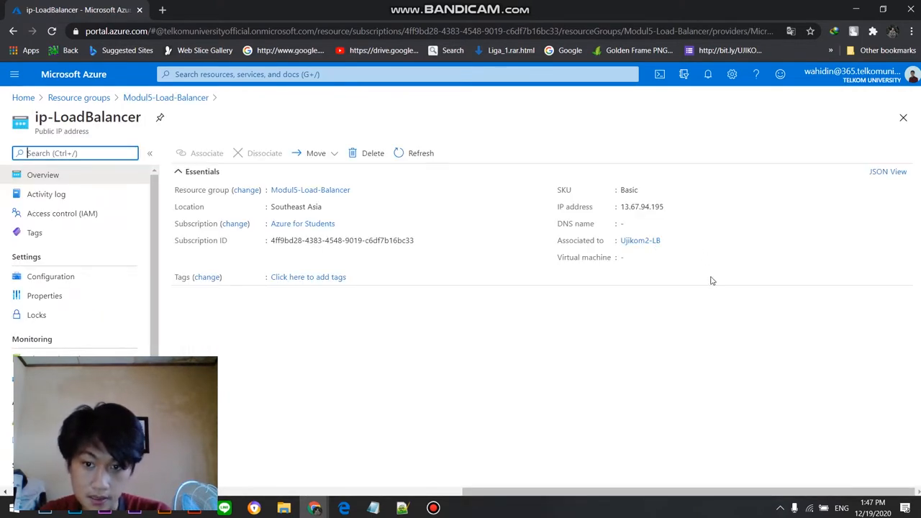
Step: Copy the IP address of ip-LoadBalancer and open it in a new browser tab
{"action": "left_click", "coordinate": [671, 206]}
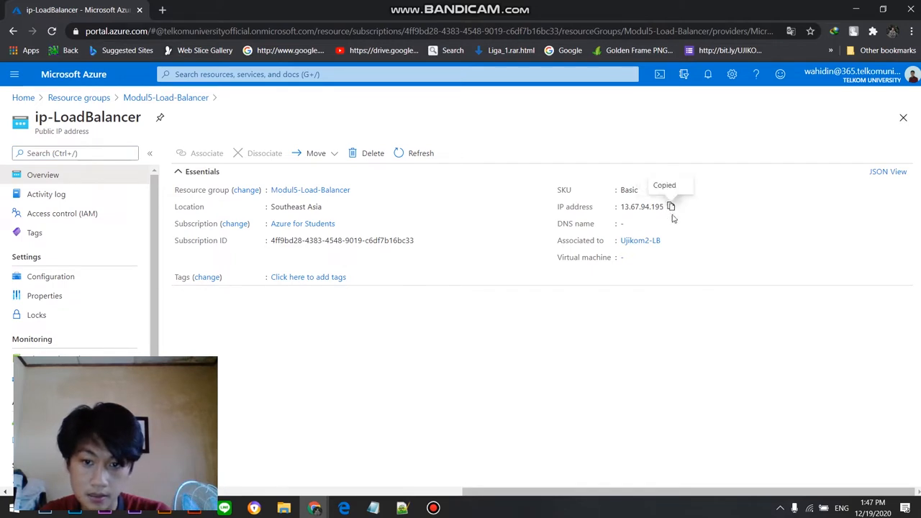
{"action": "left_click", "coordinate": [162, 9]}
{"action": "key", "text": "ctrl+v"}
{"action": "key", "text": "Return"}
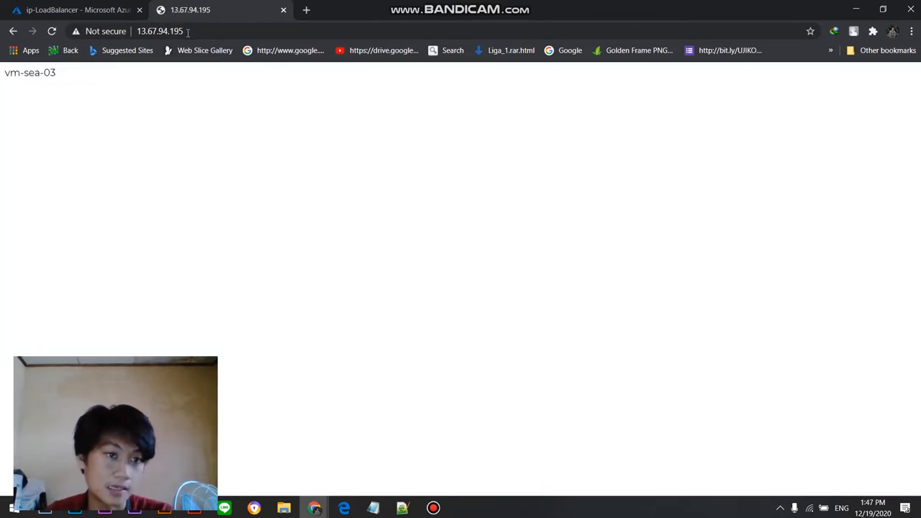
Step: Examine the server name on the page at 13.67.94.195 and reload the page to check which virtual machine responds
{"action": "left_click_drag", "start_coordinate": [65, 75], "coordinate": [3, 79]}
{"action": "left_click", "coordinate": [38, 77]}
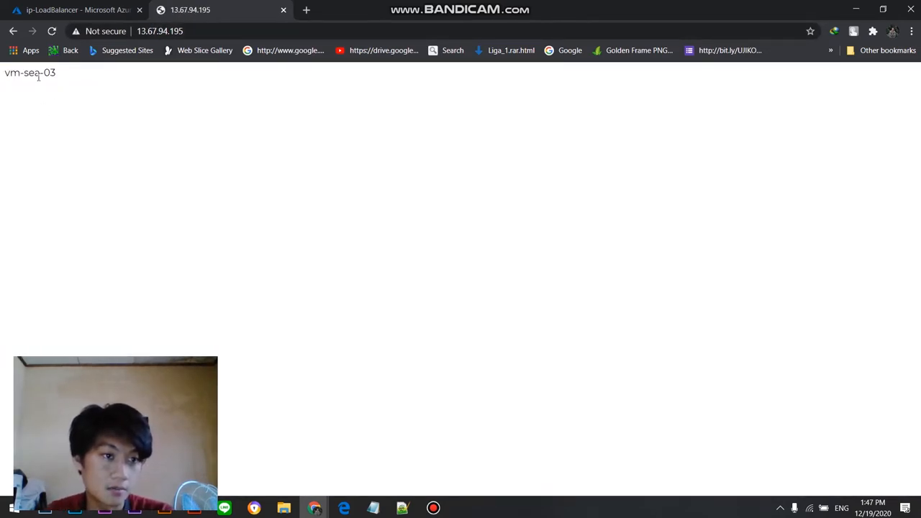
{"action": "left_click_drag", "start_coordinate": [70, 81], "coordinate": [3, 77]}
{"action": "left_click", "coordinate": [93, 84]}
{"action": "left_click_drag", "start_coordinate": [71, 77], "coordinate": [8, 78]}
{"action": "left_click", "coordinate": [51, 31]}
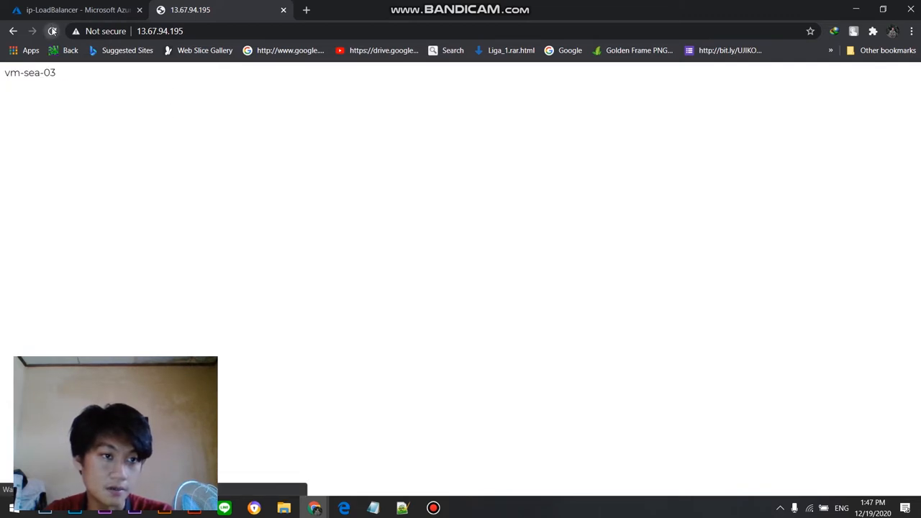
{"action": "left_click_drag", "start_coordinate": [93, 93], "coordinate": [3, 82]}
{"action": "left_click_drag", "start_coordinate": [113, 79], "coordinate": [2, 83]}
{"action": "left_click_drag", "start_coordinate": [101, 75], "coordinate": [36, 74]}
{"action": "left_click", "coordinate": [63, 83]}
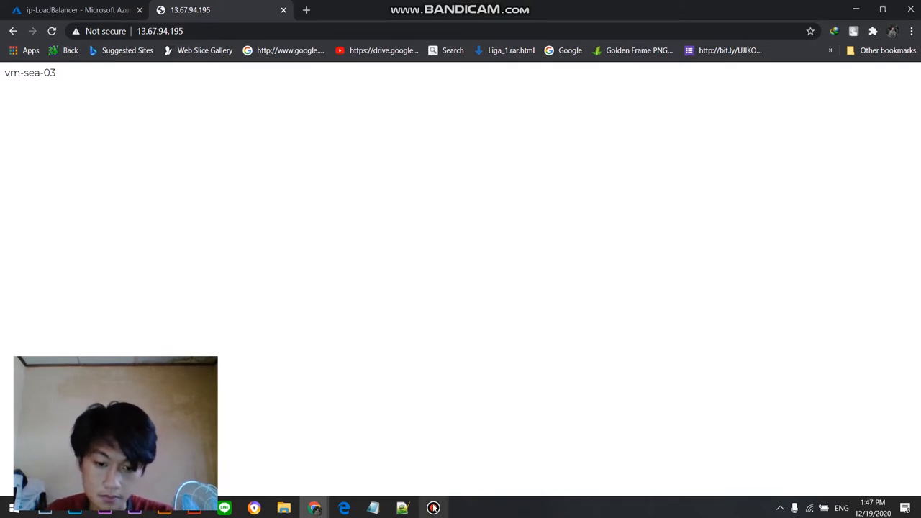
{"action": "left_click", "coordinate": [433, 508]}
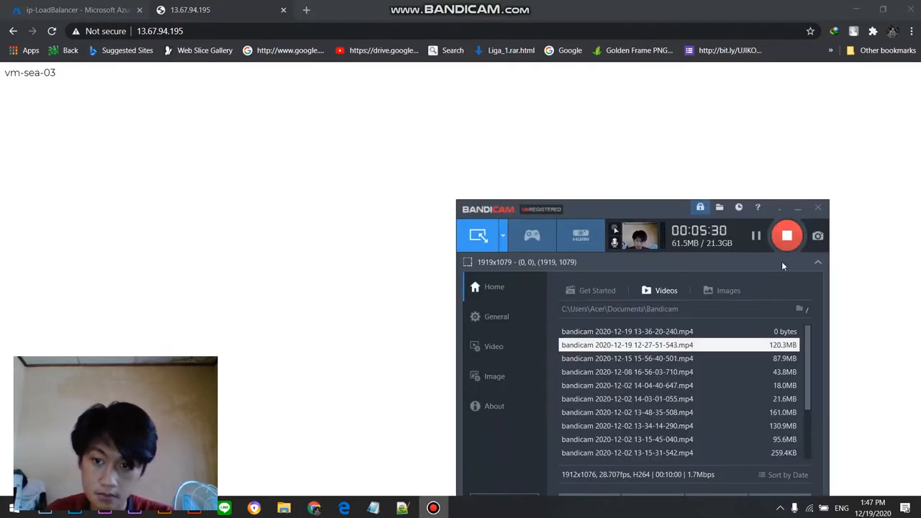
{"action": "left_click", "coordinate": [755, 236]}
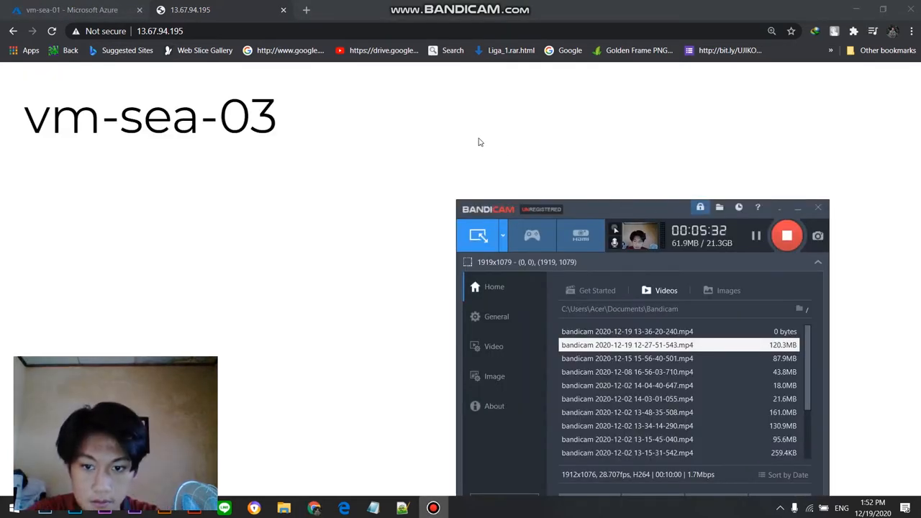
{"action": "left_click", "coordinate": [479, 141]}
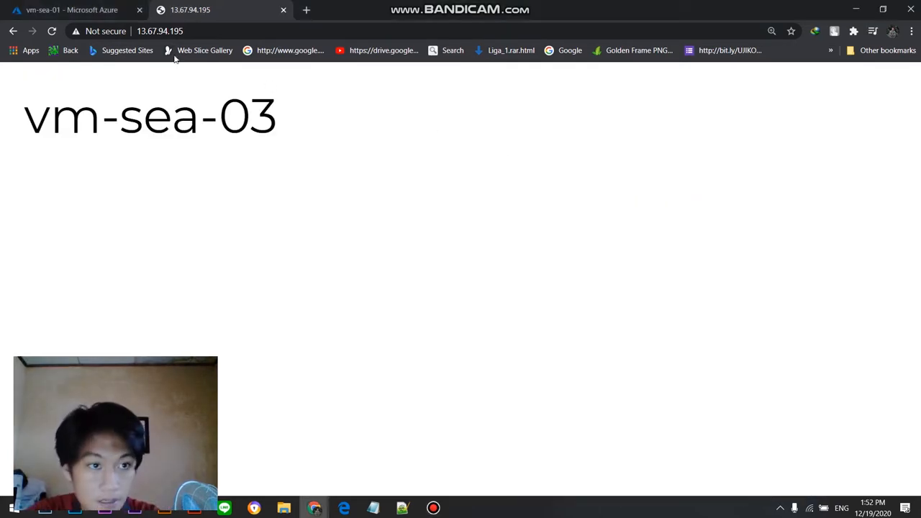
Step: Reload the website at 13.67.94.195 repeatedly to check whether the load balancer alternates between the virtual machines
{"action": "left_click", "coordinate": [51, 31]}
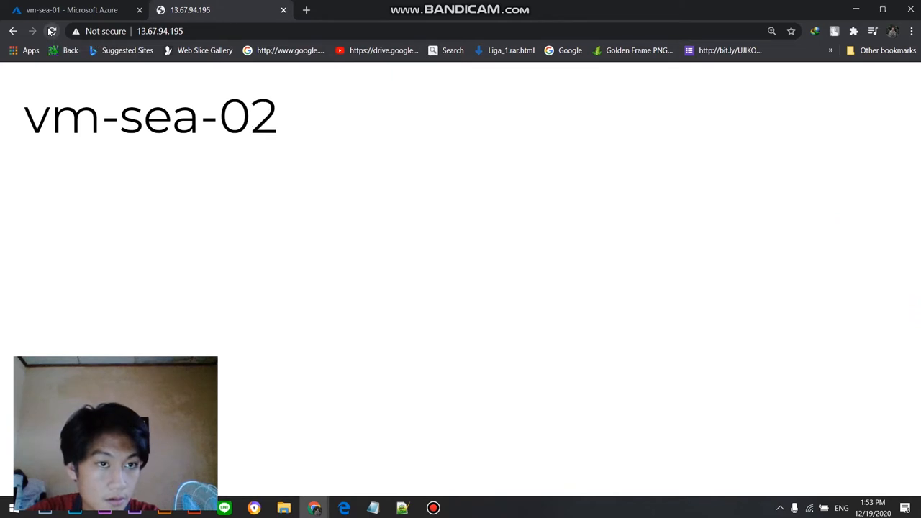
{"action": "left_click", "coordinate": [52, 31]}
{"action": "left_click", "coordinate": [51, 31]}
{"action": "left_click", "coordinate": [52, 30]}
{"action": "left_click", "coordinate": [52, 31]}
{"action": "left_click", "coordinate": [52, 31]}
{"action": "left_click", "coordinate": [52, 31]}
{"action": "left_click", "coordinate": [52, 31]}
{"action": "left_click", "coordinate": [52, 31]}
{"action": "left_click", "coordinate": [52, 31]}
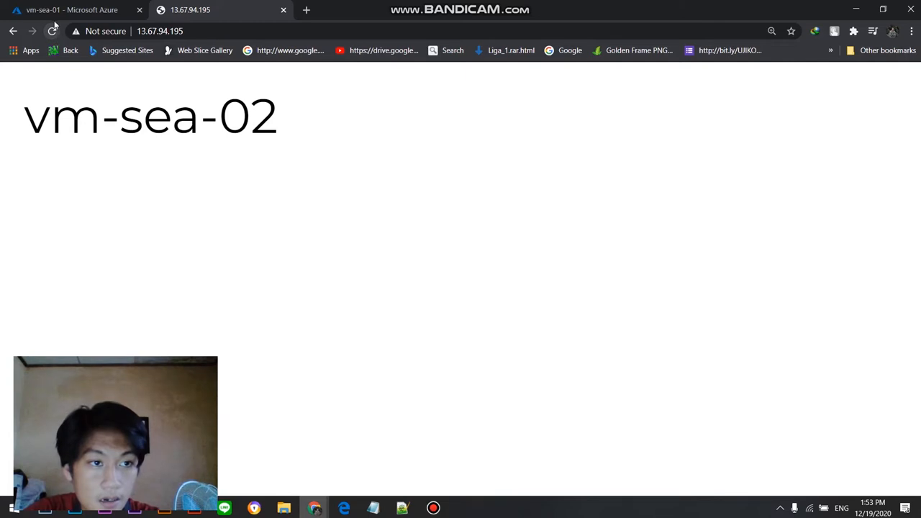
Step: Open vm-sea-03 in the Modul5-Load-Balancer resource group and stop the virtual machine
{"action": "left_click", "coordinate": [62, 11]}
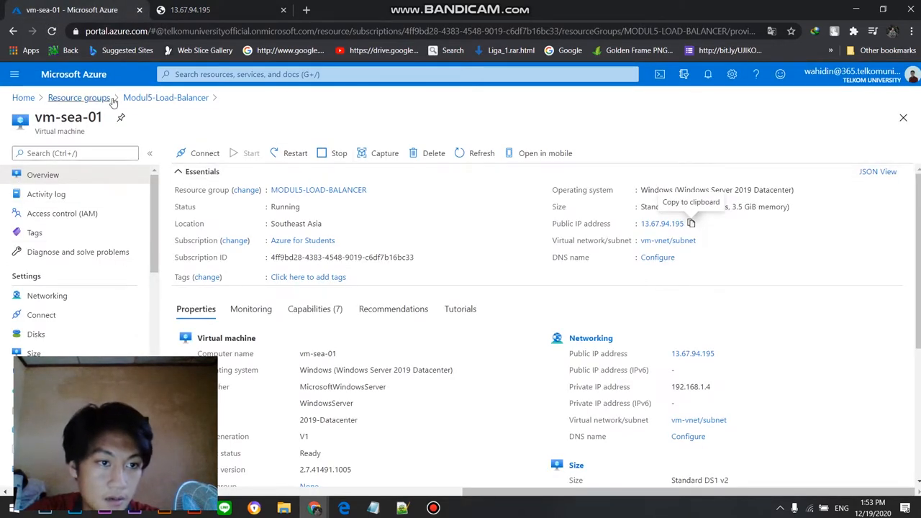
{"action": "left_click", "coordinate": [136, 98]}
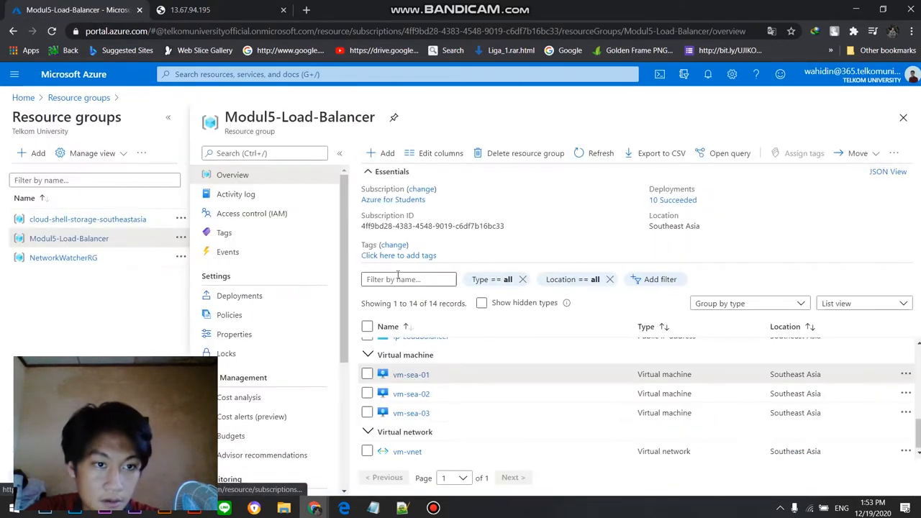
{"action": "left_click", "coordinate": [414, 413]}
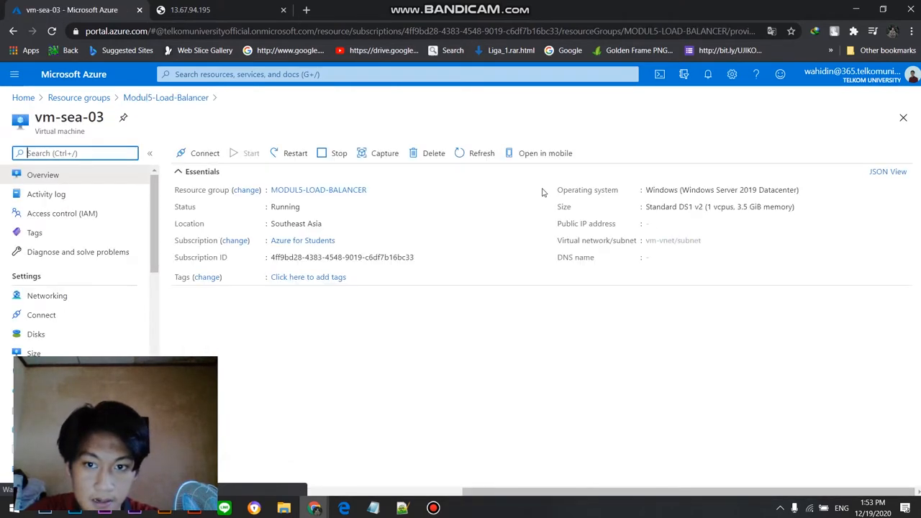
{"action": "scroll", "coordinate": [719, 343], "scroll_direction": "down", "scroll_amount": 2}
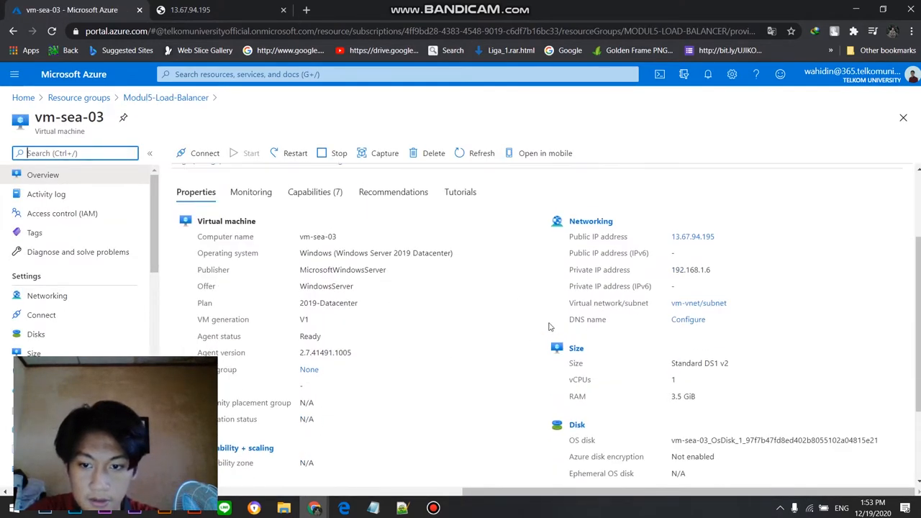
{"action": "scroll", "coordinate": [720, 343], "scroll_direction": "up", "scroll_amount": 2}
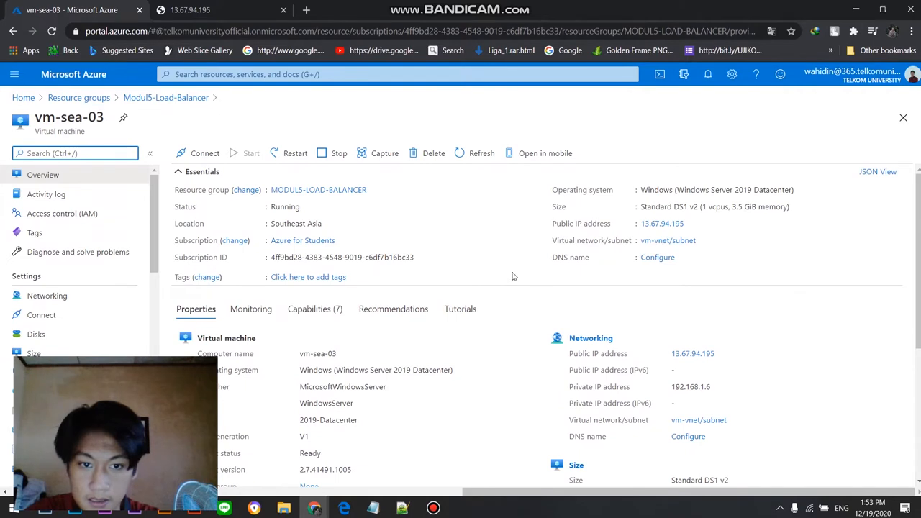
{"action": "left_click", "coordinate": [337, 154]}
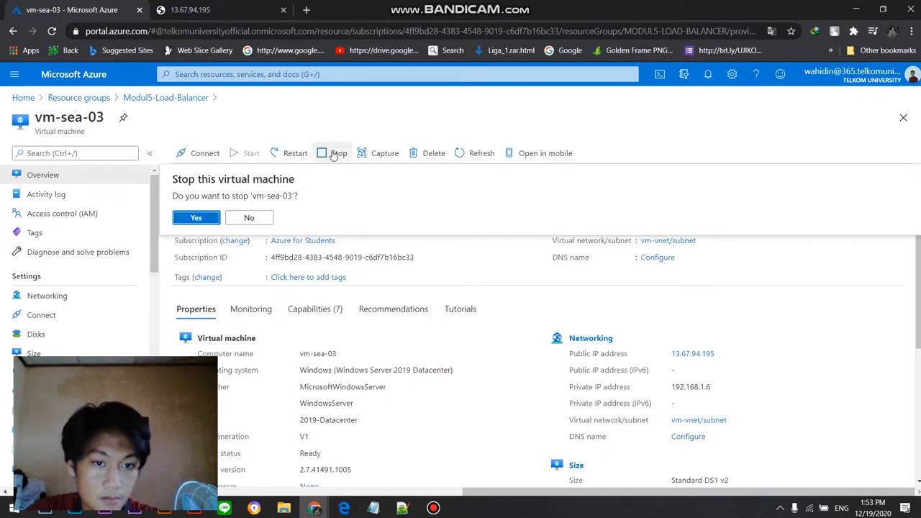
{"action": "key", "text": "alt+Tab"}
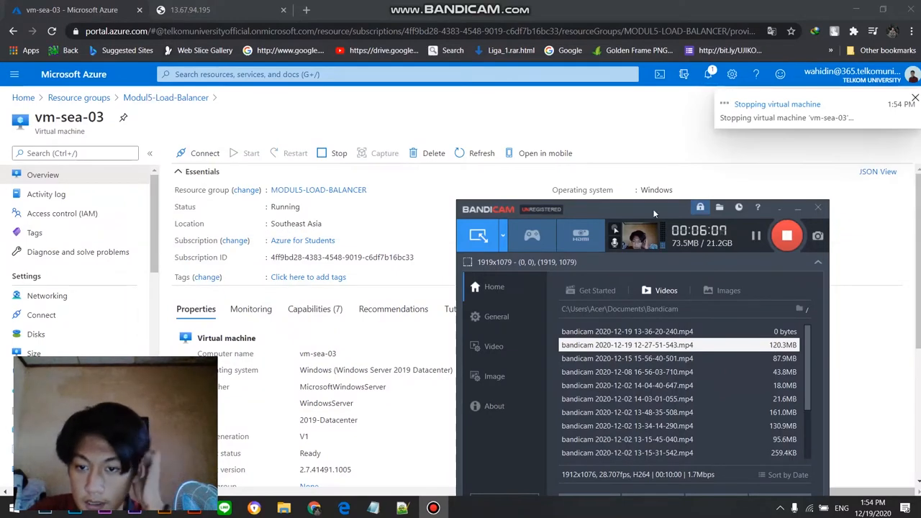
Step: Check the portal notifications for the progress of stopping vm-sea-03
{"action": "left_click_drag", "start_coordinate": [651, 207], "coordinate": [701, 229]}
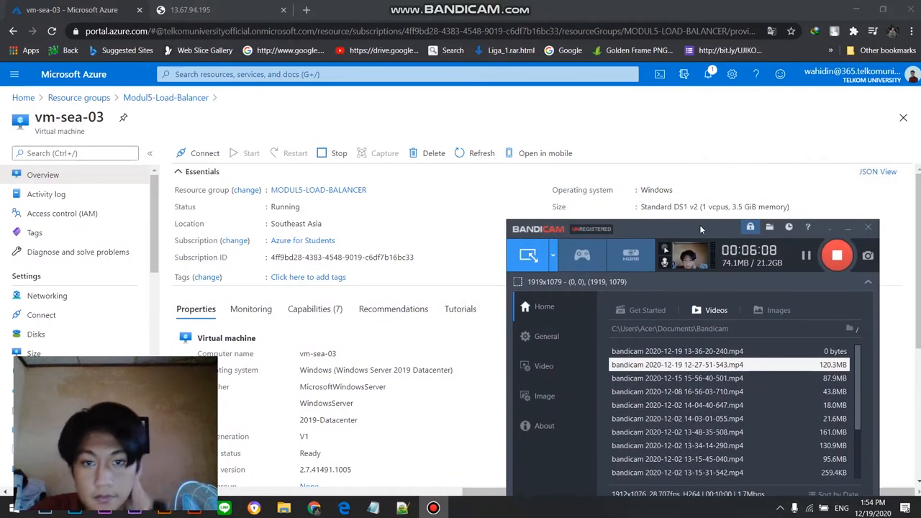
{"action": "left_click", "coordinate": [710, 75]}
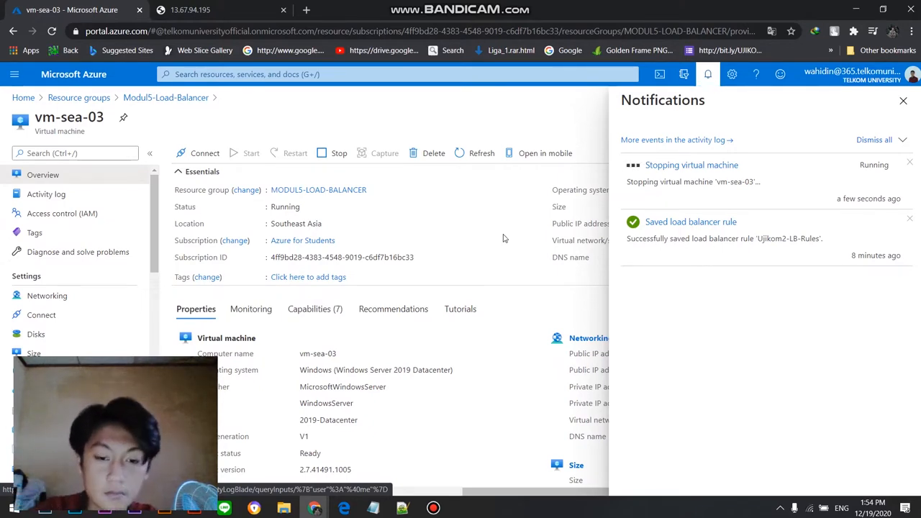
{"action": "mouse_move", "coordinate": [435, 472]}
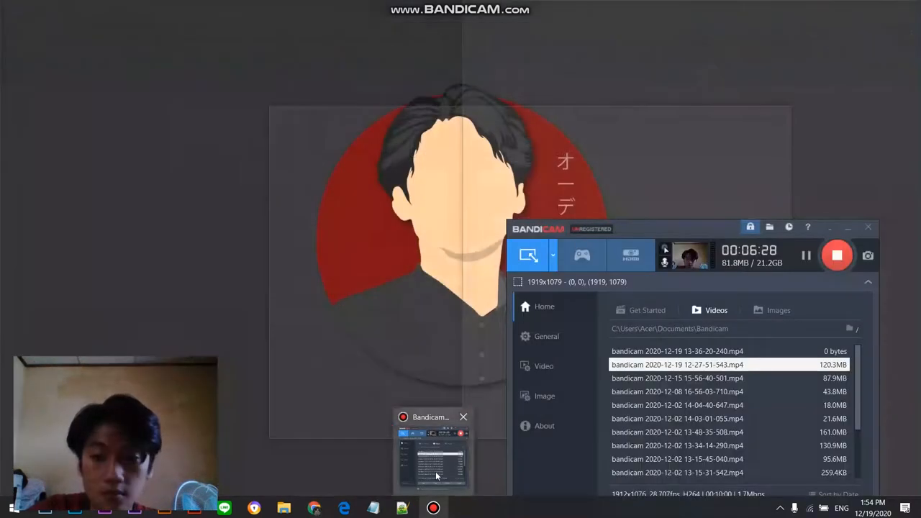
{"action": "left_click", "coordinate": [435, 471]}
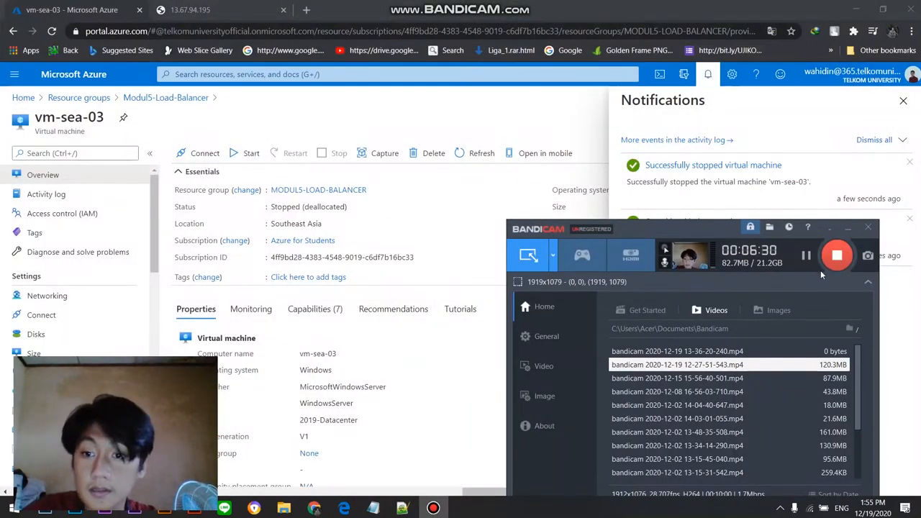
{"action": "left_click_drag", "start_coordinate": [711, 233], "coordinate": [749, 220]}
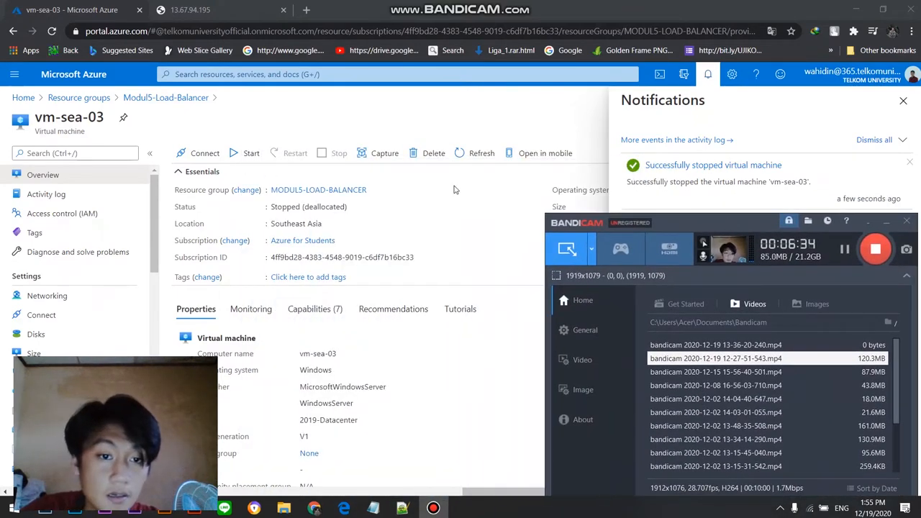
Step: Reload the website at 13.67.94.195 to check which server responds with vm-sea-03 stopped, and return to the Azure portal
{"action": "left_click", "coordinate": [219, 14]}
{"action": "left_click", "coordinate": [54, 31]}
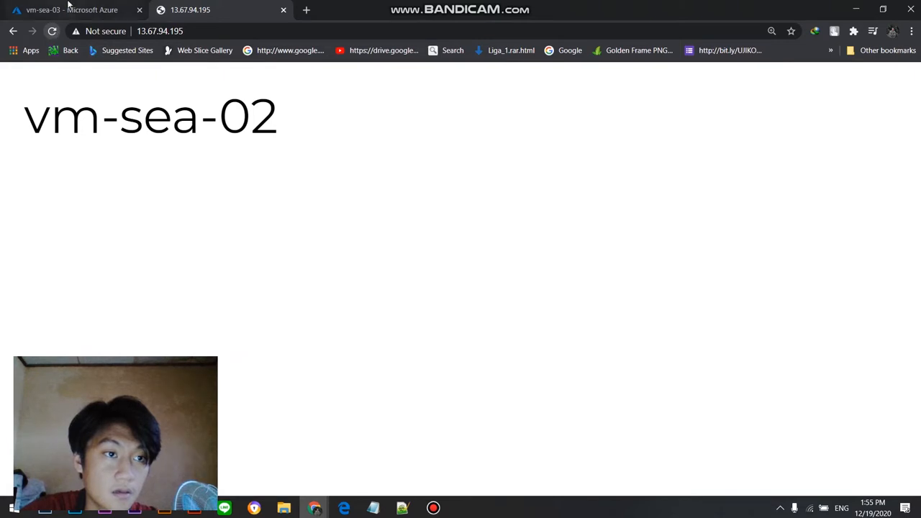
{"action": "left_click", "coordinate": [67, 9]}
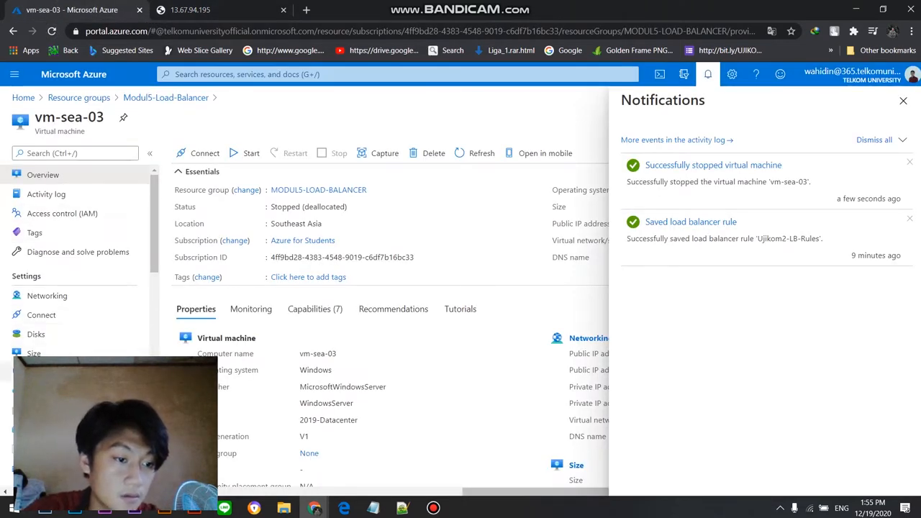
Step: Open vm-sea-01 from the Modul5-Load-Balancer resource group and copy its public IP address
{"action": "scroll", "coordinate": [66, 286], "scroll_direction": "down", "scroll_amount": 2}
{"action": "scroll", "coordinate": [66, 286], "scroll_direction": "up", "scroll_amount": 2}
{"action": "left_click", "coordinate": [165, 97]}
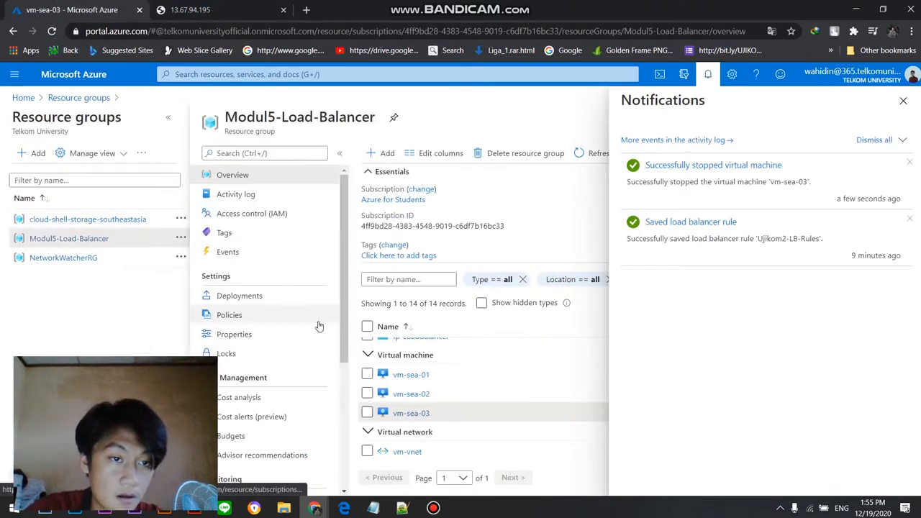
{"action": "left_click", "coordinate": [411, 373]}
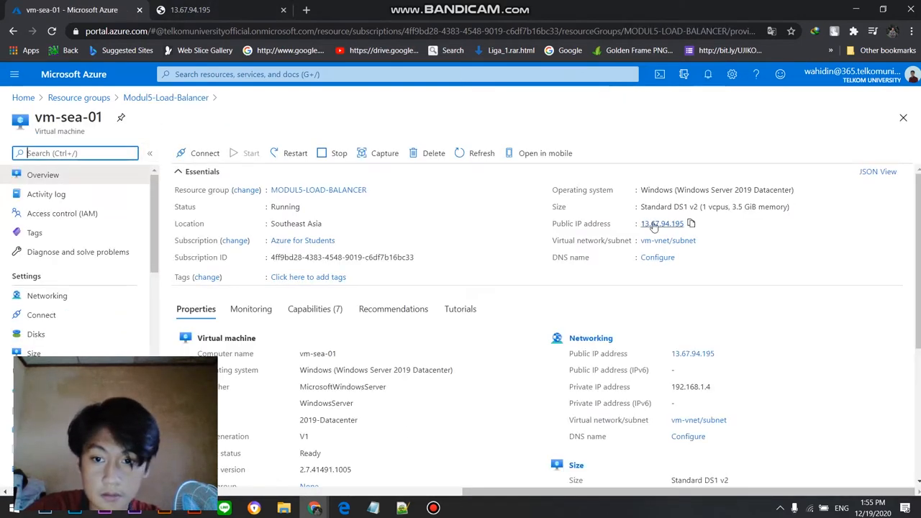
{"action": "left_click", "coordinate": [667, 224]}
{"action": "left_click", "coordinate": [13, 32]}
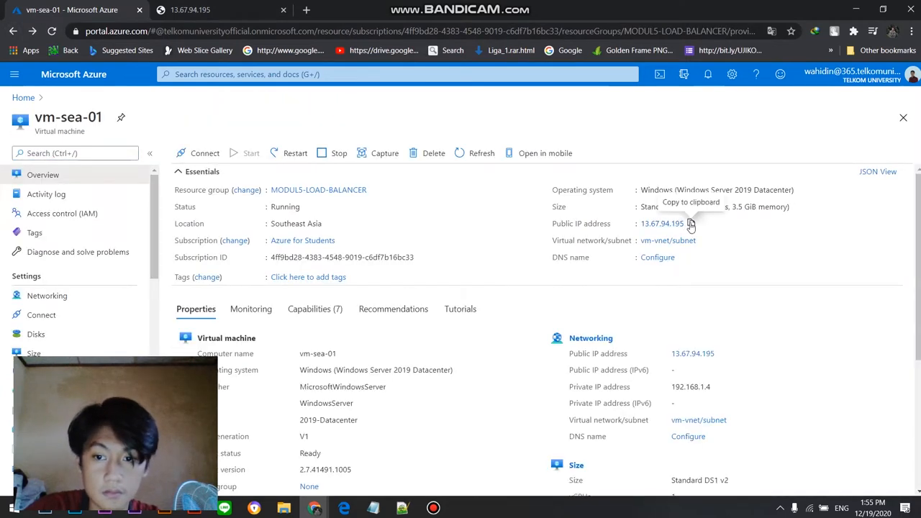
Step: Load the copied public IP address in the website's browser tab and refresh it to check which virtual machine answers
{"action": "left_click", "coordinate": [202, 10]}
{"action": "left_click", "coordinate": [226, 32]}
{"action": "key", "text": "Return"}
{"action": "left_click", "coordinate": [53, 32]}
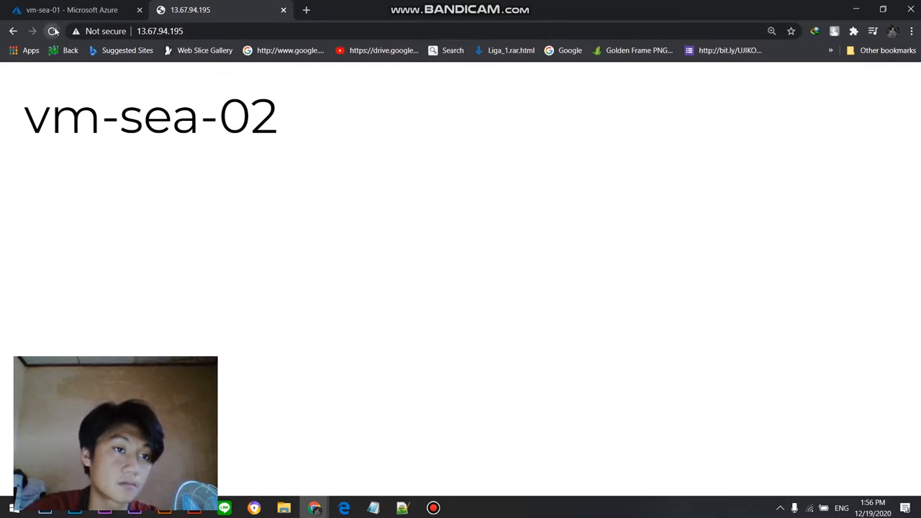
Step: Review the vm-sea-01 overview in the portal, and open the Ujikom2-LB load balancer from Home to examine its overview and available settings
{"action": "left_click", "coordinate": [64, 9]}
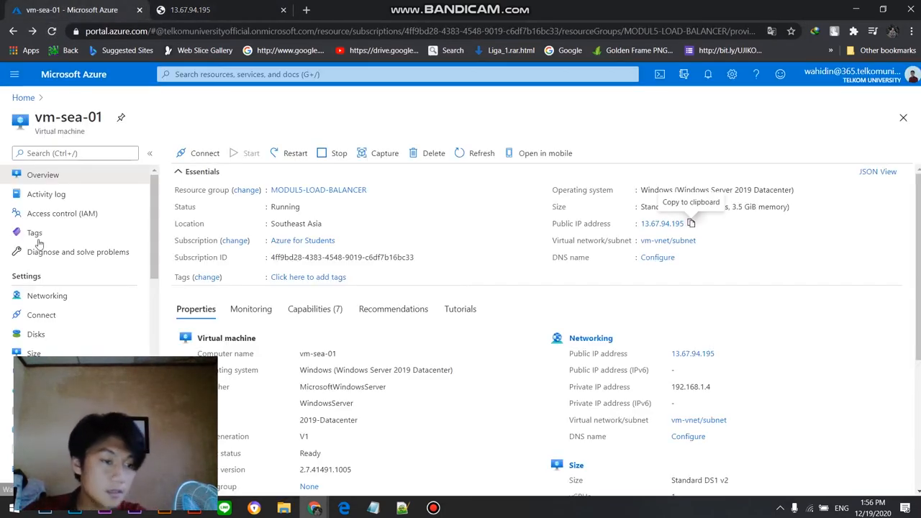
{"action": "scroll", "coordinate": [69, 321], "scroll_direction": "down", "scroll_amount": 2}
{"action": "scroll", "coordinate": [63, 328], "scroll_direction": "up", "scroll_amount": 2}
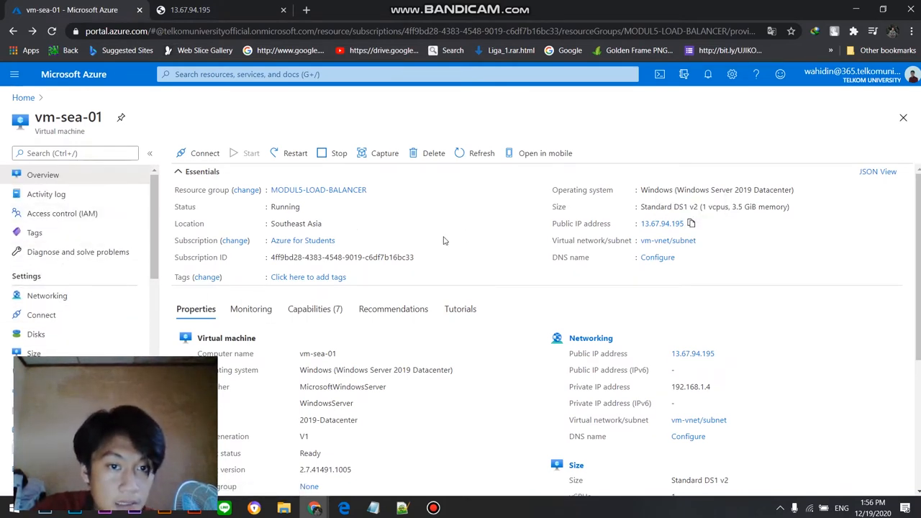
{"action": "scroll", "coordinate": [86, 216], "scroll_direction": "down", "scroll_amount": 1}
{"action": "scroll", "coordinate": [86, 216], "scroll_direction": "up", "scroll_amount": 1}
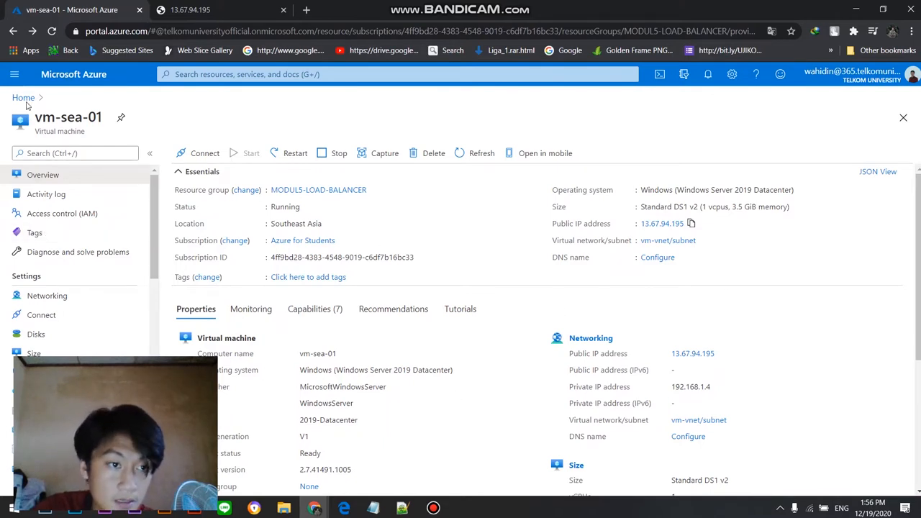
{"action": "left_click", "coordinate": [20, 99]}
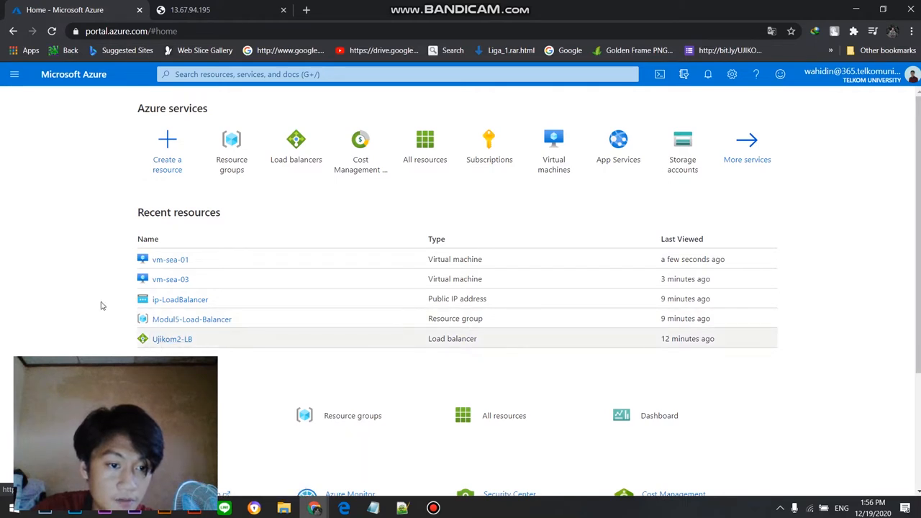
{"action": "left_click", "coordinate": [179, 300]}
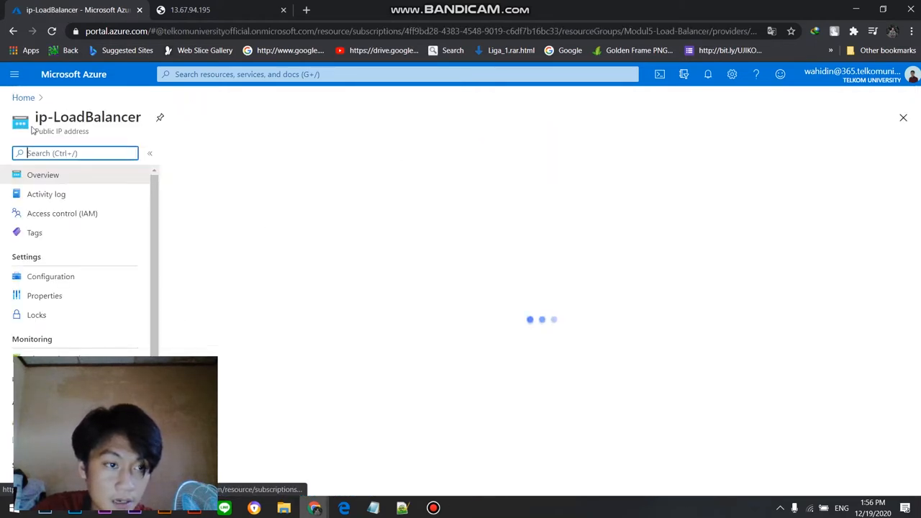
{"action": "left_click", "coordinate": [23, 97]}
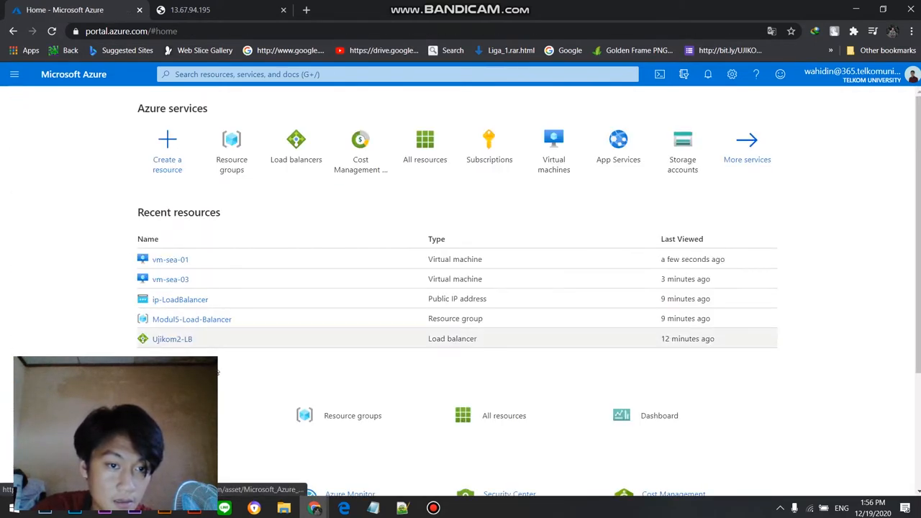
{"action": "left_click", "coordinate": [152, 335]}
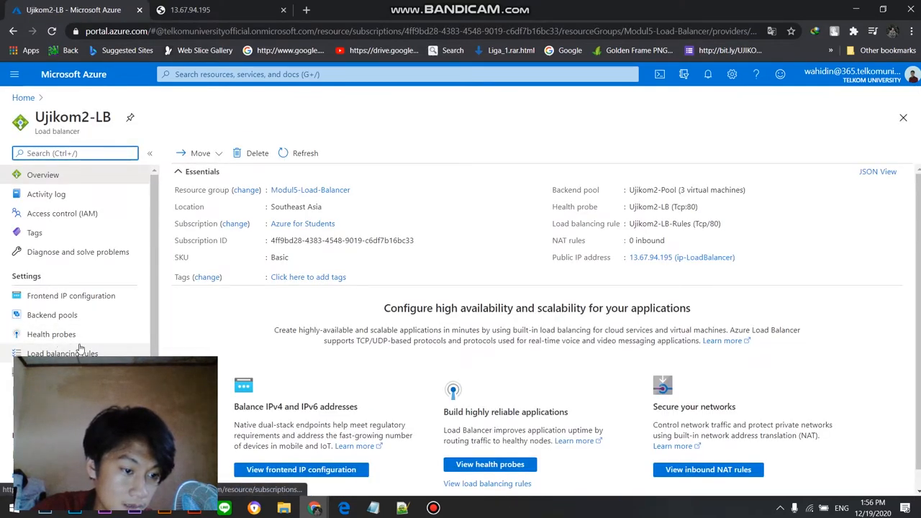
{"action": "scroll", "coordinate": [79, 351], "scroll_direction": "down", "scroll_amount": 3}
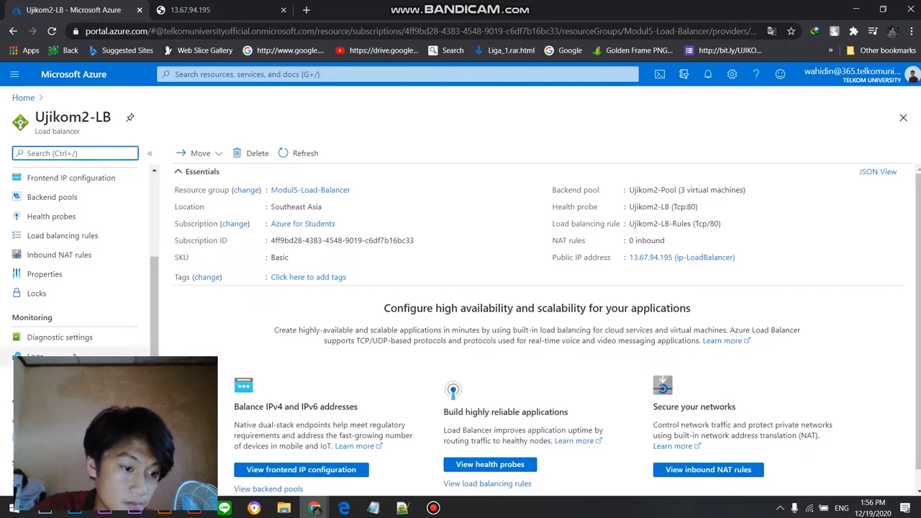
{"action": "scroll", "coordinate": [58, 230], "scroll_direction": "up", "scroll_amount": 3}
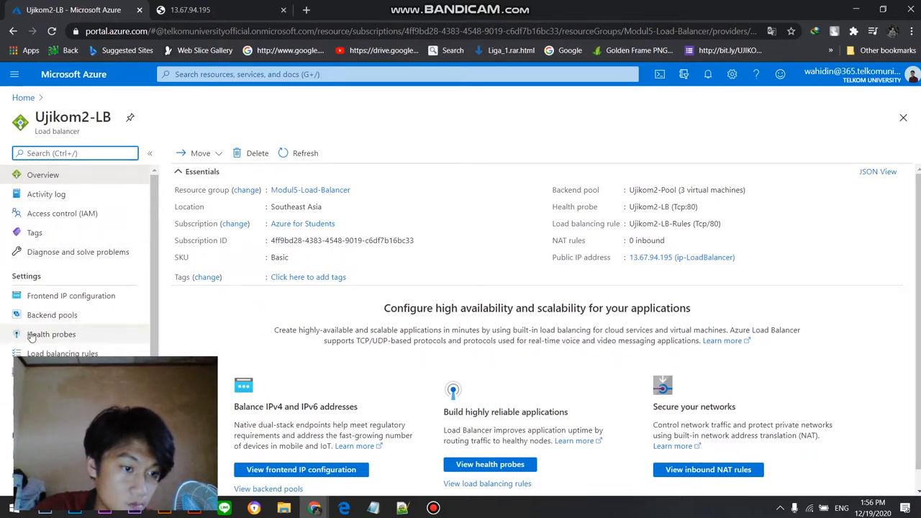
Step: Open the Modul5-Load-Balancer resource group and examine its monitoring pages: Insights (preview), Alerts and Metrics
{"action": "left_click", "coordinate": [433, 508]}
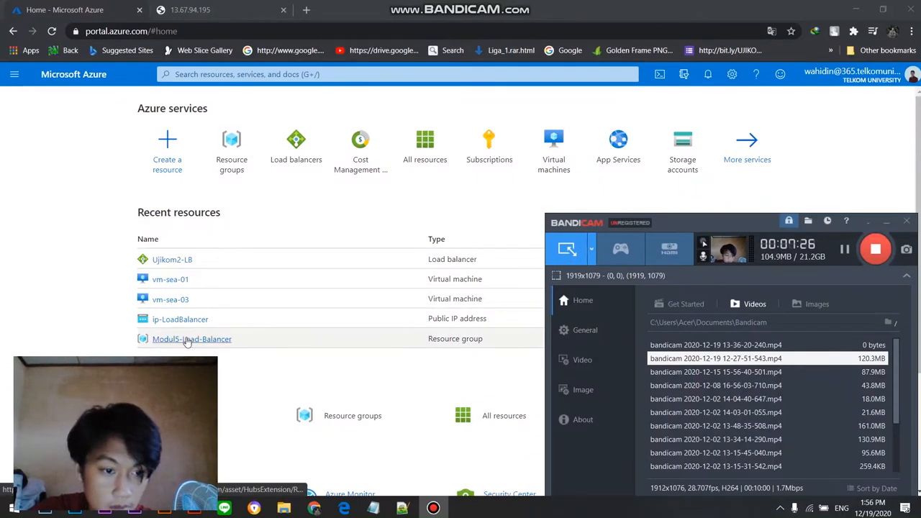
{"action": "left_click", "coordinate": [193, 339]}
{"action": "scroll", "coordinate": [18, 338], "scroll_direction": "down", "scroll_amount": 4}
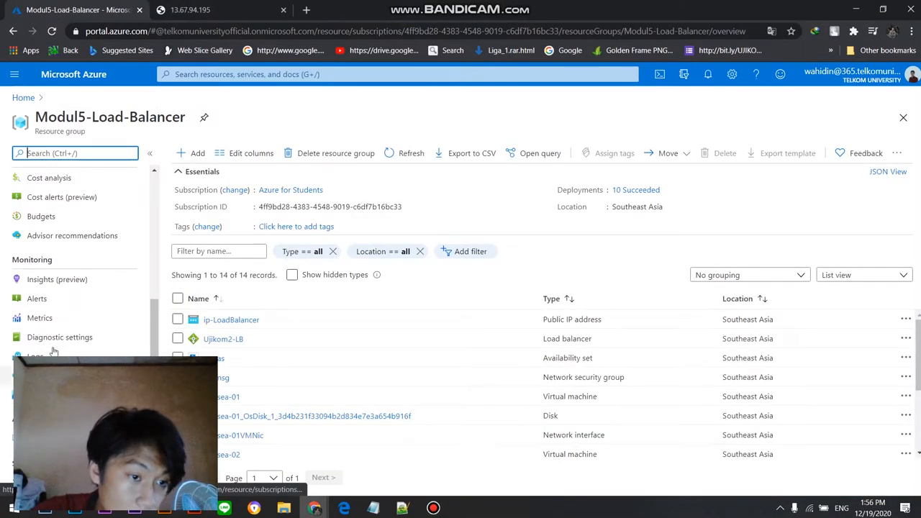
{"action": "left_click", "coordinate": [51, 283]}
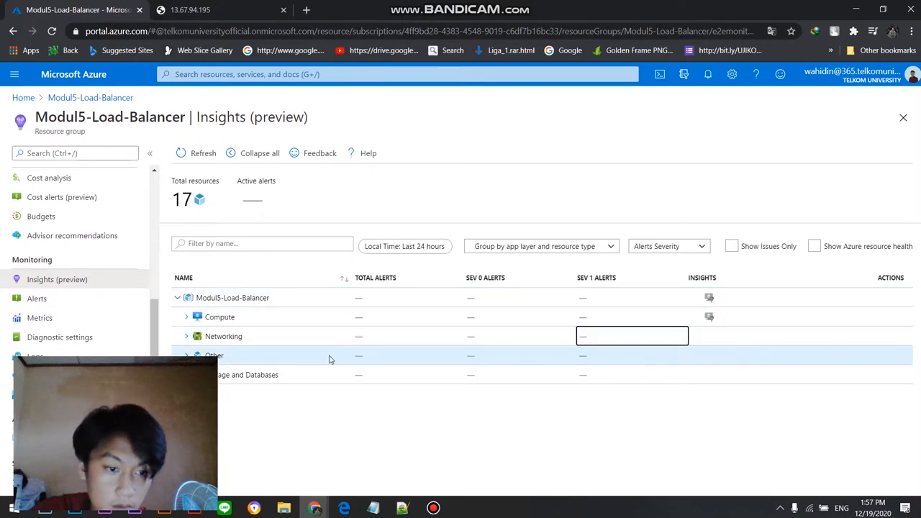
{"action": "left_click", "coordinate": [42, 305]}
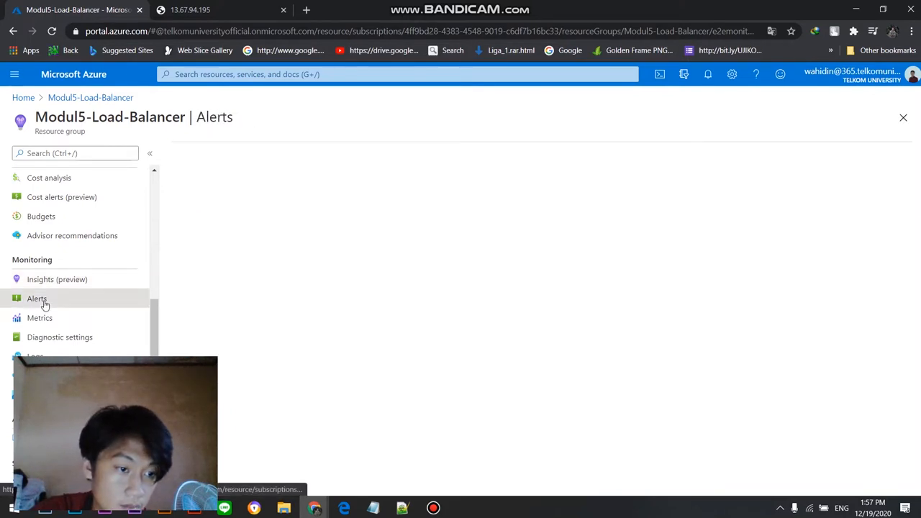
{"action": "left_click", "coordinate": [41, 318]}
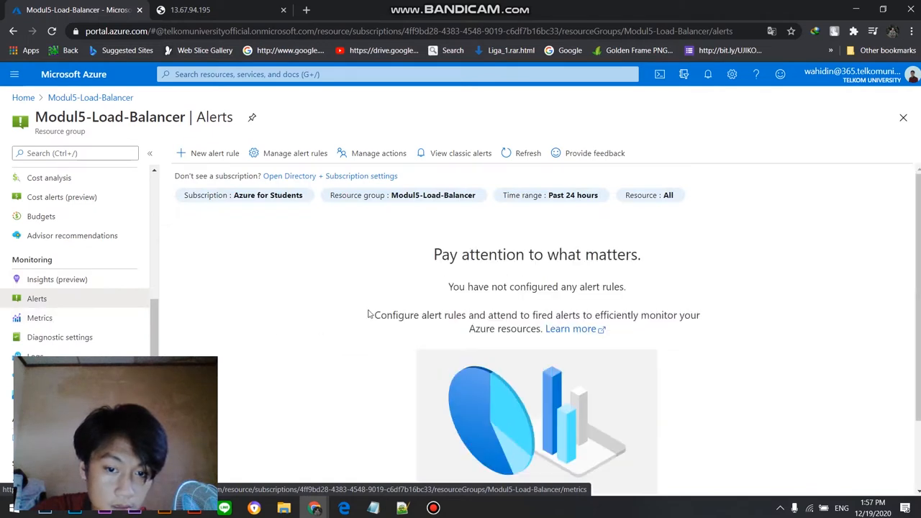
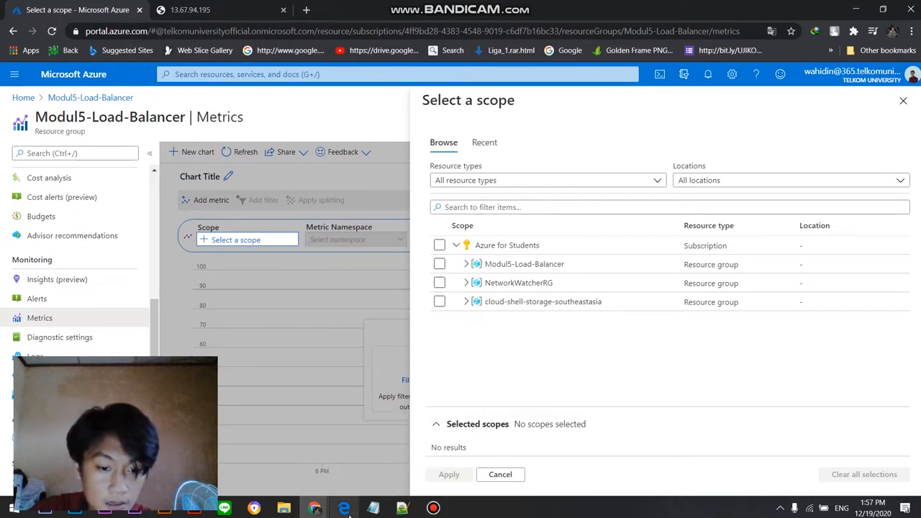
Step: Switch to the UJIKOM 2 Cloud Computing PDF in Microsoft Edge and read its Automation requirements
{"action": "mouse_move", "coordinate": [344, 508]}
{"action": "left_click", "coordinate": [354, 468]}
{"action": "scroll", "coordinate": [395, 254], "scroll_direction": "up", "scroll_amount": 5}
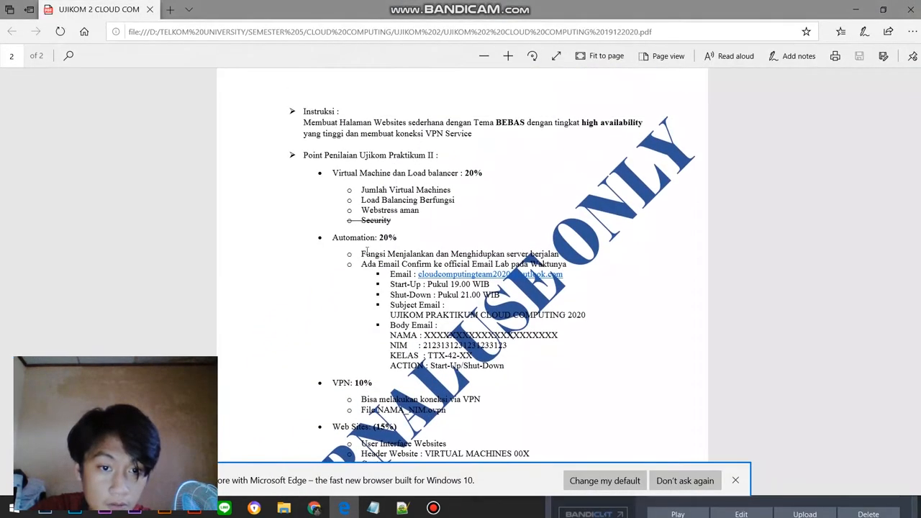
{"action": "left_click_drag", "start_coordinate": [333, 238], "coordinate": [408, 238]}
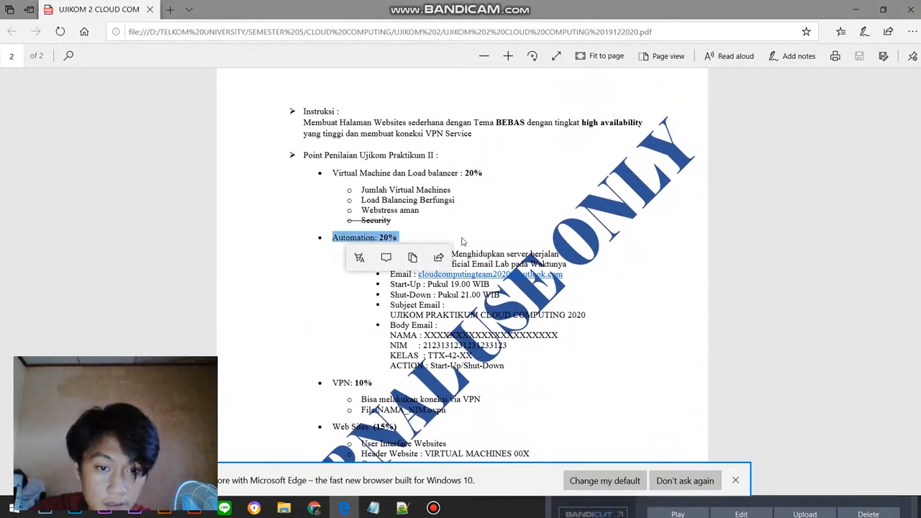
{"action": "left_click", "coordinate": [345, 243]}
{"action": "left_click_drag", "start_coordinate": [354, 253], "coordinate": [530, 251]}
{"action": "left_click", "coordinate": [518, 244]}
{"action": "scroll", "coordinate": [334, 292], "scroll_direction": "down", "scroll_amount": 3}
{"action": "scroll", "coordinate": [334, 291], "scroll_direction": "up", "scroll_amount": 3}
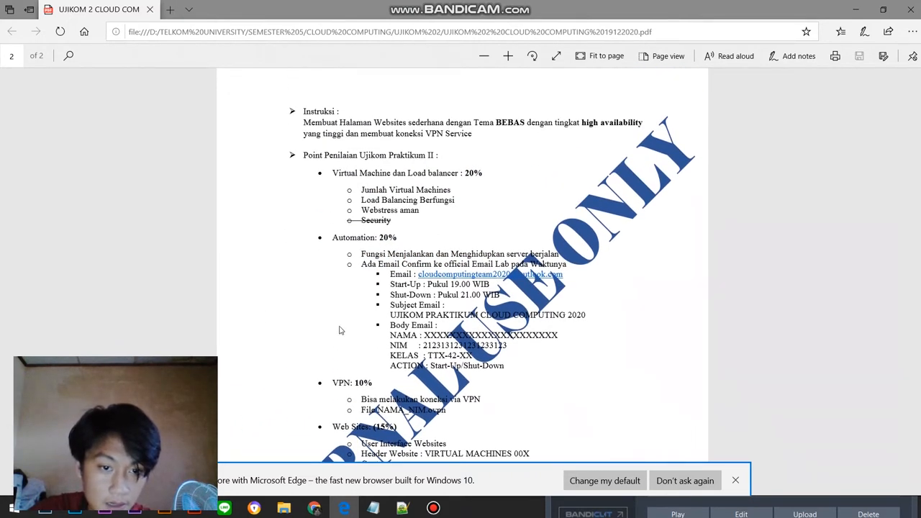
Step: Switch back to the Azure portal, dismiss the metrics scope selection and return to the Home page
{"action": "left_click", "coordinate": [436, 510]}
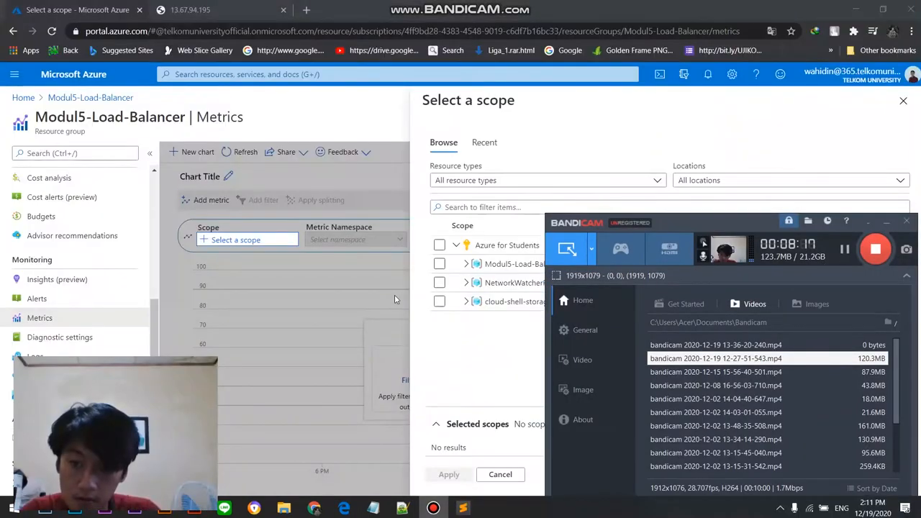
{"action": "left_click", "coordinate": [355, 302]}
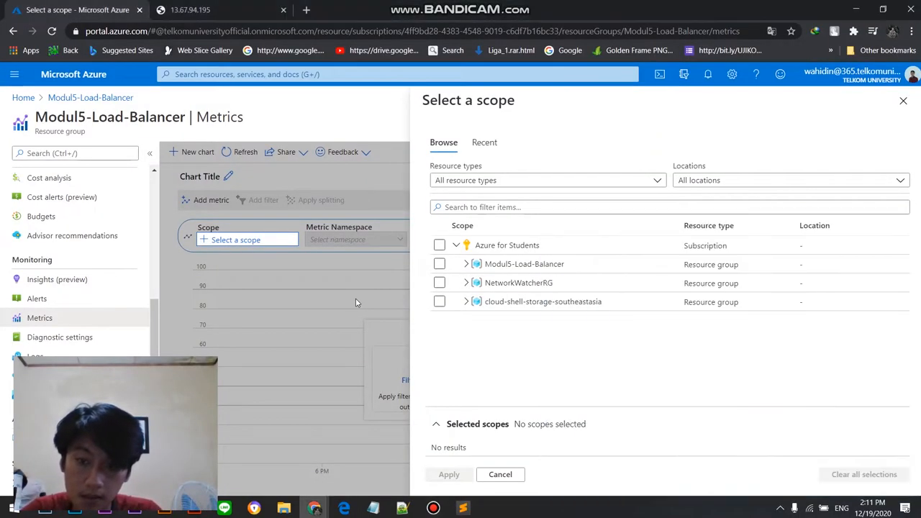
{"action": "left_click", "coordinate": [903, 100]}
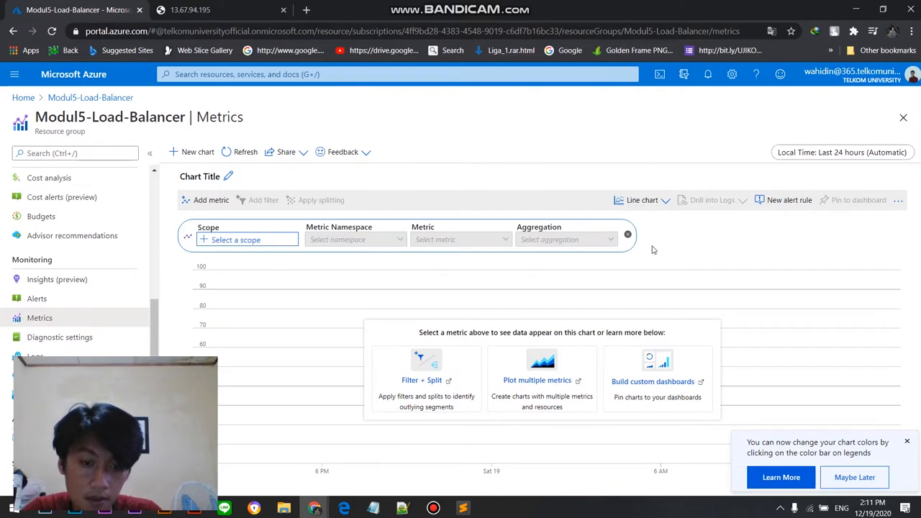
{"action": "left_click", "coordinate": [14, 74]}
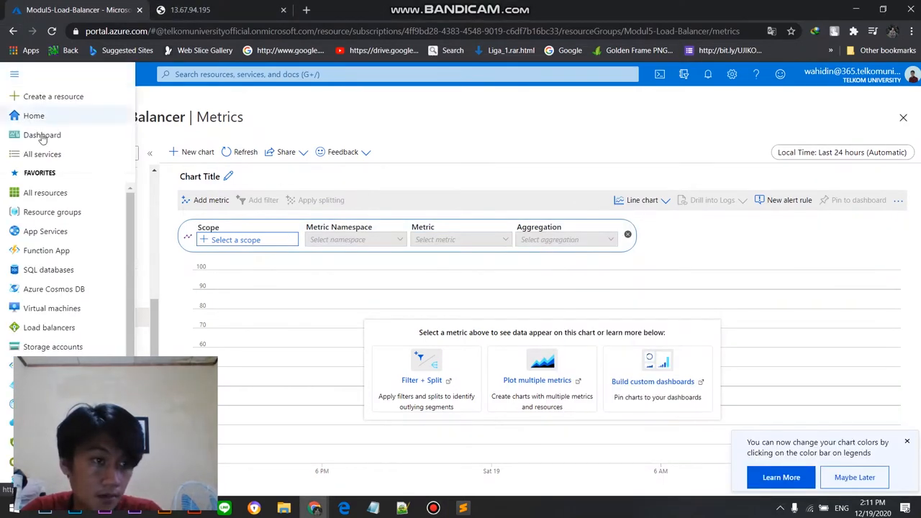
{"action": "left_click", "coordinate": [34, 116]}
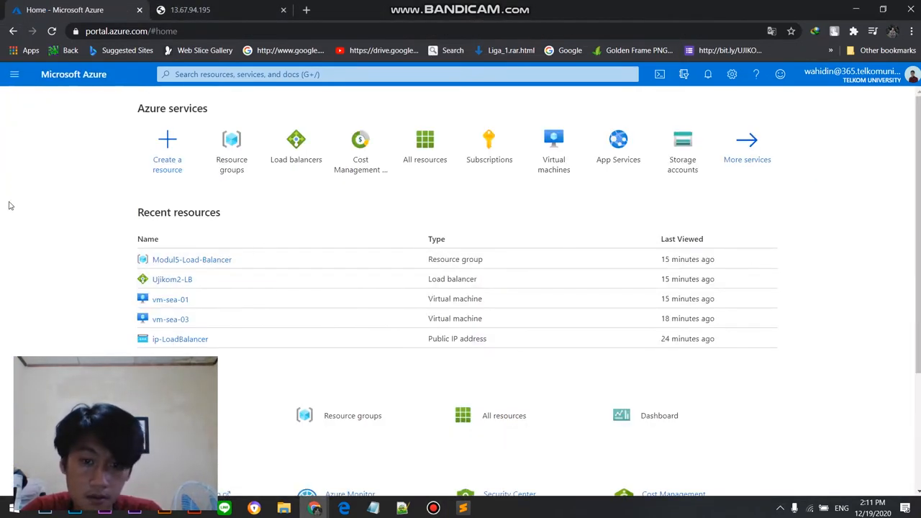
{"action": "left_click", "coordinate": [244, 74]}
{"action": "left_click", "coordinate": [105, 186]}
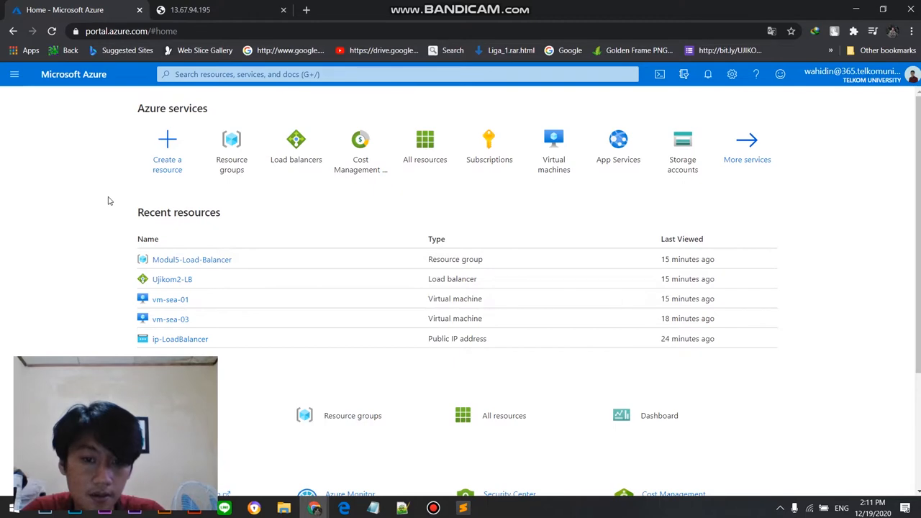
{"action": "key", "text": "alt+Tab"}
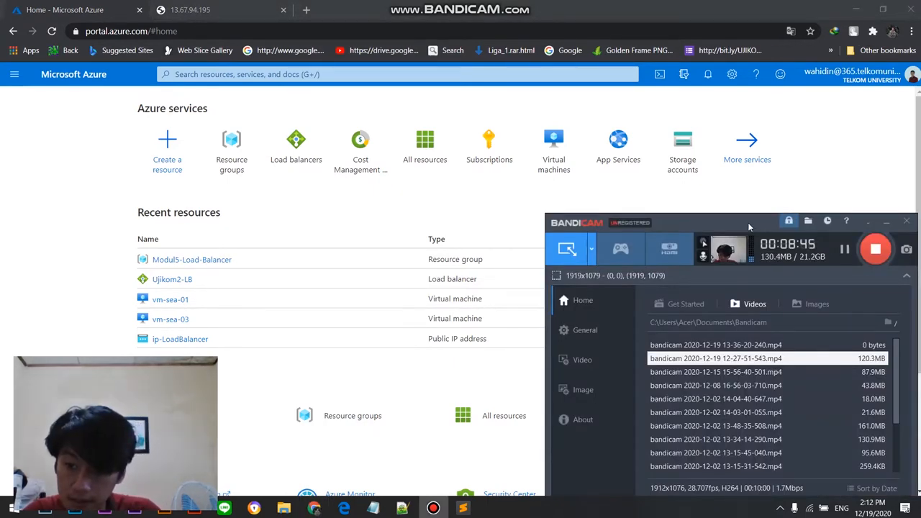
{"action": "left_click_drag", "start_coordinate": [748, 226], "coordinate": [757, 153]}
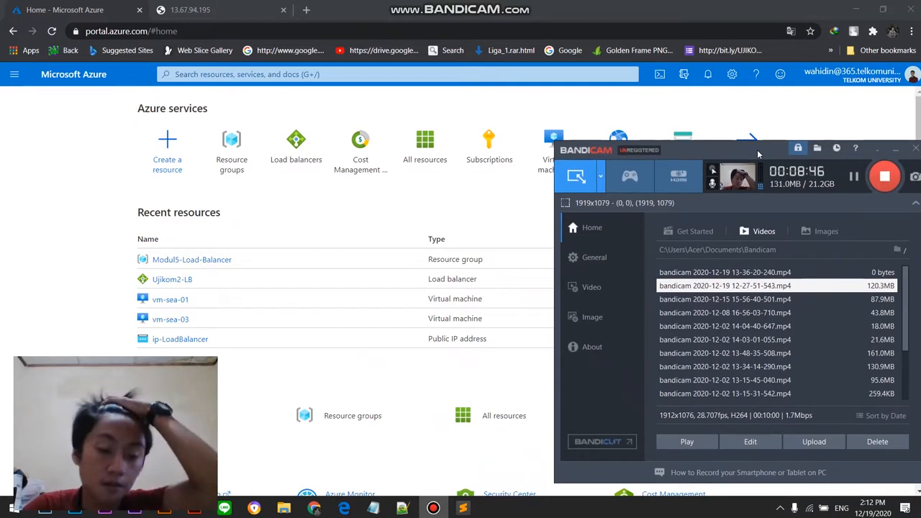
{"action": "left_click_drag", "start_coordinate": [757, 150], "coordinate": [774, 162]}
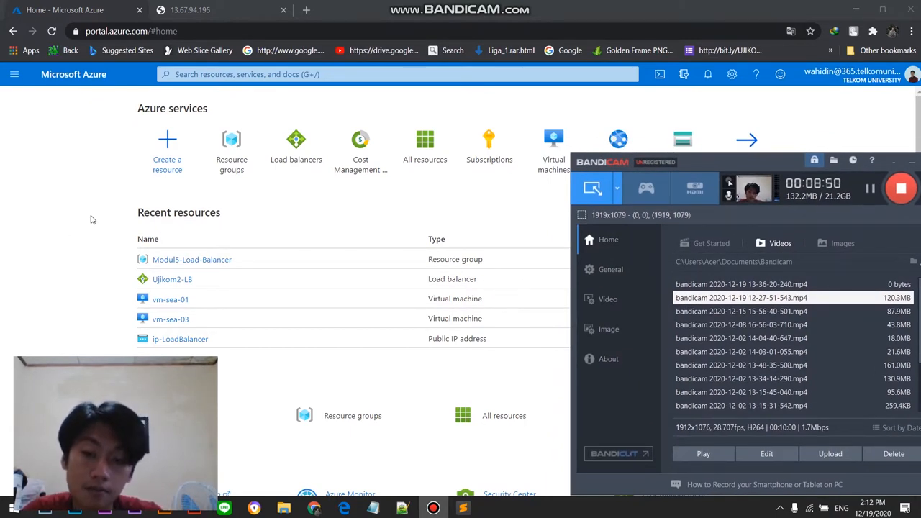
{"action": "left_click_drag", "start_coordinate": [727, 167], "coordinate": [699, 137]}
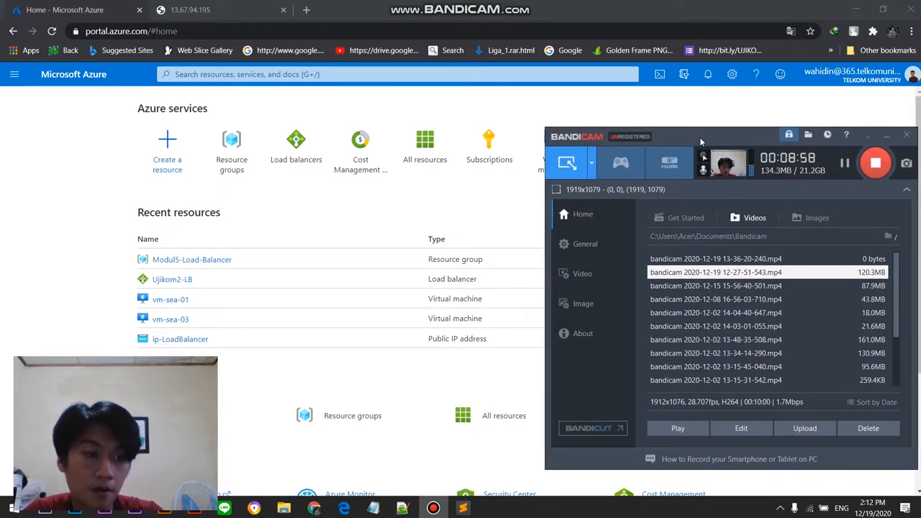
{"action": "mouse_move", "coordinate": [699, 137]}
{"action": "left_mouse_down"}
{"action": "mouse_move", "coordinate": [655, 167]}
{"action": "mouse_move", "coordinate": [662, 152]}
{"action": "mouse_move", "coordinate": [692, 139]}
{"action": "left_mouse_up"}
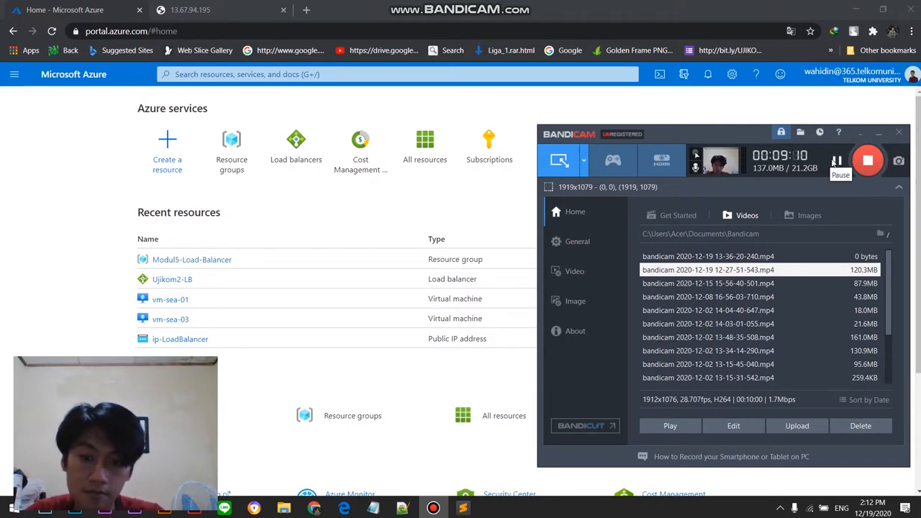
{"action": "left_click", "coordinate": [54, 182]}
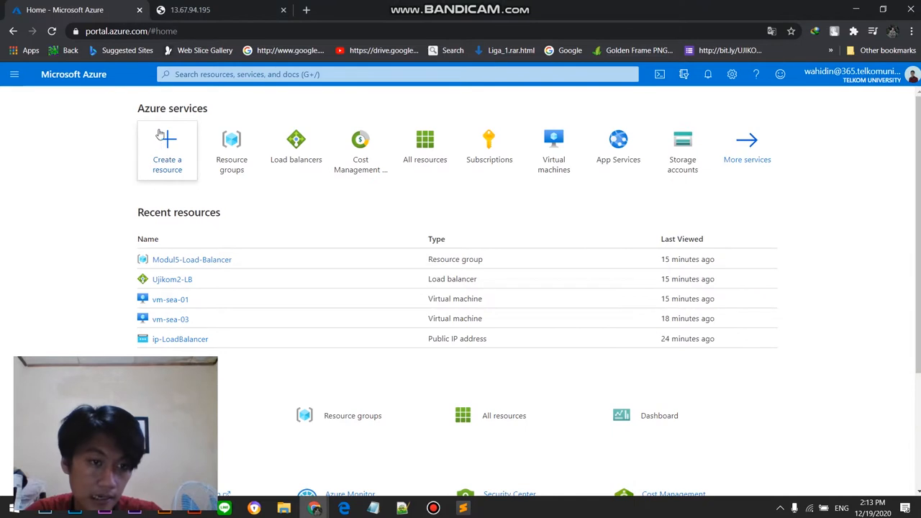
Step: Search the portal for Automation Accounts, open that service and start adding a new automation account
{"action": "left_click", "coordinate": [265, 76]}
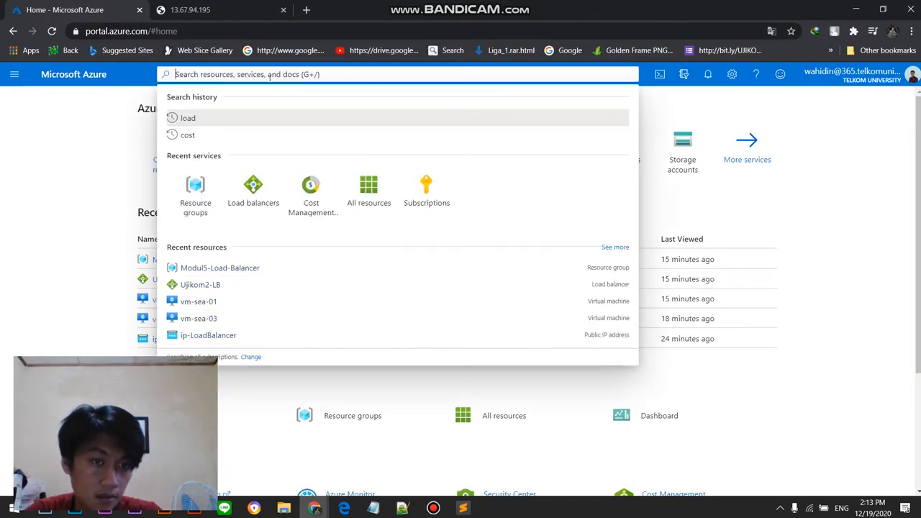
{"action": "type", "text": "automa"}
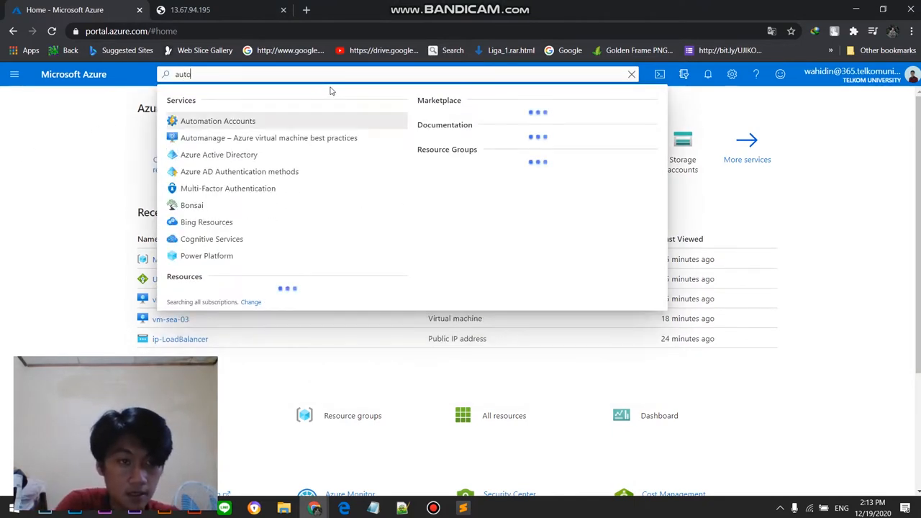
{"action": "left_click", "coordinate": [302, 119]}
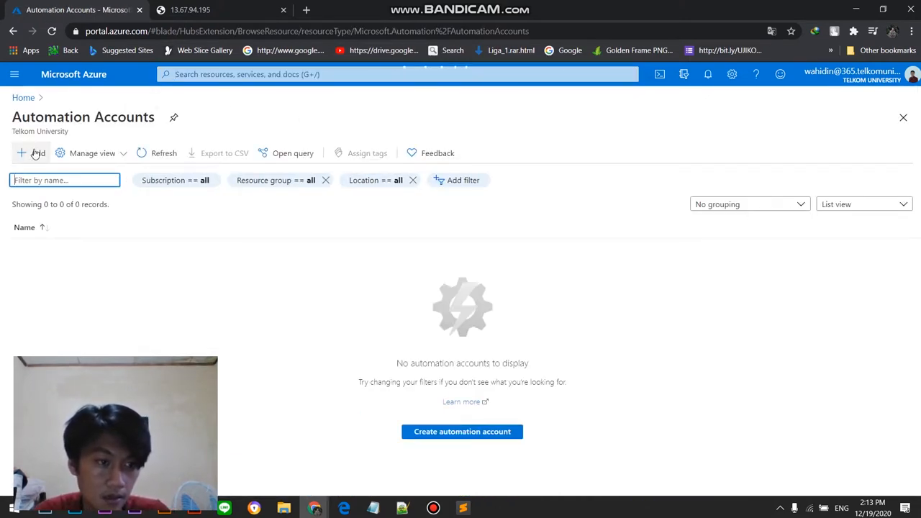
{"action": "left_click", "coordinate": [36, 154]}
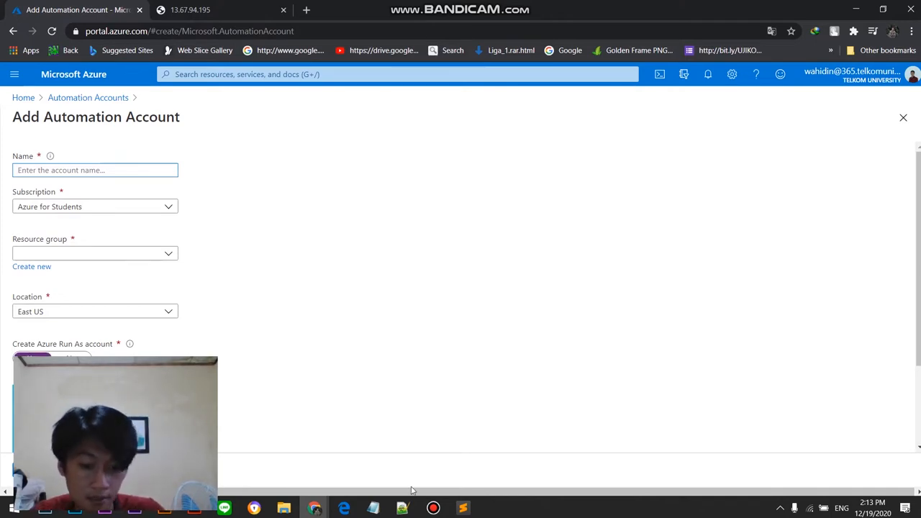
{"action": "left_click", "coordinate": [432, 508]}
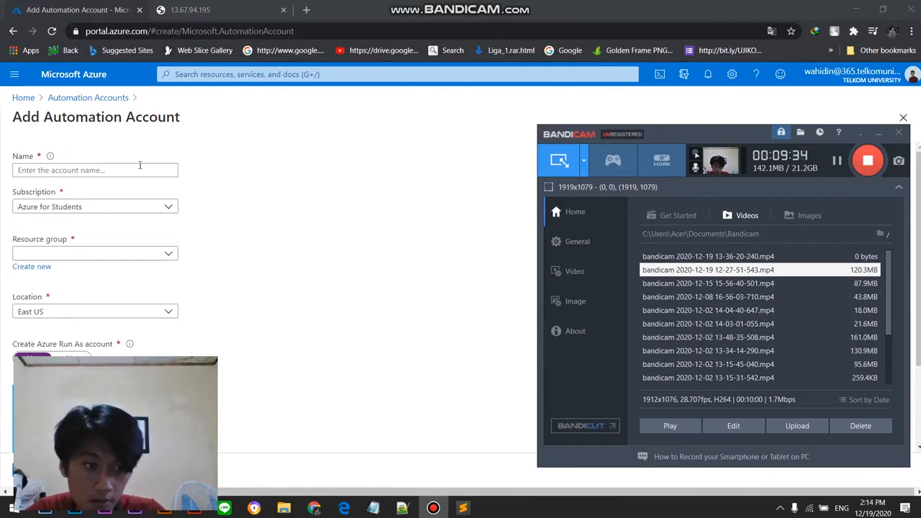
{"action": "left_click", "coordinate": [117, 167]}
{"action": "left_click", "coordinate": [433, 508]}
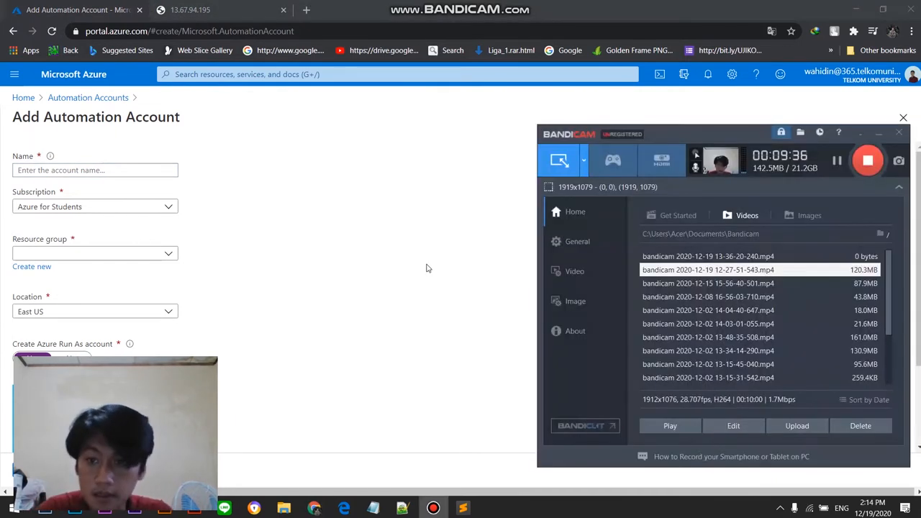
{"action": "left_click", "coordinate": [333, 257]}
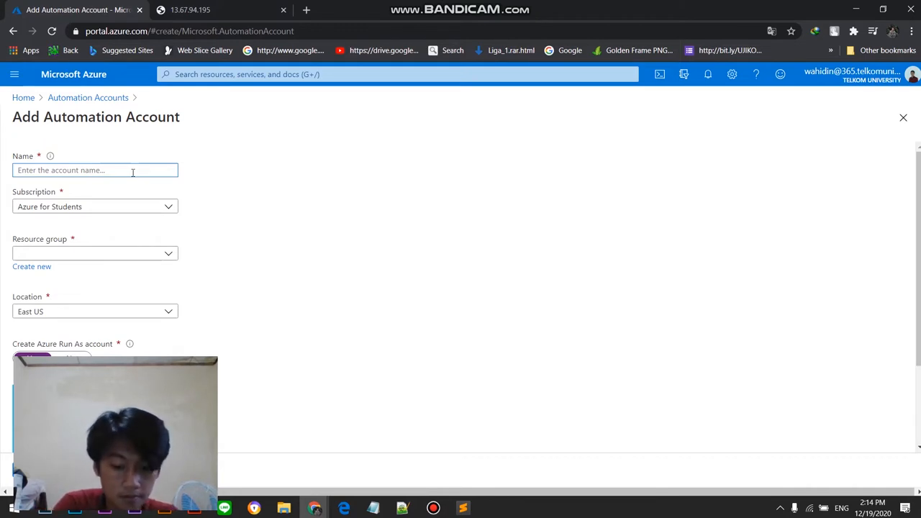
Step: Name the automation account UjikomAutomation, assign it to the Modul5-Load-Balancer resource group and review the remaining settings
{"action": "type", "text": "UjikomAutomation"}
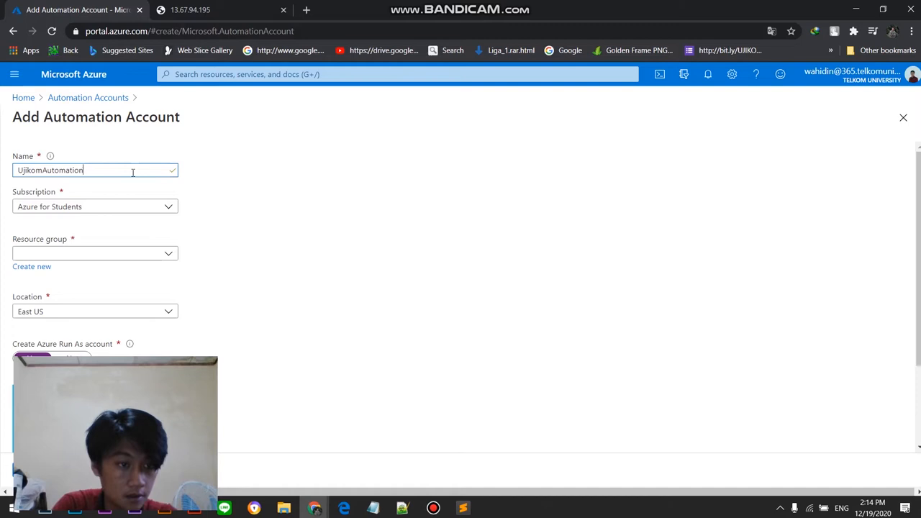
{"action": "left_click", "coordinate": [117, 253]}
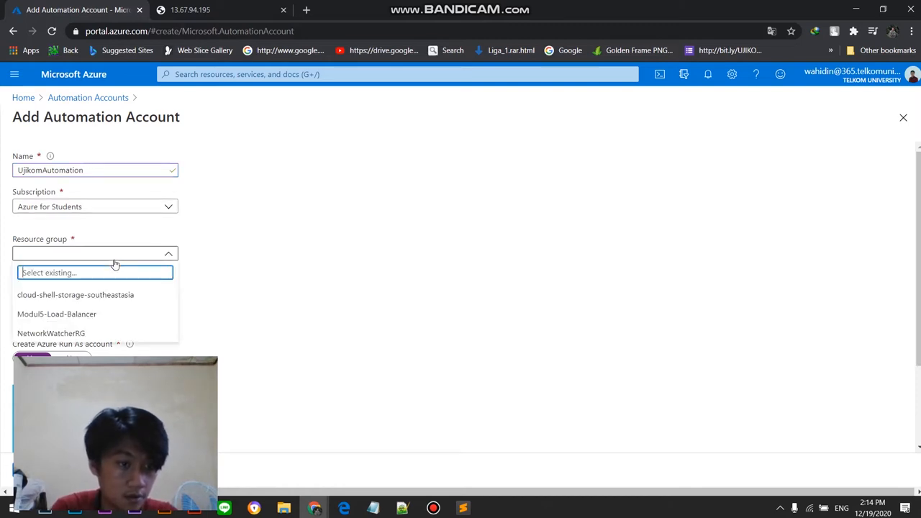
{"action": "left_click", "coordinate": [107, 315]}
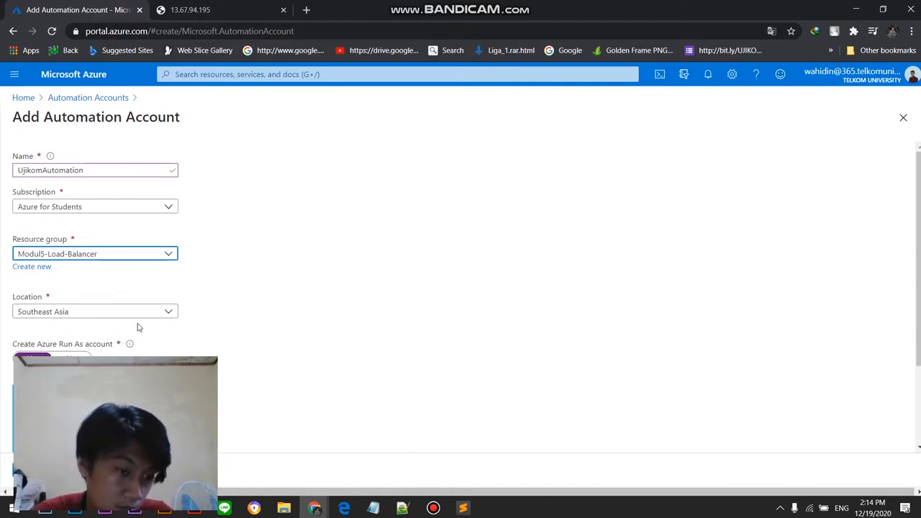
{"action": "scroll", "coordinate": [280, 365], "scroll_direction": "down", "scroll_amount": 2}
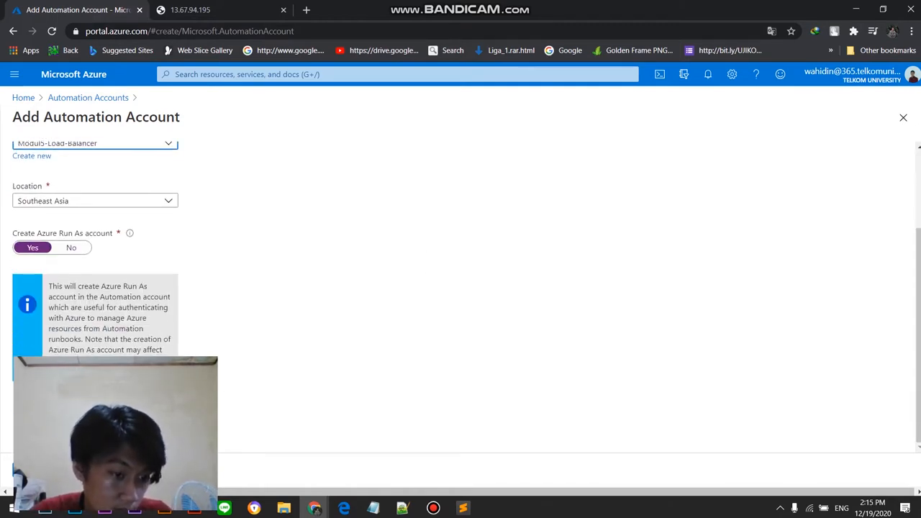
{"action": "scroll", "coordinate": [346, 400], "scroll_direction": "up", "scroll_amount": 2}
{"action": "key", "text": "alt+Tab"}
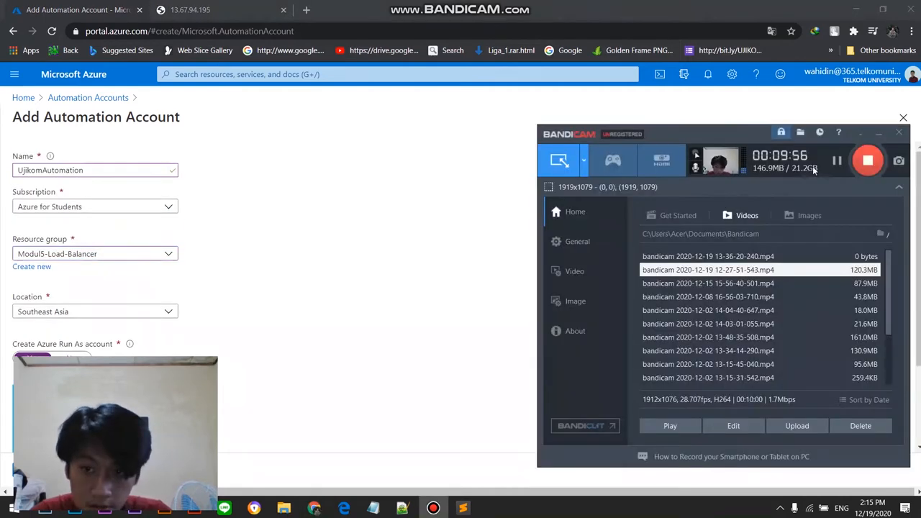
{"action": "left_click", "coordinate": [407, 279]}
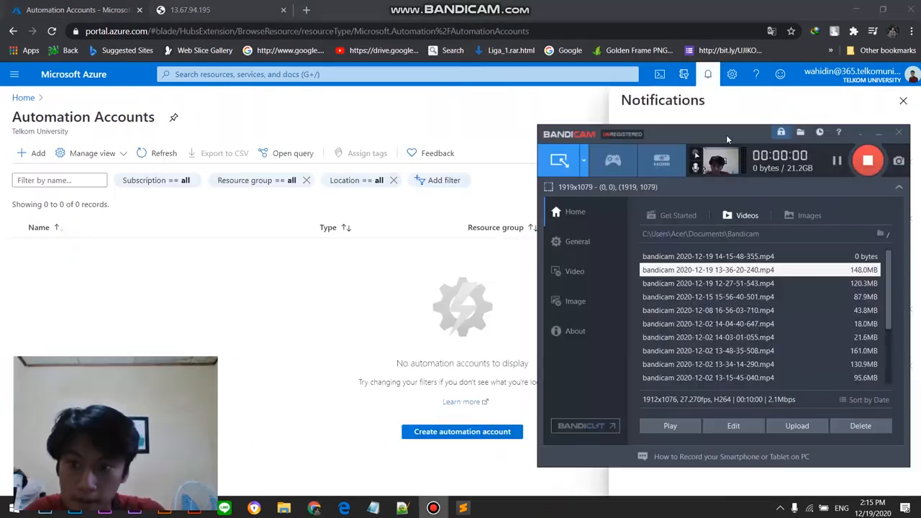
{"action": "left_click_drag", "start_coordinate": [713, 131], "coordinate": [414, 86]}
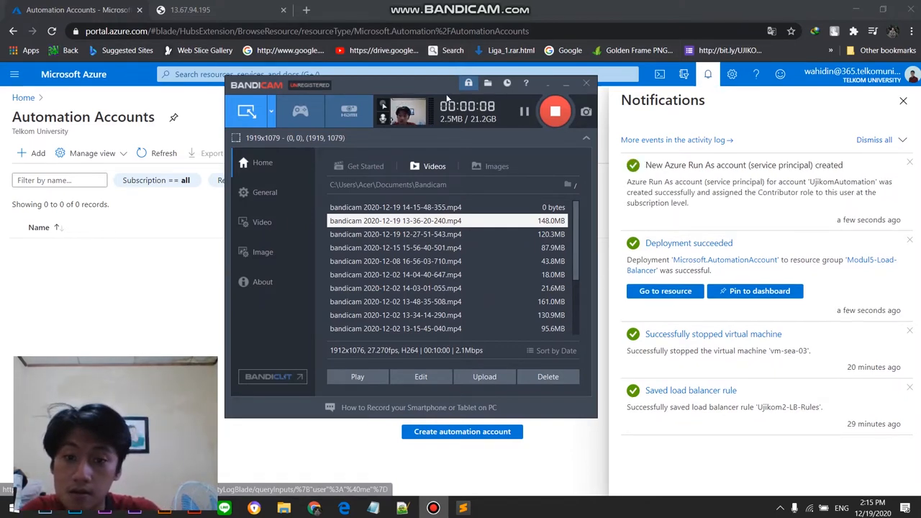
{"action": "left_click_drag", "start_coordinate": [425, 87], "coordinate": [407, 112]}
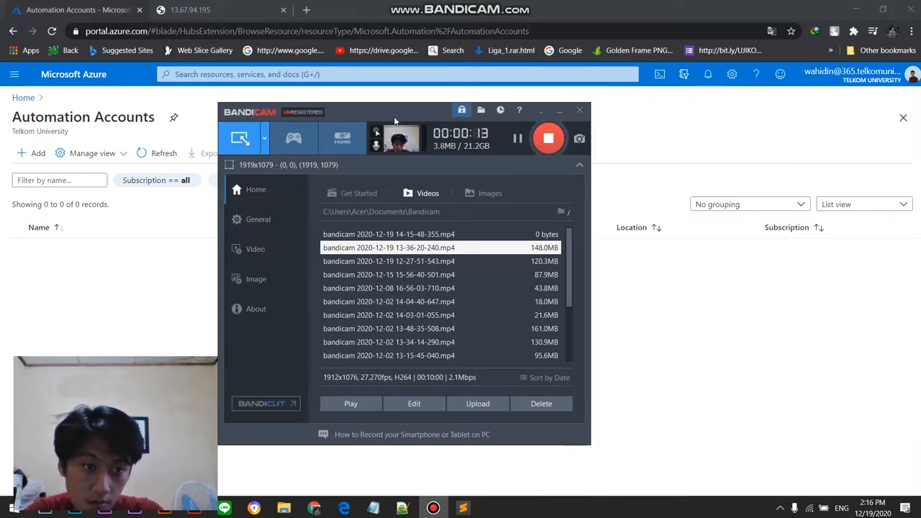
{"action": "left_click_drag", "start_coordinate": [395, 121], "coordinate": [695, 163]}
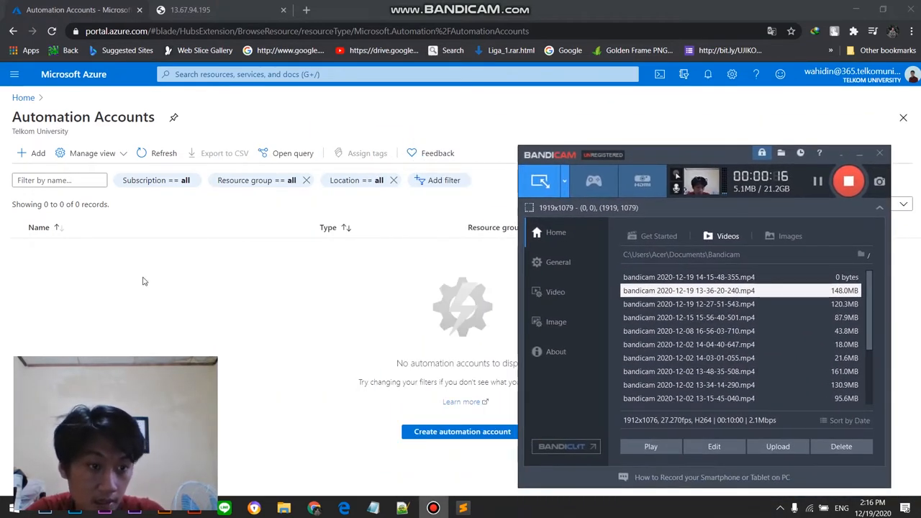
Step: Open the Modul5-Load-Balancer resource group and group its resources by type
{"action": "left_click", "coordinate": [74, 309]}
{"action": "left_click", "coordinate": [15, 75]}
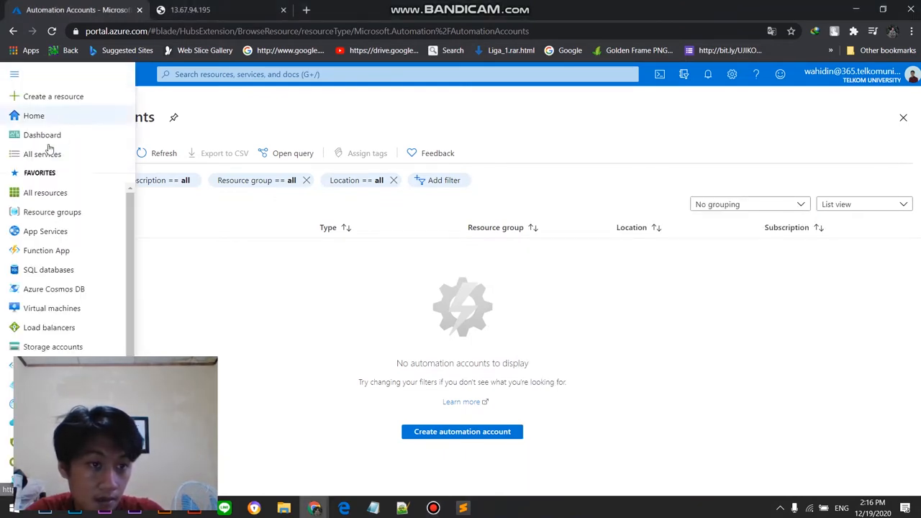
{"action": "left_click", "coordinate": [55, 210]}
{"action": "left_click", "coordinate": [50, 270]}
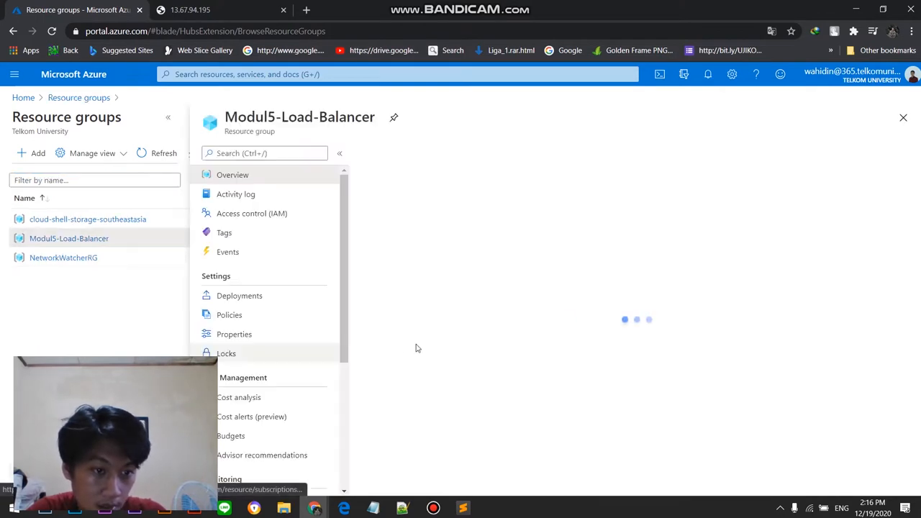
{"action": "left_click", "coordinate": [748, 303]}
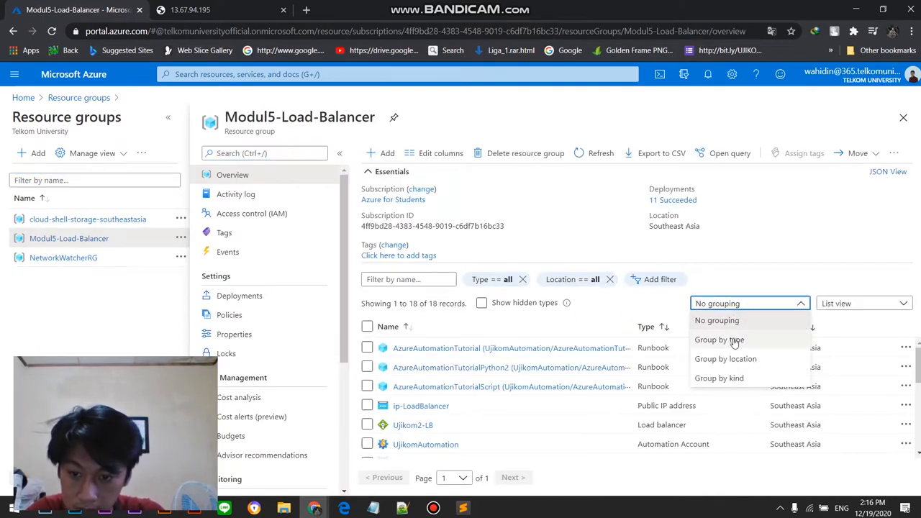
{"action": "left_click", "coordinate": [734, 341]}
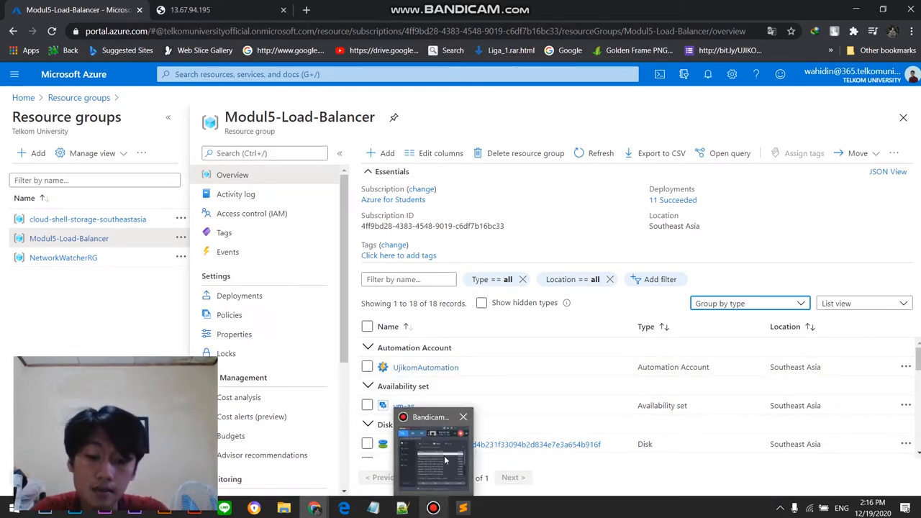
{"action": "left_click", "coordinate": [444, 456]}
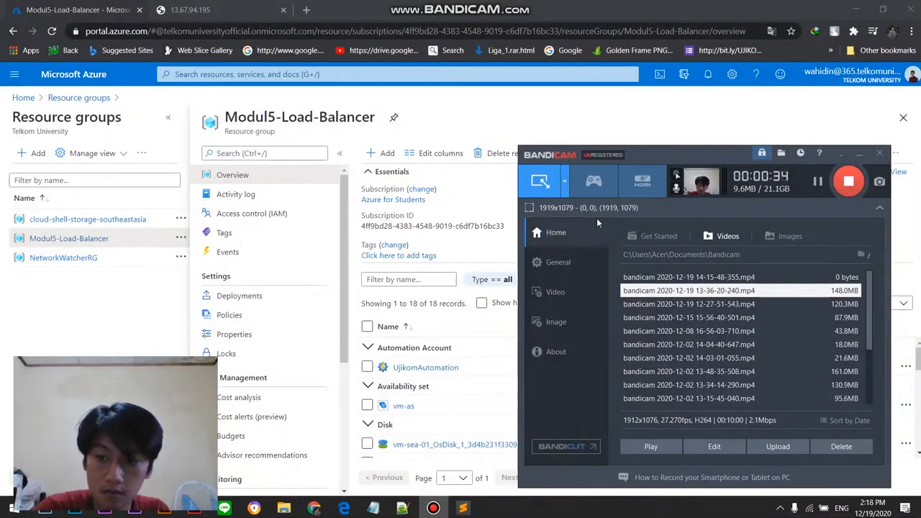
{"action": "left_click_drag", "start_coordinate": [672, 149], "coordinate": [735, 108]}
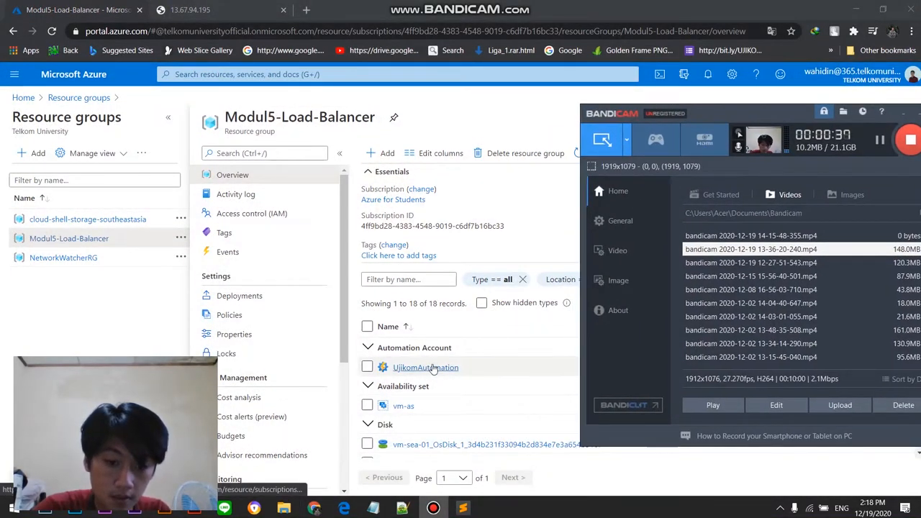
Step: Open the UjikomAutomation account from the resource group and show its runbooks
{"action": "left_click", "coordinate": [434, 367]}
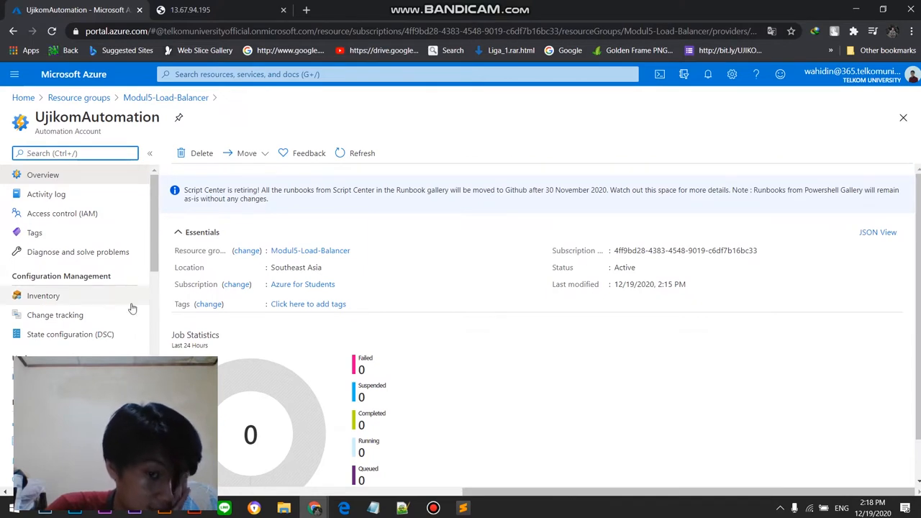
{"action": "scroll", "coordinate": [76, 295], "scroll_direction": "down", "scroll_amount": 2}
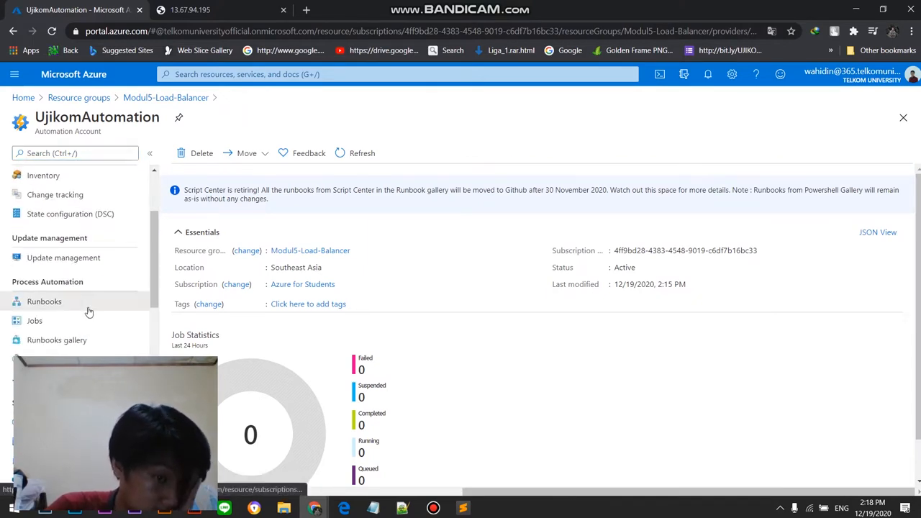
{"action": "left_click", "coordinate": [87, 308]}
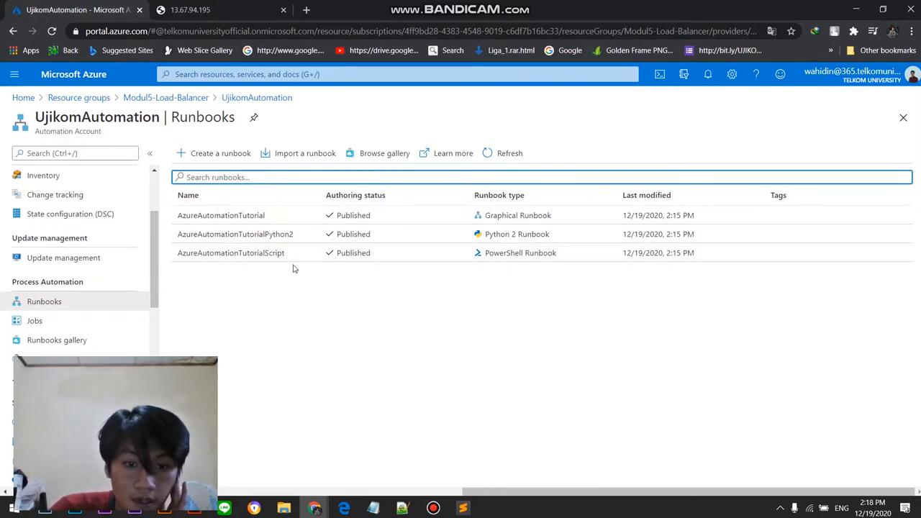
Step: View the published source of the AzureAutomationTutorial graphical runbook and return to the runbooks list
{"action": "left_click", "coordinate": [526, 216]}
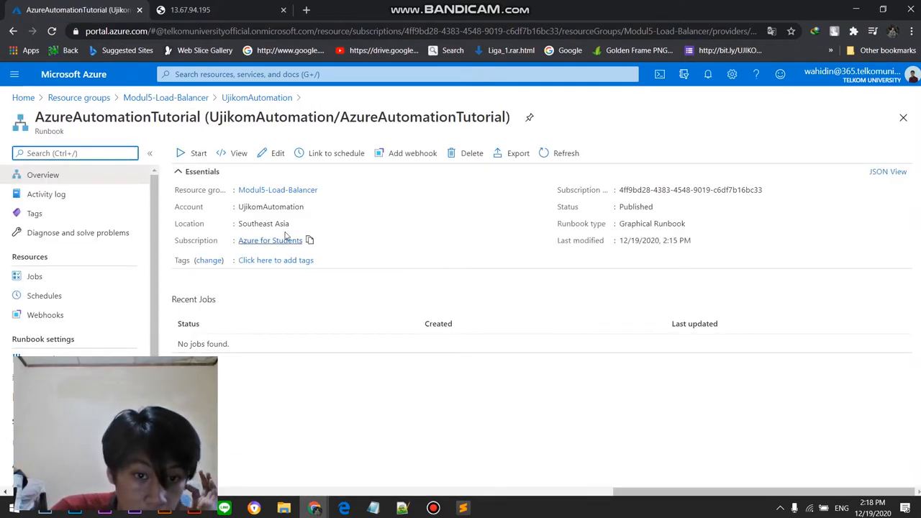
{"action": "left_click", "coordinate": [234, 160]}
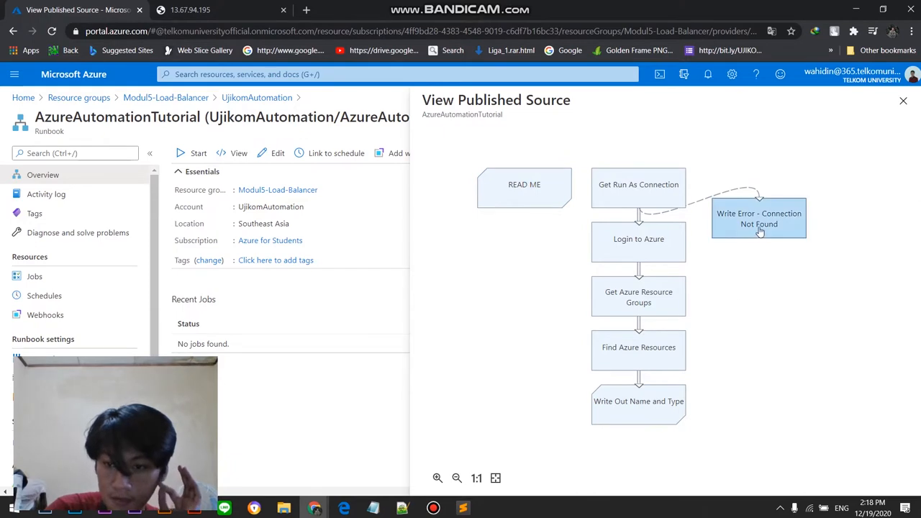
{"action": "left_click", "coordinate": [548, 203]}
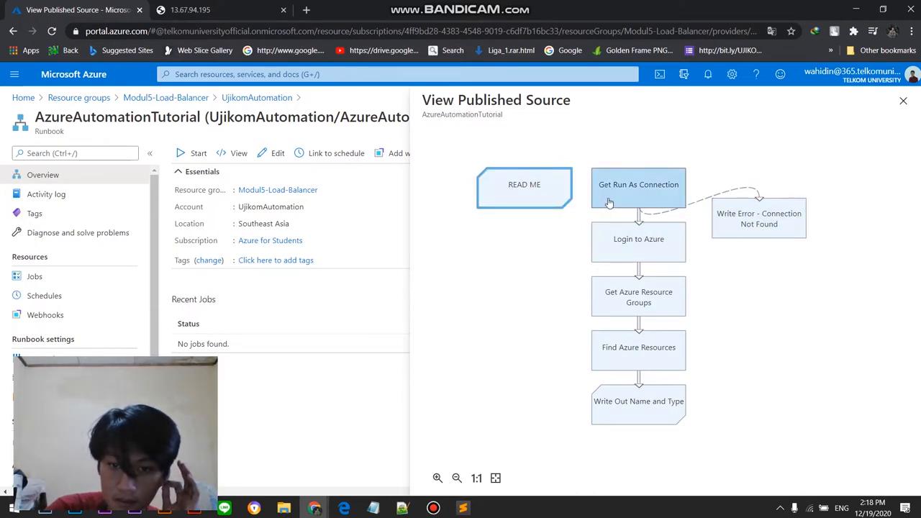
{"action": "left_click", "coordinate": [903, 102]}
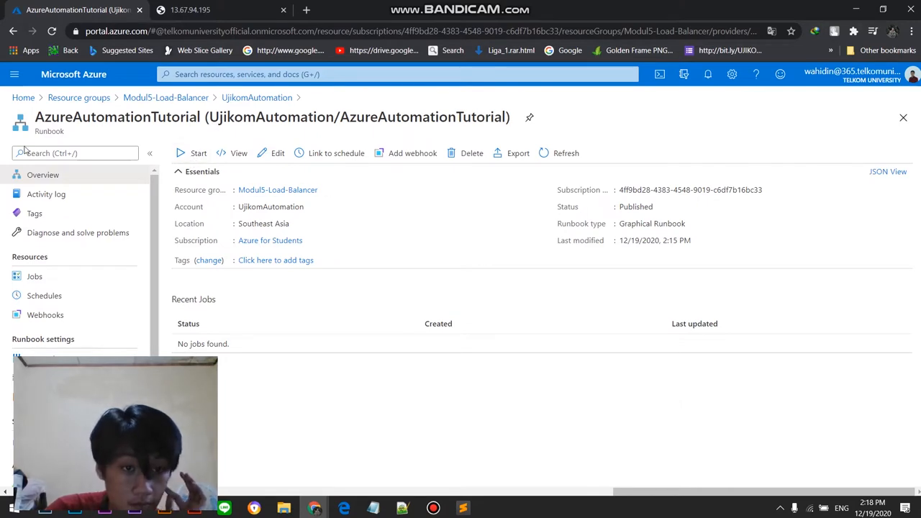
{"action": "left_click", "coordinate": [236, 101]}
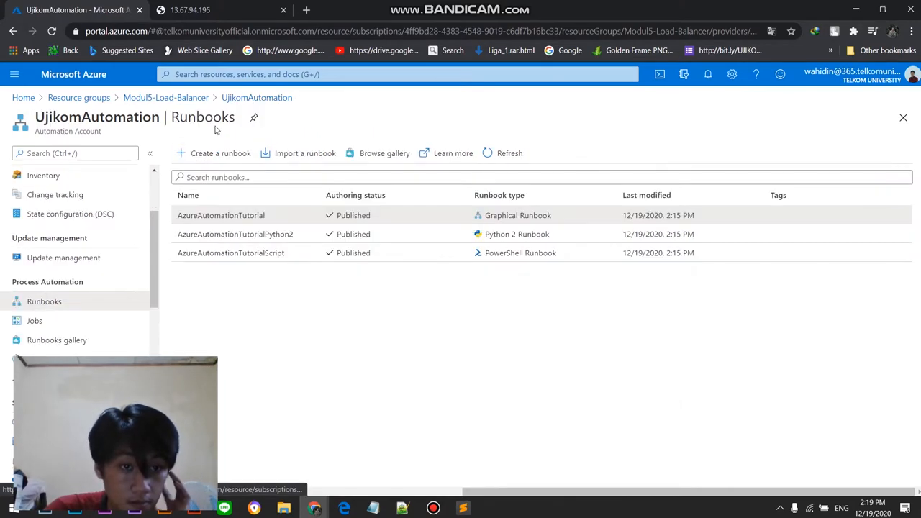
Step: Read through the published source of the AzureAutomationTutorialPython2 runbook and return to the runbooks list
{"action": "left_click", "coordinate": [423, 237]}
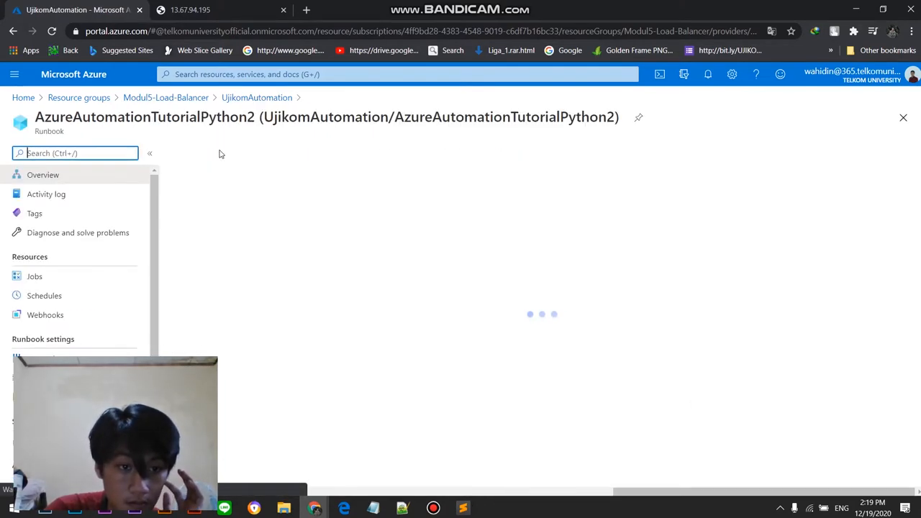
{"action": "left_click", "coordinate": [237, 155]}
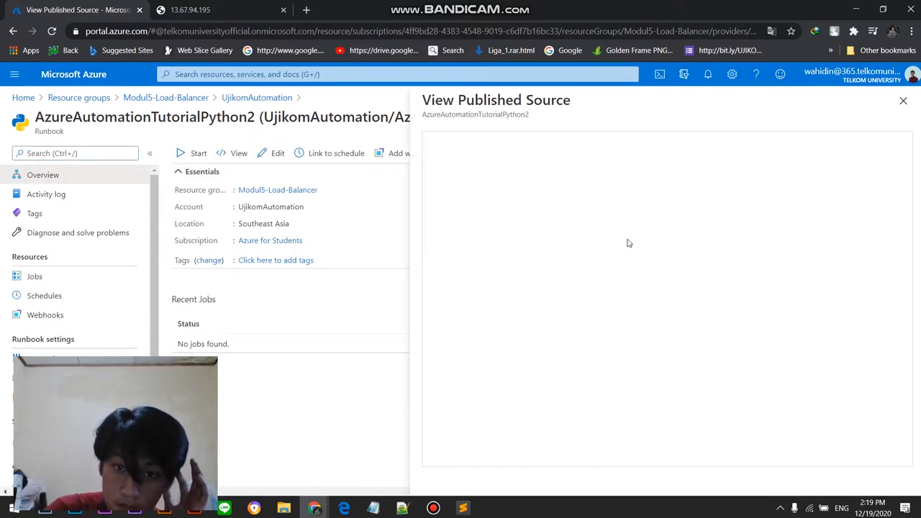
{"action": "left_click", "coordinate": [472, 171]}
{"action": "scroll", "coordinate": [561, 252], "scroll_direction": "down", "scroll_amount": 10}
{"action": "scroll", "coordinate": [573, 319], "scroll_direction": "up", "scroll_amount": 10}
{"action": "scroll", "coordinate": [574, 211], "scroll_direction": "down", "scroll_amount": 5}
{"action": "scroll", "coordinate": [574, 211], "scroll_direction": "up", "scroll_amount": 5}
{"action": "left_click", "coordinate": [903, 101]}
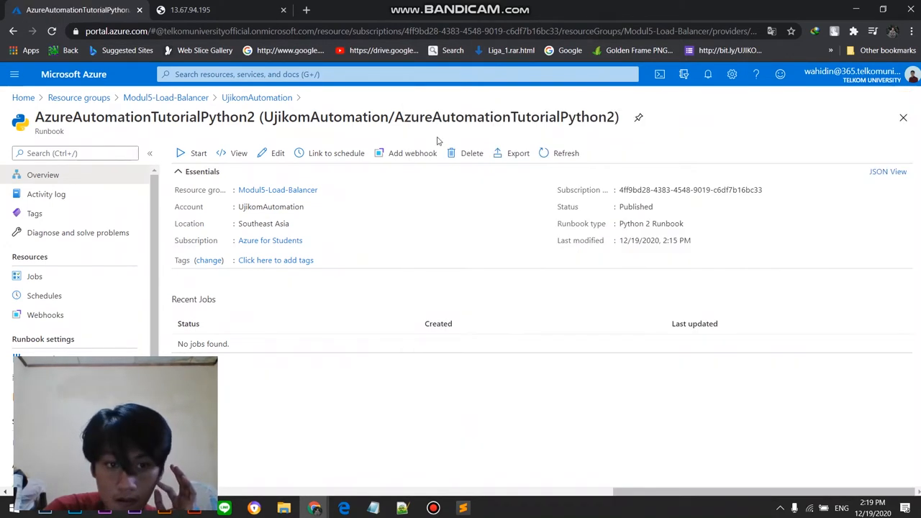
{"action": "left_click", "coordinate": [257, 98]}
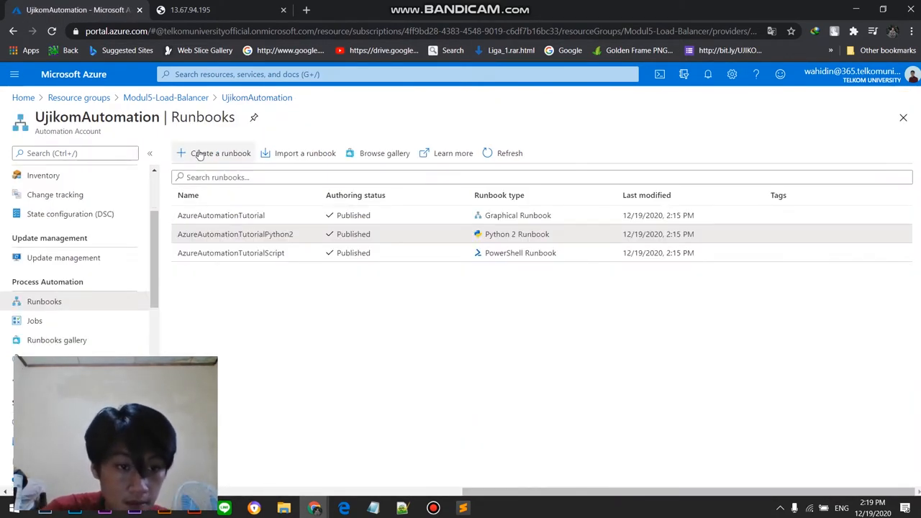
Step: Examine the published PowerShell source of the AzureAutomationTutorialScript runbook and return to the runbooks list
{"action": "left_click", "coordinate": [389, 256]}
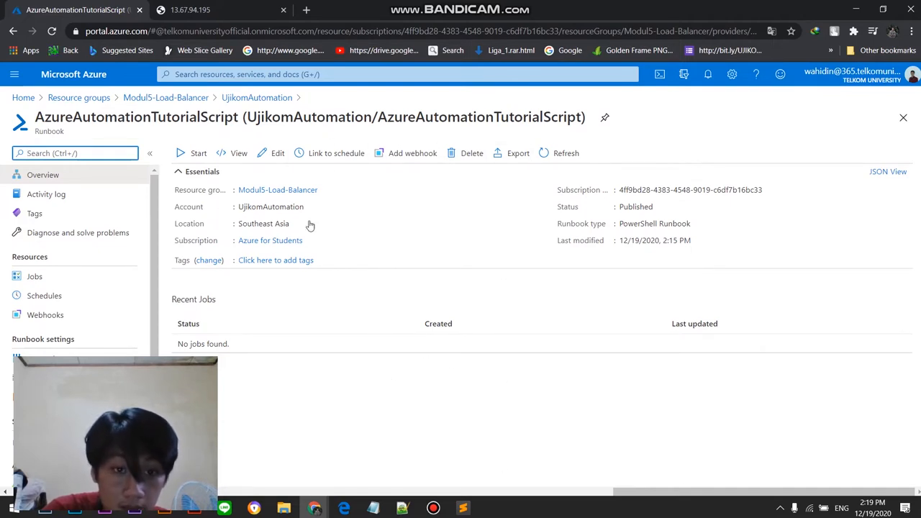
{"action": "left_click", "coordinate": [234, 154]}
{"action": "scroll", "coordinate": [613, 241], "scroll_direction": "down", "scroll_amount": 2}
{"action": "scroll", "coordinate": [613, 241], "scroll_direction": "up", "scroll_amount": 2}
{"action": "scroll", "coordinate": [613, 241], "scroll_direction": "down", "scroll_amount": 3}
{"action": "scroll", "coordinate": [613, 241], "scroll_direction": "up", "scroll_amount": 3}
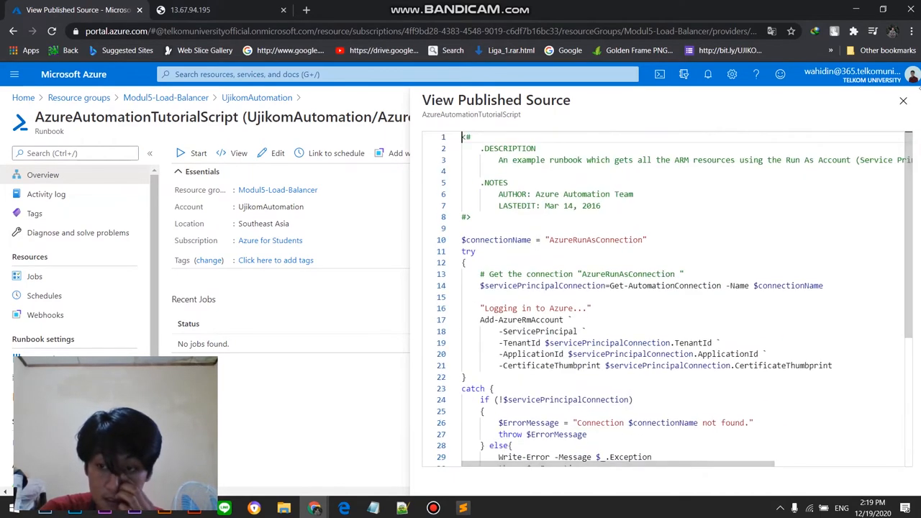
{"action": "left_click", "coordinate": [159, 181]}
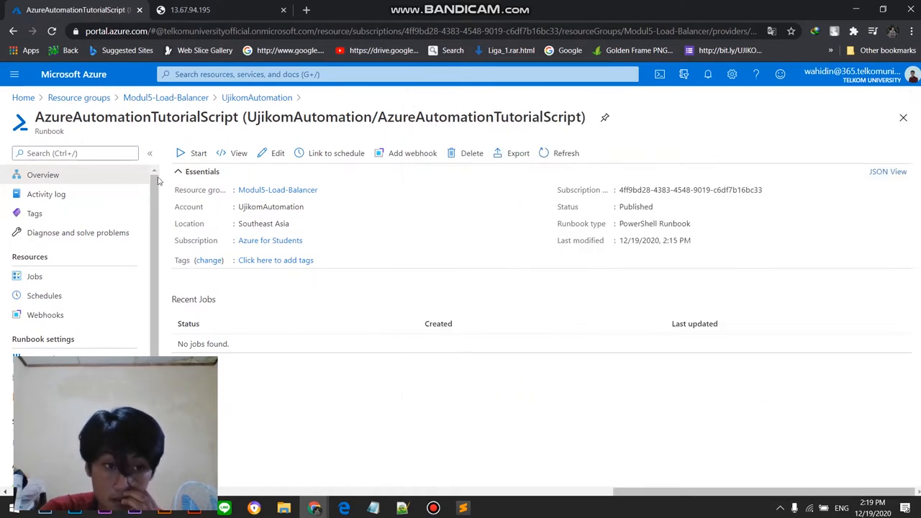
{"action": "left_click", "coordinate": [255, 98]}
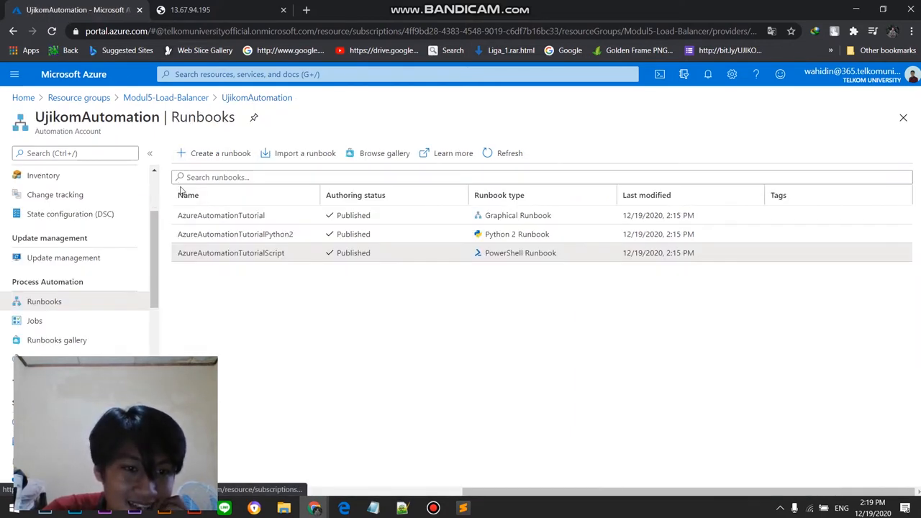
Step: Create a new runbook named Ujikom2-Runbook with the runbook type PowerShell
{"action": "left_click", "coordinate": [205, 153]}
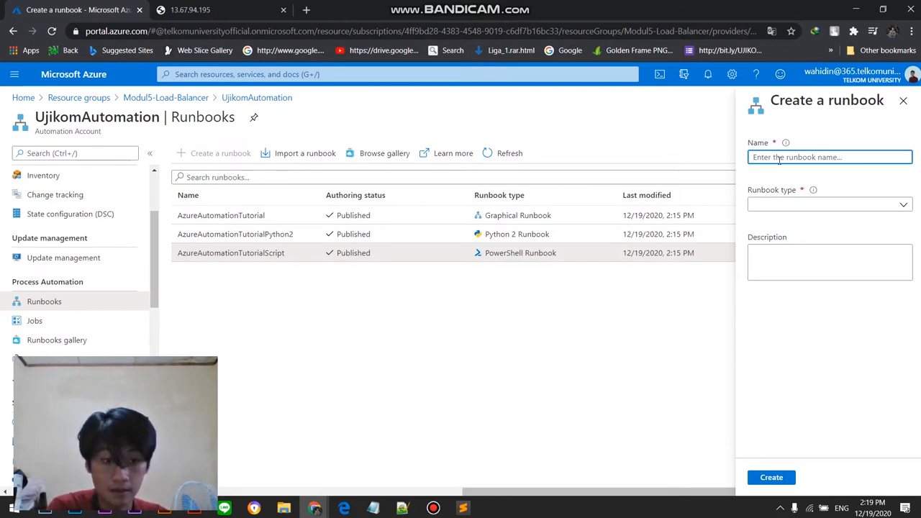
{"action": "type", "text": "Uj"}
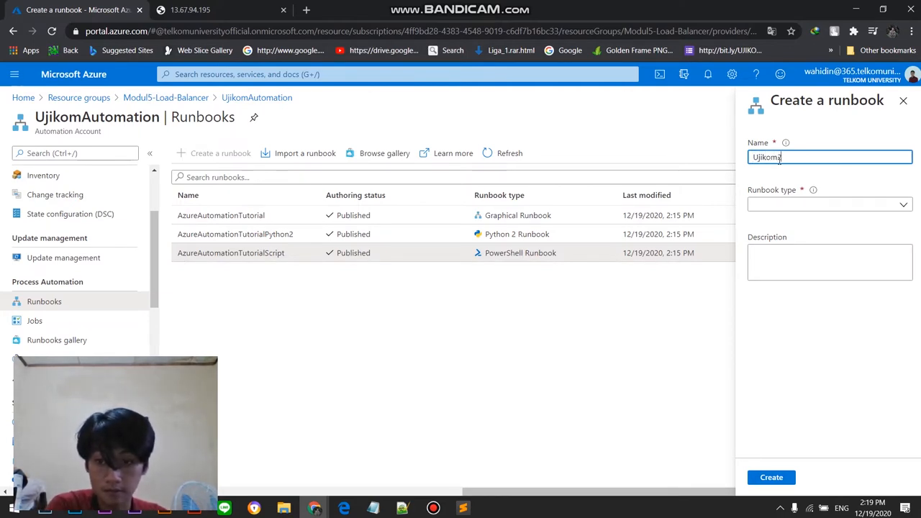
{"action": "type", "text": "ikom3-Run"}
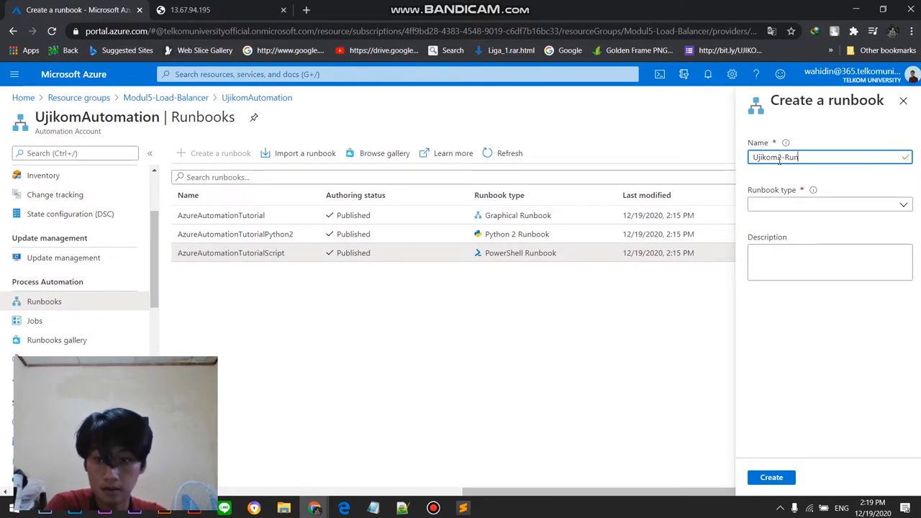
{"action": "type", "text": "book"}
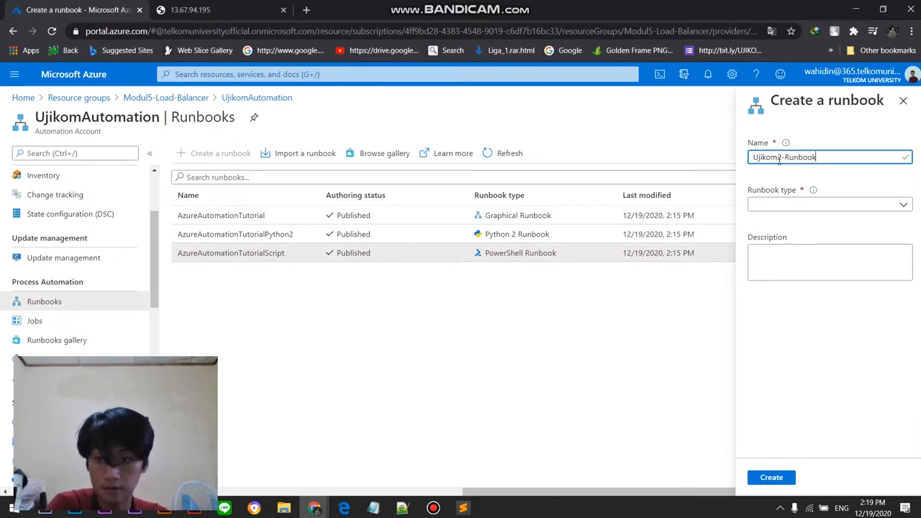
{"action": "left_click", "coordinate": [803, 205]}
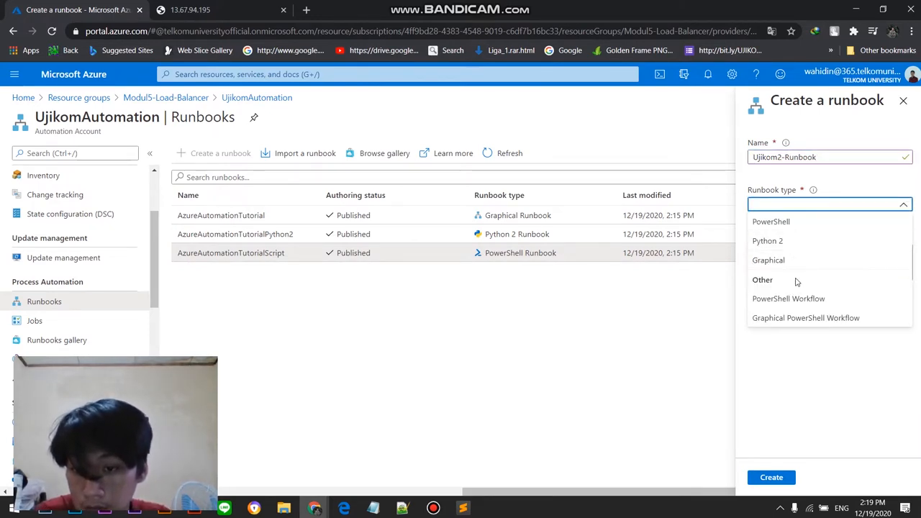
{"action": "left_click", "coordinate": [816, 223]}
{"action": "left_click", "coordinate": [794, 259]}
{"action": "left_click", "coordinate": [641, 309]}
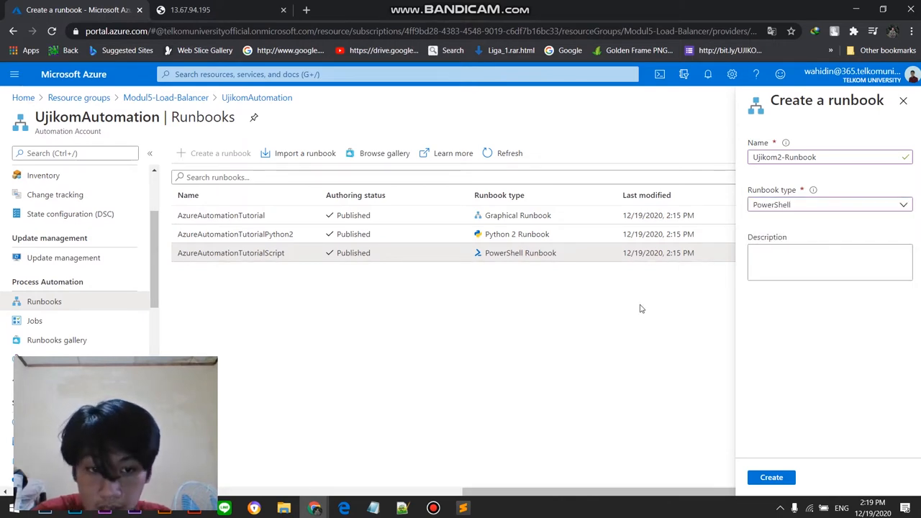
{"action": "left_click", "coordinate": [766, 477]}
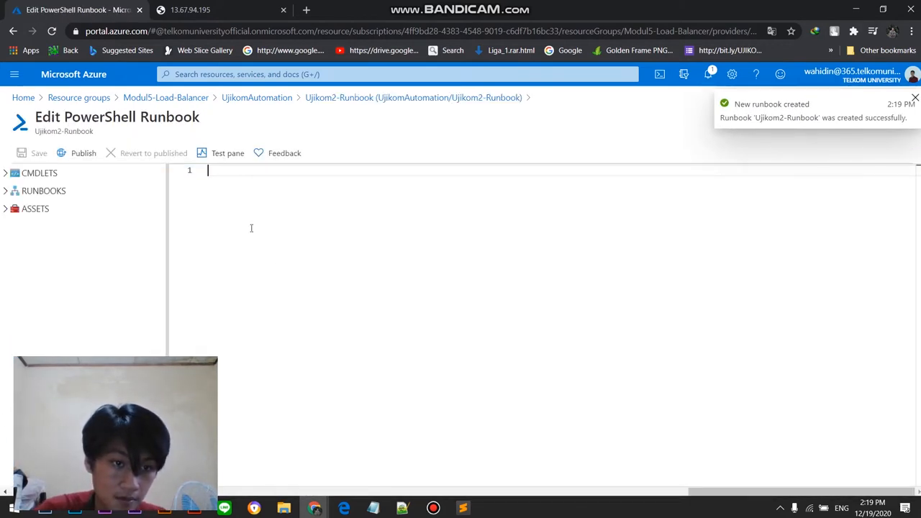
Step: Switch to Sublime Text, look through the "script untuk Set paramater" file and copy its entire contents
{"action": "mouse_move", "coordinate": [463, 507]}
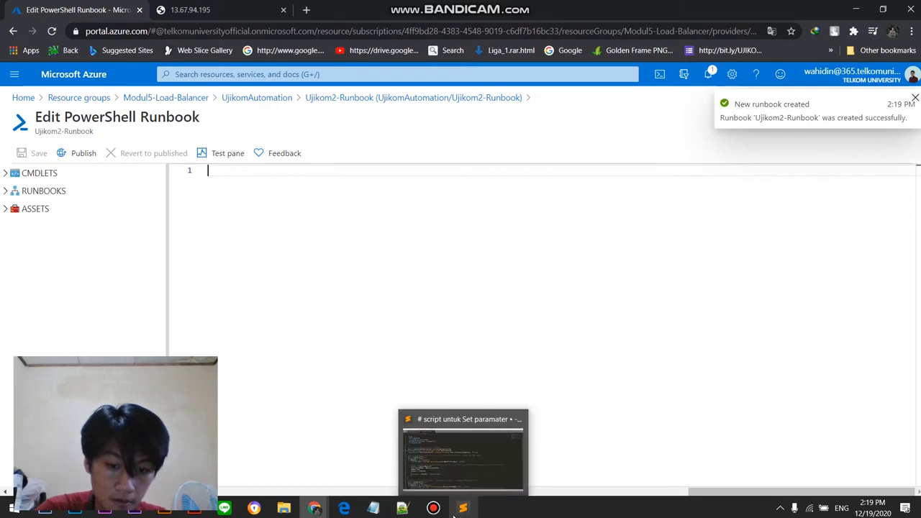
{"action": "left_click", "coordinate": [473, 475]}
{"action": "scroll", "coordinate": [63, 131], "scroll_direction": "down", "scroll_amount": 8}
{"action": "scroll", "coordinate": [63, 131], "scroll_direction": "up", "scroll_amount": 7}
{"action": "scroll", "coordinate": [113, 237], "scroll_direction": "down", "scroll_amount": 9}
{"action": "scroll", "coordinate": [112, 284], "scroll_direction": "up", "scroll_amount": 3}
{"action": "scroll", "coordinate": [111, 285], "scroll_direction": "up", "scroll_amount": 2}
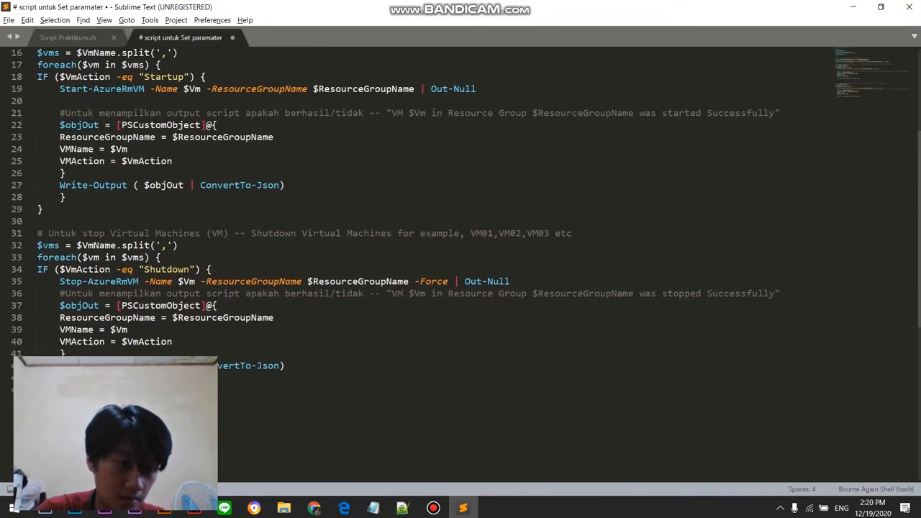
{"action": "triple_click", "coordinate": [78, 365]}
{"action": "left_click", "coordinate": [99, 333]}
{"action": "key", "text": "ctrl+a"}
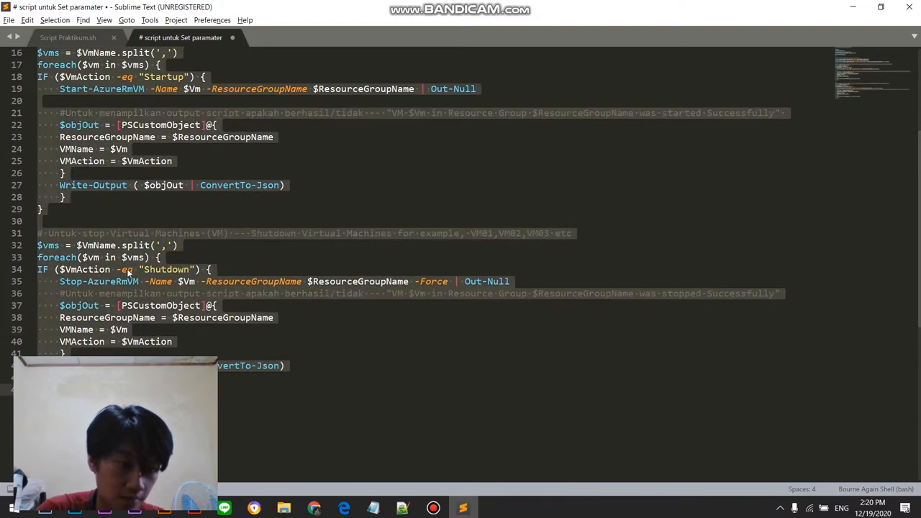
{"action": "right_click", "coordinate": [128, 269]}
{"action": "left_click", "coordinate": [209, 305]}
Step: Switch back to the Azure portal and paste the copied script into the Ujikom2-Runbook editor, reviewing the pasted code
{"action": "key", "text": "alt+Tab"}
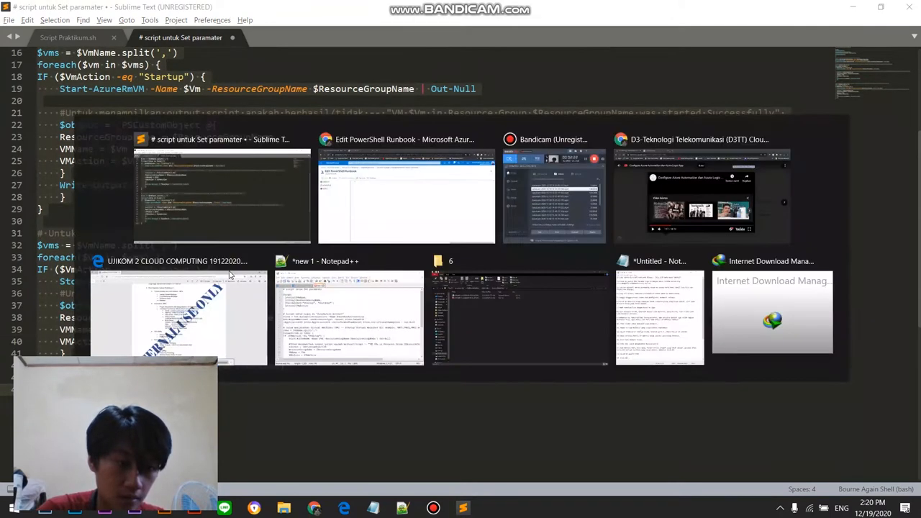
{"action": "key", "text": "ctrl+v"}
{"action": "scroll", "coordinate": [275, 233], "scroll_direction": "up", "scroll_amount": 3}
{"action": "scroll", "coordinate": [274, 233], "scroll_direction": "down", "scroll_amount": 3}
{"action": "scroll", "coordinate": [268, 280], "scroll_direction": "up", "scroll_amount": 3}
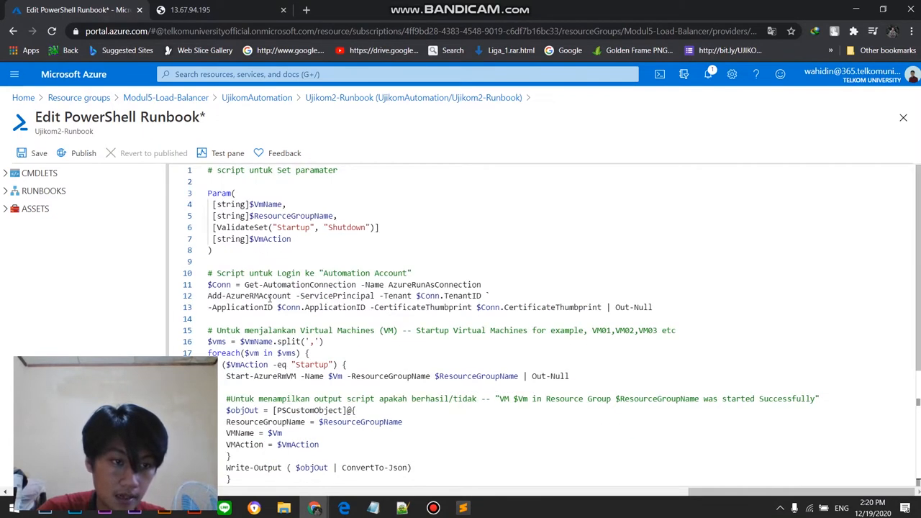
{"action": "left_click", "coordinate": [432, 508]}
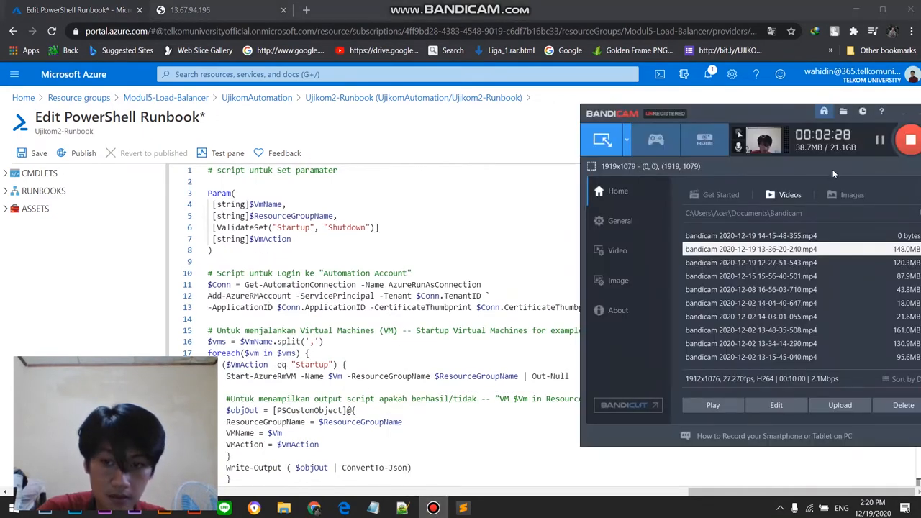
{"action": "left_click", "coordinate": [878, 141]}
{"action": "left_click", "coordinate": [879, 141]}
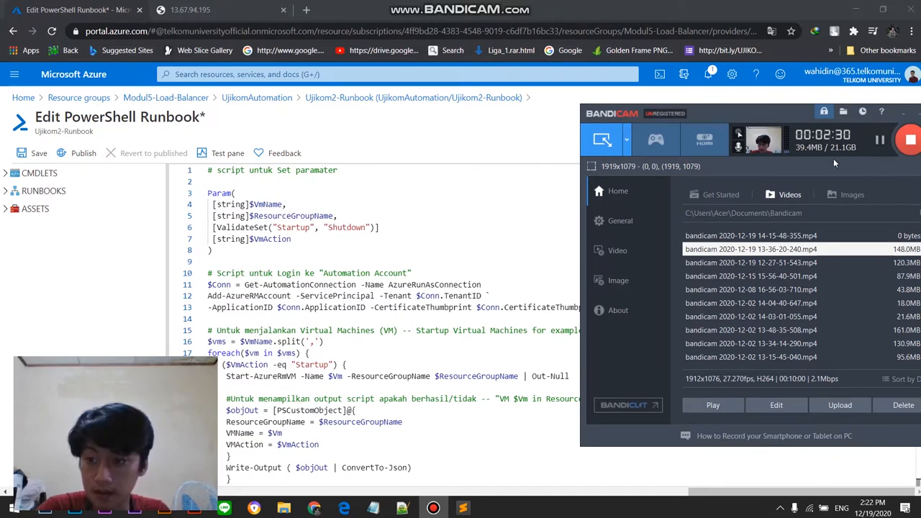
{"action": "left_click", "coordinate": [506, 200]}
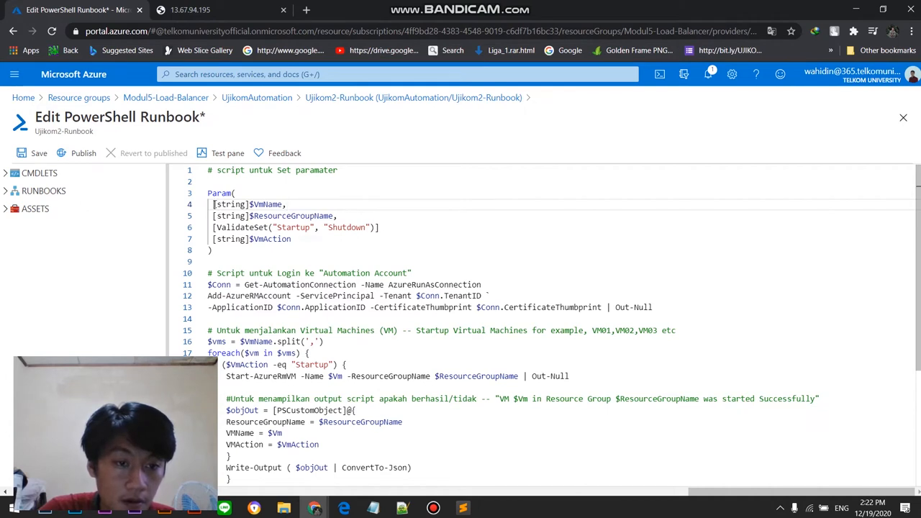
Step: Examine the Param block of the pasted script, covering VmName, ResourceGroupName, the Startup/Shutdown validation set and VmAction
{"action": "left_click_drag", "start_coordinate": [213, 204], "coordinate": [380, 239]}
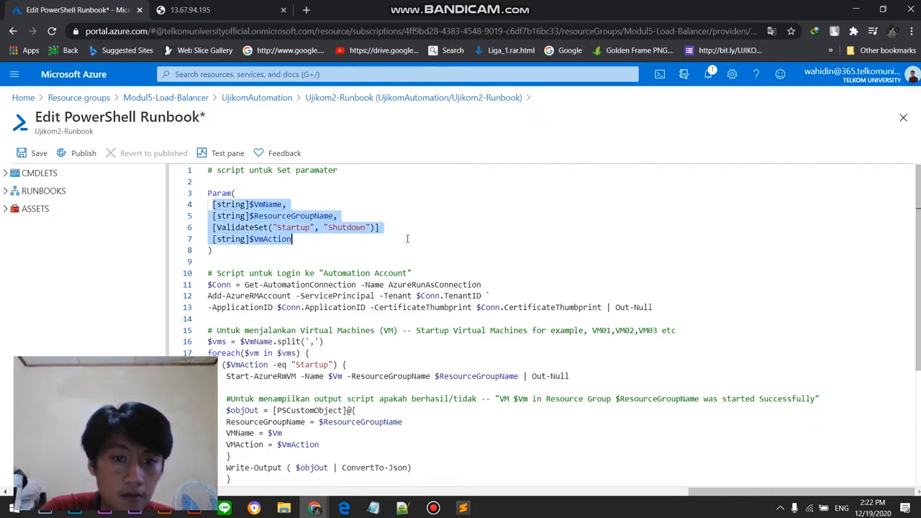
{"action": "left_click_drag", "start_coordinate": [301, 240], "coordinate": [305, 206]}
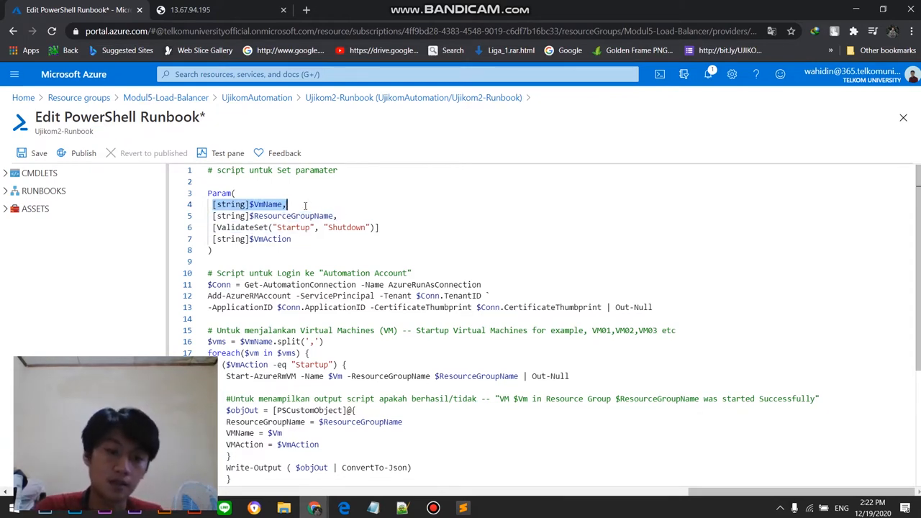
{"action": "left_click_drag", "start_coordinate": [273, 227], "coordinate": [370, 228]}
{"action": "left_click", "coordinate": [395, 190]}
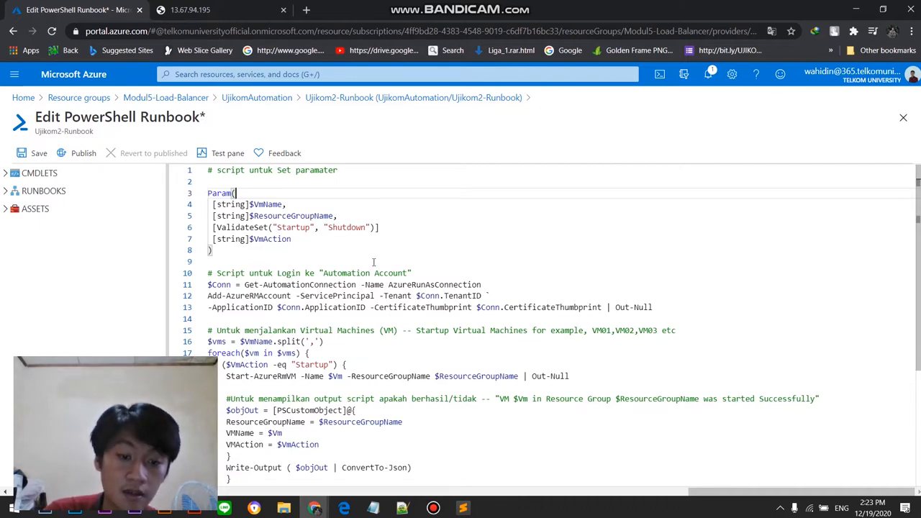
{"action": "scroll", "coordinate": [374, 261], "scroll_direction": "down", "scroll_amount": 3}
{"action": "scroll", "coordinate": [446, 270], "scroll_direction": "up", "scroll_amount": 1}
{"action": "scroll", "coordinate": [530, 277], "scroll_direction": "down", "scroll_amount": 1}
{"action": "scroll", "coordinate": [452, 286], "scroll_direction": "up", "scroll_amount": 3}
{"action": "scroll", "coordinate": [300, 247], "scroll_direction": "down", "scroll_amount": 2}
{"action": "scroll", "coordinate": [246, 226], "scroll_direction": "up", "scroll_amount": 2}
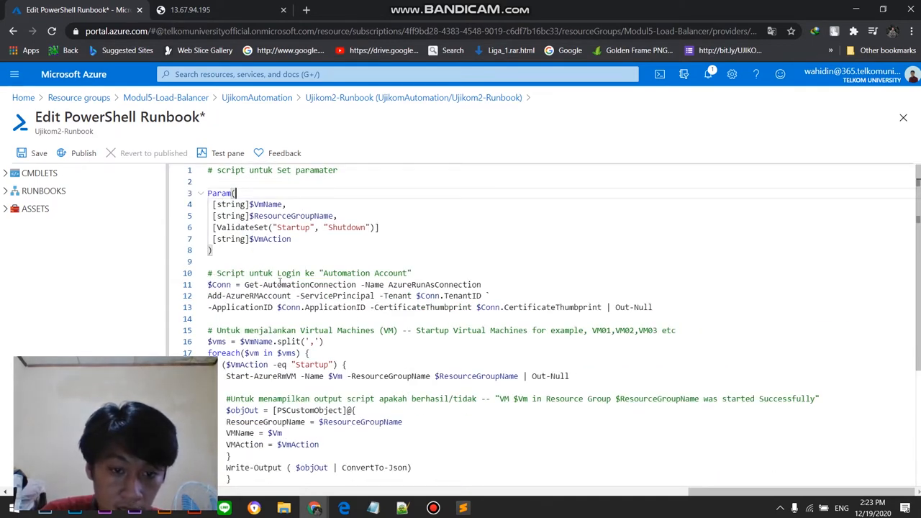
Step: Review the script's Automation Account login section and its code blocks for starting and stopping the virtual machines
{"action": "left_click_drag", "start_coordinate": [304, 273], "coordinate": [571, 318]}
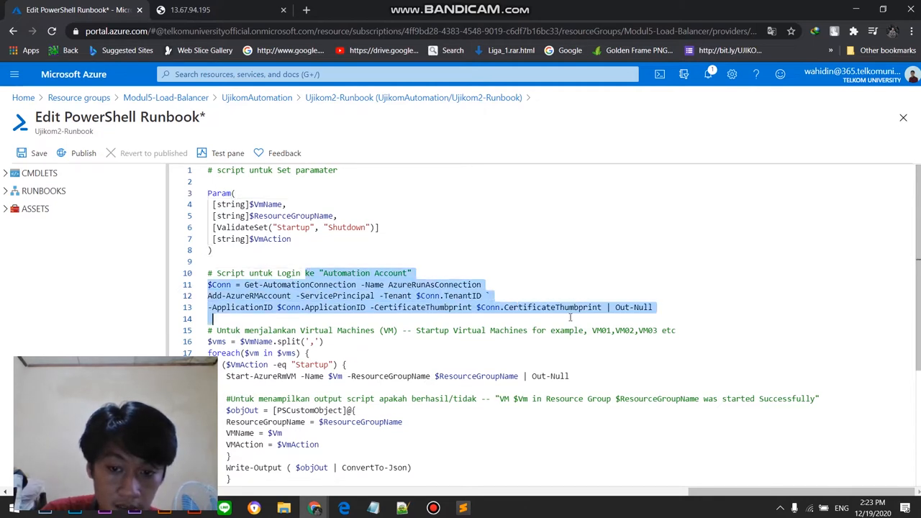
{"action": "left_click_drag", "start_coordinate": [259, 330], "coordinate": [564, 387]}
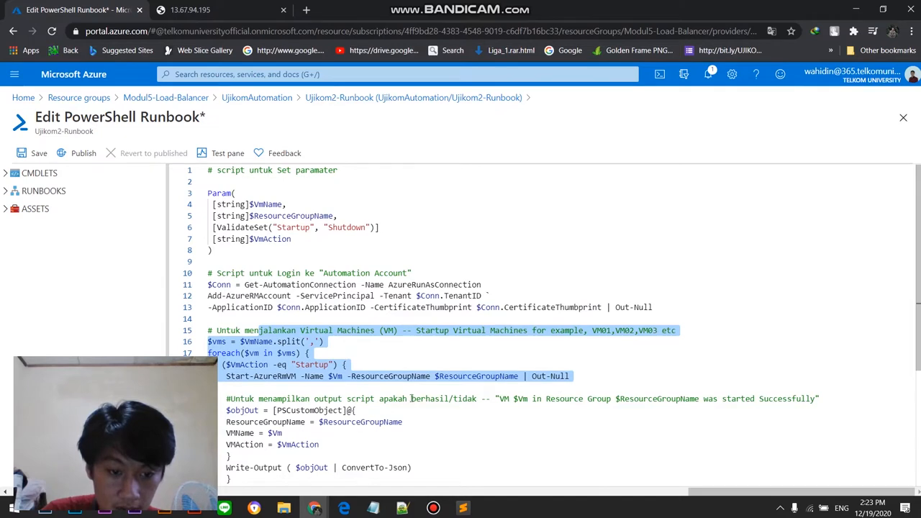
{"action": "left_click_drag", "start_coordinate": [260, 397], "coordinate": [395, 400]}
{"action": "scroll", "coordinate": [458, 410], "scroll_direction": "down", "scroll_amount": 5}
{"action": "left_click_drag", "start_coordinate": [430, 216], "coordinate": [623, 426]}
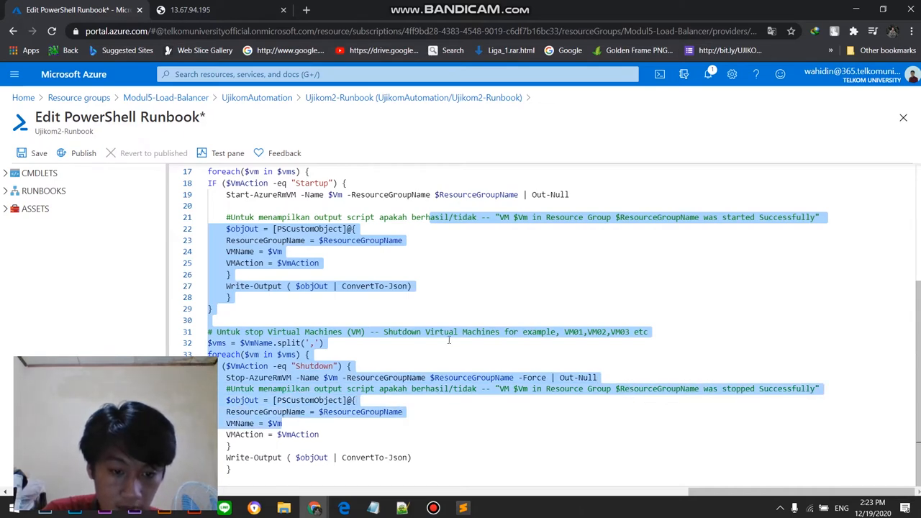
{"action": "left_click_drag", "start_coordinate": [667, 333], "coordinate": [499, 338]}
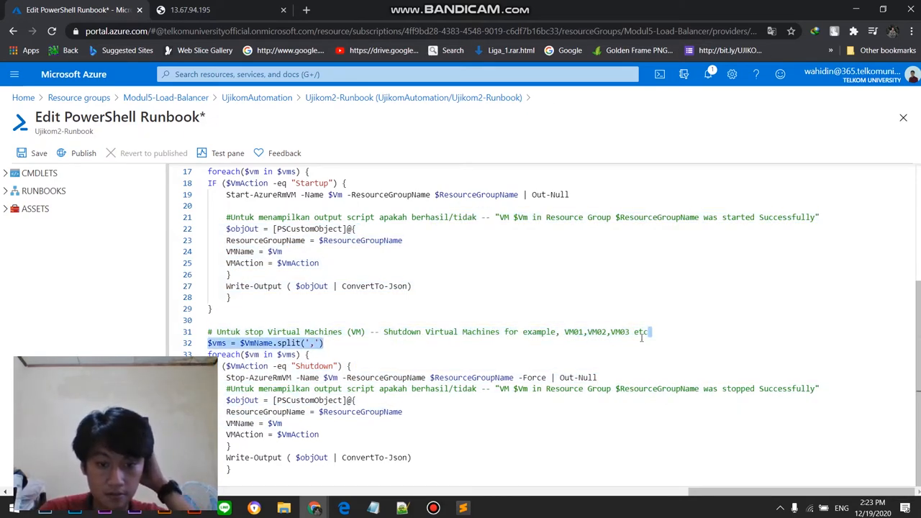
{"action": "left_click_drag", "start_coordinate": [642, 338], "coordinate": [673, 334]}
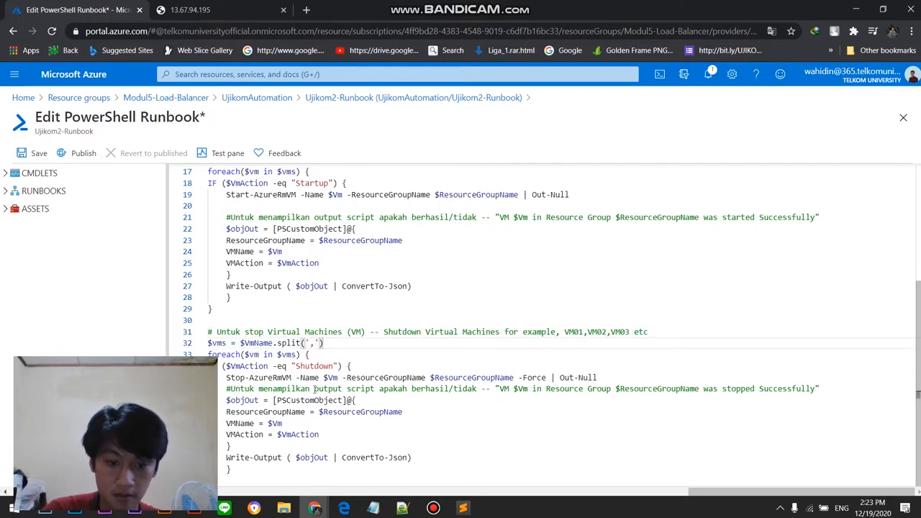
{"action": "scroll", "coordinate": [314, 389], "scroll_direction": "up", "scroll_amount": 3}
{"action": "scroll", "coordinate": [339, 324], "scroll_direction": "down", "scroll_amount": 3}
{"action": "scroll", "coordinate": [367, 263], "scroll_direction": "up", "scroll_amount": 3}
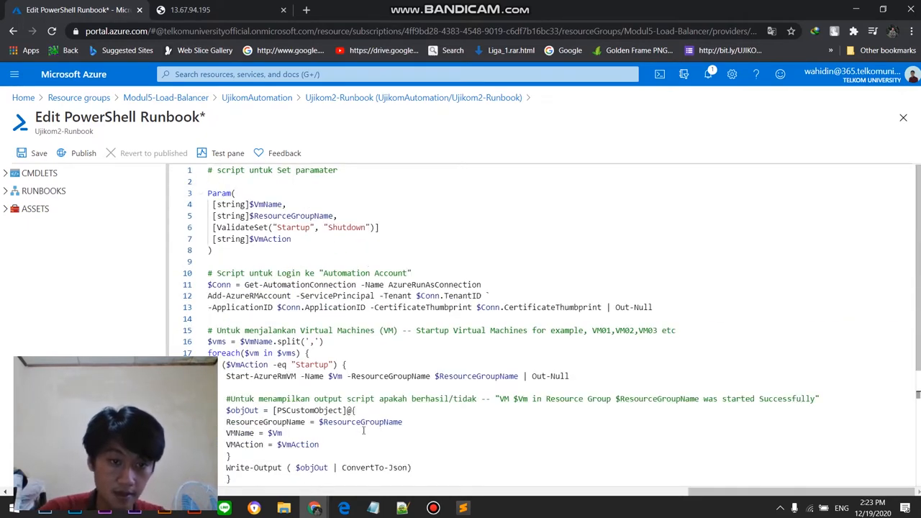
{"action": "left_click", "coordinate": [432, 508]}
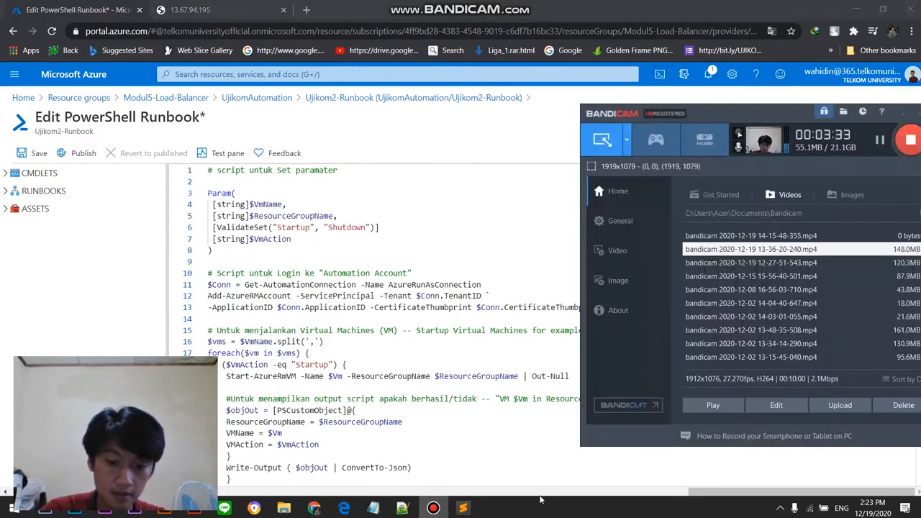
{"action": "left_click", "coordinate": [879, 141]}
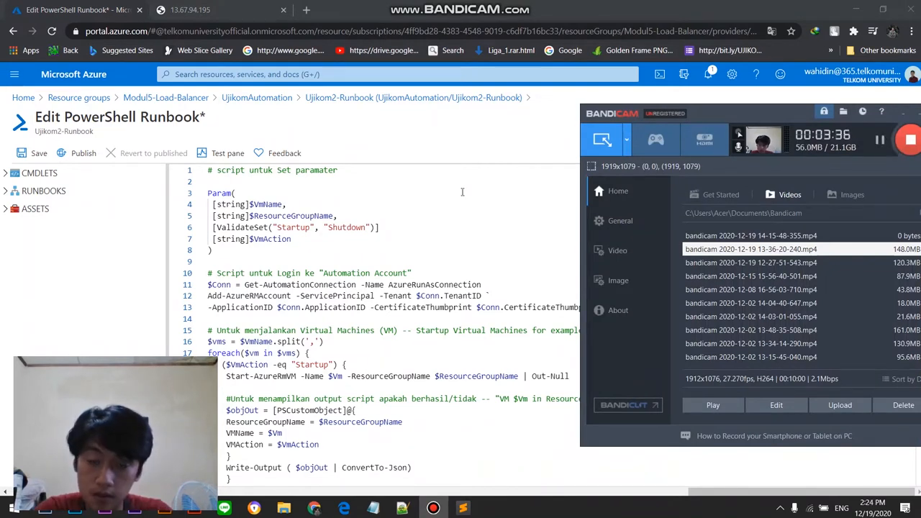
Step: Open the test pane for Ujikom2-Runbook and start a test run of the script
{"action": "left_click", "coordinate": [432, 195]}
{"action": "left_click", "coordinate": [216, 156]}
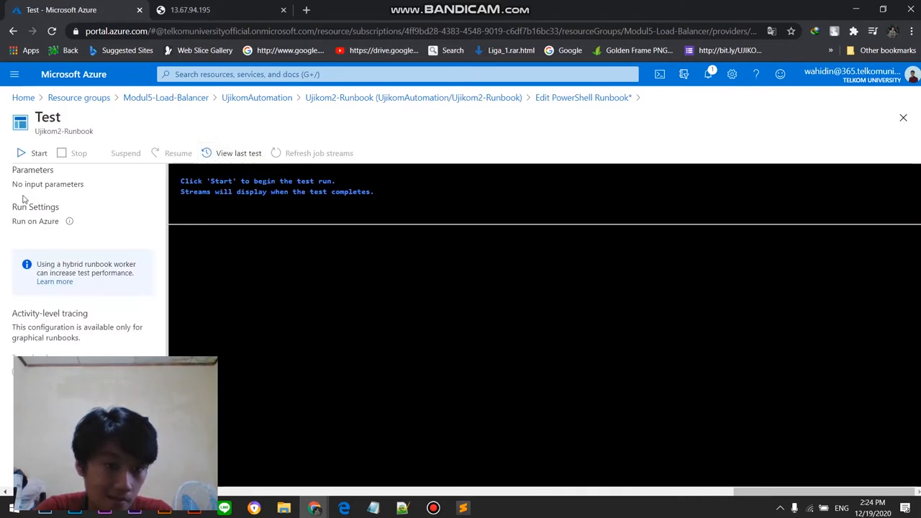
{"action": "left_click", "coordinate": [36, 155]}
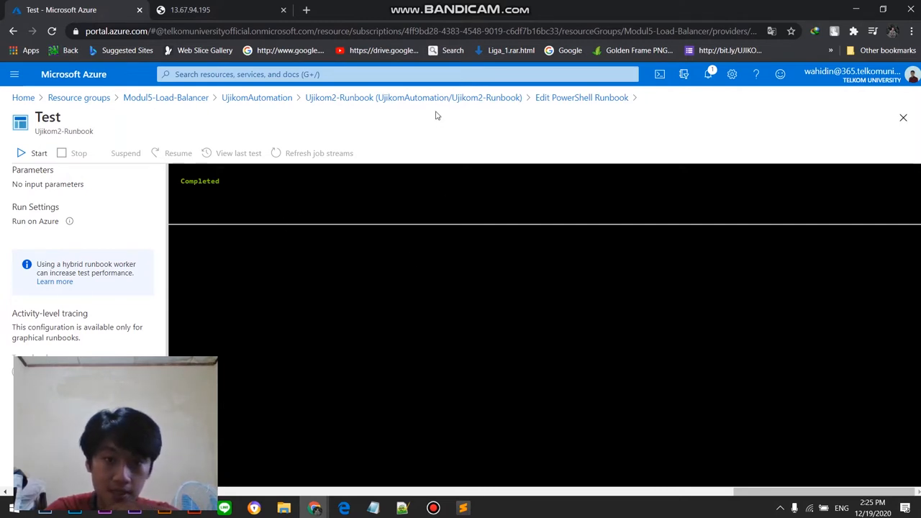
{"action": "mouse_move", "coordinate": [766, 493]}
{"action": "left_mouse_down"}
{"action": "mouse_move", "coordinate": [521, 496]}
{"action": "mouse_move", "coordinate": [752, 492]}
{"action": "left_mouse_up"}
{"action": "left_click", "coordinate": [436, 508]}
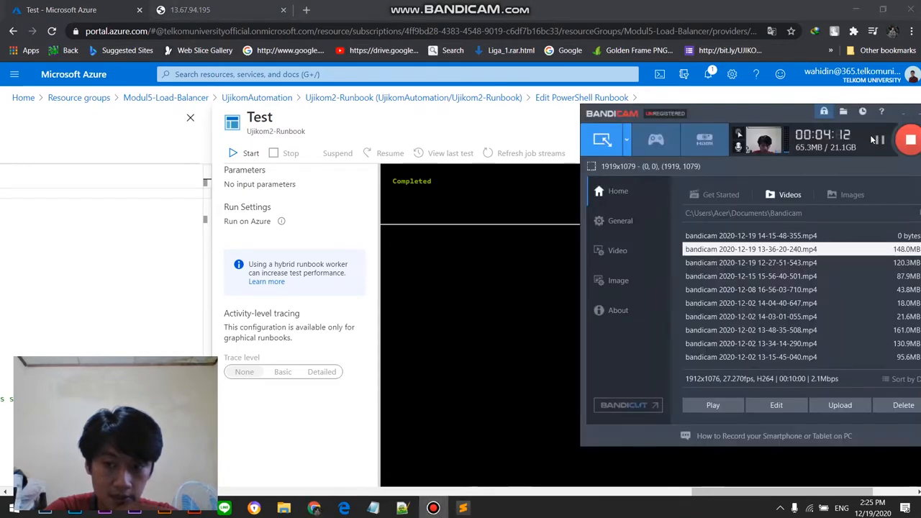
Step: Go back to the runbook code, reopen its test pane and start the test run again
{"action": "left_click_drag", "start_coordinate": [709, 494], "coordinate": [567, 479]}
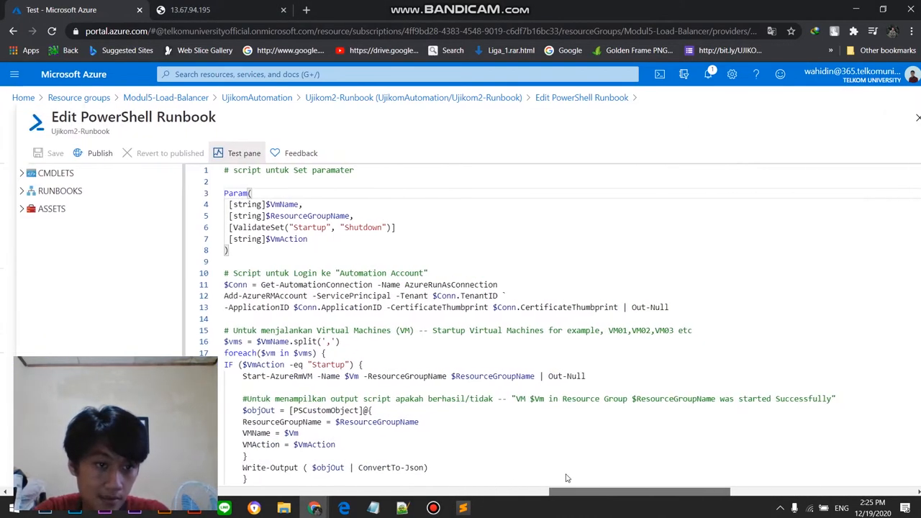
{"action": "left_click", "coordinate": [241, 152]}
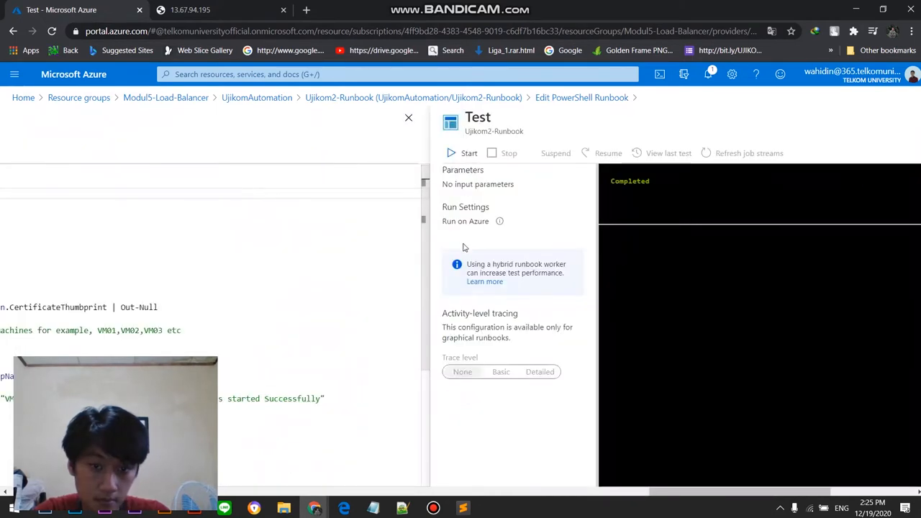
{"action": "left_click", "coordinate": [450, 153]}
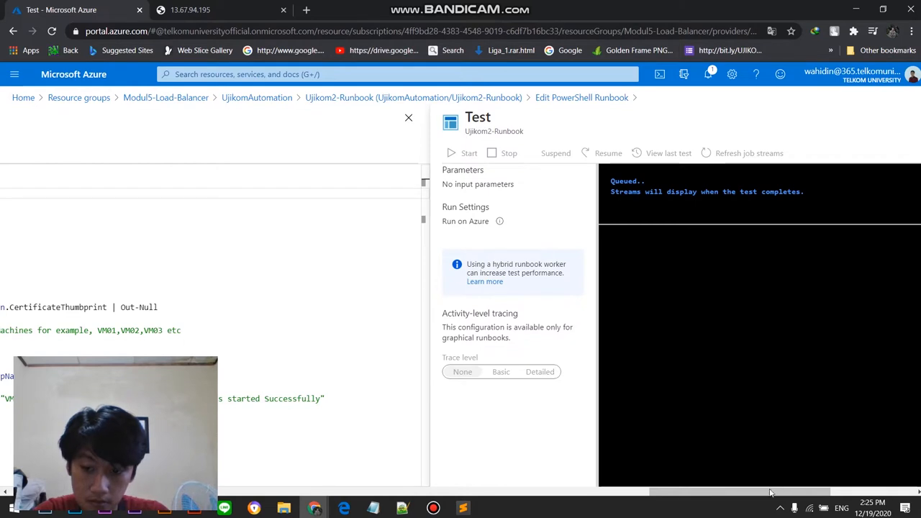
{"action": "left_click_drag", "start_coordinate": [768, 494], "coordinate": [785, 495]}
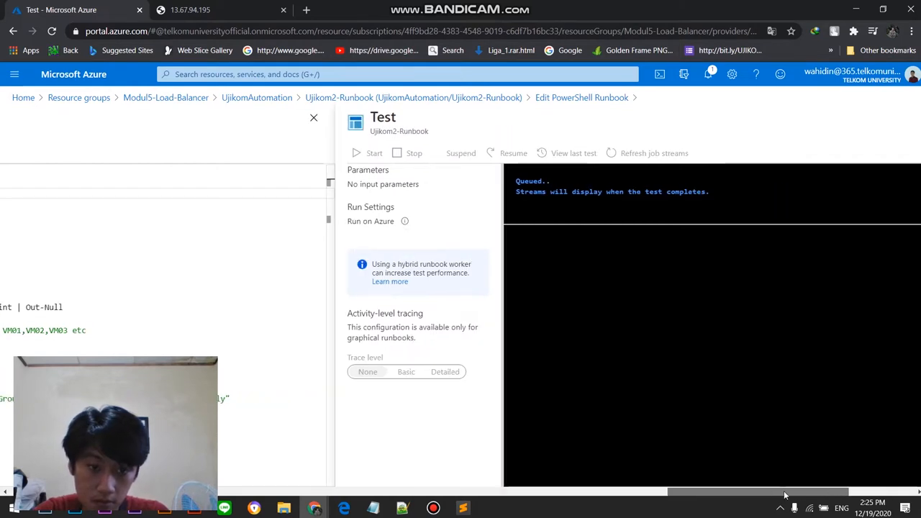
{"action": "mouse_move", "coordinate": [785, 495]}
{"action": "left_mouse_down"}
{"action": "mouse_move", "coordinate": [775, 495]}
{"action": "mouse_move", "coordinate": [789, 495]}
{"action": "left_mouse_up"}
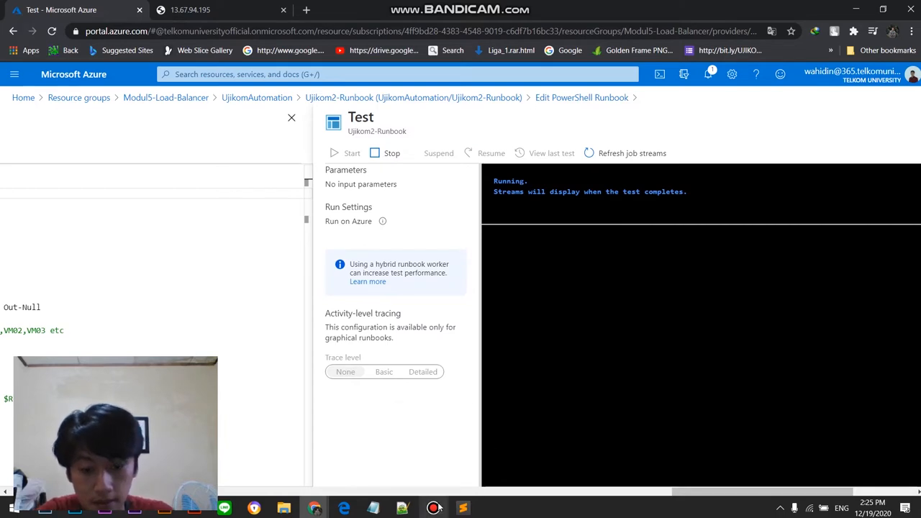
{"action": "mouse_move", "coordinate": [439, 507]}
{"action": "left_click", "coordinate": [436, 466]}
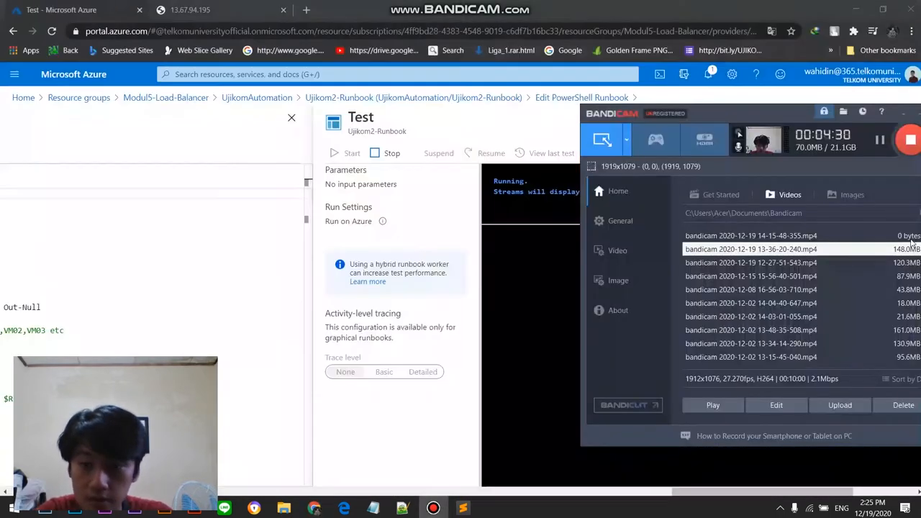
{"action": "left_click", "coordinate": [882, 140]}
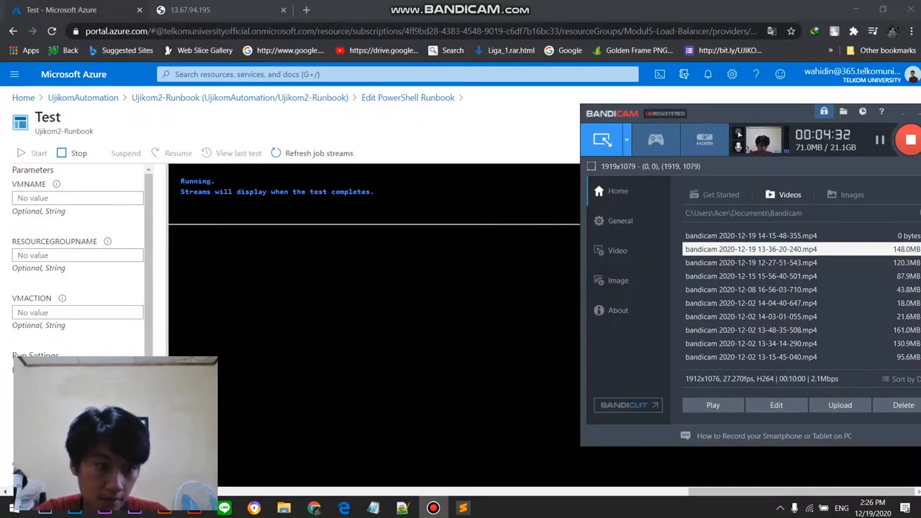
Step: Compare the script's VmName, ResourceGroupName and VmAction parameters with the matching input fields in the runbook test
{"action": "left_click_drag", "start_coordinate": [724, 493], "coordinate": [554, 495]}
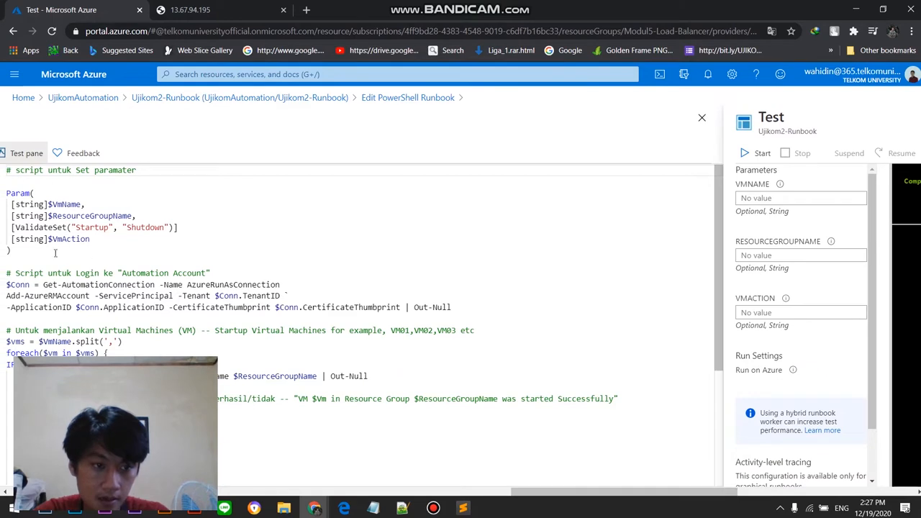
{"action": "left_click_drag", "start_coordinate": [54, 206], "coordinate": [78, 206]}
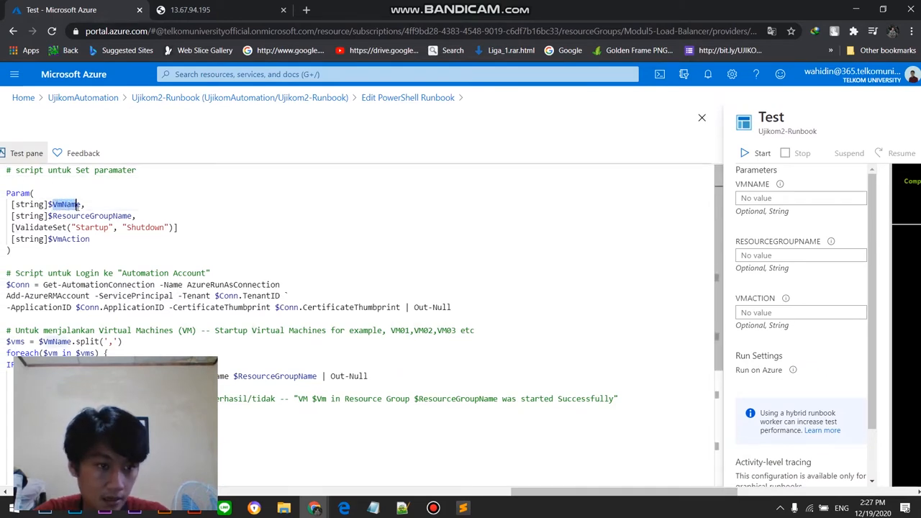
{"action": "left_click", "coordinate": [754, 198]}
{"action": "left_click", "coordinate": [416, 216]}
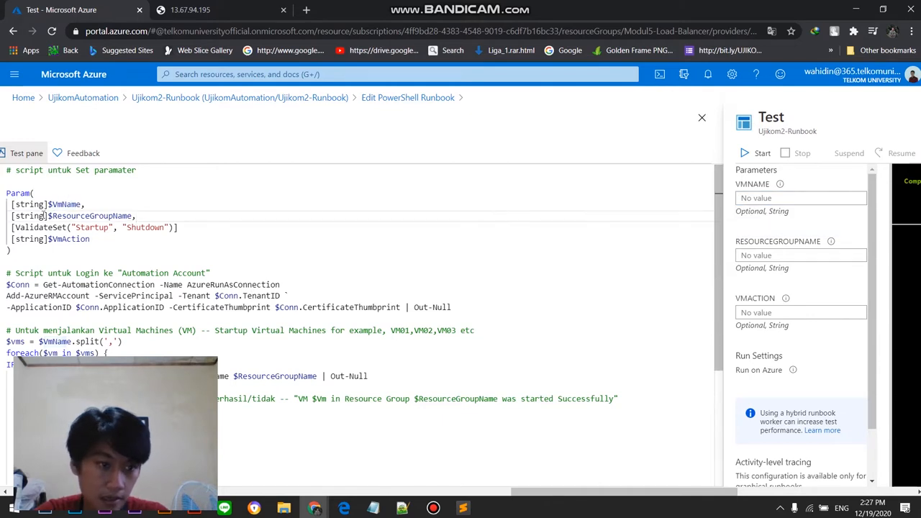
{"action": "left_click_drag", "start_coordinate": [52, 216], "coordinate": [129, 216]}
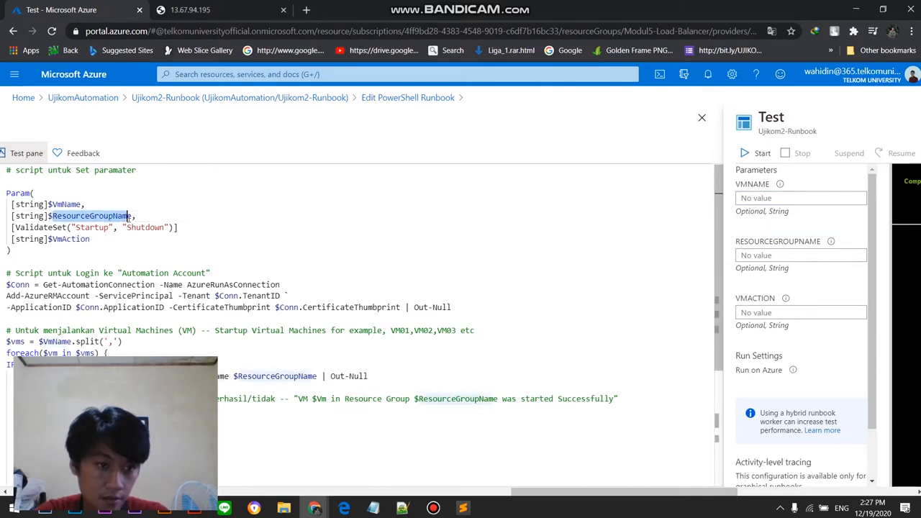
{"action": "left_click", "coordinate": [385, 212]}
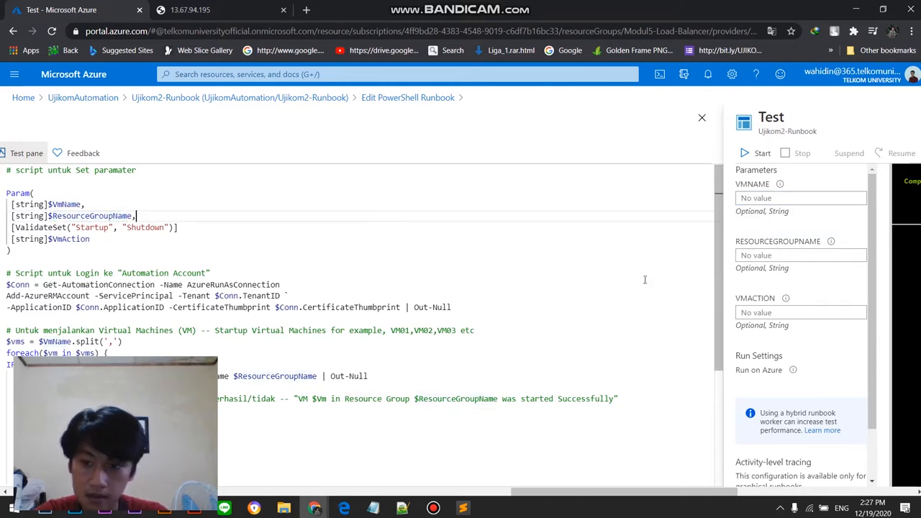
{"action": "left_click_drag", "start_coordinate": [51, 239], "coordinate": [88, 239]}
{"action": "left_click", "coordinate": [804, 199]}
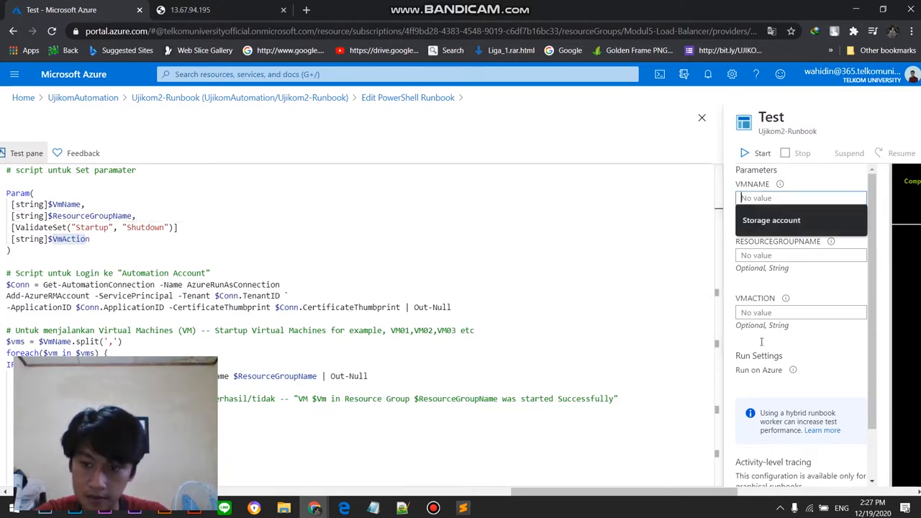
{"action": "left_click_drag", "start_coordinate": [644, 494], "coordinate": [730, 499]}
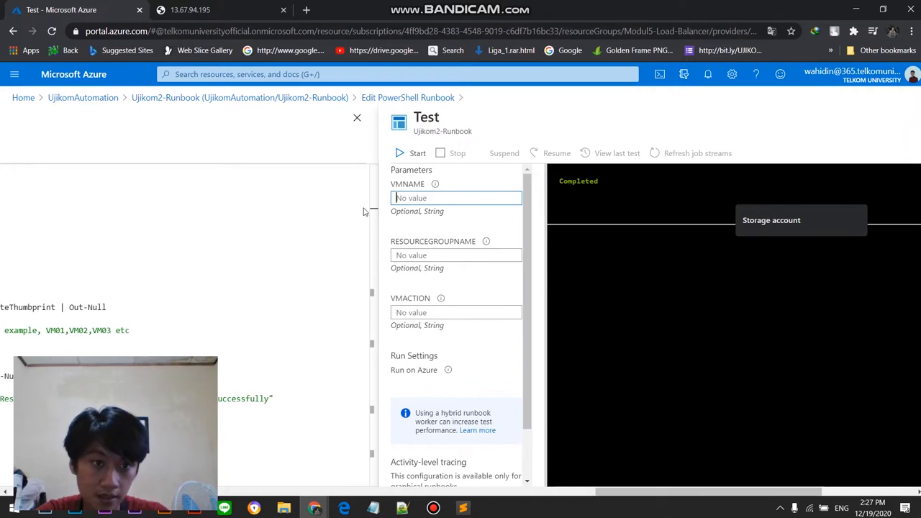
Step: Open the resource groups list in a new browser tab, choosing the university account for sign-in, and open the Modul5-Load-Balancer group
{"action": "left_click", "coordinate": [13, 82]}
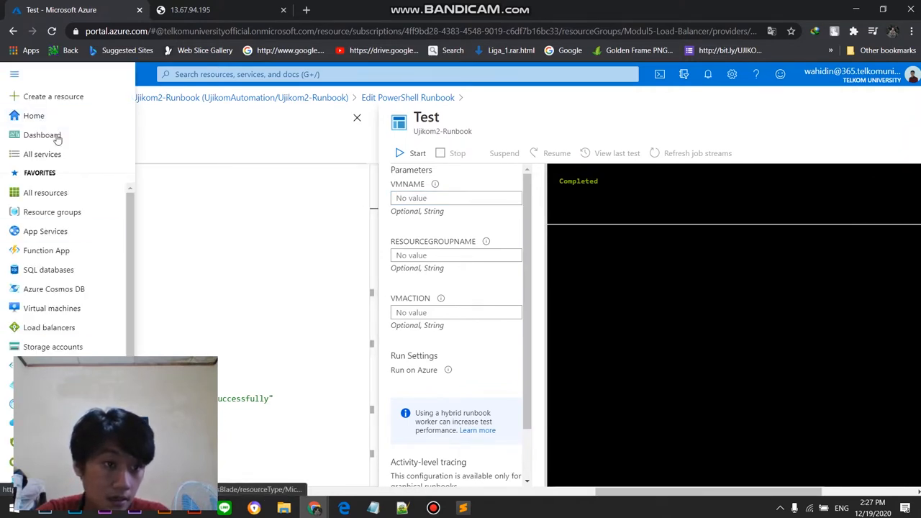
{"action": "right_click", "coordinate": [56, 214]}
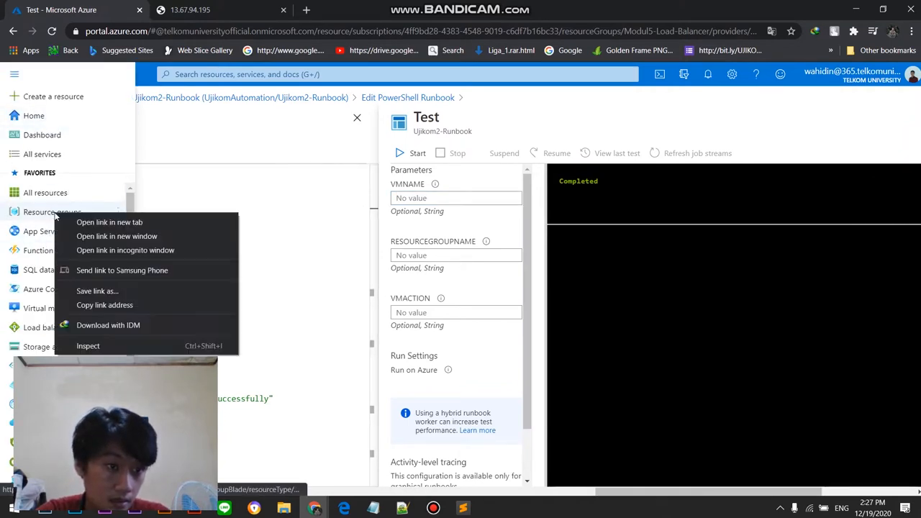
{"action": "left_click", "coordinate": [125, 223]}
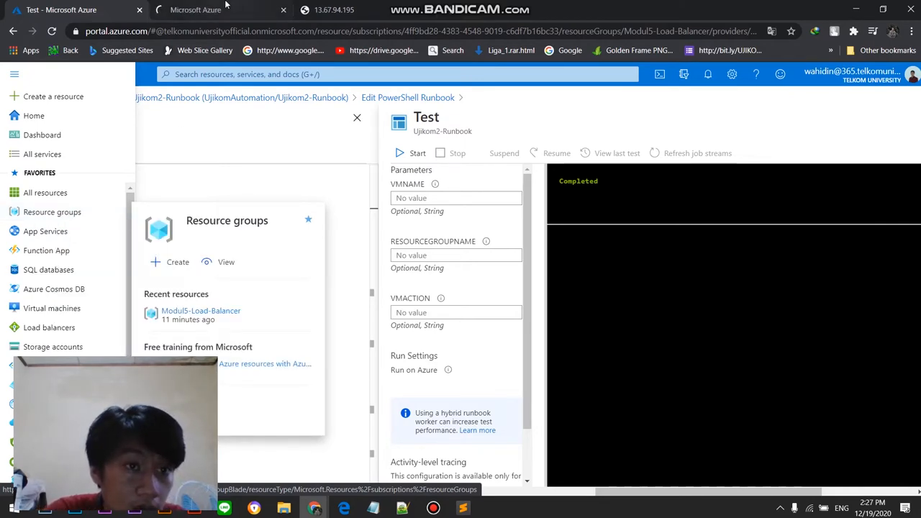
{"action": "left_click", "coordinate": [223, 6]}
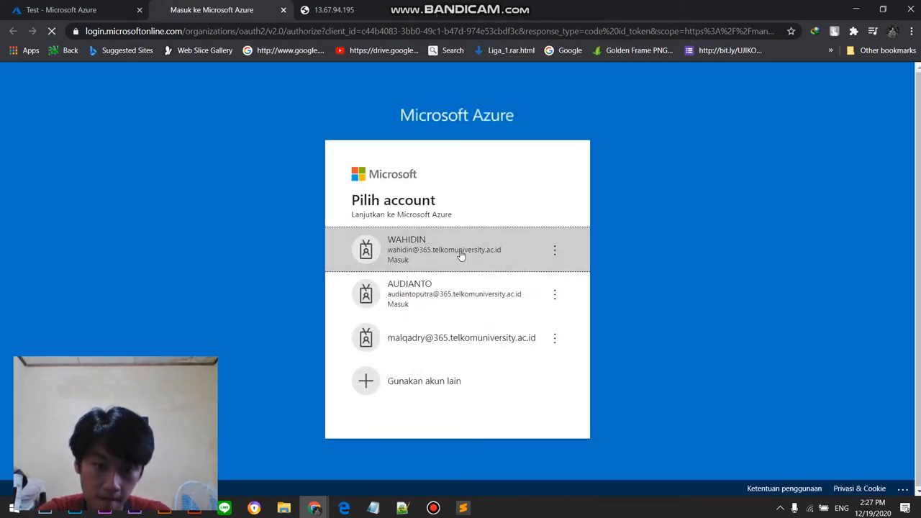
{"action": "left_click", "coordinate": [460, 256]}
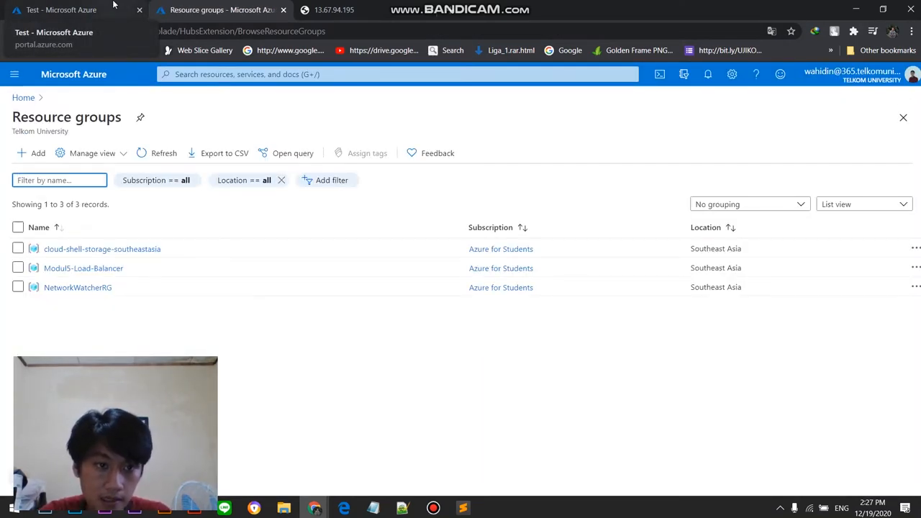
{"action": "left_click", "coordinate": [87, 268]}
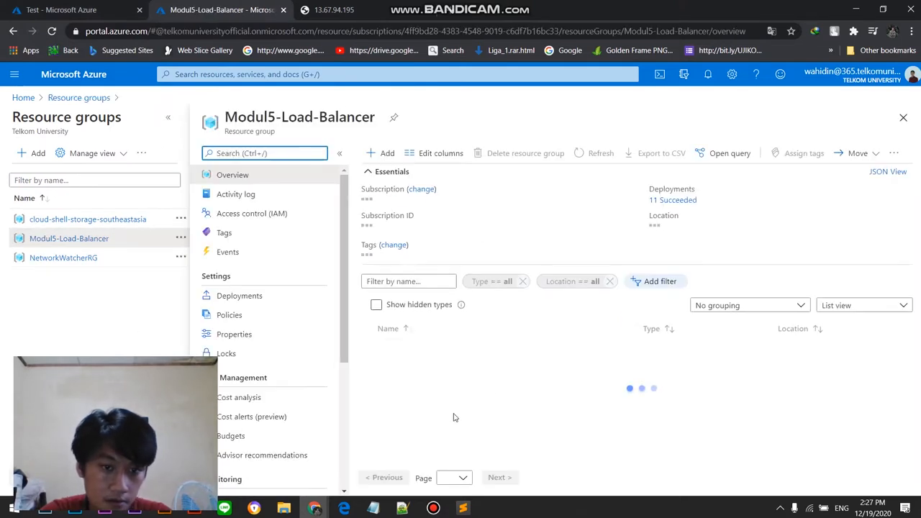
Step: Group the Modul5-Load-Balancer resources by type and start the vm-sea-03 virtual machine
{"action": "scroll", "coordinate": [744, 347], "scroll_direction": "down", "scroll_amount": 5}
{"action": "left_click", "coordinate": [749, 303]}
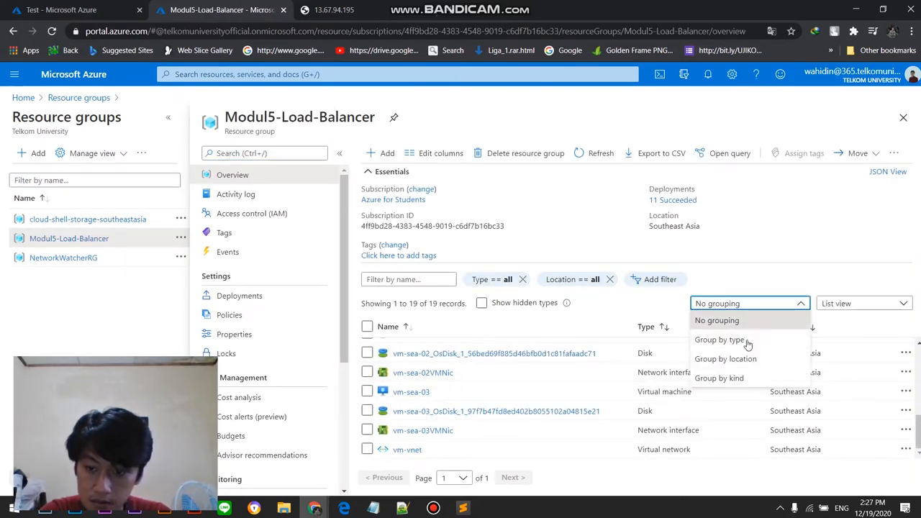
{"action": "left_click", "coordinate": [727, 339]}
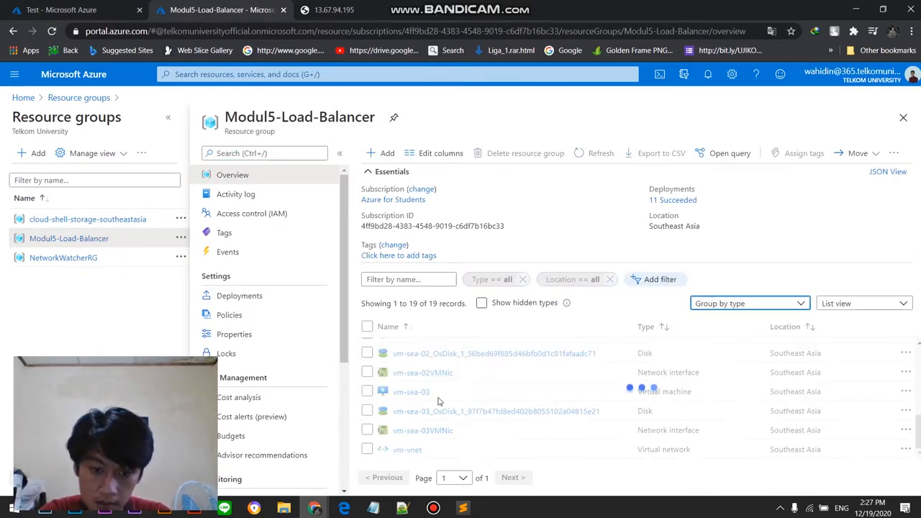
{"action": "scroll", "coordinate": [448, 386], "scroll_direction": "down", "scroll_amount": 2}
{"action": "scroll", "coordinate": [448, 387], "scroll_direction": "down", "scroll_amount": 1}
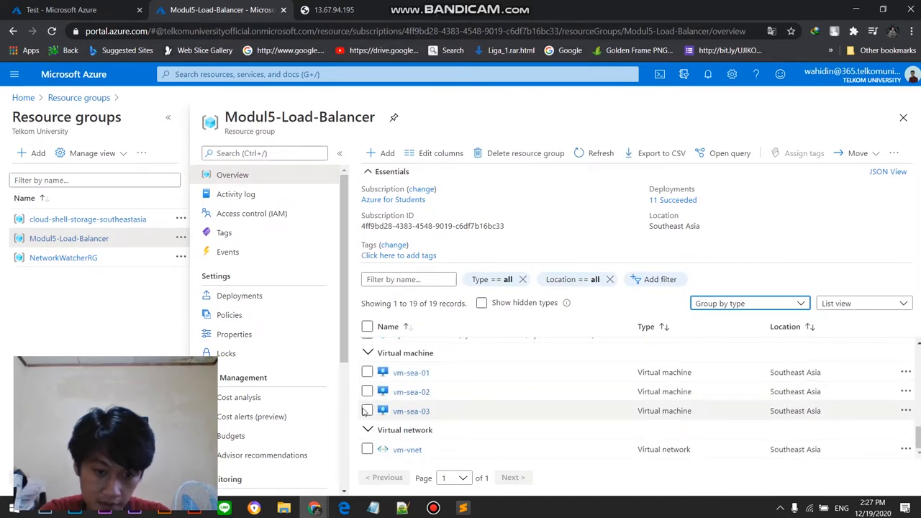
{"action": "left_click", "coordinate": [406, 414]}
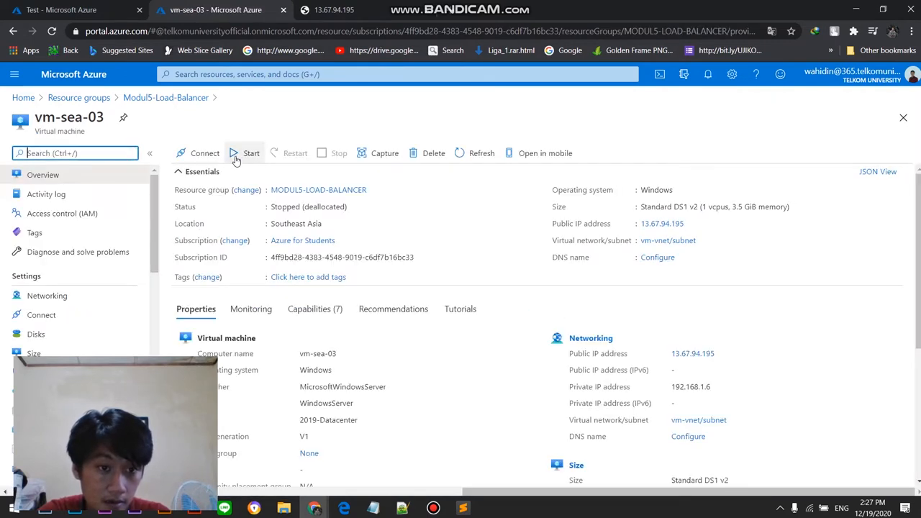
{"action": "left_click", "coordinate": [240, 154]}
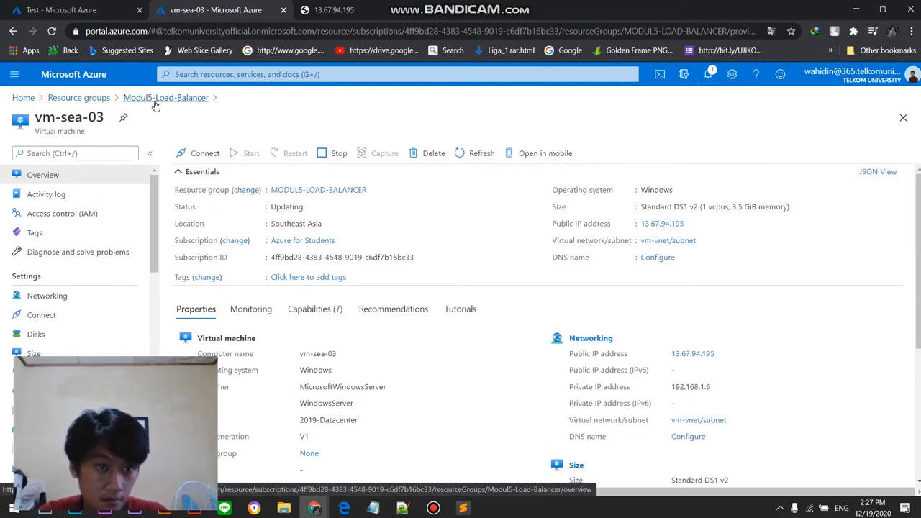
Step: Return to the Modul5-Load-Balancer resource group and open the vm-sea-02 overview to check its status
{"action": "left_click", "coordinate": [388, 5]}
{"action": "left_click", "coordinate": [181, 5]}
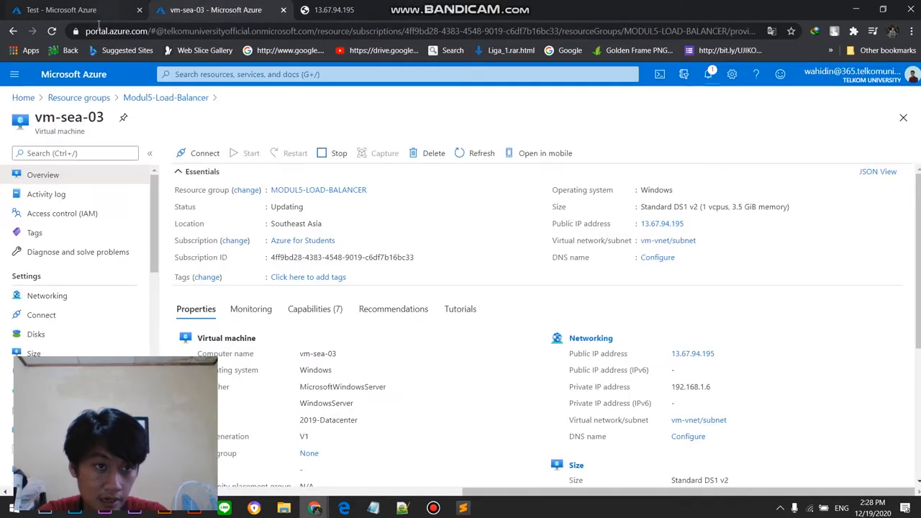
{"action": "scroll", "coordinate": [416, 403], "scroll_direction": "down", "scroll_amount": 5}
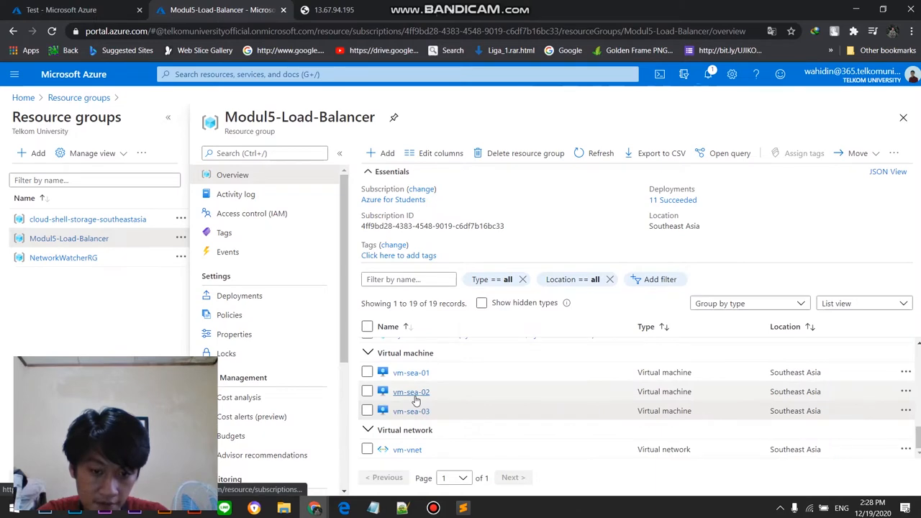
{"action": "left_click", "coordinate": [411, 392]}
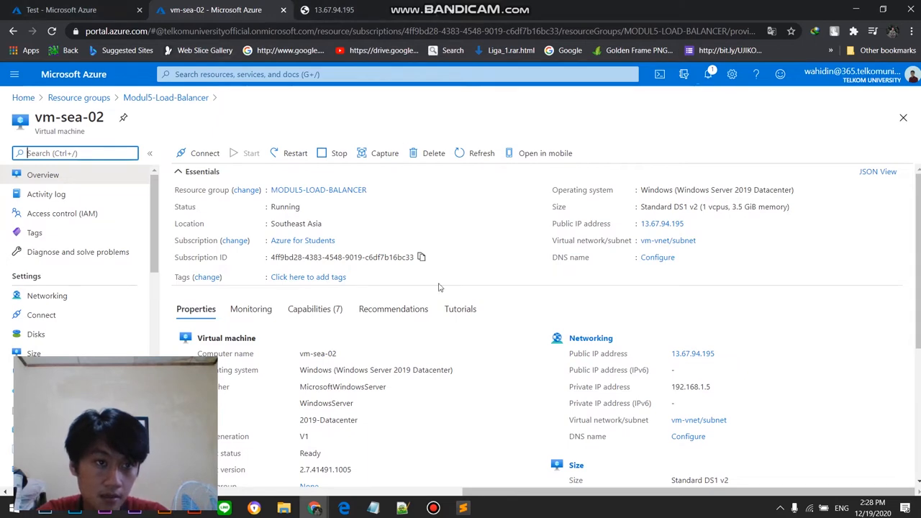
Step: Go back to the Ujikom2-Runbook test and set the VMNAME parameter to vm-sea-02
{"action": "left_click", "coordinate": [58, 9]}
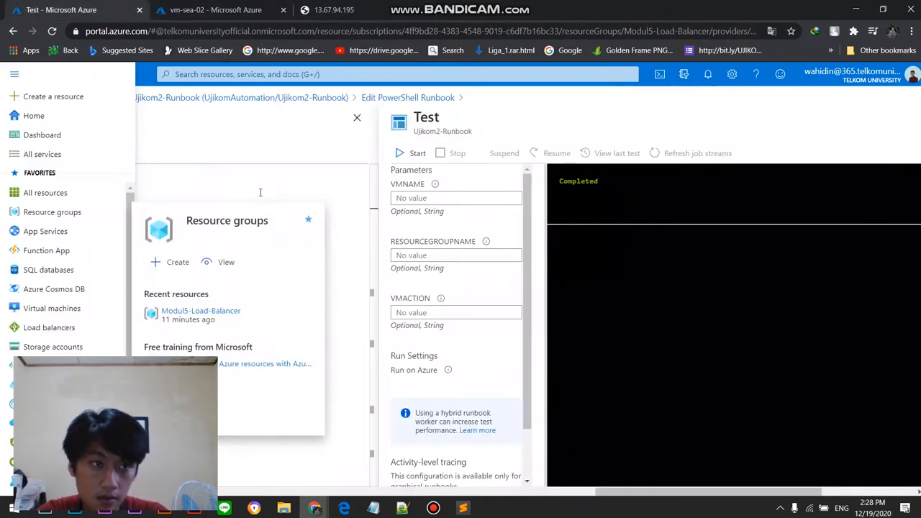
{"action": "left_click", "coordinate": [440, 201]}
{"action": "left_click", "coordinate": [441, 202]}
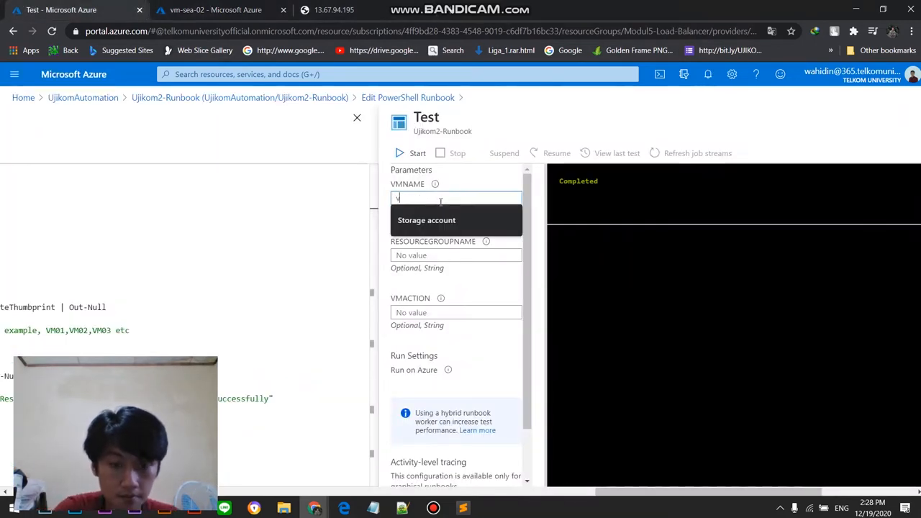
{"action": "type", "text": "vm-sea-02"}
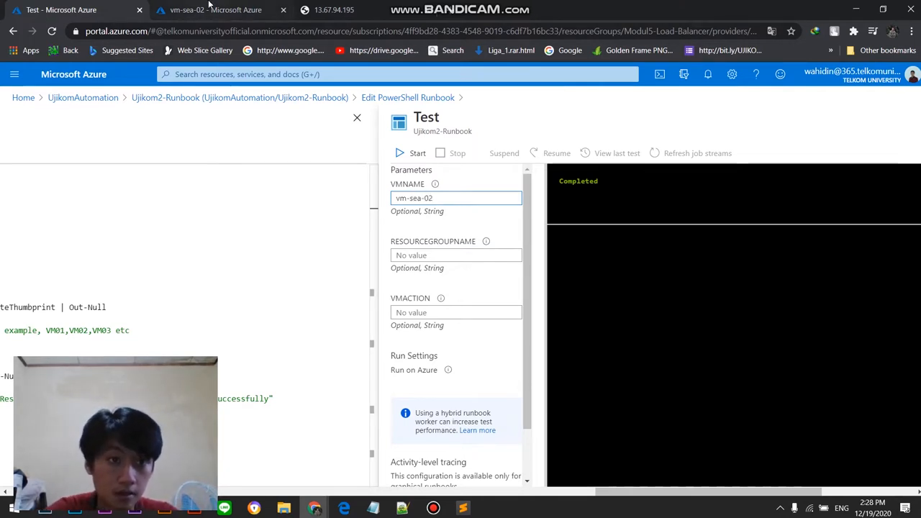
{"action": "left_click", "coordinate": [433, 508]}
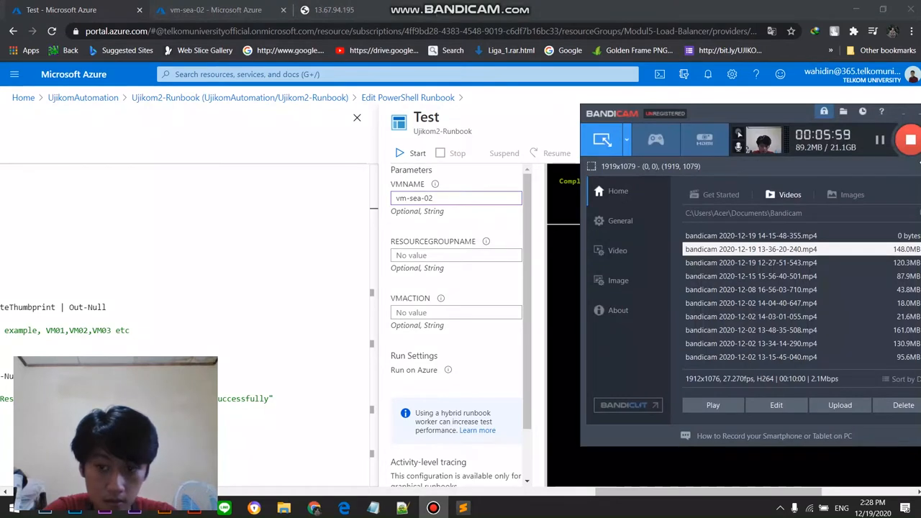
{"action": "left_click", "coordinate": [879, 139]}
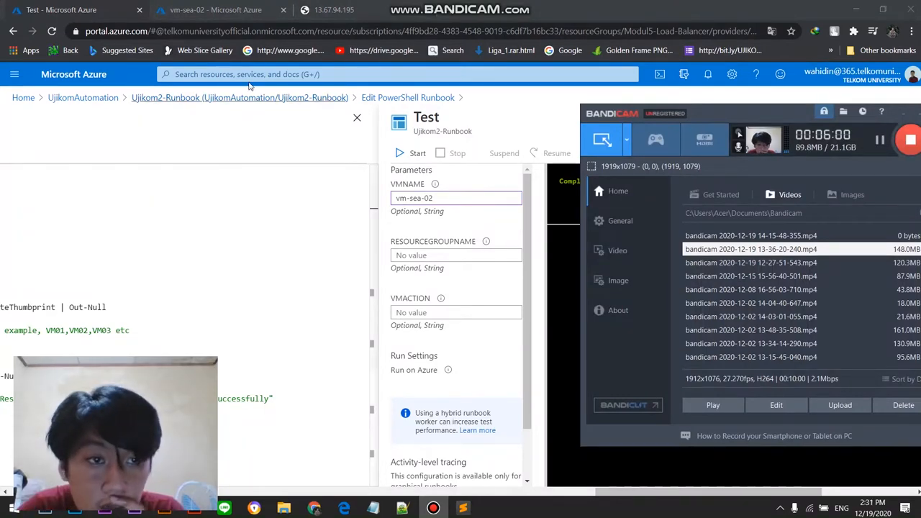
Step: Go back from vm-sea-02 to the Modul5-Load-Balancer group and check the names of its virtual machines
{"action": "left_click", "coordinate": [247, 7]}
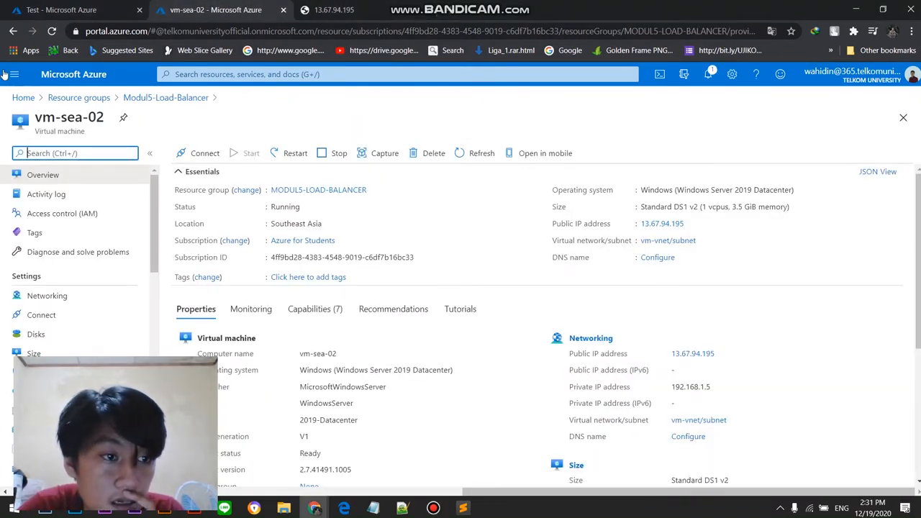
{"action": "left_click", "coordinate": [144, 103]}
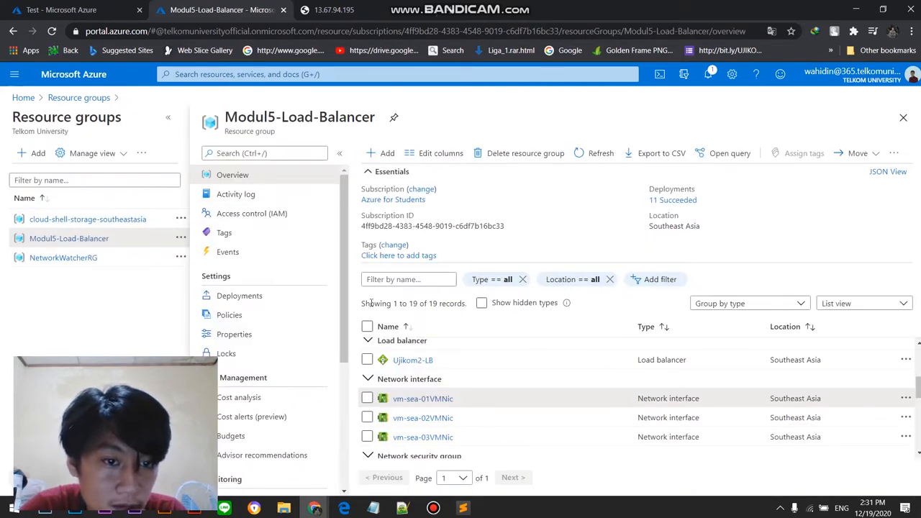
{"action": "scroll", "coordinate": [403, 398], "scroll_direction": "down", "scroll_amount": 5}
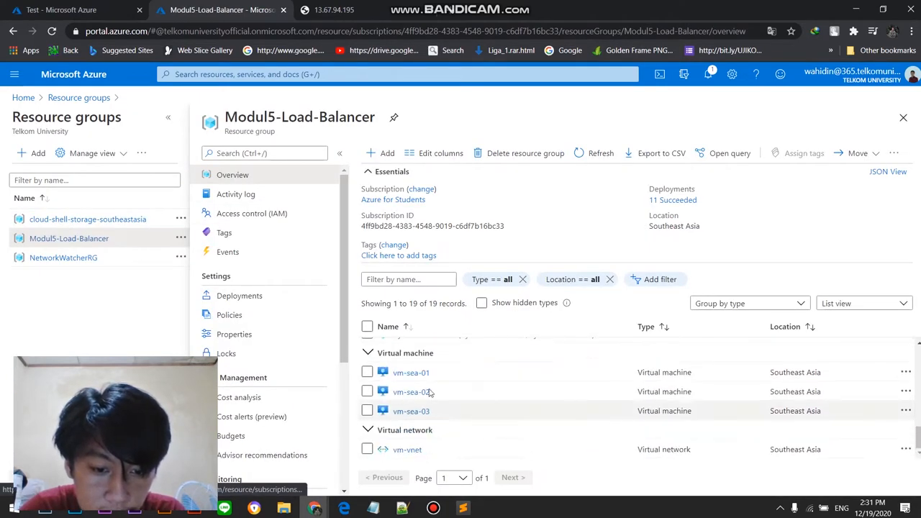
Step: Extend the VMNAME parameter of the runbook test to "vm-sea-01, vm-sea-02"
{"action": "left_click", "coordinate": [48, 6]}
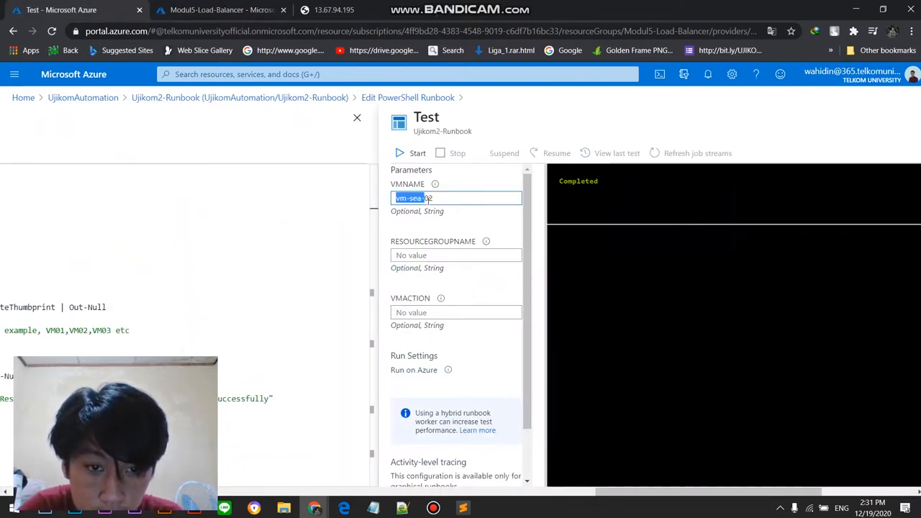
{"action": "left_click", "coordinate": [395, 201]}
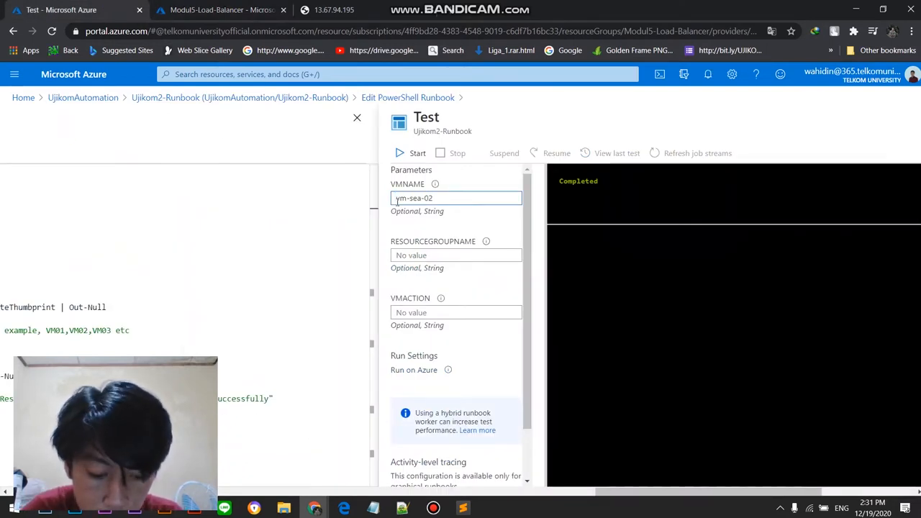
{"action": "type", "text": "vm-sea-01,"}
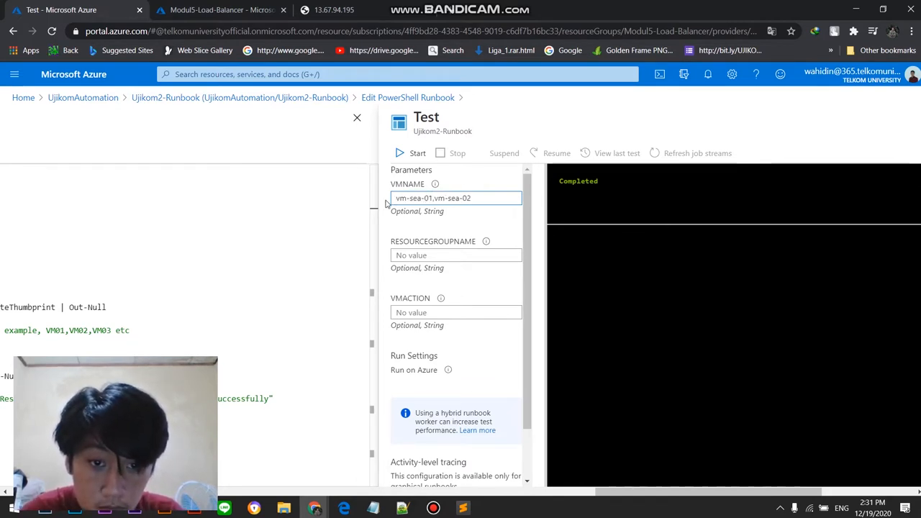
Step: Copy the resource group's name from its overview and enter Modul5-Load-Balancer as the test's RESOURCEGROUPNAME
{"action": "left_click", "coordinate": [435, 255]}
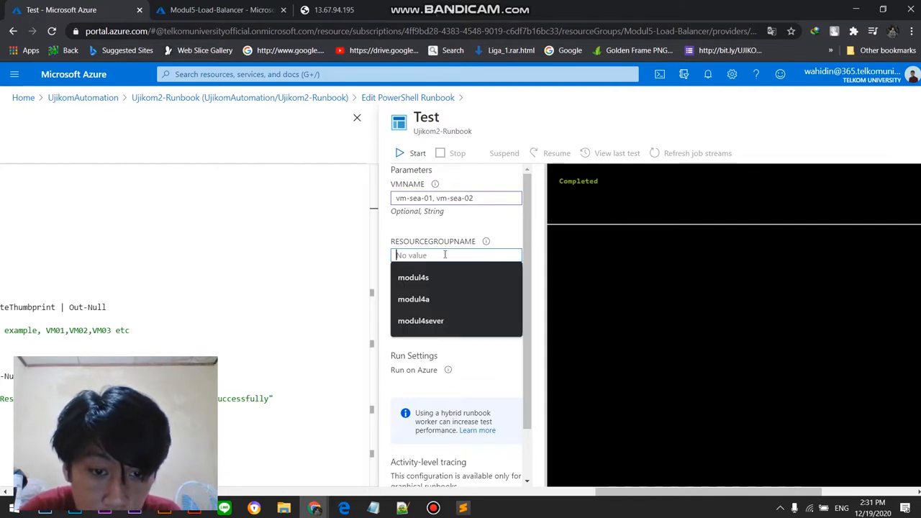
{"action": "left_click", "coordinate": [254, 9]}
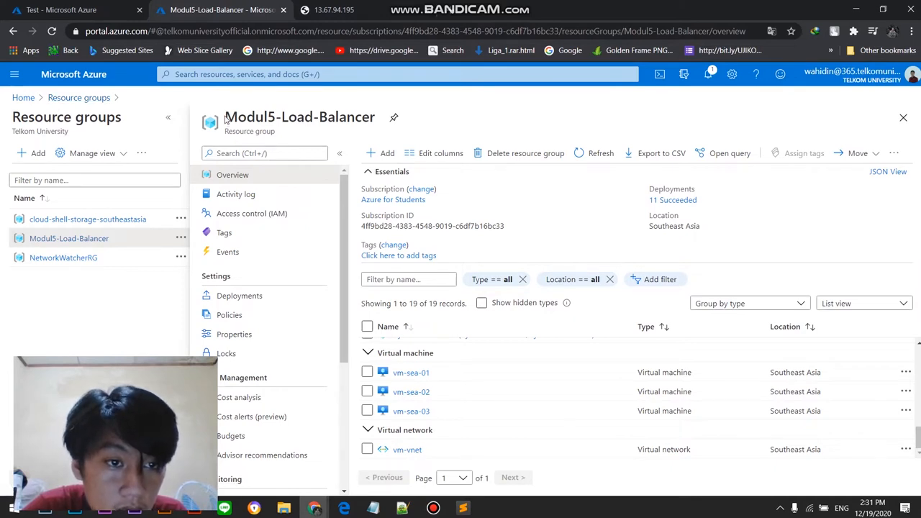
{"action": "left_click_drag", "start_coordinate": [224, 120], "coordinate": [365, 118]}
{"action": "right_click", "coordinate": [374, 117]}
{"action": "left_click", "coordinate": [383, 125]}
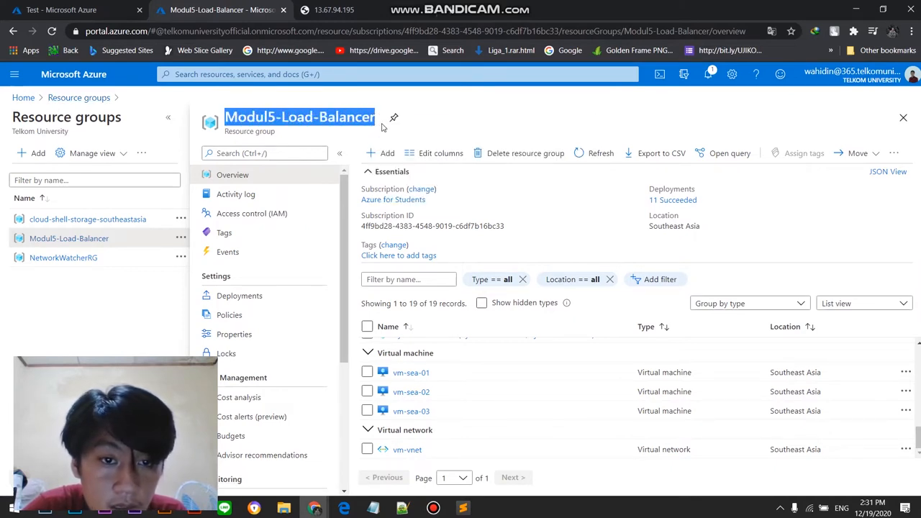
{"action": "left_click", "coordinate": [329, 9]}
{"action": "left_click", "coordinate": [72, 9]}
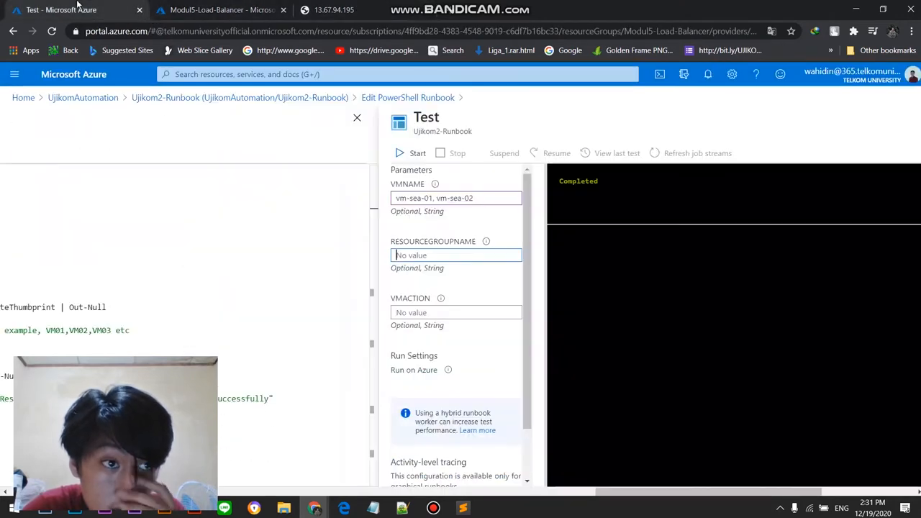
{"action": "left_click", "coordinate": [445, 253]}
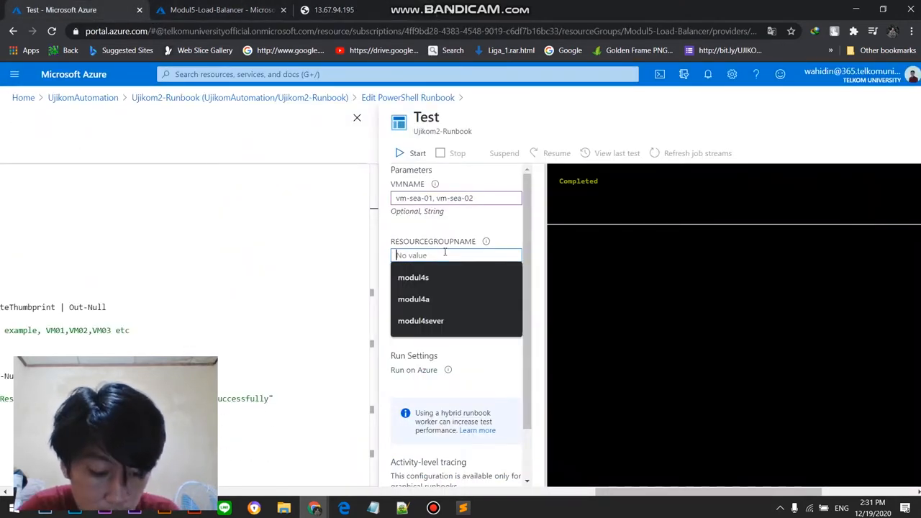
{"action": "type", "text": "Modul5-Load-Balancer"}
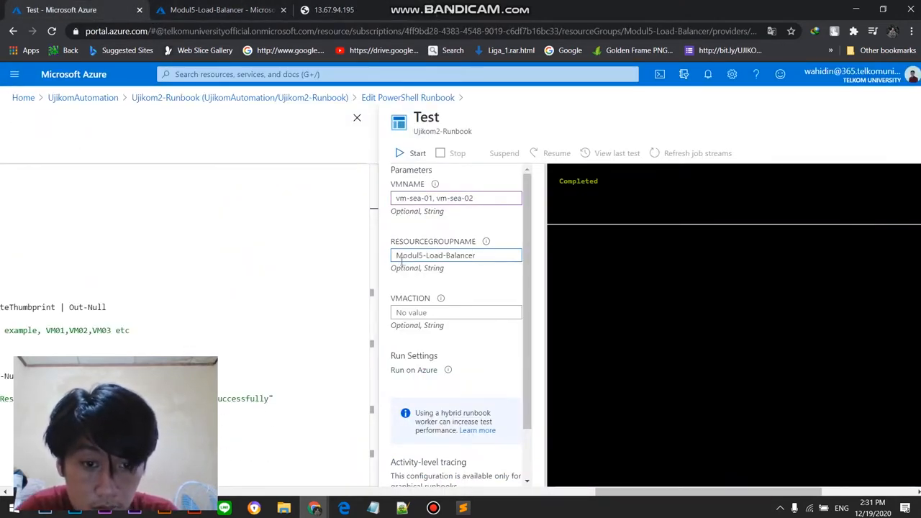
Step: Look up the shutdown option in the script's parameter definition and set VMACTION to Shutdown
{"action": "left_click", "coordinate": [423, 312]}
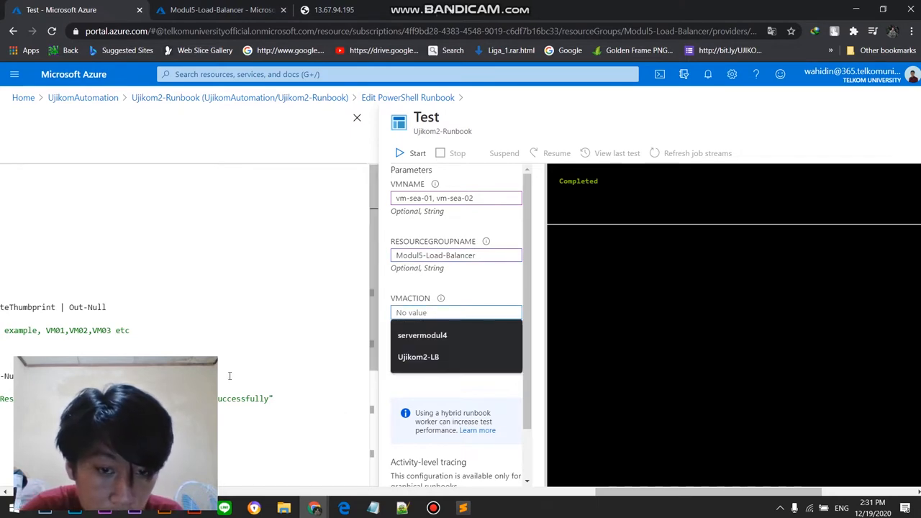
{"action": "left_click_drag", "start_coordinate": [748, 494], "coordinate": [694, 485]}
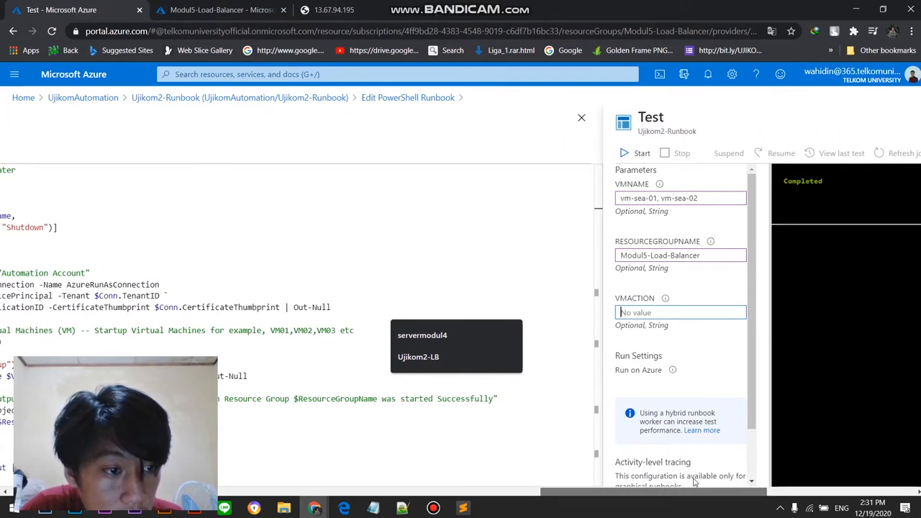
{"action": "double_click", "coordinate": [27, 226]}
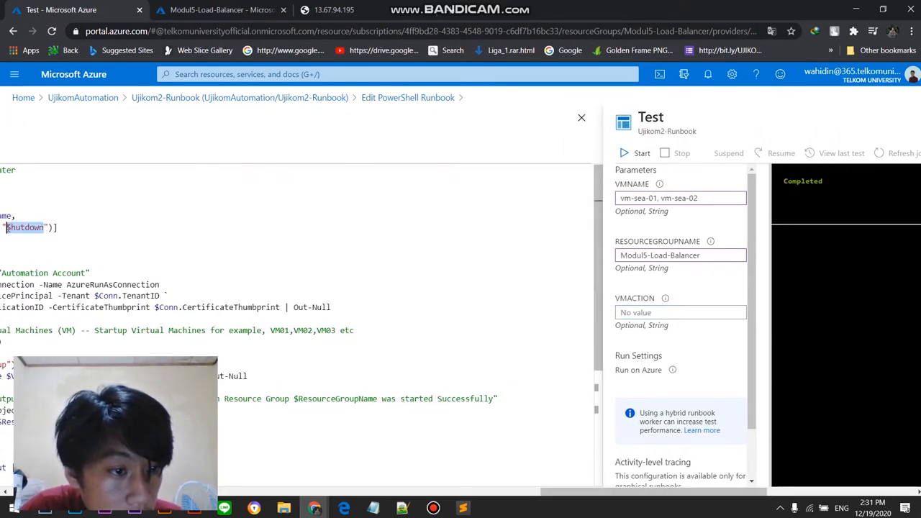
{"action": "right_click", "coordinate": [8, 228]}
{"action": "left_click", "coordinate": [155, 241]}
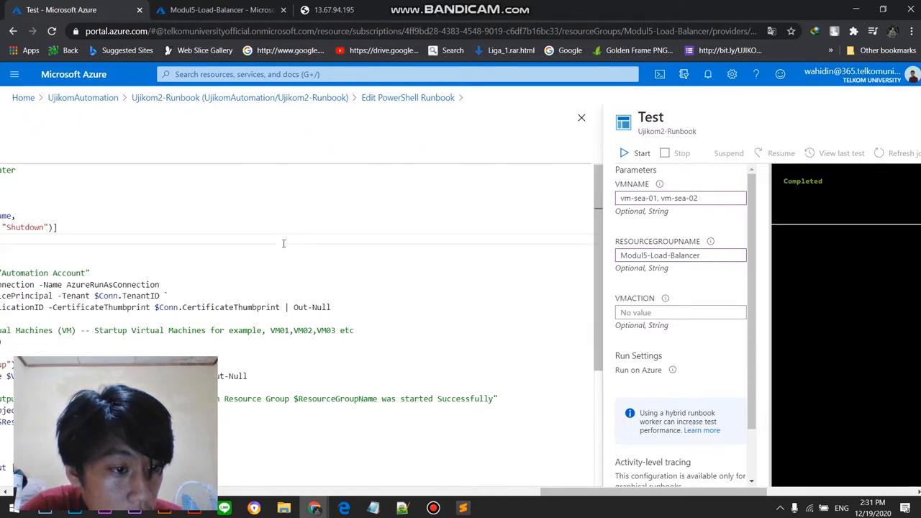
{"action": "left_click", "coordinate": [652, 312]}
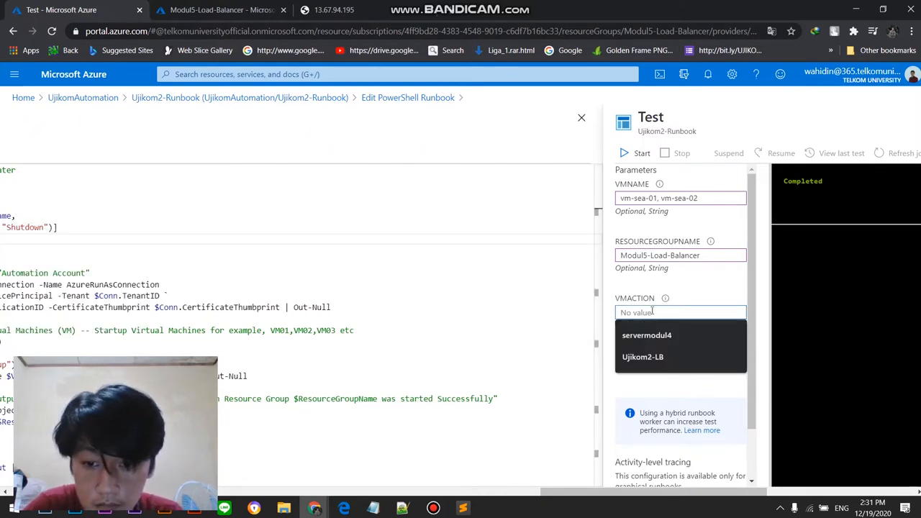
{"action": "type", "text": "Shutdown"}
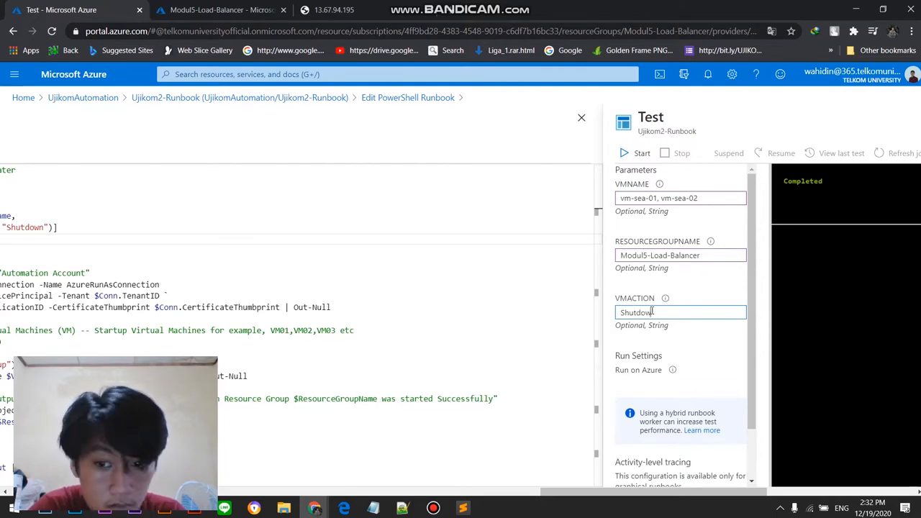
Step: Start the Ujikom2-Runbook test run with the entered parameters and bring its output into view
{"action": "left_click_drag", "start_coordinate": [640, 493], "coordinate": [722, 493]}
{"action": "left_click", "coordinate": [311, 155]}
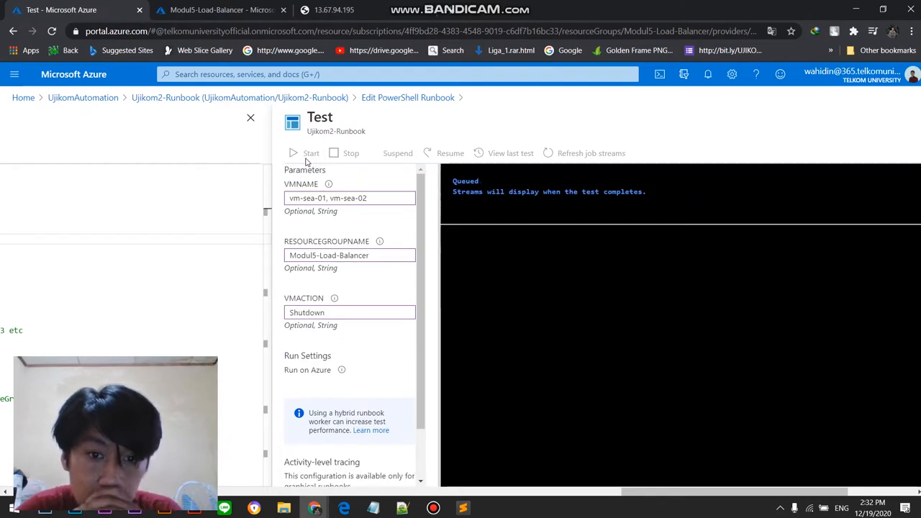
{"action": "scroll", "coordinate": [649, 502], "scroll_direction": "right", "scroll_amount": 3}
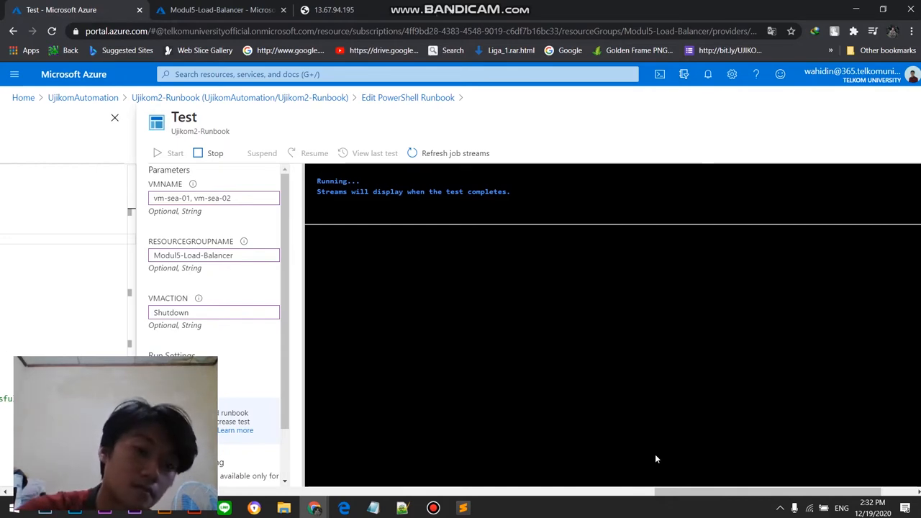
{"action": "mouse_move", "coordinate": [451, 508]}
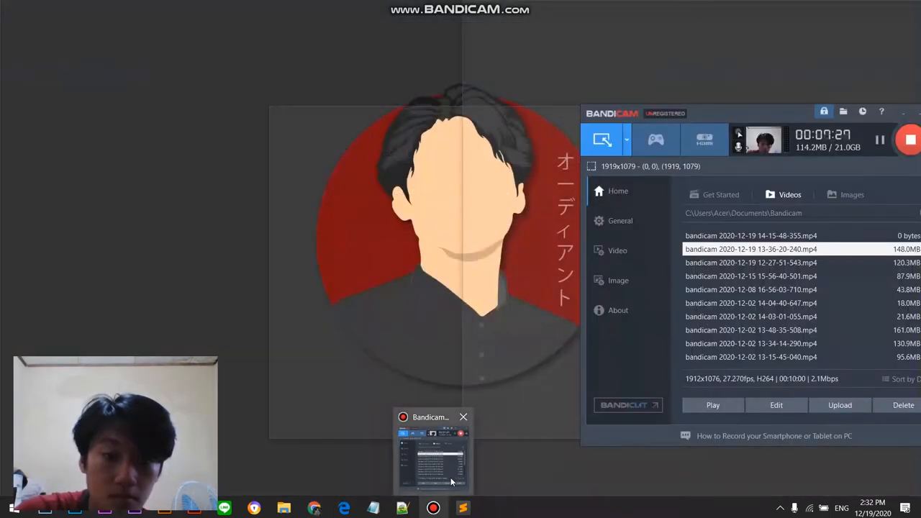
{"action": "left_click", "coordinate": [452, 480]}
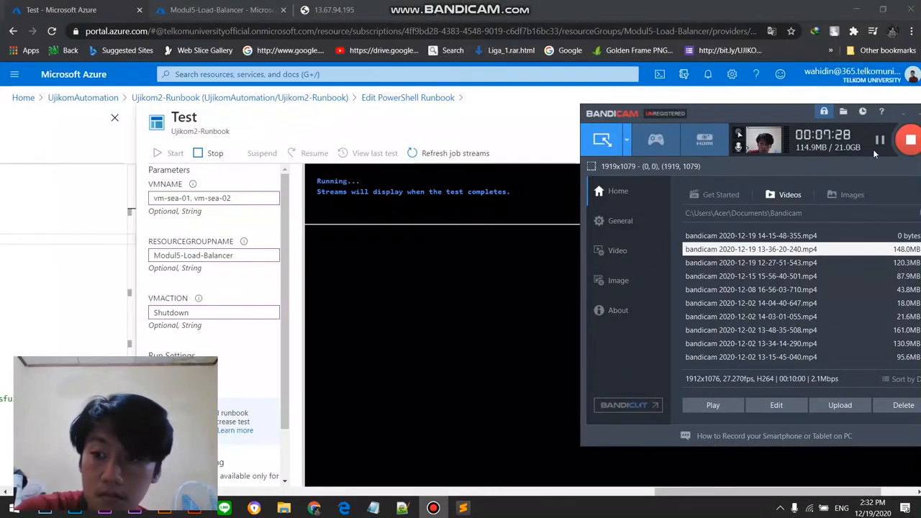
Step: Check the status of vm-sea-01 and vm-sea-02 in Modul5-Load-Balancer, grouping the resource list by type to find the second machine
{"action": "left_click", "coordinate": [478, 351]}
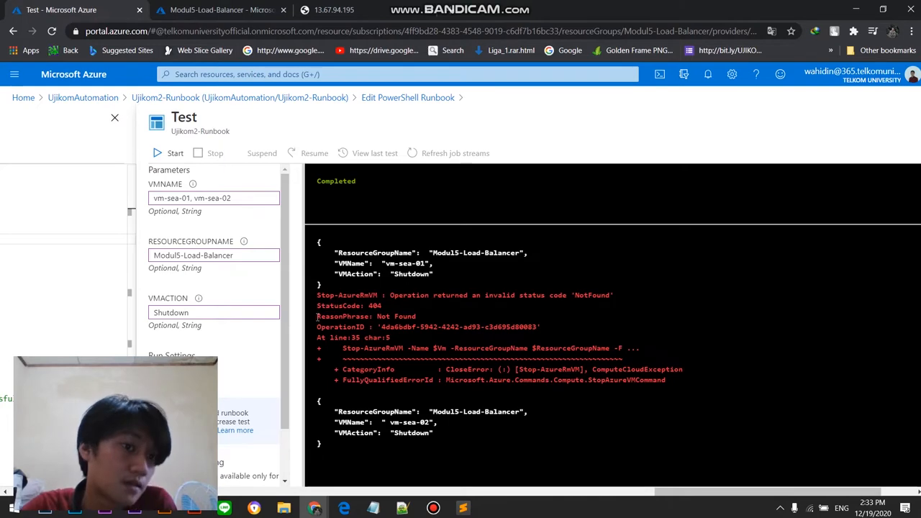
{"action": "left_click", "coordinate": [201, 6]}
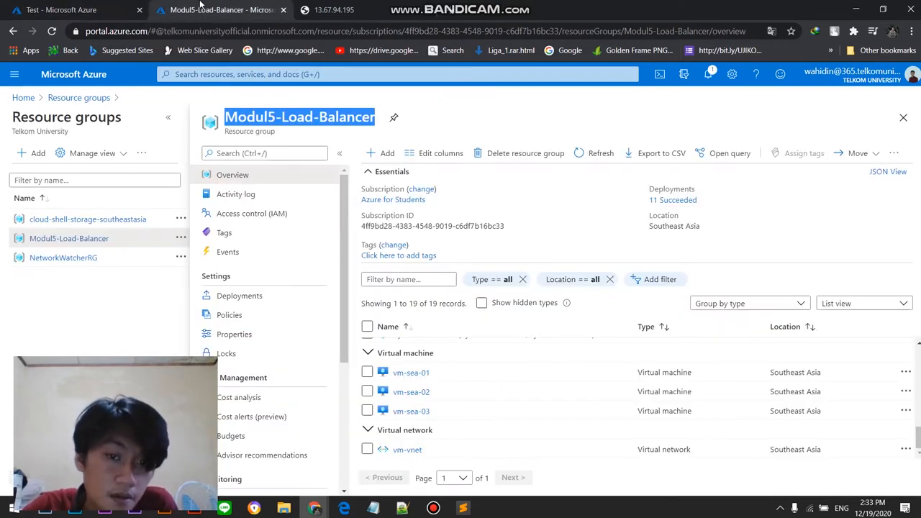
{"action": "left_click", "coordinate": [411, 373]}
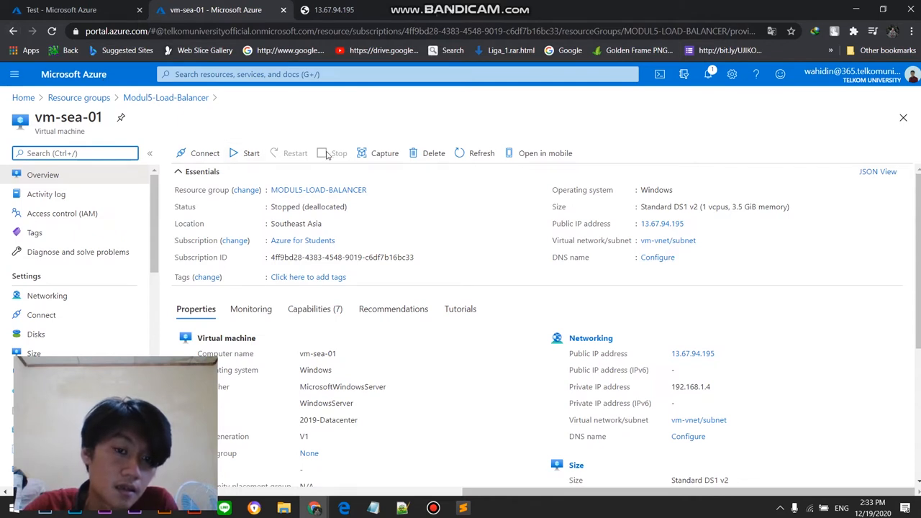
{"action": "left_click", "coordinate": [13, 32]}
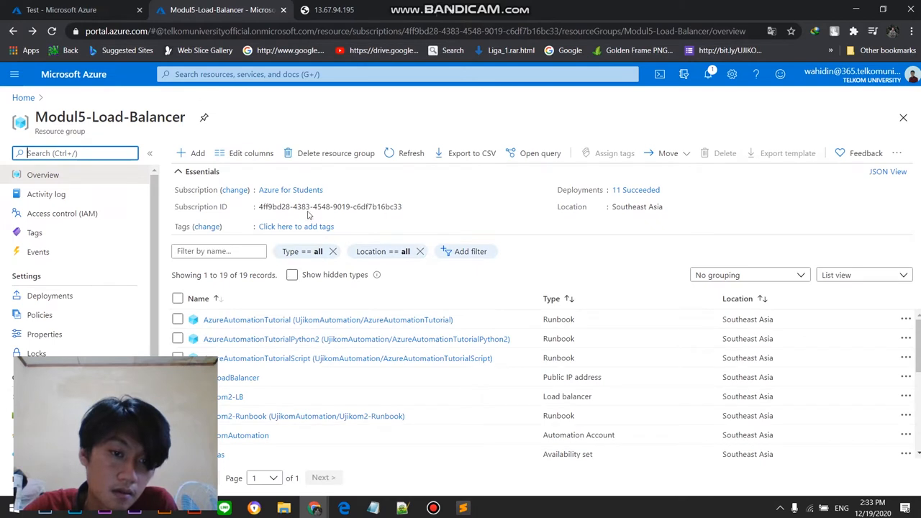
{"action": "left_click", "coordinate": [707, 276]}
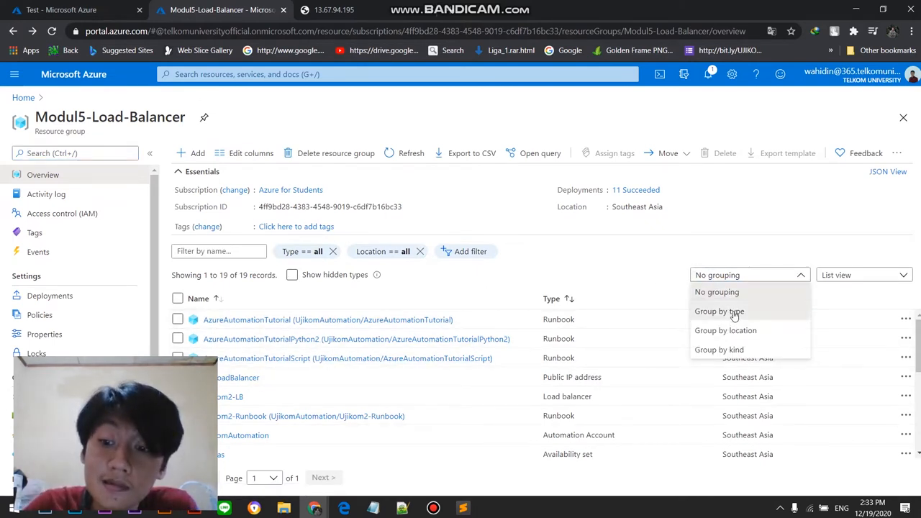
{"action": "left_click", "coordinate": [720, 312]}
{"action": "scroll", "coordinate": [281, 387], "scroll_direction": "up", "scroll_amount": 1}
{"action": "scroll", "coordinate": [259, 392], "scroll_direction": "down", "scroll_amount": 6}
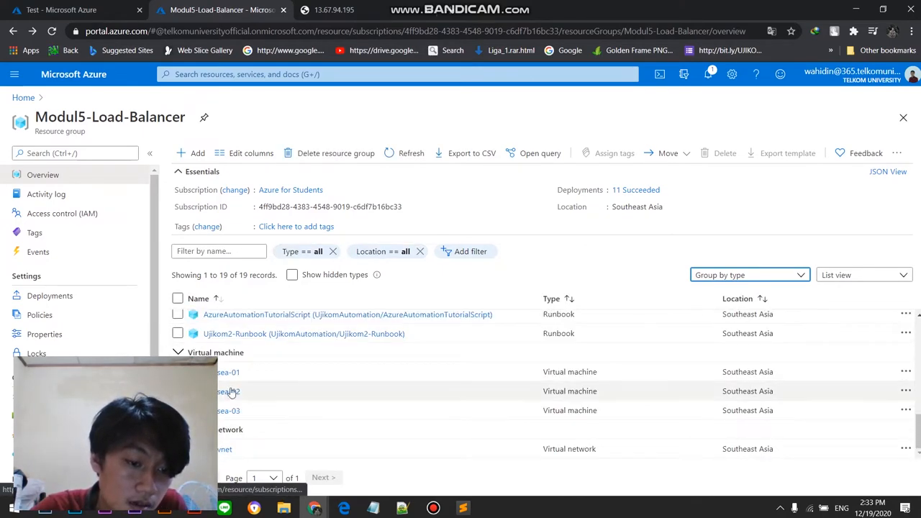
{"action": "left_click", "coordinate": [236, 392]}
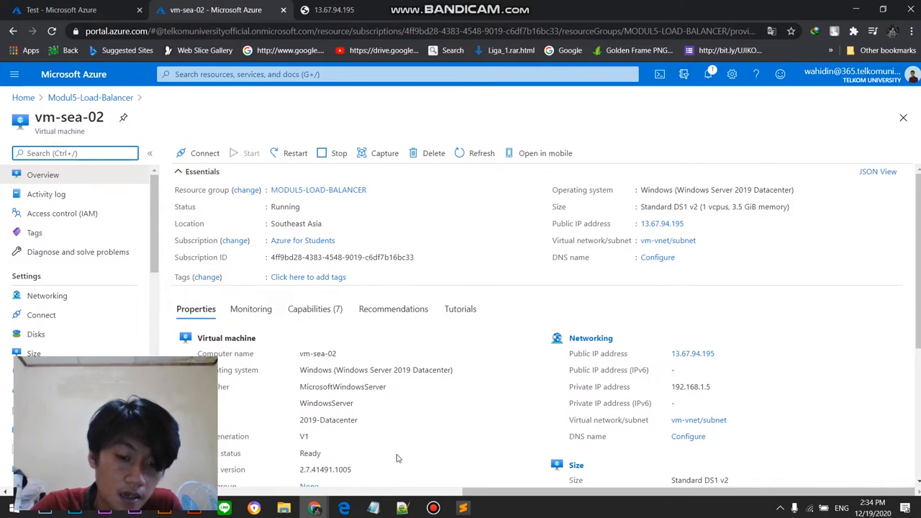
Step: Correct the test's VMNAME to "vm-sea-01,vm-sea-02" without the space and start the Ujikom2-Runbook test again
{"action": "left_click", "coordinate": [90, 6]}
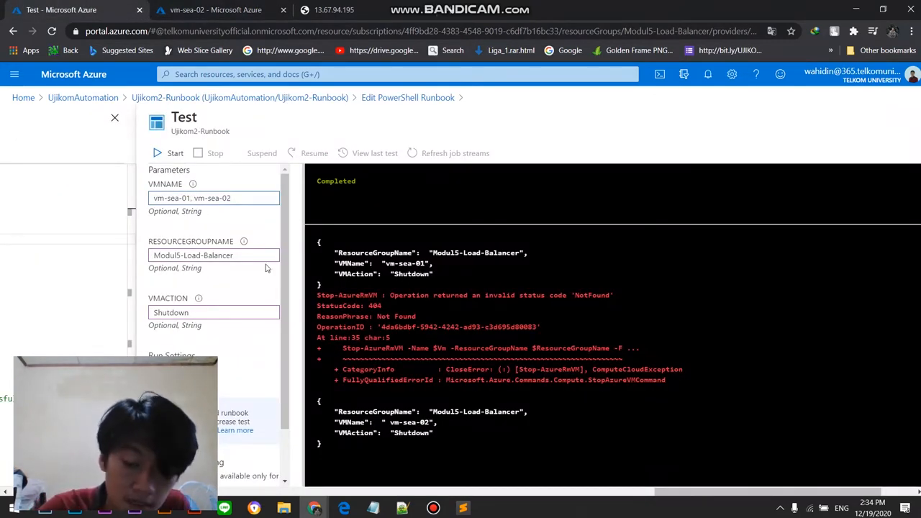
{"action": "key", "text": "BackSpace"}
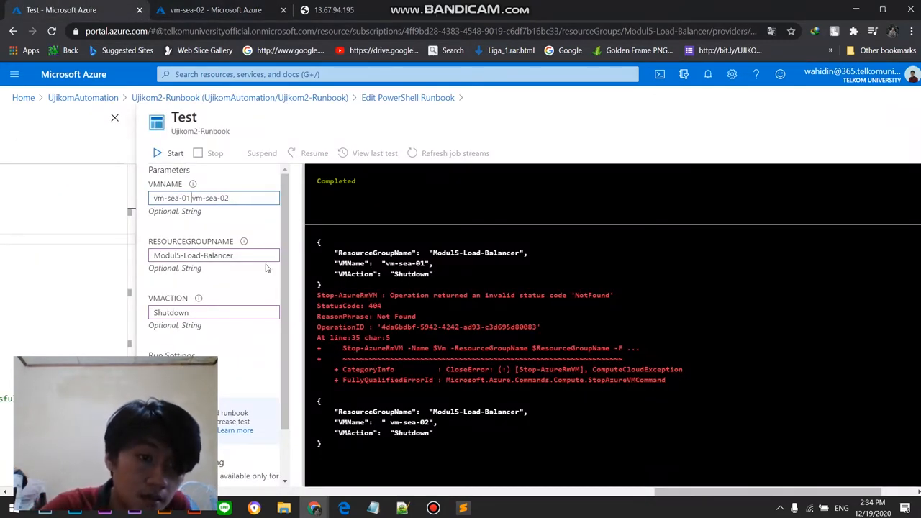
{"action": "left_click", "coordinate": [167, 157]}
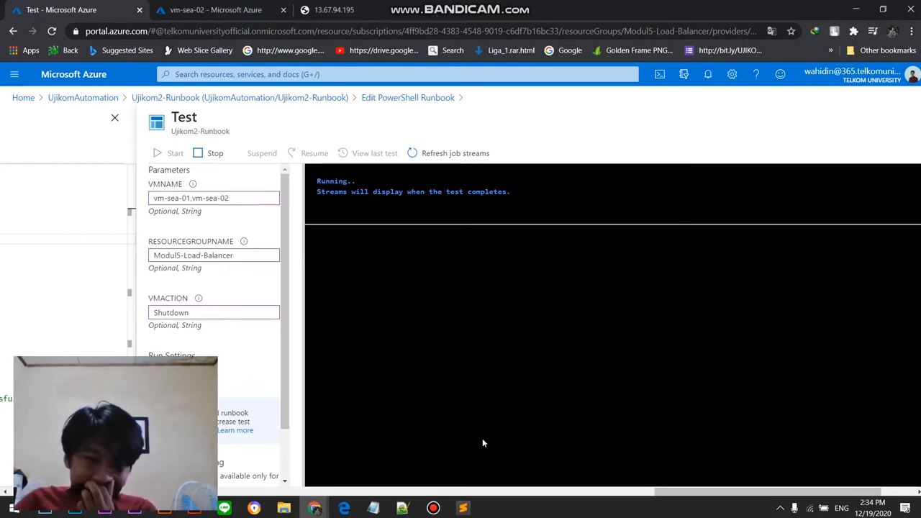
{"action": "mouse_move", "coordinate": [435, 507]}
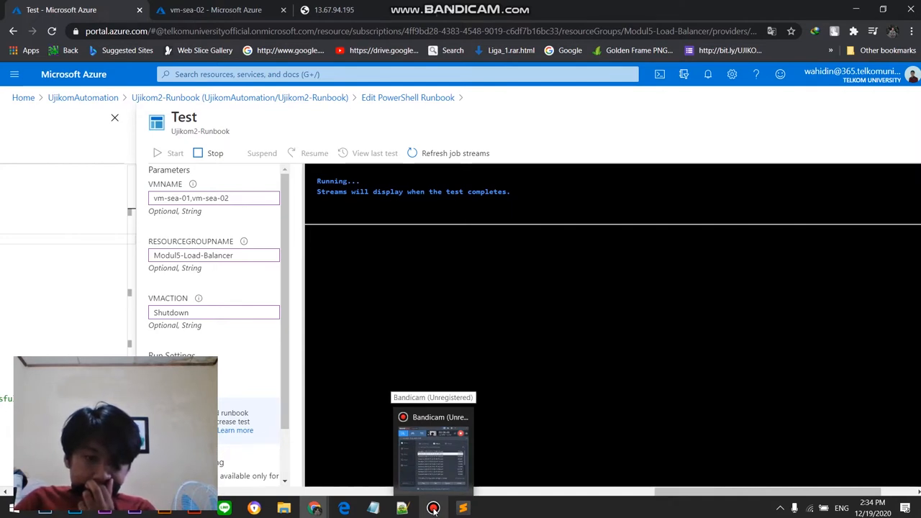
{"action": "left_click", "coordinate": [434, 508]}
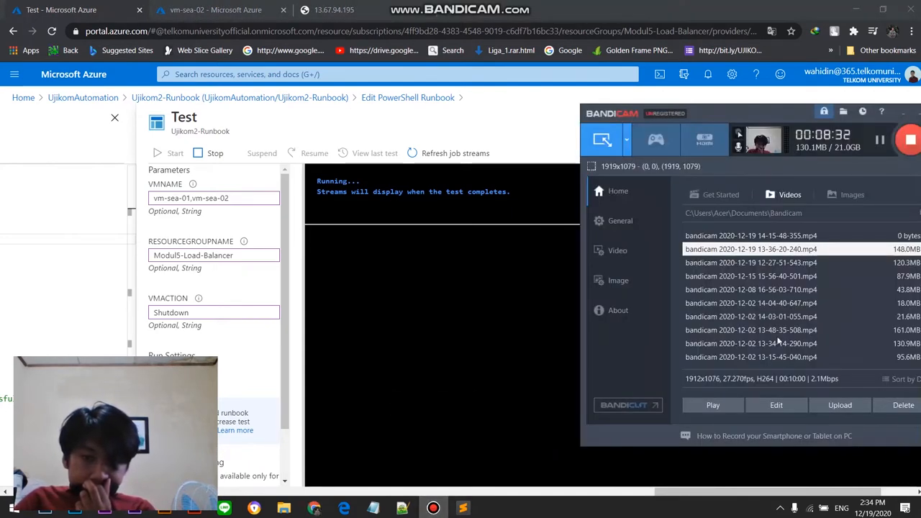
{"action": "left_click", "coordinate": [879, 142]}
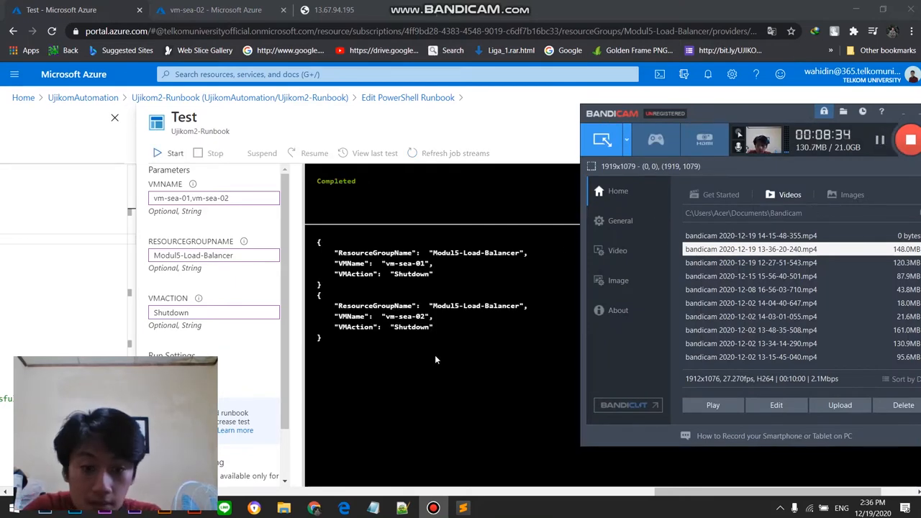
Step: Refresh the overview of vm-sea-02 to check its status, and open vm-sea-01 from the recent resources to check it too
{"action": "left_click", "coordinate": [230, 7]}
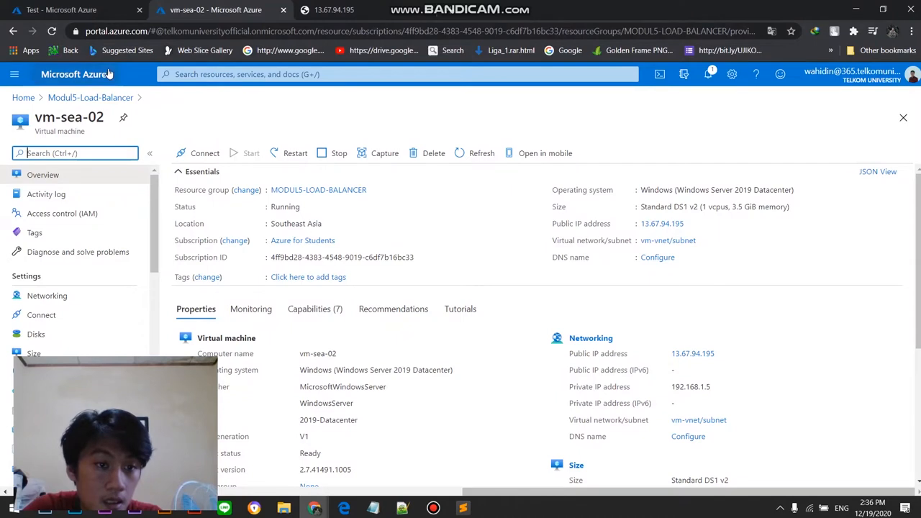
{"action": "left_click", "coordinate": [475, 155]}
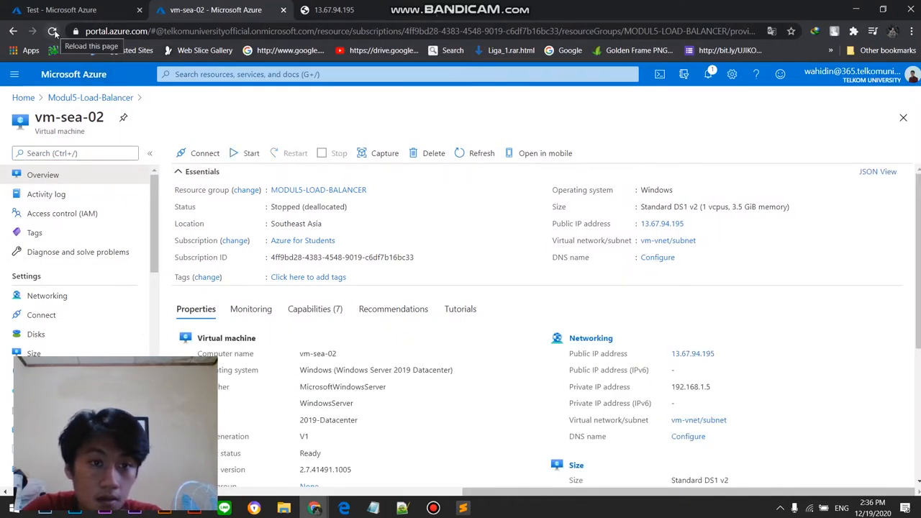
{"action": "left_click", "coordinate": [54, 32]}
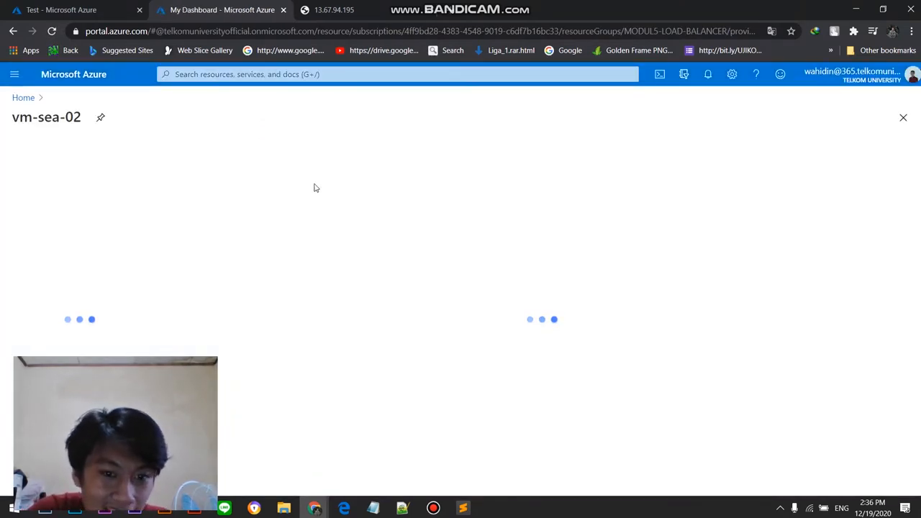
{"action": "left_click", "coordinate": [23, 98]}
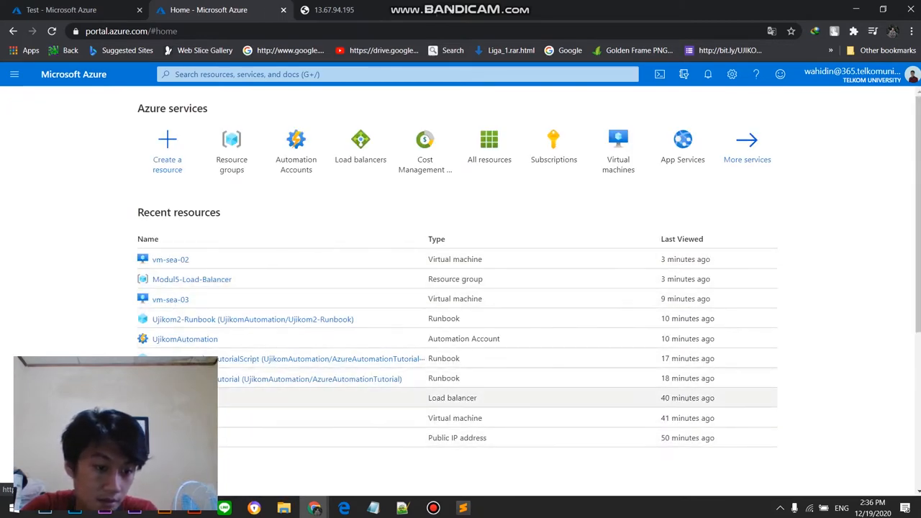
{"action": "left_click", "coordinate": [173, 418]}
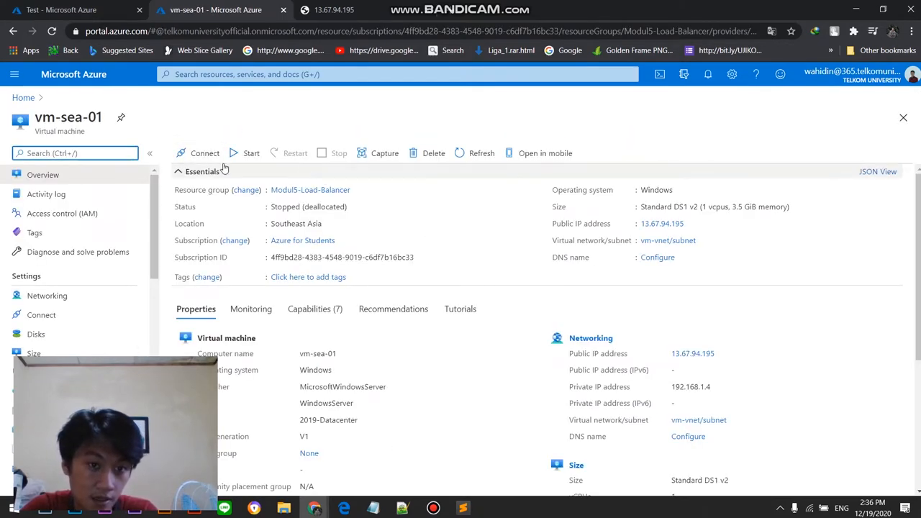
Step: Return to the Ujikom2-Runbook test and look over the script's parameter definition and startup section
{"action": "left_click", "coordinate": [61, 10]}
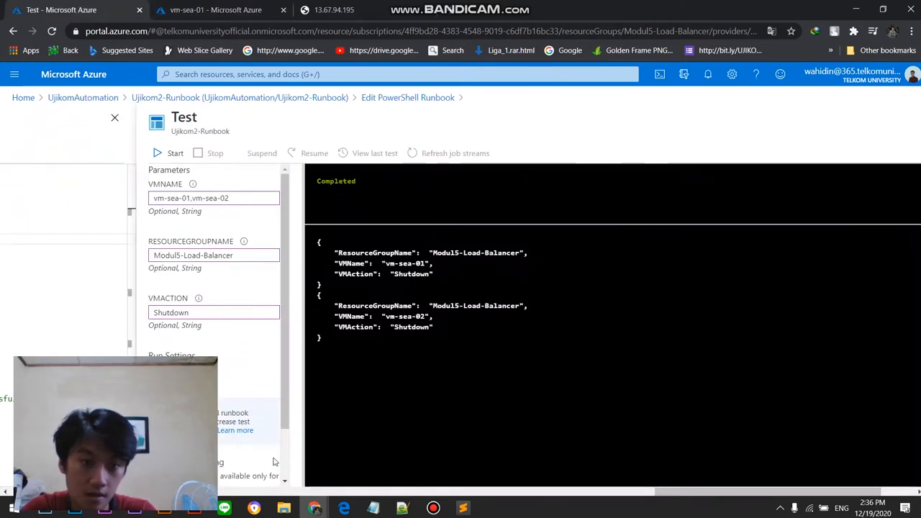
{"action": "left_click_drag", "start_coordinate": [806, 489], "coordinate": [613, 499]}
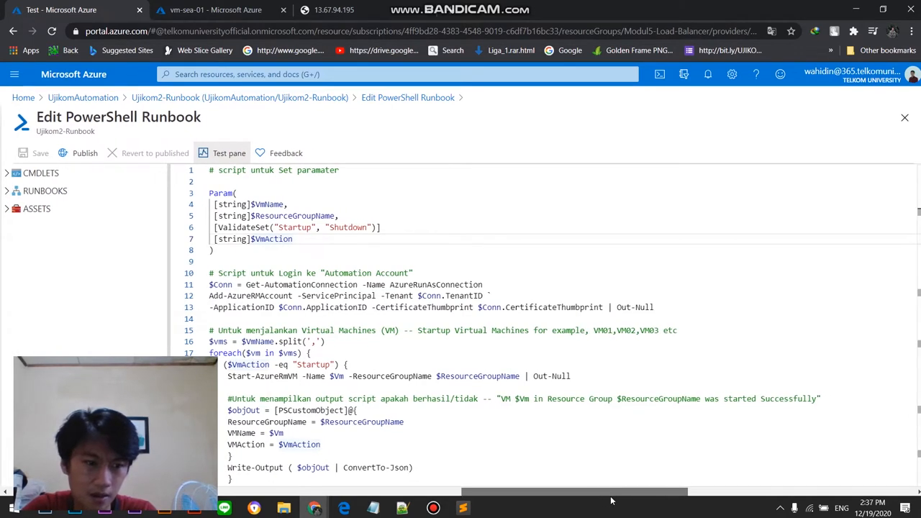
{"action": "left_click", "coordinate": [432, 508]}
{"action": "left_click", "coordinate": [879, 139]}
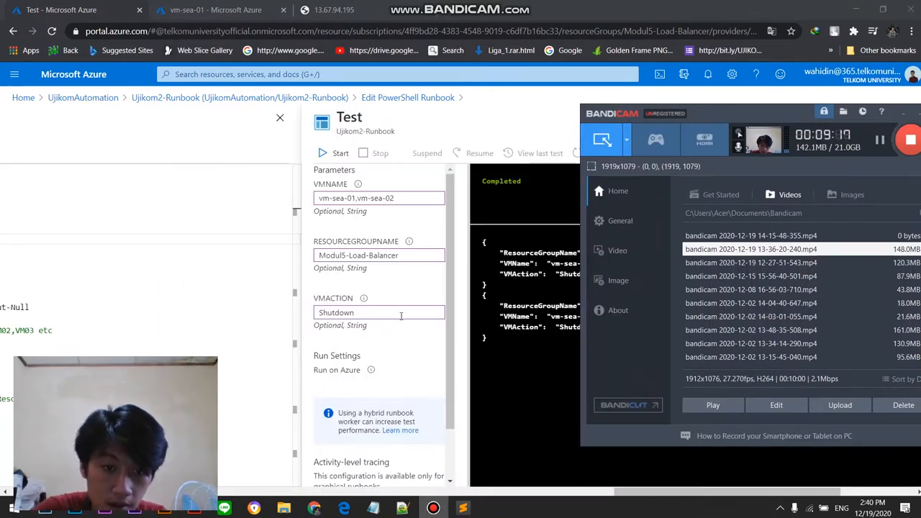
Step: Look up the startup option in the script's parameter definition, set VMACTION to Startup and start the test run
{"action": "left_click", "coordinate": [401, 315]}
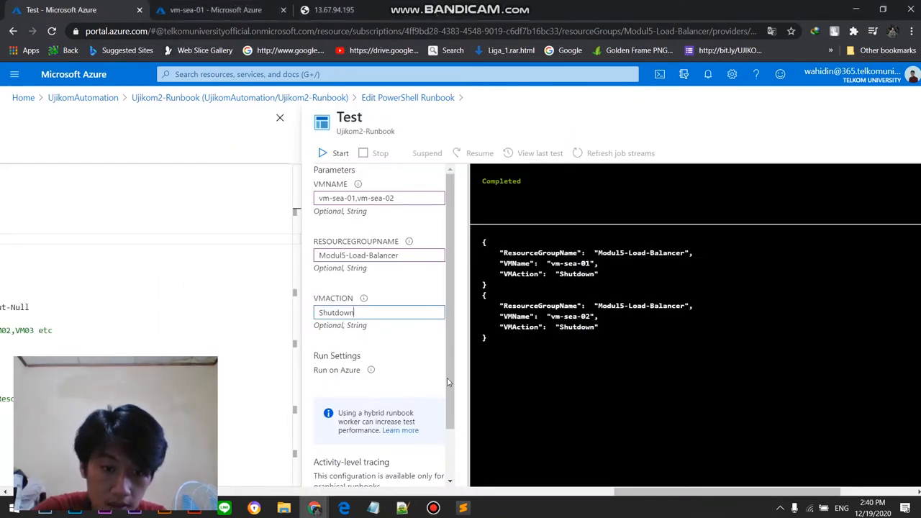
{"action": "left_click_drag", "start_coordinate": [655, 493], "coordinate": [513, 479]}
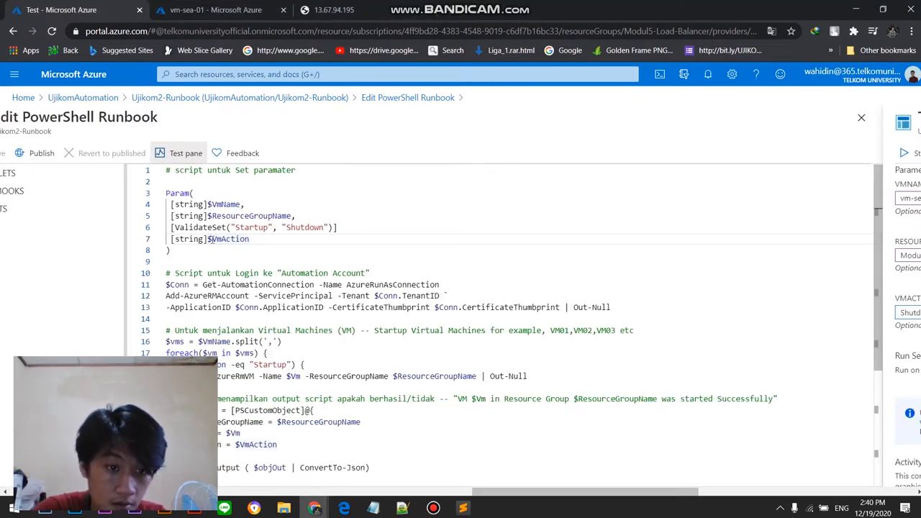
{"action": "left_click_drag", "start_coordinate": [569, 493], "coordinate": [696, 490]}
{"action": "double_click", "coordinate": [413, 312]}
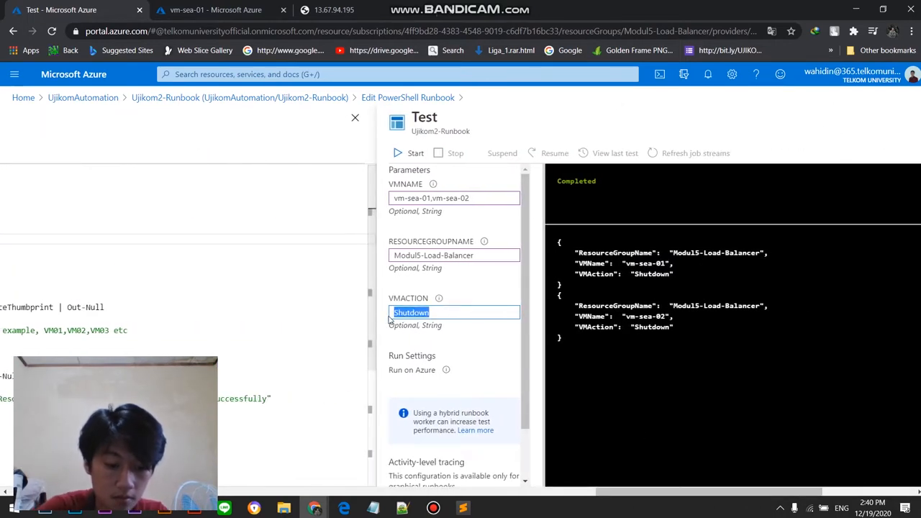
{"action": "type", "text": "Start"}
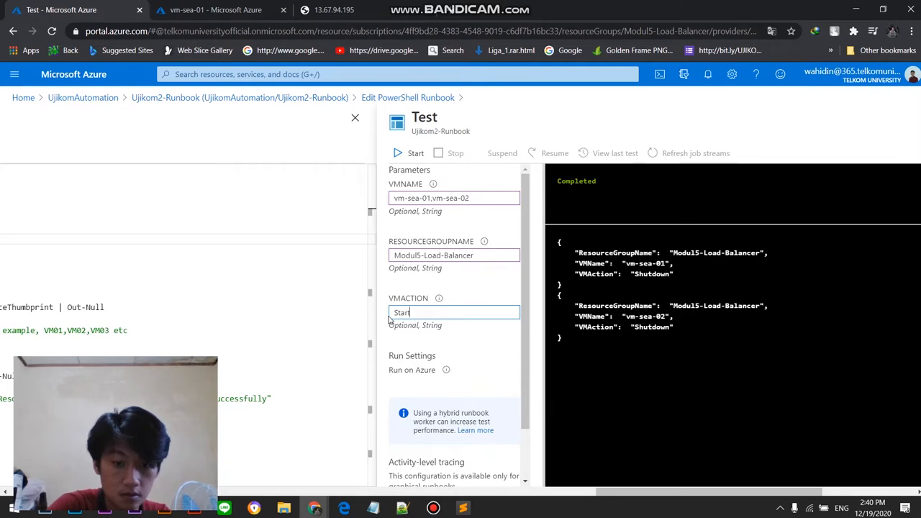
{"action": "type", "text": "uo"}
{"action": "key", "text": "BackSpace"}
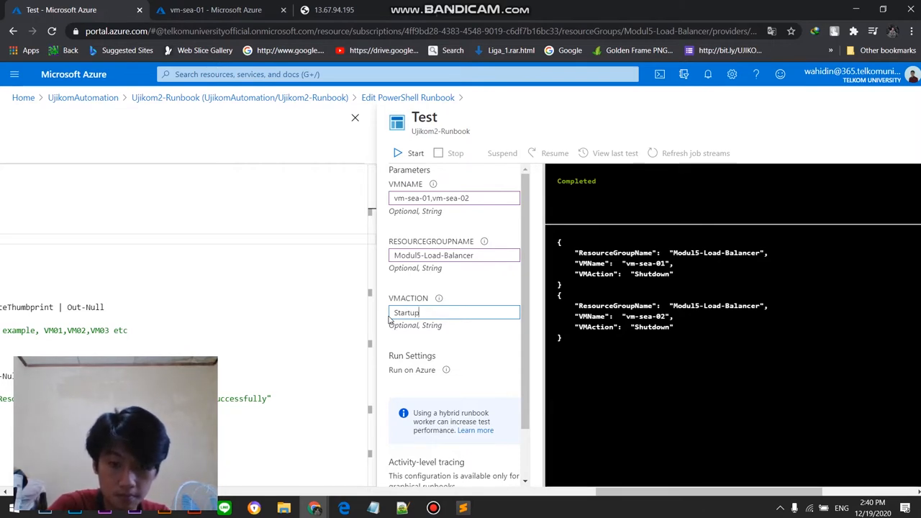
{"action": "left_click", "coordinate": [412, 154]}
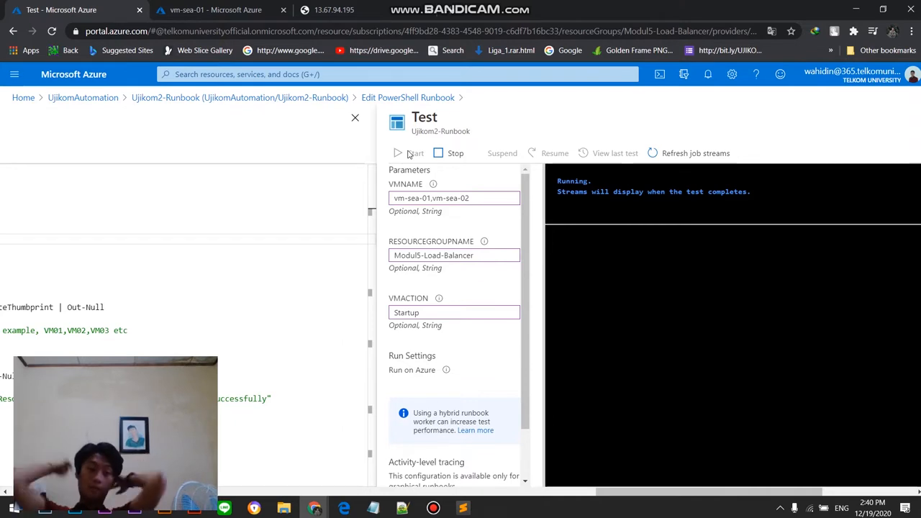
Step: Reload the load-balanced page at 13.67.94.195 to check which virtual machine responds, and return to the runbook test
{"action": "left_click", "coordinate": [333, 10]}
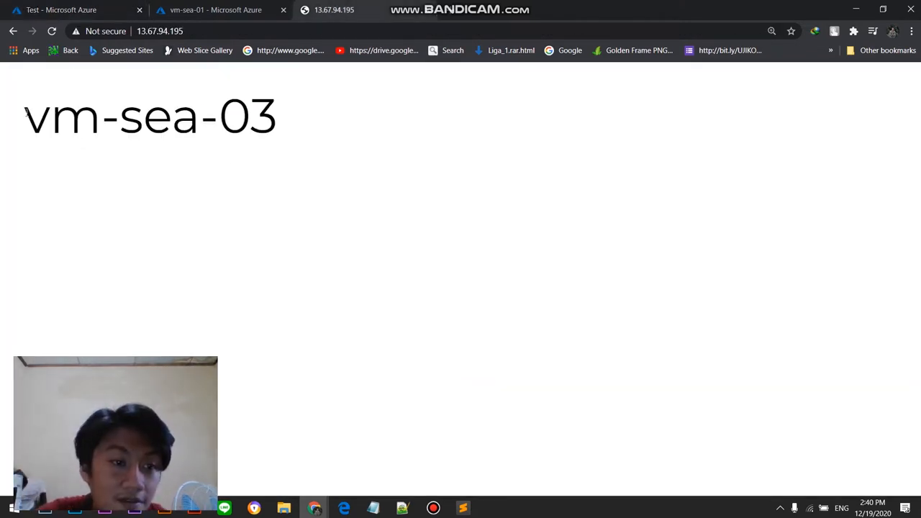
{"action": "left_click_drag", "start_coordinate": [274, 121], "coordinate": [19, 113]}
{"action": "double_click", "coordinate": [61, 115]}
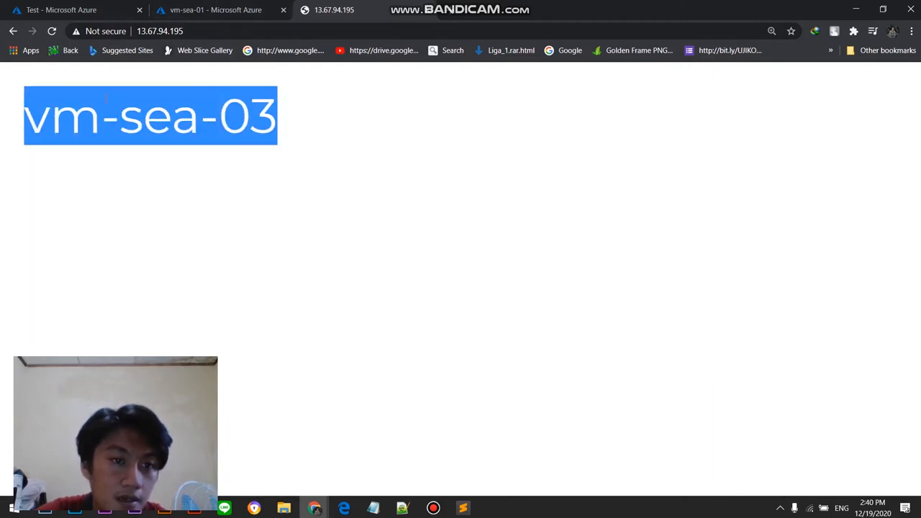
{"action": "left_click", "coordinate": [51, 31]}
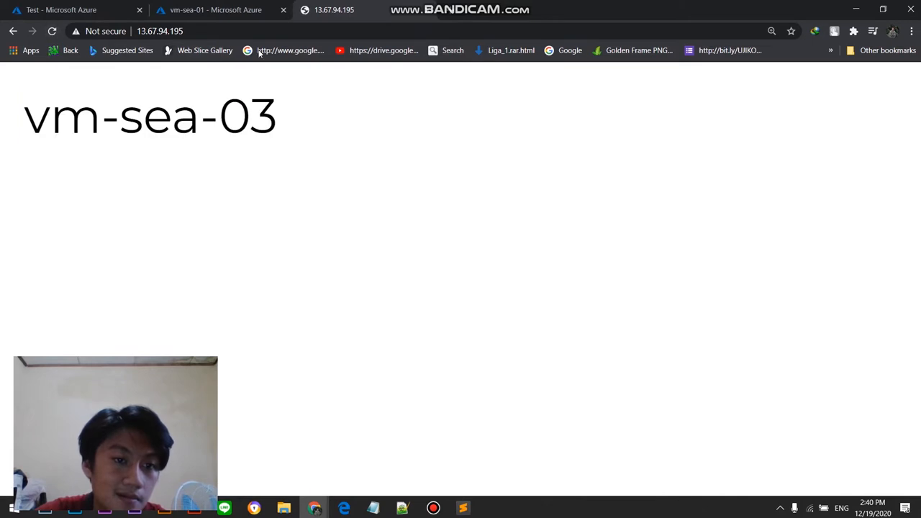
{"action": "left_click", "coordinate": [62, 7]}
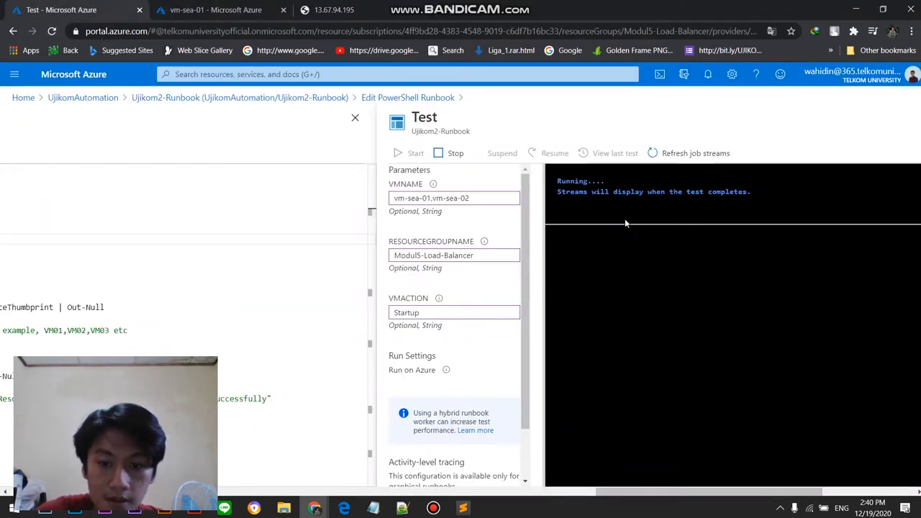
{"action": "left_click", "coordinate": [436, 506]}
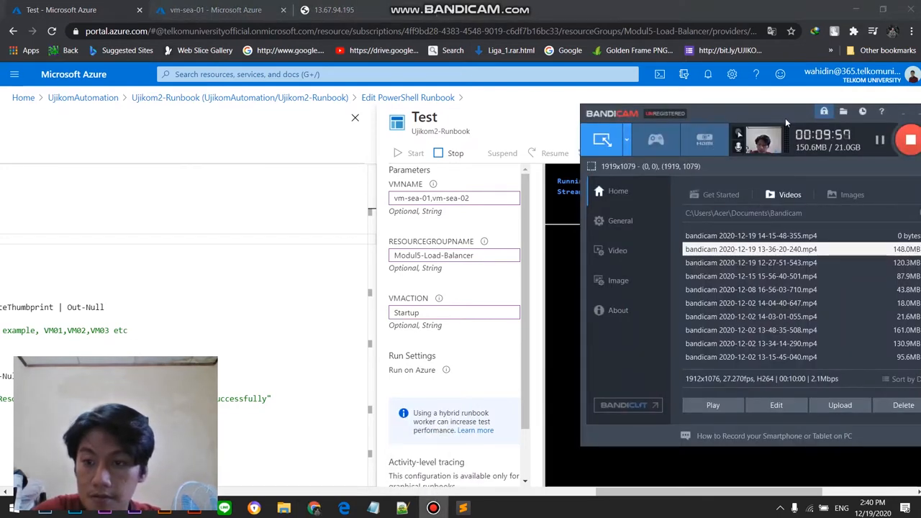
{"action": "left_click_drag", "start_coordinate": [786, 120], "coordinate": [774, 118]}
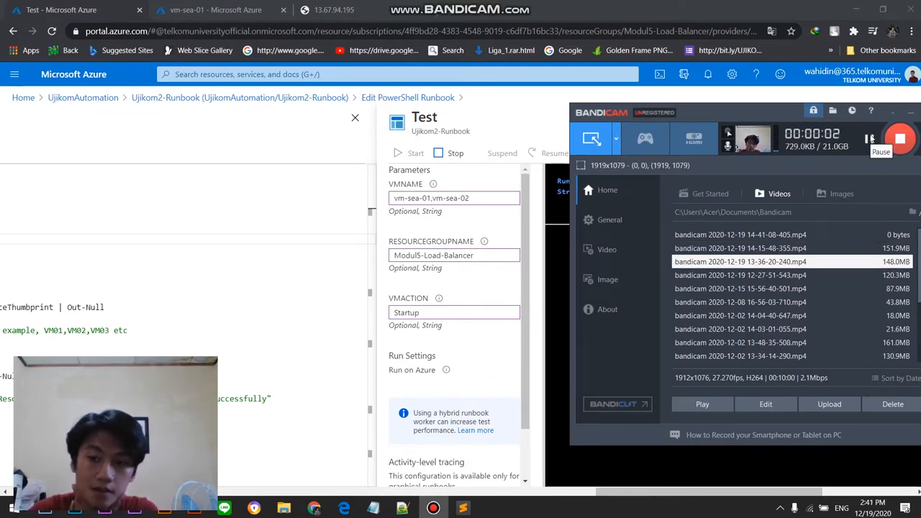
{"action": "left_click_drag", "start_coordinate": [740, 111], "coordinate": [202, 140]}
Step: Check the machines' status in the virtual machines list and return to the Startup test run
{"action": "left_click", "coordinate": [215, 9]}
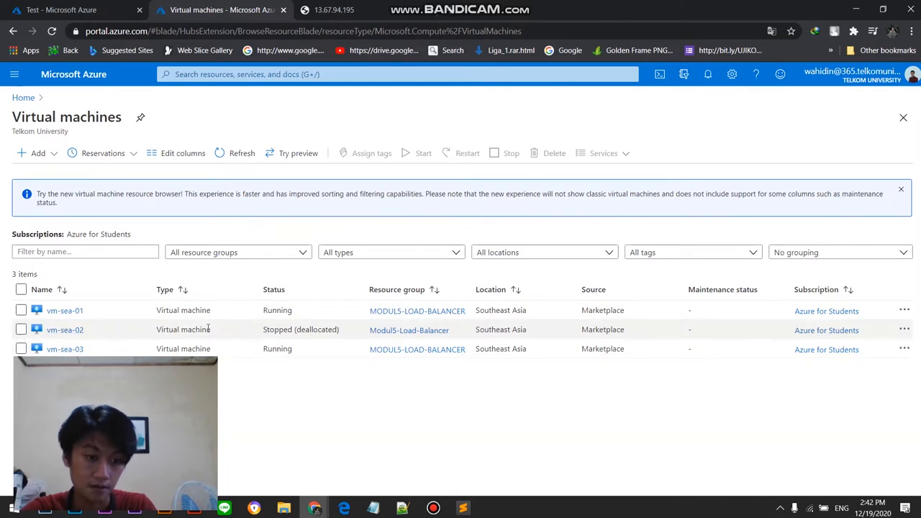
{"action": "left_click", "coordinate": [49, 6]}
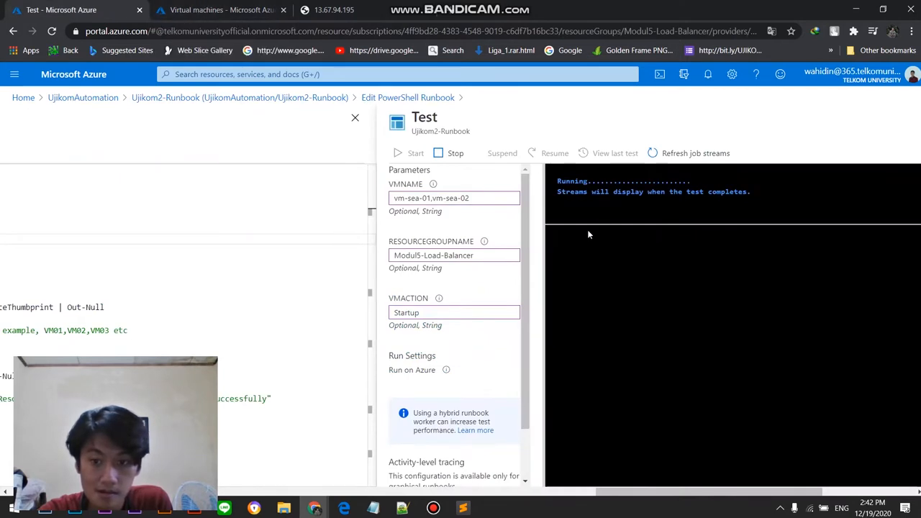
{"action": "left_click", "coordinate": [435, 508]}
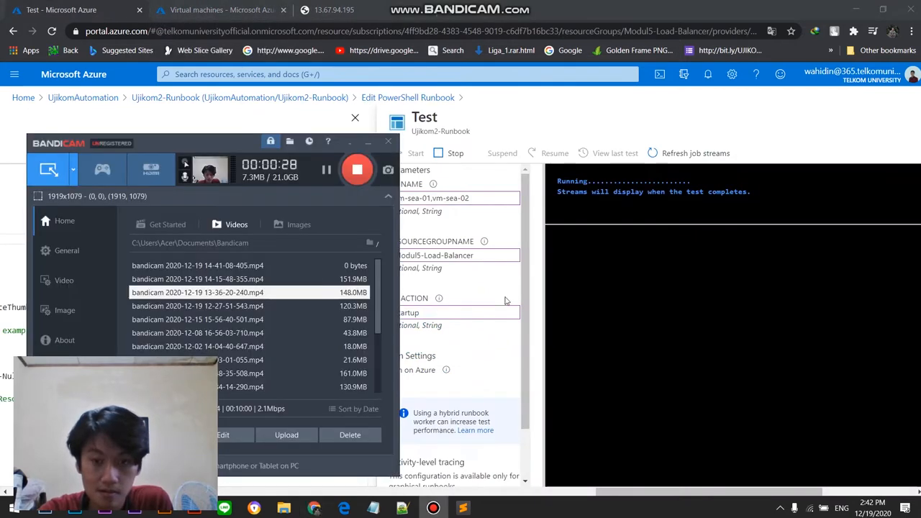
{"action": "left_click", "coordinate": [325, 169]}
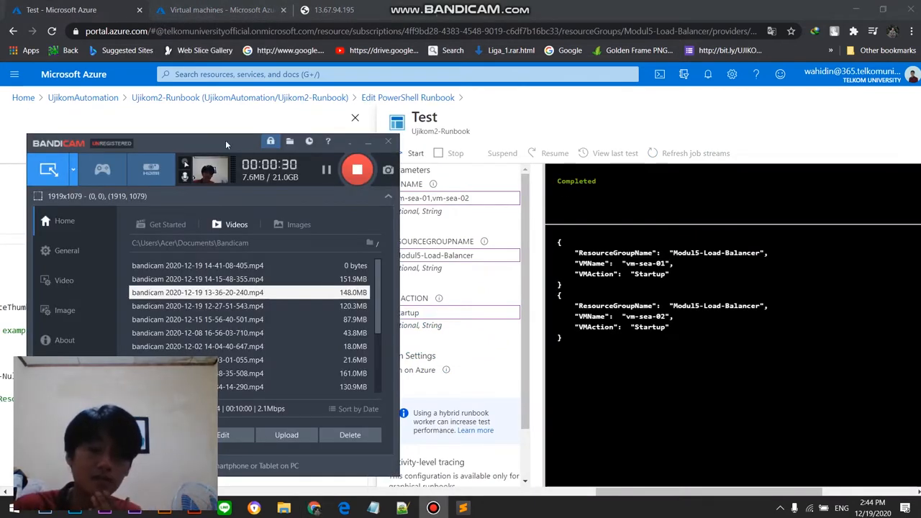
{"action": "left_click_drag", "start_coordinate": [225, 139], "coordinate": [214, 136]}
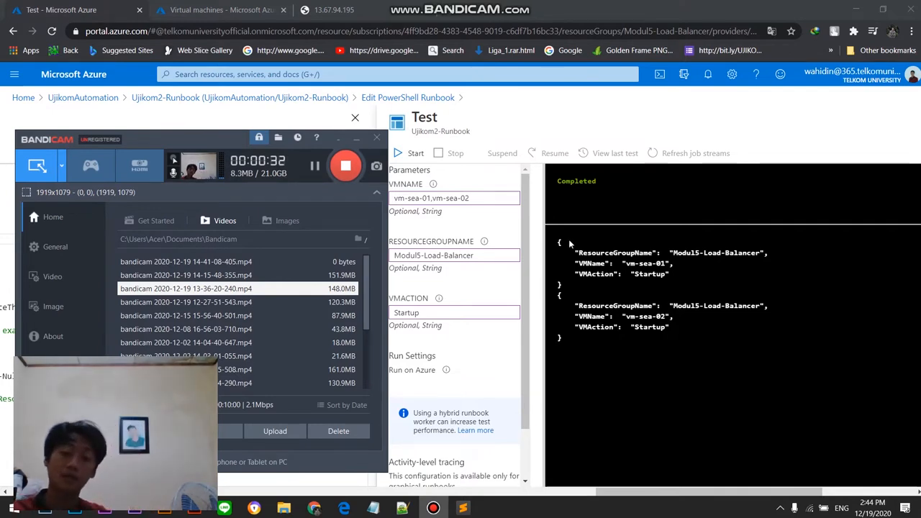
Step: Look over the vm-sea-01 block in the Startup test output and refresh the virtual machines list to check the machines' status
{"action": "left_click_drag", "start_coordinate": [556, 237], "coordinate": [656, 284]}
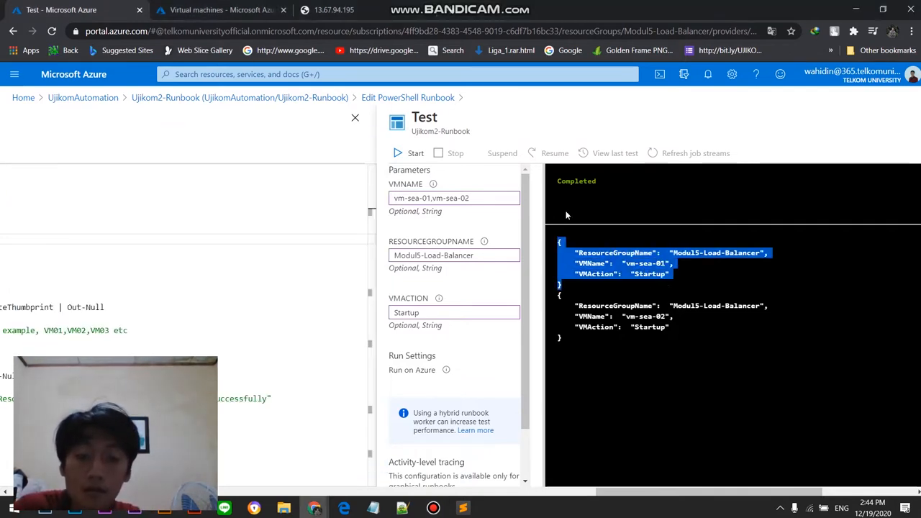
{"action": "left_click", "coordinate": [239, 16]}
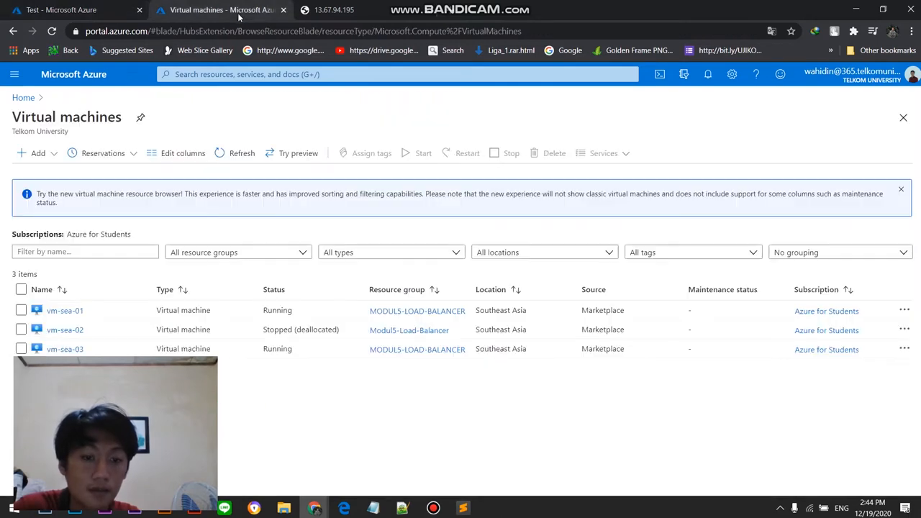
{"action": "left_click", "coordinate": [232, 153]}
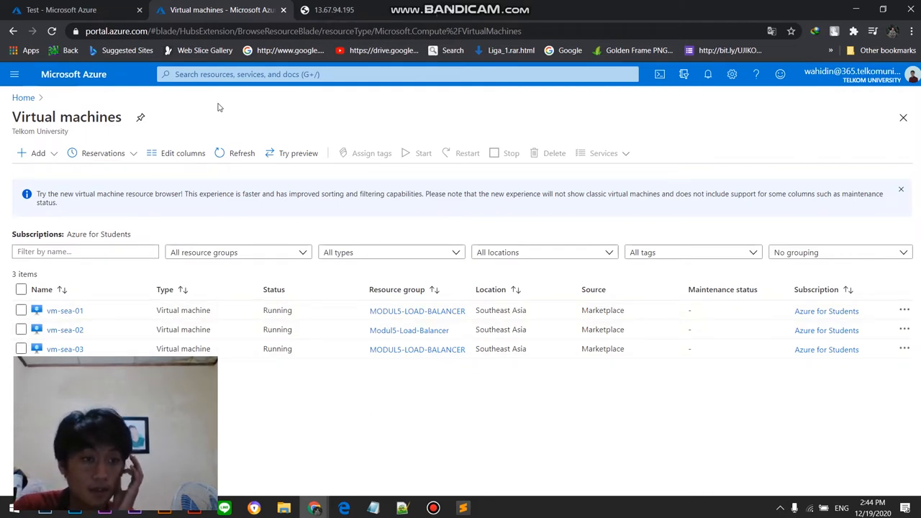
Step: Search the portal for "logic" and open the Logic apps service
{"action": "left_click", "coordinate": [250, 74]}
{"action": "type", "text": "logic"}
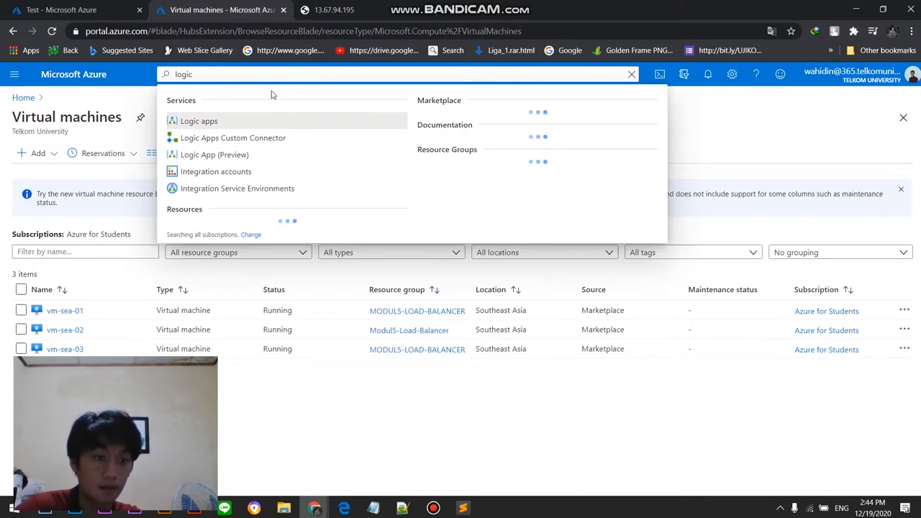
{"action": "left_click", "coordinate": [279, 129]}
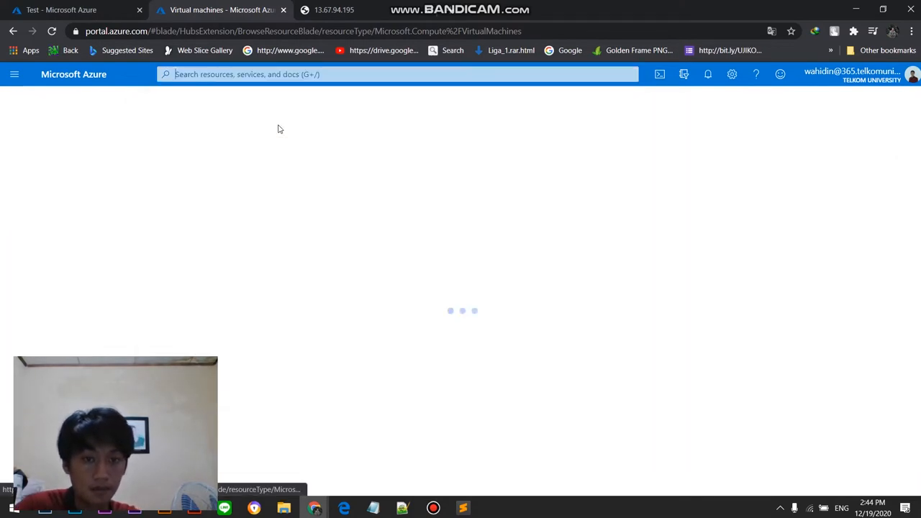
{"action": "left_click", "coordinate": [433, 507]}
{"action": "left_click_drag", "start_coordinate": [219, 145], "coordinate": [700, 117]}
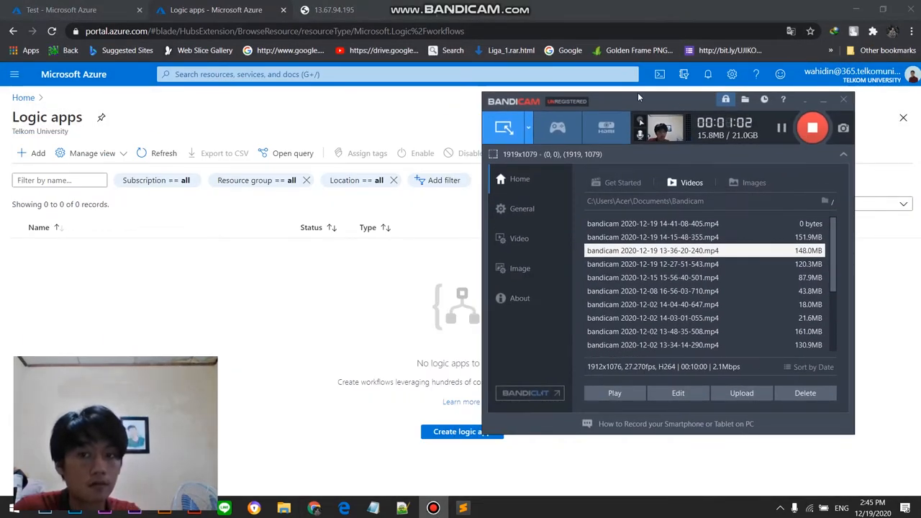
{"action": "mouse_move", "coordinate": [648, 100]}
{"action": "left_mouse_down"}
{"action": "mouse_move", "coordinate": [688, 104]}
{"action": "mouse_move", "coordinate": [708, 117]}
{"action": "mouse_move", "coordinate": [726, 105]}
{"action": "mouse_move", "coordinate": [585, 122]}
{"action": "mouse_move", "coordinate": [708, 124]}
{"action": "mouse_move", "coordinate": [636, 111]}
{"action": "left_mouse_up"}
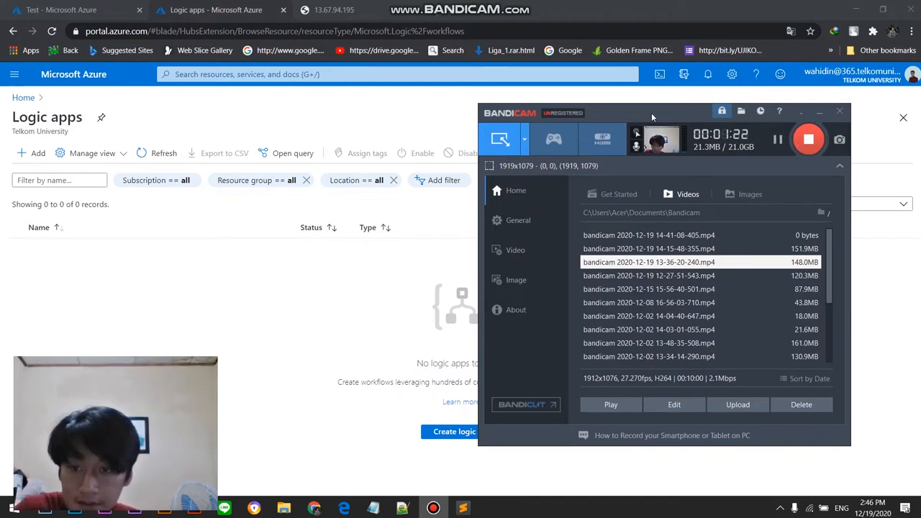
{"action": "mouse_move", "coordinate": [651, 113]}
{"action": "left_mouse_down"}
{"action": "mouse_move", "coordinate": [691, 137]}
{"action": "mouse_move", "coordinate": [712, 136]}
{"action": "mouse_move", "coordinate": [477, 114]}
{"action": "mouse_move", "coordinate": [635, 115]}
{"action": "left_mouse_up"}
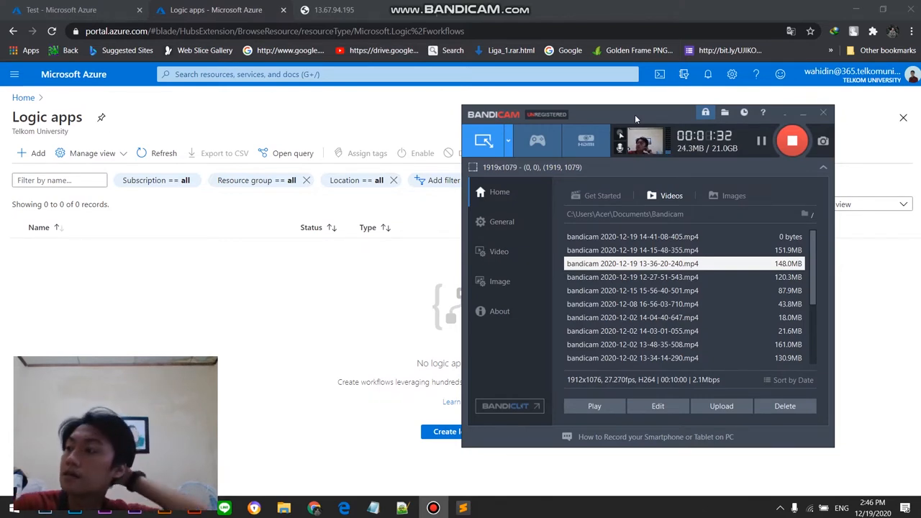
{"action": "left_click_drag", "start_coordinate": [635, 114], "coordinate": [660, 126]}
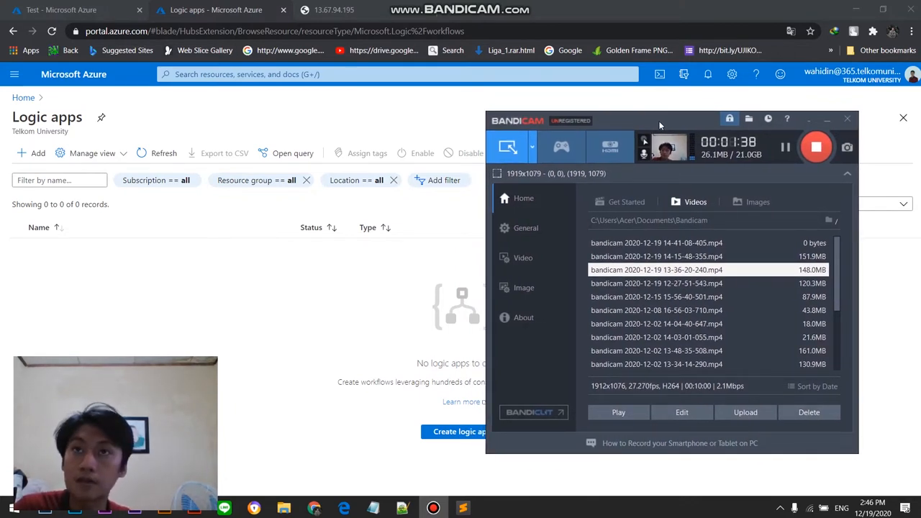
{"action": "left_click_drag", "start_coordinate": [660, 125], "coordinate": [681, 125]}
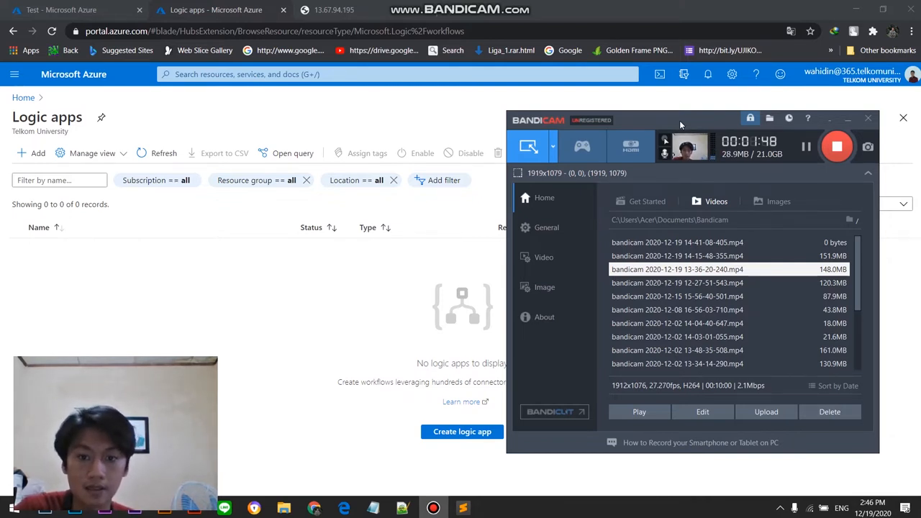
{"action": "mouse_move", "coordinate": [679, 120]}
{"action": "left_mouse_down"}
{"action": "mouse_move", "coordinate": [703, 119]}
{"action": "mouse_move", "coordinate": [693, 118]}
{"action": "left_mouse_up"}
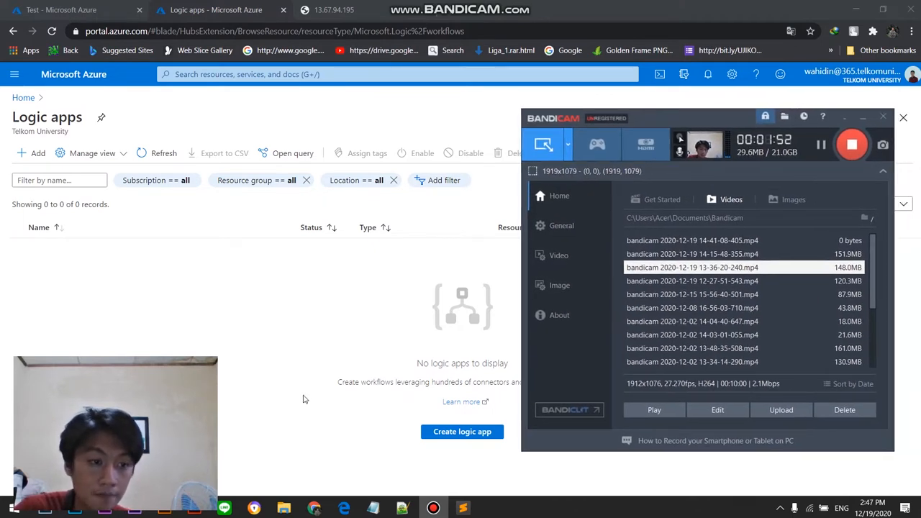
Step: Begin creating a logic app and assign it to the Modul5-Load-Balancer resource group
{"action": "left_click", "coordinate": [21, 155]}
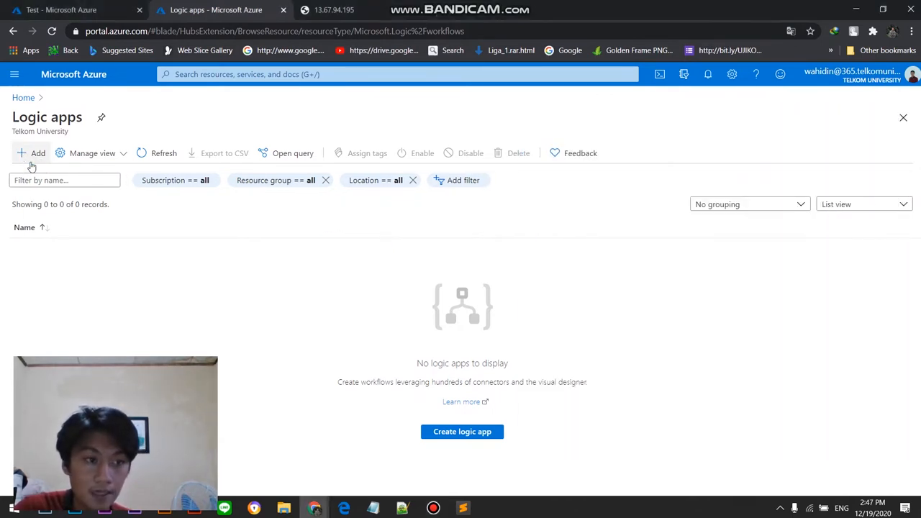
{"action": "mouse_move", "coordinate": [433, 508]}
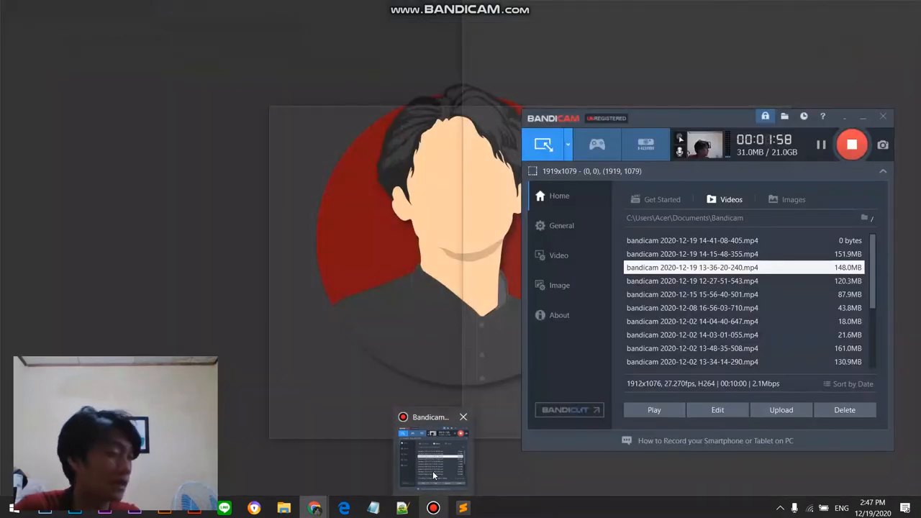
{"action": "left_click", "coordinate": [433, 452]}
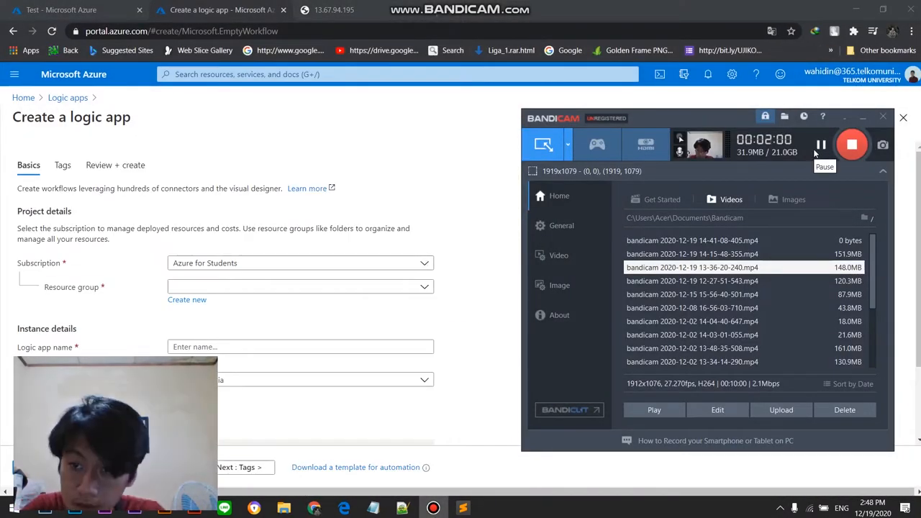
{"action": "left_click", "coordinate": [334, 288]}
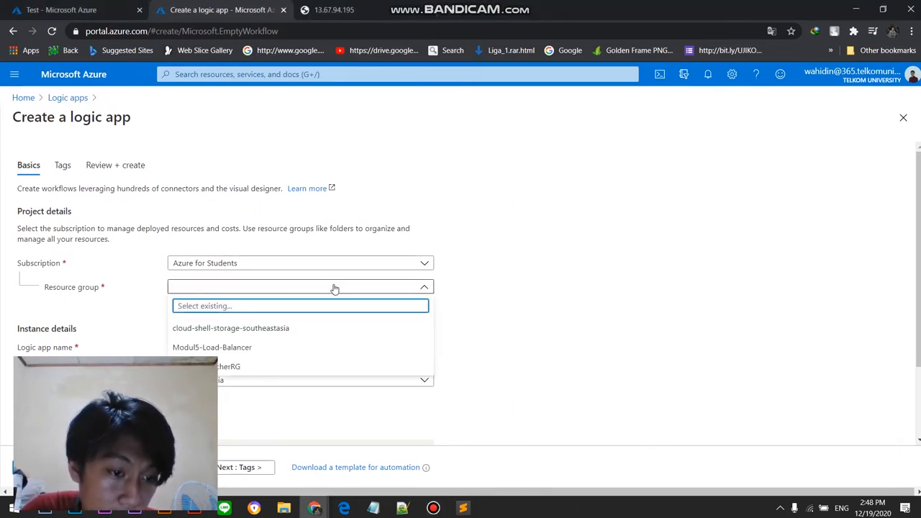
{"action": "left_click", "coordinate": [335, 288]}
{"action": "left_click", "coordinate": [321, 287]}
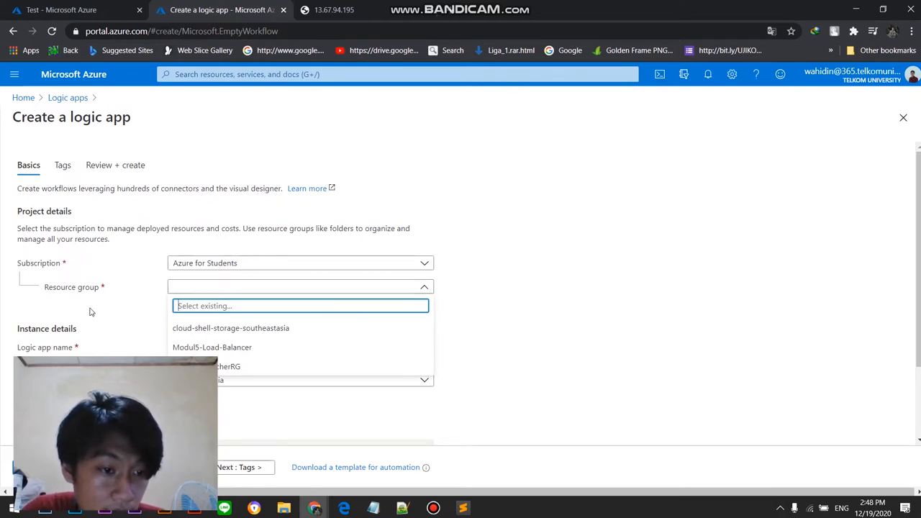
{"action": "left_click", "coordinate": [246, 349]}
Step: Name the logic app Ujikom1-LogicAPP and keep its region at Southeast Asia
{"action": "left_click", "coordinate": [245, 348]}
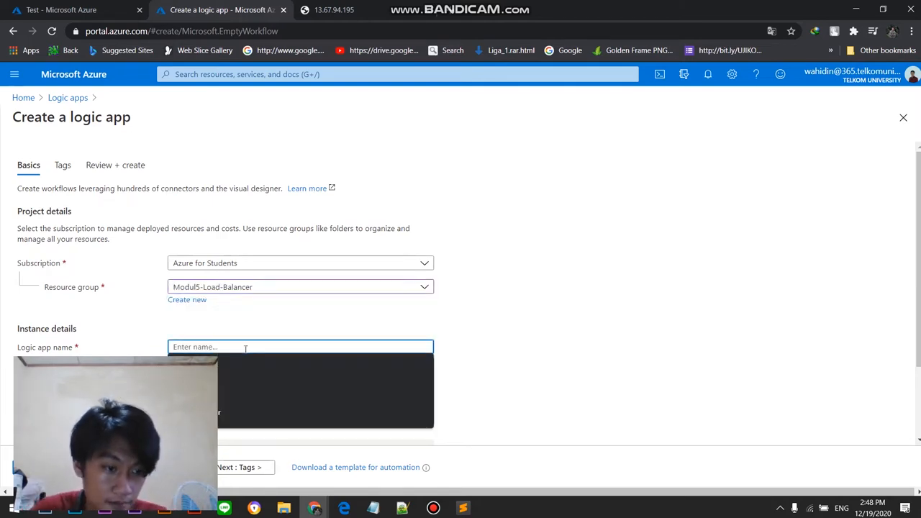
{"action": "type", "text": "Ujikom1-LogicAPP"}
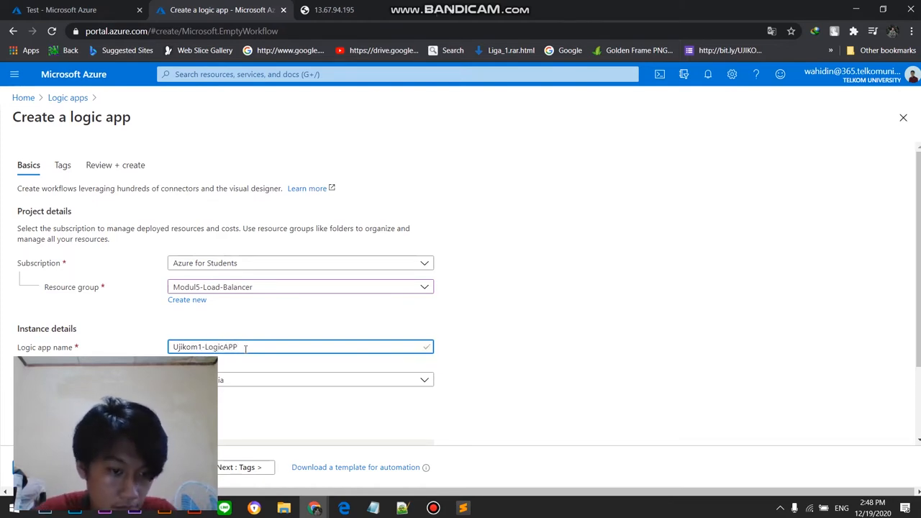
{"action": "left_click", "coordinate": [223, 386]}
{"action": "left_click", "coordinate": [222, 384]}
{"action": "scroll", "coordinate": [342, 423], "scroll_direction": "down", "scroll_amount": 2}
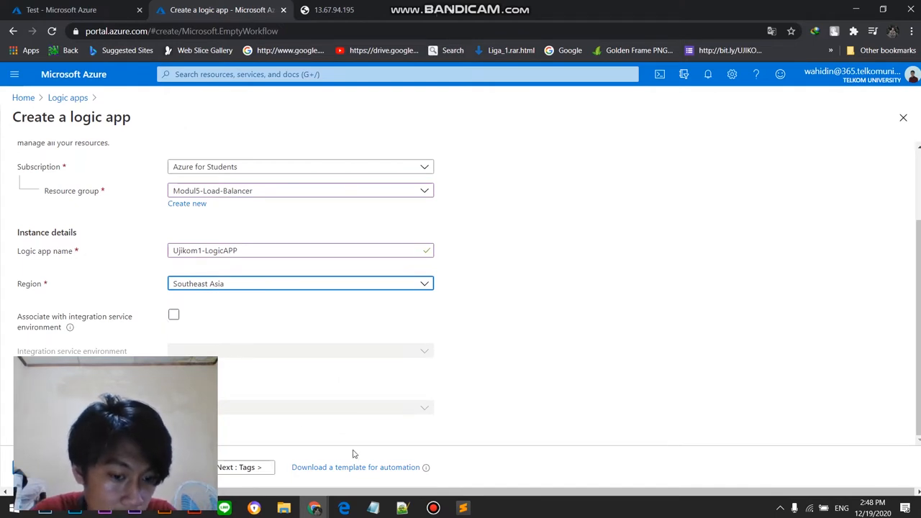
Step: Leave the logic app's tags empty, proceed to the review and create Ujikom1-LogicAPP
{"action": "left_click", "coordinate": [434, 510]}
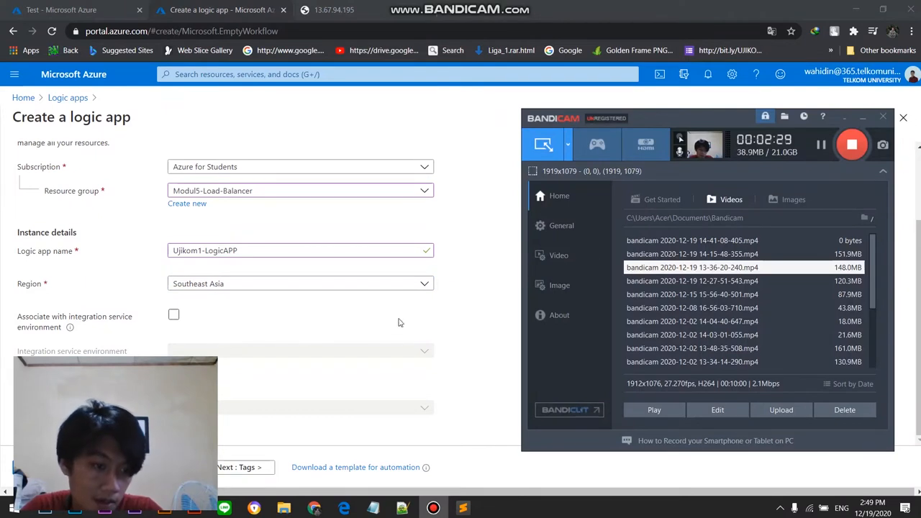
{"action": "left_click", "coordinate": [456, 309]}
{"action": "left_click", "coordinate": [228, 475]}
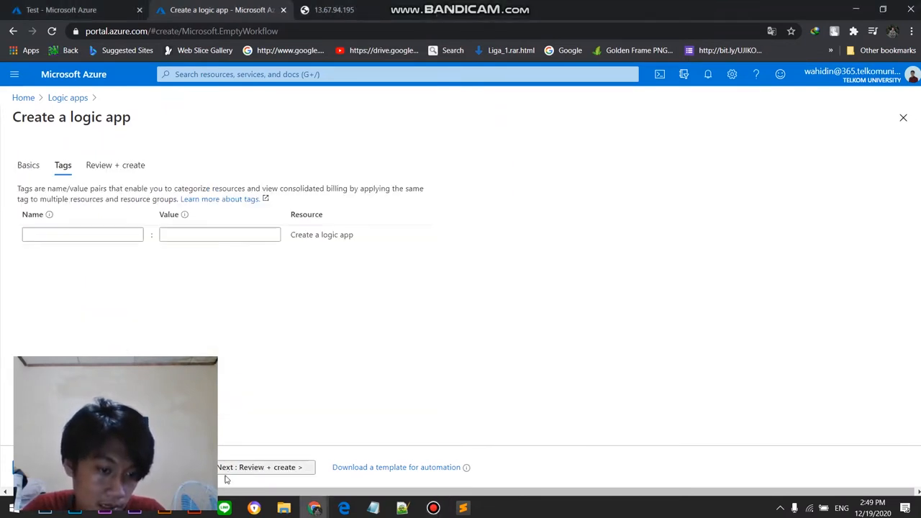
{"action": "left_click", "coordinate": [242, 468]}
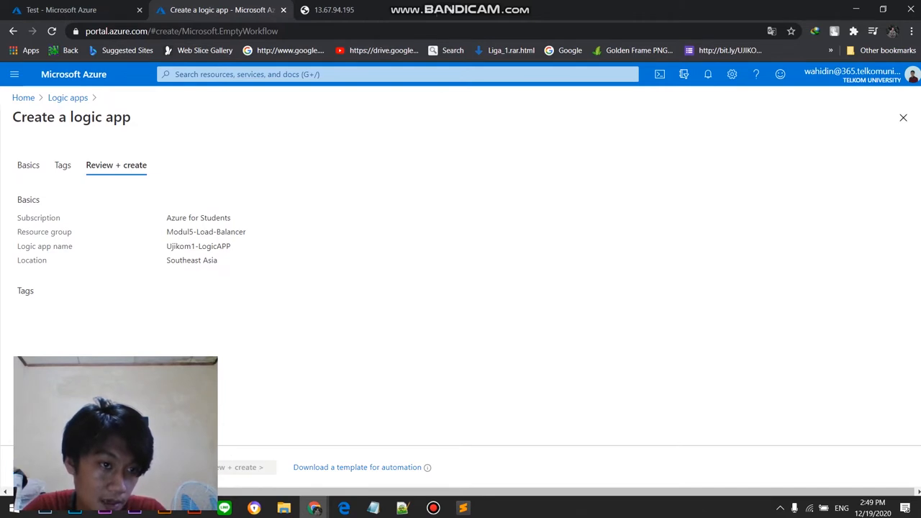
{"action": "left_click", "coordinate": [51, 467]}
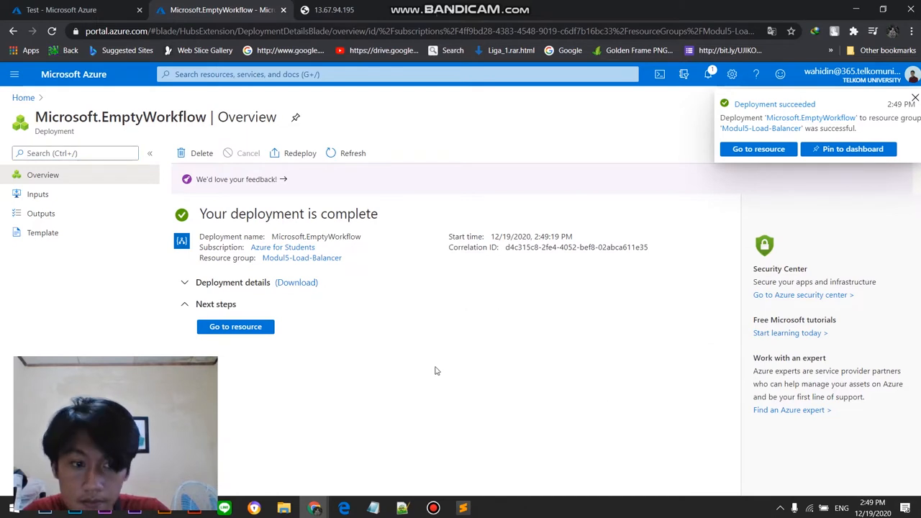
Step: Go to the deployed Ujikom1-LogicAPP resource and start its workflow with the Recurrence trigger
{"action": "left_click", "coordinate": [428, 511]}
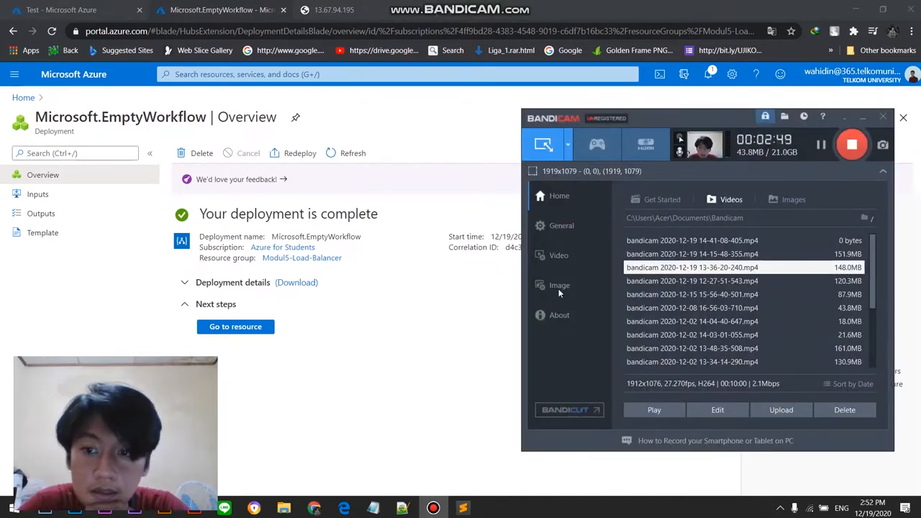
{"action": "left_click", "coordinate": [261, 335]}
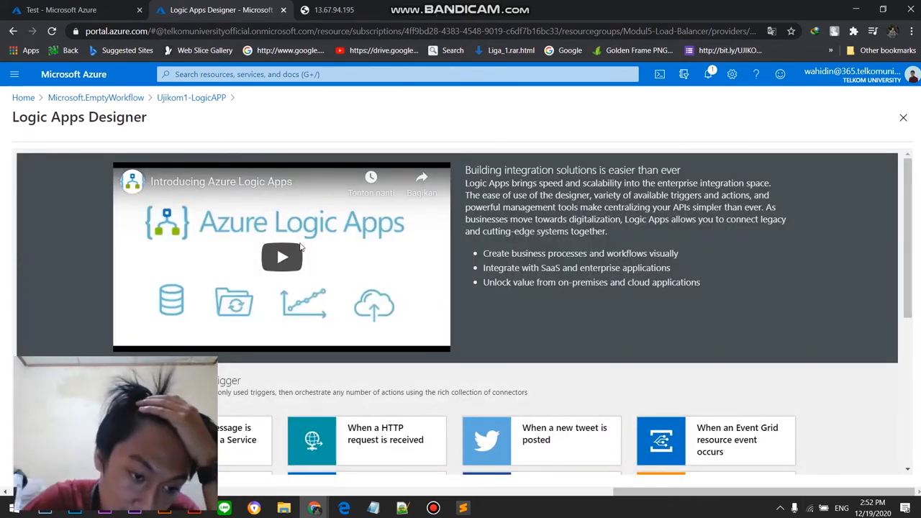
{"action": "scroll", "coordinate": [301, 247], "scroll_direction": "down", "scroll_amount": 3}
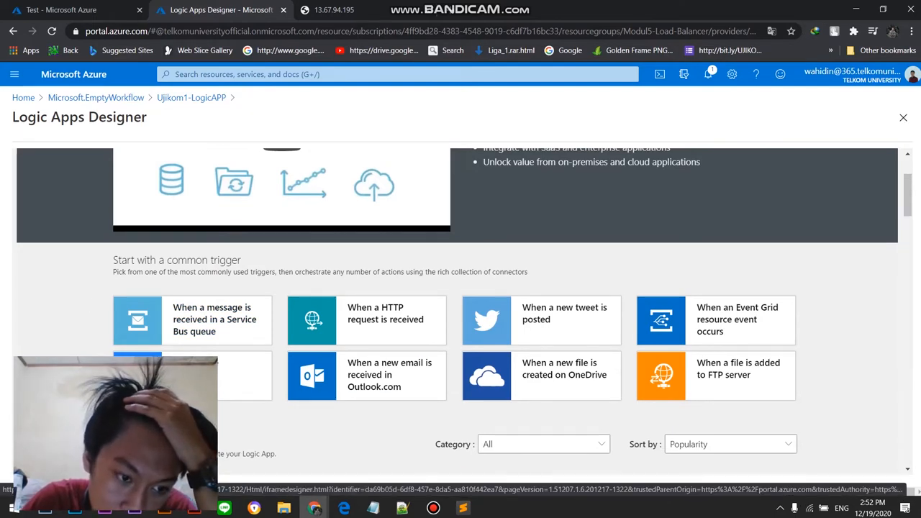
{"action": "left_click", "coordinate": [214, 369]}
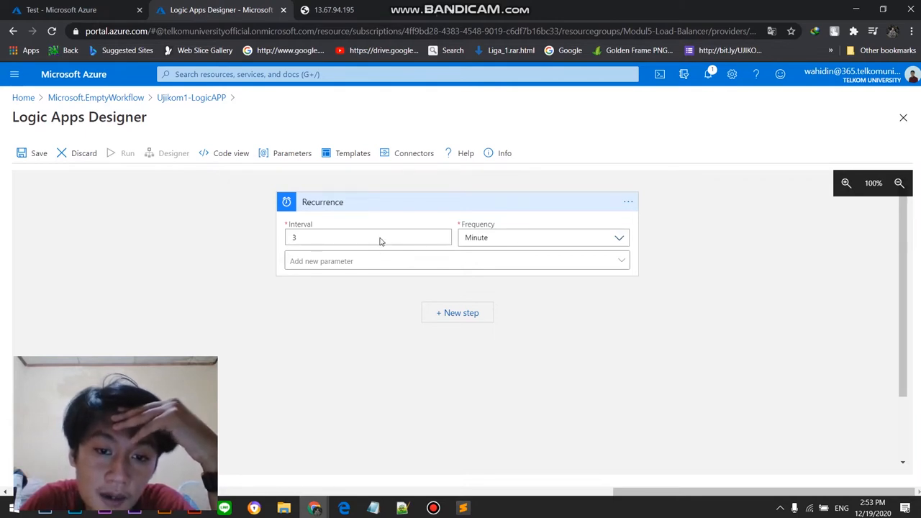
Step: Look through the frequency options of the Recurrence trigger
{"action": "left_click", "coordinate": [522, 239]}
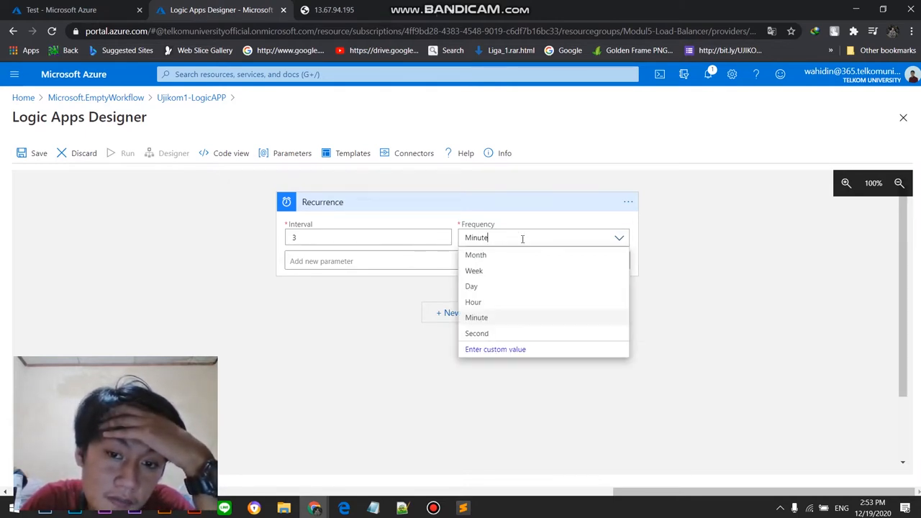
{"action": "left_click", "coordinate": [619, 241]}
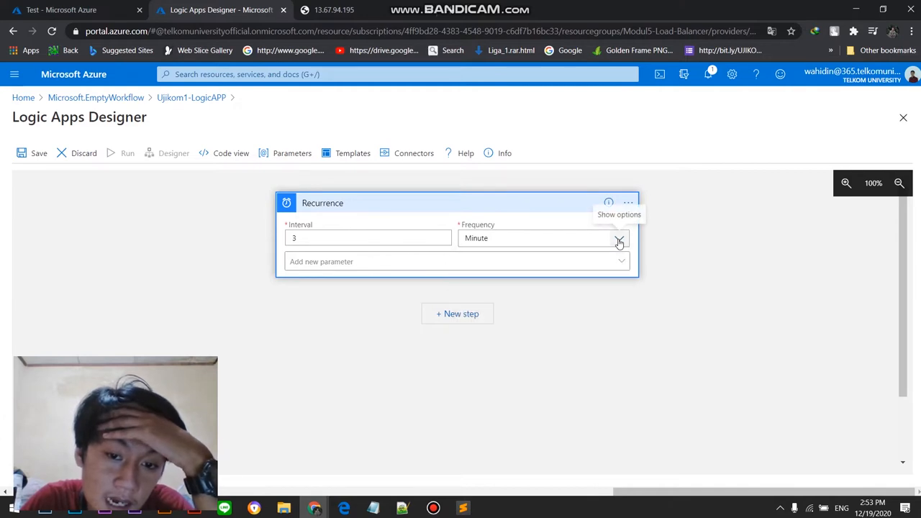
{"action": "left_click", "coordinate": [619, 240]}
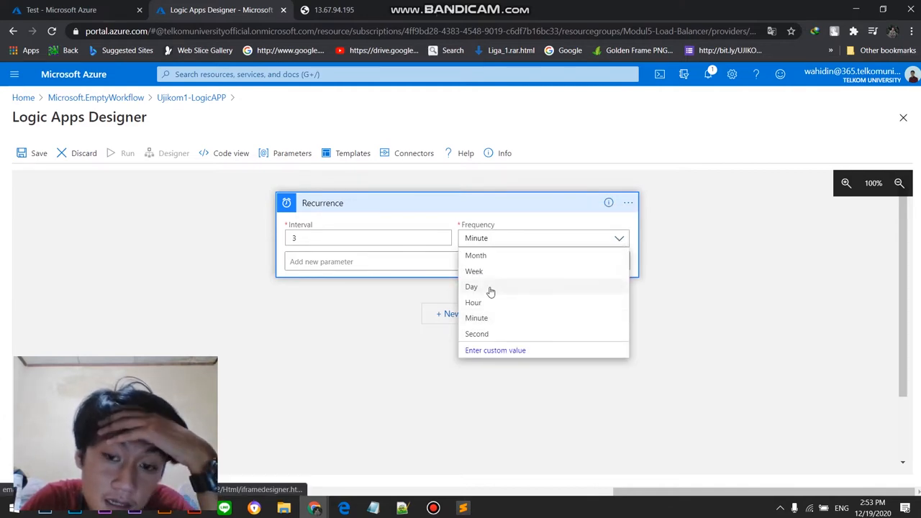
Step: Switch to the assignment PDF in Microsoft Edge and highlight the Automation requirements, including the start-up and shut-down times and confirmation email details
{"action": "left_click", "coordinate": [344, 508]}
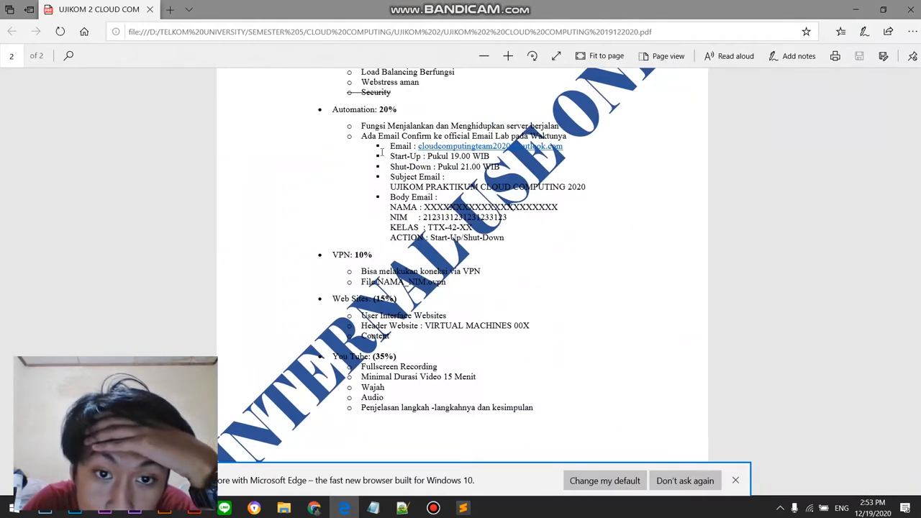
{"action": "left_click_drag", "start_coordinate": [434, 136], "coordinate": [505, 239]}
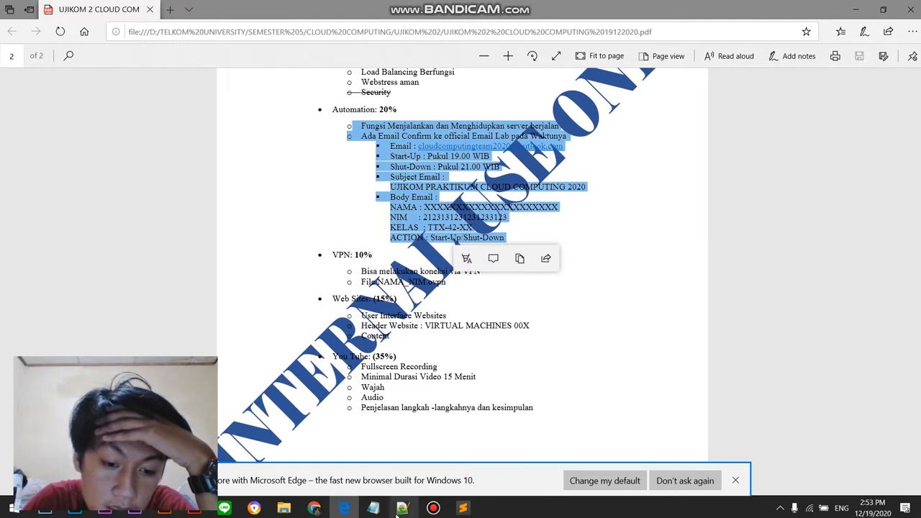
{"action": "mouse_move", "coordinate": [462, 508]}
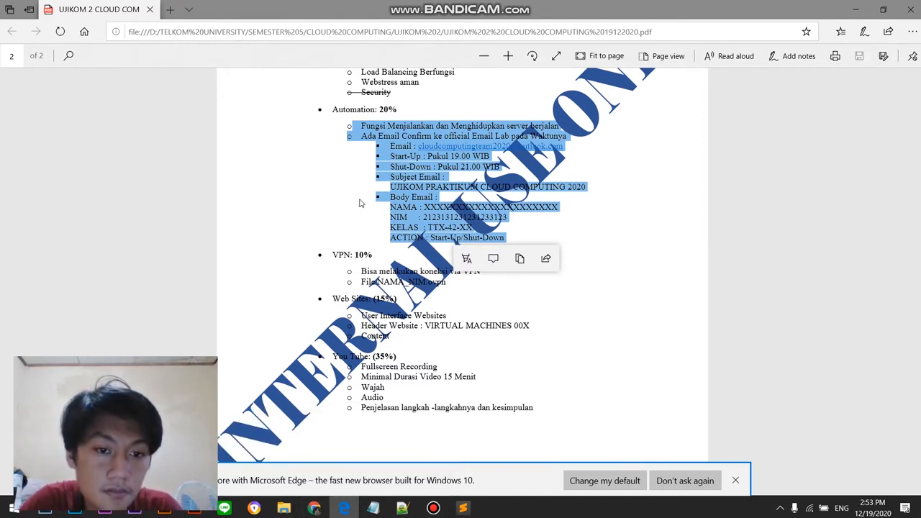
Step: Back in the Chrome logic app designer, set the Recurrence to every 2 days and add the Time zone, Start time and At these hours parameters
{"action": "key", "text": "alt+Tab"}
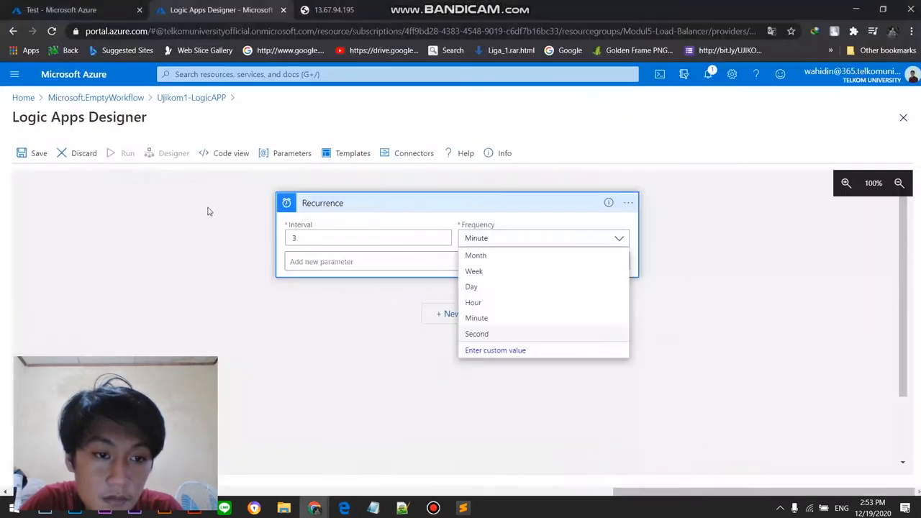
{"action": "left_click", "coordinate": [488, 291]}
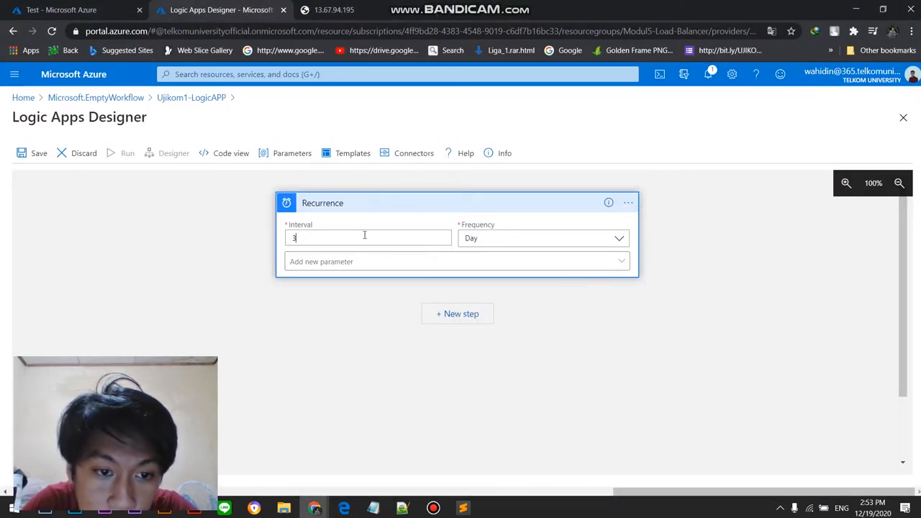
{"action": "left_click", "coordinate": [397, 263]}
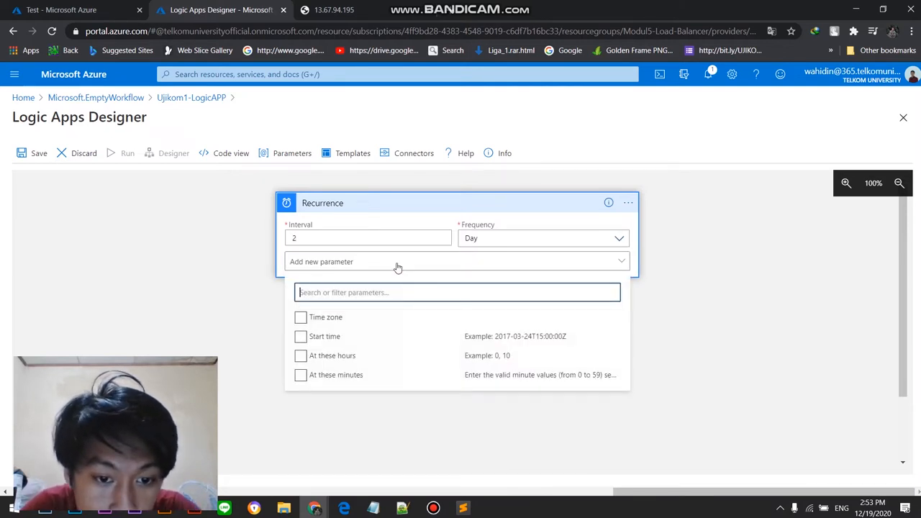
{"action": "left_click", "coordinate": [300, 319]}
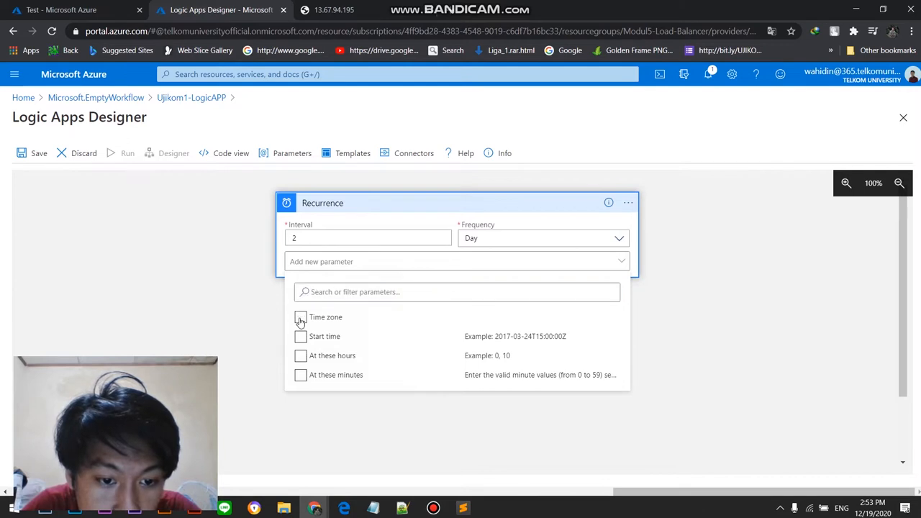
{"action": "left_click", "coordinate": [302, 358]}
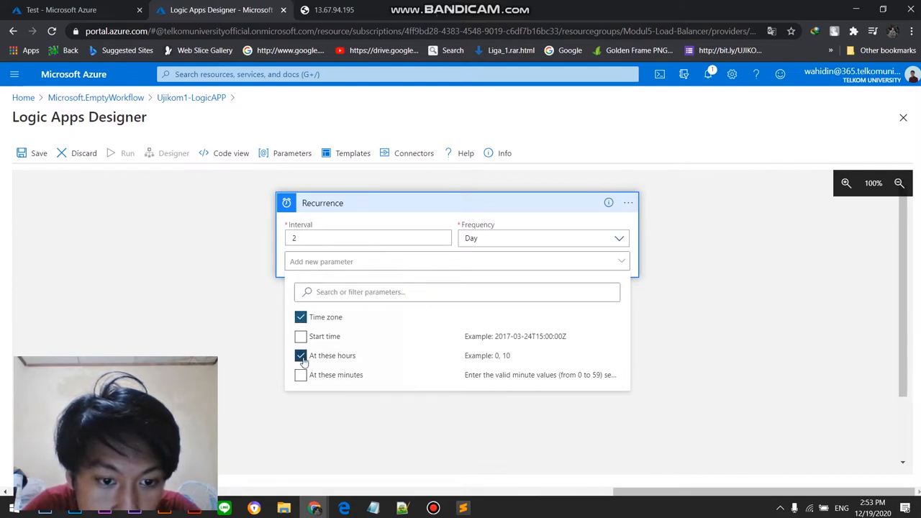
{"action": "left_click", "coordinate": [301, 336]}
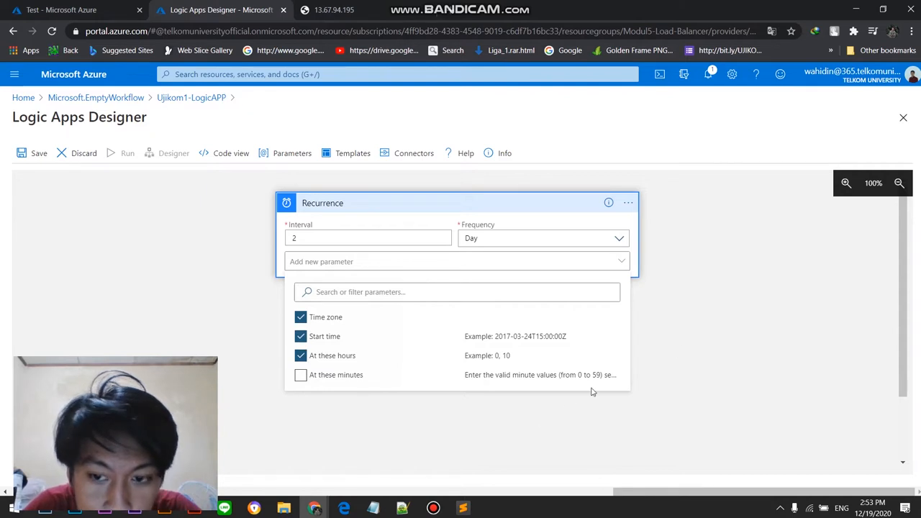
{"action": "left_click", "coordinate": [609, 262]}
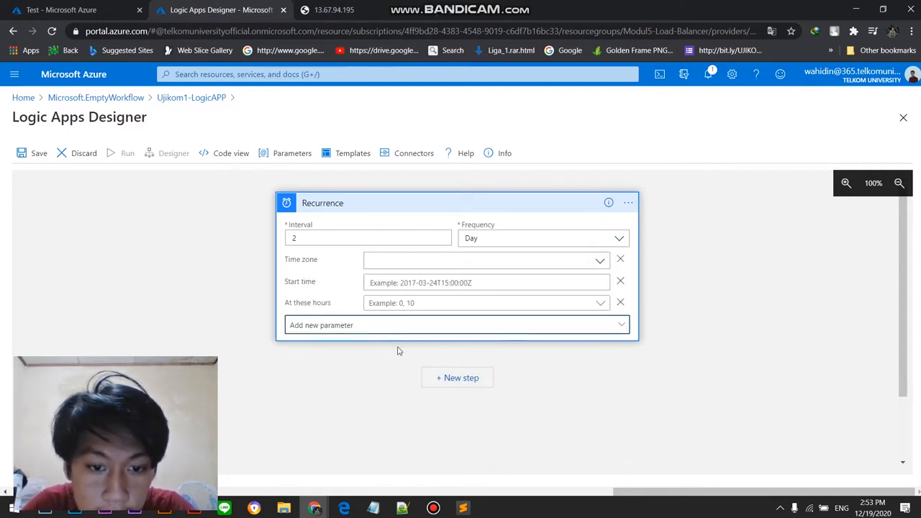
Step: Set the Recurrence trigger's time zone to (UTC+07:00) Bangkok, Hanoi, Jakarta
{"action": "left_click", "coordinate": [423, 265]}
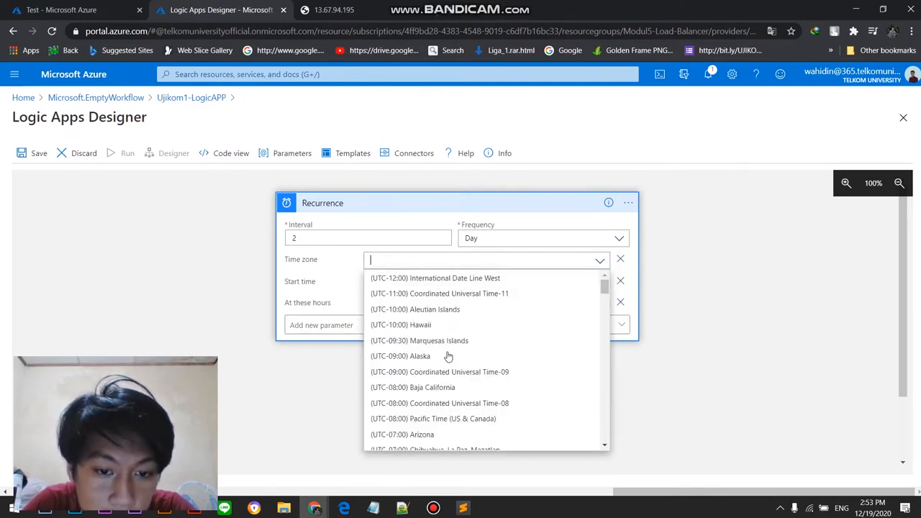
{"action": "scroll", "coordinate": [447, 358], "scroll_direction": "down", "scroll_amount": 6}
{"action": "scroll", "coordinate": [448, 357], "scroll_direction": "down", "scroll_amount": 10}
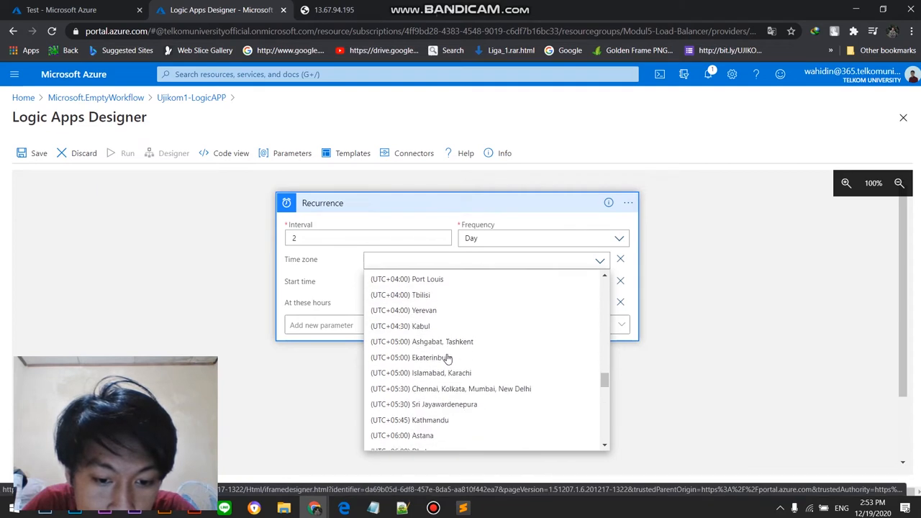
{"action": "scroll", "coordinate": [447, 358], "scroll_direction": "down", "scroll_amount": 8}
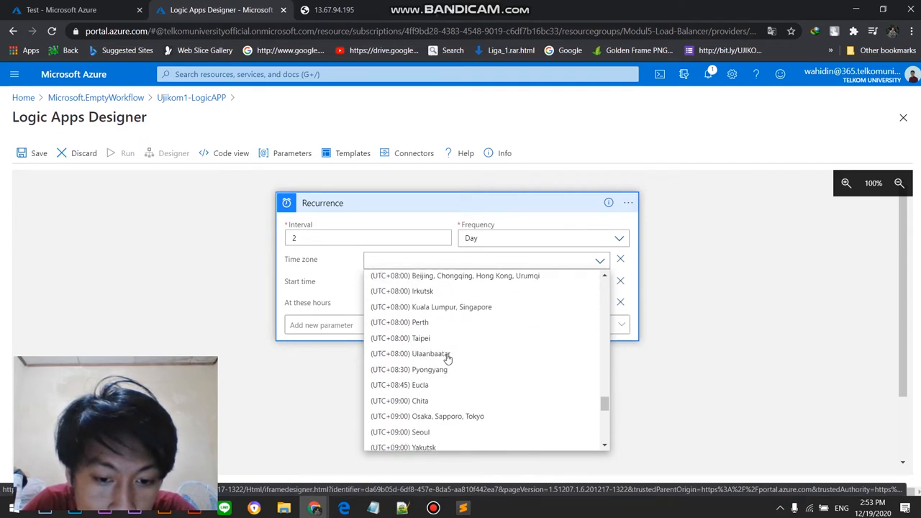
{"action": "scroll", "coordinate": [448, 357], "scroll_direction": "down", "scroll_amount": 3}
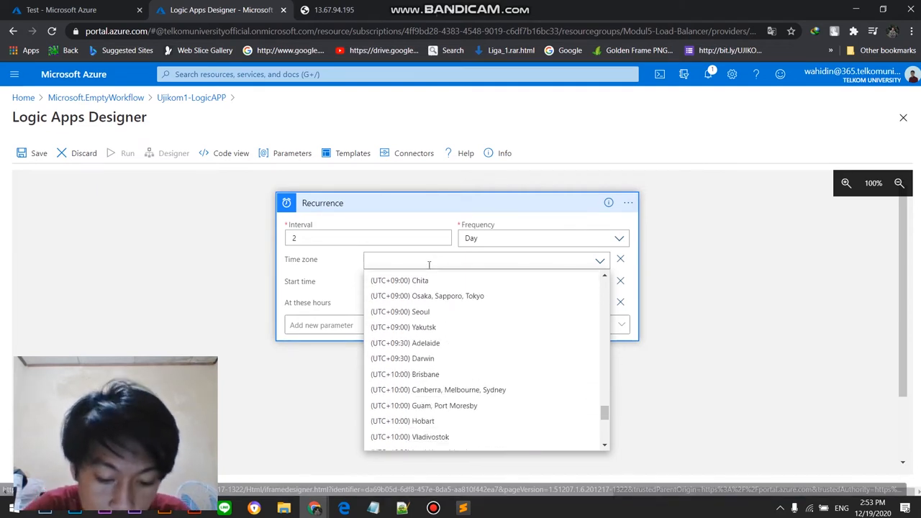
{"action": "type", "text": "k"}
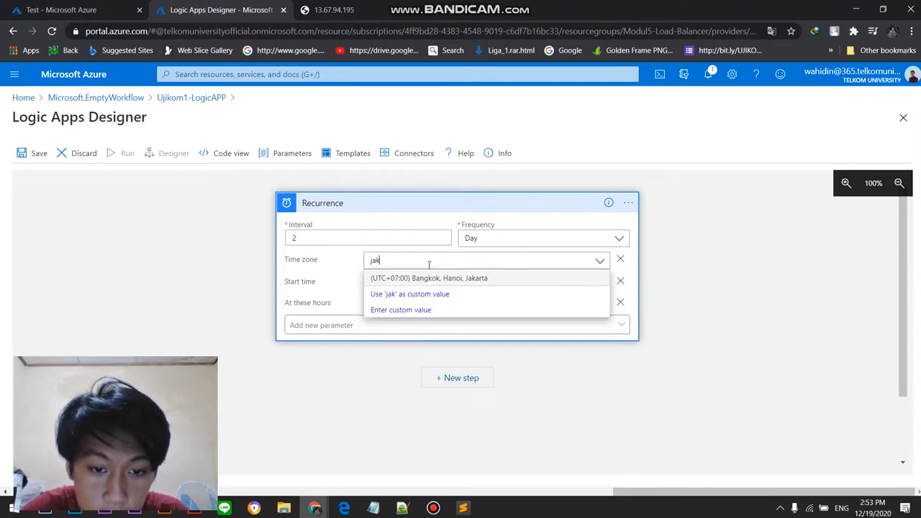
{"action": "left_click", "coordinate": [452, 281]}
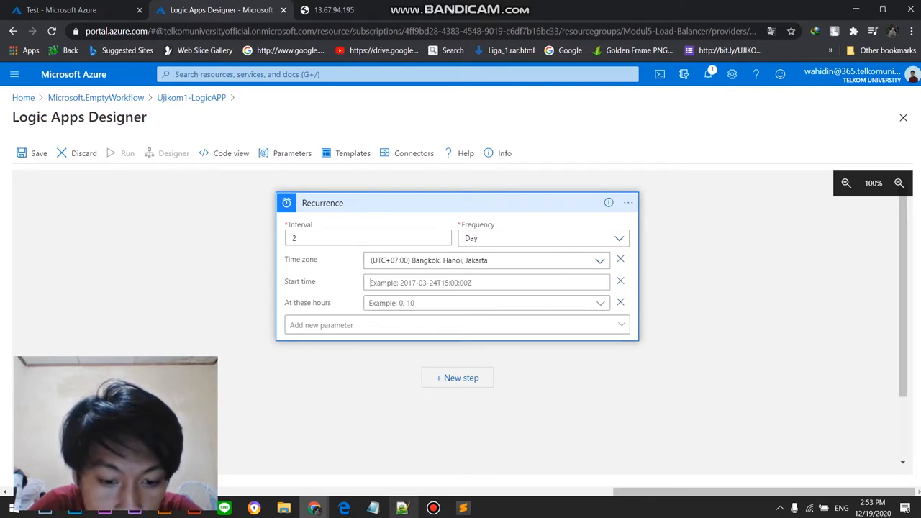
Step: Enter 19.00 as the Recurrence trigger's start time
{"action": "mouse_move", "coordinate": [447, 493]}
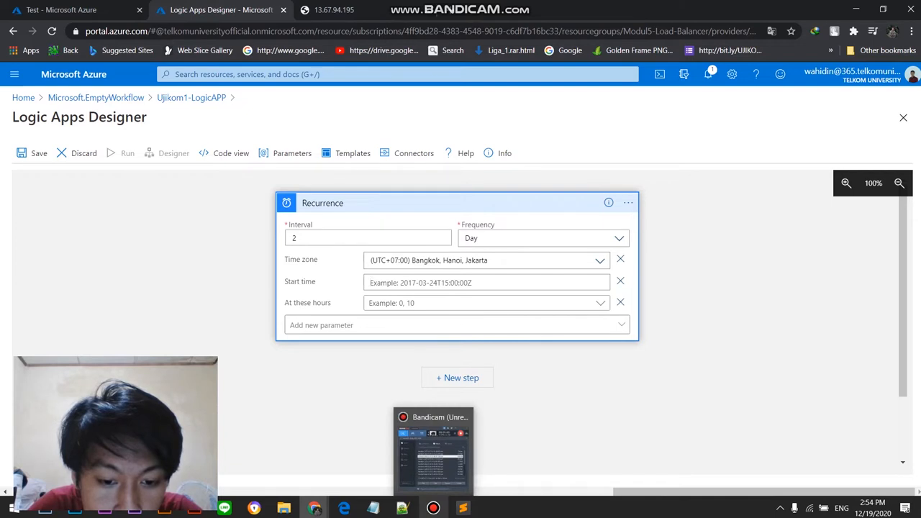
{"action": "mouse_move", "coordinate": [345, 504]}
{"action": "mouse_move", "coordinate": [351, 473]}
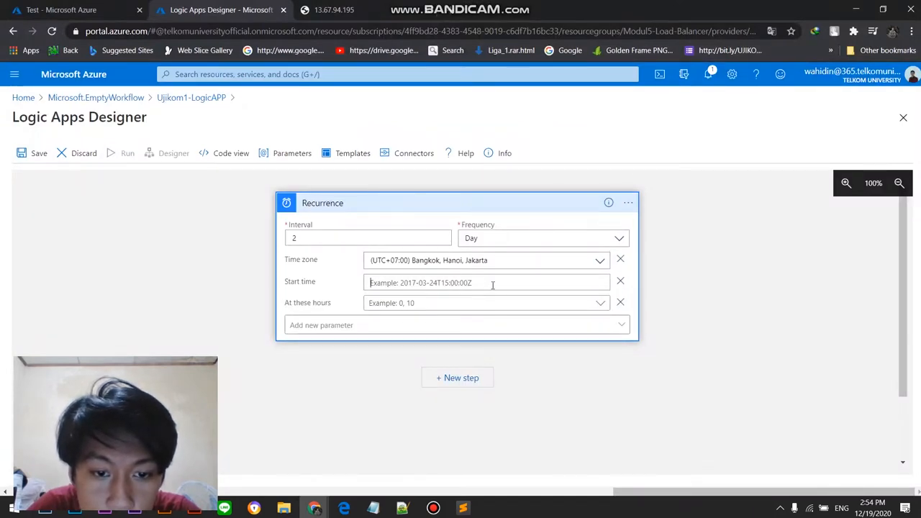
{"action": "left_click", "coordinate": [492, 285]}
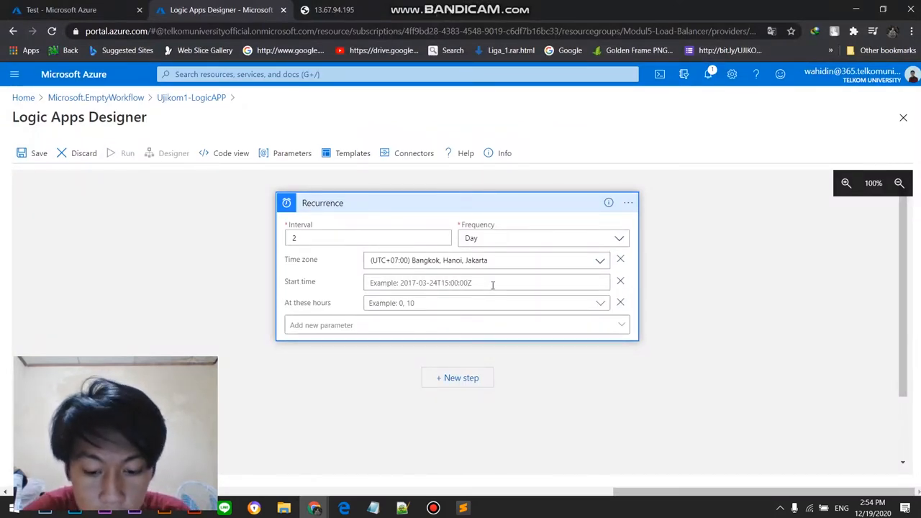
{"action": "type", "text": "19"}
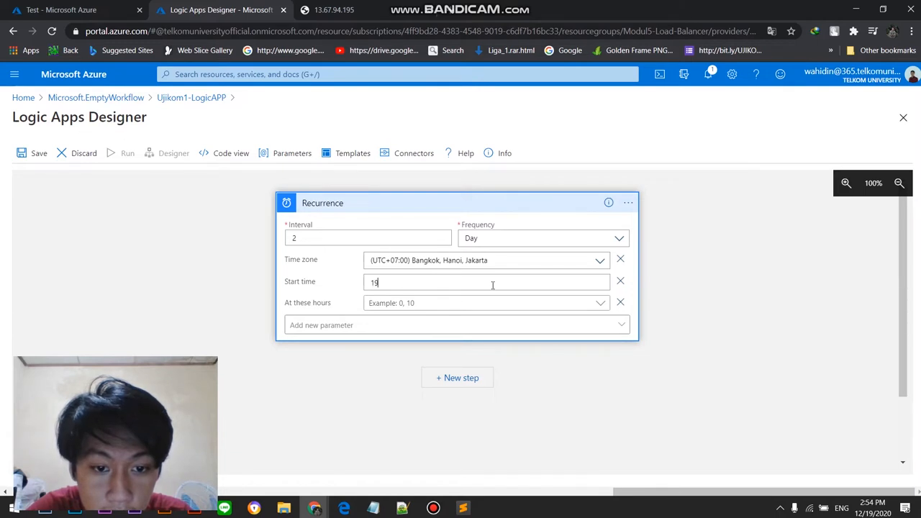
{"action": "type", "text": ".00"}
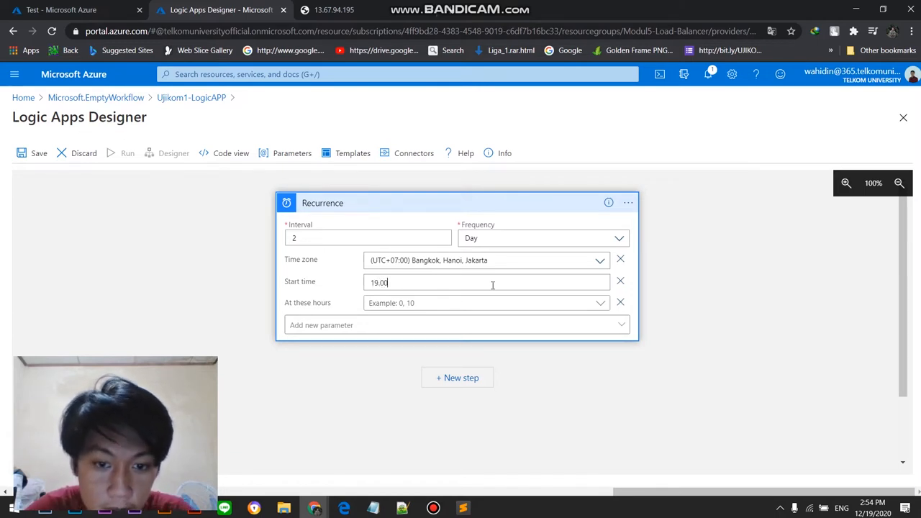
Step: Open the choices for the Recurrence trigger's At these hours parameter and look through the available hours
{"action": "left_click", "coordinate": [510, 324]}
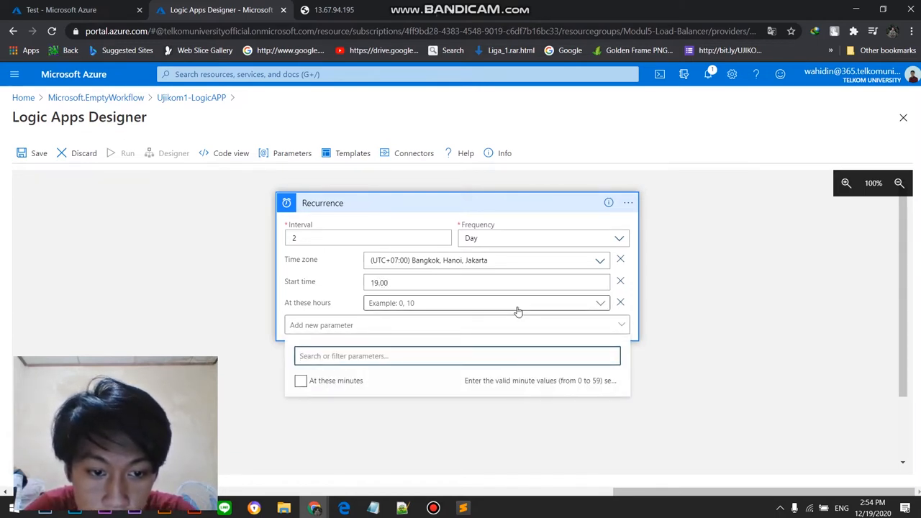
{"action": "left_click", "coordinate": [517, 310]}
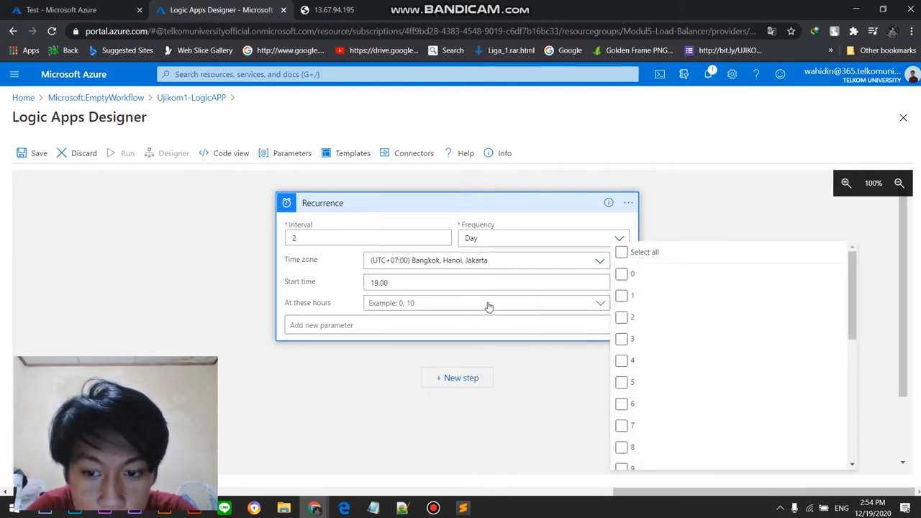
{"action": "scroll", "coordinate": [681, 367], "scroll_direction": "down", "scroll_amount": 4}
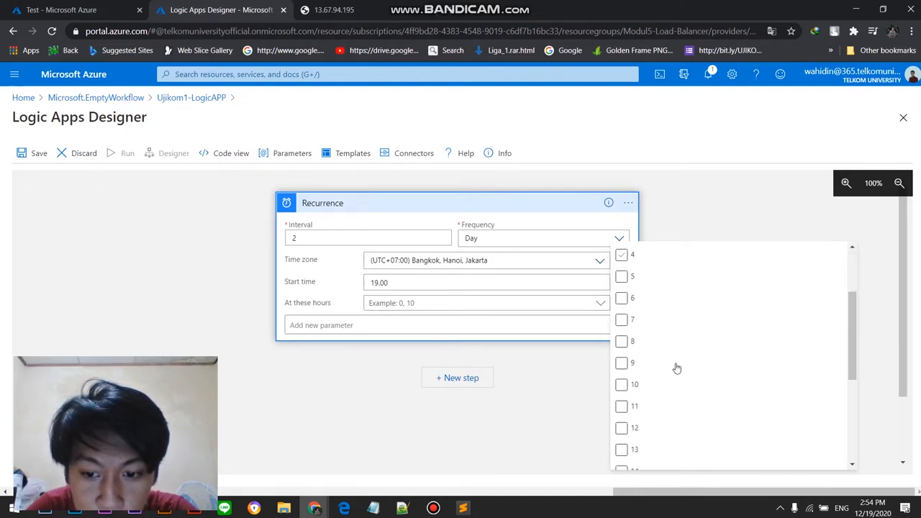
{"action": "scroll", "coordinate": [662, 382], "scroll_direction": "up", "scroll_amount": 1}
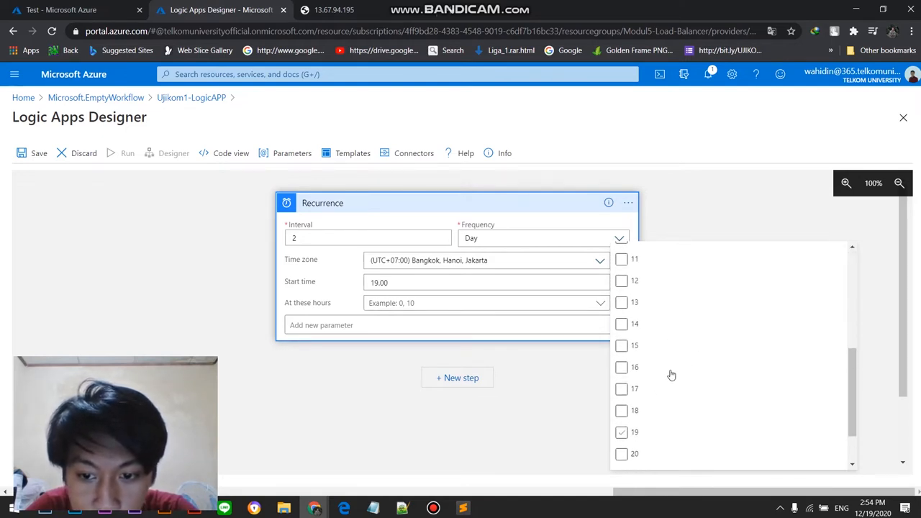
{"action": "left_click", "coordinate": [670, 374]}
{"action": "scroll", "coordinate": [671, 344], "scroll_direction": "up", "scroll_amount": 1}
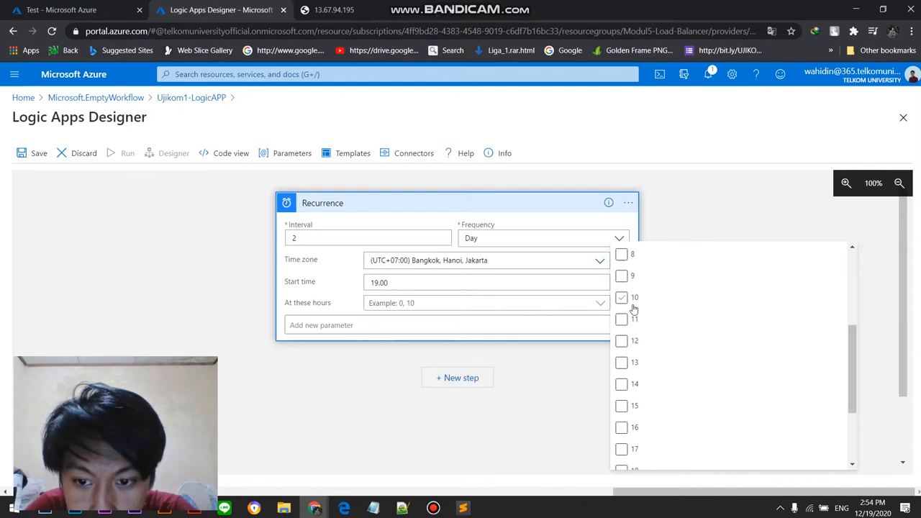
{"action": "scroll", "coordinate": [653, 342], "scroll_direction": "up", "scroll_amount": 1}
{"action": "scroll", "coordinate": [655, 348], "scroll_direction": "down", "scroll_amount": 3}
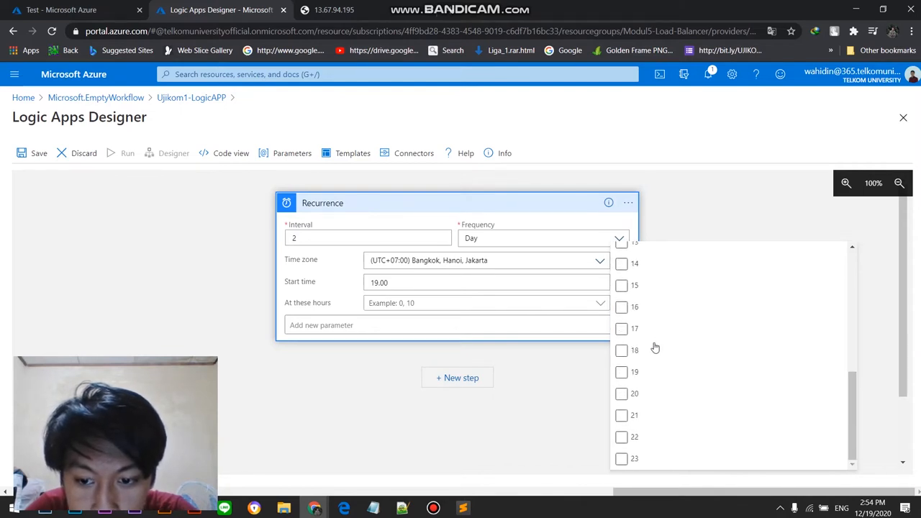
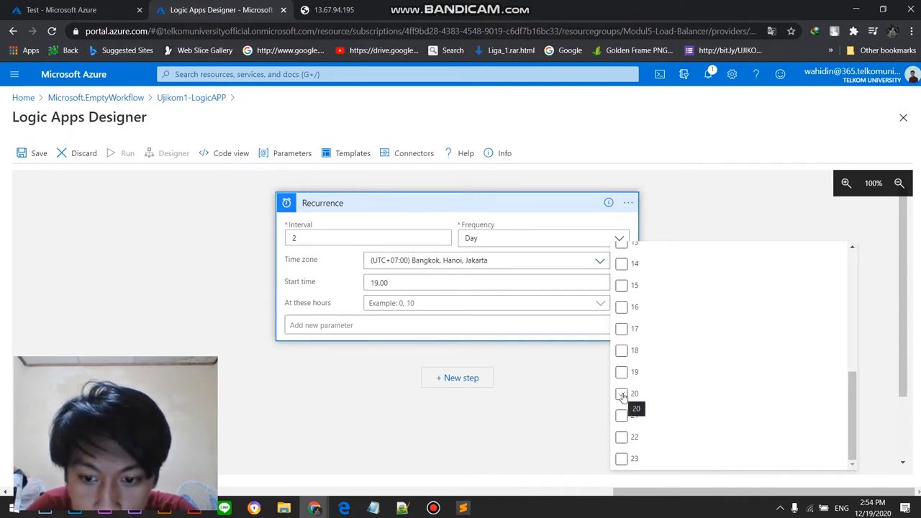
Step: Choose 20 for the Recurrence trigger's At these hours parameter and set the interval to 1 day
{"action": "left_click", "coordinate": [620, 398]}
{"action": "left_click", "coordinate": [554, 384]}
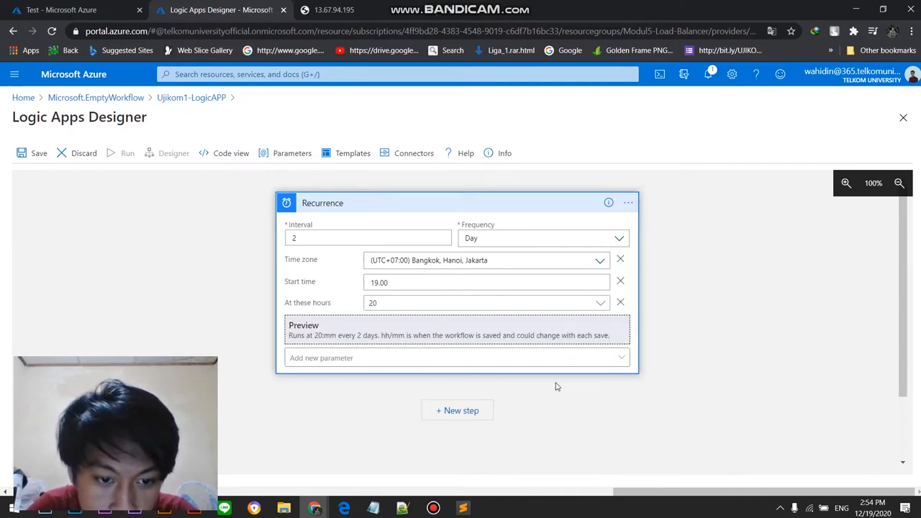
{"action": "left_click", "coordinate": [381, 243]}
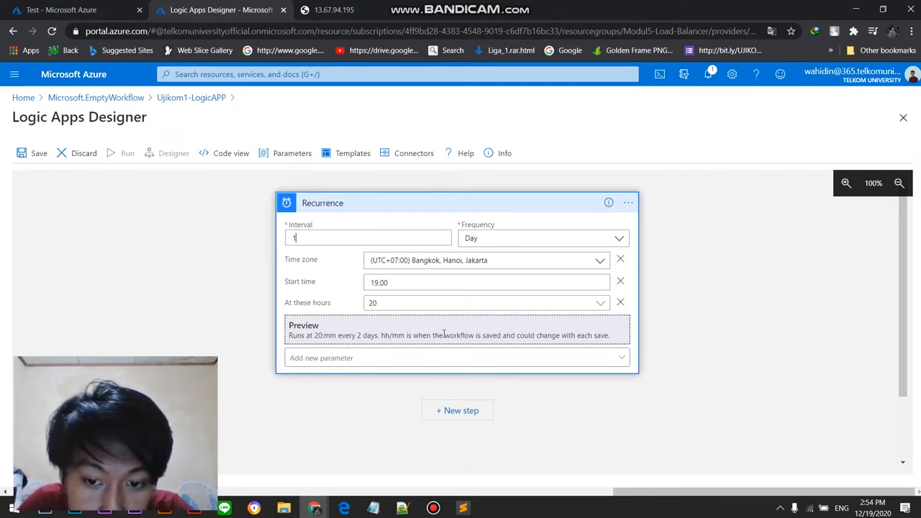
{"action": "left_click", "coordinate": [457, 361]}
{"action": "left_click", "coordinate": [456, 363]}
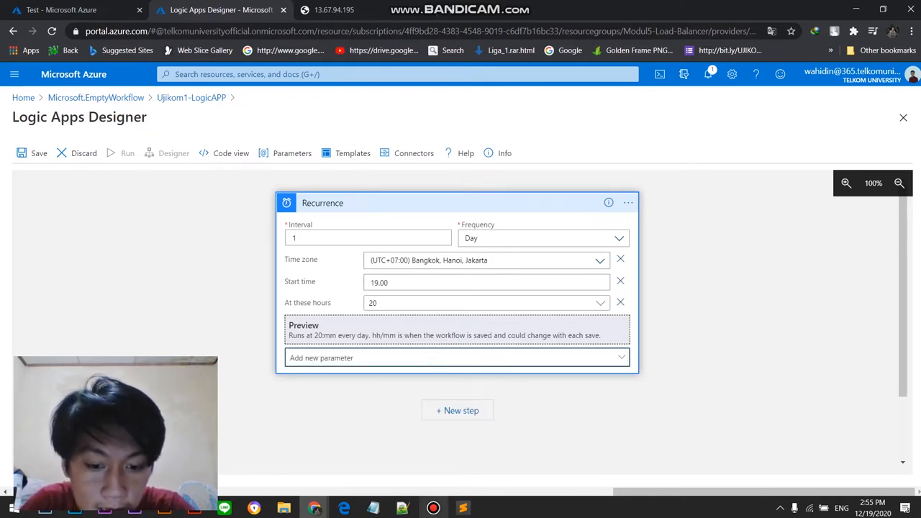
{"action": "mouse_move", "coordinate": [432, 508]}
{"action": "left_click", "coordinate": [438, 459]}
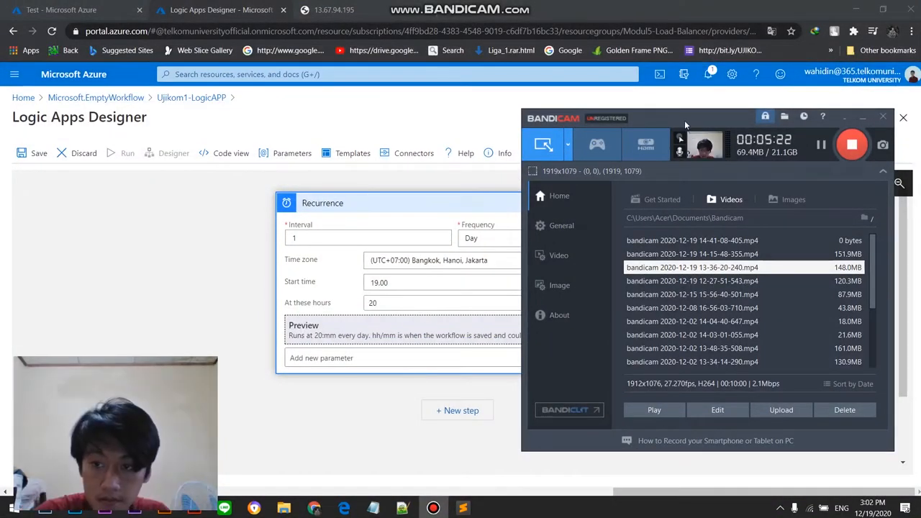
{"action": "left_click", "coordinate": [821, 144]}
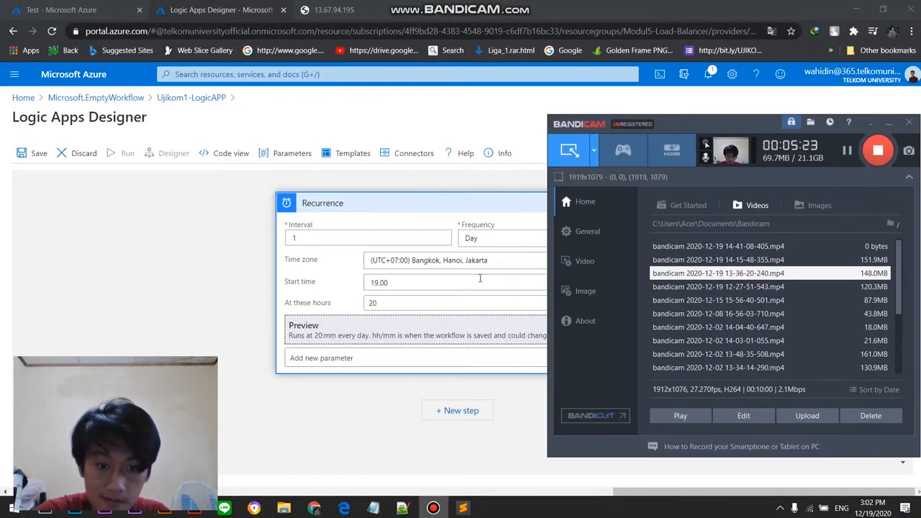
{"action": "left_click", "coordinate": [480, 278]}
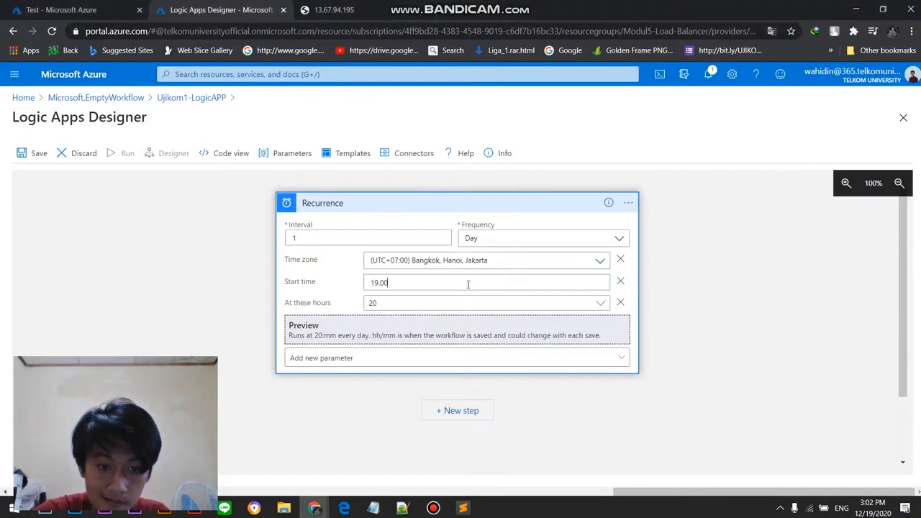
Step: Remove the Start time parameter from the Recurrence trigger and make 19 its only selected hour
{"action": "left_click", "coordinate": [620, 282]}
{"action": "left_click", "coordinate": [600, 281]}
{"action": "left_click", "coordinate": [621, 363]}
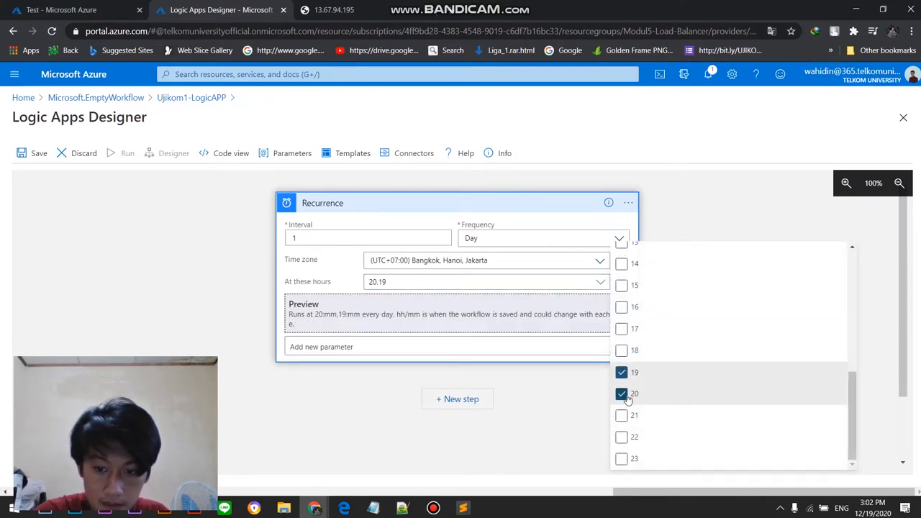
{"action": "left_click", "coordinate": [622, 394]}
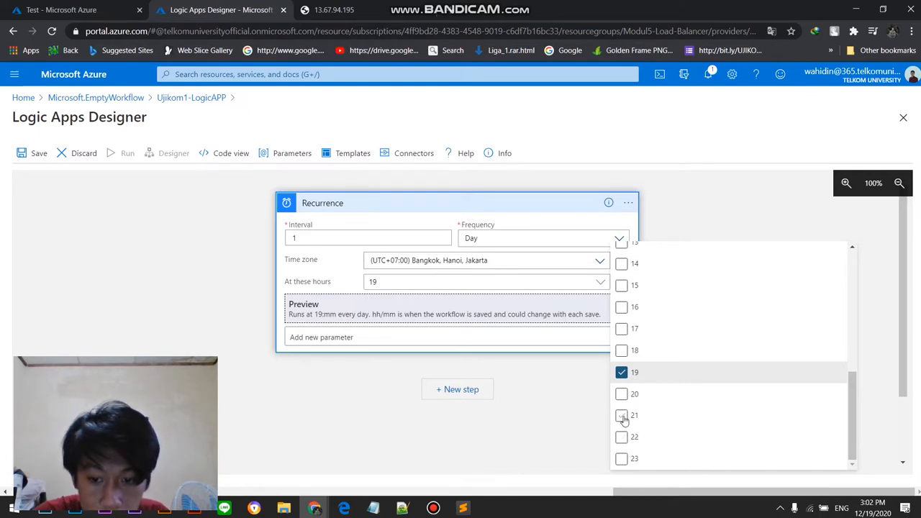
{"action": "left_click", "coordinate": [622, 417]}
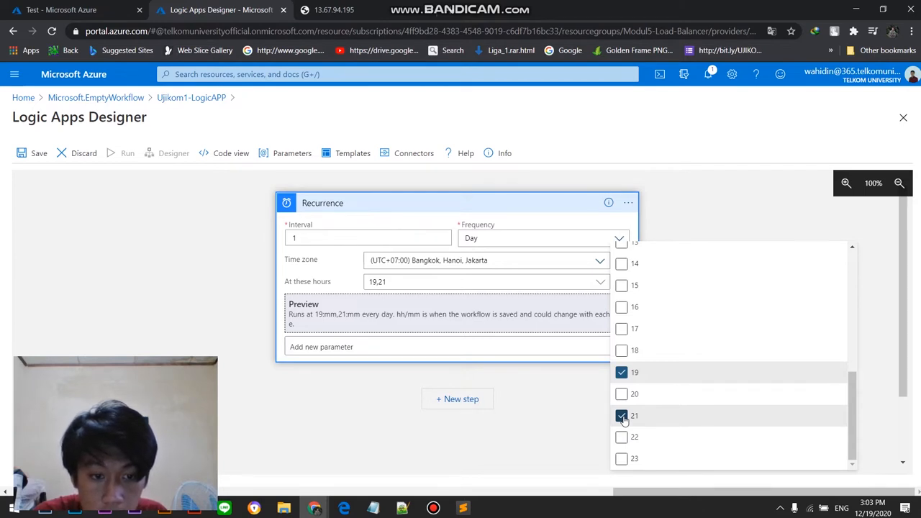
{"action": "left_click", "coordinate": [621, 417]}
{"action": "left_click", "coordinate": [622, 416]}
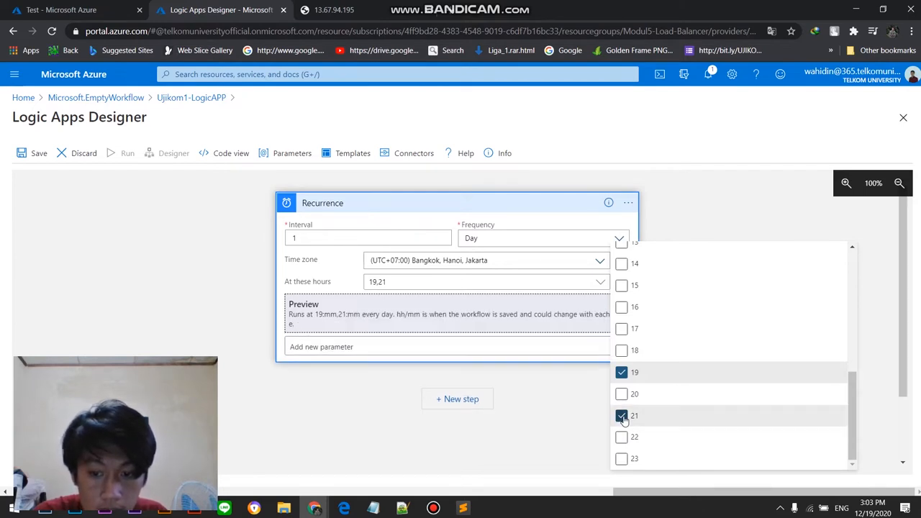
{"action": "left_click", "coordinate": [621, 417]}
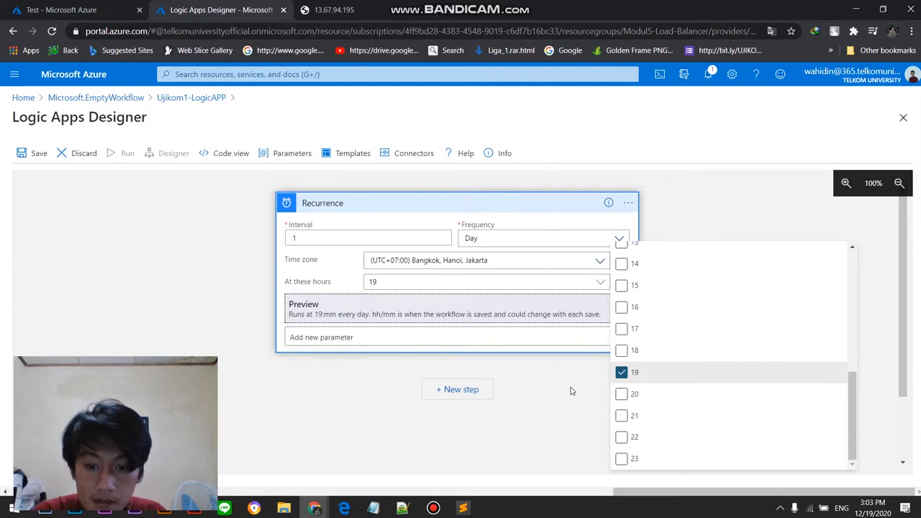
{"action": "left_click", "coordinate": [433, 508]}
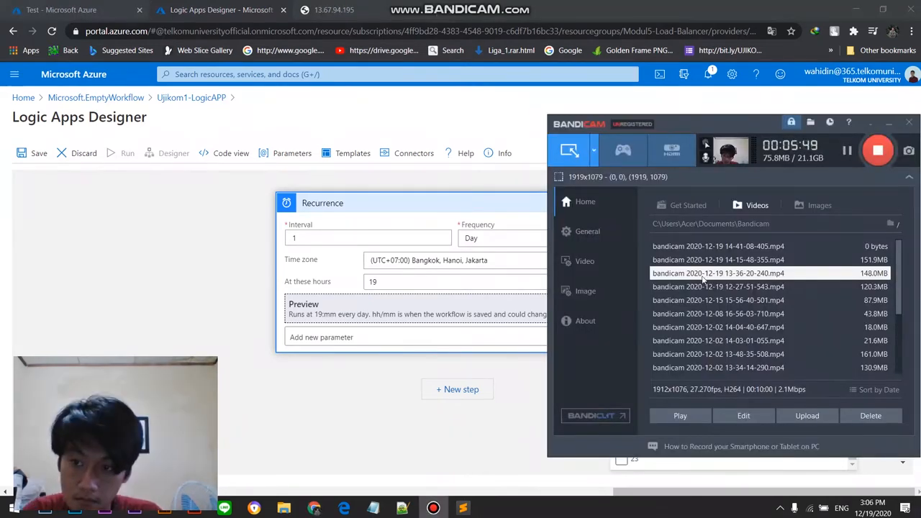
{"action": "left_click", "coordinate": [363, 390]}
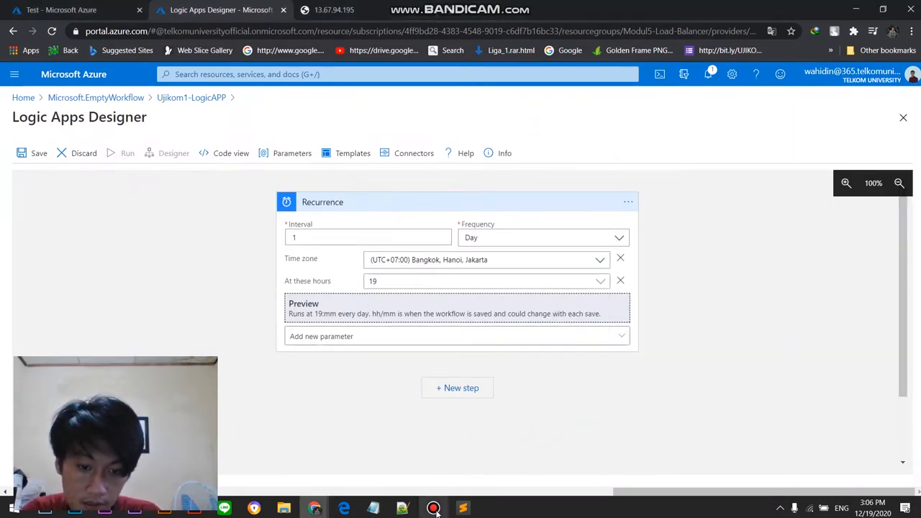
{"action": "left_click", "coordinate": [434, 508]}
{"action": "left_click", "coordinate": [447, 416]}
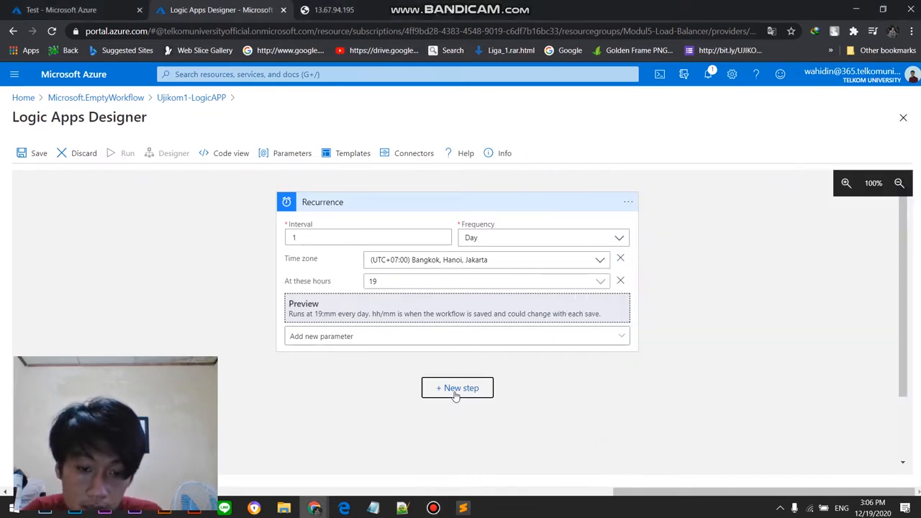
Step: Add a new step after the Recurrence trigger and look through the recommended operations
{"action": "left_click", "coordinate": [456, 390]}
{"action": "scroll", "coordinate": [457, 389], "scroll_direction": "down", "scroll_amount": 3}
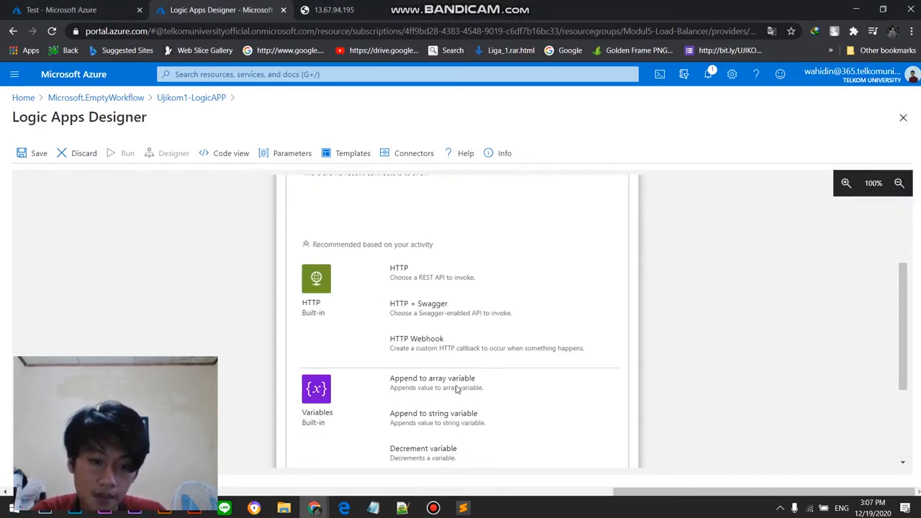
{"action": "scroll", "coordinate": [457, 389], "scroll_direction": "up", "scroll_amount": 3}
{"action": "scroll", "coordinate": [317, 331], "scroll_direction": "down", "scroll_amount": 1}
{"action": "scroll", "coordinate": [382, 227], "scroll_direction": "up", "scroll_amount": 1}
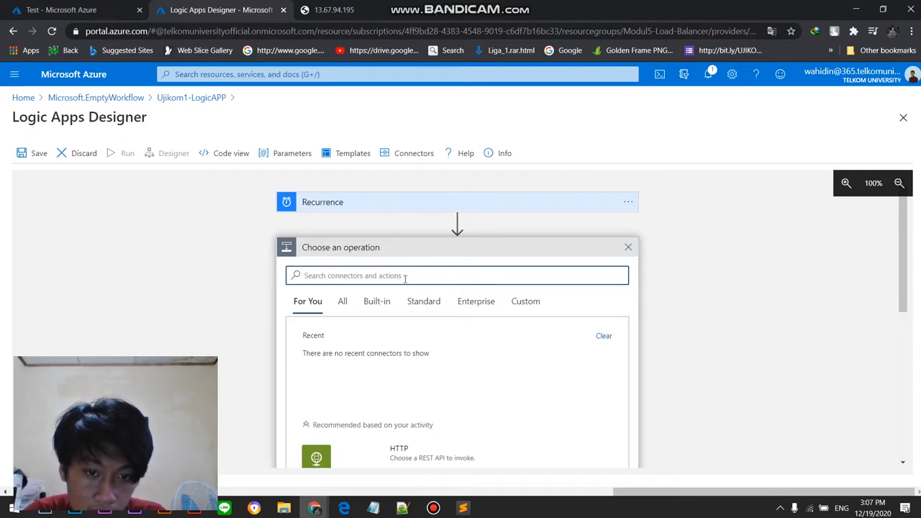
{"action": "type", "text": "gera"}
{"action": "type", "text": "t job"}
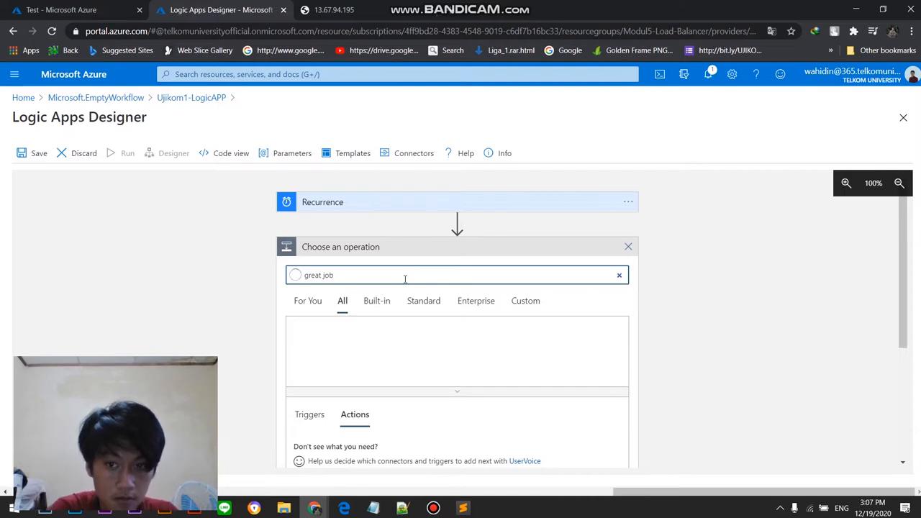
{"action": "scroll", "coordinate": [353, 365], "scroll_direction": "down", "scroll_amount": 2}
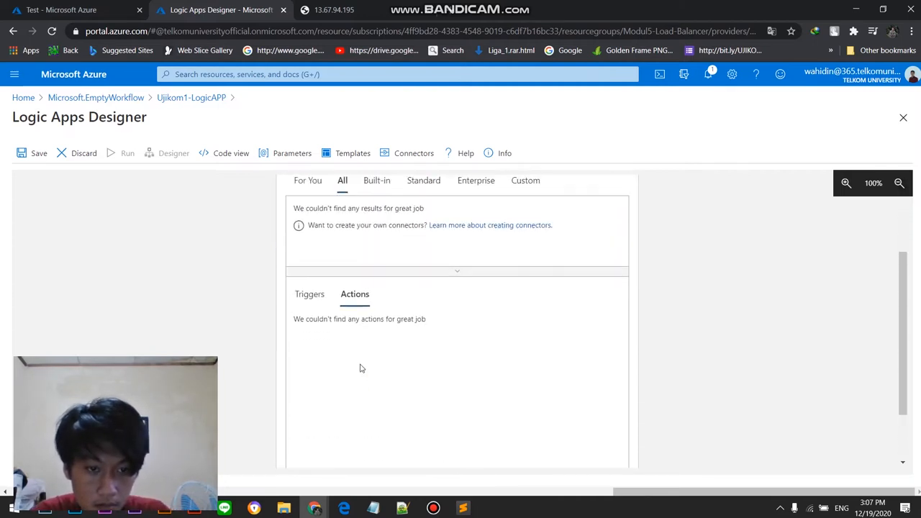
{"action": "scroll", "coordinate": [359, 367], "scroll_direction": "up", "scroll_amount": 2}
{"action": "left_click_drag", "start_coordinate": [402, 274], "coordinate": [263, 279]}
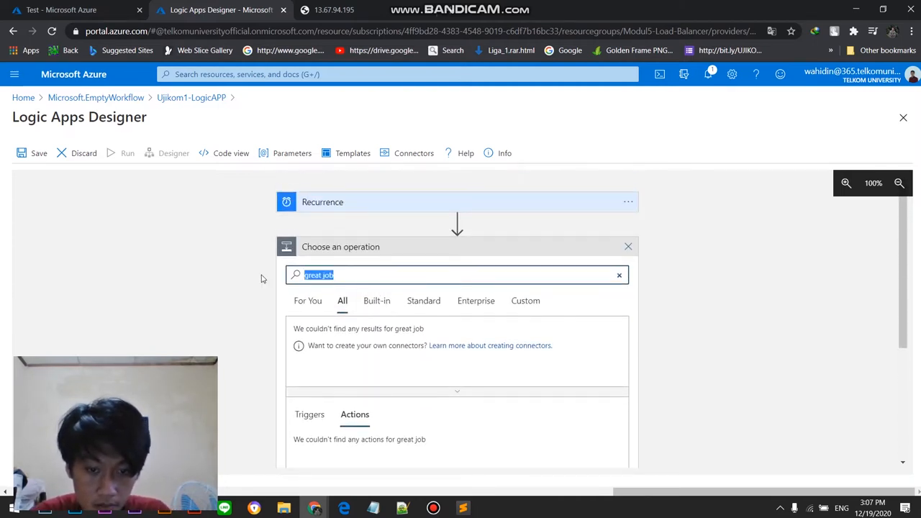
{"action": "key", "text": "BackSpace"}
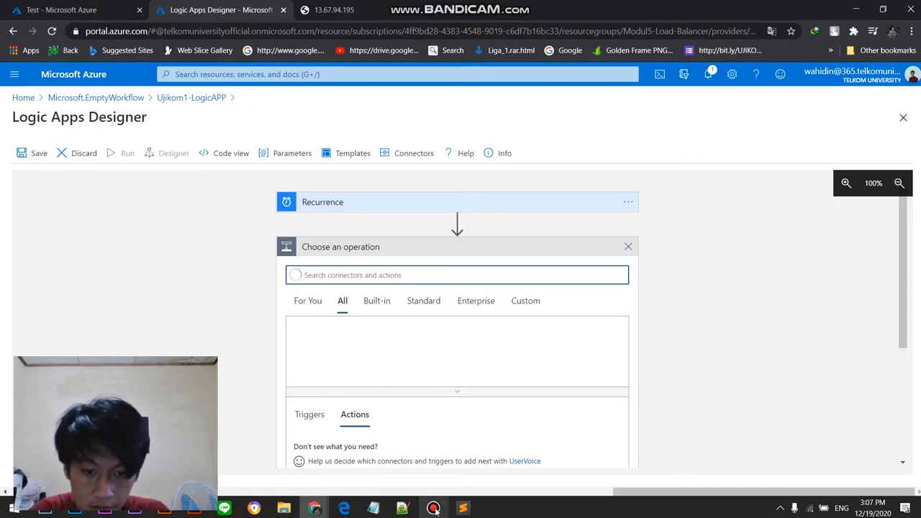
{"action": "mouse_move", "coordinate": [435, 509]}
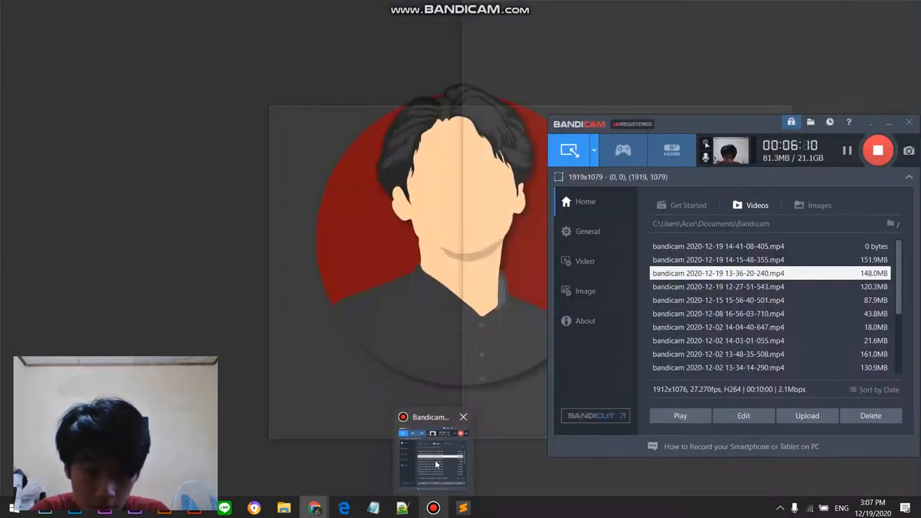
{"action": "left_click", "coordinate": [437, 465]}
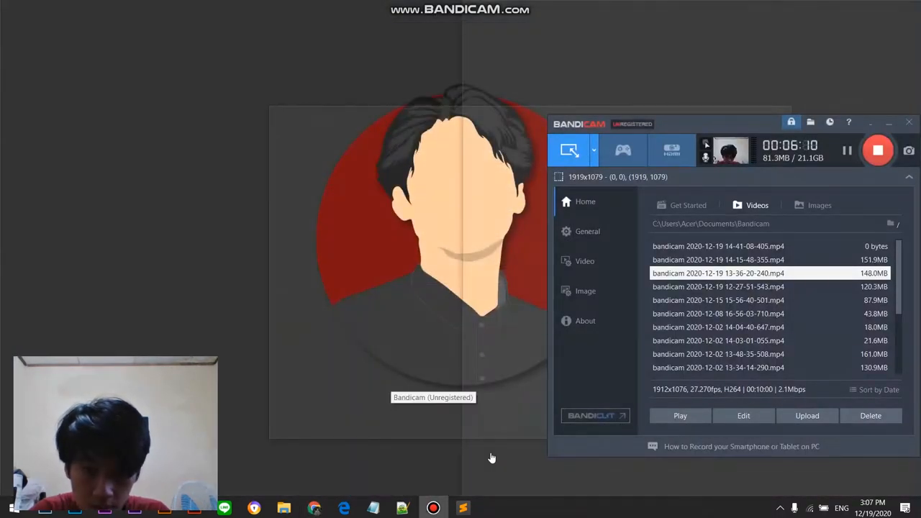
Step: Search the operations for "create job" and add the Azure Automation Create job action
{"action": "left_click", "coordinate": [362, 271]}
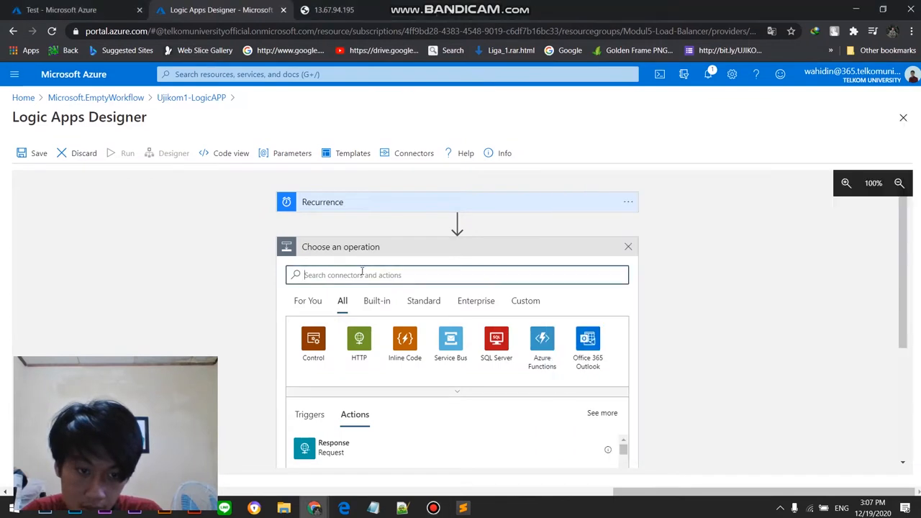
{"action": "type", "text": "cerate"}
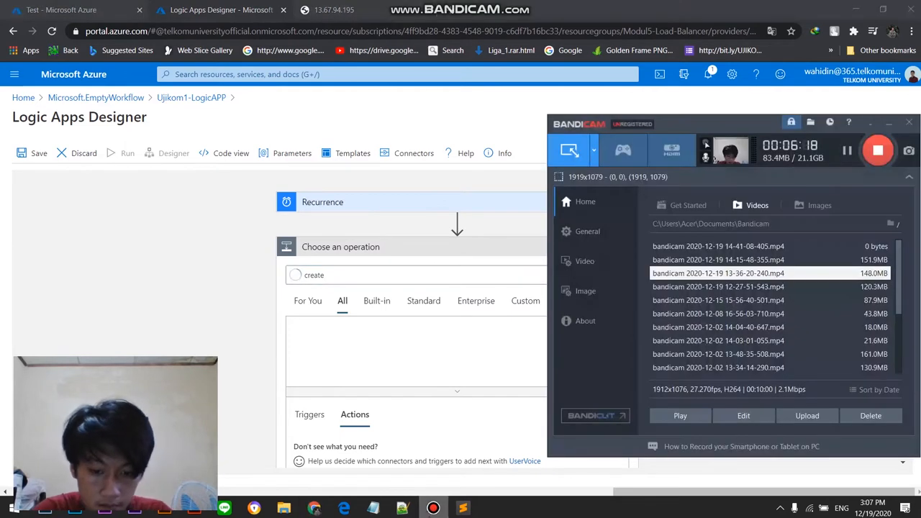
{"action": "left_click", "coordinate": [433, 508]}
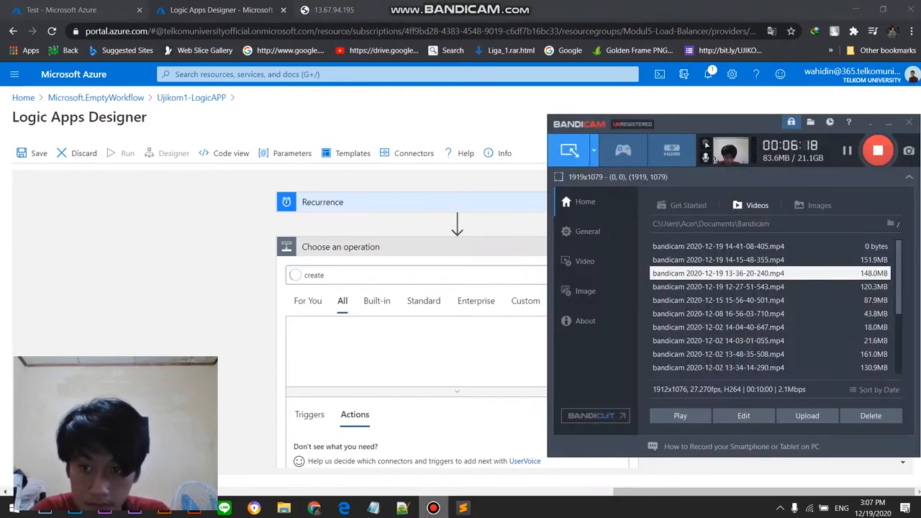
{"action": "left_click", "coordinate": [432, 510]}
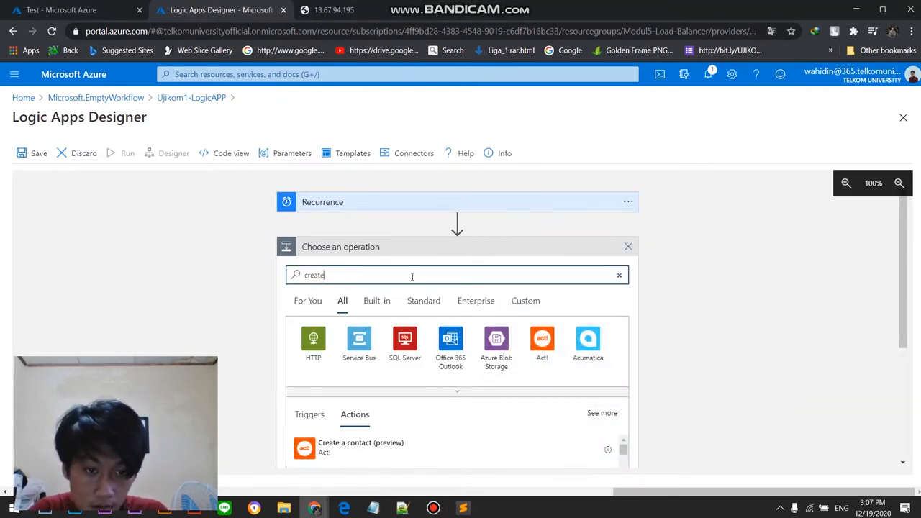
{"action": "type", "text": "jo"}
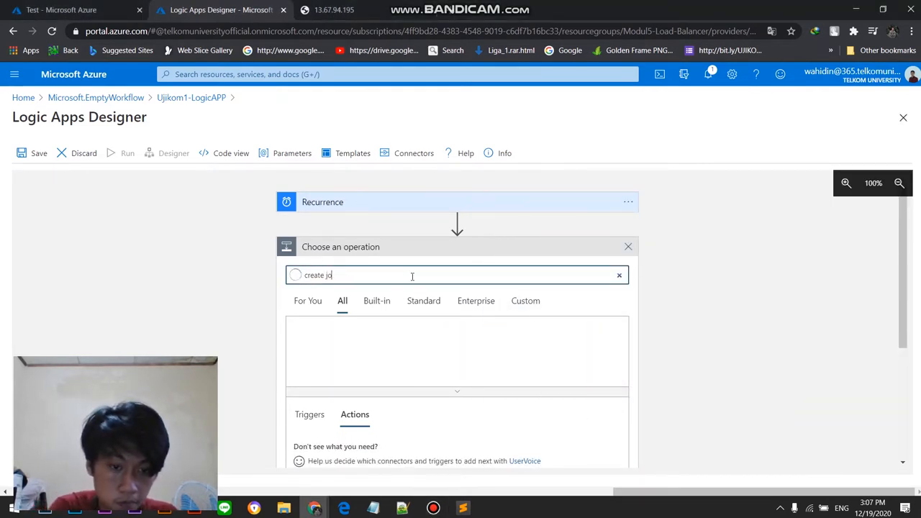
{"action": "type", "text": "b"}
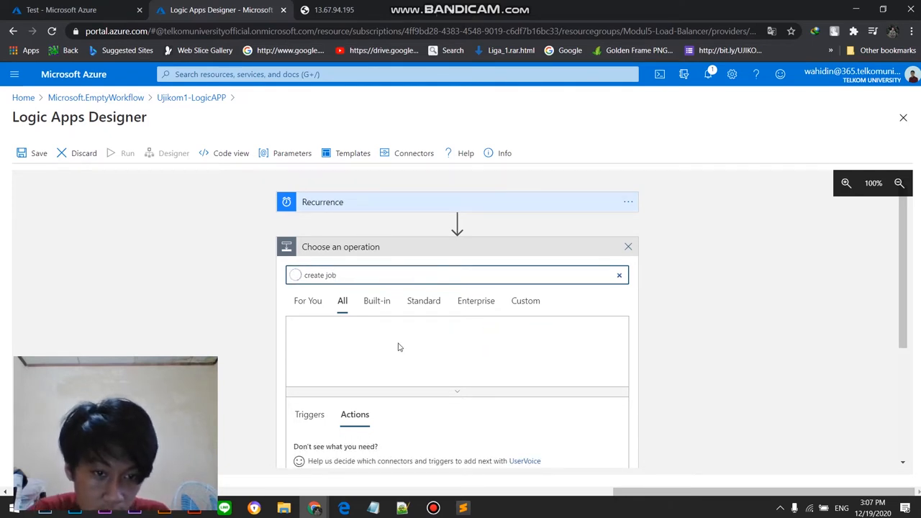
{"action": "left_click", "coordinate": [354, 446]}
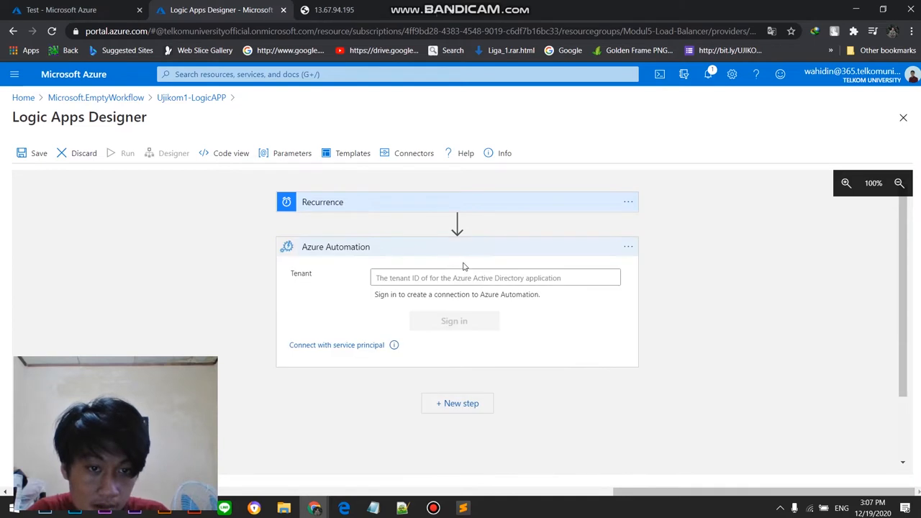
Step: Keep Telkom University as the Azure Automation tenant and sign in with an existing university account to create the connection
{"action": "left_click", "coordinate": [469, 276]}
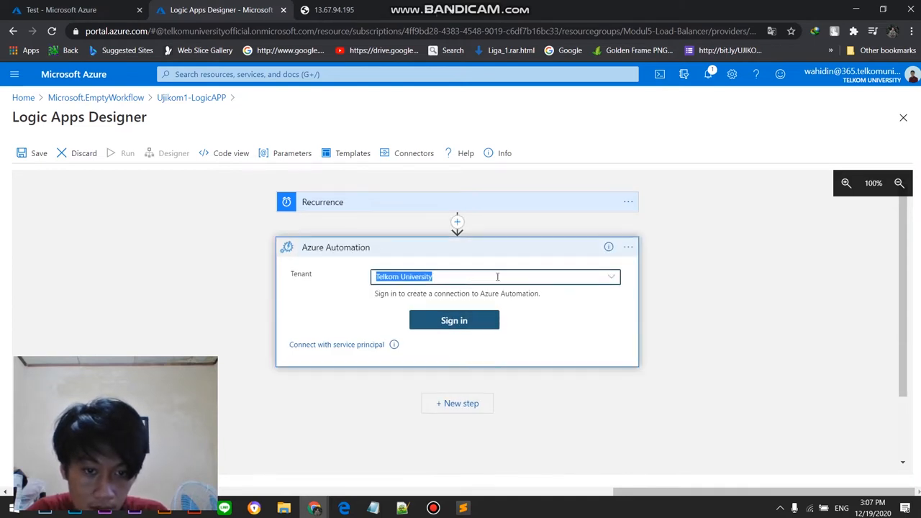
{"action": "left_click", "coordinate": [612, 277]}
{"action": "left_click", "coordinate": [574, 295]}
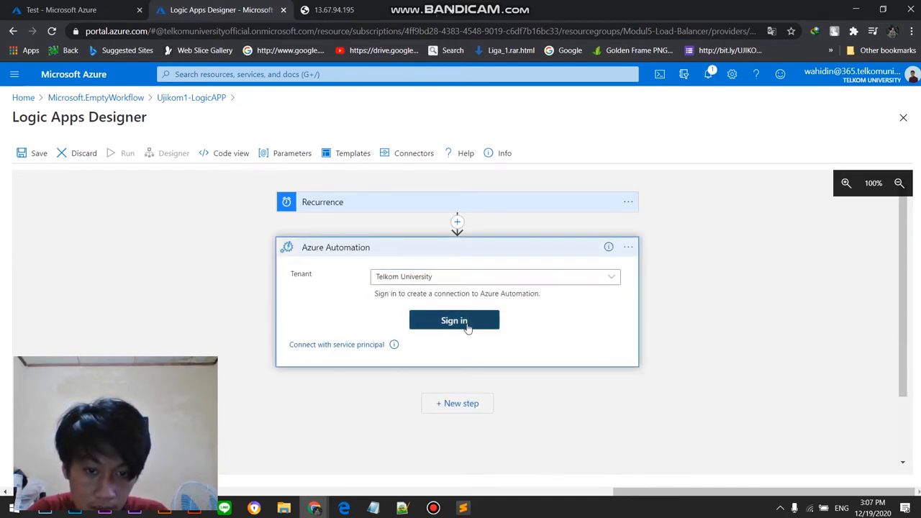
{"action": "left_click", "coordinate": [467, 323]}
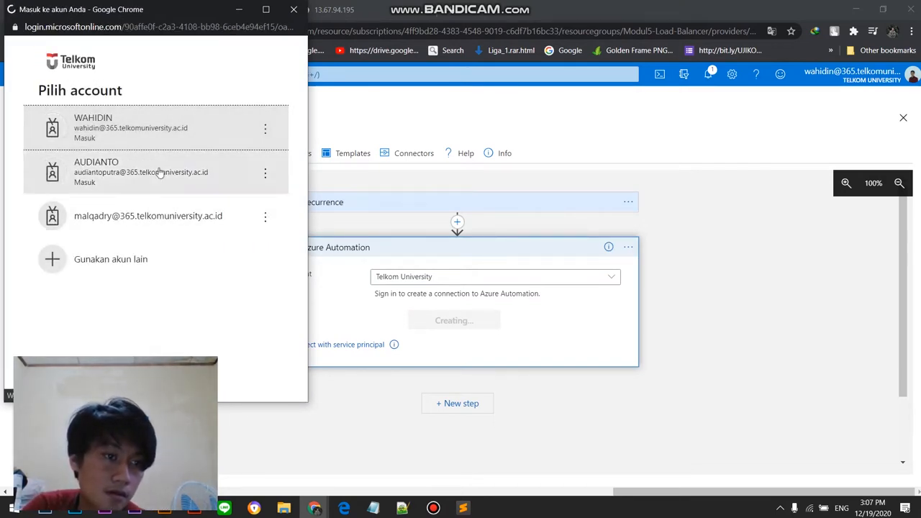
{"action": "left_click", "coordinate": [160, 170]}
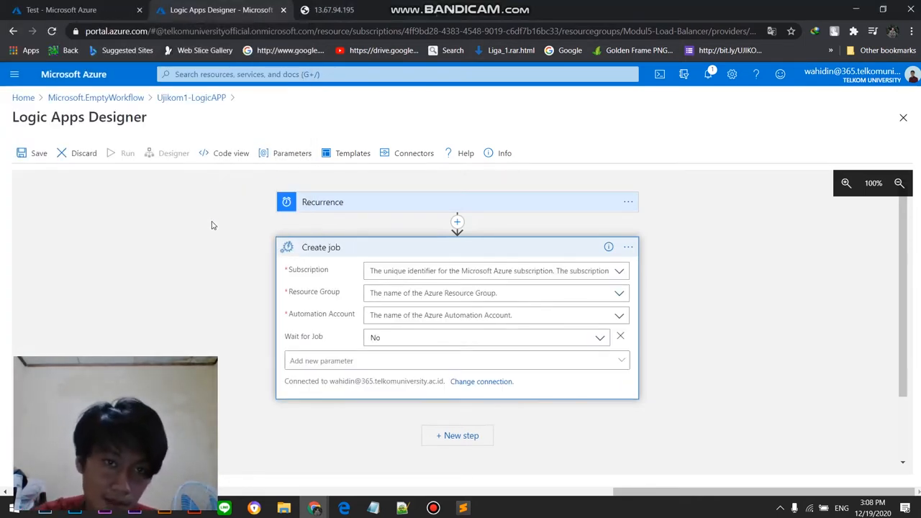
Step: In the Create job action, choose subscription Azure for Students, resource group Modul5-Load-Balancer and automation account UjikomAutomation
{"action": "left_click", "coordinate": [619, 270]}
{"action": "left_click", "coordinate": [548, 288]}
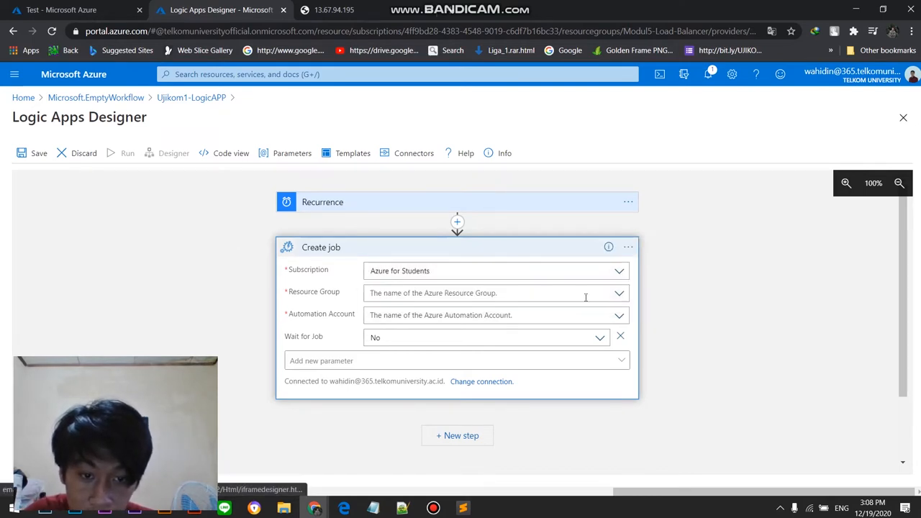
{"action": "left_click", "coordinate": [620, 294]}
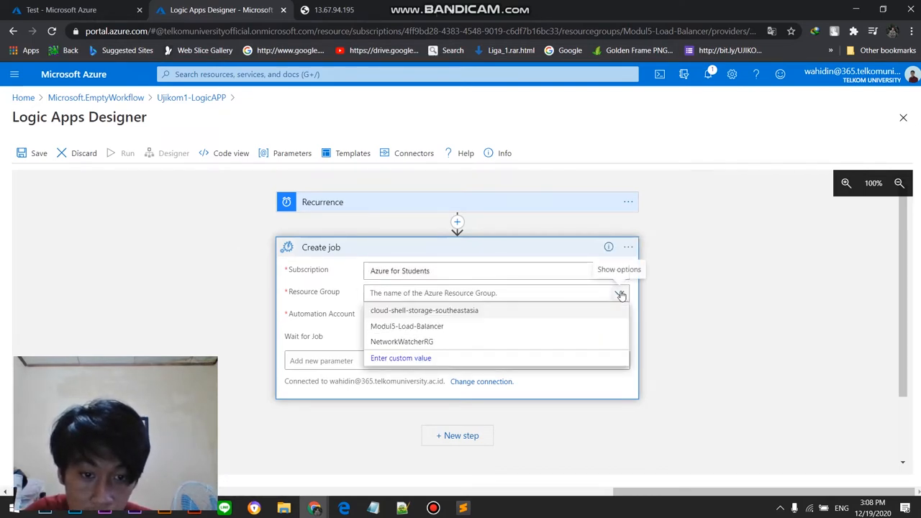
{"action": "left_click", "coordinate": [451, 328]}
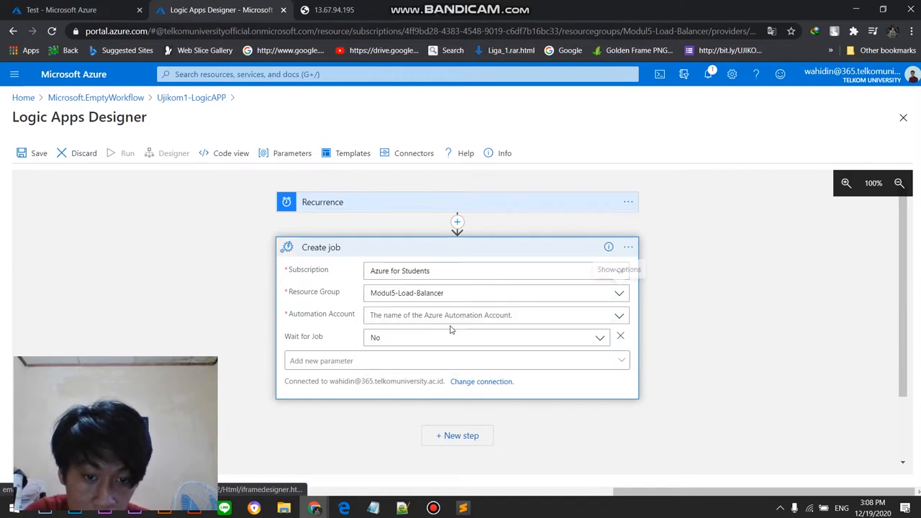
{"action": "left_click", "coordinate": [621, 318]}
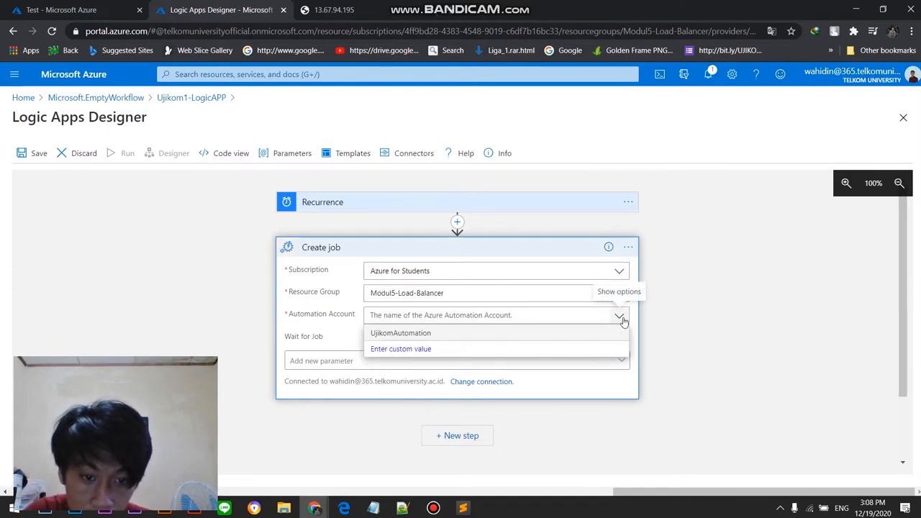
{"action": "left_click", "coordinate": [565, 332]}
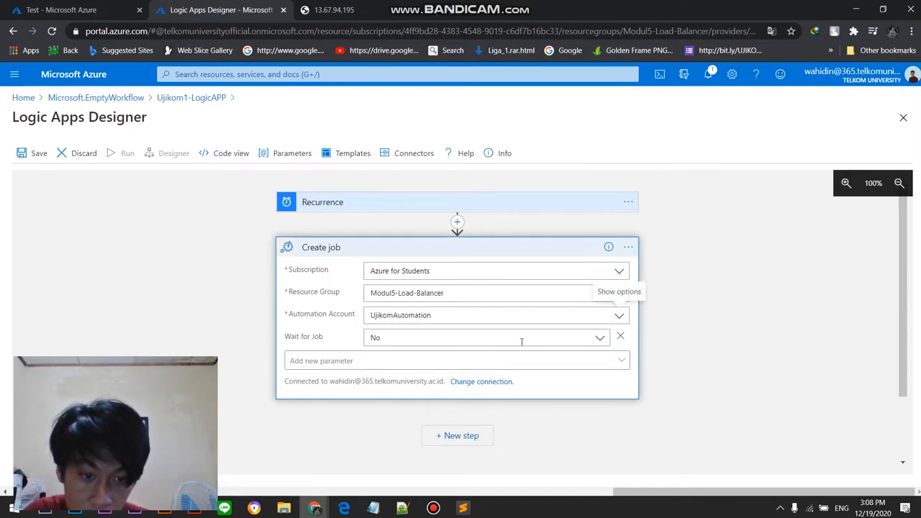
{"action": "left_click", "coordinate": [600, 341]}
{"action": "left_click", "coordinate": [600, 341]}
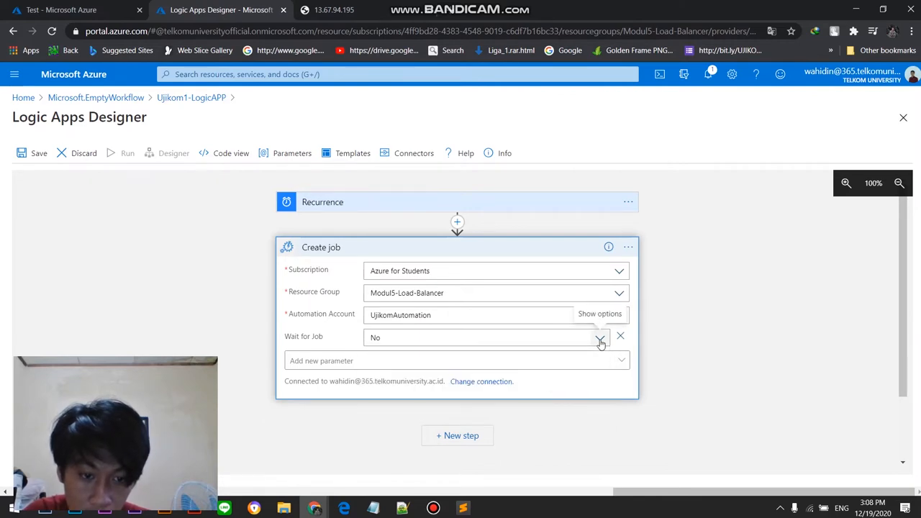
{"action": "left_click", "coordinate": [425, 509]}
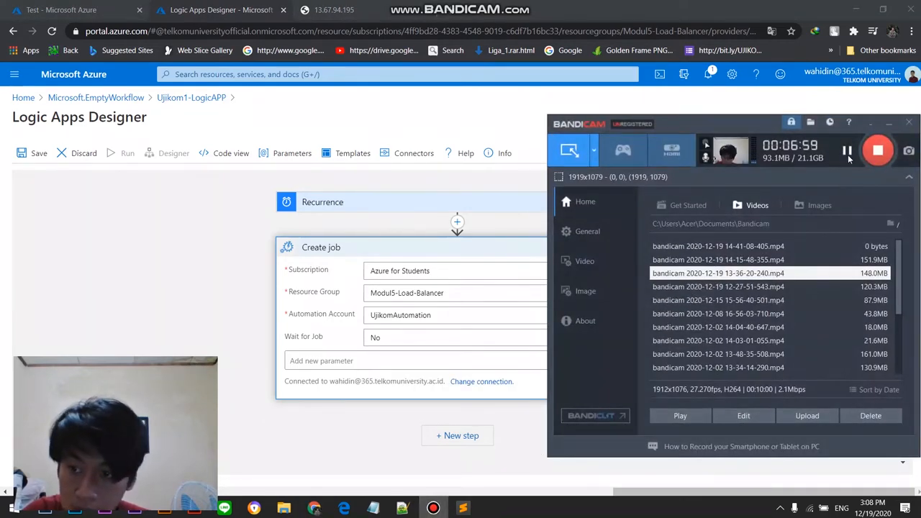
{"action": "left_click", "coordinate": [847, 153]}
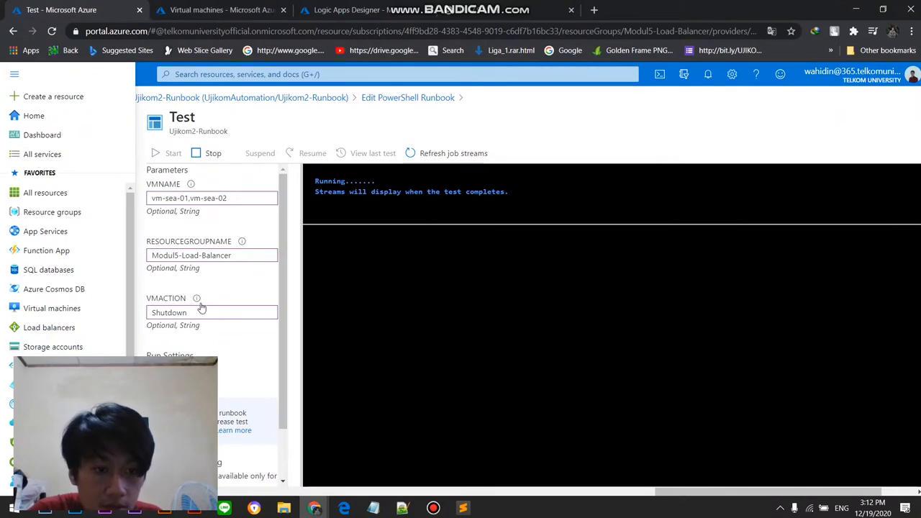
Step: Look at the virtual machines list and set Wait for Job to Yes in the Create job action
{"action": "left_click", "coordinate": [197, 6]}
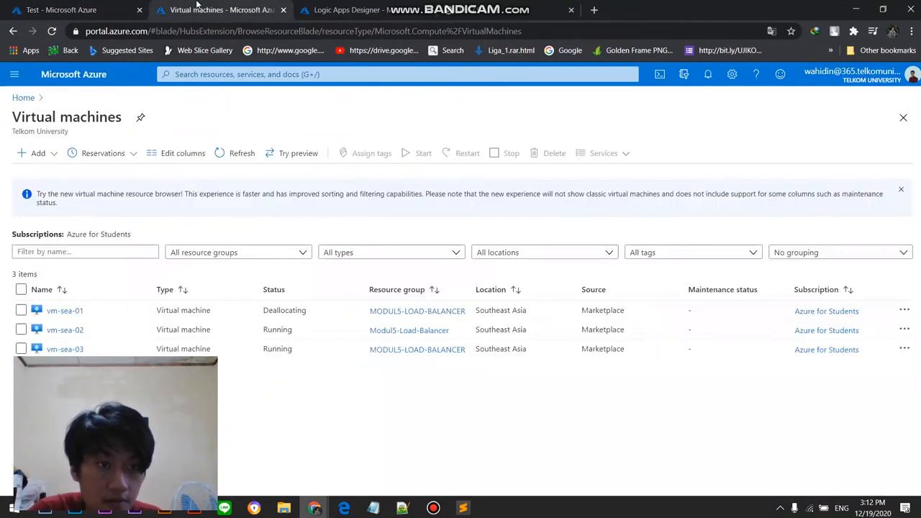
{"action": "left_click", "coordinate": [352, 6]}
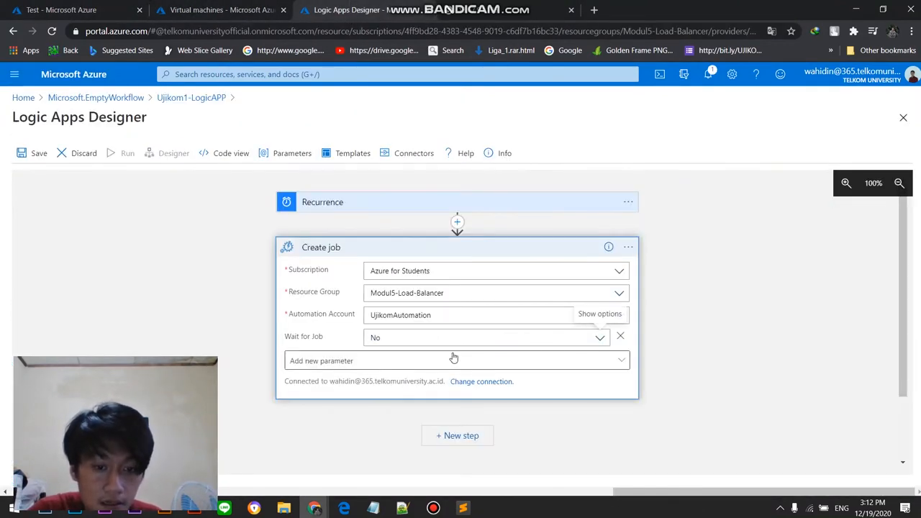
{"action": "left_click", "coordinate": [534, 339]}
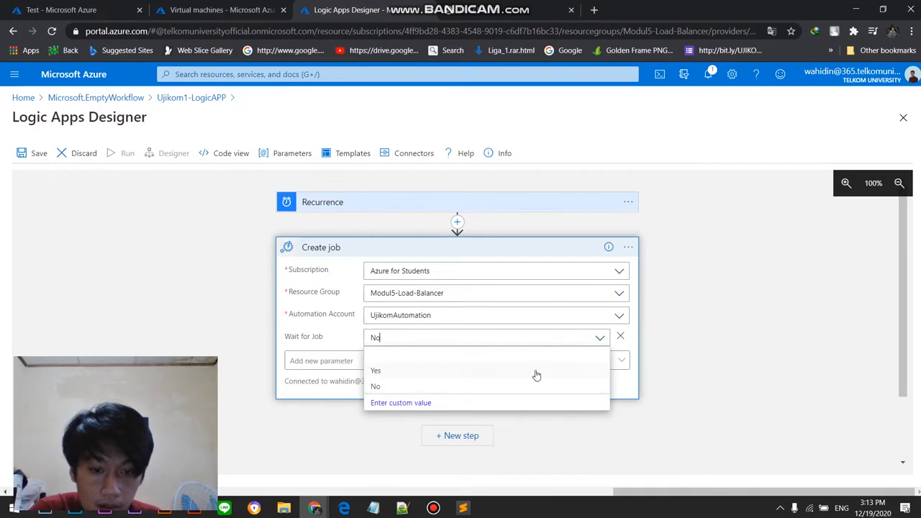
{"action": "left_click", "coordinate": [502, 383]}
Step: Add the Runbook Name parameter to the Create job action and choose Ujikom2-Runbook
{"action": "left_click", "coordinate": [580, 364]}
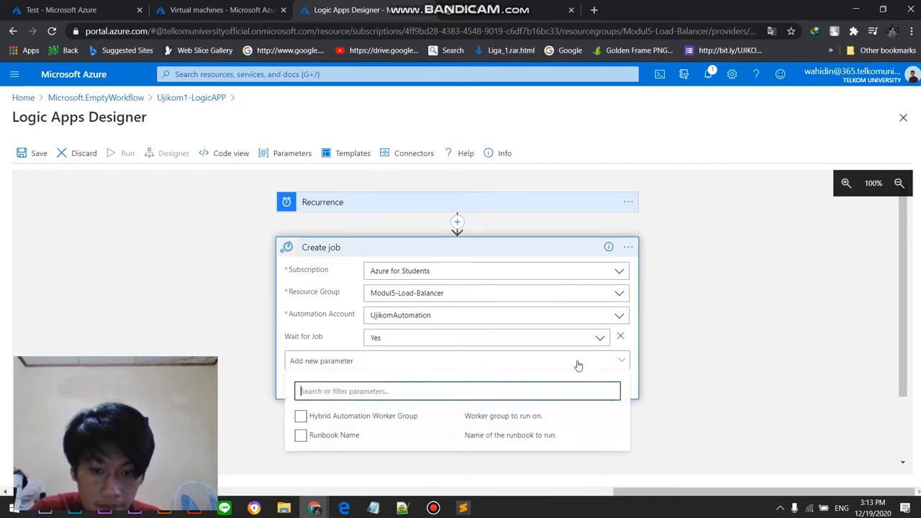
{"action": "left_click", "coordinate": [351, 443]}
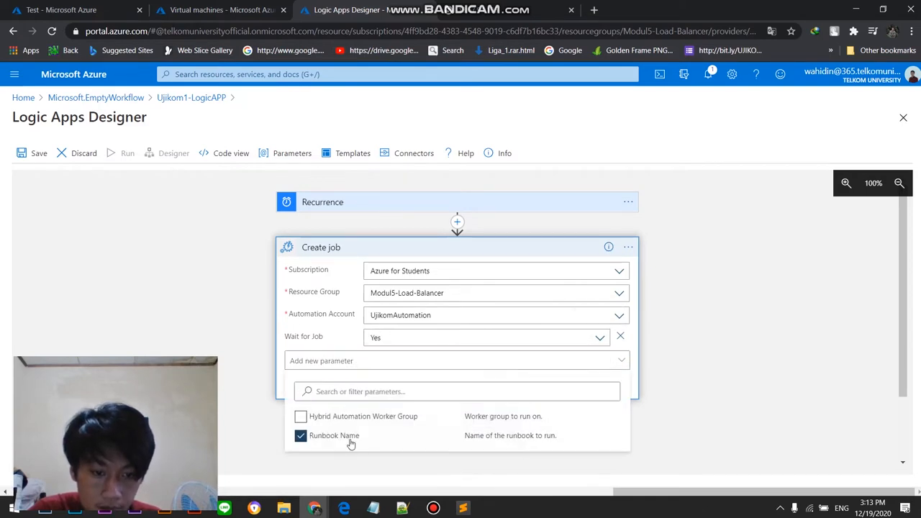
{"action": "left_click", "coordinate": [724, 400]}
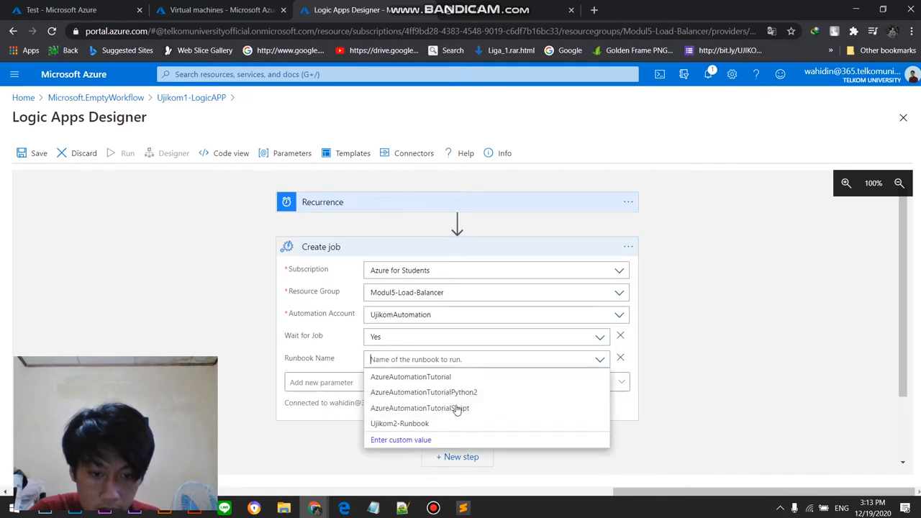
{"action": "left_click", "coordinate": [445, 425]}
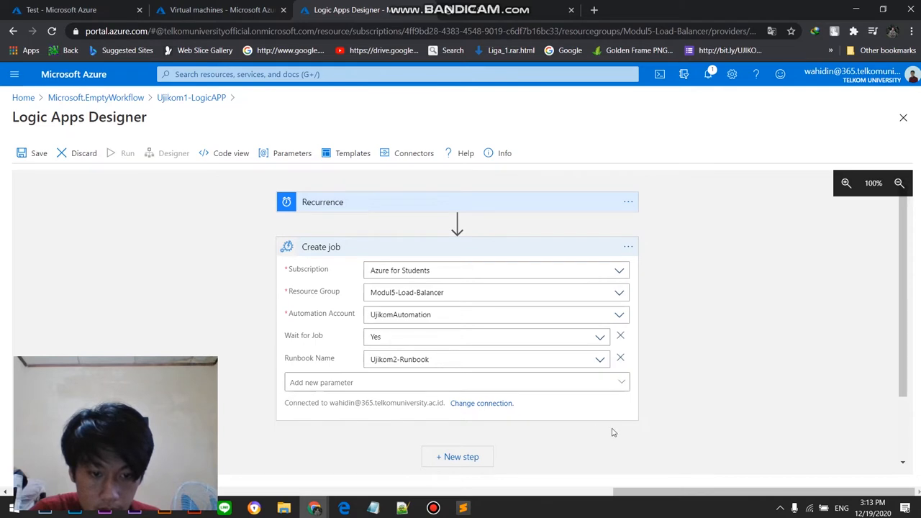
{"action": "left_click", "coordinate": [528, 362]}
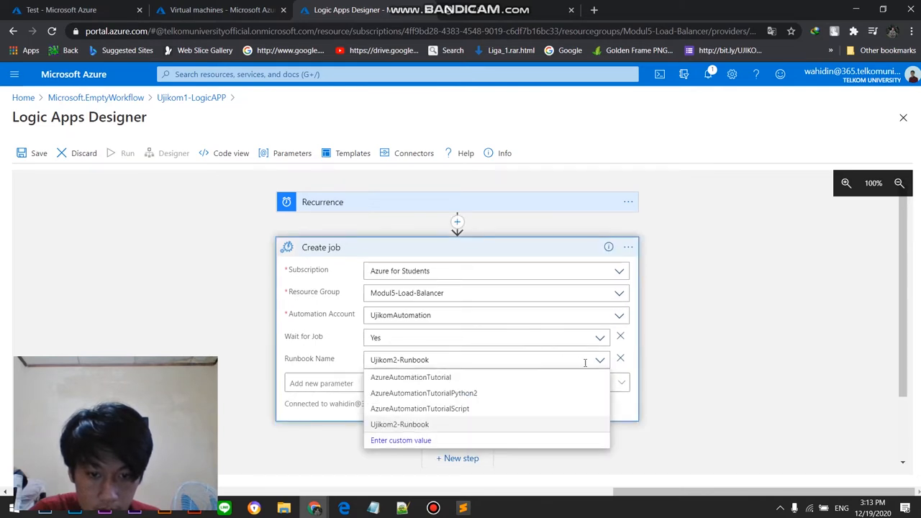
{"action": "left_click", "coordinate": [523, 426]}
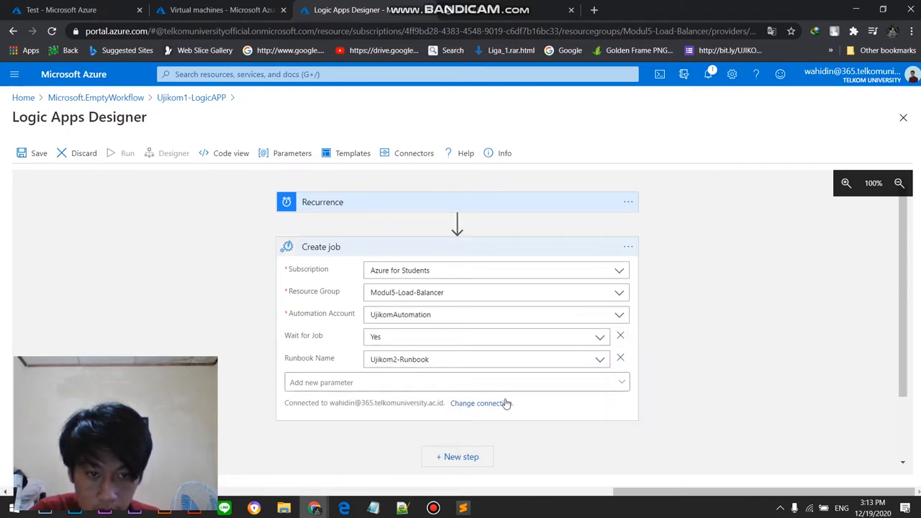
{"action": "left_click", "coordinate": [549, 386]}
{"action": "left_click", "coordinate": [549, 386]}
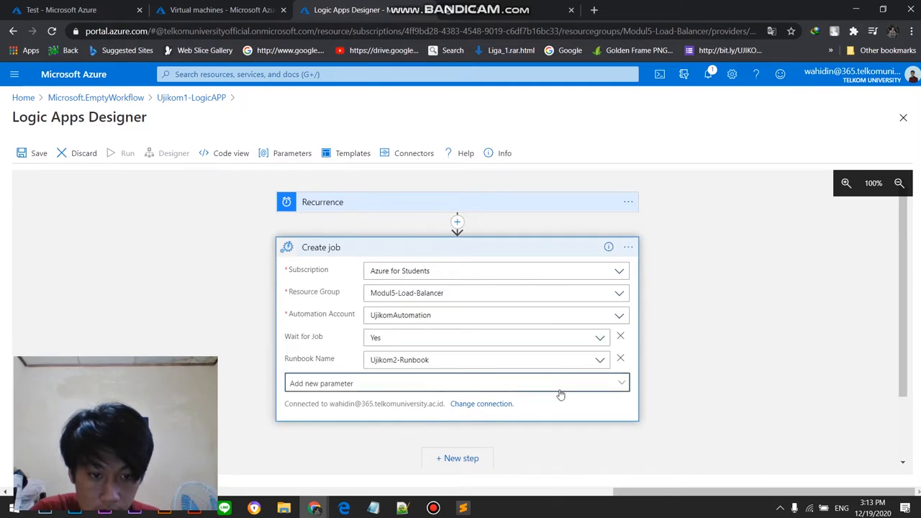
{"action": "left_click", "coordinate": [566, 408]}
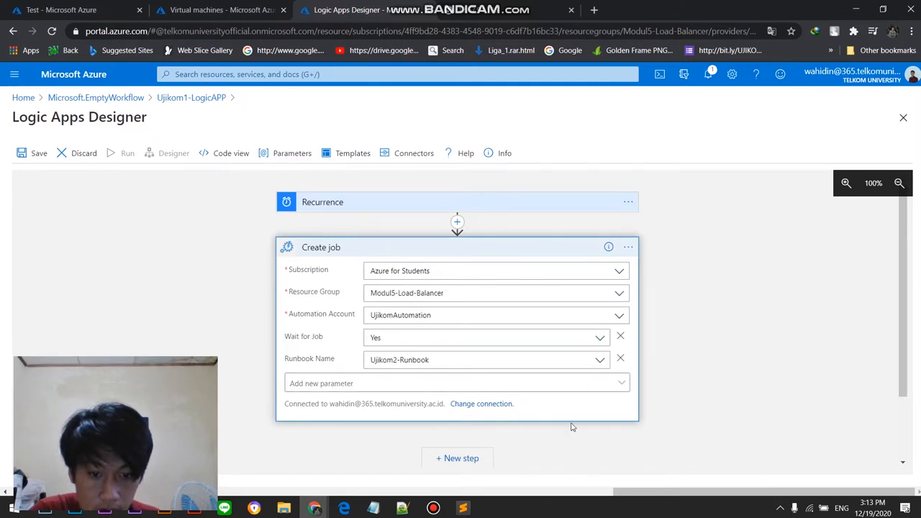
{"action": "left_click", "coordinate": [432, 508]}
{"action": "left_click", "coordinate": [849, 150]}
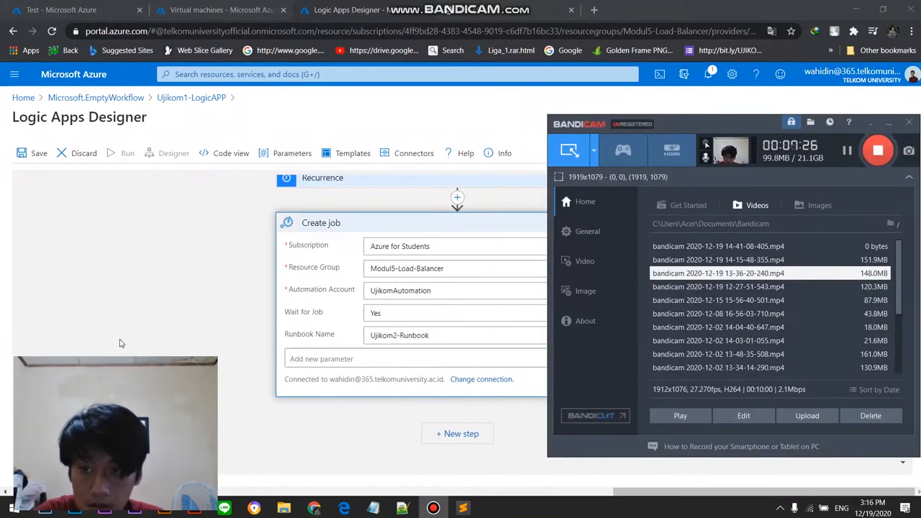
{"action": "left_click", "coordinate": [131, 347]}
Step: Reselect Yes for Wait for Job, and switch the runbook to AzureAutomationTutorial and back to Ujikom2-Runbook
{"action": "left_click", "coordinate": [514, 314]}
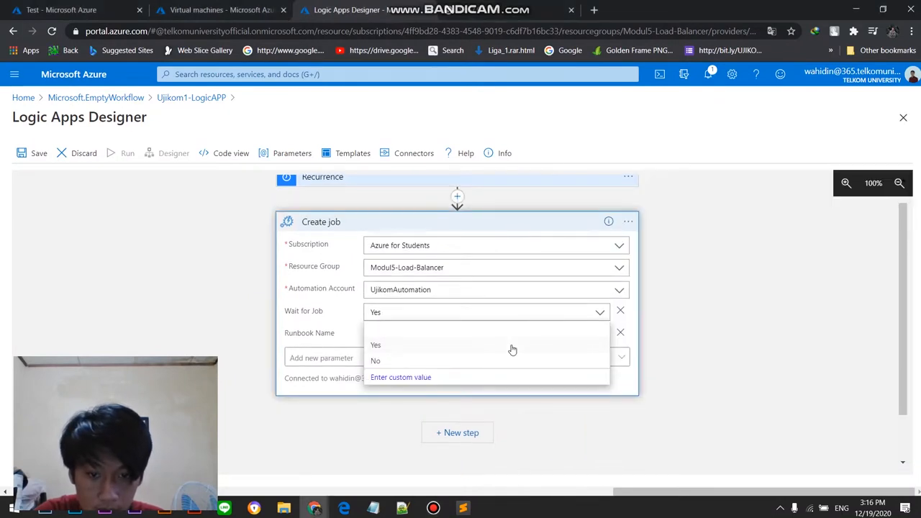
{"action": "left_click", "coordinate": [519, 350]}
{"action": "left_click", "coordinate": [602, 335]}
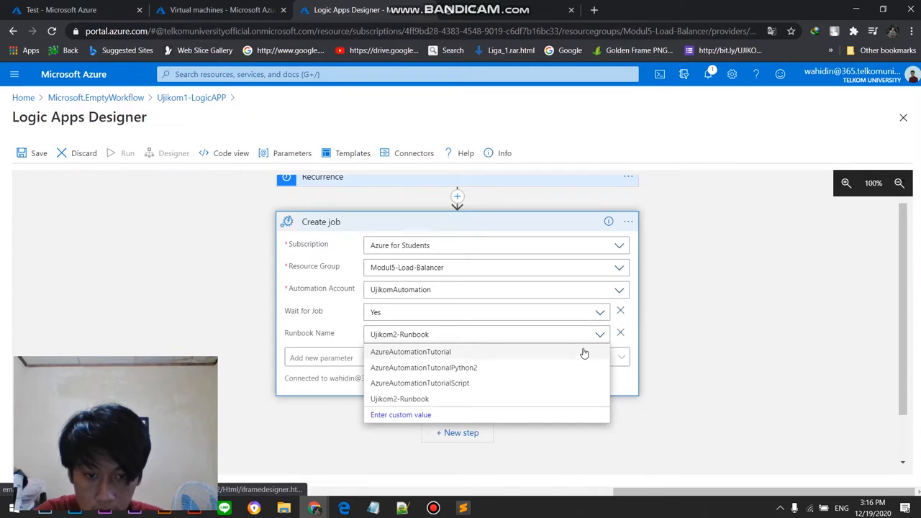
{"action": "left_click", "coordinate": [577, 352]}
{"action": "left_click", "coordinate": [598, 336]}
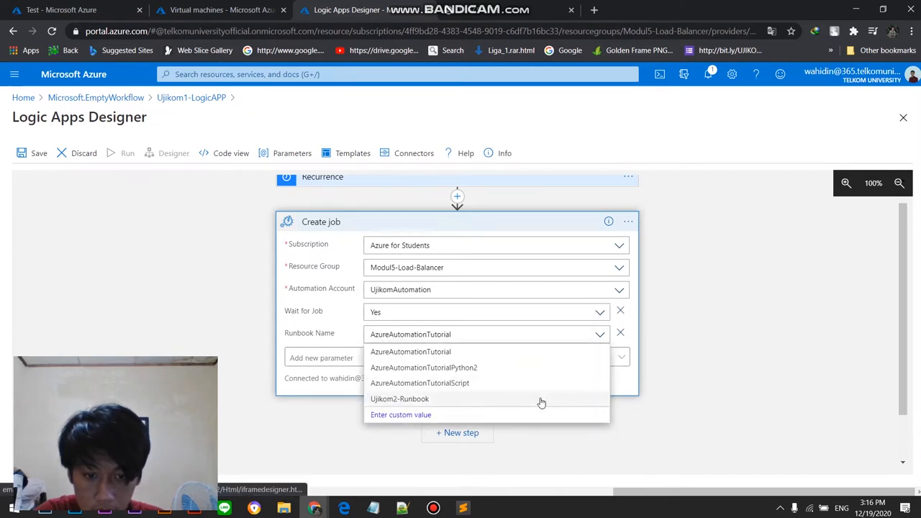
{"action": "left_click", "coordinate": [541, 400]}
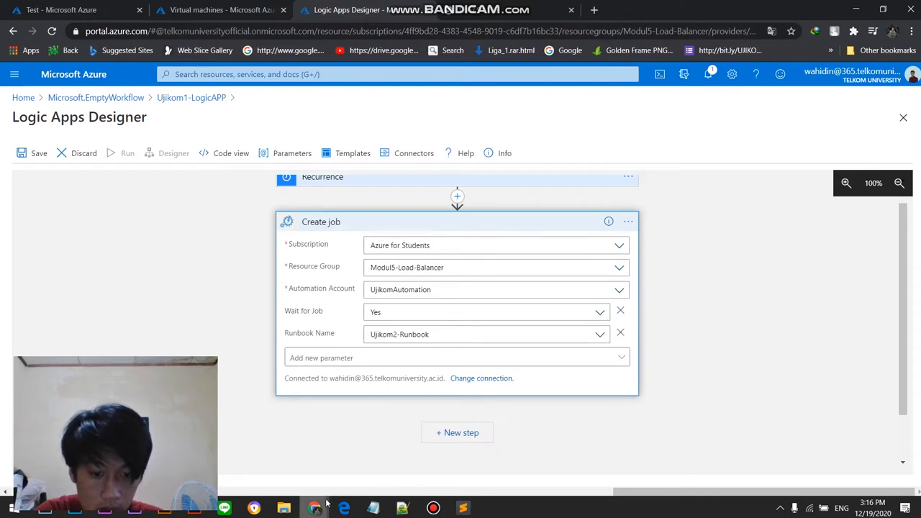
Step: Copy the vm-sea-01 Shutdown parameter block from the Ujikom2-Runbook test output and bring up the parameter notes in Notepad
{"action": "left_click", "coordinate": [57, 9]}
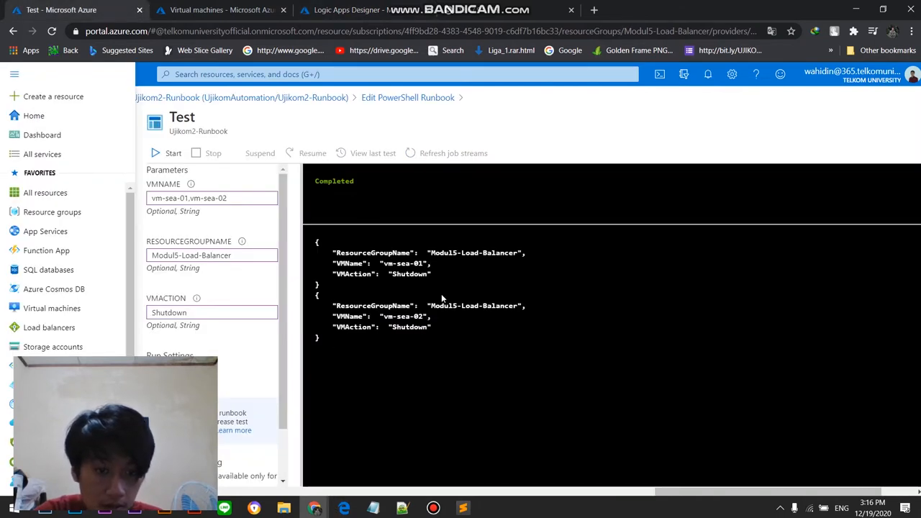
{"action": "left_click_drag", "start_coordinate": [320, 286], "coordinate": [313, 243]}
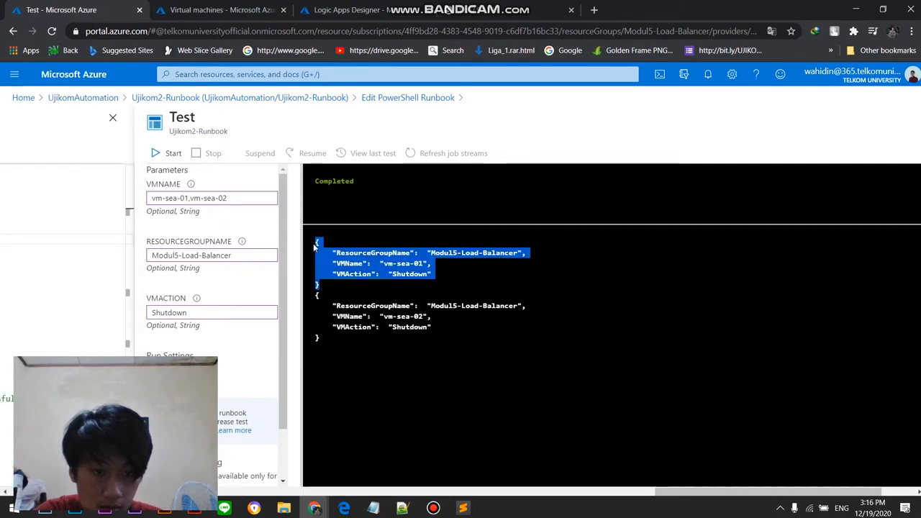
{"action": "right_click", "coordinate": [359, 257]}
{"action": "left_click", "coordinate": [415, 266]}
{"action": "left_click", "coordinate": [373, 508]}
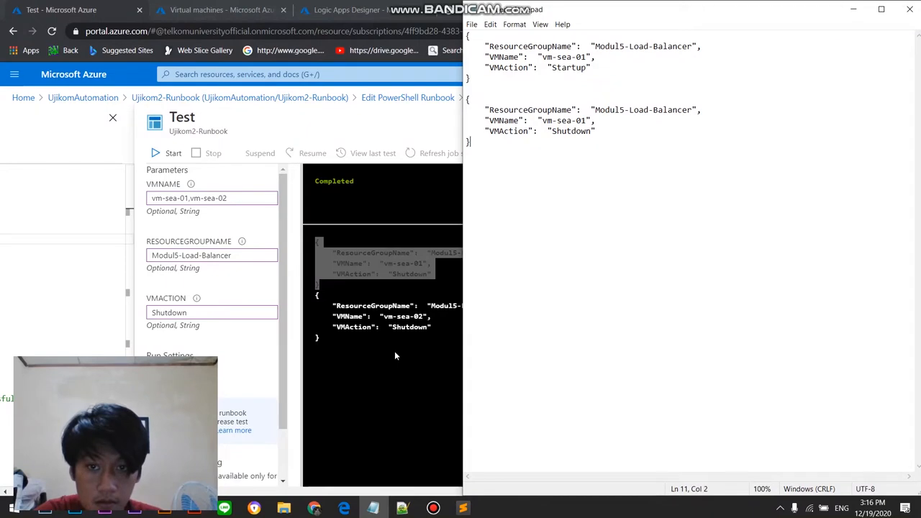
{"action": "left_click", "coordinate": [394, 388]}
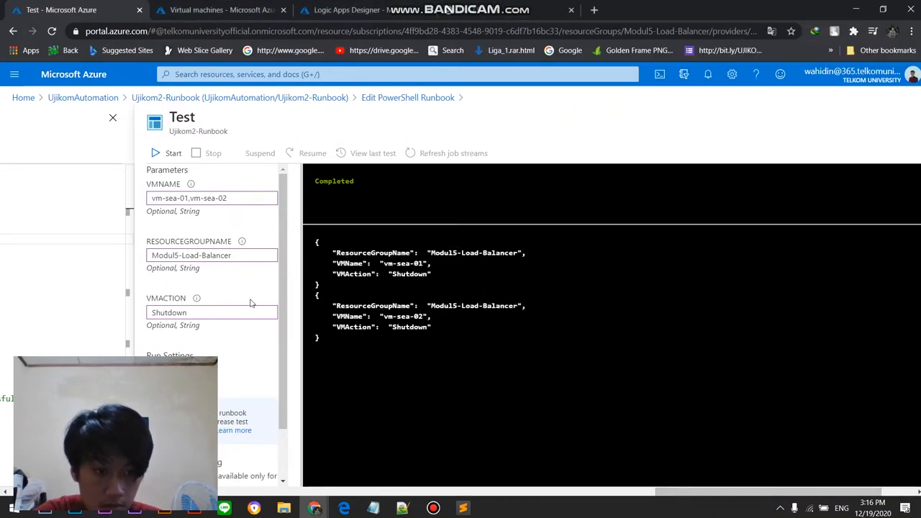
Step: Close the Ujikom2-Runbook test pane, discarding its unsaved edits, and return to the PowerShell runbook editor
{"action": "left_click_drag", "start_coordinate": [667, 492], "coordinate": [701, 494]}
{"action": "left_click", "coordinate": [903, 118]}
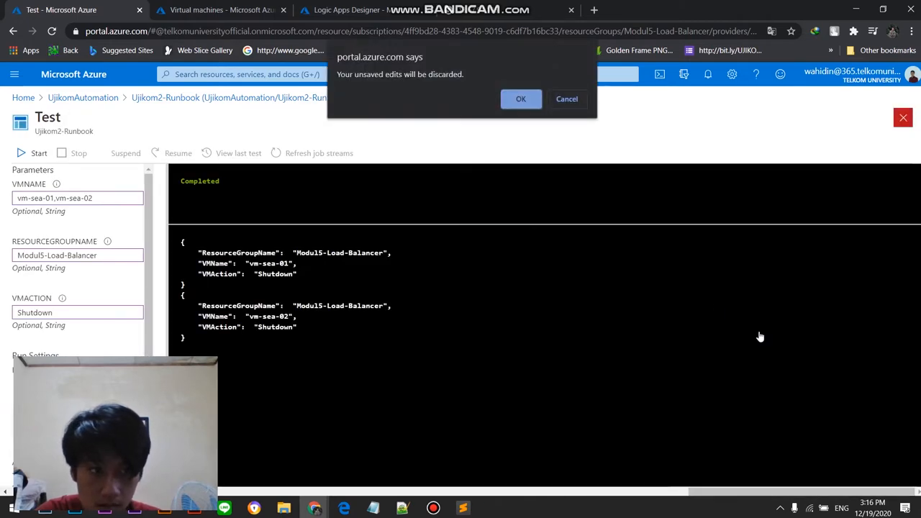
{"action": "left_click", "coordinate": [518, 100]}
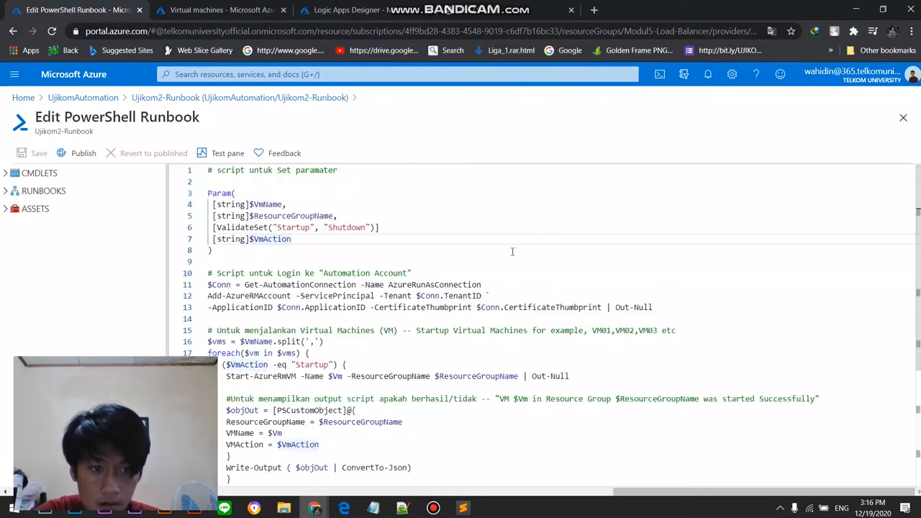
{"action": "mouse_move", "coordinate": [672, 492]}
{"action": "left_mouse_down"}
{"action": "mouse_move", "coordinate": [592, 488]}
{"action": "mouse_move", "coordinate": [676, 492]}
{"action": "left_mouse_up"}
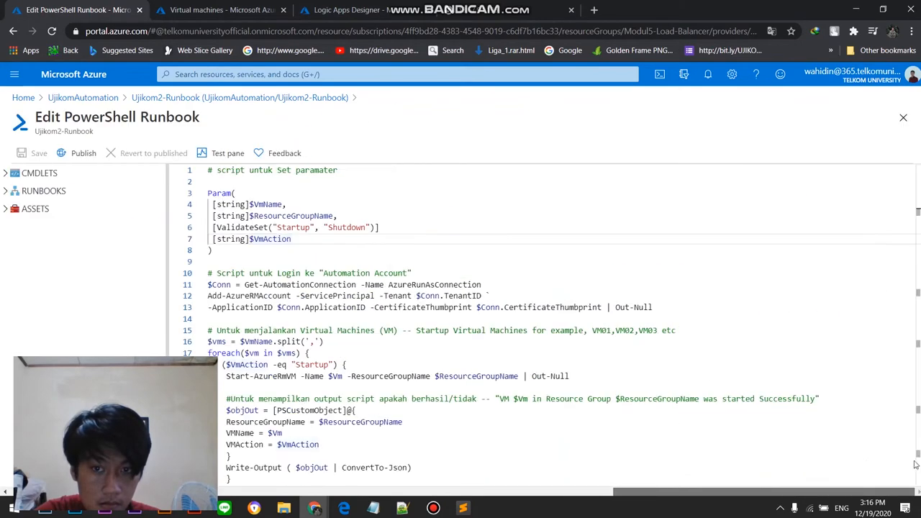
Step: Reload the Logic Apps Designer for Ujikom1-LogicAPP and start the workflow again with the Recurrence trigger
{"action": "left_click", "coordinate": [229, 9]}
{"action": "left_click", "coordinate": [360, 10]}
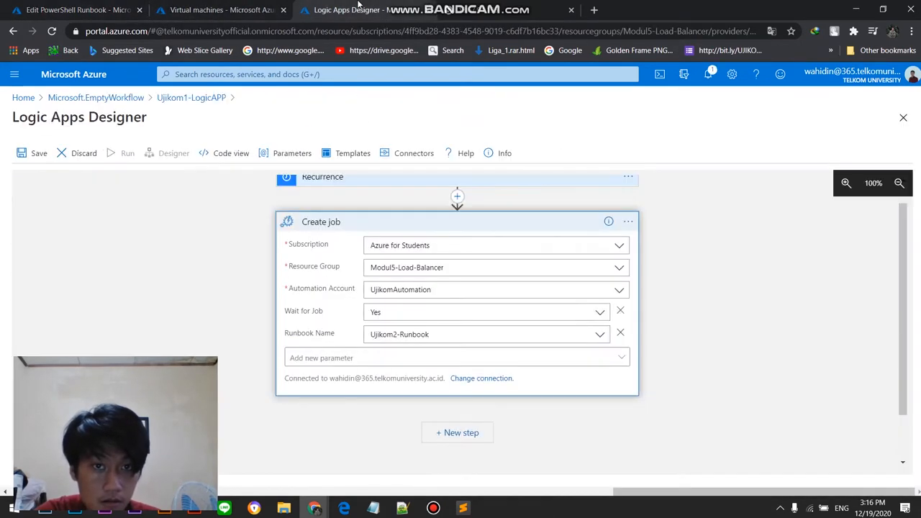
{"action": "left_click", "coordinate": [600, 335]}
{"action": "left_click", "coordinate": [600, 336]}
{"action": "left_click", "coordinate": [600, 336]}
{"action": "left_click", "coordinate": [600, 335]}
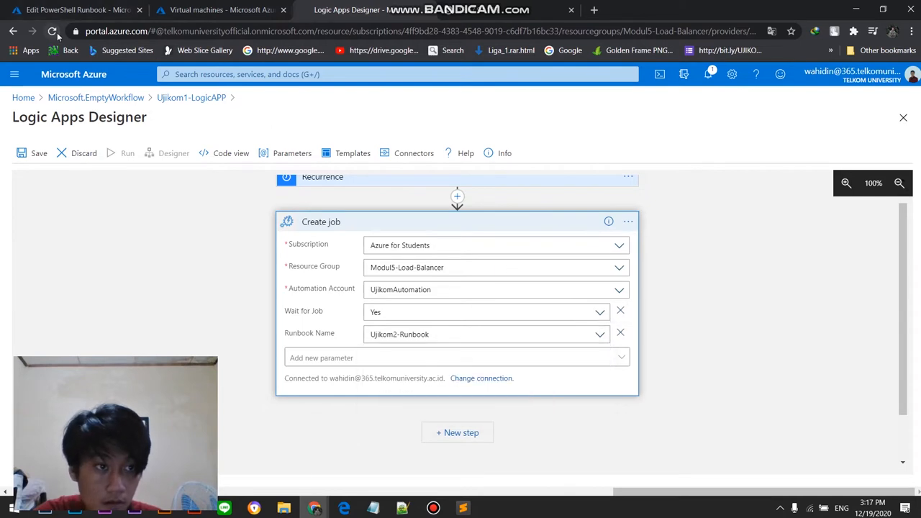
{"action": "left_click", "coordinate": [52, 31]}
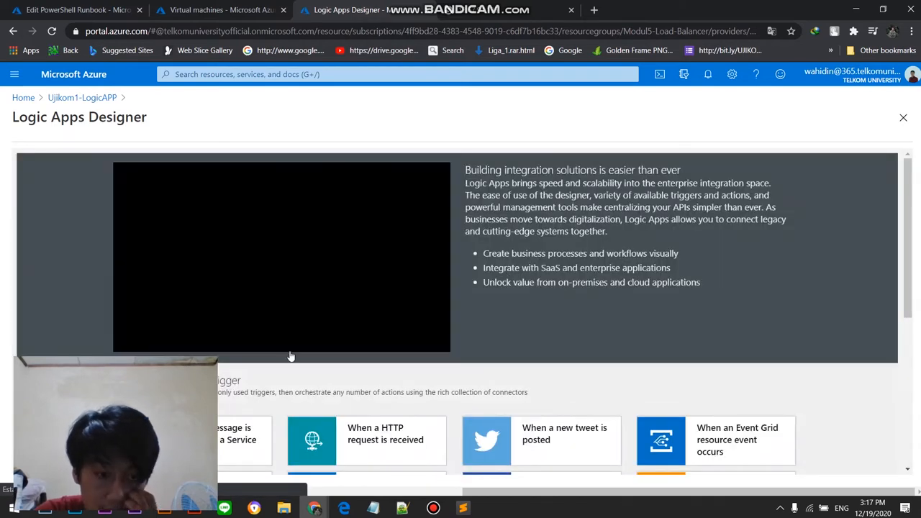
{"action": "scroll", "coordinate": [238, 301], "scroll_direction": "down", "scroll_amount": 3}
{"action": "left_click", "coordinate": [225, 327]}
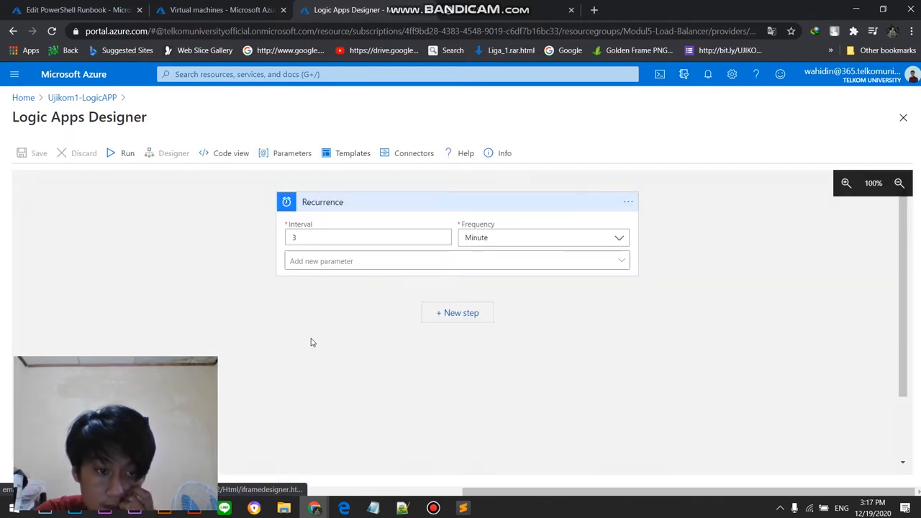
Step: Set the Recurrence trigger to an interval of 1 with the frequency Day
{"action": "scroll", "coordinate": [355, 318], "scroll_direction": "down", "scroll_amount": 1}
{"action": "scroll", "coordinate": [355, 320], "scroll_direction": "up", "scroll_amount": 1}
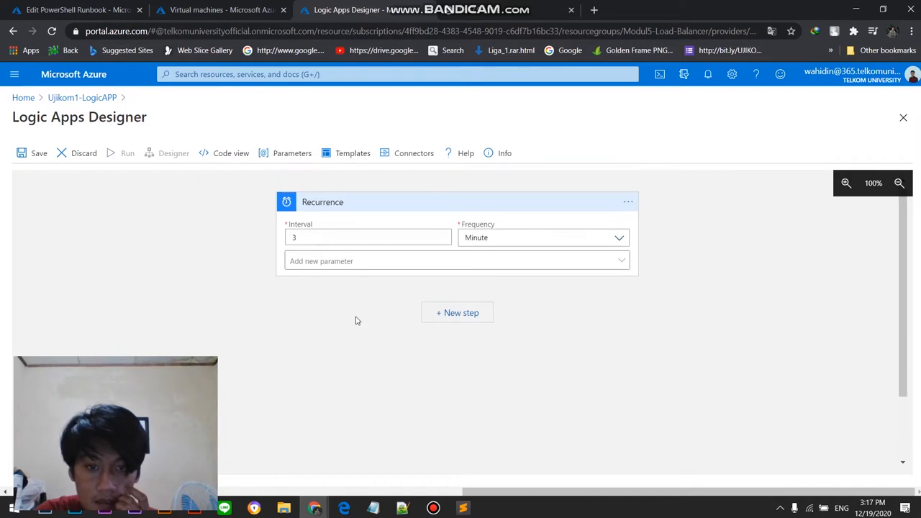
{"action": "scroll", "coordinate": [355, 320], "scroll_direction": "down", "scroll_amount": 1}
{"action": "scroll", "coordinate": [355, 320], "scroll_direction": "up", "scroll_amount": 1}
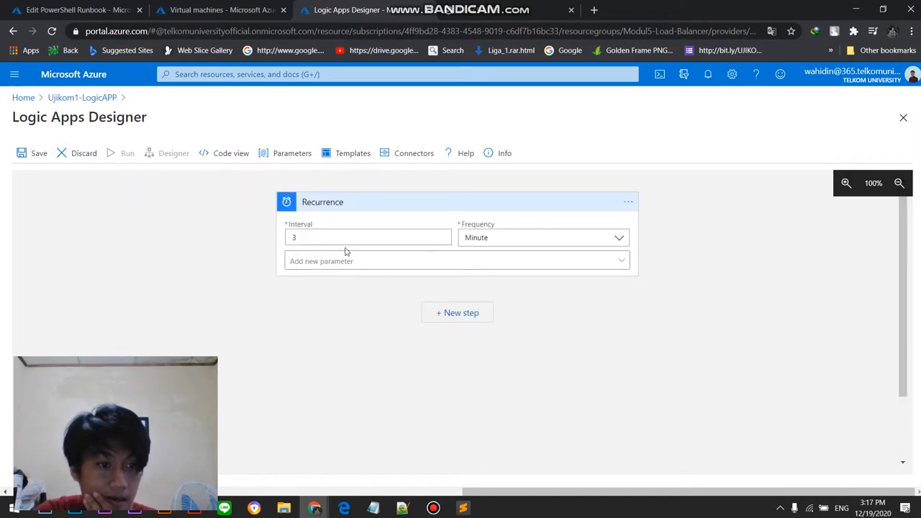
{"action": "left_click", "coordinate": [376, 242]}
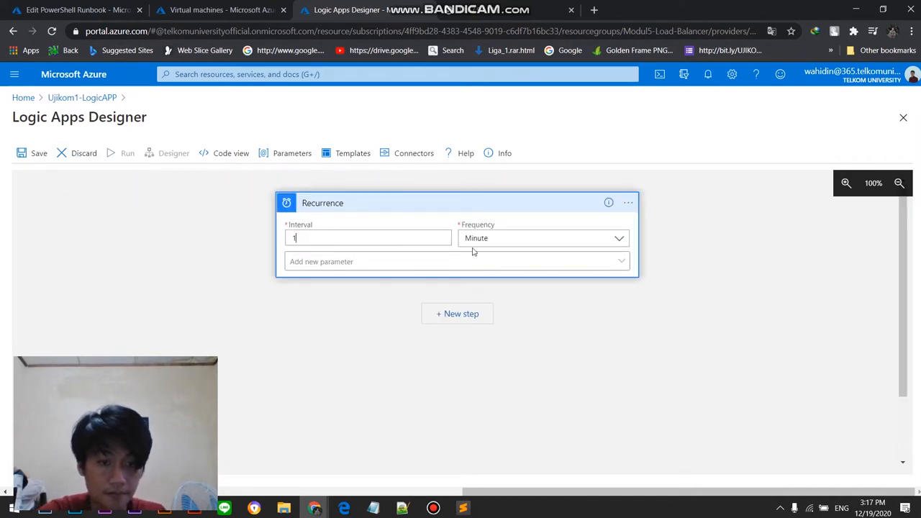
{"action": "left_click", "coordinate": [528, 236]}
{"action": "left_click", "coordinate": [534, 288]}
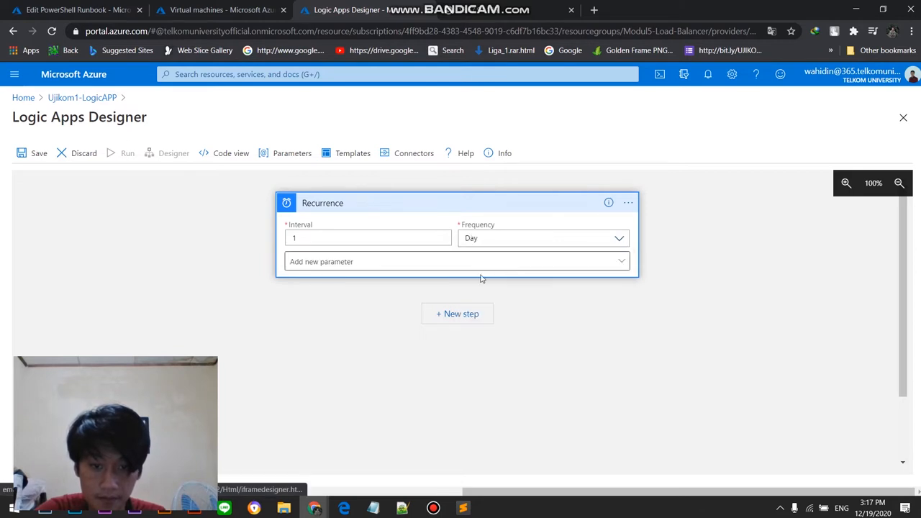
Step: Refresh the virtual machines list and check the status of vm-sea-01, vm-sea-02 and vm-sea-03
{"action": "left_click", "coordinate": [207, 10]}
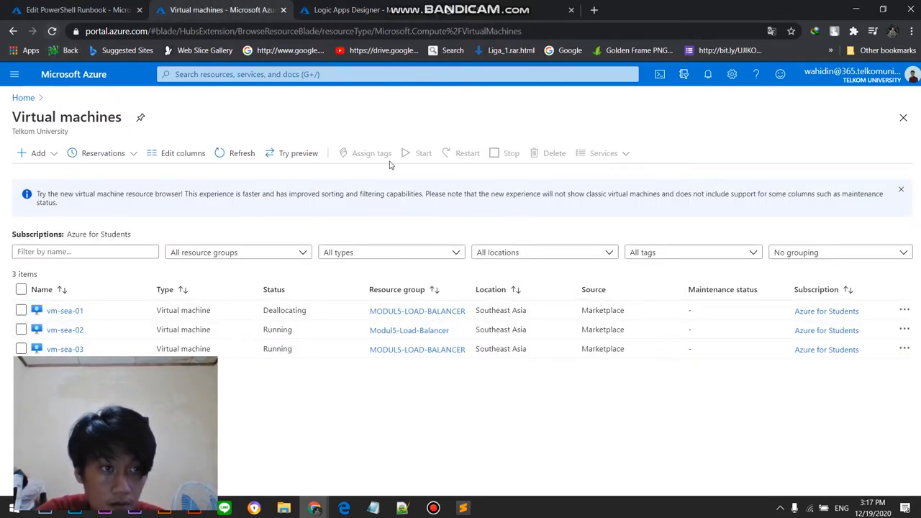
{"action": "left_click", "coordinate": [232, 156]}
{"action": "left_click", "coordinate": [81, 11]}
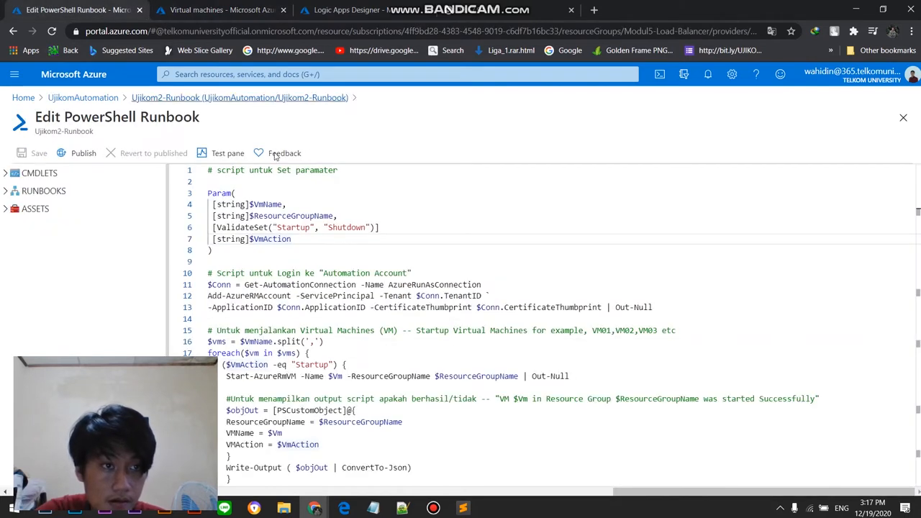
{"action": "left_click", "coordinate": [183, 7]}
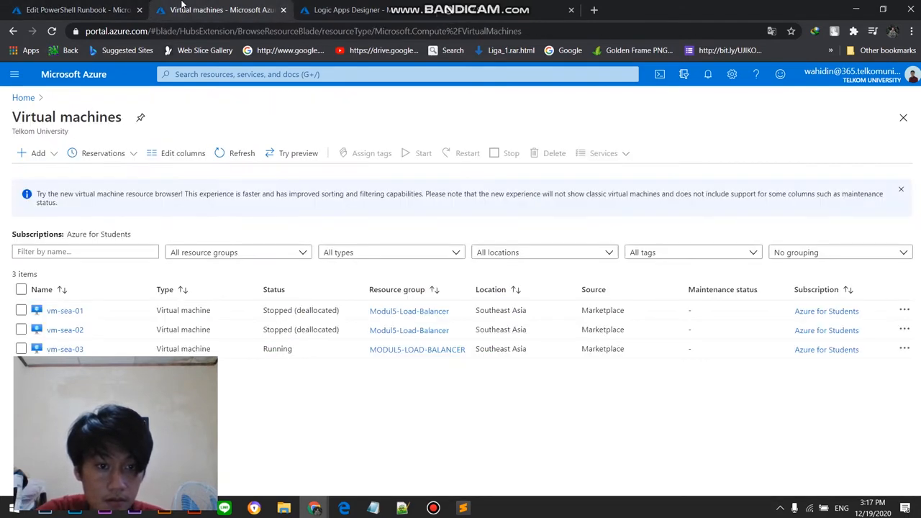
{"action": "left_click", "coordinate": [78, 7]}
{"action": "left_click", "coordinate": [225, 7]}
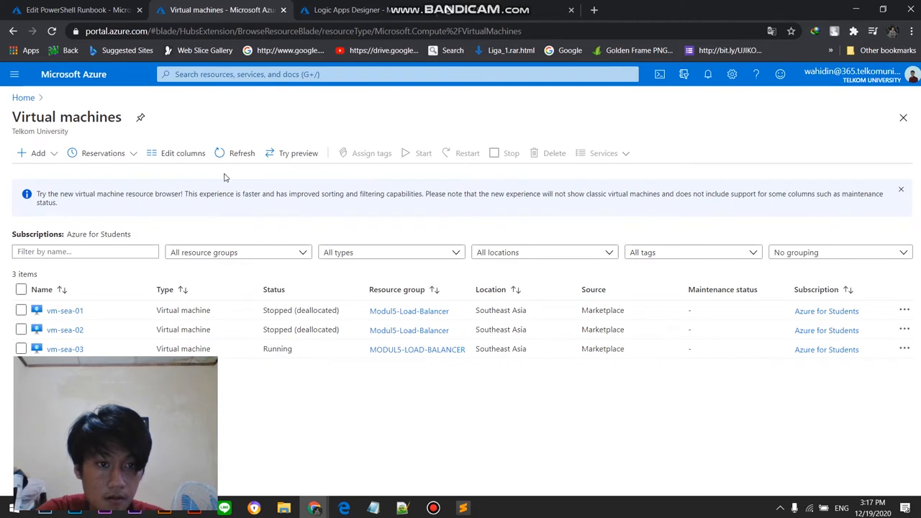
{"action": "left_click", "coordinate": [72, 8]}
{"action": "left_click", "coordinate": [216, 9]}
Step: Add the Time zone and At these hours parameters to the Recurrence trigger, and choose (UTC+07:00) Bangkok, Hanoi, Jakarta as its time zone
{"action": "left_click", "coordinate": [360, 8]}
{"action": "left_click", "coordinate": [455, 266]}
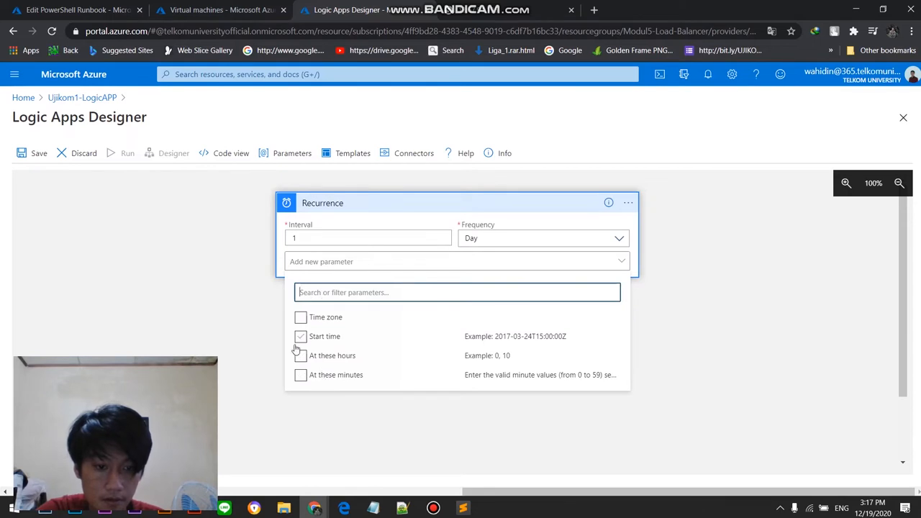
{"action": "left_click", "coordinate": [300, 318]}
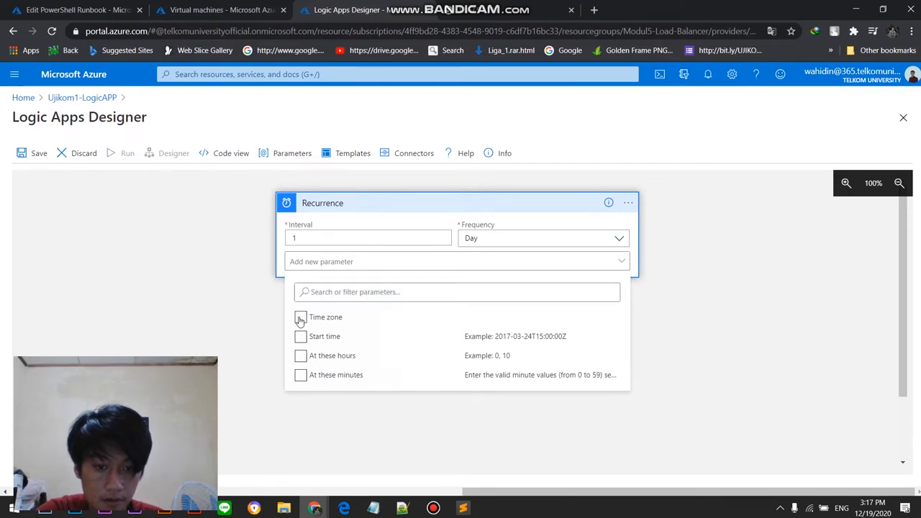
{"action": "left_click", "coordinate": [563, 430]}
{"action": "left_click", "coordinate": [501, 259]}
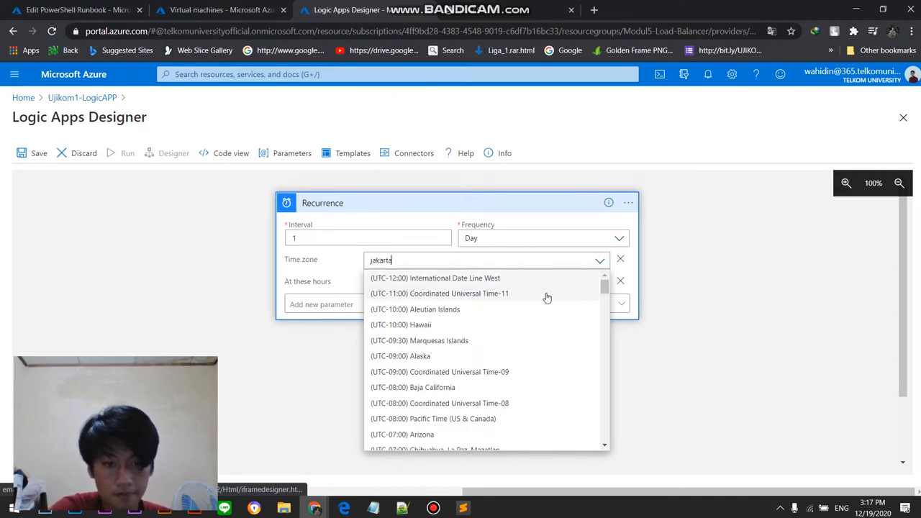
{"action": "left_click", "coordinate": [549, 276]}
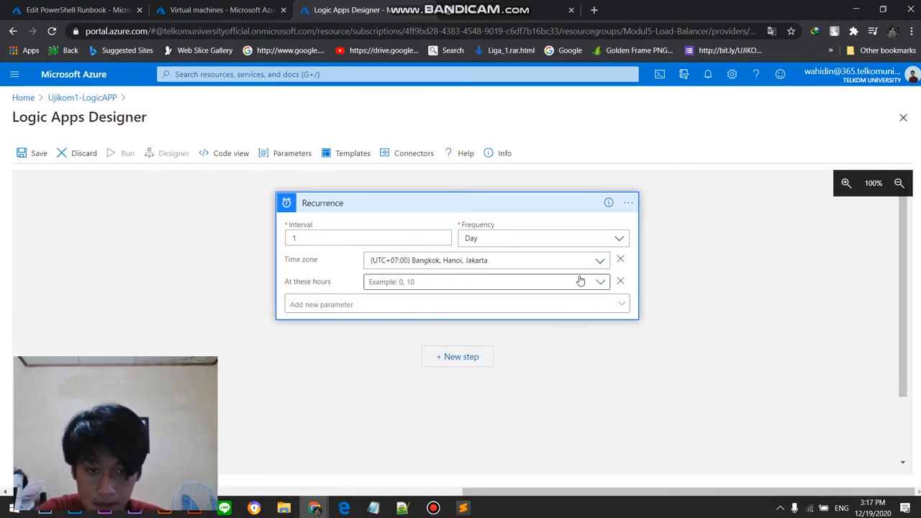
Step: Set the Recurrence trigger's At these hours parameter to 19
{"action": "left_click", "coordinate": [581, 280]}
{"action": "scroll", "coordinate": [627, 420], "scroll_direction": "down", "scroll_amount": 3}
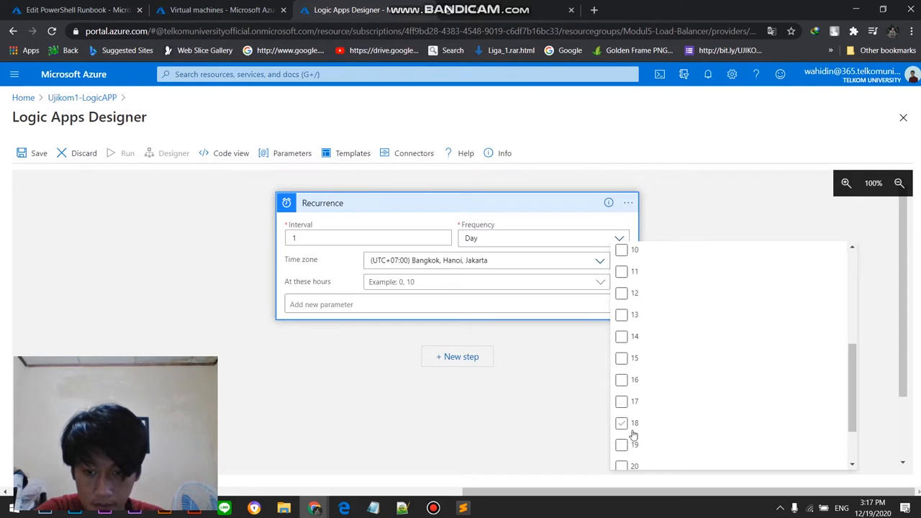
{"action": "left_click", "coordinate": [629, 444]}
{"action": "left_click", "coordinate": [573, 310]}
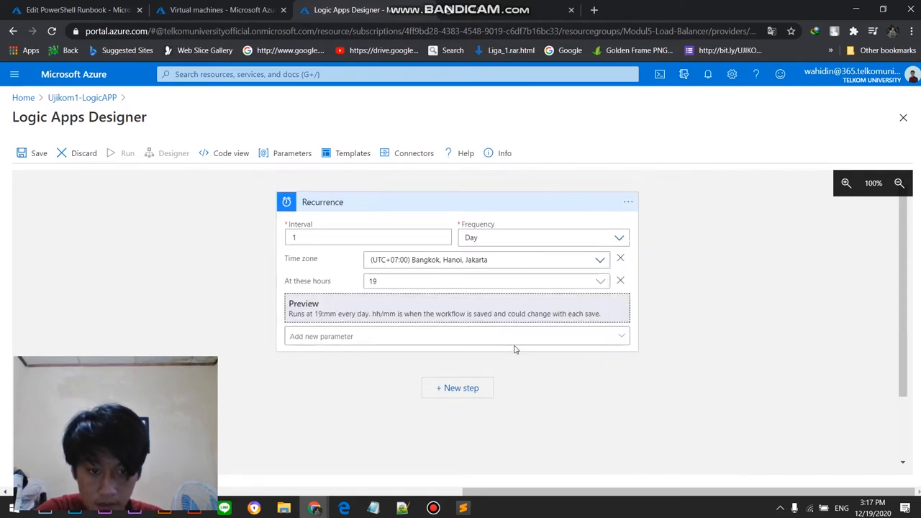
Step: Add a new step after the Recurrence trigger using the Azure Automation action Create job
{"action": "left_click", "coordinate": [457, 388]}
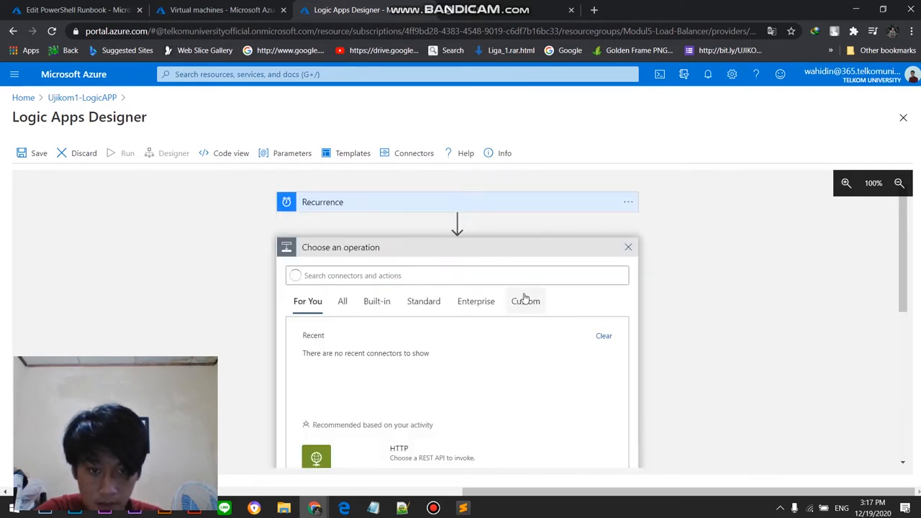
{"action": "type", "text": "ce"}
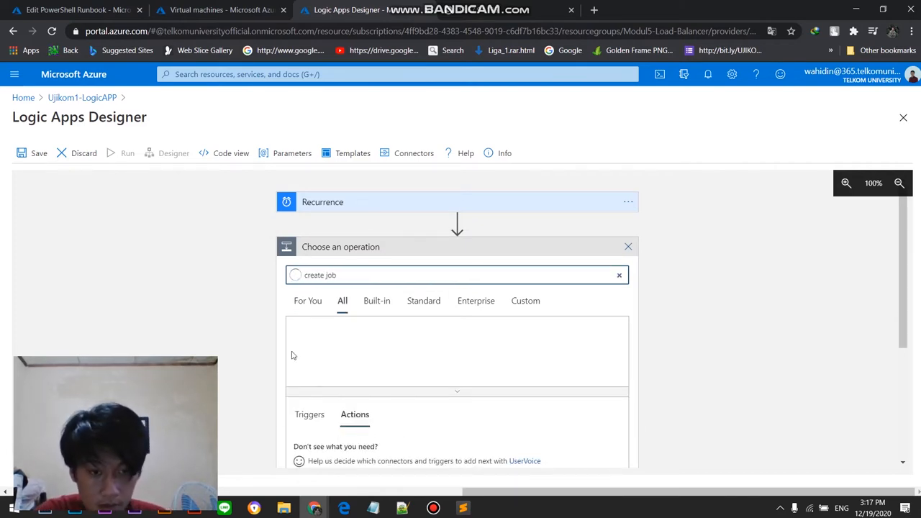
{"action": "scroll", "coordinate": [317, 374], "scroll_direction": "down", "scroll_amount": 2}
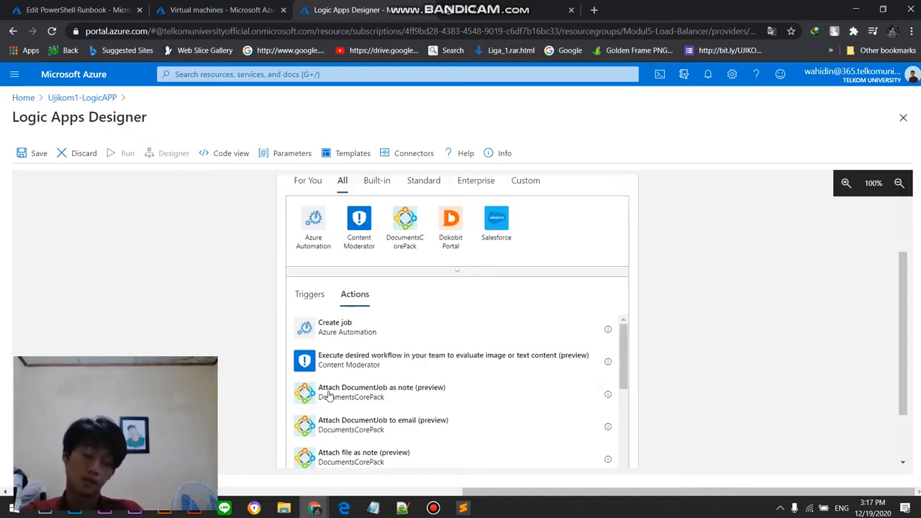
{"action": "left_click", "coordinate": [357, 337]}
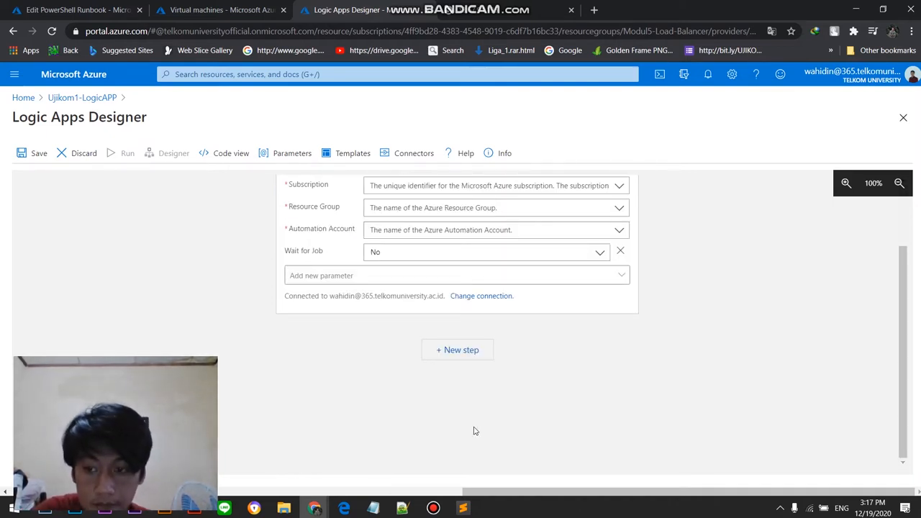
{"action": "left_click", "coordinate": [433, 508]}
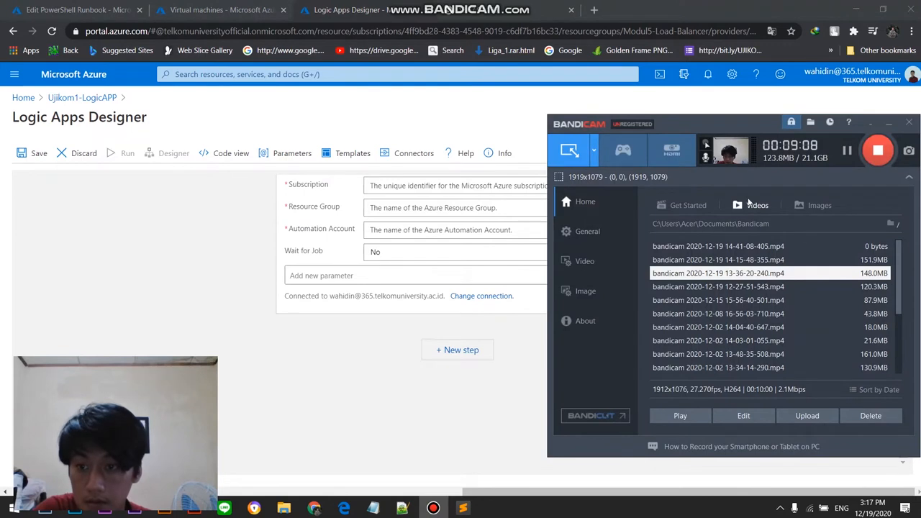
{"action": "left_click", "coordinate": [442, 402]}
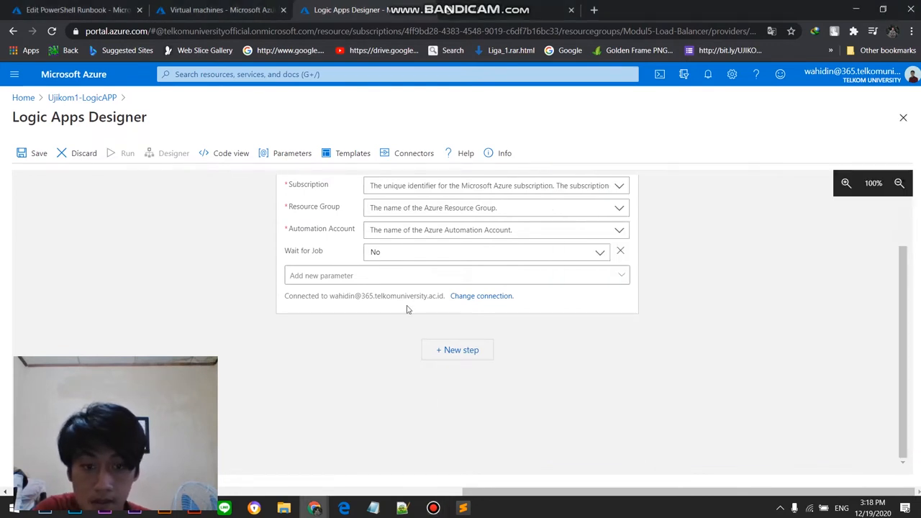
Step: Set the Create job action's subscription to Azure for Students, resource group to Modul5-Load-Balancer and automation account to UjikomAutomation
{"action": "scroll", "coordinate": [504, 303], "scroll_direction": "up", "scroll_amount": 1}
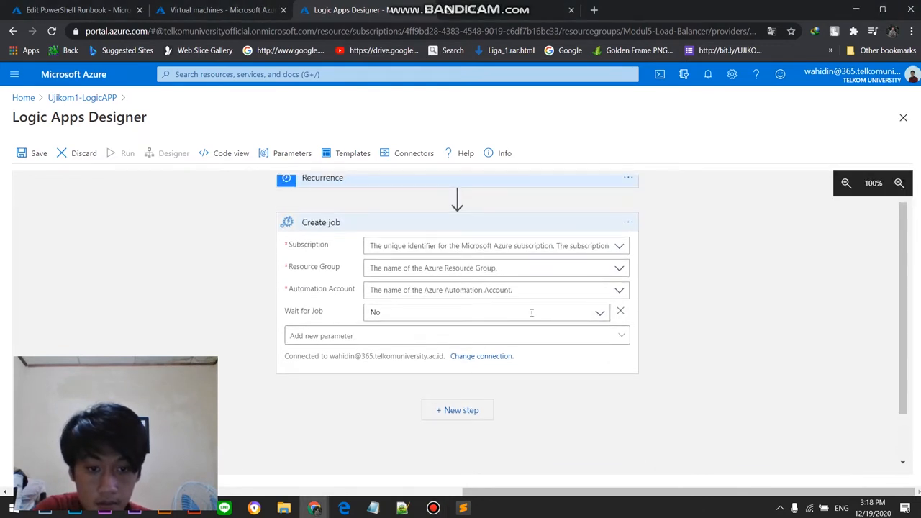
{"action": "left_click", "coordinate": [621, 248]}
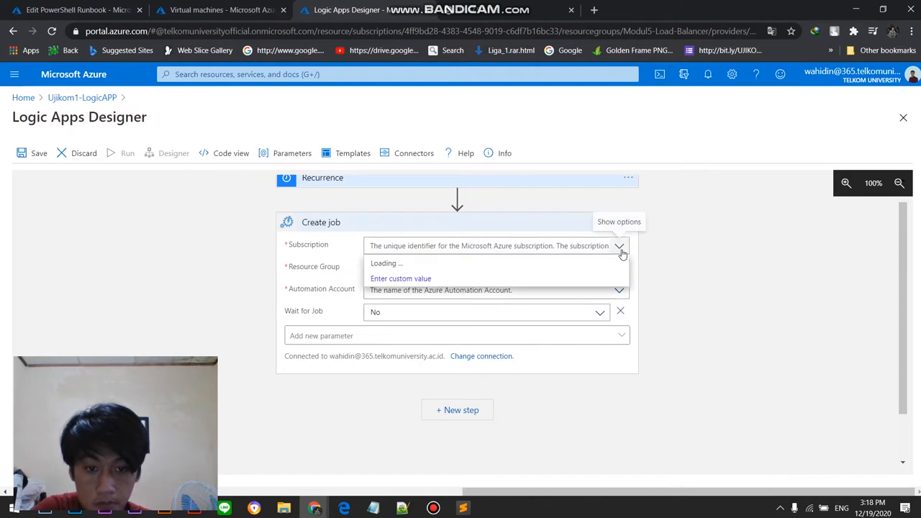
{"action": "left_click", "coordinate": [615, 265]}
{"action": "left_click", "coordinate": [616, 268]}
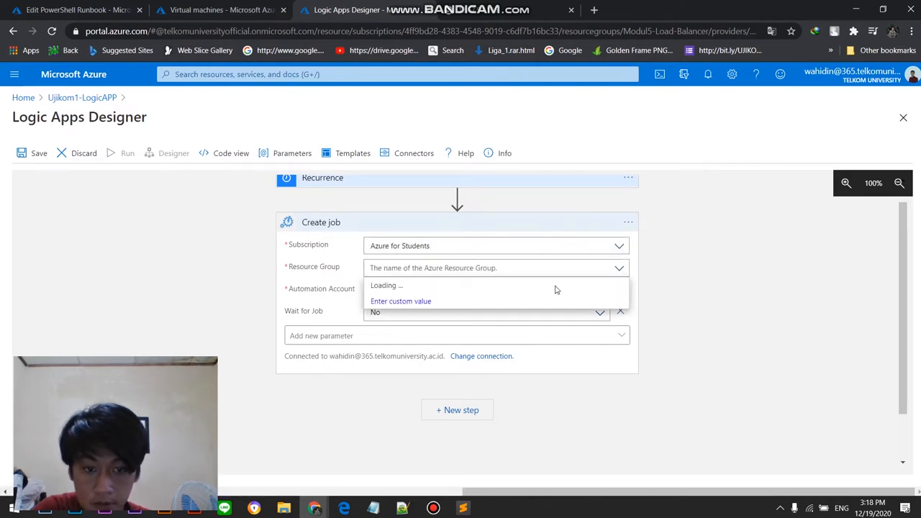
{"action": "left_click", "coordinate": [460, 302]}
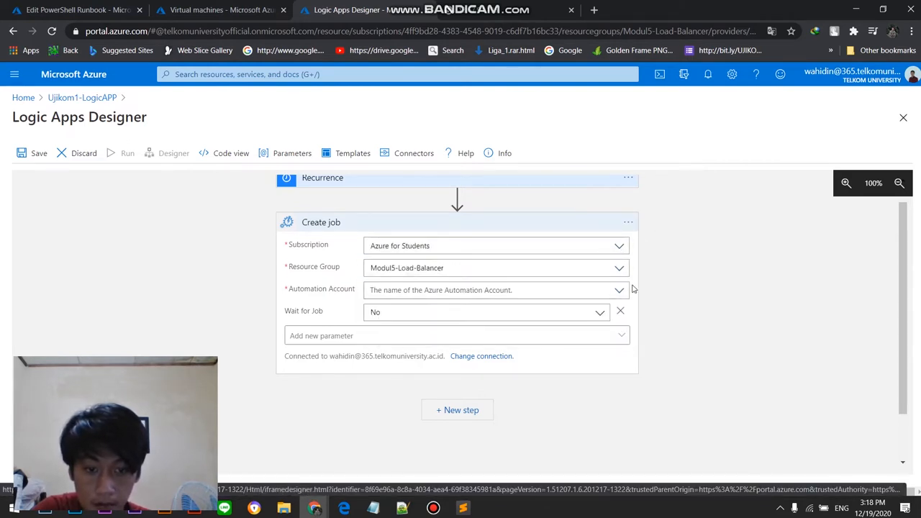
{"action": "left_click", "coordinate": [618, 290]}
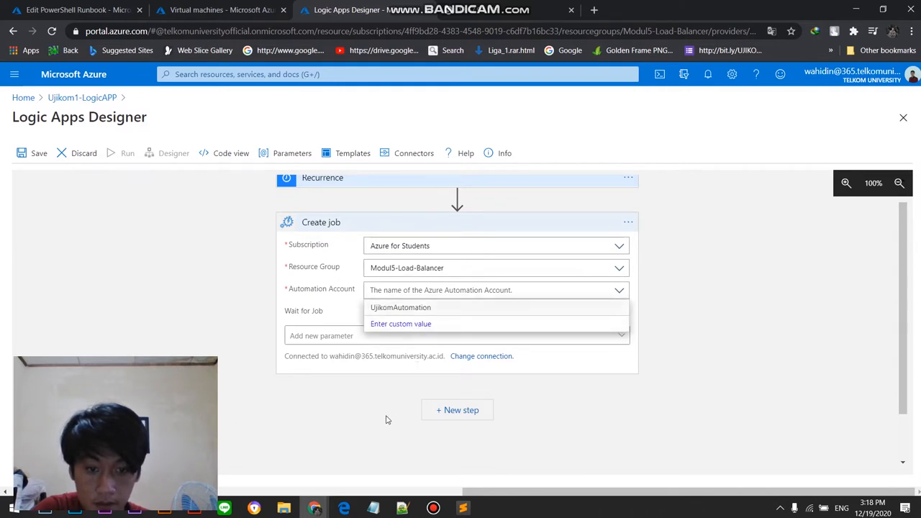
{"action": "left_click", "coordinate": [435, 308]}
Step: Set Wait for Job to Yes in the Create job action and add the Runbook Name parameter with Ujikom2-Runbook
{"action": "left_click", "coordinate": [602, 313]}
{"action": "left_click", "coordinate": [430, 351]}
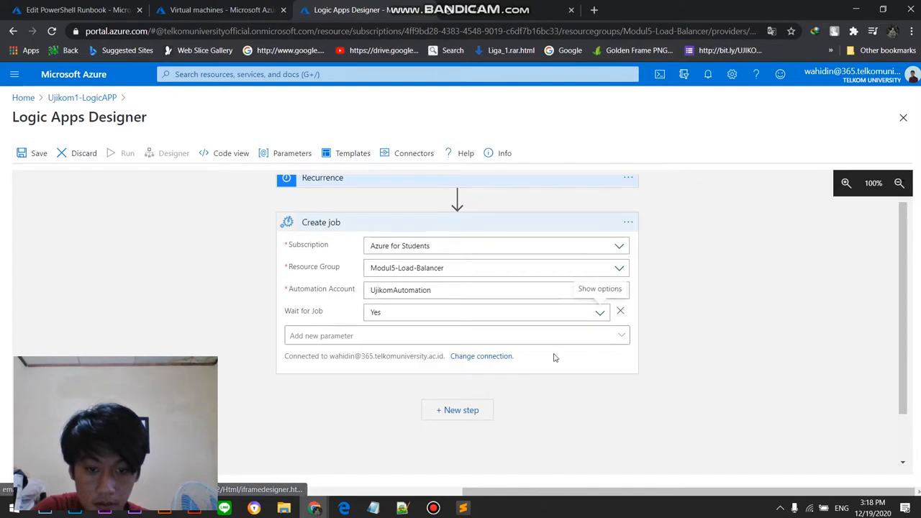
{"action": "left_click", "coordinate": [617, 334]}
{"action": "left_click", "coordinate": [376, 414]}
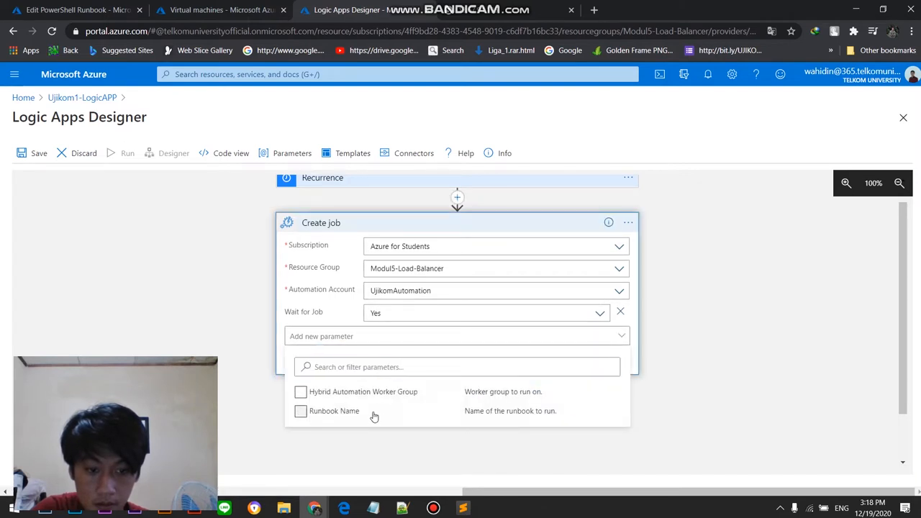
{"action": "left_click", "coordinate": [576, 455]}
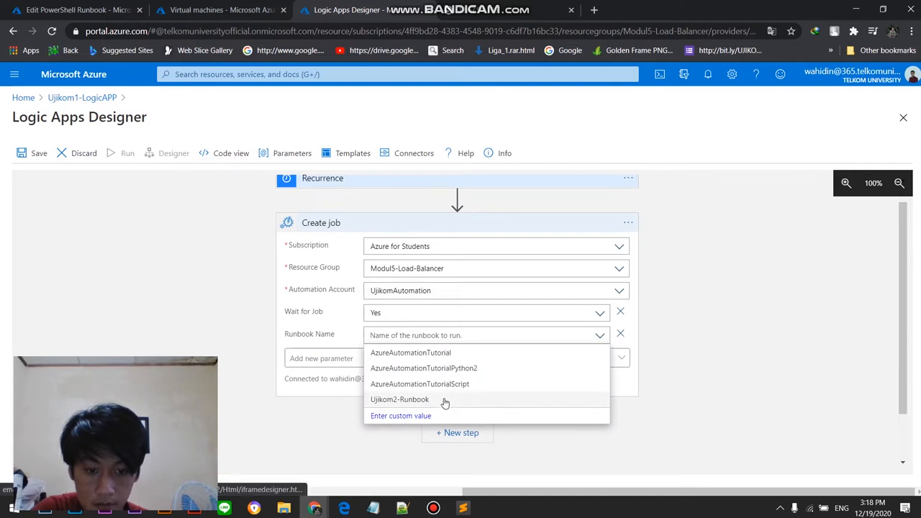
{"action": "left_click", "coordinate": [445, 400]}
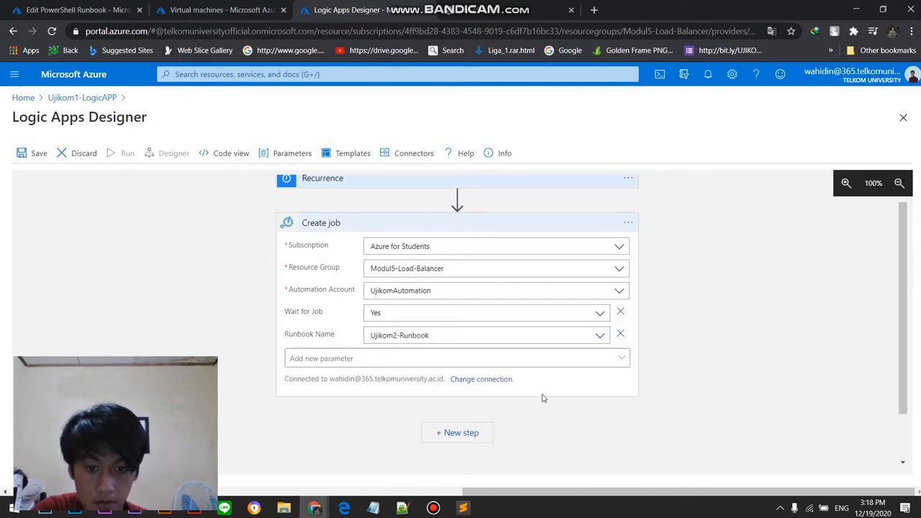
Step: Review the Create job action's settings and check which additional parameters it offers
{"action": "scroll", "coordinate": [756, 333], "scroll_direction": "up", "scroll_amount": 1}
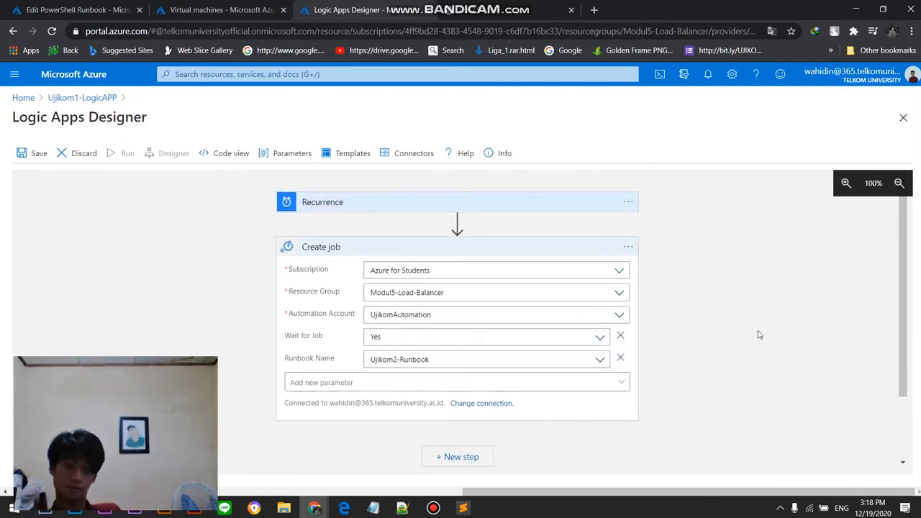
{"action": "scroll", "coordinate": [741, 312], "scroll_direction": "down", "scroll_amount": 1}
{"action": "scroll", "coordinate": [741, 312], "scroll_direction": "up", "scroll_amount": 1}
{"action": "scroll", "coordinate": [739, 311], "scroll_direction": "down", "scroll_amount": 1}
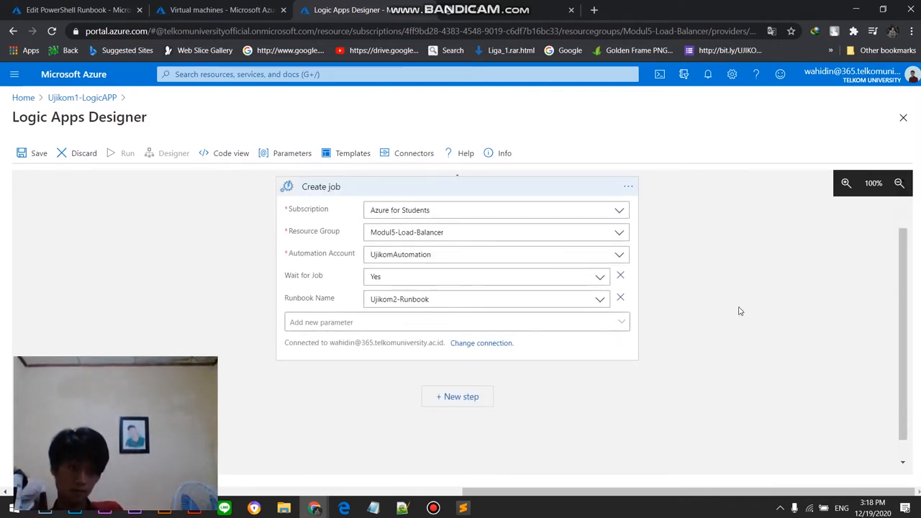
{"action": "scroll", "coordinate": [739, 311], "scroll_direction": "up", "scroll_amount": 1}
{"action": "scroll", "coordinate": [738, 310], "scroll_direction": "down", "scroll_amount": 1}
{"action": "scroll", "coordinate": [738, 310], "scroll_direction": "up", "scroll_amount": 1}
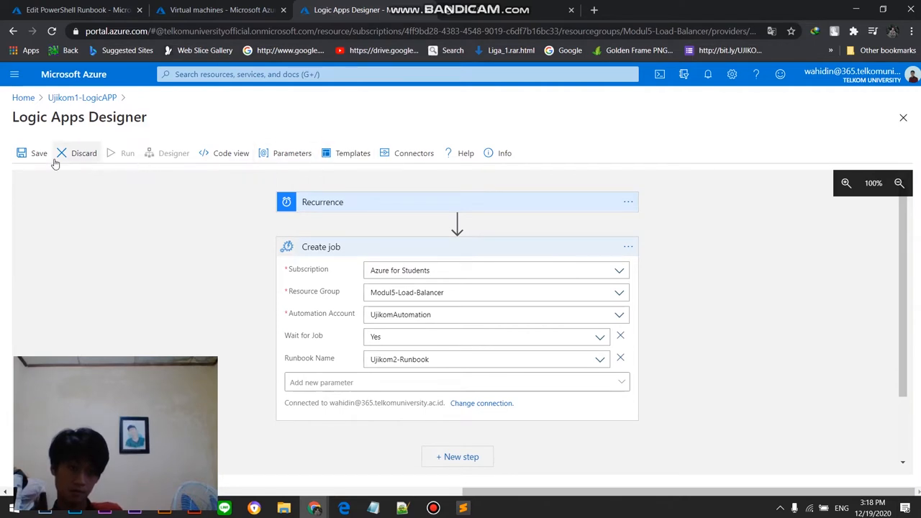
{"action": "scroll", "coordinate": [626, 346], "scroll_direction": "down", "scroll_amount": 1}
{"action": "scroll", "coordinate": [672, 356], "scroll_direction": "up", "scroll_amount": 1}
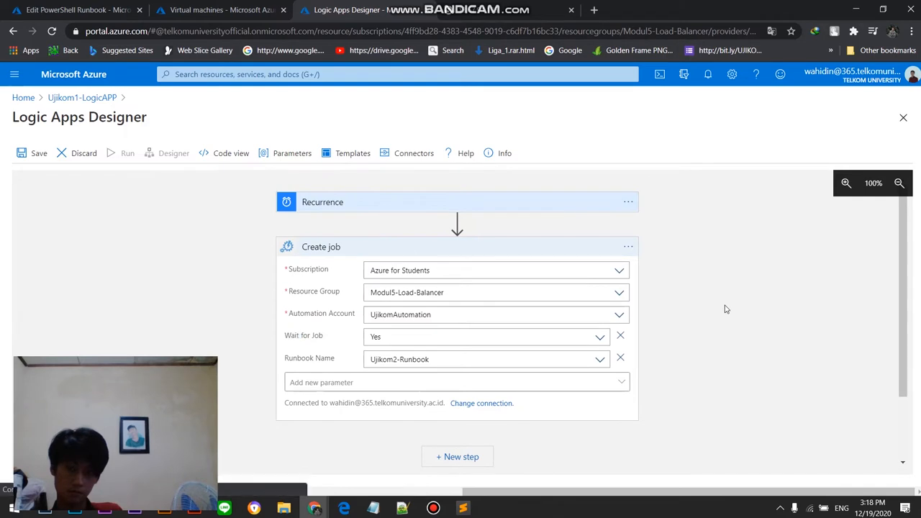
{"action": "scroll", "coordinate": [647, 338], "scroll_direction": "down", "scroll_amount": 1}
{"action": "scroll", "coordinate": [632, 353], "scroll_direction": "up", "scroll_amount": 1}
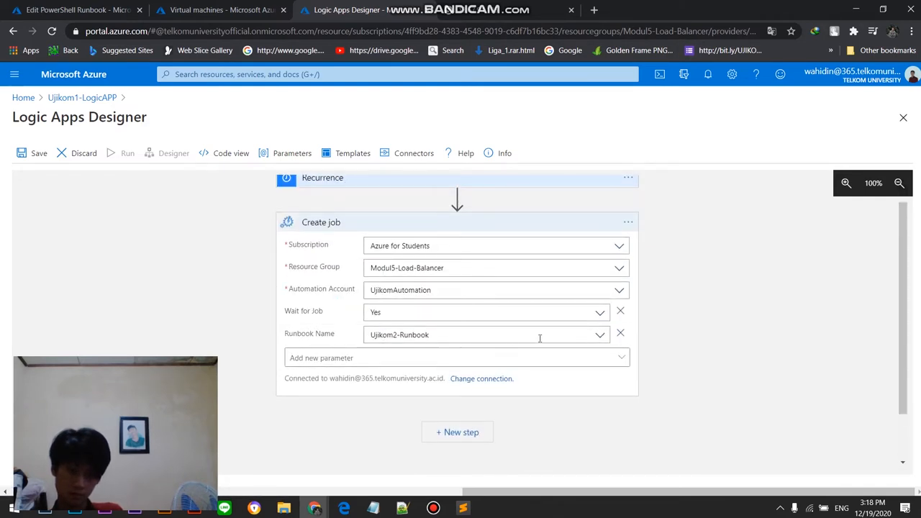
{"action": "left_click", "coordinate": [549, 359]}
{"action": "left_click", "coordinate": [551, 360]}
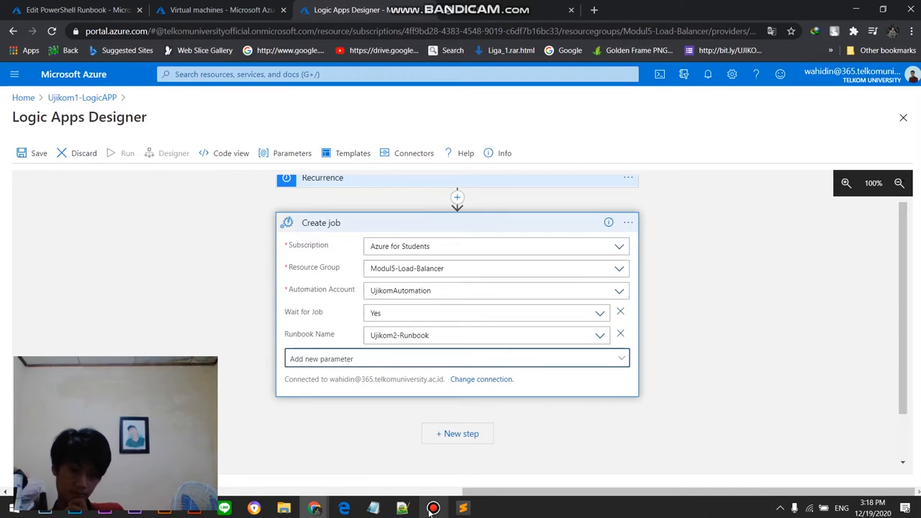
{"action": "left_click", "coordinate": [463, 508]}
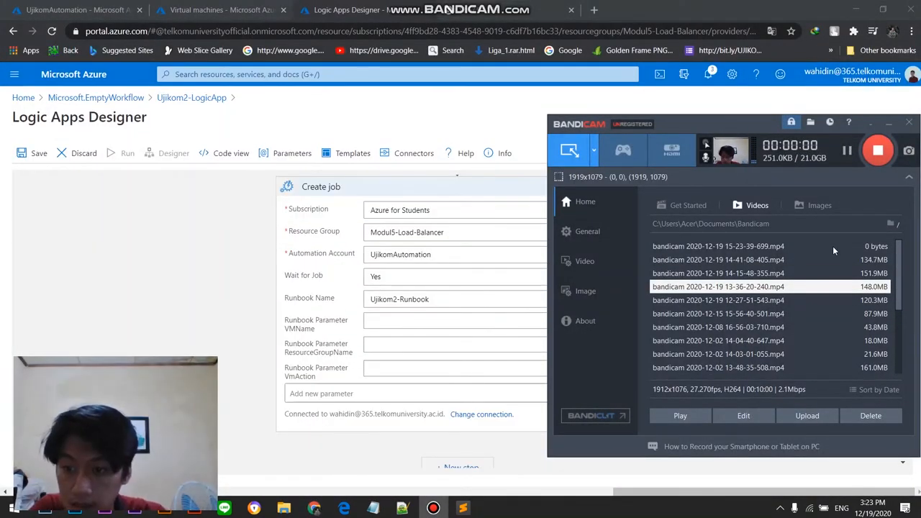
{"action": "left_click", "coordinate": [833, 246]}
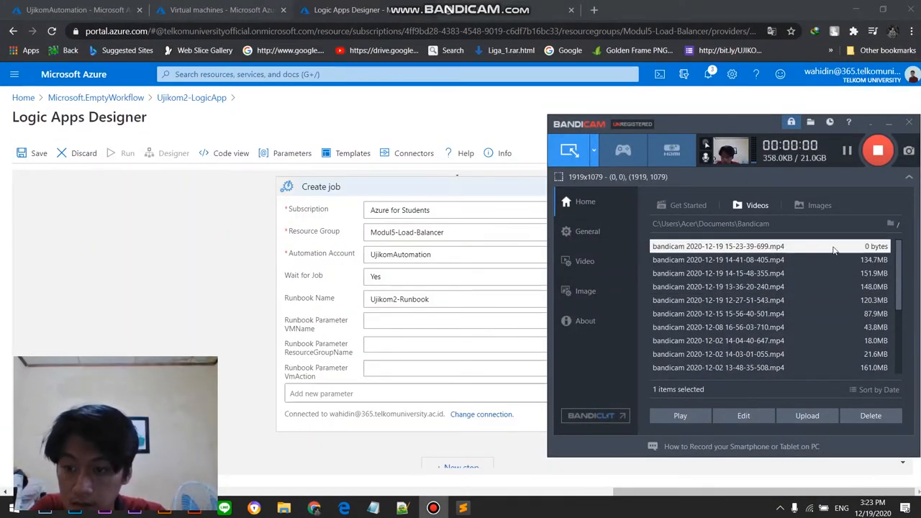
{"action": "left_click", "coordinate": [213, 315]}
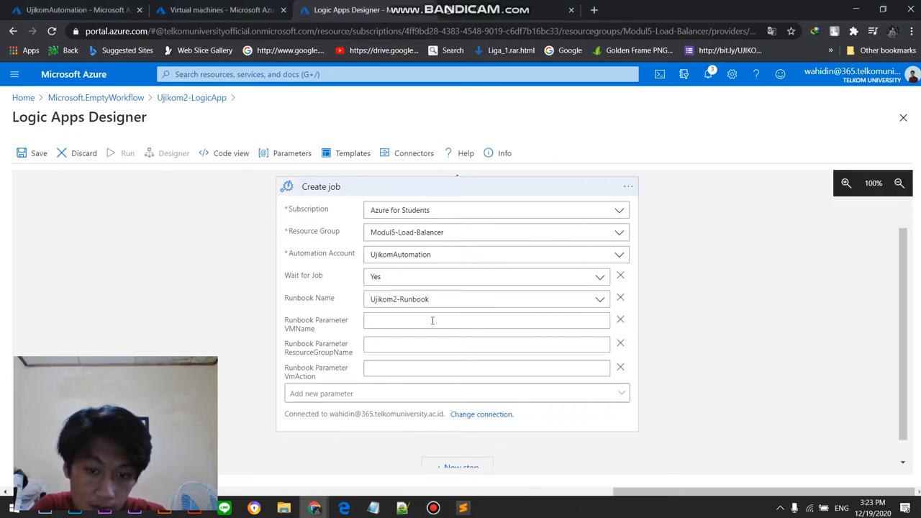
Step: Open the overview of Ujikom2-Runbook from the UjikomAutomation account's runbooks
{"action": "left_click", "coordinate": [432, 320]}
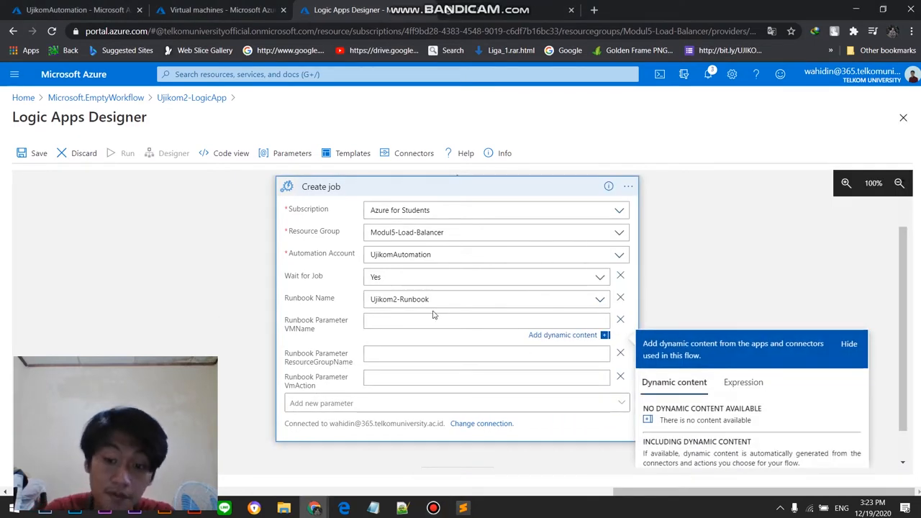
{"action": "left_click", "coordinate": [26, 7]}
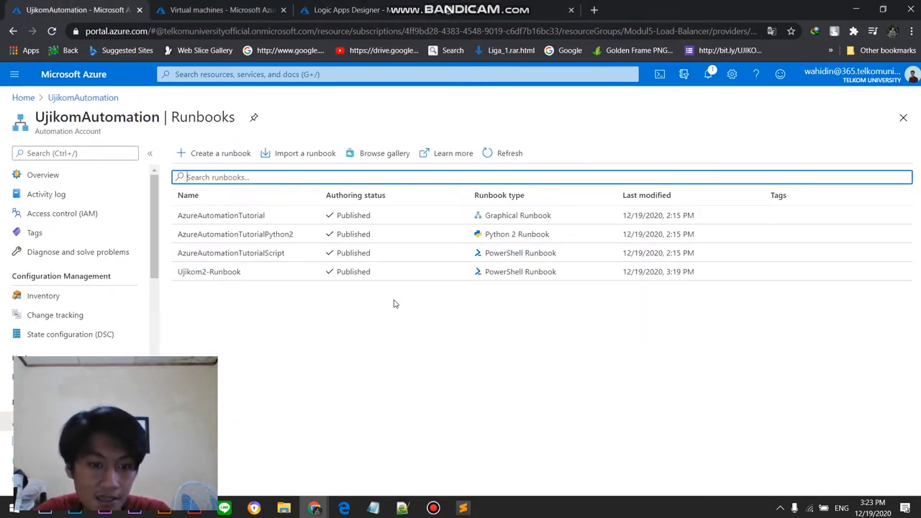
{"action": "left_click", "coordinate": [294, 281]}
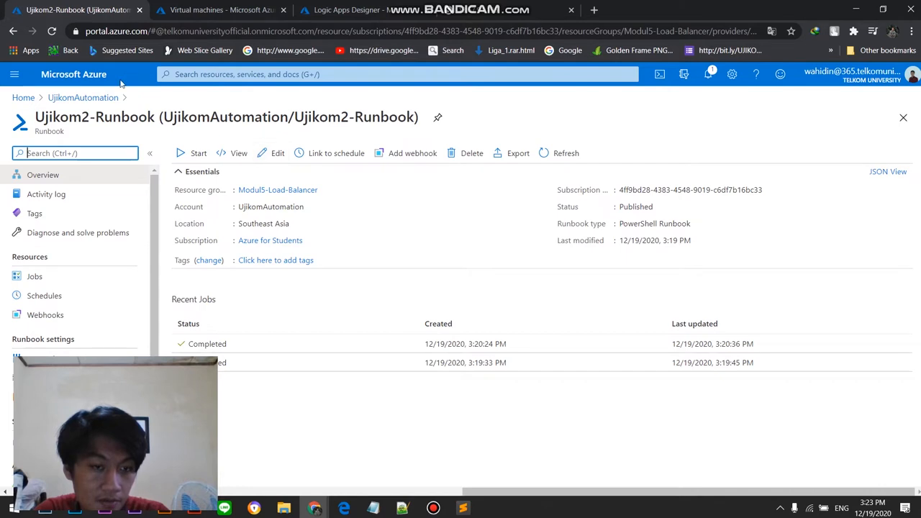
Step: Look up the virtual machine names and set the Create job action's VMName runbook parameter to vm-sea-01,vm-sea-02
{"action": "left_click", "coordinate": [216, 10]}
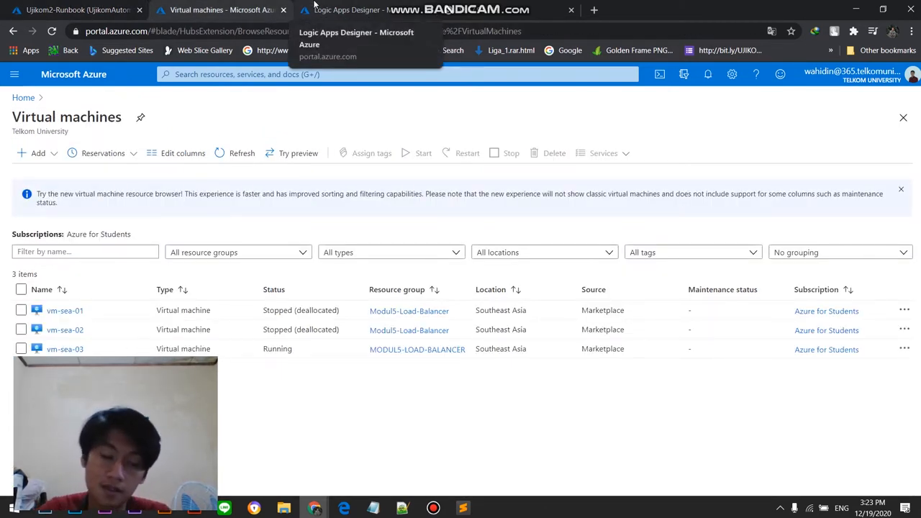
{"action": "left_click", "coordinate": [380, 8]}
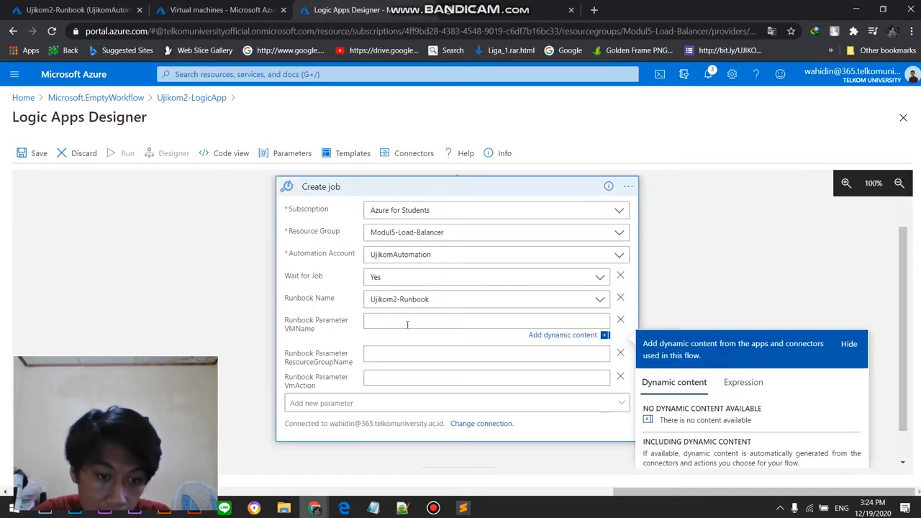
{"action": "left_click", "coordinate": [216, 9]}
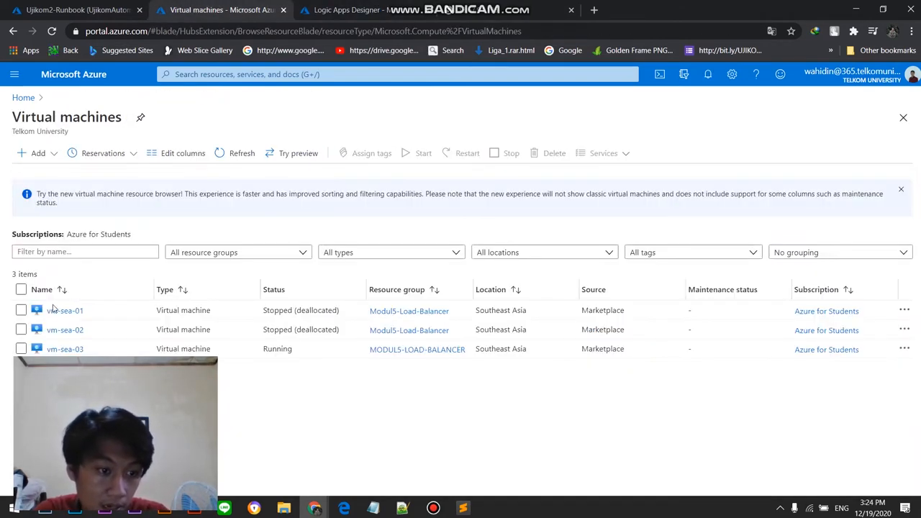
{"action": "left_click", "coordinate": [338, 11]}
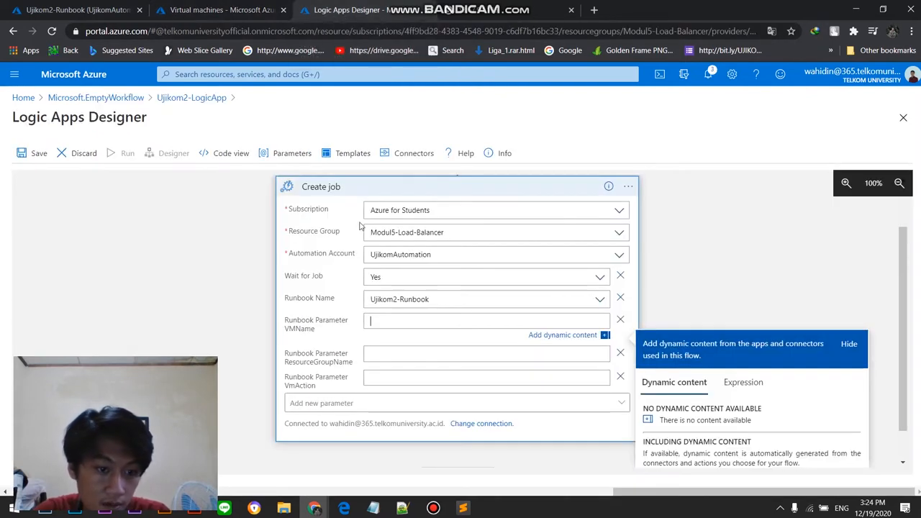
{"action": "left_click", "coordinate": [386, 315]}
{"action": "type", "text": "vm-sea-"}
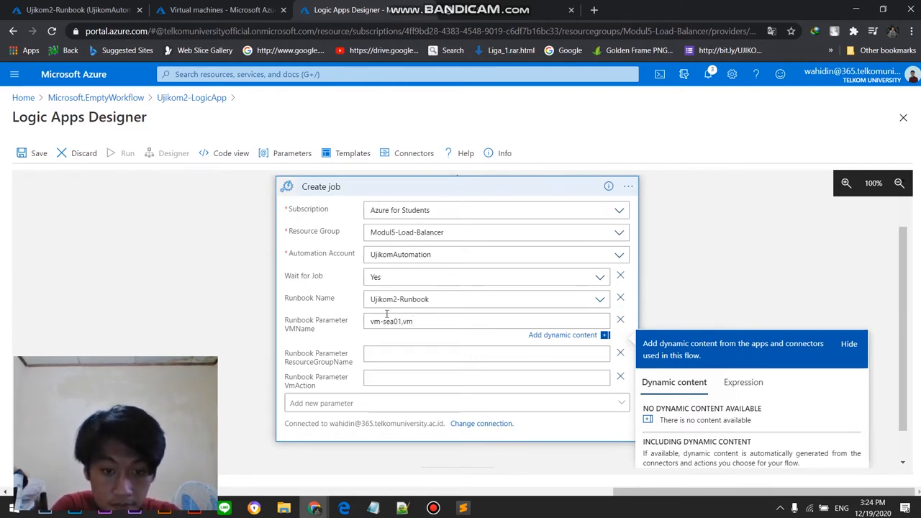
{"action": "type", "text": "01,vm-sea-02"}
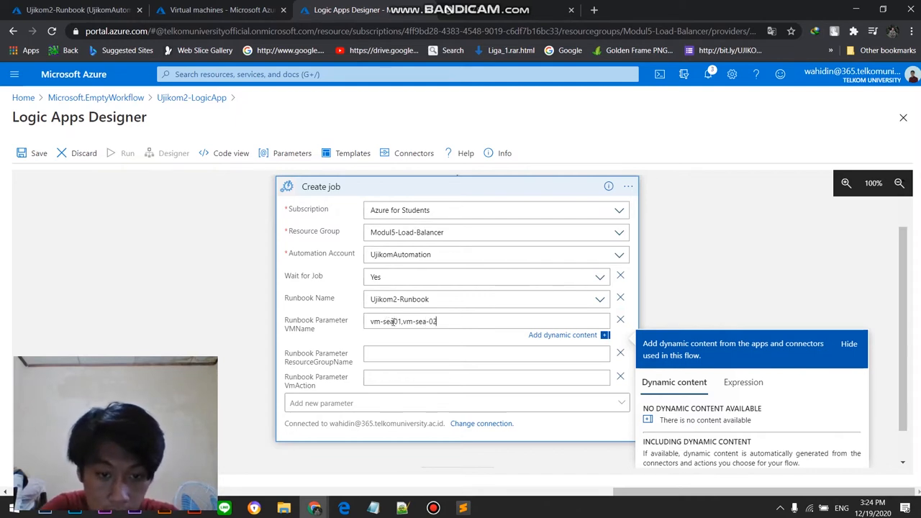
{"action": "type", "text": "-"}
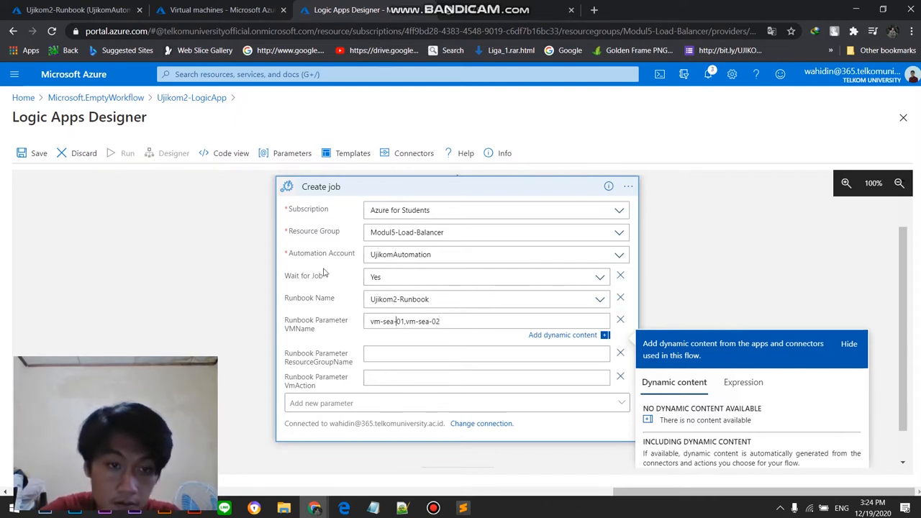
Step: Copy the resource group name from Ujikom2-Runbook's overview and set the Create job action's ResourceGroupName parameter to Modul5-Load-Balancer
{"action": "left_click", "coordinate": [71, 6]}
{"action": "left_click", "coordinate": [216, 7]}
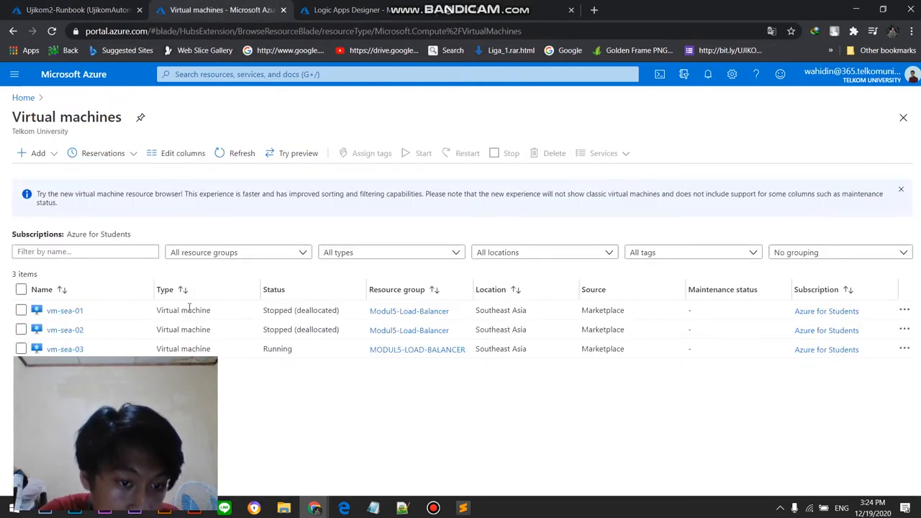
{"action": "left_click", "coordinate": [403, 7]}
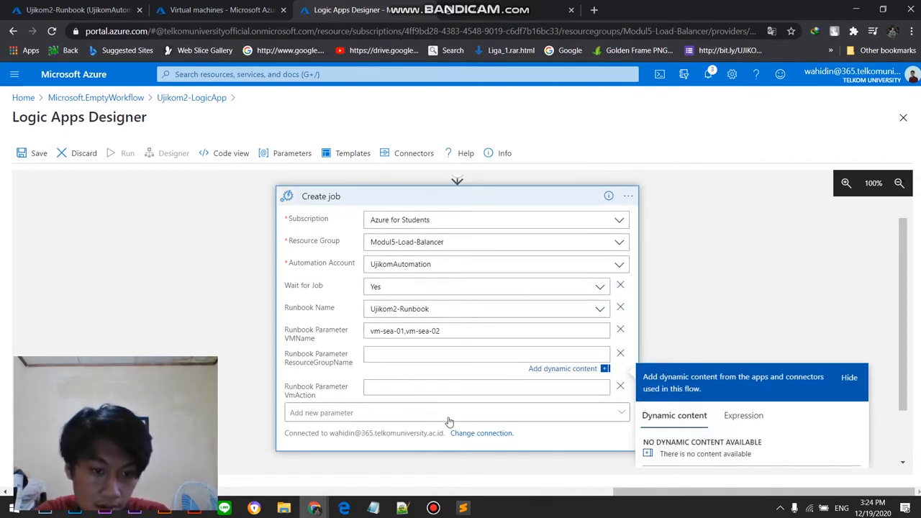
{"action": "left_click", "coordinate": [99, 9]}
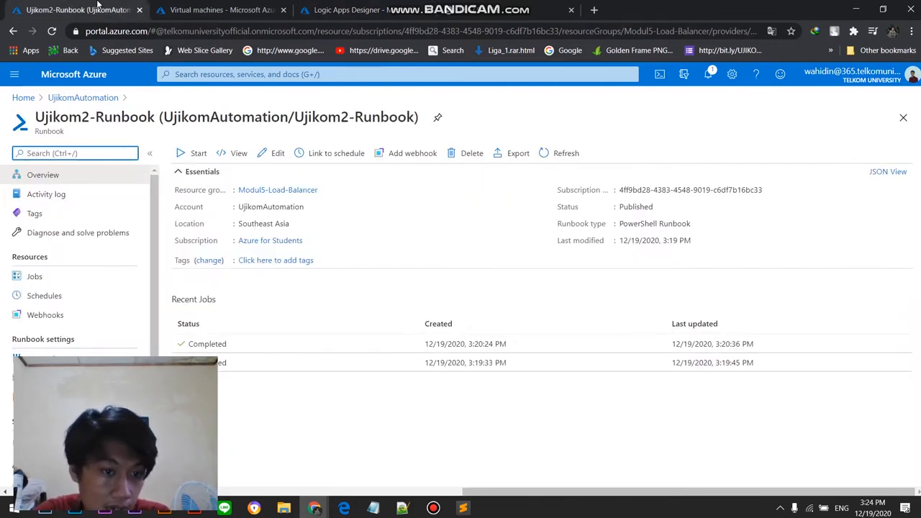
{"action": "left_click", "coordinate": [221, 9]}
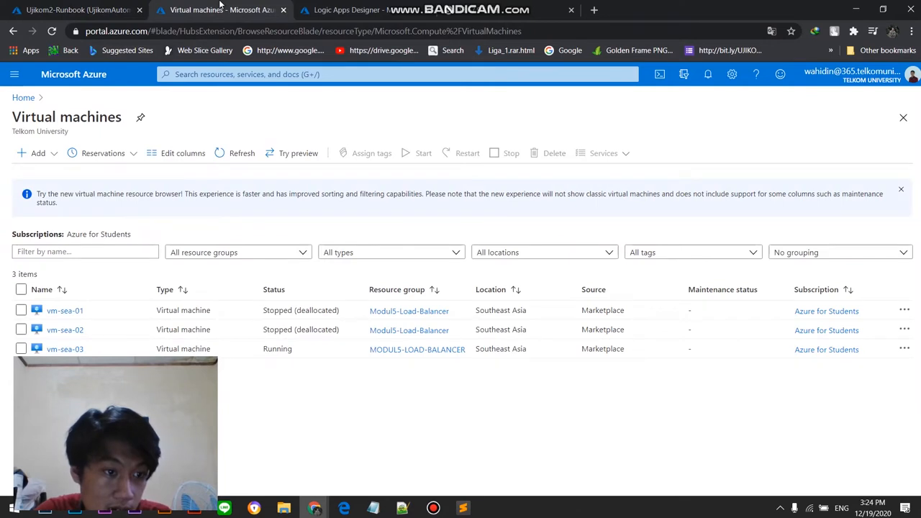
{"action": "left_click", "coordinate": [114, 8]}
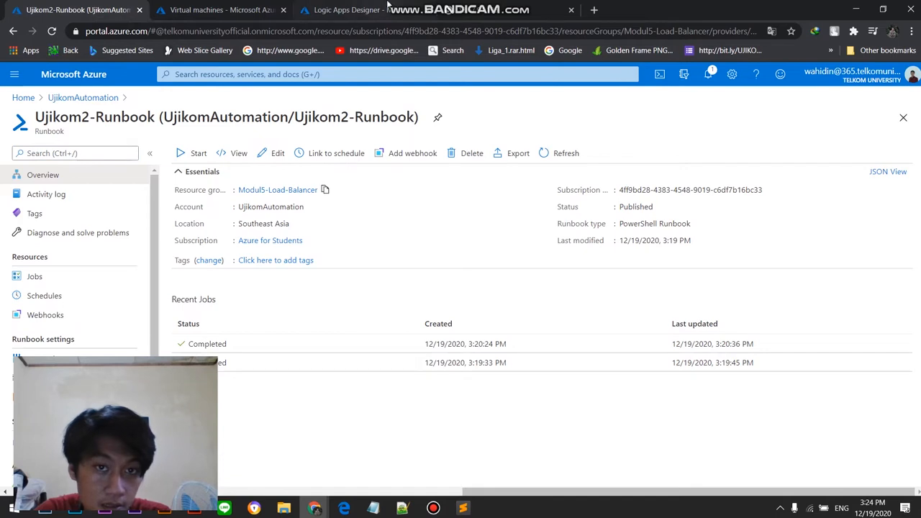
{"action": "left_click", "coordinate": [374, 10]}
{"action": "right_click", "coordinate": [421, 355]}
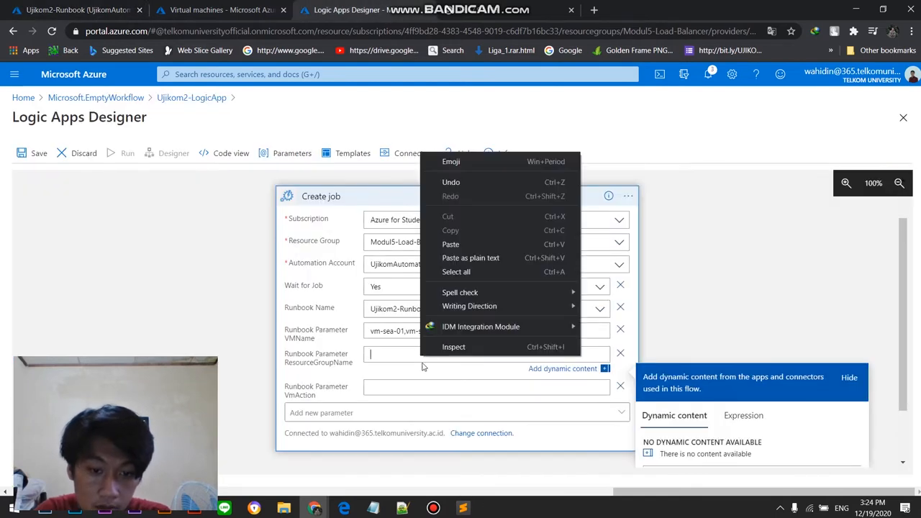
{"action": "left_click", "coordinate": [451, 244]}
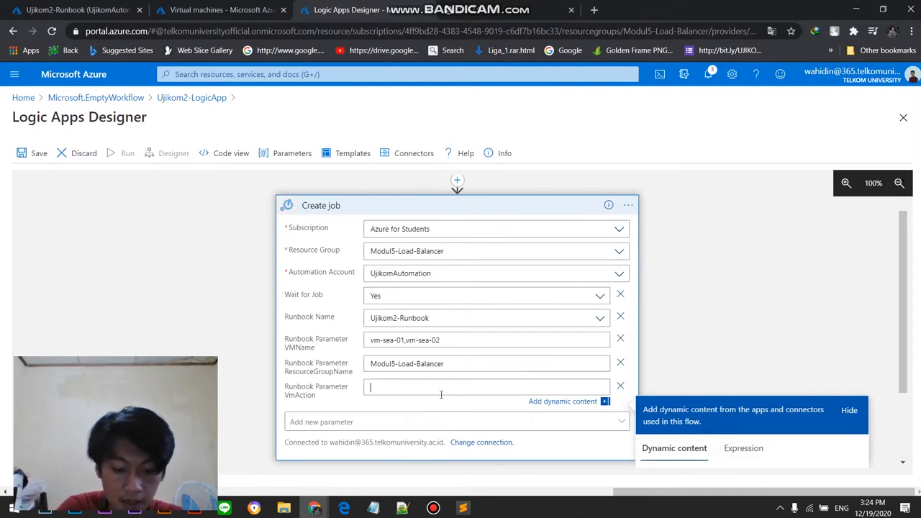
Step: Set the Create job action's VmAction runbook parameter to Startup
{"action": "type", "text": "A"}
{"action": "key", "text": "BackSpace"}
{"action": "type", "text": "Startup"}
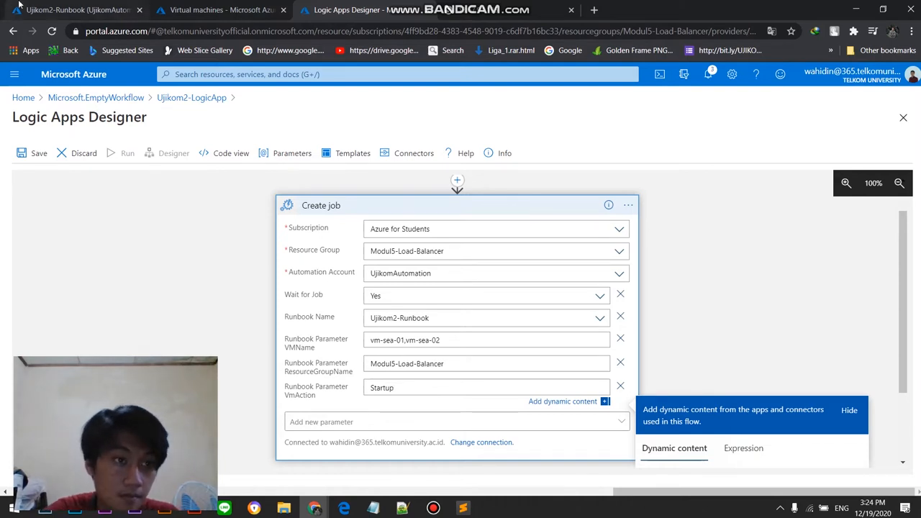
Step: View Ujikom2-Runbook's published source to check its accepted VmAction values, and return to the logic app designer
{"action": "left_click", "coordinate": [75, 10]}
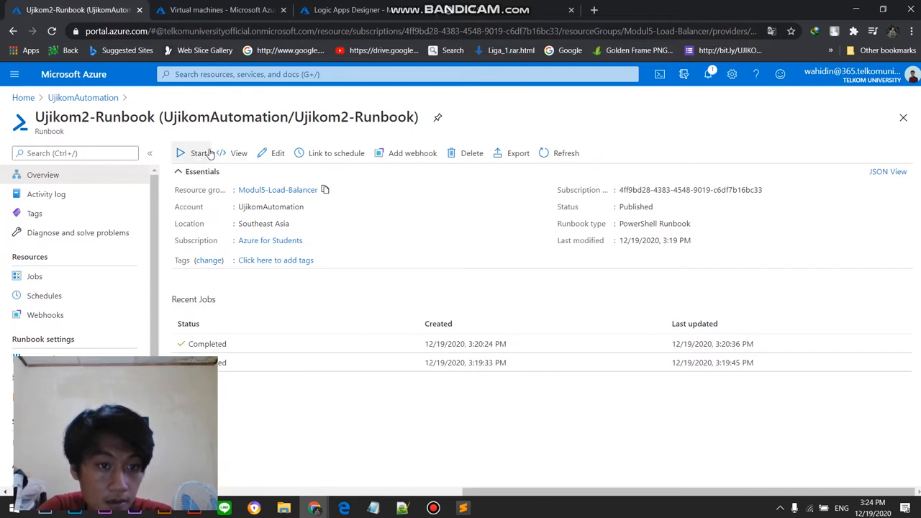
{"action": "left_click", "coordinate": [232, 153]}
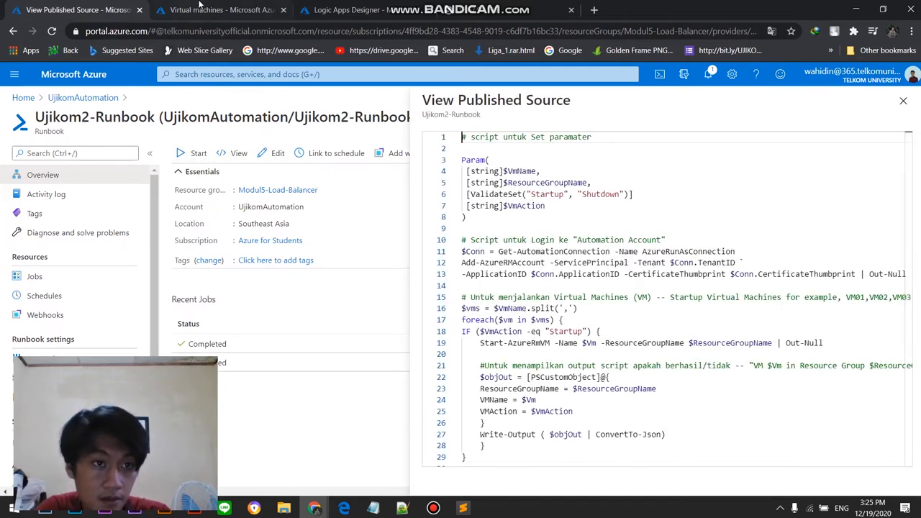
{"action": "key", "text": "ctrl+Tab"}
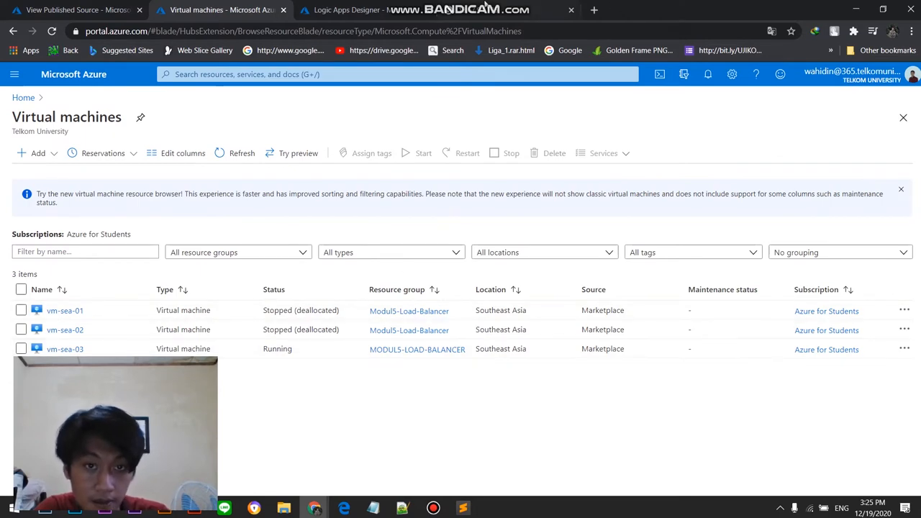
{"action": "left_click", "coordinate": [344, 8]}
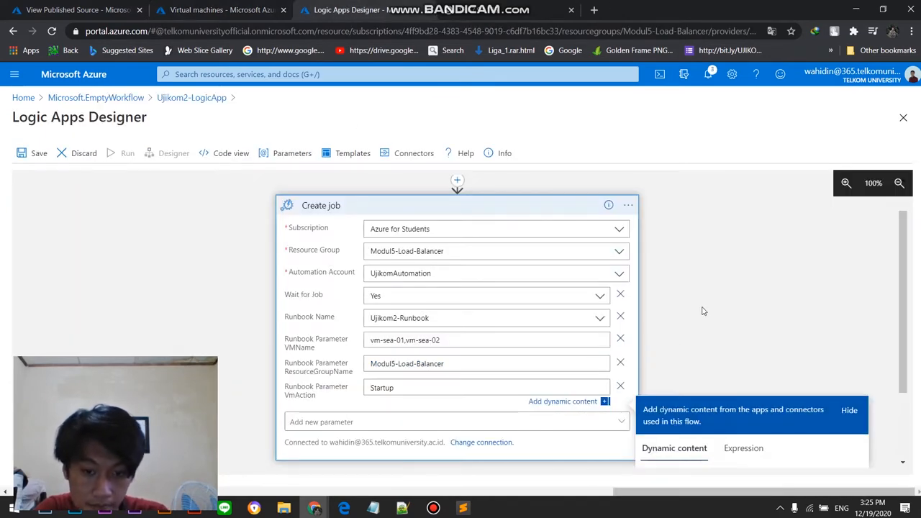
{"action": "left_click", "coordinate": [433, 508]}
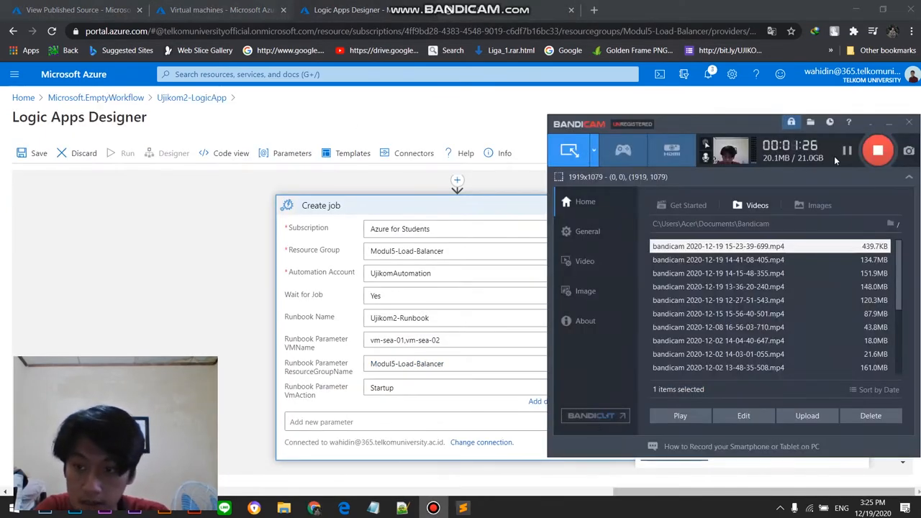
{"action": "left_click", "coordinate": [194, 335]}
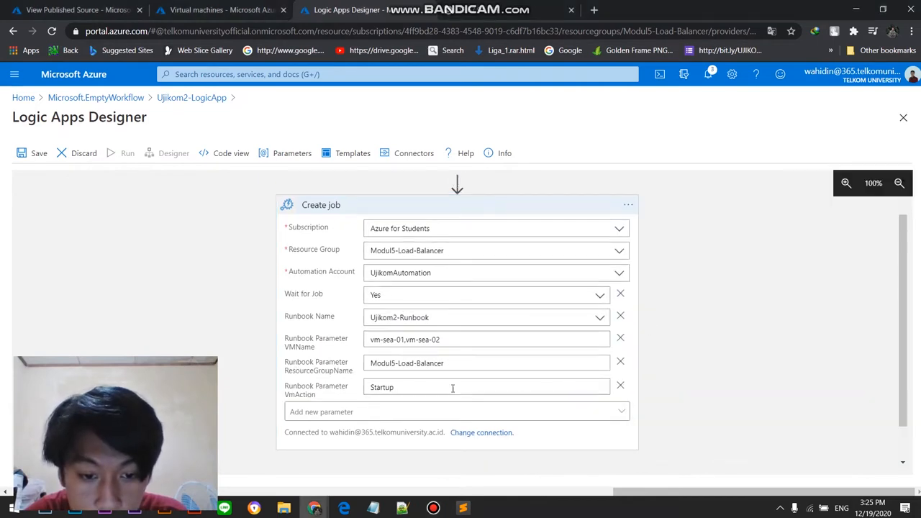
Step: Open the list of resource groups from the Azure home page to check them
{"action": "left_click", "coordinate": [86, 9]}
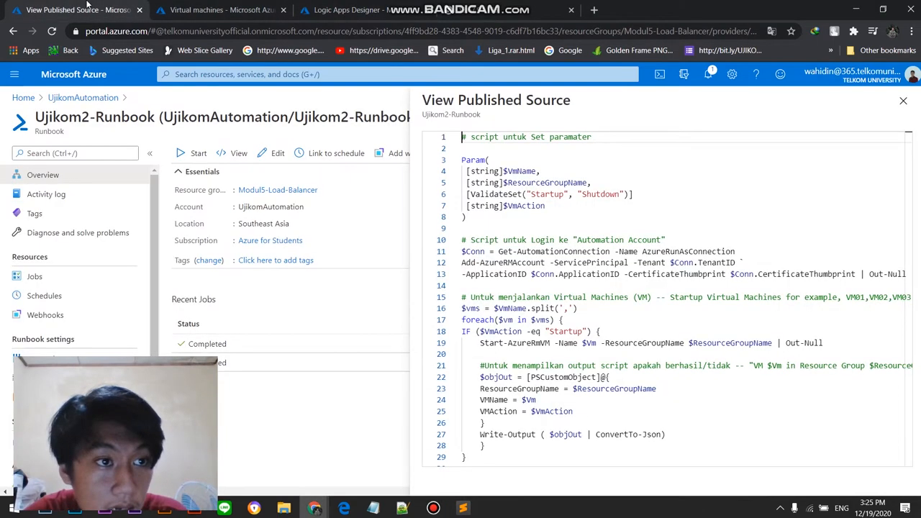
{"action": "left_click", "coordinate": [22, 100]}
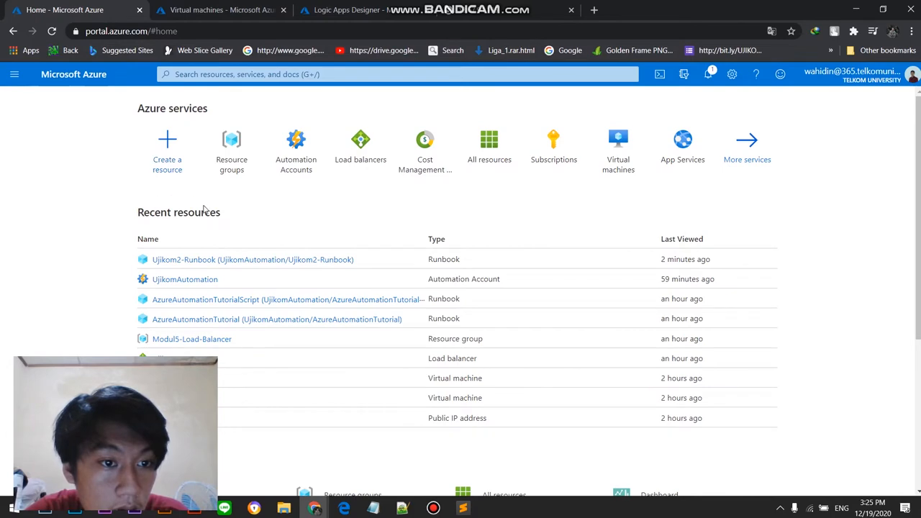
{"action": "left_click", "coordinate": [230, 146]}
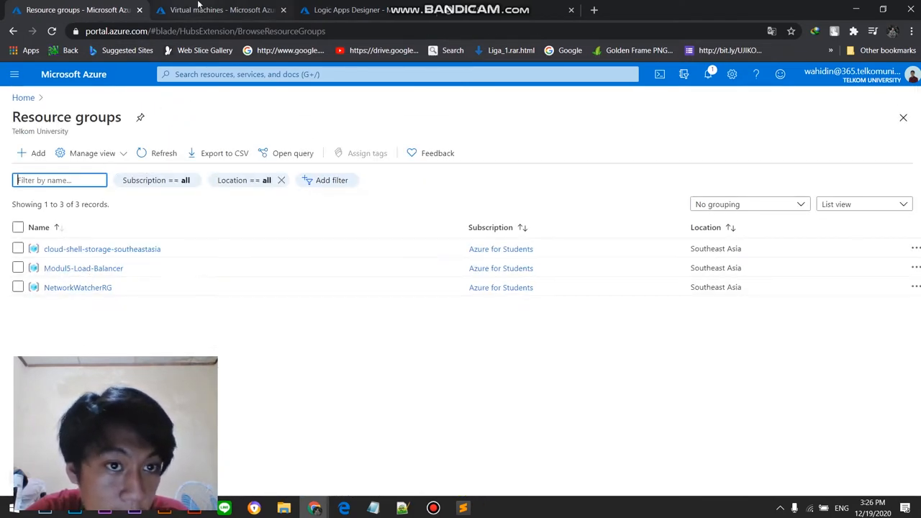
Step: Return to the logic app designer and start a new step after the Create job action
{"action": "left_click", "coordinate": [507, 7]}
{"action": "scroll", "coordinate": [677, 316], "scroll_direction": "down", "scroll_amount": 2}
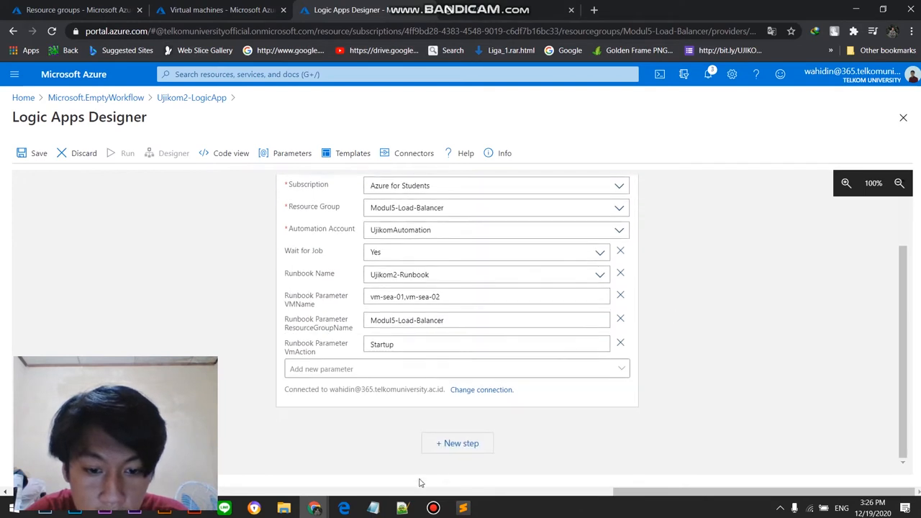
{"action": "left_click", "coordinate": [453, 442]}
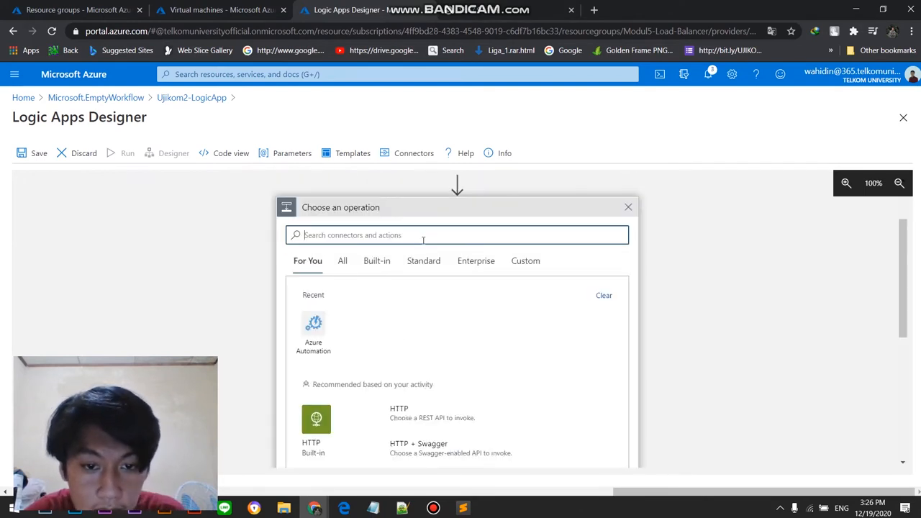
Step: Search the connectors and actions for "create job output" and look through the matching actions
{"action": "type", "text": "create"}
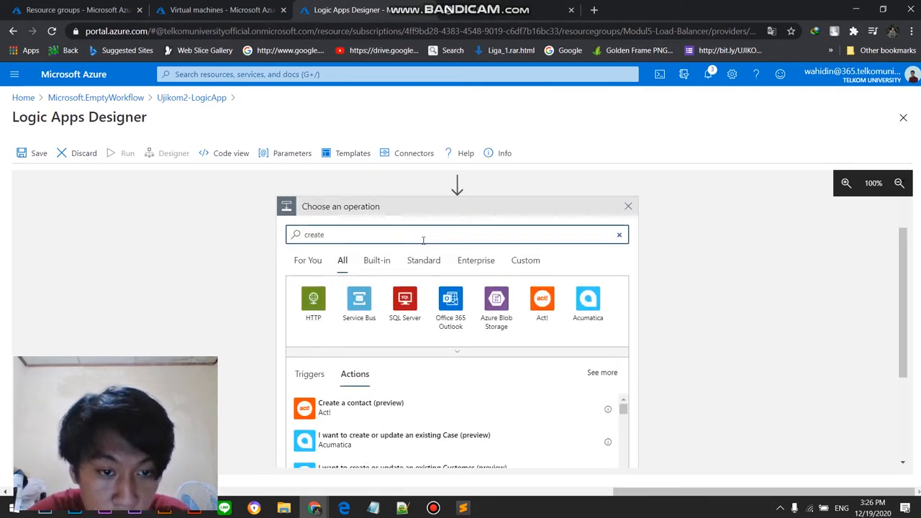
{"action": "type", "text": " job"}
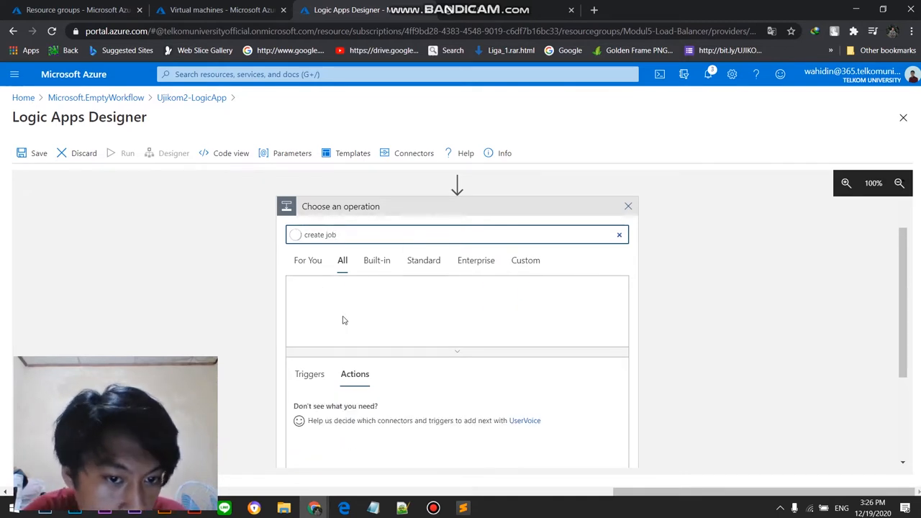
{"action": "scroll", "coordinate": [396, 407], "scroll_direction": "down", "scroll_amount": 2}
{"action": "scroll", "coordinate": [396, 409], "scroll_direction": "up", "scroll_amount": 2}
{"action": "scroll", "coordinate": [554, 392], "scroll_direction": "up", "scroll_amount": 1}
{"action": "scroll", "coordinate": [481, 382], "scroll_direction": "down", "scroll_amount": 5}
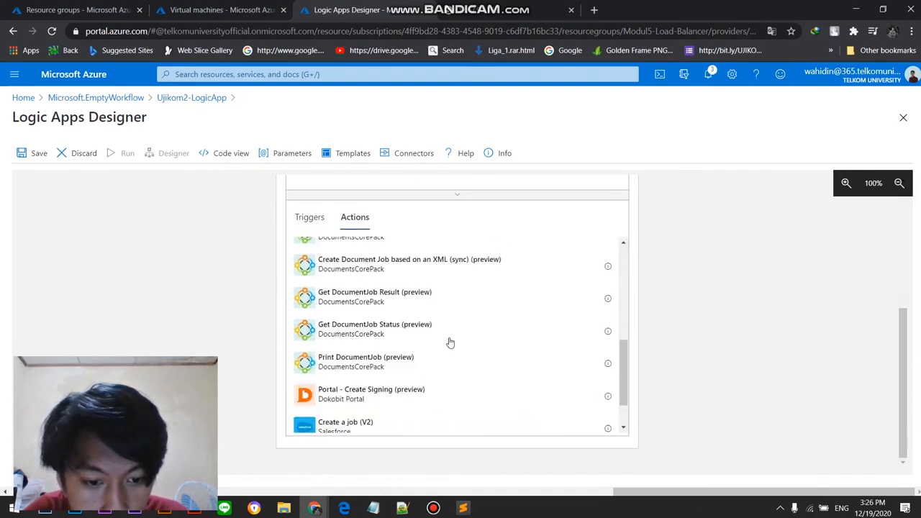
{"action": "scroll", "coordinate": [431, 288], "scroll_direction": "up", "scroll_amount": 5}
{"action": "type", "text": "ob ou"}
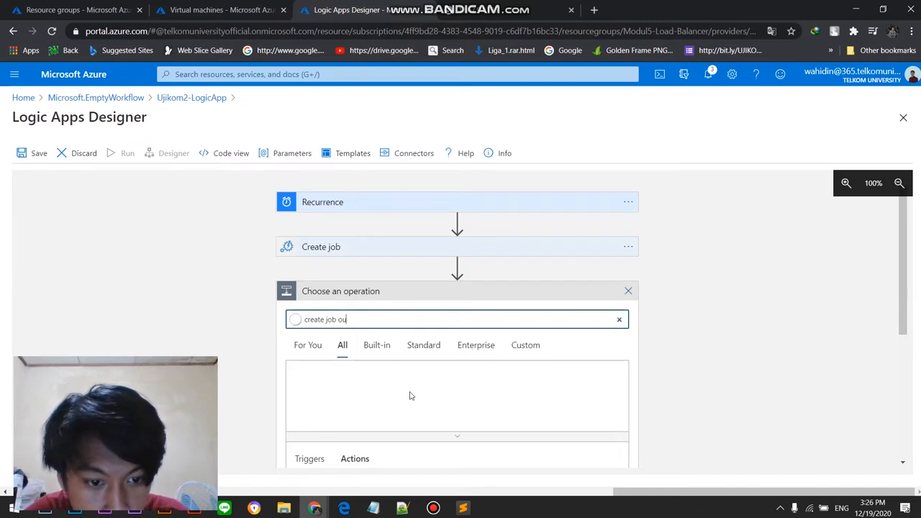
{"action": "scroll", "coordinate": [410, 393], "scroll_direction": "down", "scroll_amount": 1}
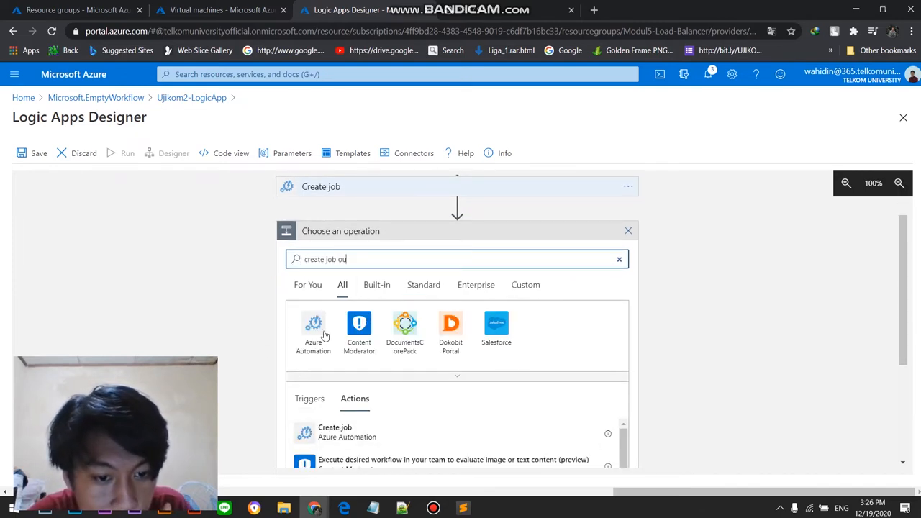
{"action": "type", "text": "u"}
{"action": "scroll", "coordinate": [425, 391], "scroll_direction": "down", "scroll_amount": 10}
{"action": "scroll", "coordinate": [427, 390], "scroll_direction": "up", "scroll_amount": 10}
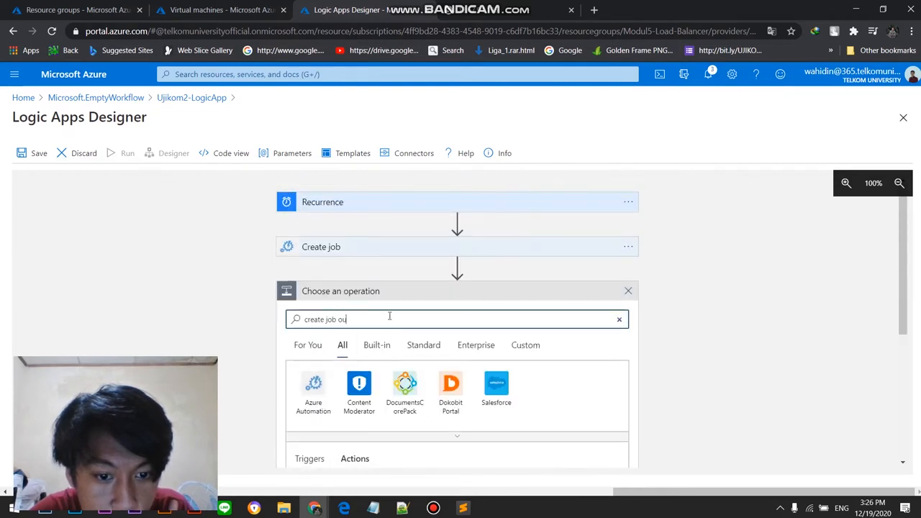
{"action": "type", "text": "tput"}
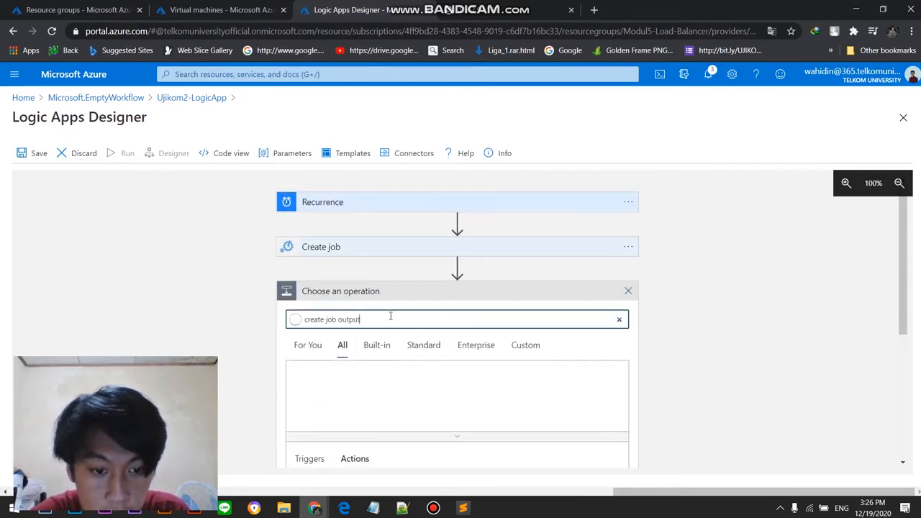
Step: Add Azure Automation's Get job output action as the step following Create job
{"action": "left_click", "coordinate": [321, 350]}
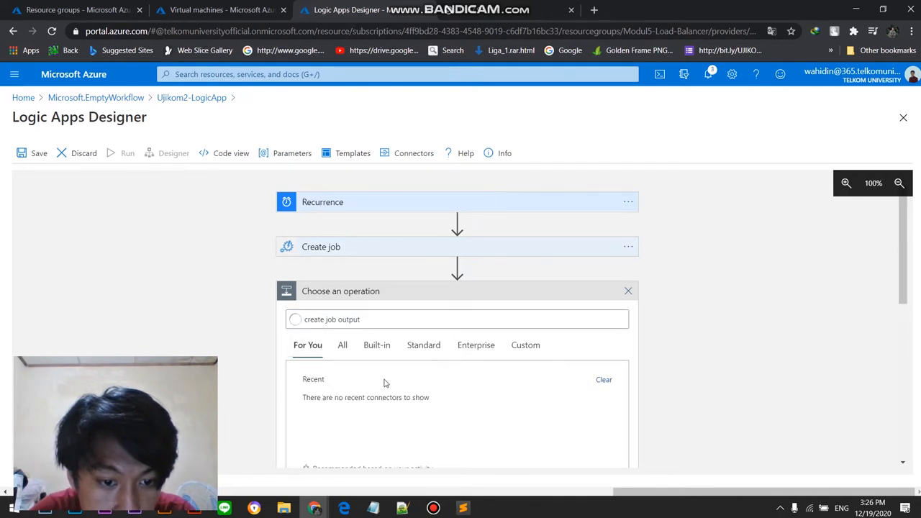
{"action": "scroll", "coordinate": [385, 382], "scroll_direction": "down", "scroll_amount": 2}
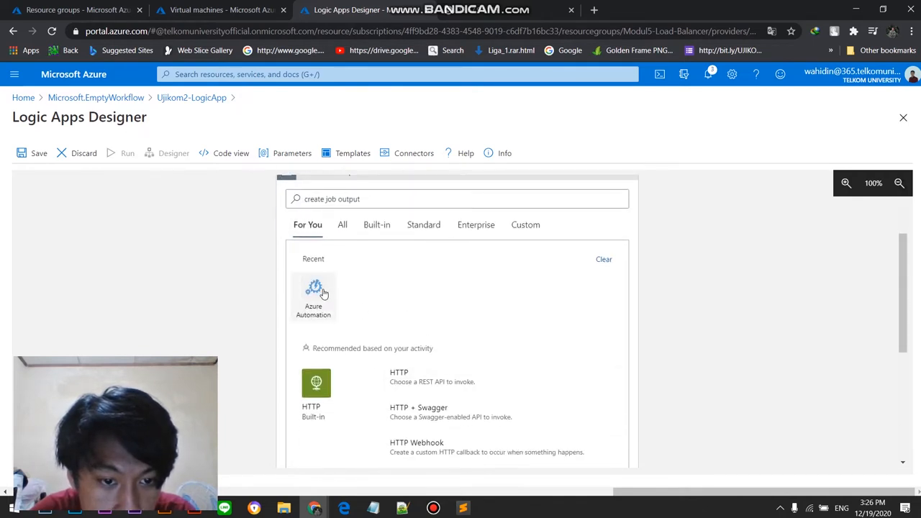
{"action": "left_click", "coordinate": [317, 295]}
{"action": "left_click", "coordinate": [380, 299]}
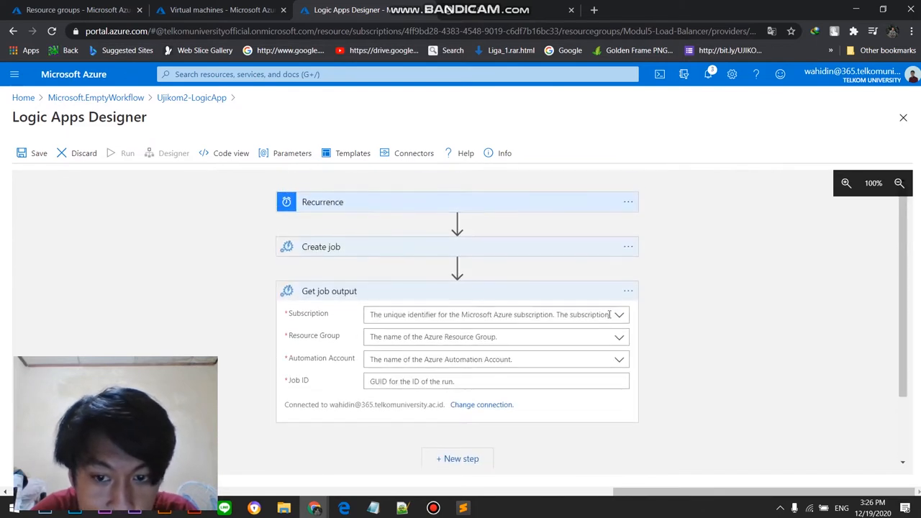
Step: Set the Get job output action's subscription to Azure for Students, resource group to Modul5-Load-Balancer and automation account to UjikomAutomation
{"action": "left_click", "coordinate": [619, 315]}
{"action": "left_click", "coordinate": [453, 334]}
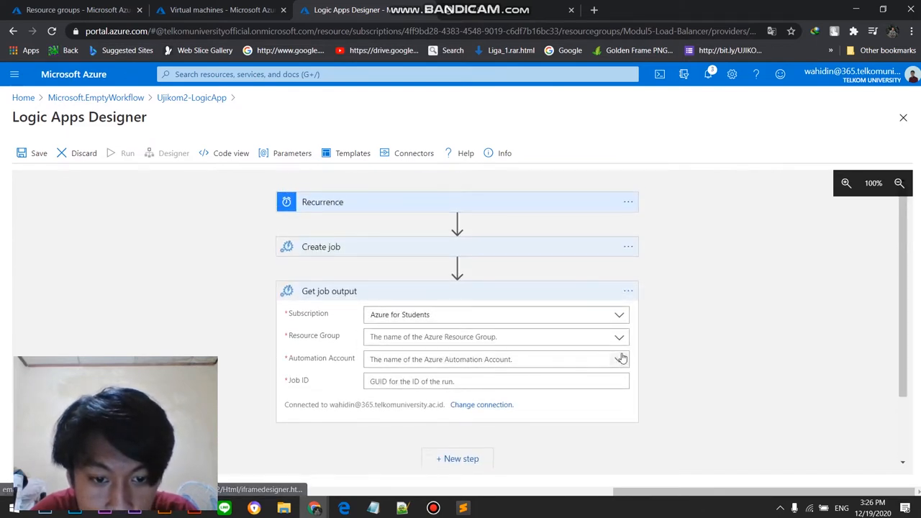
{"action": "left_click", "coordinate": [617, 337]}
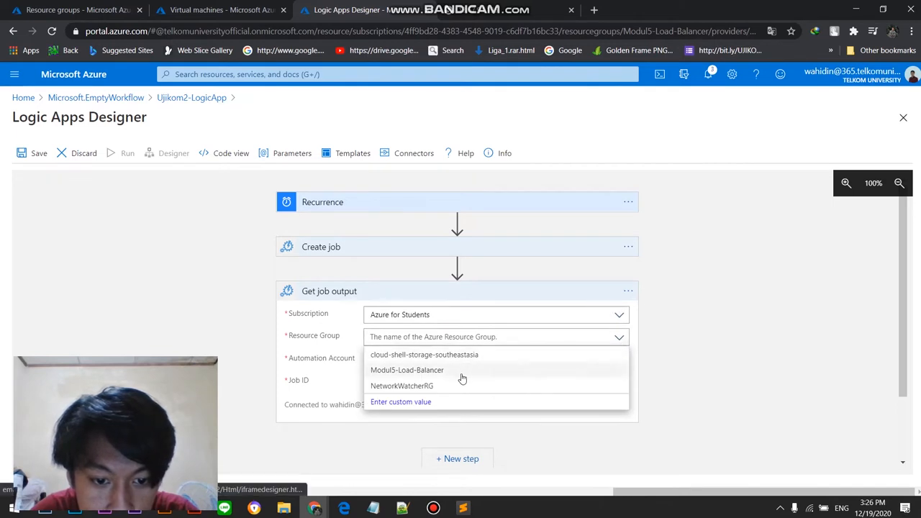
{"action": "left_click", "coordinate": [462, 374]}
{"action": "left_click", "coordinate": [620, 360]}
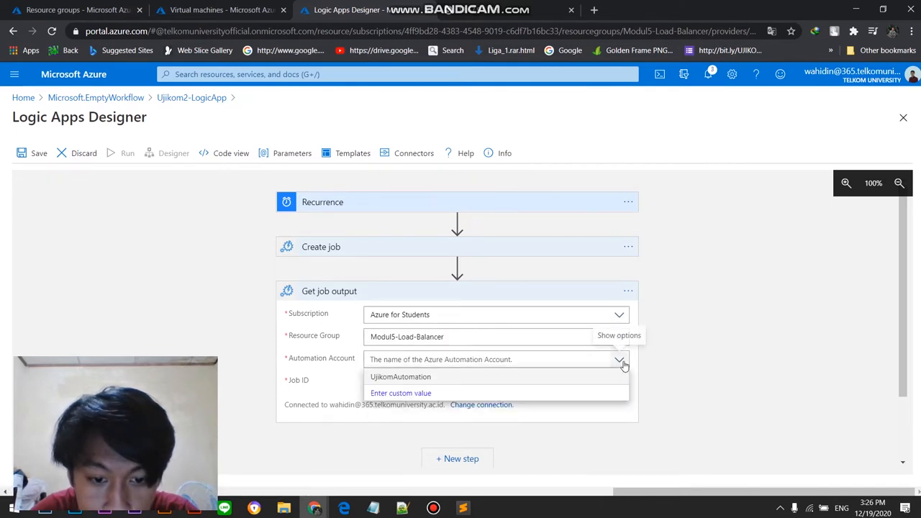
{"action": "left_click", "coordinate": [446, 376]}
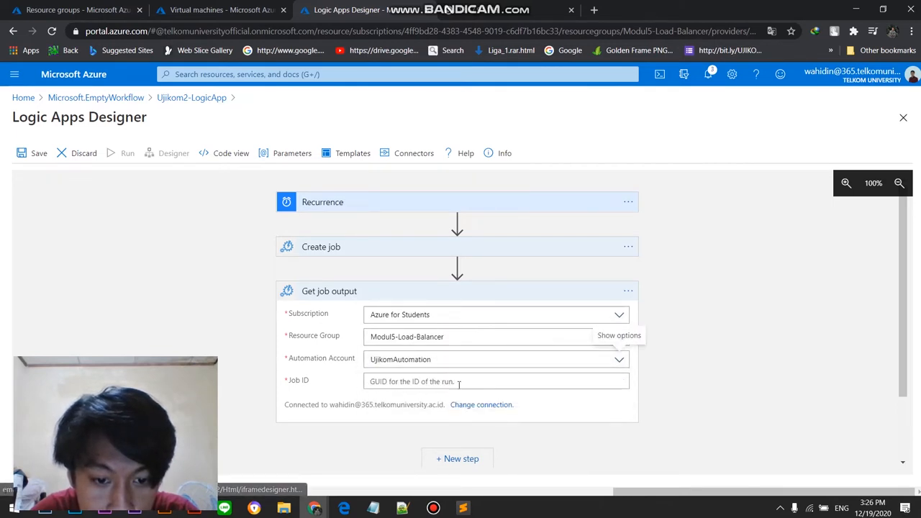
Step: Fill the Get job output action's Job ID with the Job ID dynamic content from Create job
{"action": "left_click", "coordinate": [462, 382]}
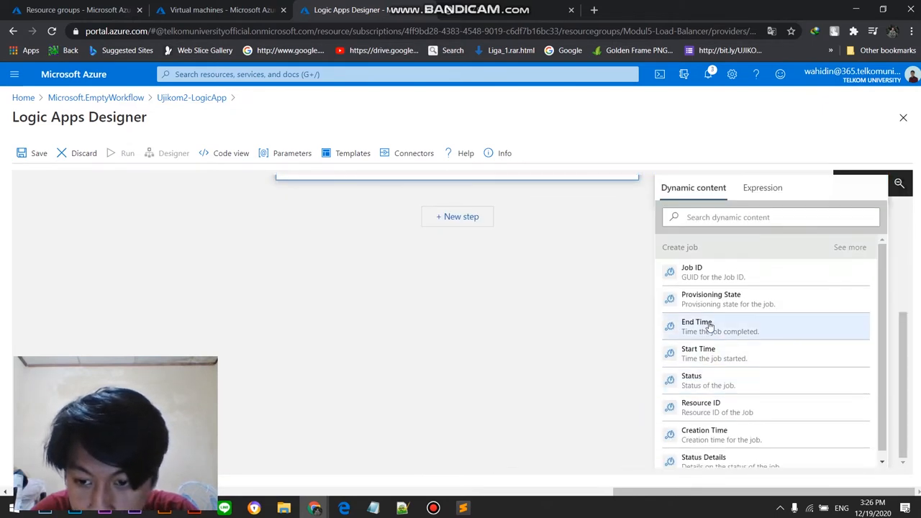
{"action": "left_click", "coordinate": [736, 282]}
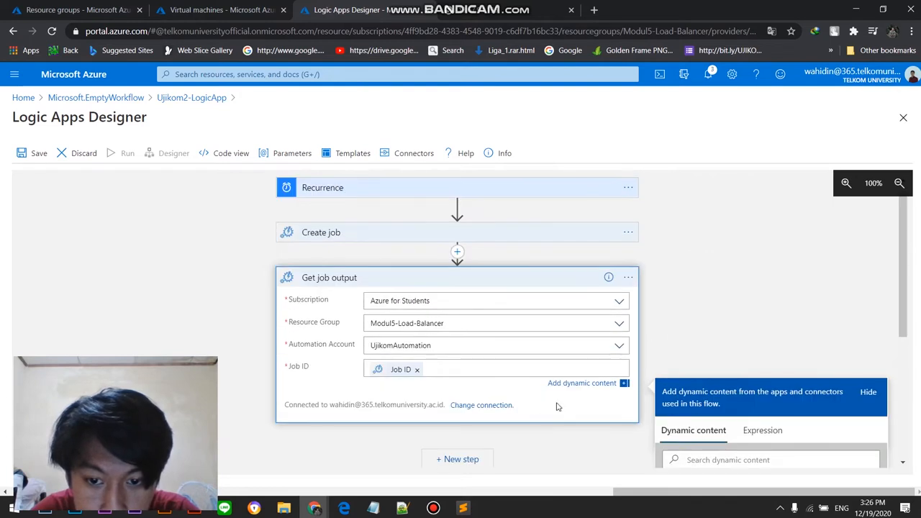
{"action": "left_click", "coordinate": [682, 330]}
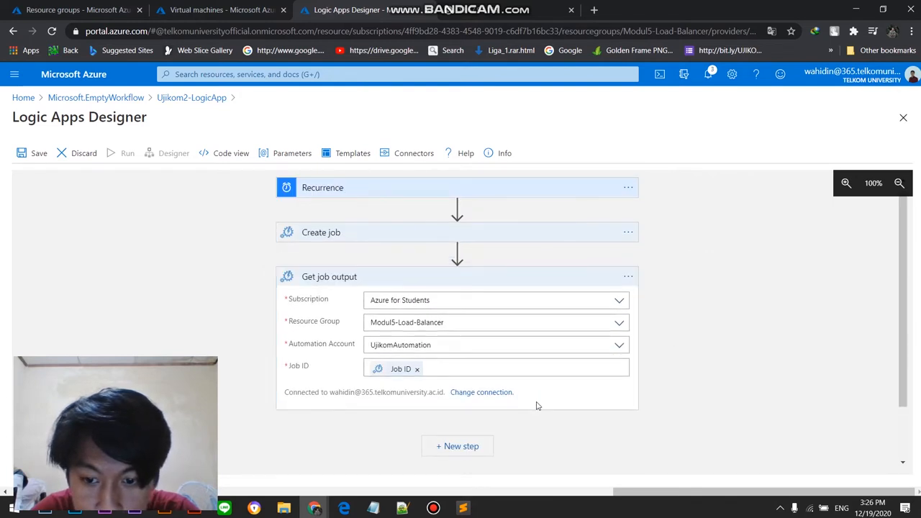
{"action": "left_click", "coordinate": [433, 508]}
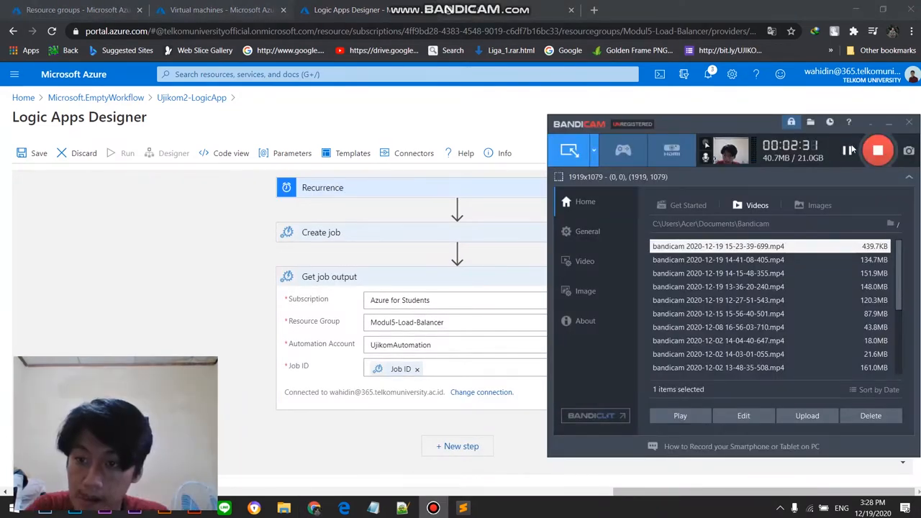
{"action": "left_click", "coordinate": [233, 365]}
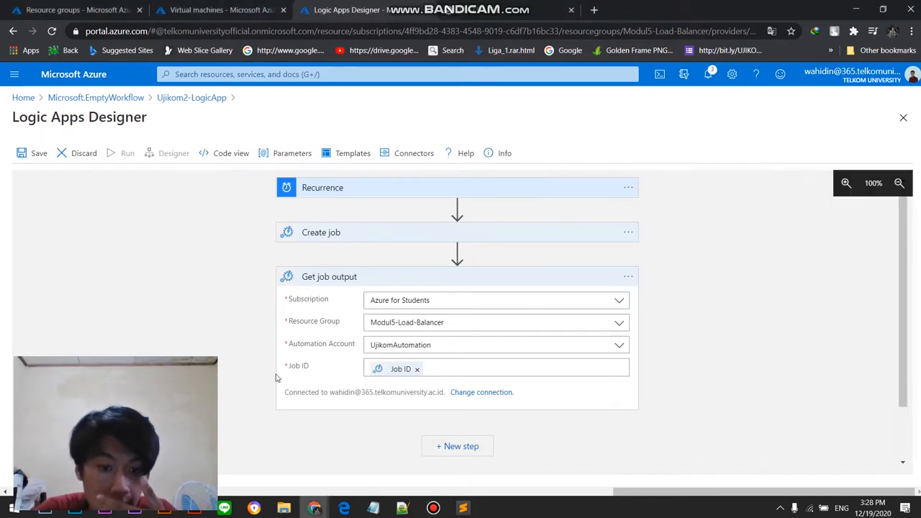
Step: Start a new step after Get job output, look through Azure Automation's actions and return to the list of all operations
{"action": "left_click", "coordinate": [451, 447]}
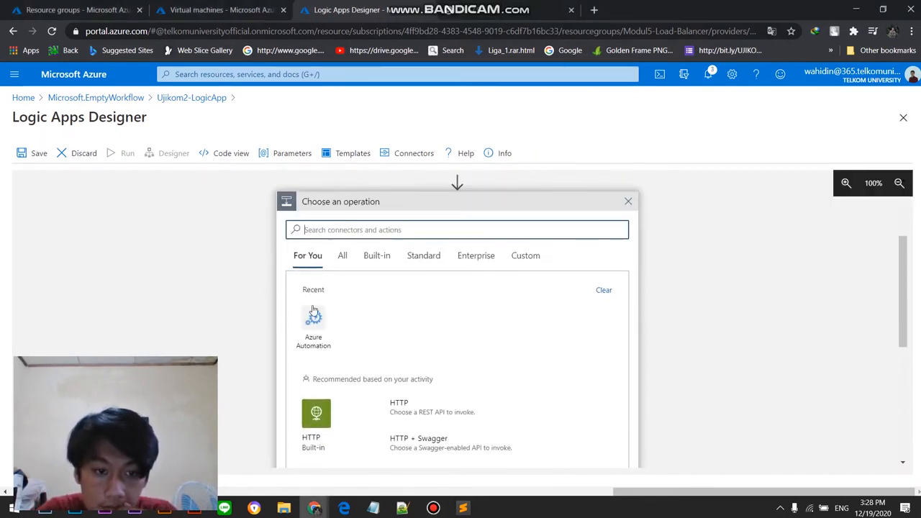
{"action": "left_click", "coordinate": [314, 317]}
{"action": "scroll", "coordinate": [414, 329], "scroll_direction": "down", "scroll_amount": 3}
{"action": "scroll", "coordinate": [384, 310], "scroll_direction": "up", "scroll_amount": 3}
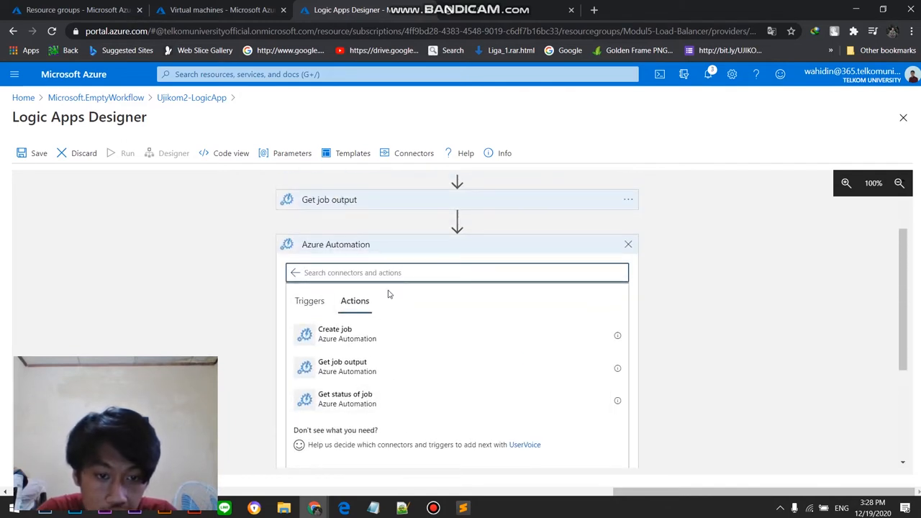
{"action": "left_click", "coordinate": [295, 273]}
{"action": "left_click", "coordinate": [342, 298]}
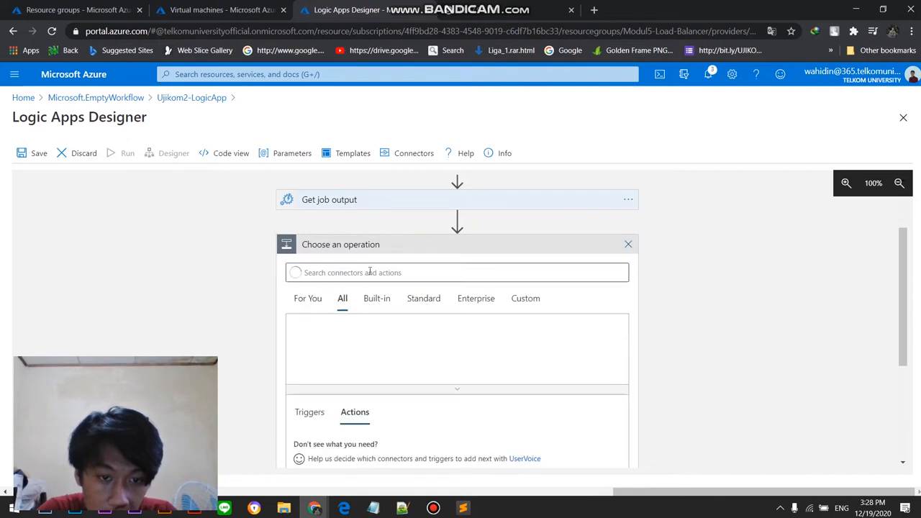
Step: Search for "parse json", add the Data Operations Parse JSON action and set its Content to Get job output's Content
{"action": "type", "text": "i"}
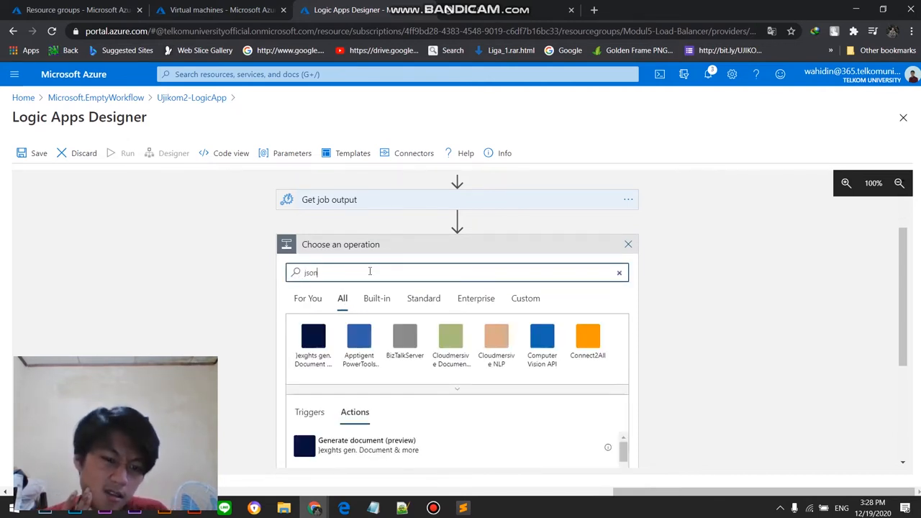
{"action": "left_click", "coordinate": [433, 507]}
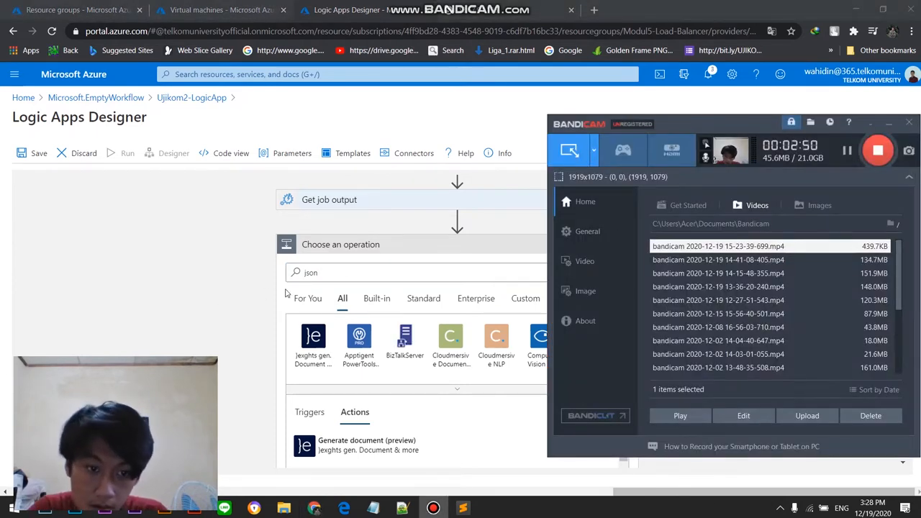
{"action": "left_click", "coordinate": [306, 274]}
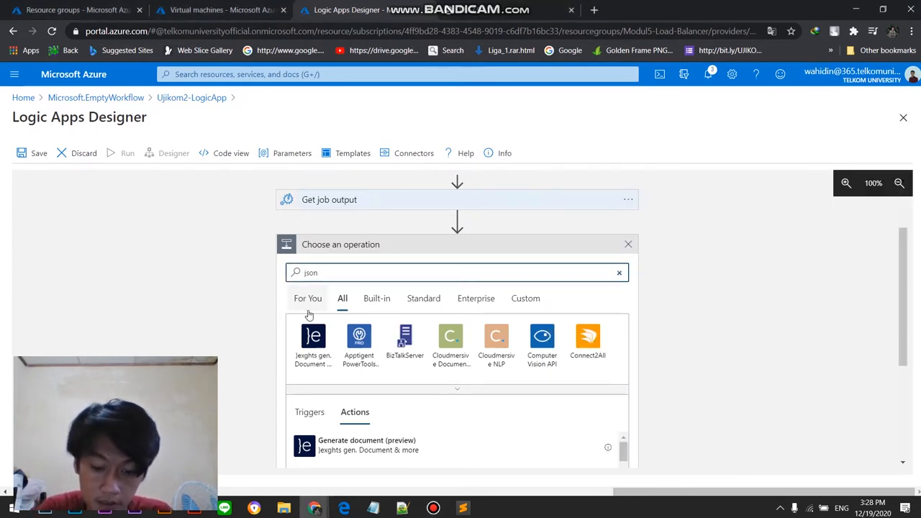
{"action": "type", "text": "parse"}
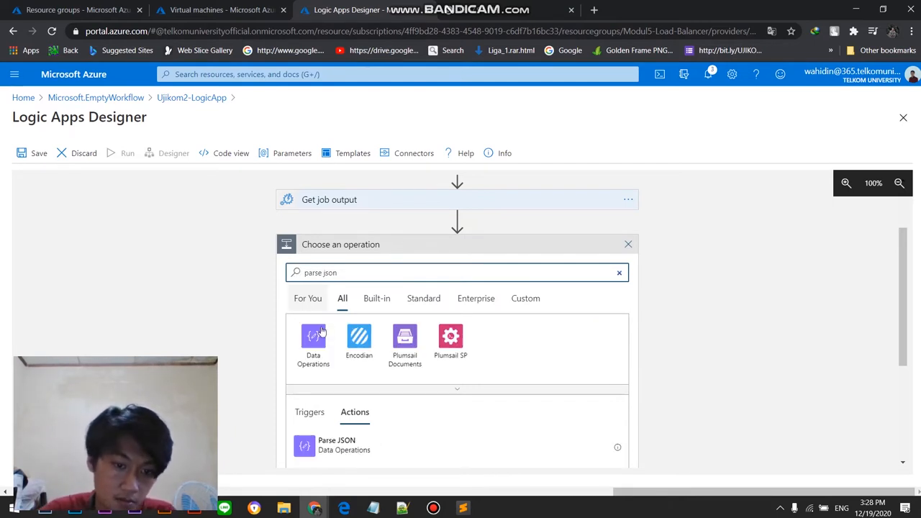
{"action": "scroll", "coordinate": [360, 381], "scroll_direction": "down", "scroll_amount": 2}
{"action": "left_click", "coordinate": [392, 395]}
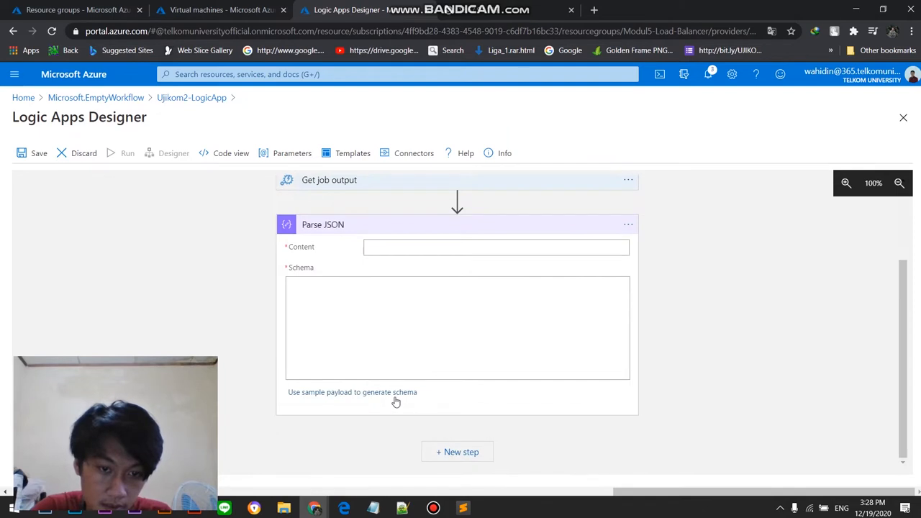
{"action": "left_click", "coordinate": [436, 251]}
{"action": "left_click", "coordinate": [694, 392]}
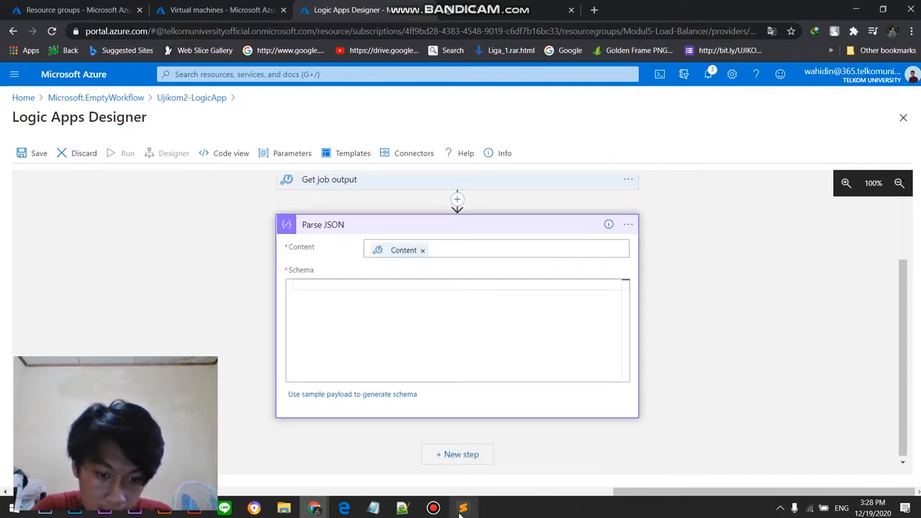
Step: Switch to the Notepad notes and copy the JSON block whose VMAction is Startup
{"action": "mouse_move", "coordinate": [372, 510]}
{"action": "left_click", "coordinate": [371, 480]}
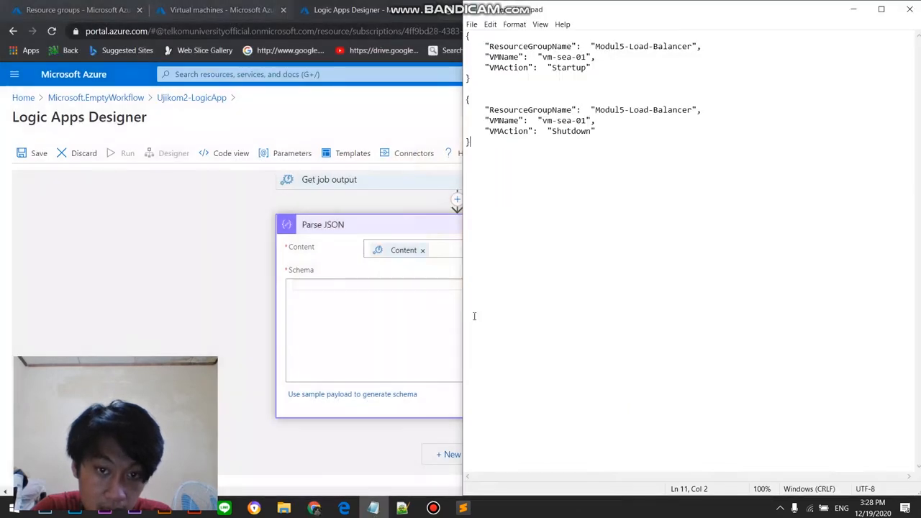
{"action": "left_click_drag", "start_coordinate": [526, 85], "coordinate": [469, 36]}
{"action": "right_click", "coordinate": [537, 56]}
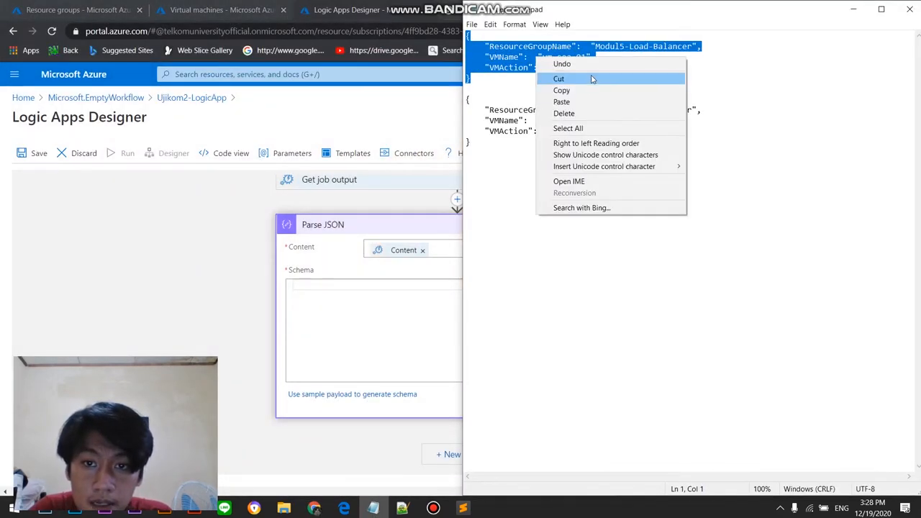
{"action": "left_click", "coordinate": [591, 91]}
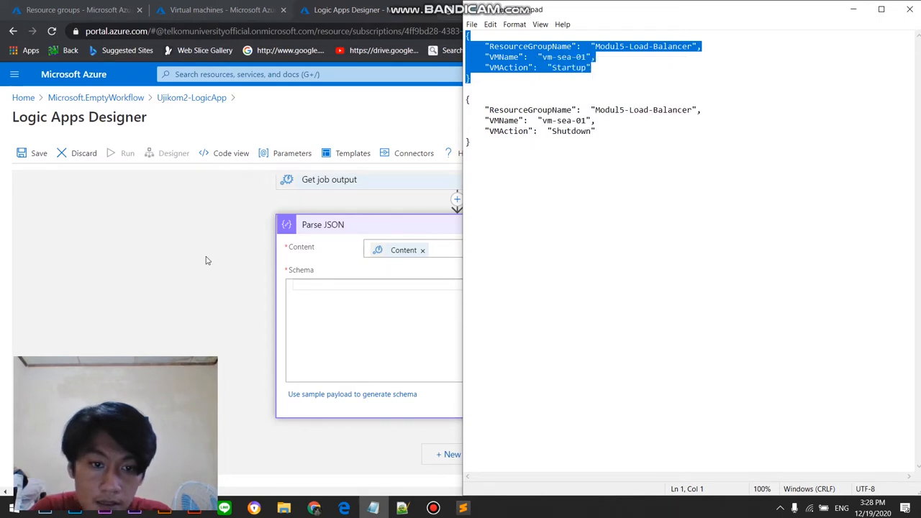
Step: Return to the logic app designer and expand the Create job action to check its runbook parameters
{"action": "left_click", "coordinate": [205, 261]}
{"action": "scroll", "coordinate": [384, 304], "scroll_direction": "up", "scroll_amount": 3}
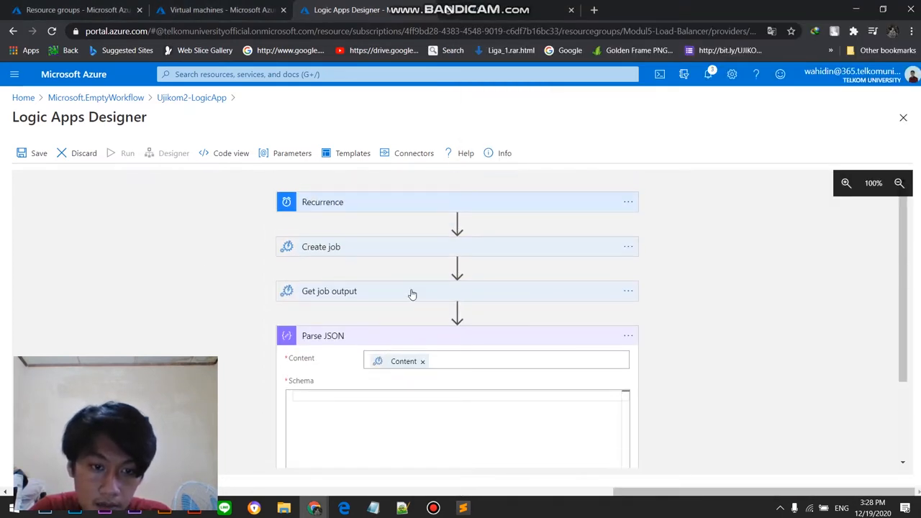
{"action": "left_click", "coordinate": [425, 249]}
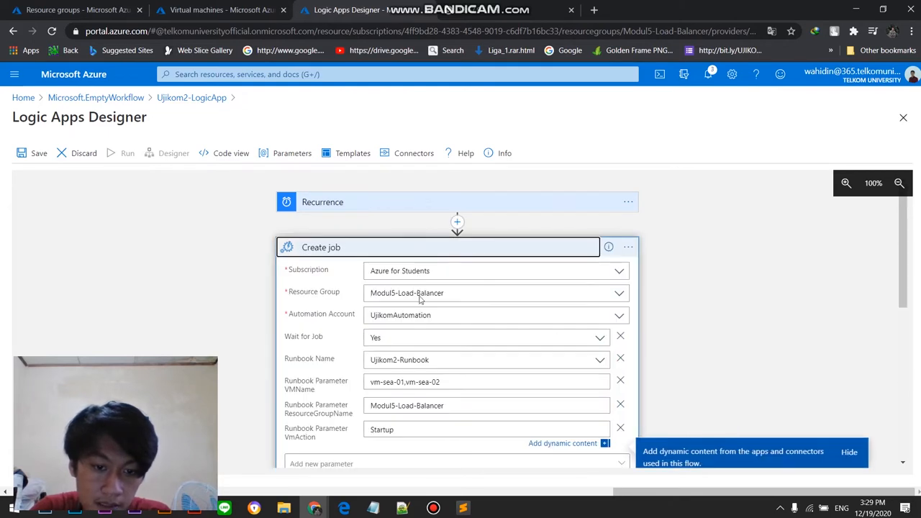
Step: Paste the copied Startup JSON block directly into the Schema of the Parse JSON action
{"action": "scroll", "coordinate": [408, 323], "scroll_direction": "down", "scroll_amount": 3}
{"action": "scroll", "coordinate": [392, 287], "scroll_direction": "down", "scroll_amount": 2}
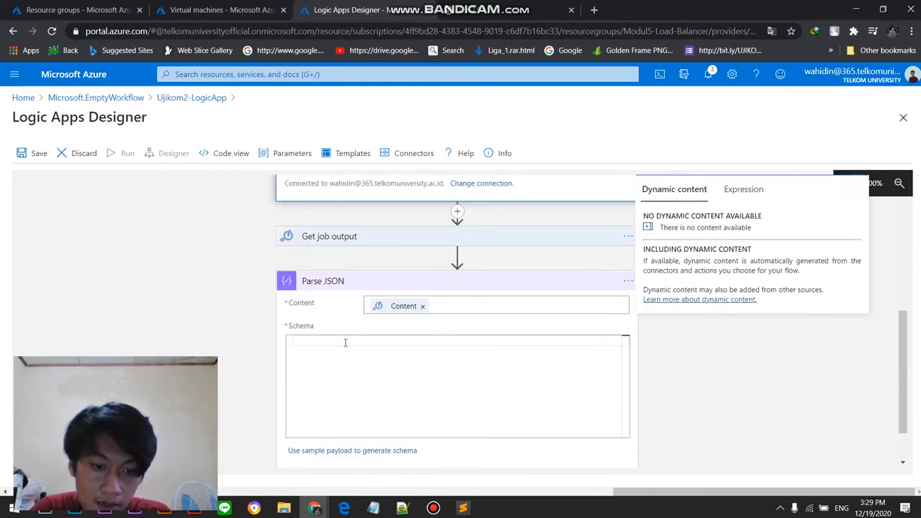
{"action": "left_click", "coordinate": [345, 342]}
{"action": "key", "text": "ctrl+v"}
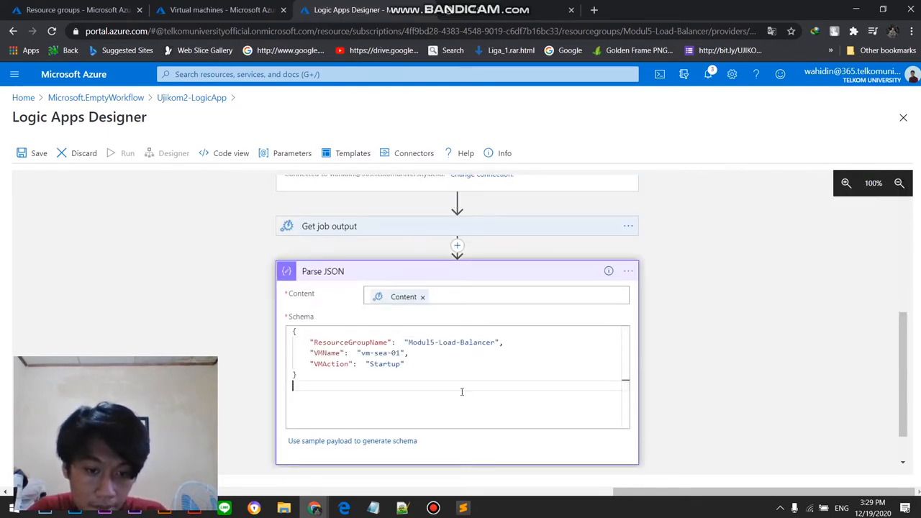
Step: Recheck the Create job parameters and clear the pasted JSON block from Parse JSON's Schema
{"action": "scroll", "coordinate": [462, 391], "scroll_direction": "up", "scroll_amount": 5}
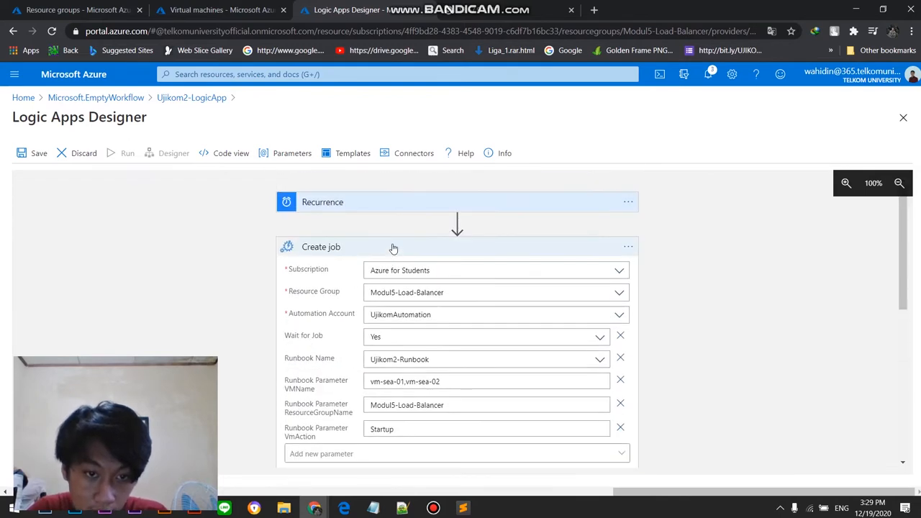
{"action": "left_click", "coordinate": [410, 250]}
{"action": "scroll", "coordinate": [727, 307], "scroll_direction": "down", "scroll_amount": 2}
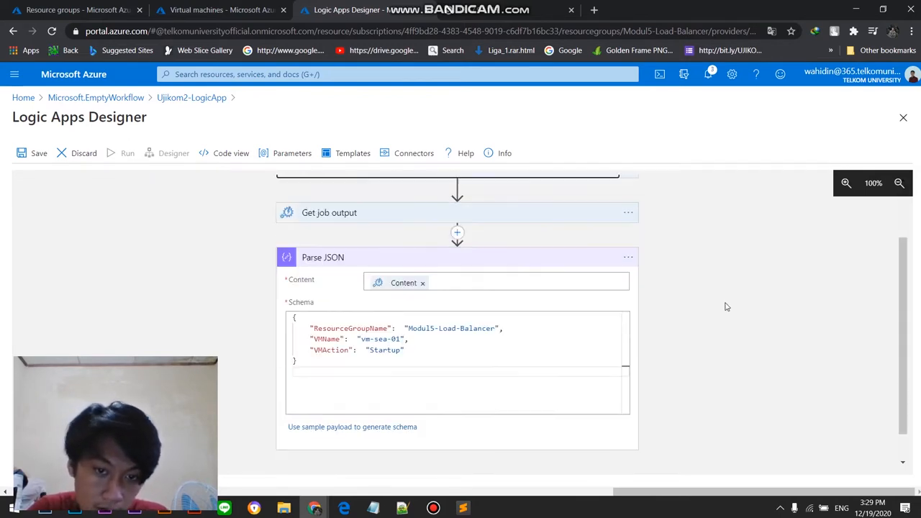
{"action": "scroll", "coordinate": [727, 307], "scroll_direction": "down", "scroll_amount": 1}
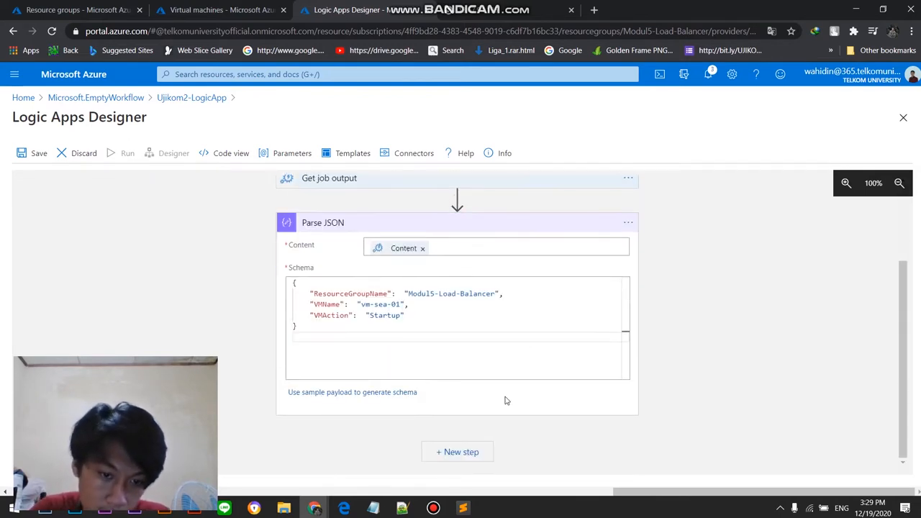
{"action": "left_click", "coordinate": [544, 404]}
{"action": "left_click", "coordinate": [470, 317]}
{"action": "left_click", "coordinate": [359, 348]}
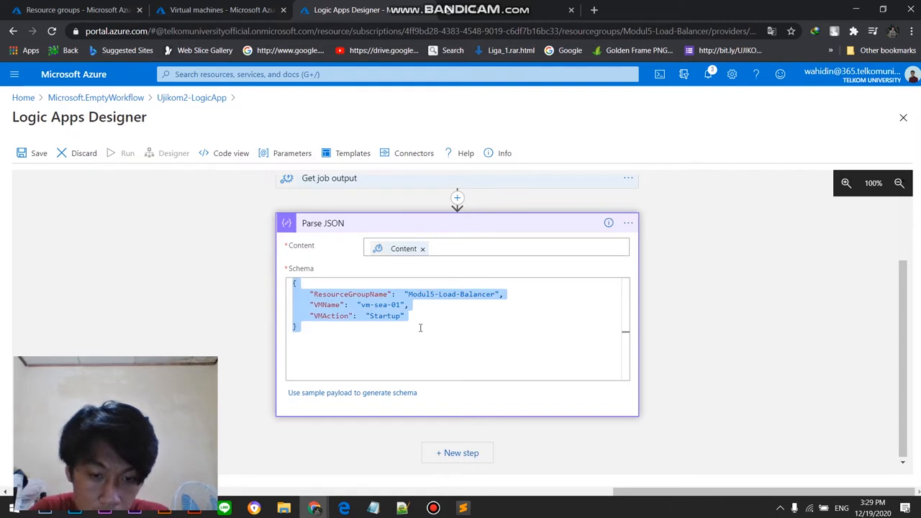
{"action": "key", "text": "BackSpace"}
Step: Generate Parse JSON's schema using the copied Startup JSON block as the sample payload
{"action": "left_click", "coordinate": [364, 392]}
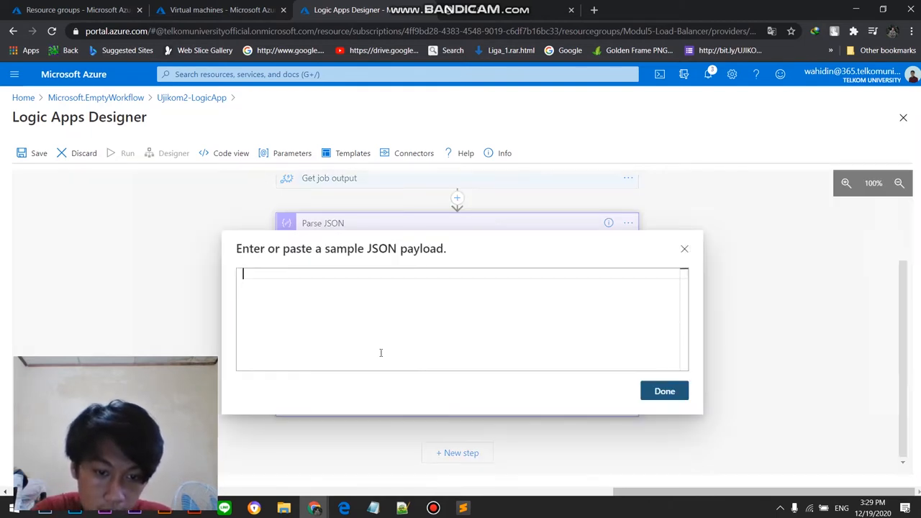
{"action": "key", "text": "ctrl+v"}
{"action": "left_click", "coordinate": [645, 390]}
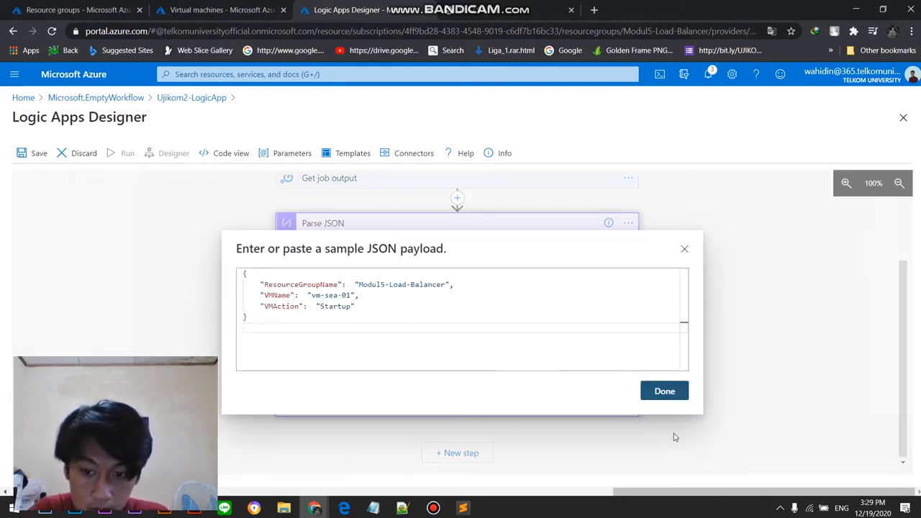
Step: Examine the generated Parse JSON schema and compare its properties with Create job's runbook parameters
{"action": "scroll", "coordinate": [462, 325], "scroll_direction": "down", "scroll_amount": 2}
{"action": "scroll", "coordinate": [462, 325], "scroll_direction": "up", "scroll_amount": 5}
{"action": "scroll", "coordinate": [518, 376], "scroll_direction": "down", "scroll_amount": 2}
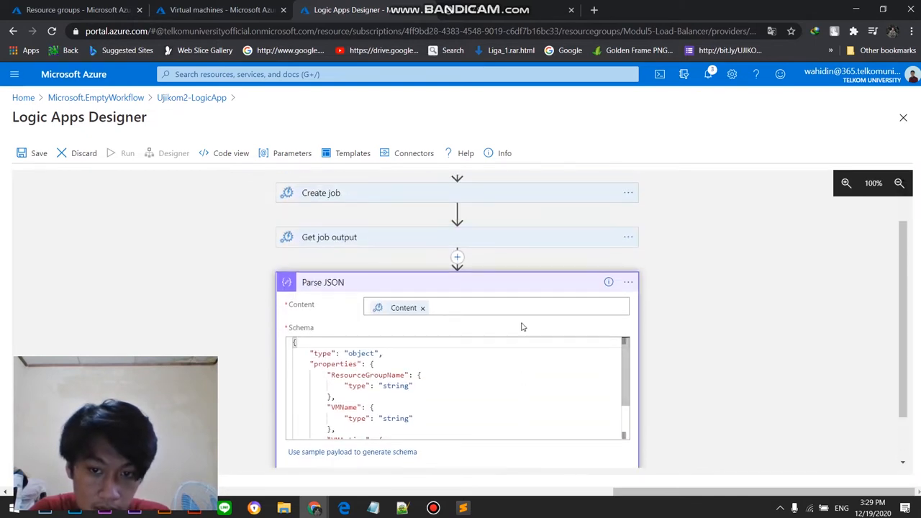
{"action": "scroll", "coordinate": [492, 407], "scroll_direction": "down", "scroll_amount": 2}
{"action": "scroll", "coordinate": [576, 403], "scroll_direction": "up", "scroll_amount": 2}
{"action": "scroll", "coordinate": [703, 374], "scroll_direction": "down", "scroll_amount": 2}
{"action": "scroll", "coordinate": [473, 366], "scroll_direction": "up", "scroll_amount": 3}
{"action": "scroll", "coordinate": [544, 386], "scroll_direction": "down", "scroll_amount": 4}
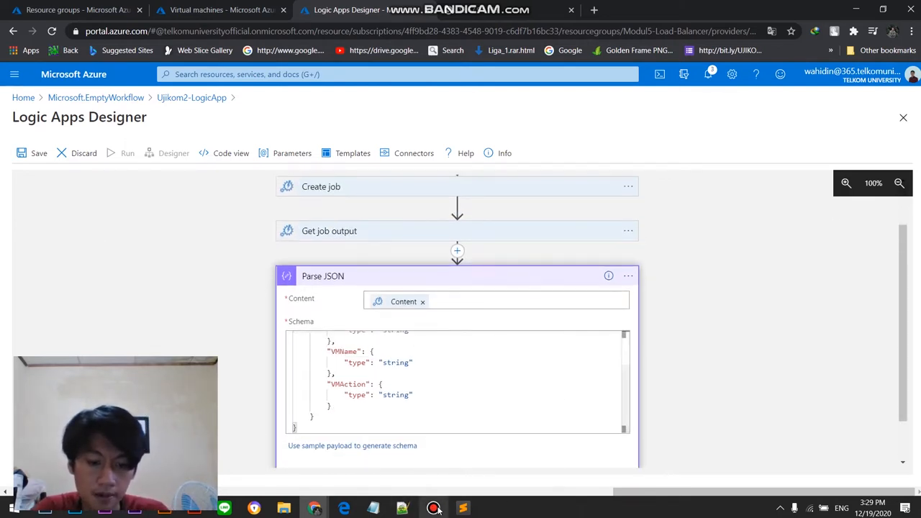
{"action": "scroll", "coordinate": [511, 342], "scroll_direction": "up", "scroll_amount": 3}
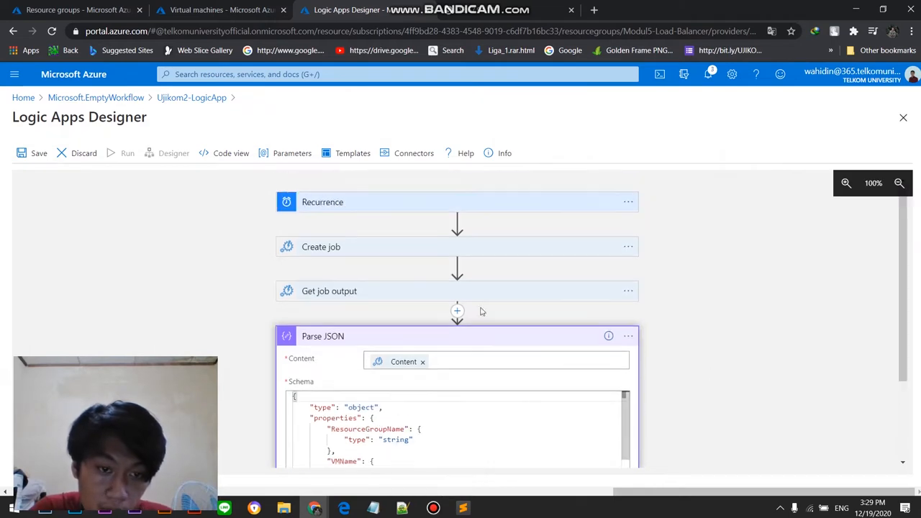
{"action": "left_click", "coordinate": [396, 250]}
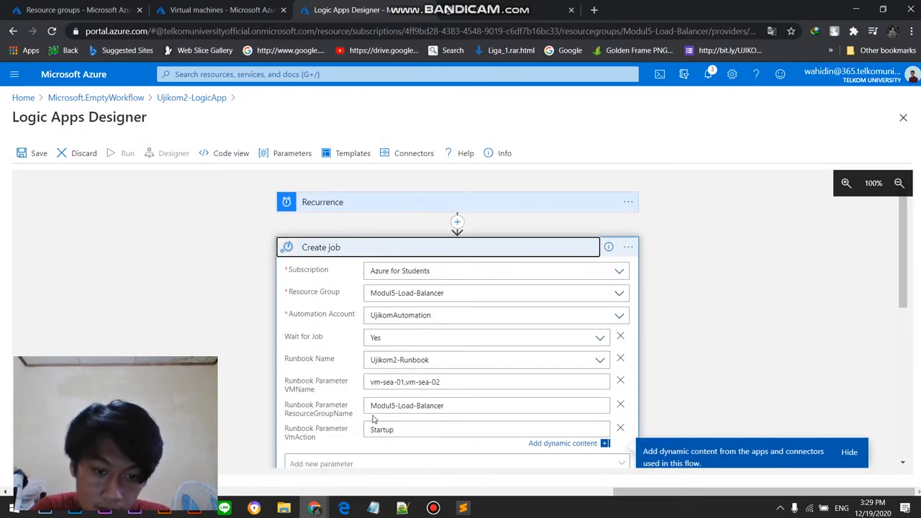
{"action": "scroll", "coordinate": [633, 287], "scroll_direction": "down", "scroll_amount": 5}
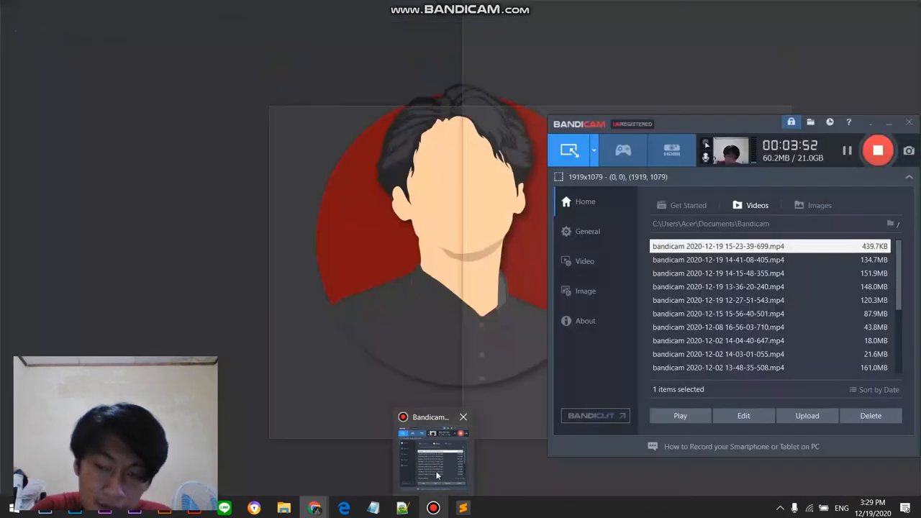
Step: Start a new step after Parse JSON, search for "outlook" and open the Office 365 Outlook actions
{"action": "left_click", "coordinate": [435, 471]}
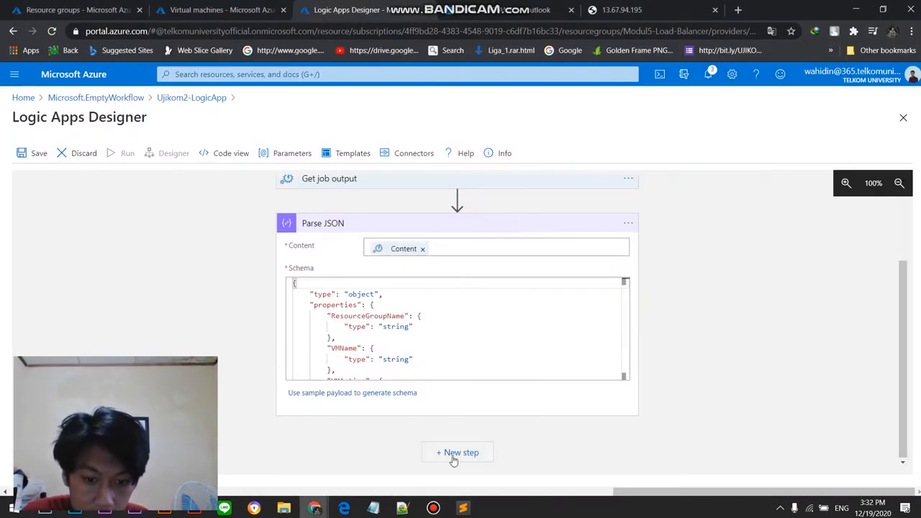
{"action": "left_click", "coordinate": [454, 453]}
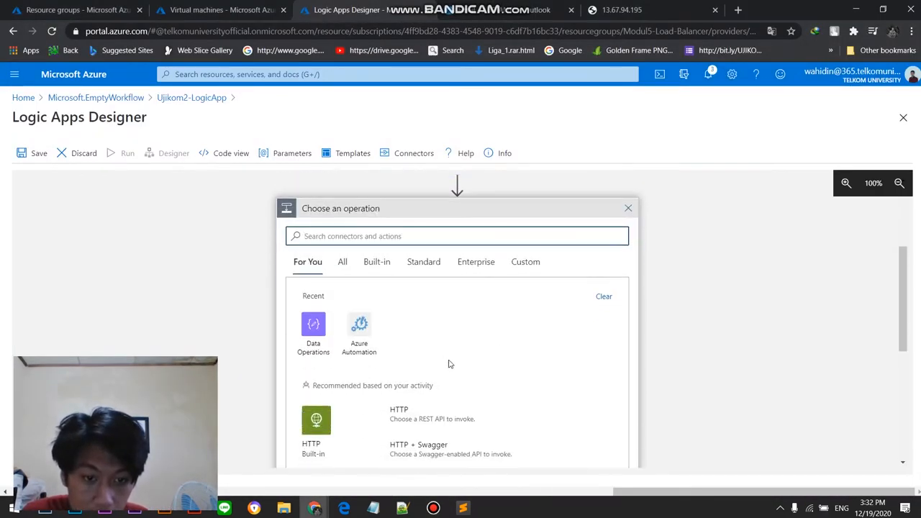
{"action": "type", "text": "outlook"}
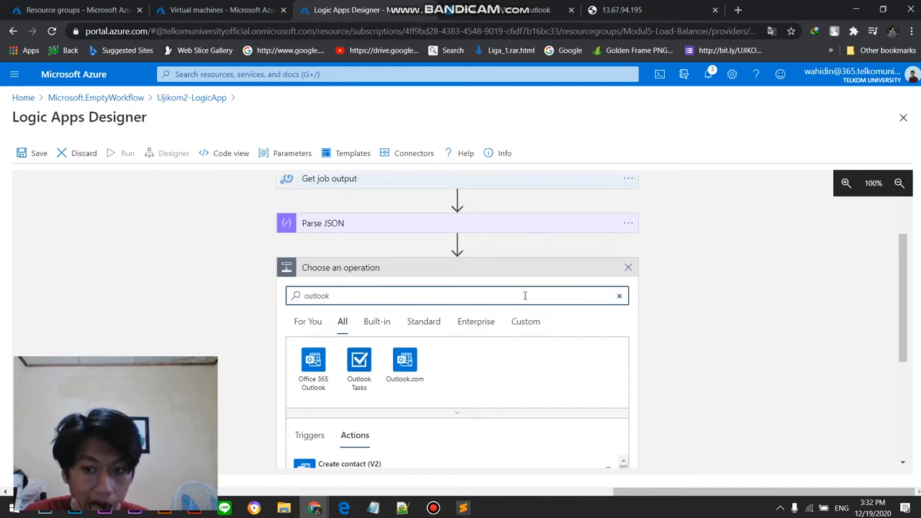
{"action": "scroll", "coordinate": [490, 355], "scroll_direction": "down", "scroll_amount": 1}
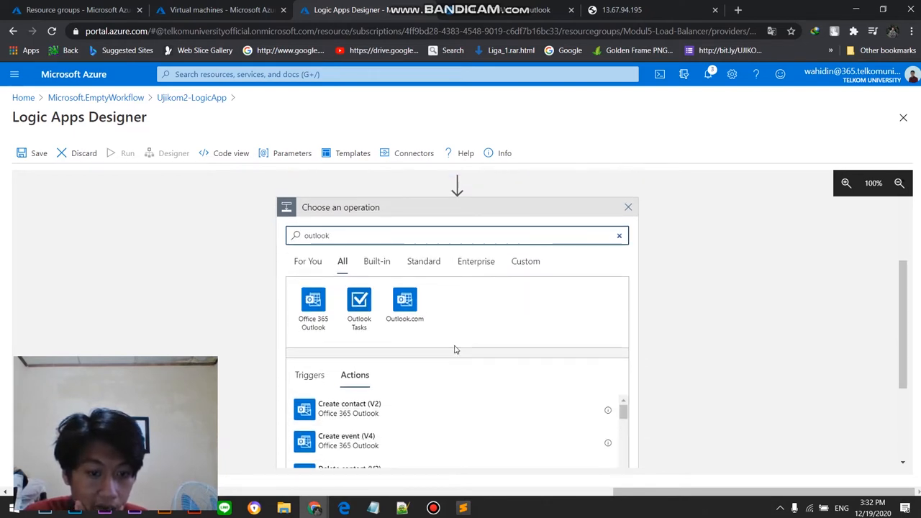
{"action": "left_click", "coordinate": [314, 308]}
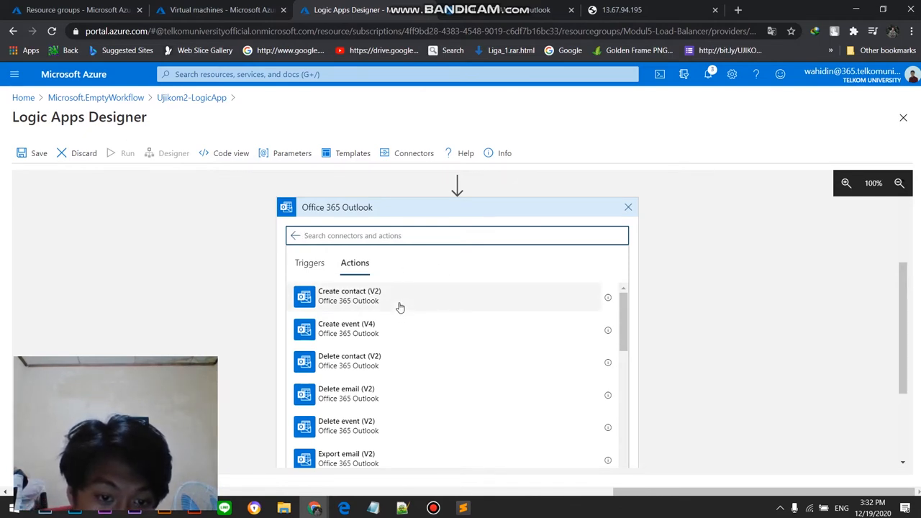
{"action": "scroll", "coordinate": [413, 335], "scroll_direction": "down", "scroll_amount": 1}
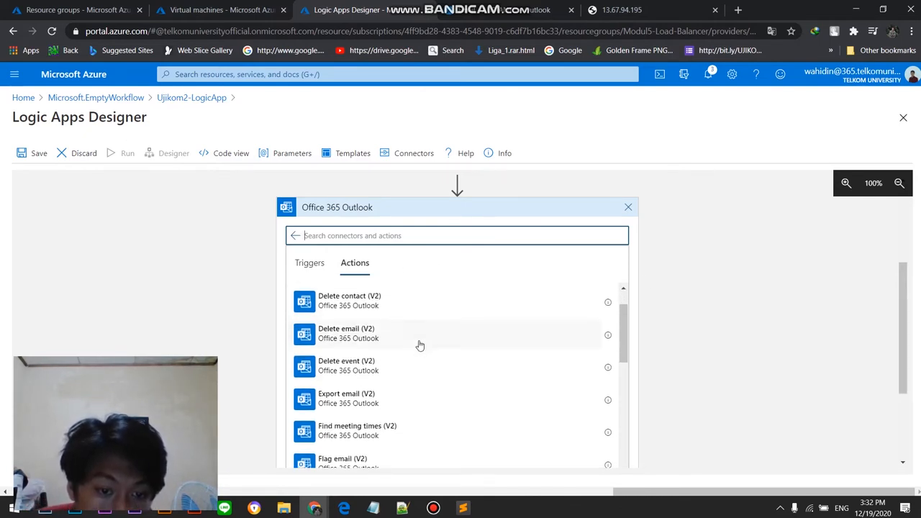
{"action": "scroll", "coordinate": [446, 349], "scroll_direction": "down", "scroll_amount": 4}
{"action": "scroll", "coordinate": [440, 366], "scroll_direction": "up", "scroll_amount": 5}
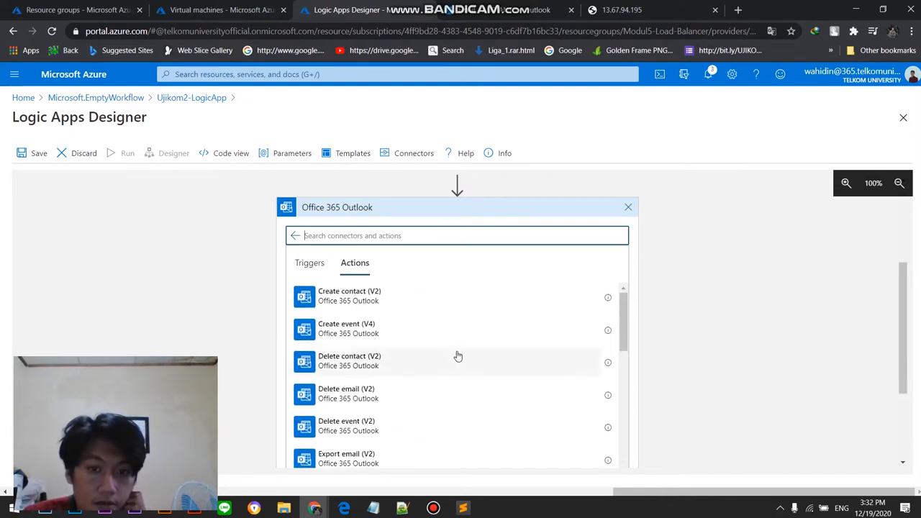
Step: Search for "send", add the Send an email (V2) action and sign in with the portal's university account to connect it
{"action": "left_click", "coordinate": [433, 508]}
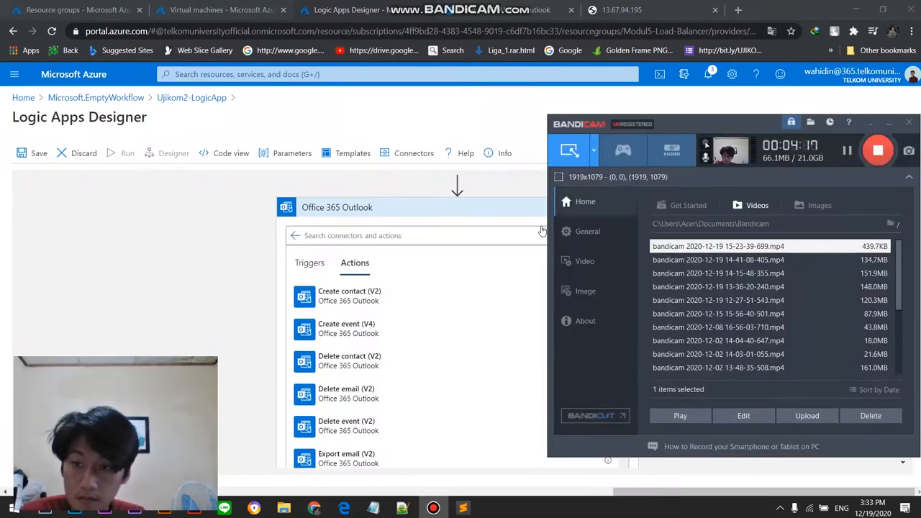
{"action": "left_click", "coordinate": [194, 282]}
{"action": "left_click", "coordinate": [384, 236]}
{"action": "type", "text": "se"}
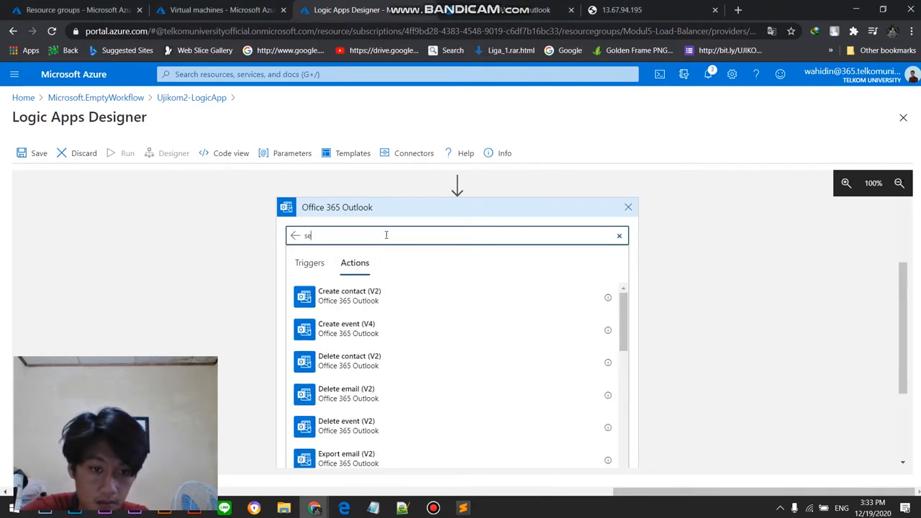
{"action": "type", "text": "nd"}
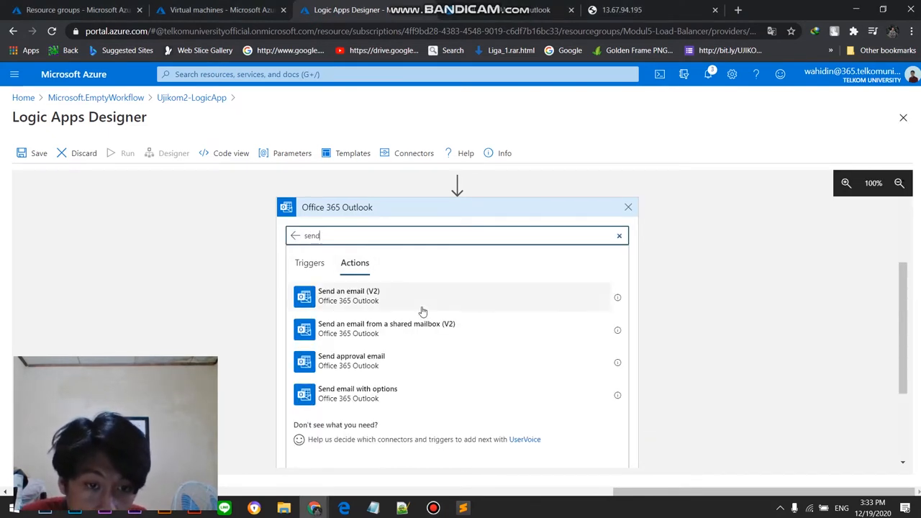
{"action": "left_click", "coordinate": [427, 309]}
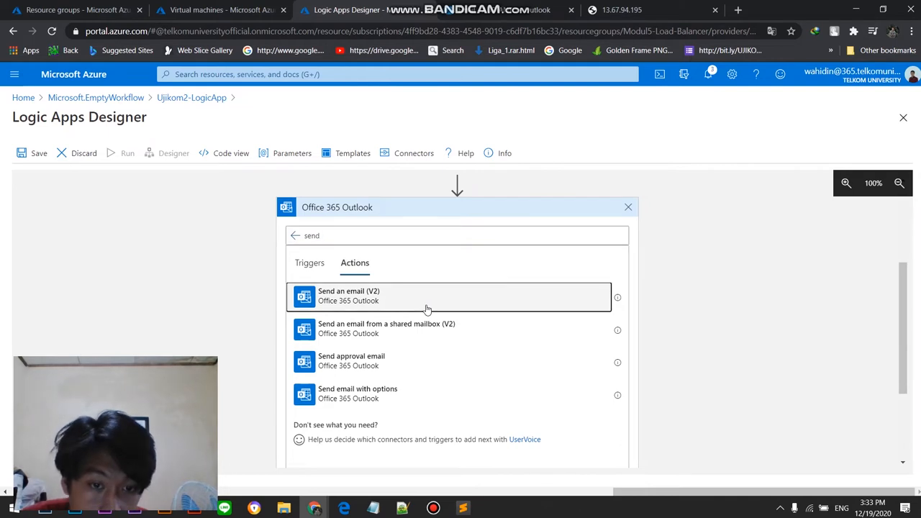
{"action": "left_click", "coordinate": [446, 349]}
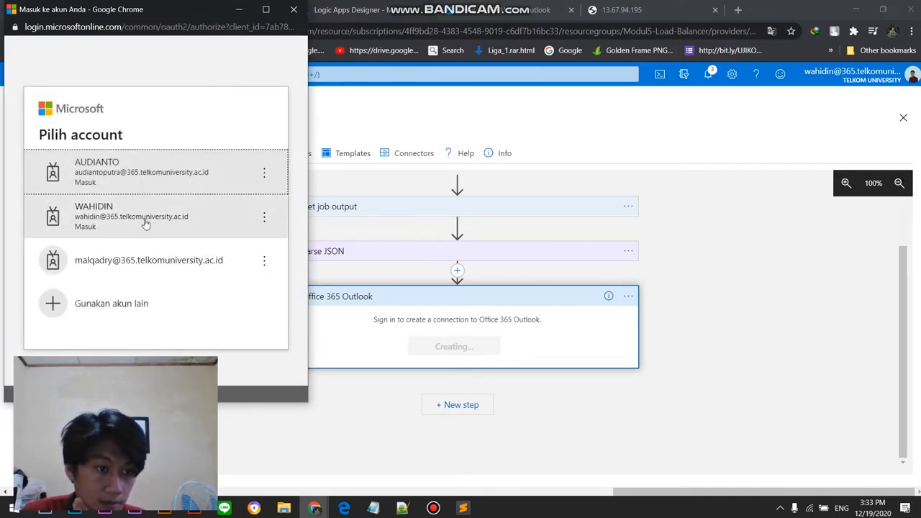
{"action": "left_click", "coordinate": [144, 224]}
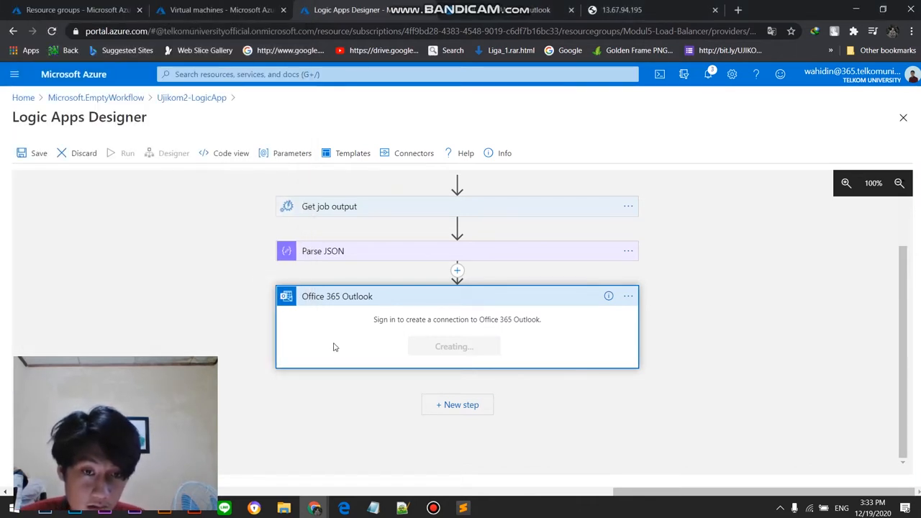
Step: Switch to the Outlook mailbox, open its account page and copy the account's e-mail address
{"action": "left_click", "coordinate": [423, 320]}
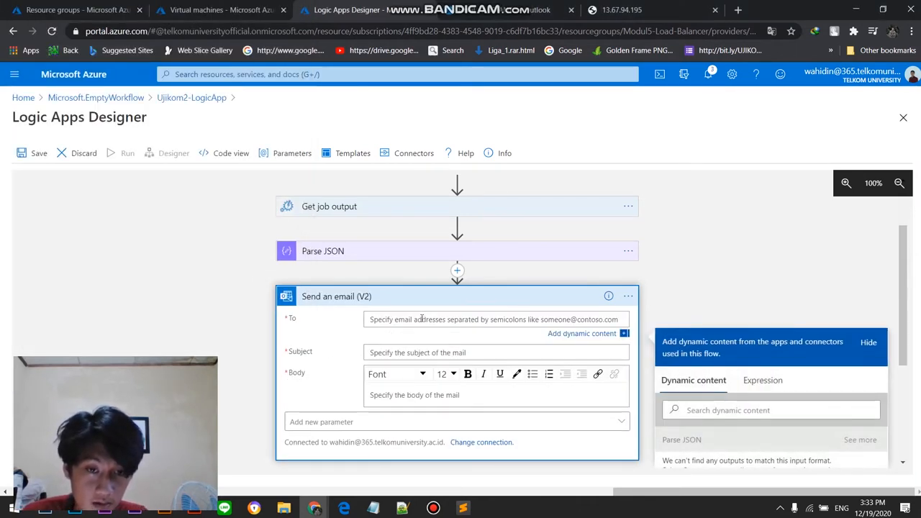
{"action": "mouse_move", "coordinate": [439, 509]}
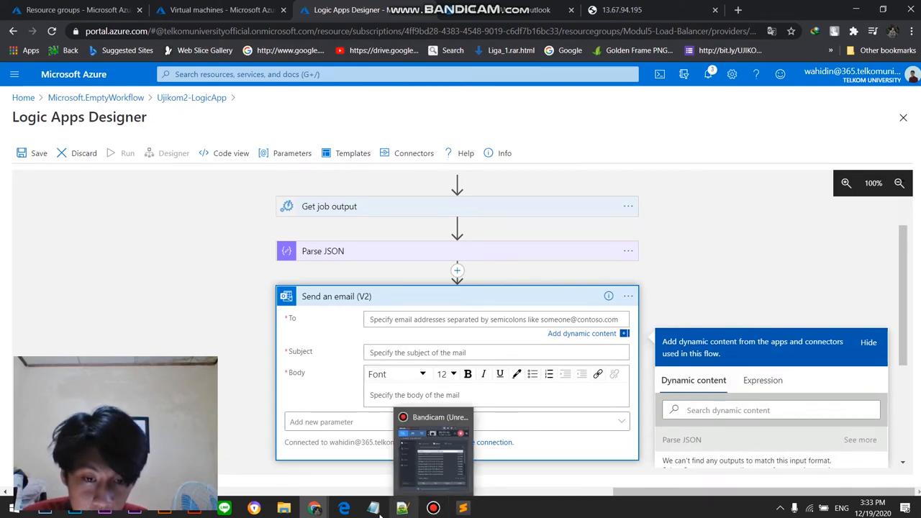
{"action": "left_click", "coordinate": [521, 6]}
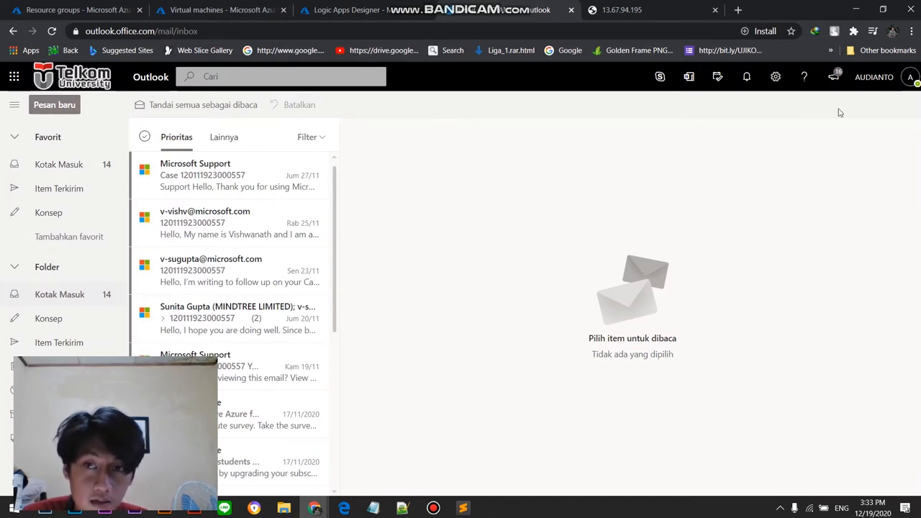
{"action": "left_click", "coordinate": [876, 77]}
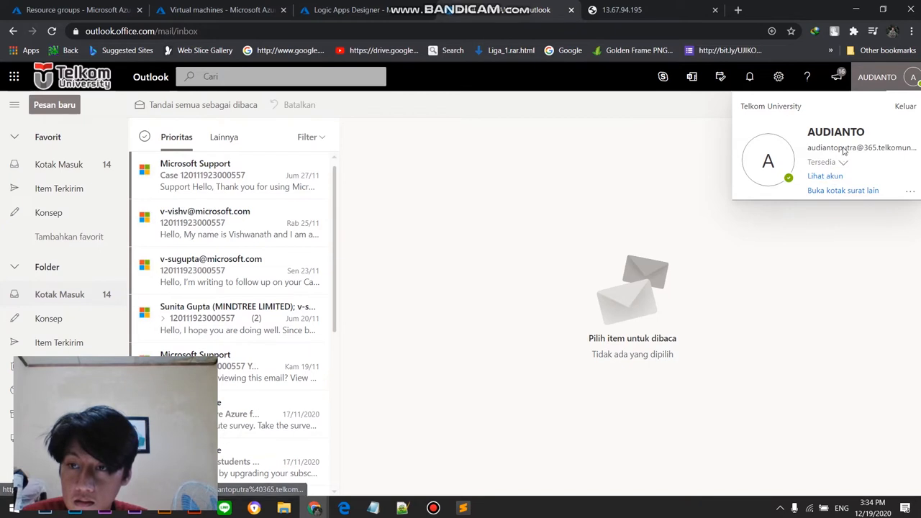
{"action": "left_click", "coordinate": [834, 177]}
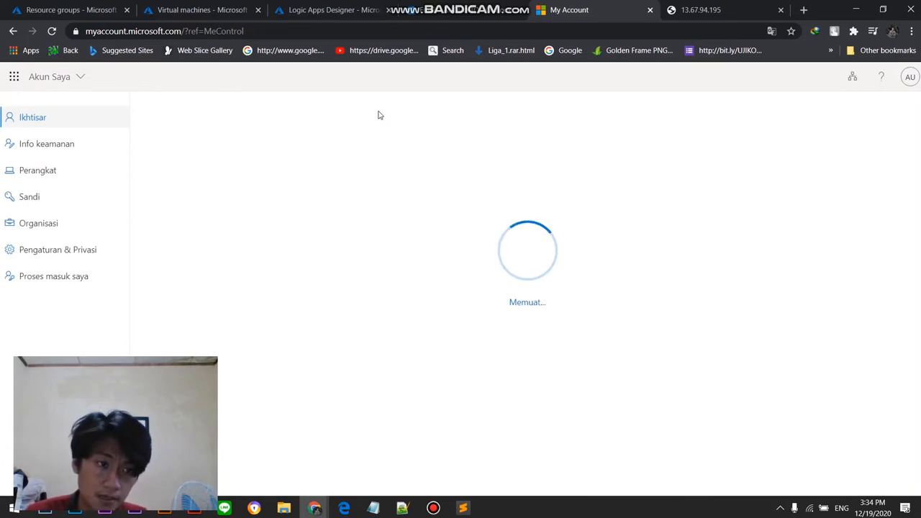
{"action": "left_click_drag", "start_coordinate": [272, 255], "coordinate": [256, 243]}
{"action": "key", "text": "ctrl+c"}
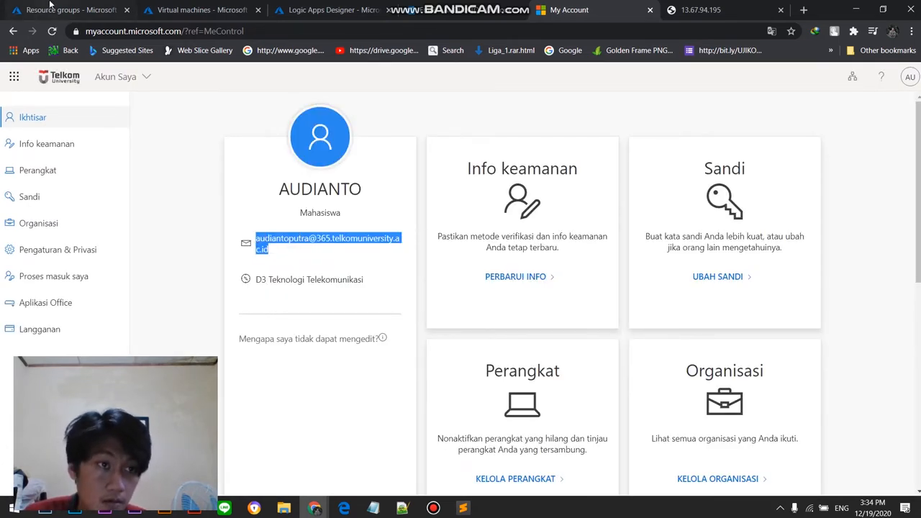
Step: Return to the Logic Apps Designer and paste the copied e-mail address as the recipient of Send an email (V2)
{"action": "left_click", "coordinate": [198, 10]}
{"action": "left_click", "coordinate": [331, 10]}
{"action": "left_click", "coordinate": [415, 319]}
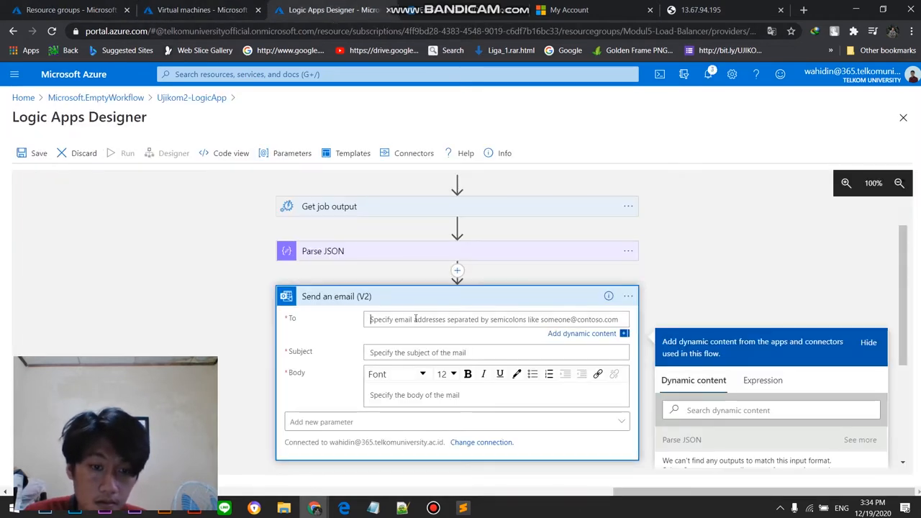
{"action": "key", "text": "ctrl+v"}
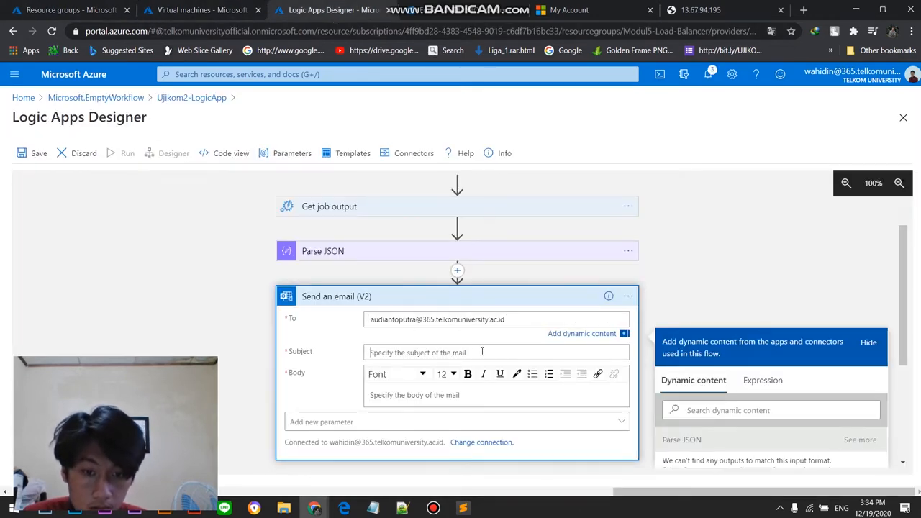
Step: Set the email's subject to "WOI UJIKOM" and its body to "SEMANGAT"
{"action": "type", "text": "WOI UJIKOM"}
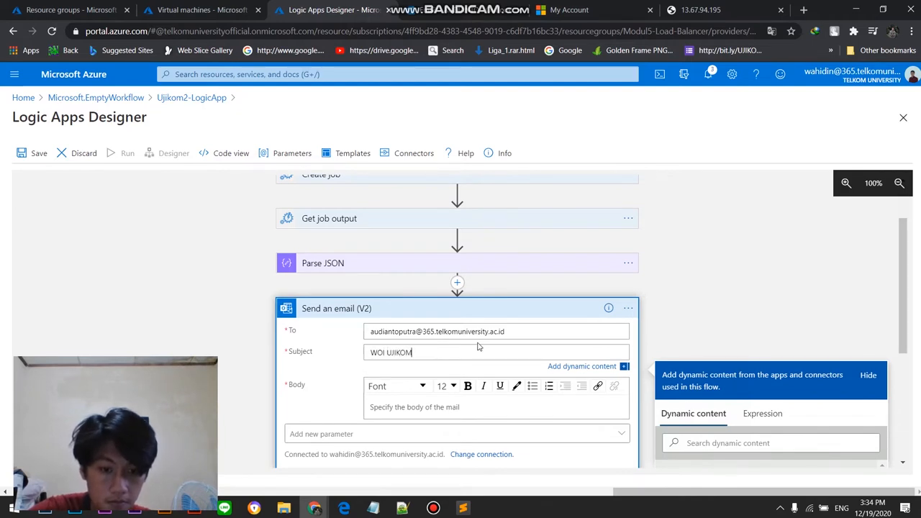
{"action": "type", "text": "SEN"}
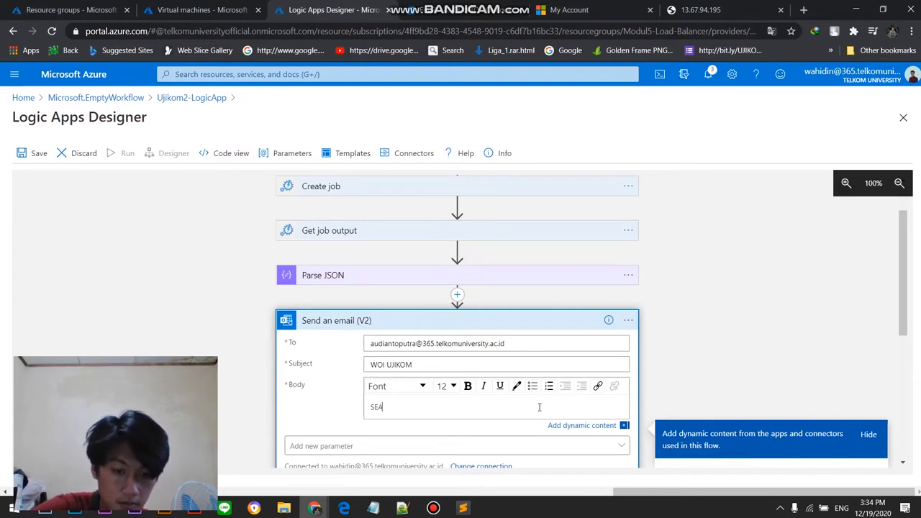
{"action": "type", "text": "ANGAT"}
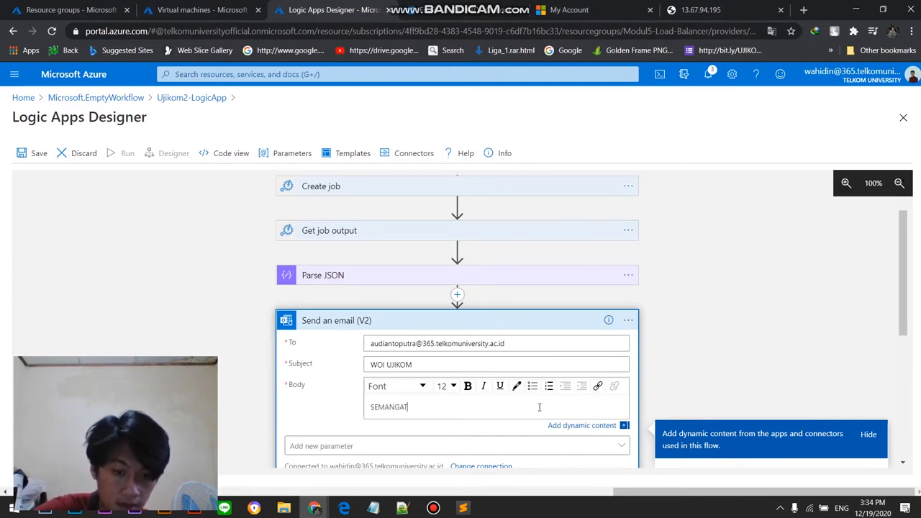
{"action": "scroll", "coordinate": [432, 395], "scroll_direction": "down", "scroll_amount": 1}
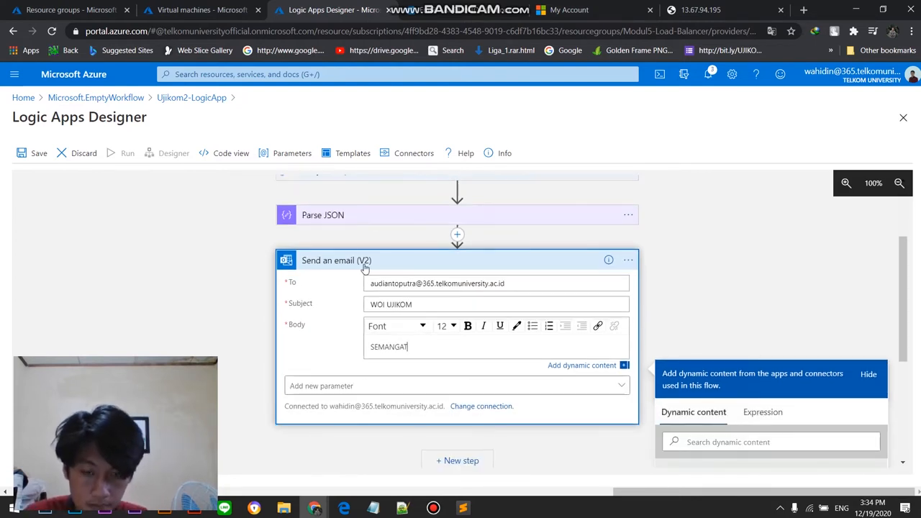
{"action": "left_click", "coordinate": [433, 508]}
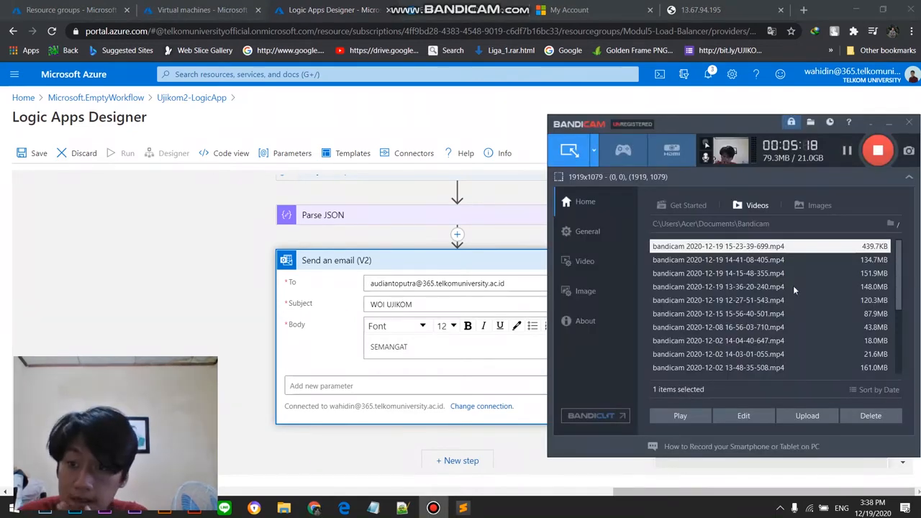
{"action": "left_click", "coordinate": [517, 282]}
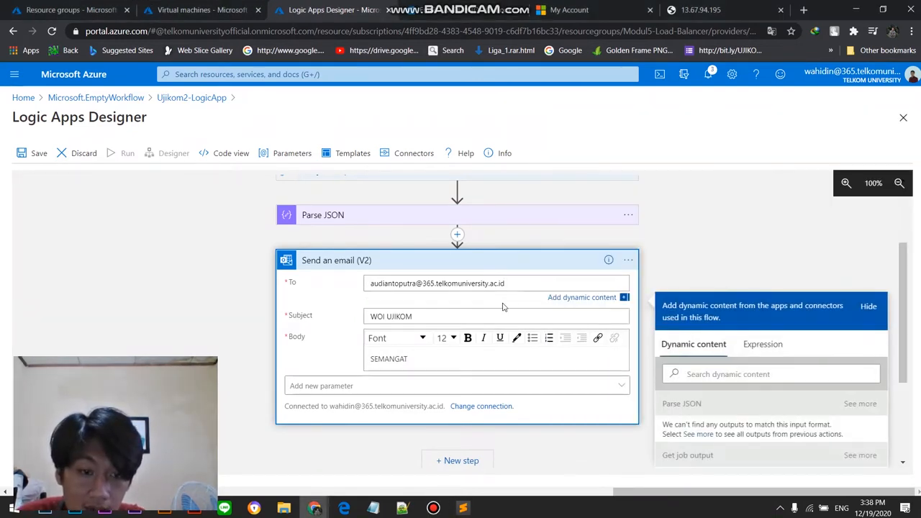
{"action": "left_click", "coordinate": [467, 316]}
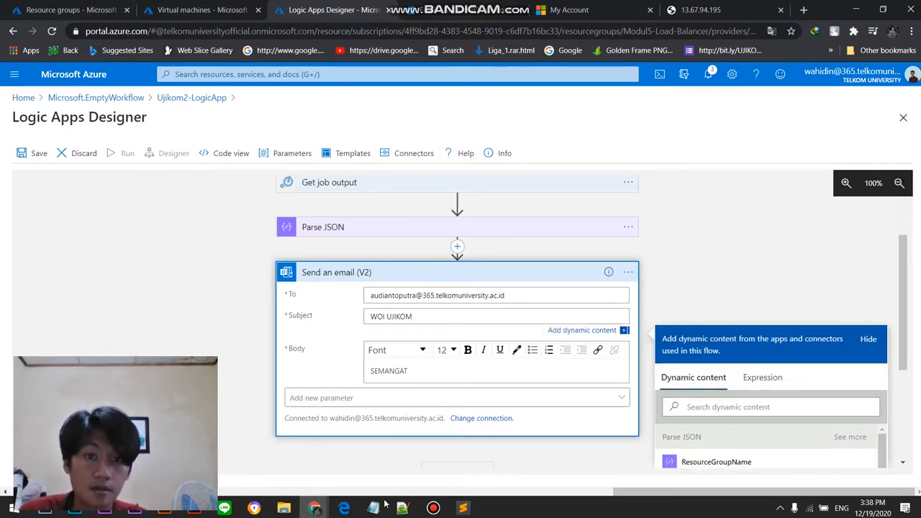
Step: Copy the required subject from the assignment PDF in Edge and replace the email's subject with "UJIKOM PRAKTIKUM CLOUD COMPUTING 2020"
{"action": "left_click", "coordinate": [344, 507]}
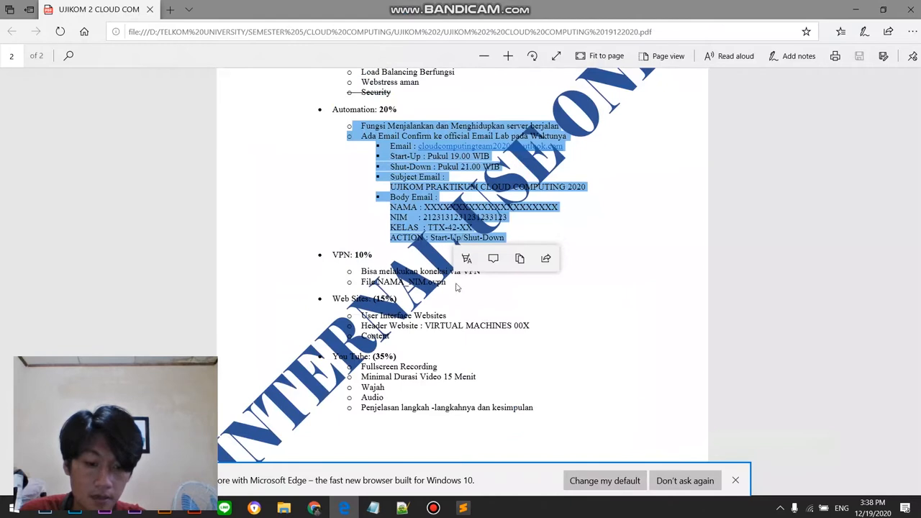
{"action": "left_click", "coordinate": [404, 180]}
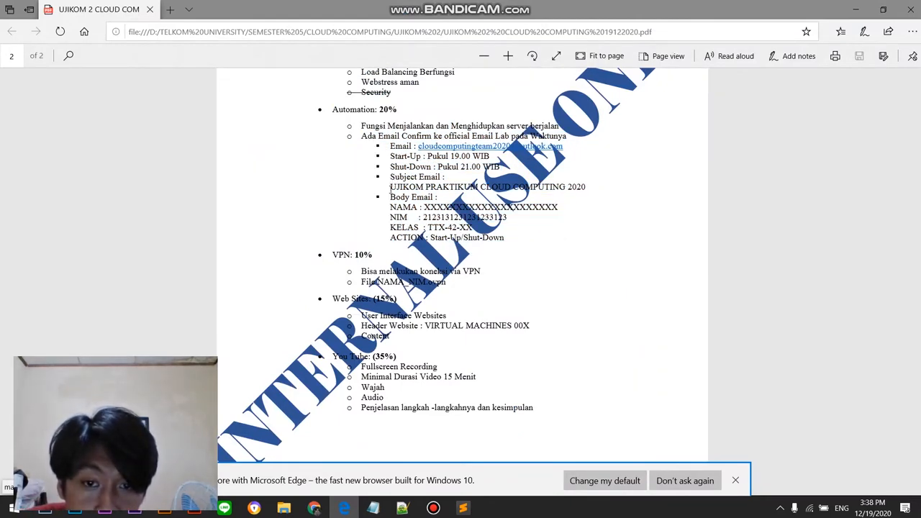
{"action": "left_click_drag", "start_coordinate": [389, 186], "coordinate": [596, 187]}
{"action": "key", "text": "ctrl+c"}
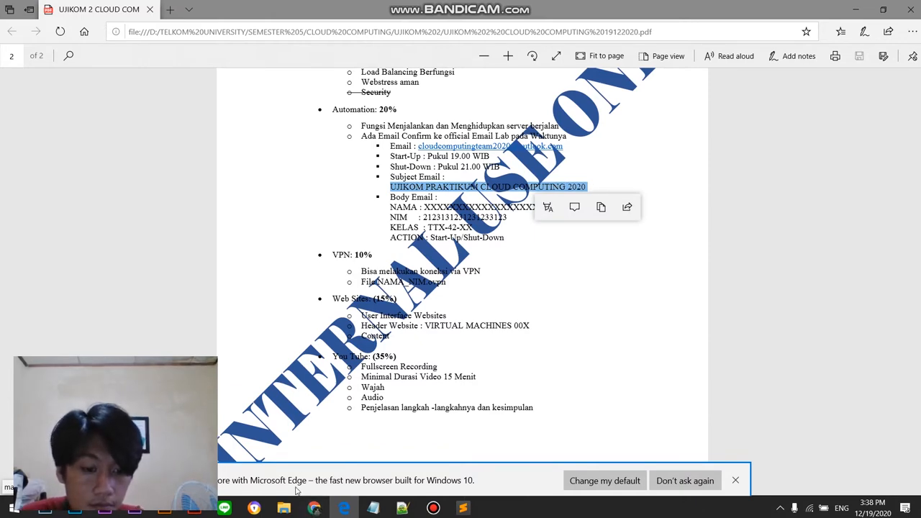
{"action": "key", "text": "alt+Tab"}
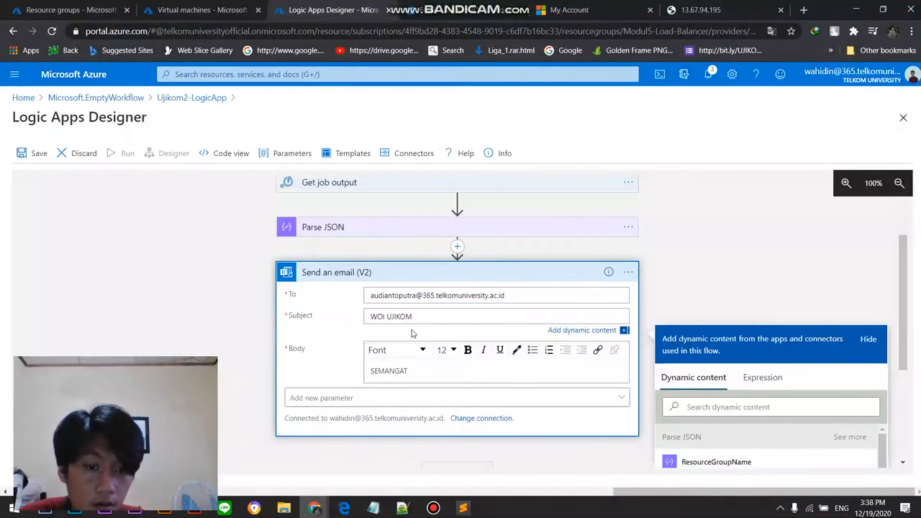
{"action": "left_click_drag", "start_coordinate": [426, 318], "coordinate": [361, 324]}
{"action": "key", "text": "ctrl+v"}
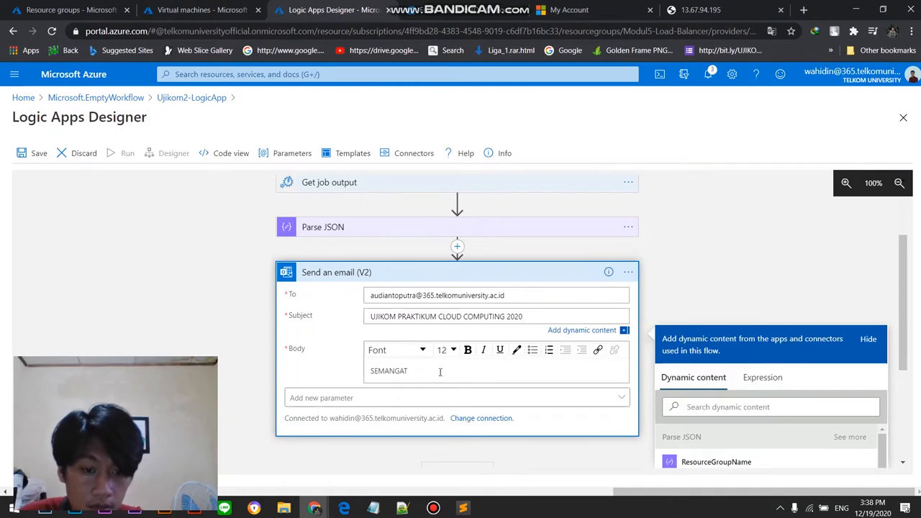
Step: Copy the NAMA, NIM, KELAS and ACTION template from the assignment PDF and replace the email's body with it
{"action": "left_click_drag", "start_coordinate": [441, 372], "coordinate": [349, 376]}
{"action": "left_click", "coordinate": [344, 508]}
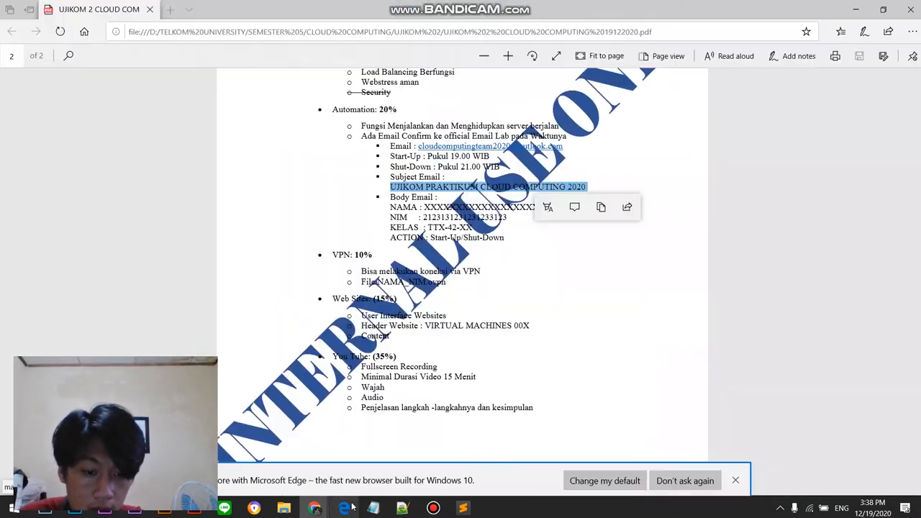
{"action": "left_click_drag", "start_coordinate": [387, 205], "coordinate": [498, 243]}
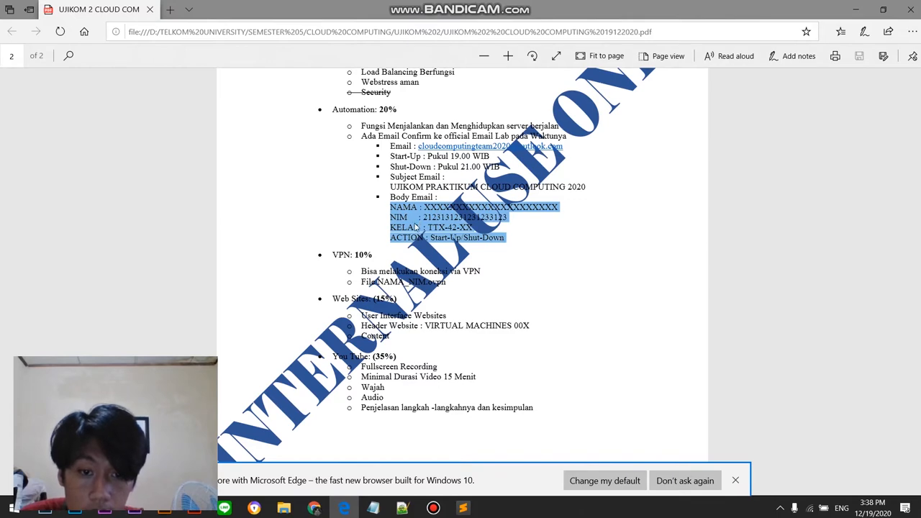
{"action": "right_click", "coordinate": [501, 246]}
{"action": "left_click", "coordinate": [526, 329]}
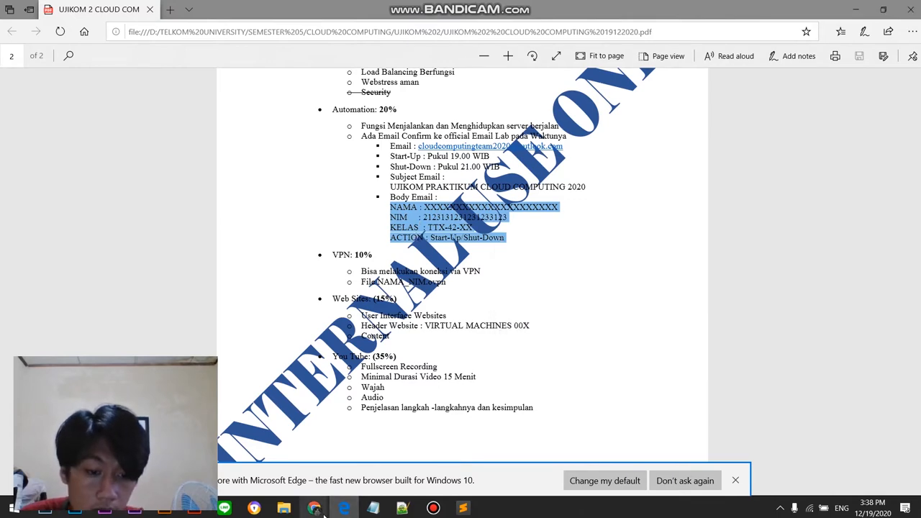
{"action": "left_click", "coordinate": [308, 458]}
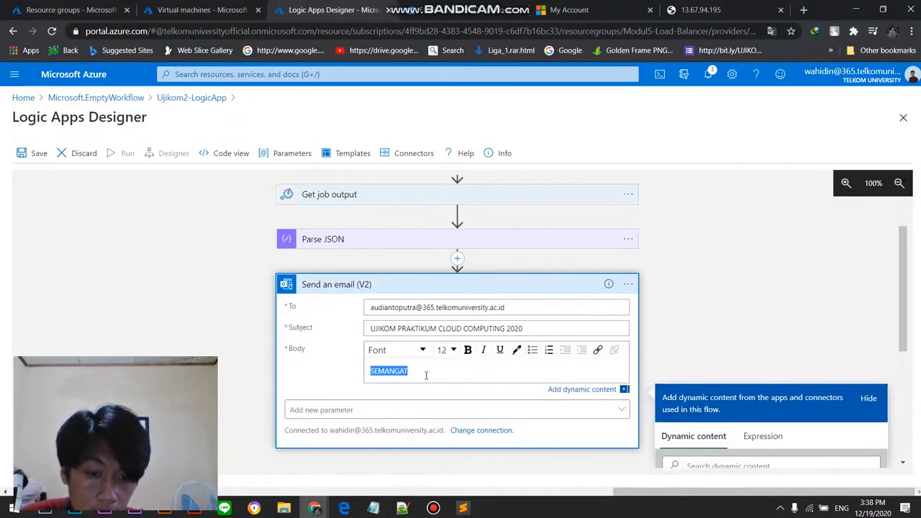
{"action": "key", "text": "ctrl+v"}
{"action": "scroll", "coordinate": [528, 335], "scroll_direction": "down", "scroll_amount": 2}
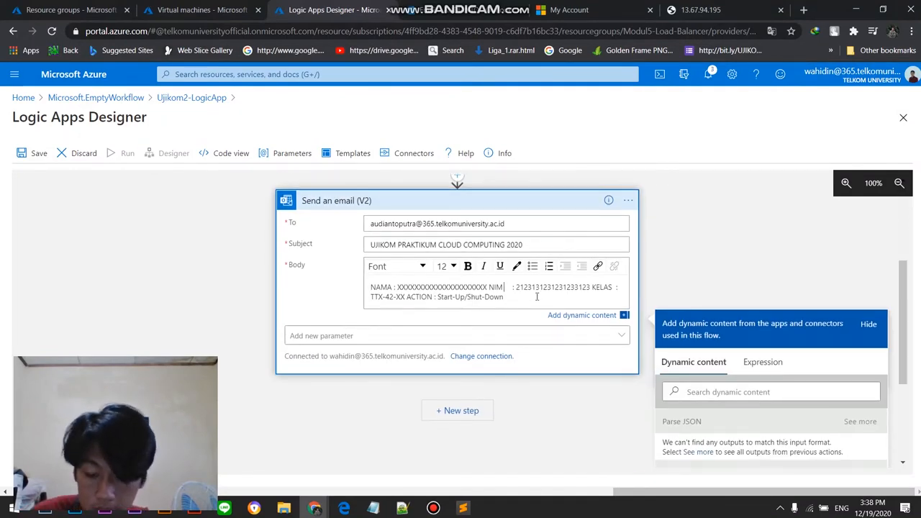
Step: Break the pasted email body so that NIM and KELAS each start on their own line
{"action": "left_click", "coordinate": [537, 296]}
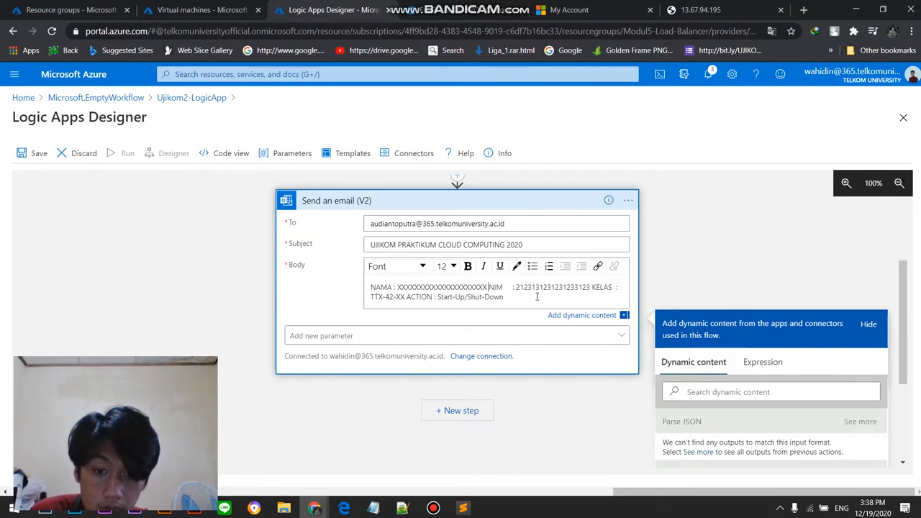
{"action": "key", "text": "Return"}
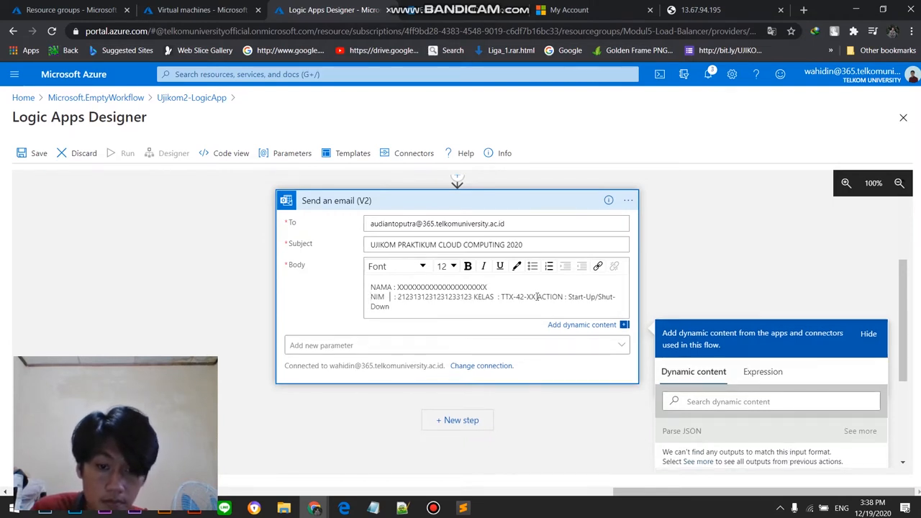
{"action": "key", "text": "Return"}
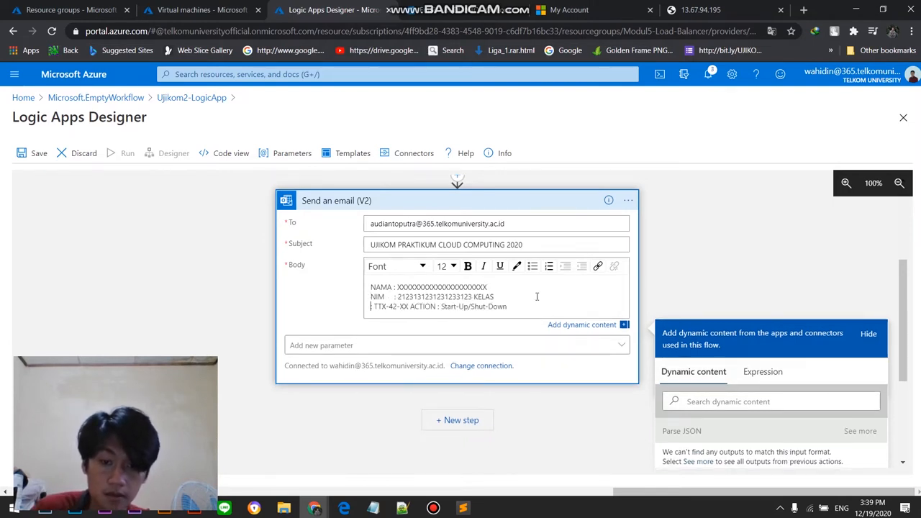
{"action": "key", "text": "BackSpace"}
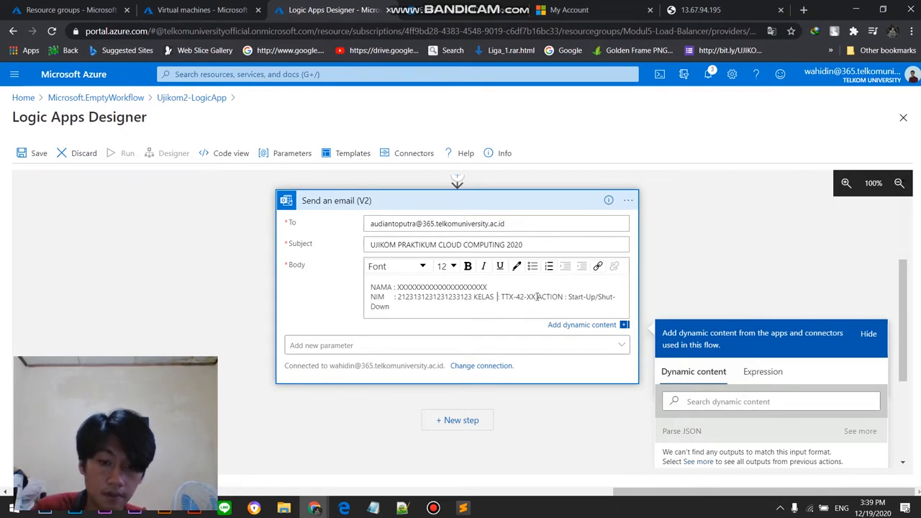
{"action": "key", "text": "Return"}
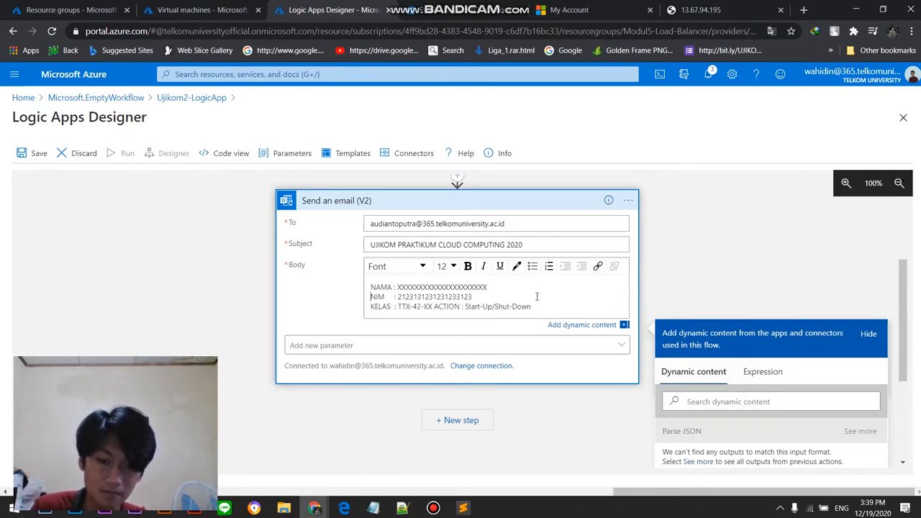
Step: Replace the NAMA placeholder in the email body with the student's full name
{"action": "key", "text": "shift+End"}
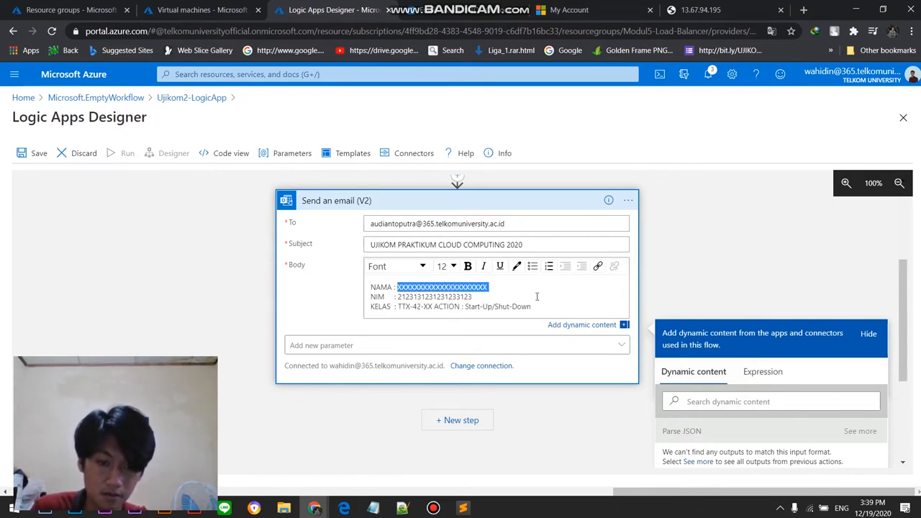
{"action": "type", "text": "AUD"}
{"action": "key", "text": "BackSpace"}
{"action": "key", "text": "BackSpace"}
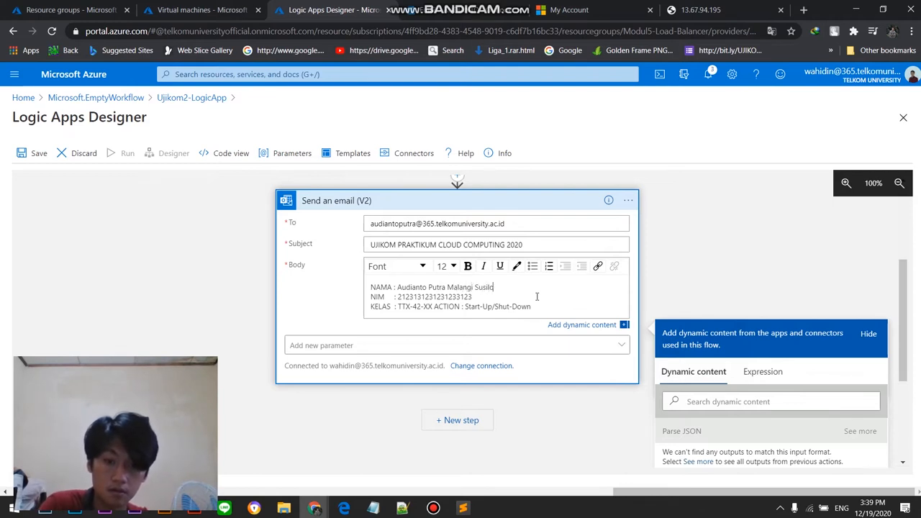
Step: Replace the NIM placeholder in the email body with the student number
{"action": "triple_click", "coordinate": [490, 300]}
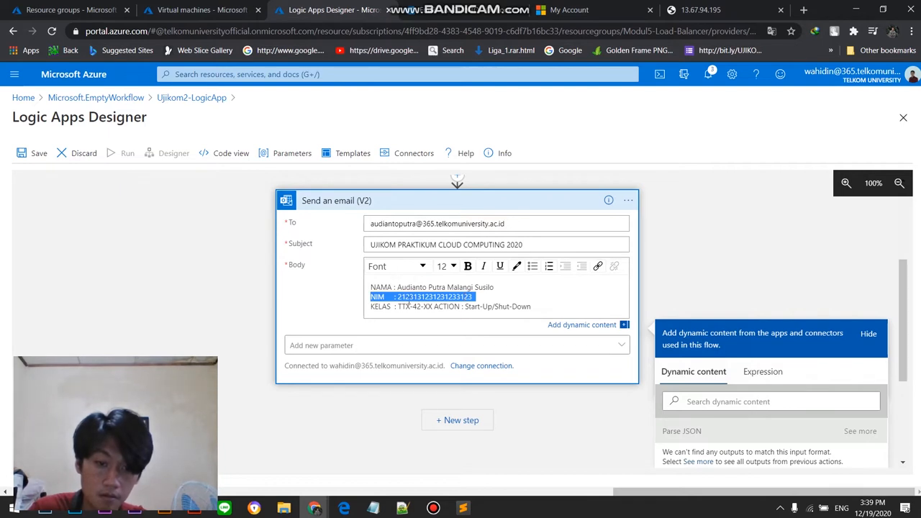
{"action": "left_click", "coordinate": [472, 297]}
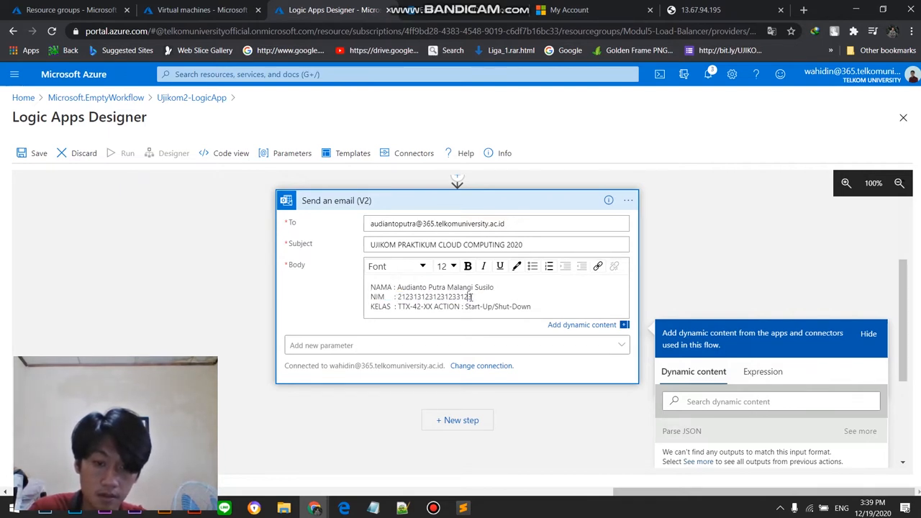
{"action": "left_click_drag", "start_coordinate": [457, 302], "coordinate": [399, 298]}
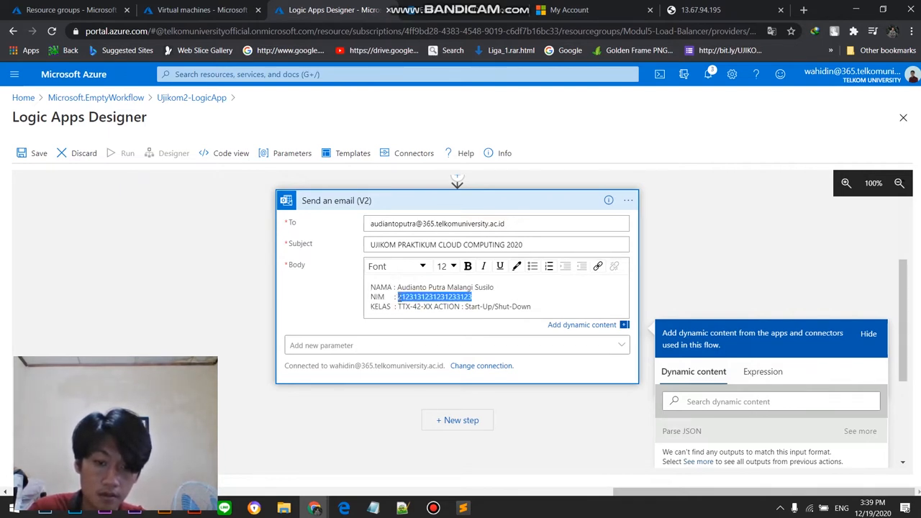
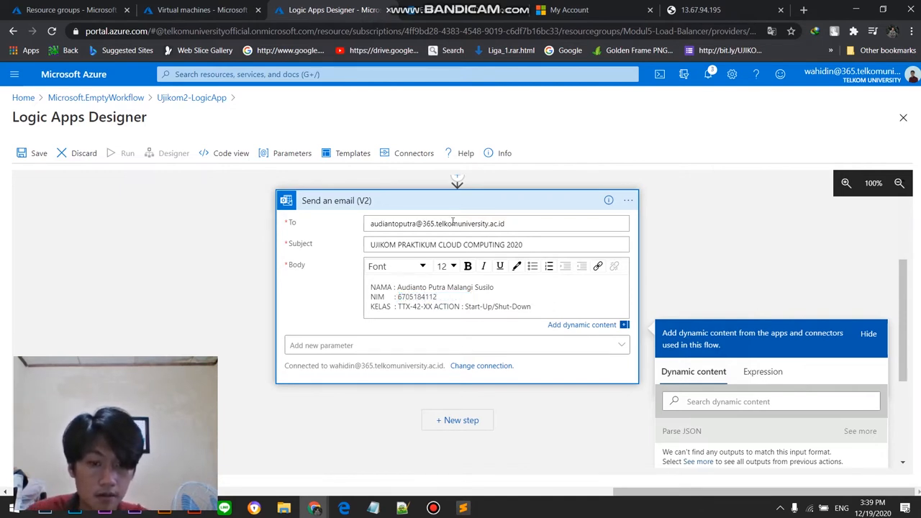
Step: Put ACTION on its own line reading only "Start-Up" and set KELAS to "D3TT-42-01" in the email body
{"action": "left_click", "coordinate": [435, 307]}
{"action": "key", "text": "Return"}
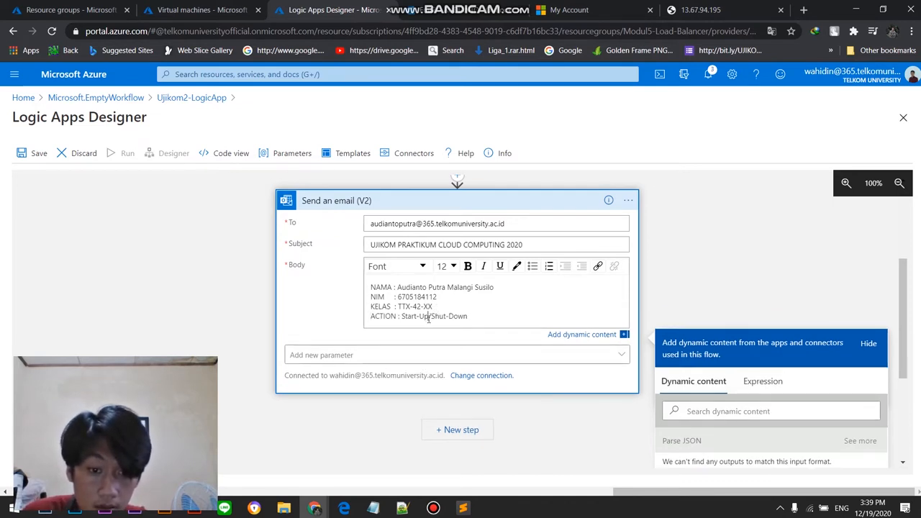
{"action": "left_click_drag", "start_coordinate": [428, 316], "coordinate": [477, 316]}
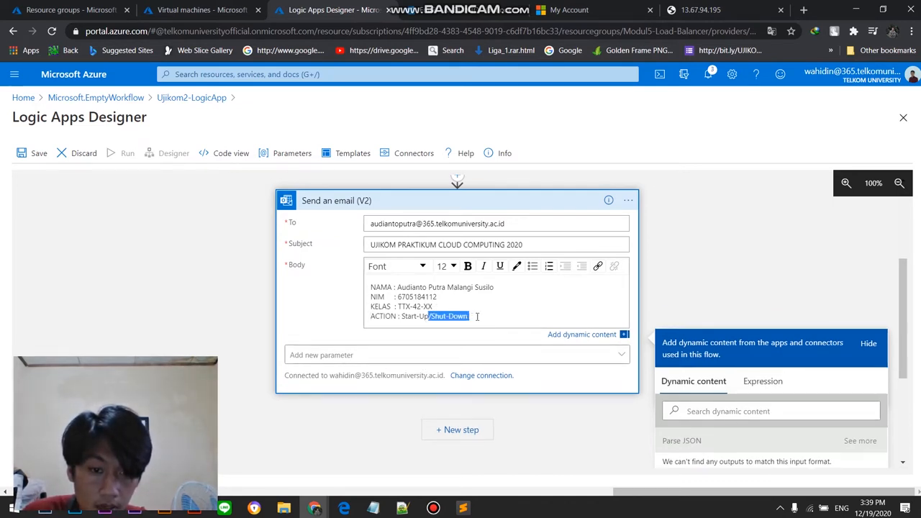
{"action": "key", "text": "BackSpace"}
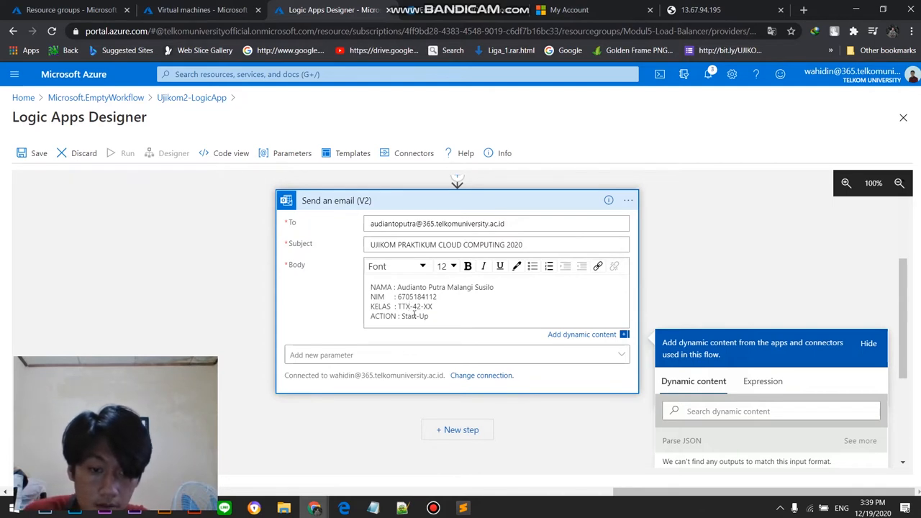
{"action": "key", "text": "BackSpace"}
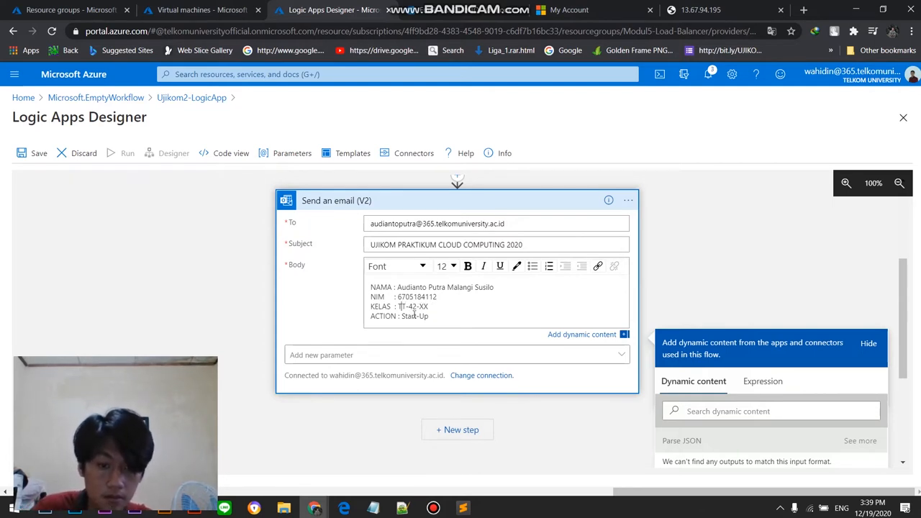
{"action": "type", "text": "D3"}
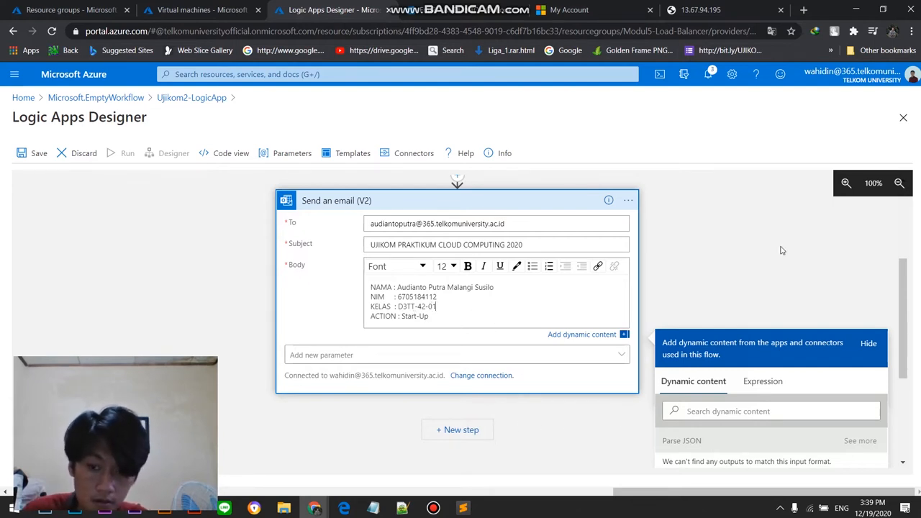
Step: Save the Ujikom2-LogicApp workflow with its completed email action and trigger a manual run
{"action": "left_click", "coordinate": [28, 153]}
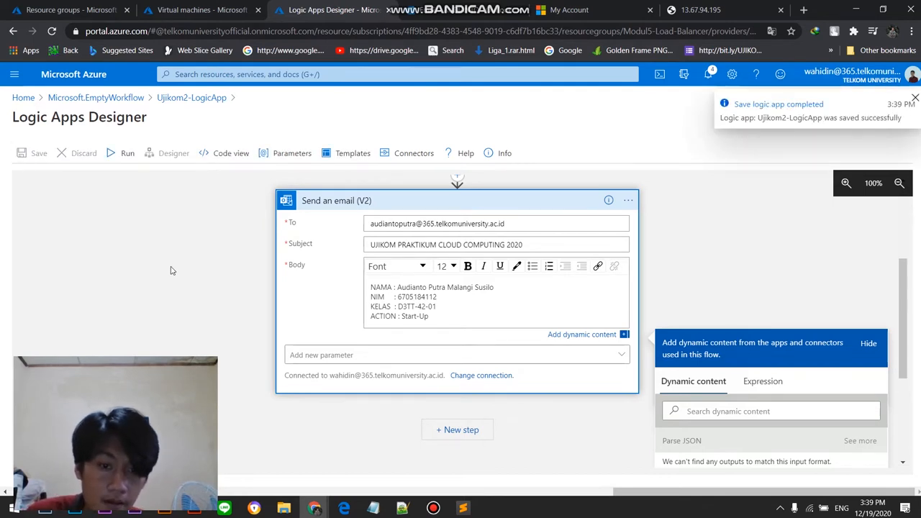
{"action": "left_click", "coordinate": [118, 151]}
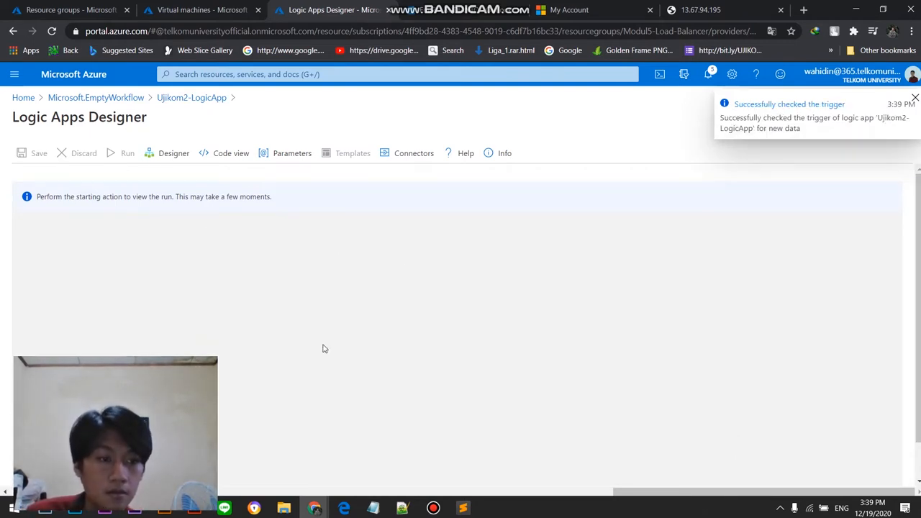
{"action": "scroll", "coordinate": [362, 333], "scroll_direction": "down", "scroll_amount": 1}
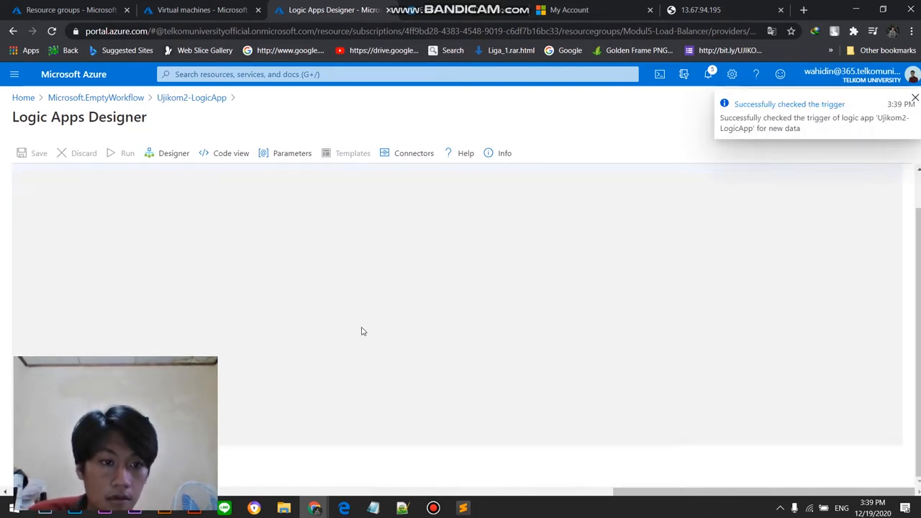
{"action": "scroll", "coordinate": [362, 331], "scroll_direction": "up", "scroll_amount": 1}
Step: Check the run progress of Ujikom2-LogicApp against the refreshed statuses in the virtual machines list
{"action": "left_click", "coordinate": [203, 9]}
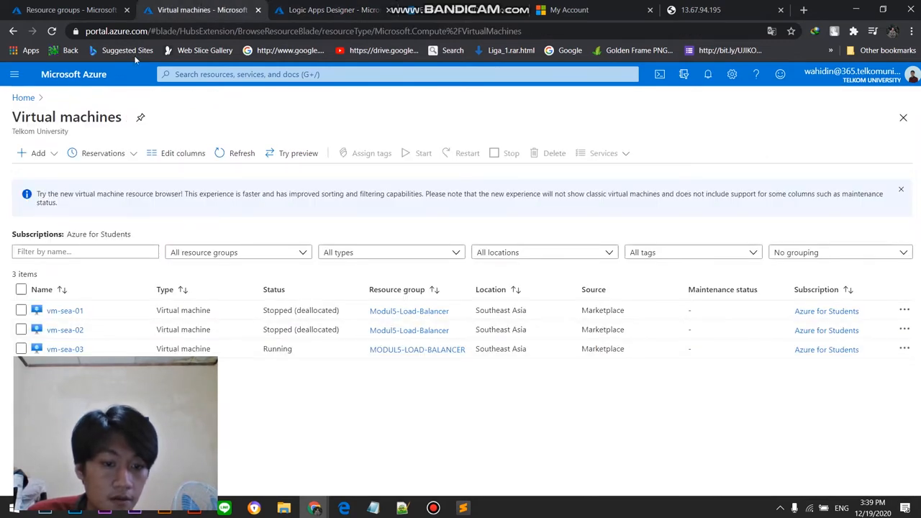
{"action": "left_click", "coordinate": [331, 10]}
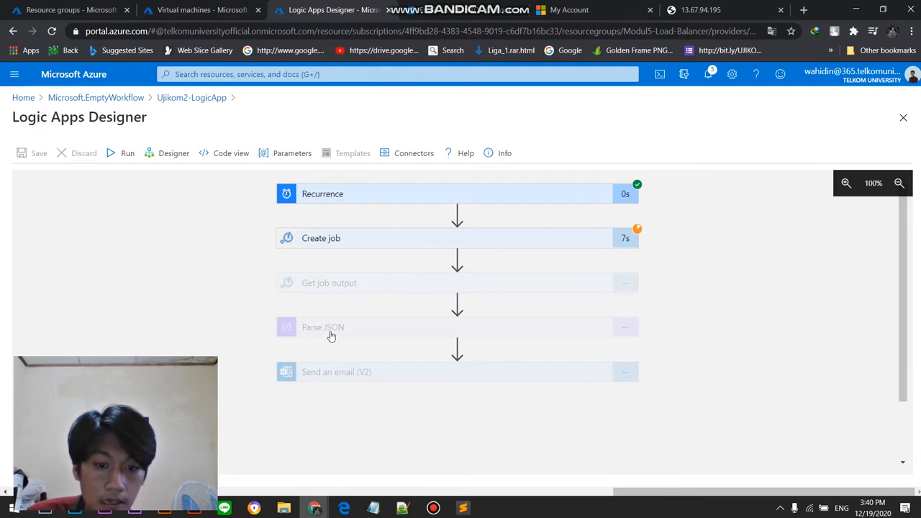
{"action": "left_click", "coordinate": [218, 8]}
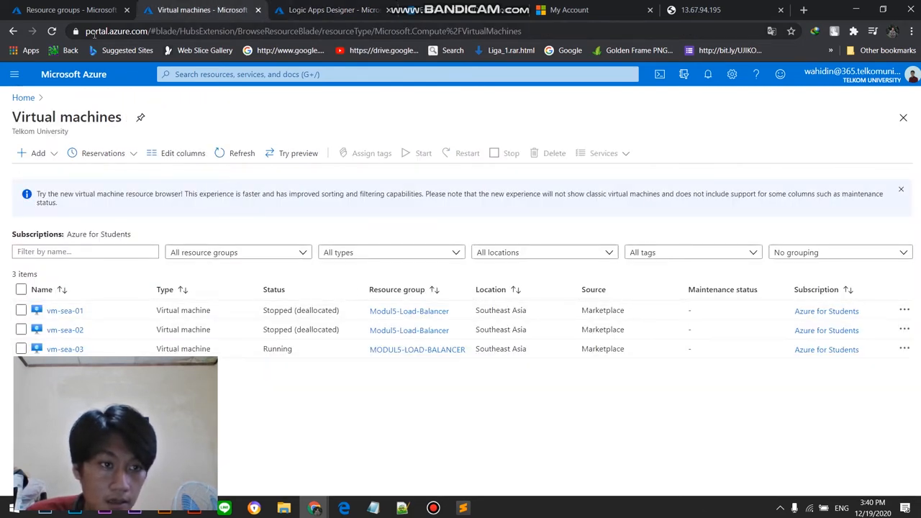
{"action": "left_click", "coordinate": [52, 32]}
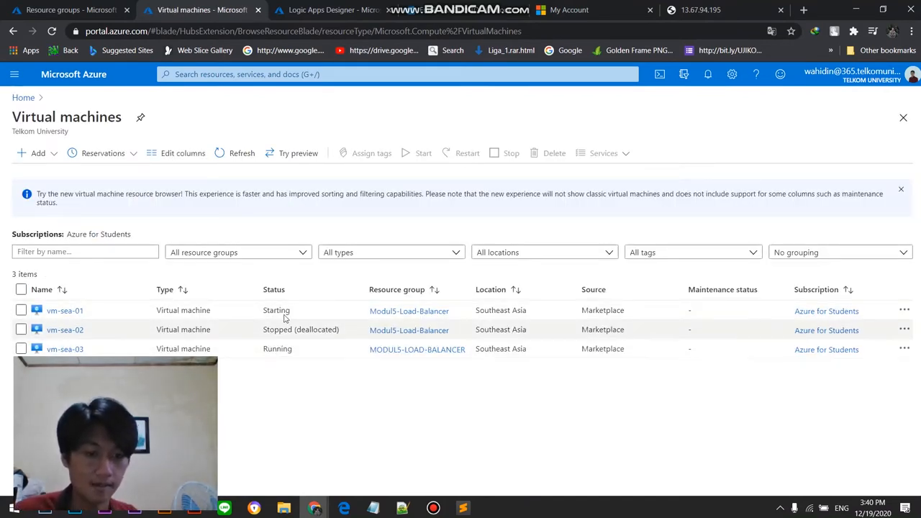
{"action": "left_click", "coordinate": [335, 9]}
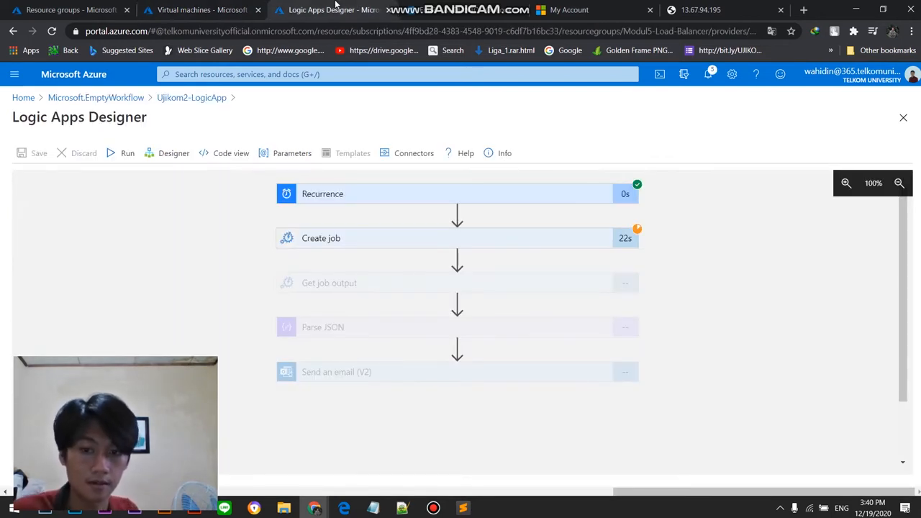
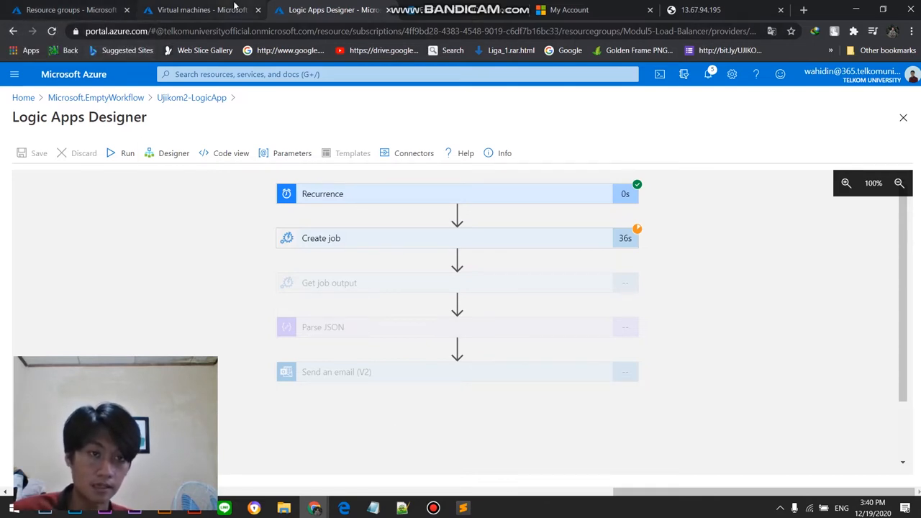
Step: Check the recipient address, schedule times and email body requirements in the exam PDF, and return to the Azure portal
{"action": "left_click", "coordinate": [344, 508]}
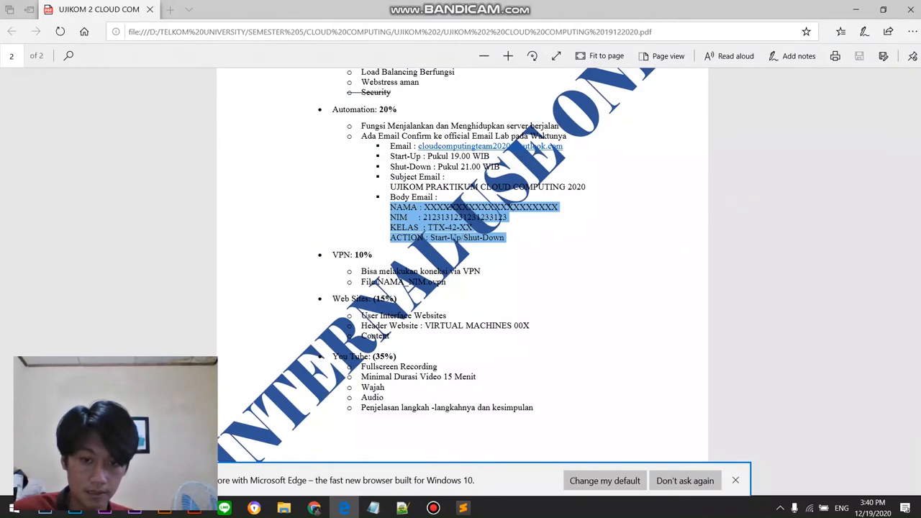
{"action": "right_click", "coordinate": [494, 147]}
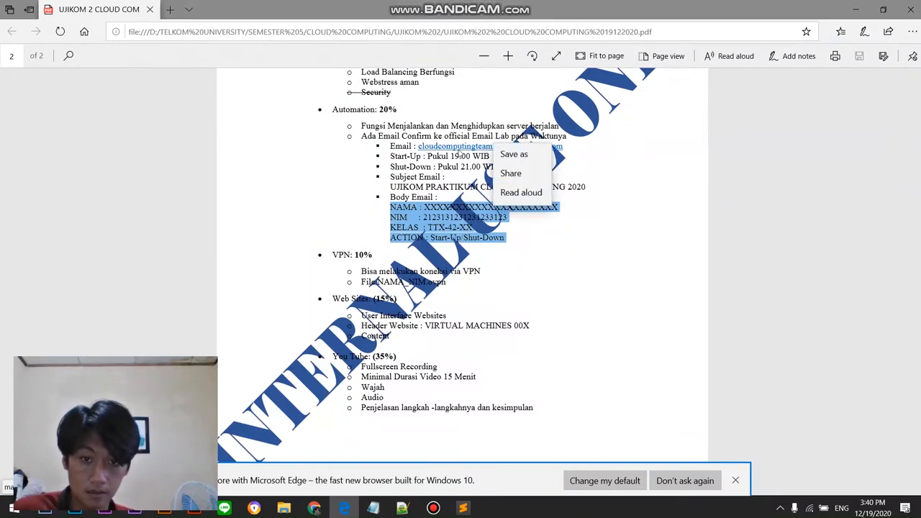
{"action": "left_click", "coordinate": [585, 175]}
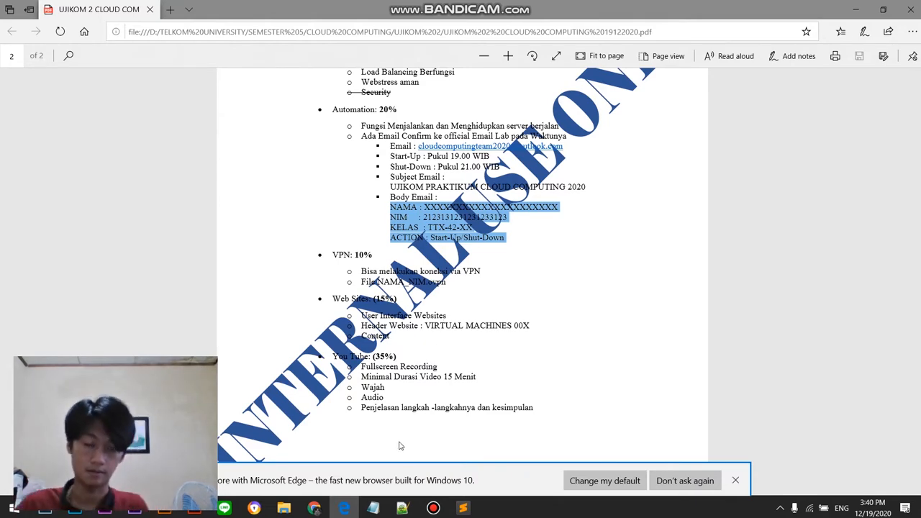
{"action": "mouse_move", "coordinate": [373, 508]}
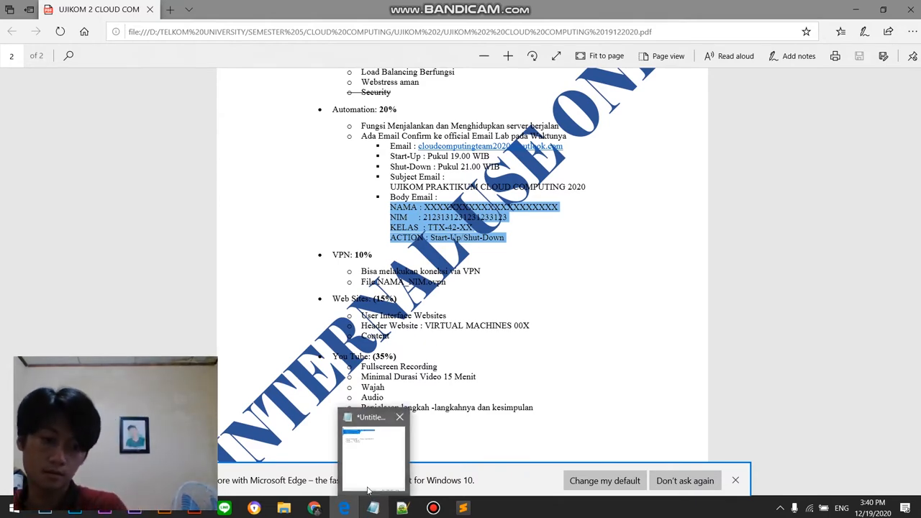
{"action": "mouse_move", "coordinate": [368, 490]}
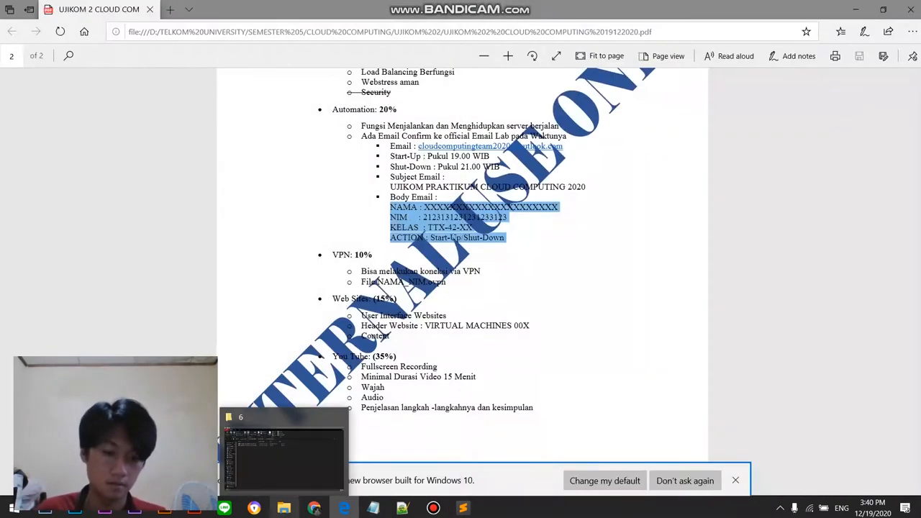
{"action": "mouse_move", "coordinate": [318, 511]}
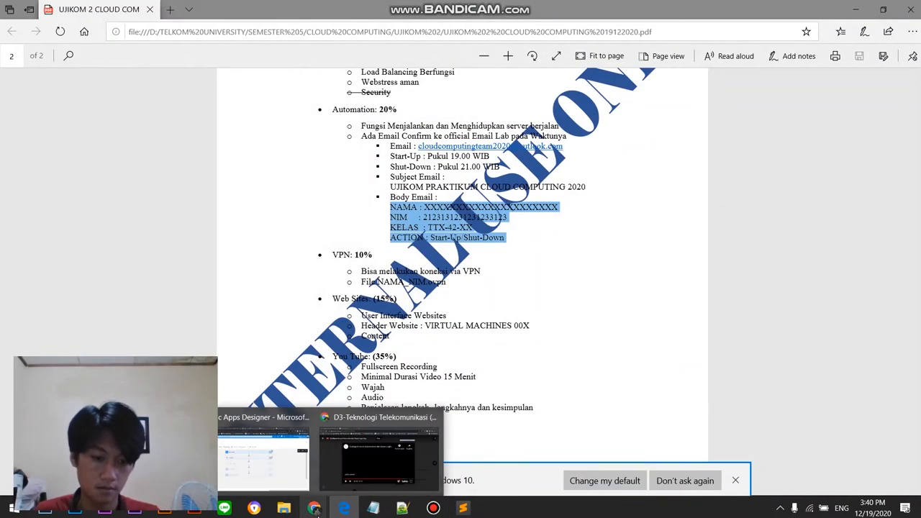
{"action": "left_click", "coordinate": [283, 460]}
Step: Check the virtual machine statuses, the Ujikom2-LogicApp run progress and the confirmation email received in Outlook
{"action": "left_click", "coordinate": [194, 10]}
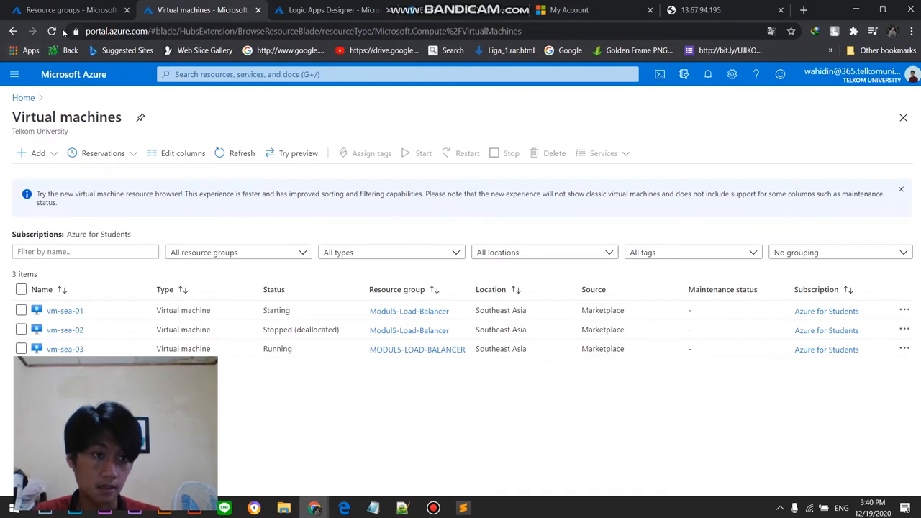
{"action": "left_click", "coordinate": [313, 10]}
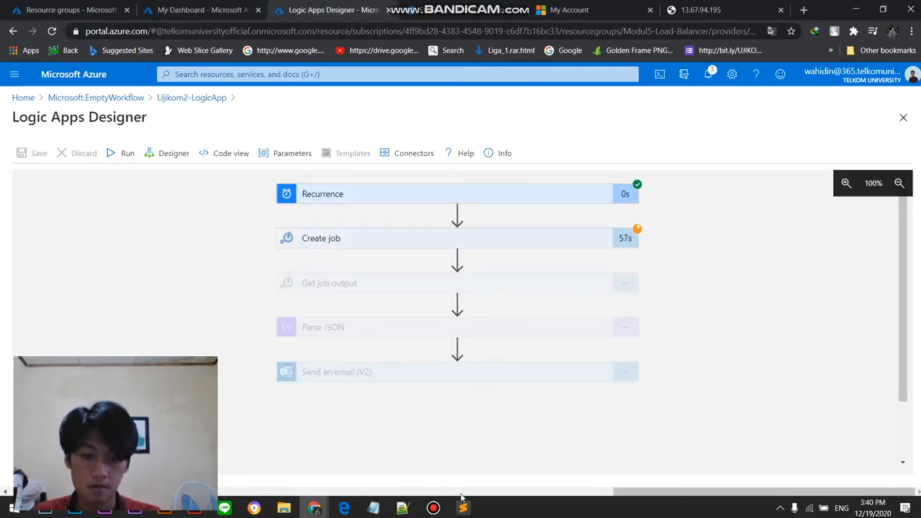
{"action": "left_click", "coordinate": [433, 507]}
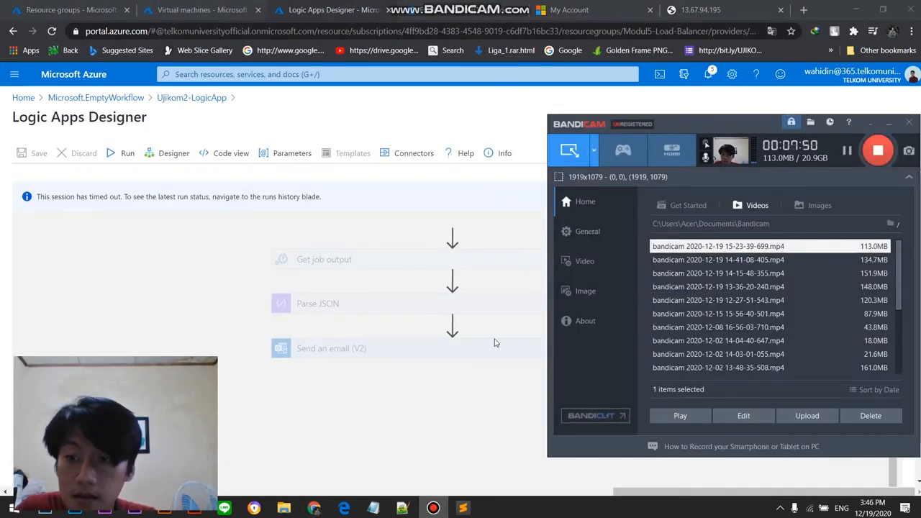
{"action": "left_click", "coordinate": [467, 416]}
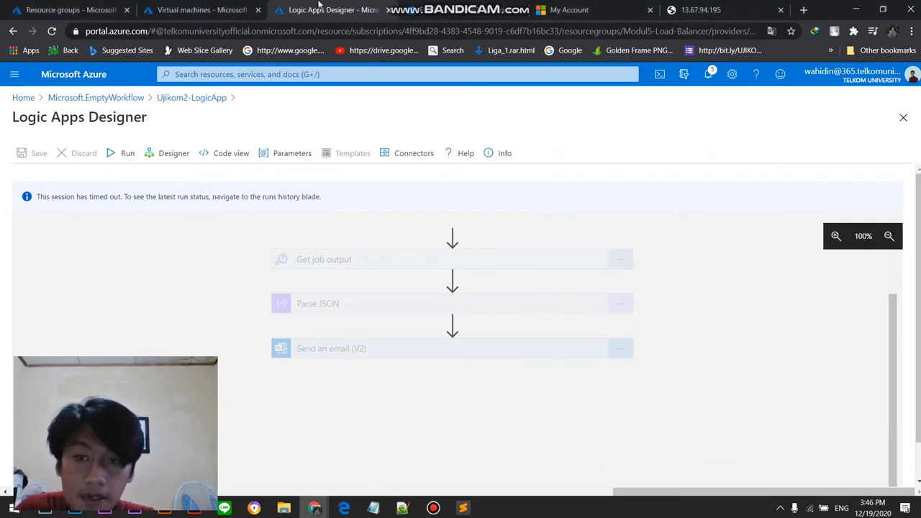
{"action": "left_click", "coordinate": [182, 5]}
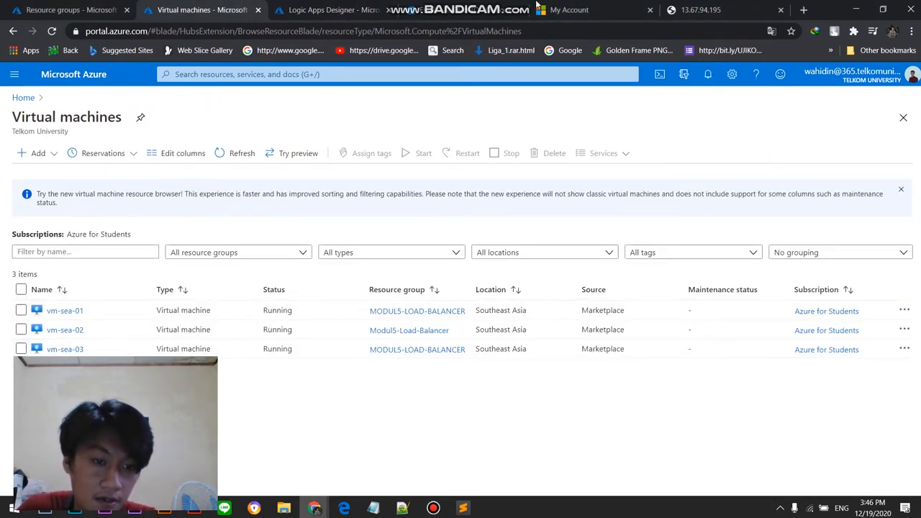
{"action": "left_click", "coordinate": [594, 6]}
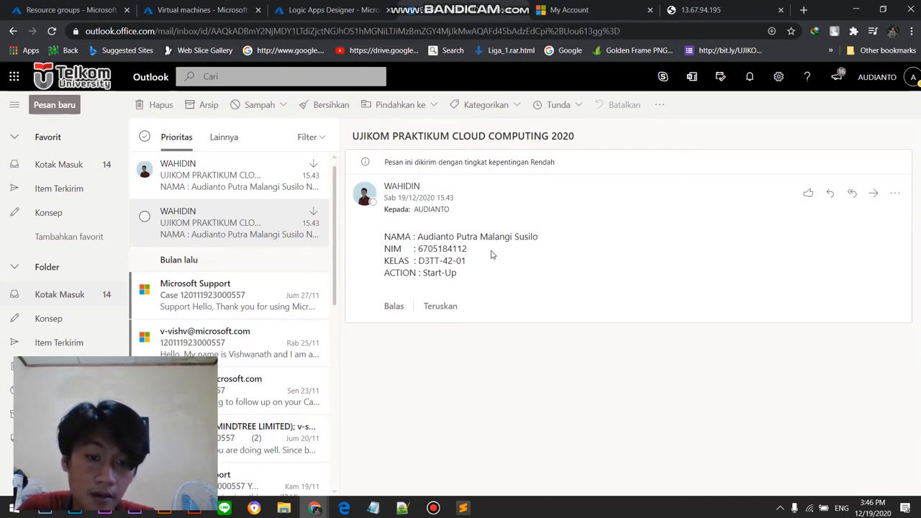
{"action": "left_click", "coordinate": [198, 7]}
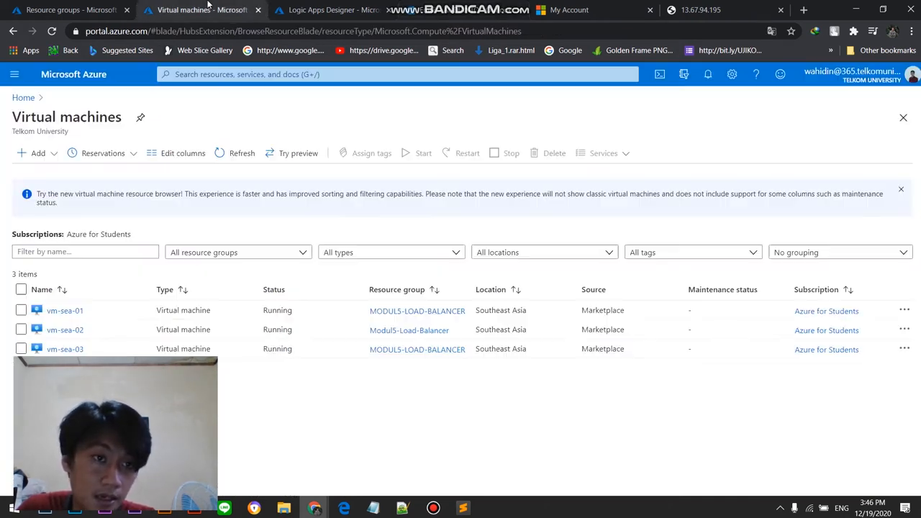
{"action": "left_click", "coordinate": [306, 6]}
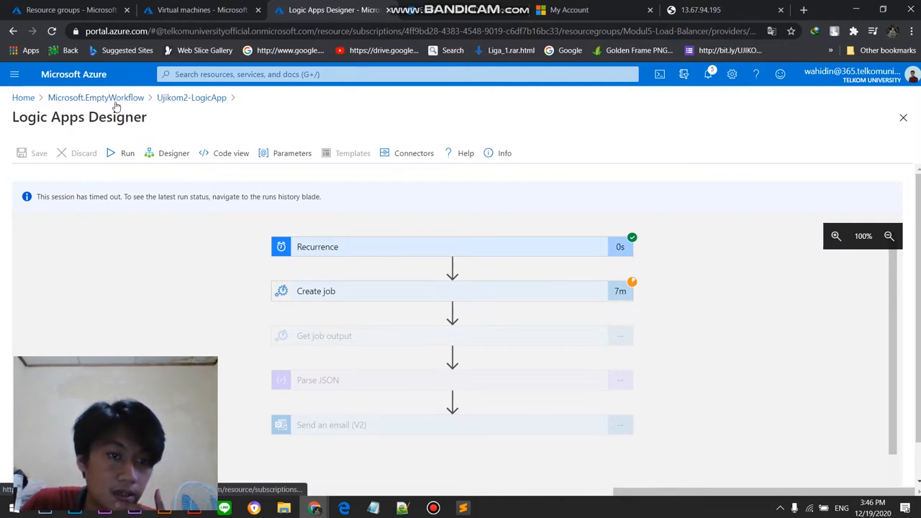
Step: Open the Ujikom2-LogicApp overview, refresh it and review its trigger summary and runs history
{"action": "left_click", "coordinate": [191, 99]}
{"action": "scroll", "coordinate": [278, 291], "scroll_direction": "down", "scroll_amount": 3}
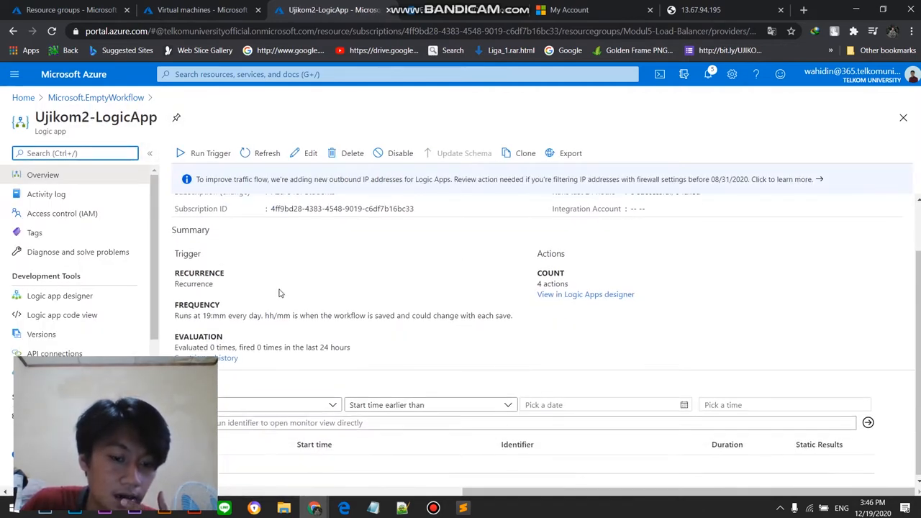
{"action": "left_click", "coordinate": [256, 164]}
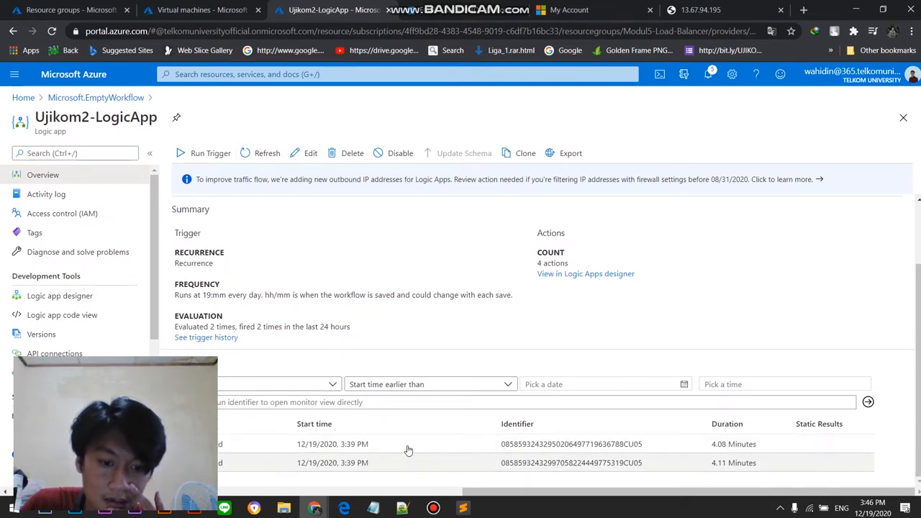
{"action": "scroll", "coordinate": [359, 270], "scroll_direction": "up", "scroll_amount": 1}
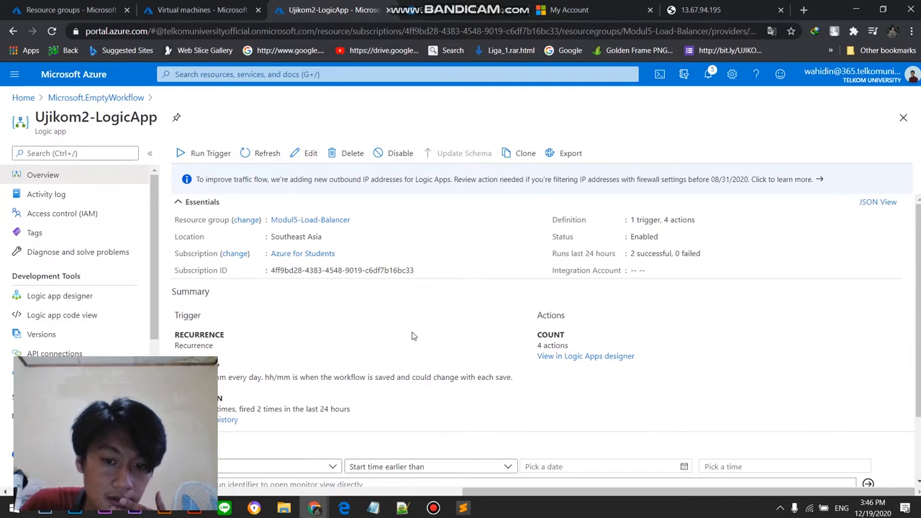
{"action": "scroll", "coordinate": [55, 344], "scroll_direction": "down", "scroll_amount": 1}
{"action": "scroll", "coordinate": [57, 334], "scroll_direction": "up", "scroll_amount": 1}
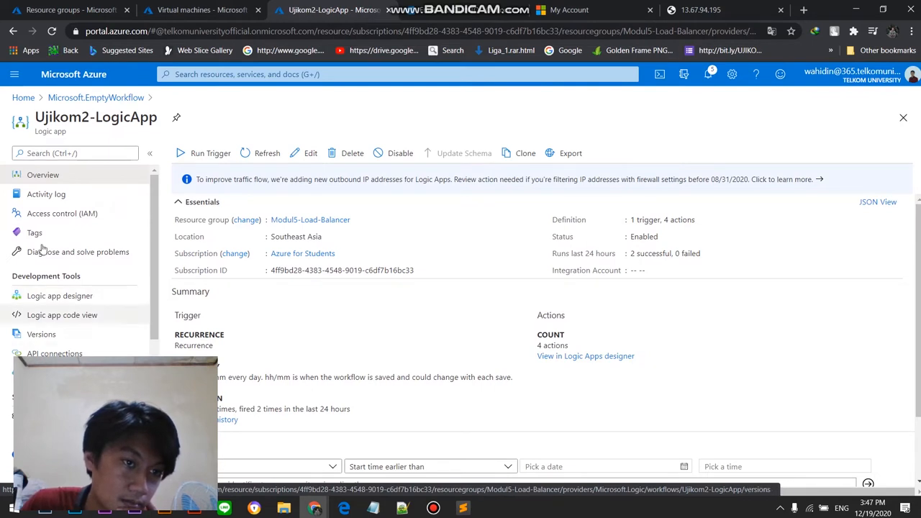
Step: Go to the Logic apps service from the portal home and start creating an additional logic app
{"action": "left_click", "coordinate": [26, 100]}
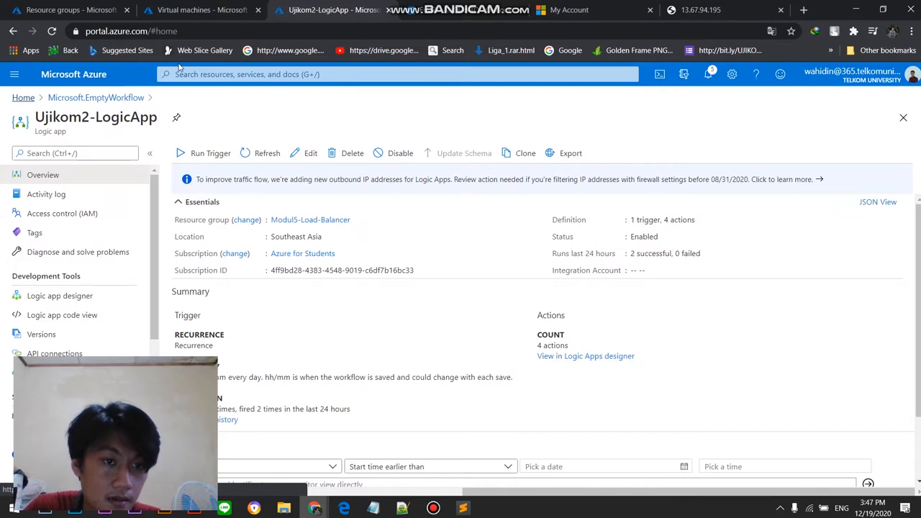
{"action": "left_click", "coordinate": [282, 74]}
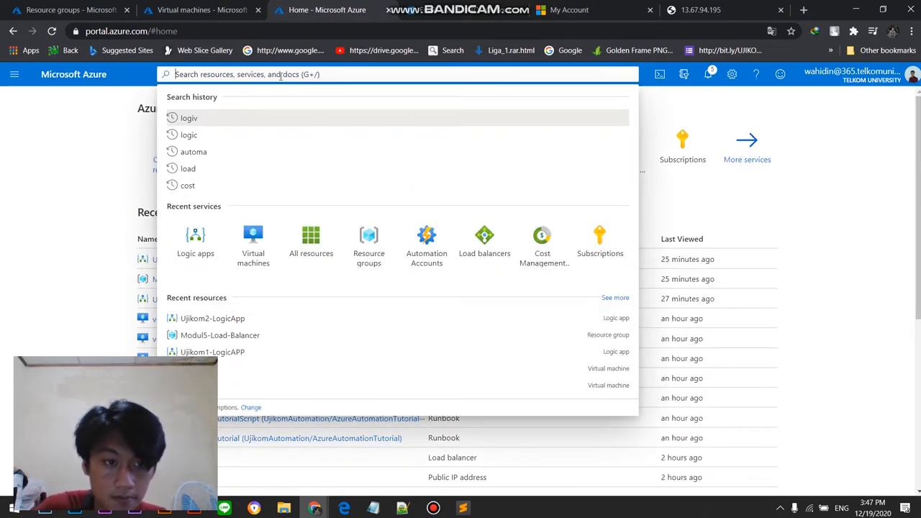
{"action": "left_click", "coordinate": [231, 135]}
{"action": "left_click", "coordinate": [239, 122]}
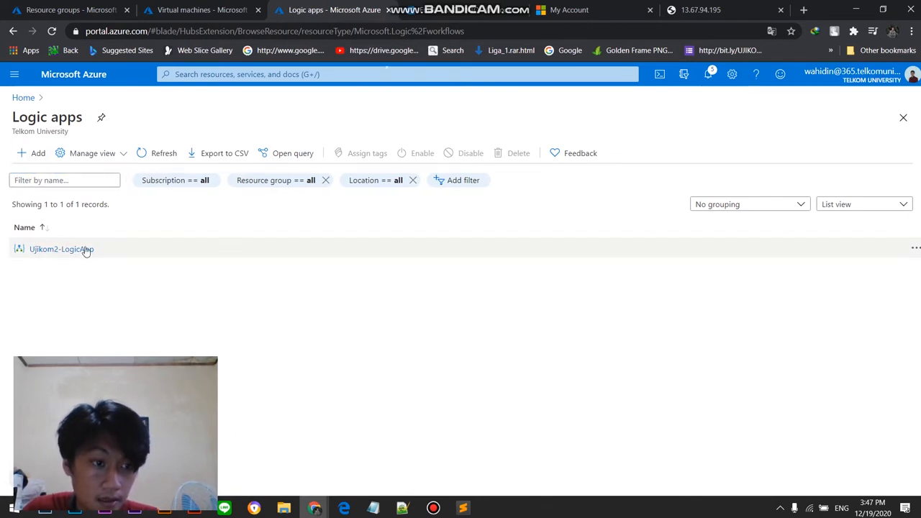
{"action": "left_click", "coordinate": [30, 154]}
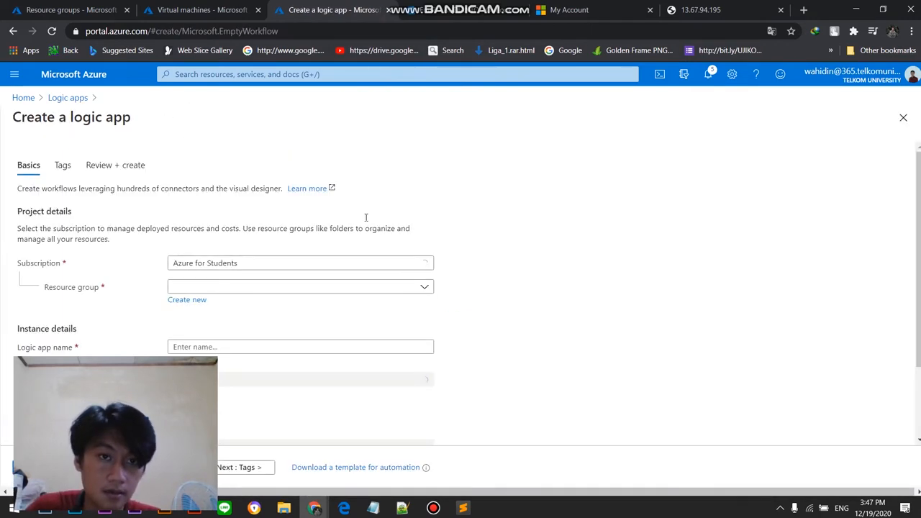
Step: Set the new logic app's resource group to Modul5-Load-Balancer, its name to Ujikom2-LogicApp2 and its region to Southeast Asia
{"action": "left_click", "coordinate": [237, 287]}
{"action": "left_click", "coordinate": [288, 346]}
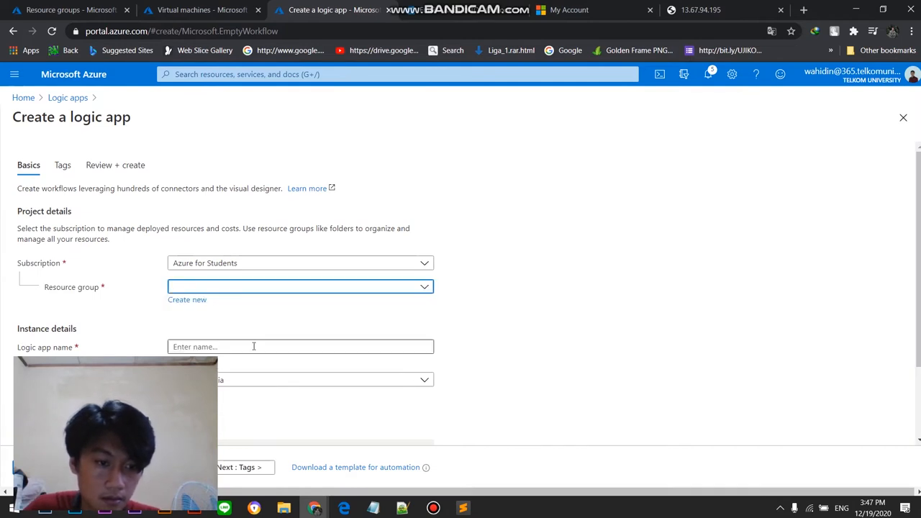
{"action": "left_click", "coordinate": [289, 347]}
{"action": "type", "text": "u"}
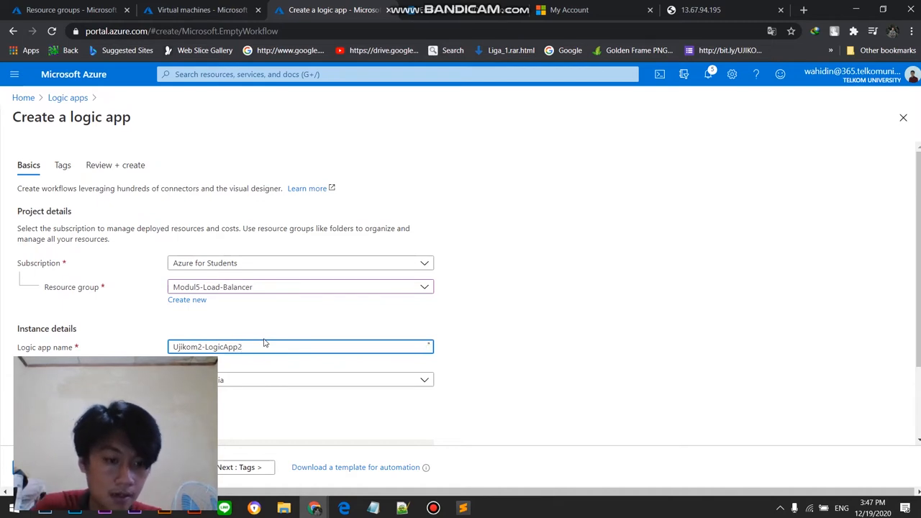
{"action": "left_click", "coordinate": [300, 380]}
{"action": "left_click", "coordinate": [424, 380]}
{"action": "scroll", "coordinate": [456, 350], "scroll_direction": "down", "scroll_amount": 2}
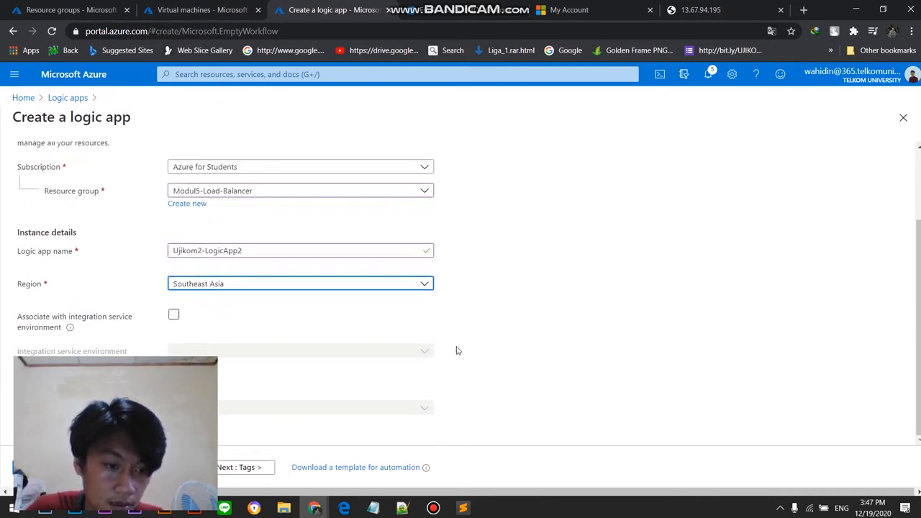
Step: Leave the tags empty, create Ujikom2-LogicApp2 and open the deployed resource
{"action": "left_click", "coordinate": [241, 467]}
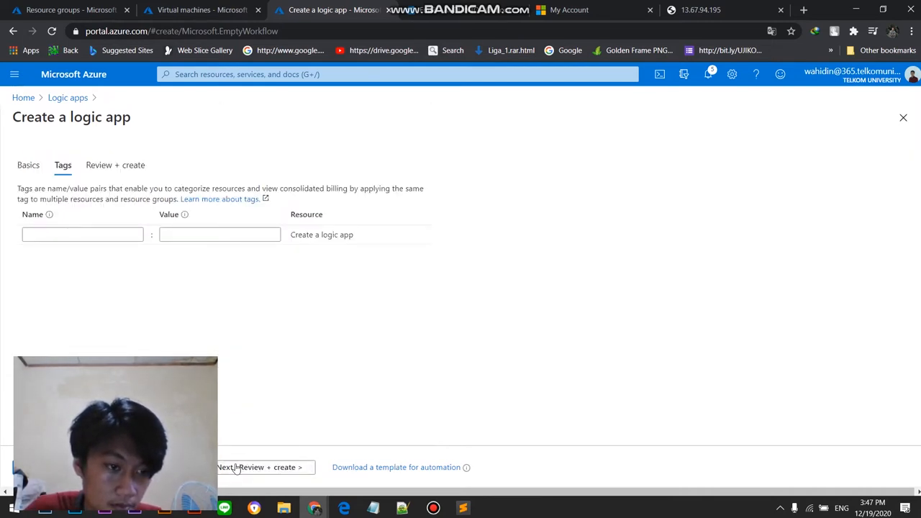
{"action": "left_click", "coordinate": [237, 467]}
{"action": "left_click", "coordinate": [51, 467]}
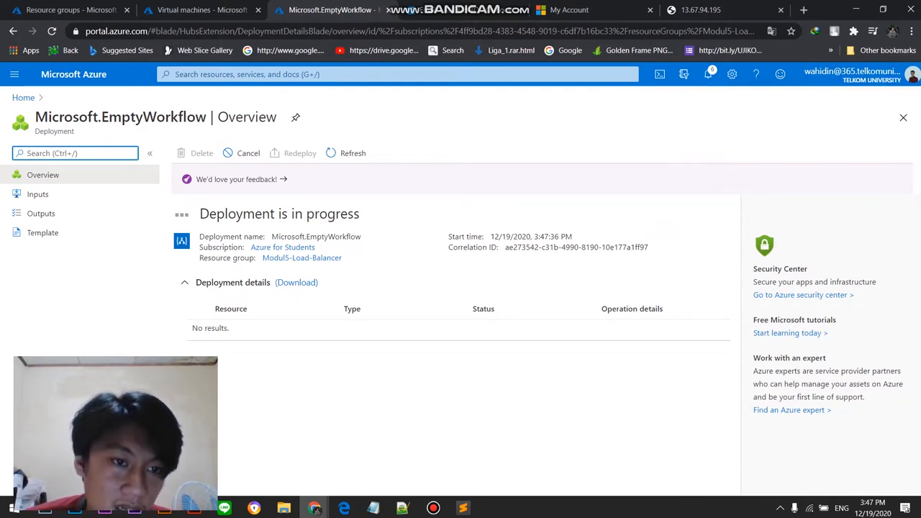
{"action": "left_click", "coordinate": [262, 327]}
{"action": "left_click", "coordinate": [433, 508]}
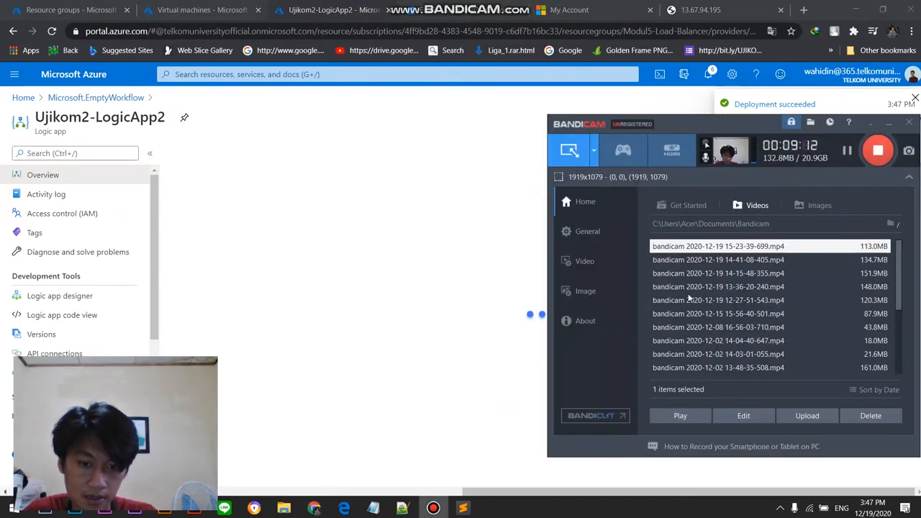
{"action": "mouse_move", "coordinate": [694, 124]}
{"action": "left_mouse_down"}
{"action": "mouse_move", "coordinate": [667, 124]}
{"action": "mouse_move", "coordinate": [742, 116]}
{"action": "mouse_move", "coordinate": [705, 116]}
{"action": "left_mouse_up"}
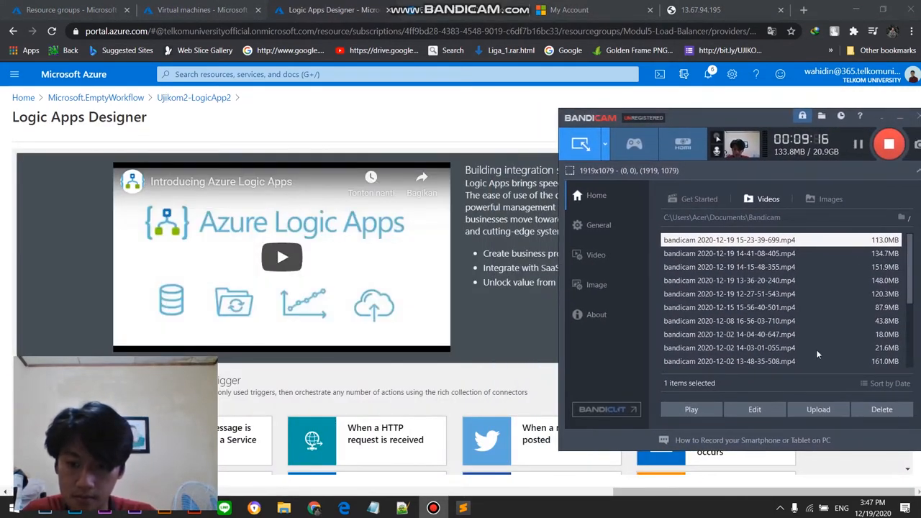
{"action": "left_click", "coordinate": [857, 146]}
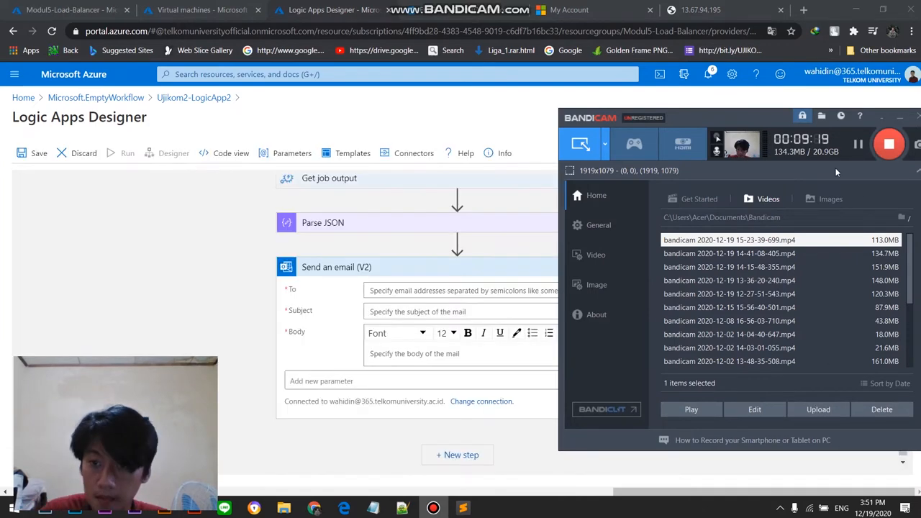
{"action": "left_click", "coordinate": [193, 314]}
Step: Review the Create job, Get job output and Parse JSON settings of Ujikom2-LogicApp2, including the runbook's VmAction parameter
{"action": "scroll", "coordinate": [360, 302], "scroll_direction": "up", "scroll_amount": 1}
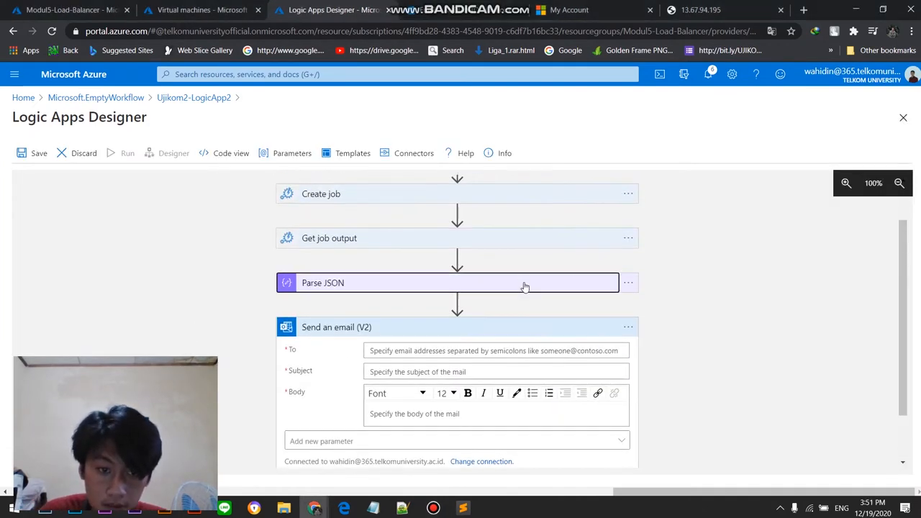
{"action": "left_click", "coordinate": [524, 286]}
{"action": "left_click", "coordinate": [495, 245]}
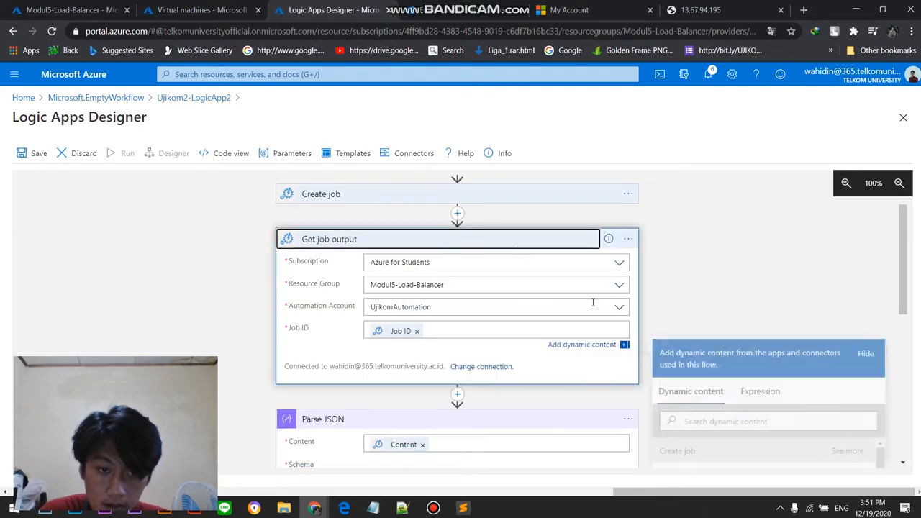
{"action": "left_click", "coordinate": [526, 196]}
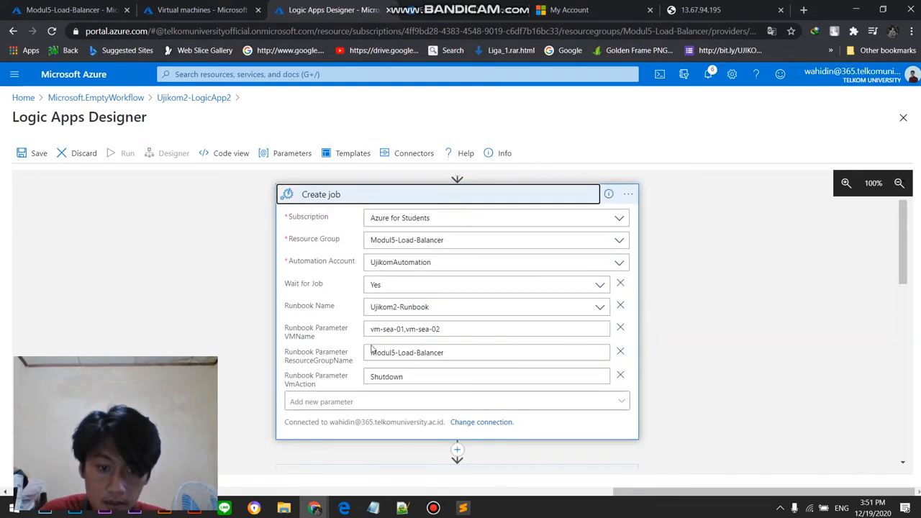
{"action": "left_click_drag", "start_coordinate": [404, 379], "coordinate": [360, 378]}
{"action": "scroll", "coordinate": [523, 340], "scroll_direction": "down", "scroll_amount": 3}
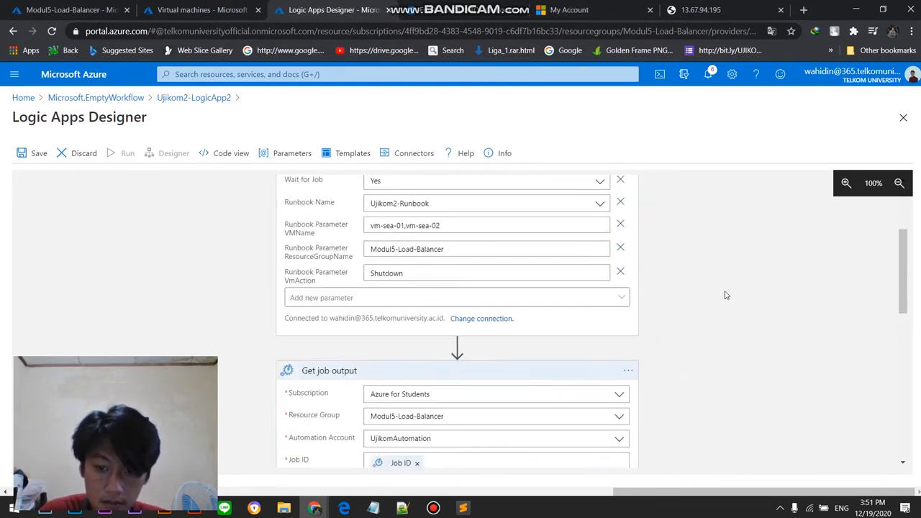
{"action": "scroll", "coordinate": [512, 239], "scroll_direction": "up", "scroll_amount": 3}
{"action": "scroll", "coordinate": [520, 251], "scroll_direction": "down", "scroll_amount": 6}
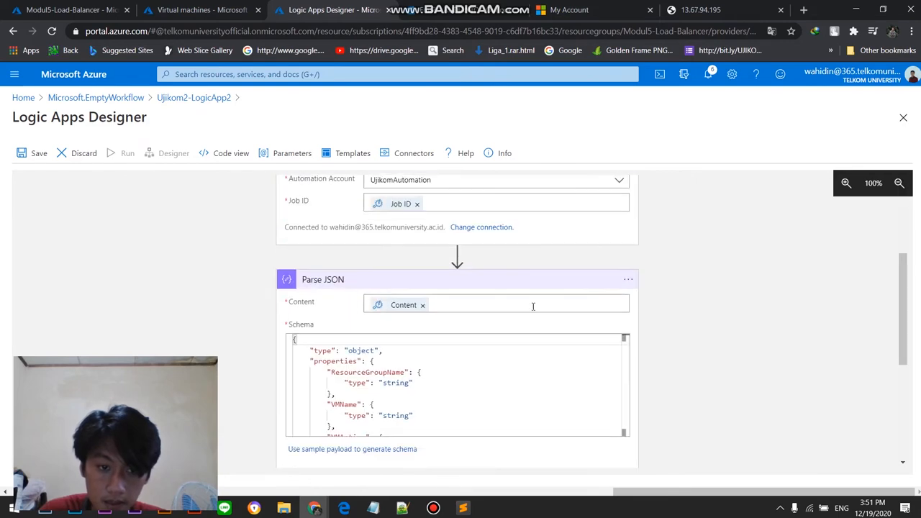
{"action": "left_click", "coordinate": [503, 290]}
{"action": "scroll", "coordinate": [506, 288], "scroll_direction": "up", "scroll_amount": 2}
{"action": "left_click", "coordinate": [517, 234]}
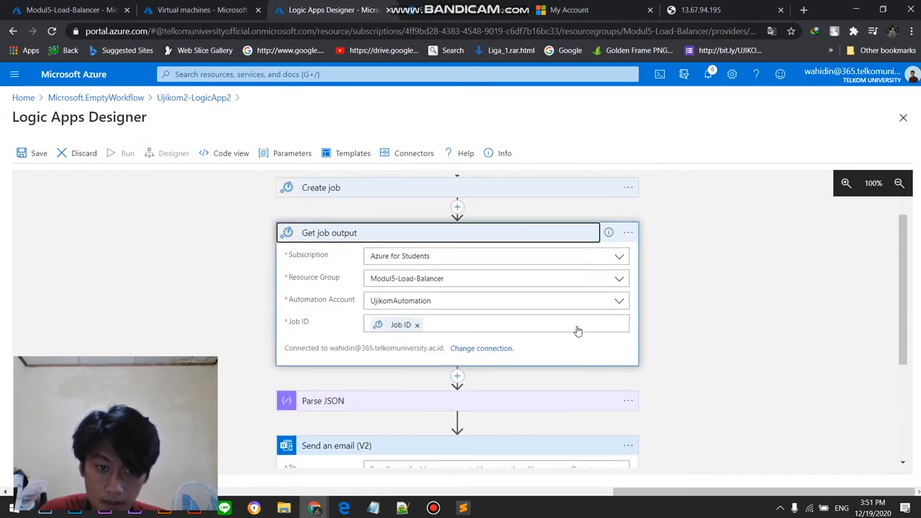
Step: Set the Recurrence trigger of Ujikom2-LogicApp2 to run at hour 21 only, deselecting hour 19
{"action": "scroll", "coordinate": [496, 321], "scroll_direction": "down", "scroll_amount": 2}
{"action": "left_click", "coordinate": [395, 290]}
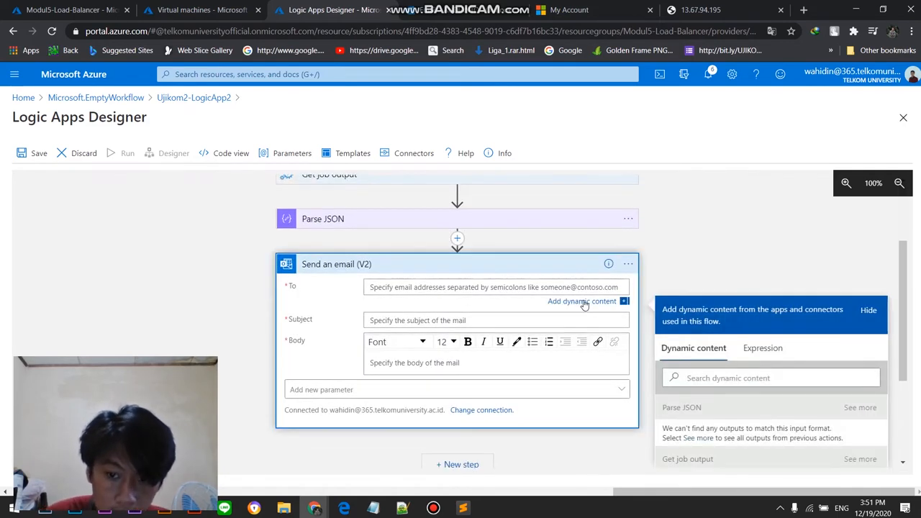
{"action": "scroll", "coordinate": [649, 249], "scroll_direction": "up", "scroll_amount": 2}
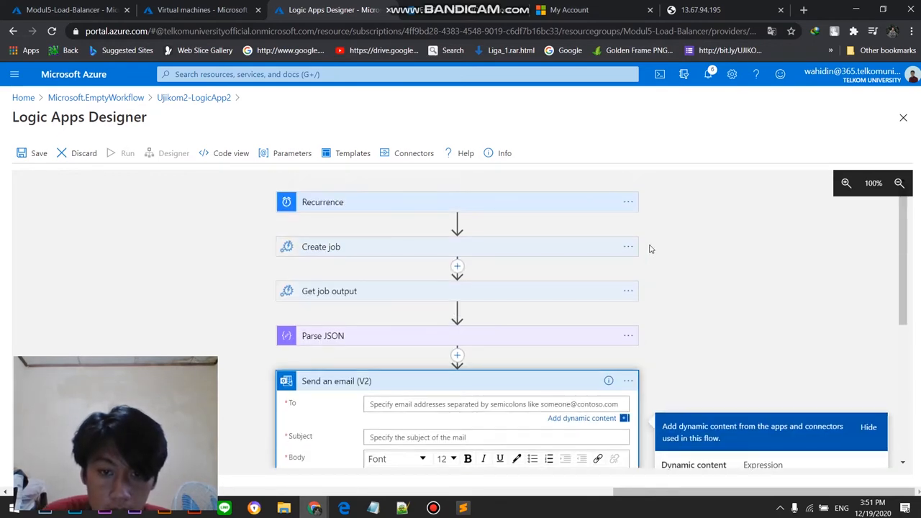
{"action": "left_click", "coordinate": [388, 203]}
{"action": "left_click", "coordinate": [472, 282]}
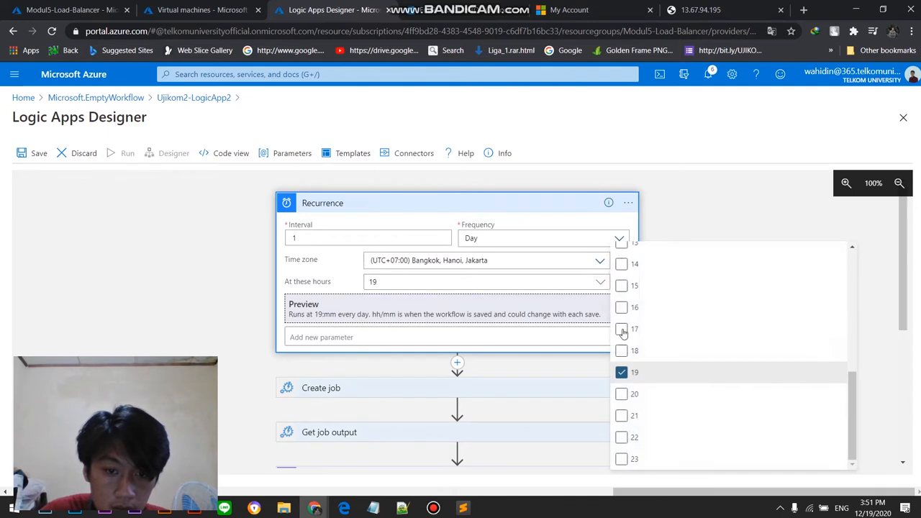
{"action": "left_click", "coordinate": [499, 281]}
{"action": "left_click", "coordinate": [499, 281]}
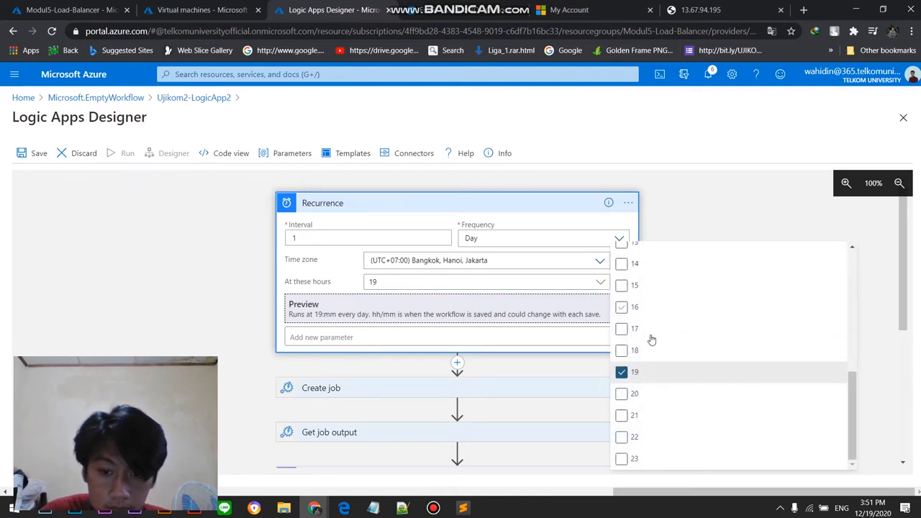
{"action": "left_click", "coordinate": [622, 415]}
{"action": "left_click", "coordinate": [622, 372]}
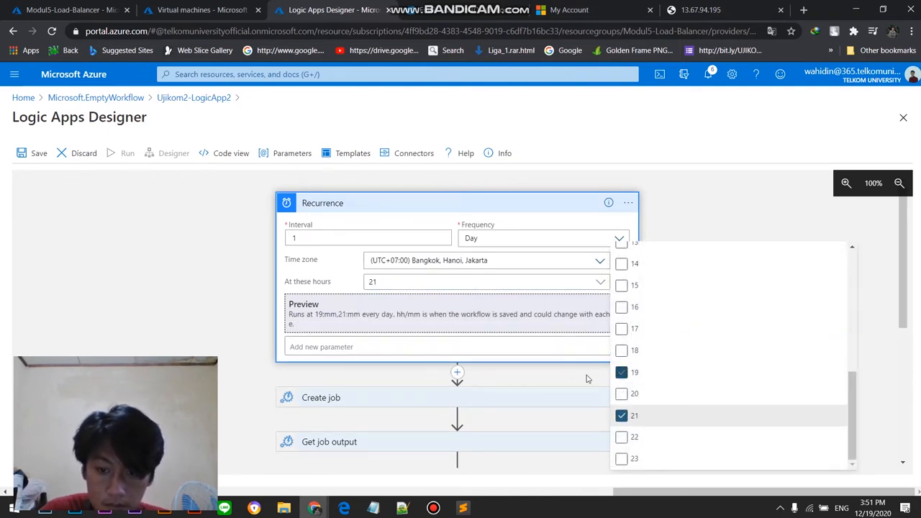
{"action": "left_click", "coordinate": [203, 321]}
Step: Switch to the assignment PDF in Microsoft Edge and copy the lab's confirmation e-mail address from the Automation section
{"action": "scroll", "coordinate": [710, 280], "scroll_direction": "down", "scroll_amount": 5}
{"action": "left_click", "coordinate": [344, 508]}
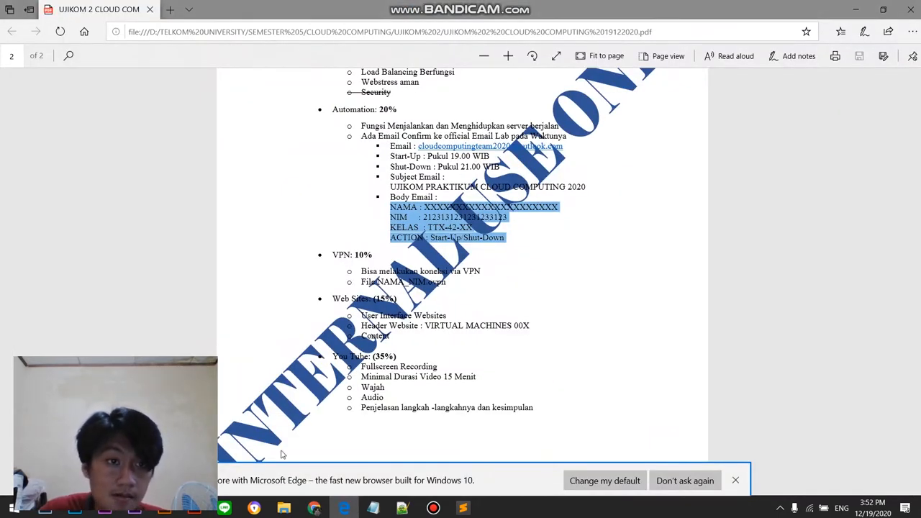
{"action": "mouse_move", "coordinate": [313, 508]}
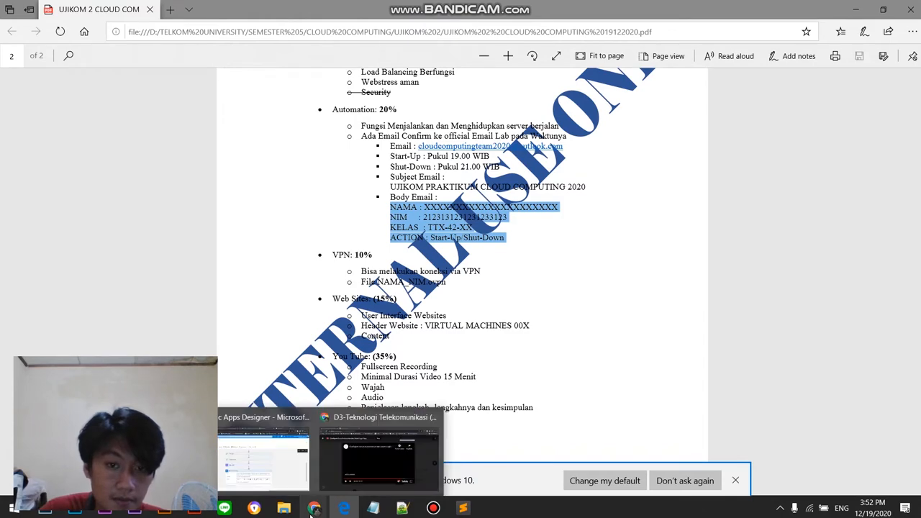
{"action": "left_click", "coordinate": [239, 471]}
{"action": "scroll", "coordinate": [431, 299], "scroll_direction": "down", "scroll_amount": 1}
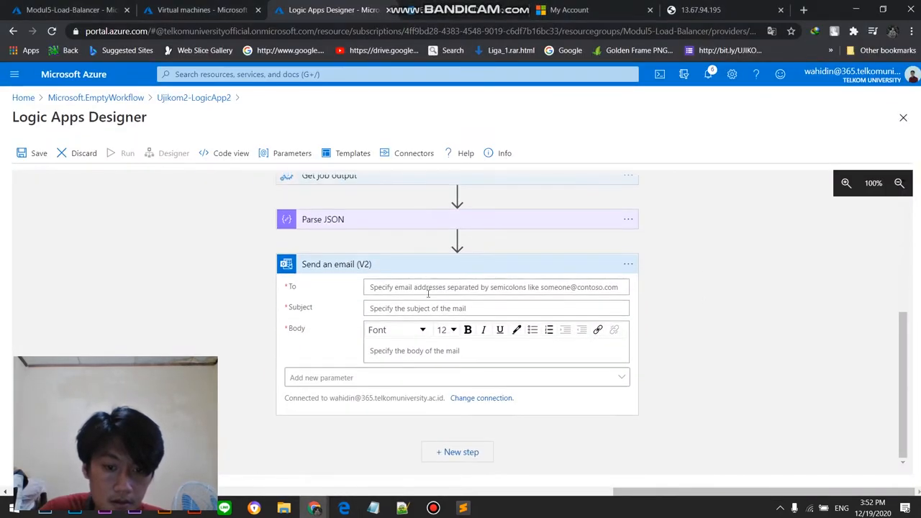
{"action": "left_click", "coordinate": [432, 291]}
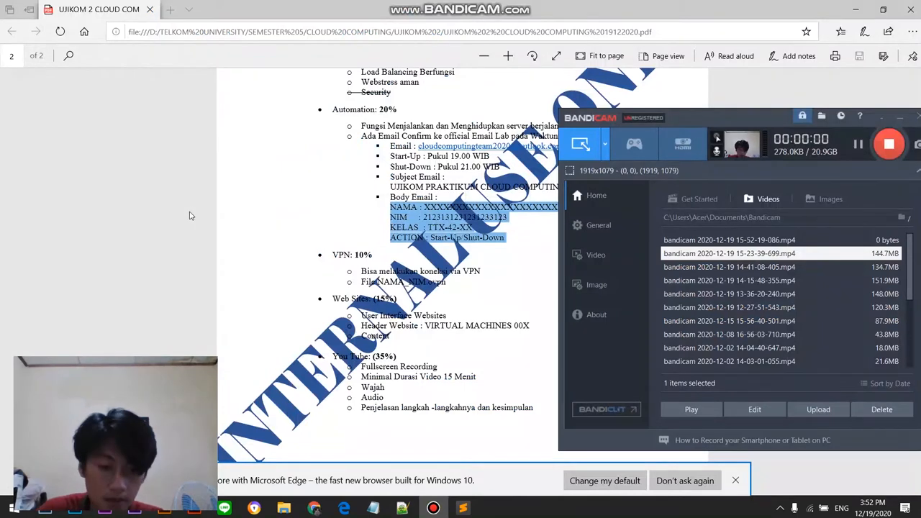
{"action": "left_click", "coordinate": [323, 275]}
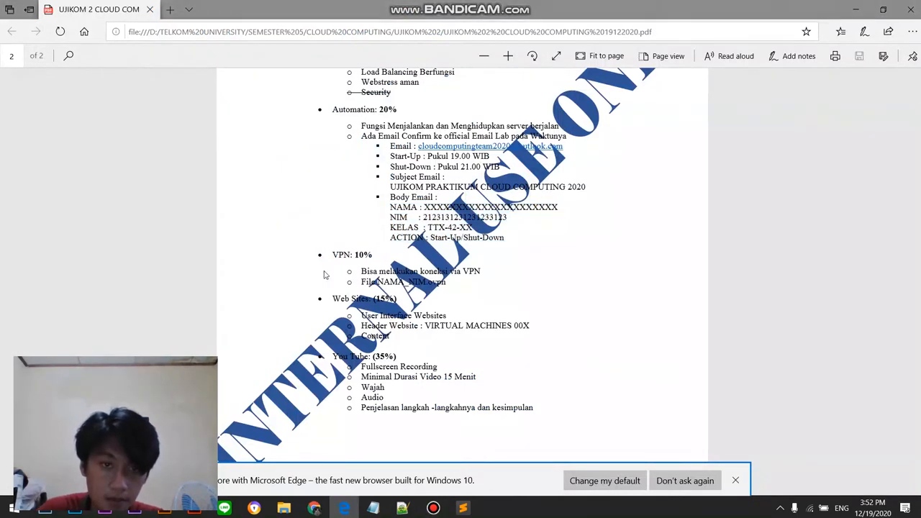
{"action": "right_click", "coordinate": [499, 149]}
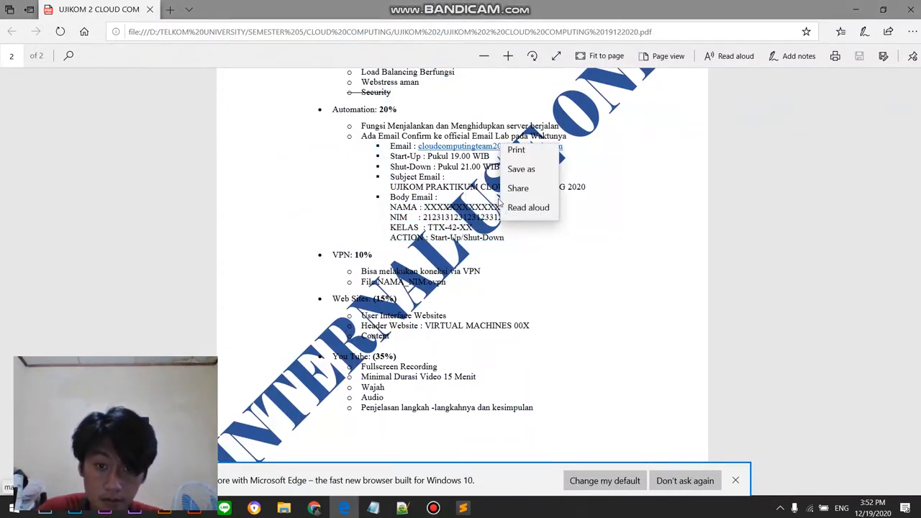
{"action": "left_click", "coordinate": [617, 171]}
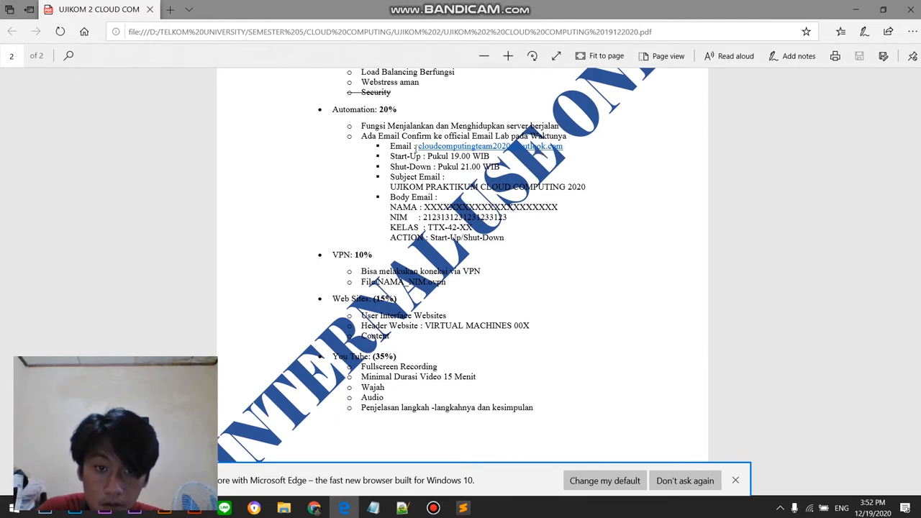
{"action": "mouse_move", "coordinate": [545, 146]}
{"action": "left_mouse_down"}
{"action": "mouse_move", "coordinate": [586, 148]}
{"action": "mouse_move", "coordinate": [561, 146]}
{"action": "left_mouse_up"}
{"action": "right_click", "coordinate": [555, 146]}
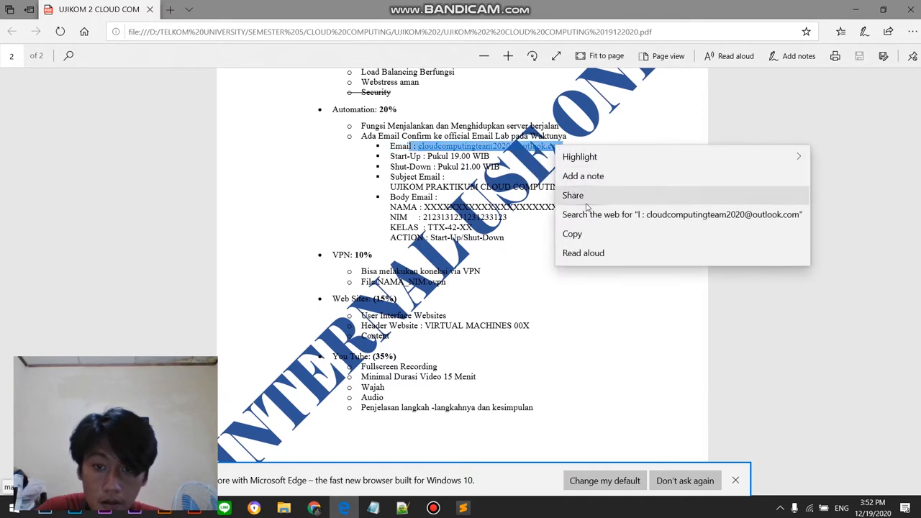
{"action": "left_click", "coordinate": [573, 231]}
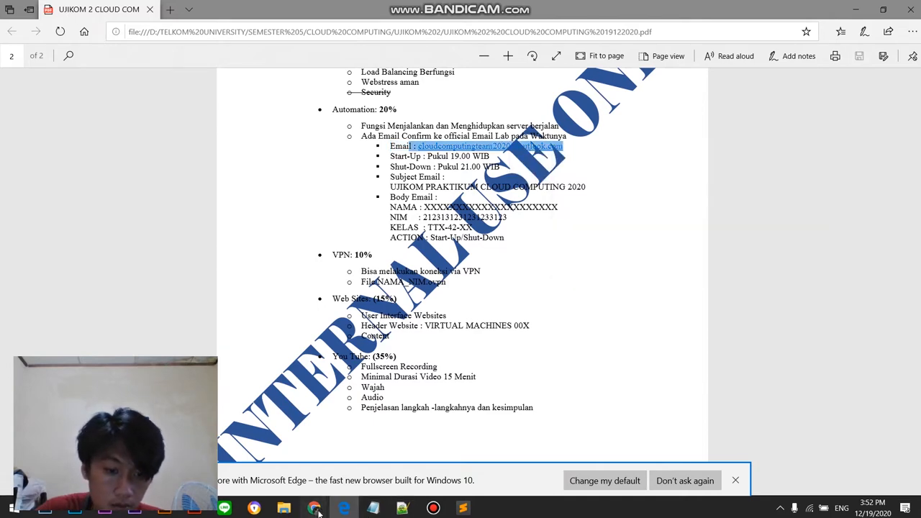
Step: Return to the Logic Apps Designer in Chrome and review the Recurrence hours, Create job settings and Parse JSON schema
{"action": "mouse_move", "coordinate": [314, 508]}
{"action": "left_click", "coordinate": [340, 463]}
{"action": "scroll", "coordinate": [330, 352], "scroll_direction": "up", "scroll_amount": 4}
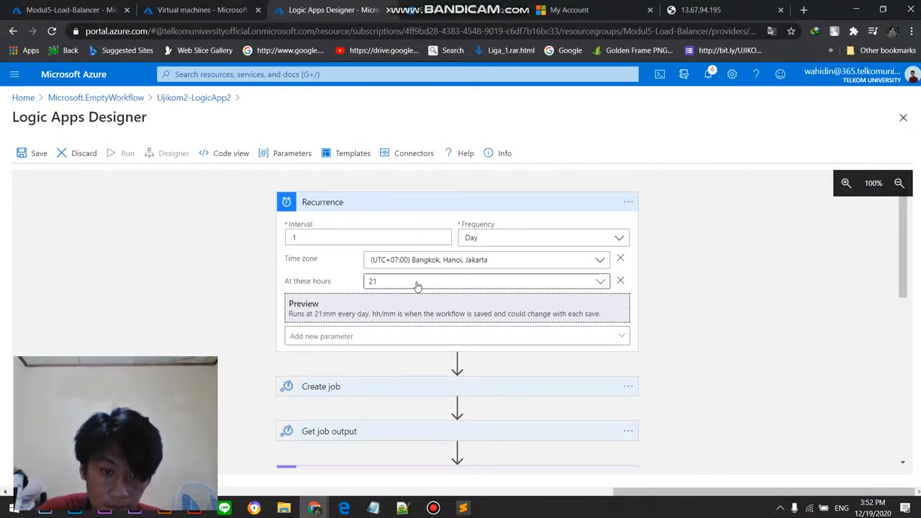
{"action": "left_click", "coordinate": [417, 287]}
{"action": "left_click", "coordinate": [417, 287]}
{"action": "left_click", "coordinate": [419, 286]}
{"action": "left_click", "coordinate": [446, 288]}
{"action": "left_click", "coordinate": [392, 398]}
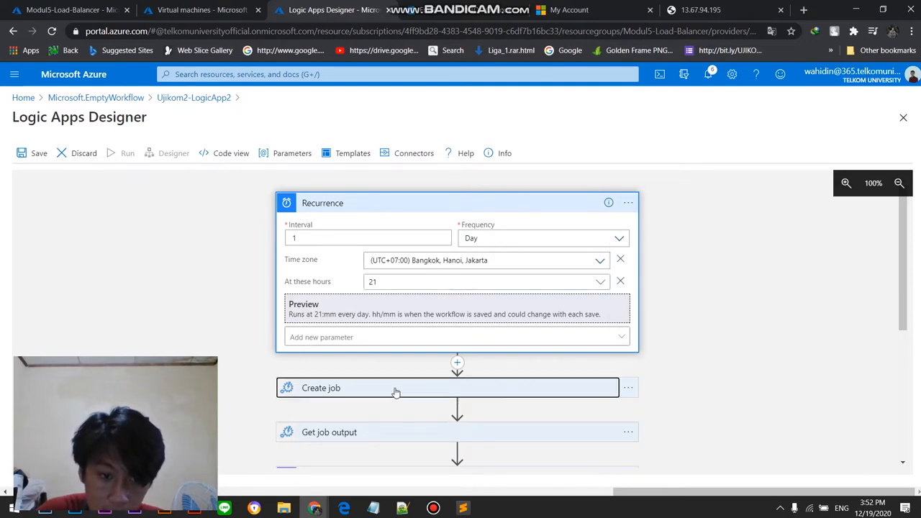
{"action": "scroll", "coordinate": [737, 347], "scroll_direction": "down", "scroll_amount": 5}
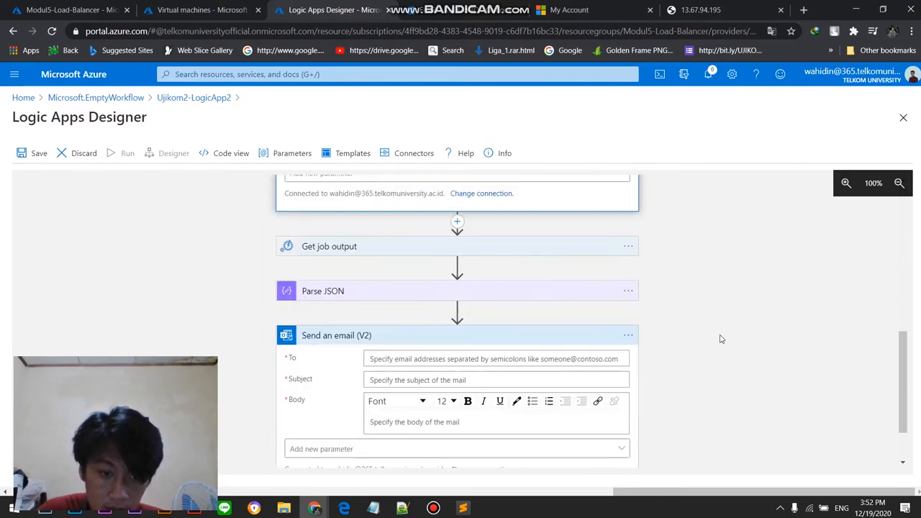
{"action": "left_click", "coordinate": [411, 301]}
{"action": "scroll", "coordinate": [442, 286], "scroll_direction": "down", "scroll_amount": 2}
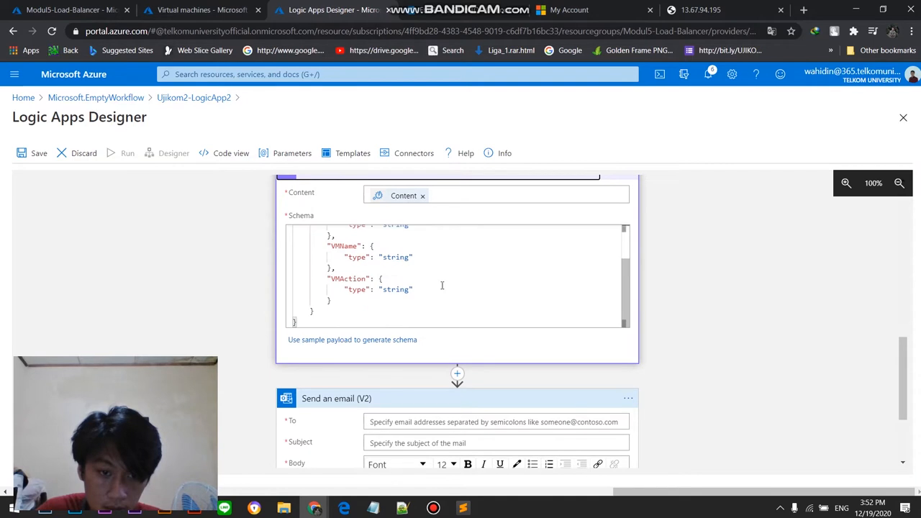
{"action": "scroll", "coordinate": [370, 290], "scroll_direction": "up", "scroll_amount": 5}
{"action": "left_click", "coordinate": [554, 292]}
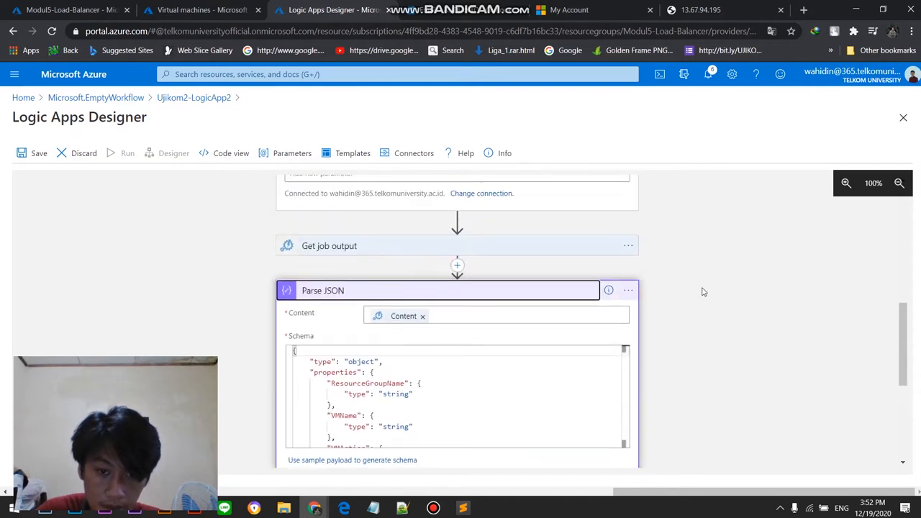
Step: Paste the copied lab e-mail address as recipient of the Send an email (V2) action and remove the stray characters before it
{"action": "left_click", "coordinate": [464, 288]}
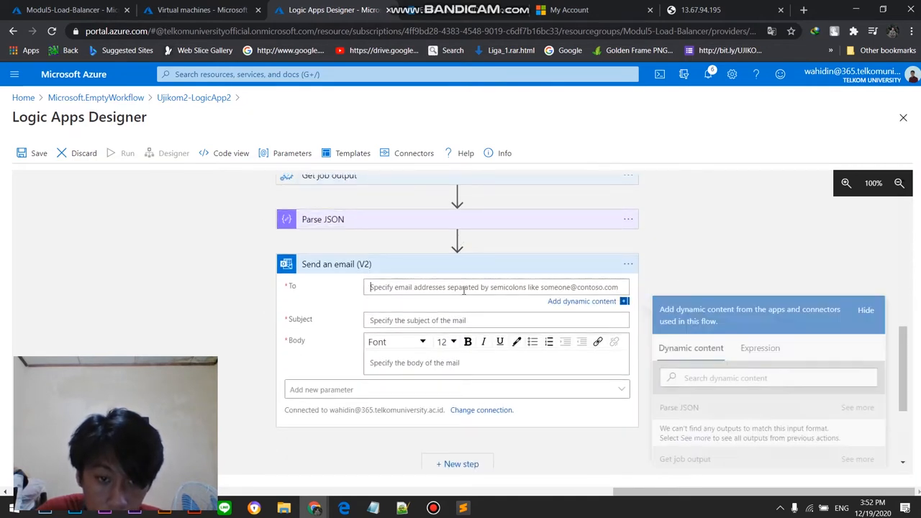
{"action": "key", "text": "ctrl+v"}
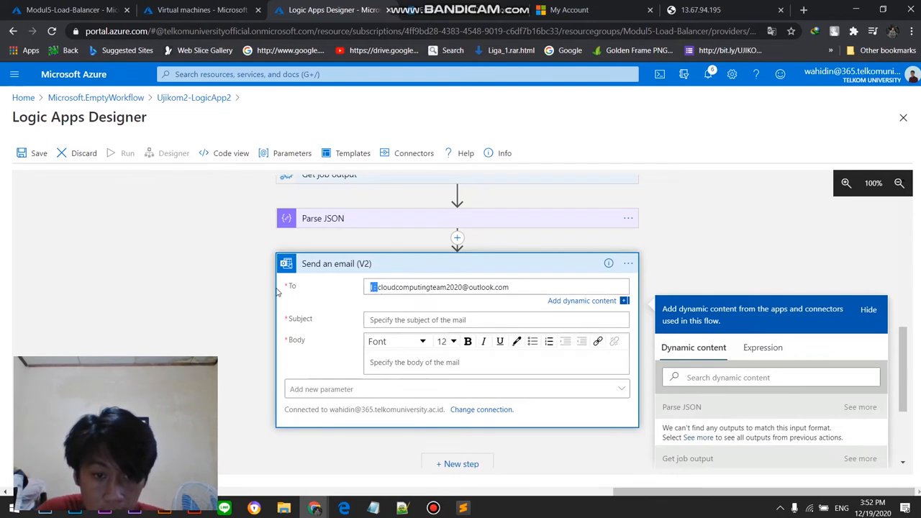
{"action": "key", "text": "BackSpace"}
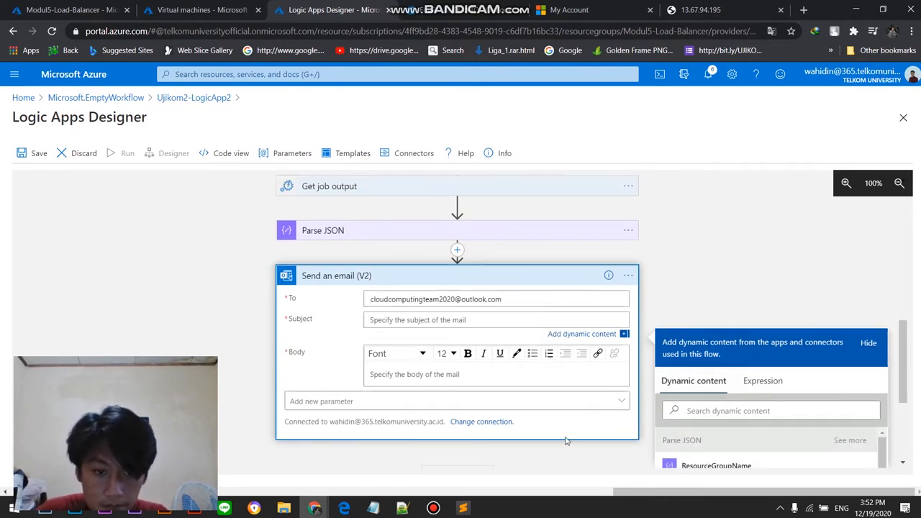
Step: Copy the subject from the assignment PDF in Edge and set the email action's subject to UJIKOM PRAKTIKUM CLOUD COMPUTING 2020
{"action": "left_click", "coordinate": [344, 508]}
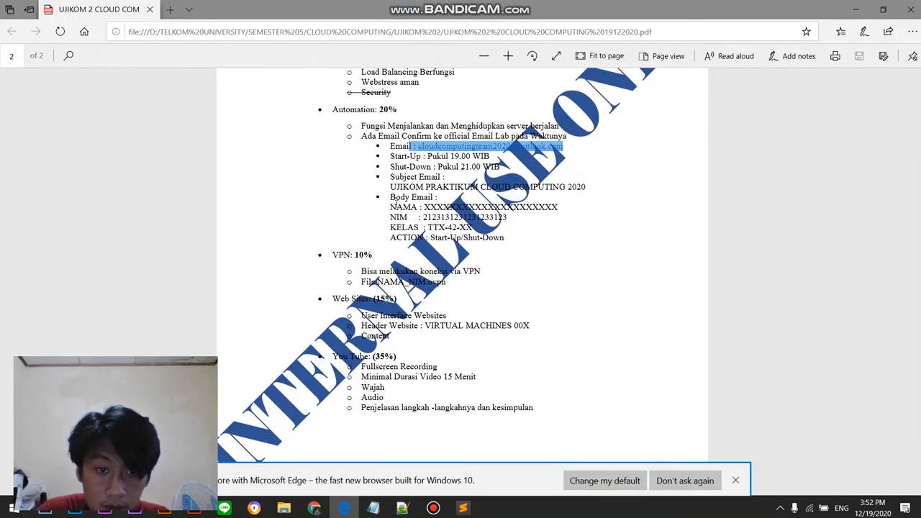
{"action": "left_click_drag", "start_coordinate": [390, 186], "coordinate": [587, 188]}
{"action": "right_click", "coordinate": [577, 189]}
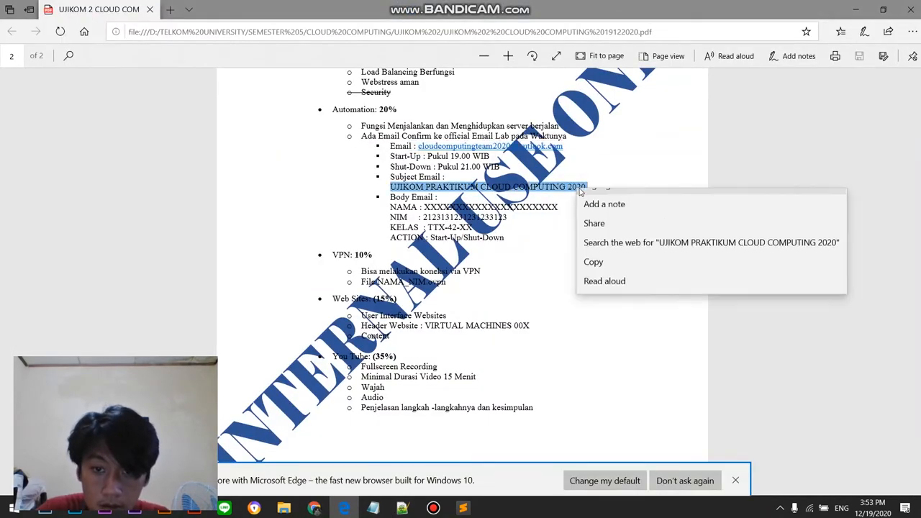
{"action": "left_click", "coordinate": [595, 277]}
{"action": "mouse_move", "coordinate": [314, 508]}
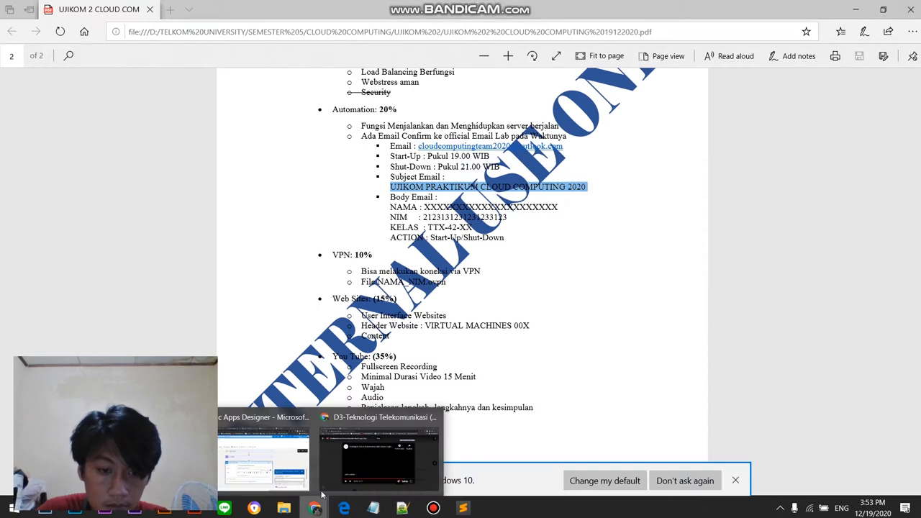
{"action": "left_click", "coordinate": [241, 464]}
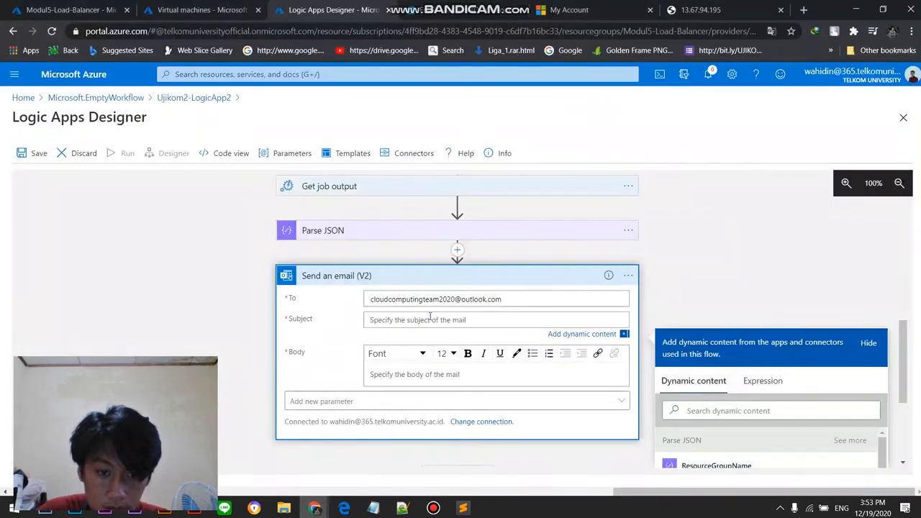
{"action": "key", "text": "ctrl+v"}
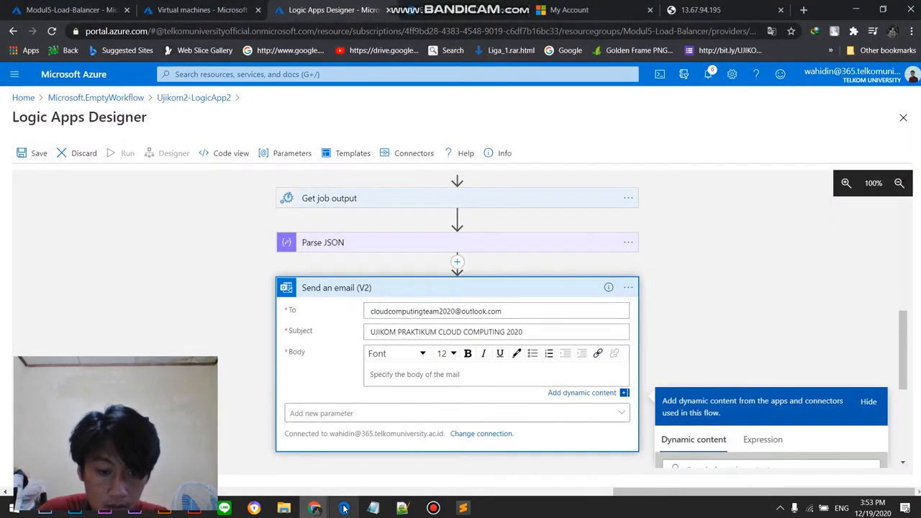
Step: Copy the name, student number, class and action lines from the received confirmation email in Outlook into the email action's body
{"action": "left_click", "coordinate": [344, 508]}
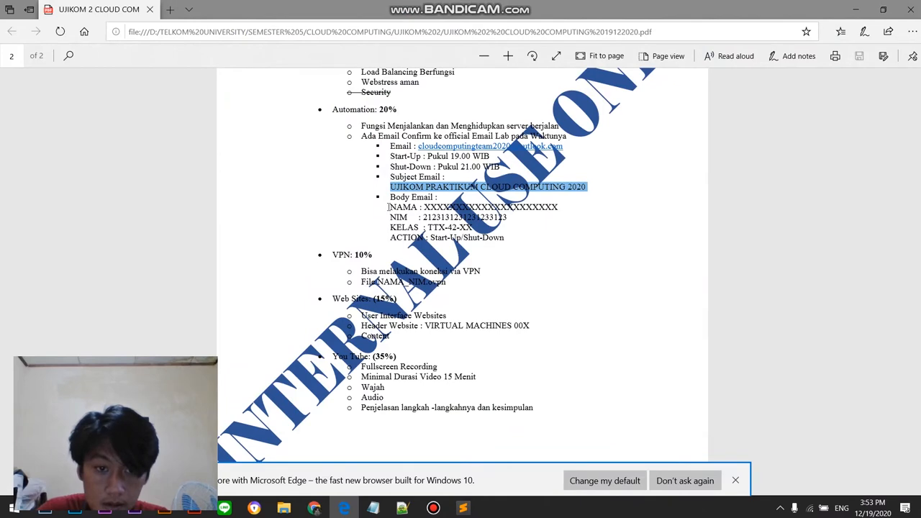
{"action": "left_click", "coordinate": [315, 508]}
{"action": "left_click", "coordinate": [263, 467]}
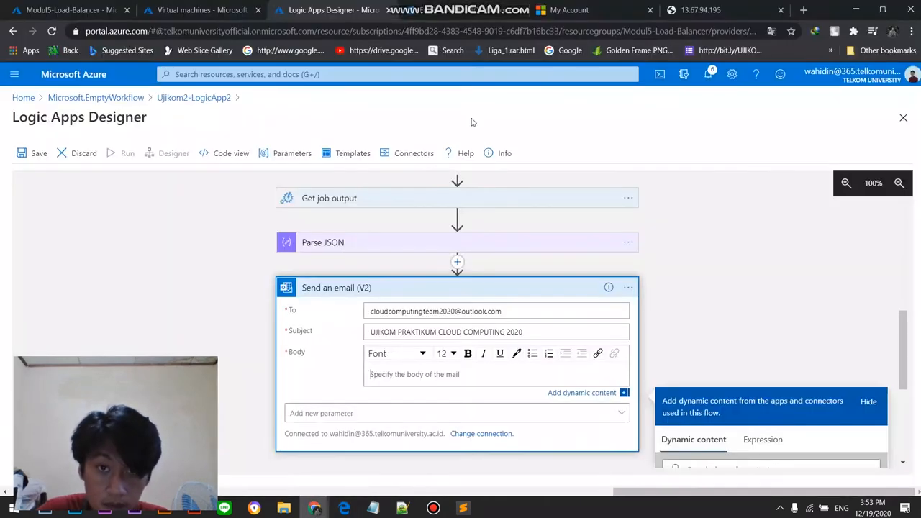
{"action": "left_click", "coordinate": [480, 12]}
{"action": "left_click_drag", "start_coordinate": [473, 277], "coordinate": [386, 237]}
{"action": "right_click", "coordinate": [420, 242]}
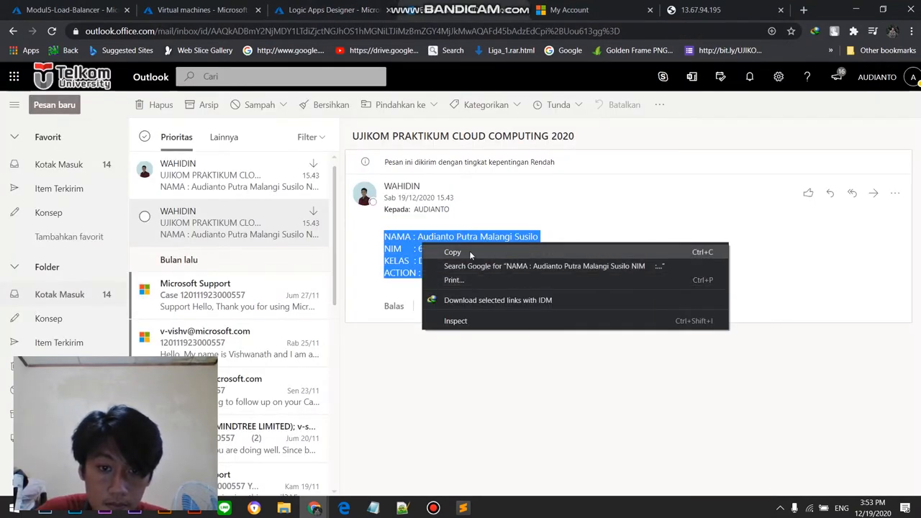
{"action": "left_click", "coordinate": [469, 250]}
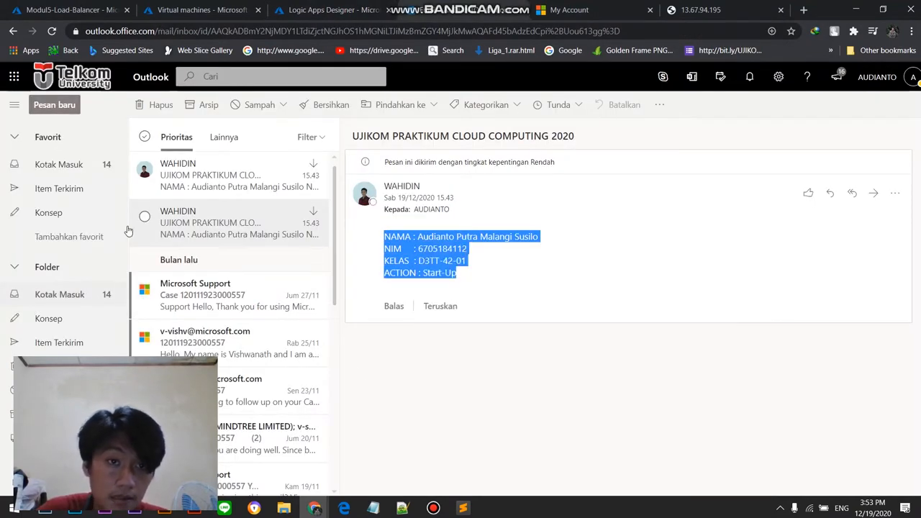
{"action": "left_click", "coordinate": [331, 10]}
{"action": "left_click", "coordinate": [399, 369]}
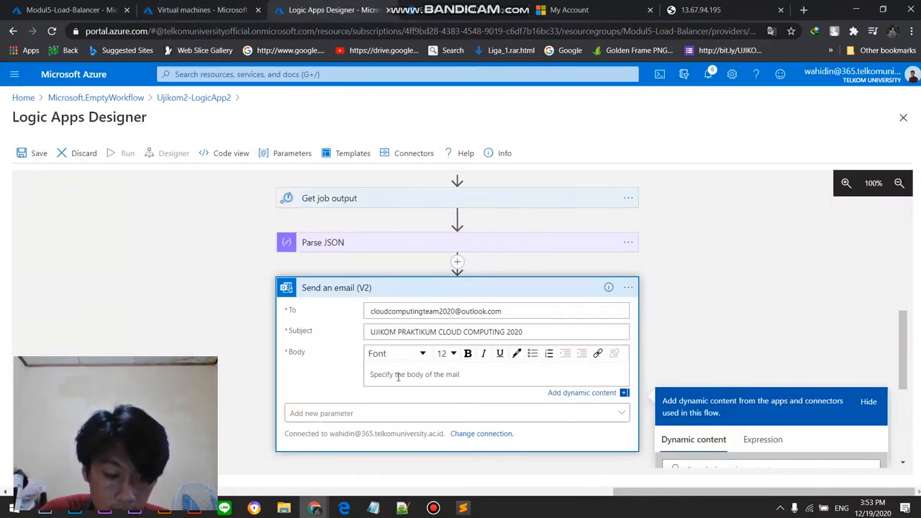
{"action": "key", "text": "ctrl+v"}
Step: Check the completed email and Create job settings, and save the Ujikom2-LogicApp2 workflow
{"action": "scroll", "coordinate": [583, 323], "scroll_direction": "down", "scroll_amount": 2}
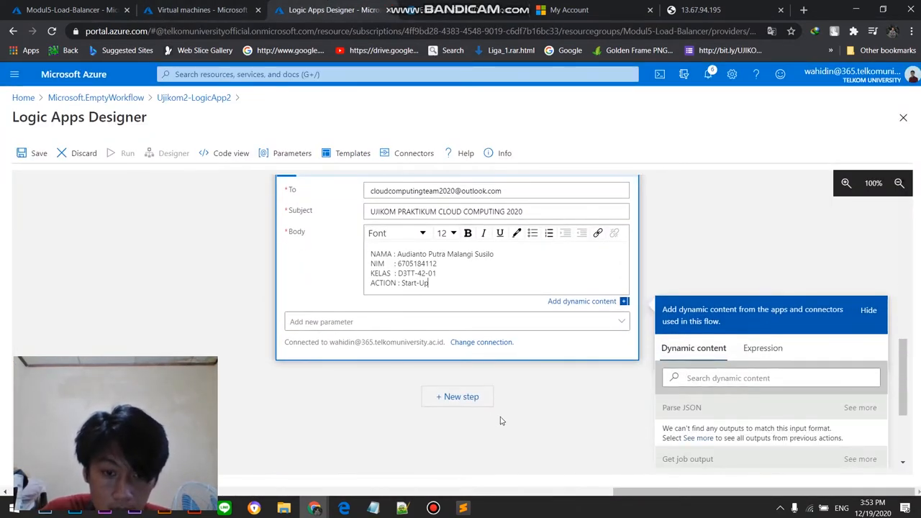
{"action": "scroll", "coordinate": [650, 269], "scroll_direction": "up", "scroll_amount": 10}
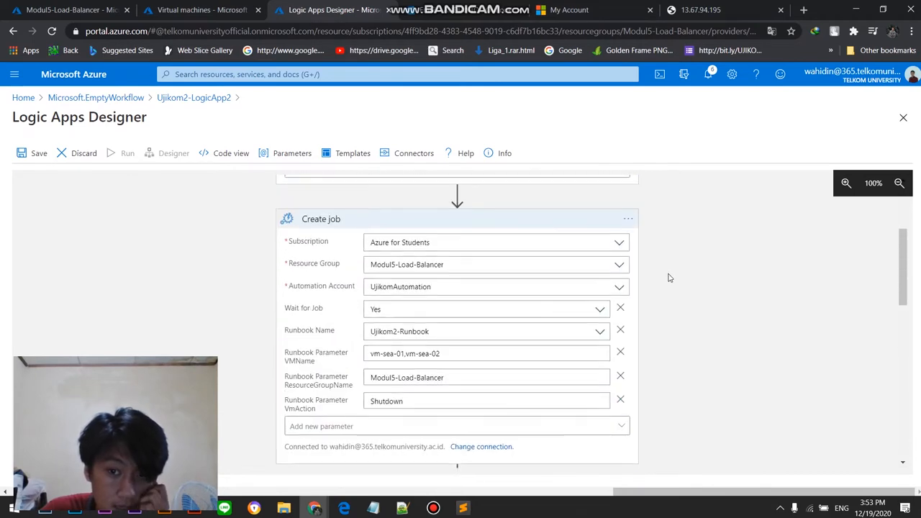
{"action": "left_click", "coordinate": [33, 153]}
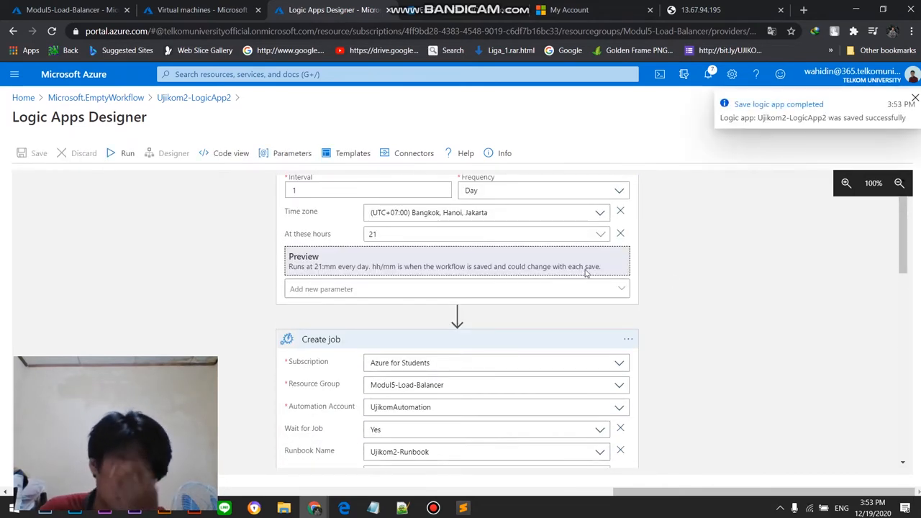
Step: Review the Create job and Send an email (V2) settings of Ujikom2-LogicApp2 and run the workflow
{"action": "scroll", "coordinate": [669, 290], "scroll_direction": "down", "scroll_amount": 5}
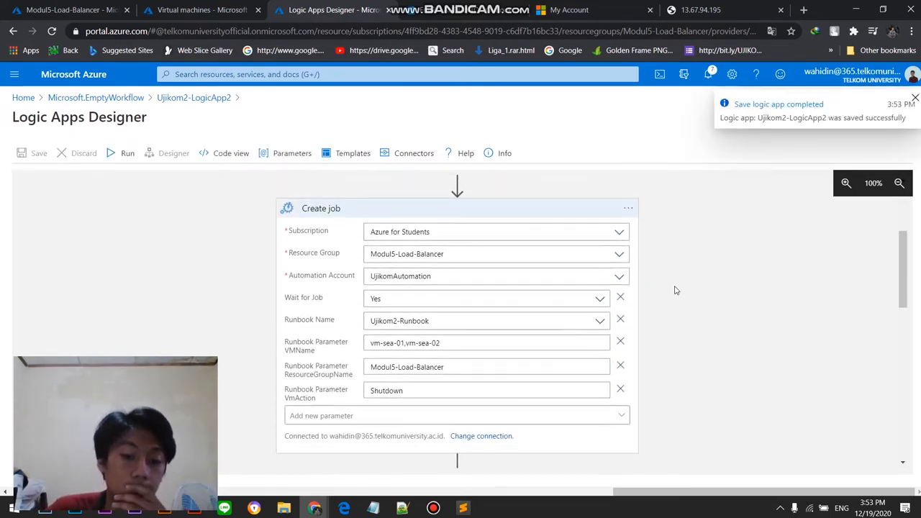
{"action": "scroll", "coordinate": [676, 292], "scroll_direction": "down", "scroll_amount": 2}
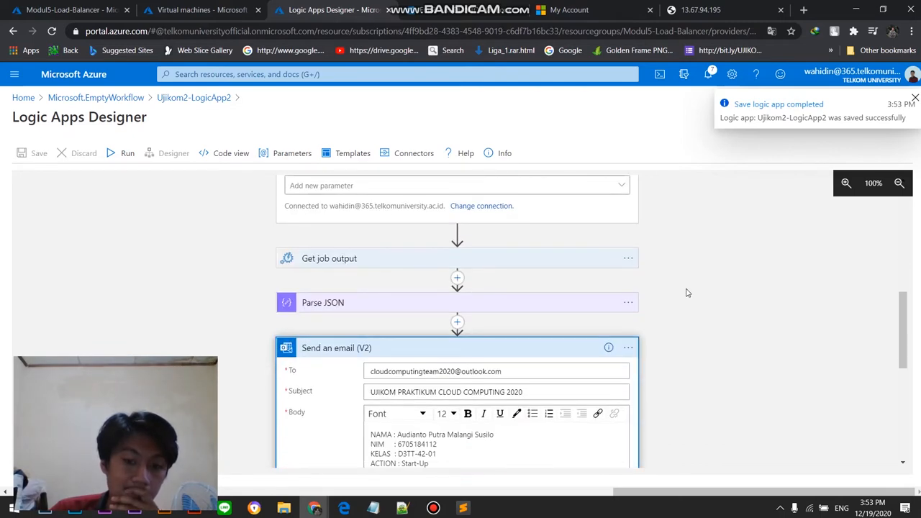
{"action": "scroll", "coordinate": [687, 293], "scroll_direction": "down", "scroll_amount": 3}
{"action": "scroll", "coordinate": [720, 277], "scroll_direction": "up", "scroll_amount": 3}
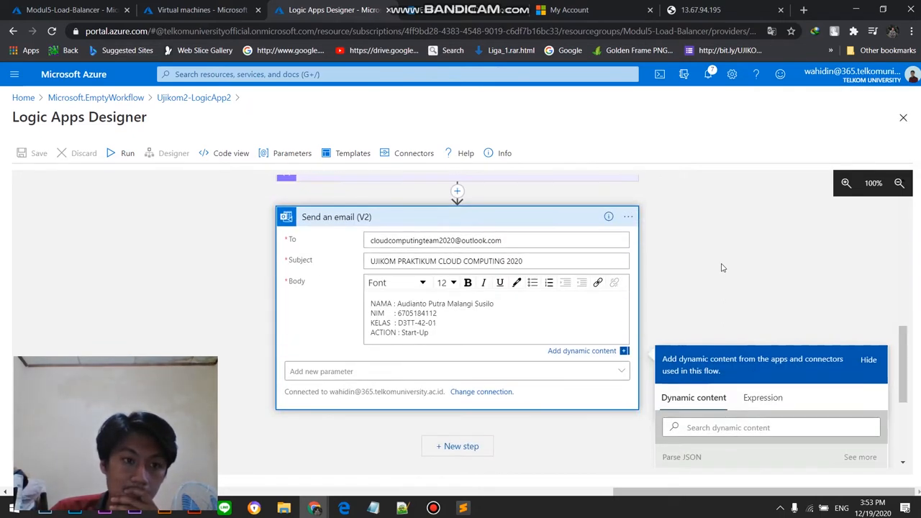
{"action": "left_click", "coordinate": [127, 156]}
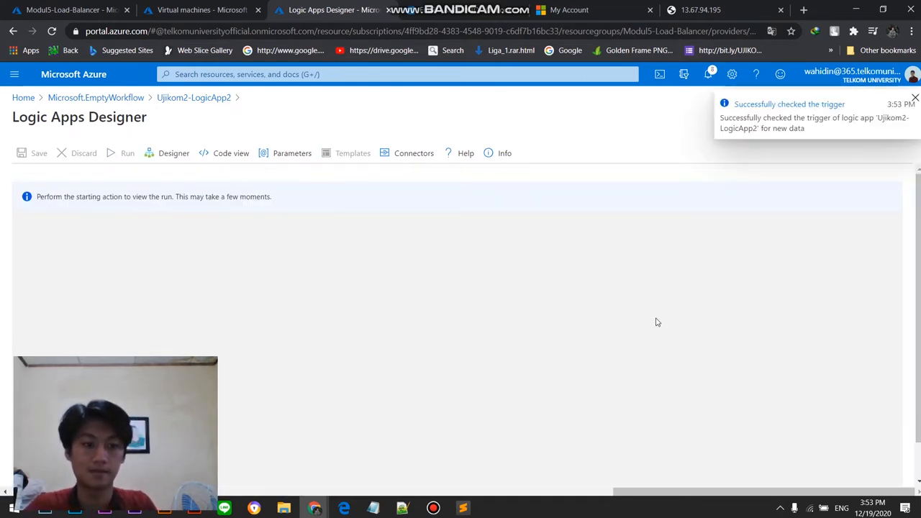
Step: Reload the virtual machines list to check the VM statuses during the run, and return to the workflow's run view
{"action": "left_click", "coordinate": [189, 9]}
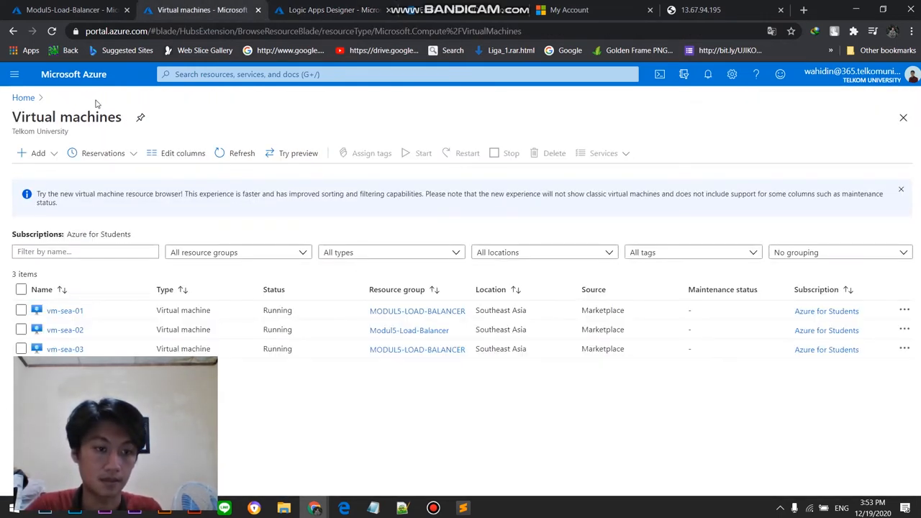
{"action": "left_click", "coordinate": [53, 32]}
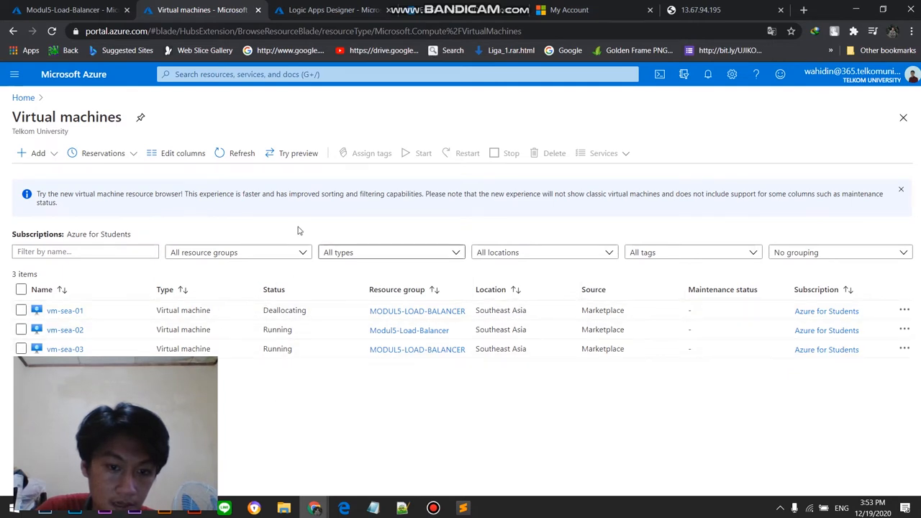
{"action": "left_click", "coordinate": [331, 7]}
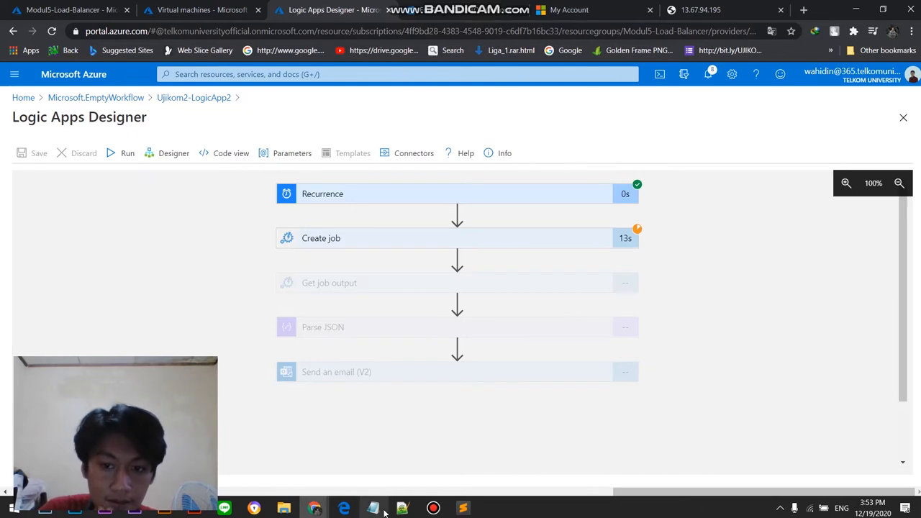
{"action": "mouse_move", "coordinate": [347, 507]}
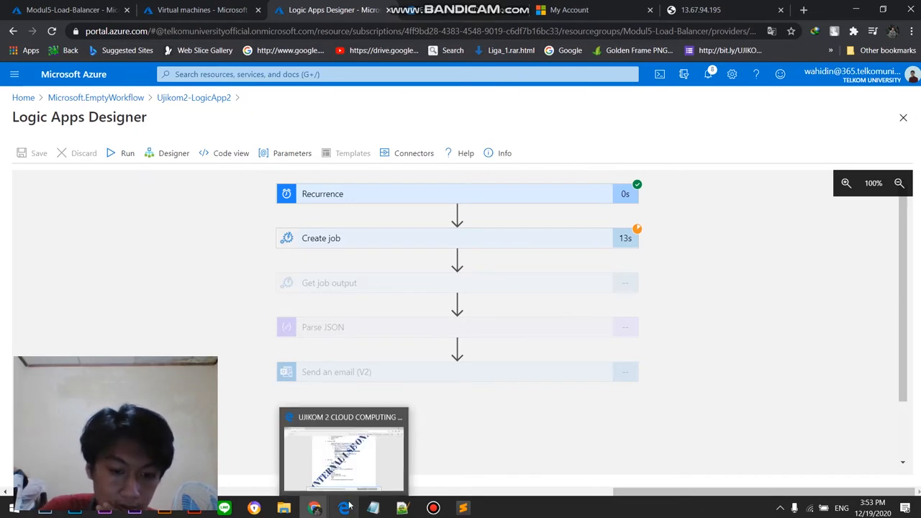
{"action": "left_click", "coordinate": [433, 508]}
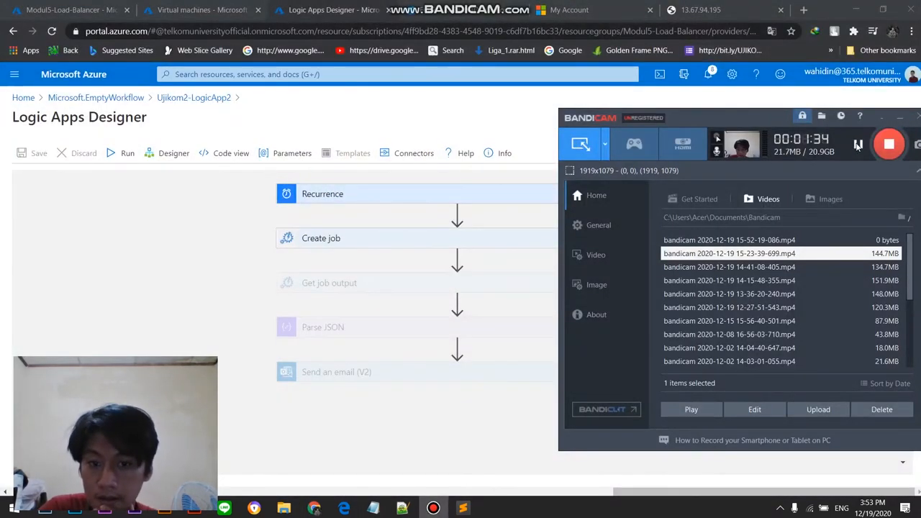
{"action": "left_click", "coordinate": [858, 143]}
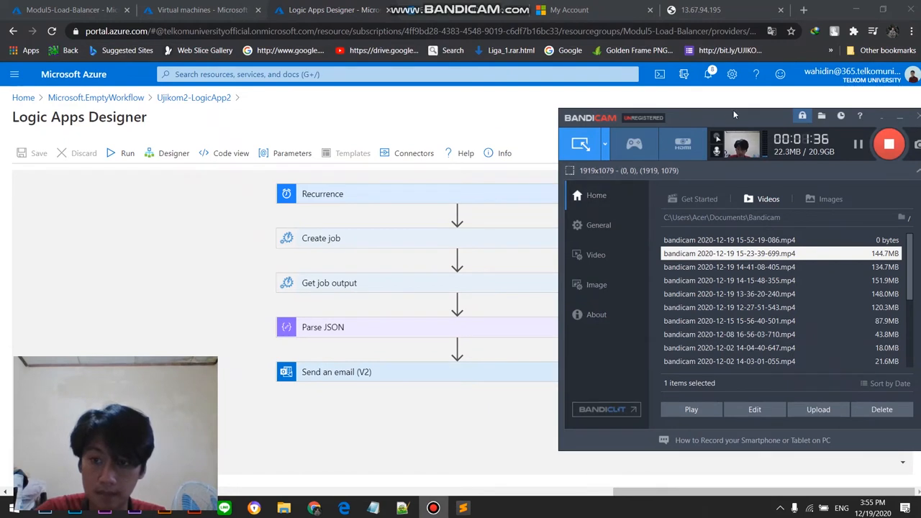
{"action": "left_click_drag", "start_coordinate": [733, 110], "coordinate": [737, 126]}
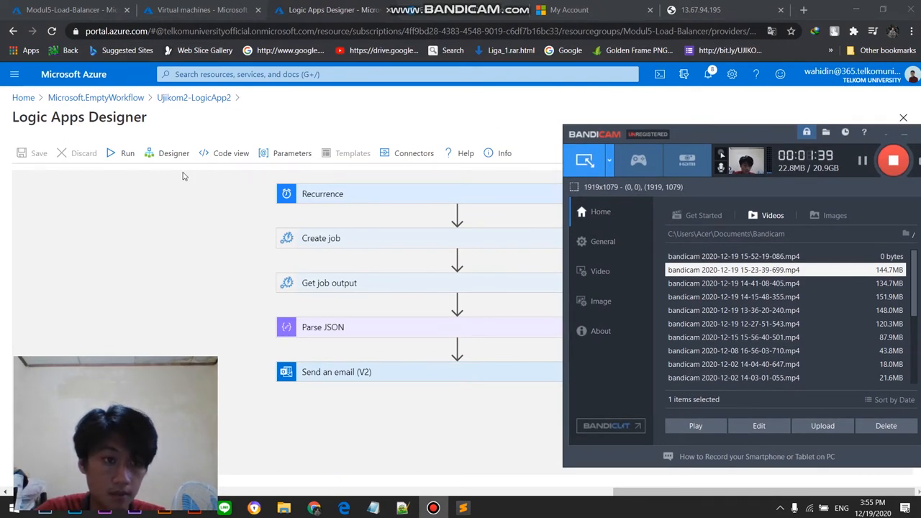
{"action": "left_click", "coordinate": [199, 282]}
Step: Reload the virtual machines list to verify the shutdown of vm-sea-01 and vm-sea-02, and inspect the workflow run's action results
{"action": "left_click", "coordinate": [169, 6]}
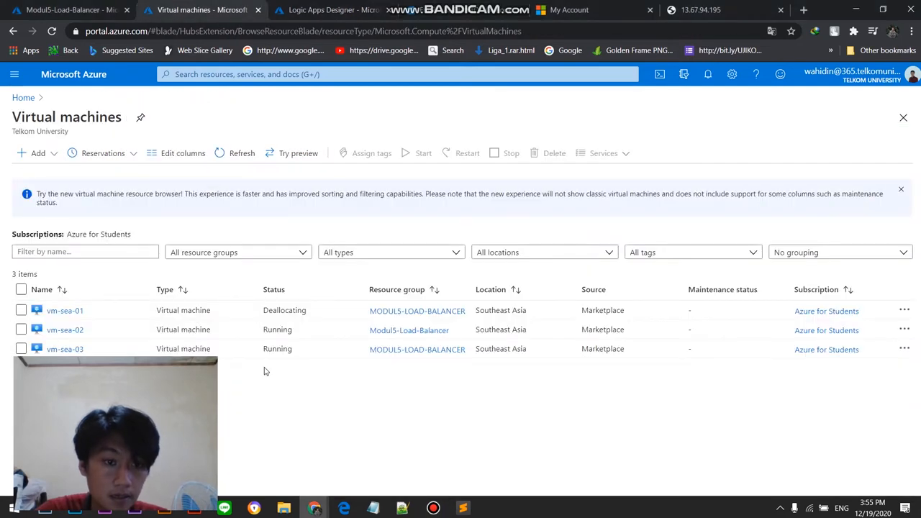
{"action": "left_click", "coordinate": [51, 31]}
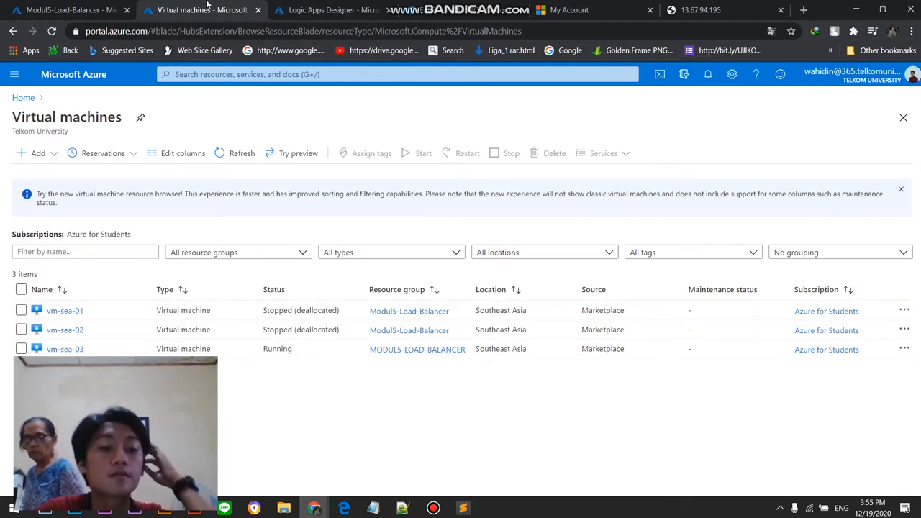
{"action": "left_click", "coordinate": [310, 5]}
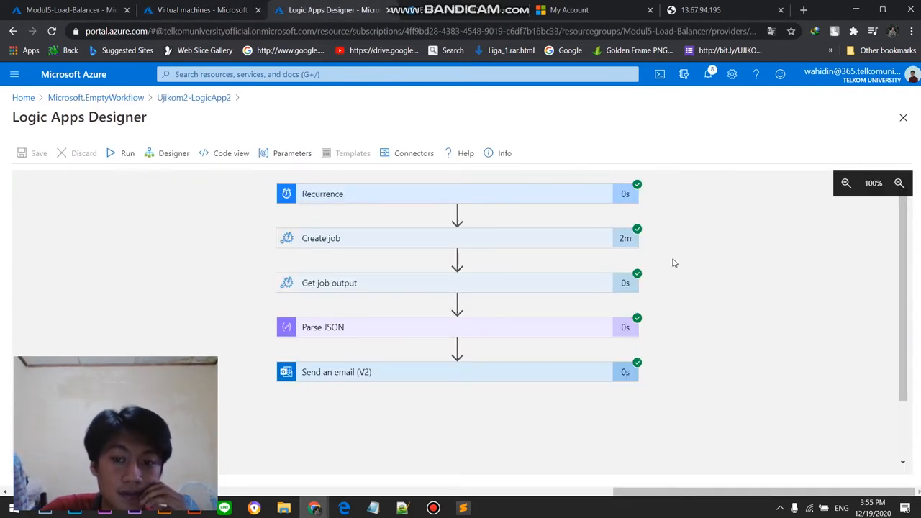
{"action": "scroll", "coordinate": [693, 261], "scroll_direction": "down", "scroll_amount": 1}
{"action": "scroll", "coordinate": [648, 309], "scroll_direction": "up", "scroll_amount": 1}
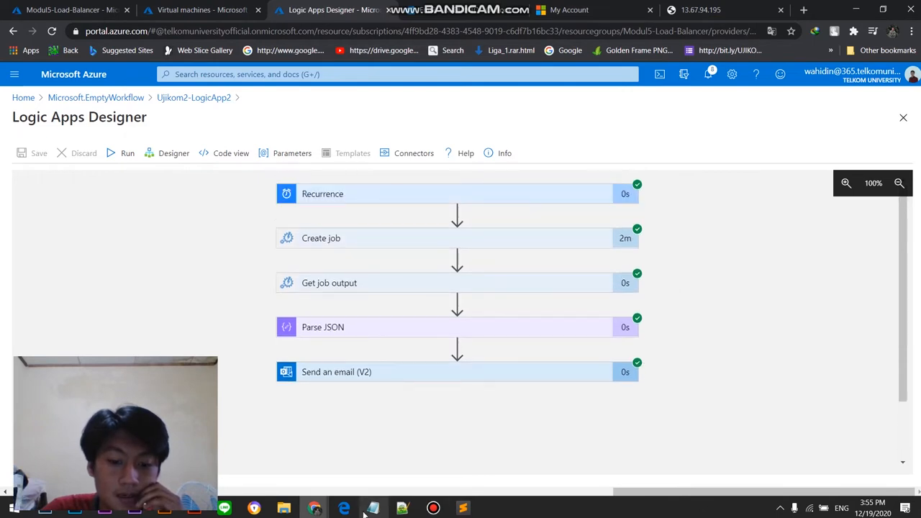
{"action": "left_click", "coordinate": [433, 508]}
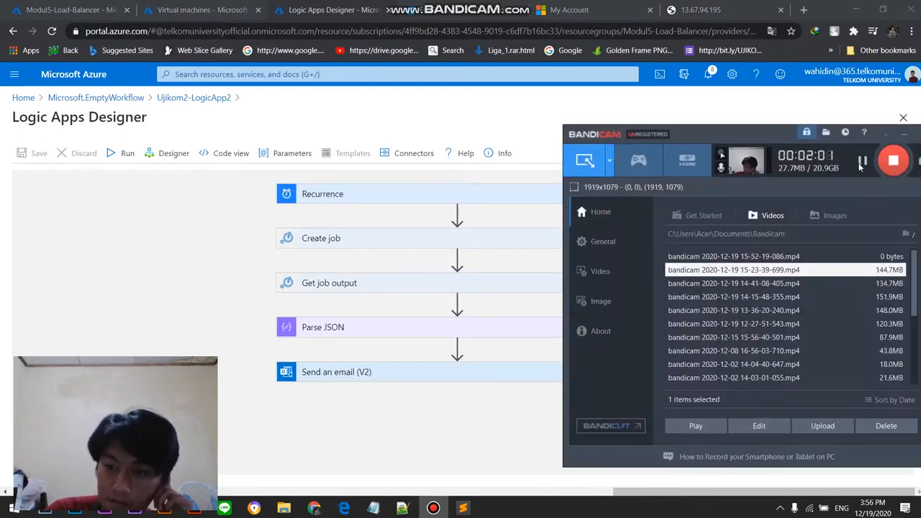
{"action": "left_click", "coordinate": [229, 333]}
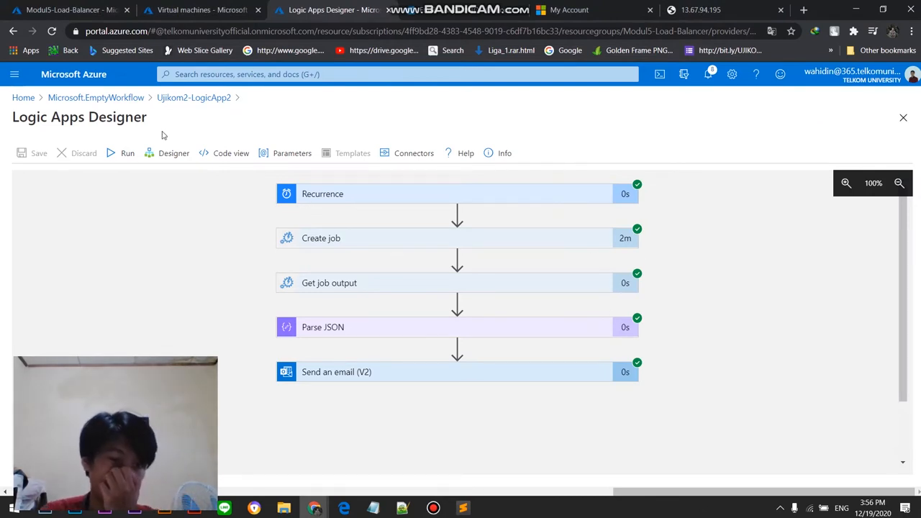
{"action": "scroll", "coordinate": [208, 331], "scroll_direction": "down", "scroll_amount": 1}
{"action": "scroll", "coordinate": [209, 333], "scroll_direction": "up", "scroll_amount": 1}
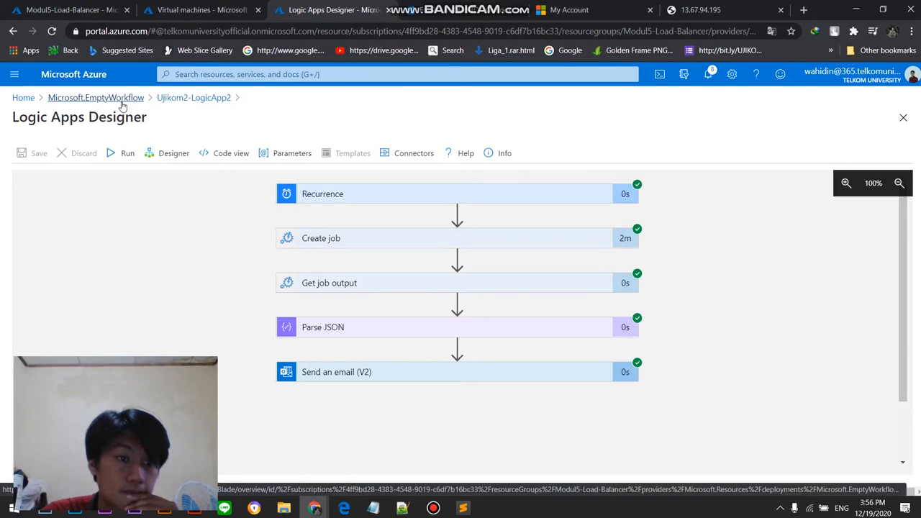
Step: Open the Ujikom2-LogicApp2 overview, refresh it and check the trigger summary and runs history
{"action": "left_click", "coordinate": [193, 97]}
{"action": "scroll", "coordinate": [272, 323], "scroll_direction": "down", "scroll_amount": 1}
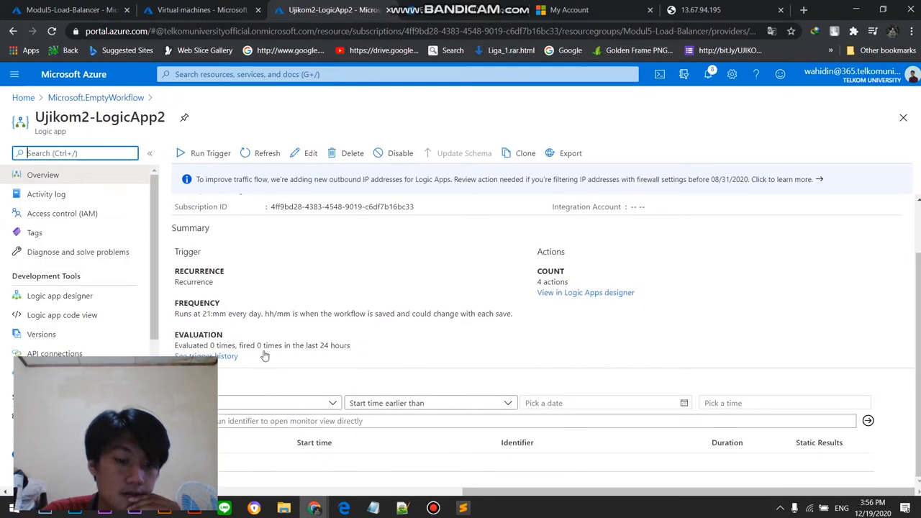
{"action": "scroll", "coordinate": [213, 252], "scroll_direction": "up", "scroll_amount": 1}
{"action": "left_click", "coordinate": [250, 157]}
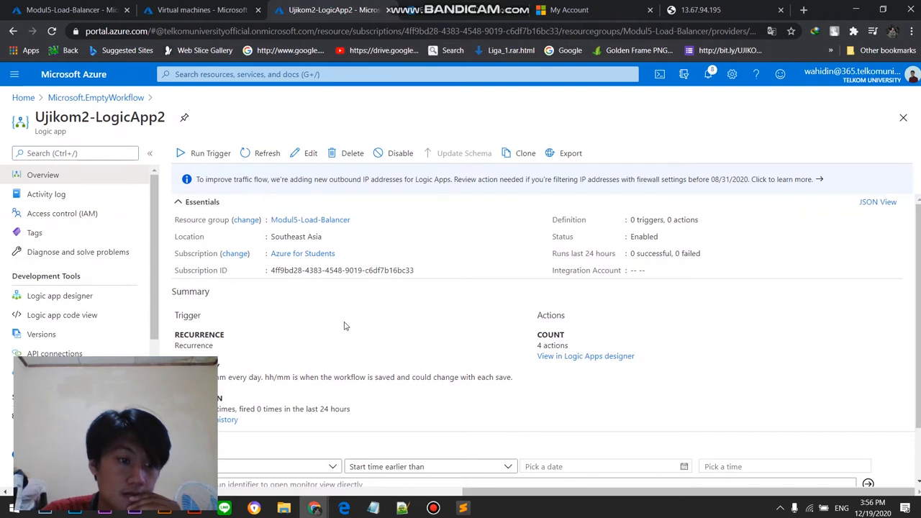
{"action": "scroll", "coordinate": [316, 331], "scroll_direction": "down", "scroll_amount": 1}
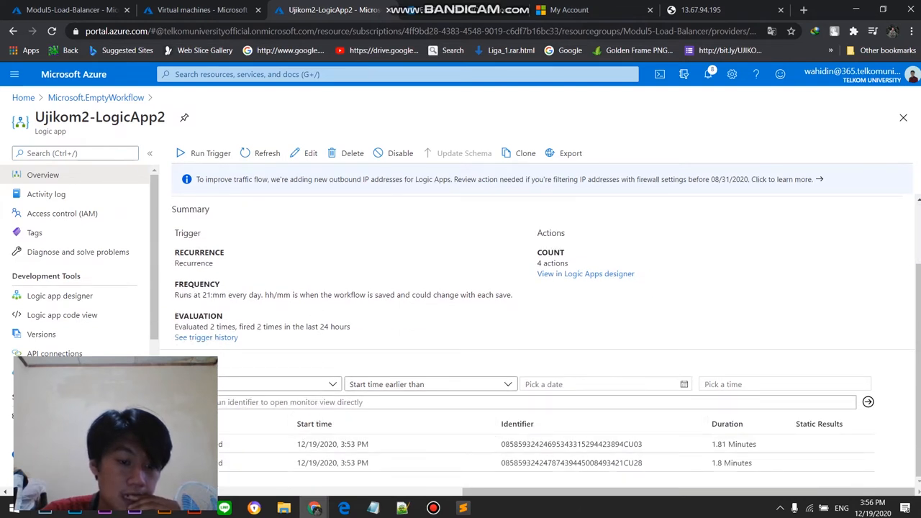
Step: Reopen the workflow in the Logic app designer and change the ACTION line in the Send an email (V2) body to Shotdown
{"action": "left_click", "coordinate": [103, 298]}
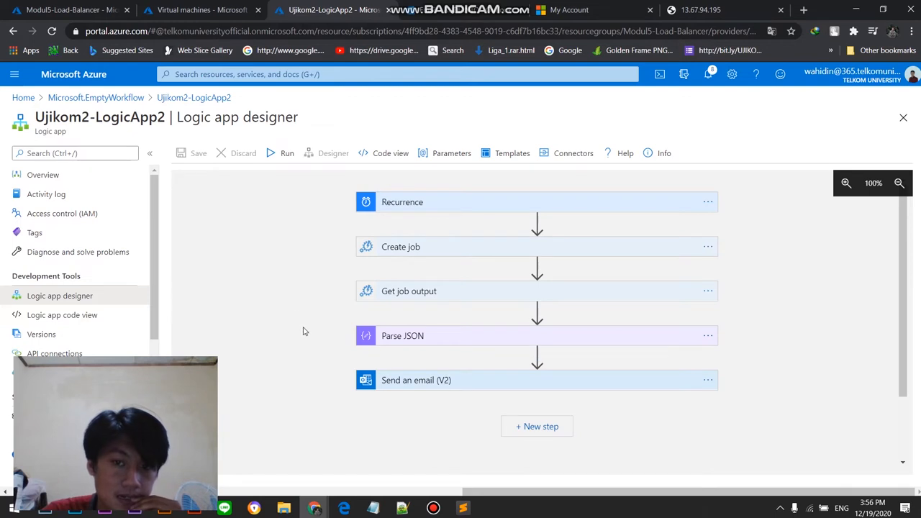
{"action": "left_click", "coordinate": [453, 379]}
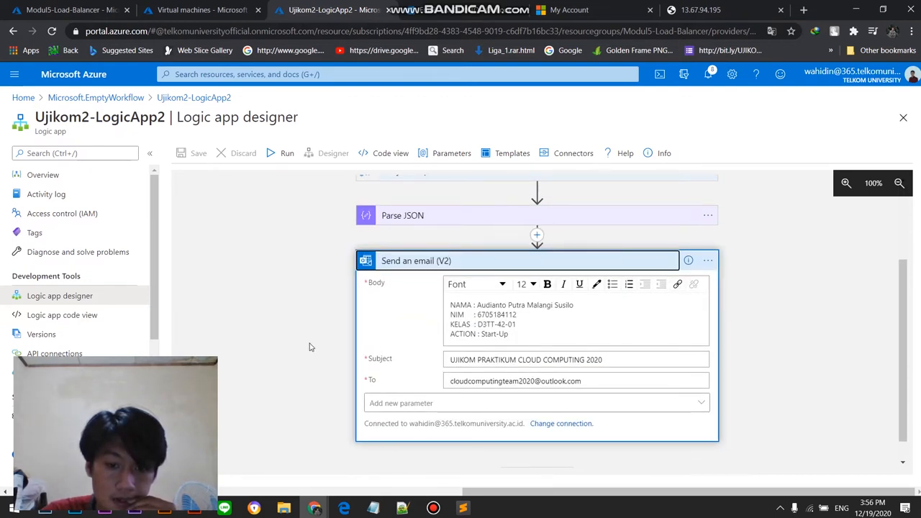
{"action": "left_click", "coordinate": [522, 335]}
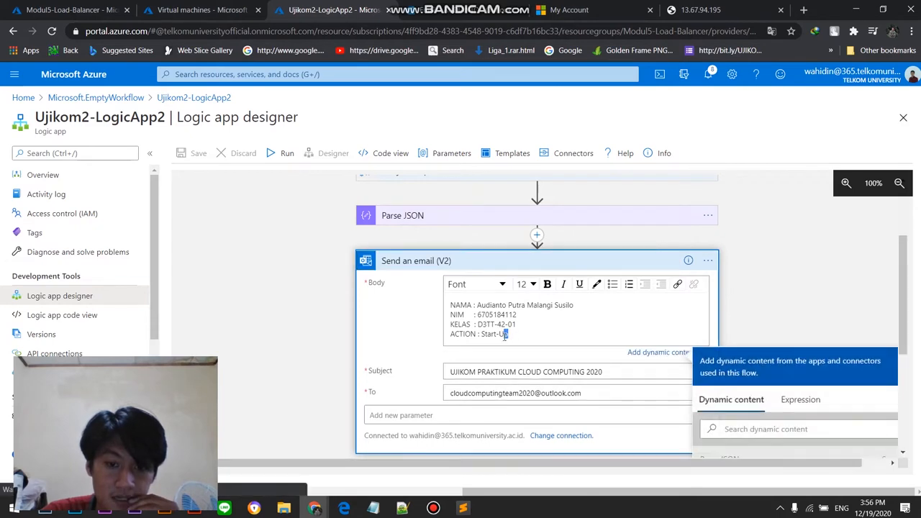
{"action": "scroll", "coordinate": [323, 343], "scroll_direction": "down", "scroll_amount": 3}
{"action": "scroll", "coordinate": [323, 344], "scroll_direction": "up", "scroll_amount": 3}
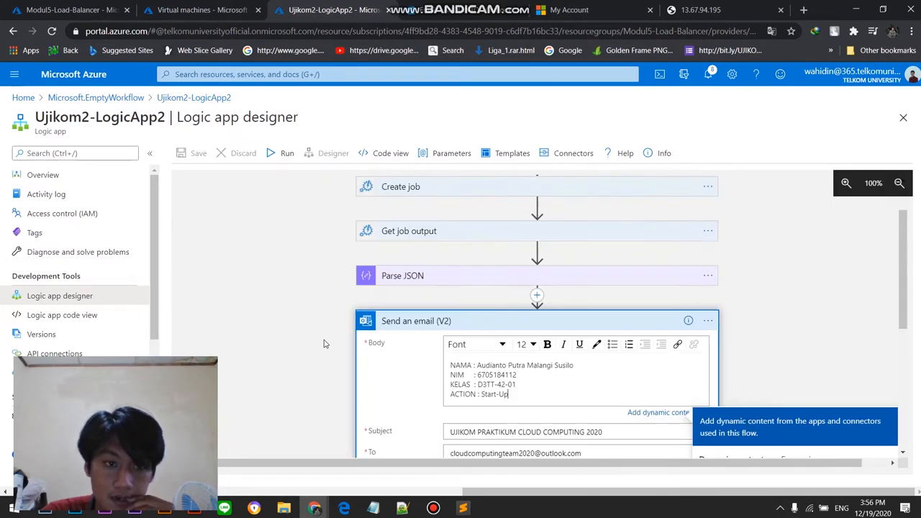
{"action": "scroll", "coordinate": [513, 303], "scroll_direction": "down", "scroll_amount": 2}
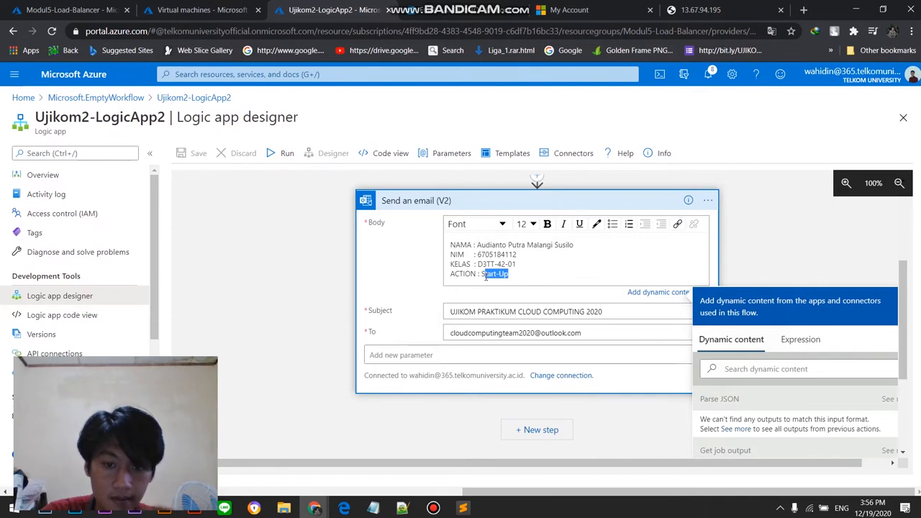
{"action": "type", "text": "Shotdown"}
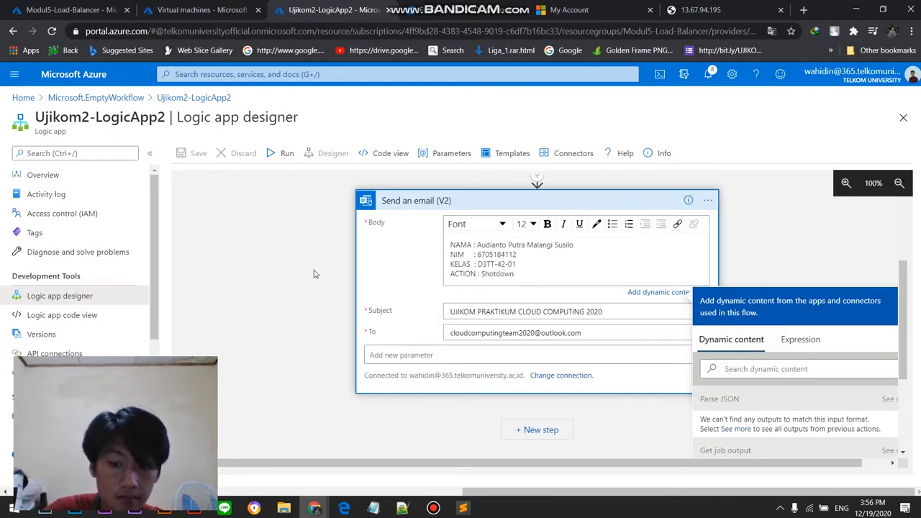
Step: Run the Ujikom2-LogicApp2 workflow with the changed email body and monitor the progress of its actions
{"action": "left_click", "coordinate": [281, 156]}
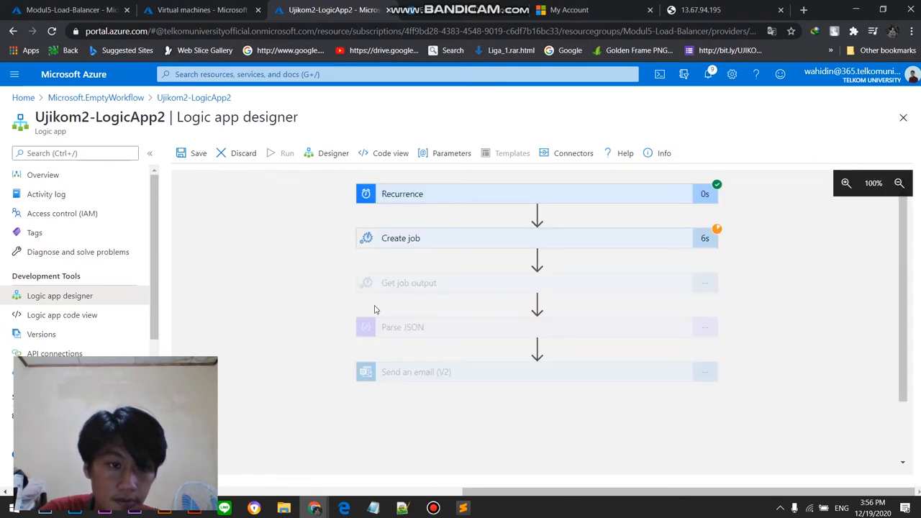
{"action": "scroll", "coordinate": [302, 280], "scroll_direction": "down", "scroll_amount": 1}
{"action": "scroll", "coordinate": [303, 280], "scroll_direction": "up", "scroll_amount": 1}
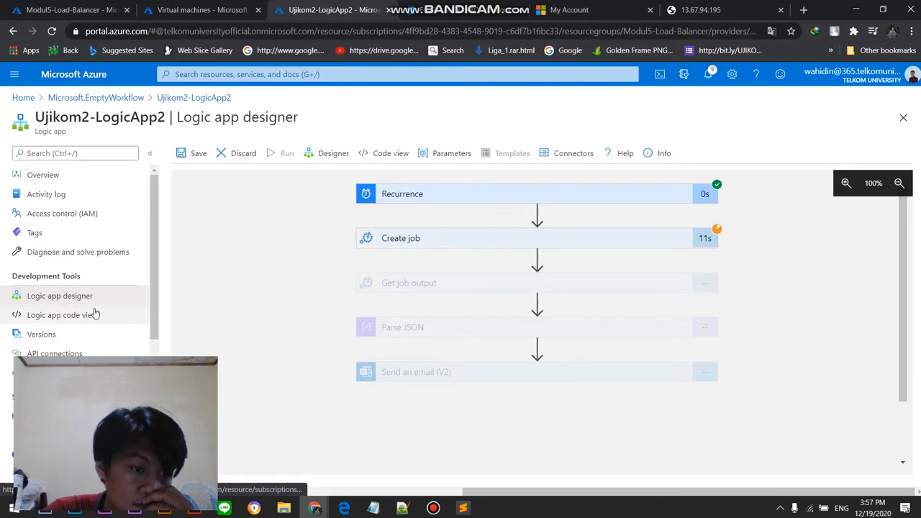
{"action": "scroll", "coordinate": [314, 234], "scroll_direction": "down", "scroll_amount": 2}
{"action": "scroll", "coordinate": [315, 234], "scroll_direction": "up", "scroll_amount": 1}
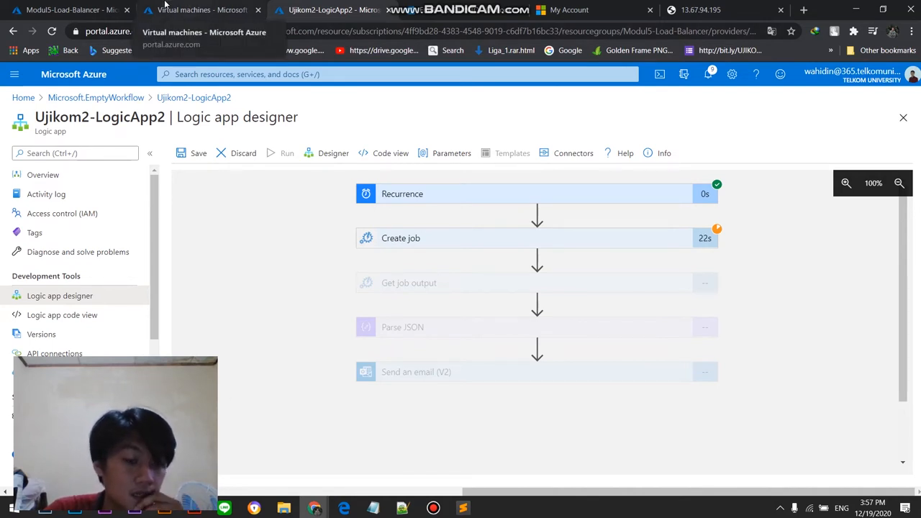
Step: Switch to Edge to review the assignment PDF's VPN and Web Sites requirements, and bring up the Azure Automation tutorial video in Chrome
{"action": "left_click", "coordinate": [344, 508]}
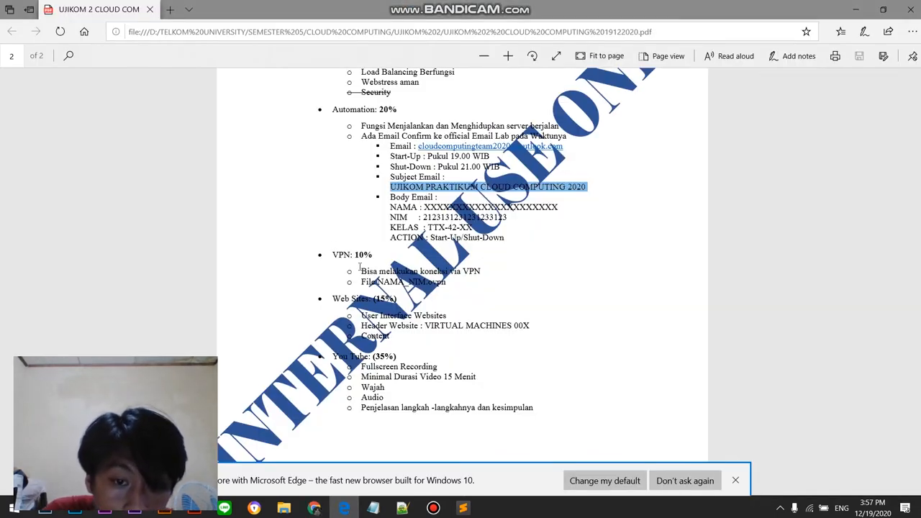
{"action": "mouse_move", "coordinate": [361, 271]}
{"action": "left_mouse_down"}
{"action": "mouse_move", "coordinate": [449, 282]}
{"action": "mouse_move", "coordinate": [349, 272]}
{"action": "left_mouse_up"}
{"action": "left_click", "coordinate": [452, 282]}
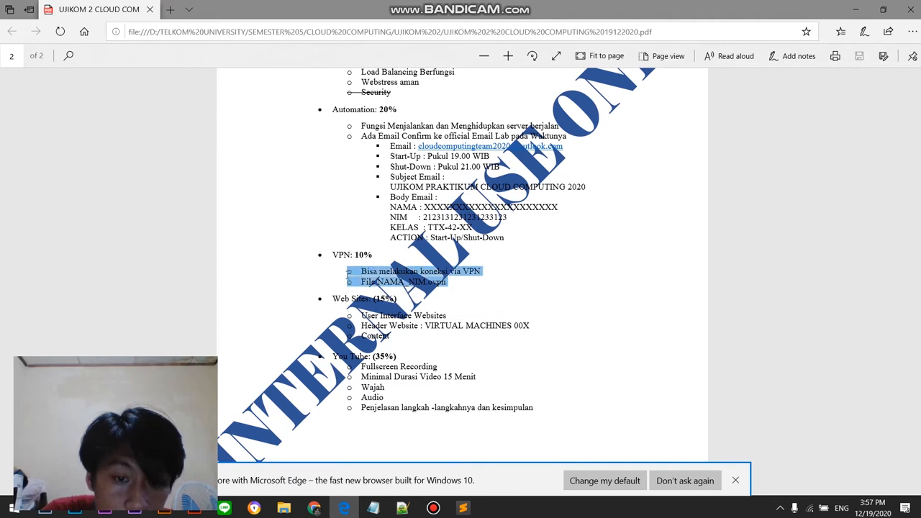
{"action": "left_click_drag", "start_coordinate": [361, 315], "coordinate": [414, 334]}
{"action": "left_click", "coordinate": [414, 334]}
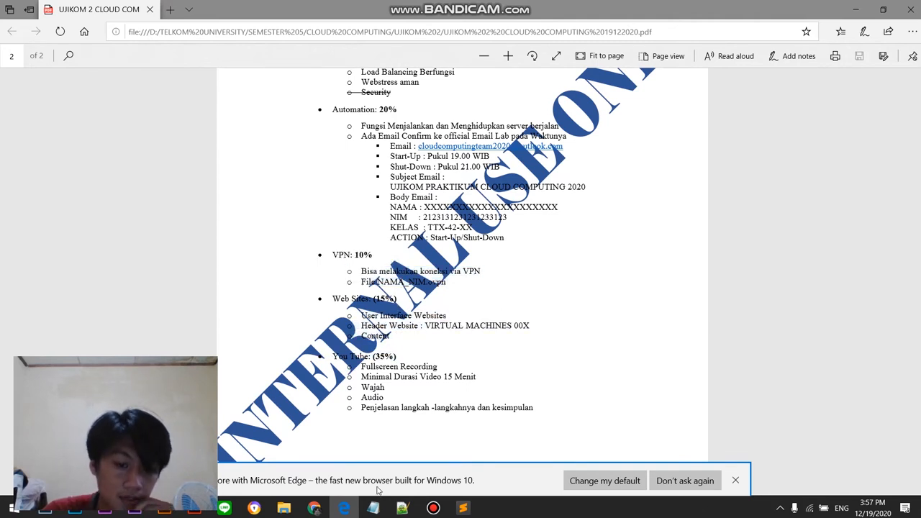
{"action": "mouse_move", "coordinate": [314, 508]}
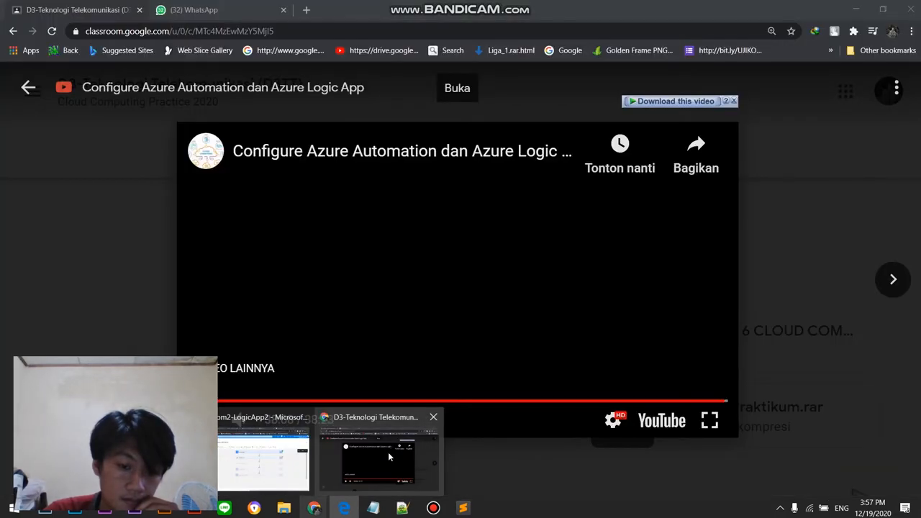
{"action": "left_click", "coordinate": [388, 452]}
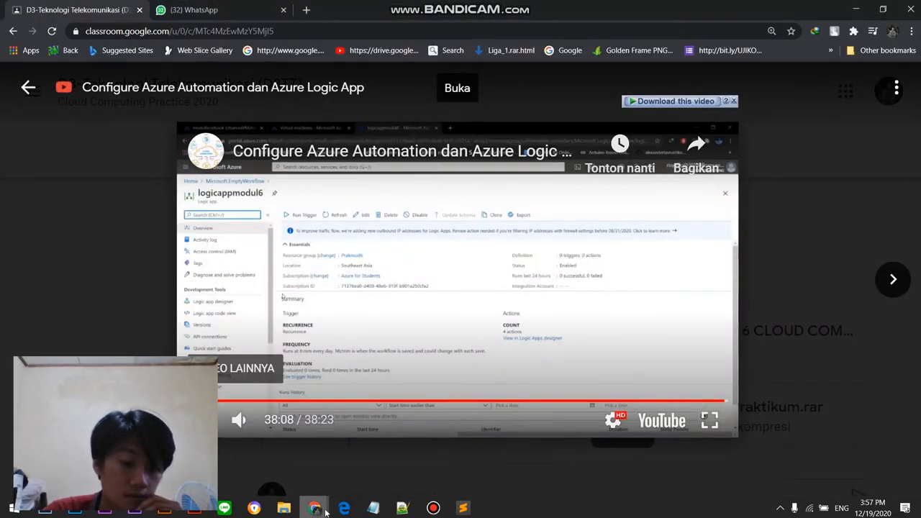
Step: Return to the Chrome window with the Ujikom2-LogicApp2 designer to check the workflow run
{"action": "left_click", "coordinate": [314, 508]}
{"action": "left_click", "coordinate": [264, 458]}
{"action": "left_click", "coordinate": [433, 508]}
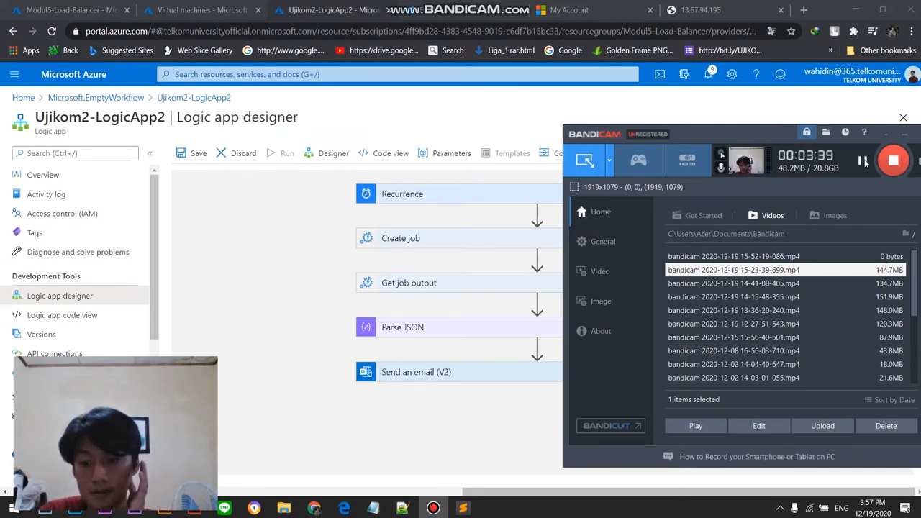
{"action": "left_click", "coordinate": [865, 163]}
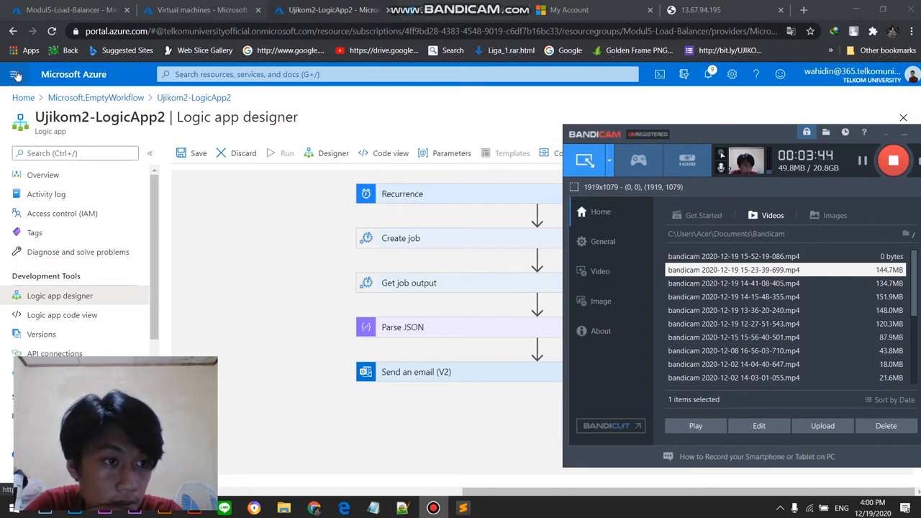
{"action": "left_click", "coordinate": [21, 98]}
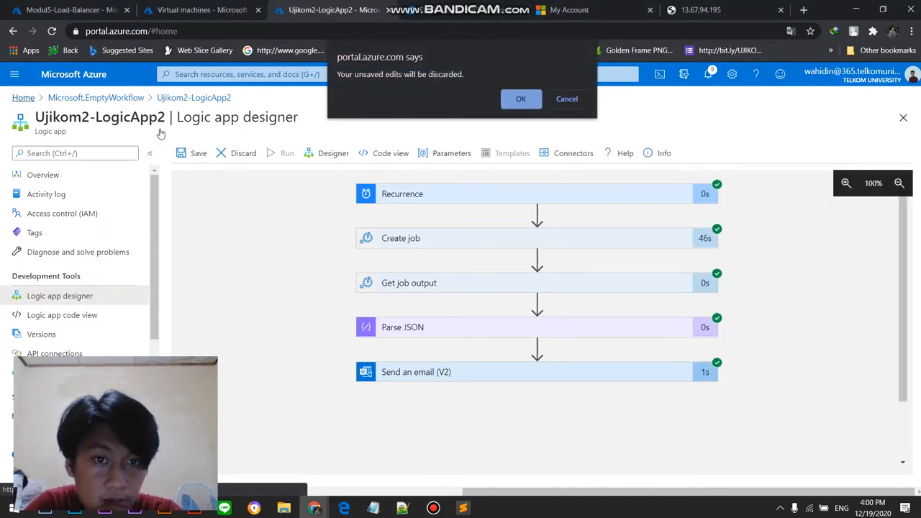
{"action": "left_click", "coordinate": [565, 99]}
{"action": "left_click", "coordinate": [568, 100]}
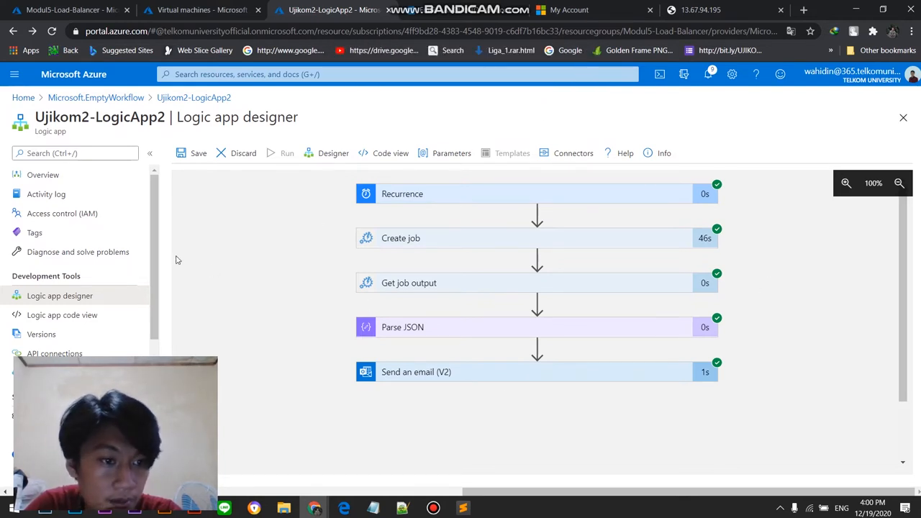
{"action": "scroll", "coordinate": [165, 238], "scroll_direction": "down", "scroll_amount": 3}
{"action": "scroll", "coordinate": [161, 215], "scroll_direction": "up", "scroll_amount": 3}
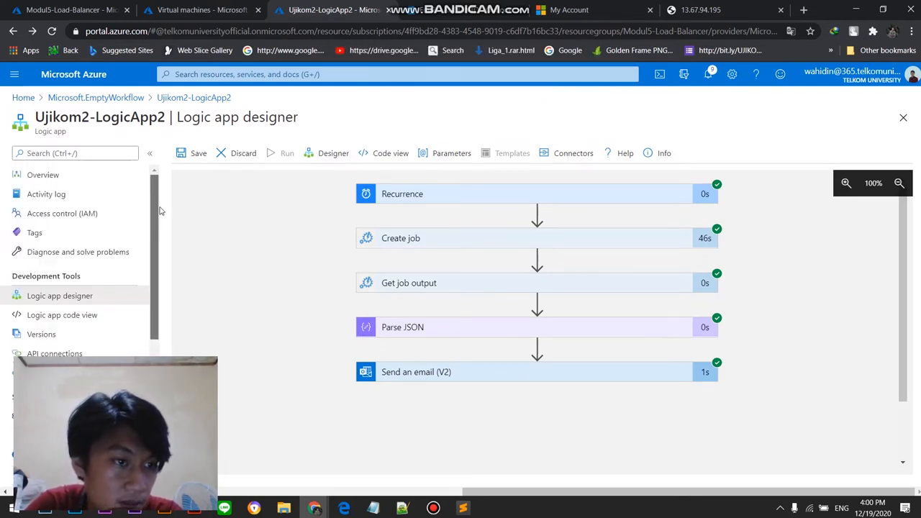
{"action": "scroll", "coordinate": [277, 295], "scroll_direction": "down", "scroll_amount": 1}
{"action": "scroll", "coordinate": [262, 253], "scroll_direction": "up", "scroll_amount": 1}
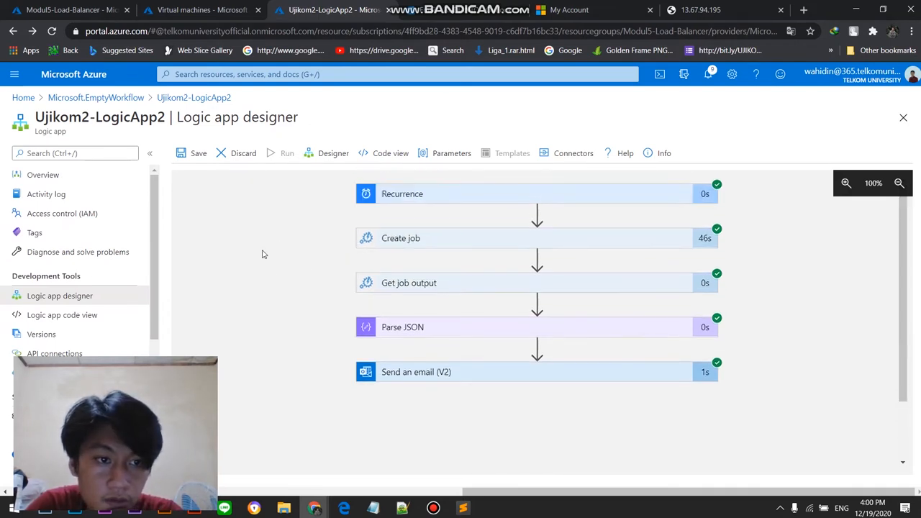
Step: Try to save the Ujikom2-LogicApp2 workflow and leave the designer for the Azure home page, discarding unsaved edits
{"action": "left_click", "coordinate": [197, 154]}
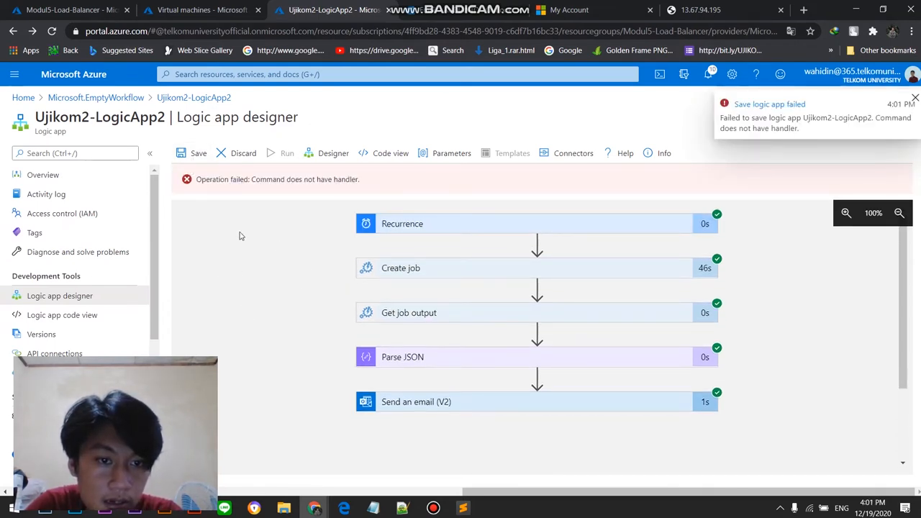
{"action": "left_click", "coordinate": [15, 76]}
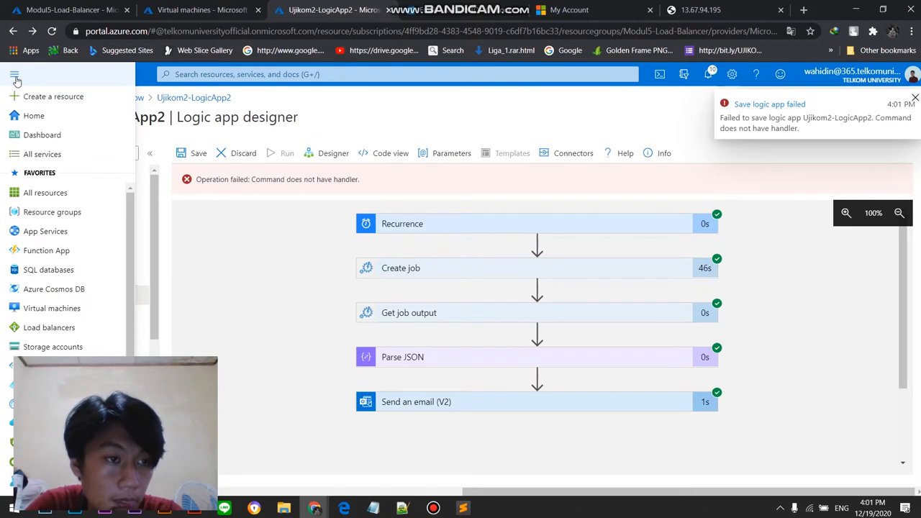
{"action": "left_click", "coordinate": [15, 77]}
{"action": "left_click", "coordinate": [15, 76]}
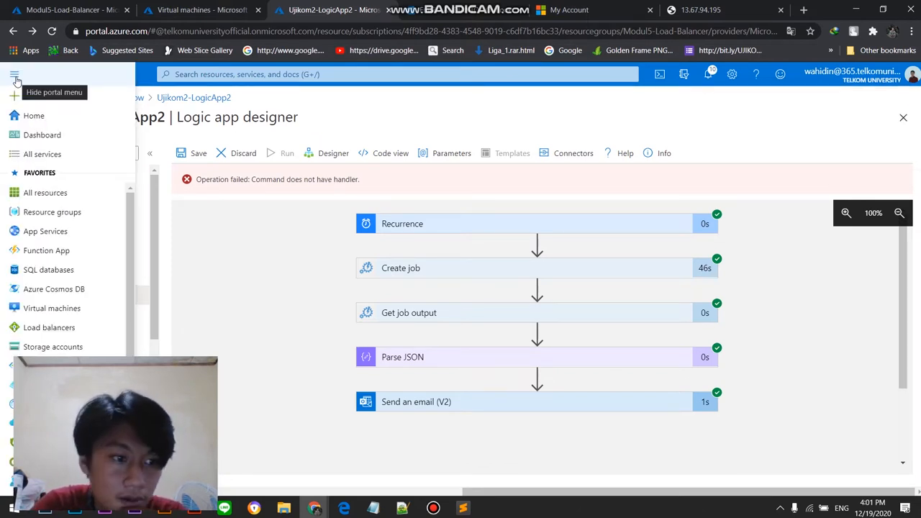
{"action": "left_click", "coordinate": [15, 76]}
{"action": "left_click", "coordinate": [14, 76]}
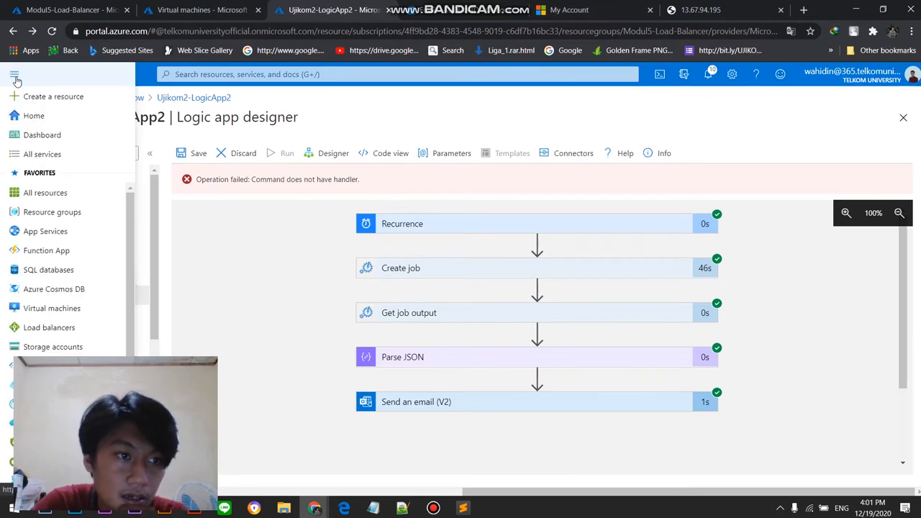
{"action": "left_click", "coordinate": [36, 116]}
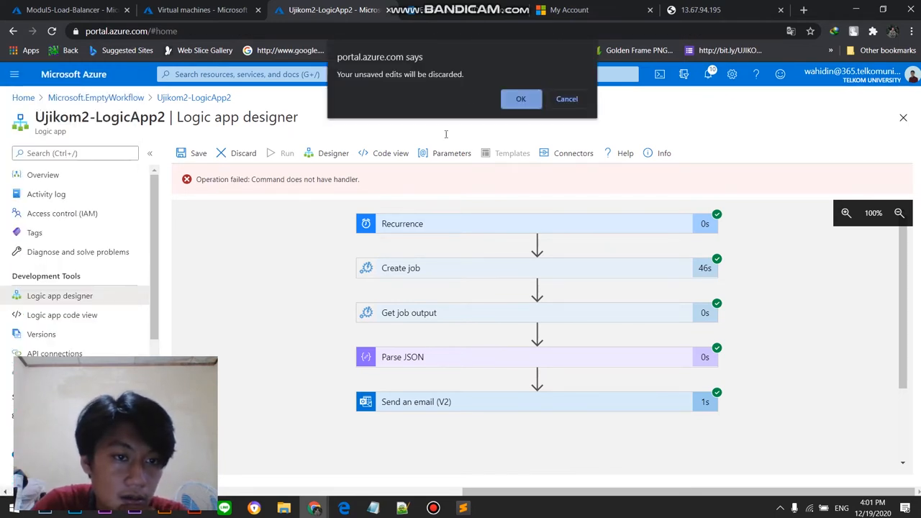
{"action": "left_click", "coordinate": [522, 98]}
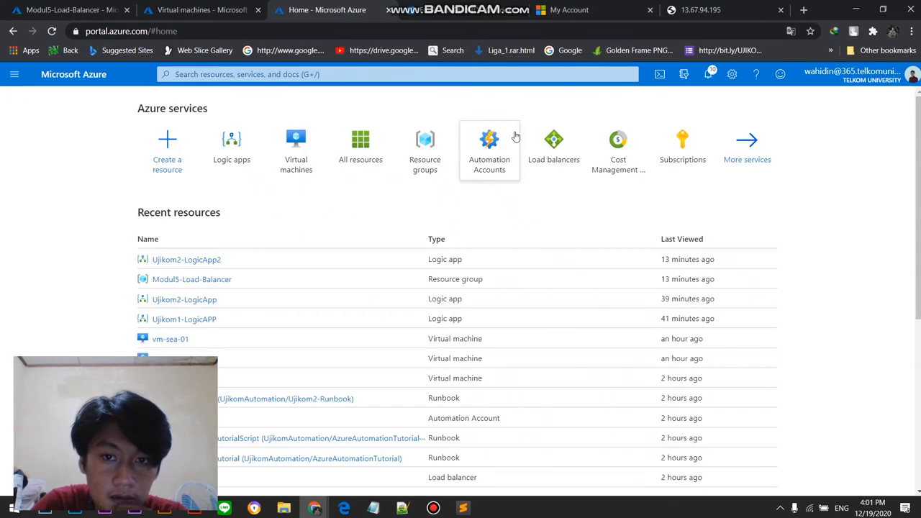
Step: Examine the resource list of the Modul5-Load-Balancer resource group and reopen the group from the Azure home page
{"action": "left_click", "coordinate": [178, 9]}
{"action": "left_click", "coordinate": [85, 7]}
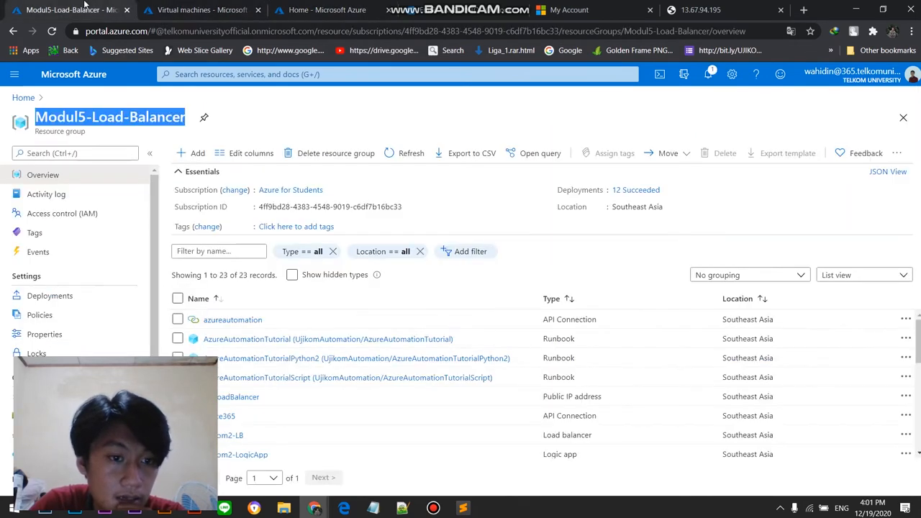
{"action": "scroll", "coordinate": [460, 319], "scroll_direction": "down", "scroll_amount": 1}
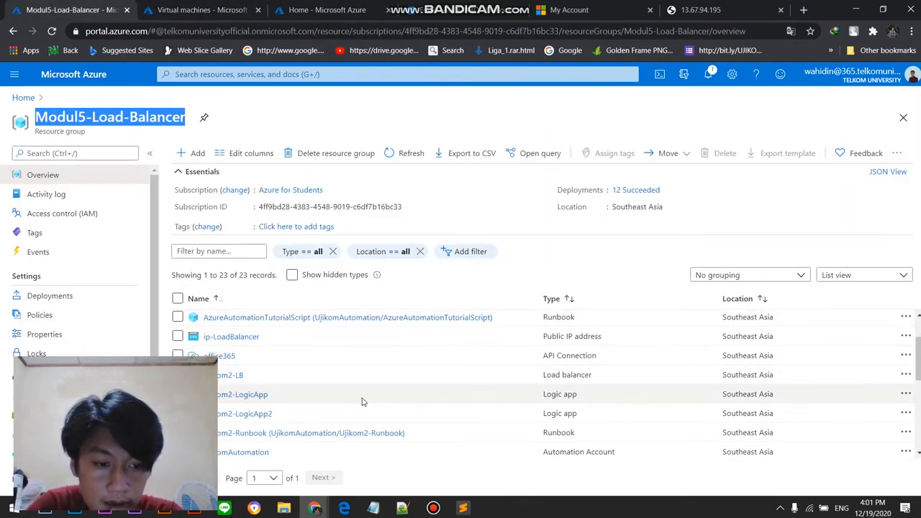
{"action": "scroll", "coordinate": [508, 382], "scroll_direction": "up", "scroll_amount": 1}
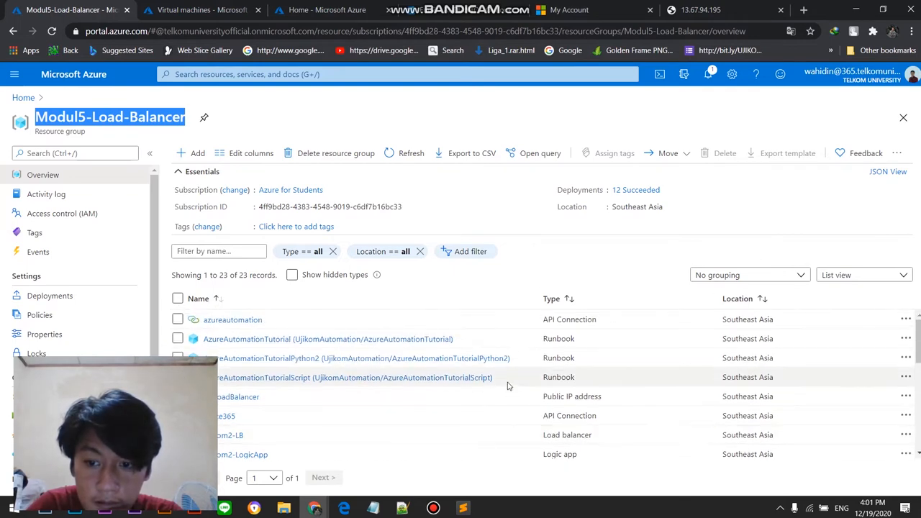
{"action": "scroll", "coordinate": [464, 361], "scroll_direction": "down", "scroll_amount": 1}
{"action": "scroll", "coordinate": [464, 361], "scroll_direction": "up", "scroll_amount": 1}
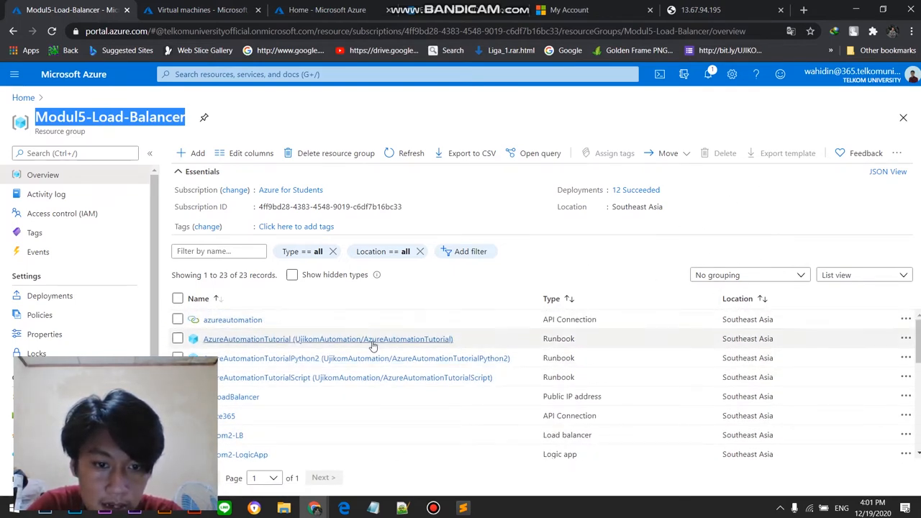
{"action": "scroll", "coordinate": [372, 344], "scroll_direction": "down", "scroll_amount": 1}
{"action": "scroll", "coordinate": [372, 344], "scroll_direction": "up", "scroll_amount": 1}
{"action": "mouse_move", "coordinate": [920, 346]}
{"action": "left_mouse_down"}
{"action": "mouse_move", "coordinate": [913, 437]}
{"action": "mouse_move", "coordinate": [917, 340]}
{"action": "left_mouse_up"}
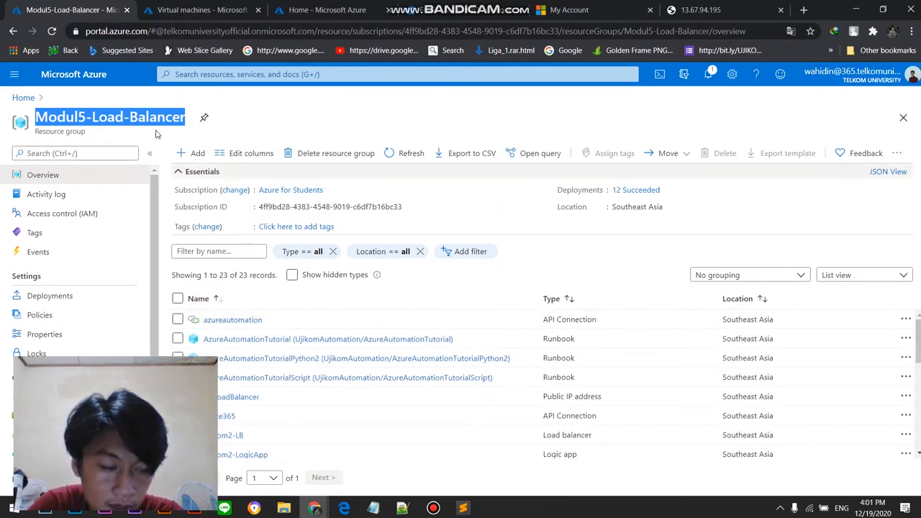
{"action": "left_click", "coordinate": [24, 98]}
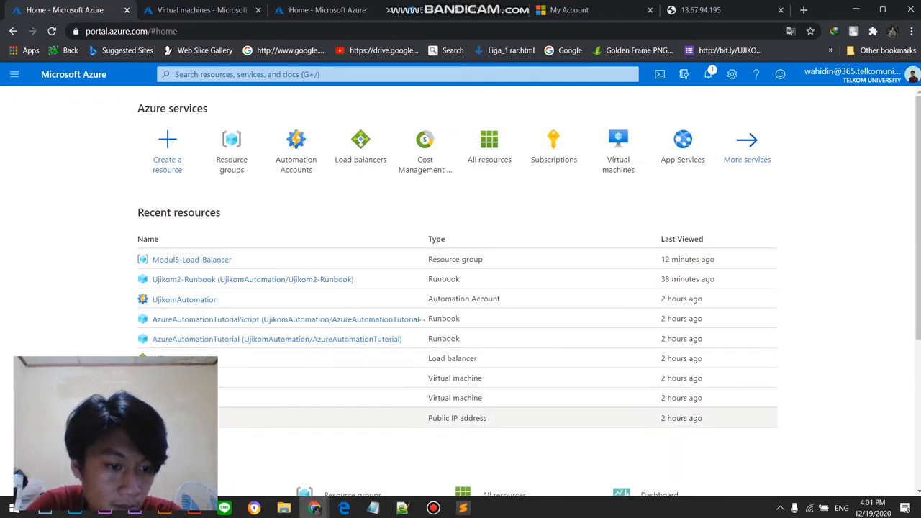
{"action": "left_click", "coordinate": [179, 261]}
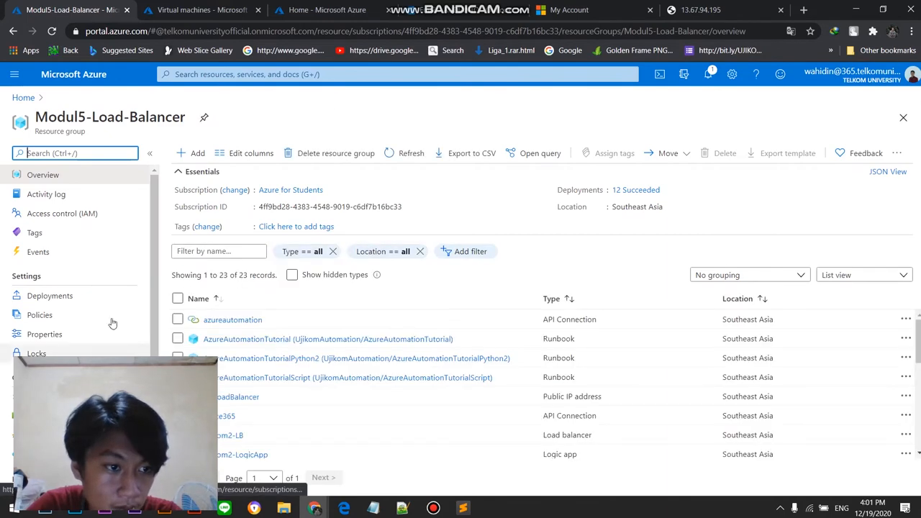
Step: Search the portal for the virtual machines service, open it and start creating a new virtual machine
{"action": "left_click", "coordinate": [354, 76]}
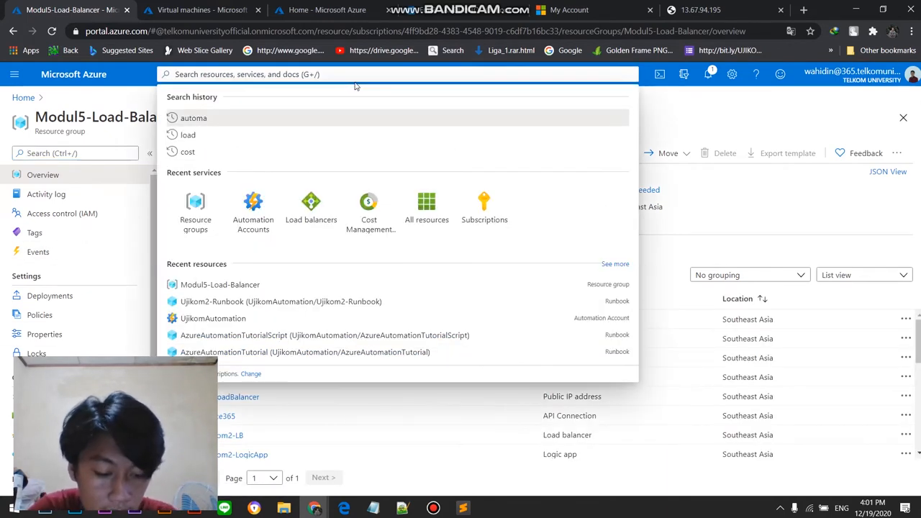
{"action": "type", "text": "virtu"}
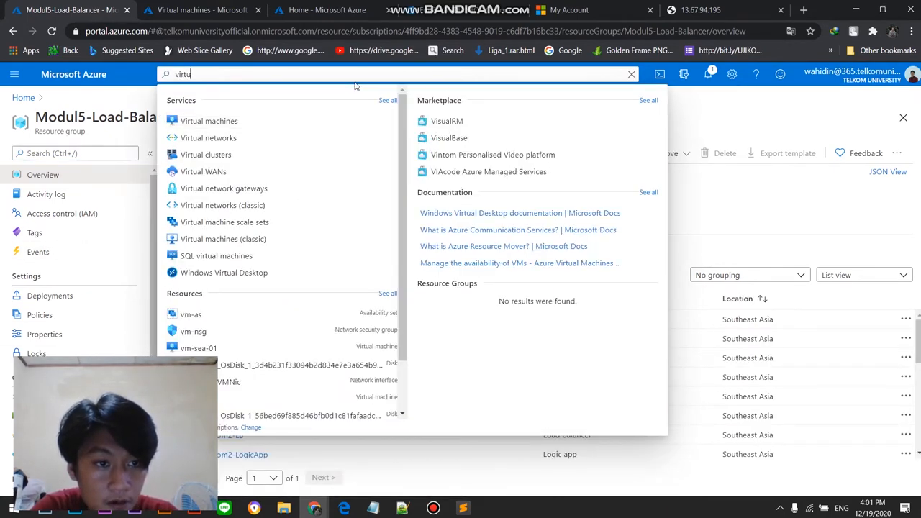
{"action": "type", "text": "al"}
{"action": "left_click", "coordinate": [329, 123]}
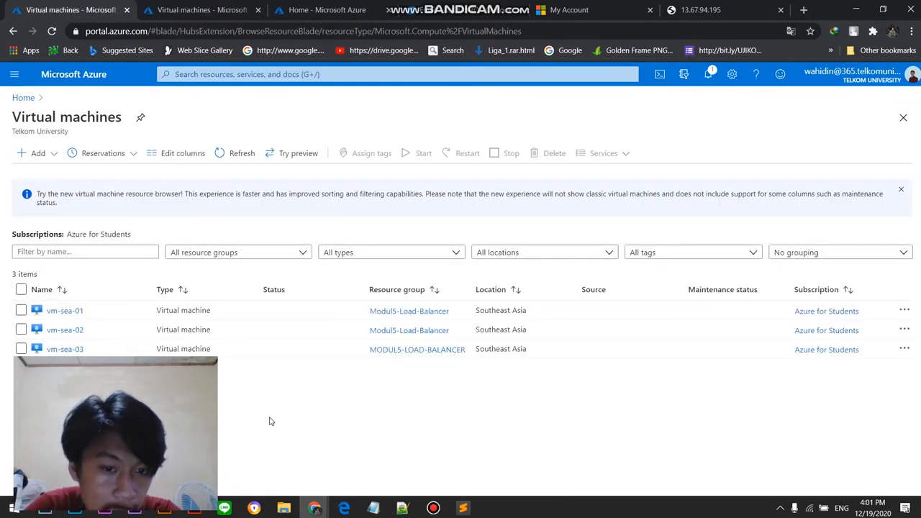
{"action": "left_click", "coordinate": [36, 153]}
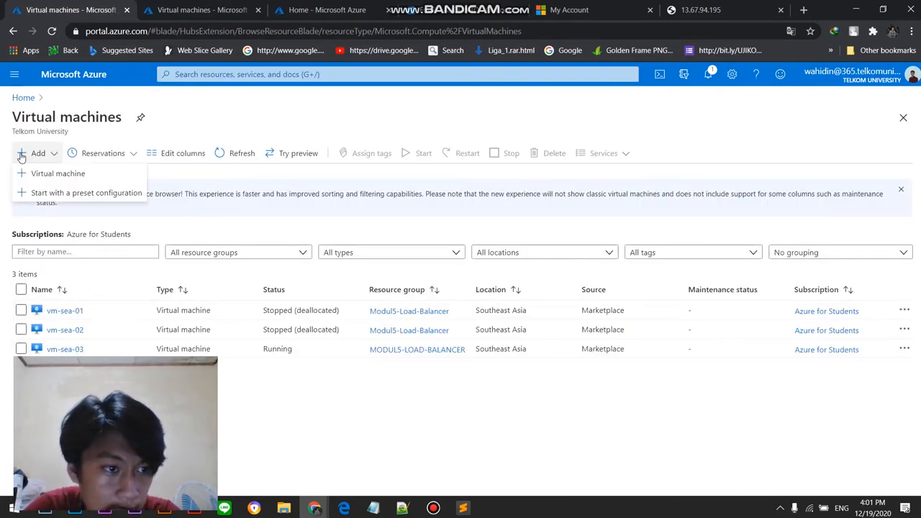
{"action": "left_click", "coordinate": [73, 173]}
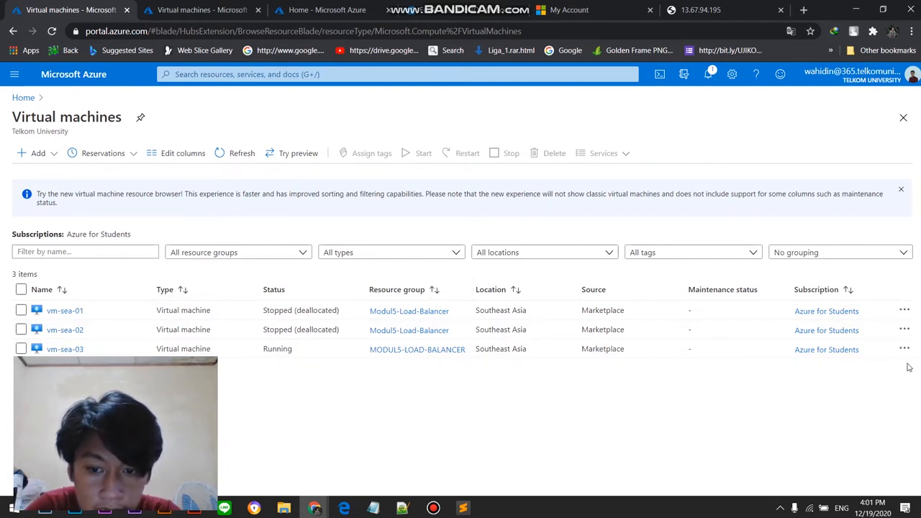
{"action": "left_click", "coordinate": [40, 153]}
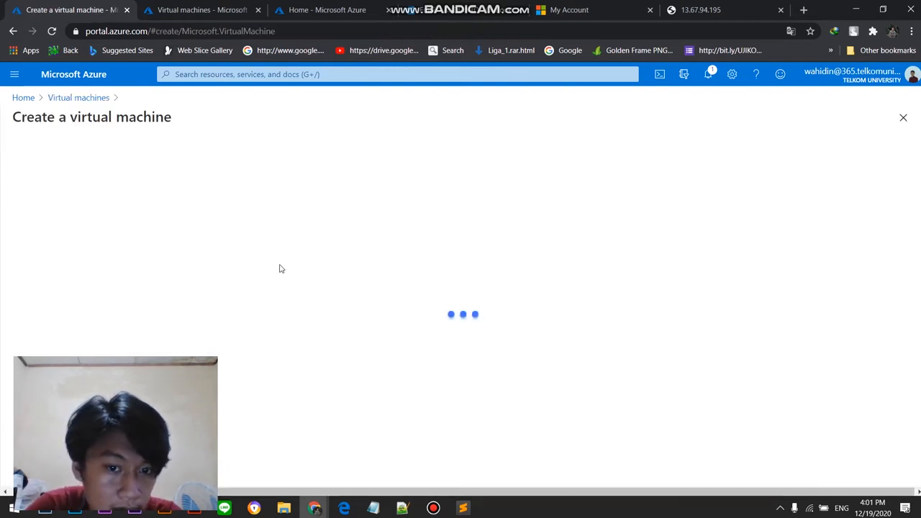
Step: Assign the new virtual machine to the Modul5-Load-Balancer resource group and name it Ujikom-VM-VPN
{"action": "scroll", "coordinate": [338, 290], "scroll_direction": "down", "scroll_amount": 1}
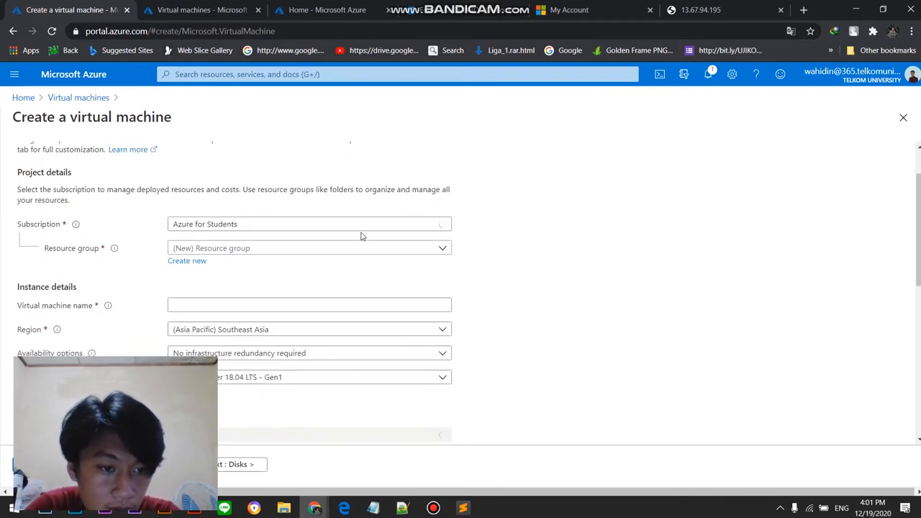
{"action": "left_click", "coordinate": [366, 249]}
{"action": "left_click", "coordinate": [360, 308]}
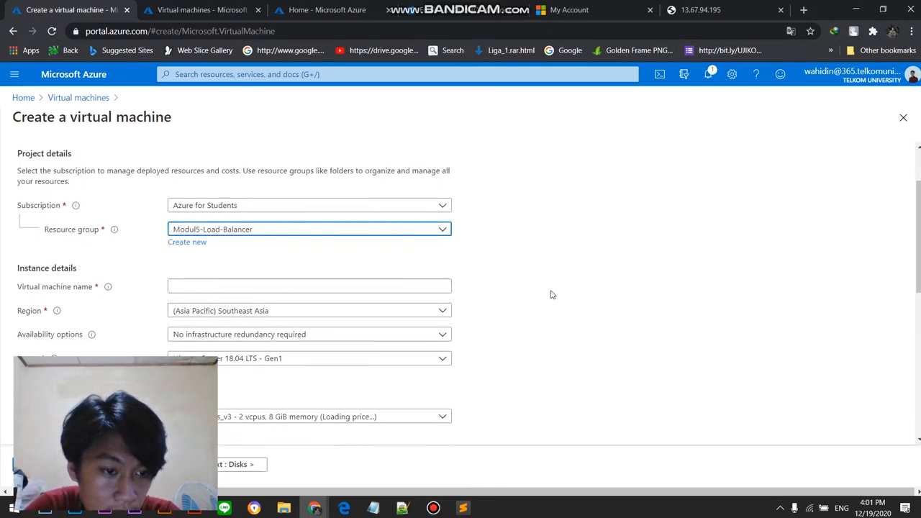
{"action": "scroll", "coordinate": [397, 216], "scroll_direction": "down", "scroll_amount": 2}
{"action": "left_click", "coordinate": [414, 186]}
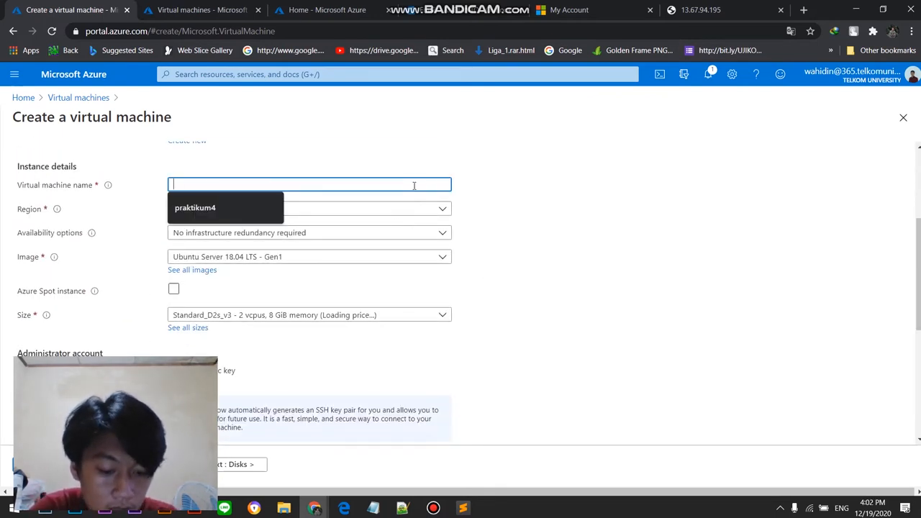
{"action": "type", "text": "VM-VPN"}
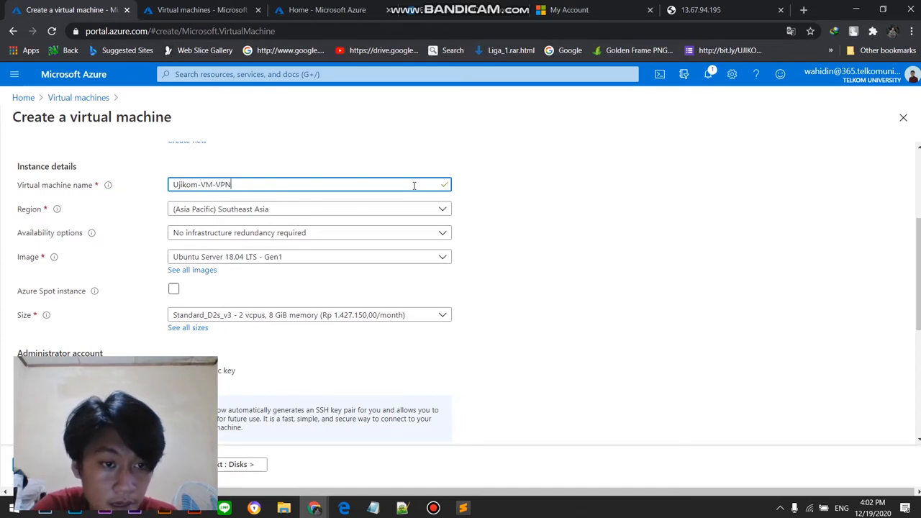
Step: Check the region and availability choices, keeping Southeast Asia and no infrastructure redundancy required
{"action": "left_click", "coordinate": [411, 208]}
{"action": "left_click", "coordinate": [410, 208]}
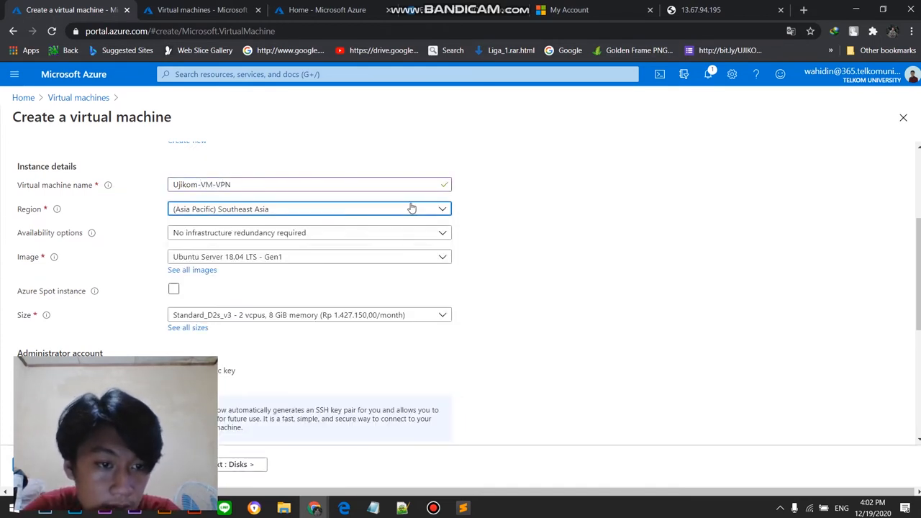
{"action": "left_click", "coordinate": [404, 237]}
{"action": "left_click", "coordinate": [403, 244]}
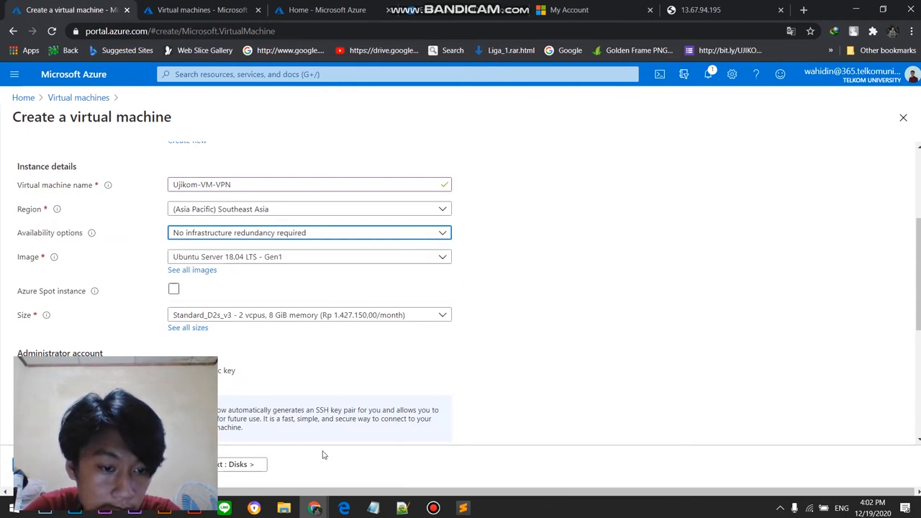
Step: Close the extra Virtual machines browser tab and return to the new virtual machine's form to check its image choices
{"action": "left_click", "coordinate": [434, 509]}
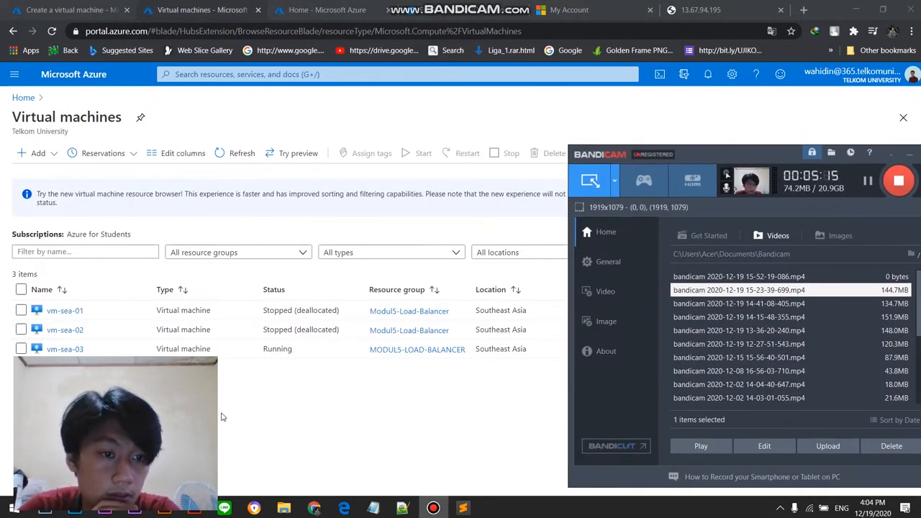
{"action": "left_click", "coordinate": [173, 4]}
{"action": "left_click", "coordinate": [257, 10]}
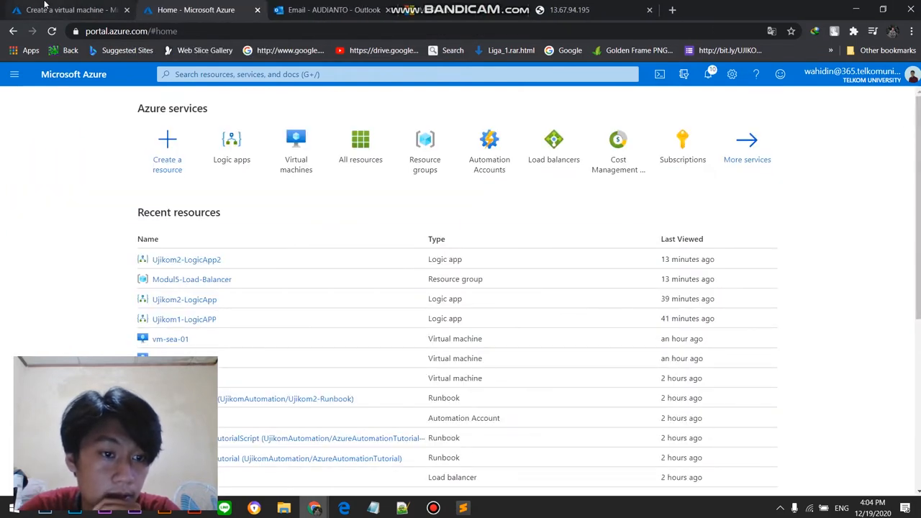
{"action": "left_click", "coordinate": [68, 10]}
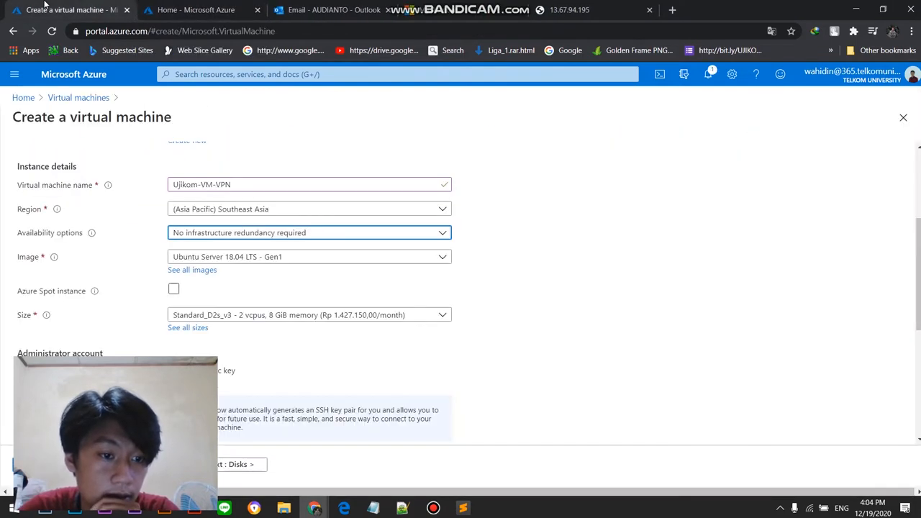
{"action": "left_click", "coordinate": [311, 259]}
{"action": "left_click", "coordinate": [311, 259]}
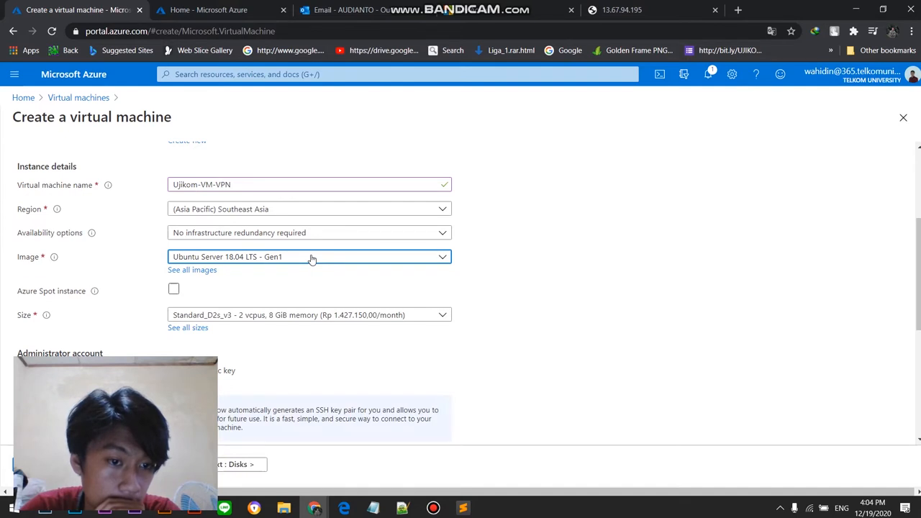
Step: Check the new virtual machine's image and size choices and its SSH key administrator account settings
{"action": "left_click", "coordinate": [311, 259]}
{"action": "left_click", "coordinate": [298, 273]}
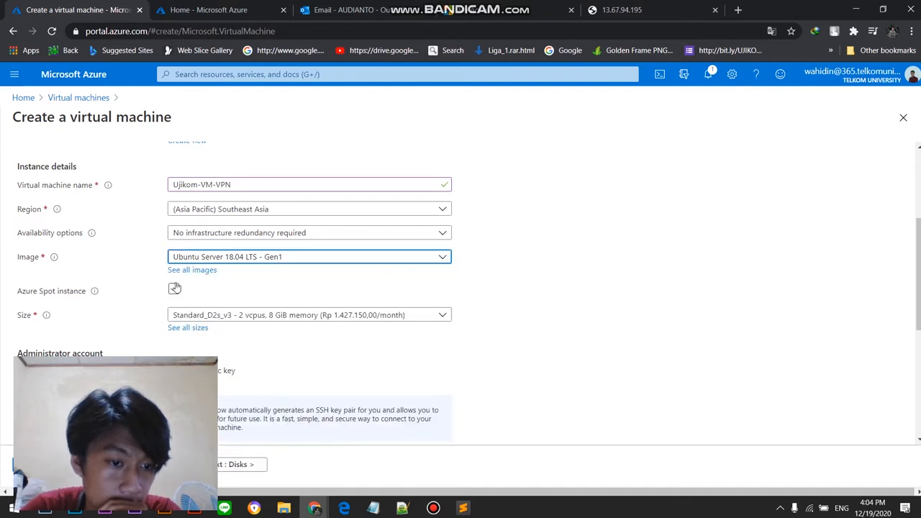
{"action": "left_click", "coordinate": [361, 316]}
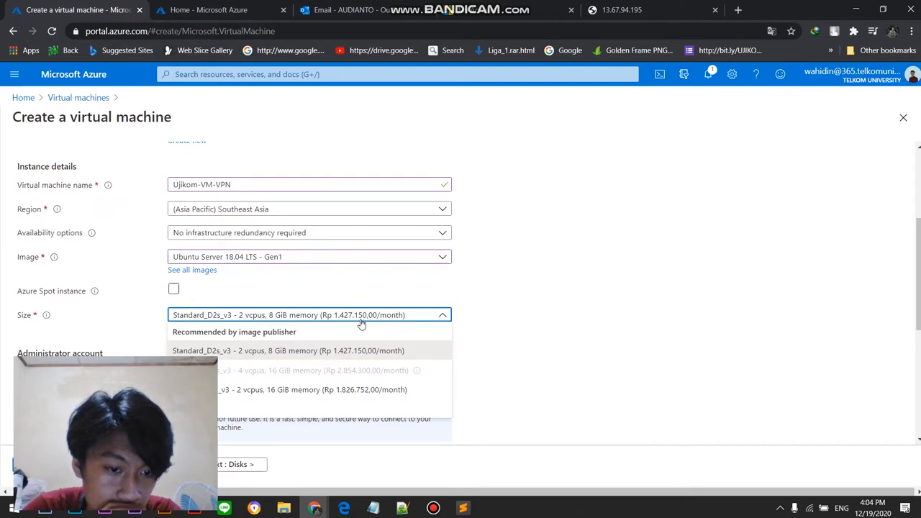
{"action": "left_click", "coordinate": [361, 321]}
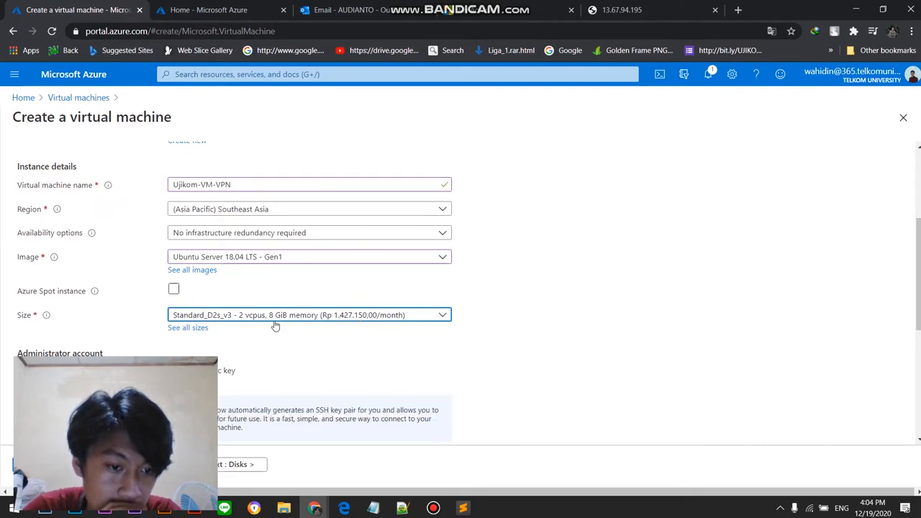
{"action": "left_click", "coordinate": [218, 318]}
{"action": "left_click", "coordinate": [218, 317]}
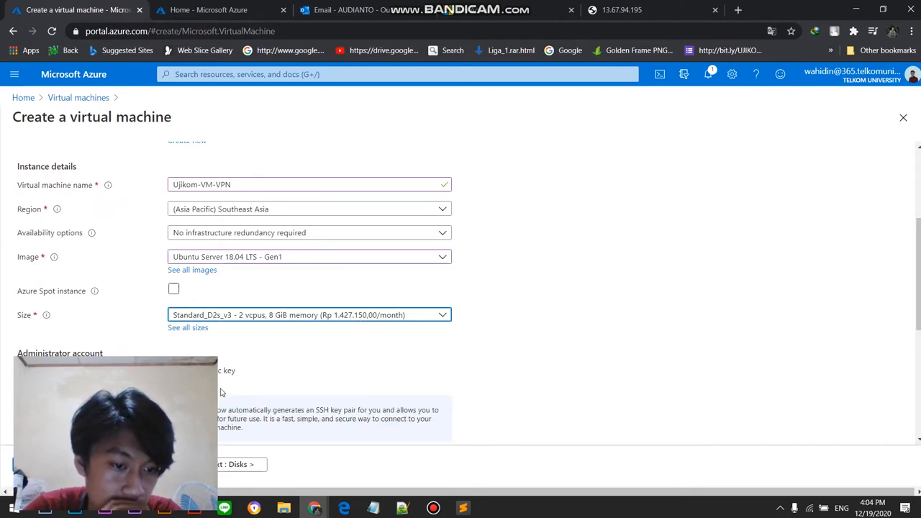
{"action": "scroll", "coordinate": [361, 340], "scroll_direction": "down", "scroll_amount": 2}
{"action": "scroll", "coordinate": [361, 340], "scroll_direction": "down", "scroll_amount": 1}
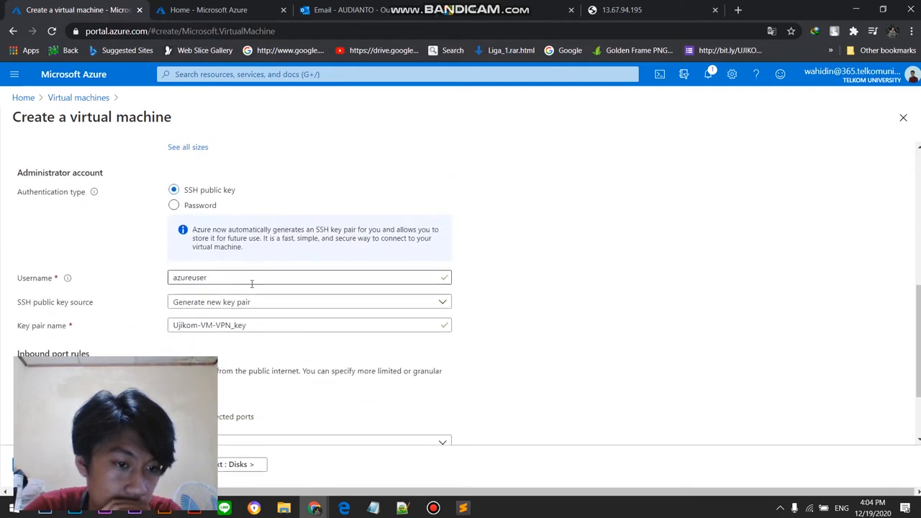
{"action": "left_click", "coordinate": [421, 283]}
{"action": "left_click", "coordinate": [417, 303]}
{"action": "left_click", "coordinate": [417, 303]}
{"action": "double_click", "coordinate": [411, 321]}
Step: Allow public inbound traffic on HTTP (80) and HTTPS (443) in addition to SSH (22)
{"action": "scroll", "coordinate": [496, 370], "scroll_direction": "down", "scroll_amount": 2}
{"action": "left_click", "coordinate": [295, 343]}
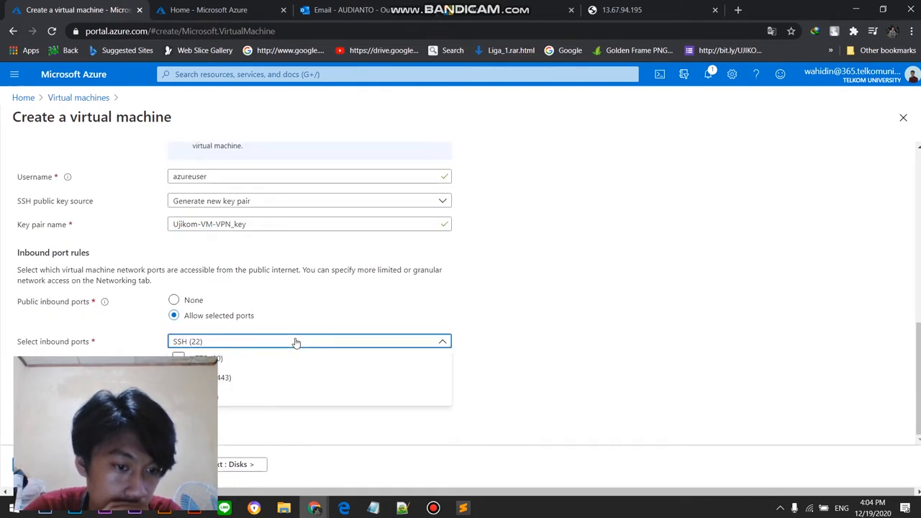
{"action": "left_click", "coordinate": [230, 378]}
{"action": "left_click", "coordinate": [207, 358]}
{"action": "left_click", "coordinate": [475, 290]}
{"action": "scroll", "coordinate": [511, 294], "scroll_direction": "up", "scroll_amount": 2}
{"action": "scroll", "coordinate": [514, 293], "scroll_direction": "up", "scroll_amount": 1}
{"action": "scroll", "coordinate": [518, 293], "scroll_direction": "down", "scroll_amount": 3}
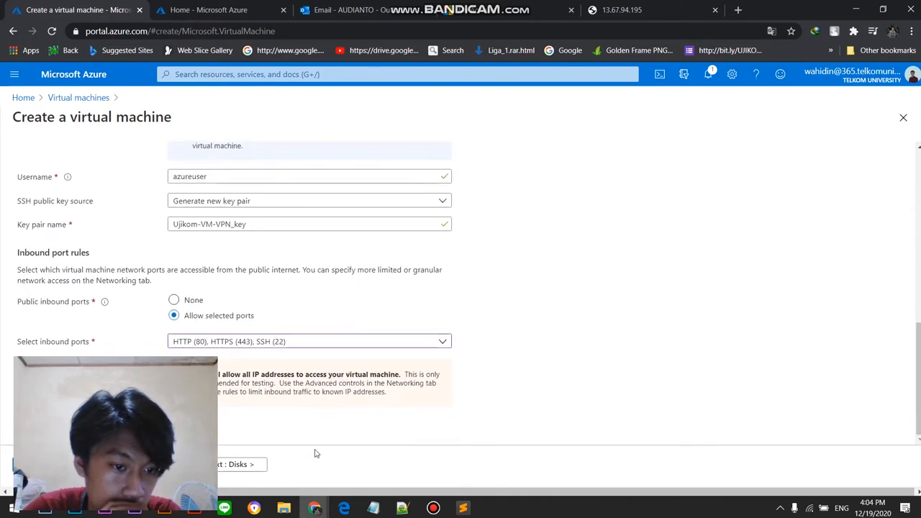
Step: Choose the B1ms size with 1 vCPU and 2 GiB memory for the virtual machine from the full size list
{"action": "left_click", "coordinate": [433, 508]}
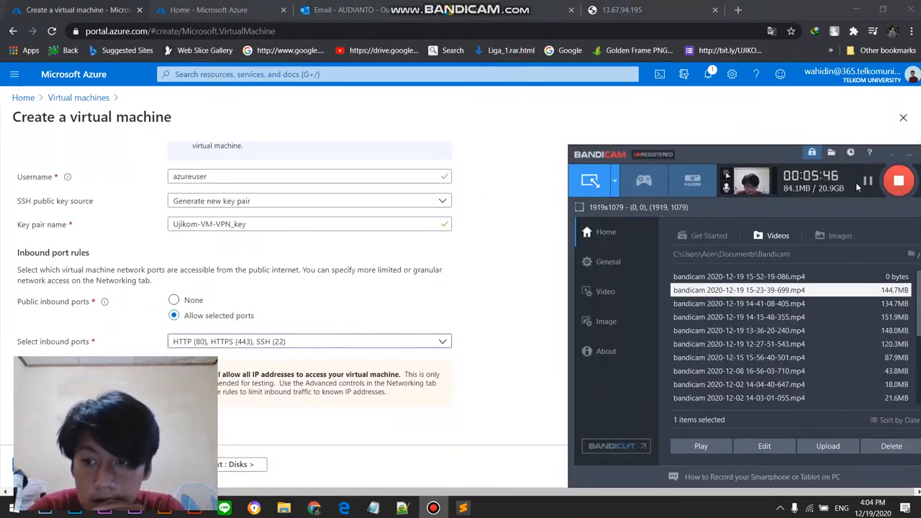
{"action": "scroll", "coordinate": [529, 239], "scroll_direction": "up", "scroll_amount": 3}
{"action": "left_click", "coordinate": [508, 237]}
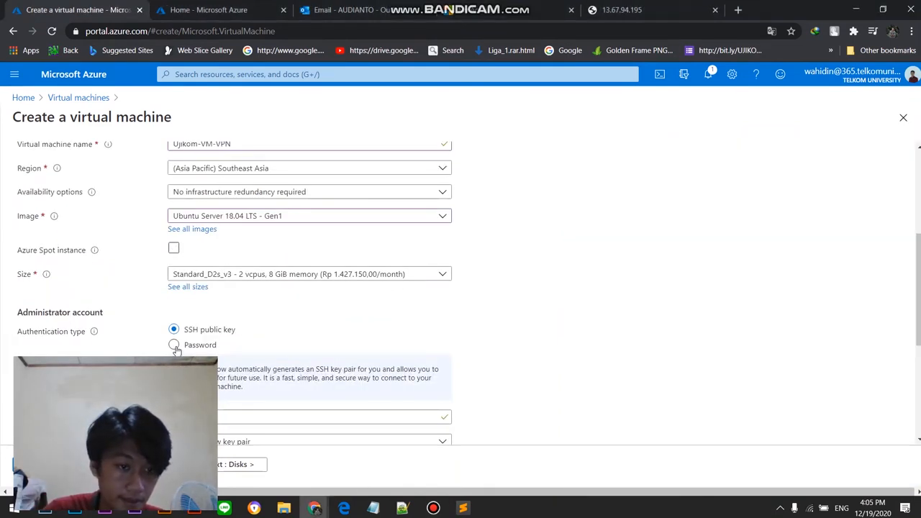
{"action": "left_click", "coordinate": [183, 287]}
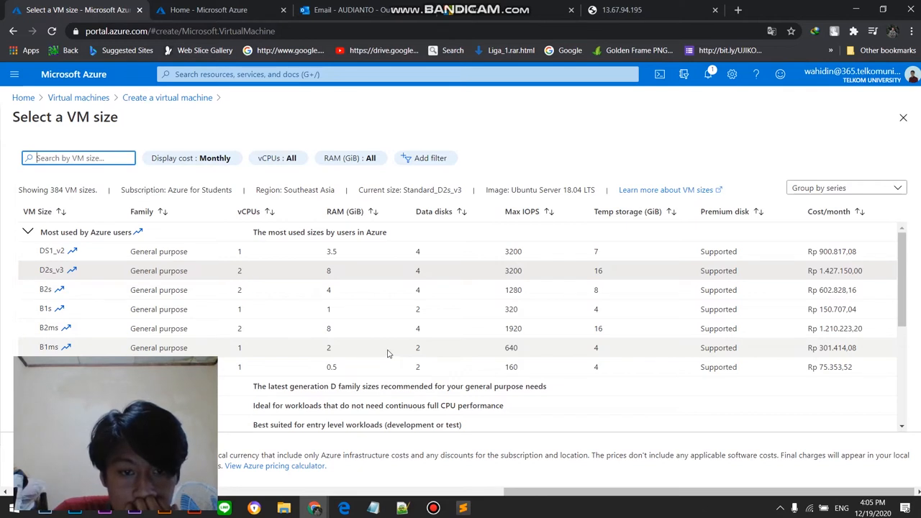
{"action": "left_click", "coordinate": [188, 351]}
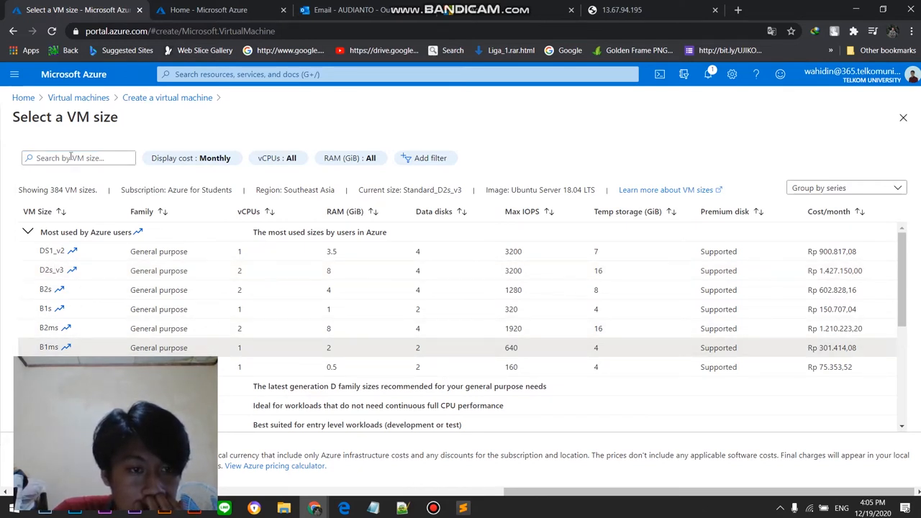
{"action": "double_click", "coordinate": [254, 355]}
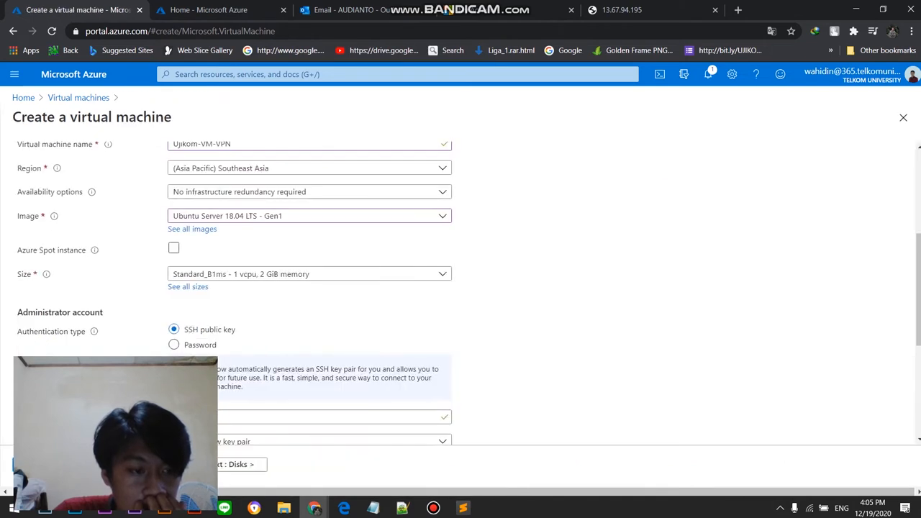
{"action": "left_click", "coordinate": [411, 278]}
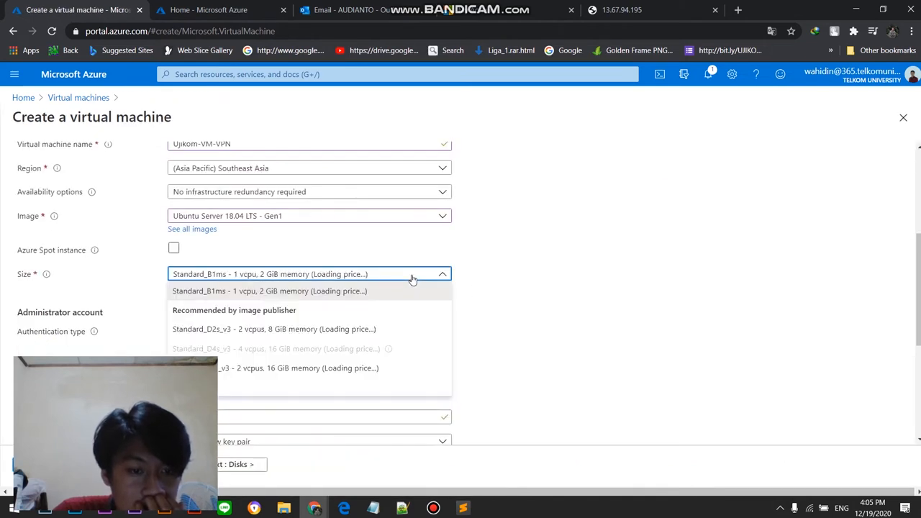
{"action": "left_click", "coordinate": [412, 278]}
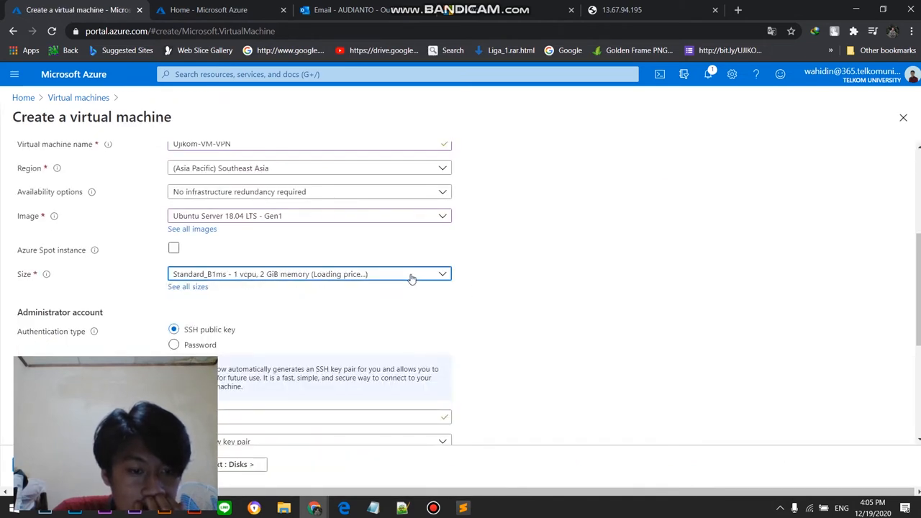
Step: Switch the administrator account to password authentication and set its username to Ujikom2-VPN
{"action": "left_click", "coordinate": [201, 348]}
{"action": "left_click", "coordinate": [433, 508]}
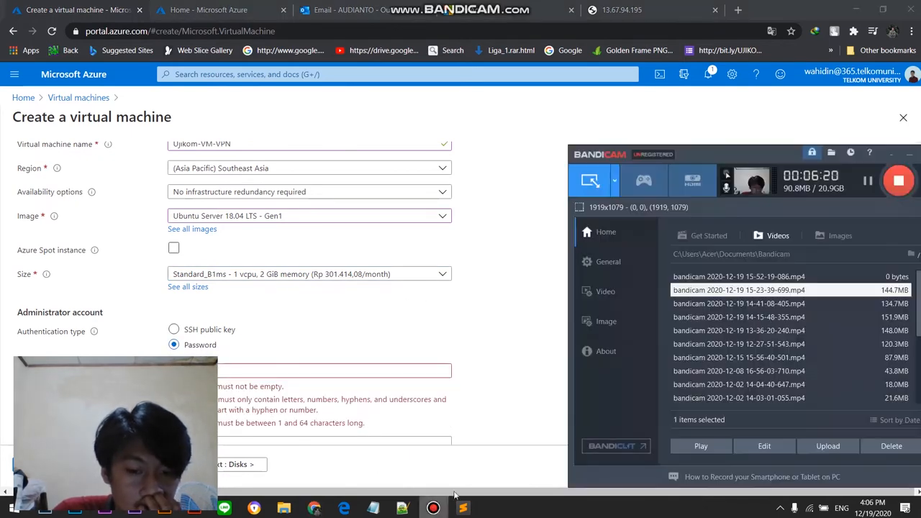
{"action": "left_click", "coordinate": [496, 302]}
{"action": "scroll", "coordinate": [366, 324], "scroll_direction": "down", "scroll_amount": 2}
{"action": "left_click", "coordinate": [380, 249]}
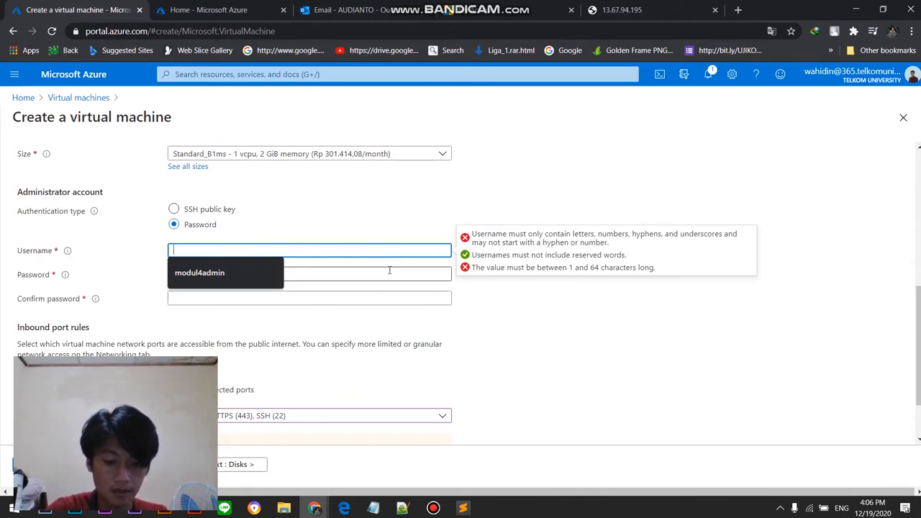
{"action": "type", "text": "Ujikom2-VPN"}
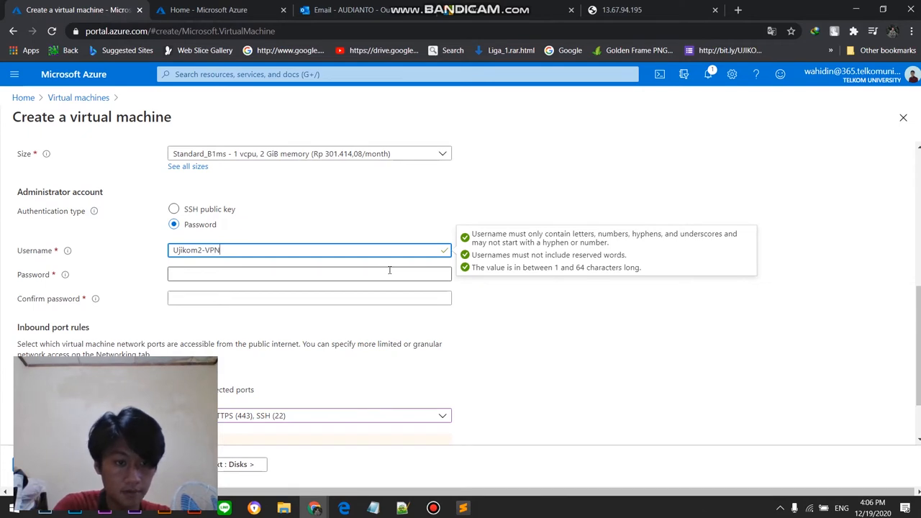
{"action": "scroll", "coordinate": [384, 285], "scroll_direction": "up", "scroll_amount": 1}
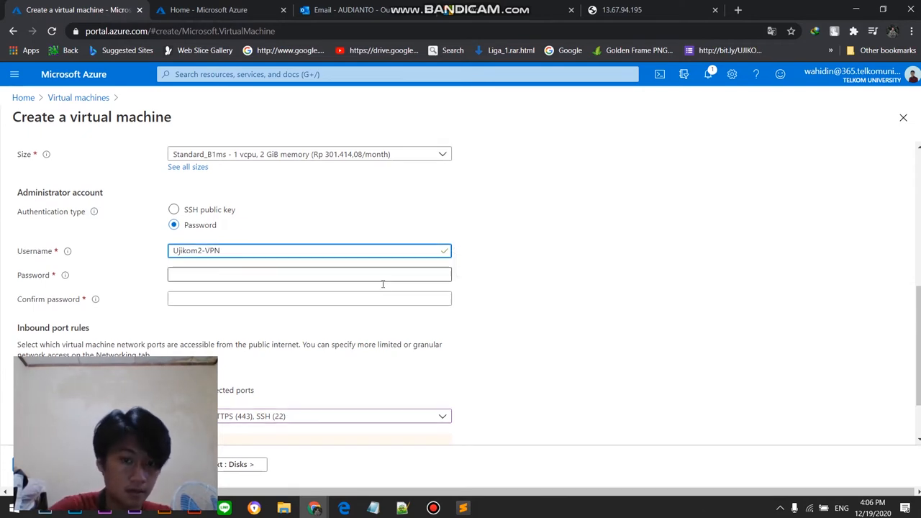
Step: Try several candidate passwords in the administrator account's password field
{"action": "left_click", "coordinate": [291, 335]}
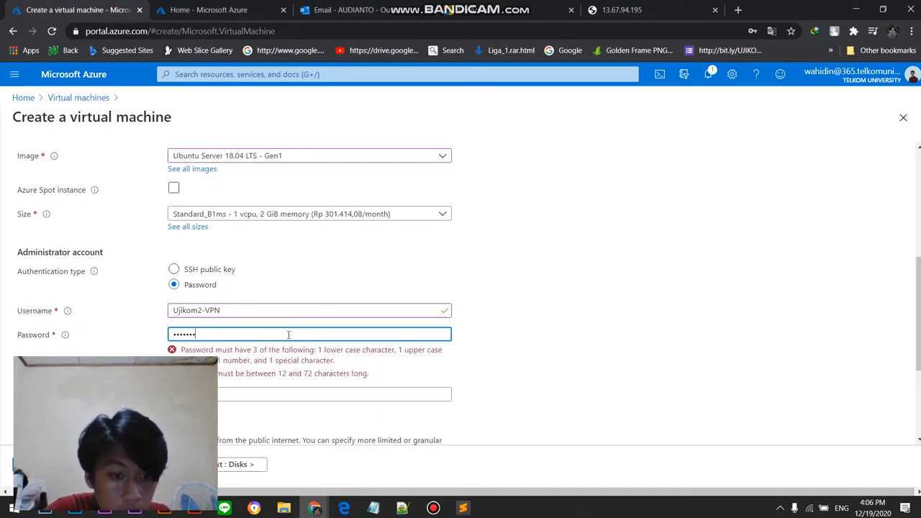
{"action": "left_click_drag", "start_coordinate": [288, 334], "coordinate": [157, 338]}
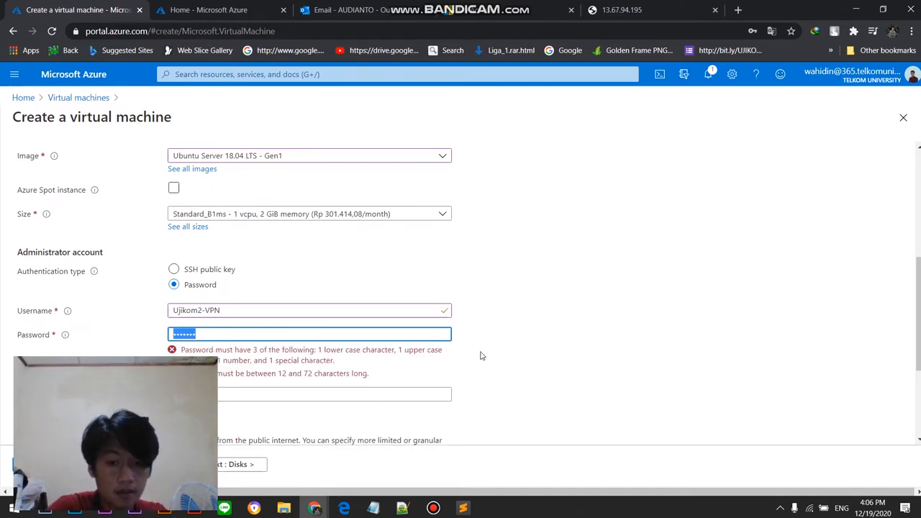
{"action": "type", "text": "Uj"}
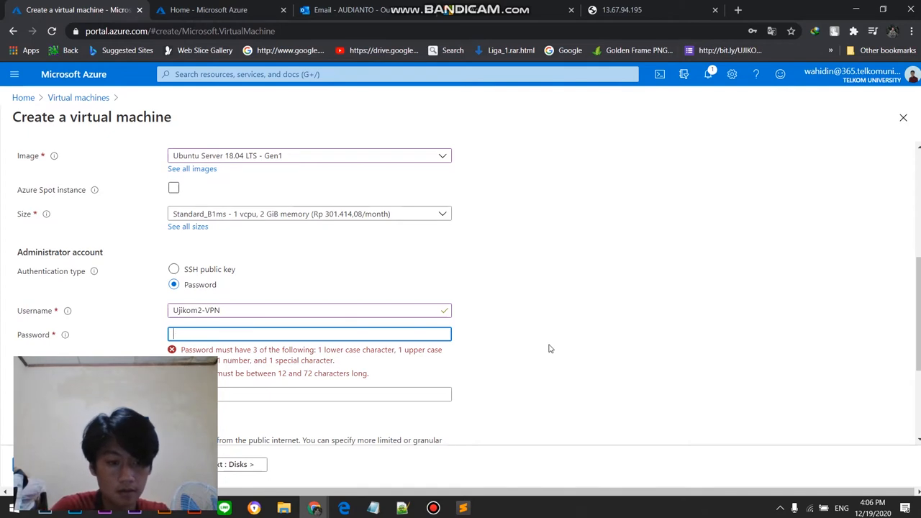
{"action": "type", "text": "i"}
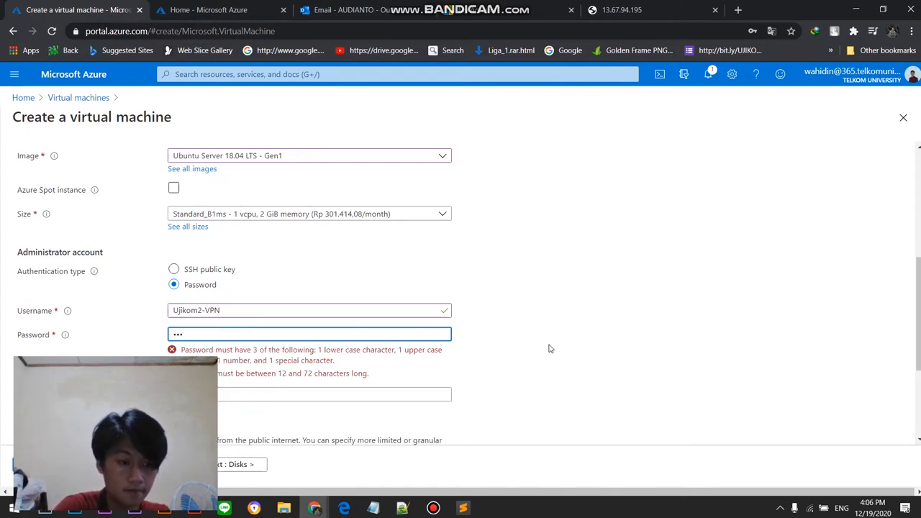
{"action": "type", "text": "i"}
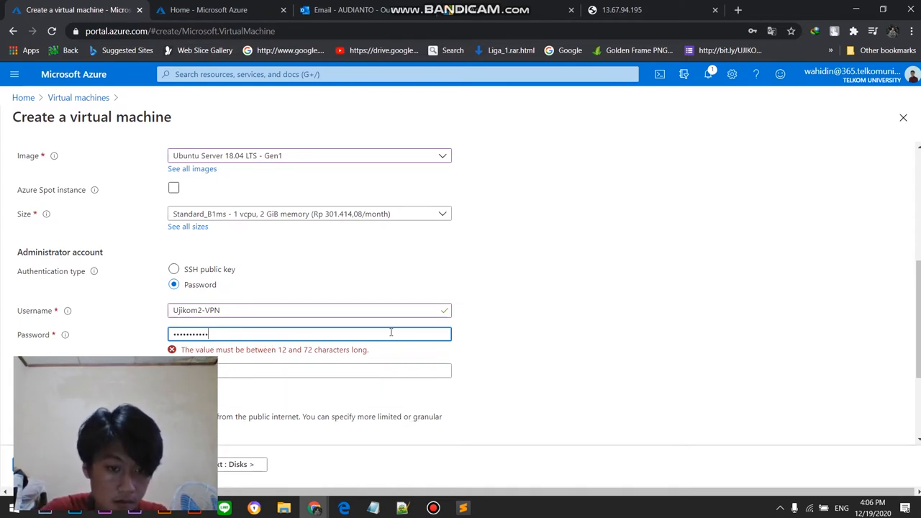
{"action": "left_click_drag", "start_coordinate": [311, 332], "coordinate": [100, 338]}
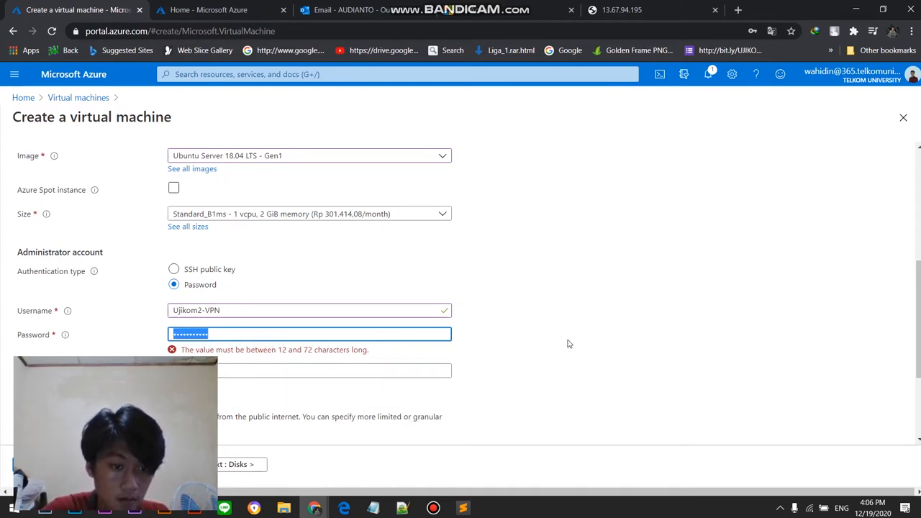
{"action": "key", "text": "BackSpace"}
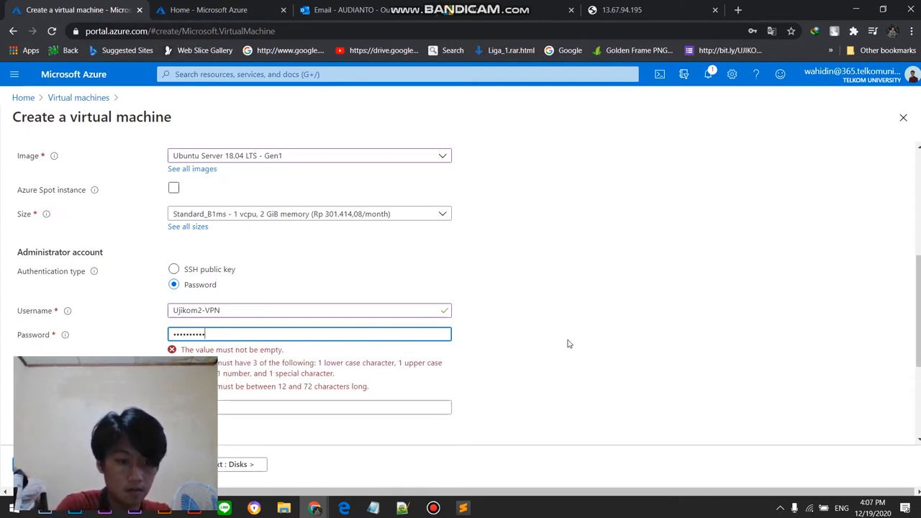
{"action": "left_click", "coordinate": [279, 310]}
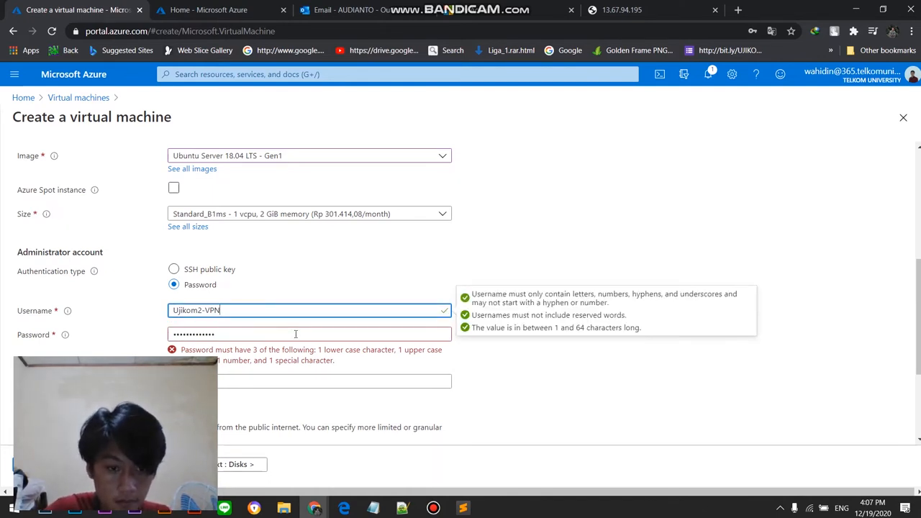
{"action": "double_click", "coordinate": [295, 335]}
{"action": "key", "text": "BackSpace"}
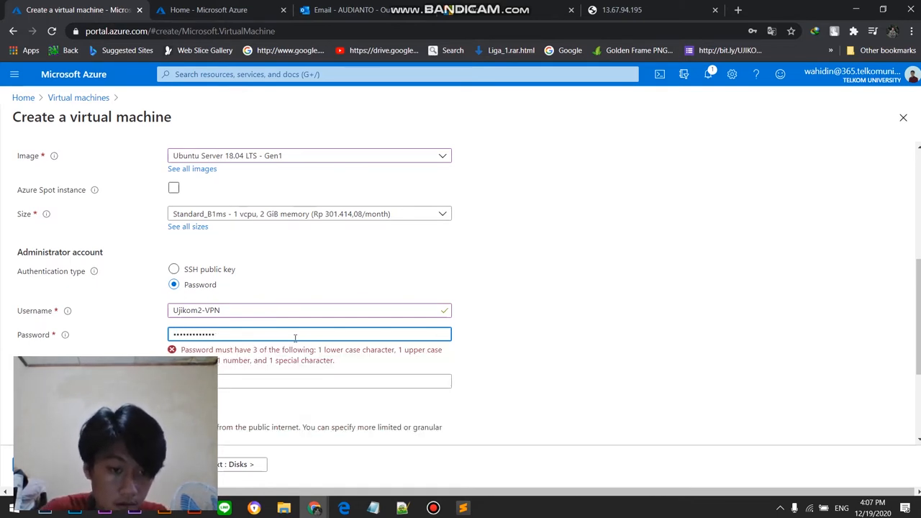
{"action": "double_click", "coordinate": [242, 334]}
{"action": "type", "text": "•••"}
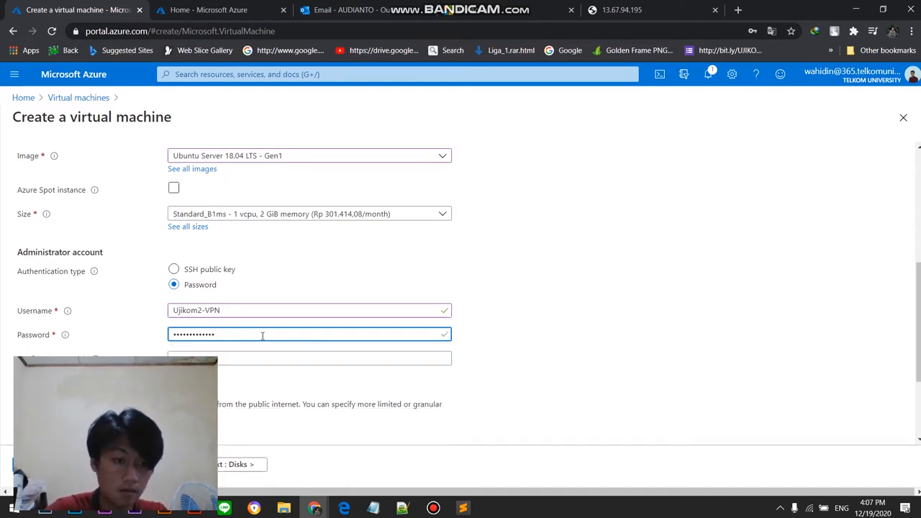
Step: Enter the administrator account password again and repeat it in the confirm password field
{"action": "left_click_drag", "start_coordinate": [263, 336], "coordinate": [144, 339]}
{"action": "key", "text": "BackSpace"}
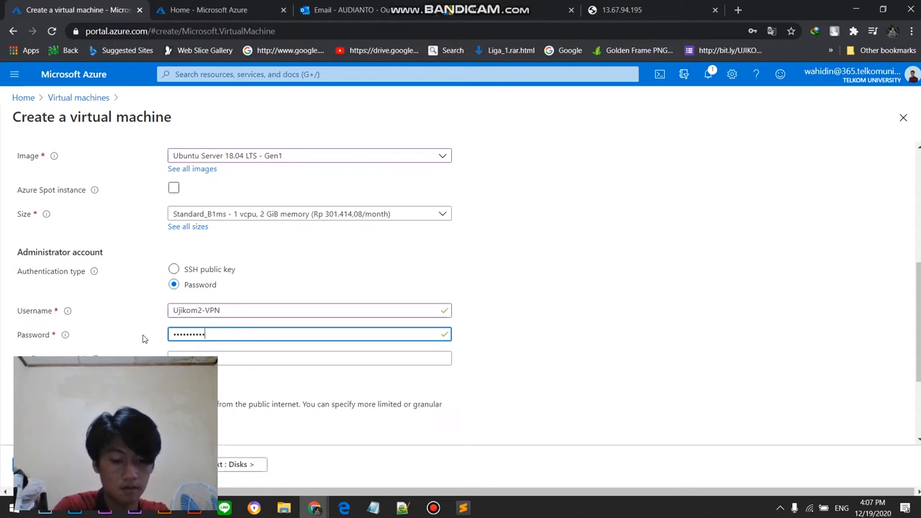
{"action": "left_click", "coordinate": [236, 361]}
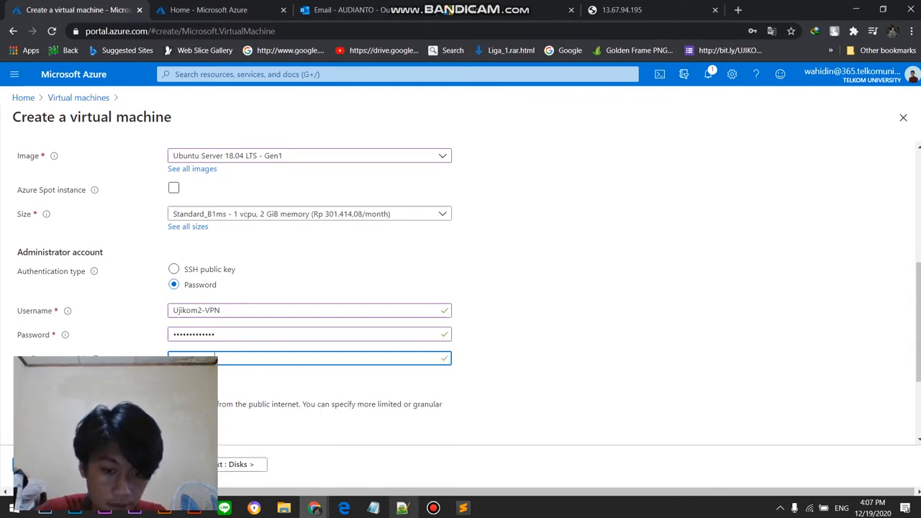
Step: Switch to Notepad, note the administrator password below the existing JSON snippets, and return to the virtual machine form
{"action": "left_click", "coordinate": [372, 508]}
{"action": "left_click", "coordinate": [567, 215]}
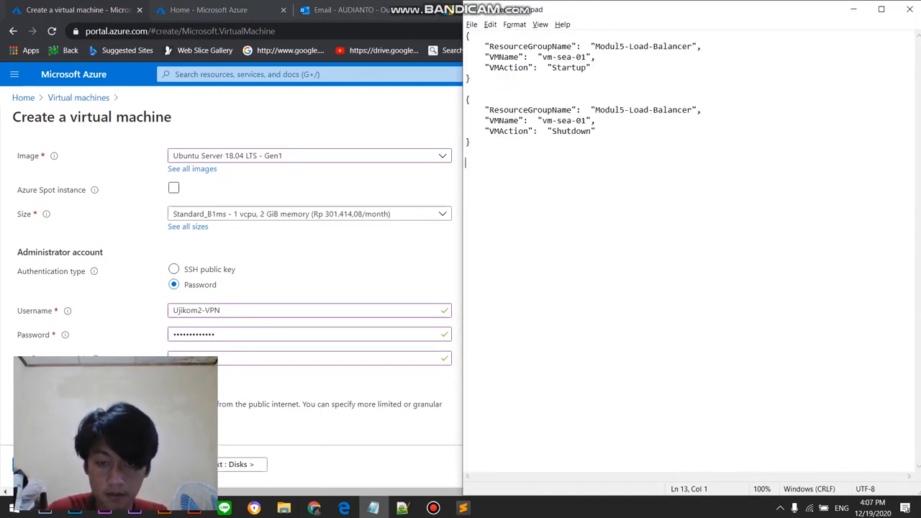
{"action": "type", "text": "{"}
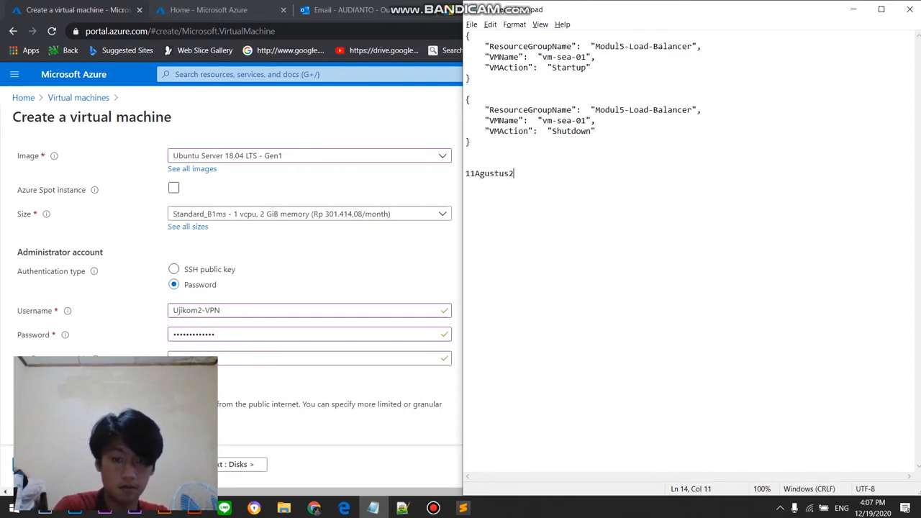
{"action": "left_click", "coordinate": [403, 261]}
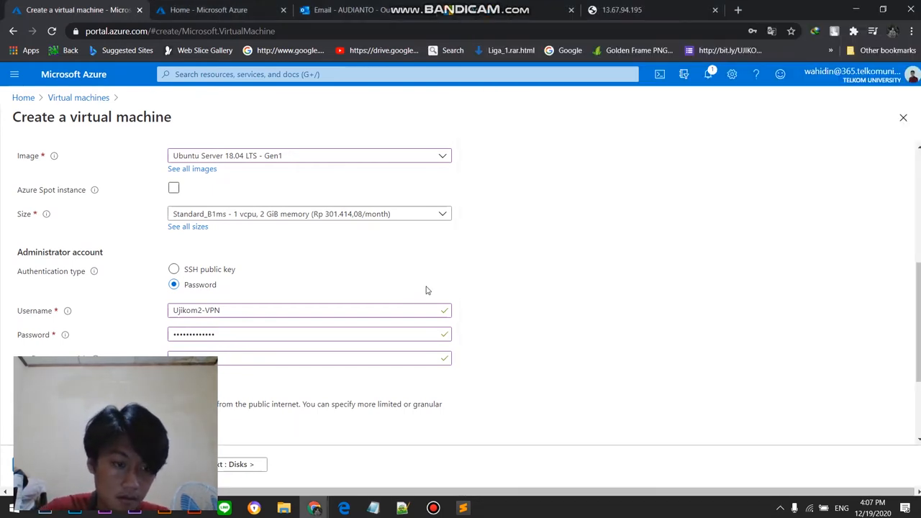
{"action": "scroll", "coordinate": [401, 288], "scroll_direction": "down", "scroll_amount": 2}
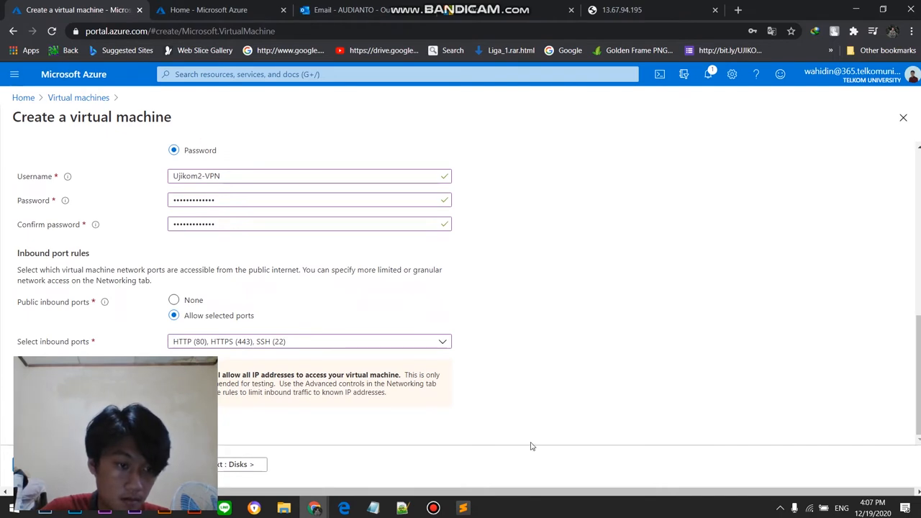
{"action": "left_click", "coordinate": [433, 508]}
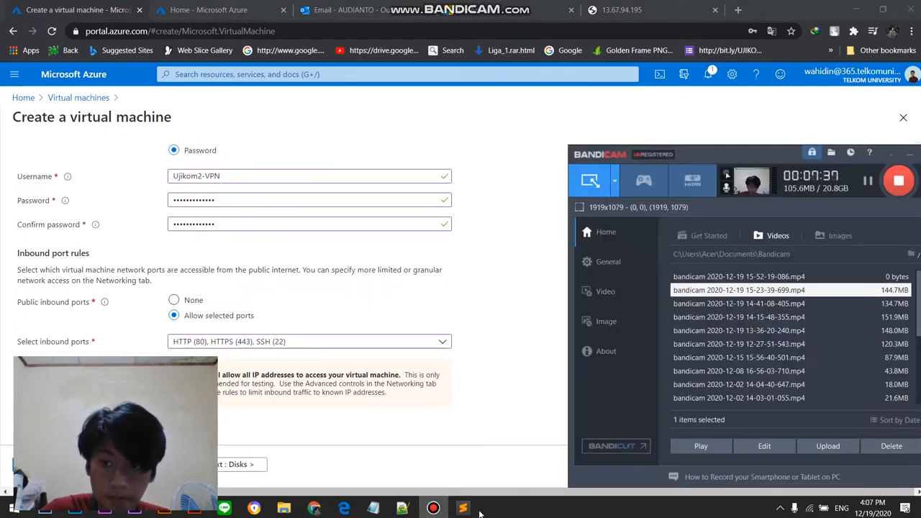
Step: Advance through the Disks settings to Networking with the defaults, declining to save the password in the browser
{"action": "left_click", "coordinate": [868, 181]}
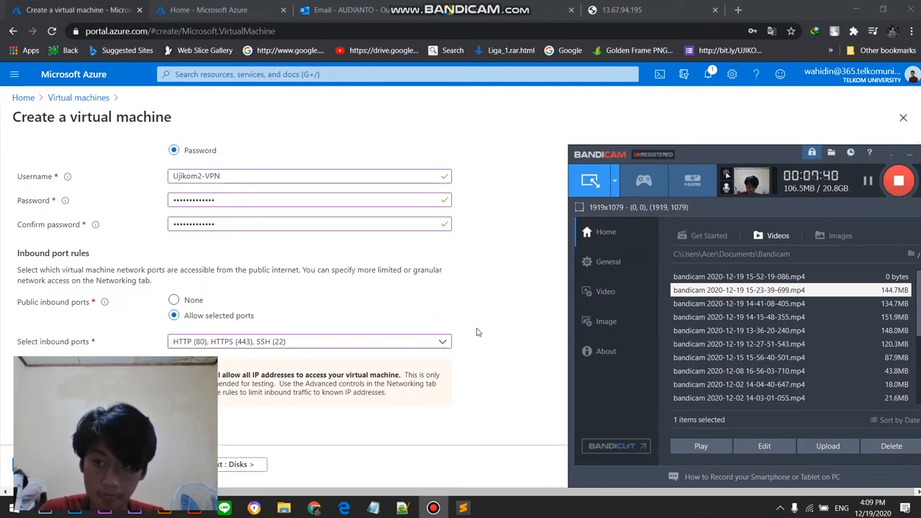
{"action": "left_click", "coordinate": [477, 332]}
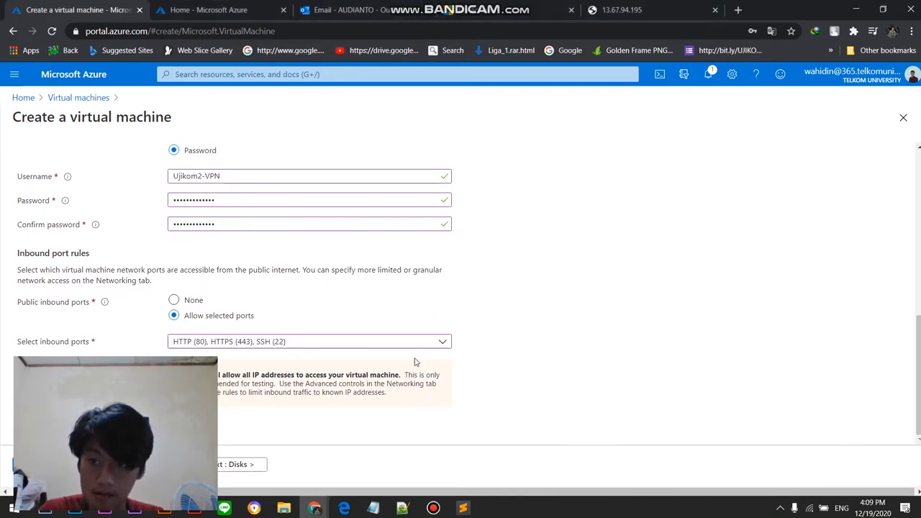
{"action": "scroll", "coordinate": [503, 310], "scroll_direction": "up", "scroll_amount": 8}
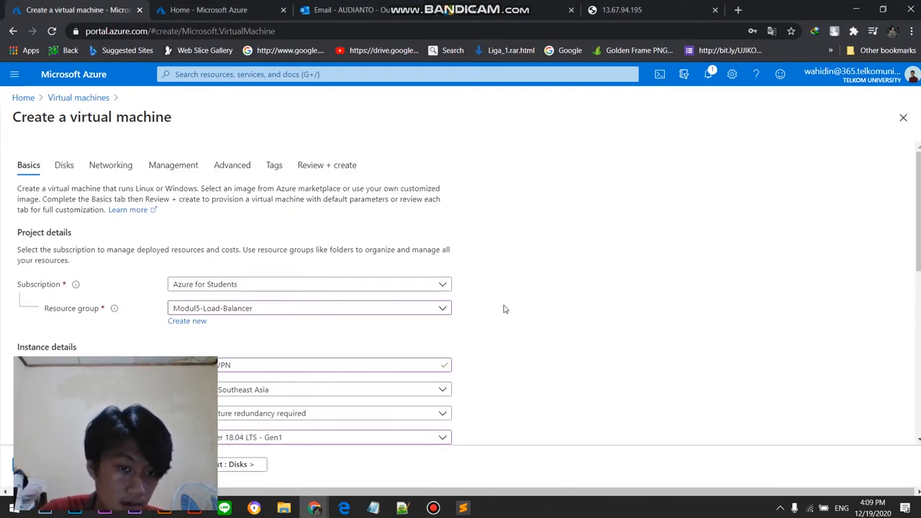
{"action": "scroll", "coordinate": [503, 309], "scroll_direction": "down", "scroll_amount": 8}
{"action": "left_click", "coordinate": [245, 464]}
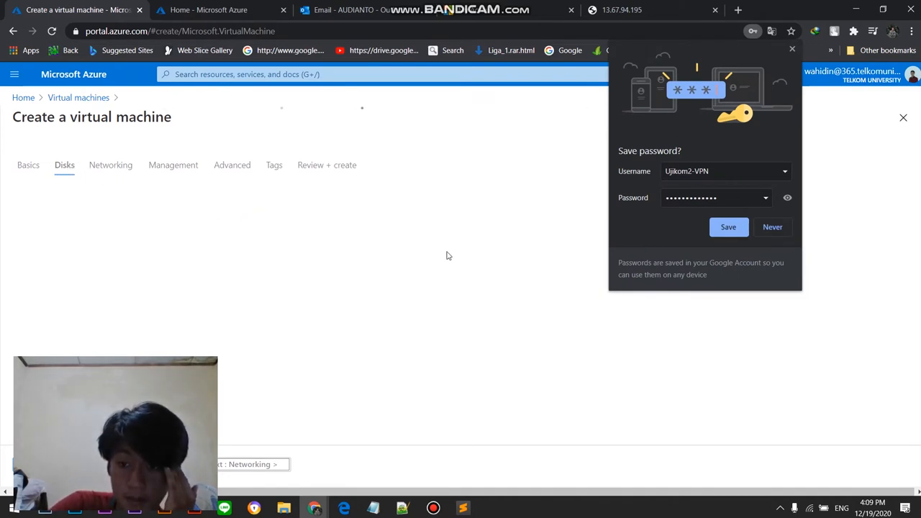
{"action": "left_click", "coordinate": [763, 230]}
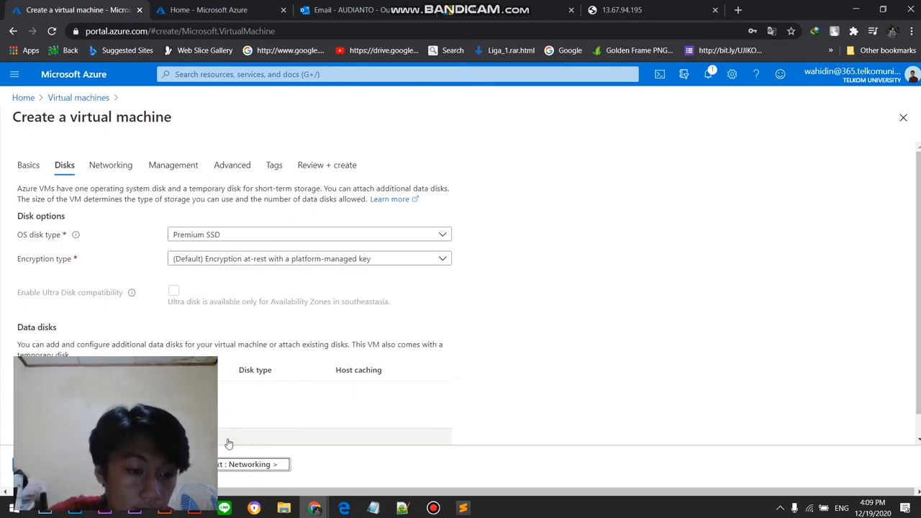
{"action": "left_click", "coordinate": [227, 466]}
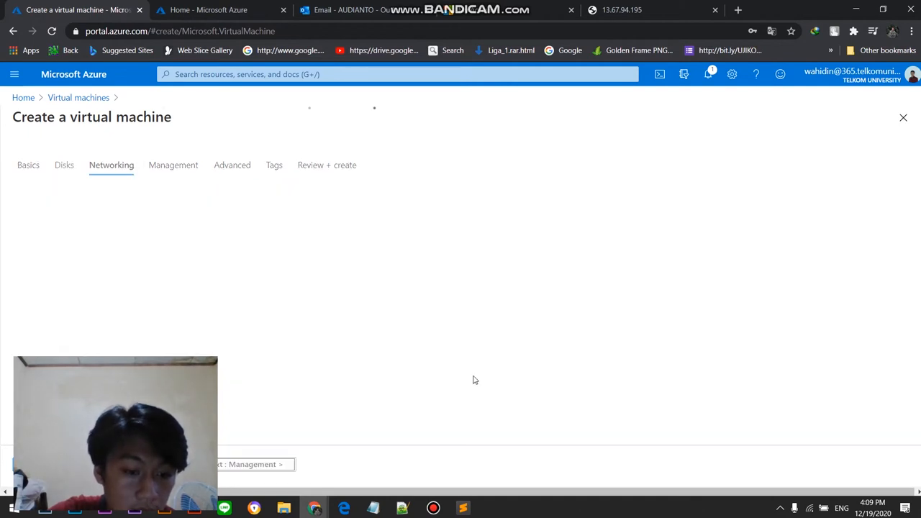
Step: Add RDP (3389) to the allowed public inbound ports in the virtual machine's networking settings
{"action": "scroll", "coordinate": [532, 291], "scroll_direction": "down", "scroll_amount": 3}
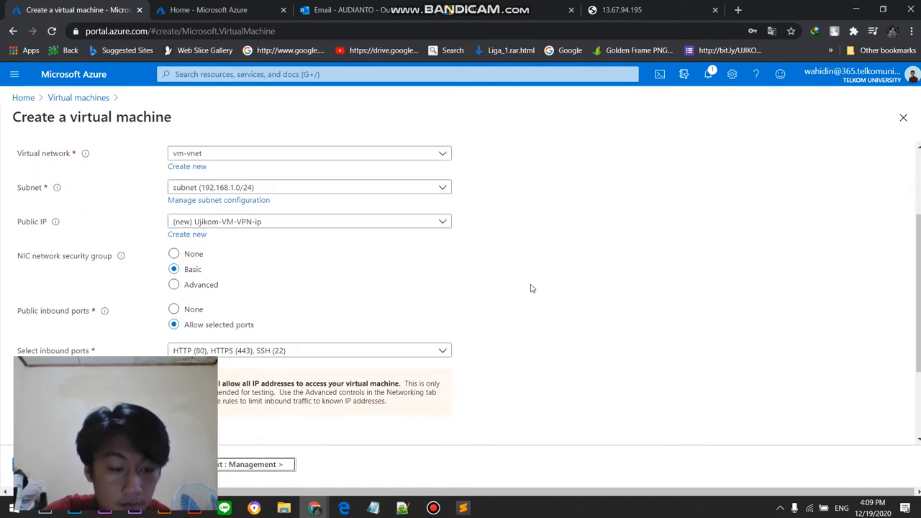
{"action": "left_click", "coordinate": [320, 358]}
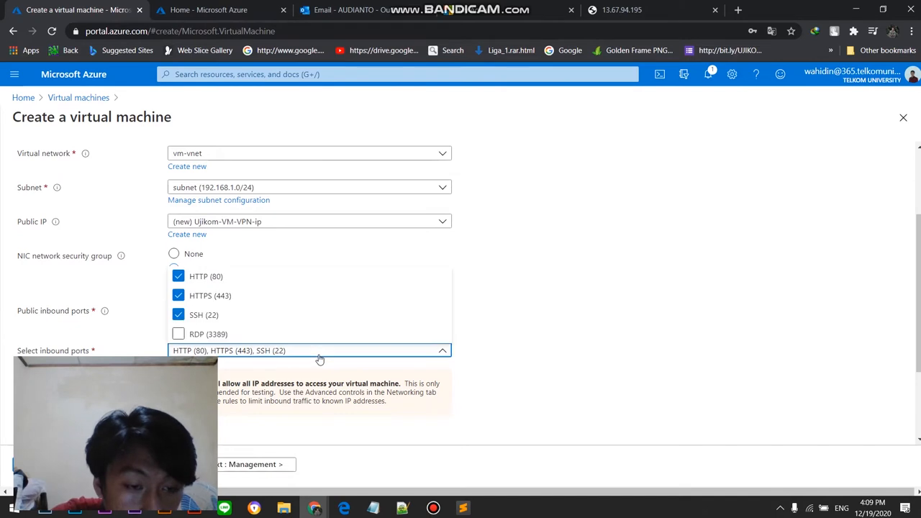
{"action": "left_click", "coordinate": [242, 336]}
{"action": "left_click", "coordinate": [566, 320]}
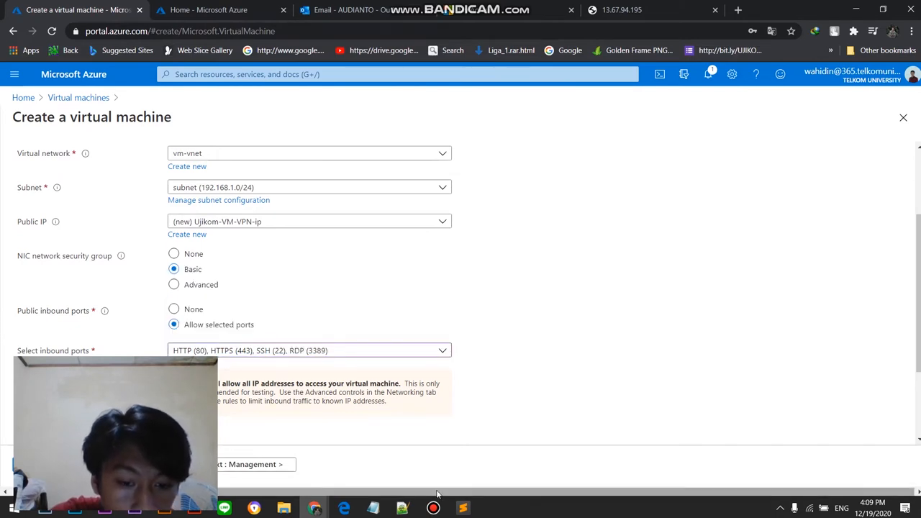
{"action": "left_click", "coordinate": [433, 507]}
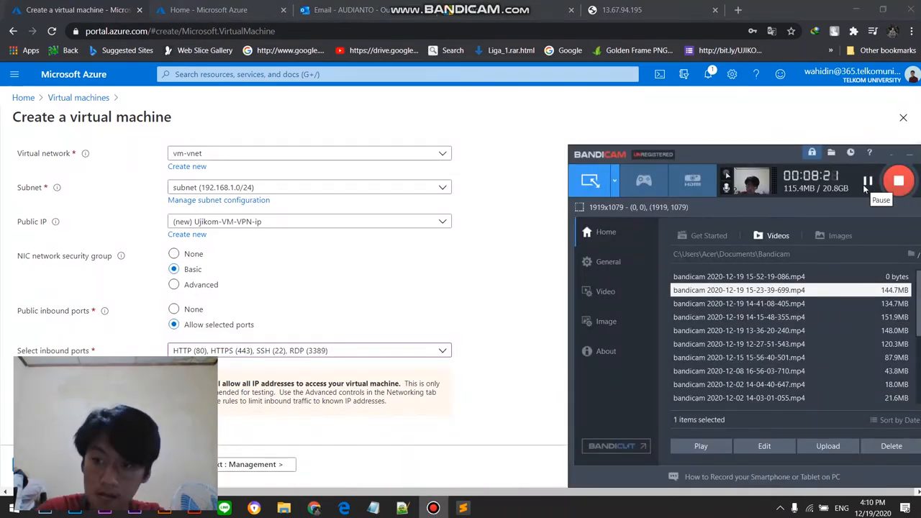
{"action": "left_click", "coordinate": [461, 391]}
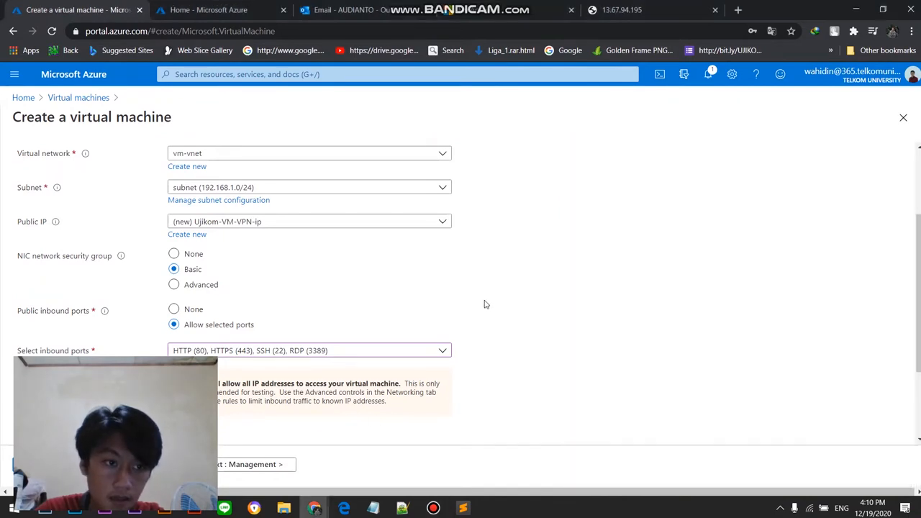
Step: Check the selected inbound ports, then validate the configuration and review its Basics, Disks, Networking and Management summary
{"action": "scroll", "coordinate": [484, 304], "scroll_direction": "up", "scroll_amount": 2}
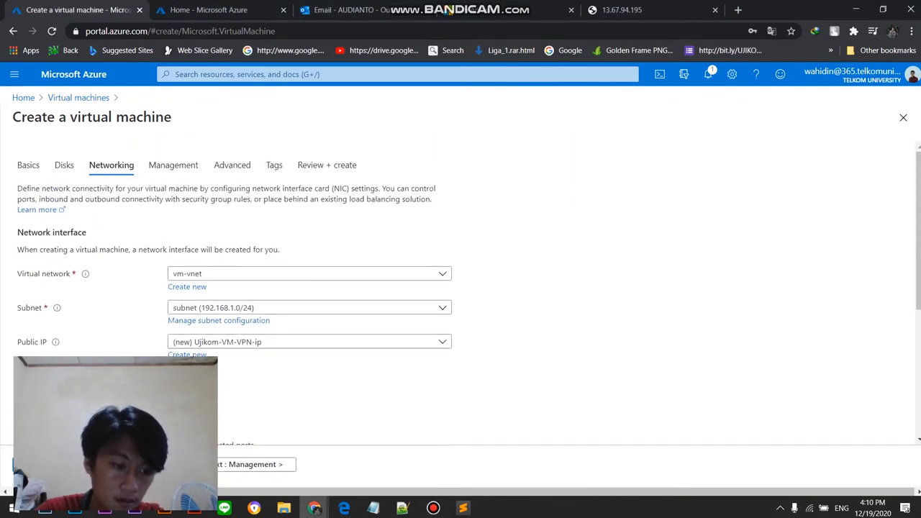
{"action": "scroll", "coordinate": [545, 329], "scroll_direction": "down", "scroll_amount": 2}
{"action": "left_click", "coordinate": [305, 354]}
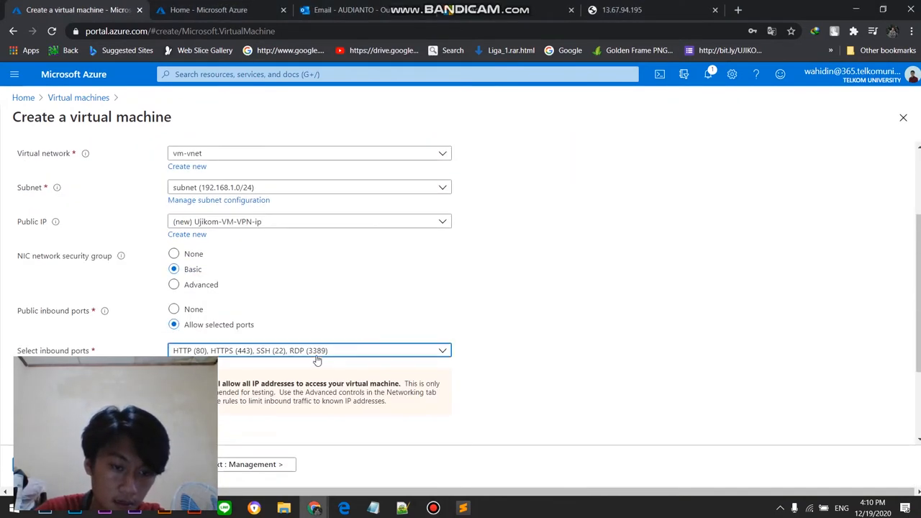
{"action": "left_click", "coordinate": [523, 345]}
{"action": "left_click", "coordinate": [54, 464]}
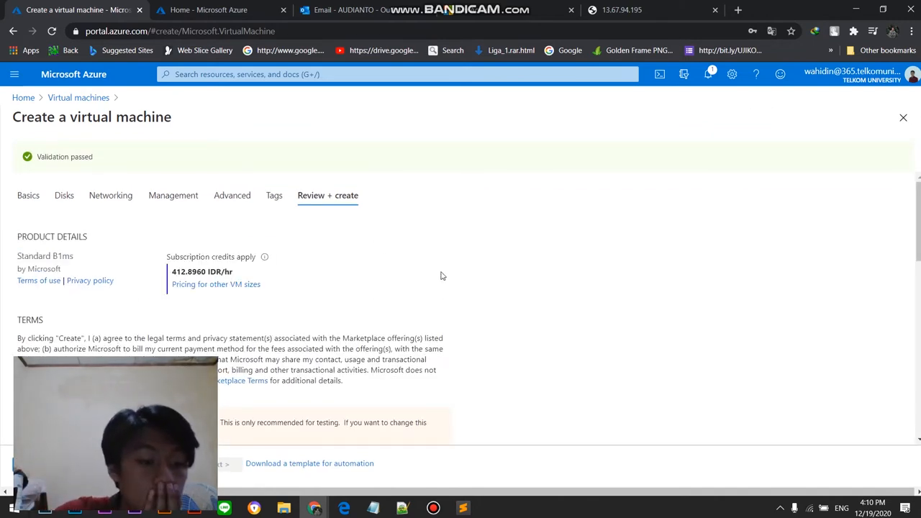
{"action": "scroll", "coordinate": [125, 284], "scroll_direction": "down", "scroll_amount": 2}
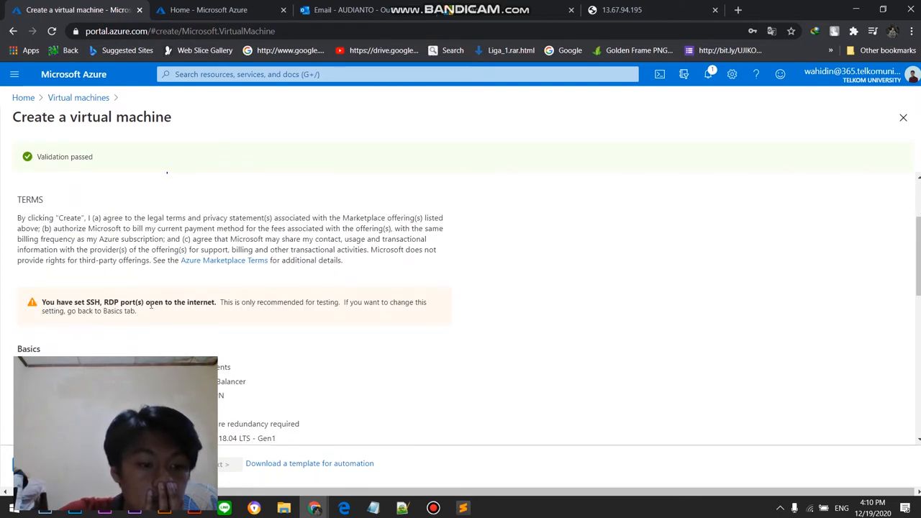
{"action": "scroll", "coordinate": [314, 309], "scroll_direction": "down", "scroll_amount": 2}
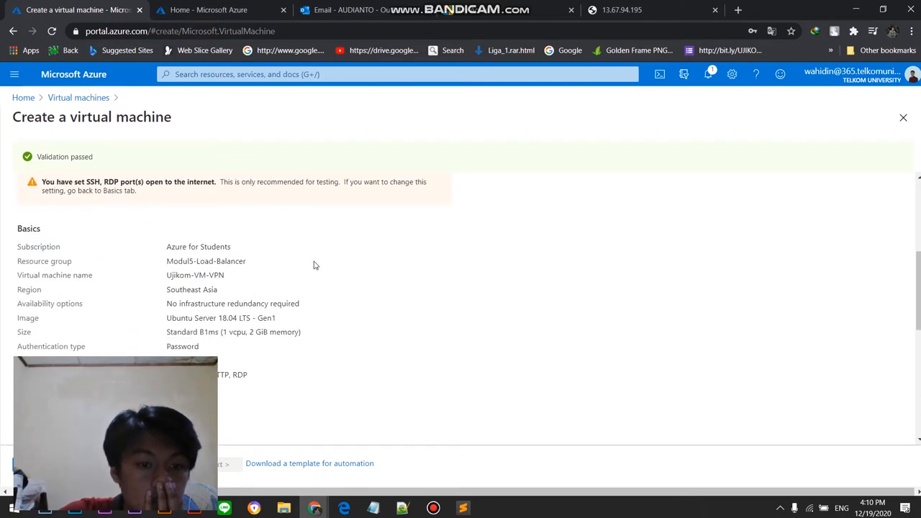
{"action": "scroll", "coordinate": [187, 260], "scroll_direction": "down", "scroll_amount": 2}
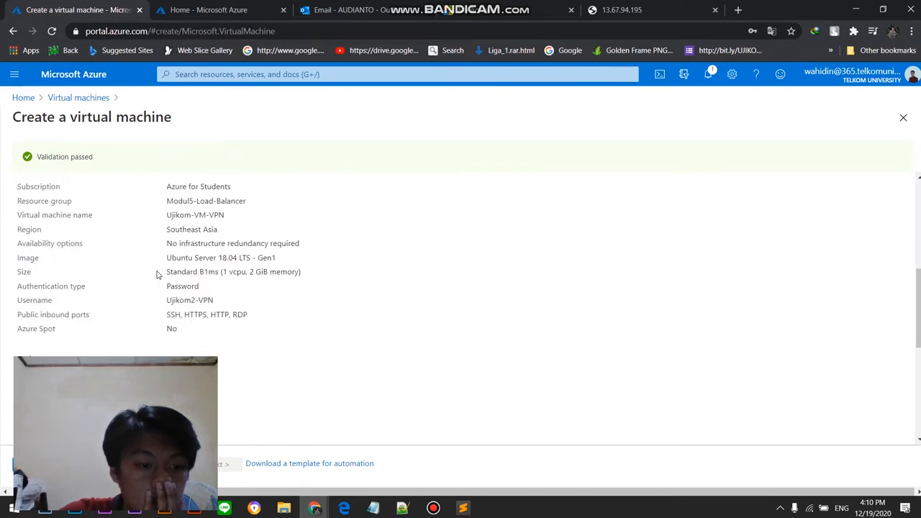
{"action": "scroll", "coordinate": [133, 280], "scroll_direction": "down", "scroll_amount": 3}
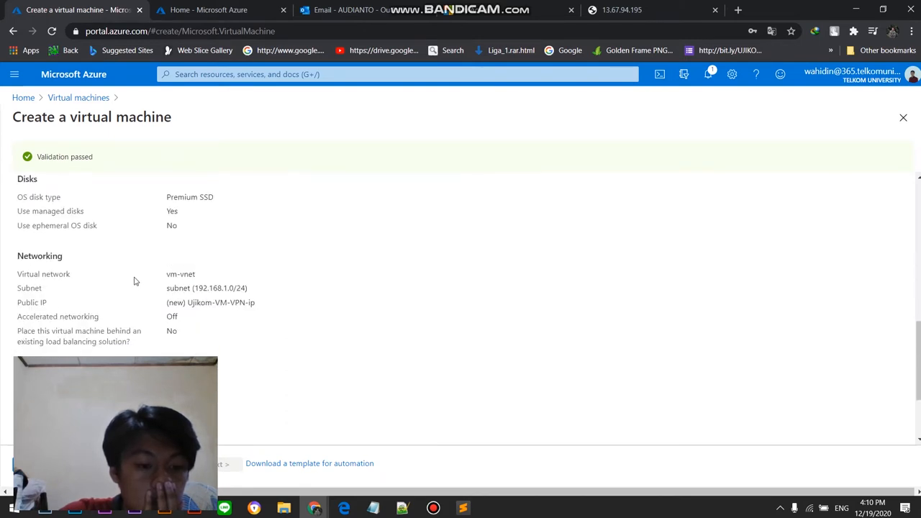
{"action": "scroll", "coordinate": [134, 281], "scroll_direction": "down", "scroll_amount": 1}
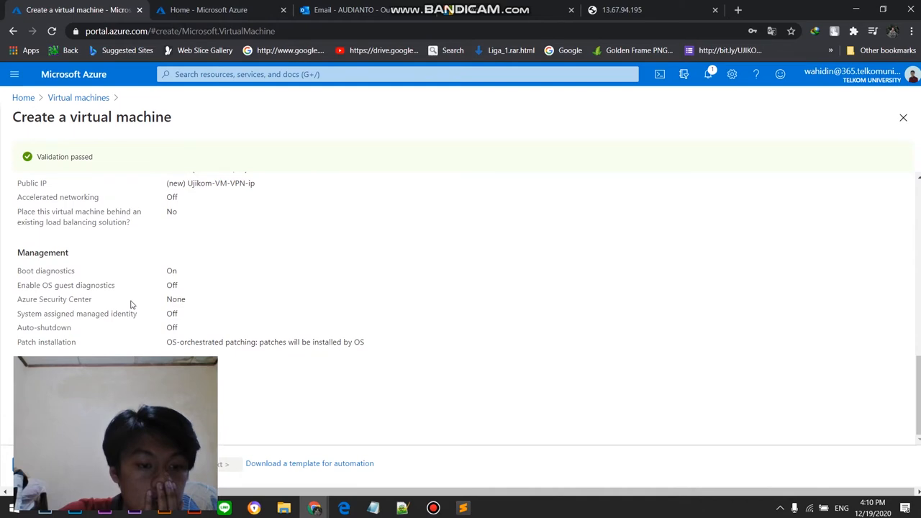
Step: Create the virtual machine from the reviewed configuration and wait for its deployment to finish
{"action": "left_click", "coordinate": [42, 464]}
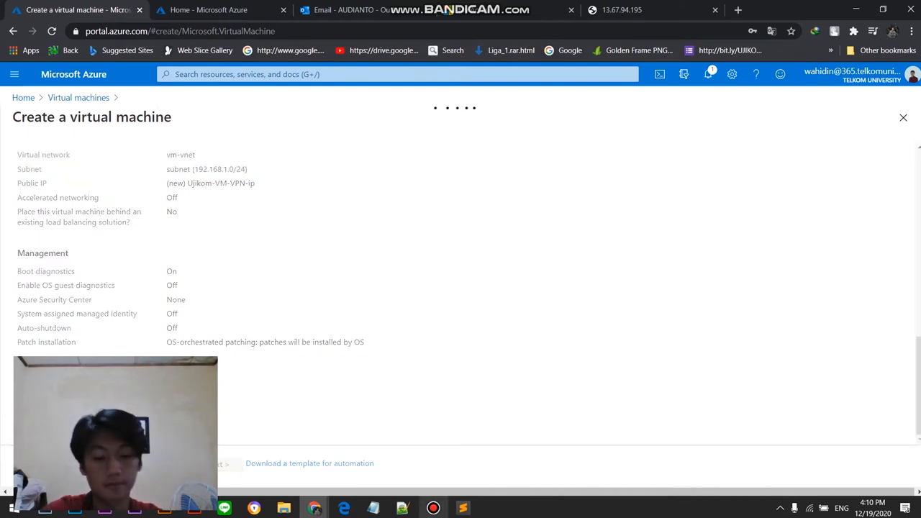
{"action": "mouse_move", "coordinate": [433, 508]}
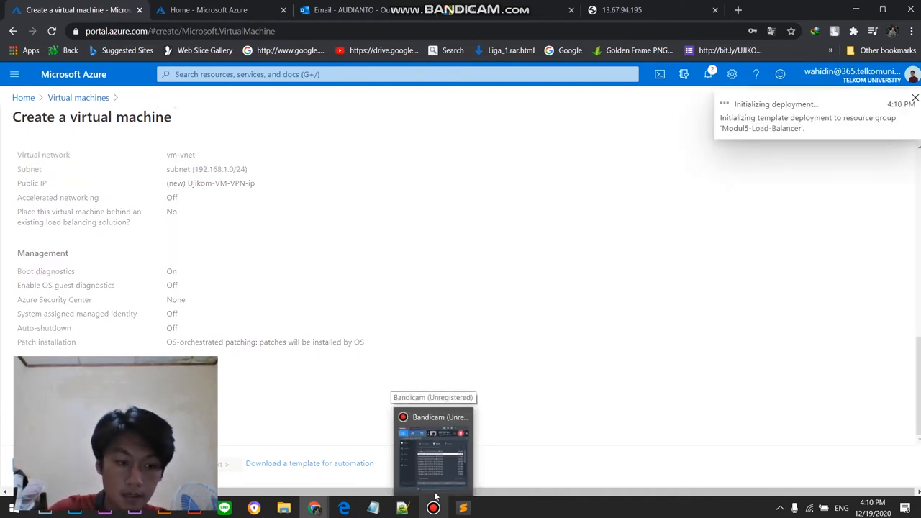
{"action": "left_click", "coordinate": [433, 448]}
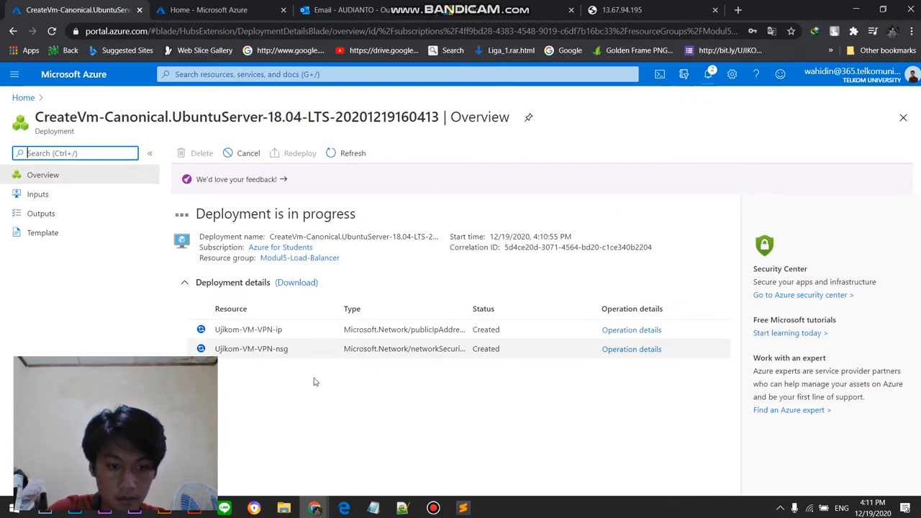
{"action": "left_click", "coordinate": [435, 508]}
{"action": "left_click", "coordinate": [868, 180]}
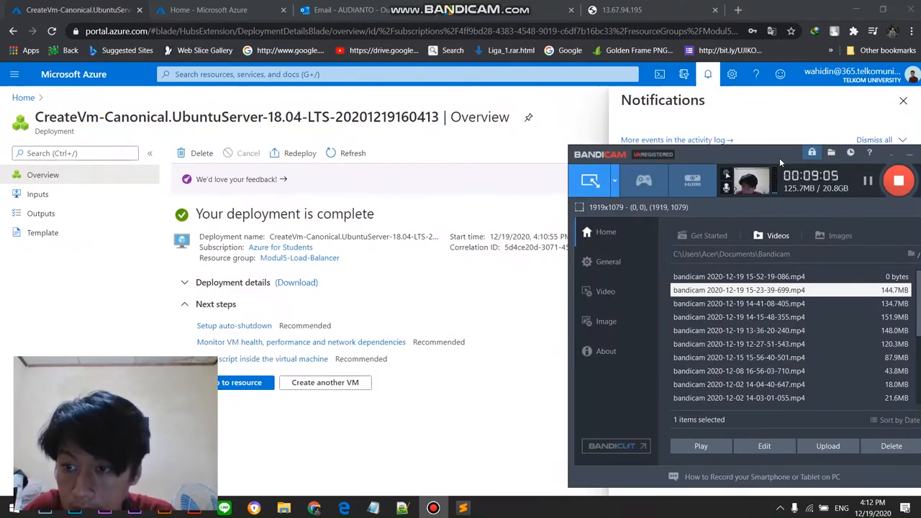
{"action": "left_click_drag", "start_coordinate": [779, 158], "coordinate": [429, 148]}
{"action": "left_click", "coordinate": [827, 140]}
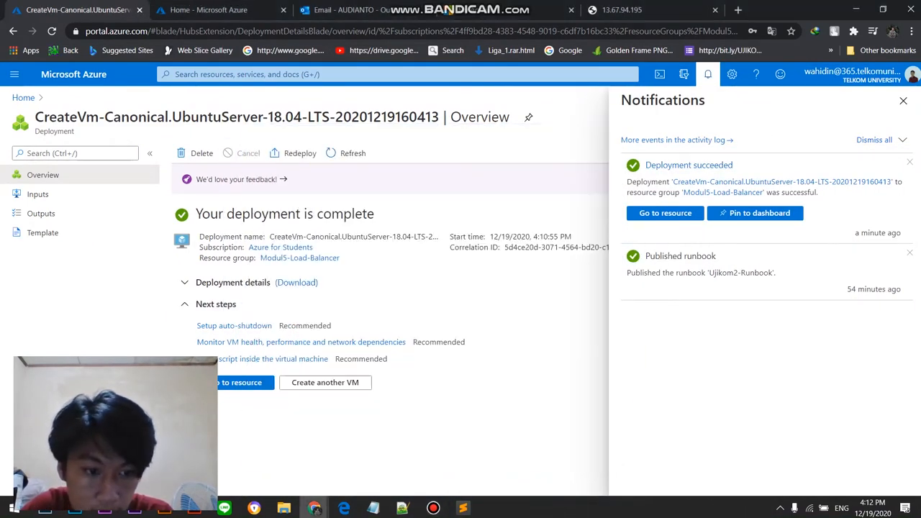
Step: Open the deployed Ujikom-VM-VPN resource and copy its public IP address
{"action": "left_click", "coordinate": [247, 383]}
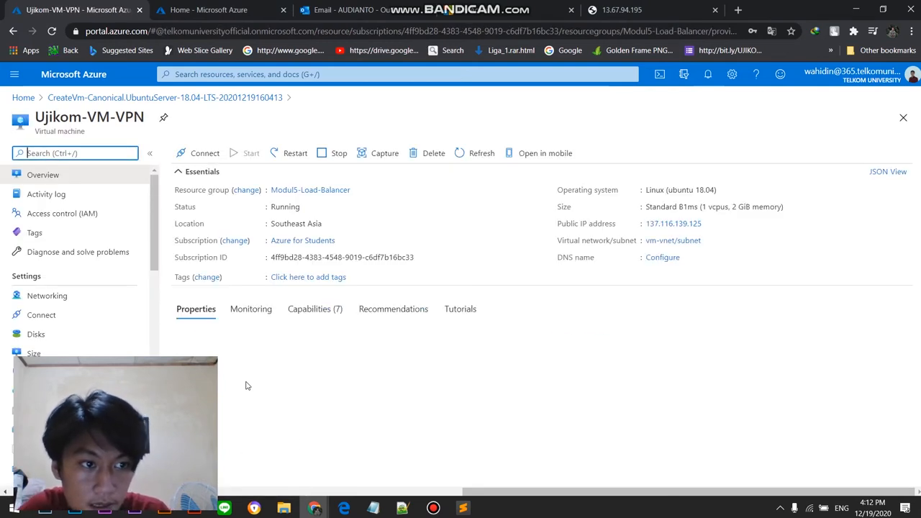
{"action": "mouse_move", "coordinate": [689, 227]}
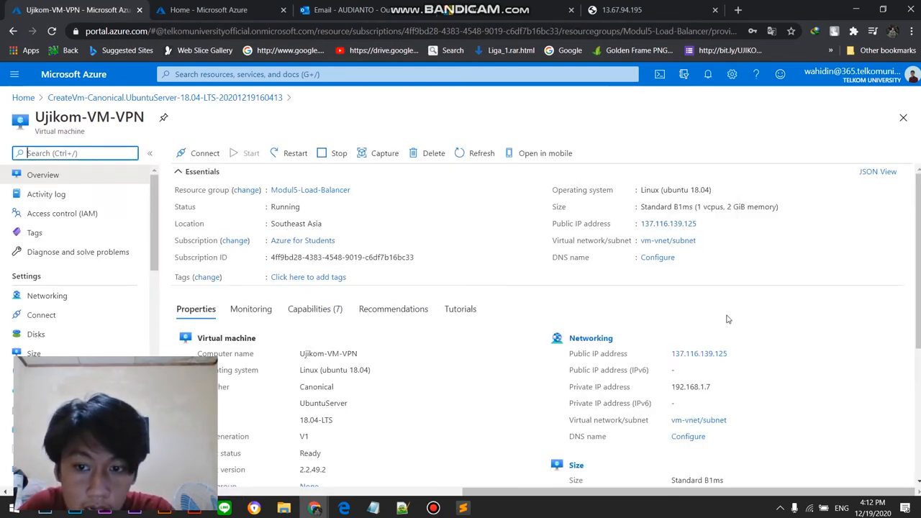
{"action": "scroll", "coordinate": [489, 345], "scroll_direction": "down", "scroll_amount": 1}
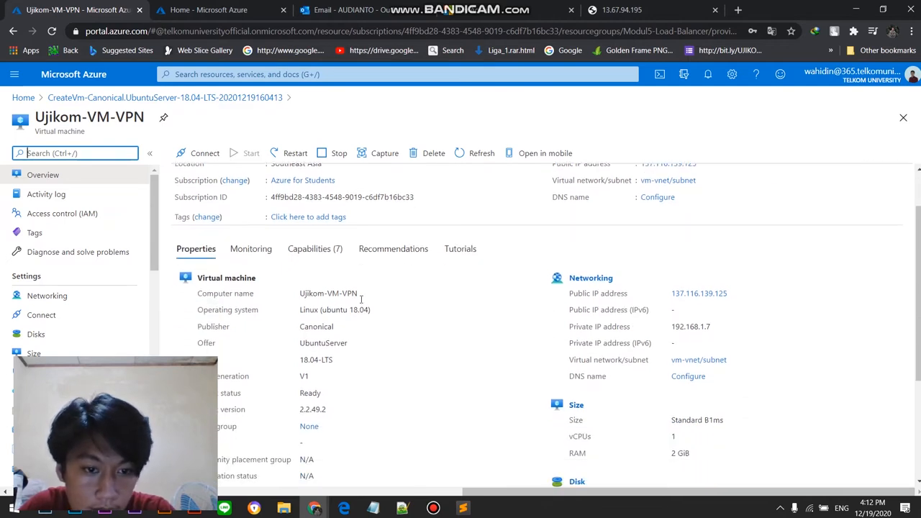
{"action": "scroll", "coordinate": [330, 305], "scroll_direction": "up", "scroll_amount": 1}
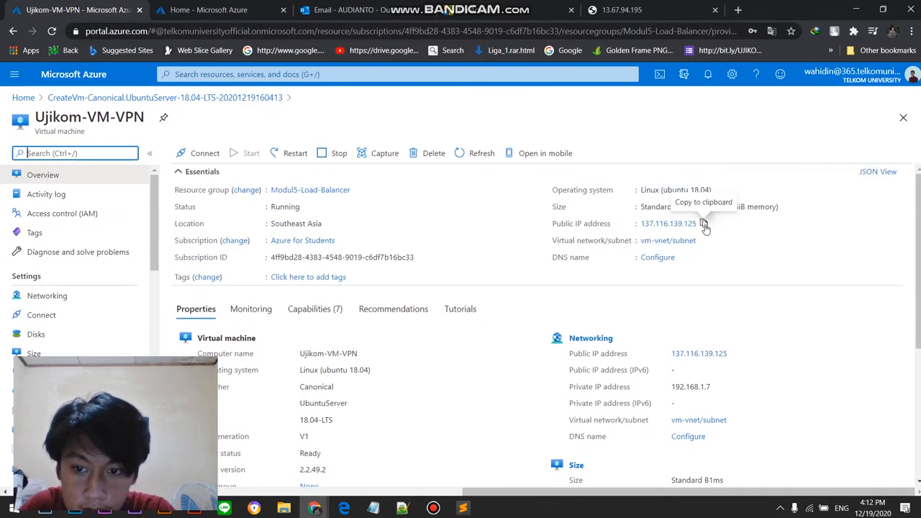
{"action": "left_click", "coordinate": [704, 225]}
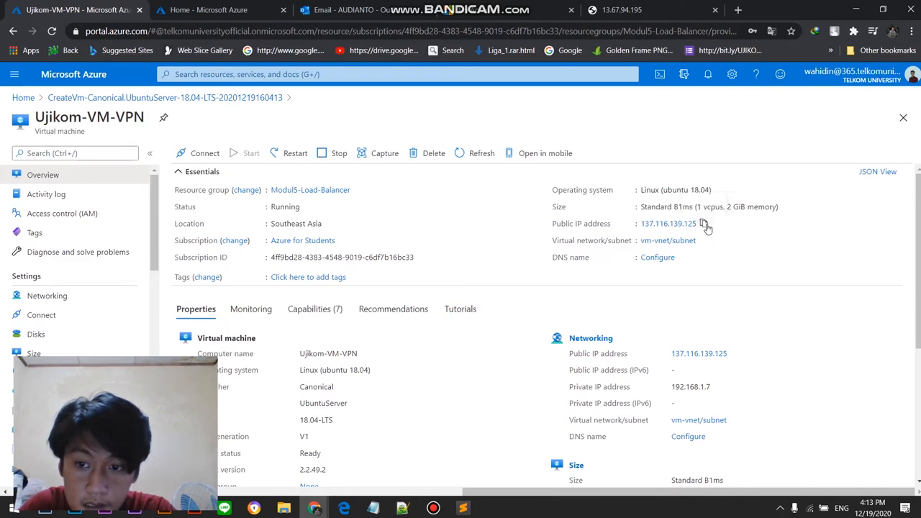
Step: Search the installed Windows apps for PuTTY and launch it
{"action": "left_click", "coordinate": [9, 508]}
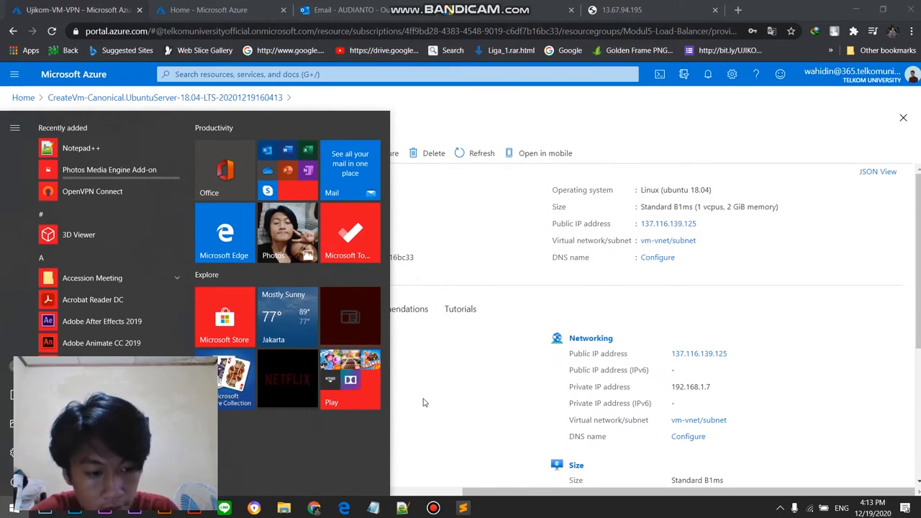
{"action": "left_click", "coordinate": [10, 508]}
{"action": "left_click", "coordinate": [10, 508]}
{"action": "scroll", "coordinate": [109, 302], "scroll_direction": "down", "scroll_amount": 1}
{"action": "scroll", "coordinate": [110, 302], "scroll_direction": "up", "scroll_amount": 1}
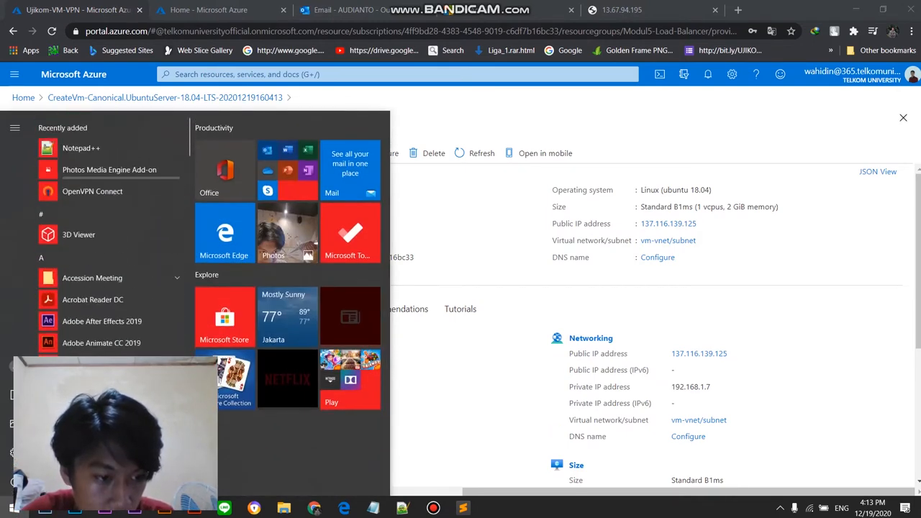
{"action": "type", "text": "c"}
{"action": "type", "text": "u"}
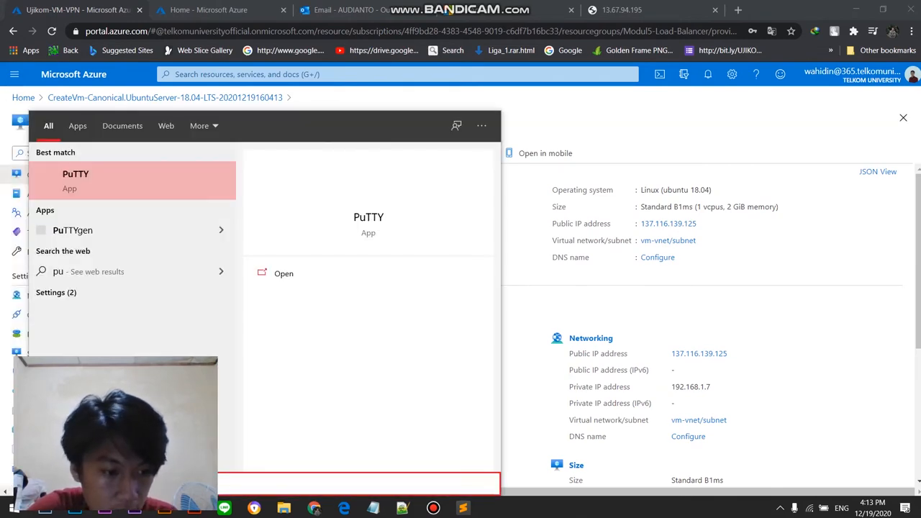
{"action": "type", "text": "tty"}
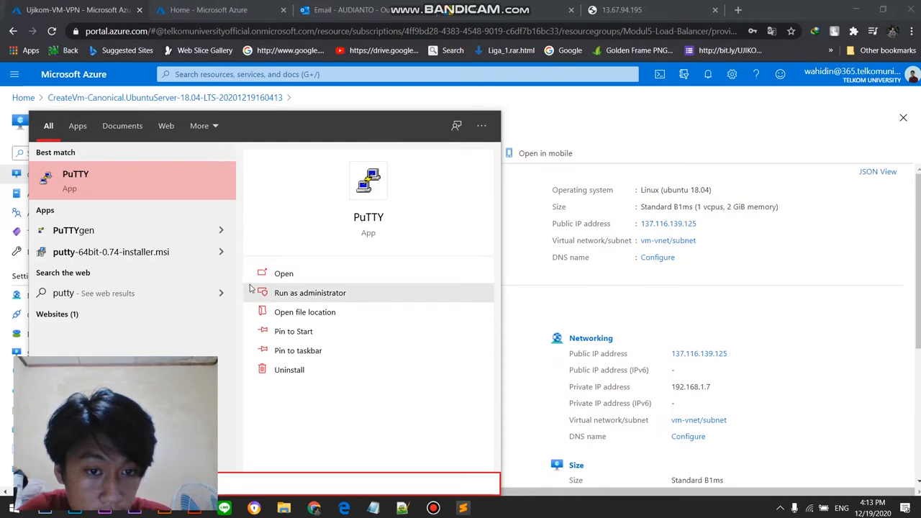
{"action": "left_click", "coordinate": [149, 178]}
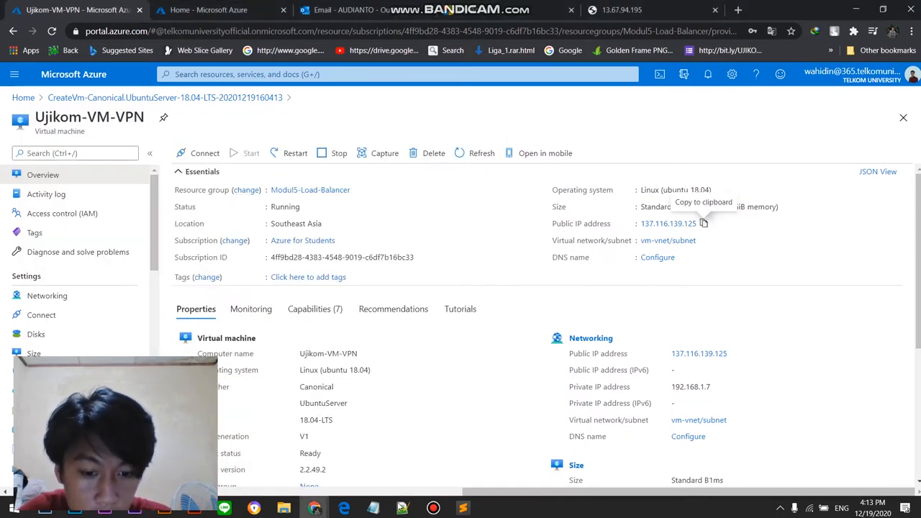
{"action": "left_click", "coordinate": [432, 508]}
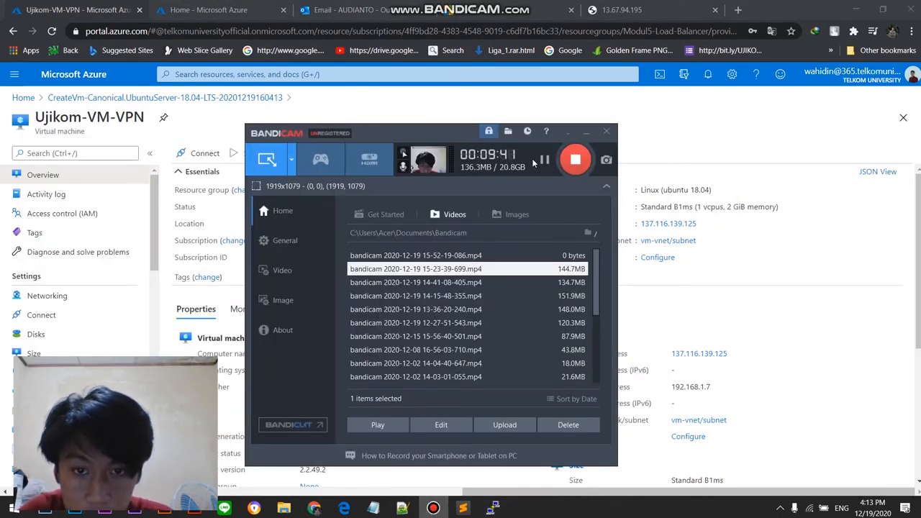
Step: Try to open an SSH session in PuTTY to Ujikom-VM-VPN's copied public IP address, 137.116.139.125, on port 22
{"action": "left_click", "coordinate": [492, 508]}
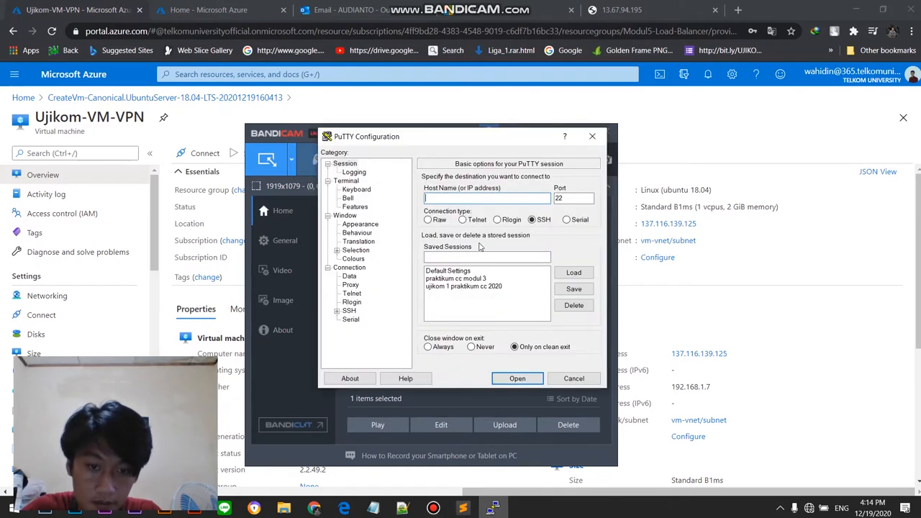
{"action": "left_click", "coordinate": [287, 132]}
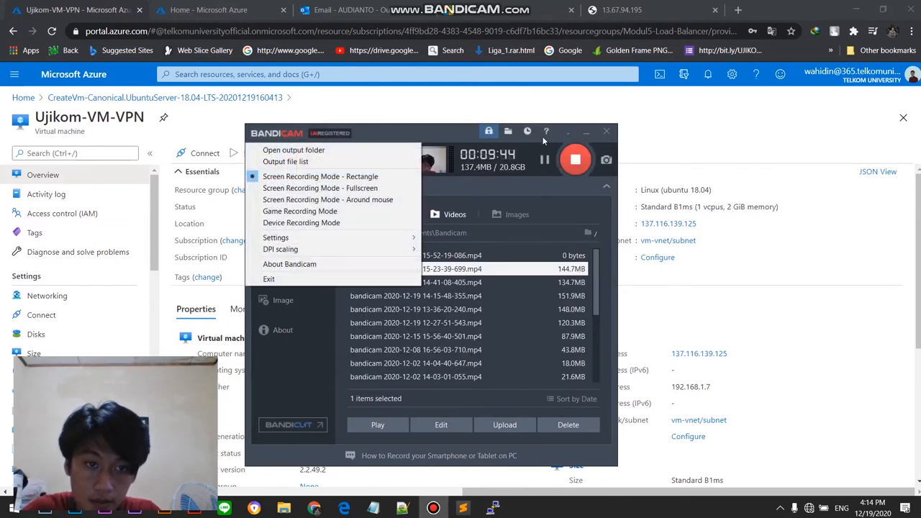
{"action": "left_click", "coordinate": [587, 134]}
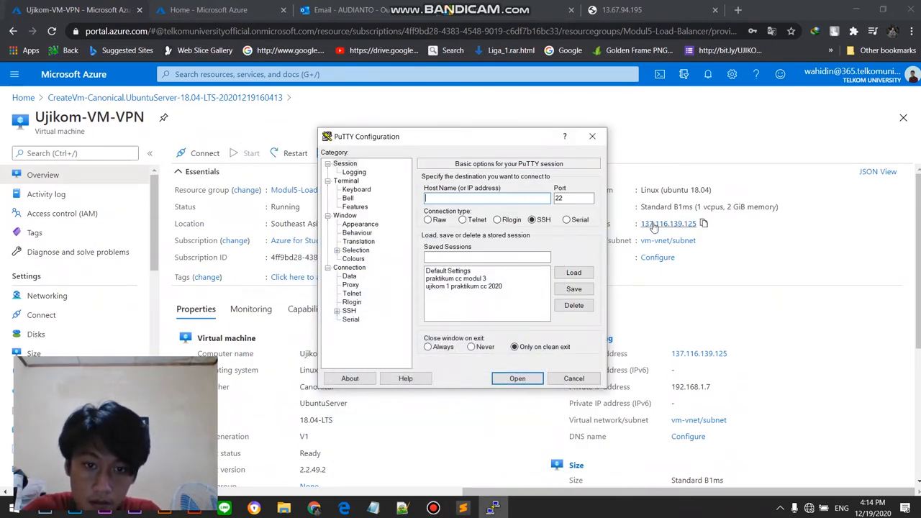
{"action": "left_click", "coordinate": [703, 224]}
{"action": "left_click", "coordinate": [491, 508]}
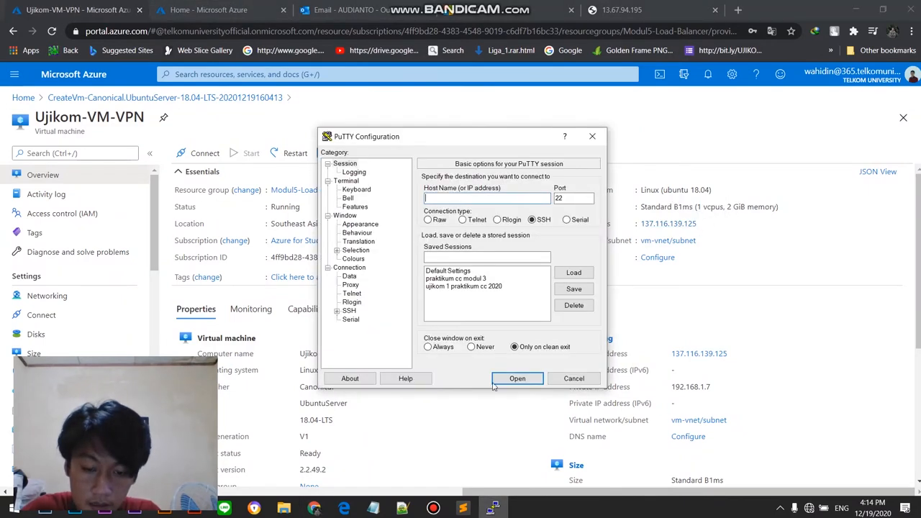
{"action": "left_click", "coordinate": [491, 198]}
{"action": "key", "text": "ctrl+v"}
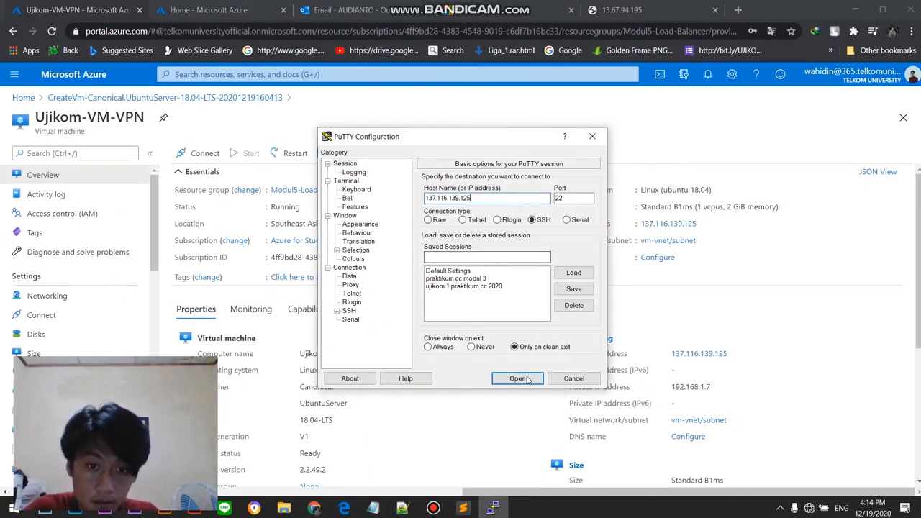
{"action": "left_click", "coordinate": [517, 379]}
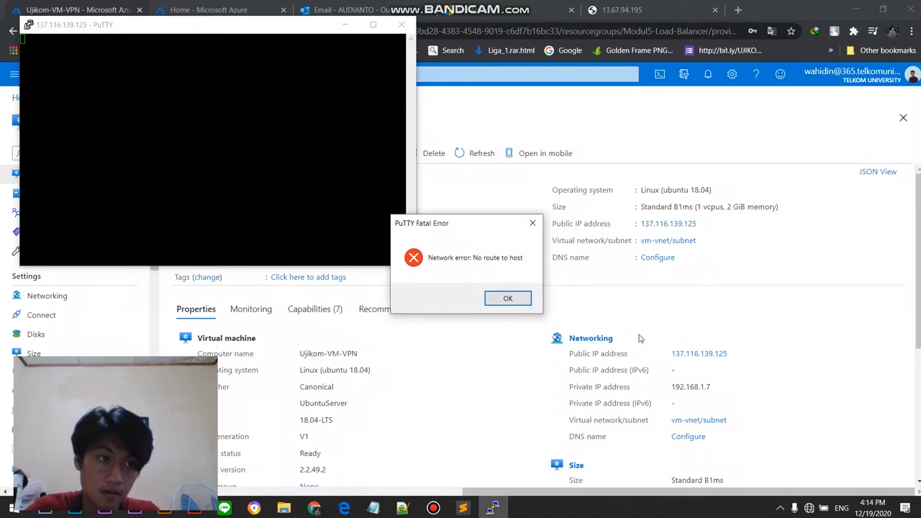
{"action": "left_click", "coordinate": [508, 299]}
{"action": "left_click_drag", "start_coordinate": [309, 33], "coordinate": [407, 136]}
{"action": "left_click", "coordinate": [499, 132]}
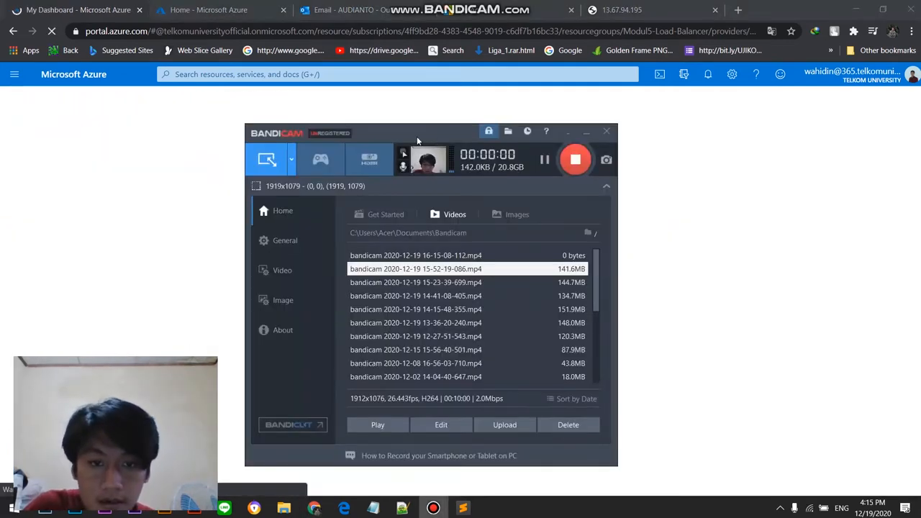
{"action": "left_click_drag", "start_coordinate": [417, 138], "coordinate": [259, 132]}
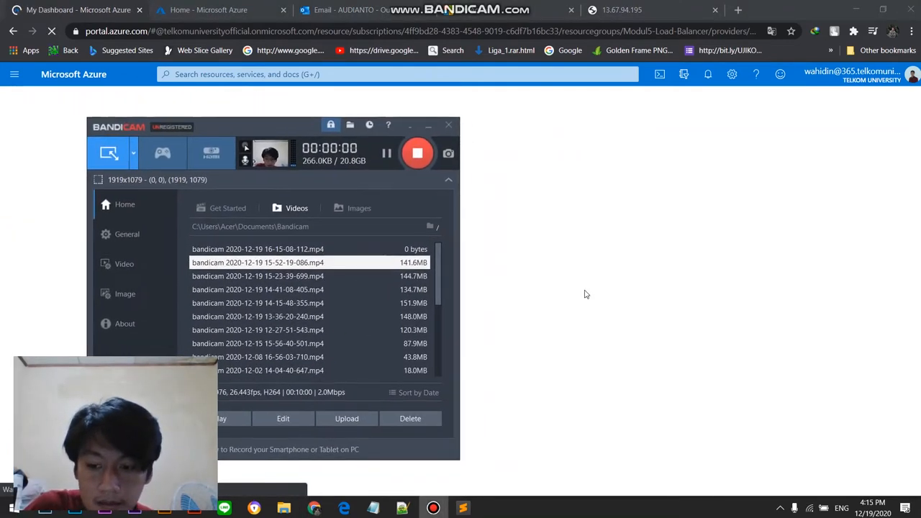
{"action": "left_click", "coordinate": [683, 318]}
{"action": "left_click", "coordinate": [812, 510]}
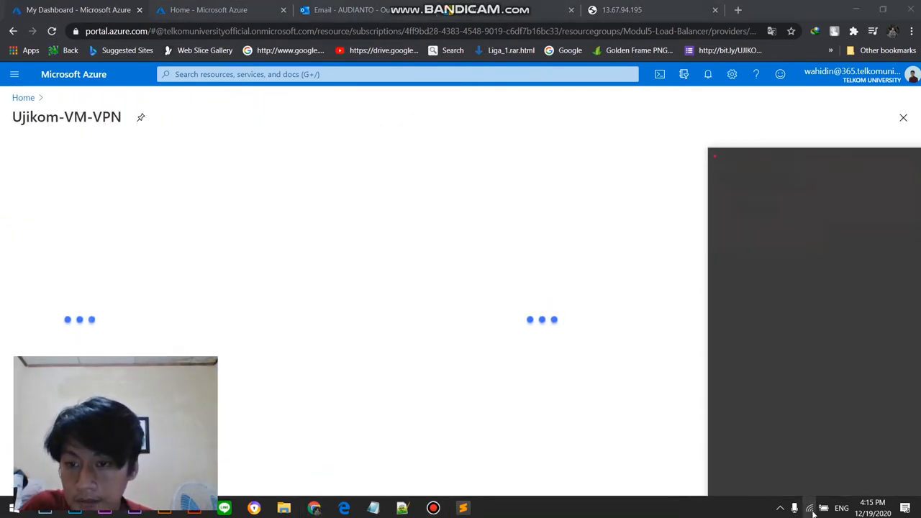
{"action": "left_click", "coordinate": [470, 185]}
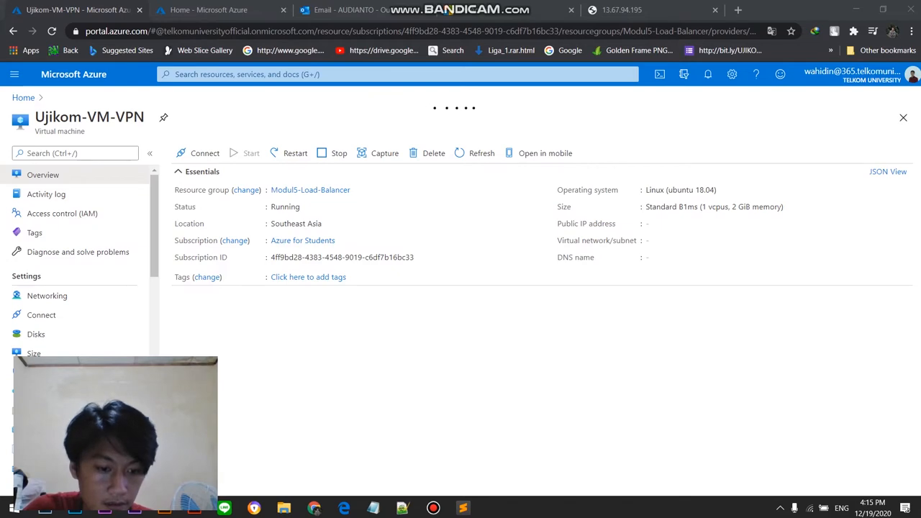
Step: Launch PuTTY, open an SSH session to the VM's copied public IP 137.116.139.125, and add the server's host key to the cache
{"action": "key", "text": "super"}
{"action": "type", "text": "putty"}
{"action": "key", "text": "Return"}
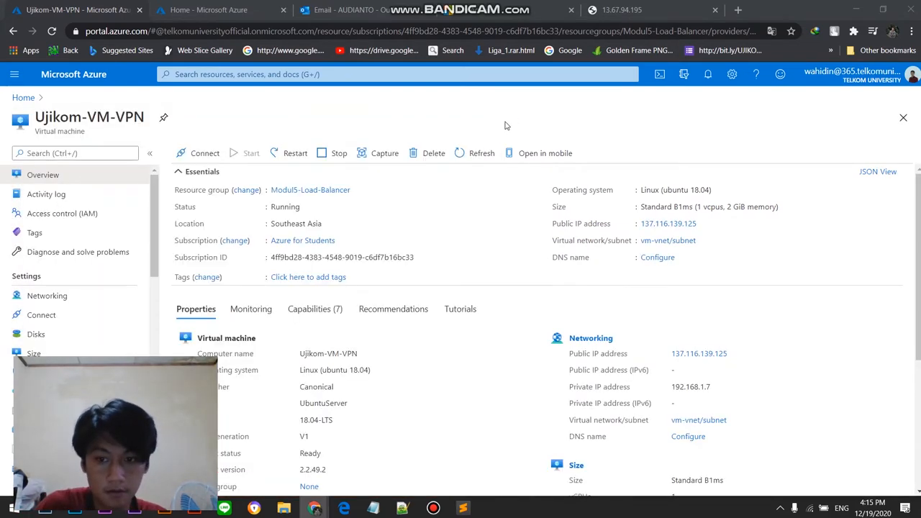
{"action": "left_click", "coordinate": [704, 223]}
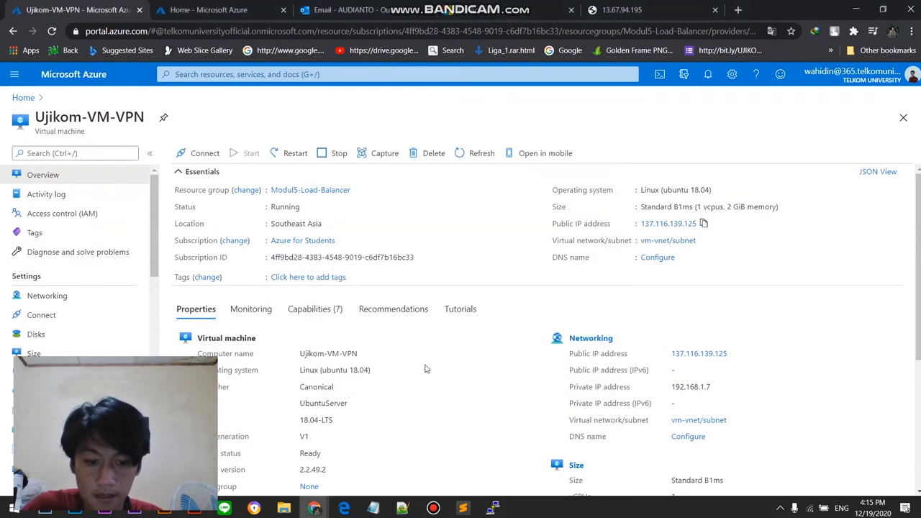
{"action": "left_click", "coordinate": [492, 508]}
{"action": "key", "text": "ctrl+v"}
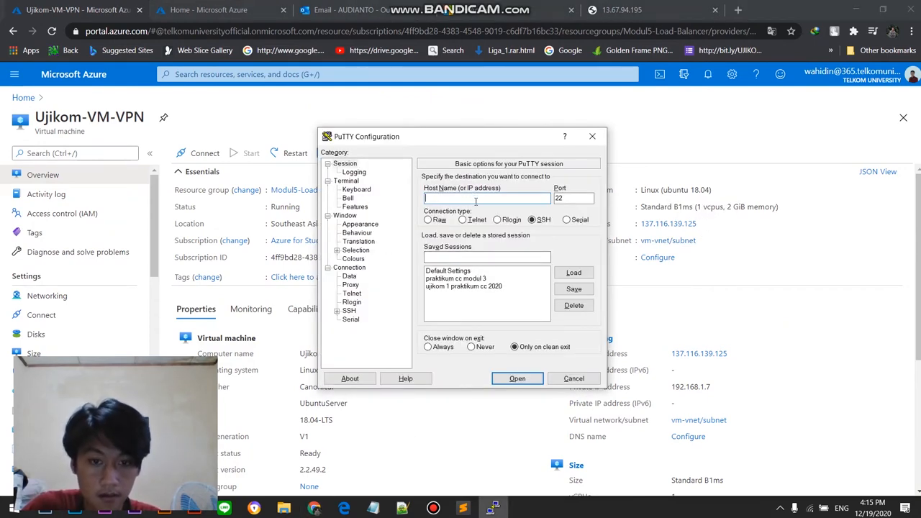
{"action": "left_click", "coordinate": [517, 379]}
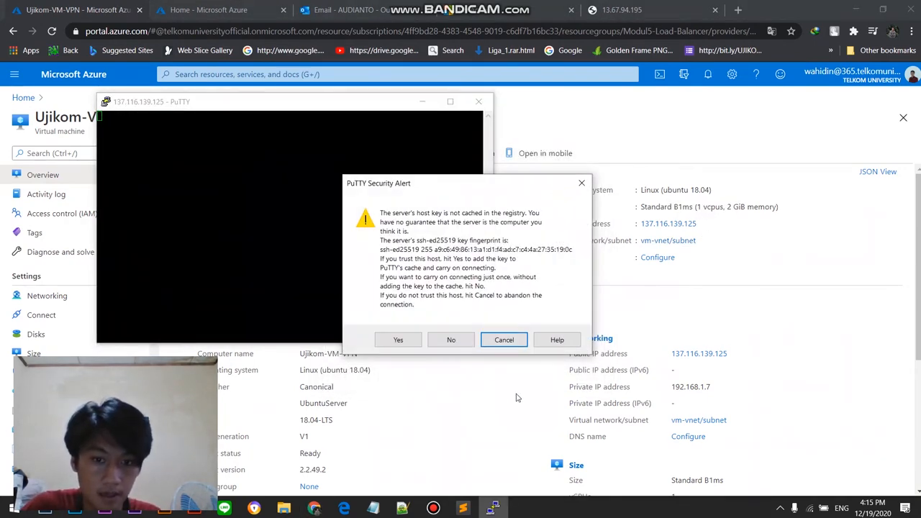
{"action": "left_click", "coordinate": [400, 340]}
Step: Try to log in as azureuser with the account password, and close the PuTTY session
{"action": "type", "text": "azureuser"}
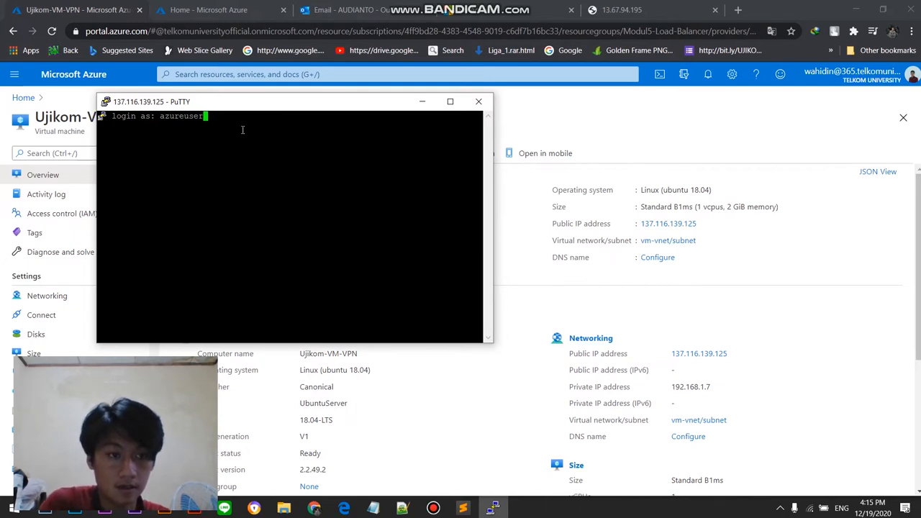
{"action": "key", "text": "Return"}
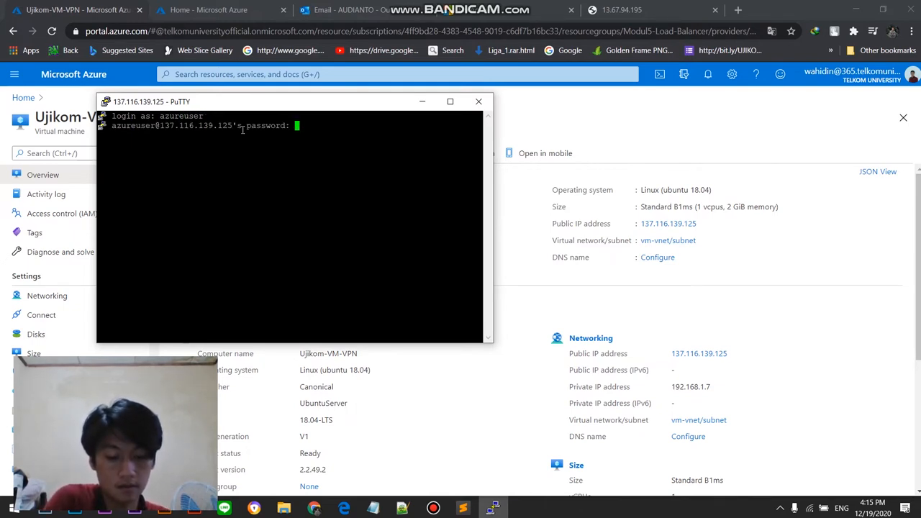
{"action": "key", "text": "Return"}
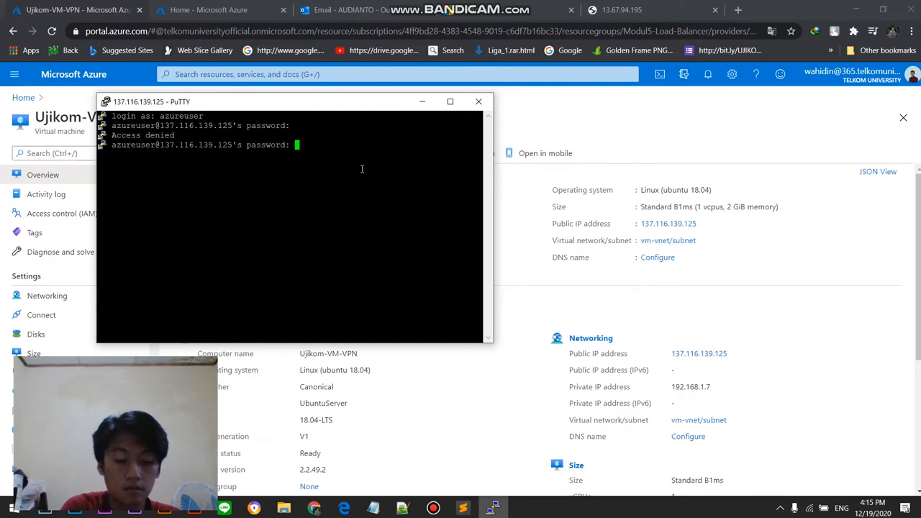
{"action": "key", "text": "Return"}
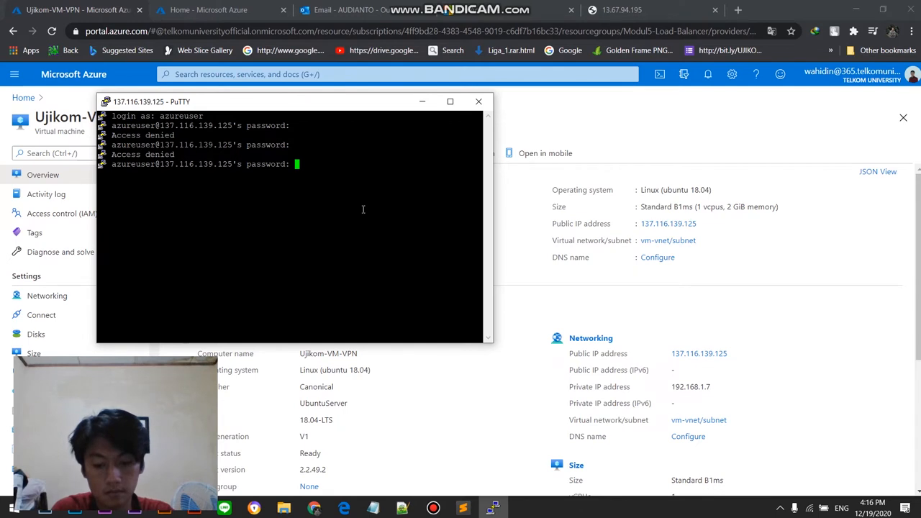
{"action": "key", "text": "Return"}
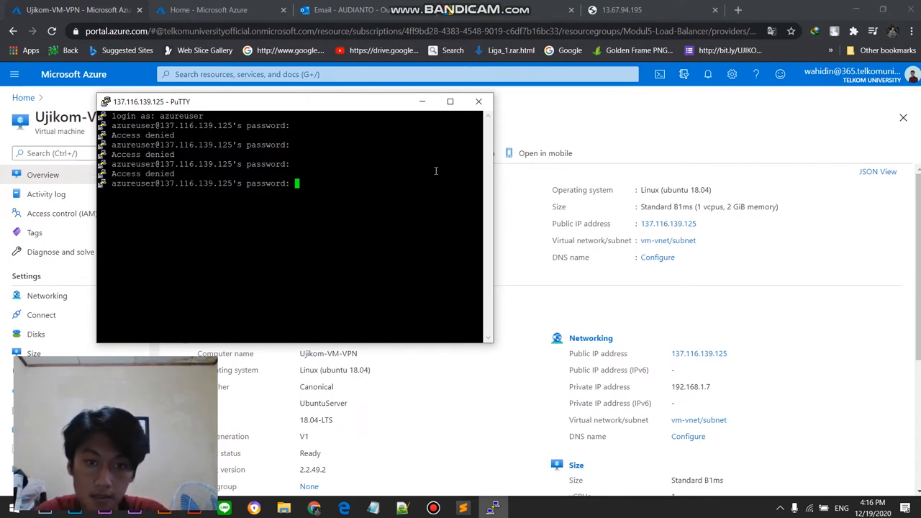
{"action": "left_click", "coordinate": [479, 101]}
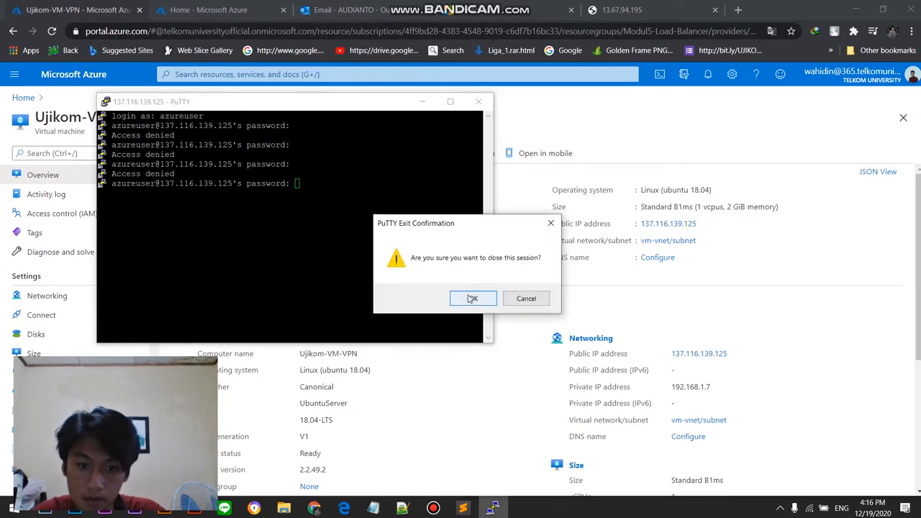
{"action": "left_click", "coordinate": [469, 298]}
{"action": "mouse_move", "coordinate": [442, 512]}
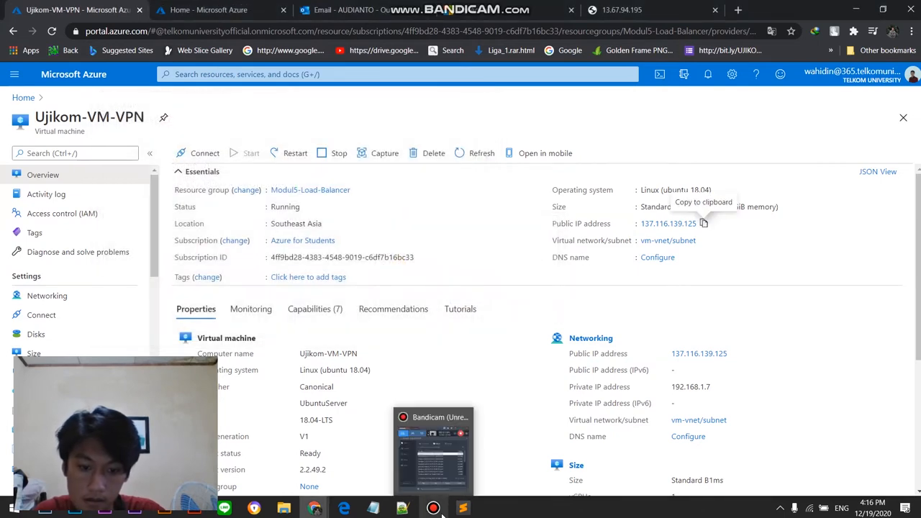
{"action": "left_click", "coordinate": [452, 471]}
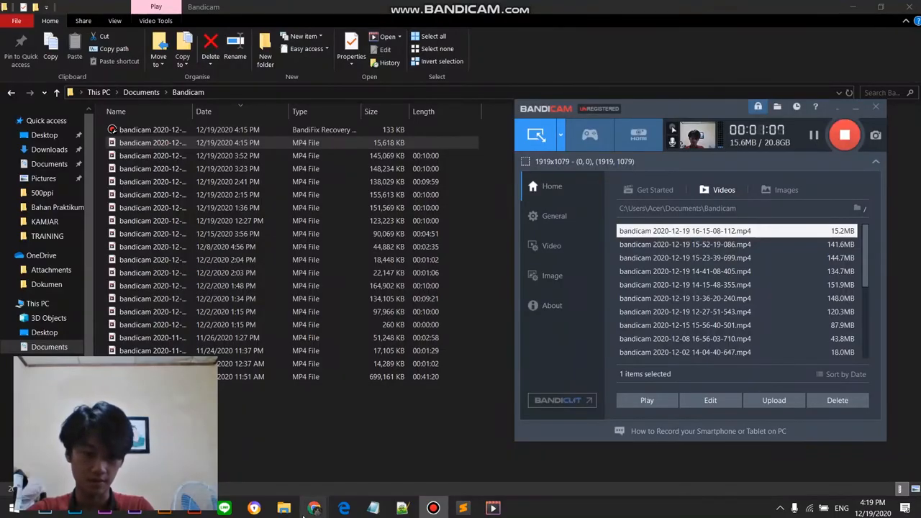
Step: Switch back to the Azure portal in Chrome and copy Ujikom-VM-VPN's public IP address
{"action": "mouse_move", "coordinate": [313, 508]}
{"action": "left_click", "coordinate": [326, 455]}
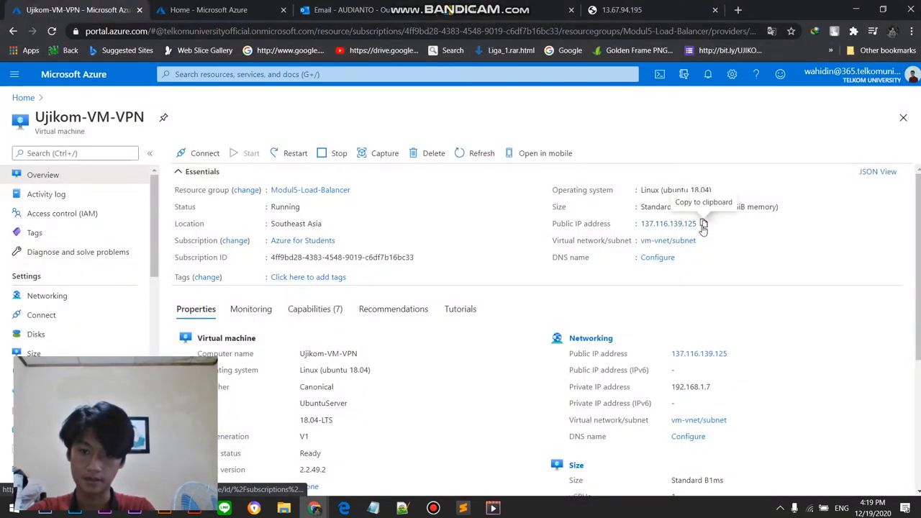
{"action": "left_click", "coordinate": [704, 225]}
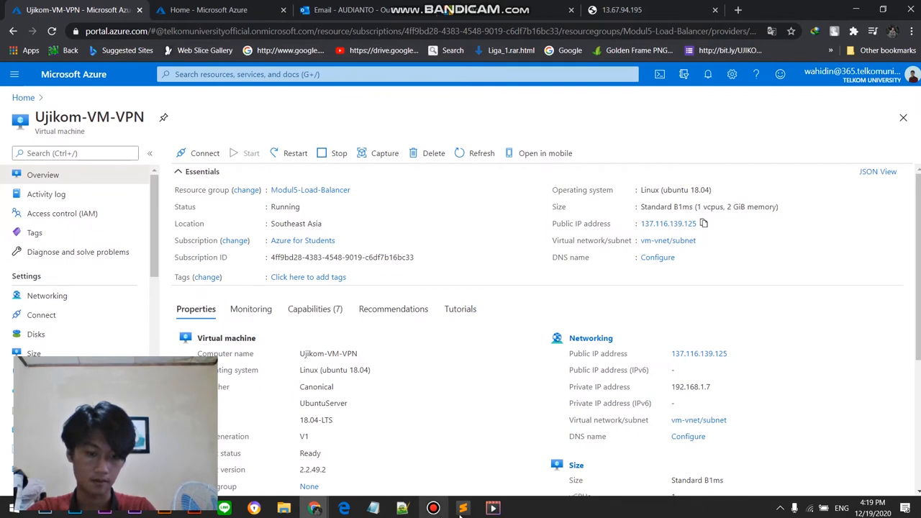
{"action": "mouse_move", "coordinate": [492, 508]}
{"action": "mouse_move", "coordinate": [492, 444]}
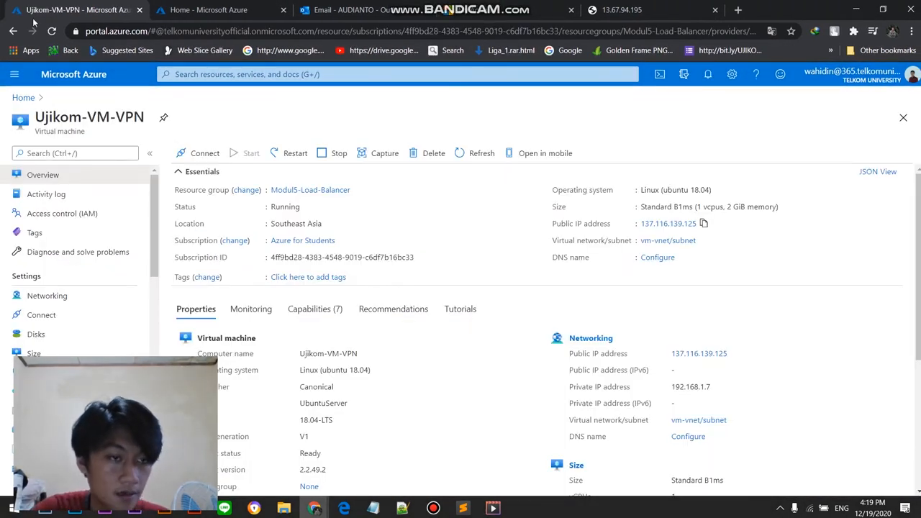
Step: Search the installed Windows apps for PuTTY, launch it, and open an SSH session to the copied address 137.116.139.125
{"action": "left_click", "coordinate": [13, 508]}
{"action": "scroll", "coordinate": [82, 254], "scroll_direction": "down", "scroll_amount": 3}
{"action": "scroll", "coordinate": [97, 146], "scroll_direction": "up", "scroll_amount": 3}
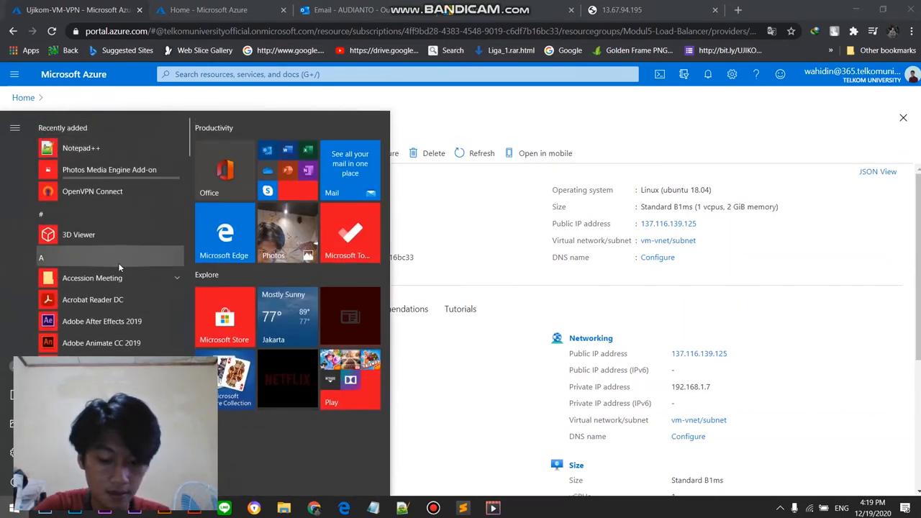
{"action": "type", "text": "PUTTY"}
{"action": "key", "text": "Return"}
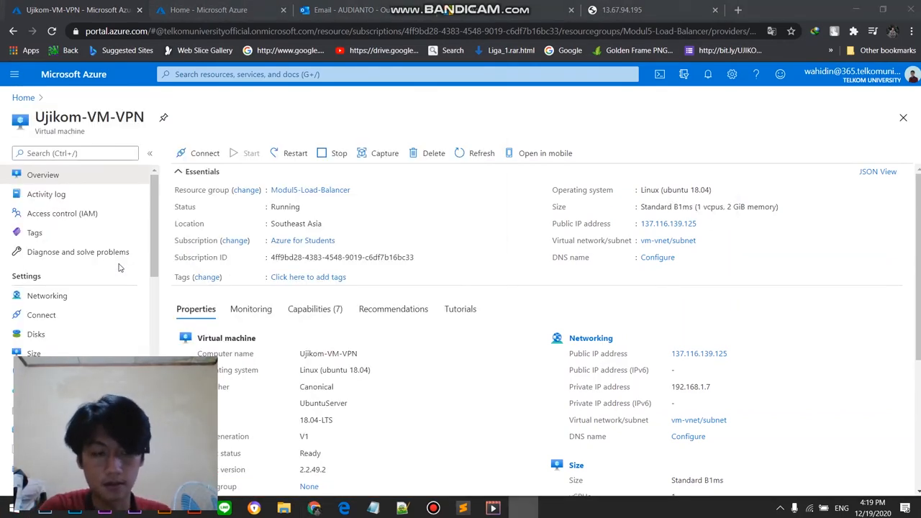
{"action": "key", "text": "ctrl+v"}
{"action": "left_click", "coordinate": [515, 378]}
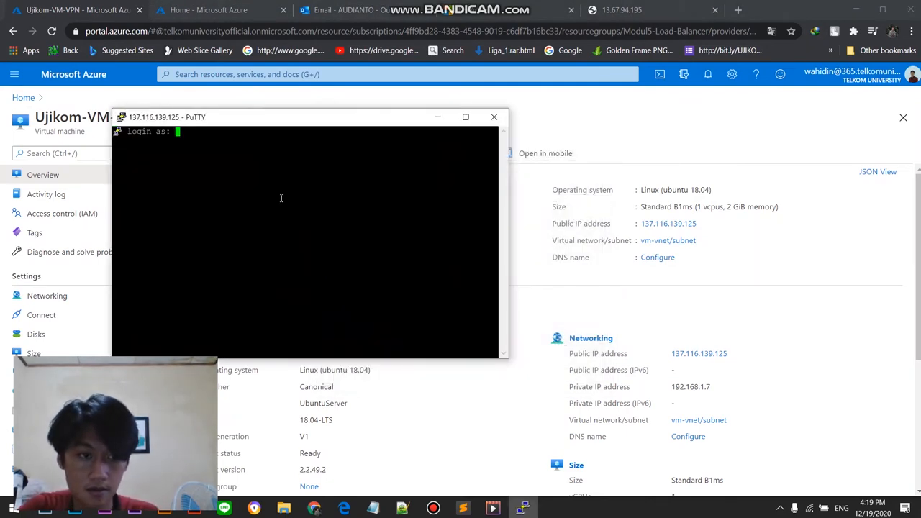
Step: Try to log in as Ujikom2-VPN with the account password, and close the PuTTY session
{"action": "type", "text": "U"}
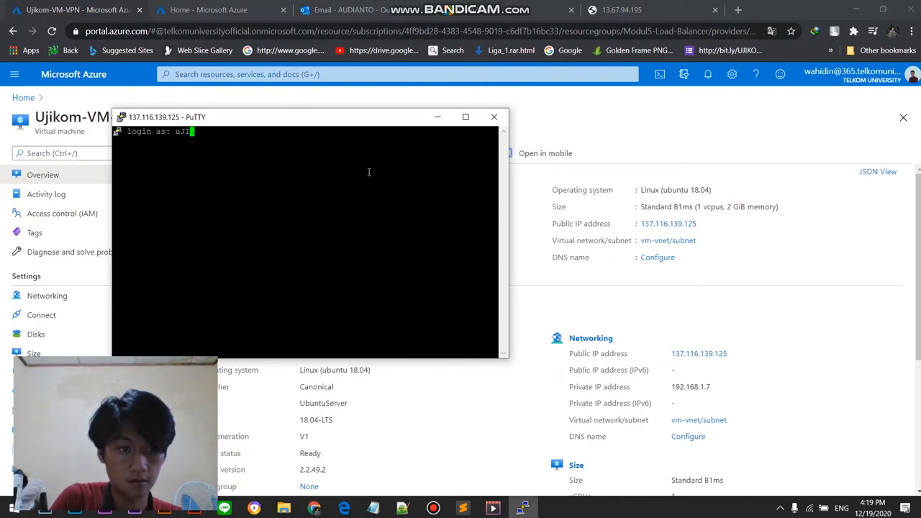
{"action": "type", "text": "jikom"}
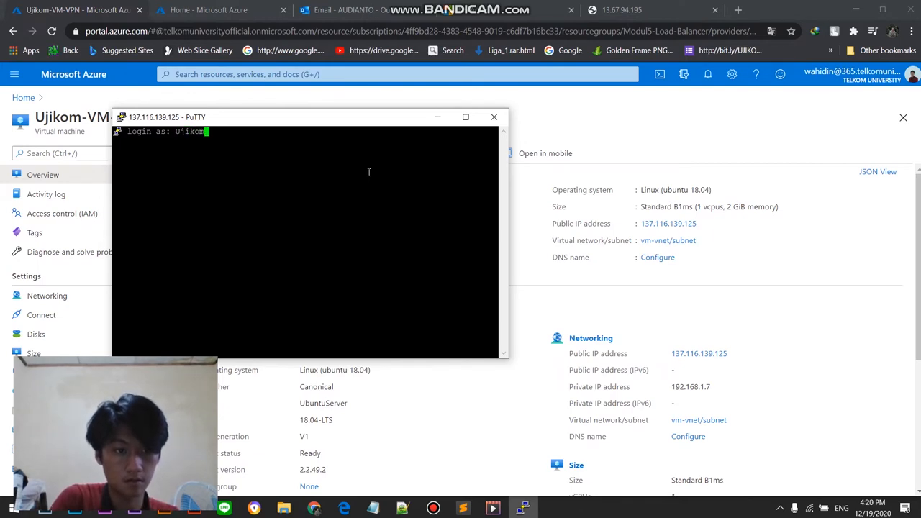
{"action": "type", "text": "2-VPN"}
{"action": "key", "text": "Return"}
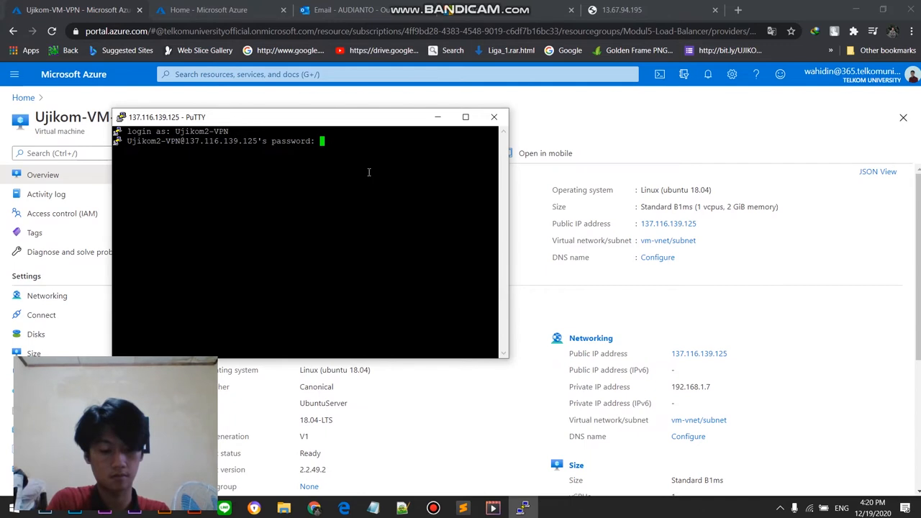
{"action": "key", "text": "Return"}
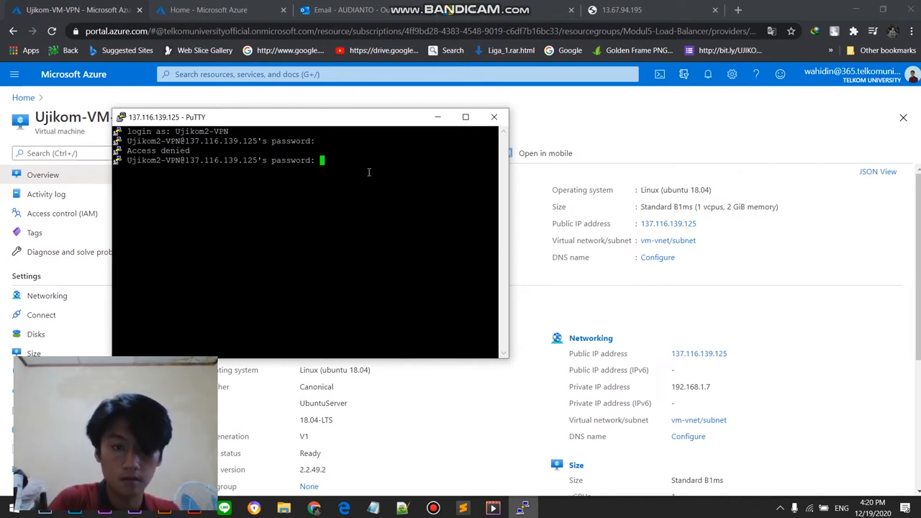
{"action": "key", "text": "Return"}
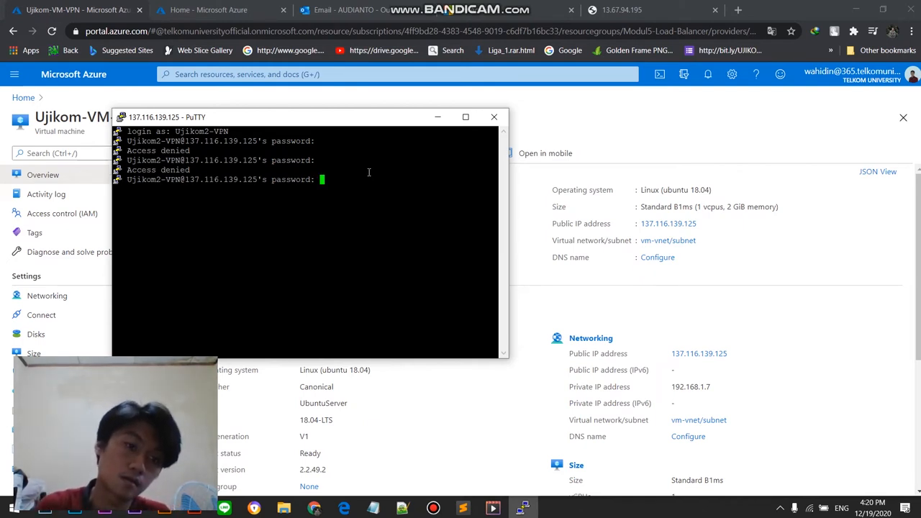
{"action": "left_click", "coordinate": [493, 116]}
{"action": "left_click", "coordinate": [475, 298]}
Step: Copy Ujikom-VM-VPN's public IP address, launch PuTTY from the Windows search, and open an SSH session to 137.116.139.125
{"action": "left_click", "coordinate": [705, 224]}
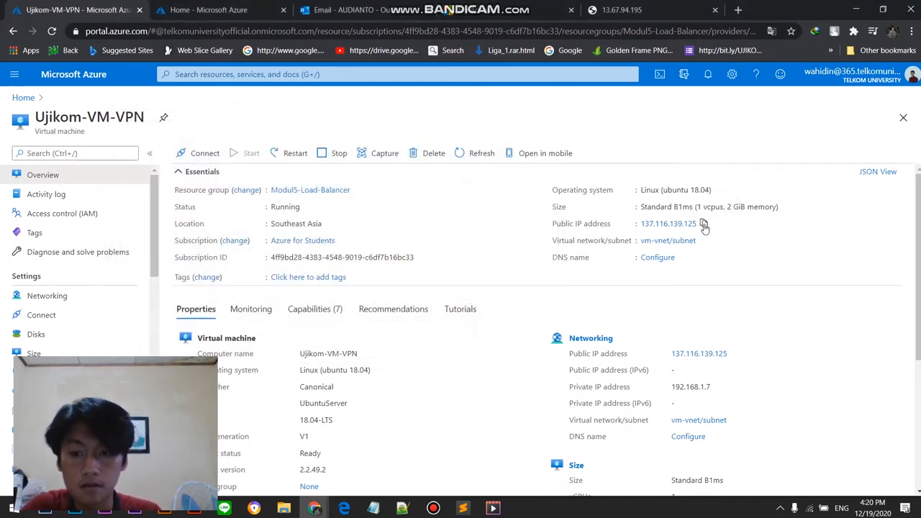
{"action": "left_click", "coordinate": [14, 508]}
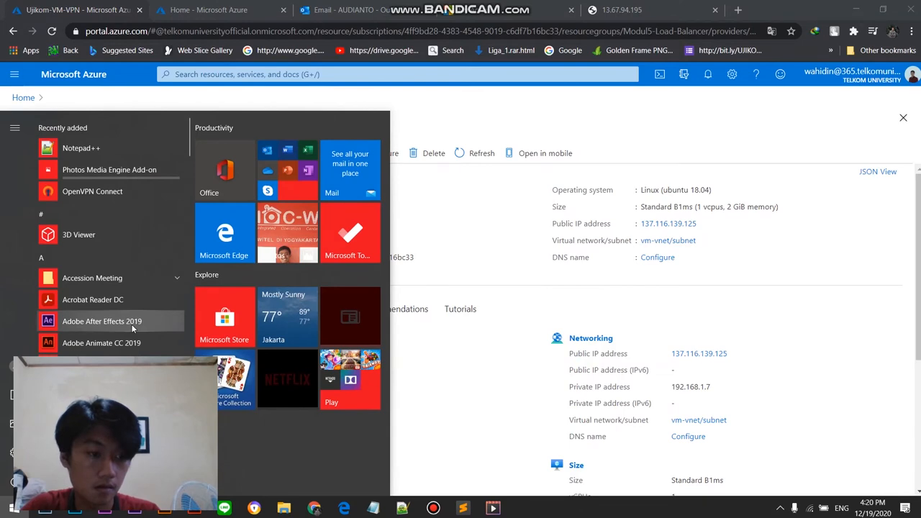
{"action": "type", "text": "PUTT"}
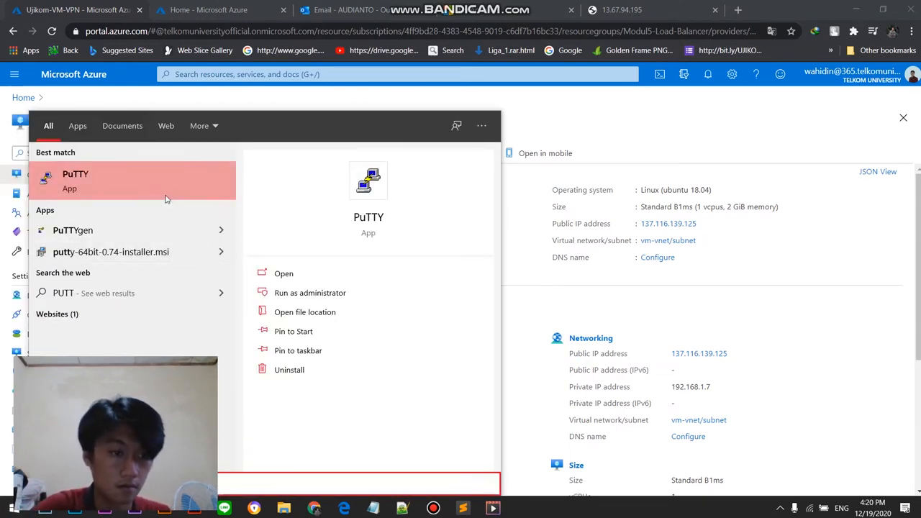
{"action": "left_click", "coordinate": [163, 188]}
{"action": "left_click", "coordinate": [460, 199]}
{"action": "type", "text": "137.116.139.125"}
{"action": "left_click", "coordinate": [517, 378]}
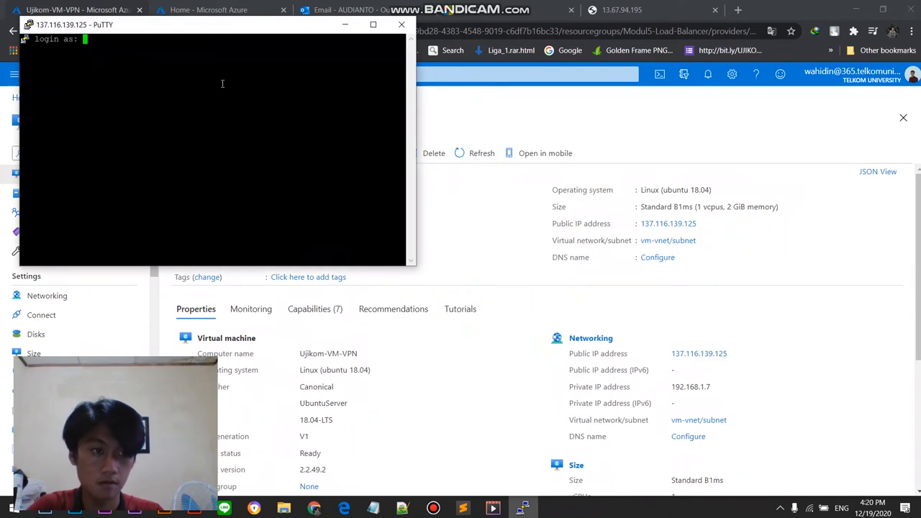
Step: Log in to the SSH session as Ujikom2-VPN, entering the account password at each password prompt
{"action": "type", "text": "ujiko"}
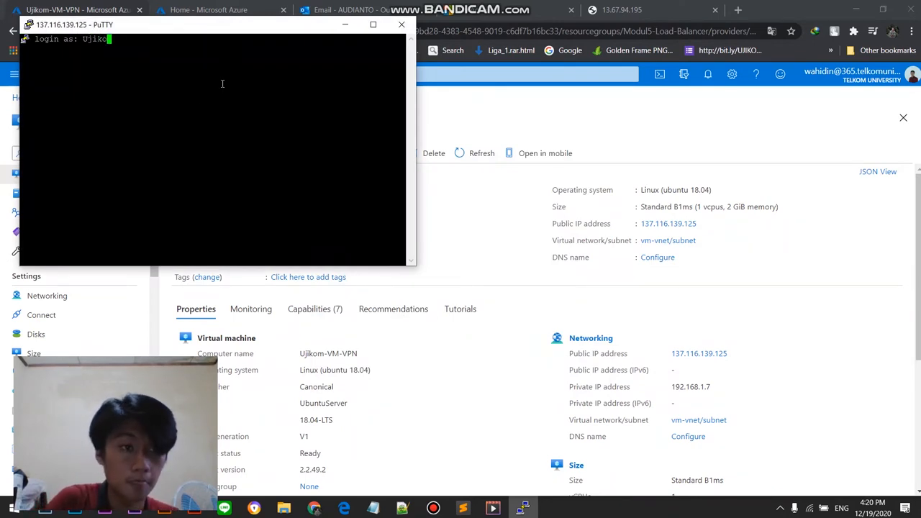
{"action": "type", "text": "m2-VPN"}
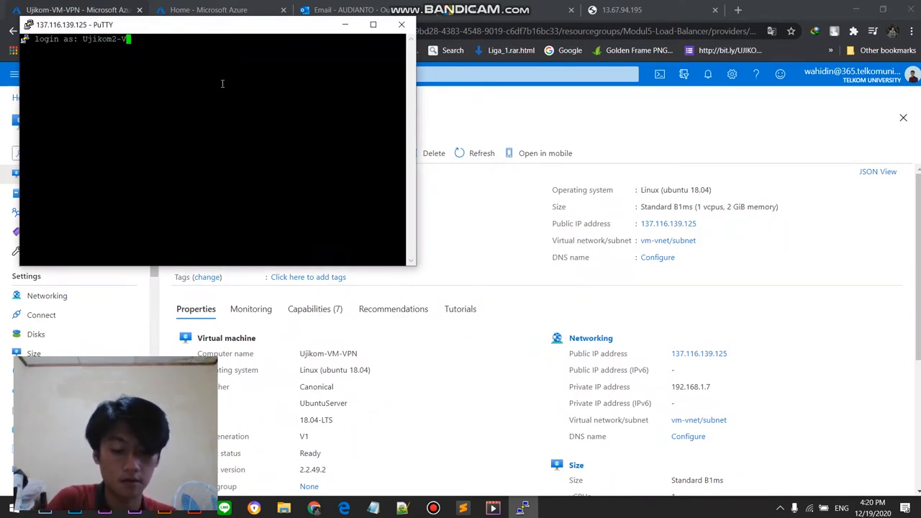
{"action": "key", "text": "Return"}
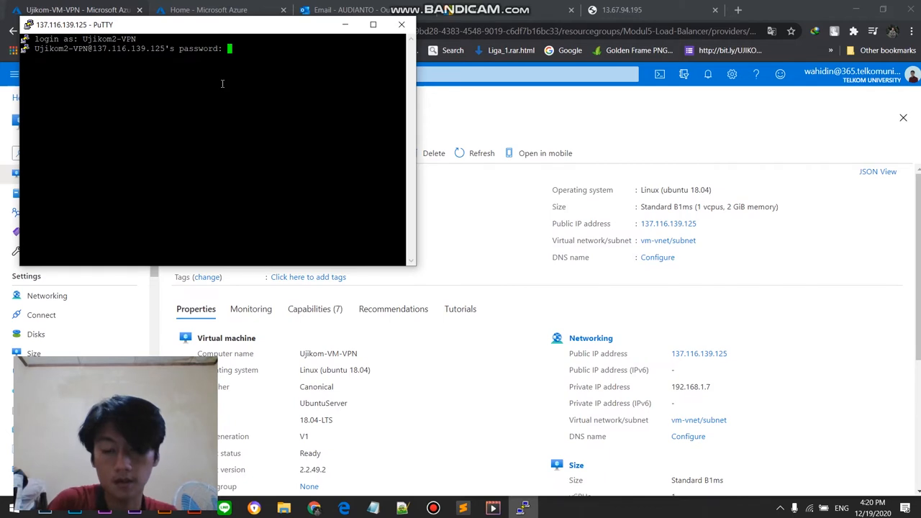
{"action": "key", "text": "Return"}
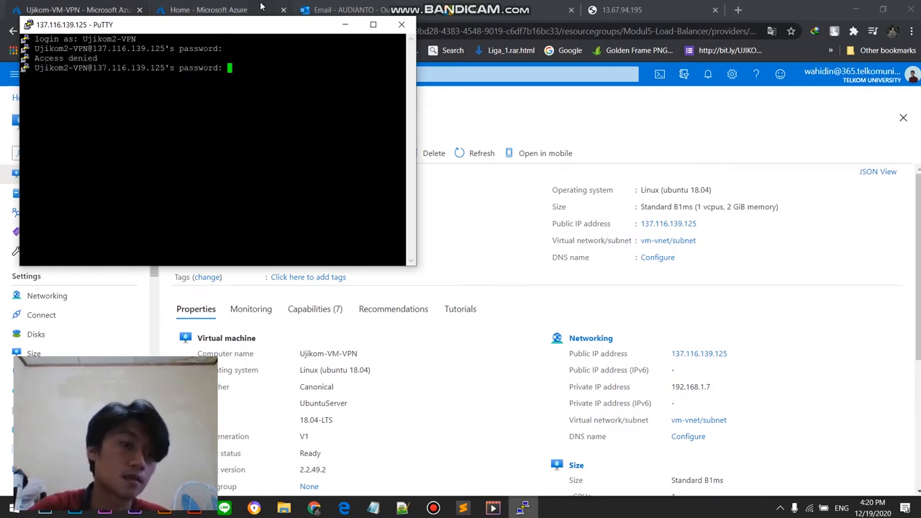
{"action": "left_click_drag", "start_coordinate": [283, 24], "coordinate": [287, 67]}
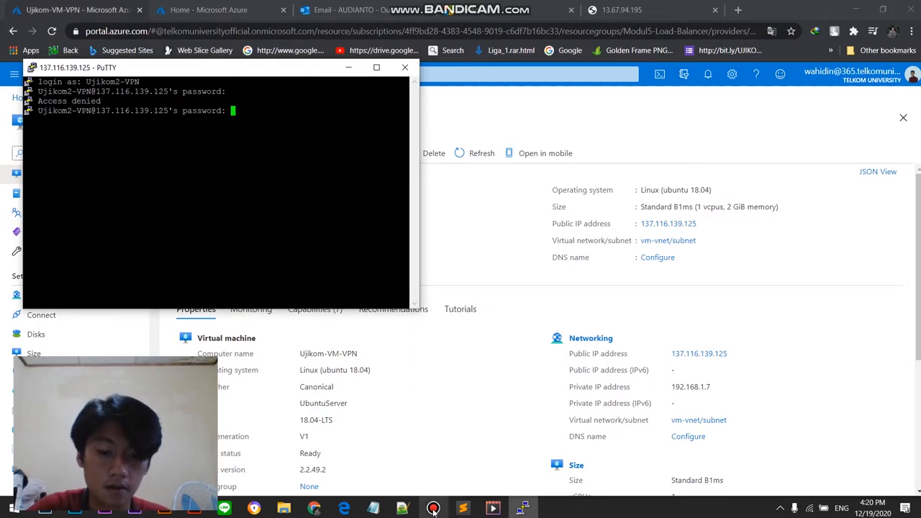
{"action": "mouse_move", "coordinate": [507, 413]}
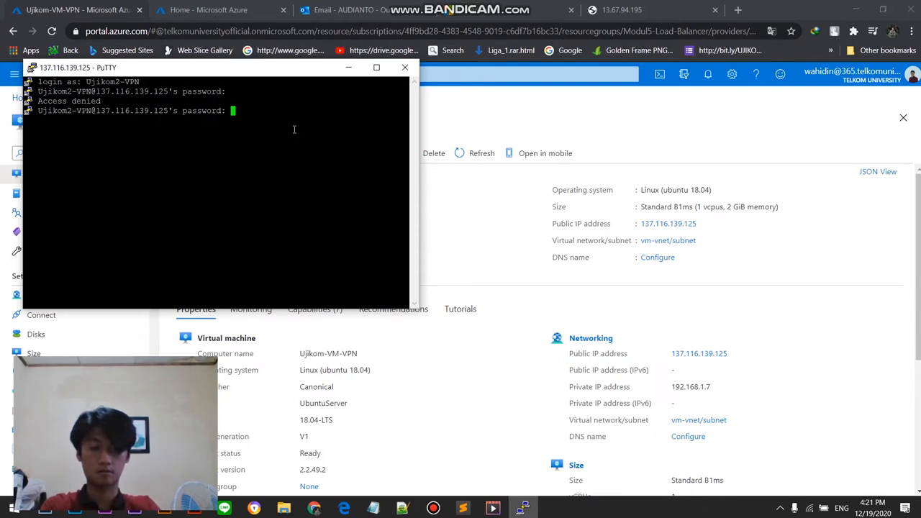
{"action": "key", "text": "Return"}
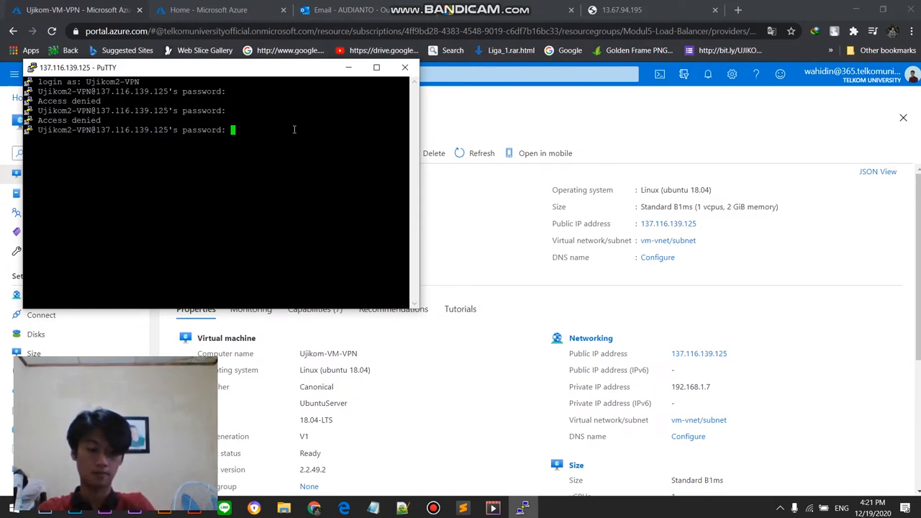
{"action": "key", "text": "Return"}
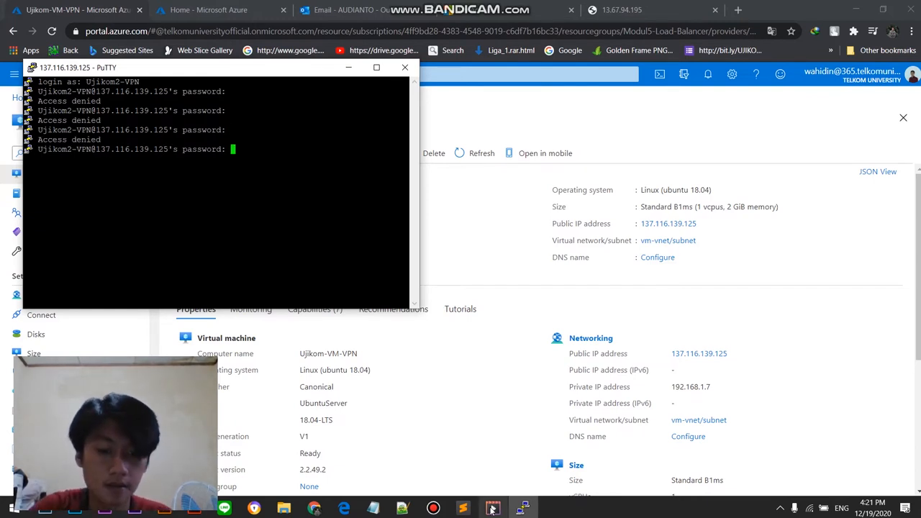
{"action": "left_click", "coordinate": [434, 509]}
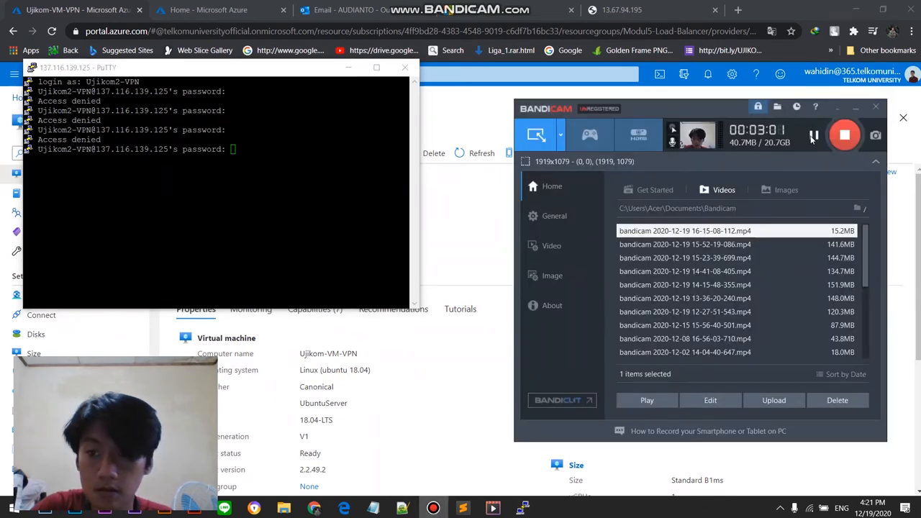
{"action": "left_click", "coordinate": [814, 135]}
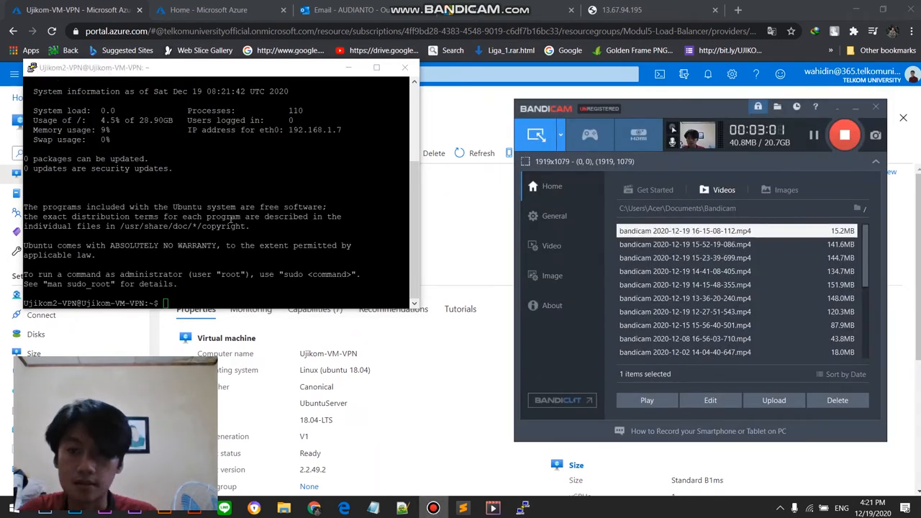
Step: Look through the Ubuntu login banner and highlight the disk usage value in the system information
{"action": "scroll", "coordinate": [225, 219], "scroll_direction": "up", "scroll_amount": 5}
{"action": "scroll", "coordinate": [226, 218], "scroll_direction": "down", "scroll_amount": 5}
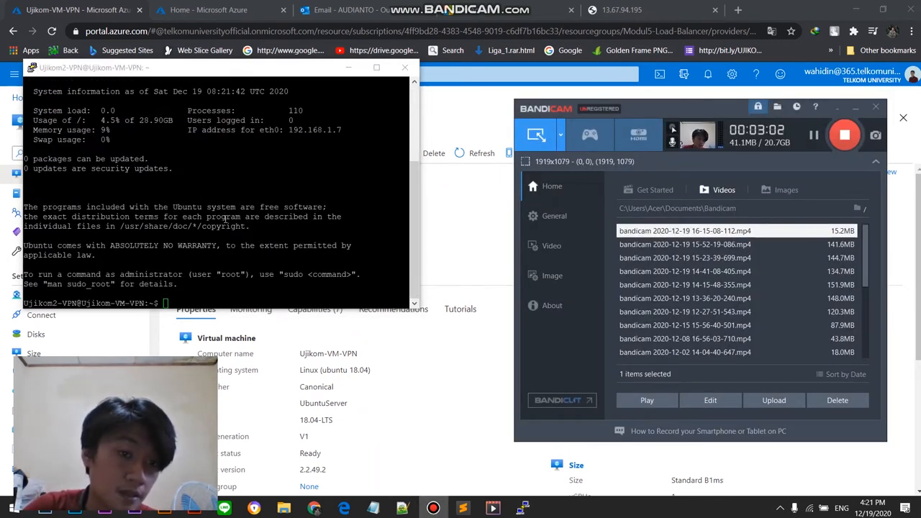
{"action": "scroll", "coordinate": [226, 217], "scroll_direction": "up", "scroll_amount": 5}
{"action": "scroll", "coordinate": [226, 219], "scroll_direction": "down", "scroll_amount": 5}
{"action": "left_click", "coordinate": [207, 239]}
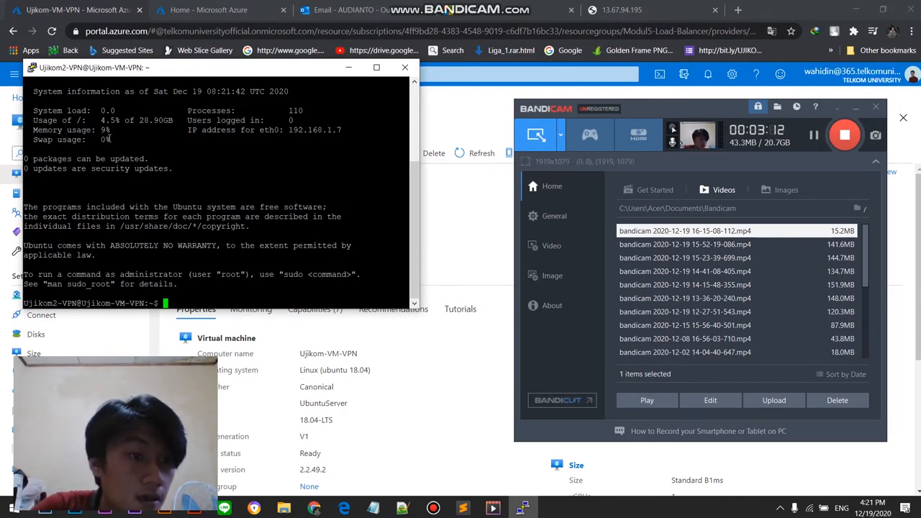
{"action": "left_click_drag", "start_coordinate": [31, 110], "coordinate": [28, 147]}
{"action": "left_click_drag", "start_coordinate": [99, 120], "coordinate": [182, 120]}
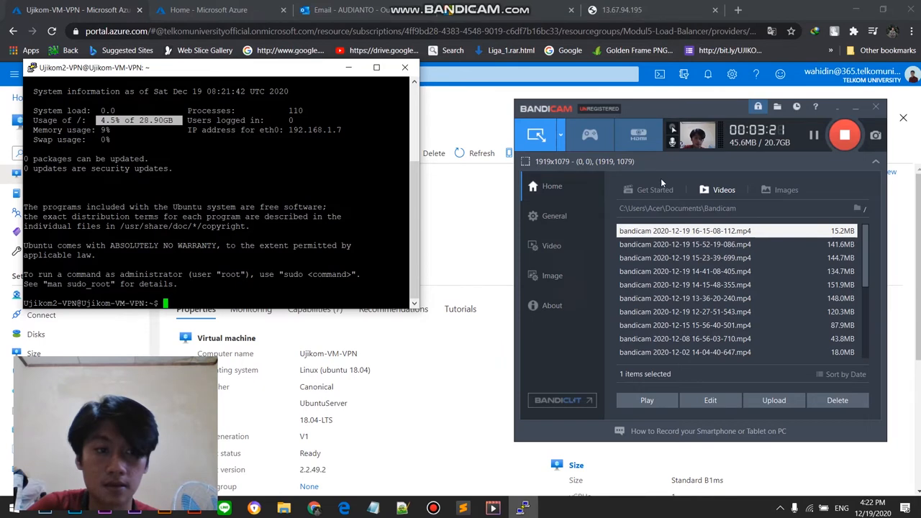
Step: Return to the PuTTY session and switch to the root user with sudo su
{"action": "left_click", "coordinate": [469, 367]}
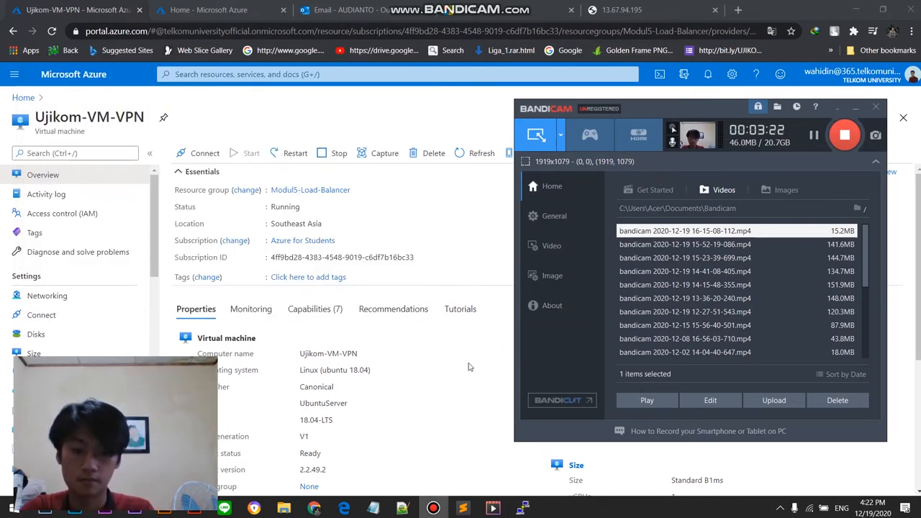
{"action": "left_click", "coordinate": [523, 508]}
{"action": "left_click", "coordinate": [296, 295]}
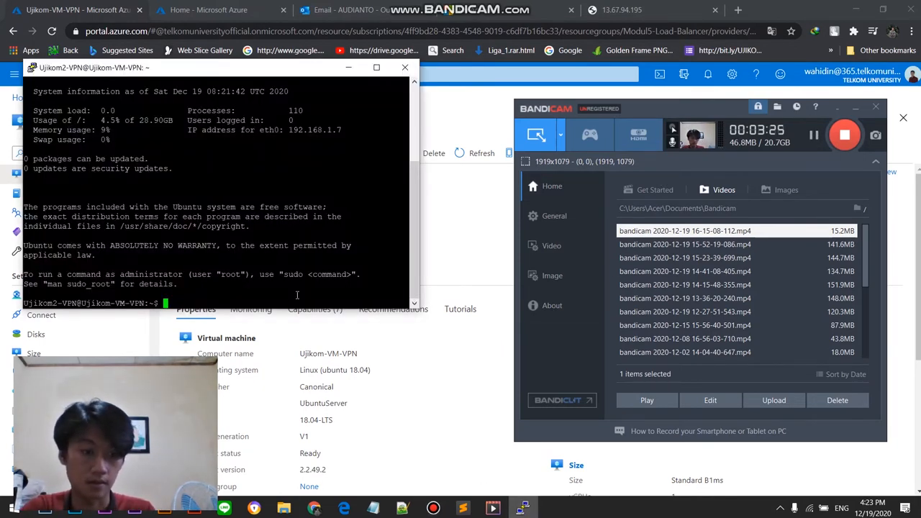
{"action": "type", "text": "sudo "}
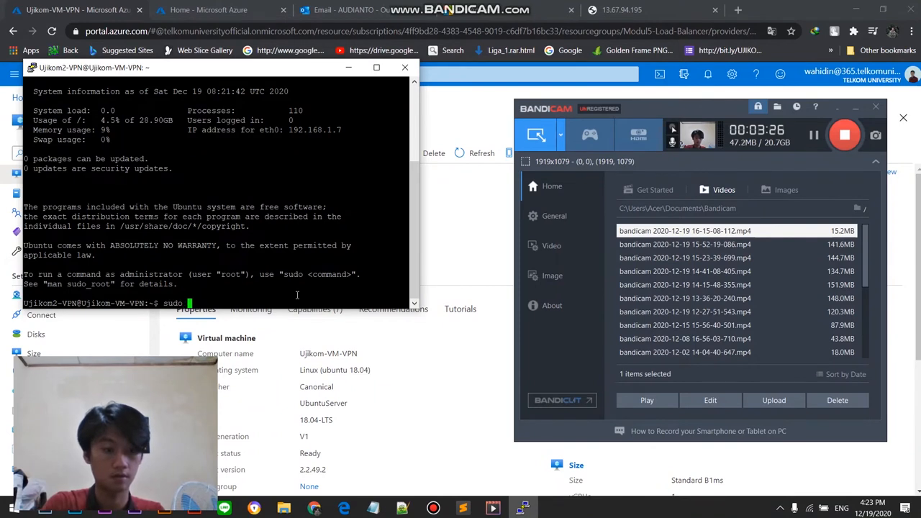
{"action": "type", "text": "su"}
{"action": "key", "text": "Return"}
Step: Update the package lists and upgrade all installed packages by running sudo apt-get update && apt-get upgrade -y
{"action": "type", "text": "sudo ap"}
{"action": "type", "text": "-get "}
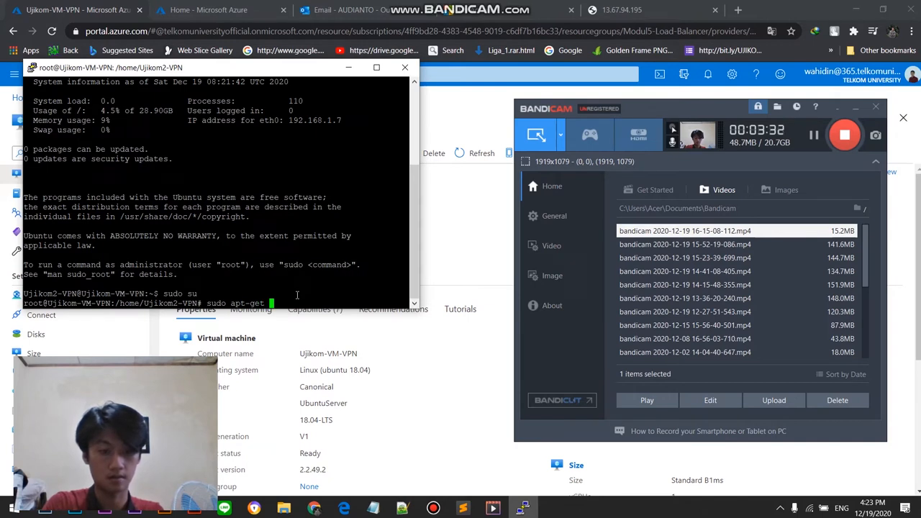
{"action": "type", "text": "upd"}
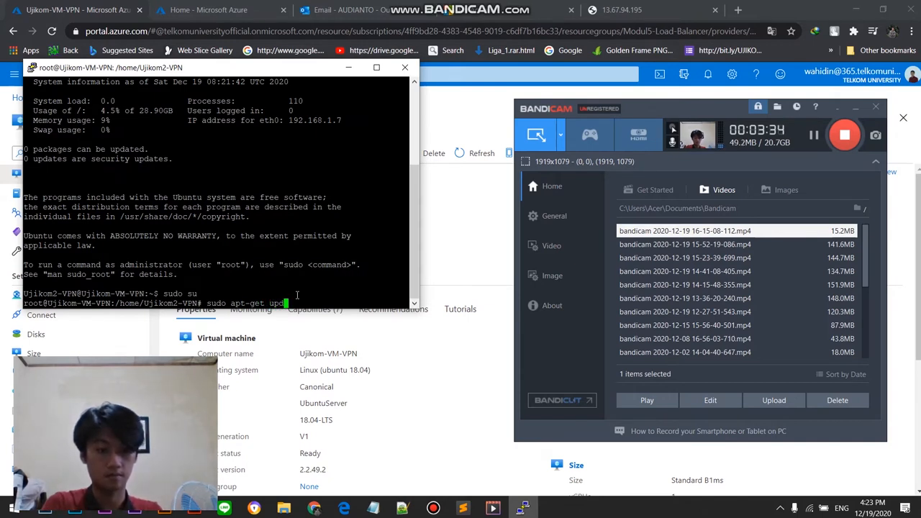
{"action": "type", "text": "ate"}
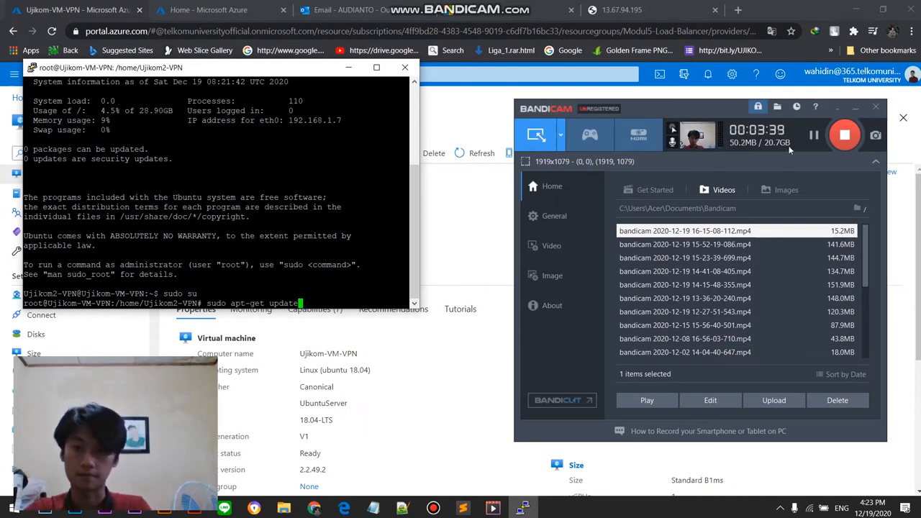
{"action": "left_click", "coordinate": [810, 139]}
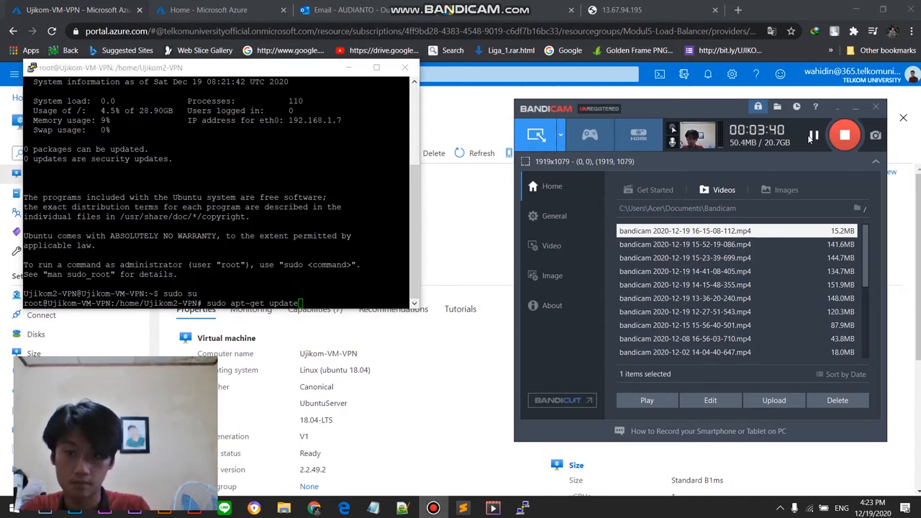
{"action": "left_click", "coordinate": [312, 303]}
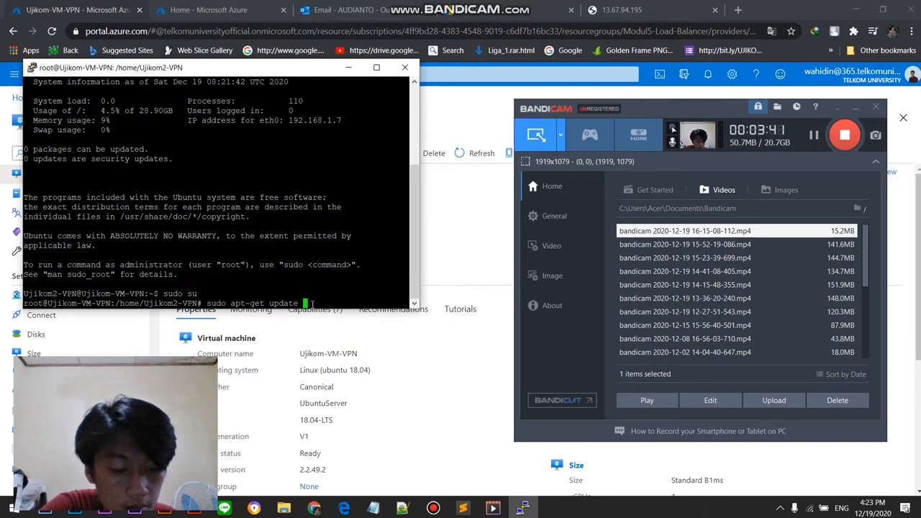
{"action": "type", "text": "&& ap"}
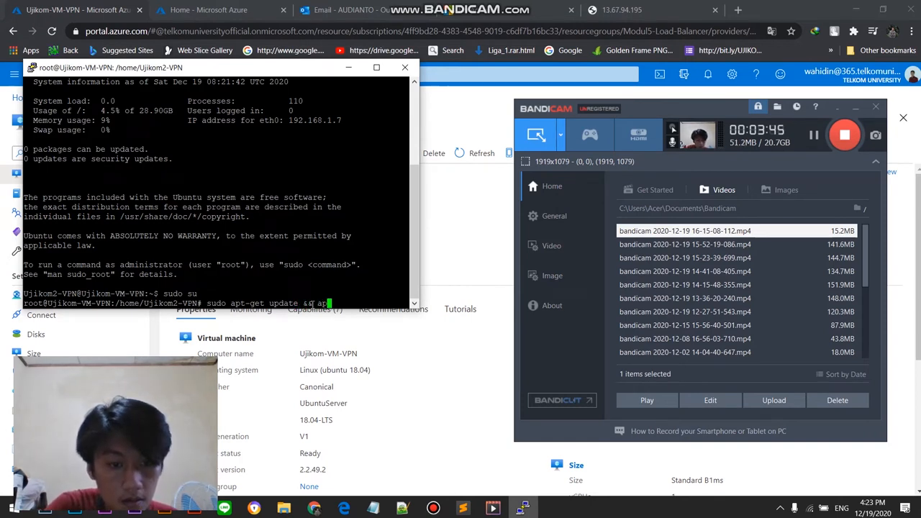
{"action": "type", "text": "t-get up"}
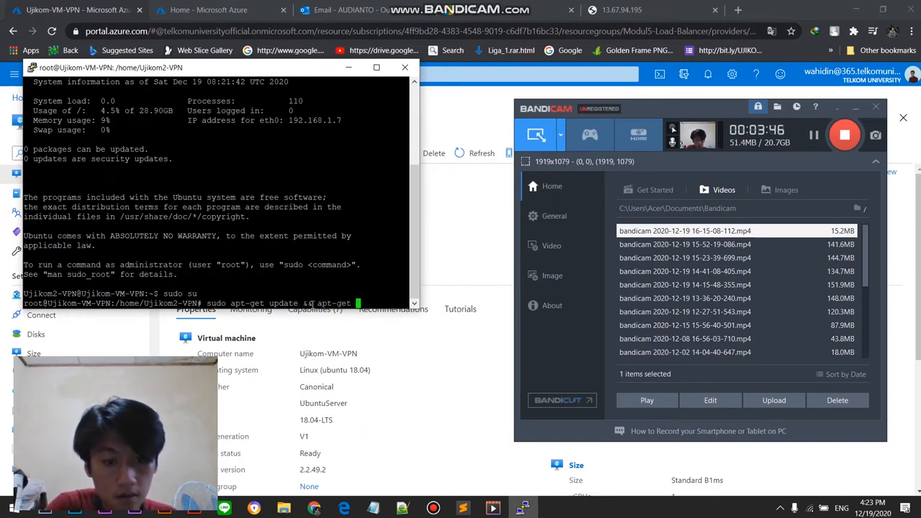
{"action": "type", "text": "g"}
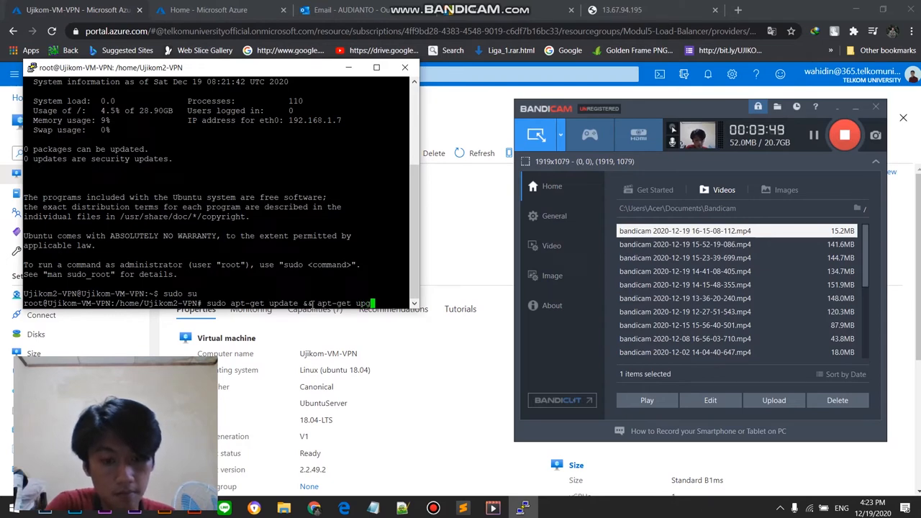
{"action": "type", "text": "rade -y"}
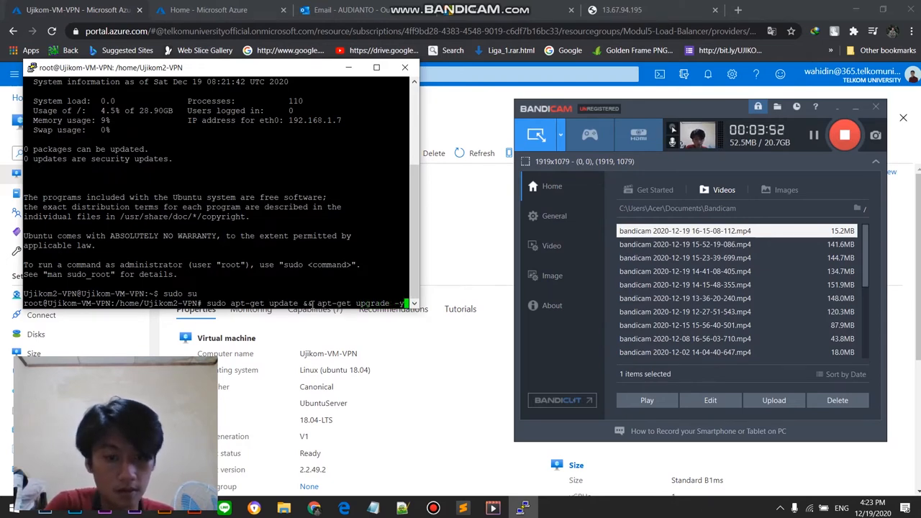
{"action": "key", "text": "Return"}
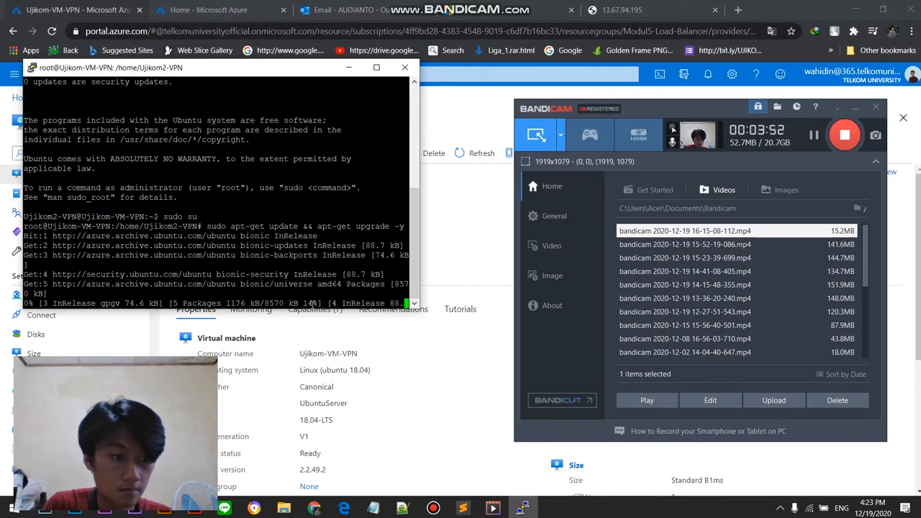
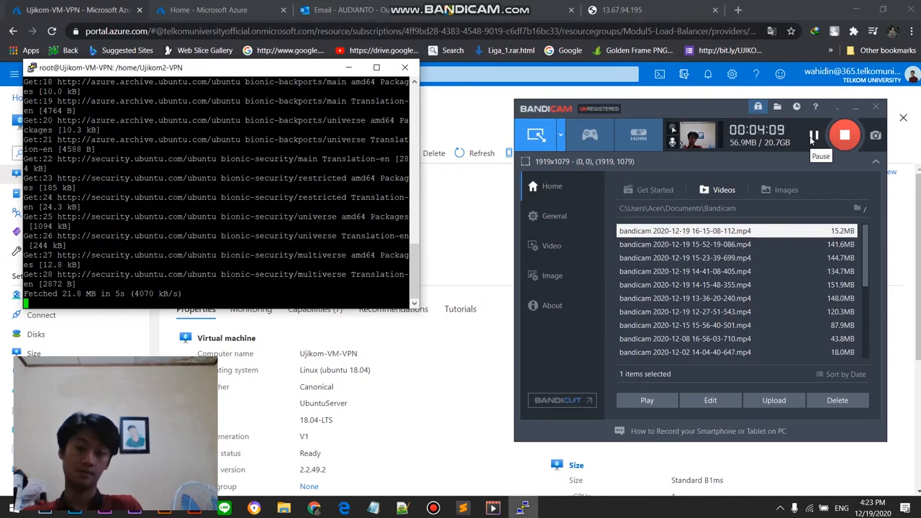
{"action": "left_click", "coordinate": [813, 136]}
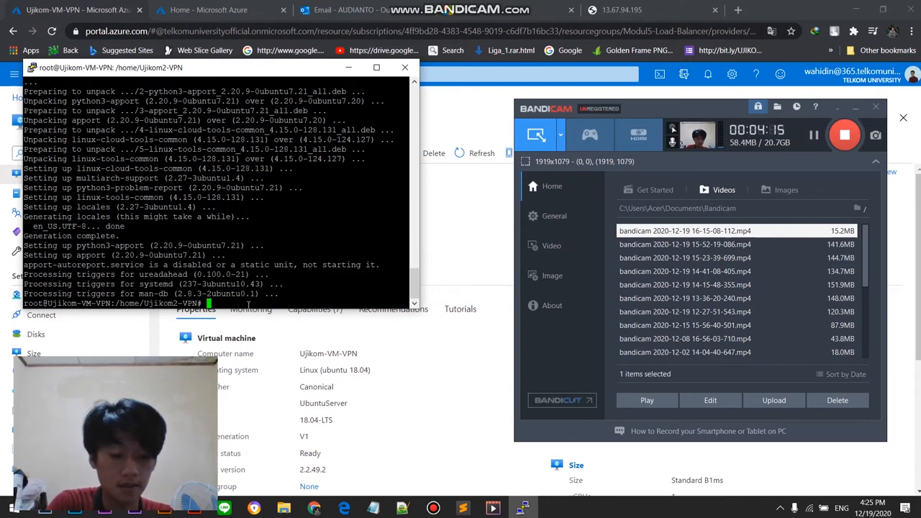
{"action": "type", "text": "w"}
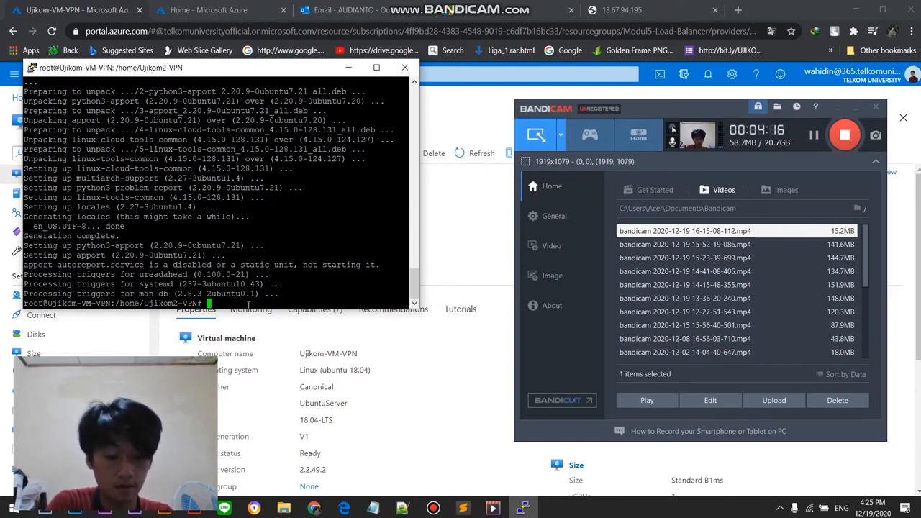
{"action": "type", "text": "get https://"}
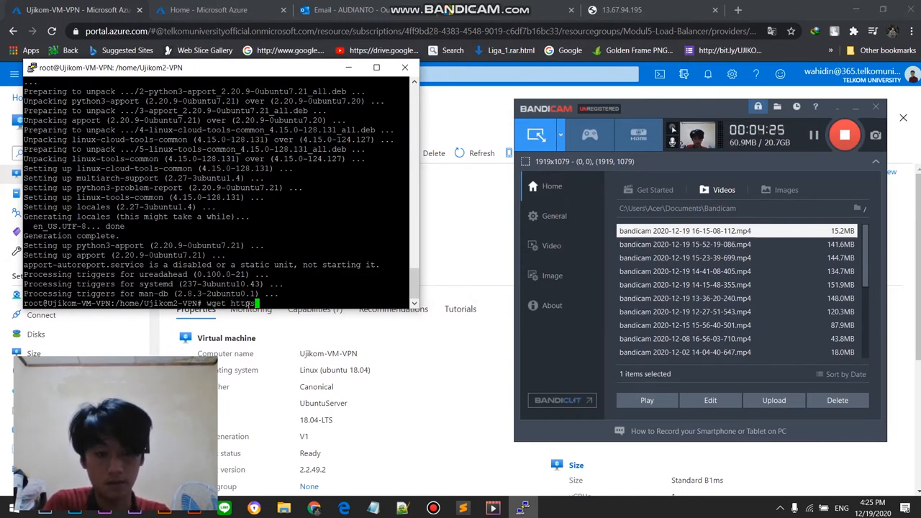
{"action": "left_click", "coordinate": [812, 135]}
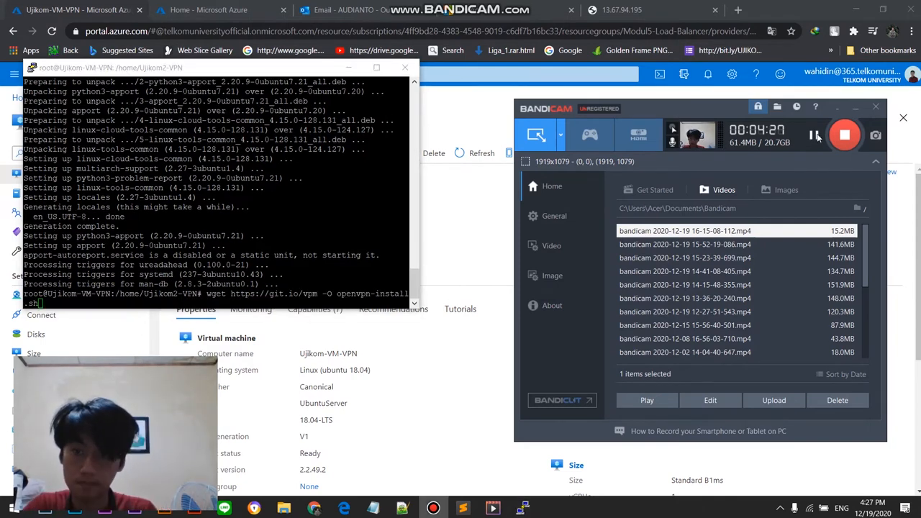
{"action": "left_click", "coordinate": [207, 295]}
{"action": "left_click_drag", "start_coordinate": [207, 295], "coordinate": [363, 304]}
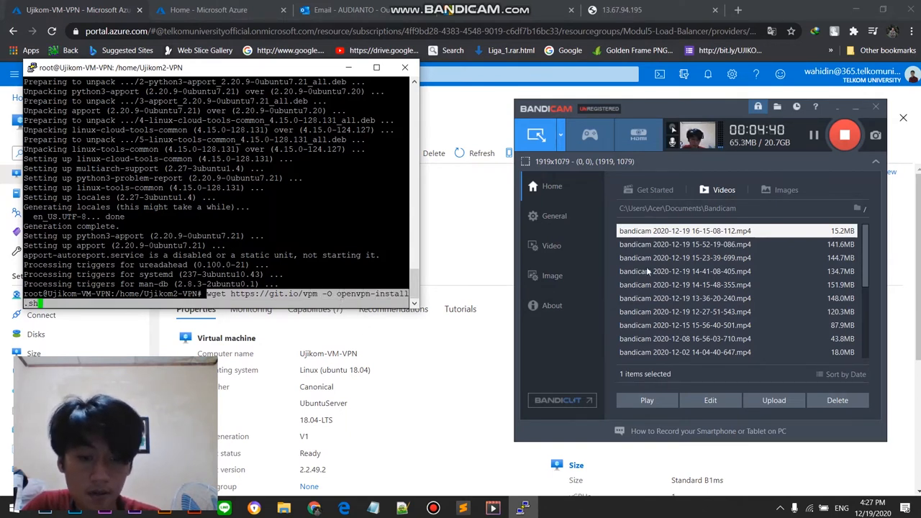
{"action": "left_click", "coordinate": [282, 286]}
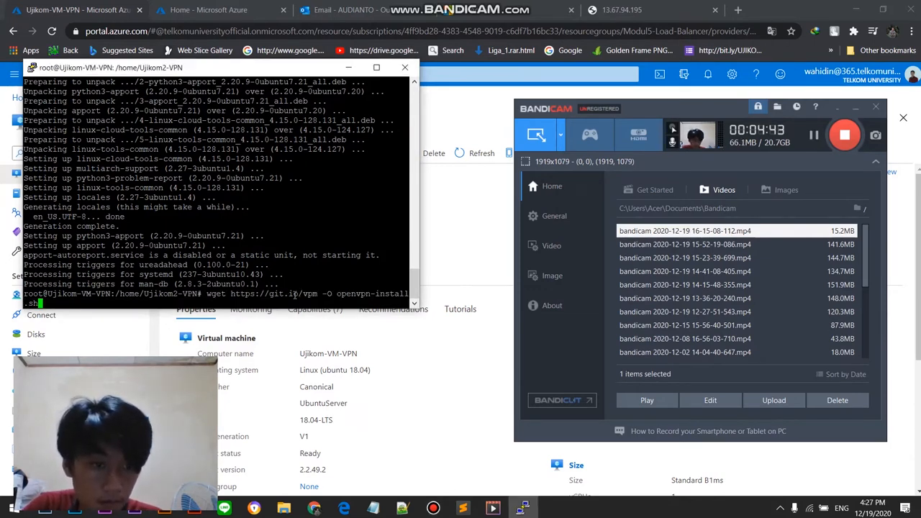
{"action": "key", "text": "Left"}
{"action": "key", "text": "Left"}
{"action": "key", "text": "Left"}
{"action": "key", "text": "Left"}
{"action": "key", "text": "Left"}
{"action": "key", "text": "Left"}
{"action": "key", "text": "Left"}
{"action": "key", "text": "Left"}
{"action": "key", "text": "Left"}
{"action": "key", "text": "Left"}
{"action": "key", "text": "Left"}
{"action": "key", "text": "Left"}
{"action": "key", "text": "Left"}
{"action": "key", "text": "Left"}
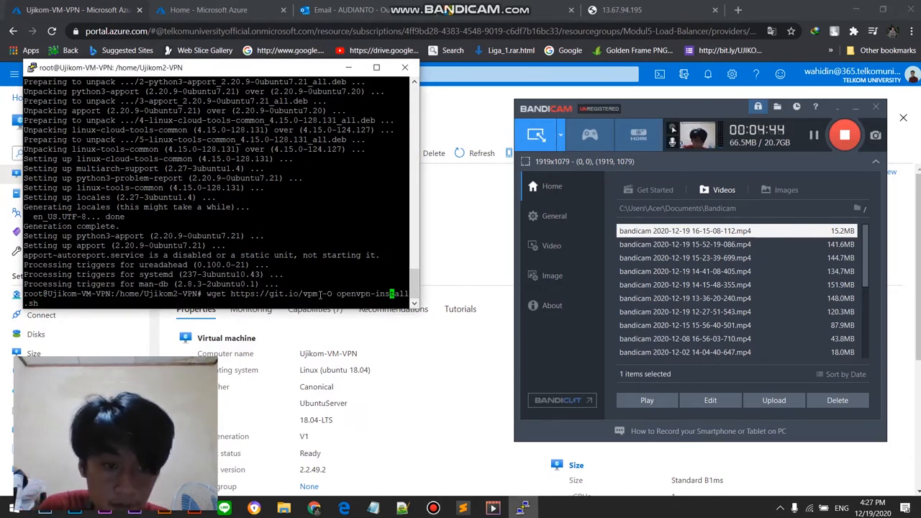
{"action": "key", "text": "Left"}
{"action": "key", "text": "Left"}
{"action": "key", "text": "Left"}
{"action": "key", "text": "Left"}
{"action": "key", "text": "Left"}
{"action": "key", "text": "Left"}
{"action": "key", "text": "Left"}
{"action": "key", "text": "Left"}
{"action": "key", "text": "BackSpace"}
{"action": "type", "text": "n"}
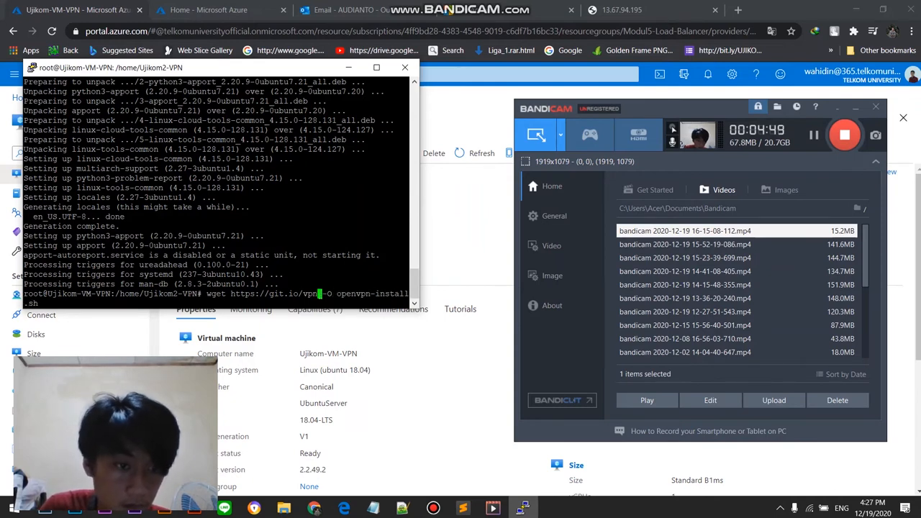
{"action": "key", "text": "Return"}
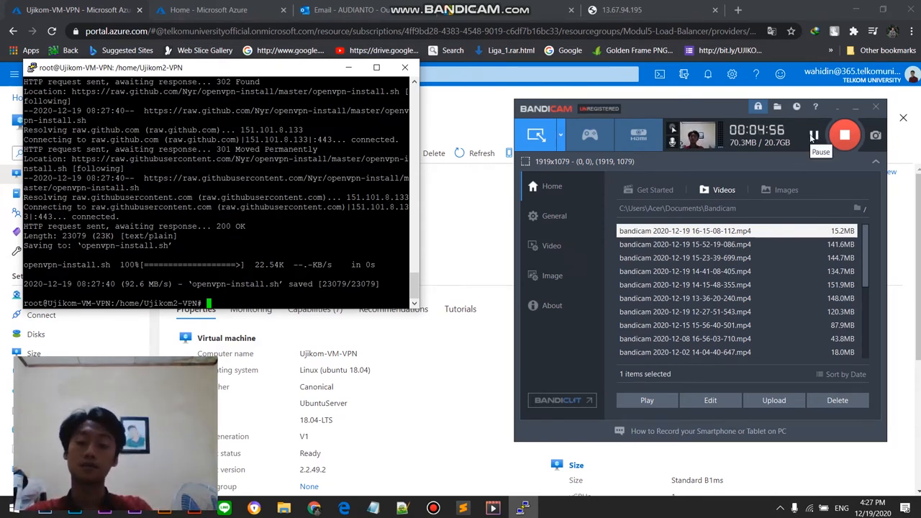
Step: List the files in the current directory and make openvpn-install.sh executable with chmod +x
{"action": "type", "text": "ls"}
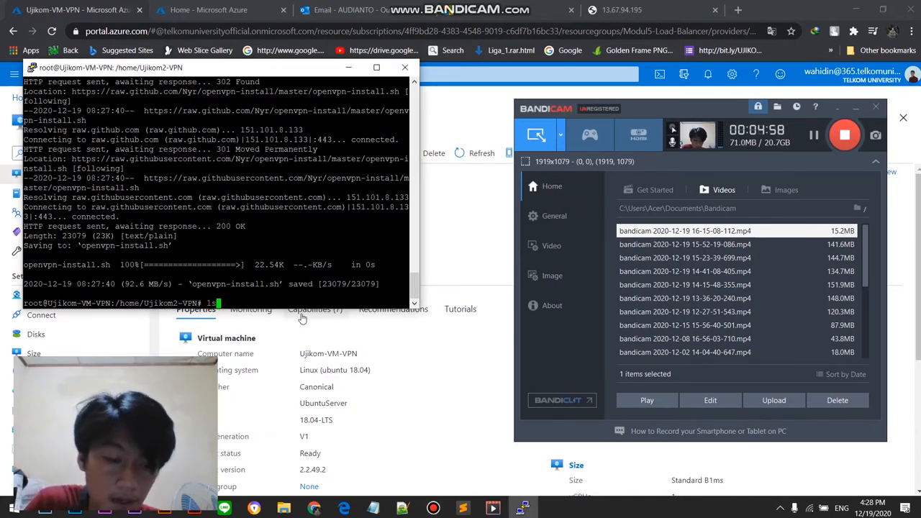
{"action": "key", "text": "Return"}
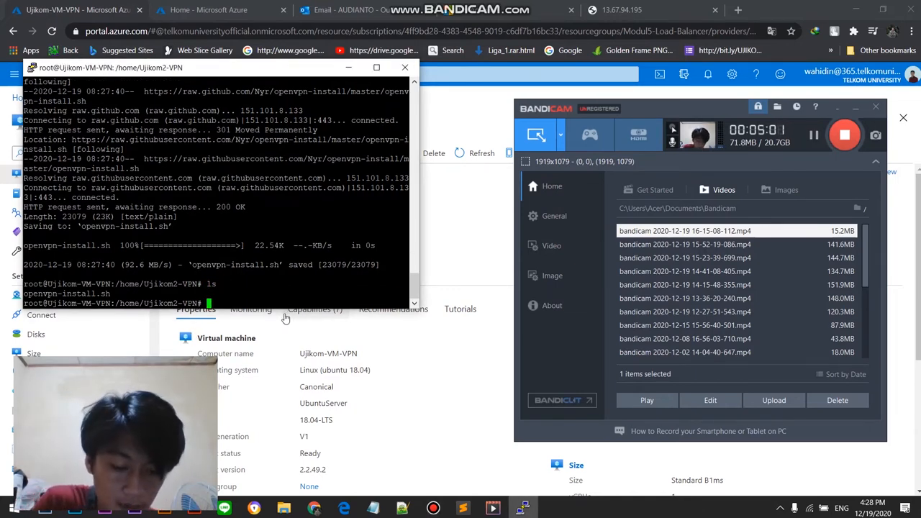
{"action": "type", "text": "chmod "}
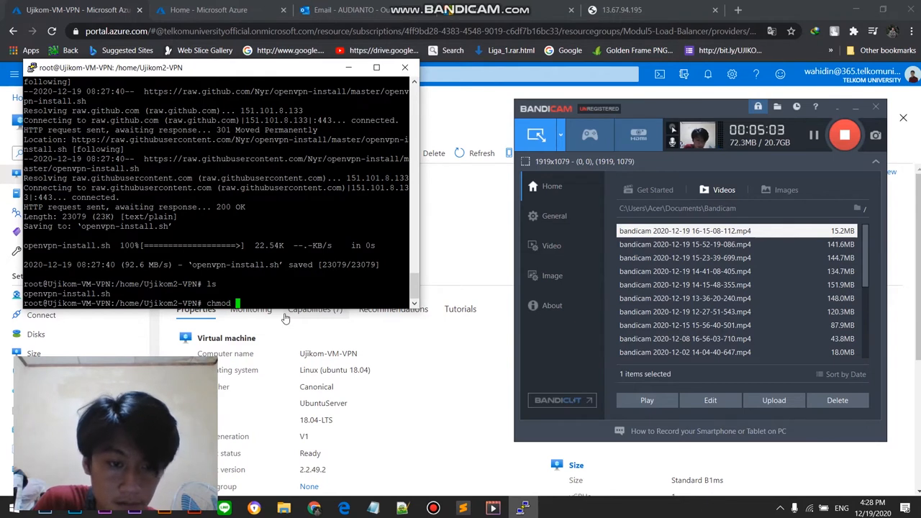
{"action": "type", "text": "+x "}
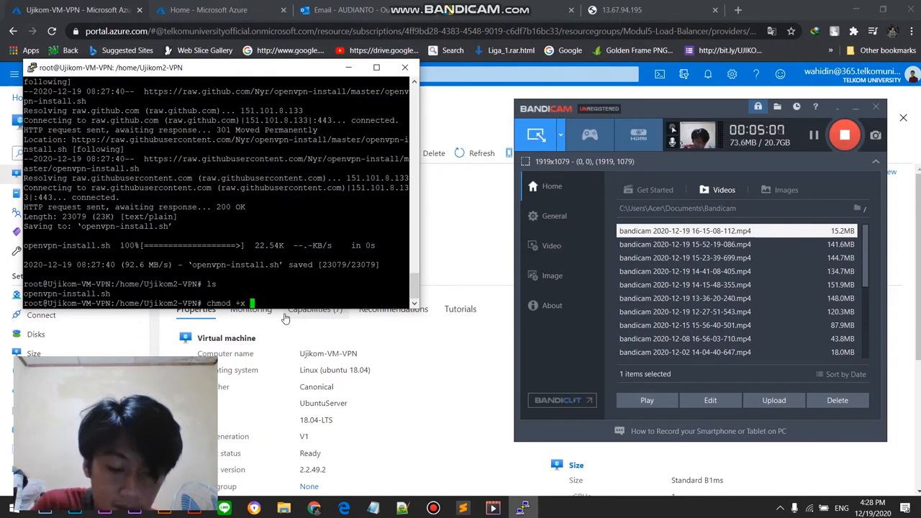
{"action": "type", "text": "ope"}
{"action": "key", "text": "Tab"}
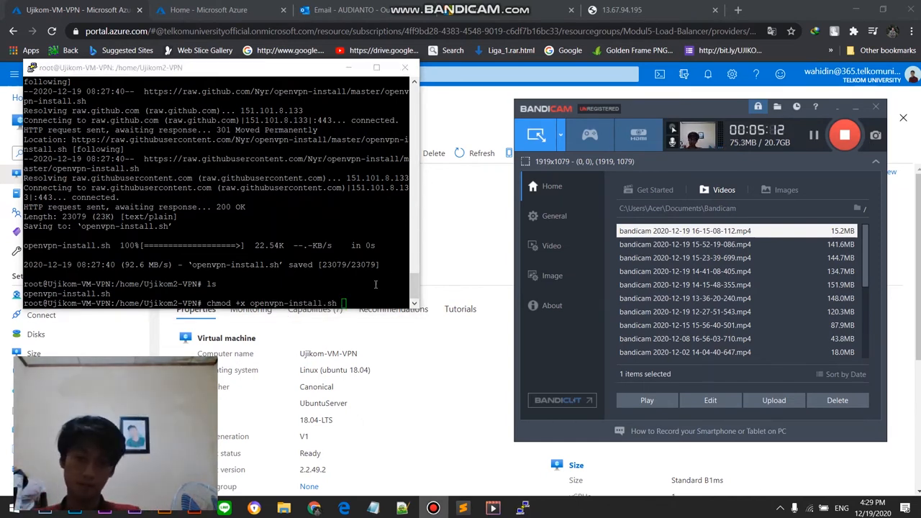
{"action": "key", "text": "Return"}
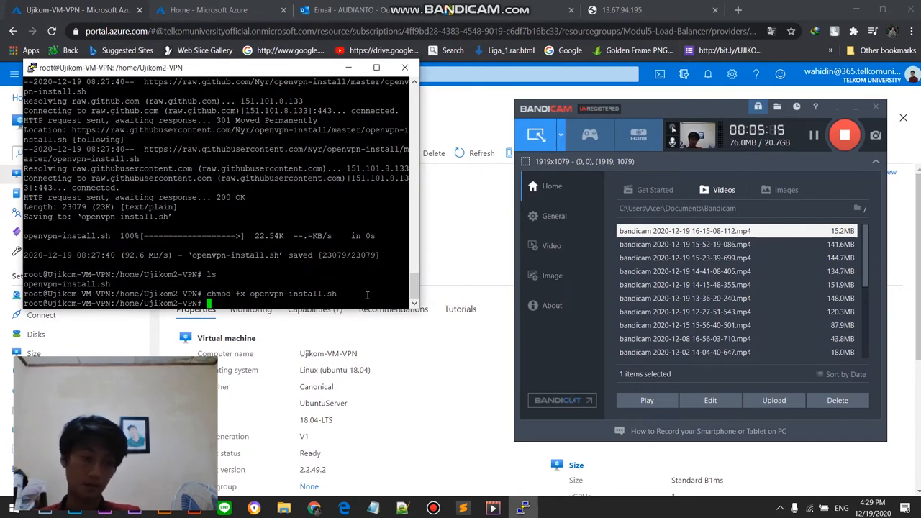
Step: Run the OpenVPN installer from the current directory with sudo ./openvpn-install.sh
{"action": "type", "text": "sud"}
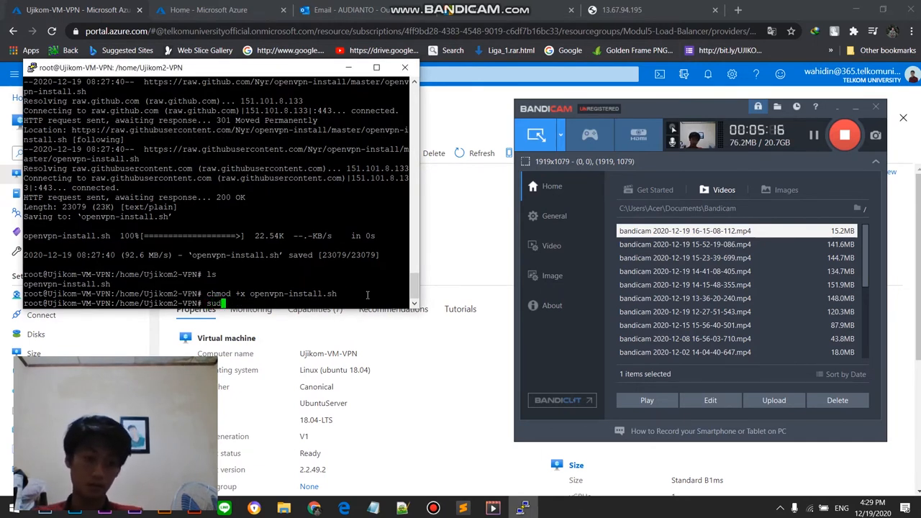
{"action": "type", "text": "o open"}
{"action": "key", "text": "Tab"}
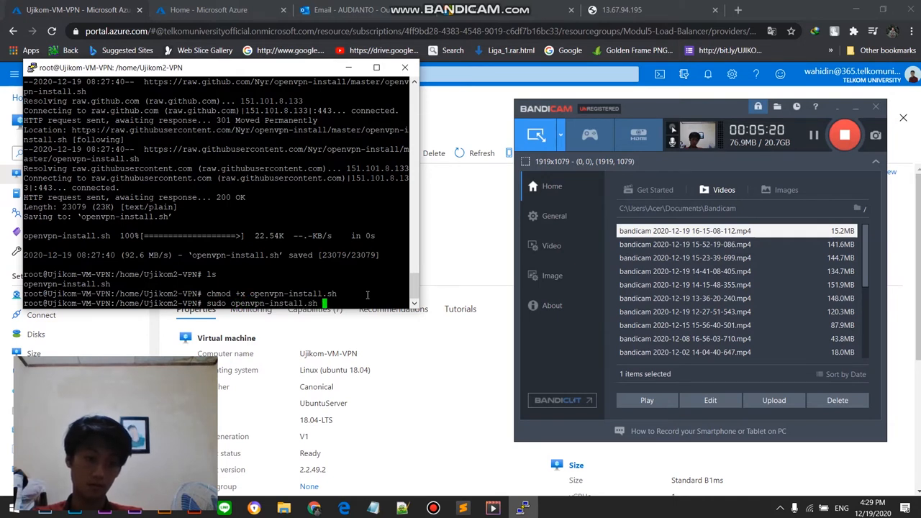
{"action": "left_click", "coordinate": [813, 137]}
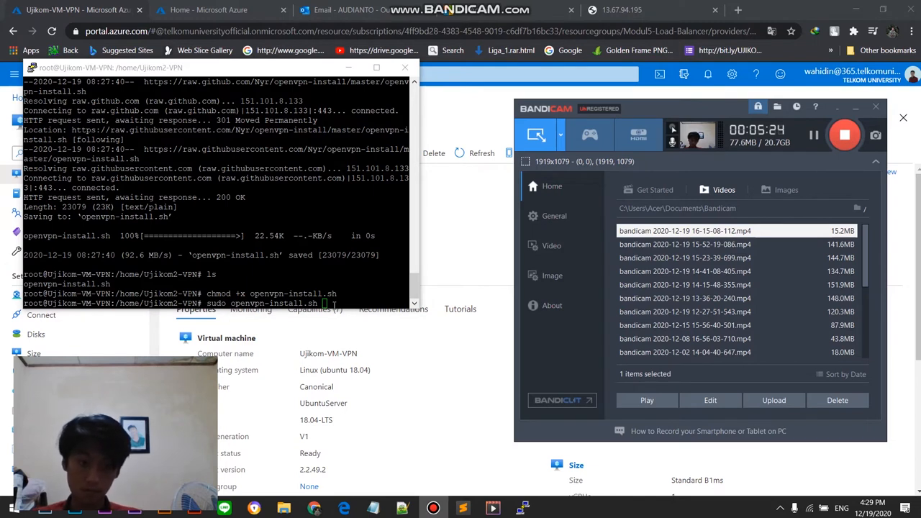
{"action": "left_click", "coordinate": [333, 304]}
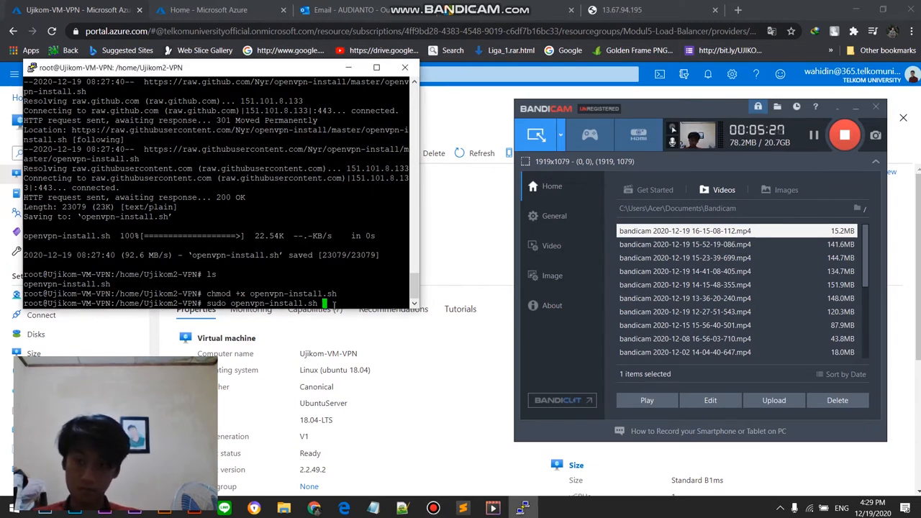
{"action": "key", "text": "Left"}
{"action": "key", "text": "Left"}
{"action": "key", "text": "Left"}
{"action": "key", "text": "Left"}
{"action": "key", "text": "Left"}
{"action": "key", "text": "Left"}
{"action": "key", "text": "Left"}
{"action": "key", "text": "Left"}
{"action": "key", "text": "Left"}
{"action": "key", "text": "Left"}
{"action": "key", "text": "Left"}
{"action": "key", "text": "Left"}
{"action": "key", "text": "Left"}
{"action": "key", "text": "Left"}
{"action": "key", "text": "Left"}
{"action": "key", "text": "Left"}
{"action": "key", "text": "Left"}
{"action": "key", "text": "Left"}
{"action": "key", "text": "Left"}
{"action": "type", "text": "./"}
{"action": "key", "text": "Return"}
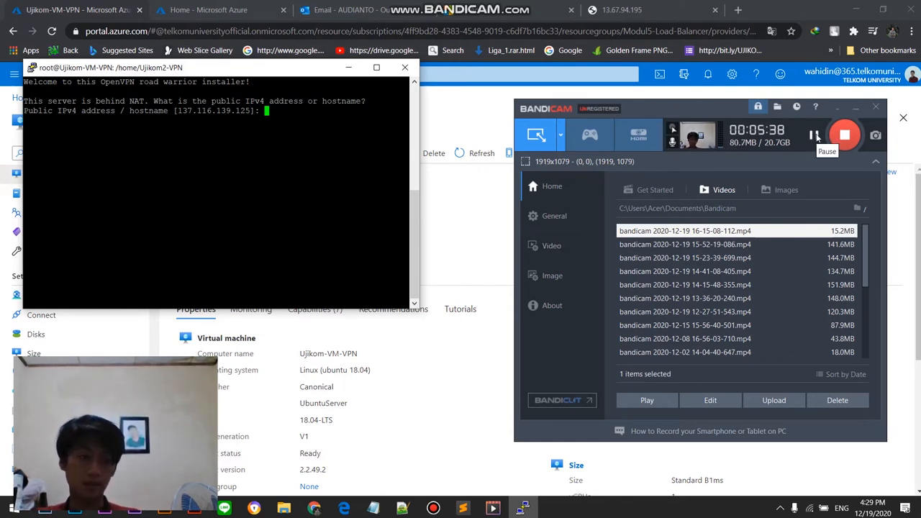
Step: Set the OpenVPN server's public IPv4 address to 137.116.139.125
{"action": "left_click", "coordinate": [814, 135]}
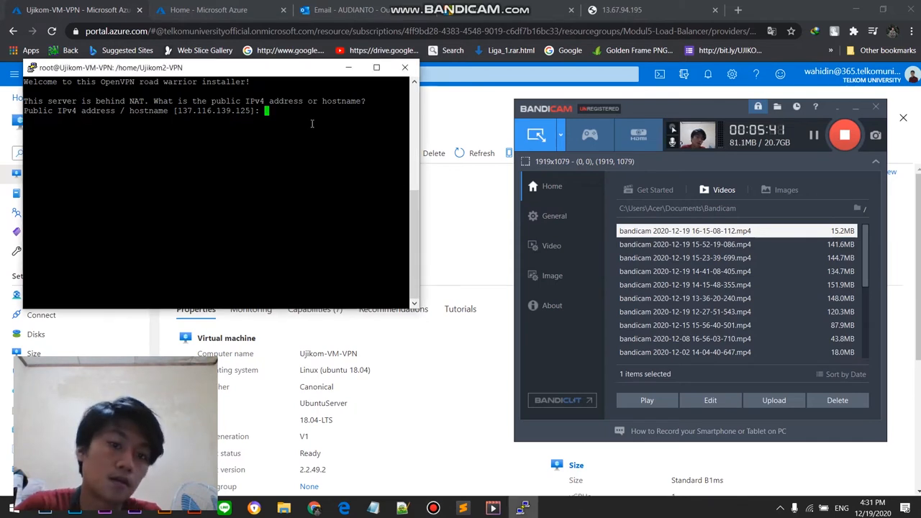
{"action": "type", "text": "137.116.1"}
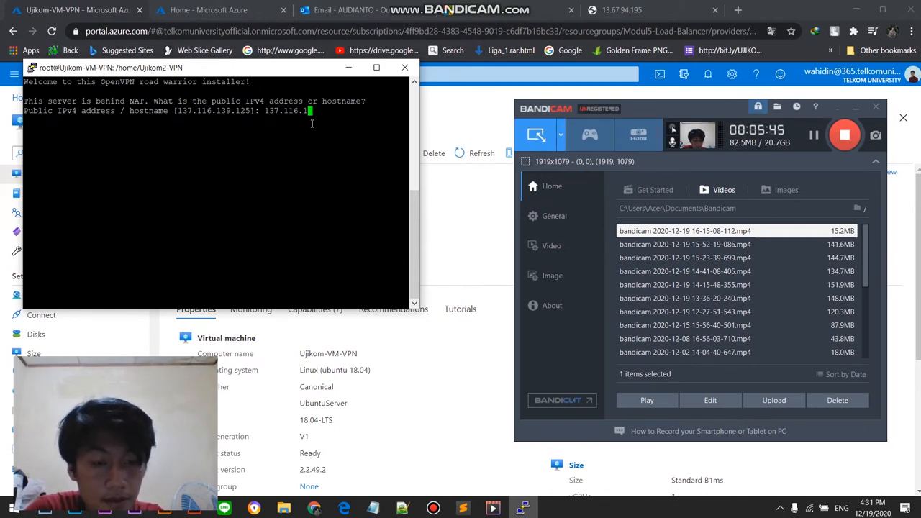
{"action": "type", "text": "39.125"}
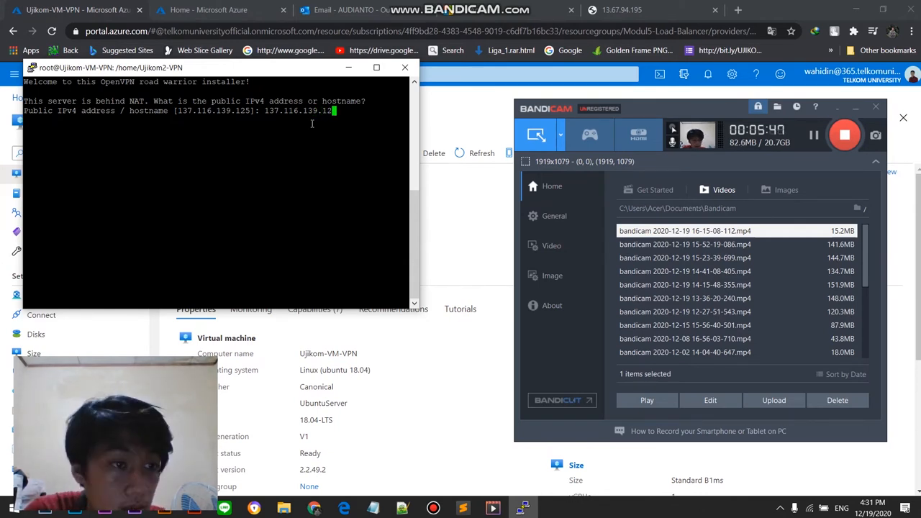
{"action": "key", "text": "Return"}
Step: Choose UDP (option 1) as the OpenVPN protocol and set the listening port to 1194
{"action": "type", "text": "1"}
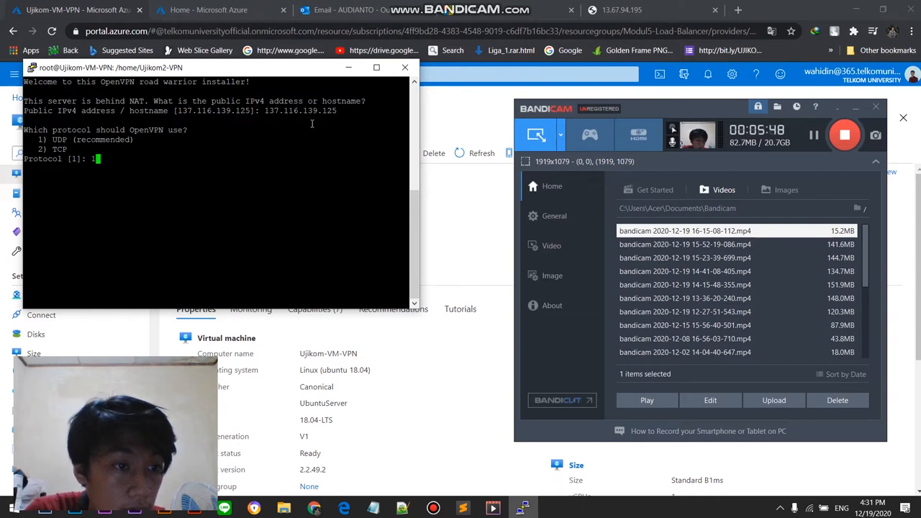
{"action": "key", "text": "Return"}
{"action": "type", "text": "1194]: 1194"}
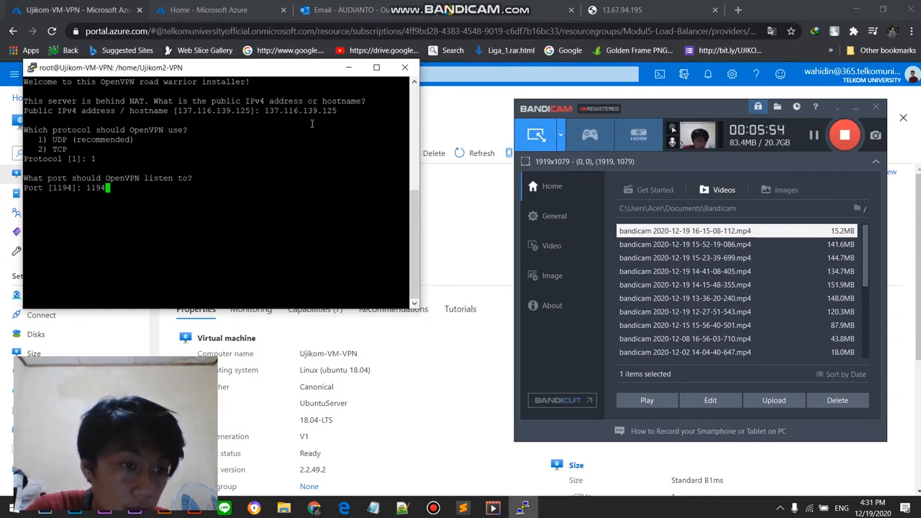
{"action": "key", "text": "Return"}
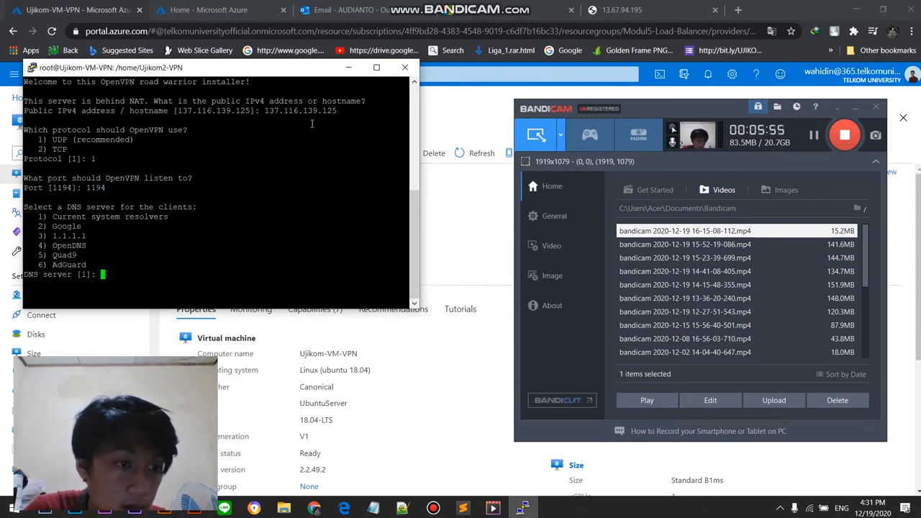
Step: Select Google DNS (option 2), name the first client "client", and start the OpenVPN installation
{"action": "type", "text": "2"}
{"action": "key", "text": "Return"}
{"action": "type", "text": "client]: clien"}
{"action": "key", "text": "Return"}
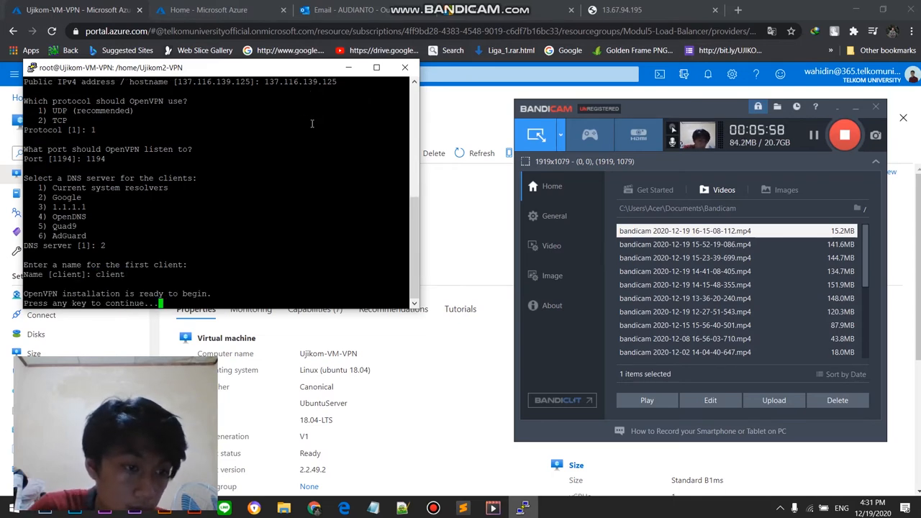
{"action": "key", "text": "Return"}
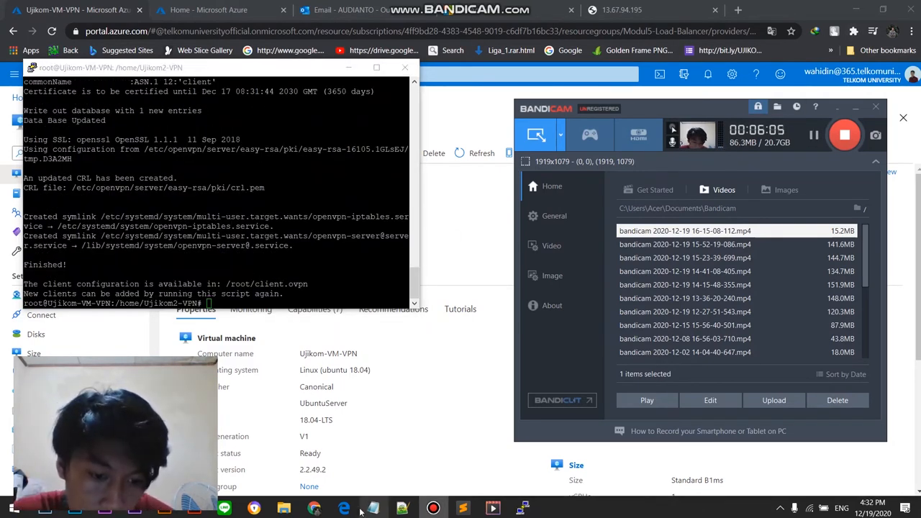
Step: Rerun sudo ./openvpn-install.sh and revoke the existing client "client", confirming the revocation
{"action": "mouse_move", "coordinate": [354, 512]}
{"action": "mouse_move", "coordinate": [366, 469]}
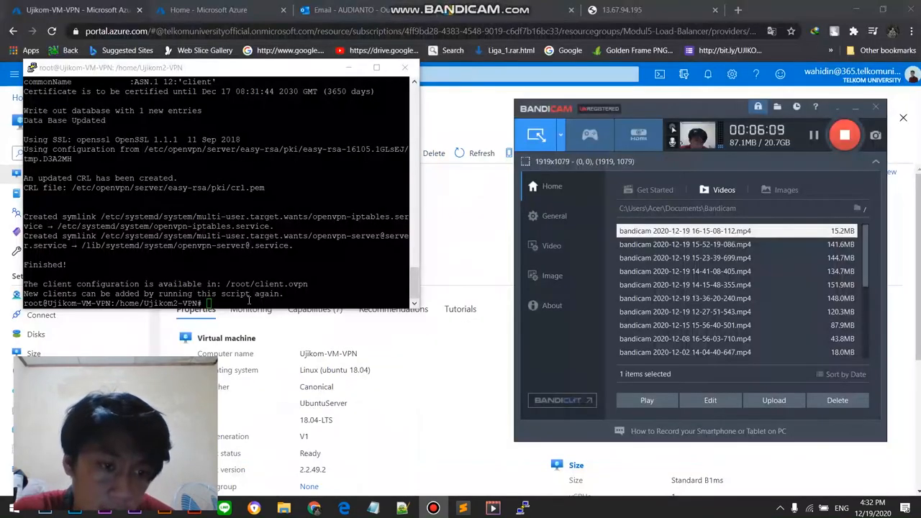
{"action": "left_click", "coordinate": [249, 300]}
{"action": "key", "text": "Up"}
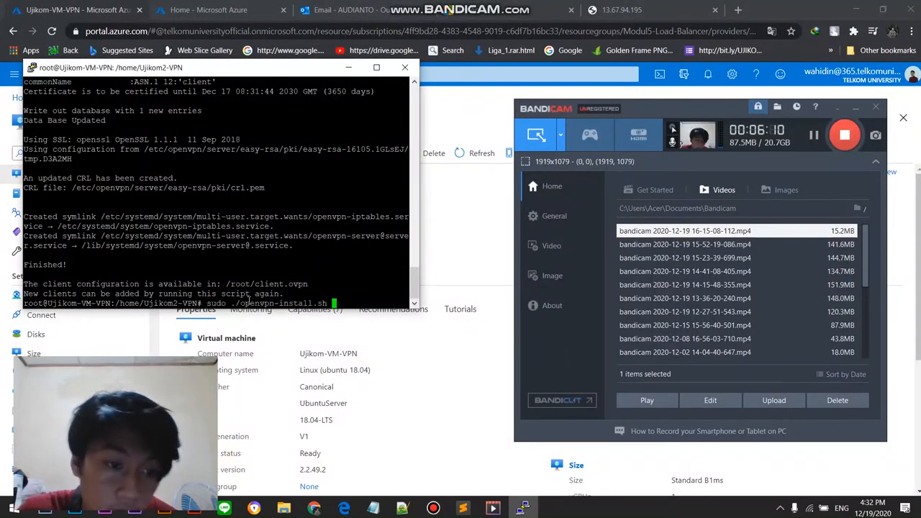
{"action": "key", "text": "Return"}
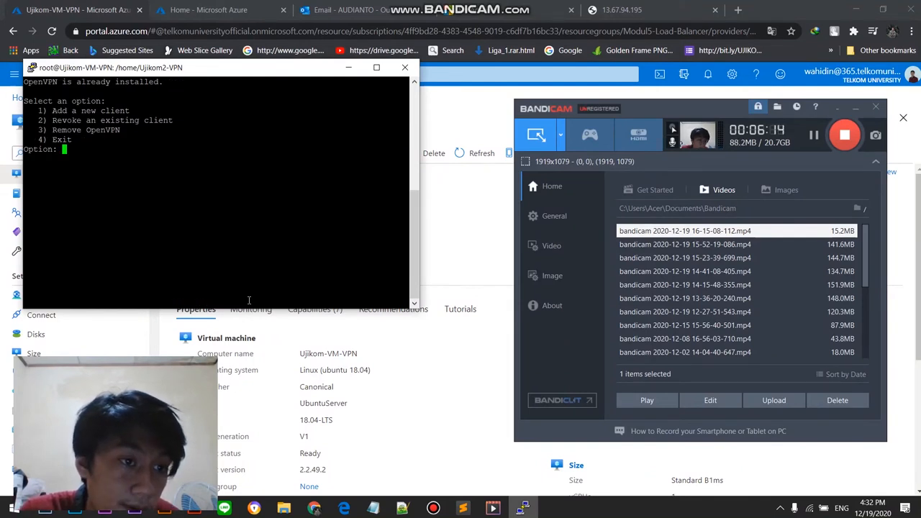
{"action": "type", "text": "2"}
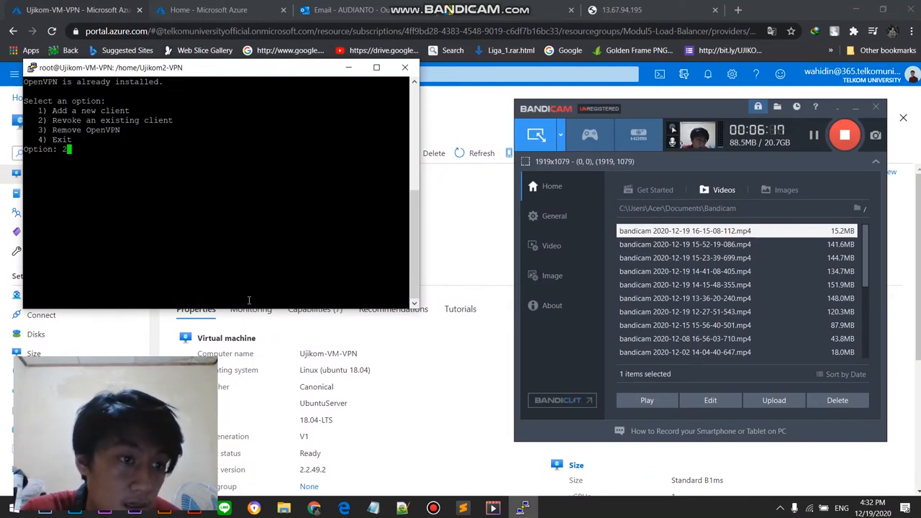
{"action": "key", "text": "Return"}
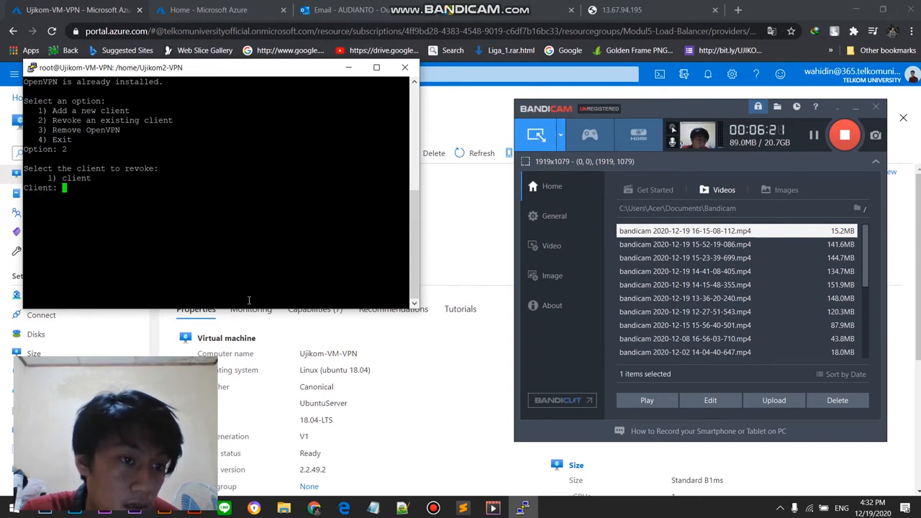
{"action": "type", "text": "1"}
{"action": "key", "text": "Return"}
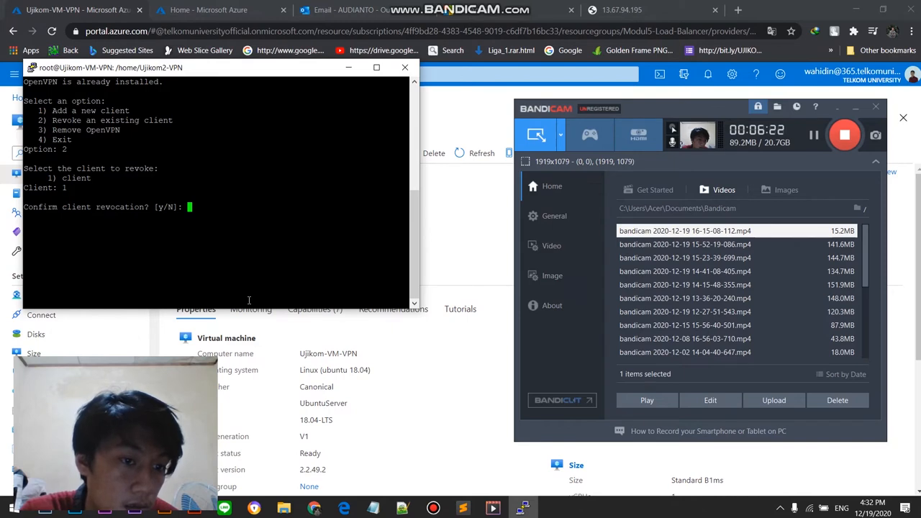
{"action": "type", "text": "y"}
{"action": "key", "text": "Return"}
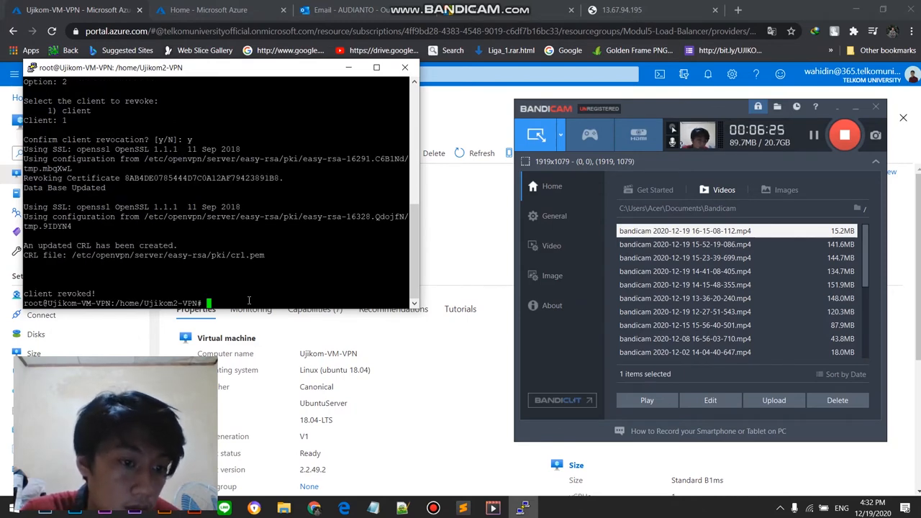
Step: Rerun the OpenVPN install script and add a new client (option 1) named with the student's name and ID number joined by an underscore
{"action": "key", "text": "Up"}
{"action": "key", "text": "Return"}
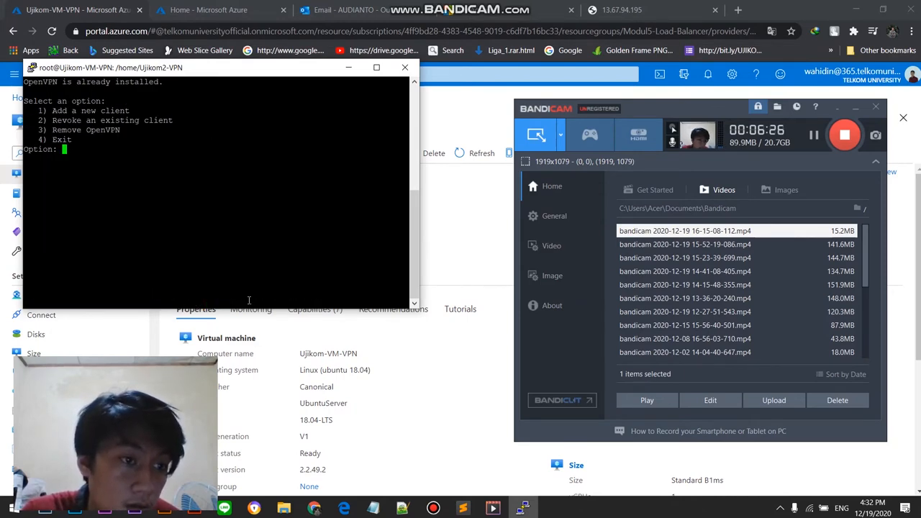
{"action": "type", "text": "1"}
{"action": "key", "text": "Return"}
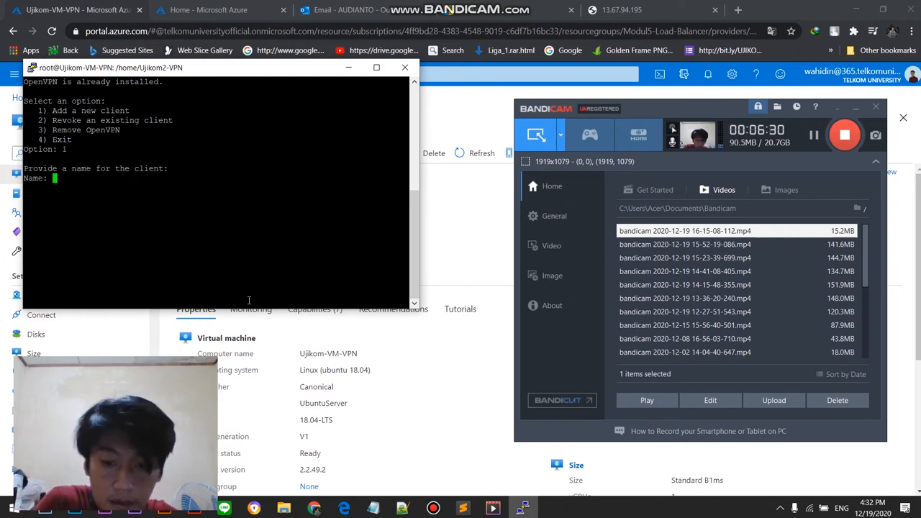
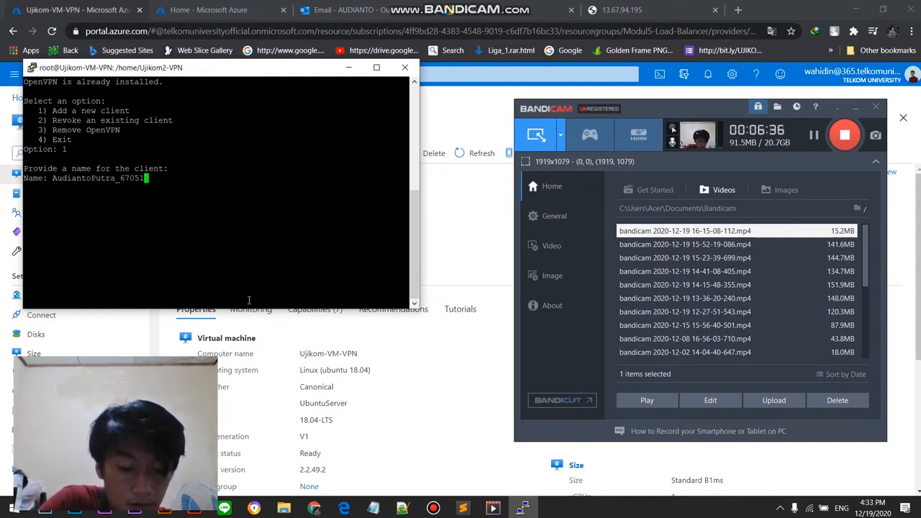
{"action": "key", "text": "Return"}
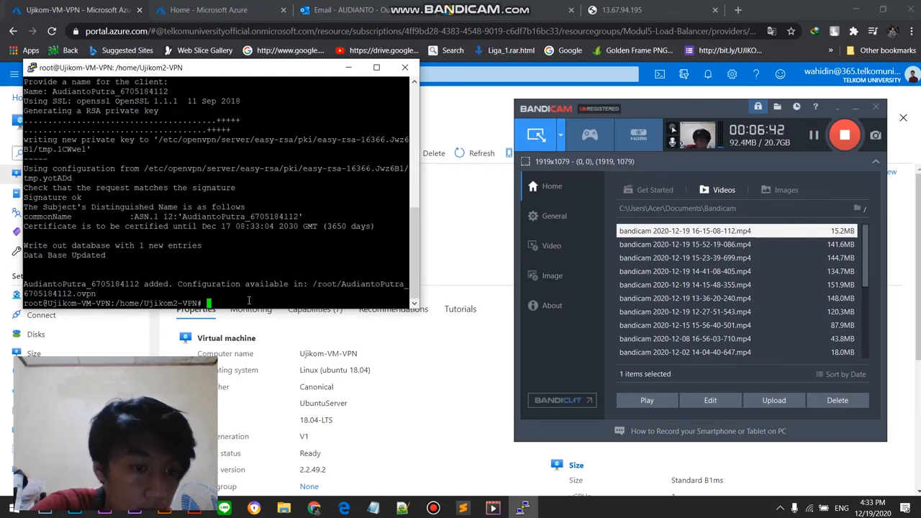
Step: Change to root's home directory with cd and list its files with ls
{"action": "scroll", "coordinate": [249, 300], "scroll_direction": "up", "scroll_amount": 8}
{"action": "scroll", "coordinate": [76, 262], "scroll_direction": "down", "scroll_amount": 8}
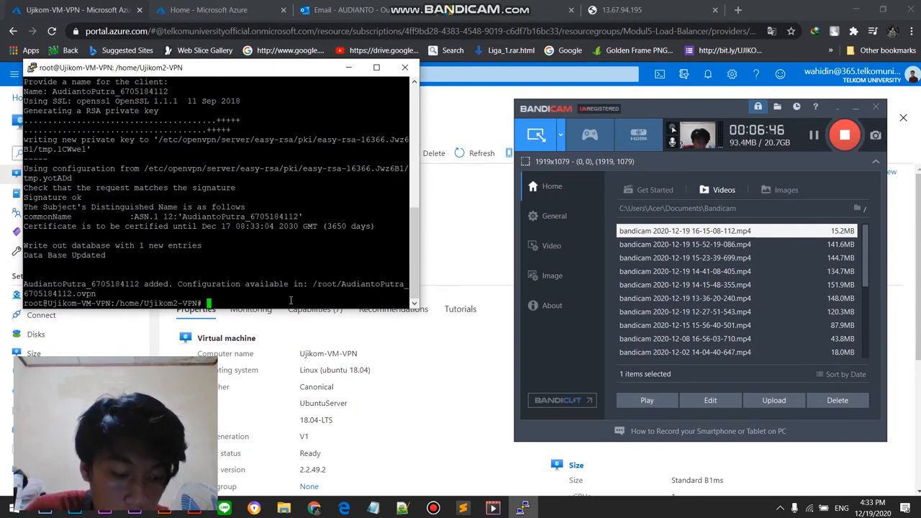
{"action": "type", "text": "cd"}
{"action": "key", "text": "Return"}
{"action": "type", "text": "ls"}
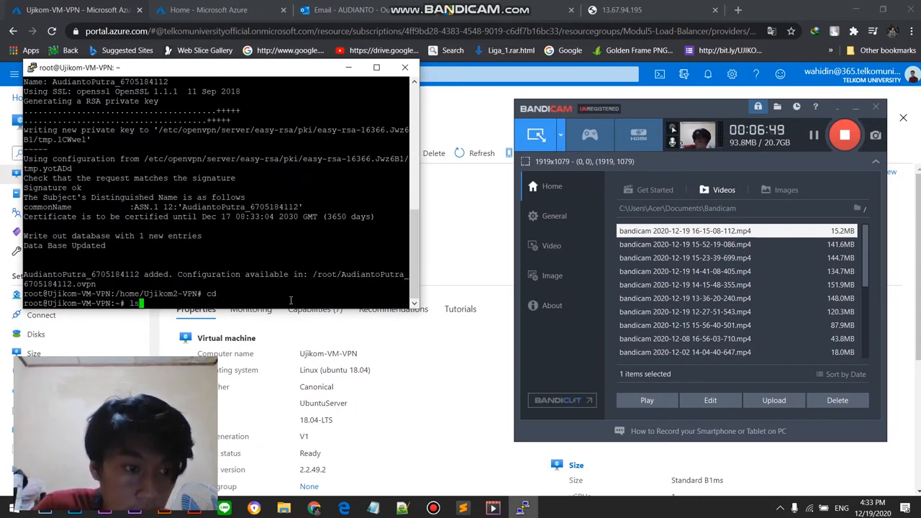
{"action": "key", "text": "Return"}
Step: Highlight the new client's .ovpn profile in the file listing
{"action": "mouse_move", "coordinate": [239, 295]}
{"action": "left_mouse_down"}
{"action": "mouse_move", "coordinate": [171, 296]}
{"action": "mouse_move", "coordinate": [232, 295]}
{"action": "left_mouse_up"}
{"action": "left_click", "coordinate": [159, 297]}
{"action": "left_click_drag", "start_coordinate": [159, 297], "coordinate": [21, 294]}
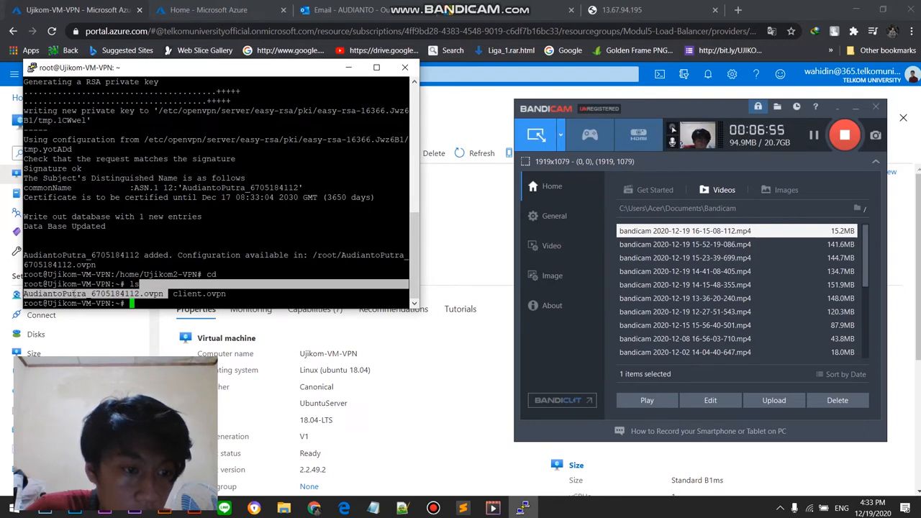
{"action": "left_click", "coordinate": [141, 293]}
{"action": "left_click_drag", "start_coordinate": [160, 294], "coordinate": [131, 293]}
{"action": "left_click_drag", "start_coordinate": [233, 294], "coordinate": [23, 294]}
{"action": "left_click", "coordinate": [170, 297]}
Step: Check the VPN file naming rule NAMA_NIM.ovpn in the UJIKOM 2 CLOUD COMPUTING PDF in Edge, and return to the PuTTY terminal
{"action": "mouse_move", "coordinate": [346, 507]}
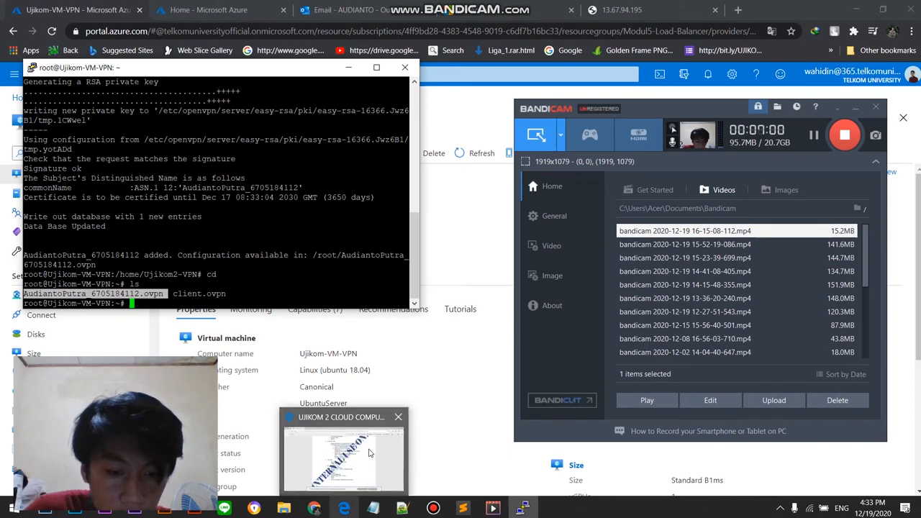
{"action": "left_click", "coordinate": [360, 482]}
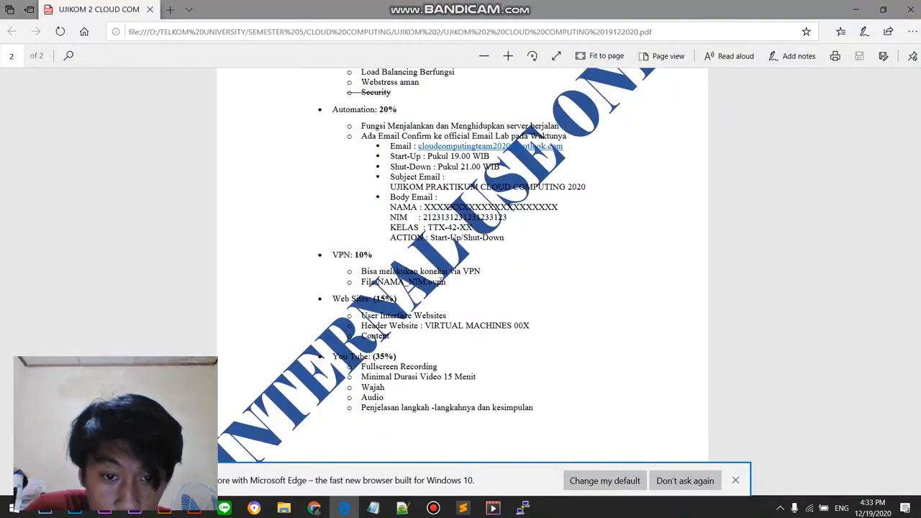
{"action": "left_click_drag", "start_coordinate": [361, 282], "coordinate": [447, 282]}
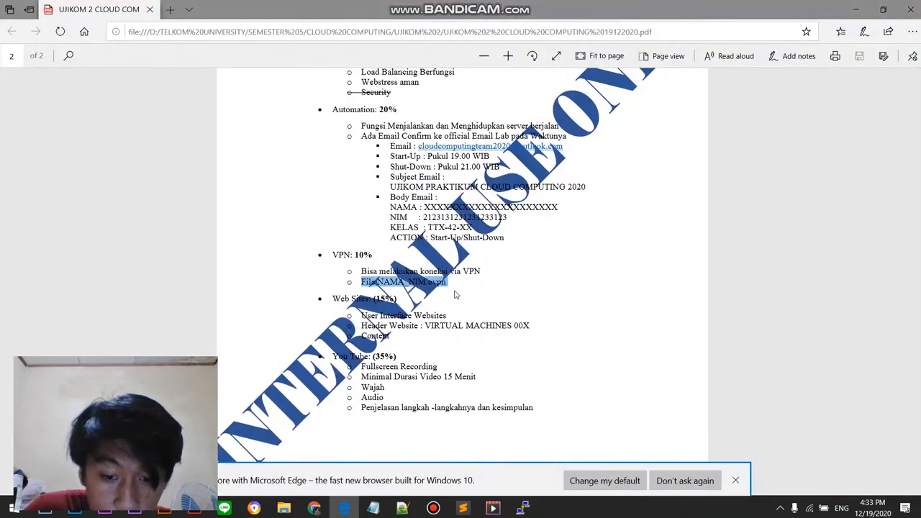
{"action": "left_click", "coordinate": [433, 507]}
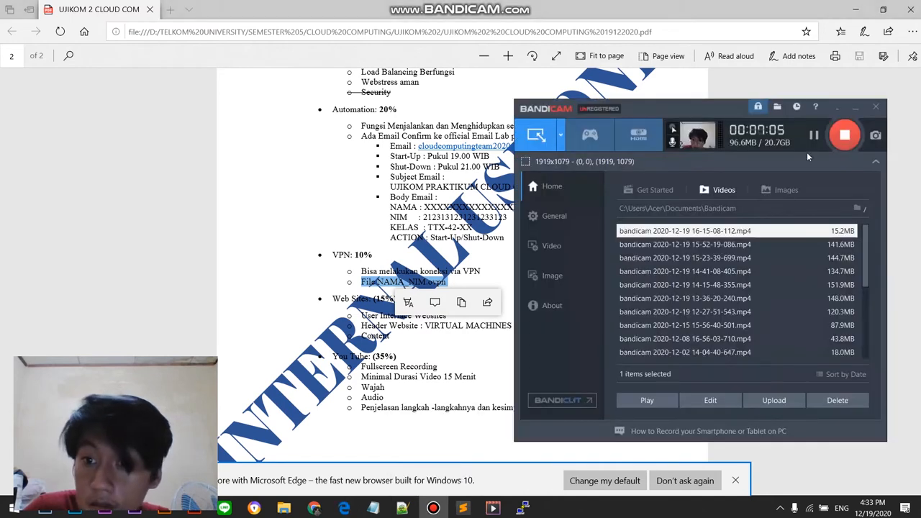
{"action": "left_click", "coordinate": [434, 508]}
{"action": "mouse_move", "coordinate": [344, 508]}
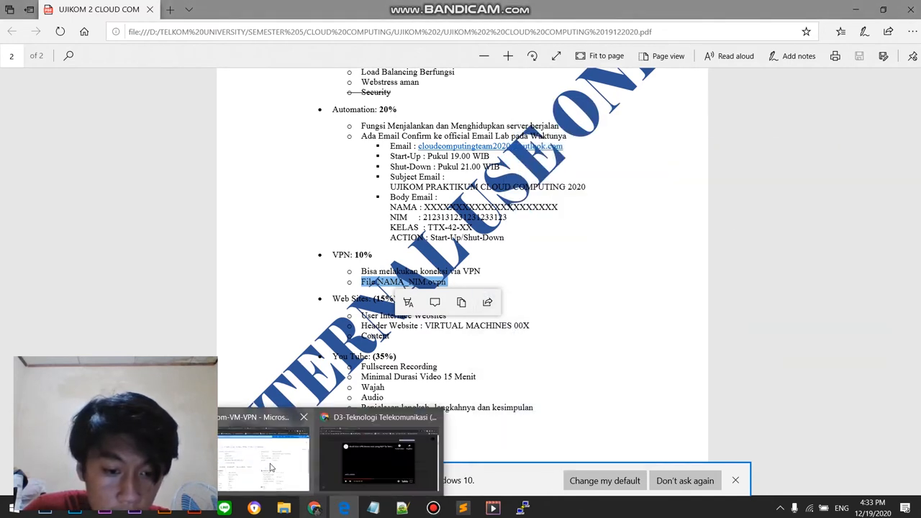
{"action": "left_click", "coordinate": [273, 470]}
{"action": "left_click", "coordinate": [524, 508]}
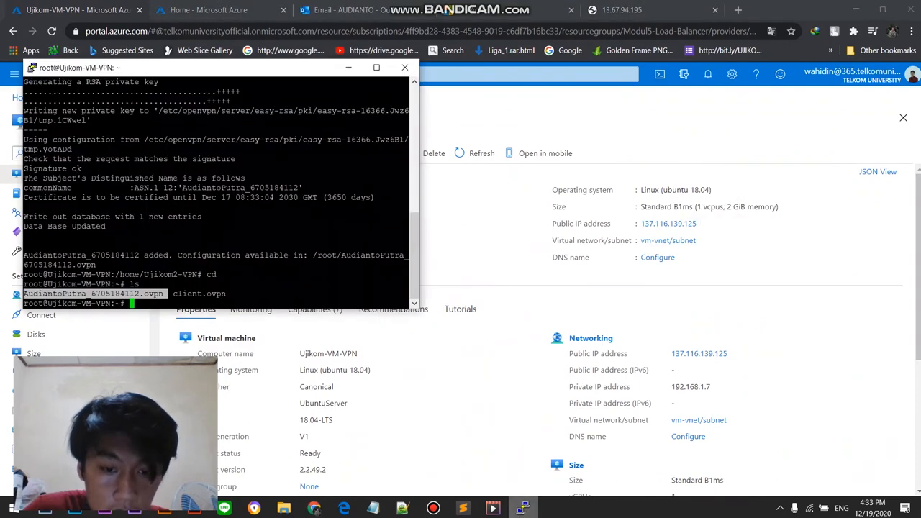
Step: Enter the command sudo apt install nginx at the root prompt without running it
{"action": "left_click", "coordinate": [433, 507]}
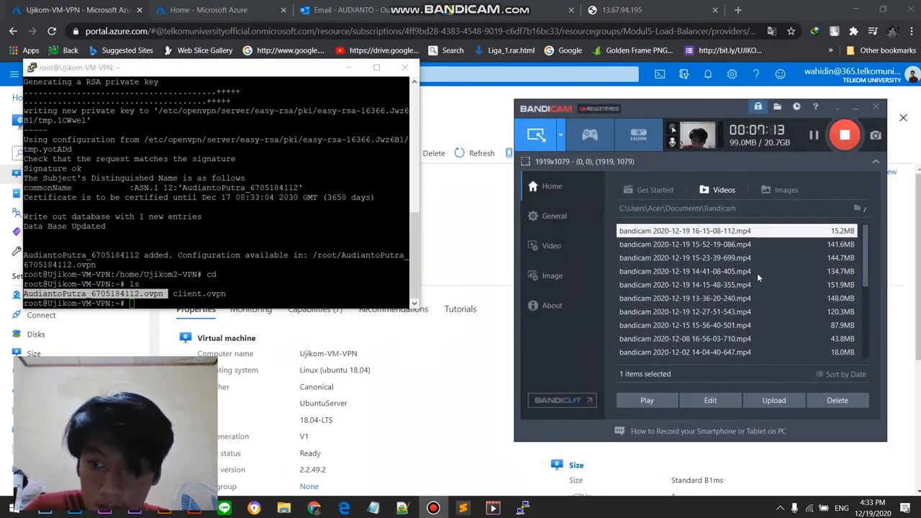
{"action": "left_click", "coordinate": [200, 306]}
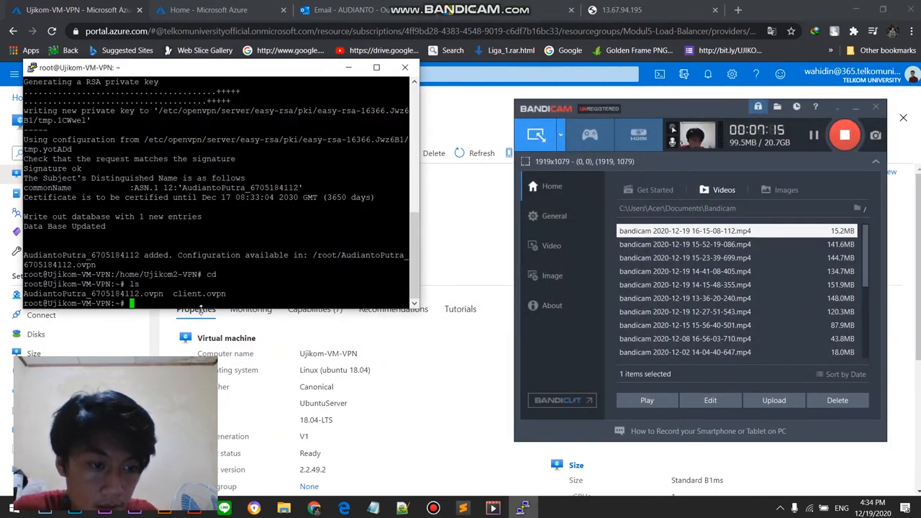
{"action": "type", "text": "sudo ap"}
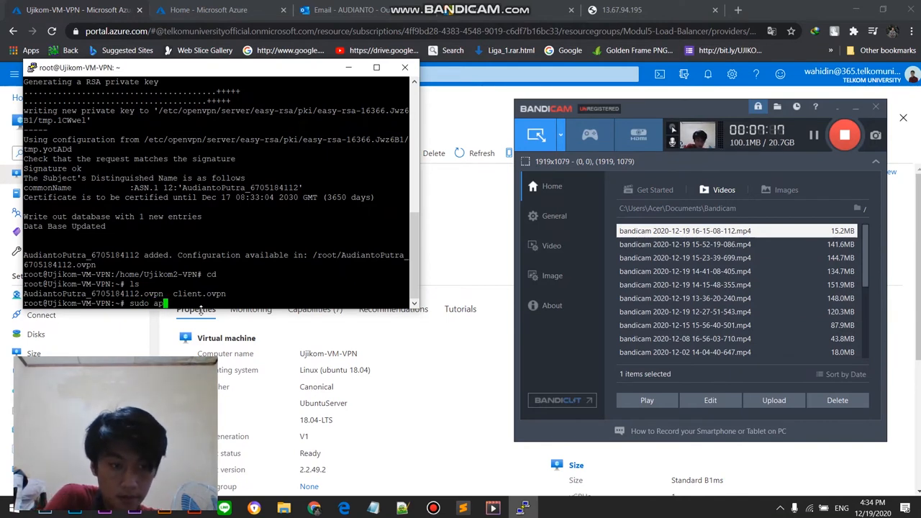
{"action": "type", "text": "t inst"}
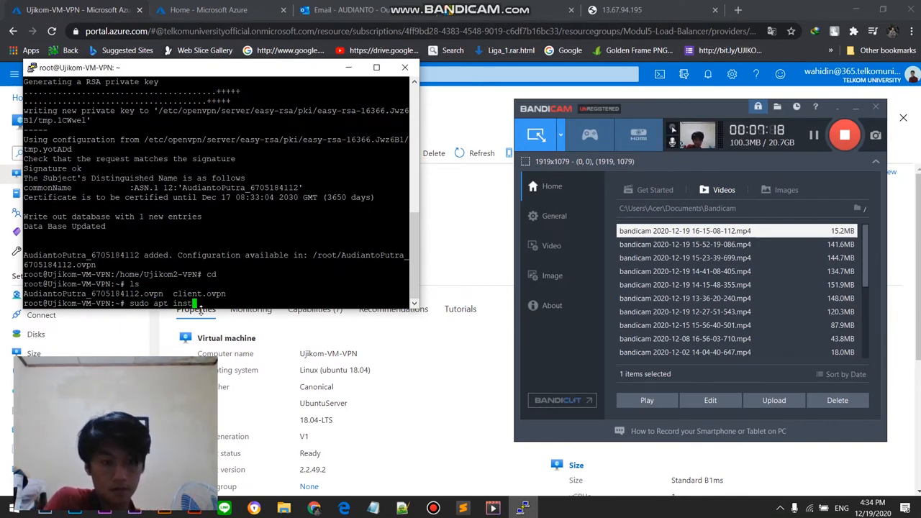
{"action": "type", "text": "a"}
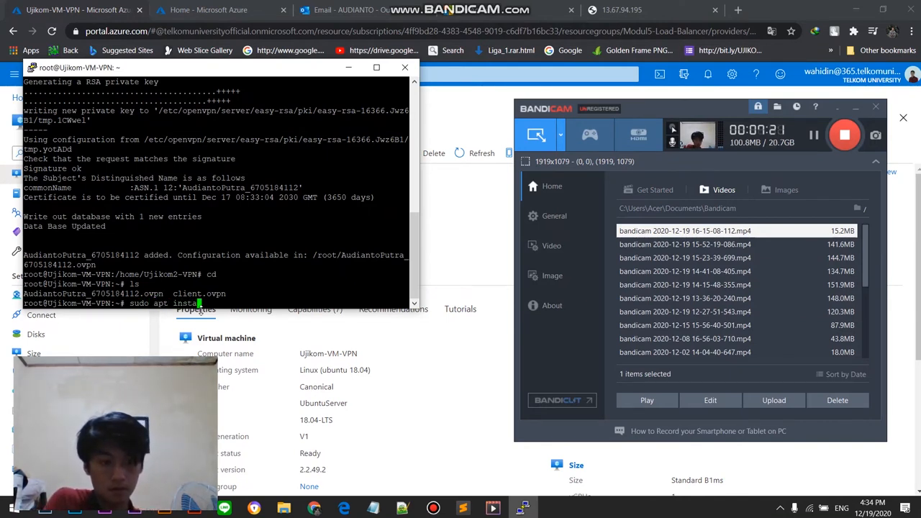
{"action": "type", "text": "ll nginx"}
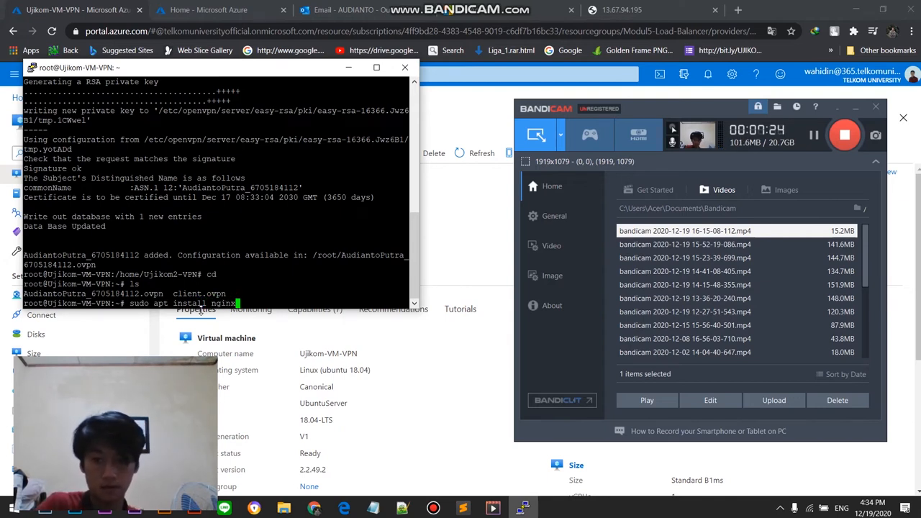
Step: Change the pending command to sudo apt-get install nginx -y and run it
{"action": "left_click", "coordinate": [712, 209]}
{"action": "left_click", "coordinate": [271, 300]}
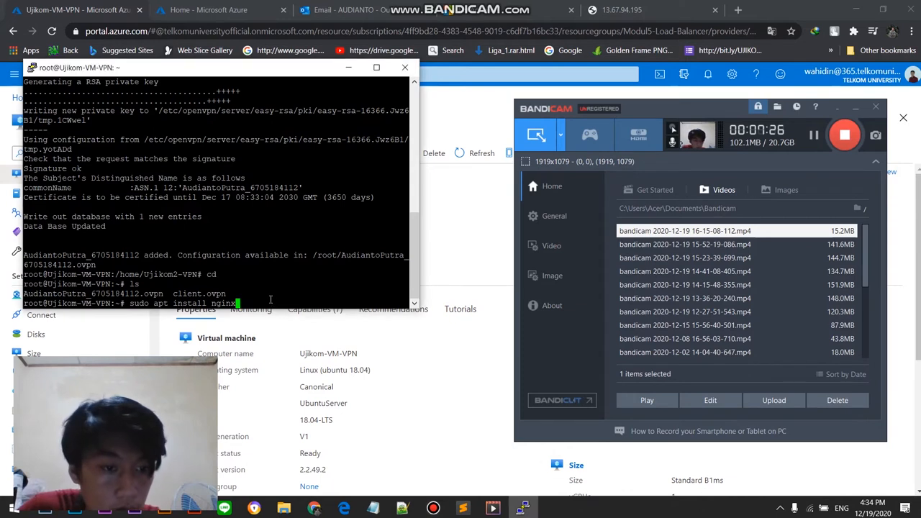
{"action": "key", "text": "Left"}
{"action": "key", "text": "Left"}
{"action": "key", "text": "Left"}
{"action": "key", "text": "Left"}
{"action": "key", "text": "Left"}
{"action": "key", "text": "Left"}
{"action": "key", "text": "Left"}
{"action": "key", "text": "Left"}
{"action": "key", "text": "Left"}
{"action": "key", "text": "Left"}
{"action": "key", "text": "Left"}
{"action": "key", "text": "Left"}
{"action": "key", "text": "Left"}
{"action": "key", "text": "Left"}
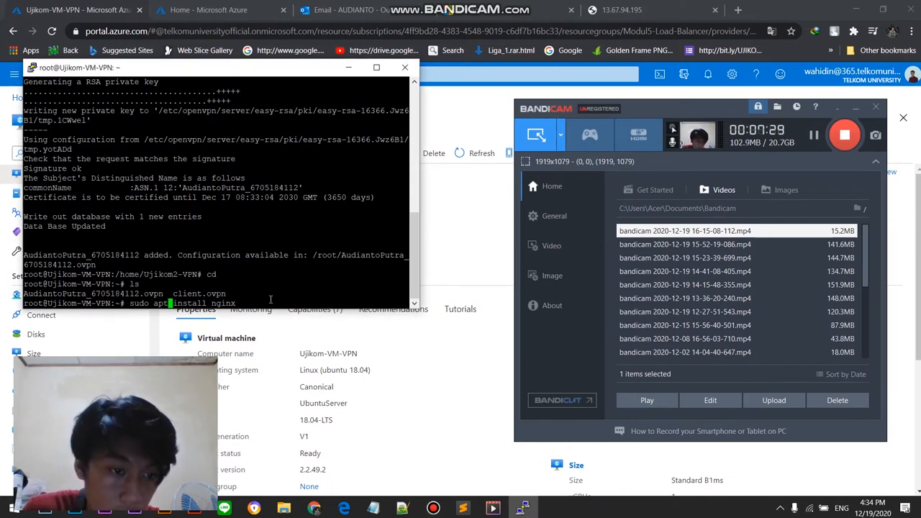
{"action": "type", "text": "-get"}
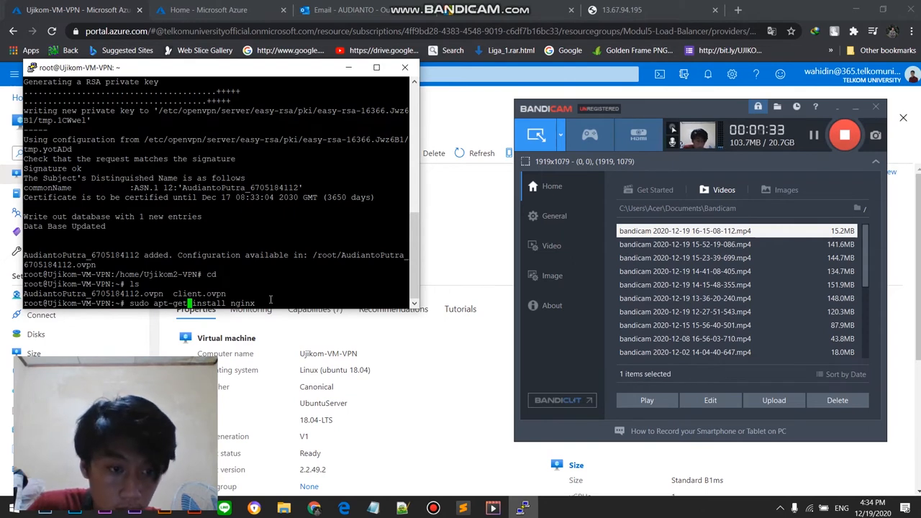
{"action": "key", "text": "Right"}
{"action": "key", "text": "Right"}
{"action": "key", "text": "Right"}
{"action": "key", "text": "Right"}
{"action": "key", "text": "Right"}
{"action": "key", "text": "Right"}
{"action": "key", "text": "Right"}
{"action": "key", "text": "Right"}
{"action": "key", "text": "Right"}
{"action": "key", "text": "Right"}
{"action": "key", "text": "Right"}
{"action": "key", "text": "Right"}
{"action": "key", "text": "Right"}
{"action": "key", "text": "Right"}
{"action": "key", "text": "Right"}
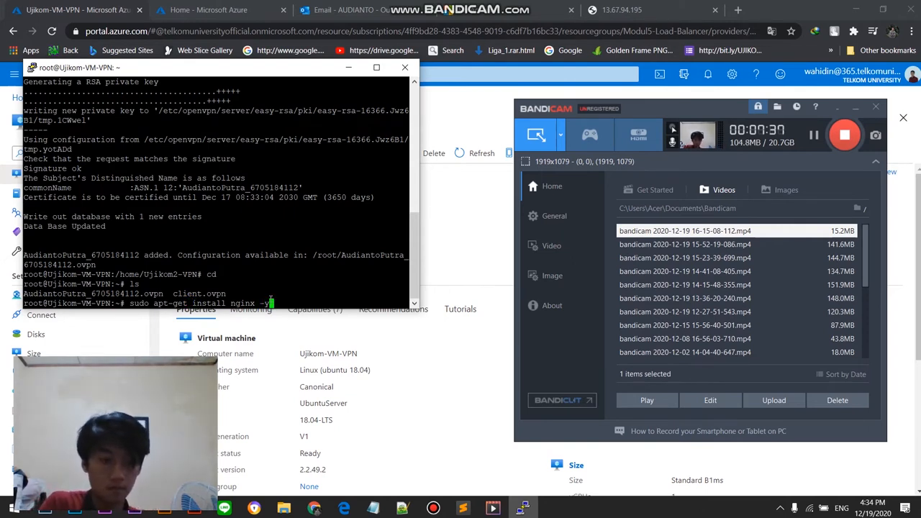
{"action": "key", "text": "Return"}
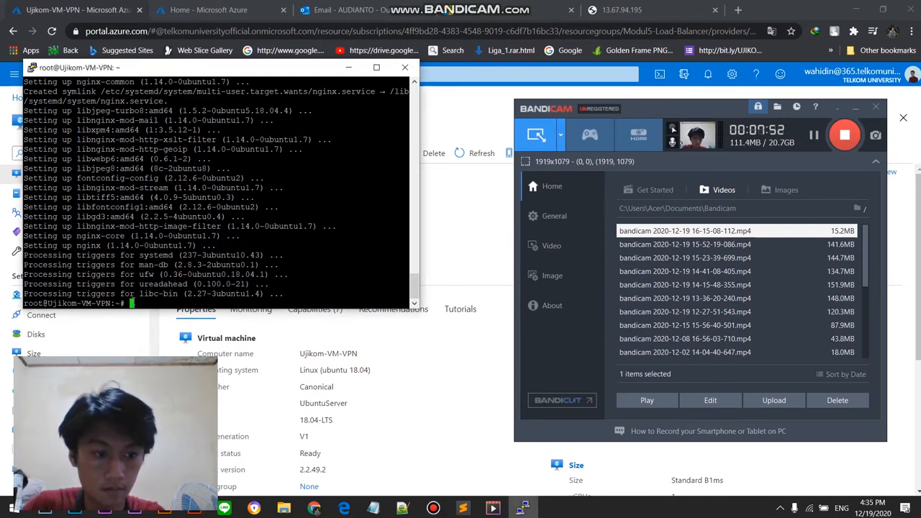
Step: List root's home files and begin a cp command with the new client's .ovpn profile as the source
{"action": "type", "text": "ls"}
{"action": "key", "text": "Return"}
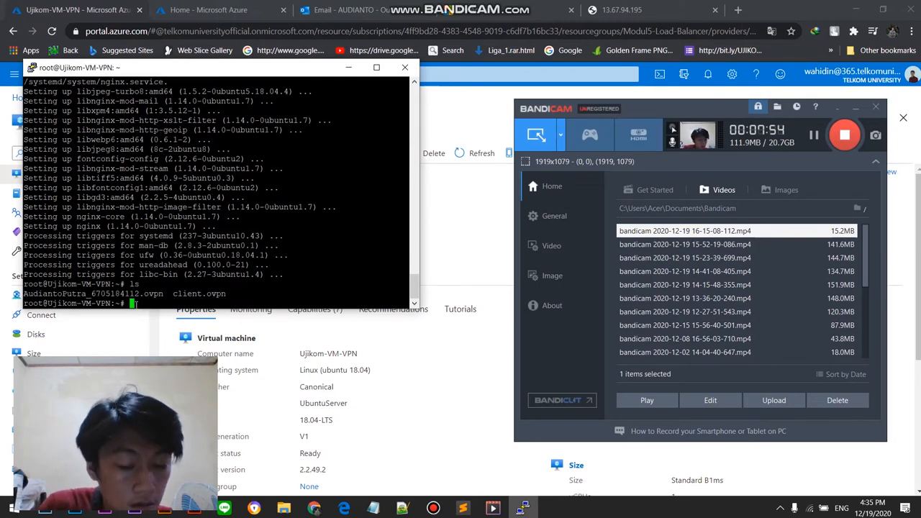
{"action": "type", "text": "cp"}
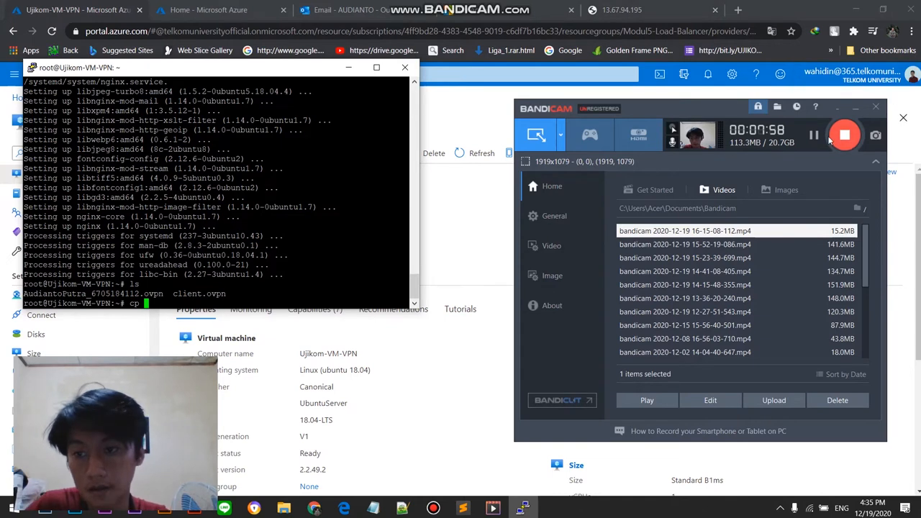
{"action": "left_click", "coordinate": [774, 162]}
{"action": "left_click", "coordinate": [212, 307]}
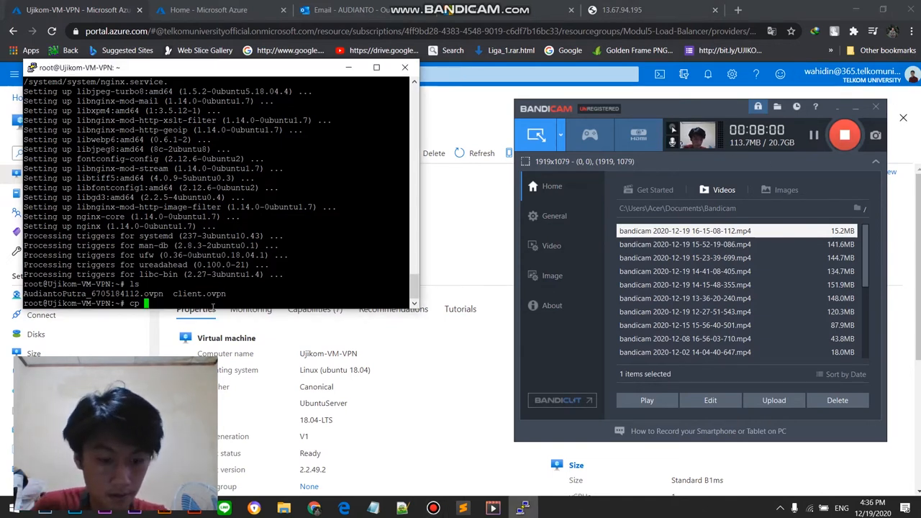
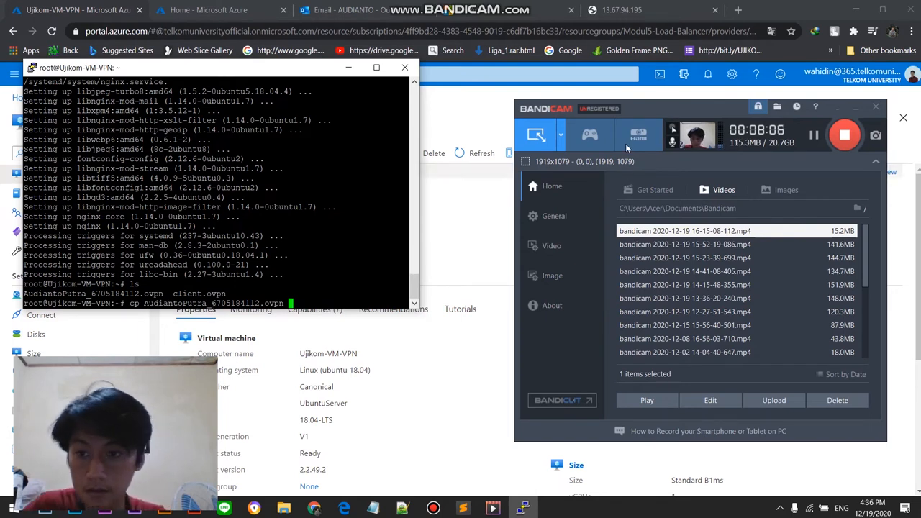
Step: Complete the pending cp command with /var/www/html/ as the destination and run it to copy the client's .ovpn profile
{"action": "left_click", "coordinate": [813, 135]}
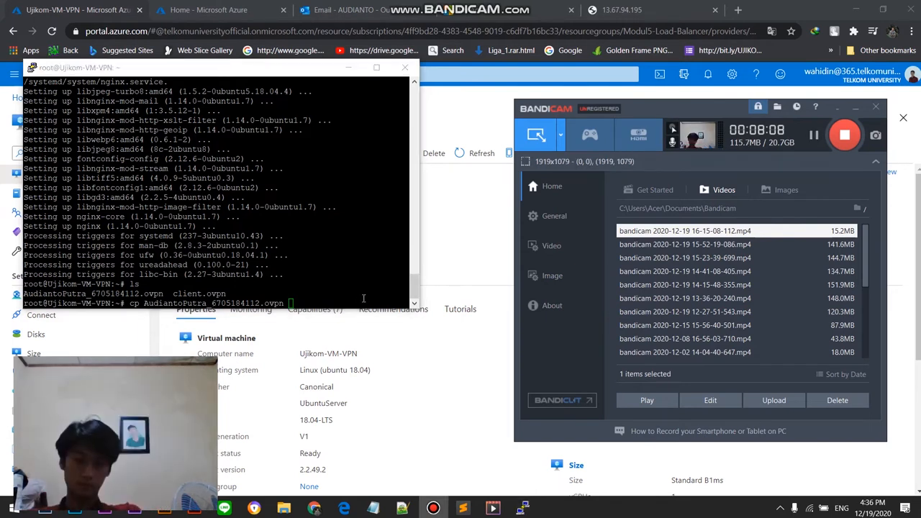
{"action": "left_click", "coordinate": [358, 299]}
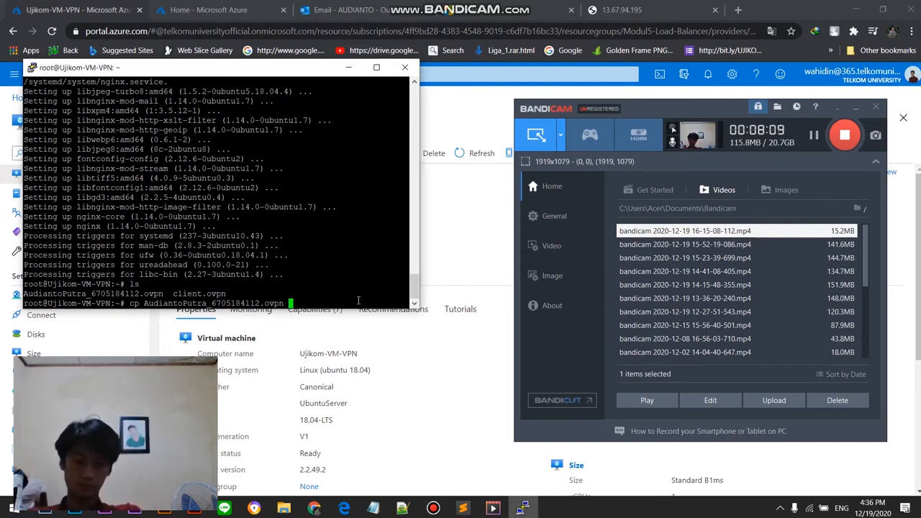
{"action": "type", "text": "/va"}
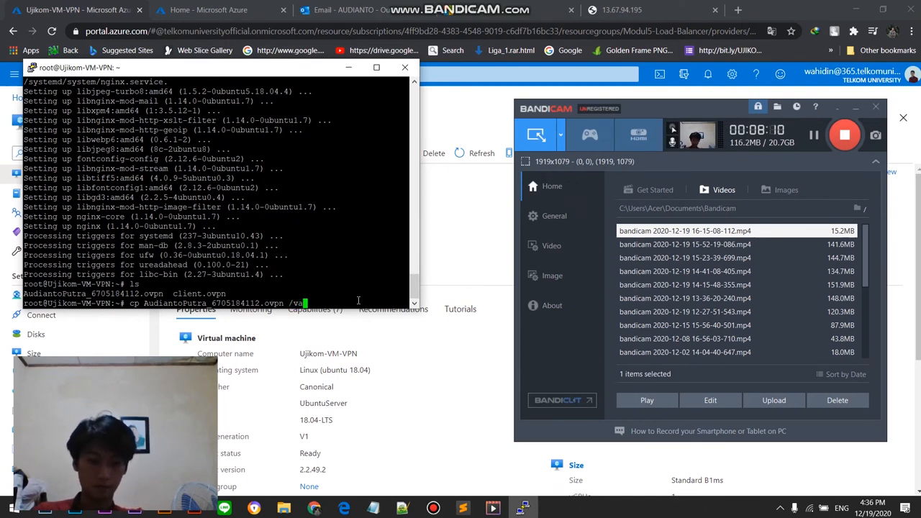
{"action": "type", "text": "r/www"}
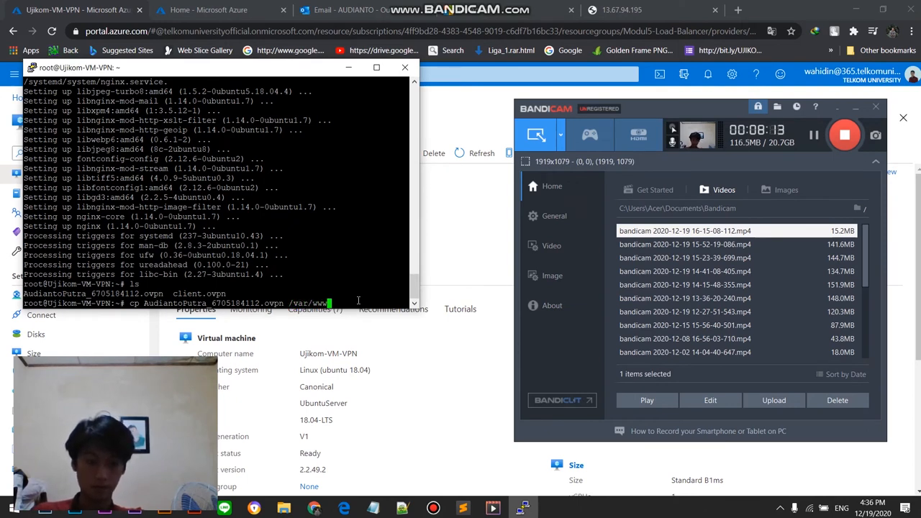
{"action": "type", "text": "/html"}
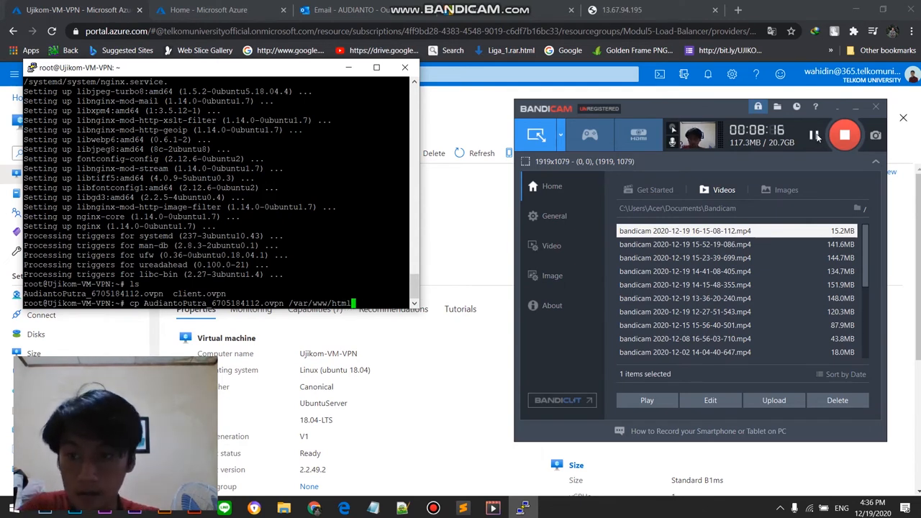
{"action": "left_click", "coordinate": [816, 136]}
{"action": "left_click", "coordinate": [374, 294]}
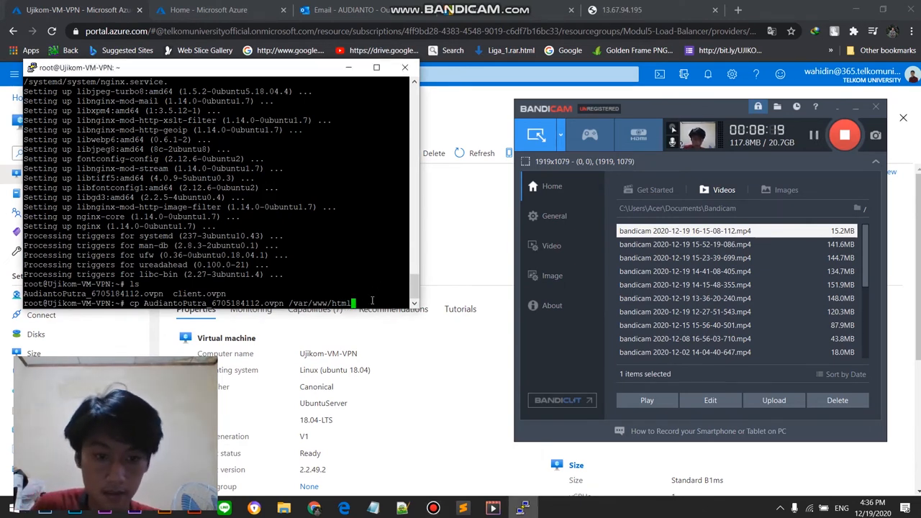
{"action": "key", "text": "Return"}
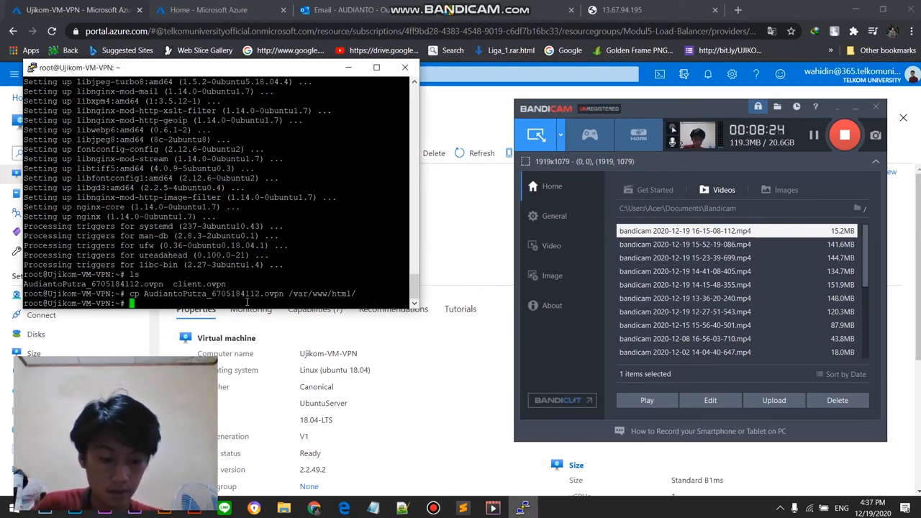
Step: Change the working directory to /var/www/html/ and list its files
{"action": "type", "text": "cd"}
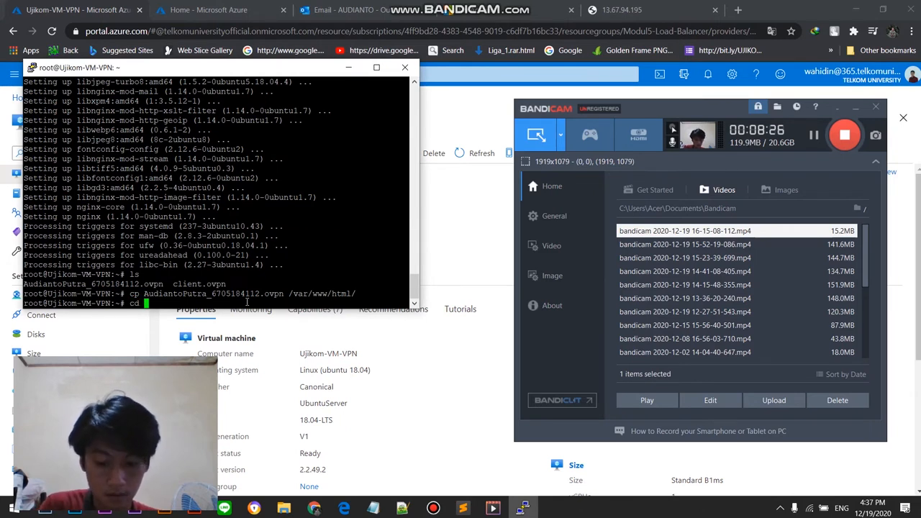
{"action": "type", "text": " /var/www/"}
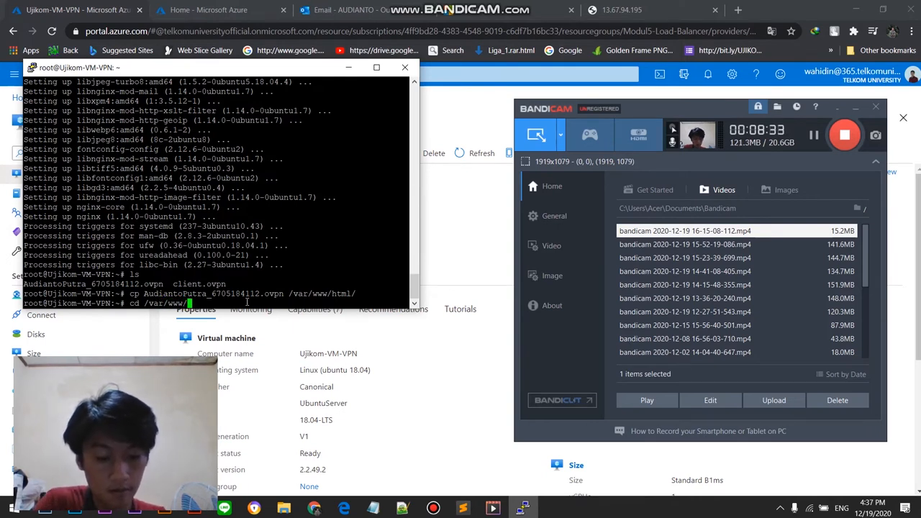
{"action": "type", "text": "htm"}
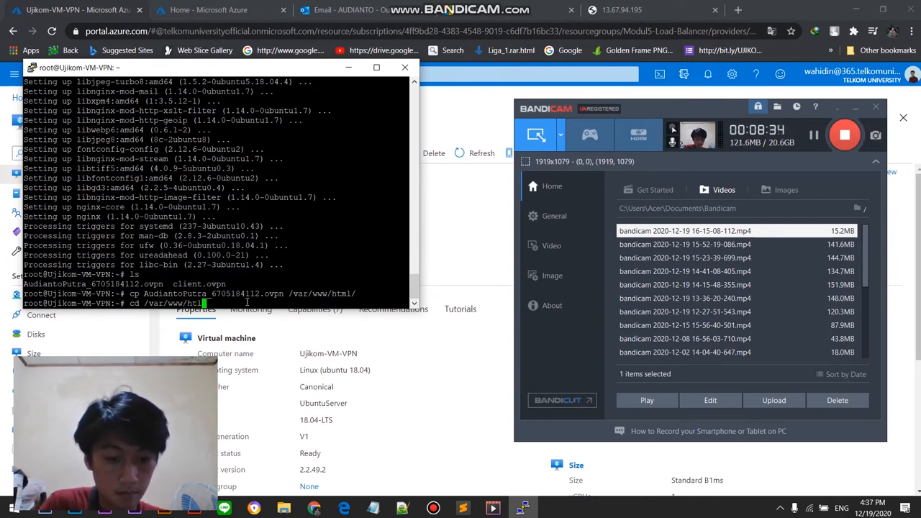
{"action": "type", "text": "l/"}
{"action": "key", "text": "Return"}
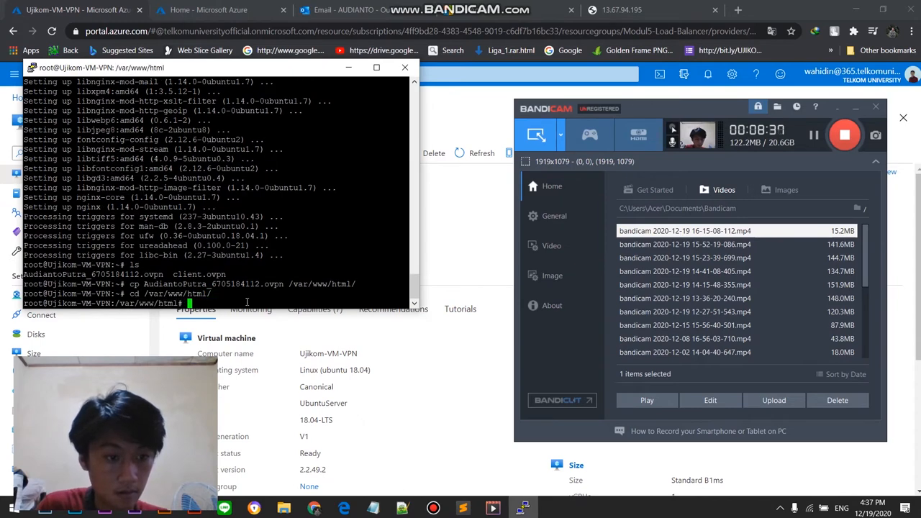
{"action": "type", "text": "ls"}
{"action": "key", "text": "Return"}
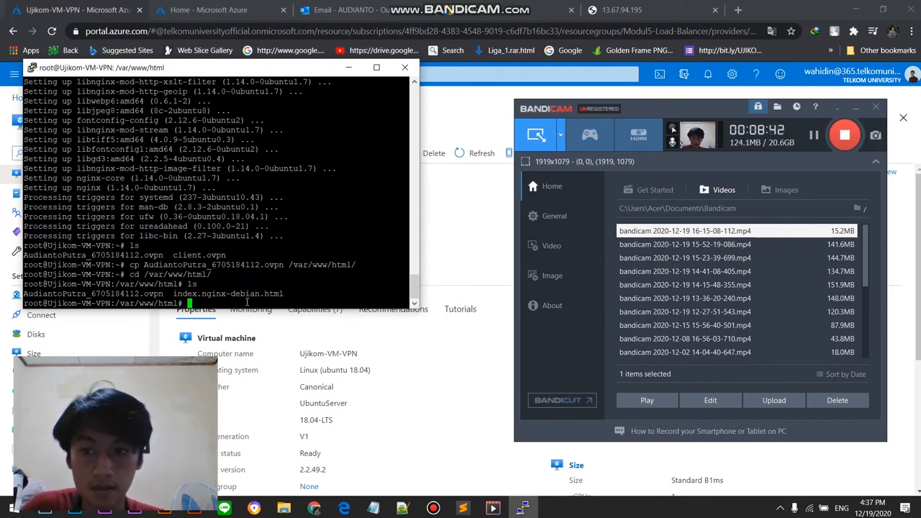
Step: Try to query the nginx service with sudo systemctl statu nginx
{"action": "left_click", "coordinate": [818, 137]}
{"action": "left_click", "coordinate": [209, 302]}
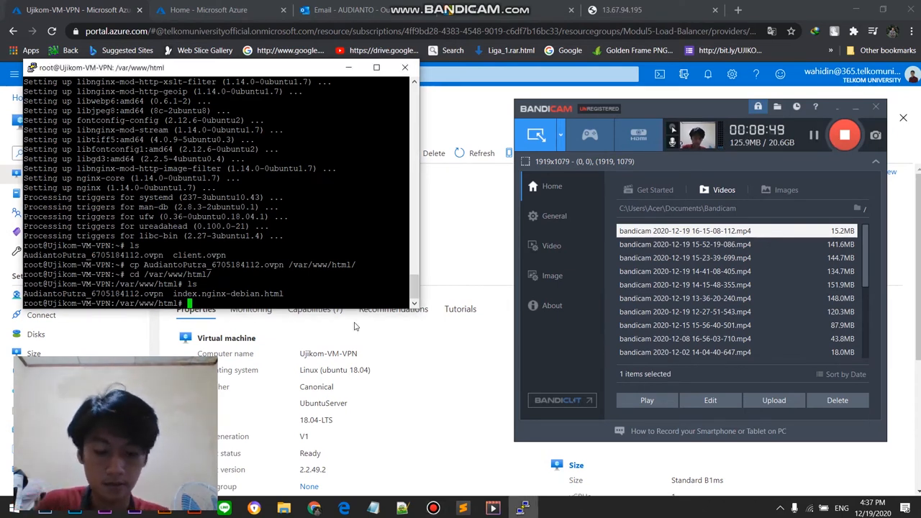
{"action": "type", "text": "sudo system"}
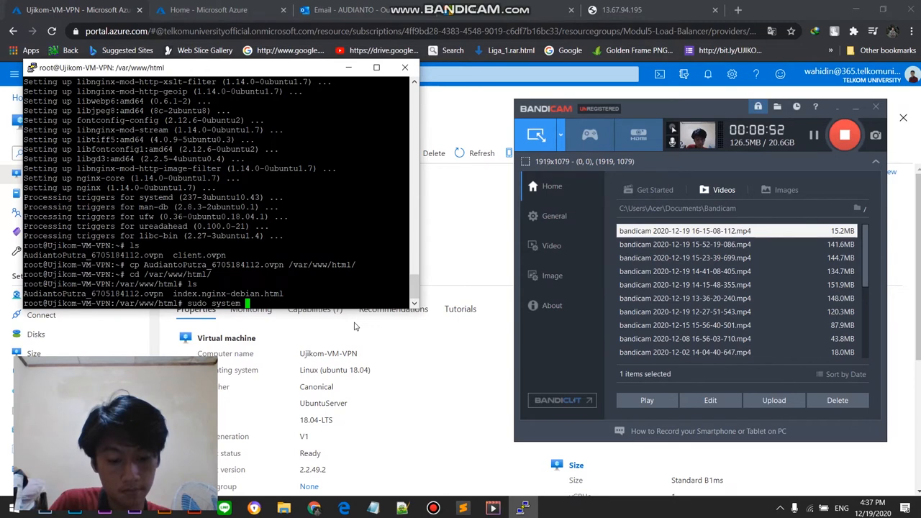
{"action": "key", "text": "BackSpace"}
{"action": "type", "text": "ctl"}
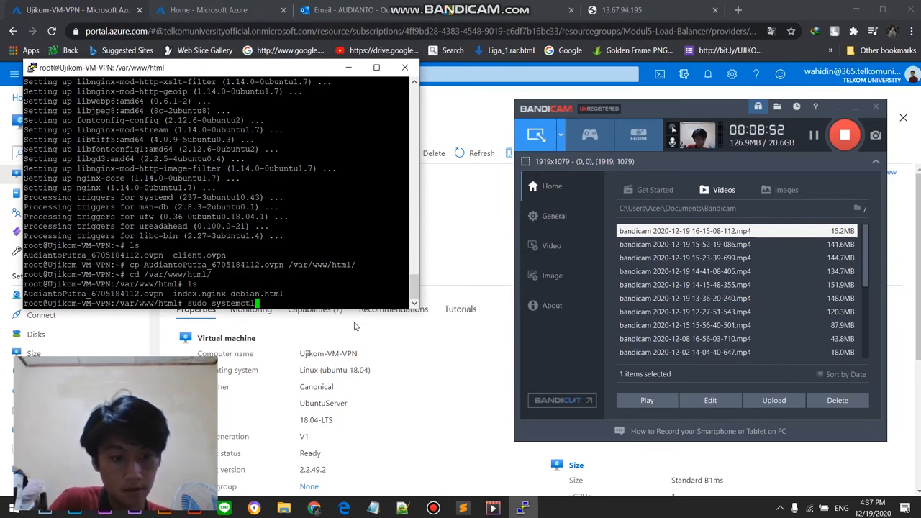
{"action": "type", "text": " statu nginck"}
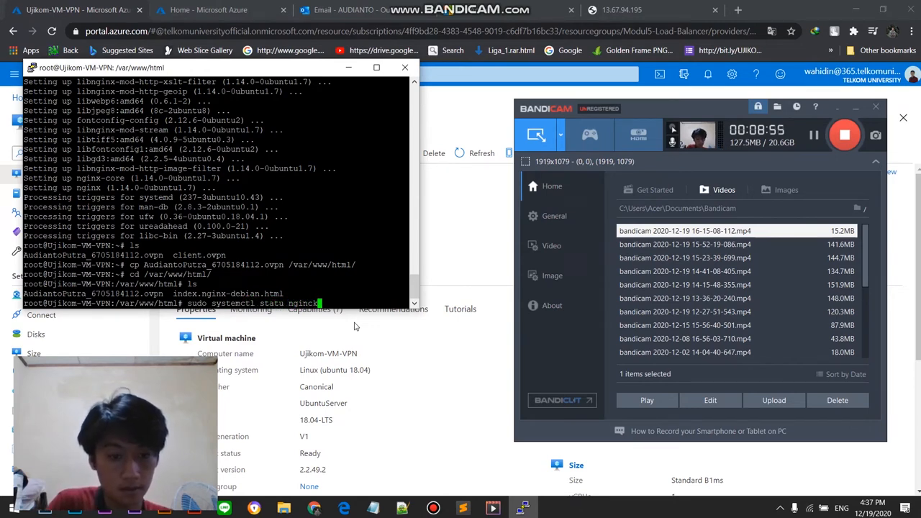
{"action": "key", "text": "BackSpace"}
{"action": "key", "text": "BackSpace"}
{"action": "type", "text": "x"}
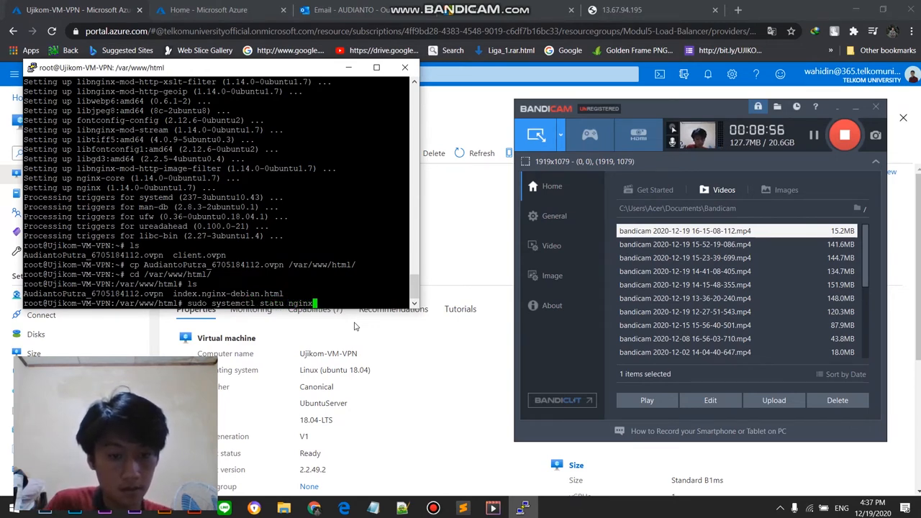
{"action": "key", "text": "Return"}
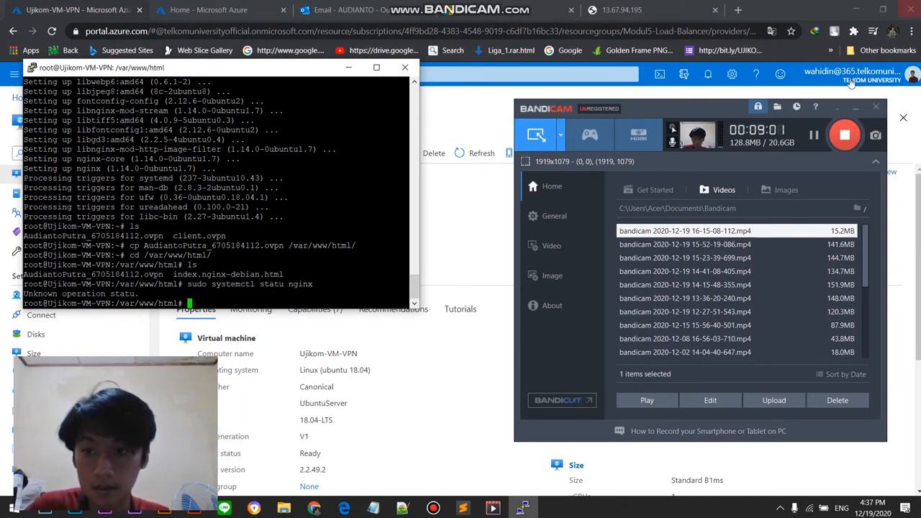
Step: Correct the recalled command to sudo systemctl status nginx, run it, and close the status output
{"action": "left_click", "coordinate": [813, 135]}
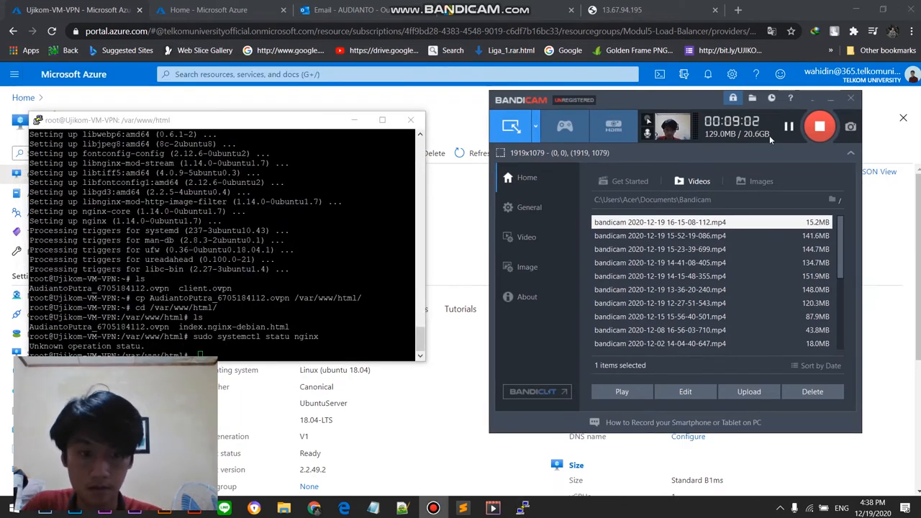
{"action": "left_click", "coordinate": [228, 352]}
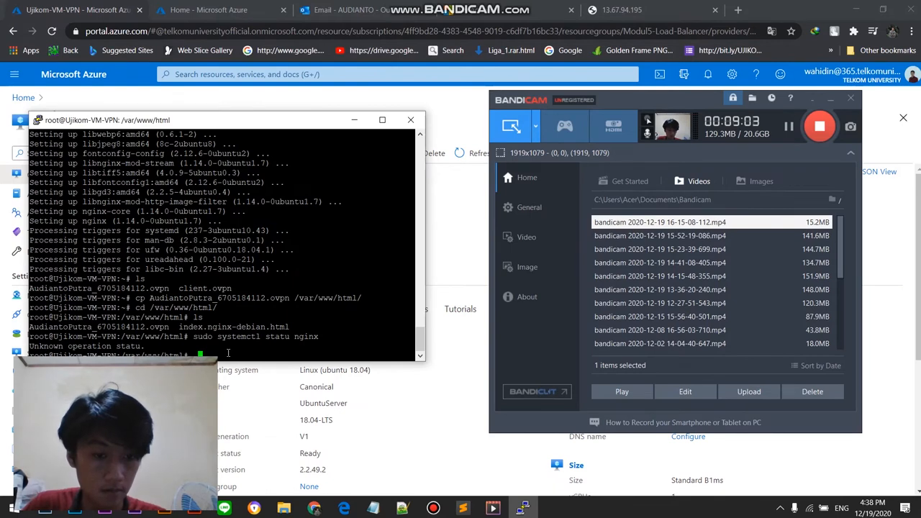
{"action": "key", "text": "Up"}
{"action": "key", "text": "Left"}
{"action": "key", "text": "Left"}
{"action": "key", "text": "Left"}
{"action": "key", "text": "Left"}
{"action": "key", "text": "Left"}
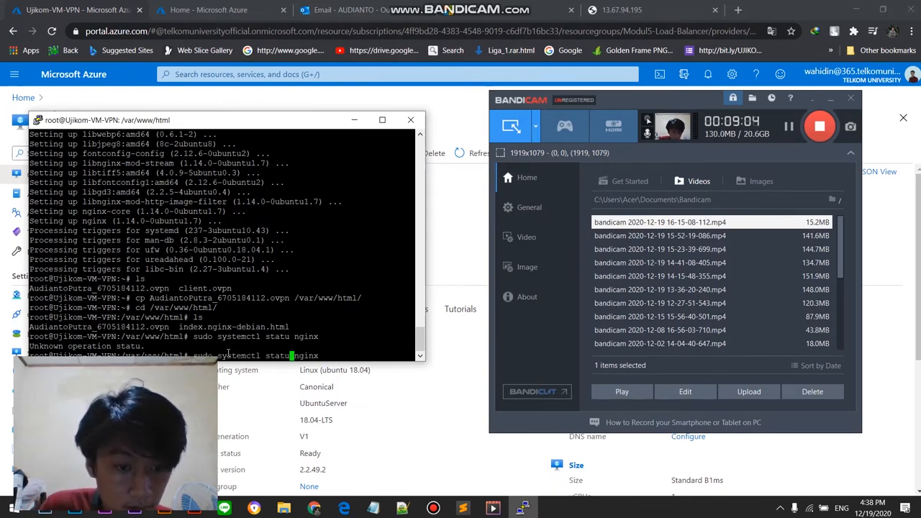
{"action": "type", "text": "s"}
{"action": "key", "text": "Return"}
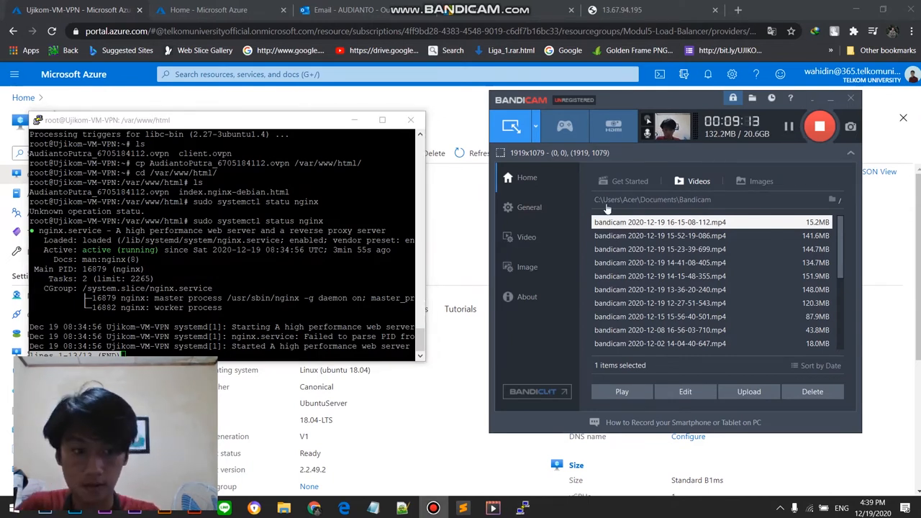
{"action": "key", "text": "q"}
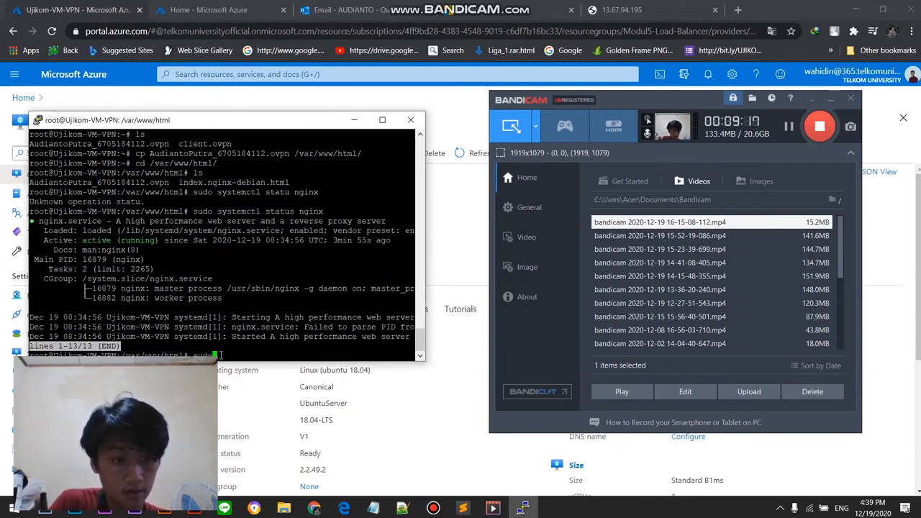
{"action": "type", "text": "sudo system ctl"}
{"action": "key", "text": "BackSpace"}
{"action": "key", "text": "BackSpace"}
{"action": "key", "text": "BackSpace"}
{"action": "key", "text": "BackSpace"}
{"action": "key", "text": "BackSpace"}
{"action": "type", "text": "ctl"}
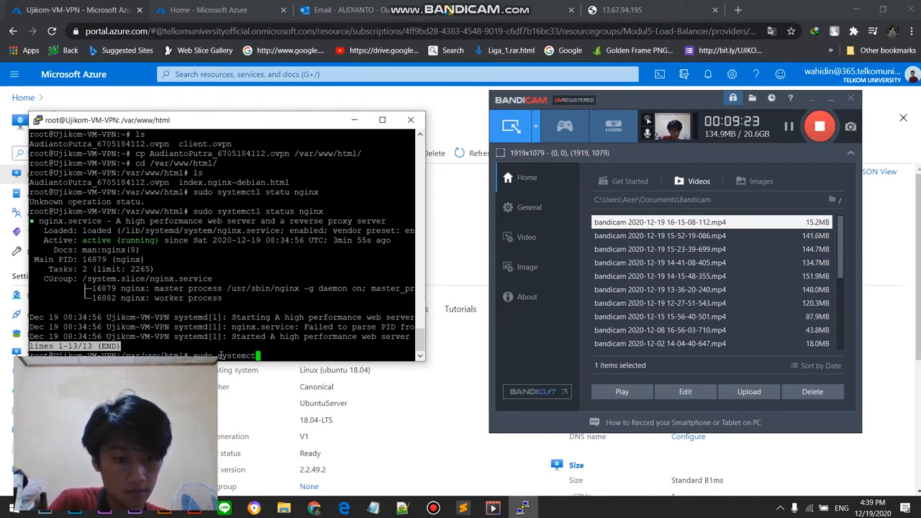
{"action": "type", "text": " status open"}
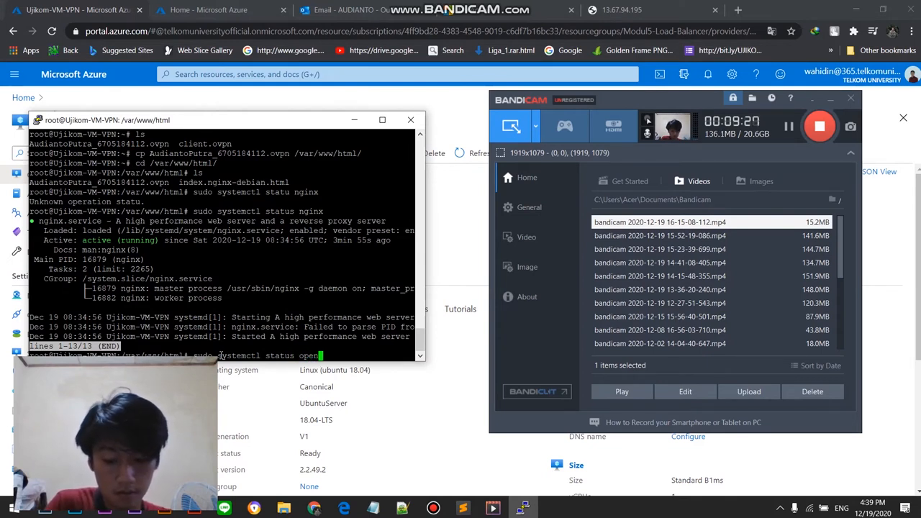
{"action": "left_click", "coordinate": [790, 127]}
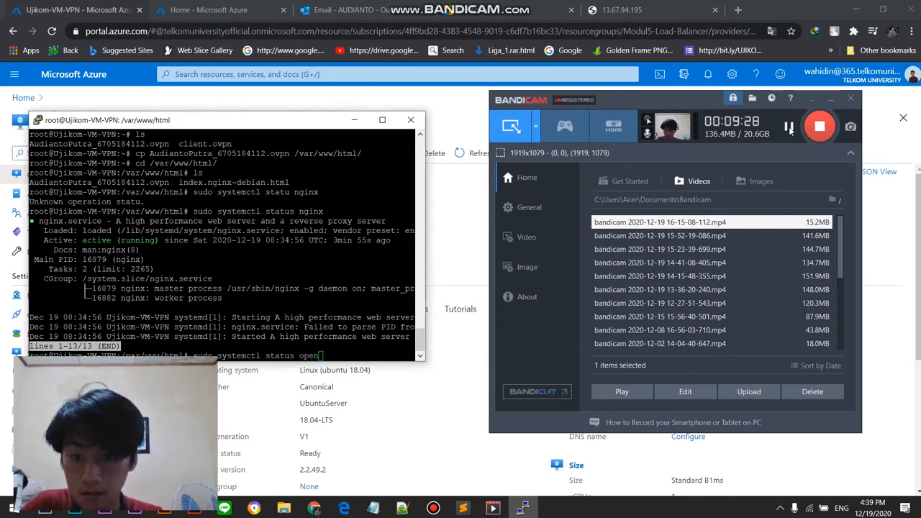
{"action": "left_click", "coordinate": [339, 355]}
{"action": "type", "text": "vpn-server@ser"}
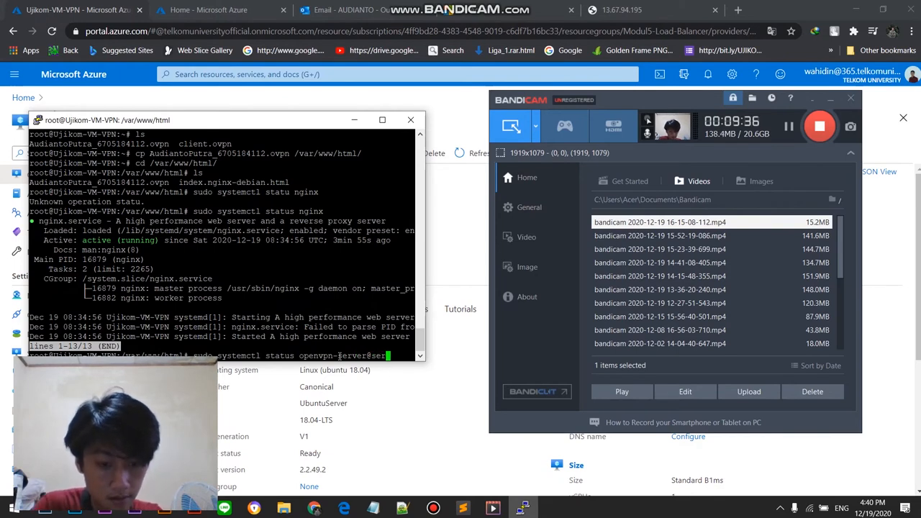
{"action": "type", "text": "ver.service"}
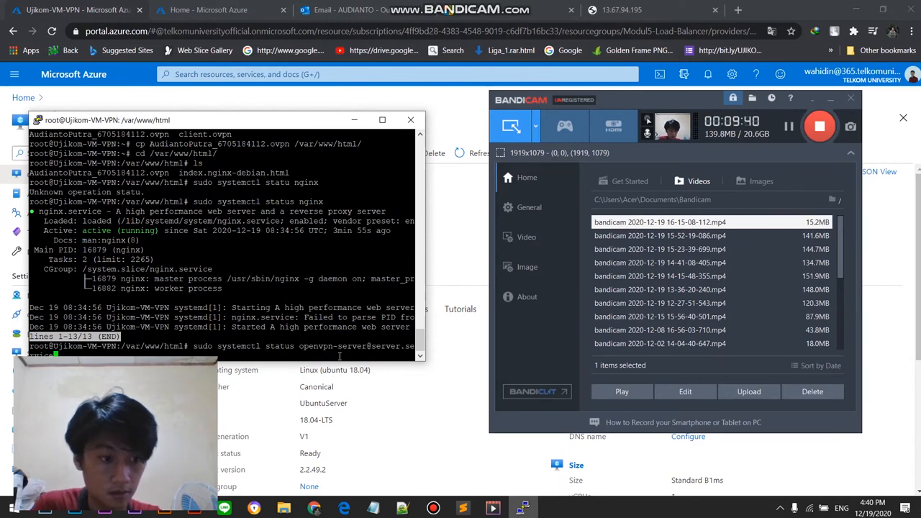
{"action": "key", "text": "Return"}
Step: Review the OpenVPN service status output and its log lines, and return to the prompt
{"action": "scroll", "coordinate": [144, 318], "scroll_direction": "up", "scroll_amount": 4}
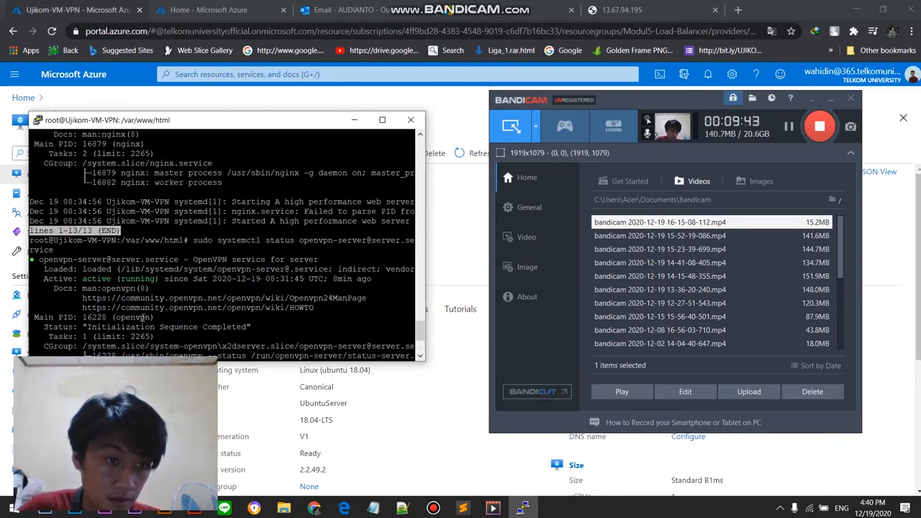
{"action": "scroll", "coordinate": [148, 249], "scroll_direction": "down", "scroll_amount": 4}
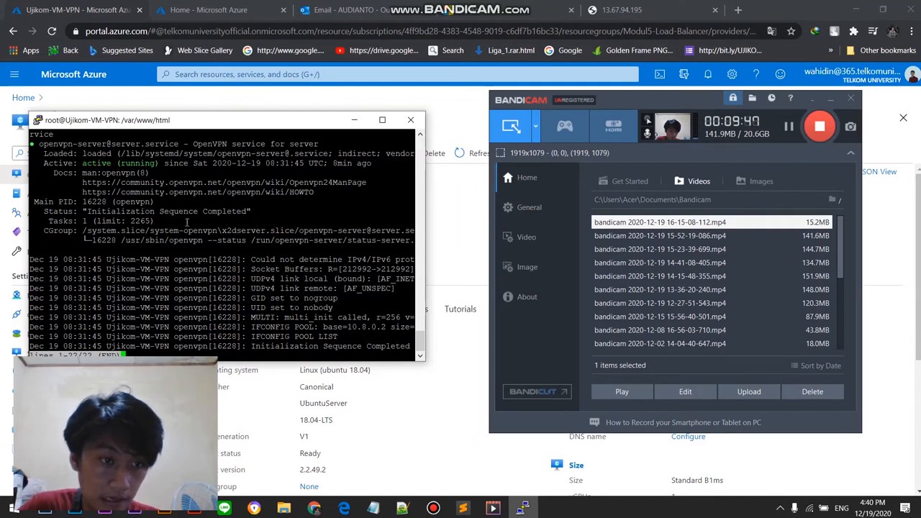
{"action": "scroll", "coordinate": [188, 224], "scroll_direction": "up", "scroll_amount": 4}
{"action": "scroll", "coordinate": [87, 281], "scroll_direction": "down", "scroll_amount": 4}
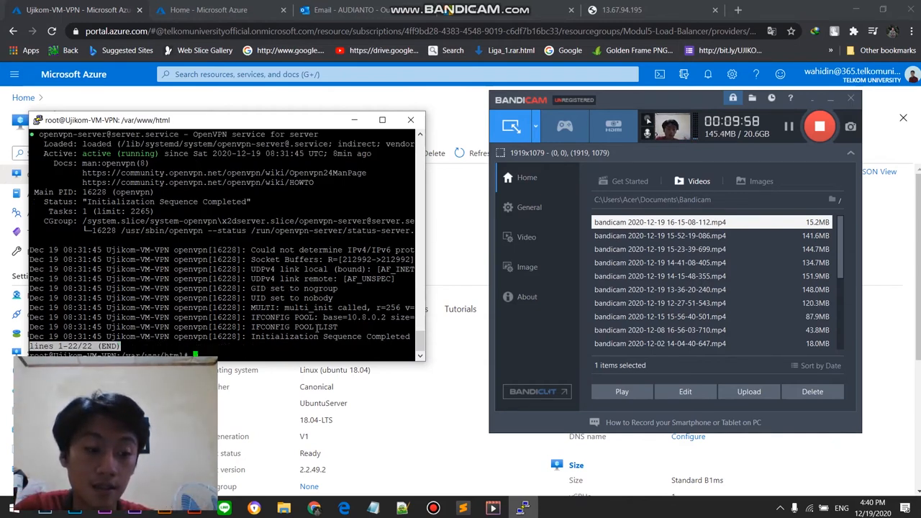
{"action": "key", "text": "q"}
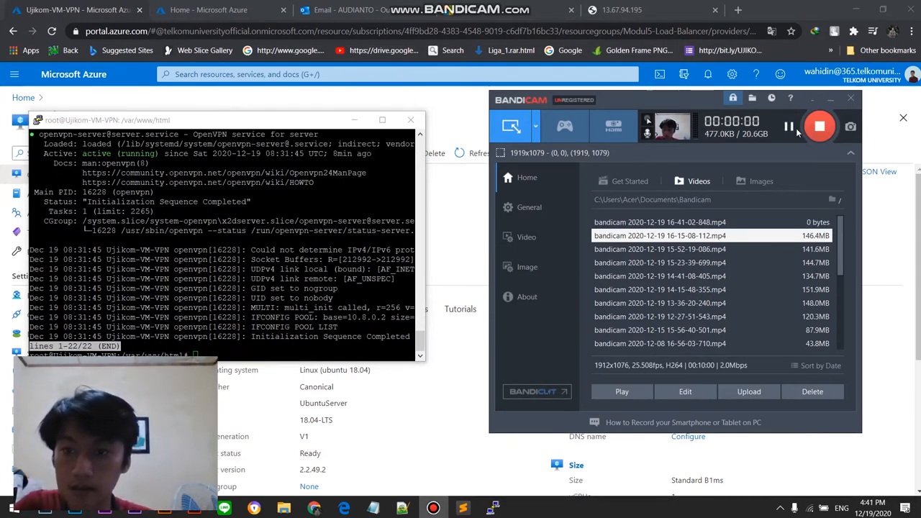
Step: Rerun the previous OpenVPN service status command from the terminal history
{"action": "left_click", "coordinate": [144, 334]}
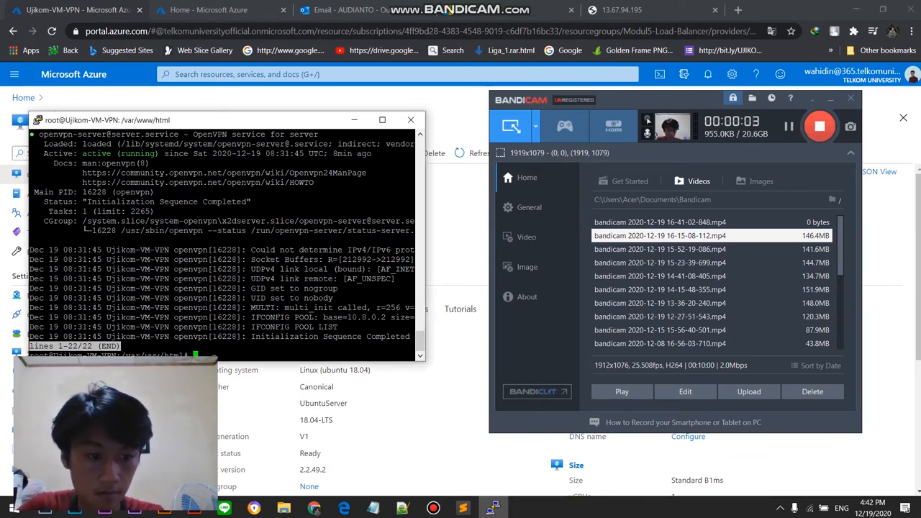
{"action": "key", "text": "Up"}
{"action": "key", "text": "Return"}
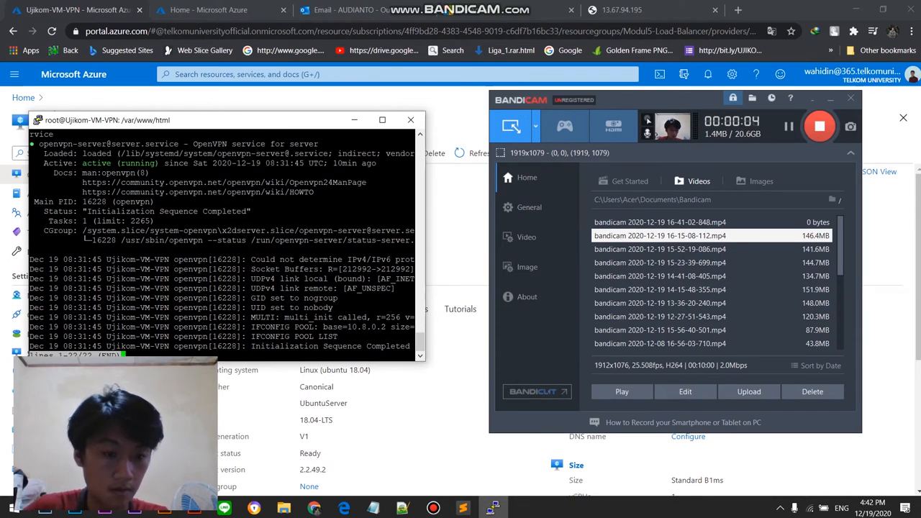
Step: Switch to the Azure portal in Chrome and open the Networking settings of Ujikom-VM-VPN with its inbound port rules
{"action": "left_click", "coordinate": [286, 98]}
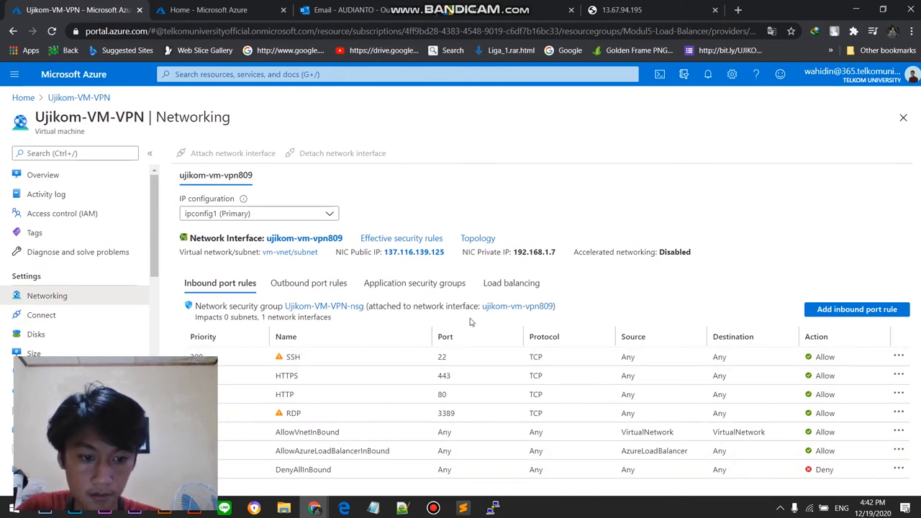
{"action": "left_click", "coordinate": [436, 513]}
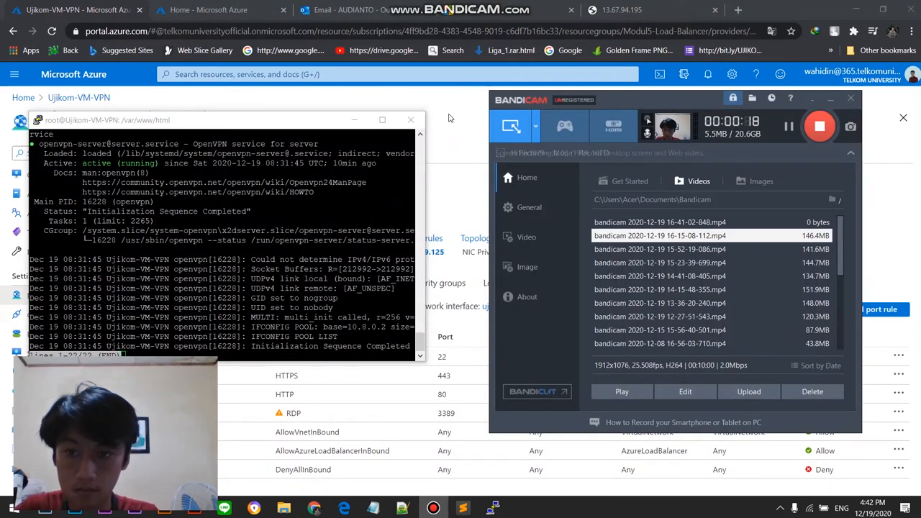
{"action": "left_click", "coordinate": [452, 122]}
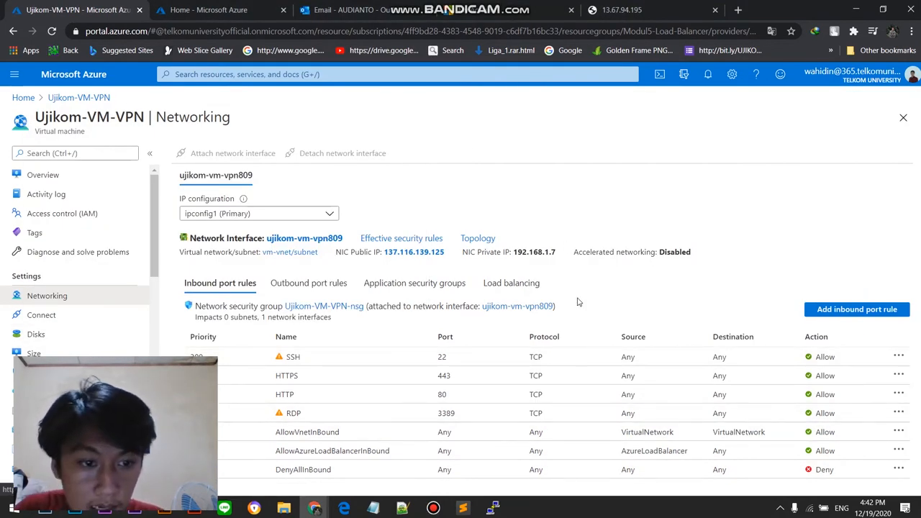
Step: Start a new inbound security rule for Ujikom-VM-VPN-nsg with destination port range 1194 and protocol UDP
{"action": "left_click", "coordinate": [852, 310]}
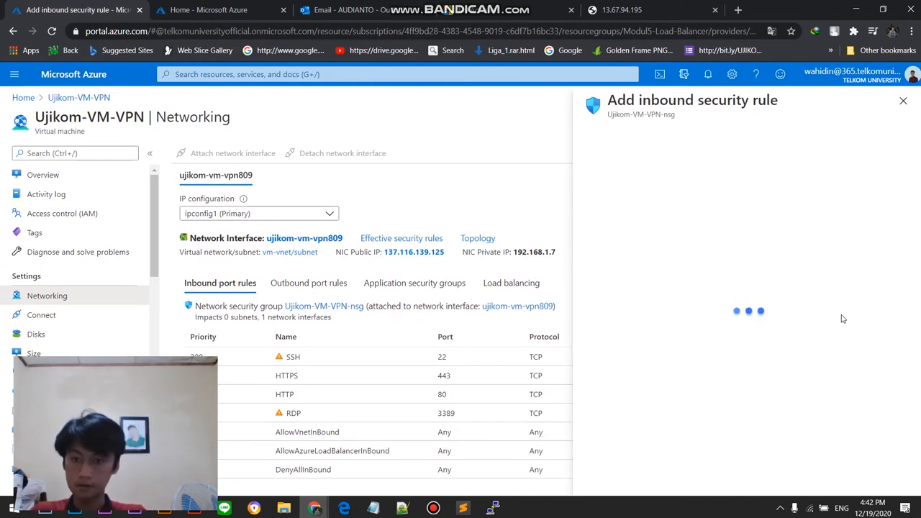
{"action": "left_click", "coordinate": [710, 181]}
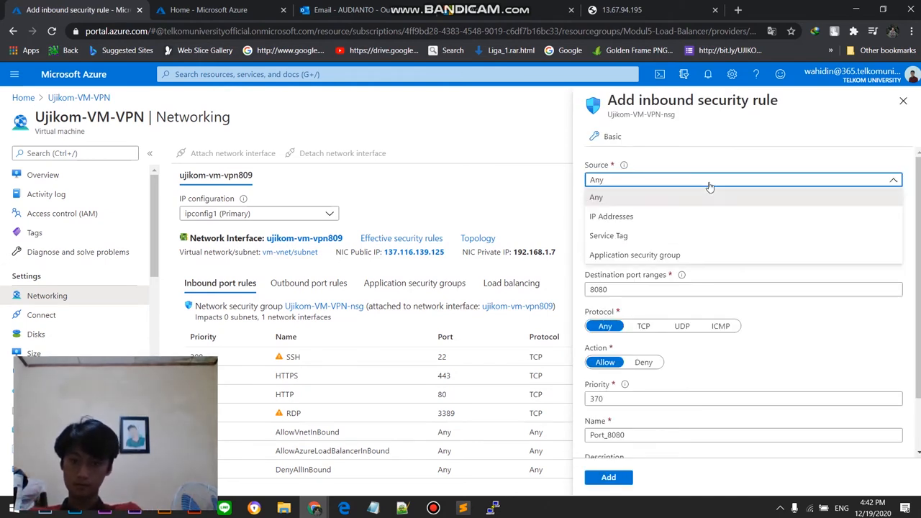
{"action": "left_click", "coordinate": [709, 182]}
{"action": "left_click", "coordinate": [698, 215]}
{"action": "left_click", "coordinate": [708, 230]}
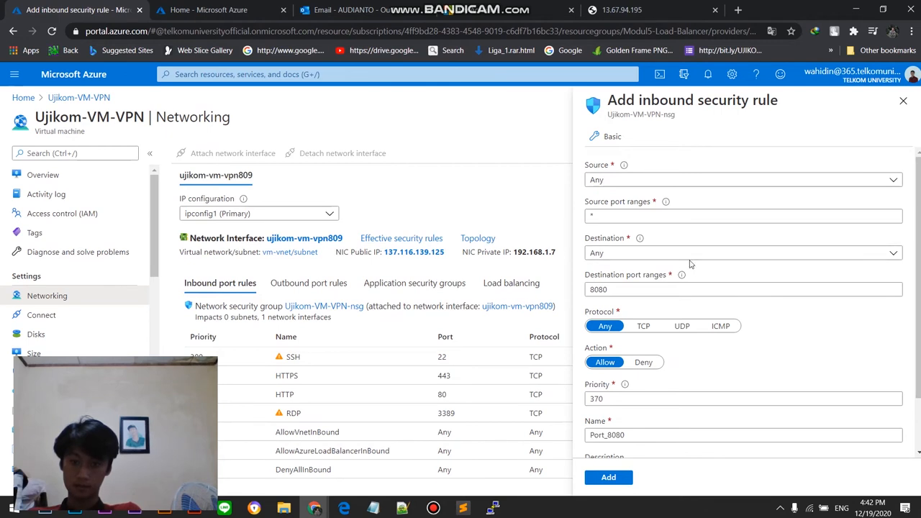
{"action": "double_click", "coordinate": [716, 290]}
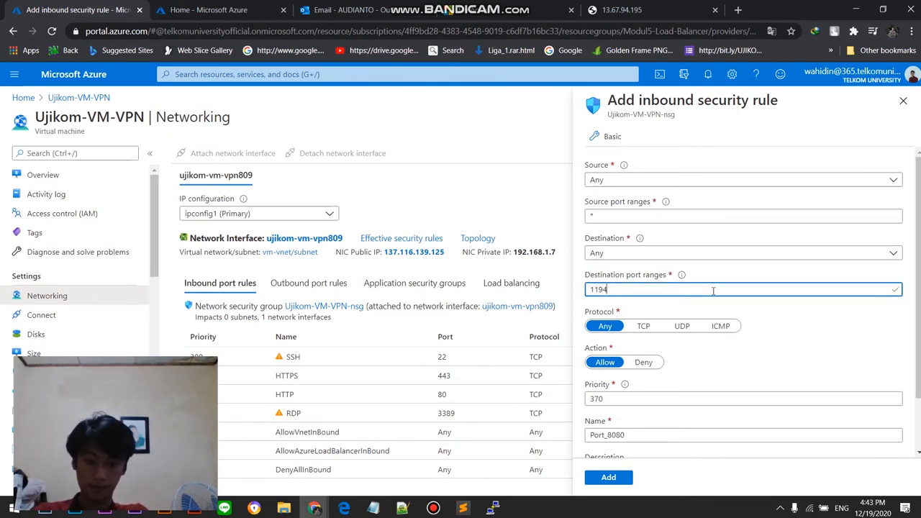
{"action": "left_click", "coordinate": [682, 326]}
Step: Name the inbound rule OpenVPN and add it to the network security group
{"action": "left_click", "coordinate": [703, 435]}
{"action": "scroll", "coordinate": [705, 424], "scroll_direction": "down", "scroll_amount": 1}
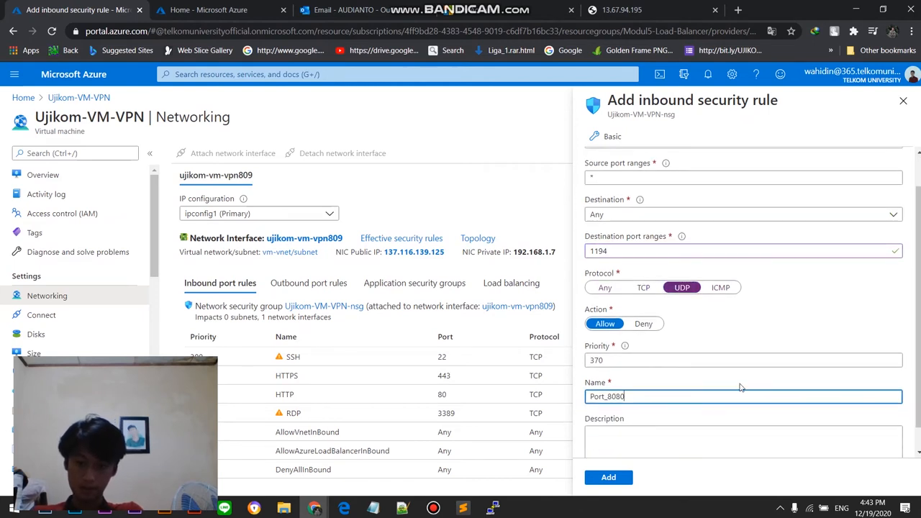
{"action": "double_click", "coordinate": [702, 374]}
{"action": "type", "text": "Ujikom2VP"}
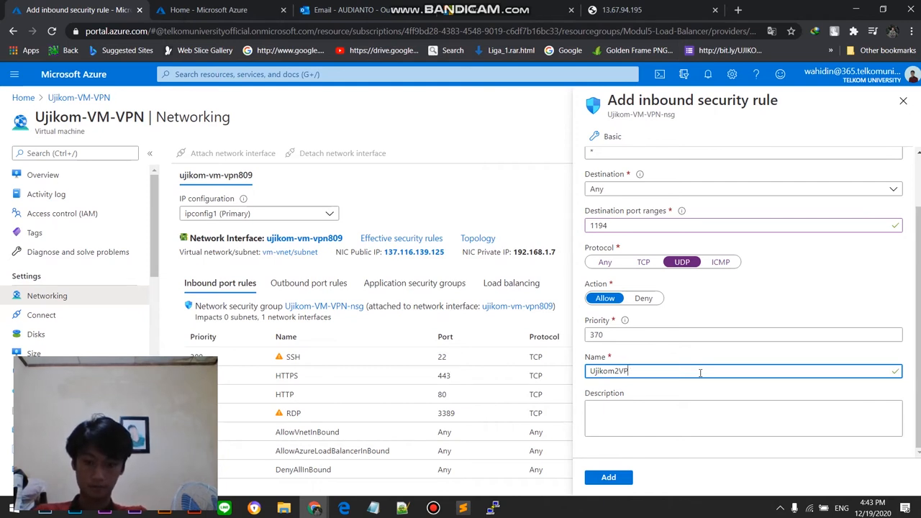
{"action": "type", "text": "oP"}
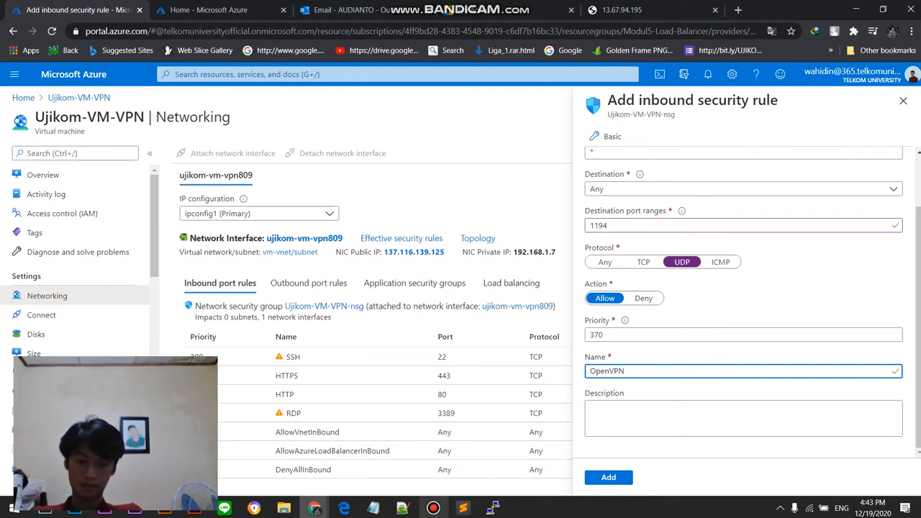
{"action": "left_click", "coordinate": [433, 508]}
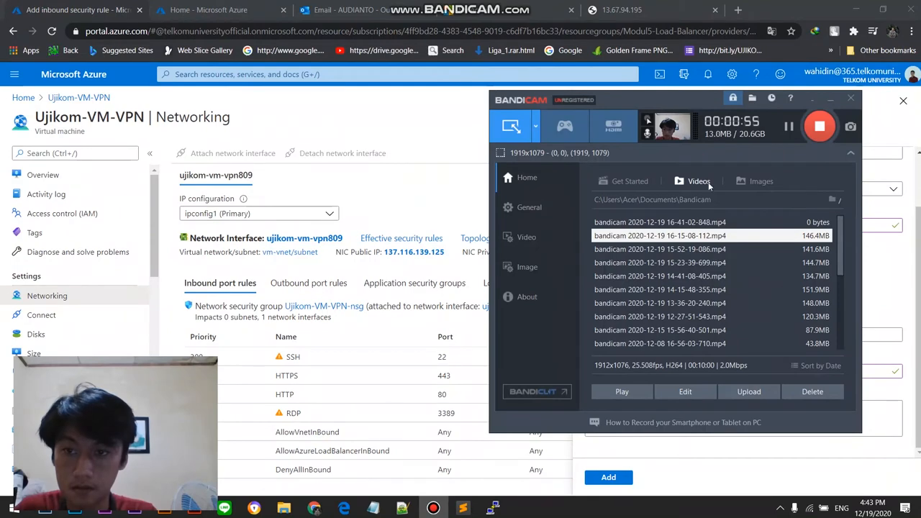
{"action": "left_click", "coordinate": [663, 461]}
{"action": "left_click", "coordinate": [610, 478]}
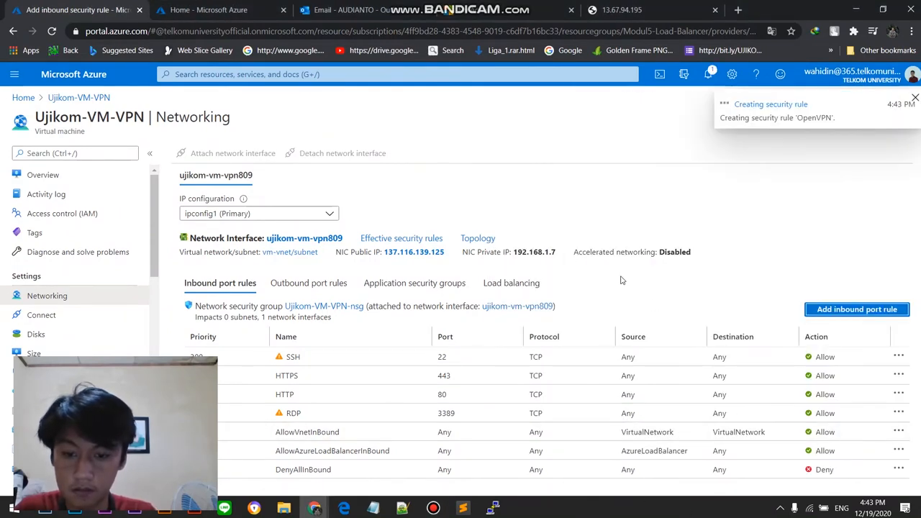
Step: Check the portal notifications and review the VM's inbound port rules for the OpenVPN entry
{"action": "left_click", "coordinate": [708, 78]}
{"action": "left_click", "coordinate": [708, 77]}
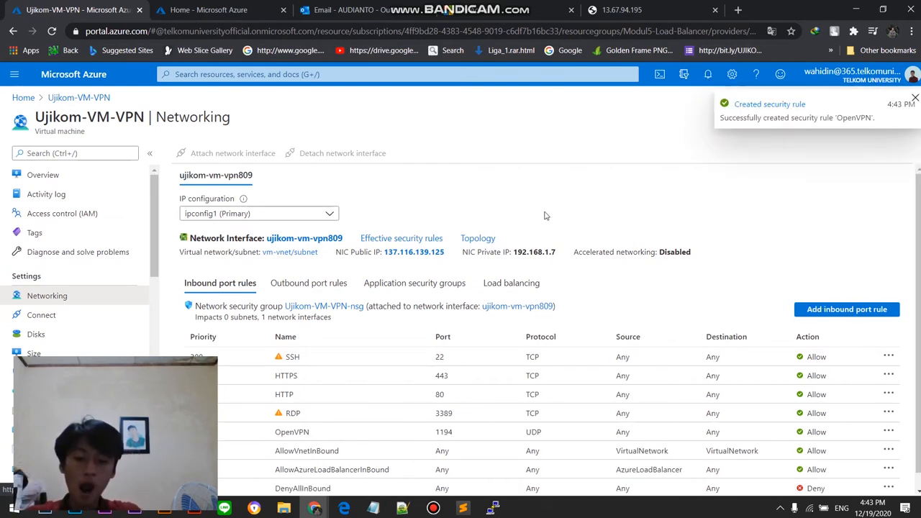
{"action": "scroll", "coordinate": [504, 259], "scroll_direction": "down", "scroll_amount": 1}
{"action": "scroll", "coordinate": [586, 221], "scroll_direction": "up", "scroll_amount": 1}
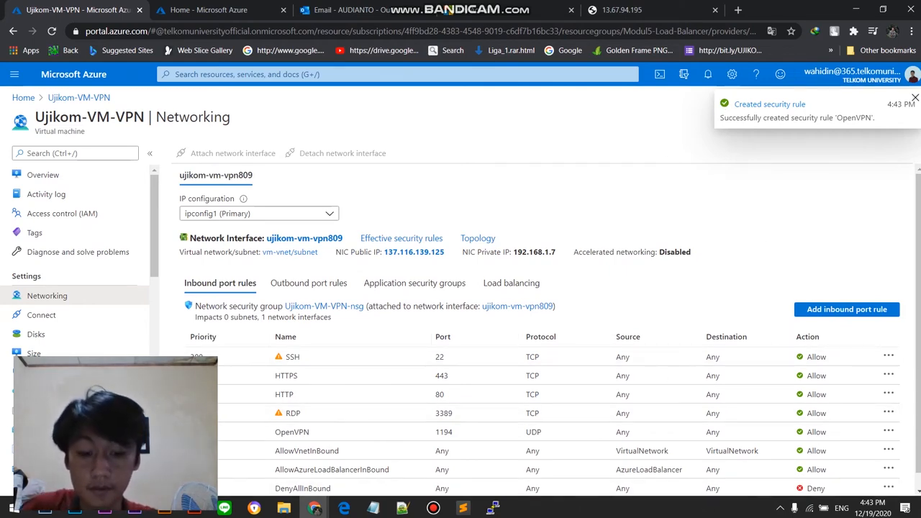
{"action": "left_click", "coordinate": [442, 514]}
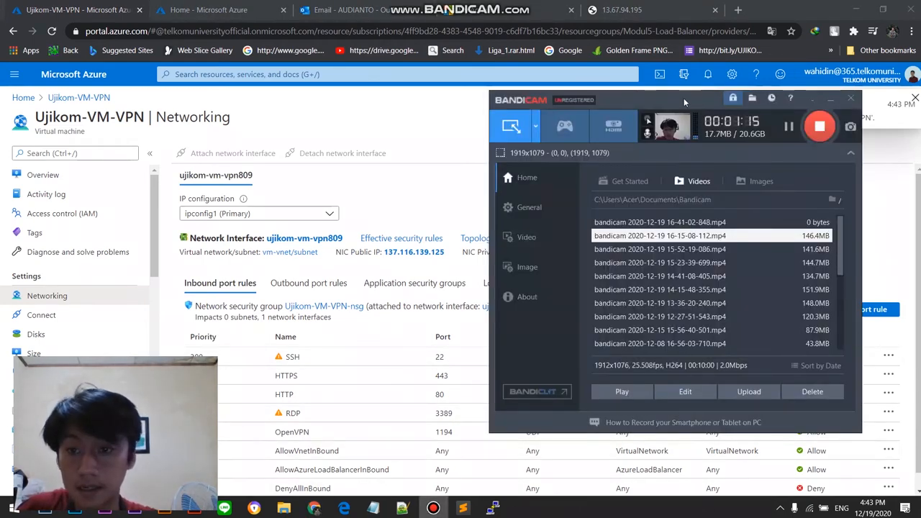
{"action": "left_click_drag", "start_coordinate": [683, 98], "coordinate": [483, 98]}
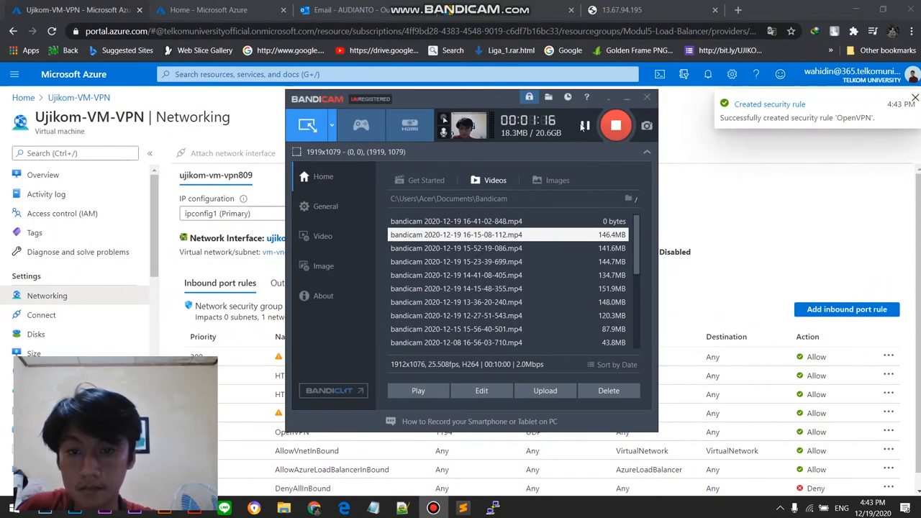
{"action": "left_click_drag", "start_coordinate": [450, 102], "coordinate": [637, 134]}
{"action": "left_click", "coordinate": [403, 114]}
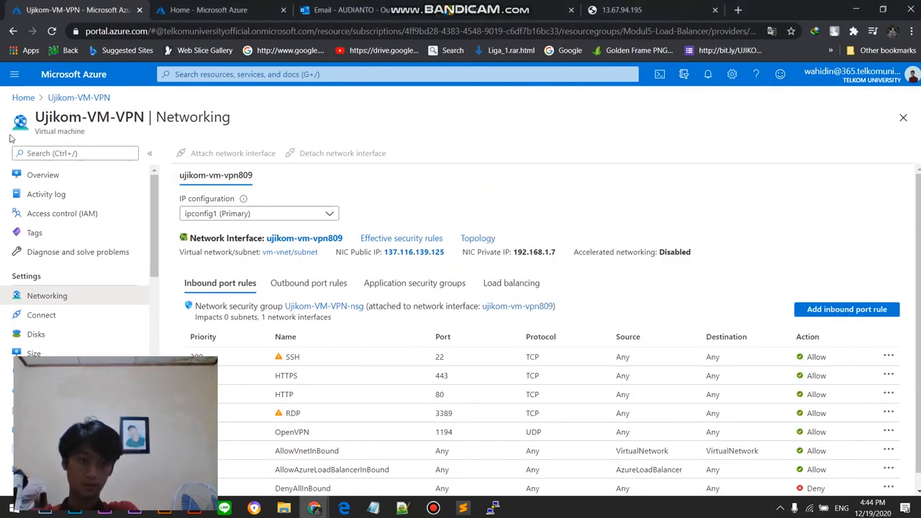
Step: Copy the public IP address from the Ujikom-VM-VPN overview and paste it as the address in a new browser tab
{"action": "left_click", "coordinate": [69, 103]}
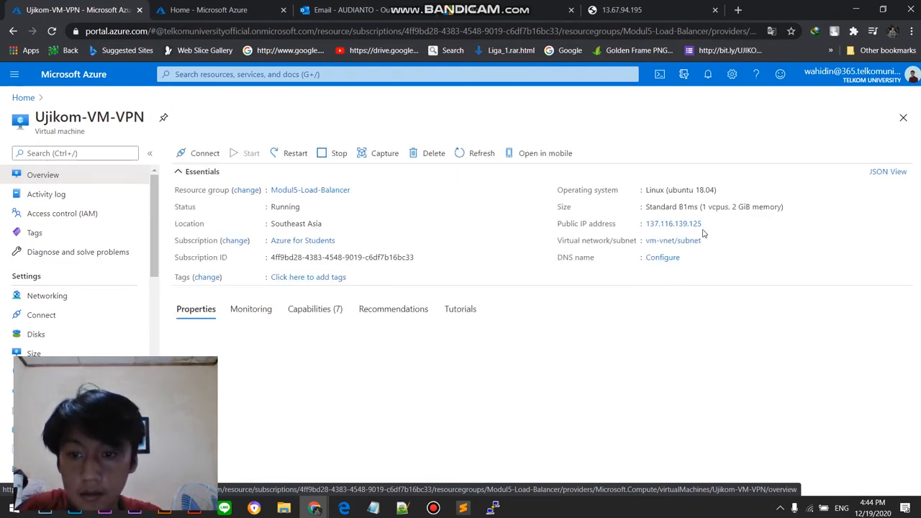
{"action": "left_click", "coordinate": [704, 226]}
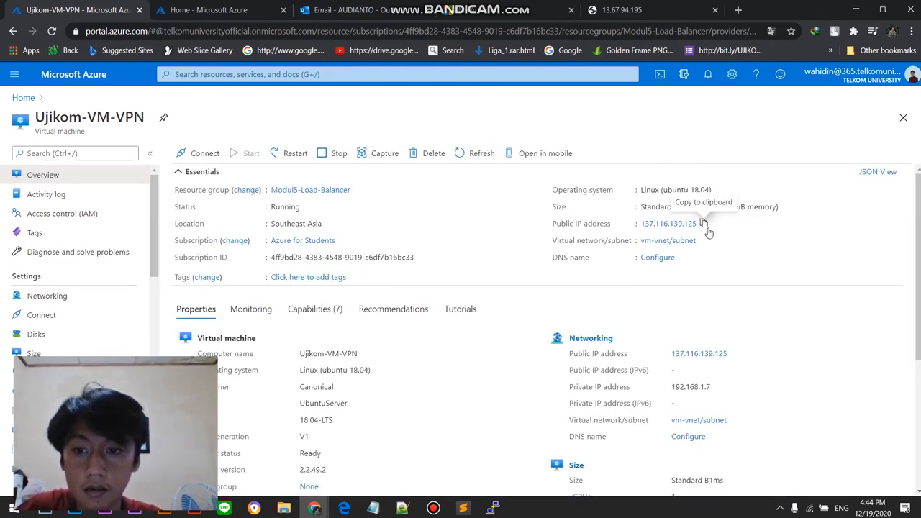
{"action": "left_click", "coordinate": [741, 10]}
{"action": "left_click_drag", "start_coordinate": [692, 10], "coordinate": [338, 13]}
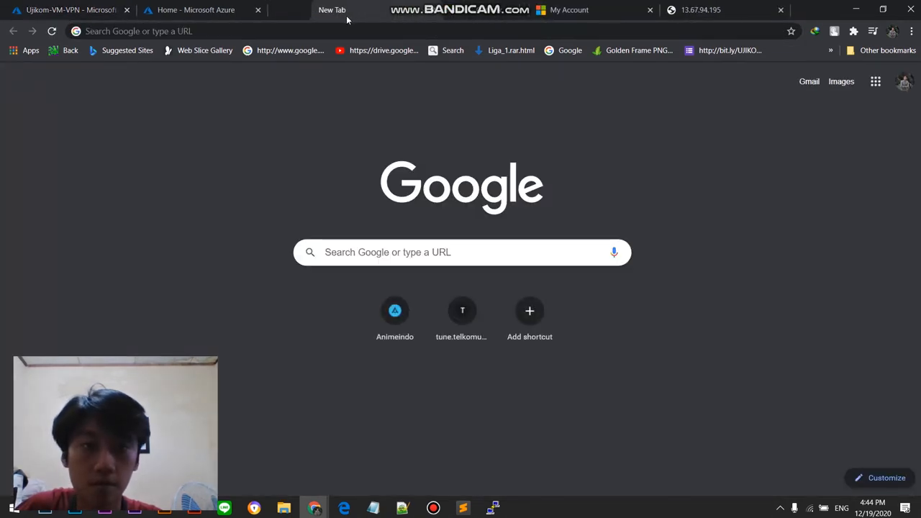
{"action": "left_click", "coordinate": [349, 31]}
{"action": "key", "text": "ctrl+v"}
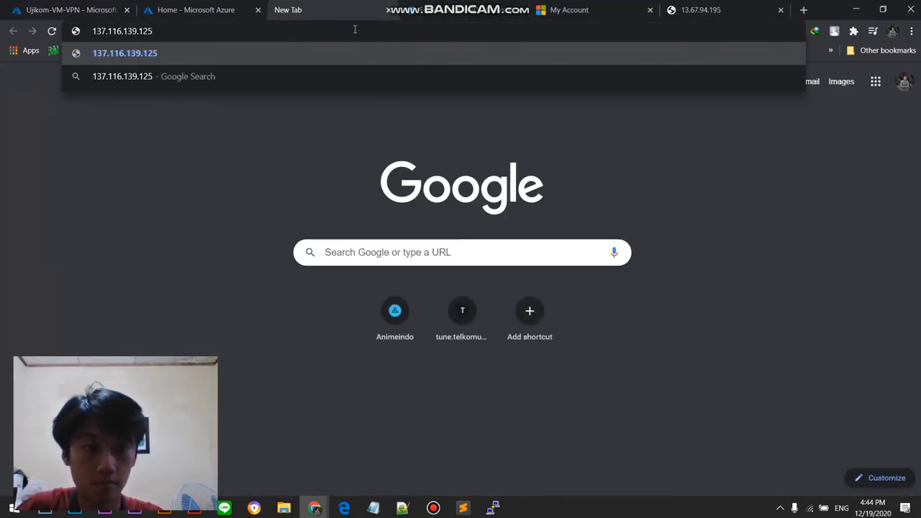
Step: Append a slash and the client's first name, the start of the profile file name, to the server address
{"action": "type", "text": "/CLI"}
{"action": "key", "text": "BackSpace"}
{"action": "key", "text": "BackSpace"}
{"action": "key", "text": "BackSpace"}
{"action": "type", "text": "clien"}
{"action": "key", "text": "BackSpace"}
{"action": "key", "text": "BackSpace"}
{"action": "key", "text": "BackSpace"}
{"action": "key", "text": "BackSpace"}
{"action": "key", "text": "BackSpace"}
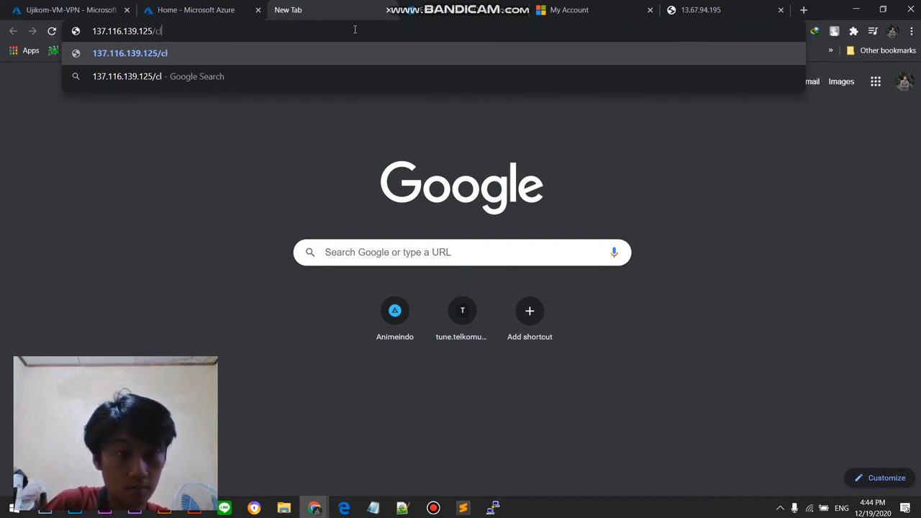
{"action": "type", "text": "Audianto"}
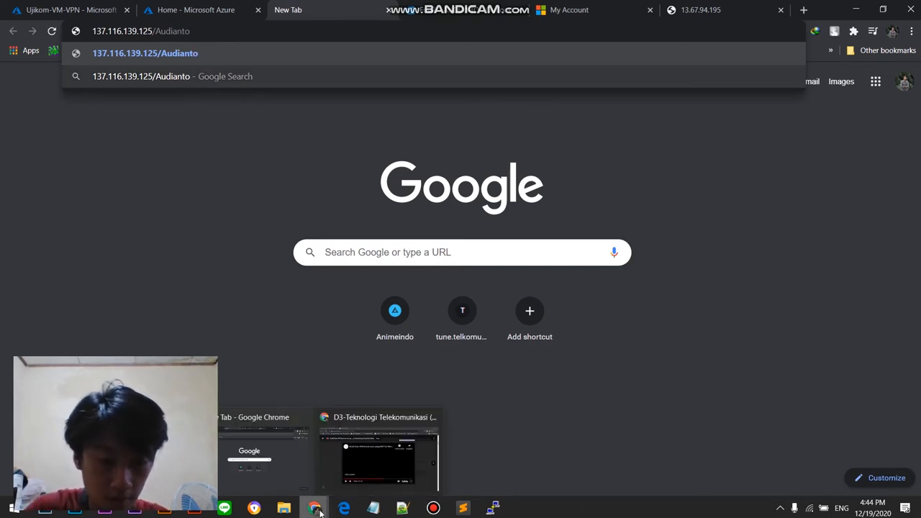
Step: Switch to the PuTTY terminal and look up the exact file name of the client's .ovpn profile in /var/www/html
{"action": "mouse_move", "coordinate": [493, 508]}
{"action": "left_click", "coordinate": [502, 484]}
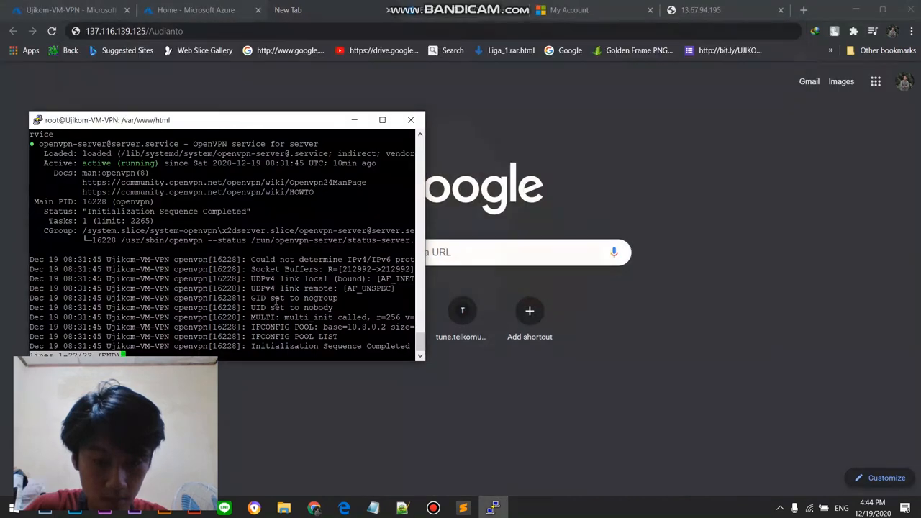
{"action": "scroll", "coordinate": [185, 253], "scroll_direction": "up", "scroll_amount": 4}
{"action": "scroll", "coordinate": [186, 253], "scroll_direction": "up", "scroll_amount": 4}
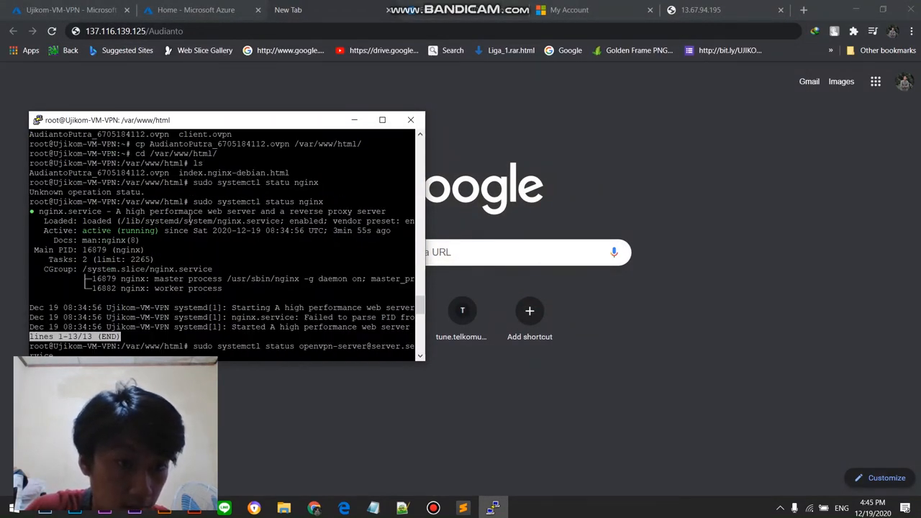
{"action": "scroll", "coordinate": [232, 215], "scroll_direction": "down", "scroll_amount": 4}
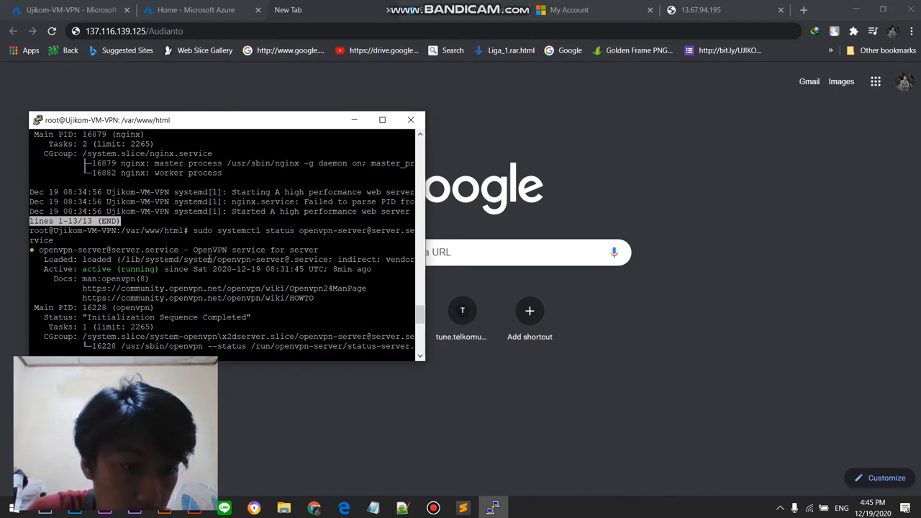
{"action": "scroll", "coordinate": [210, 258], "scroll_direction": "up", "scroll_amount": 20}
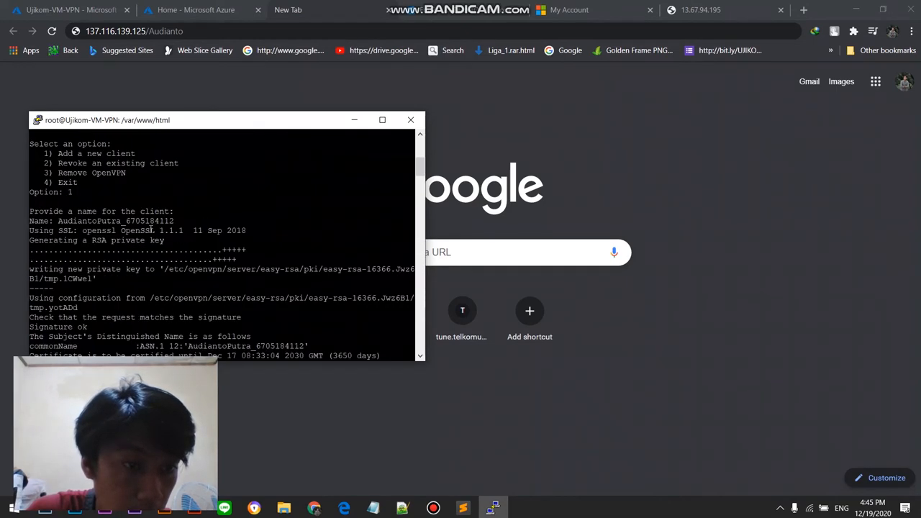
{"action": "scroll", "coordinate": [138, 249], "scroll_direction": "up", "scroll_amount": 4}
{"action": "scroll", "coordinate": [138, 248], "scroll_direction": "down", "scroll_amount": 20}
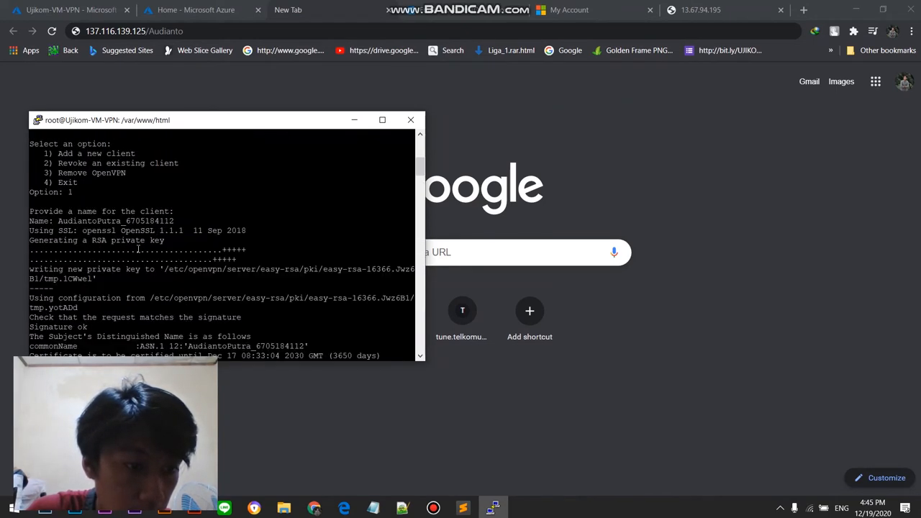
{"action": "scroll", "coordinate": [138, 249], "scroll_direction": "down", "scroll_amount": 20}
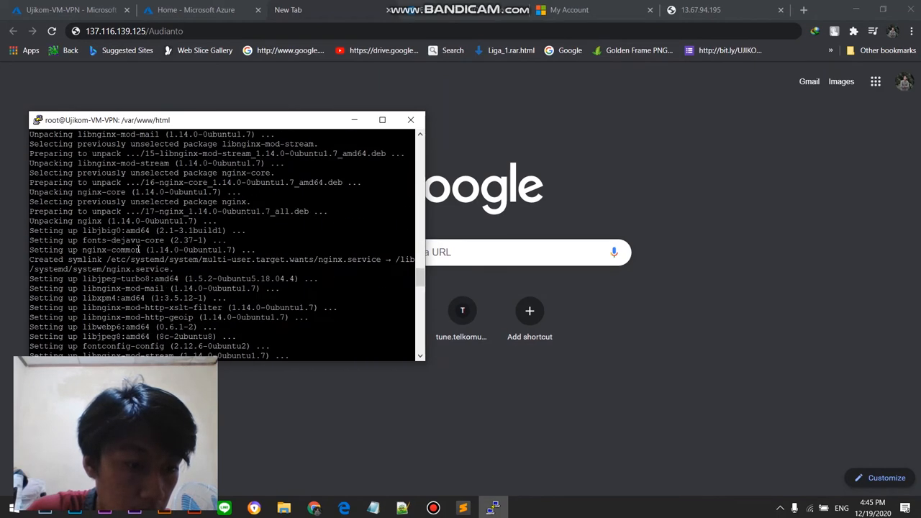
{"action": "scroll", "coordinate": [138, 242], "scroll_direction": "down", "scroll_amount": 5}
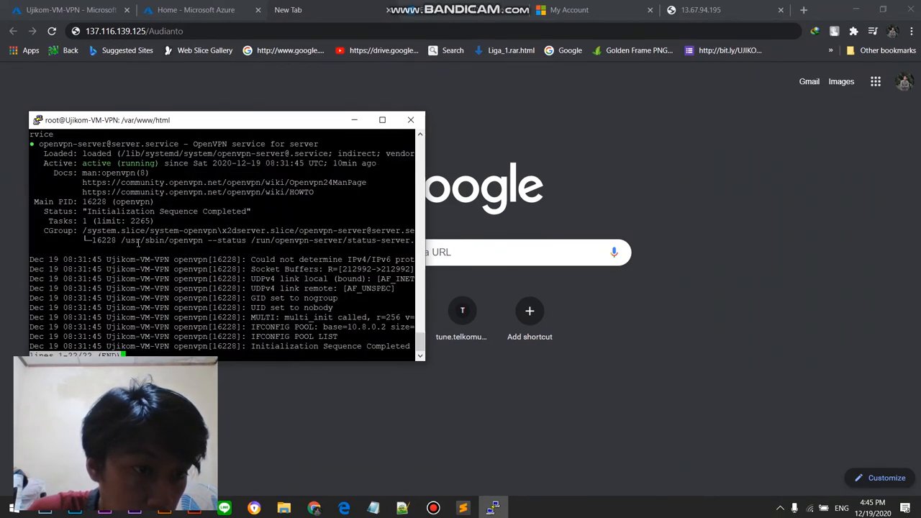
{"action": "scroll", "coordinate": [138, 243], "scroll_direction": "up", "scroll_amount": 8}
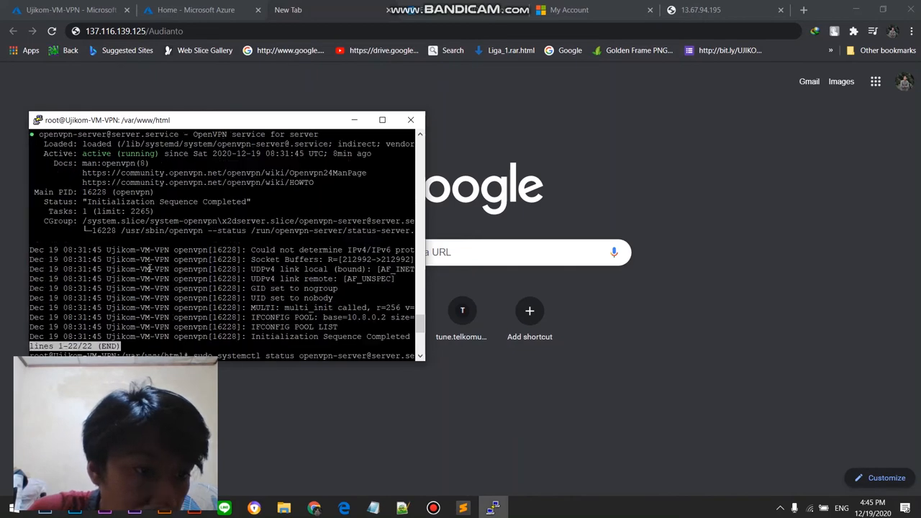
{"action": "scroll", "coordinate": [148, 238], "scroll_direction": "up", "scroll_amount": 4}
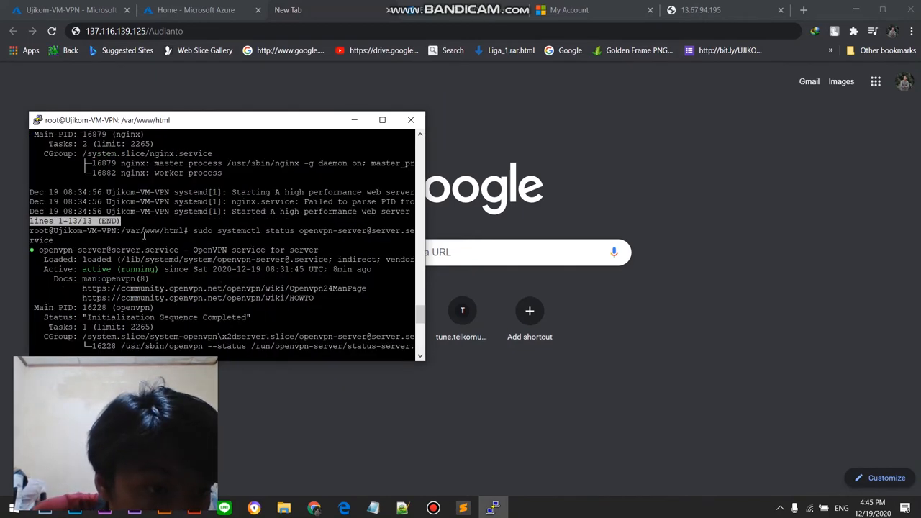
{"action": "scroll", "coordinate": [118, 237], "scroll_direction": "up", "scroll_amount": 4}
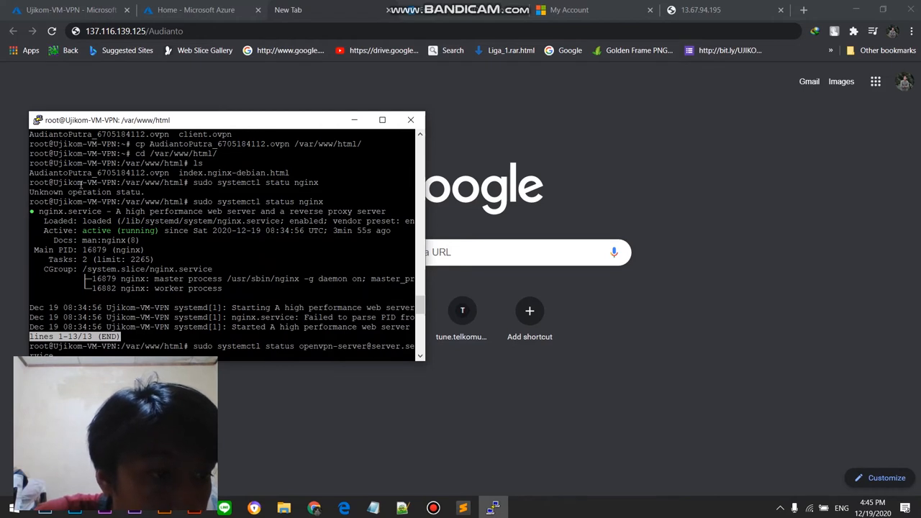
Step: Complete the address in Chrome with the rest of the client profile's file name and the .ovpn extension, and load it
{"action": "left_click", "coordinate": [332, 35]}
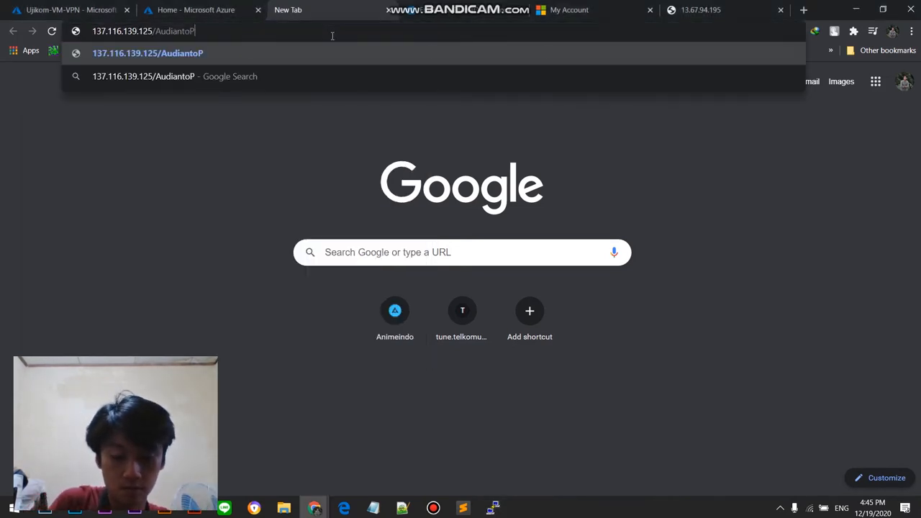
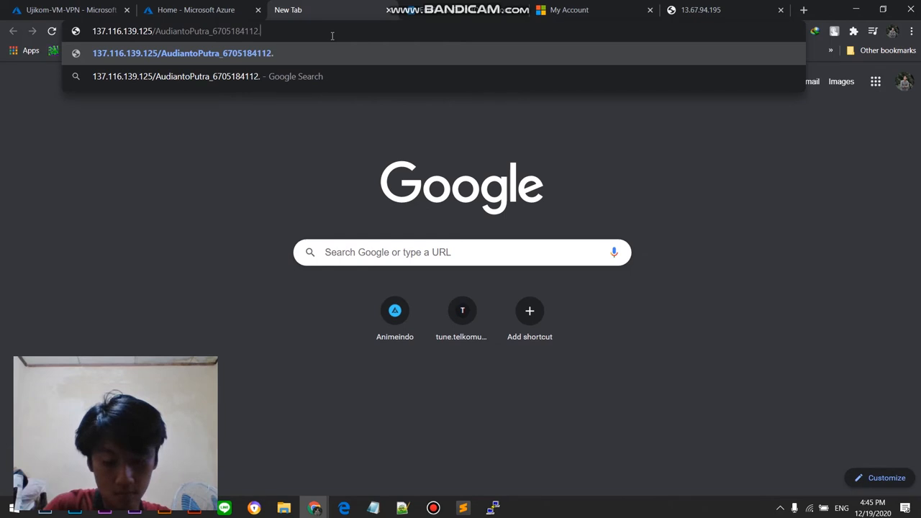
{"action": "key", "text": "Return"}
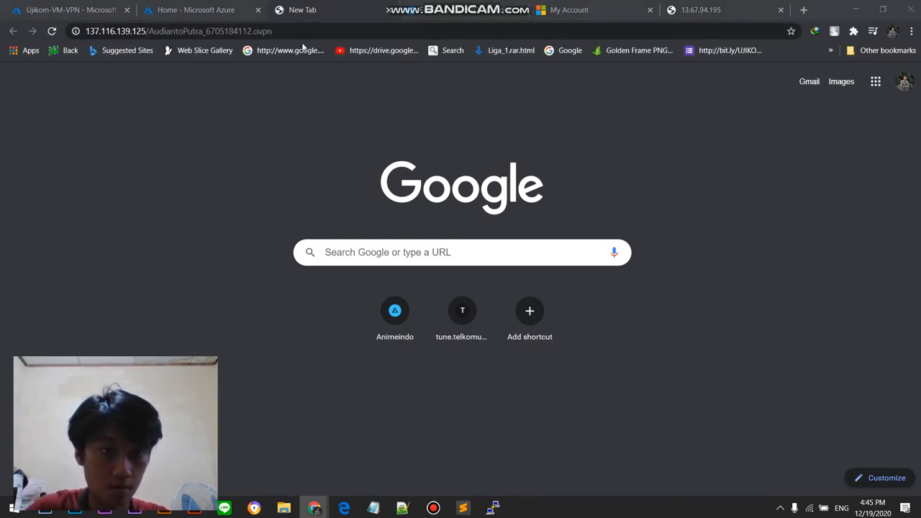
Step: Save the client's .ovpn profile in the UJIKOM 2 folder inside CLOUD COMPUTING, keeping the suggested file name
{"action": "scroll", "coordinate": [38, 139], "scroll_direction": "down", "scroll_amount": 3}
{"action": "scroll", "coordinate": [38, 140], "scroll_direction": "up", "scroll_amount": 5}
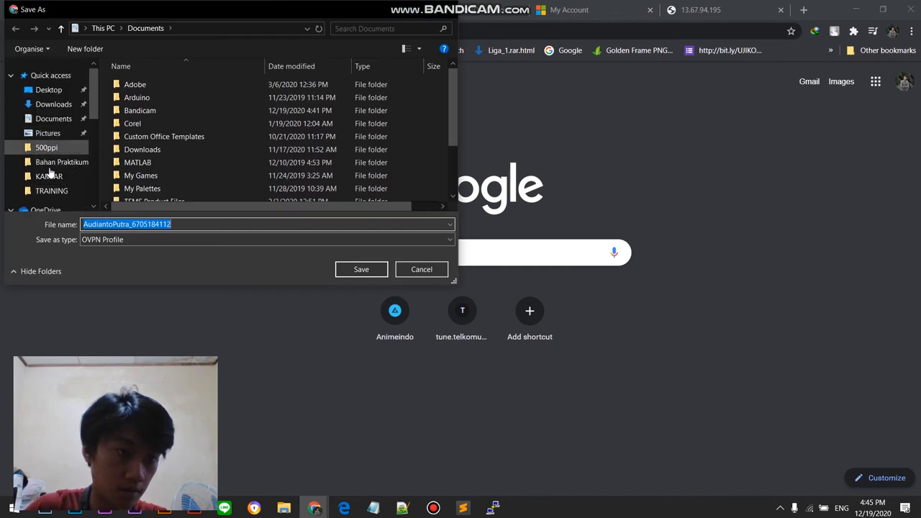
{"action": "left_click", "coordinate": [61, 164]}
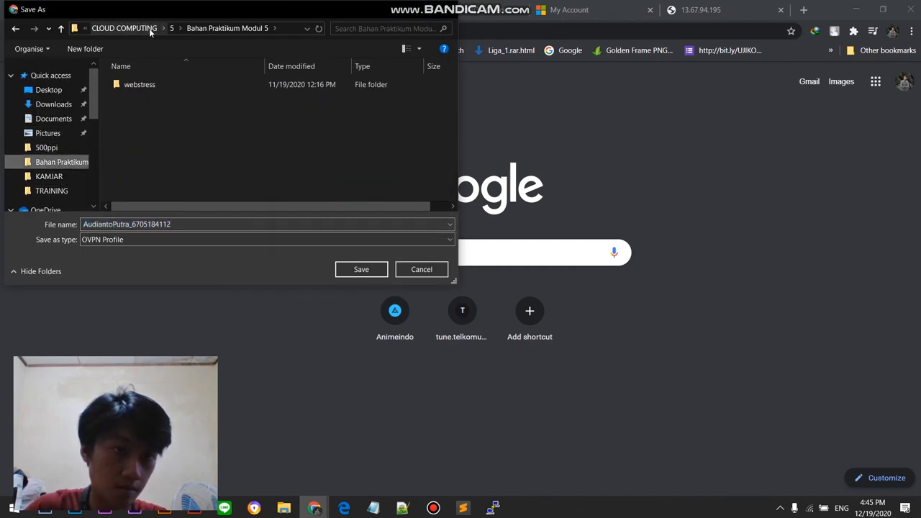
{"action": "left_click", "coordinate": [149, 28]}
{"action": "double_click", "coordinate": [166, 188]}
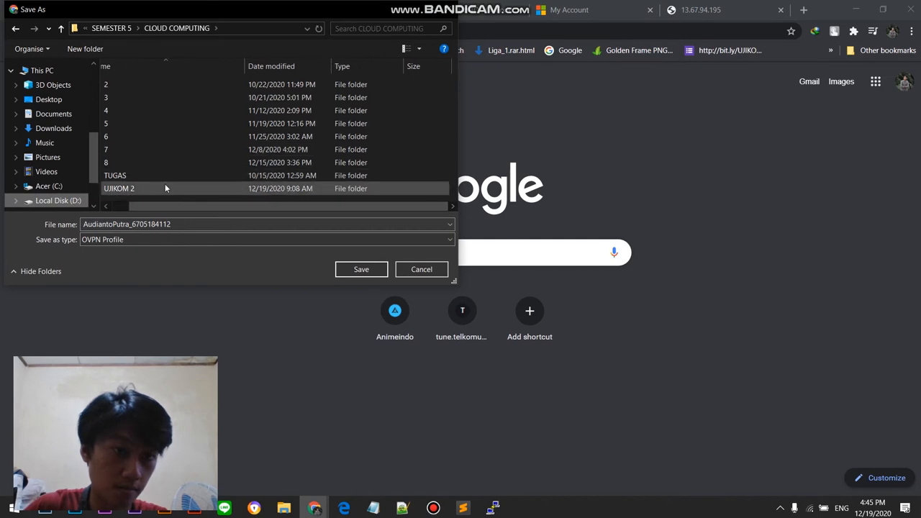
{"action": "left_click", "coordinate": [361, 269]}
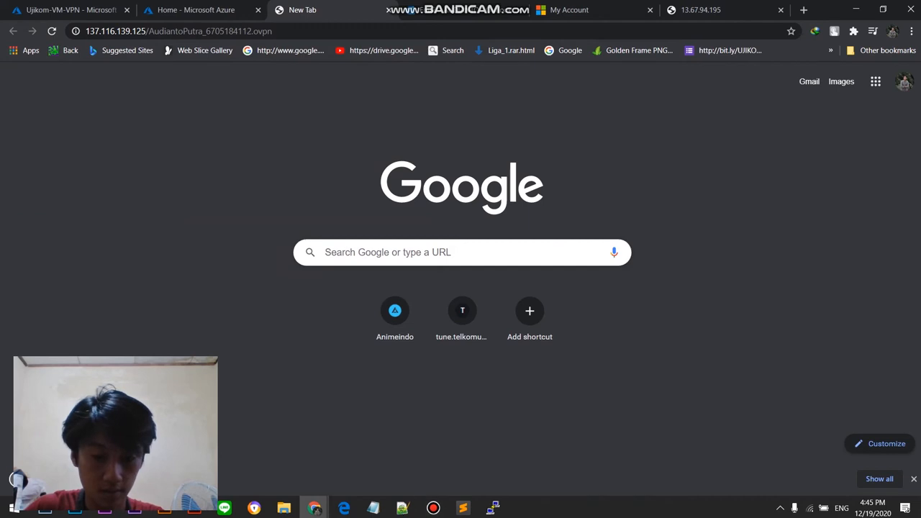
Step: Launch OpenVPN Connect and bring its Profiles window to the front
{"action": "key", "text": "super"}
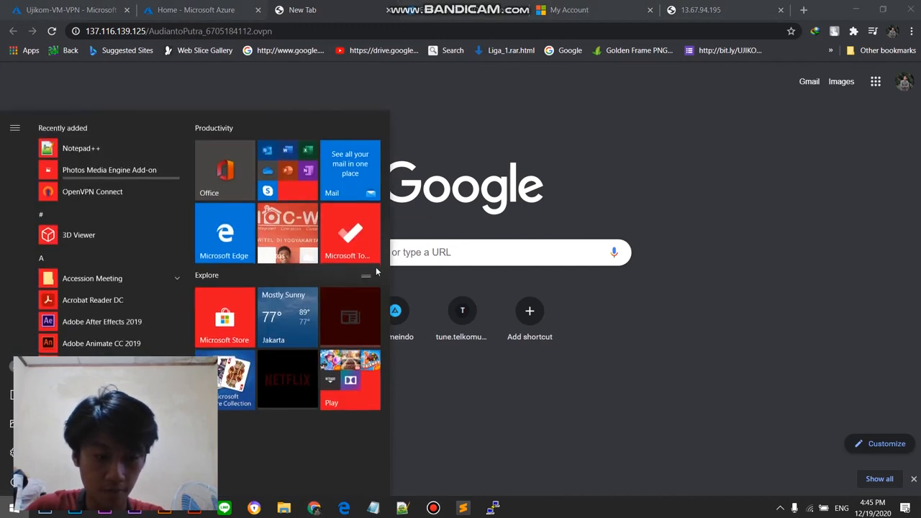
{"action": "type", "text": "open"}
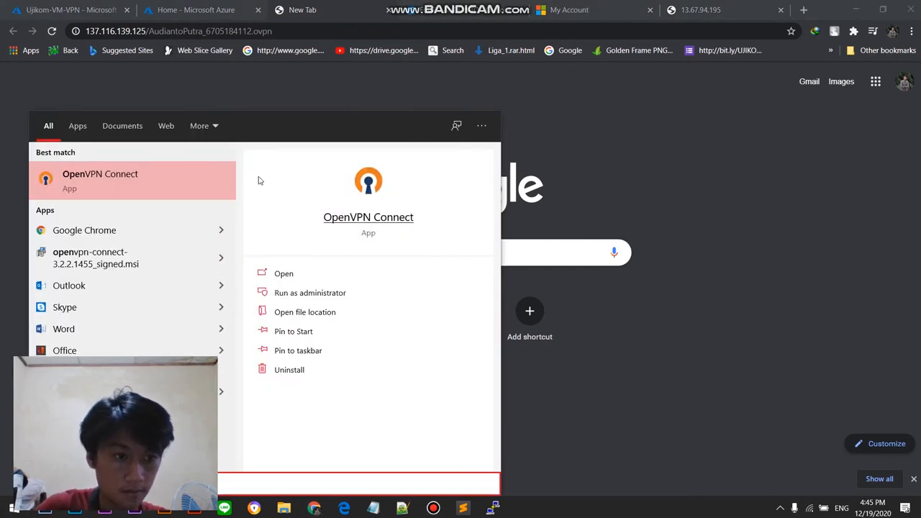
{"action": "left_click", "coordinate": [155, 186]}
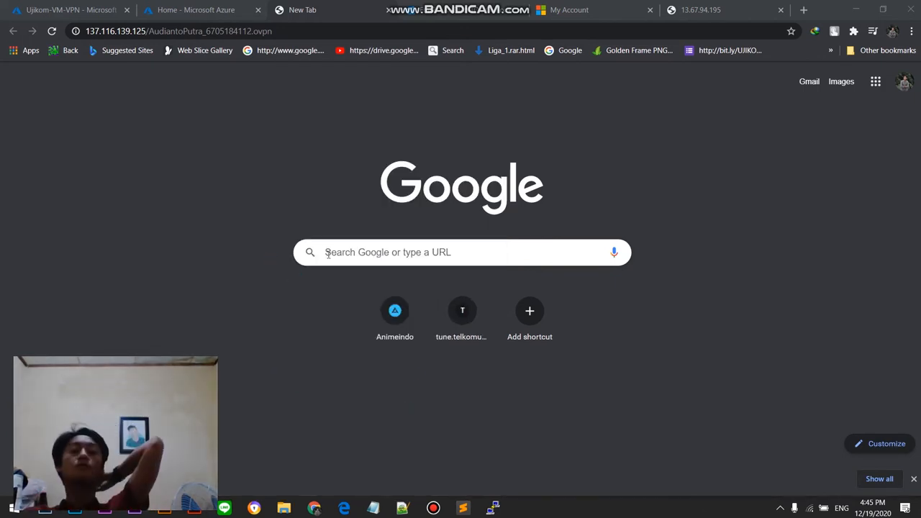
{"action": "left_click", "coordinate": [90, 6]}
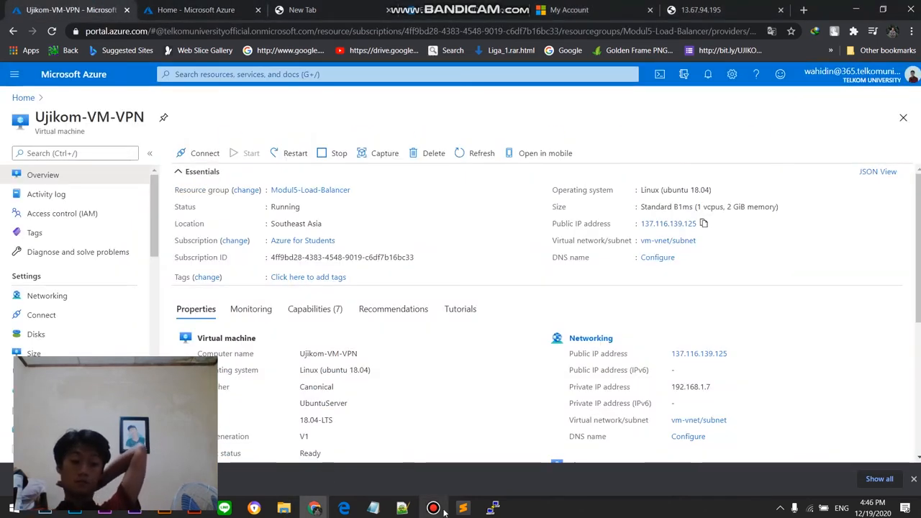
{"action": "mouse_move", "coordinate": [441, 511]}
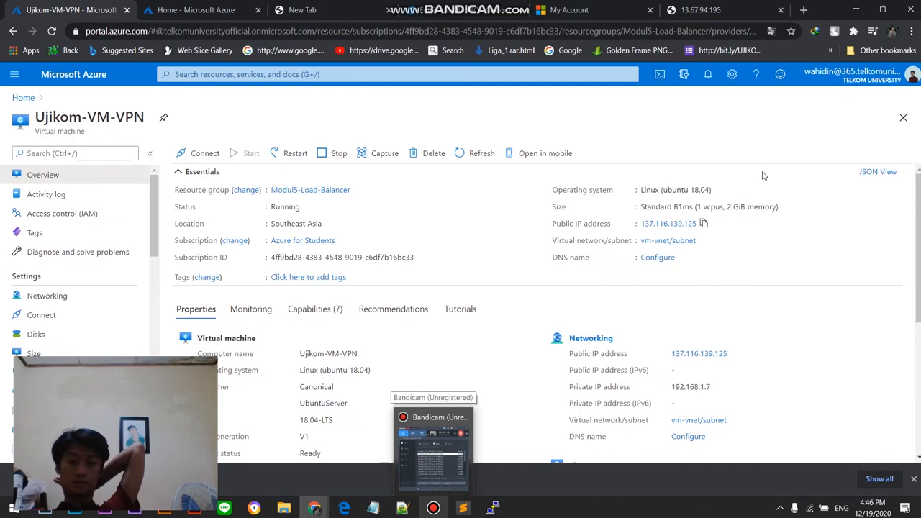
{"action": "left_click", "coordinate": [433, 447]}
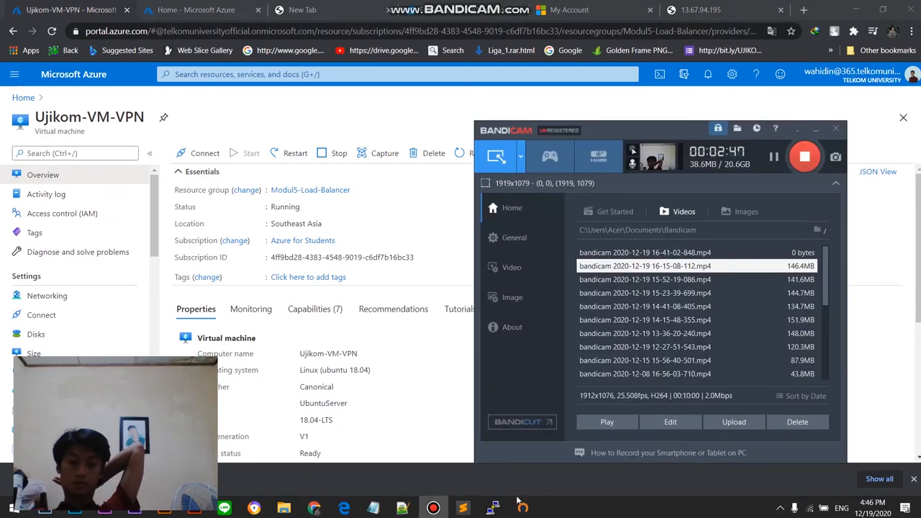
{"action": "mouse_move", "coordinate": [524, 508]}
{"action": "left_click", "coordinate": [523, 450]}
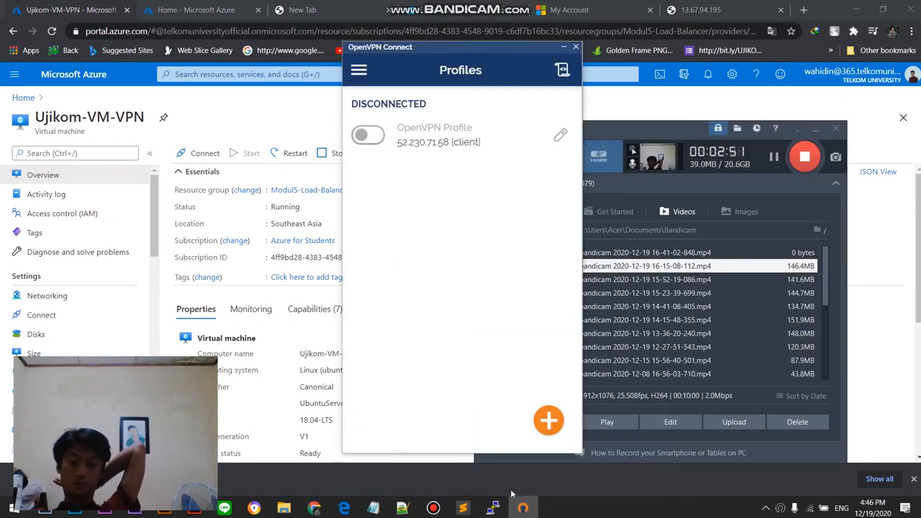
Step: Import the downloaded client .ovpn profile as a file from the UJIKOM 2 folder in CLOUD COMPUTING
{"action": "left_click", "coordinate": [549, 422]}
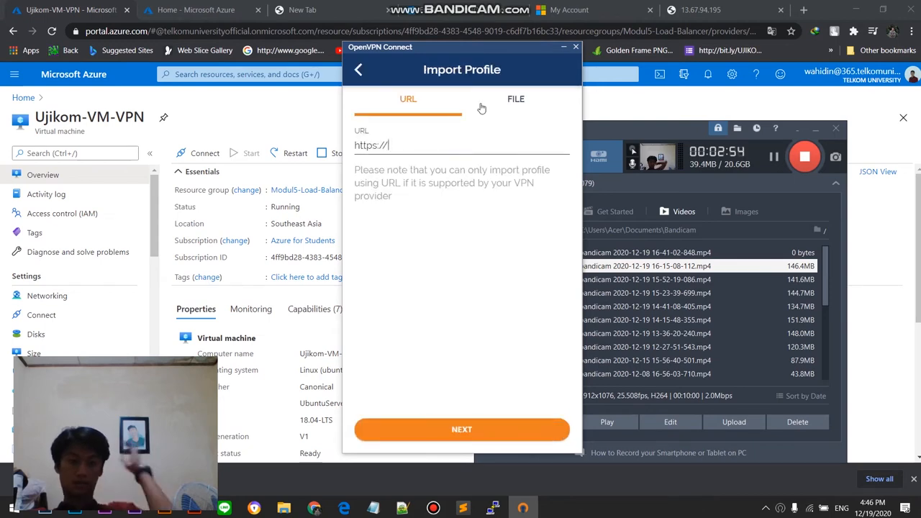
{"action": "left_click", "coordinate": [503, 110]}
{"action": "left_click", "coordinate": [441, 320]}
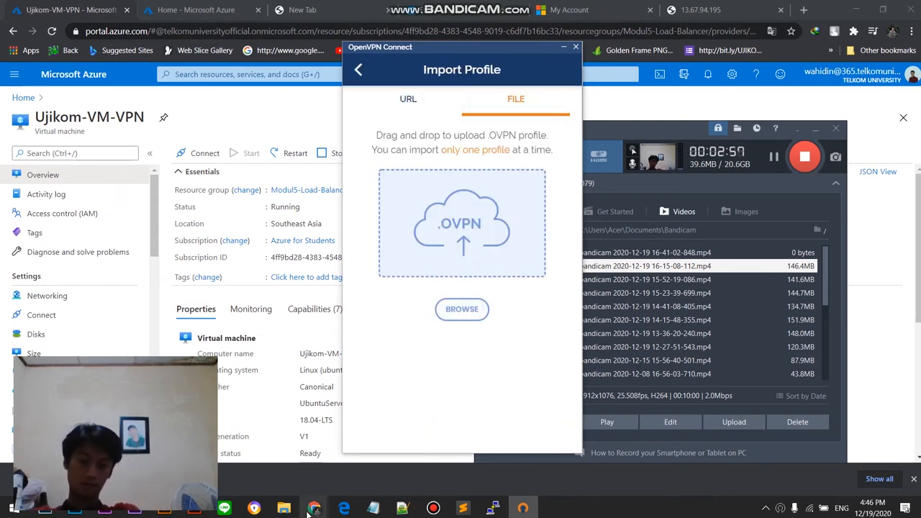
{"action": "scroll", "coordinate": [394, 173], "scroll_direction": "up", "scroll_amount": 5}
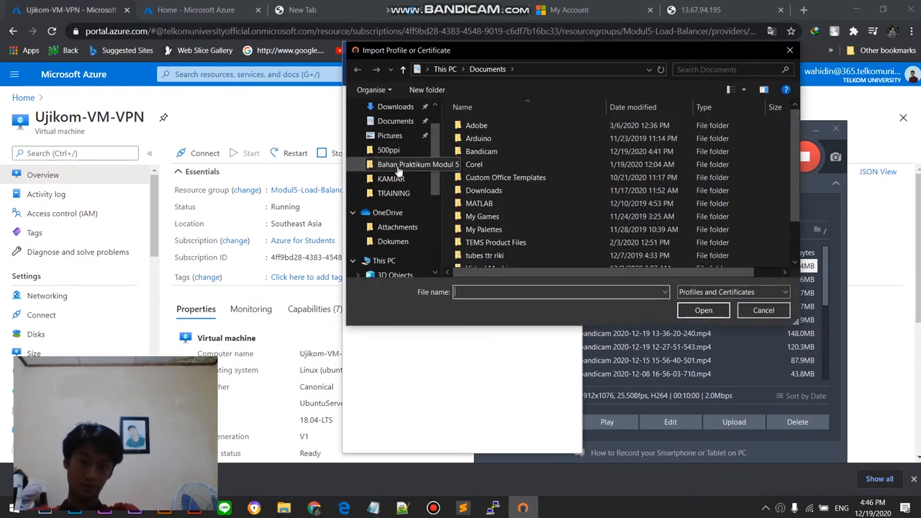
{"action": "left_click", "coordinate": [395, 164]}
{"action": "left_click", "coordinate": [446, 69]}
{"action": "double_click", "coordinate": [478, 229]}
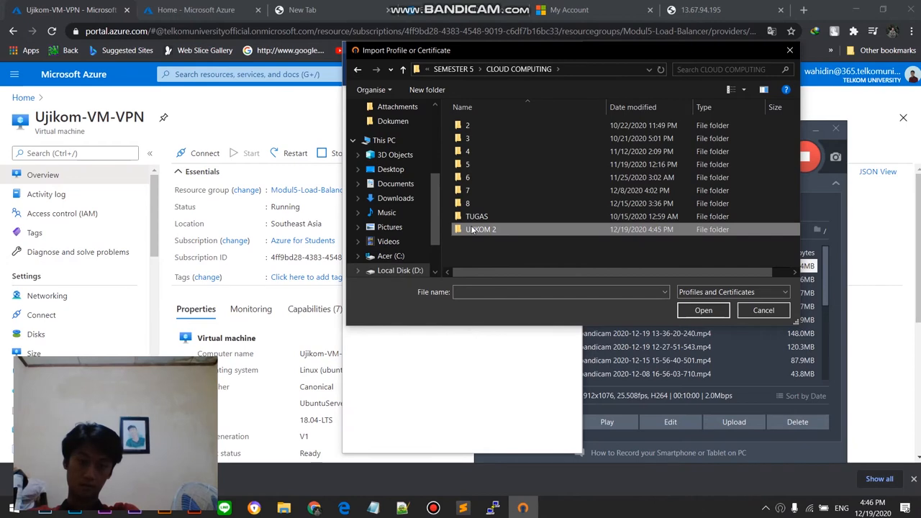
{"action": "double_click", "coordinate": [497, 125]}
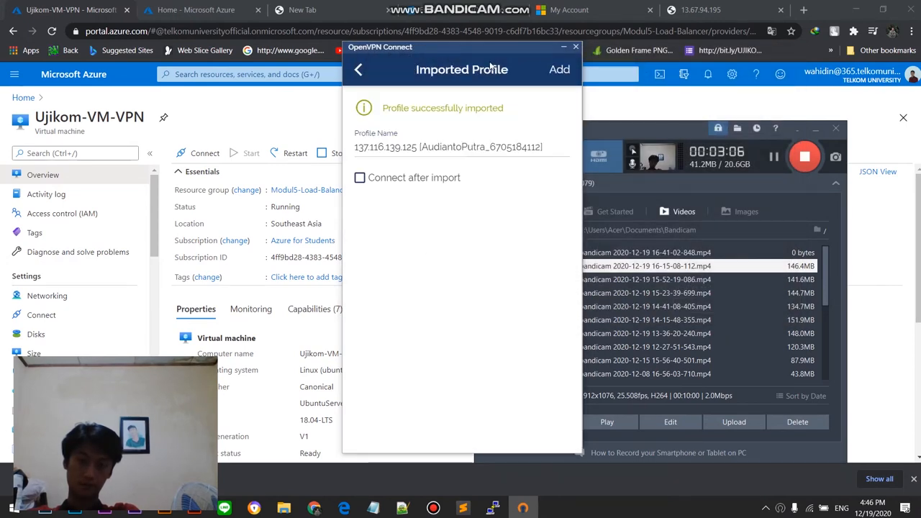
Step: Add the imported 137.116.139.125 profile, connect to it, and view its connection statistics
{"action": "left_click_drag", "start_coordinate": [510, 48], "coordinate": [468, 47]}
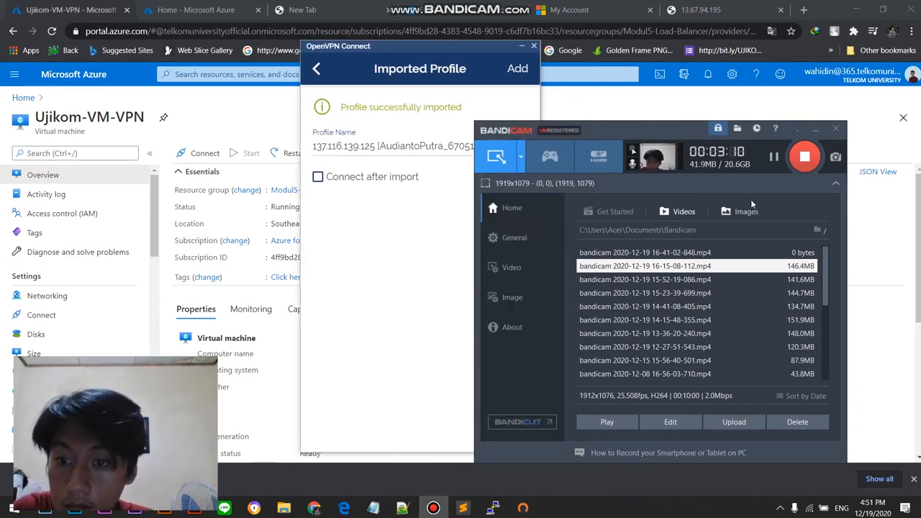
{"action": "left_click", "coordinate": [455, 187]}
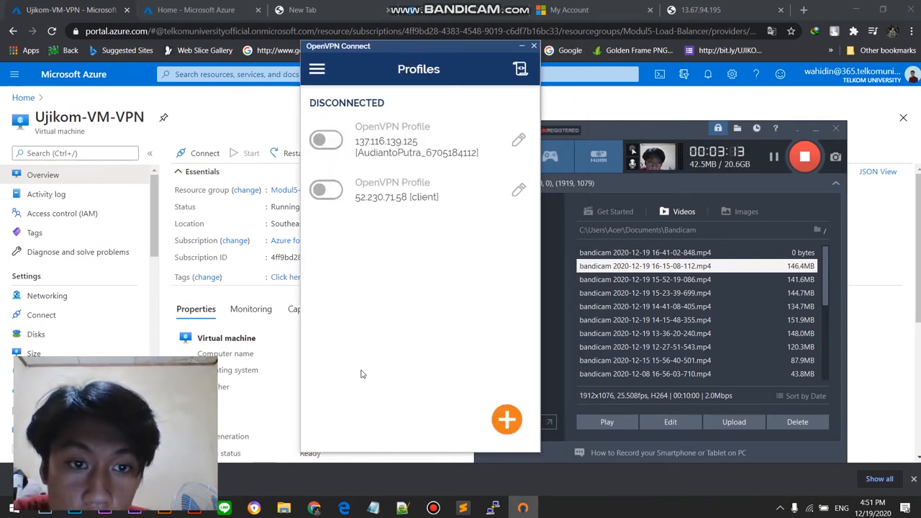
{"action": "left_click", "coordinate": [324, 143]}
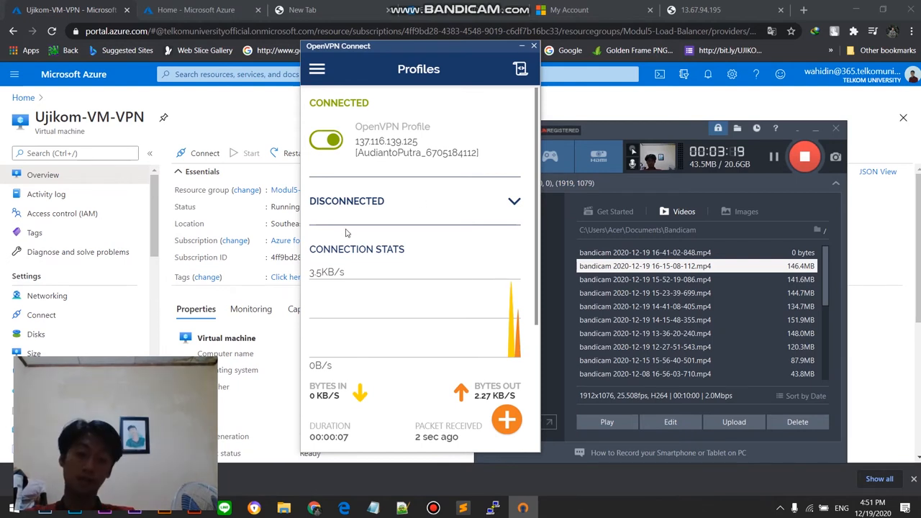
{"action": "scroll", "coordinate": [346, 233], "scroll_direction": "down", "scroll_amount": 2}
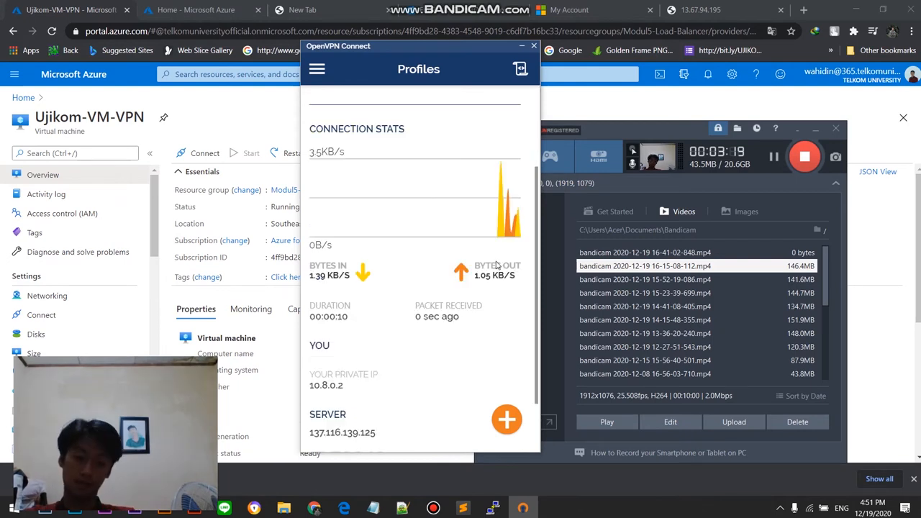
Step: Switch to Chrome and load myip.com in a new tab
{"action": "left_click", "coordinate": [722, 8]}
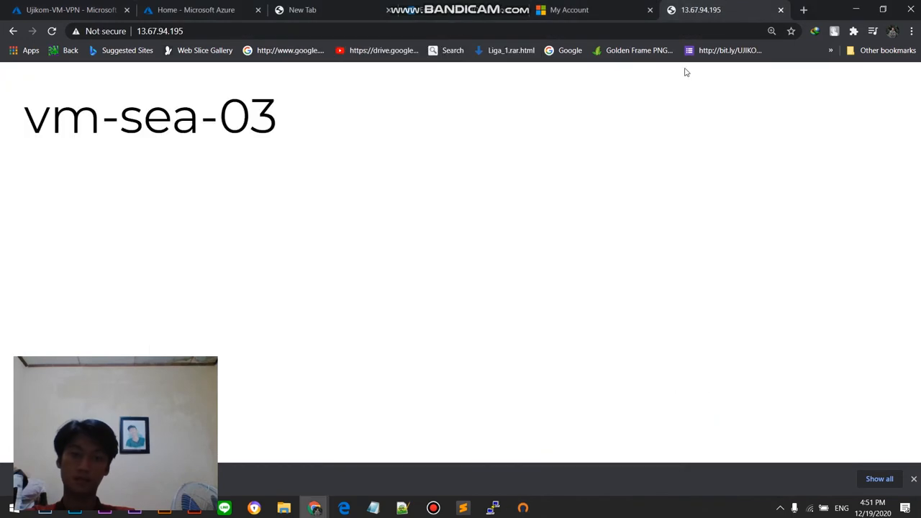
{"action": "left_click", "coordinate": [801, 10]}
{"action": "left_click", "coordinate": [664, 36]}
{"action": "type", "text": ","}
{"action": "key", "text": "BackSpace"}
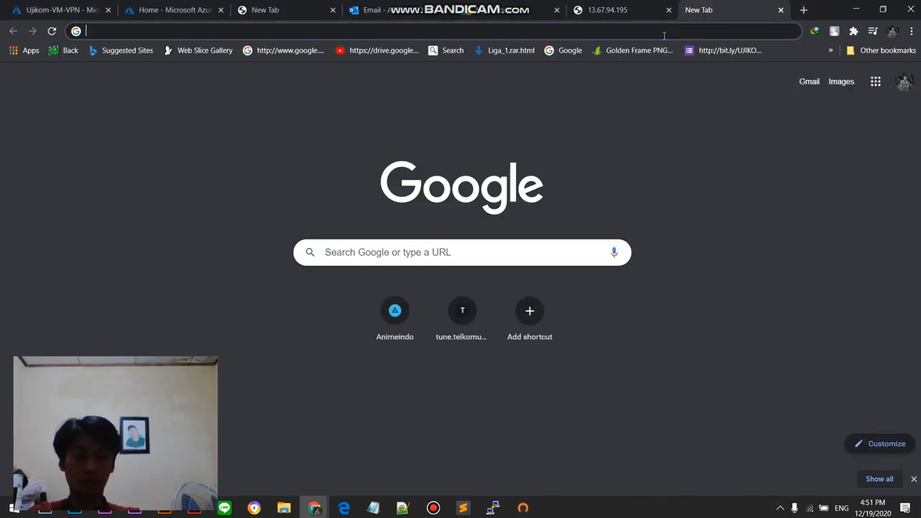
{"action": "type", "text": "myo"}
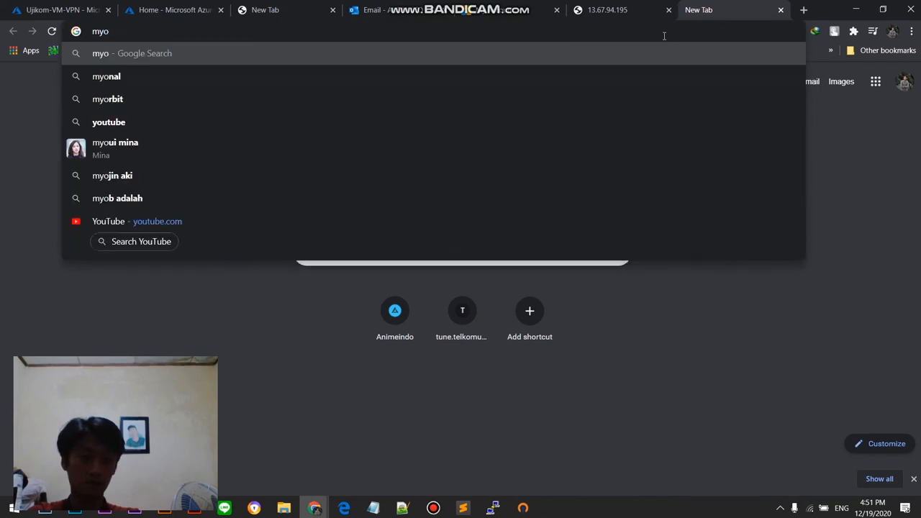
{"action": "key", "text": "BackSpace"}
{"action": "type", "text": "o"}
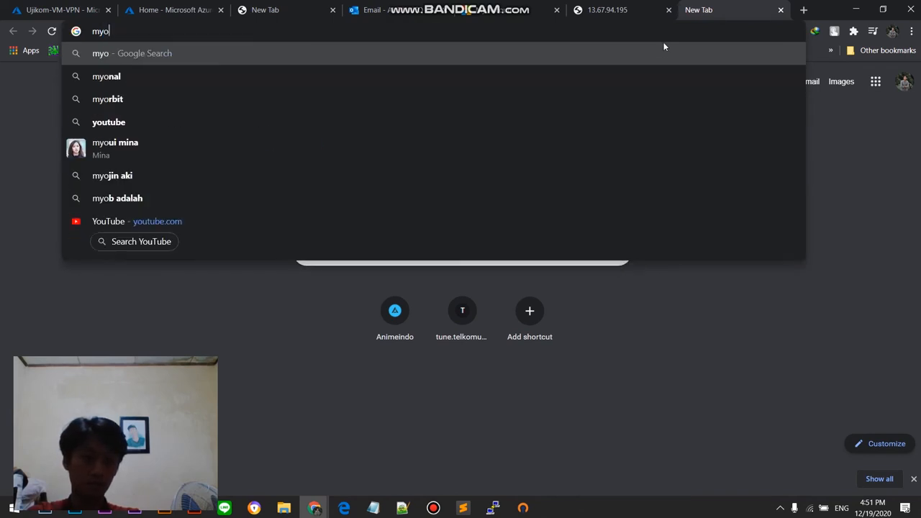
{"action": "key", "text": "BackSpace"}
{"action": "type", "text": "i"}
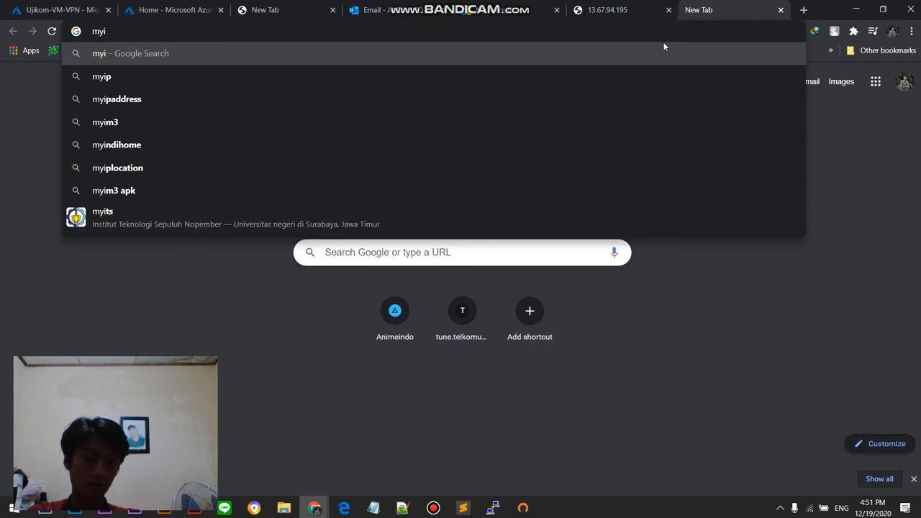
{"action": "type", "text": "p"}
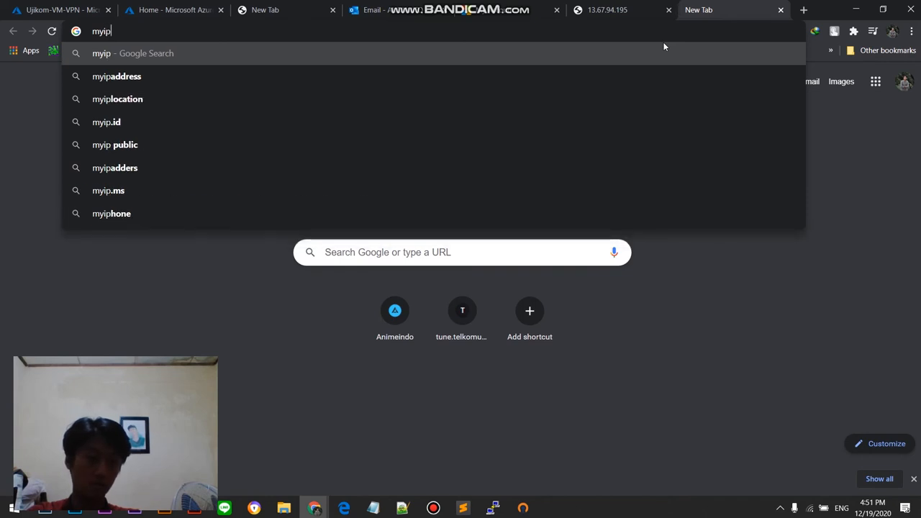
{"action": "left_click", "coordinate": [433, 508]}
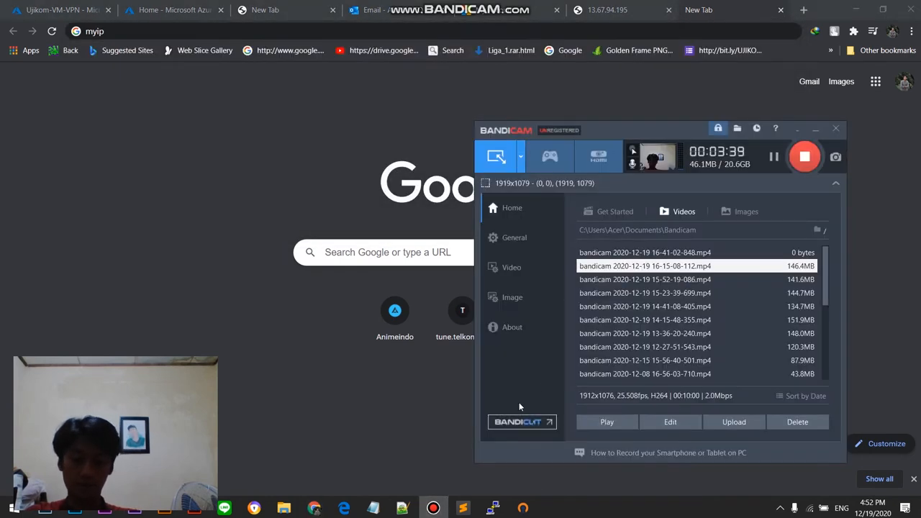
{"action": "left_click", "coordinate": [665, 31]}
{"action": "type", "text": ".co"}
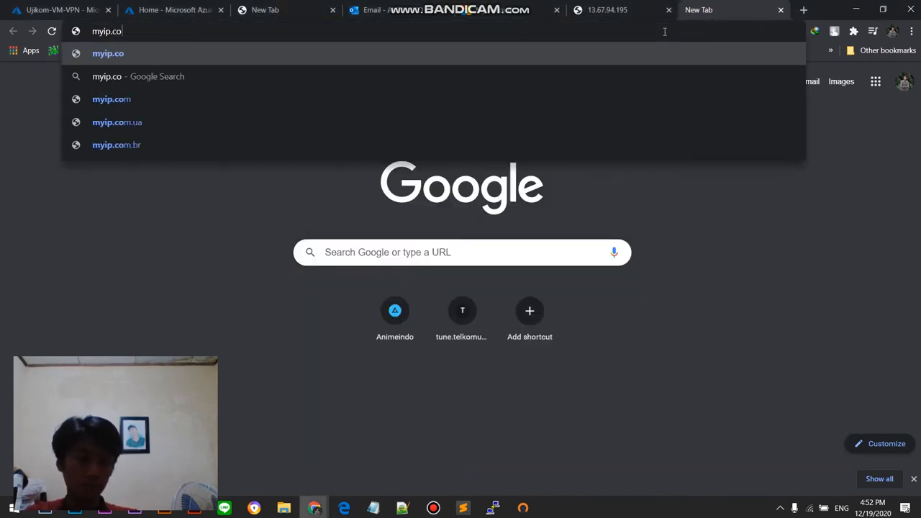
{"action": "type", "text": "m"}
{"action": "key", "text": "Return"}
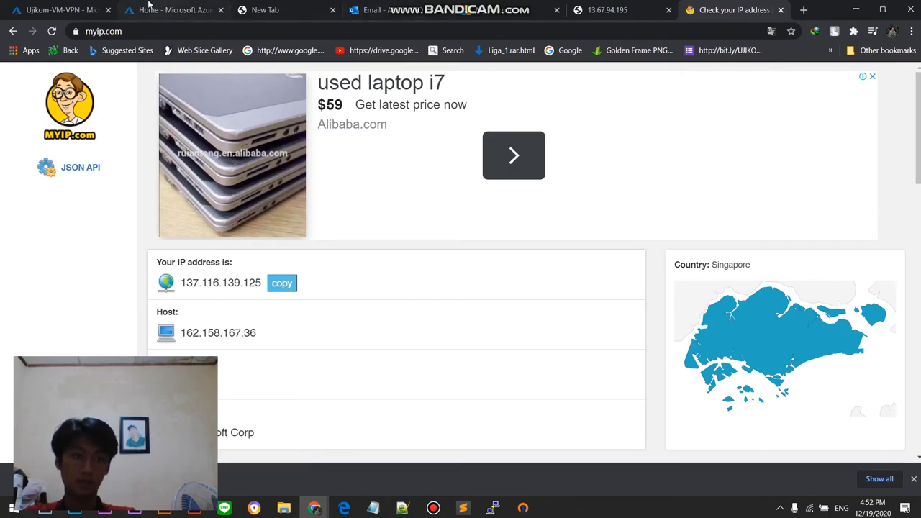
Step: Compare the IP address and ISP details on myip.com with the public IP address in the Ujikom-VM-VPN overview
{"action": "left_click", "coordinate": [54, 10]}
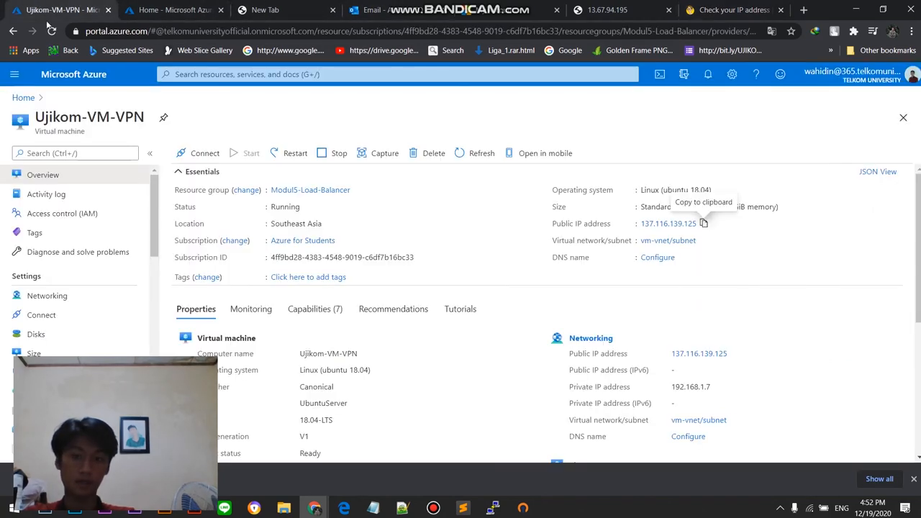
{"action": "left_click", "coordinate": [732, 11]}
{"action": "scroll", "coordinate": [263, 298], "scroll_direction": "down", "scroll_amount": 3}
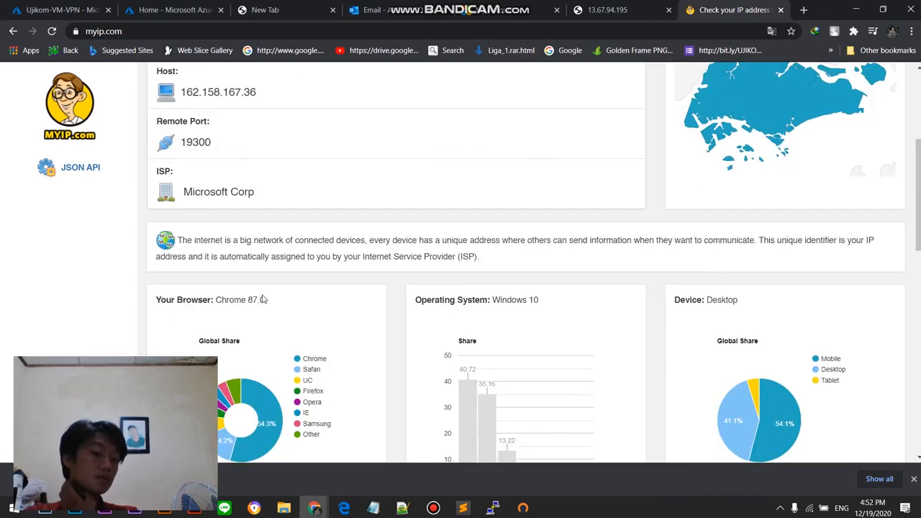
{"action": "scroll", "coordinate": [263, 299], "scroll_direction": "up", "scroll_amount": 2}
{"action": "scroll", "coordinate": [262, 299], "scroll_direction": "up", "scroll_amount": 1}
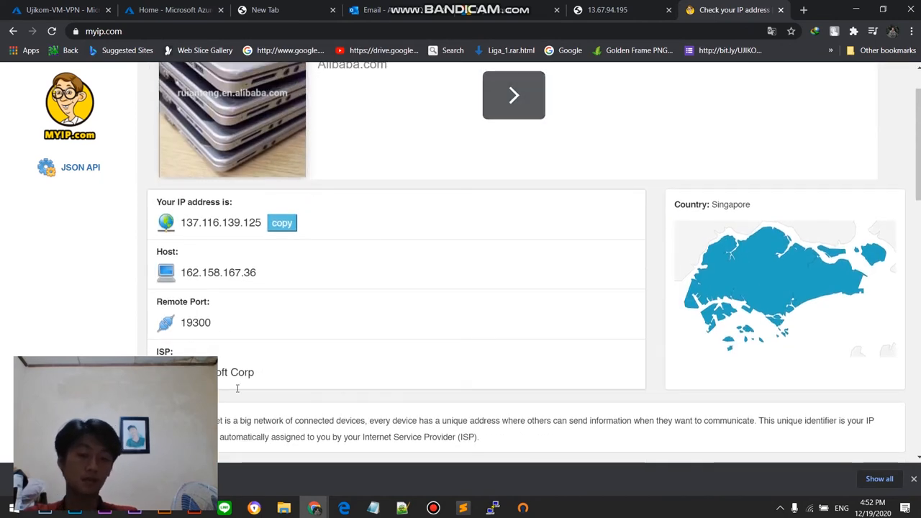
Step: Disconnect the 137.116.139.125 profile in OpenVPN Connect, confirm it, and return to the Ujikom-VM-VPN overview in Chrome
{"action": "left_click", "coordinate": [523, 508]}
{"action": "scroll", "coordinate": [333, 215], "scroll_direction": "up", "scroll_amount": 3}
{"action": "left_click", "coordinate": [330, 143]}
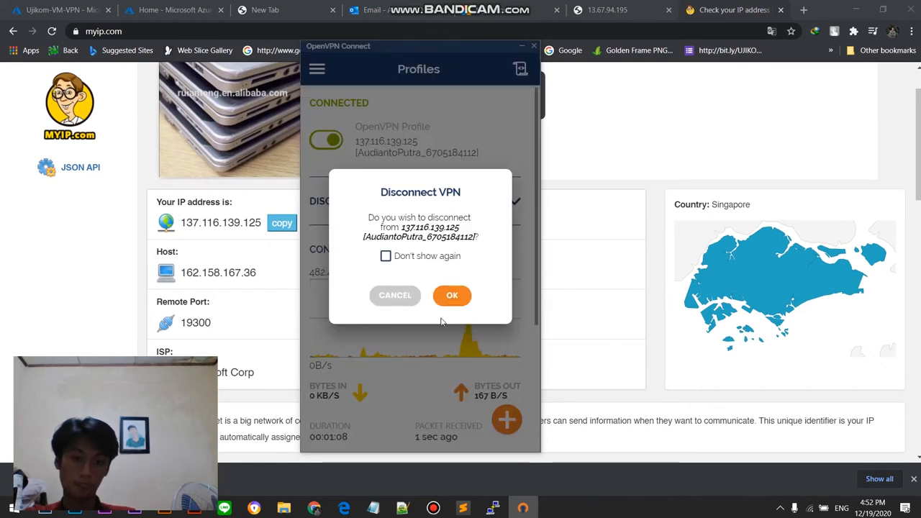
{"action": "left_click", "coordinate": [452, 295]}
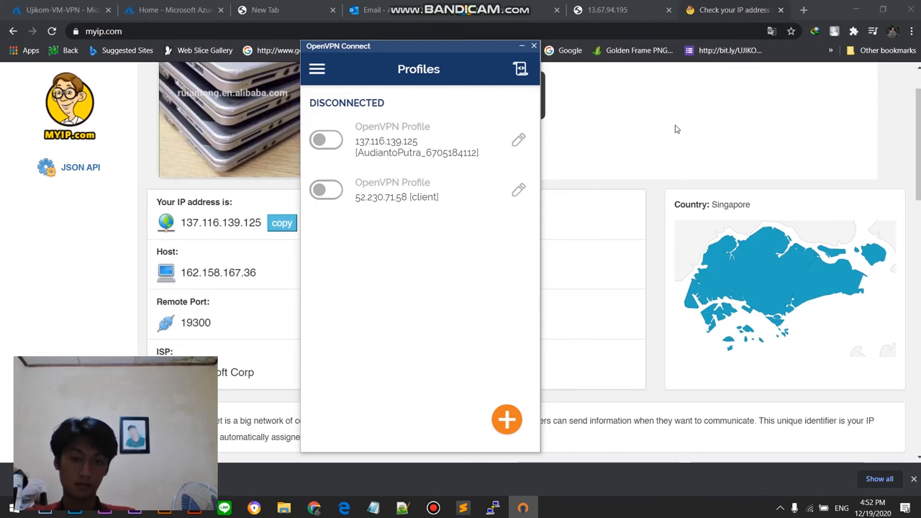
{"action": "left_click", "coordinate": [675, 129]}
{"action": "left_click", "coordinate": [61, 10]}
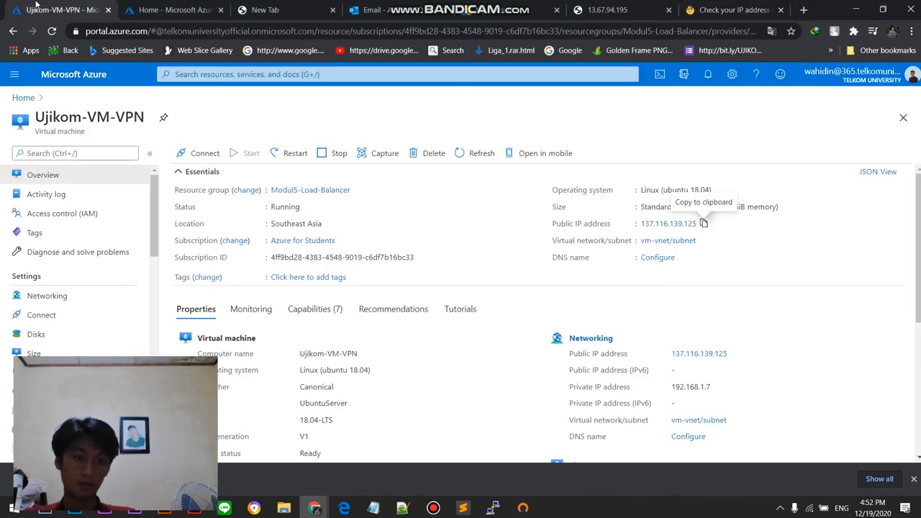
Step: Switch to the PuTTY session on Ujikom-VM-VPN, quit the OpenVPN service status view, and return to root's home directory
{"action": "left_click", "coordinate": [434, 512]}
{"action": "left_click_drag", "start_coordinate": [696, 127], "coordinate": [738, 86]}
{"action": "mouse_move", "coordinate": [493, 508]}
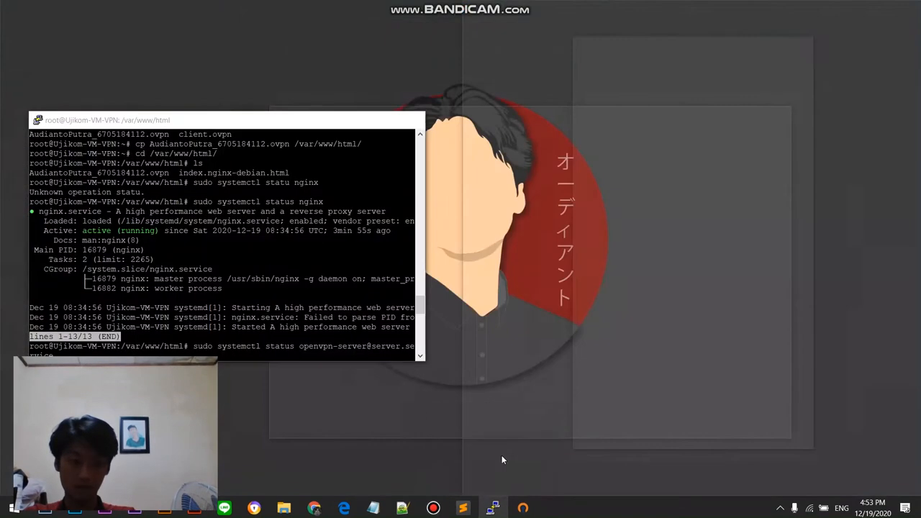
{"action": "left_click", "coordinate": [503, 460]}
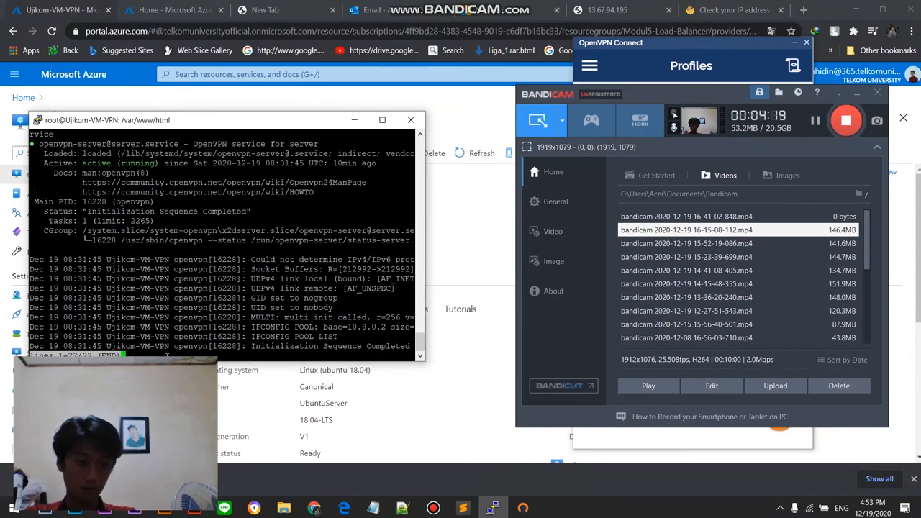
{"action": "key", "text": "q"}
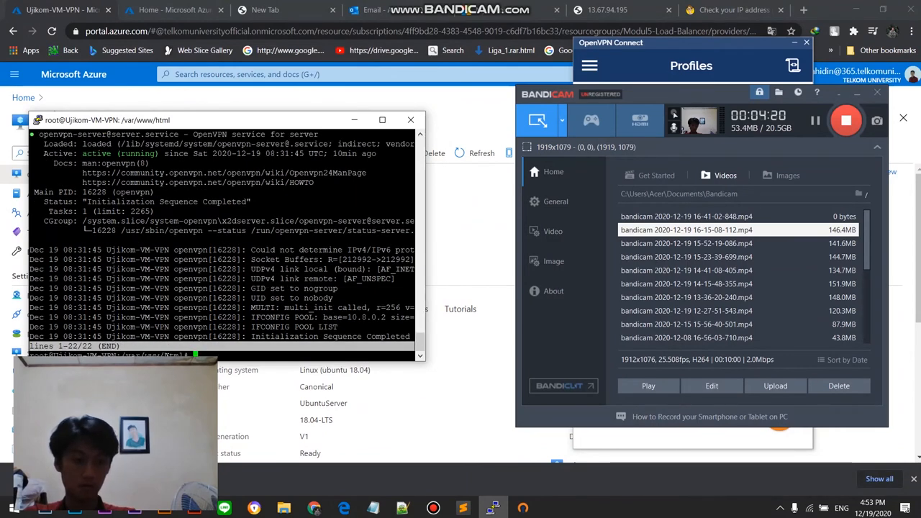
{"action": "type", "text": "cd"}
{"action": "key", "text": "Return"}
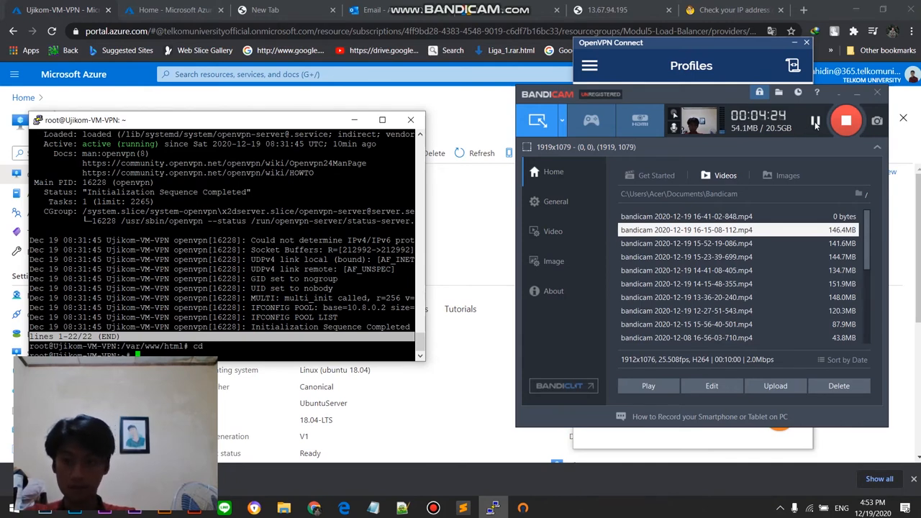
Step: Install the Xfce desktop by running "sudo apt install xfce4 xfce4-goodies xorg dbus-x11 x11-xserver-utils -y" in the terminal
{"action": "left_click_drag", "start_coordinate": [815, 122], "coordinate": [801, 128]}
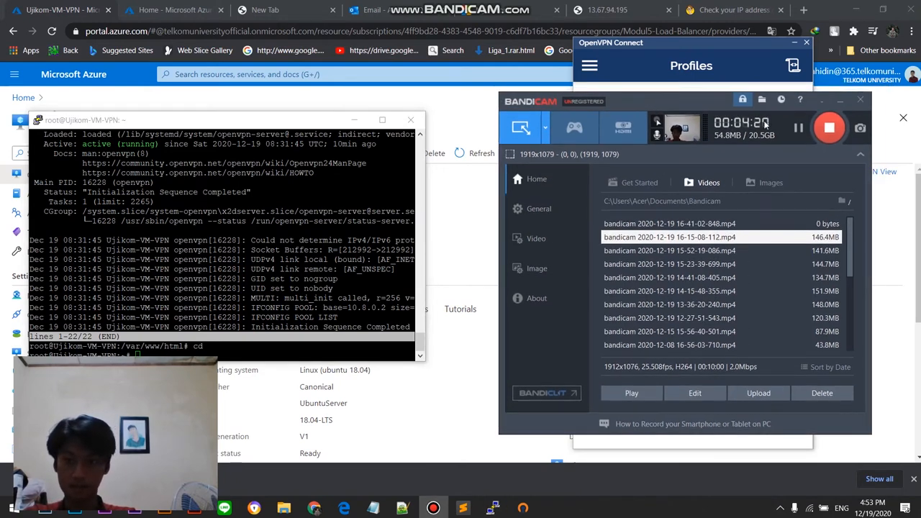
{"action": "left_click", "coordinate": [800, 129]}
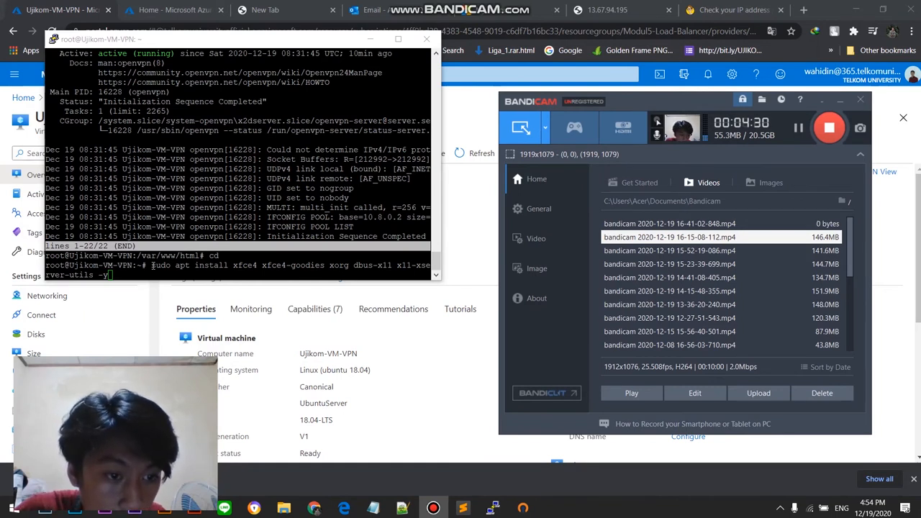
{"action": "left_click_drag", "start_coordinate": [152, 265], "coordinate": [375, 267]}
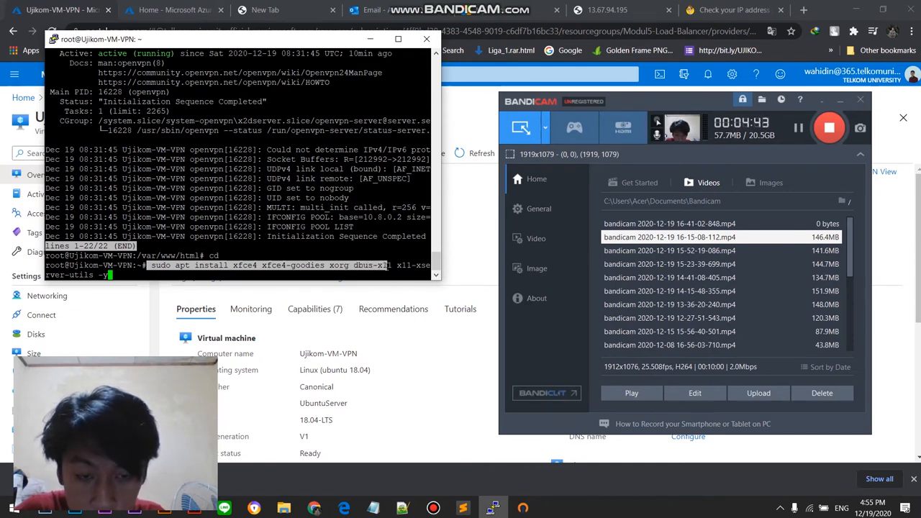
{"action": "left_click_drag", "start_coordinate": [392, 265], "coordinate": [503, 239]}
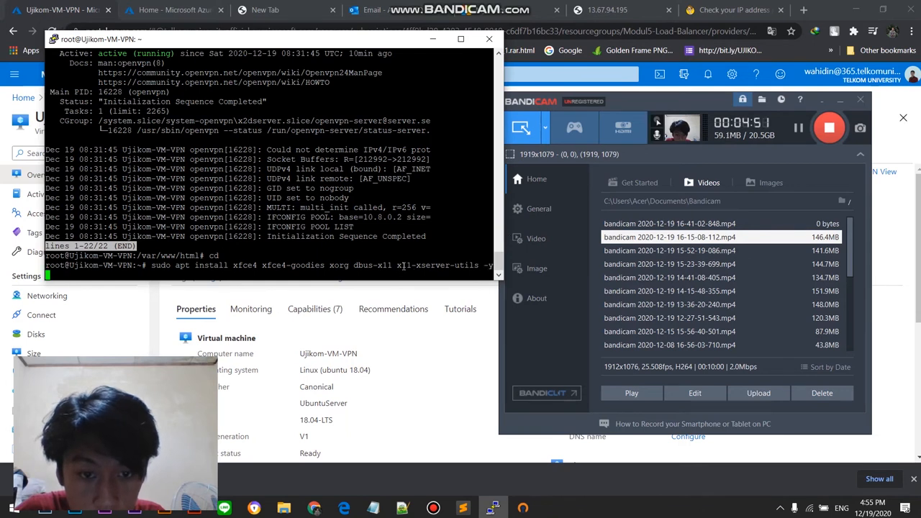
{"action": "left_click_drag", "start_coordinate": [414, 265], "coordinate": [489, 266]}
{"action": "double_click", "coordinate": [490, 265]}
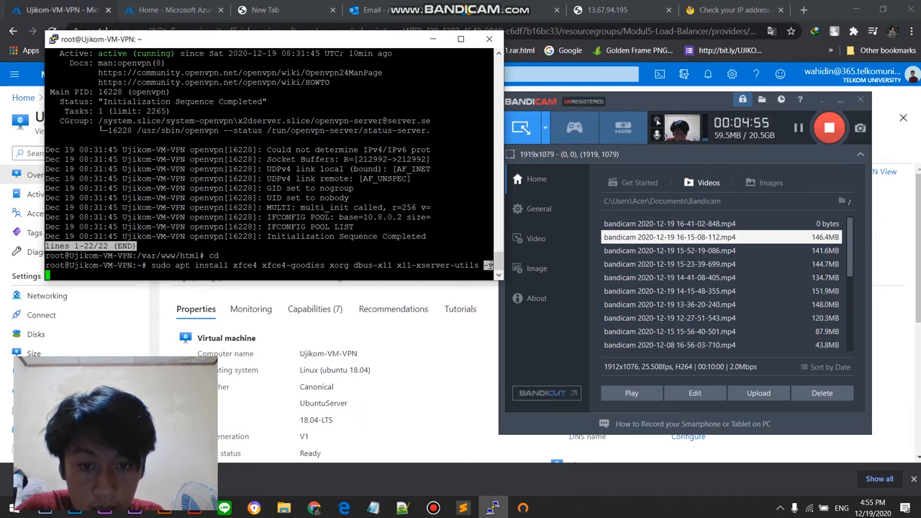
{"action": "left_click", "coordinate": [479, 277]}
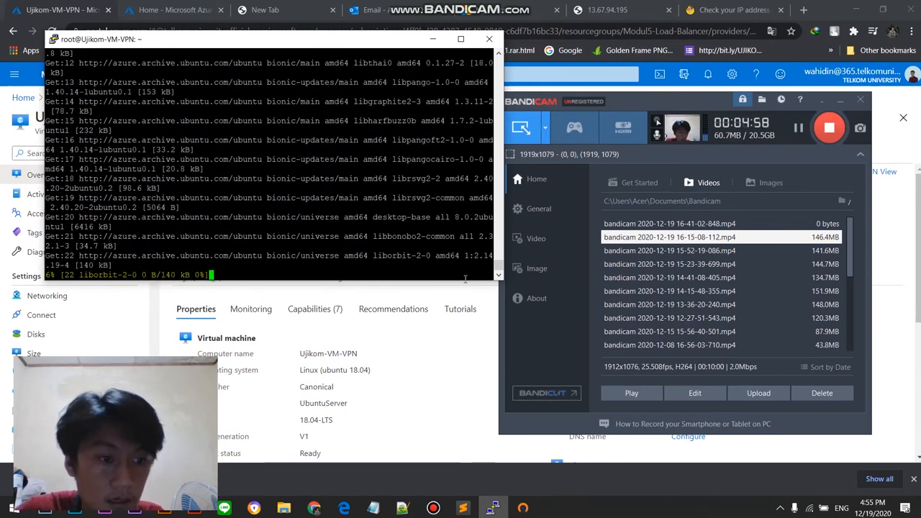
{"action": "left_click_drag", "start_coordinate": [369, 44], "coordinate": [347, 92]}
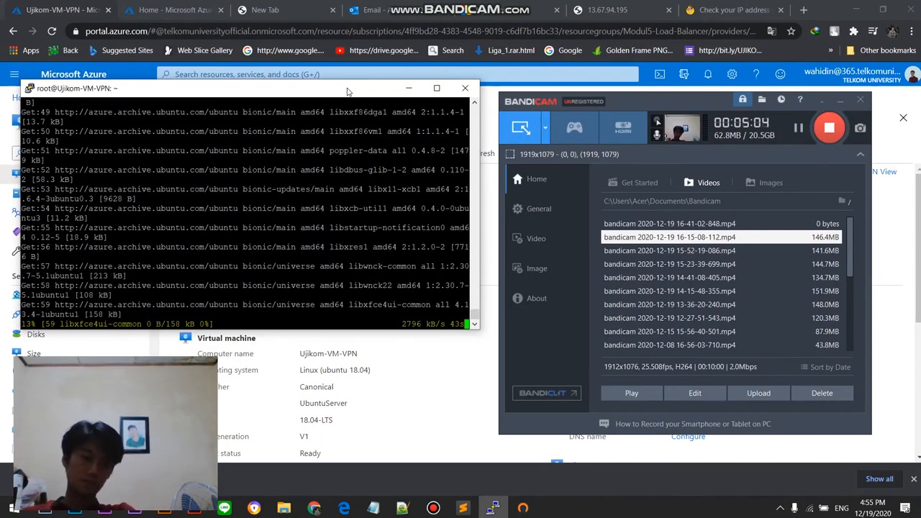
{"action": "left_click", "coordinate": [801, 131]}
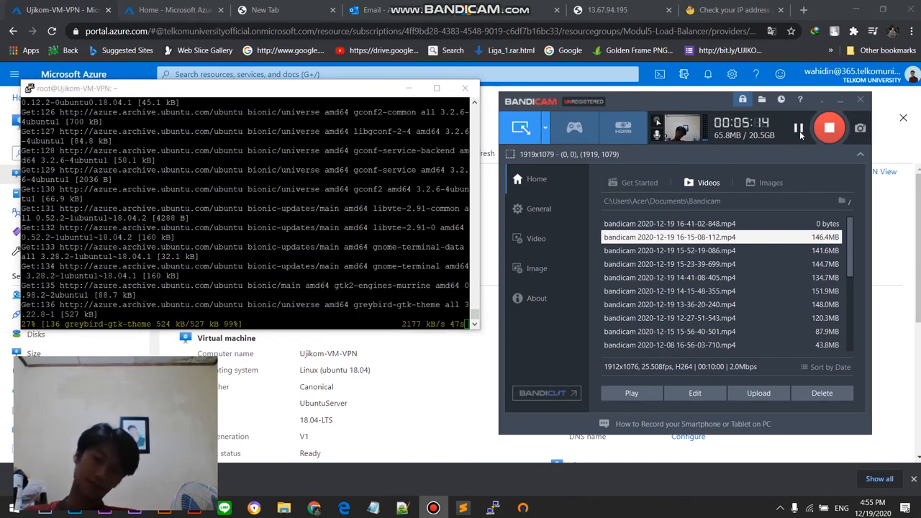
{"action": "left_click", "coordinate": [801, 131]}
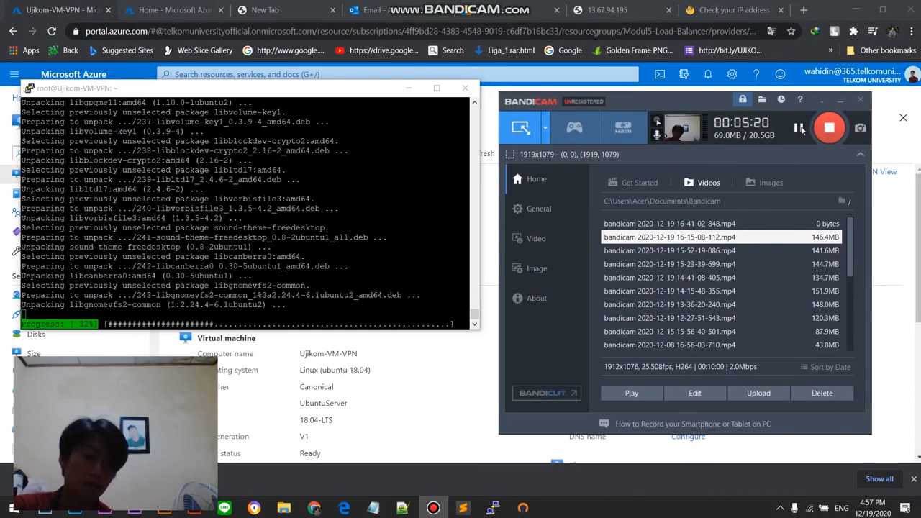
{"action": "left_click", "coordinate": [801, 128]}
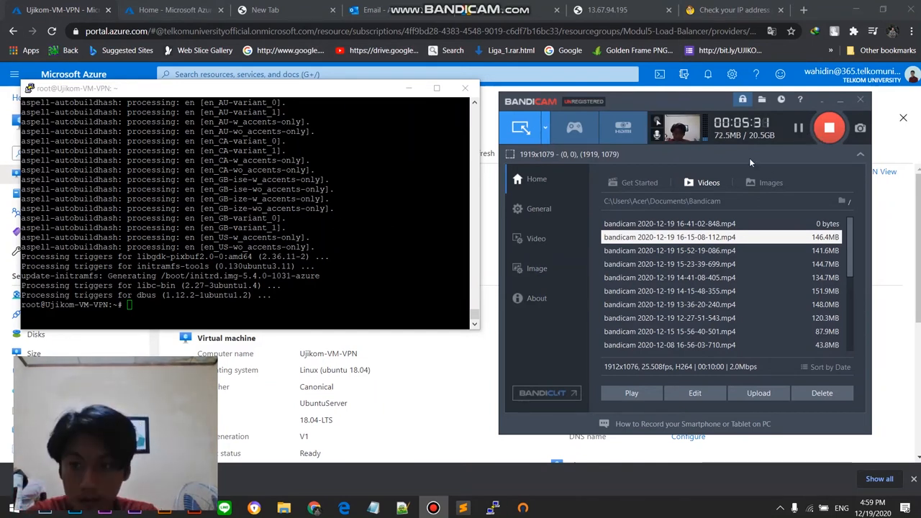
Step: Install the xrdp remote desktop server by running "sudo apt install xrdp -y"
{"action": "left_click", "coordinate": [311, 280]}
{"action": "type", "text": "s"}
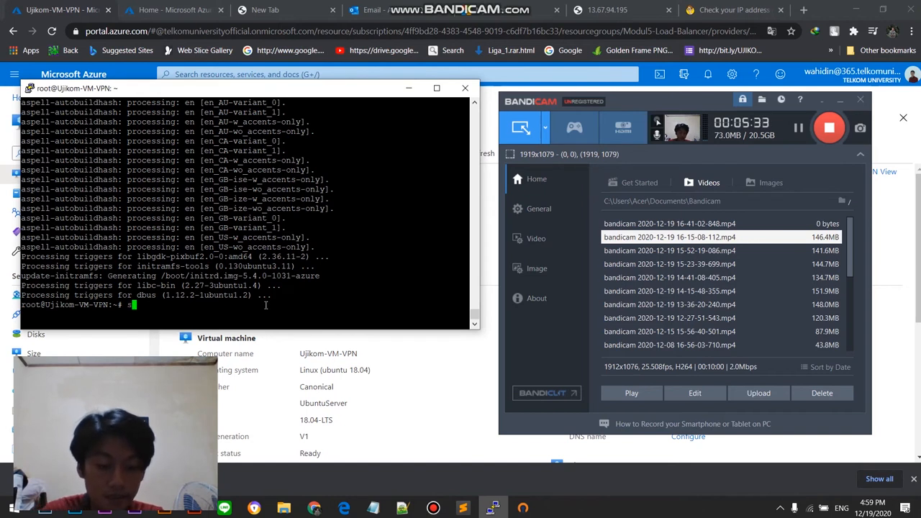
{"action": "type", "text": "udo apt"}
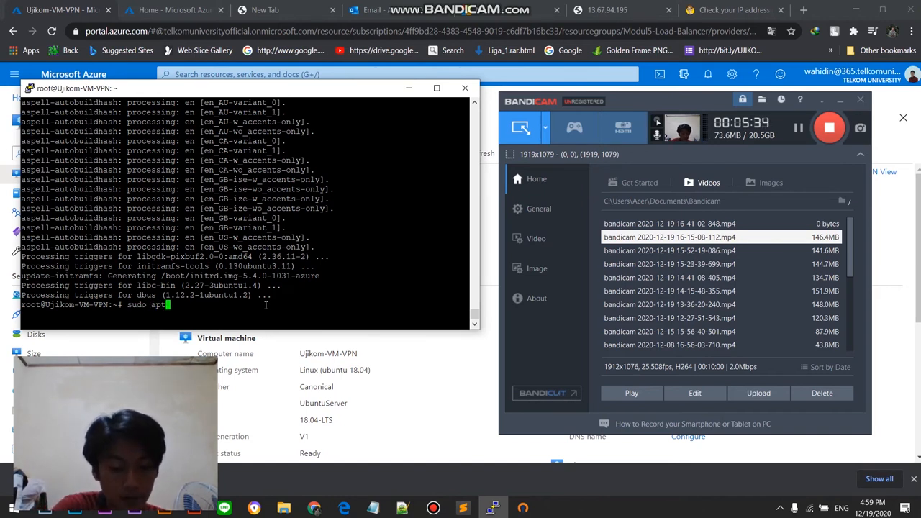
{"action": "type", "text": " in"}
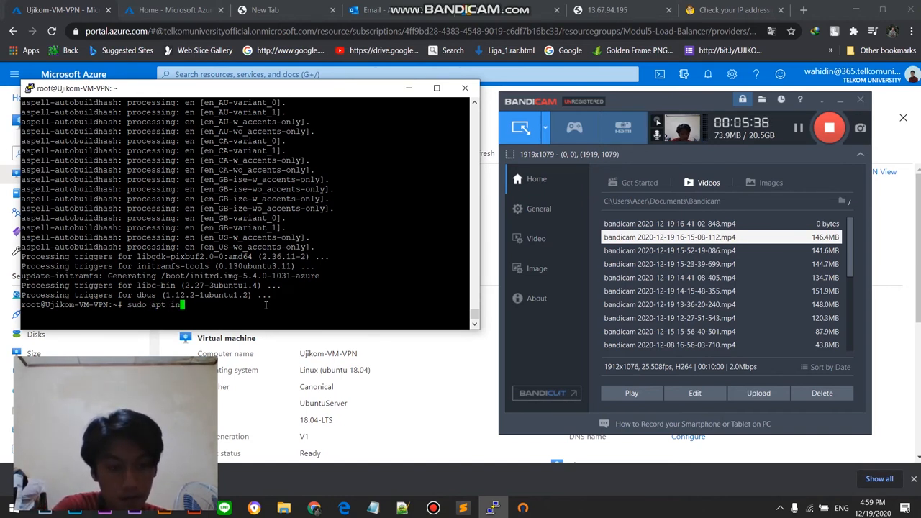
{"action": "type", "text": "stall xrdp -y"}
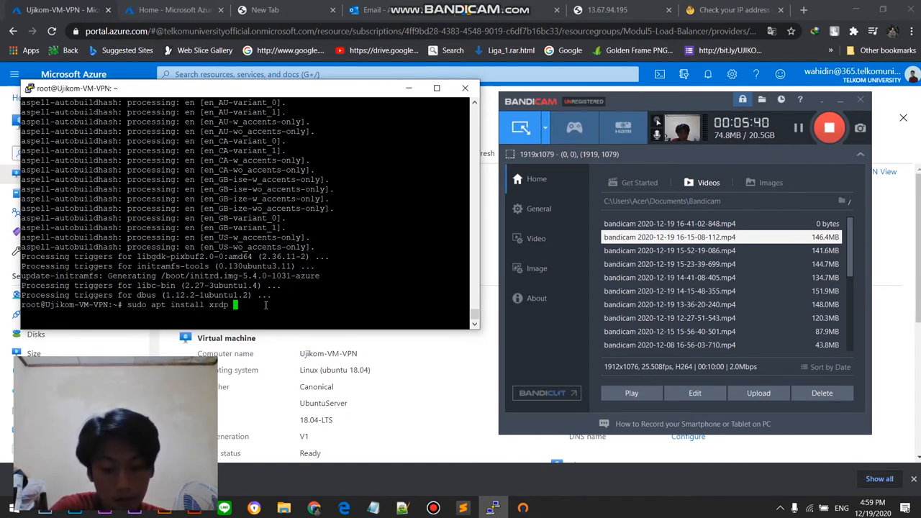
{"action": "left_click", "coordinate": [798, 128]}
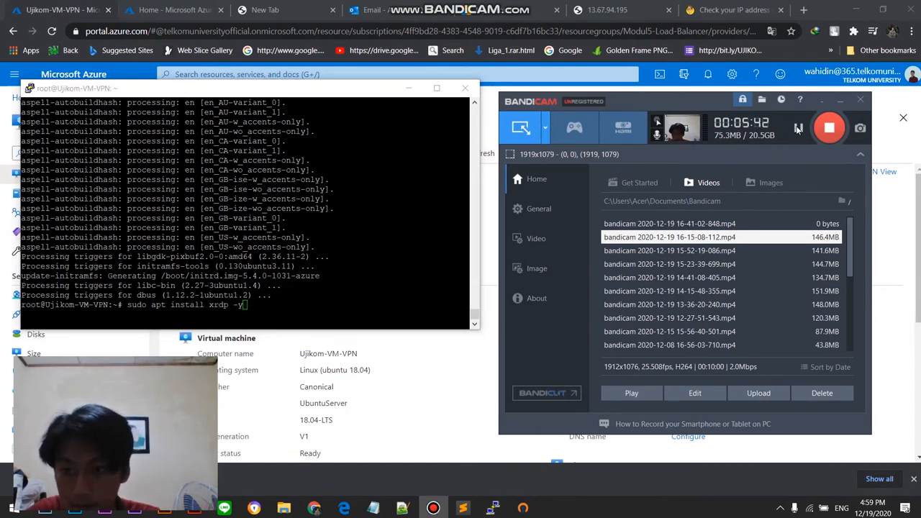
{"action": "left_click", "coordinate": [375, 299]}
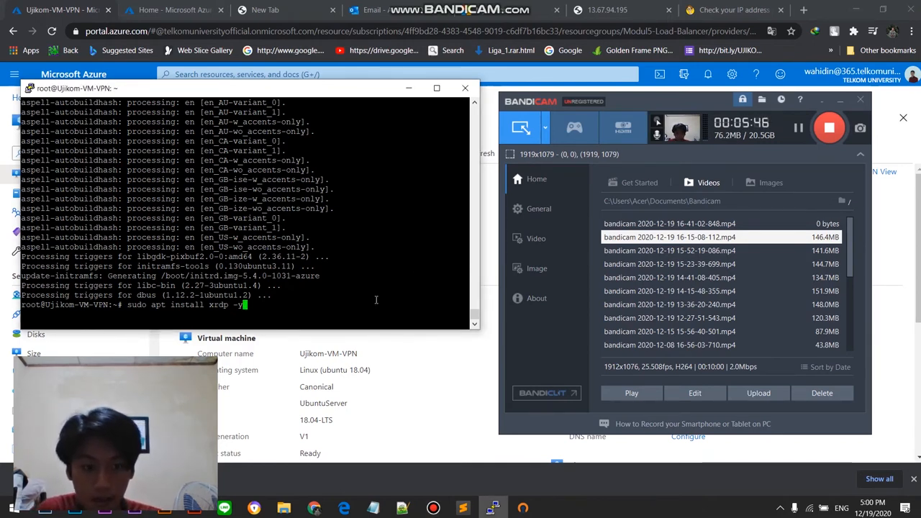
{"action": "key", "text": "Return"}
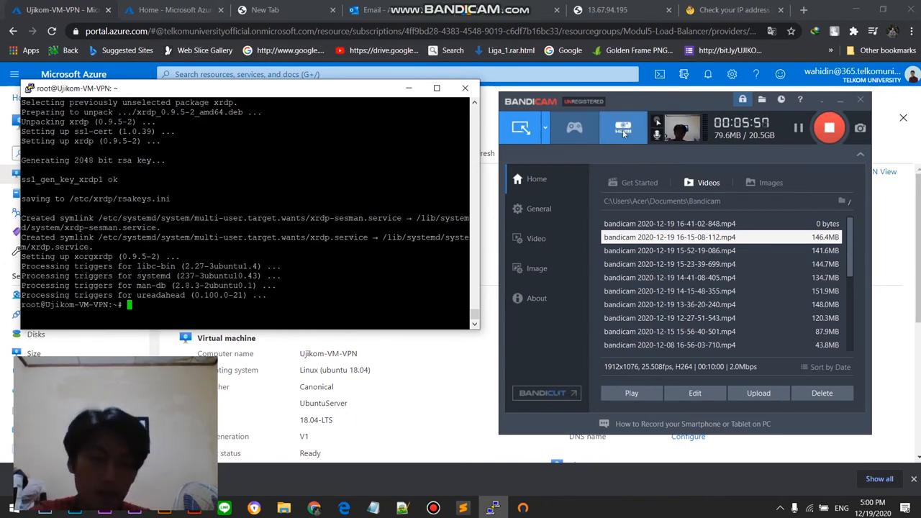
Step: Allow port 3389 through the server's firewall by running "sudo ufw allow 3389"
{"action": "left_click", "coordinate": [798, 129]}
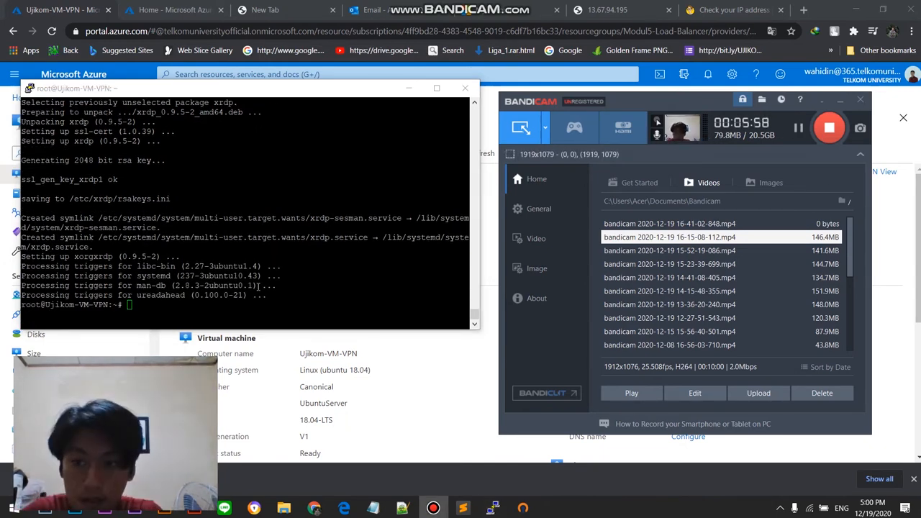
{"action": "left_click", "coordinate": [266, 312]}
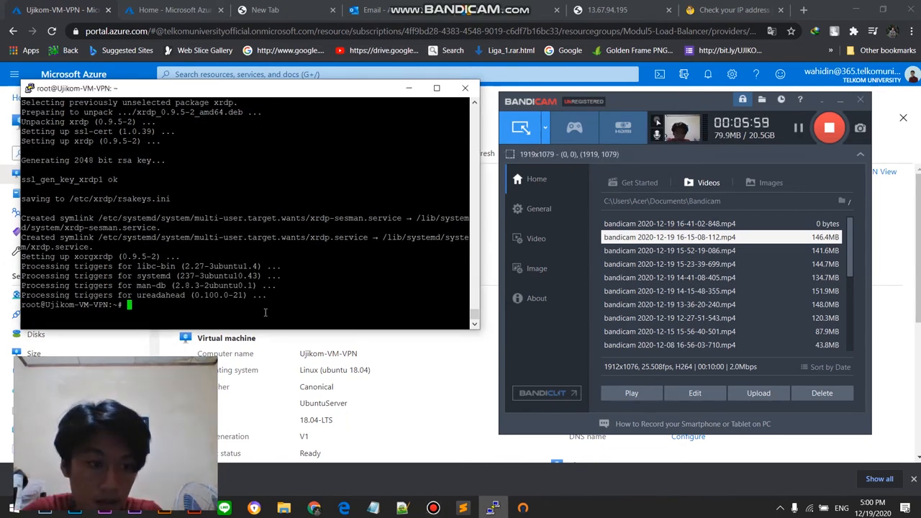
{"action": "type", "text": "sudo uf"}
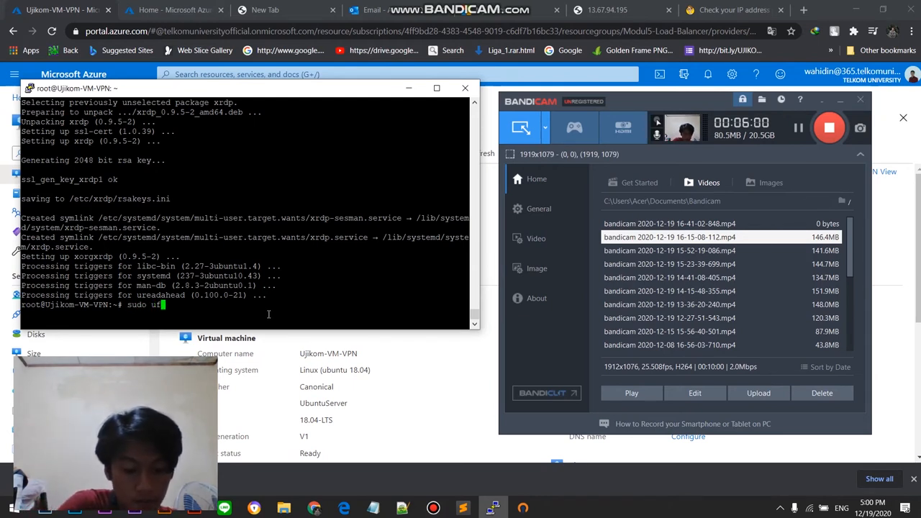
{"action": "type", "text": "w allow "}
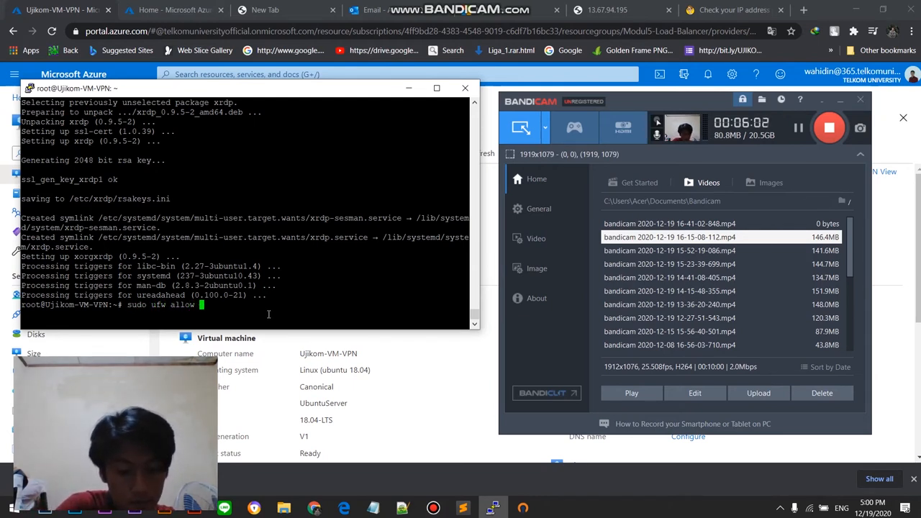
{"action": "type", "text": "3389"}
{"action": "key", "text": "Return"}
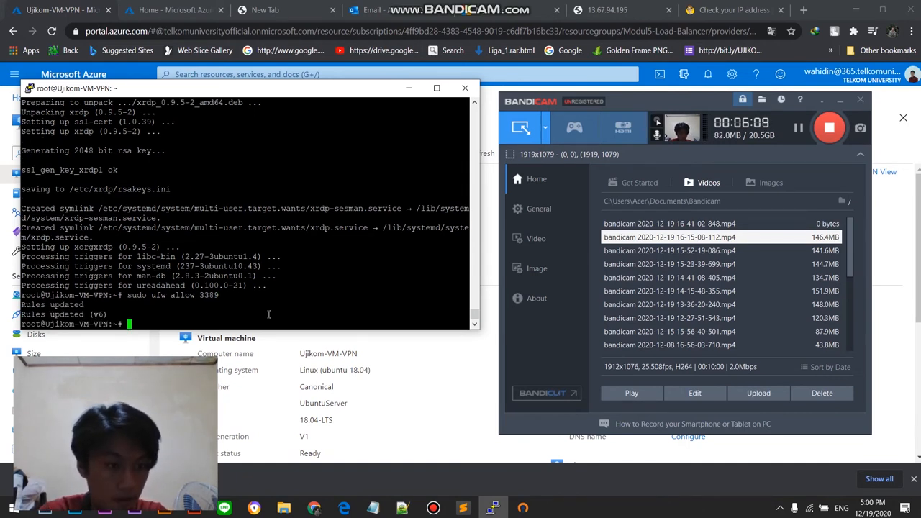
Step: Check the xrdp service by running "sudo systemctl status xrdp", reusing the earlier systemctl status command
{"action": "type", "text": "system"}
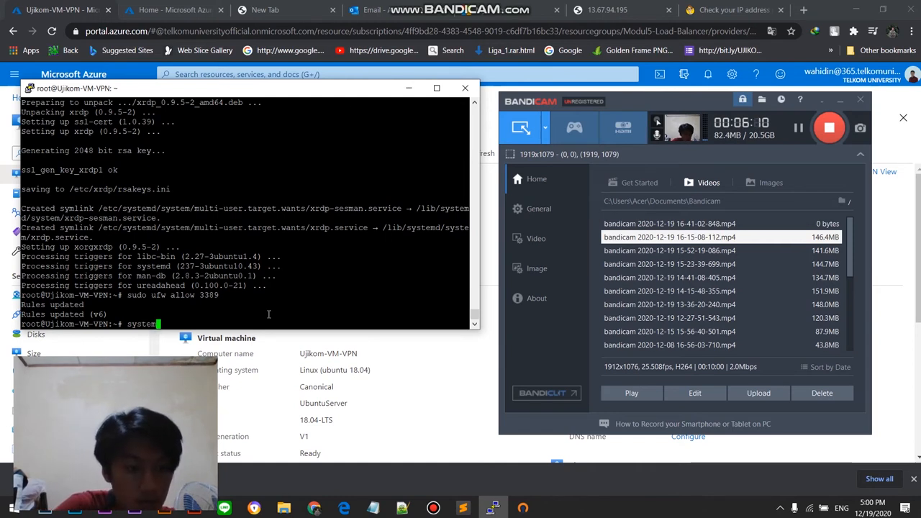
{"action": "key", "text": "Up"}
{"action": "key", "text": "Up"}
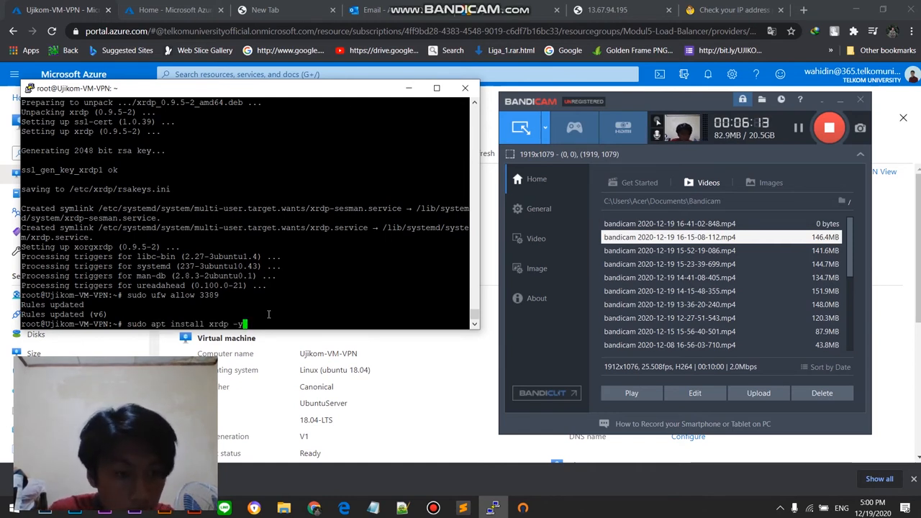
{"action": "key", "text": "Up"}
{"action": "key", "text": "Up"}
{"action": "key", "text": "Up"}
{"action": "key", "text": "Up"}
{"action": "key", "text": "Up"}
{"action": "key", "text": "BackSpace"}
{"action": "key", "text": "BackSpace"}
{"action": "key", "text": "BackSpace"}
{"action": "key", "text": "BackSpace"}
{"action": "key", "text": "BackSpace"}
{"action": "key", "text": "BackSpace"}
{"action": "key", "text": "BackSpace"}
{"action": "key", "text": "BackSpace"}
{"action": "key", "text": "BackSpace"}
{"action": "key", "text": "BackSpace"}
{"action": "key", "text": "BackSpace"}
{"action": "key", "text": "BackSpace"}
{"action": "key", "text": "BackSpace"}
{"action": "key", "text": "BackSpace"}
{"action": "key", "text": "BackSpace"}
{"action": "key", "text": "BackSpace"}
{"action": "key", "text": "BackSpace"}
{"action": "key", "text": "BackSpace"}
{"action": "key", "text": "BackSpace"}
{"action": "key", "text": "BackSpace"}
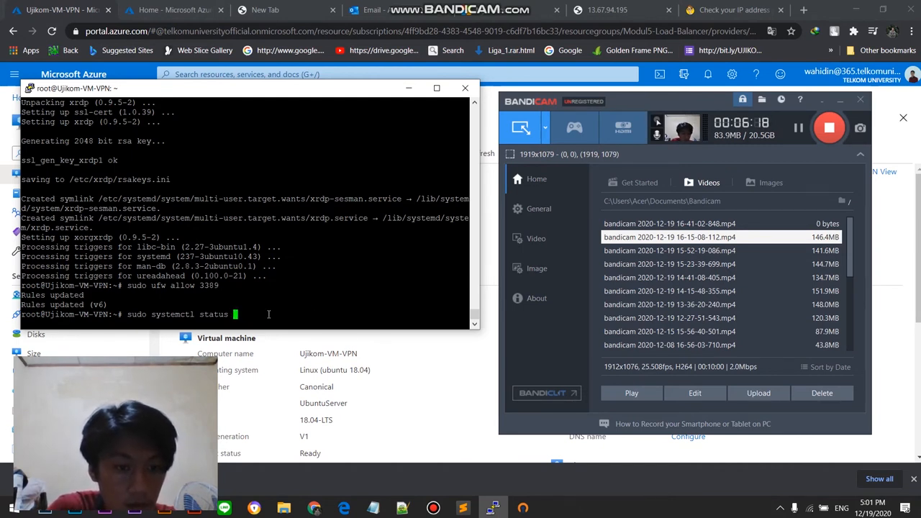
{"action": "type", "text": "xrdp"}
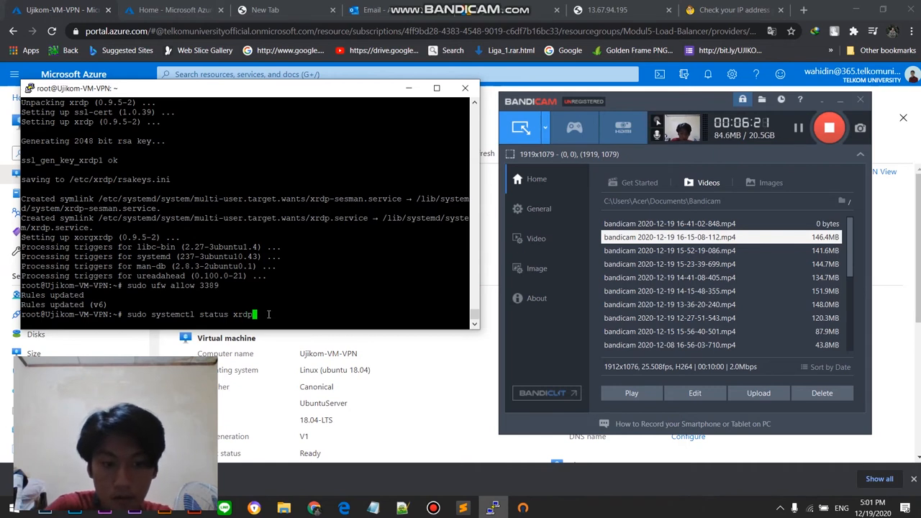
{"action": "left_click", "coordinate": [795, 125]}
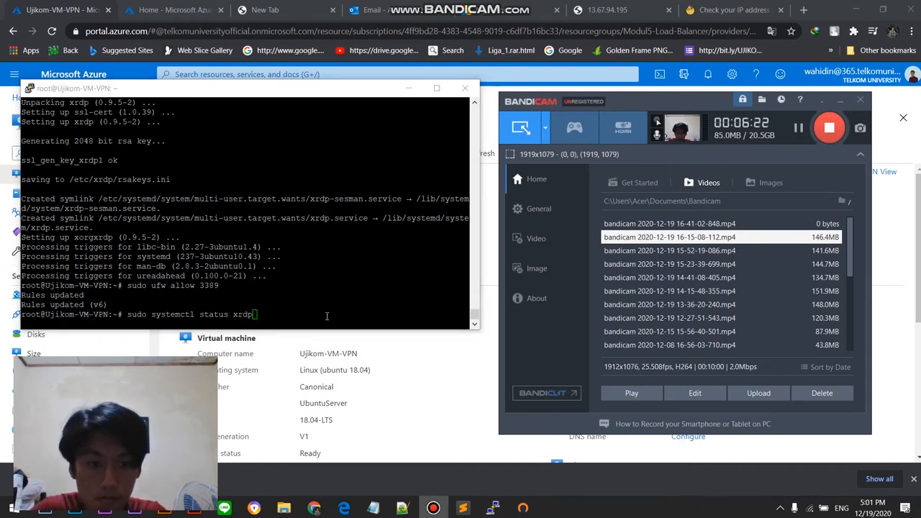
{"action": "left_click", "coordinate": [326, 316]}
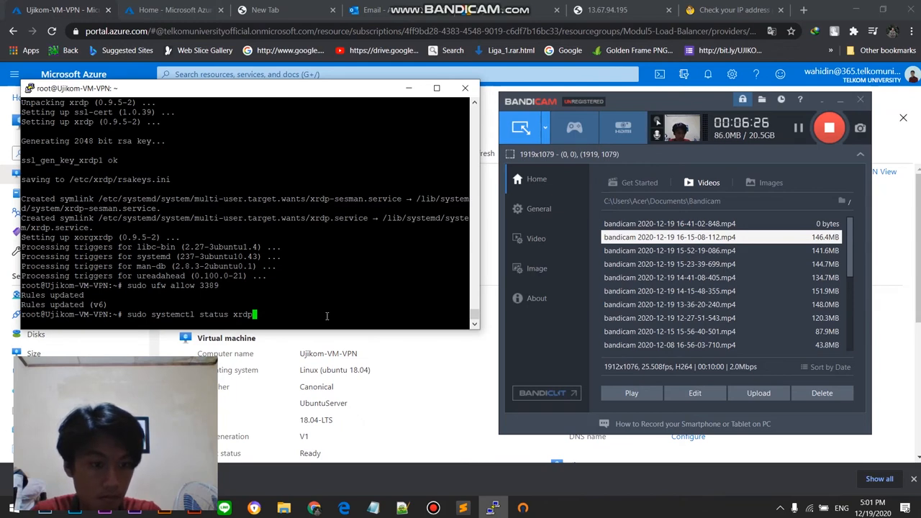
{"action": "key", "text": "Return"}
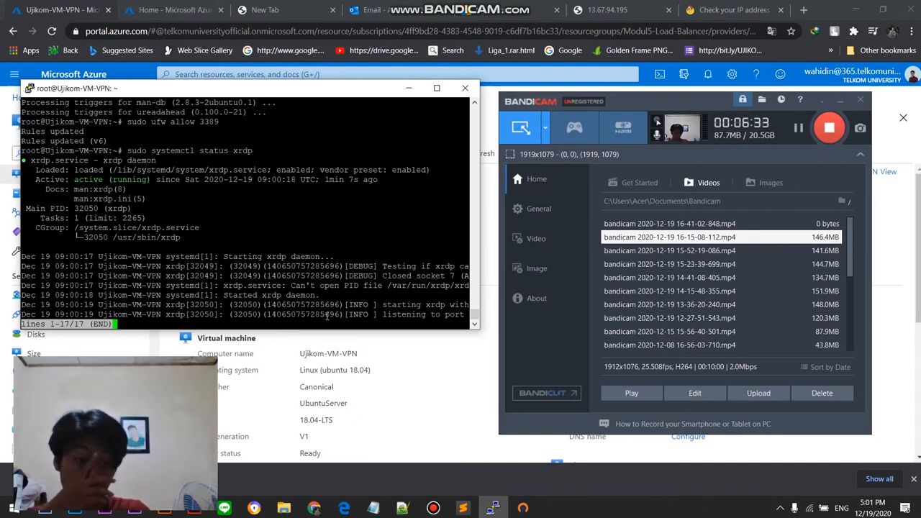
Step: Download the RDP file for Ujikom-VM-VPN with port 3389 from the Azure portal, saving it as Ujikom-VM-VPN in the UJIKOM 2 folder
{"action": "left_click", "coordinate": [776, 153]}
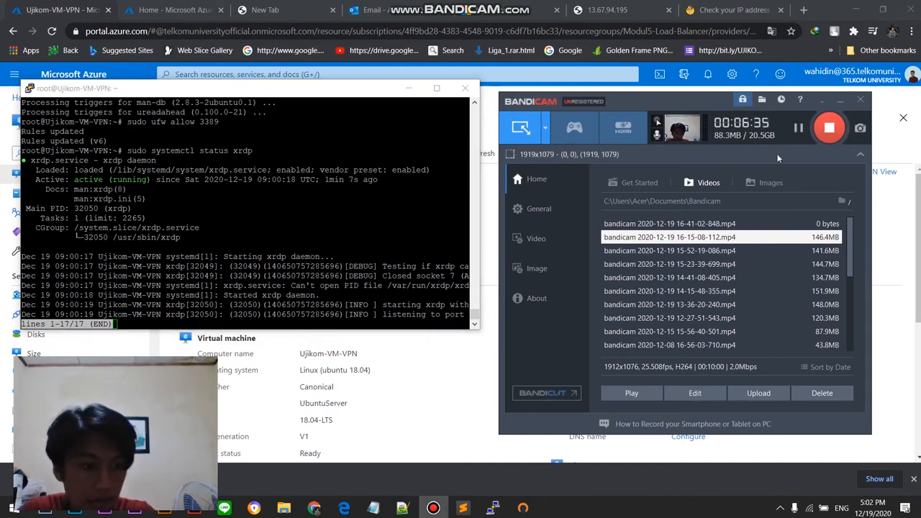
{"action": "left_click", "coordinate": [446, 405]}
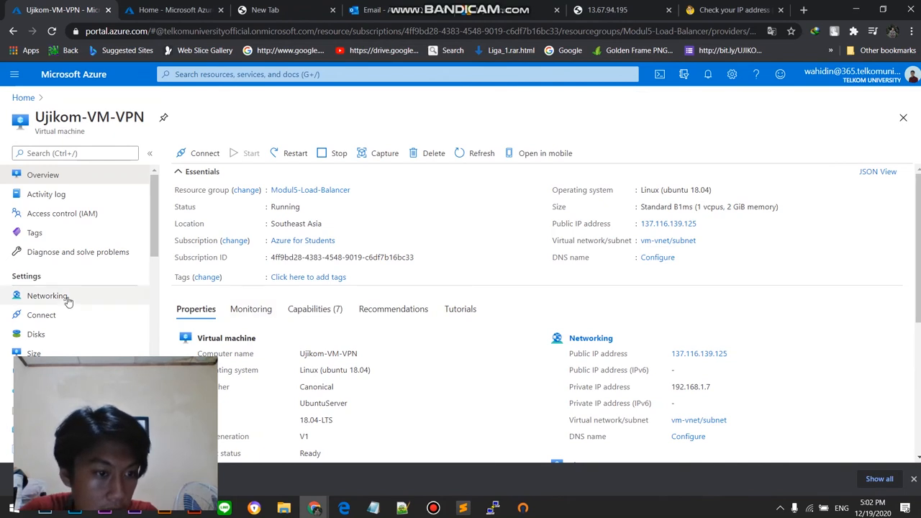
{"action": "left_click", "coordinate": [183, 153]}
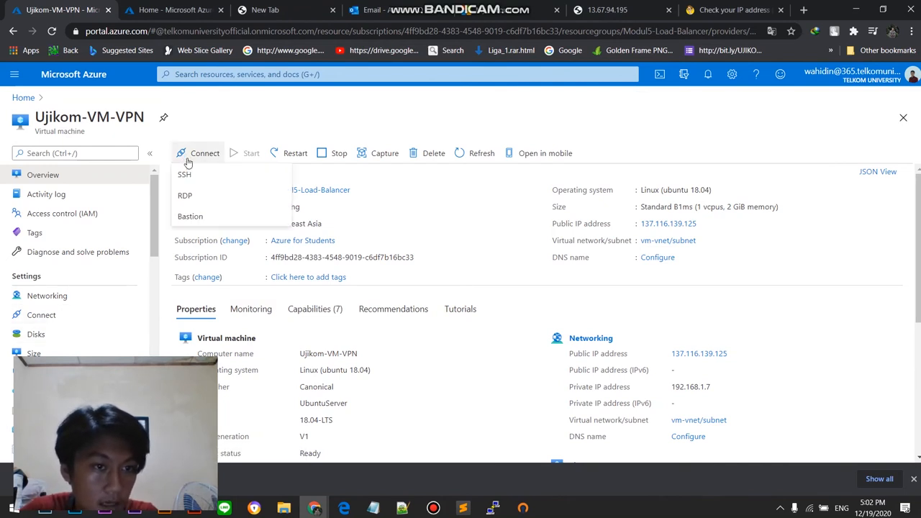
{"action": "left_click", "coordinate": [218, 197]}
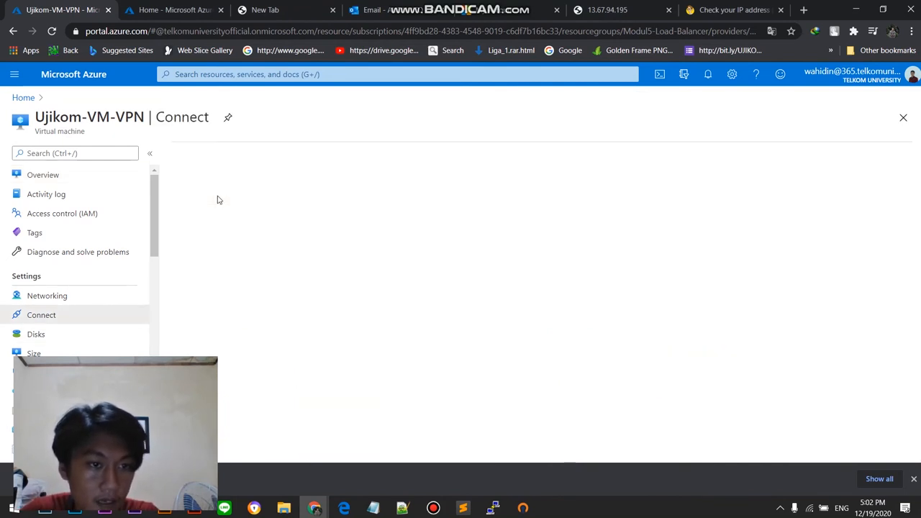
{"action": "left_click", "coordinate": [434, 510]}
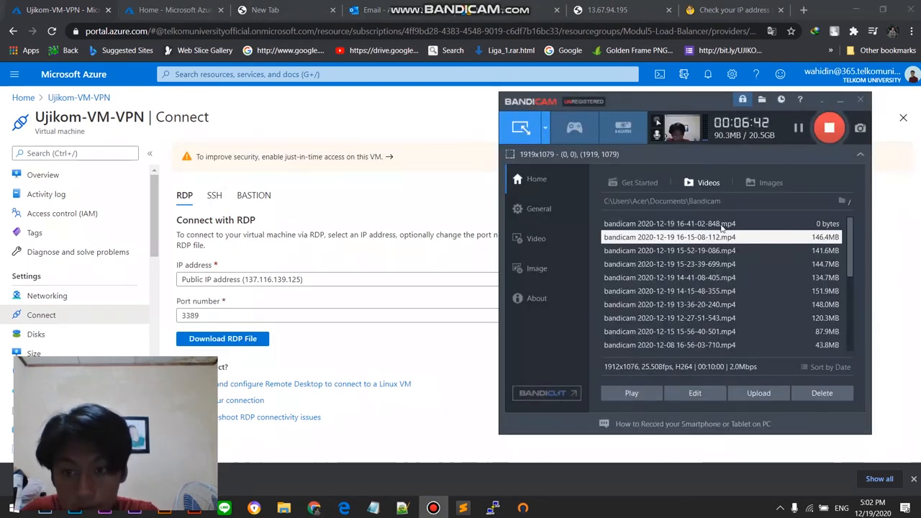
{"action": "left_click", "coordinate": [423, 346]}
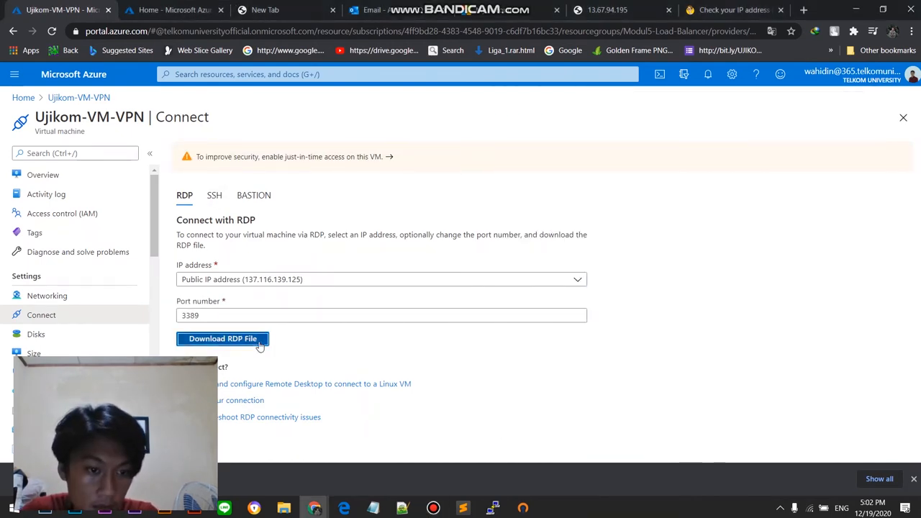
{"action": "left_click", "coordinate": [259, 344]}
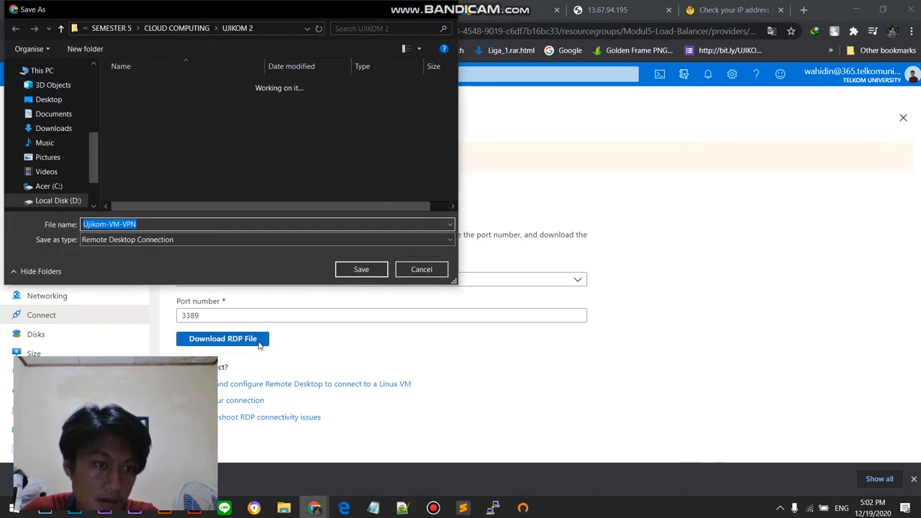
{"action": "left_click", "coordinate": [352, 268]}
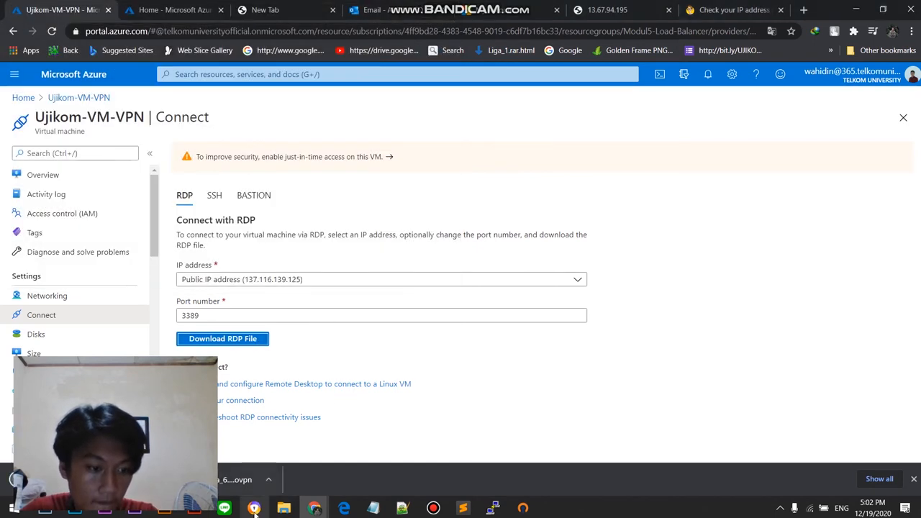
Step: Switch to File Explorer, open Ujikom-VM-VPN from the UJIKOM 2 folder and connect despite the unknown publisher and unverified identity
{"action": "left_click", "coordinate": [283, 508]}
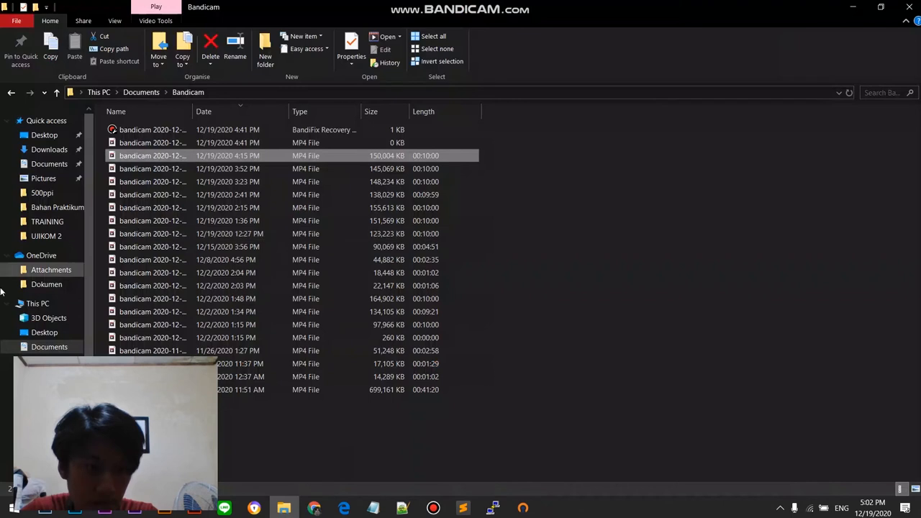
{"action": "left_click", "coordinate": [45, 236]}
{"action": "double_click", "coordinate": [200, 155]}
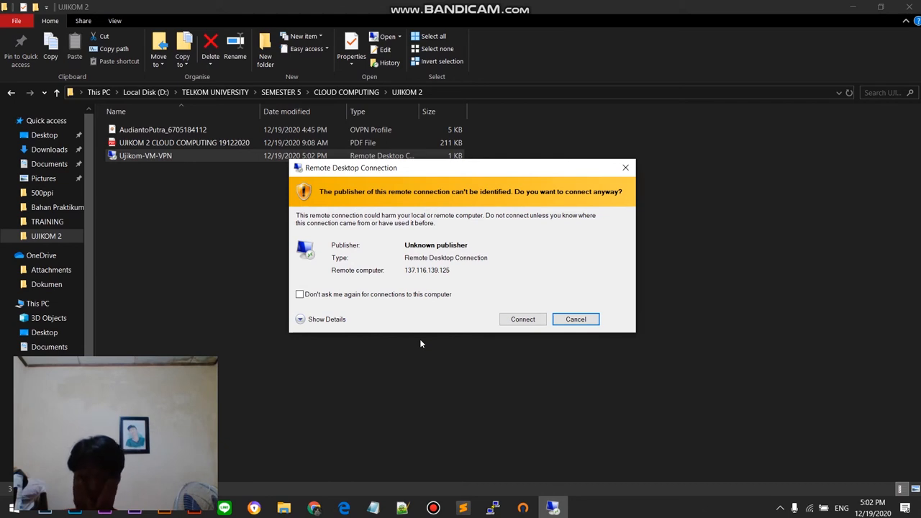
{"action": "left_click", "coordinate": [522, 318]}
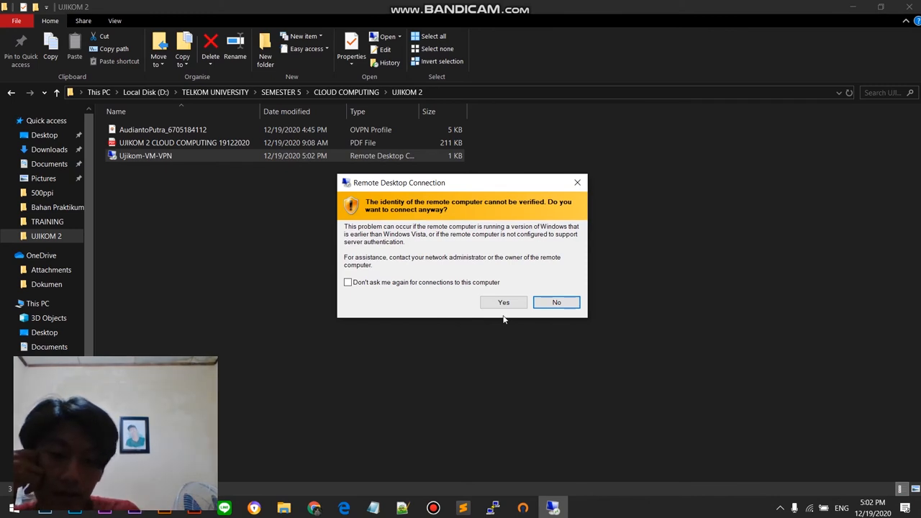
{"action": "left_click", "coordinate": [487, 304]}
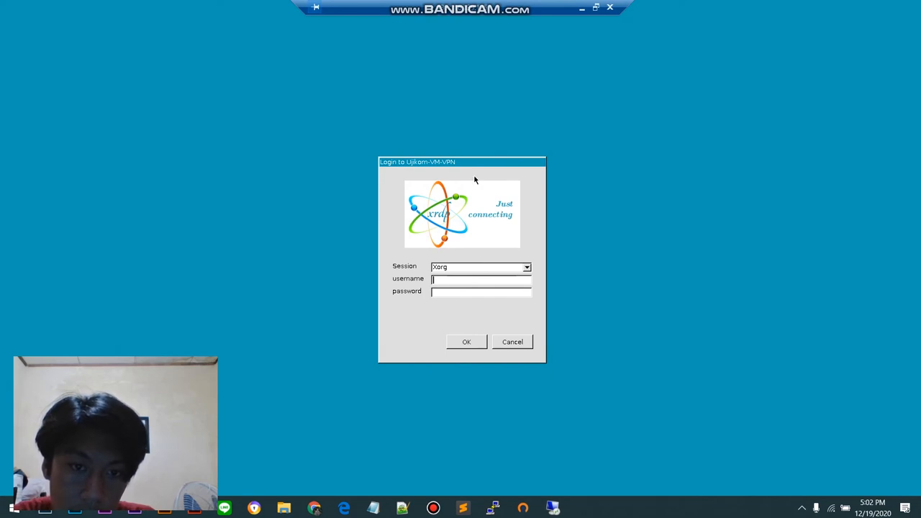
Step: Try to log in to the VM's Xorg session with the username Ujikom2-VPN and the account password
{"action": "type", "text": "U"}
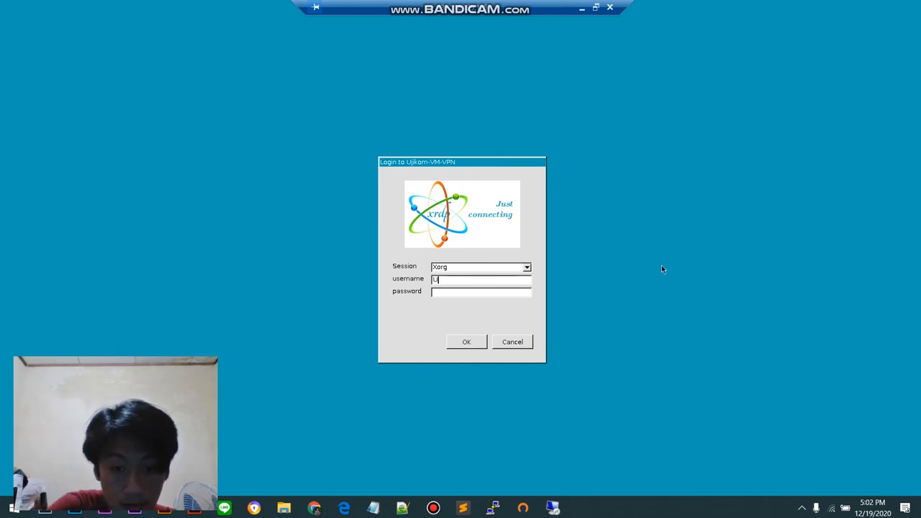
{"action": "type", "text": "jikom"}
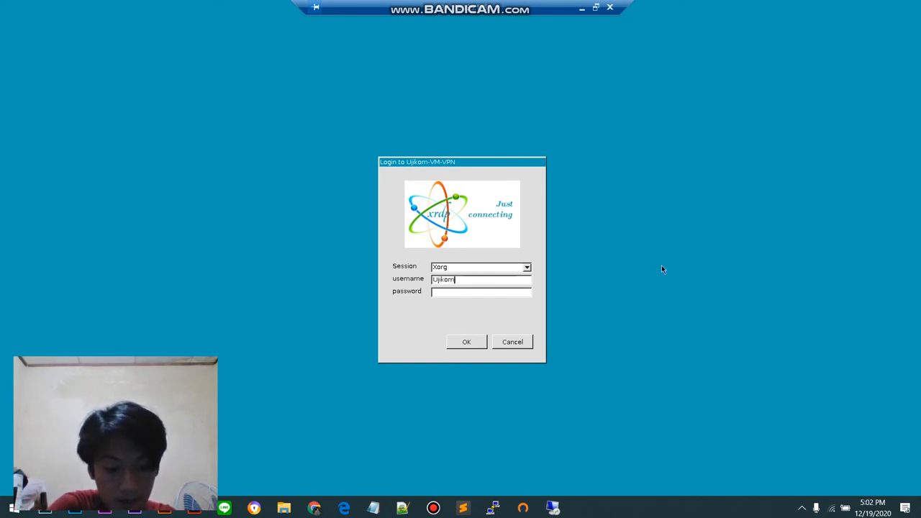
{"action": "type", "text": "2-VPN"}
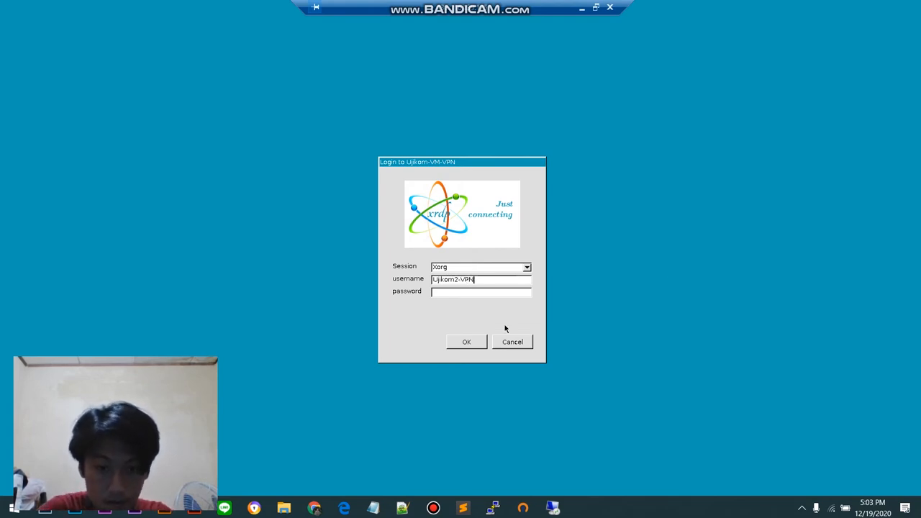
{"action": "left_click", "coordinate": [497, 291]}
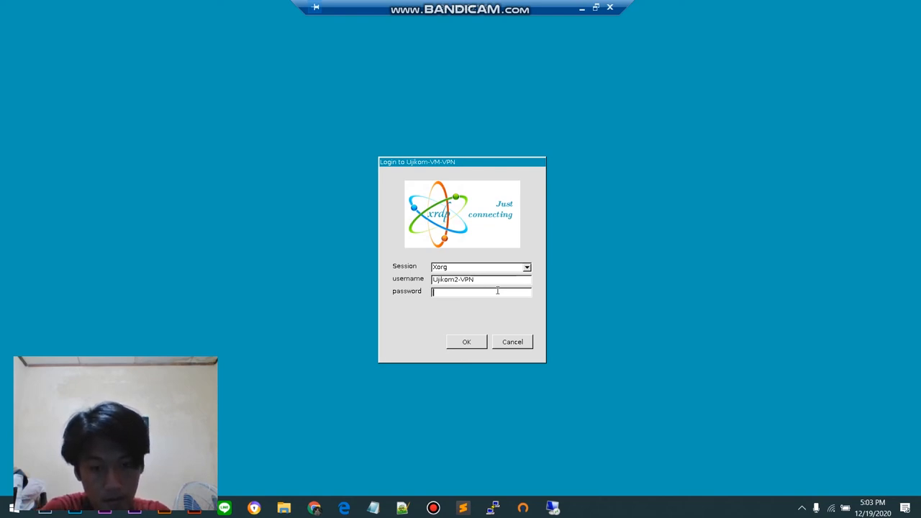
{"action": "type", "text": "***********"}
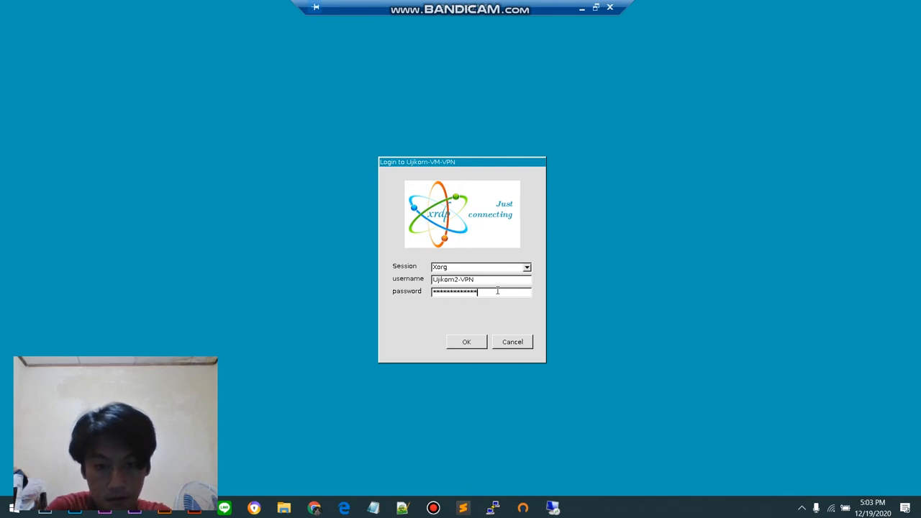
{"action": "key", "text": "Return"}
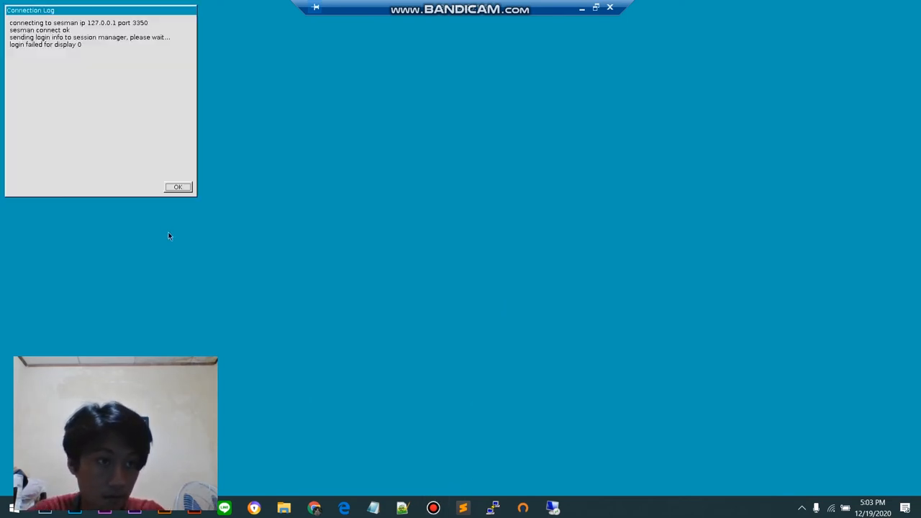
{"action": "left_click", "coordinate": [178, 187]}
{"action": "left_click", "coordinate": [433, 507]}
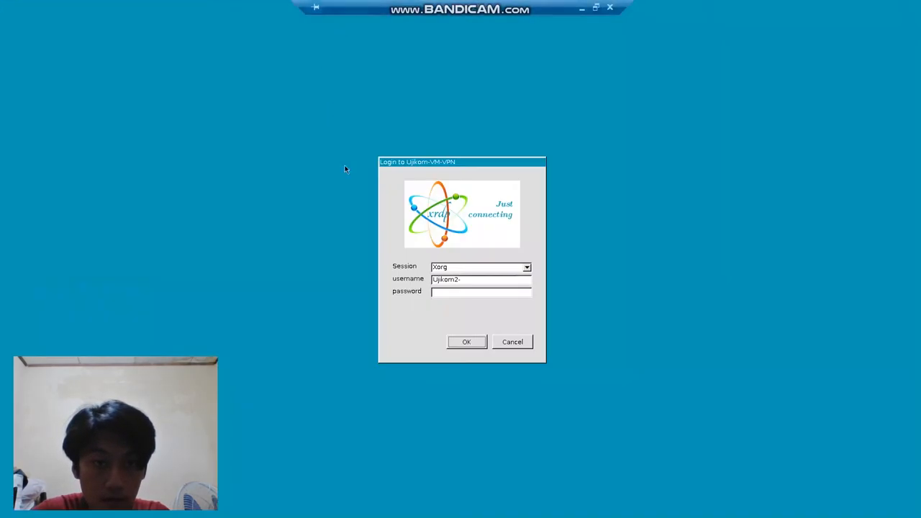
Step: Retry the Xorg login, re-entering the username Ujikom2-VPN and the account password
{"action": "left_click", "coordinate": [472, 280]}
{"action": "type", "text": "v"}
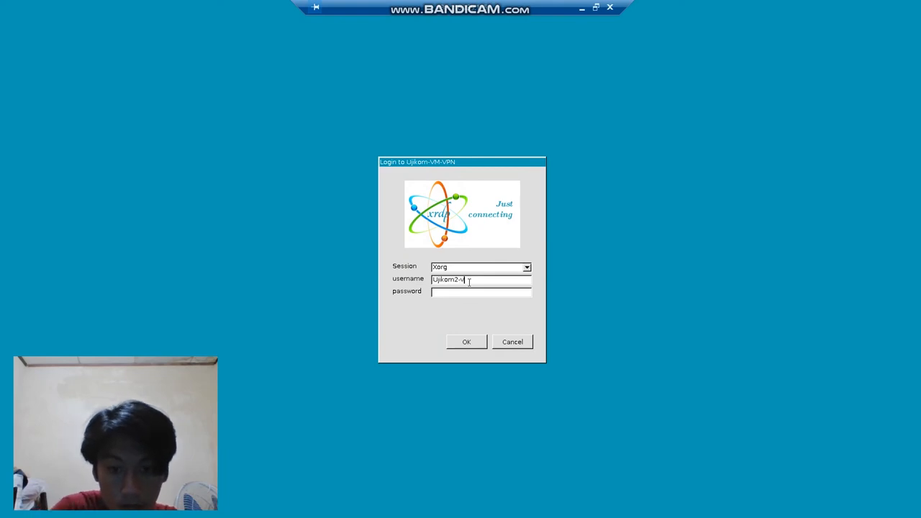
{"action": "type", "text": "pn"}
{"action": "key", "text": "BackSpace"}
{"action": "key", "text": "BackSpace"}
{"action": "key", "text": "BackSpace"}
{"action": "type", "text": "VPN"}
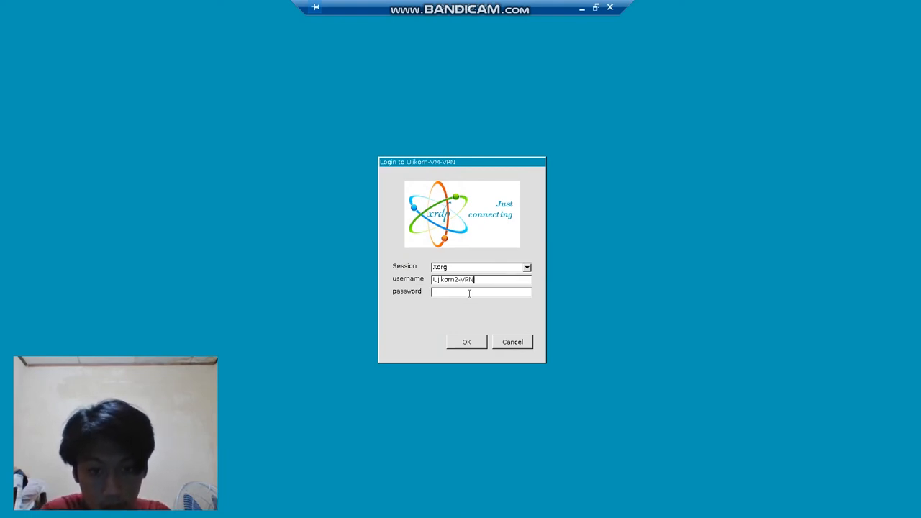
{"action": "type", "text": "**"}
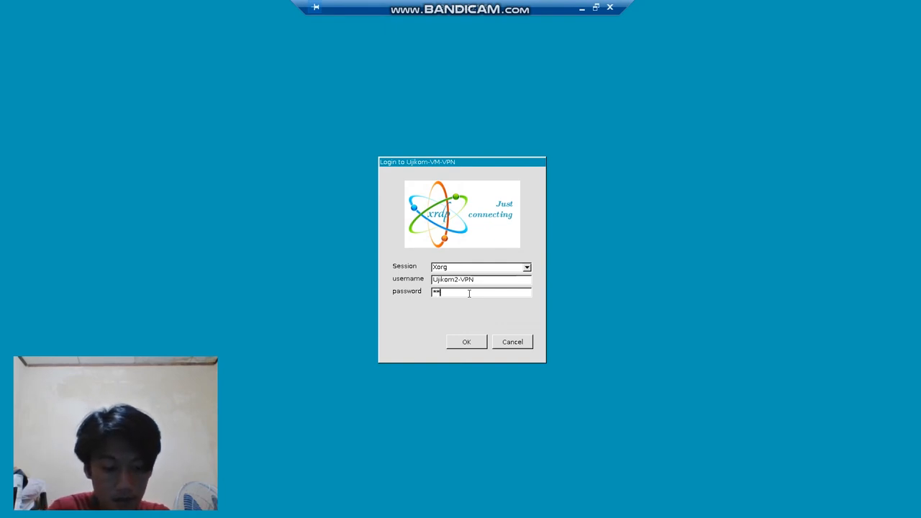
{"action": "type", "text": "*******"}
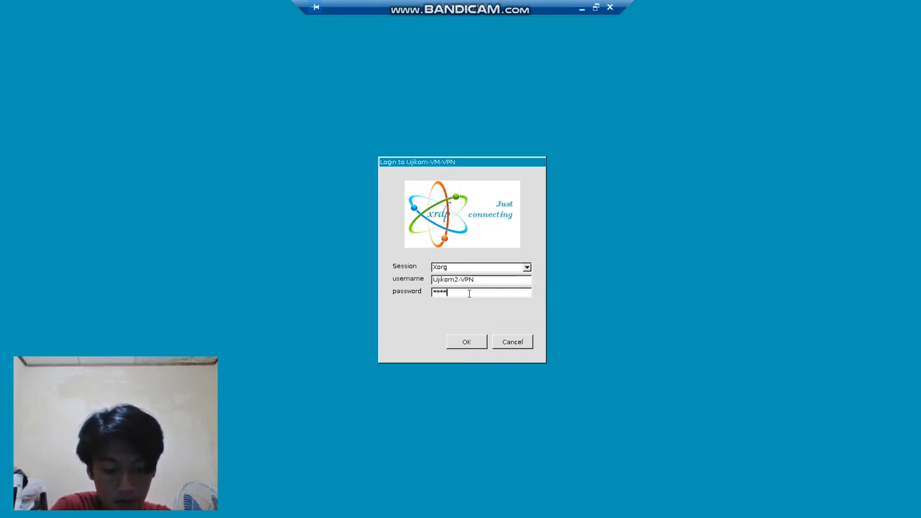
{"action": "key", "text": "BackSpace"}
{"action": "key", "text": "BackSpace"}
{"action": "key", "text": "BackSpace"}
{"action": "key", "text": "BackSpace"}
{"action": "key", "text": "BackSpace"}
{"action": "key", "text": "BackSpace"}
{"action": "key", "text": "BackSpace"}
{"action": "key", "text": "BackSpace"}
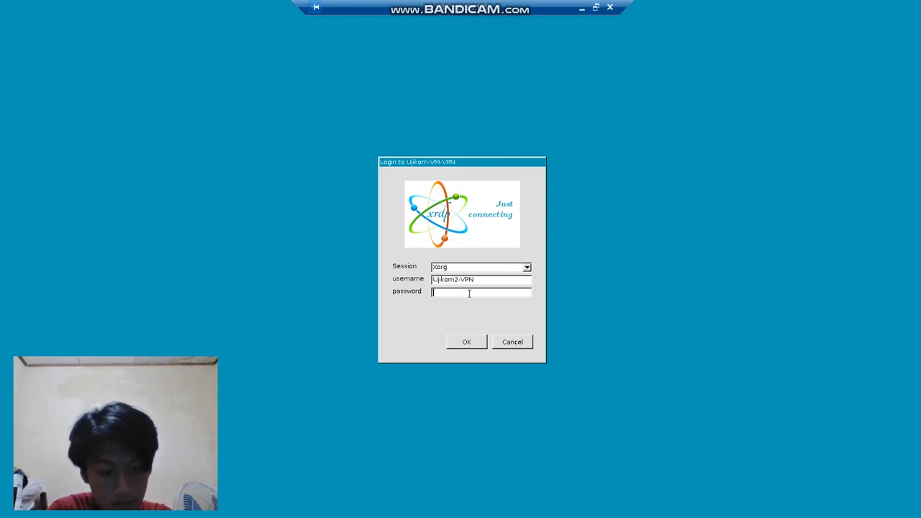
{"action": "type", "text": "**"}
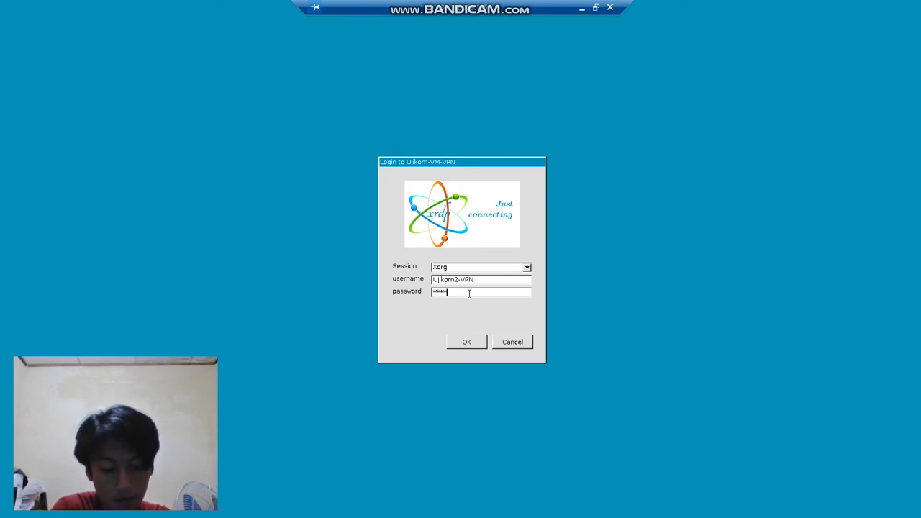
{"action": "type", "text": "********"}
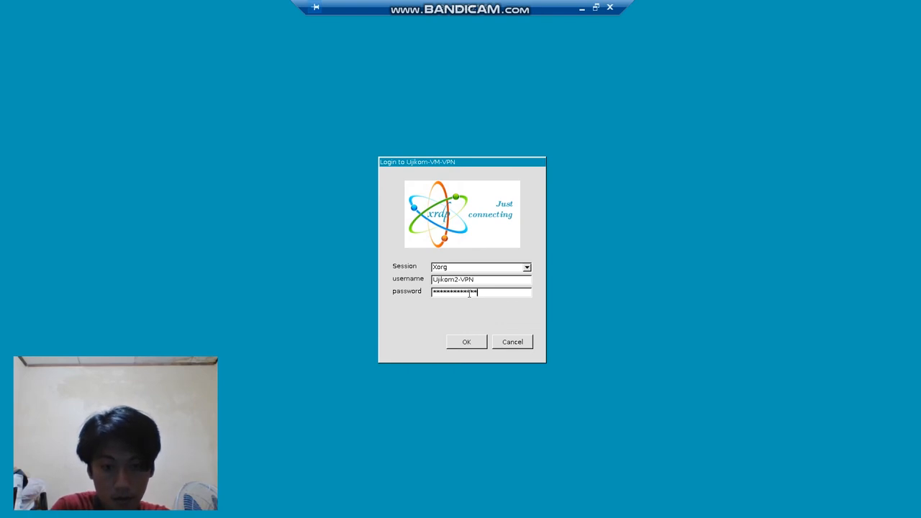
{"action": "key", "text": "Return"}
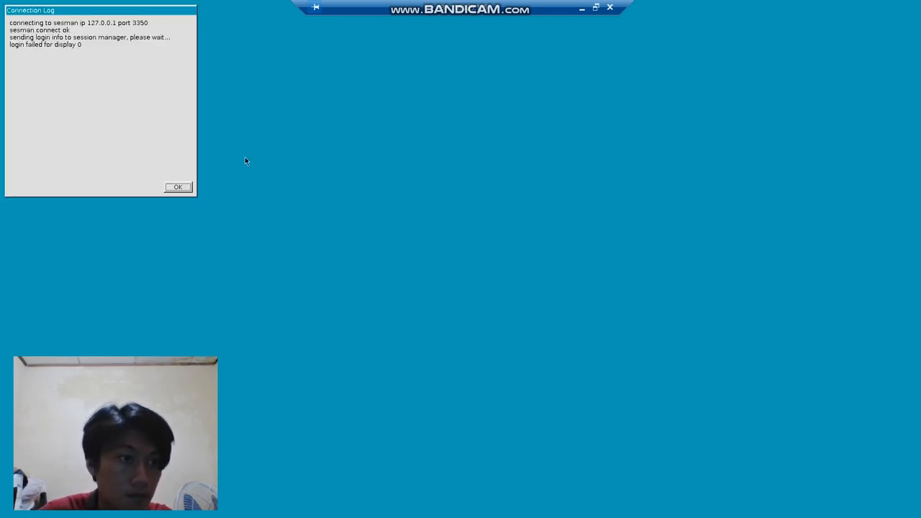
{"action": "left_click", "coordinate": [178, 188]}
Step: Log in to the remote Xfce desktop over Xorg with the username Ujikom2-VPN and the account password
{"action": "type", "text": "Ujika"}
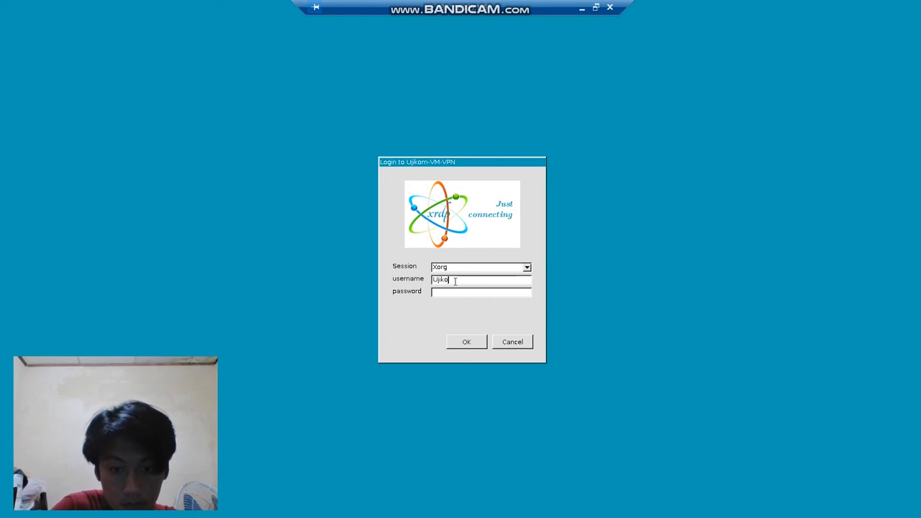
{"action": "type", "text": "m2-VPN"}
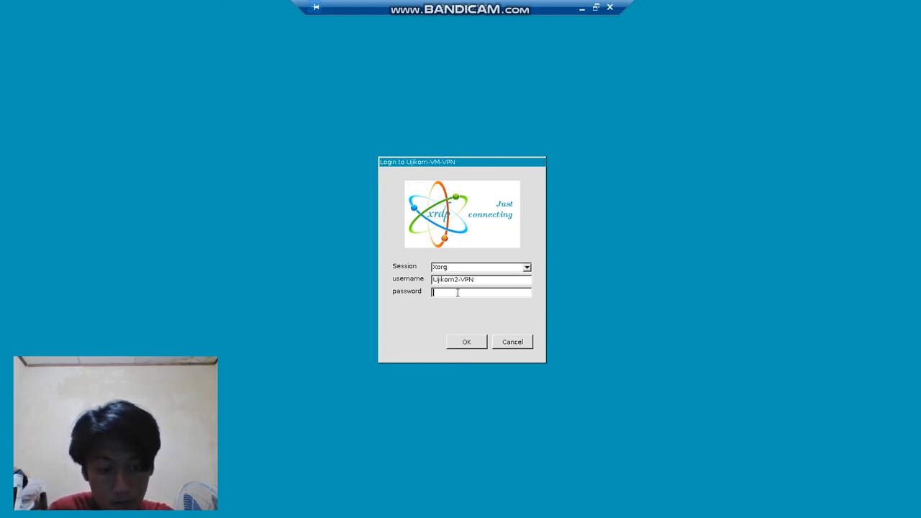
{"action": "type", "text": "**"}
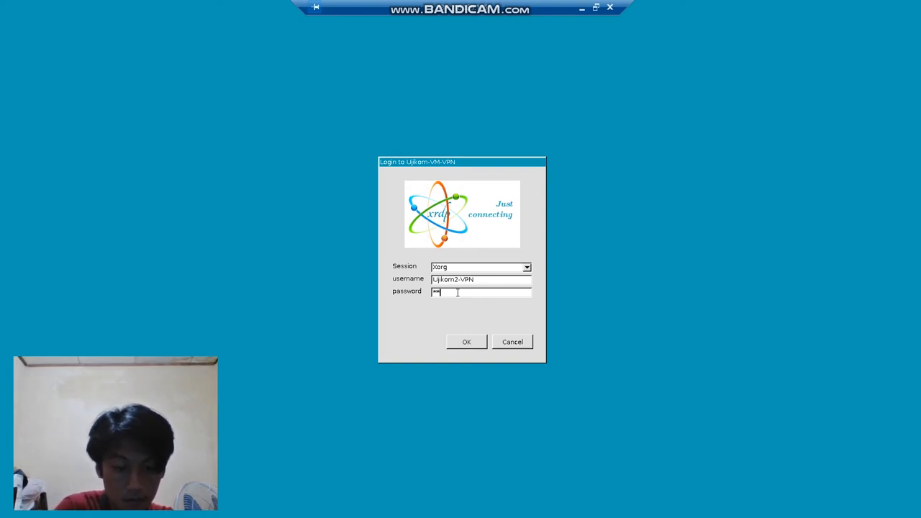
{"action": "type", "text": "**********"}
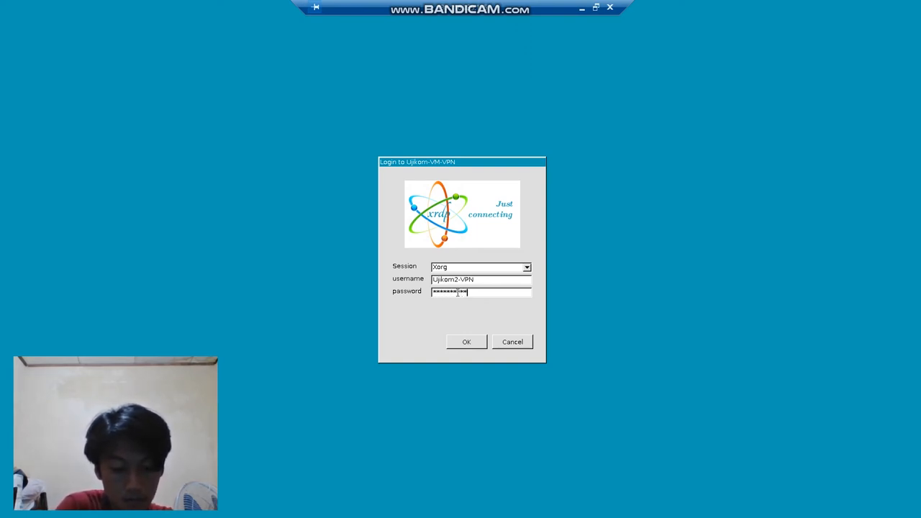
{"action": "key", "text": "Return"}
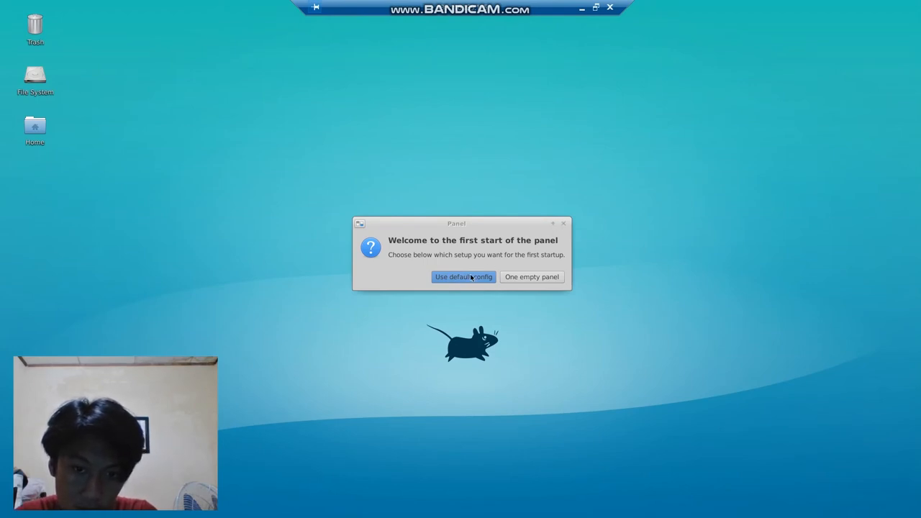
Step: Choose the default panel configuration for the Xfce desktop and keep the remote session in full screen
{"action": "left_click", "coordinate": [461, 280]}
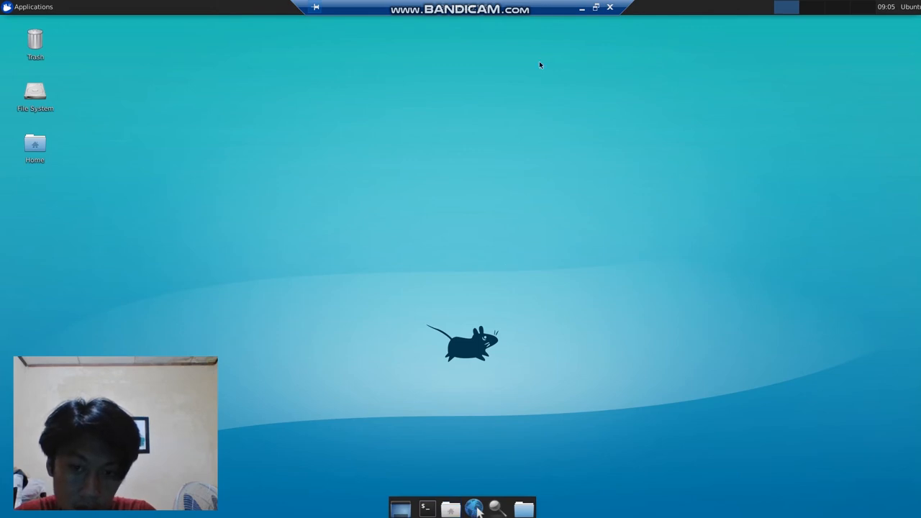
{"action": "left_click", "coordinate": [596, 8]}
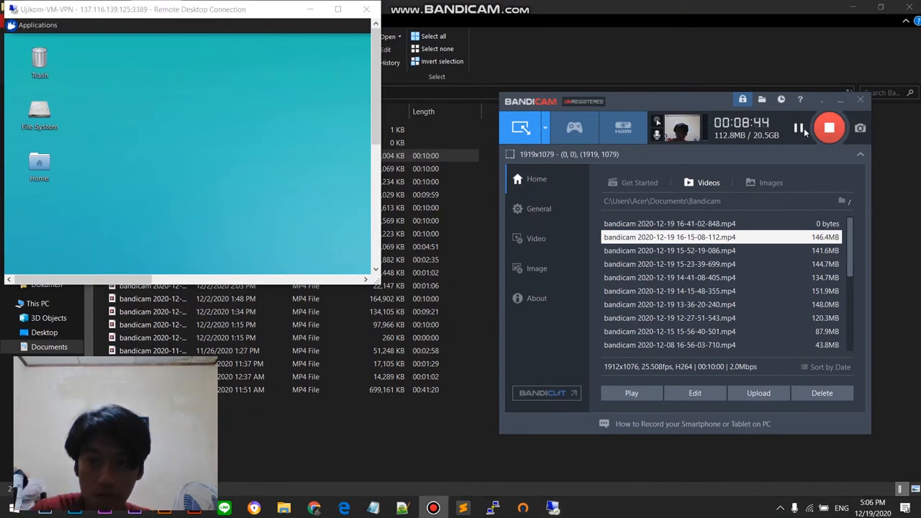
{"action": "left_click", "coordinate": [338, 10]}
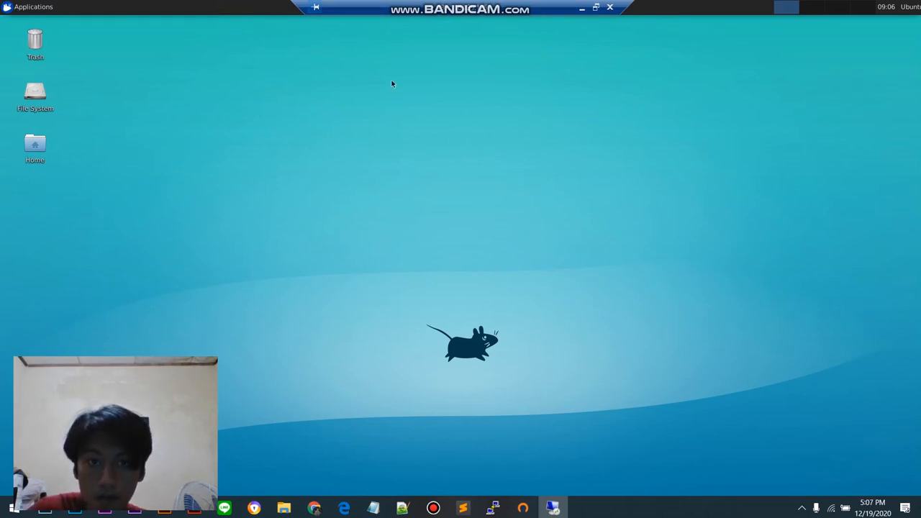
Step: Open a Terminal Emulator on the remote Xfce desktop
{"action": "left_click", "coordinate": [30, 8]}
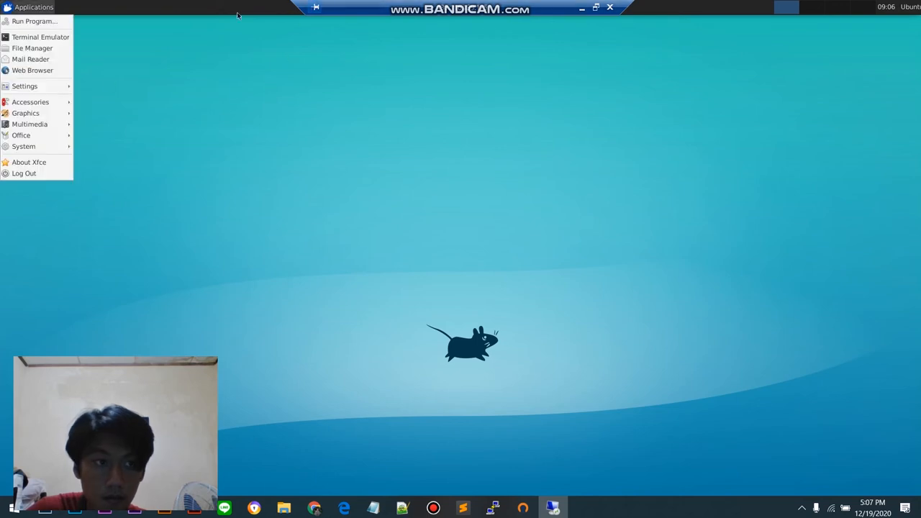
{"action": "left_click", "coordinate": [39, 39]}
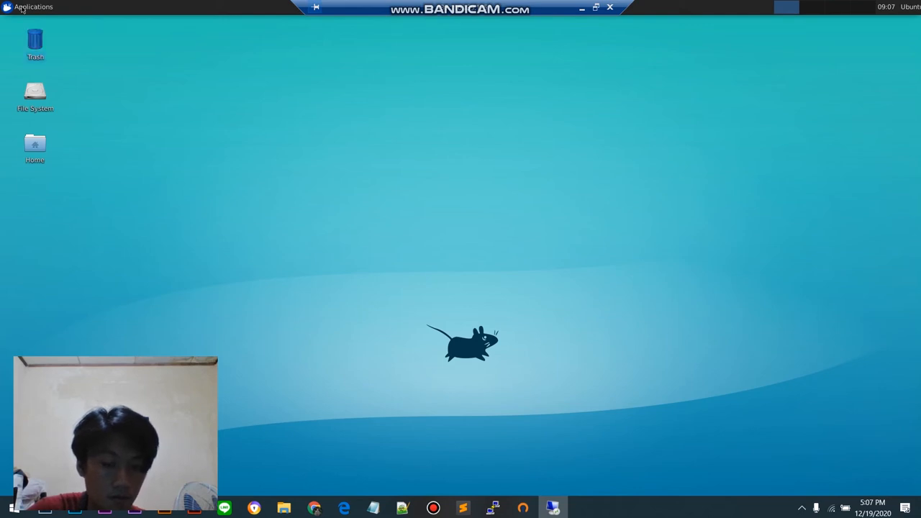
{"action": "left_click", "coordinate": [22, 9]}
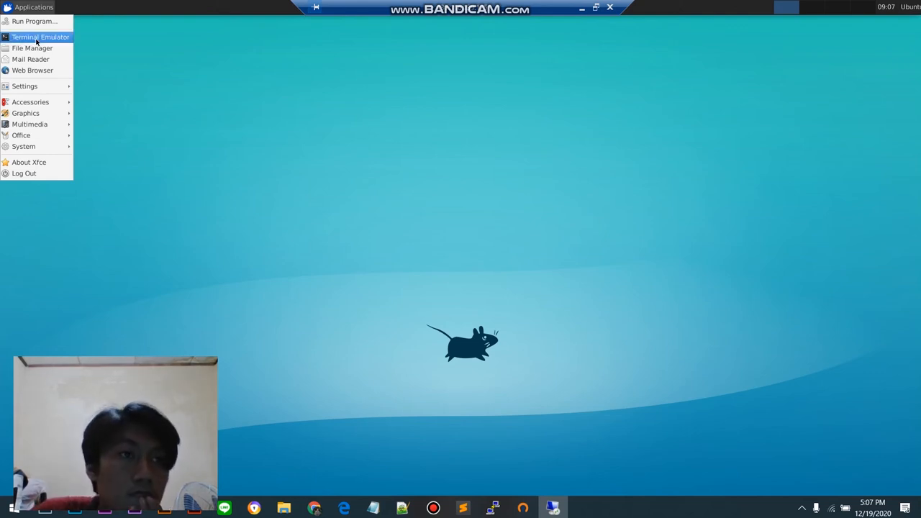
{"action": "left_click", "coordinate": [36, 38]}
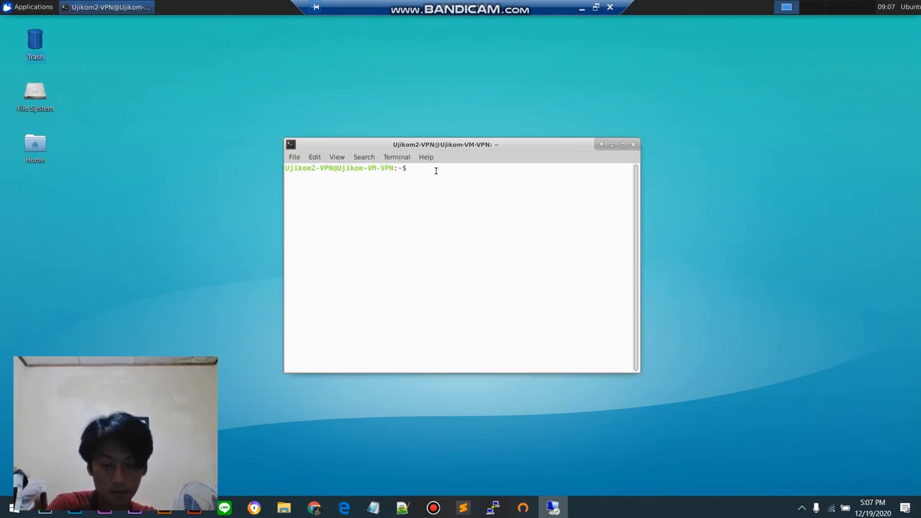
Step: Install Firefox on the VM by running "sudo apt-get install firefox -y" in the terminal
{"action": "type", "text": "sudo"}
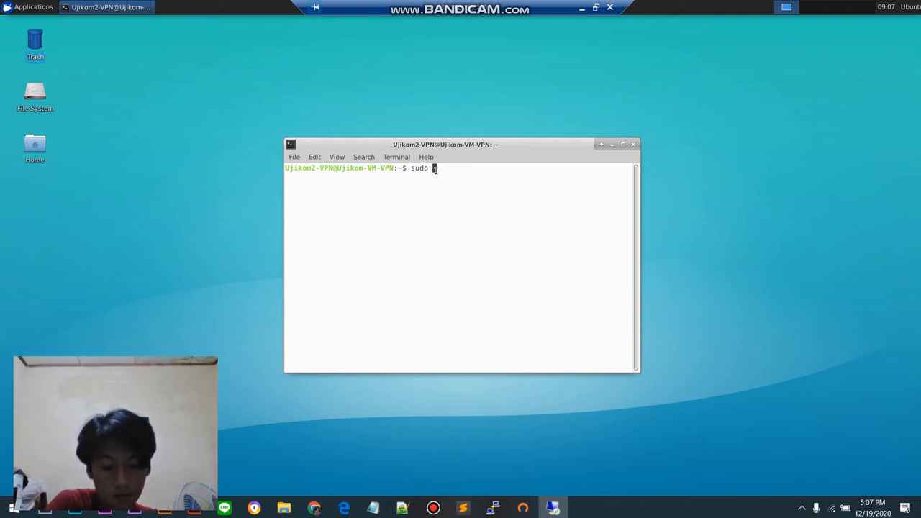
{"action": "type", "text": "apt-get"}
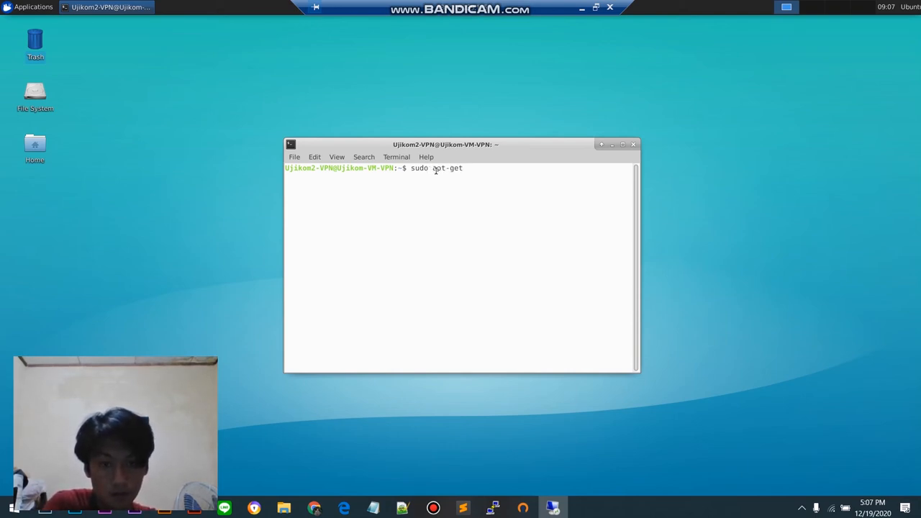
{"action": "type", "text": " install"}
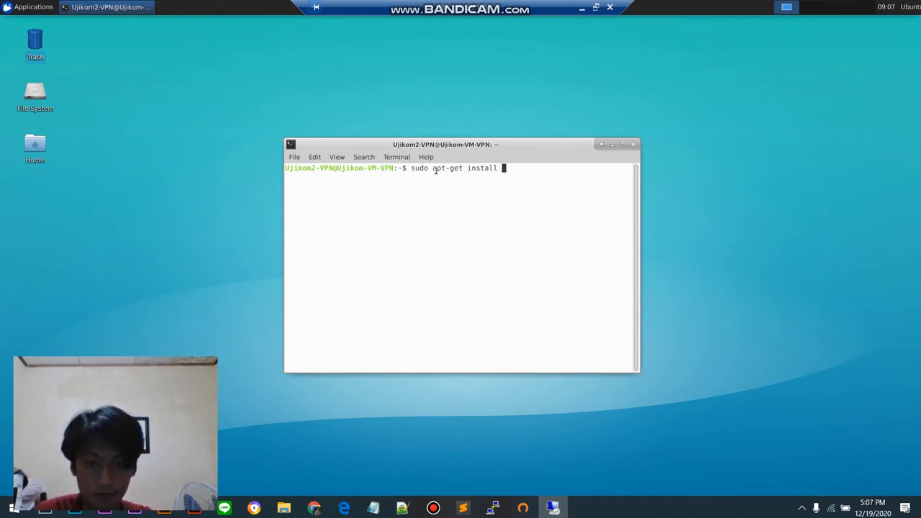
{"action": "type", "text": " firefox"}
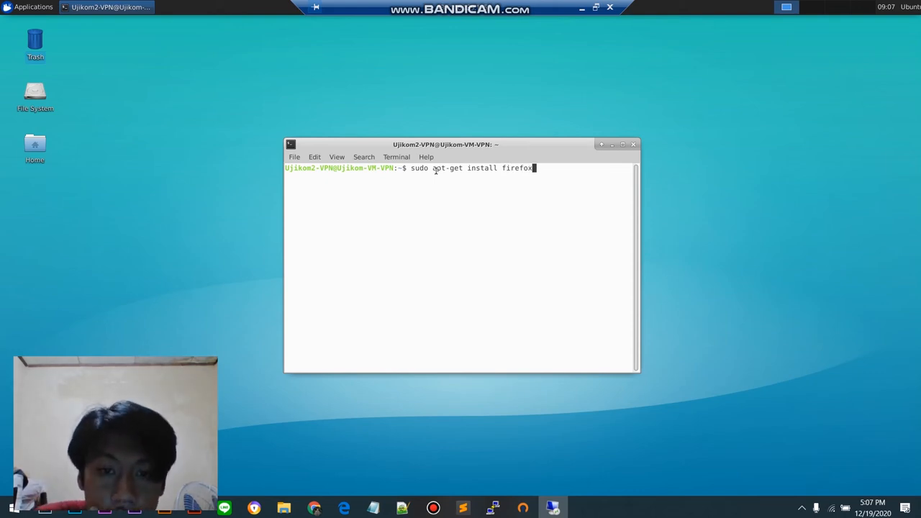
{"action": "type", "text": "-y"}
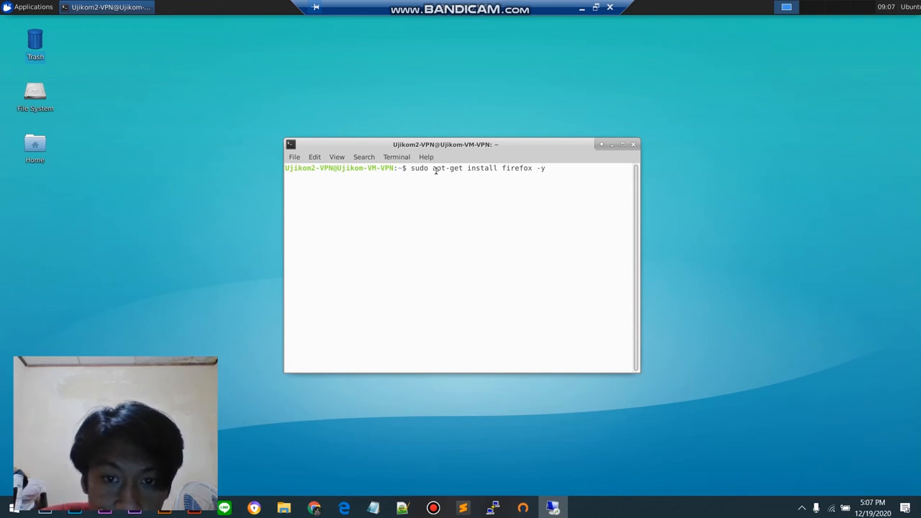
{"action": "key", "text": "Return"}
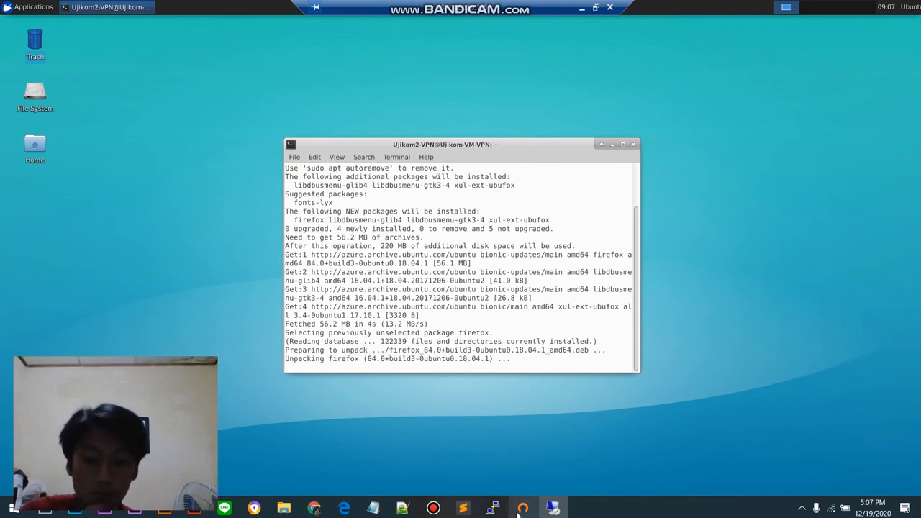
{"action": "mouse_move", "coordinate": [460, 509]}
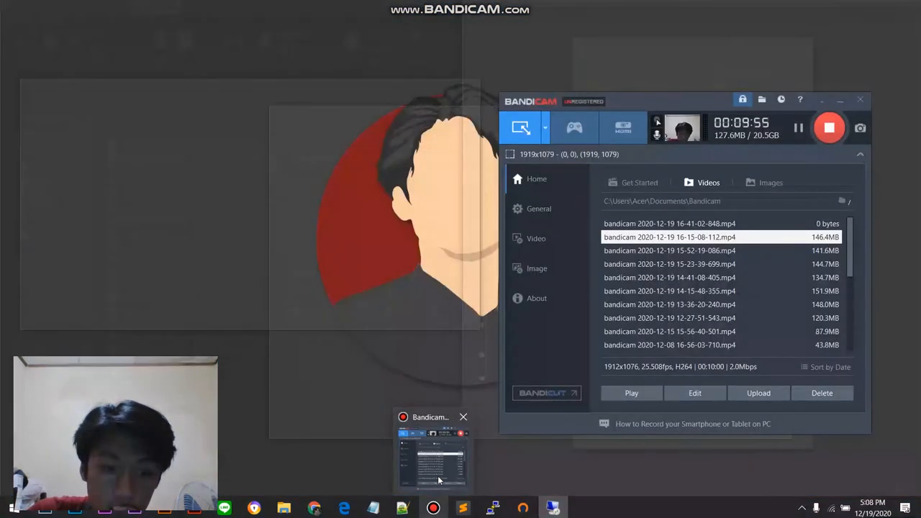
{"action": "left_click", "coordinate": [437, 476]}
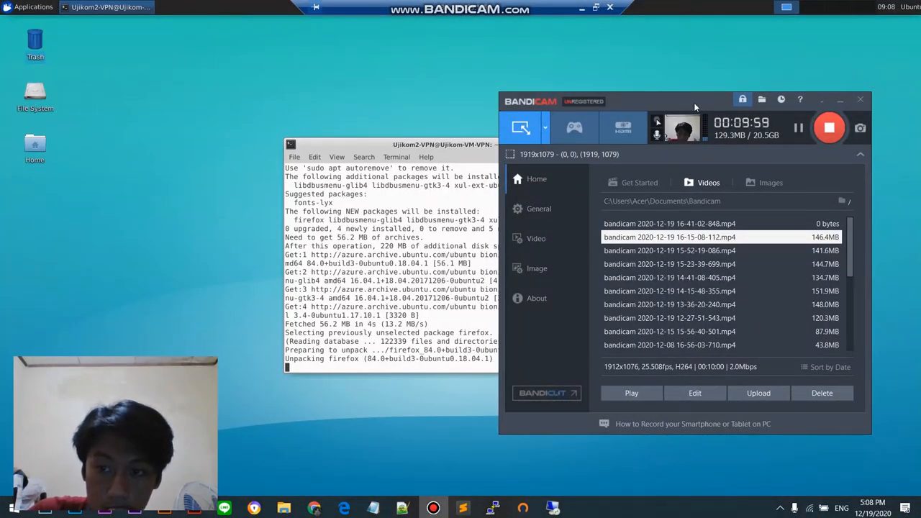
{"action": "left_click_drag", "start_coordinate": [693, 102], "coordinate": [715, 95]}
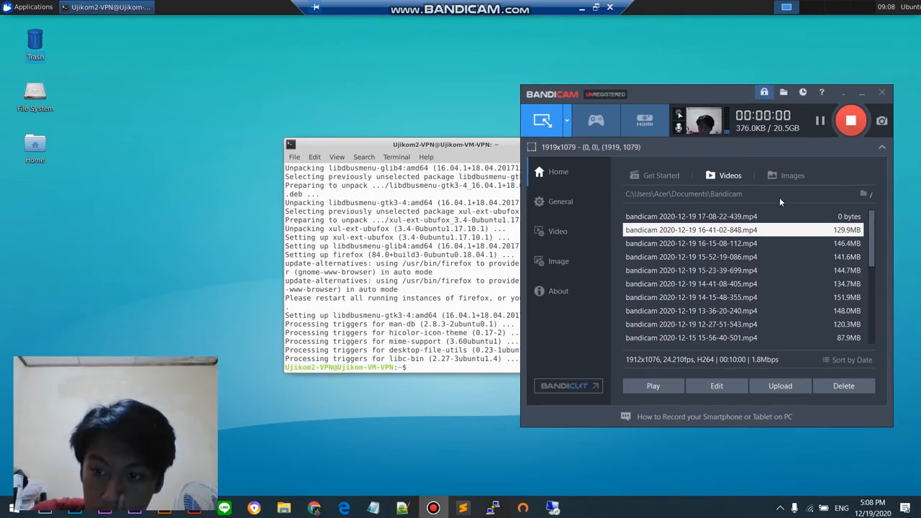
{"action": "left_click", "coordinate": [781, 217]}
{"action": "left_click_drag", "start_coordinate": [700, 90], "coordinate": [766, 92]}
Step: Launch Firefox from the VM's terminal with the command "firefox"
{"action": "left_click", "coordinate": [437, 362]}
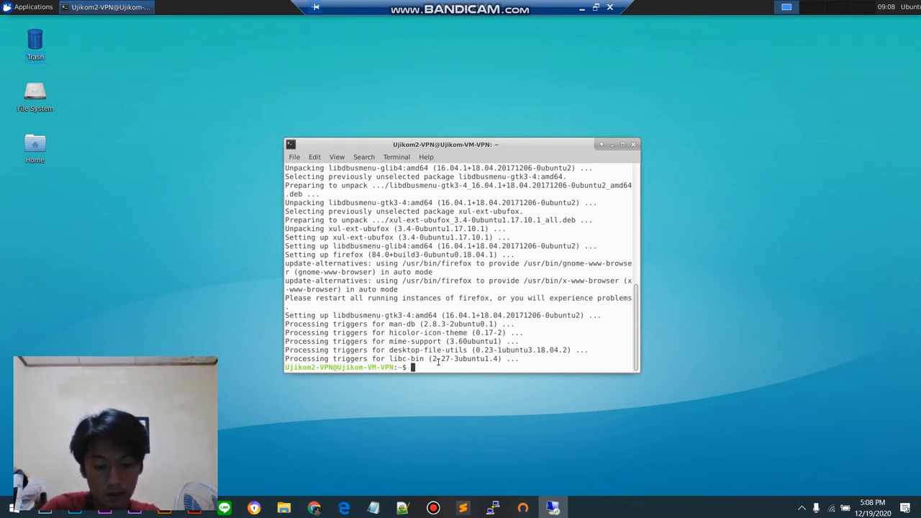
{"action": "type", "text": "fire"}
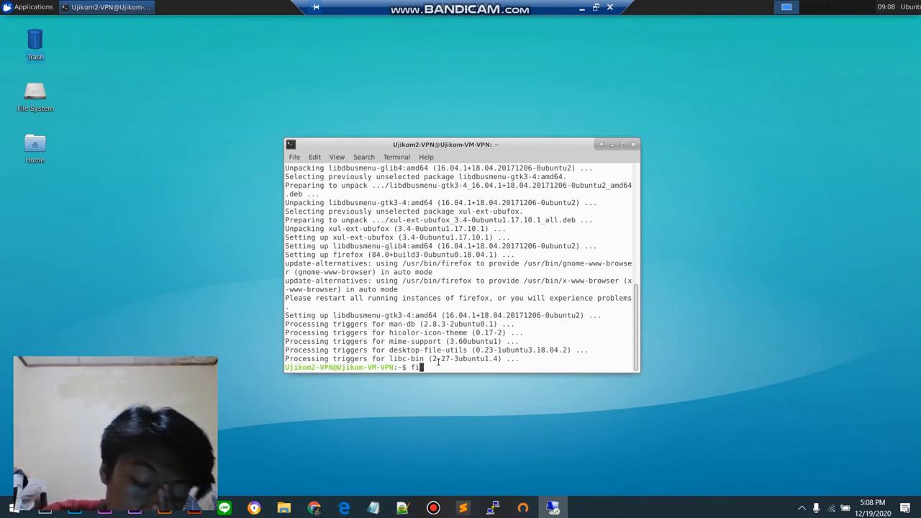
{"action": "type", "text": "fox"}
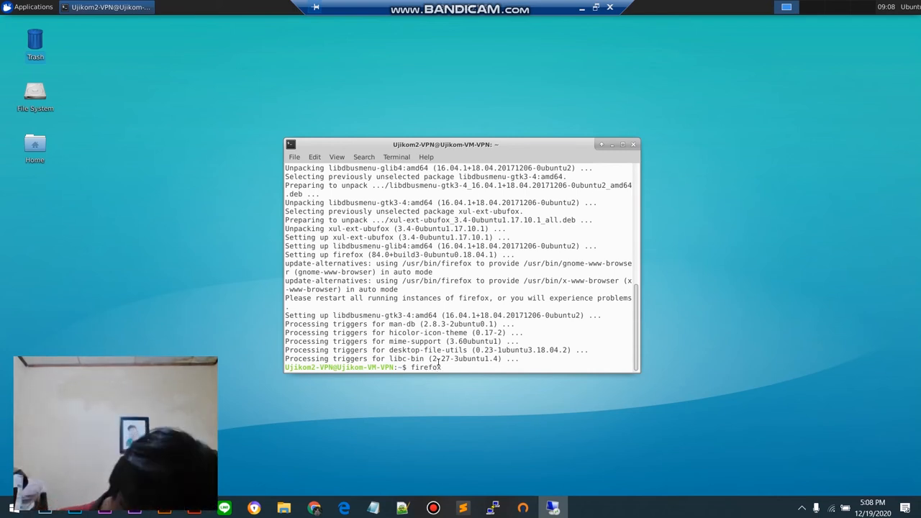
{"action": "key", "text": "Return"}
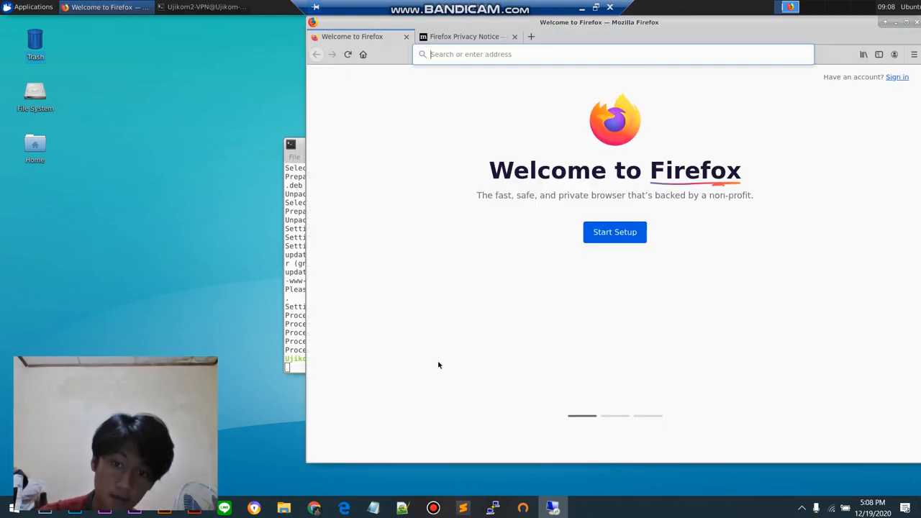
Step: Move the Firefox window fully into view and load myip.com in it
{"action": "left_click_drag", "start_coordinate": [733, 22], "coordinate": [640, 55]}
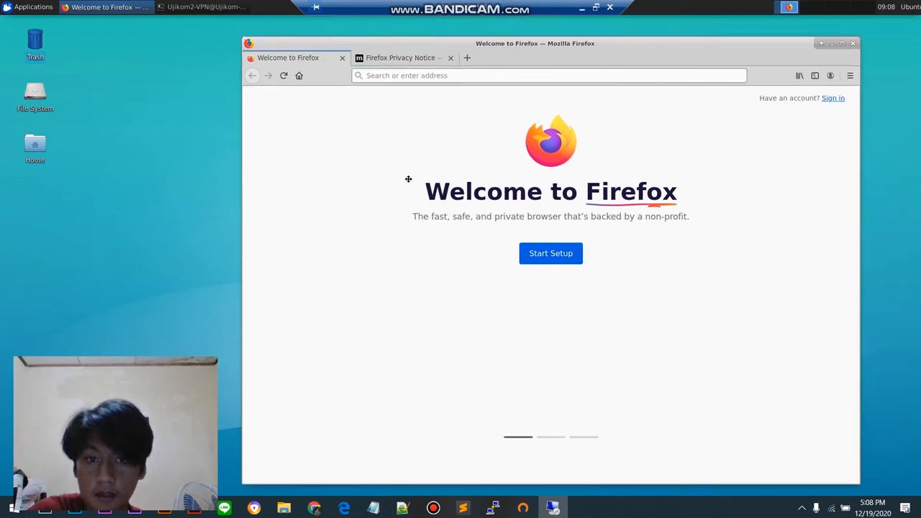
{"action": "left_click", "coordinate": [470, 92]}
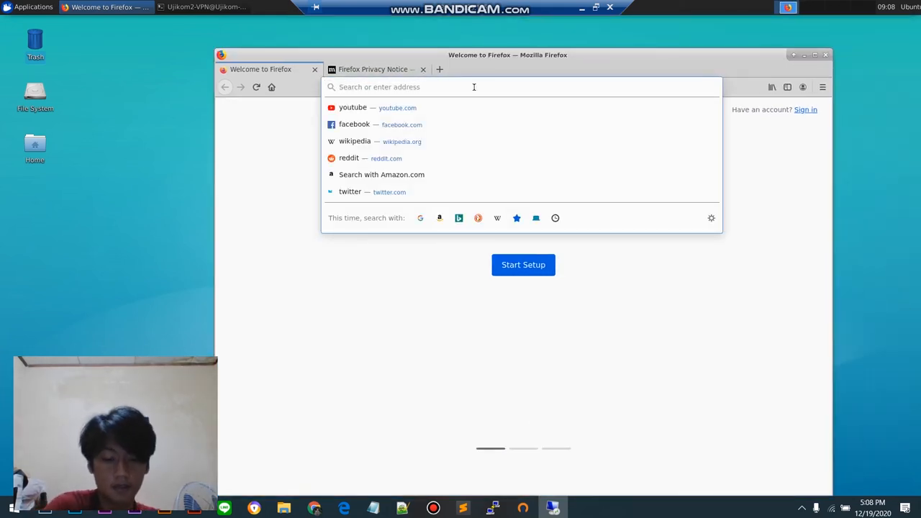
{"action": "type", "text": "myip.com"}
{"action": "key", "text": "Return"}
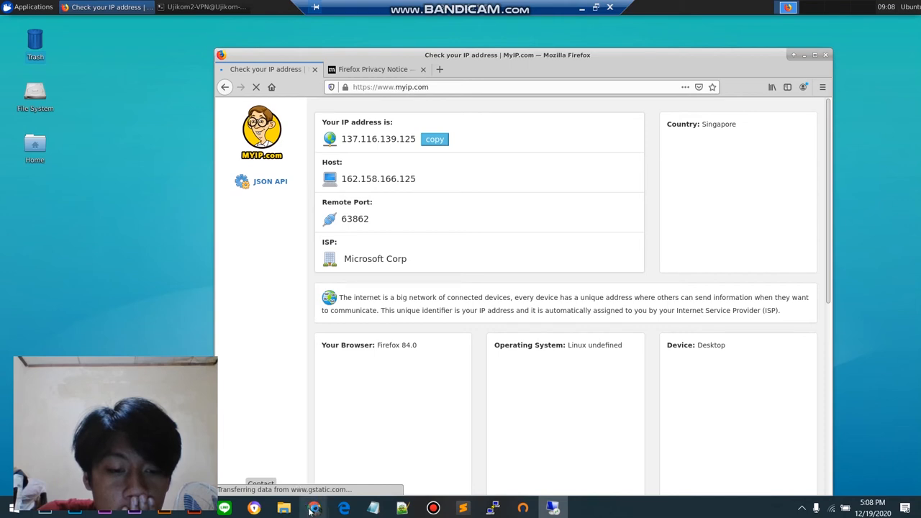
Step: Compare the public IP address on the Ujikom-VM-VPN overview in the Azure portal with the one MyIP reports in the remote Firefox
{"action": "mouse_move", "coordinate": [311, 510]}
{"action": "left_click", "coordinate": [273, 454]}
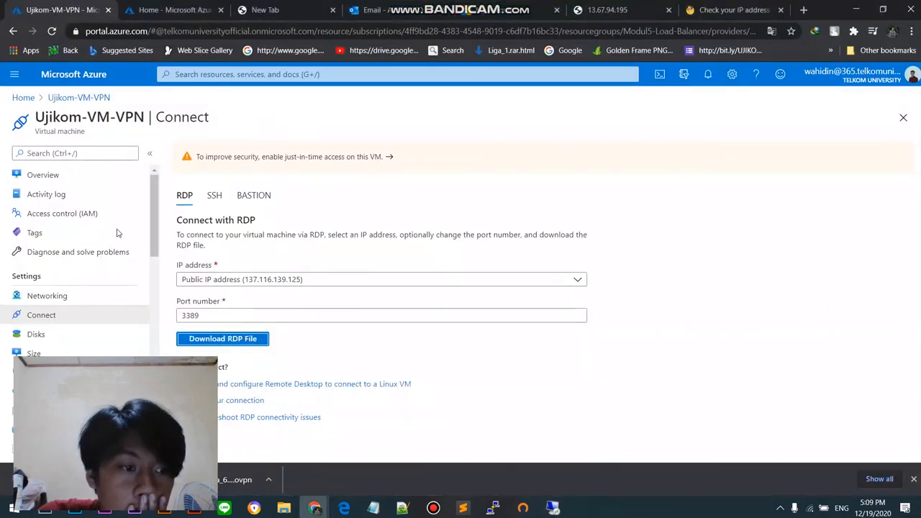
{"action": "left_click", "coordinate": [78, 97]}
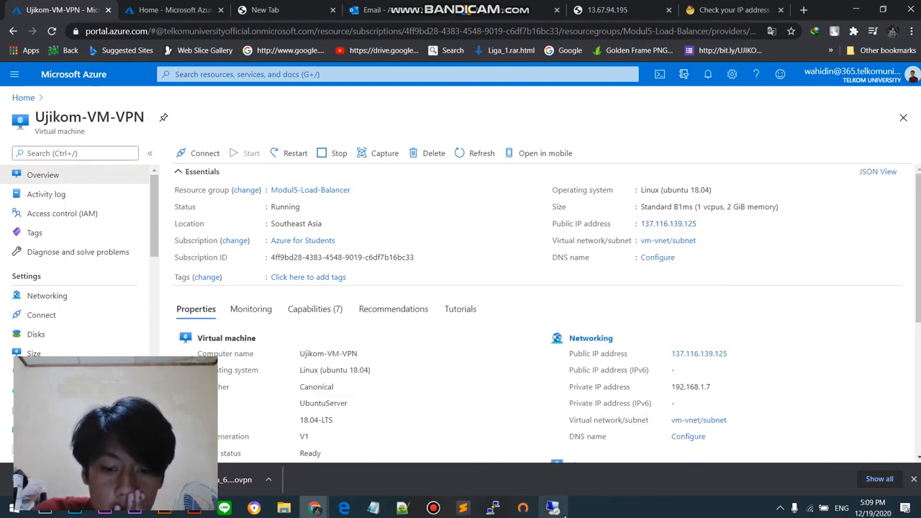
{"action": "mouse_move", "coordinate": [565, 514]}
{"action": "left_click", "coordinate": [546, 458]}
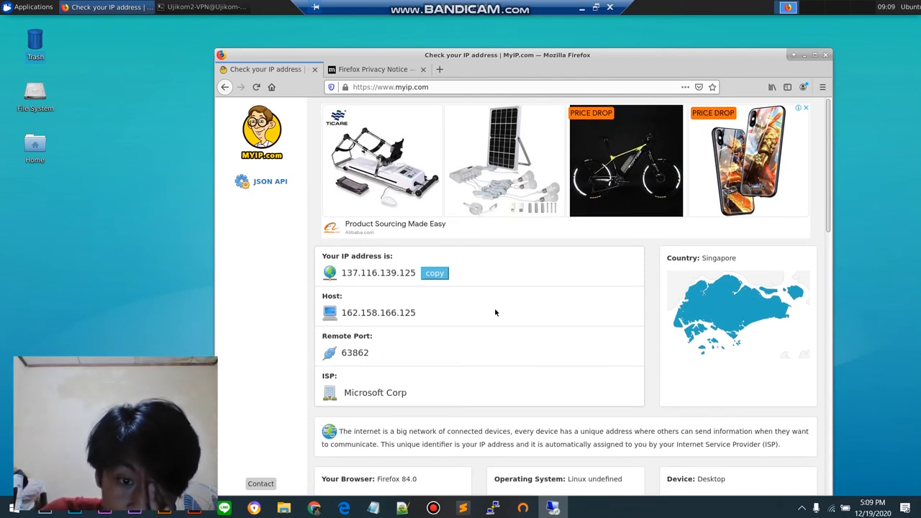
{"action": "scroll", "coordinate": [495, 312], "scroll_direction": "down", "scroll_amount": 1}
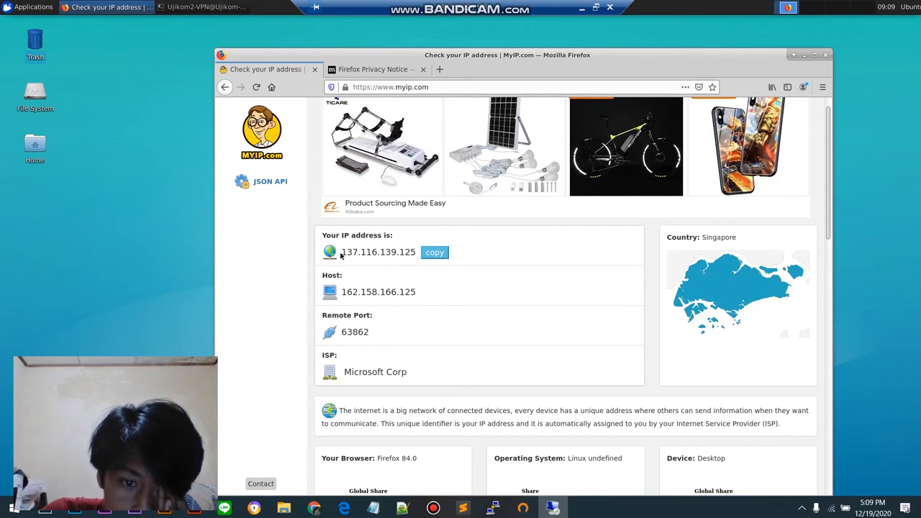
{"action": "scroll", "coordinate": [347, 260], "scroll_direction": "up", "scroll_amount": 1}
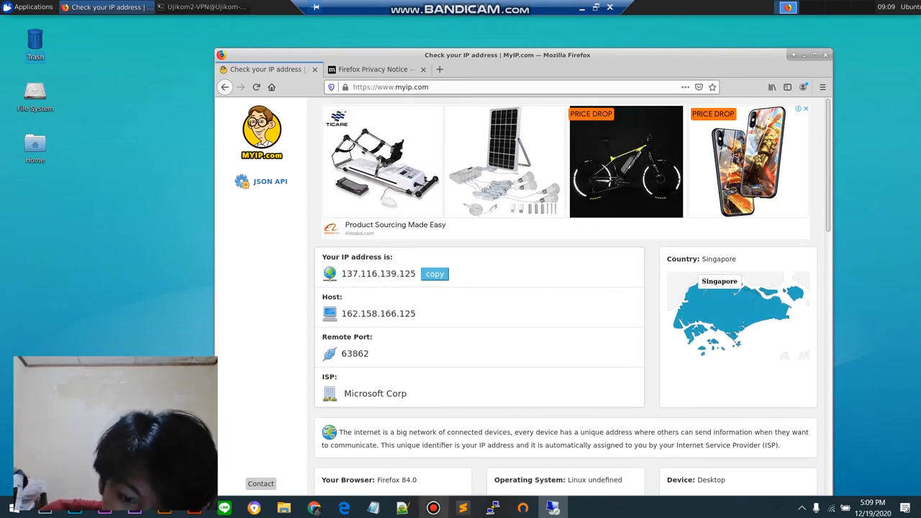
{"action": "mouse_move", "coordinate": [493, 511]}
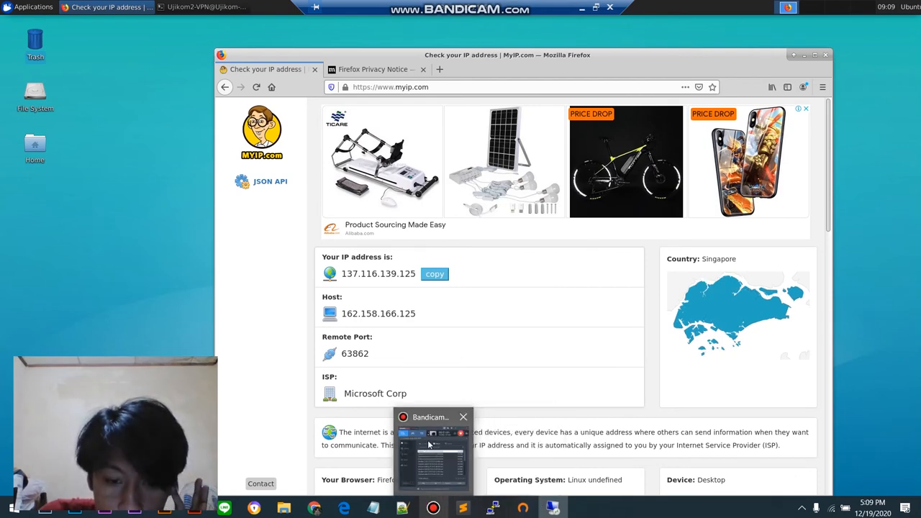
{"action": "left_click", "coordinate": [432, 508]}
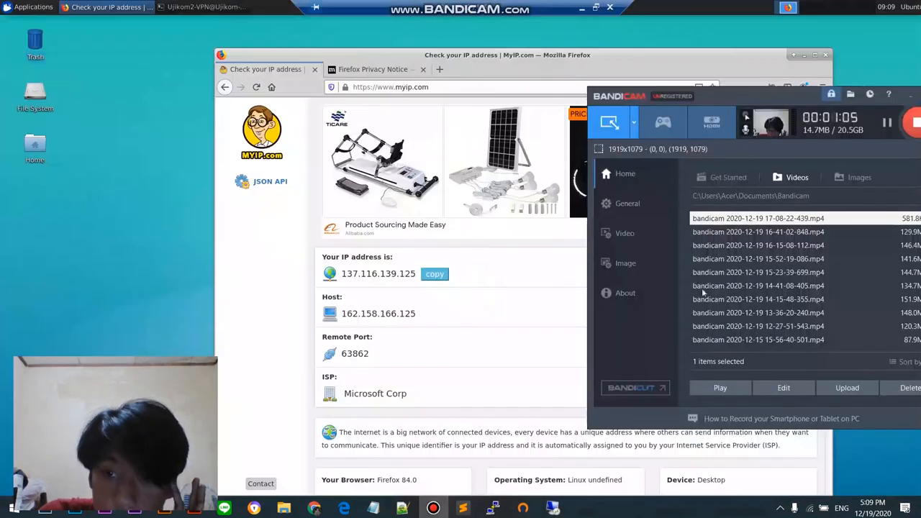
{"action": "left_click", "coordinate": [887, 124]}
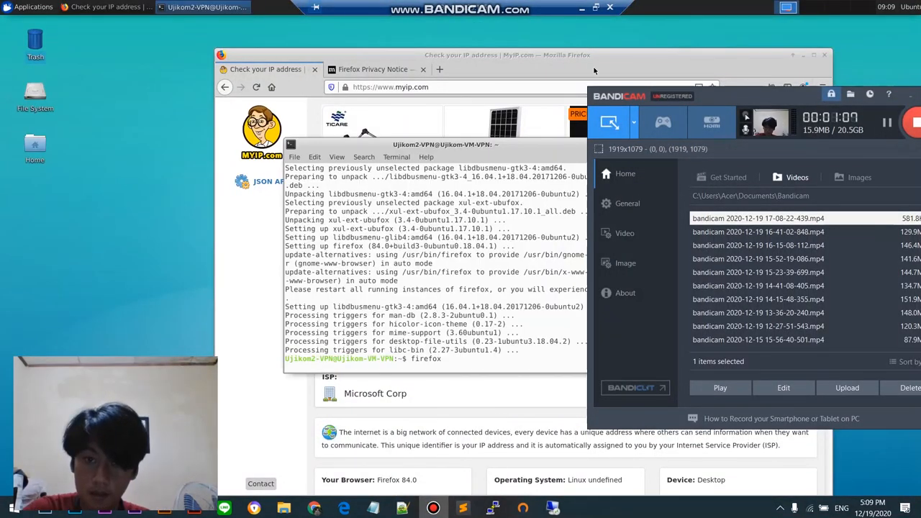
{"action": "left_click", "coordinate": [595, 70]}
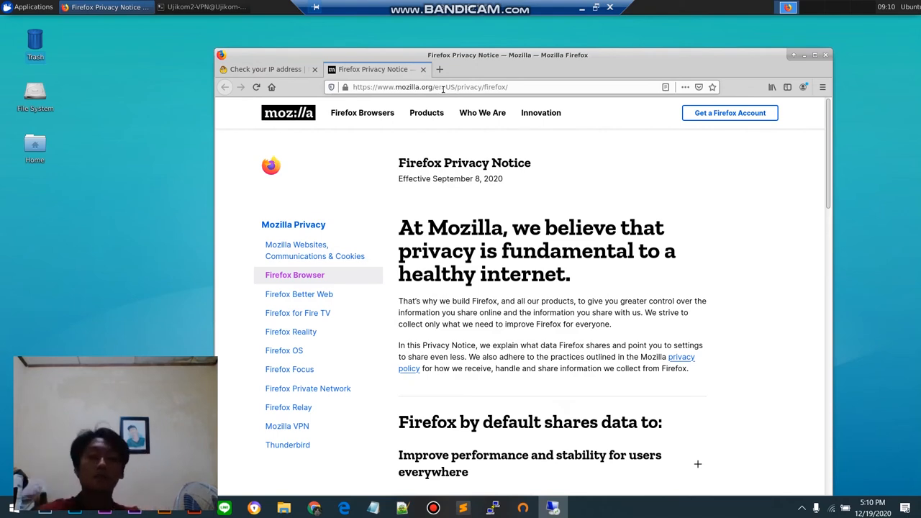
{"action": "left_click", "coordinate": [517, 86]}
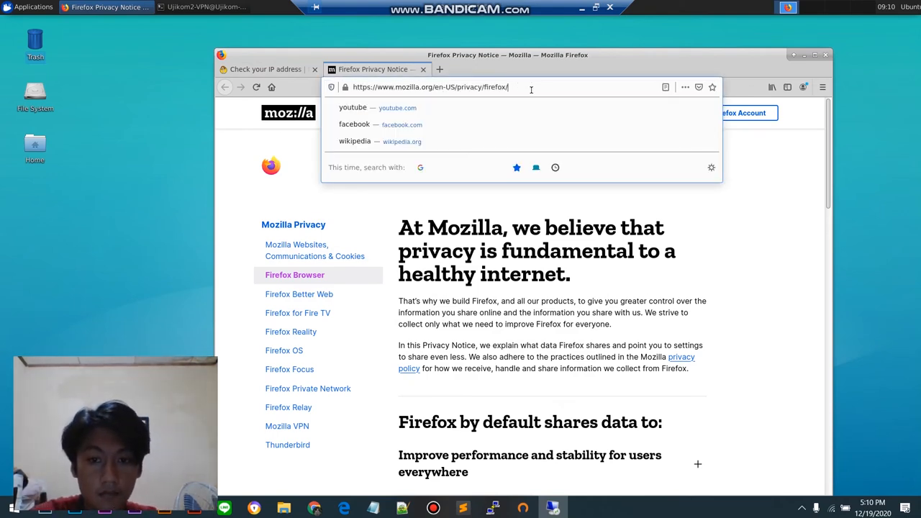
{"action": "left_click", "coordinate": [531, 89]}
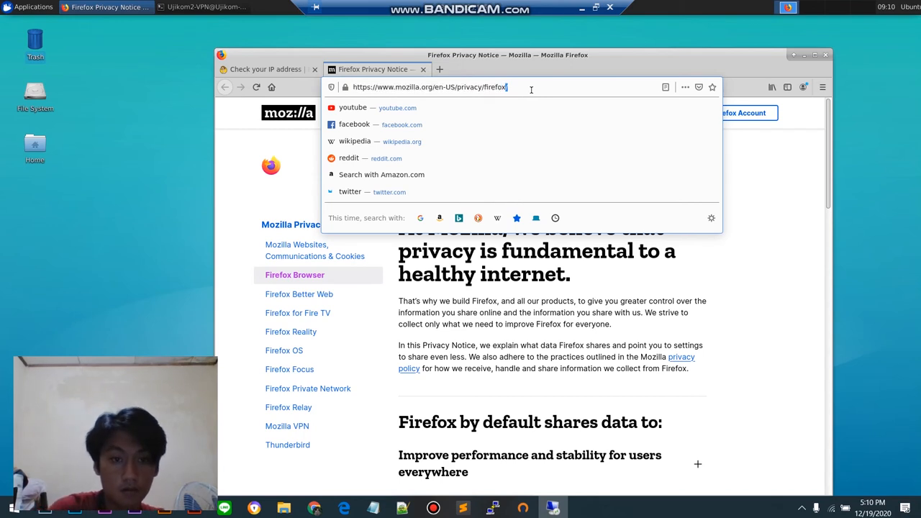
{"action": "key", "text": "BackSpace"}
{"action": "type", "text": "spee"}
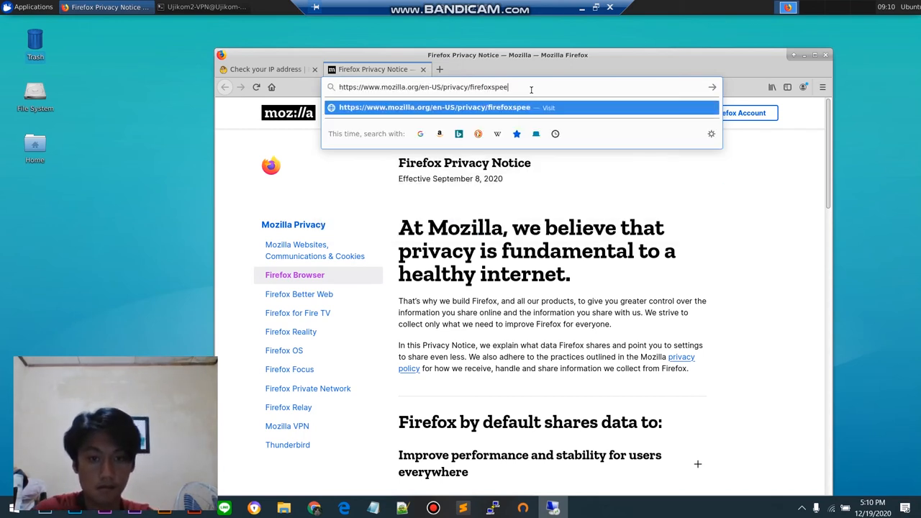
Step: Clear the address in the Firefox Privacy Notice page's tab and search Google for "speed test" there
{"action": "key", "text": "ctrl+a"}
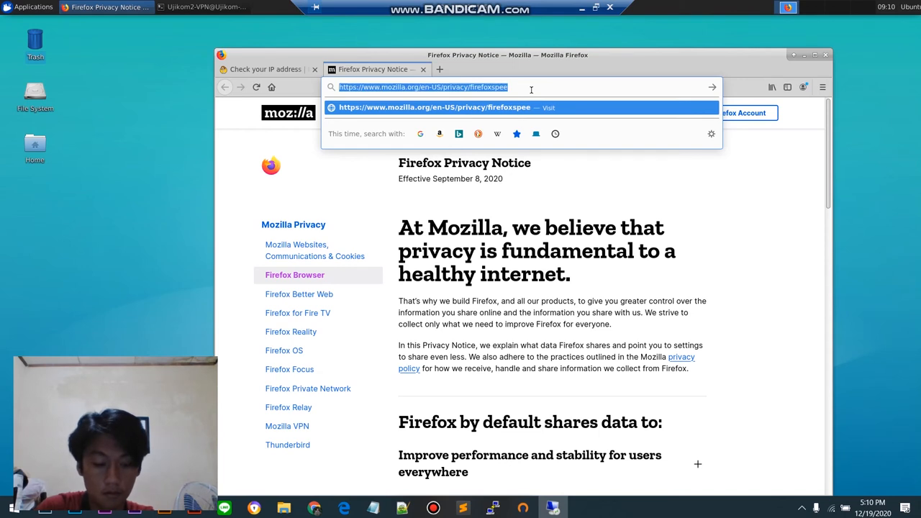
{"action": "key", "text": "BackSpace"}
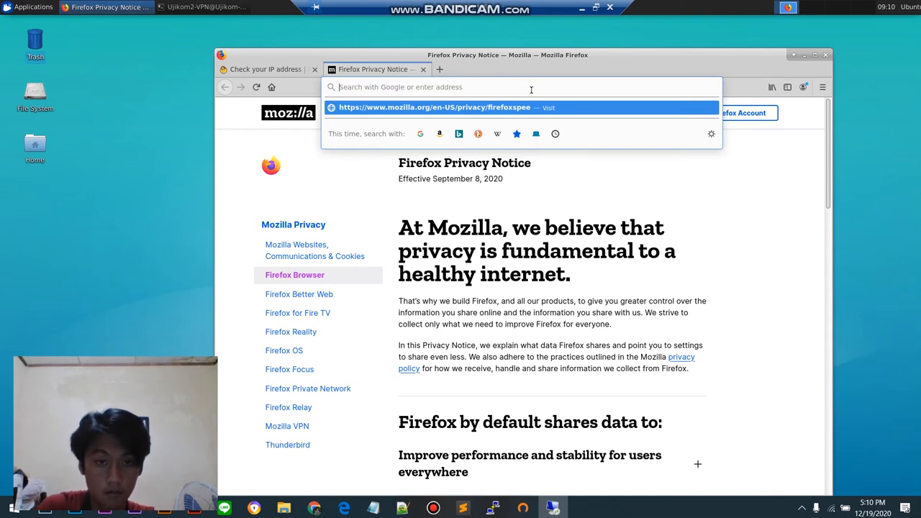
{"action": "type", "text": "spee"}
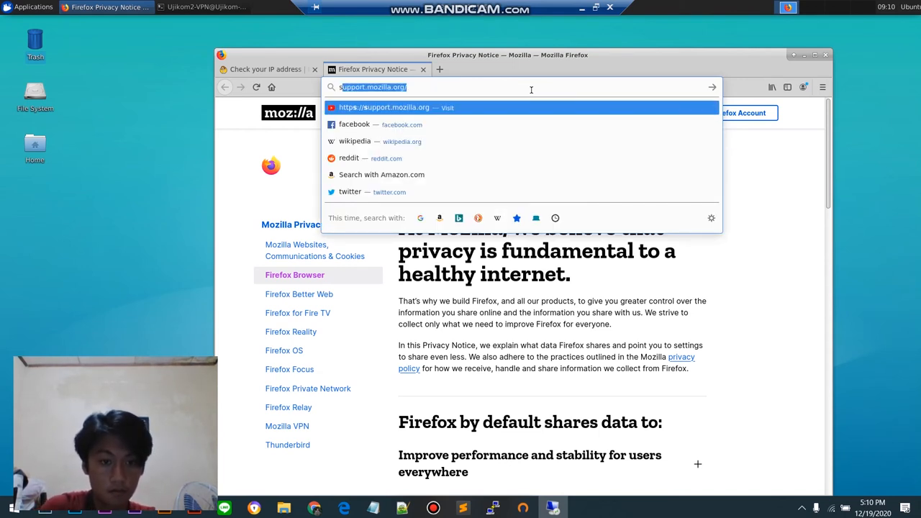
{"action": "type", "text": "d"}
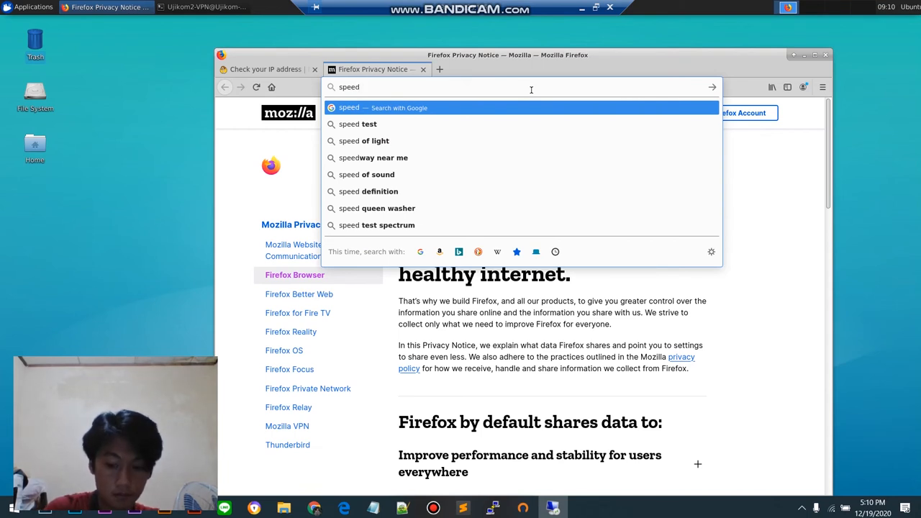
{"action": "key", "text": "Down"}
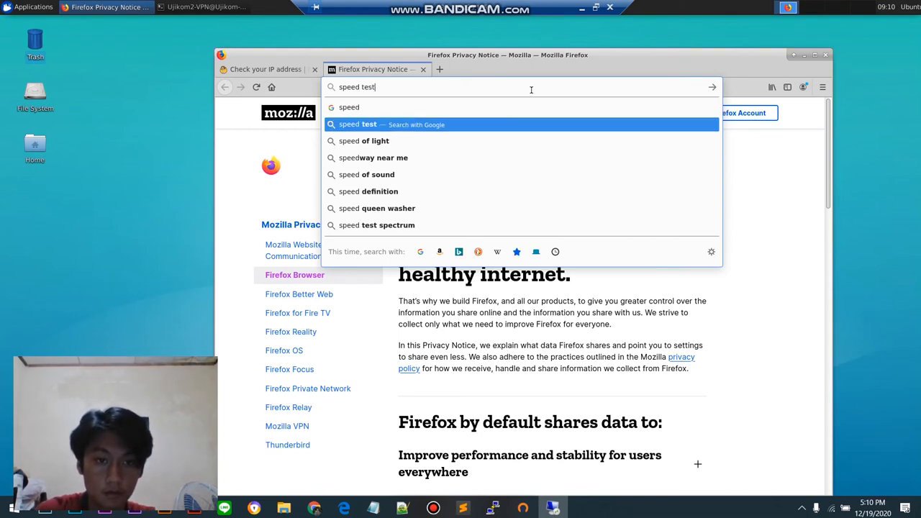
{"action": "key", "text": "Return"}
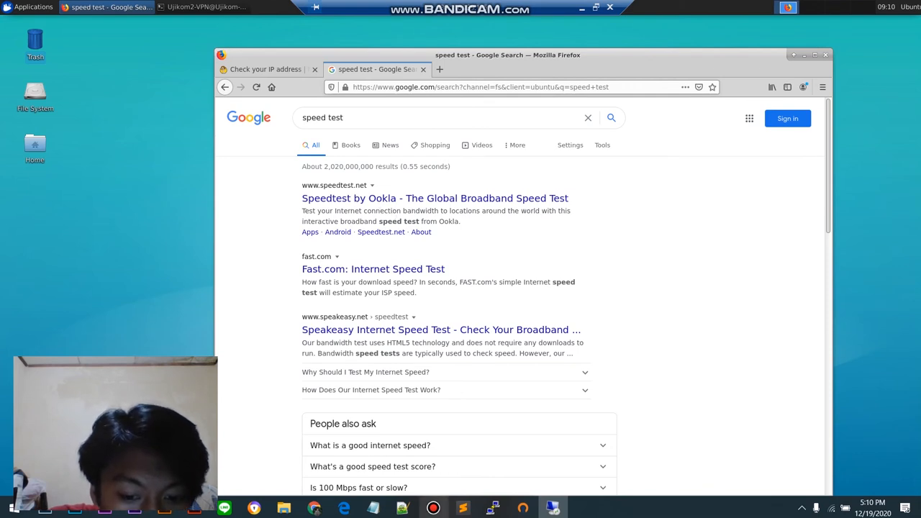
Step: Open the Speedtest by Ookla site from the search results
{"action": "left_click", "coordinate": [433, 508]}
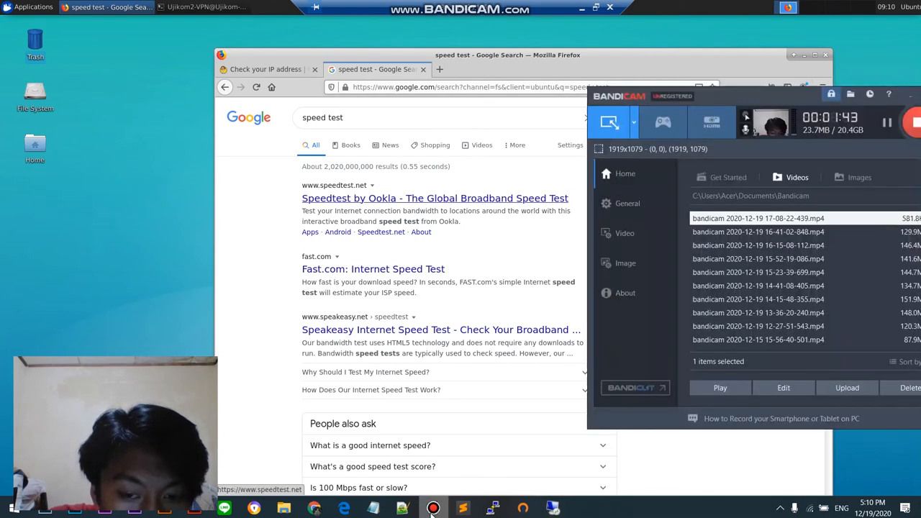
{"action": "left_click", "coordinate": [395, 206]}
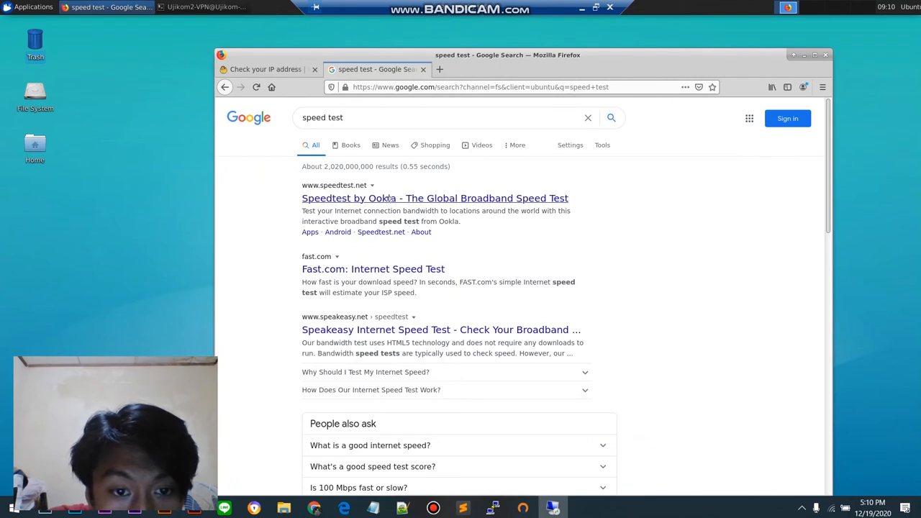
{"action": "left_click", "coordinate": [386, 201]}
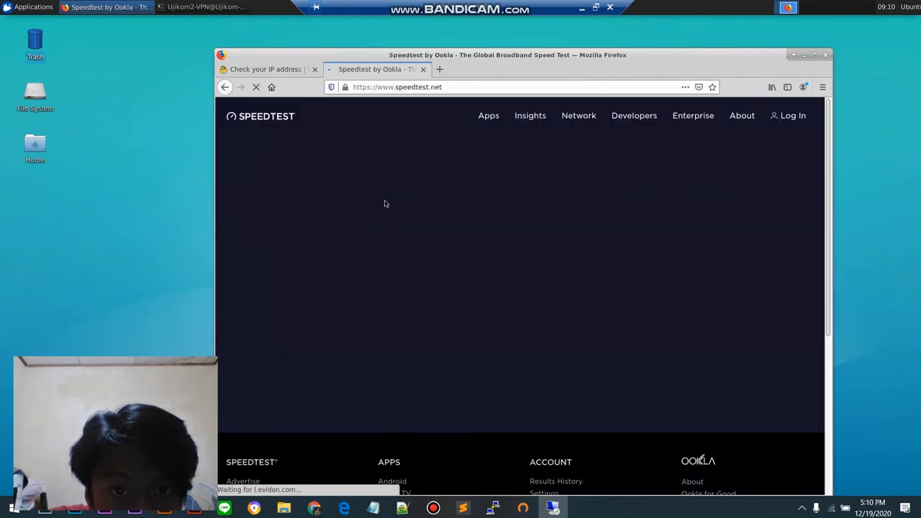
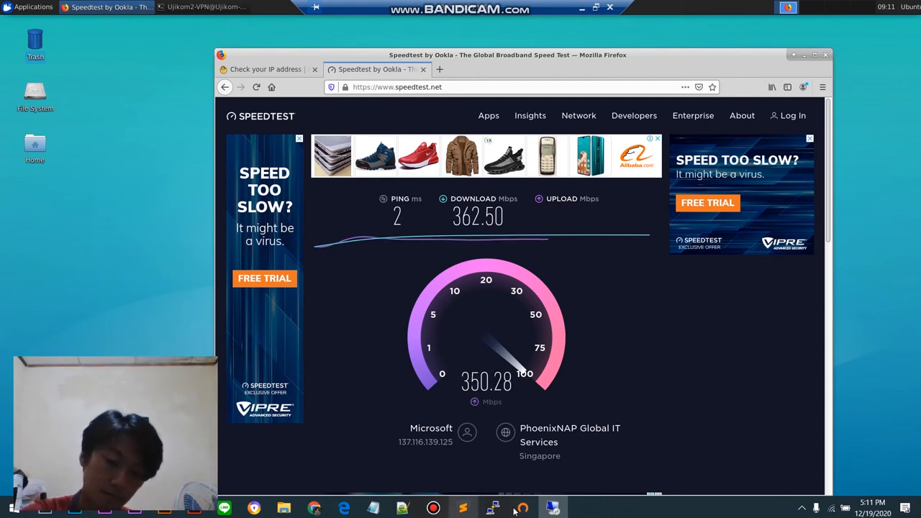
{"action": "mouse_move", "coordinate": [529, 511]}
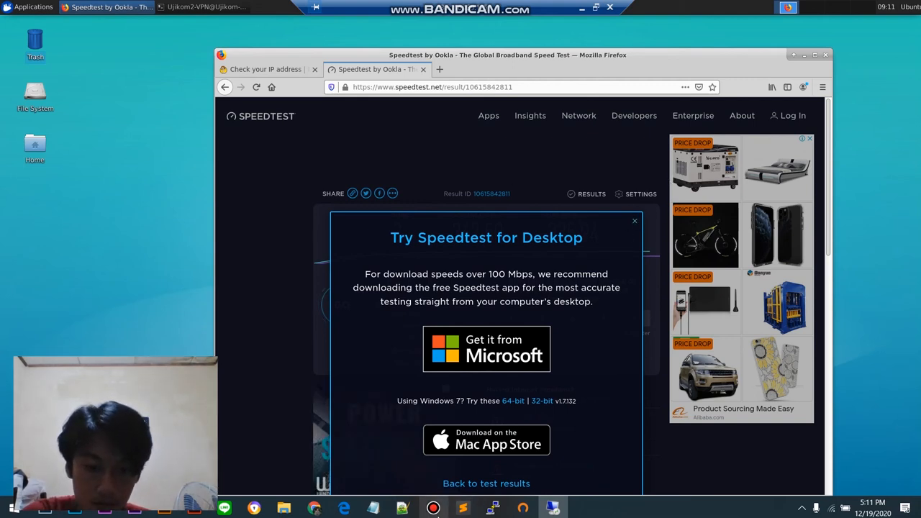
{"action": "mouse_move", "coordinate": [436, 514]}
{"action": "left_click", "coordinate": [443, 476]}
{"action": "scroll", "coordinate": [633, 374], "scroll_direction": "down", "scroll_amount": 1}
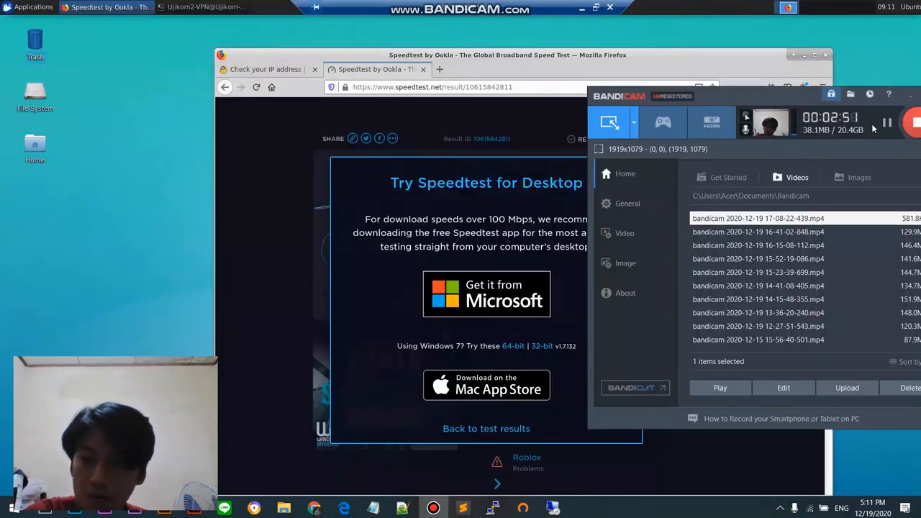
{"action": "left_click", "coordinate": [887, 124]}
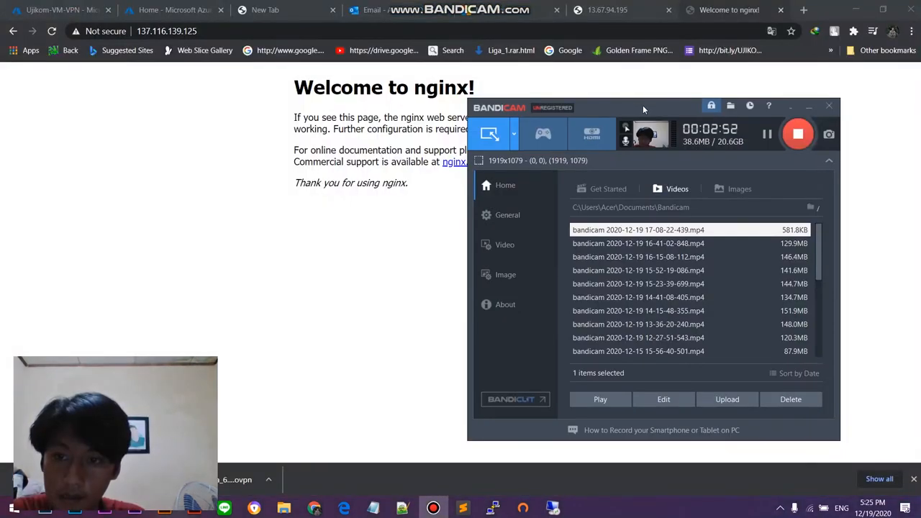
{"action": "left_click_drag", "start_coordinate": [642, 108], "coordinate": [736, 100]}
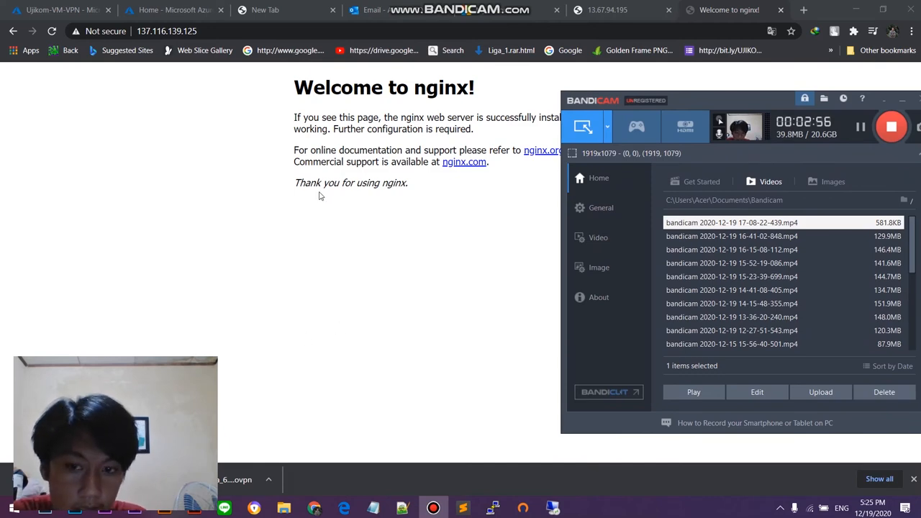
Step: Switch to the PuTTY session on Ujikom-VM-VPN and leave the xrdp status output
{"action": "left_click", "coordinate": [492, 508]}
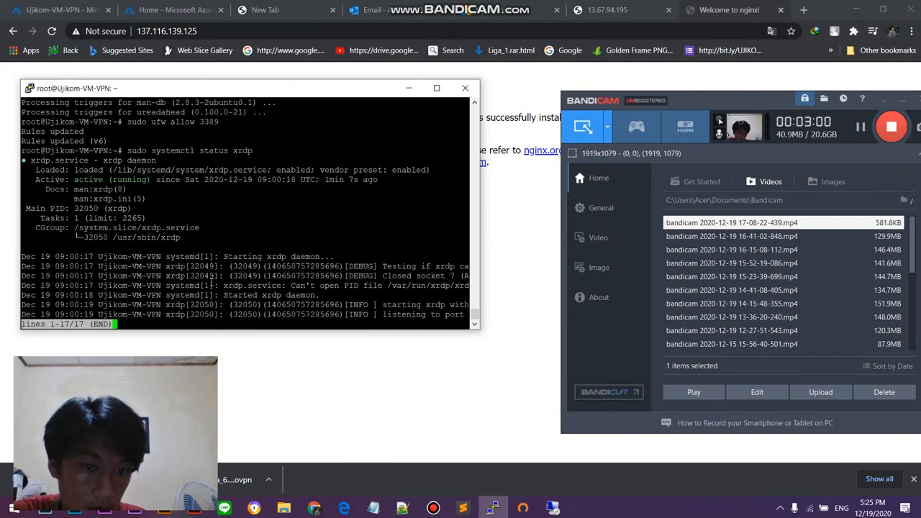
{"action": "key", "text": "q"}
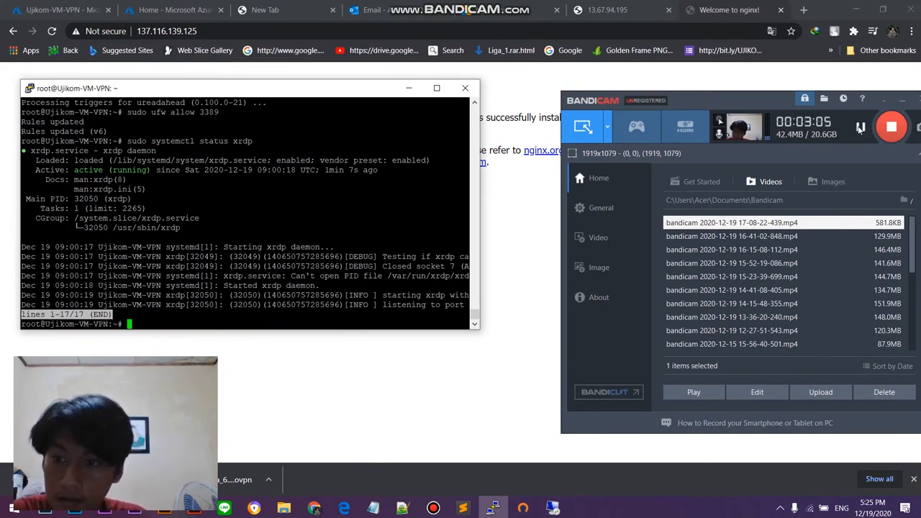
{"action": "left_click", "coordinate": [664, 165]}
{"action": "left_click", "coordinate": [233, 316]}
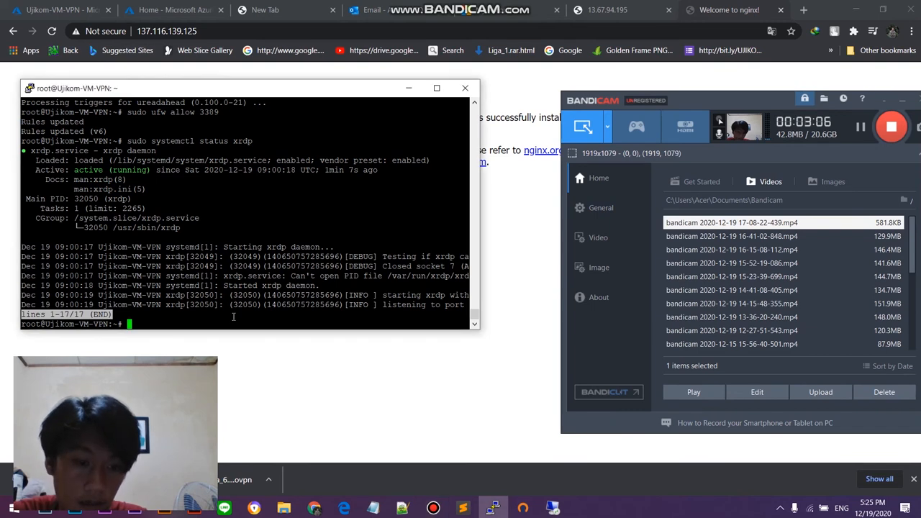
Step: List the files in the current directory, change to the home directory and list its files too
{"action": "type", "text": "ls"}
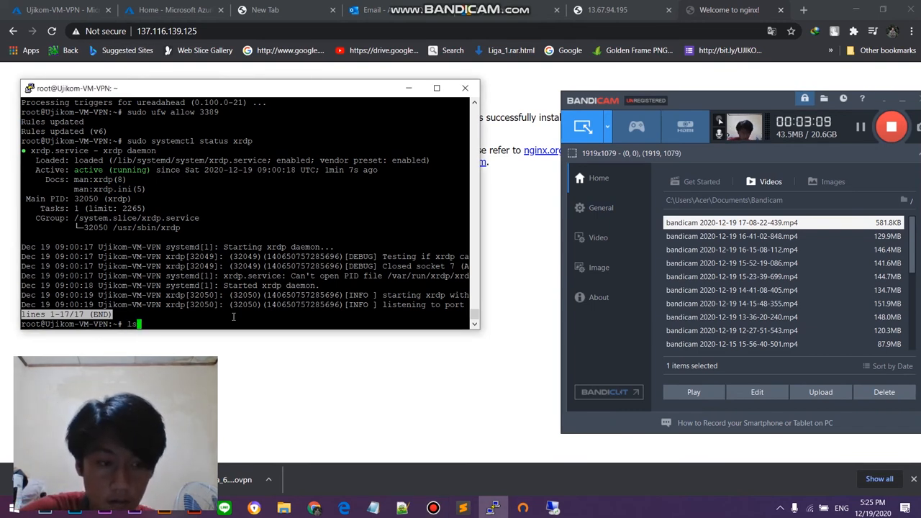
{"action": "key", "text": "Return"}
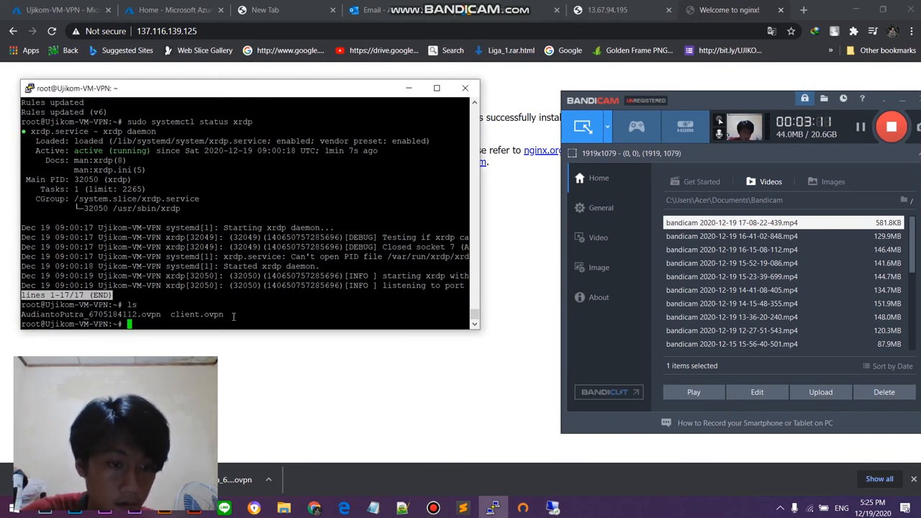
{"action": "type", "text": "cd"}
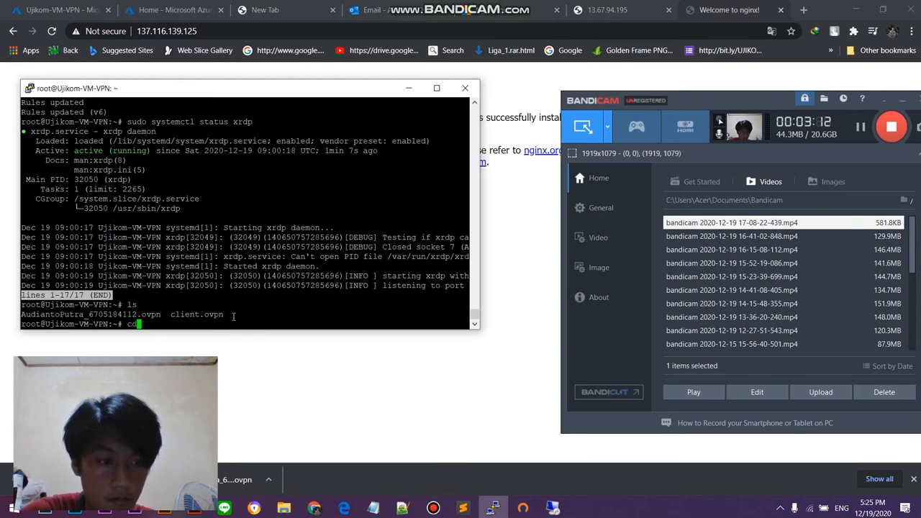
{"action": "key", "text": "Return"}
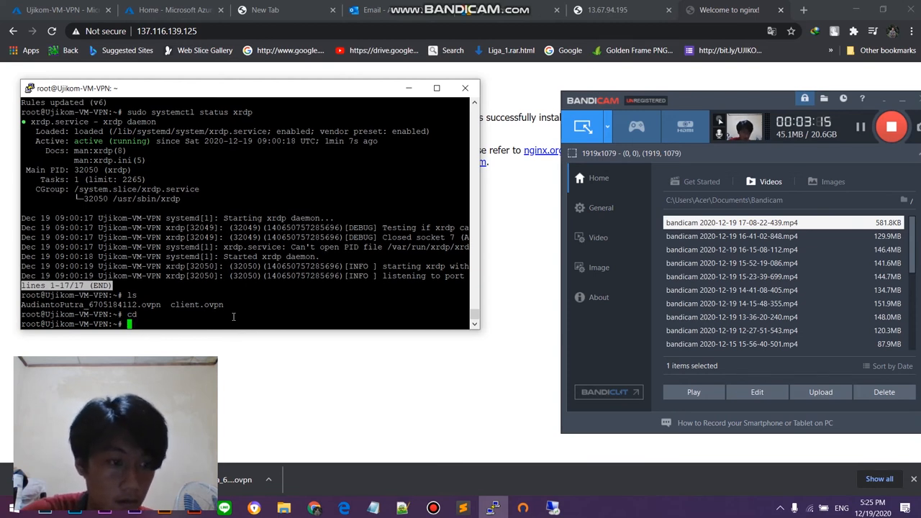
{"action": "type", "text": "ls"}
{"action": "key", "text": "Return"}
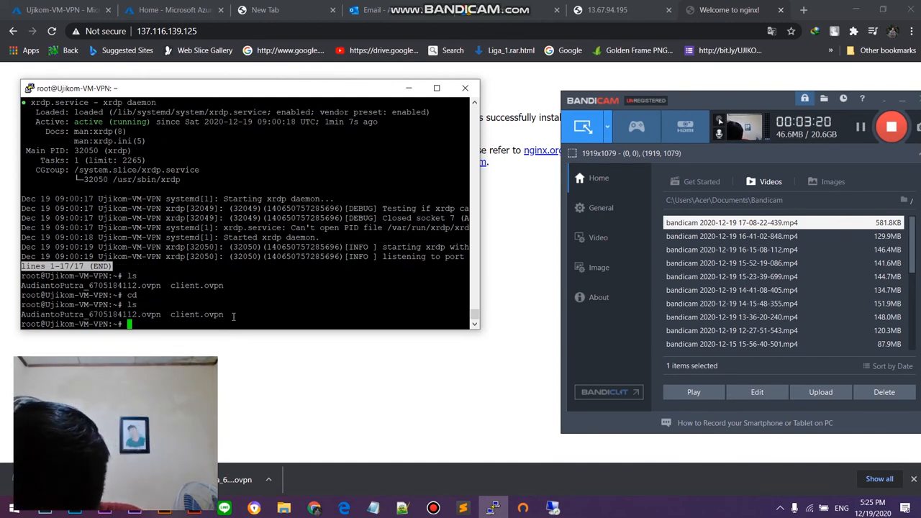
Step: Try to open index.nginx-debian.html in nano from the home directory, and exit the editor without saving
{"action": "type", "text": "nan"}
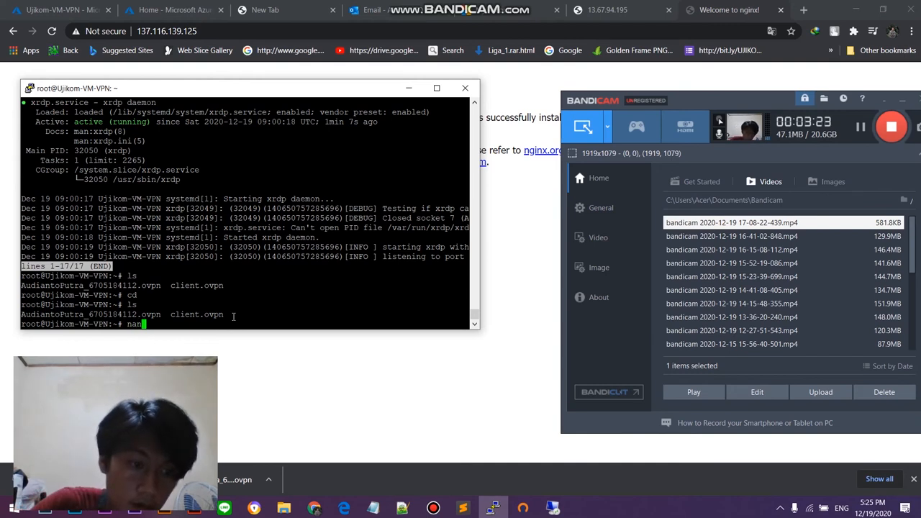
{"action": "type", "text": "o index."}
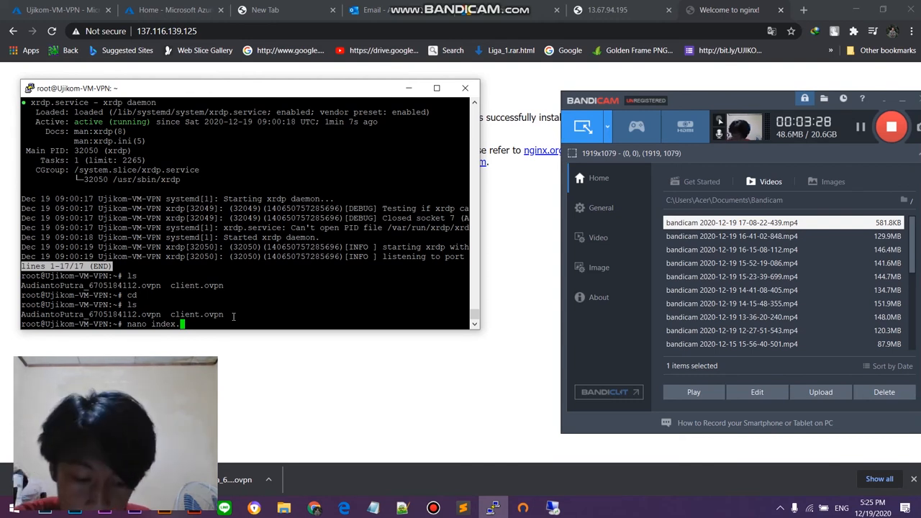
{"action": "type", "text": "nginx"}
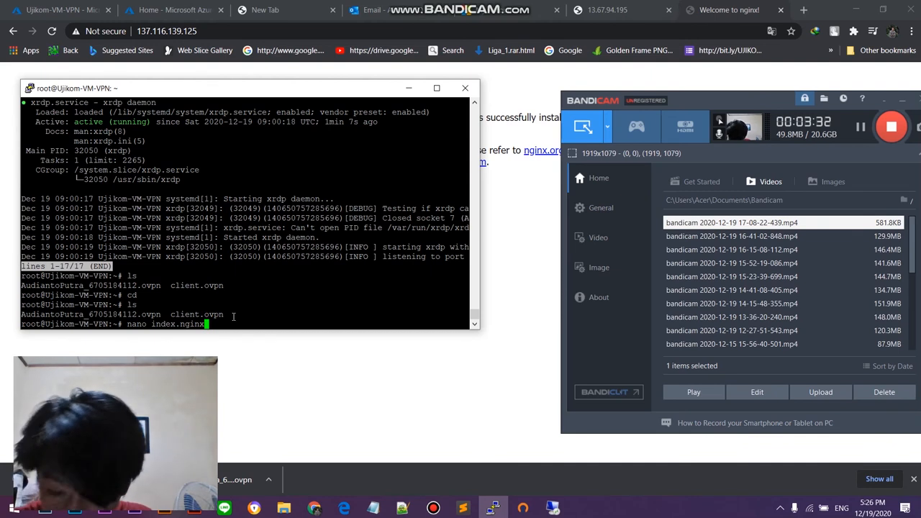
{"action": "type", "text": "-debia"}
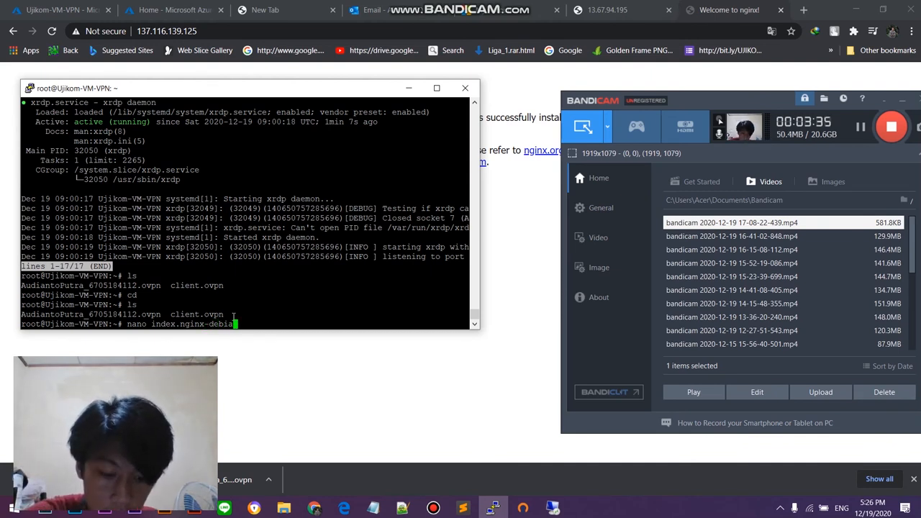
{"action": "type", "text": "n.html"}
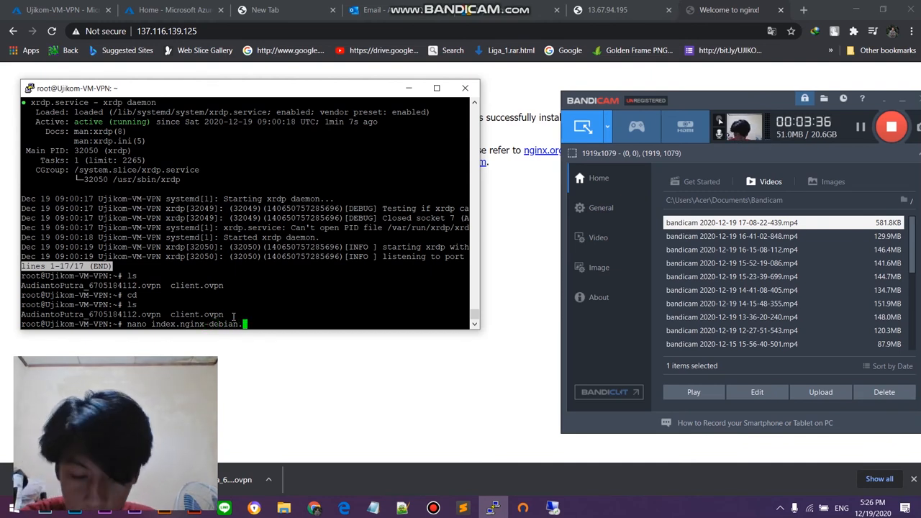
{"action": "key", "text": "Return"}
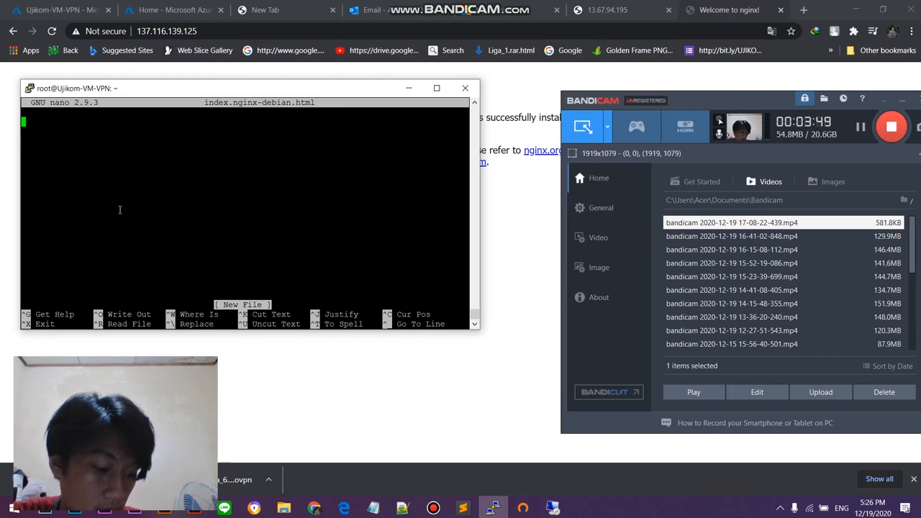
{"action": "key", "text": "ctrl+x"}
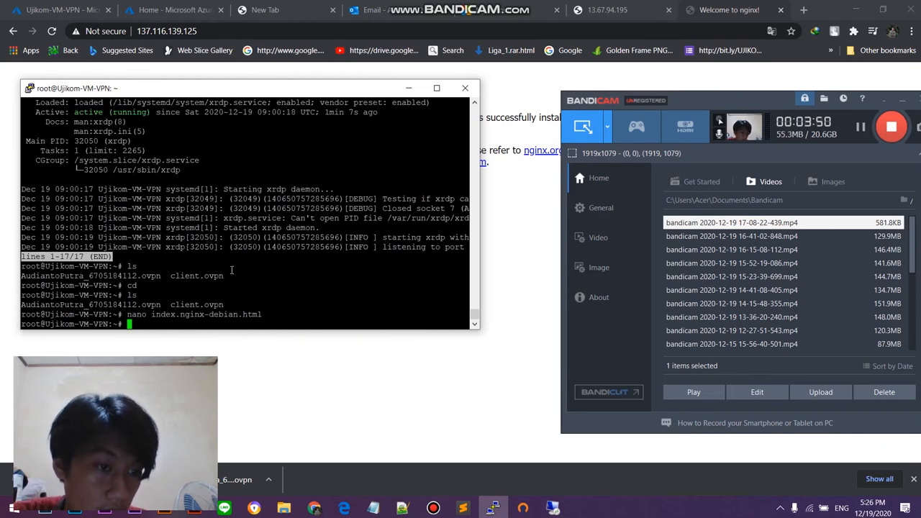
{"action": "scroll", "coordinate": [225, 271], "scroll_direction": "up", "scroll_amount": 10}
{"action": "scroll", "coordinate": [228, 267], "scroll_direction": "down", "scroll_amount": 10}
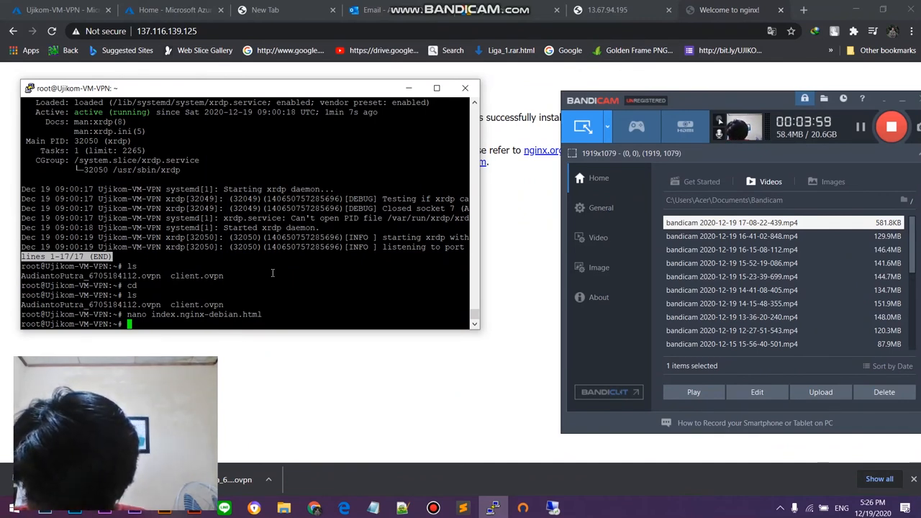
Step: Change to the /var/www/html/ directory and list its files
{"action": "left_click", "coordinate": [861, 126]}
{"action": "left_click", "coordinate": [195, 323]}
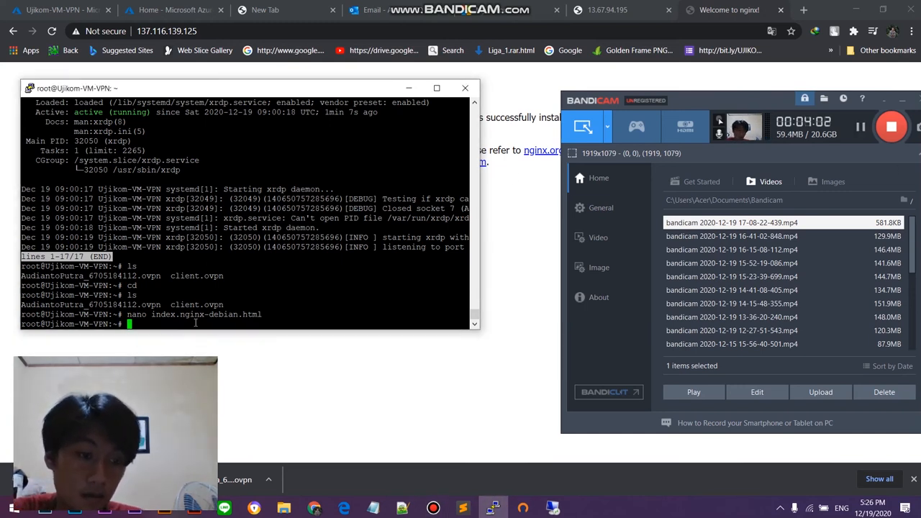
{"action": "type", "text": "cd"}
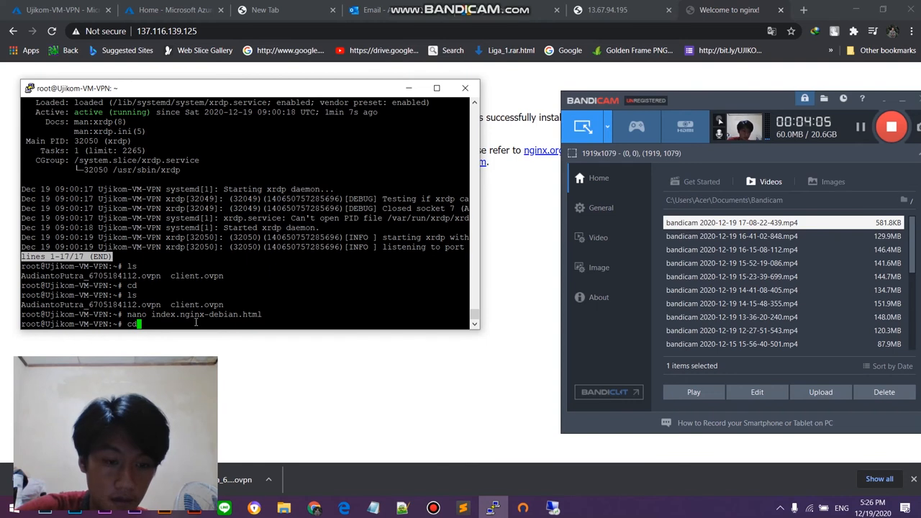
{"action": "type", "text": " var"}
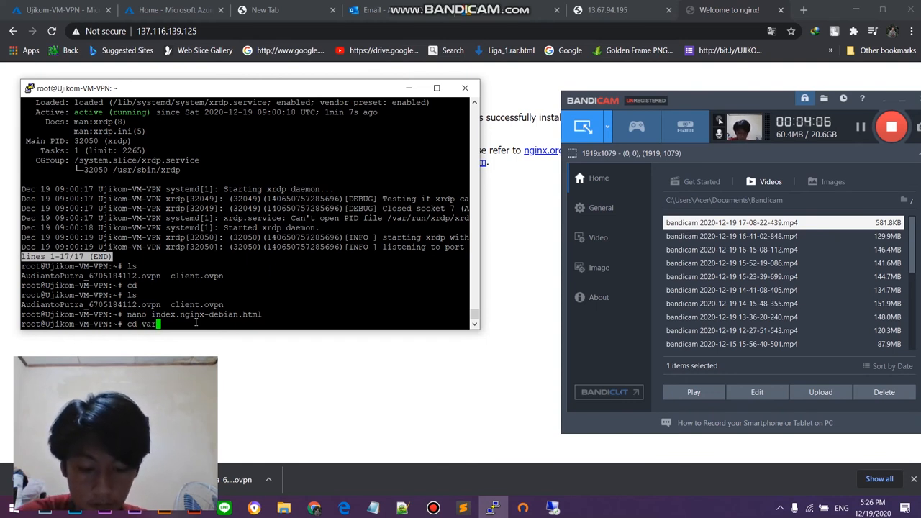
{"action": "type", "text": "/www/"}
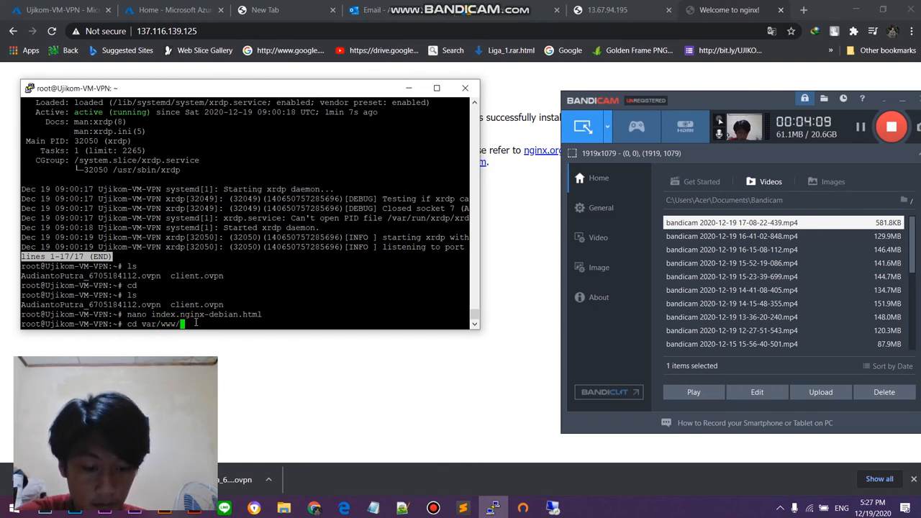
{"action": "type", "text": "htm"}
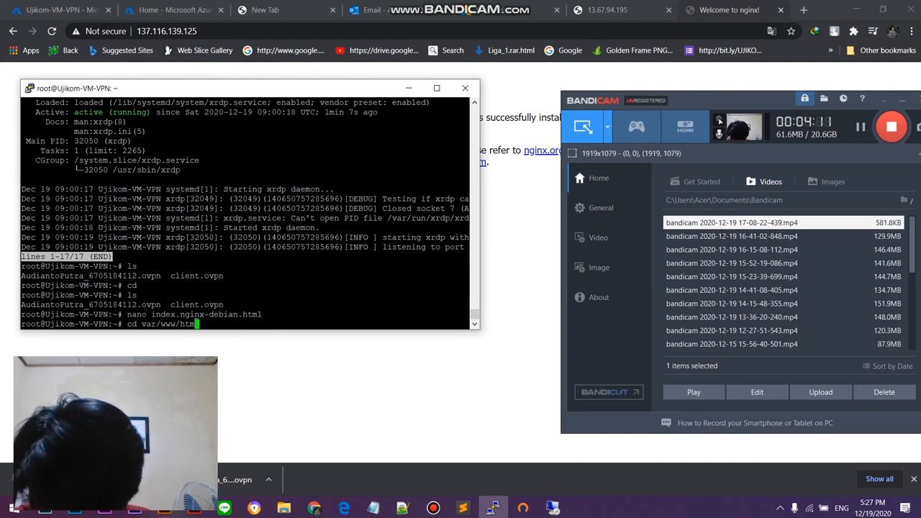
{"action": "type", "text": "l"}
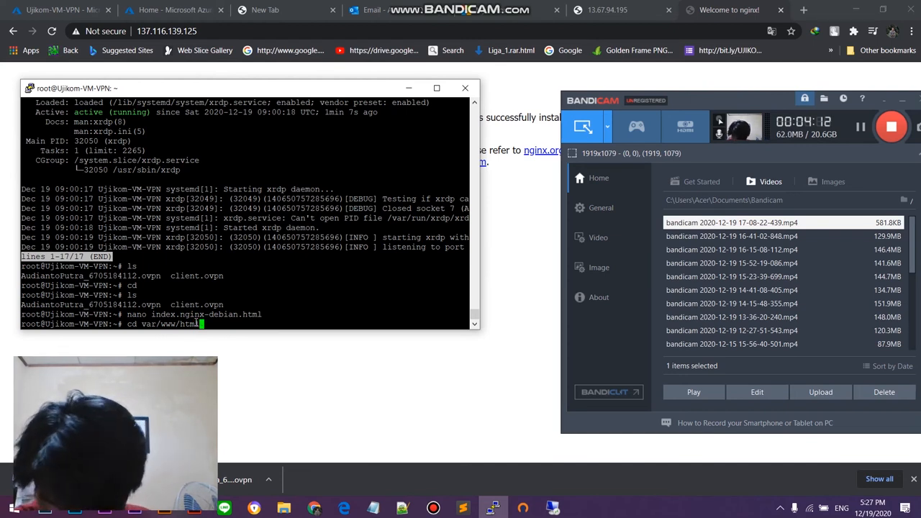
{"action": "type", "text": "/"}
{"action": "key", "text": "Left"}
{"action": "key", "text": "Left"}
{"action": "key", "text": "Left"}
{"action": "key", "text": "Left"}
{"action": "key", "text": "Left"}
{"action": "key", "text": "Left"}
{"action": "key", "text": "Left"}
{"action": "key", "text": "Left"}
{"action": "key", "text": "Left"}
{"action": "key", "text": "Left"}
{"action": "key", "text": "Left"}
{"action": "key", "text": "Left"}
{"action": "key", "text": "Left"}
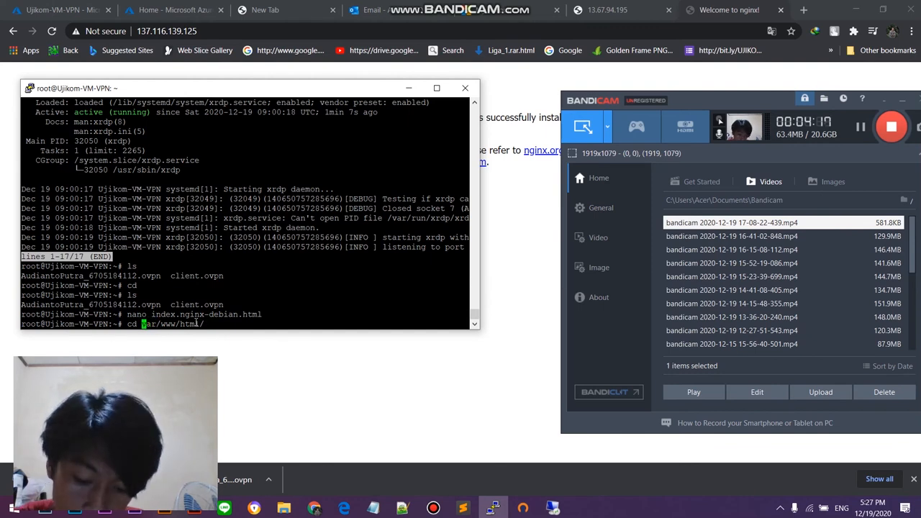
{"action": "type", "text": "/"}
{"action": "key", "text": "Return"}
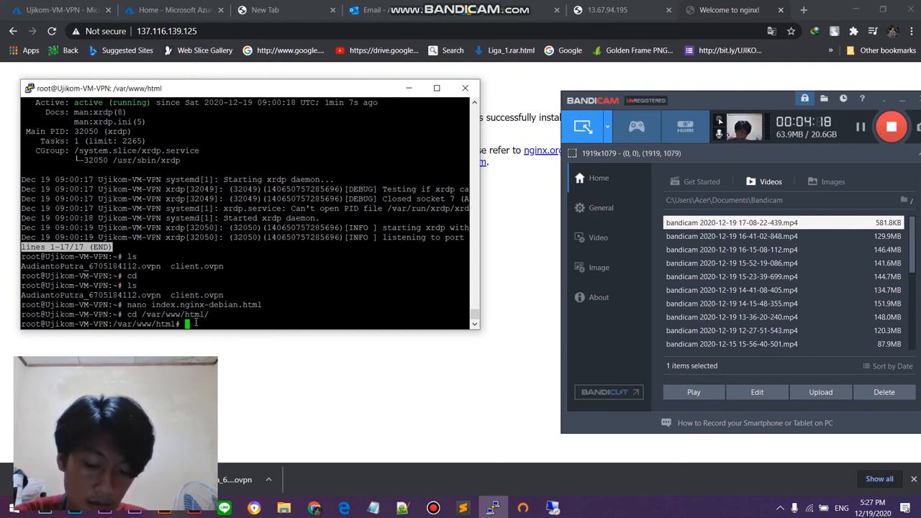
{"action": "type", "text": "ls"}
{"action": "key", "text": "Return"}
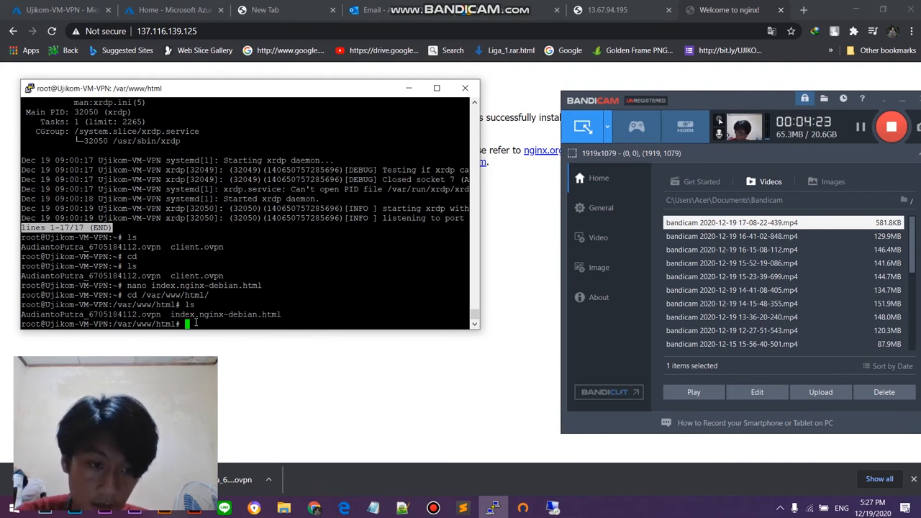
Step: Open index.nginx-debian.html from /var/www/html in nano, and move the terminal window down to uncover the nginx page's heading
{"action": "type", "text": "ls"}
{"action": "key", "text": "Up"}
{"action": "key", "text": "Up"}
{"action": "key", "text": "Up"}
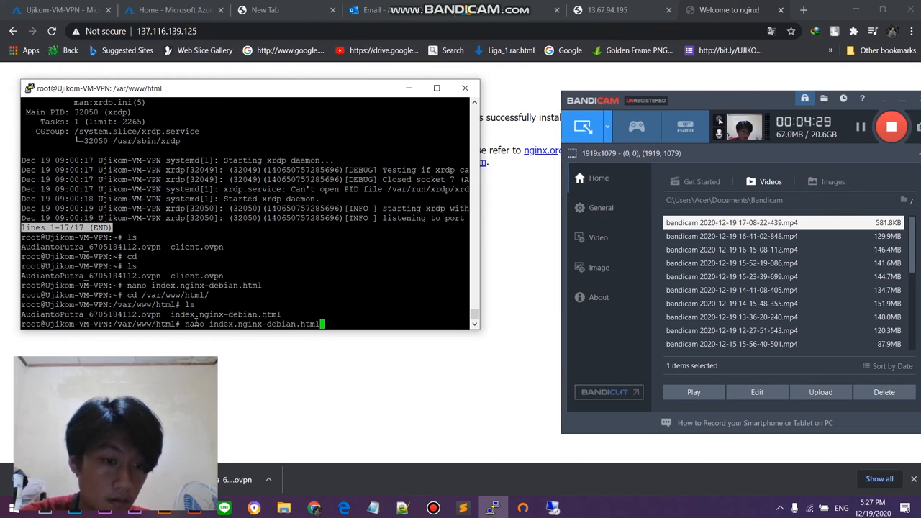
{"action": "key", "text": "Return"}
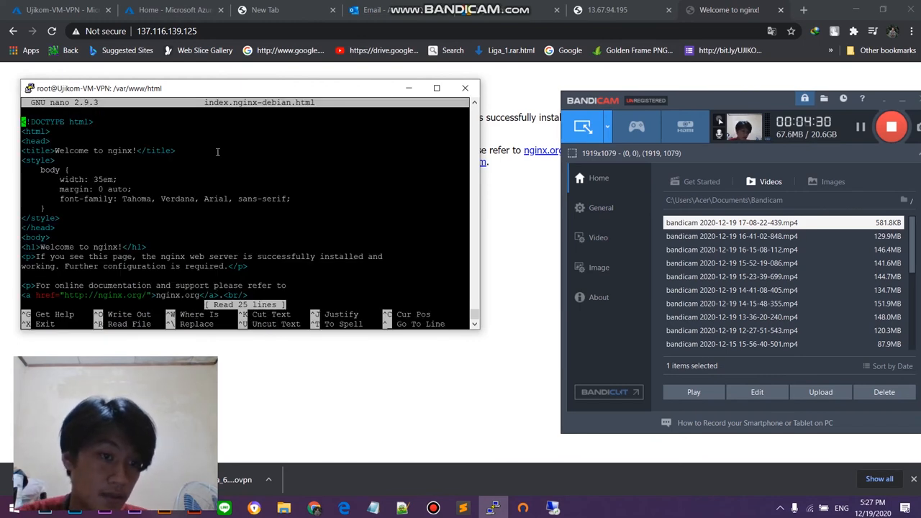
{"action": "key", "text": "ctrl+x"}
{"action": "key", "text": "Return"}
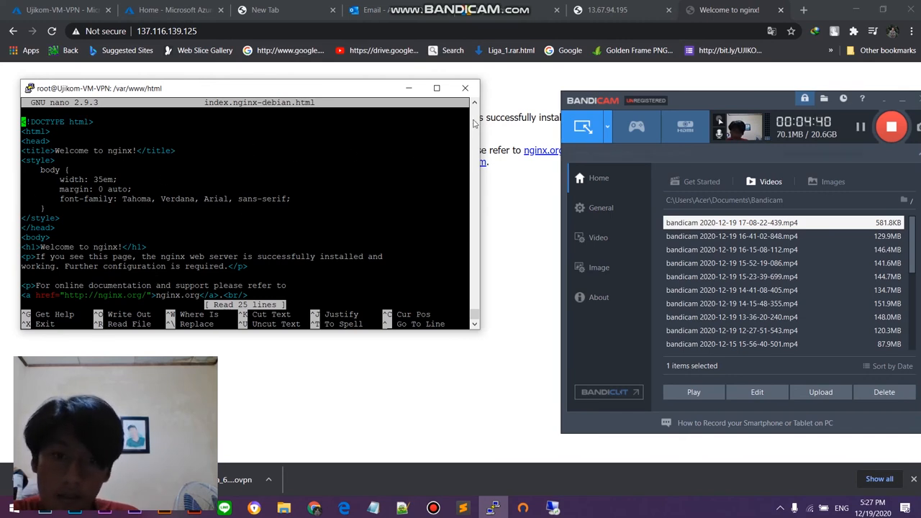
{"action": "left_click_drag", "start_coordinate": [327, 96], "coordinate": [342, 168]}
{"action": "left_click", "coordinate": [861, 127]}
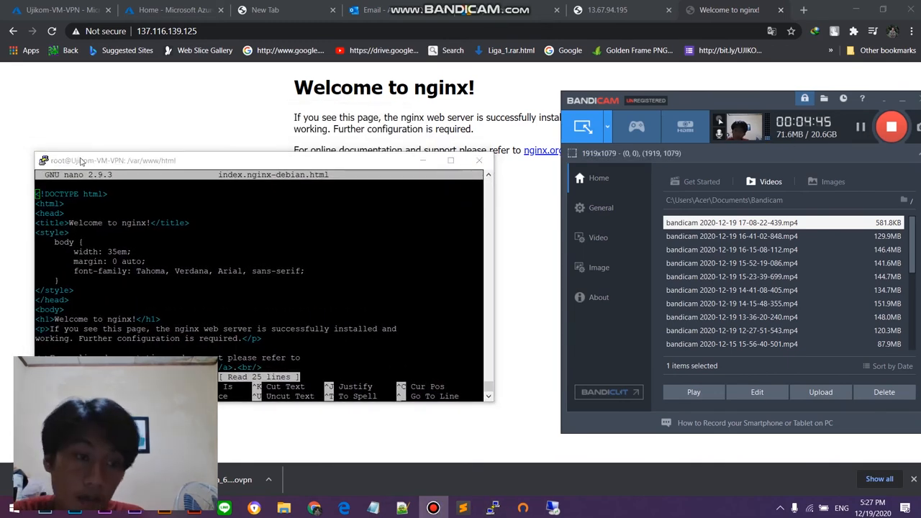
Step: Try selecting the page's HTML source in nano, and exit and reopen index.nginx-debian.html
{"action": "left_click_drag", "start_coordinate": [36, 193], "coordinate": [289, 340]}
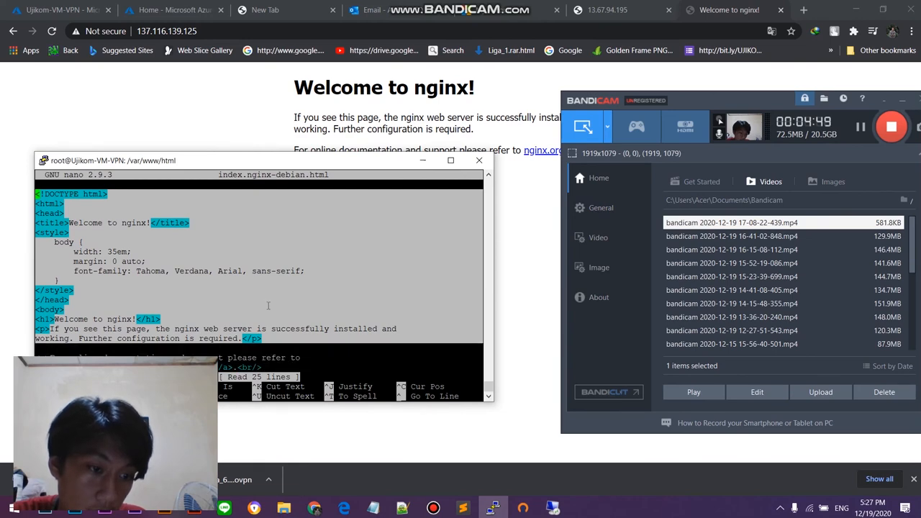
{"action": "left_click_drag", "start_coordinate": [265, 369], "coordinate": [42, 193]}
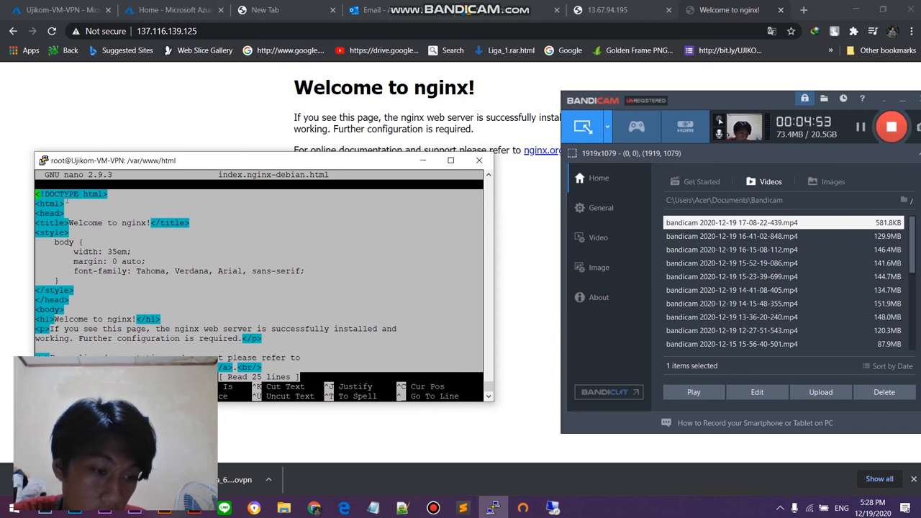
{"action": "key", "text": "ctrl+x"}
{"action": "key", "text": "Up"}
{"action": "key", "text": "Return"}
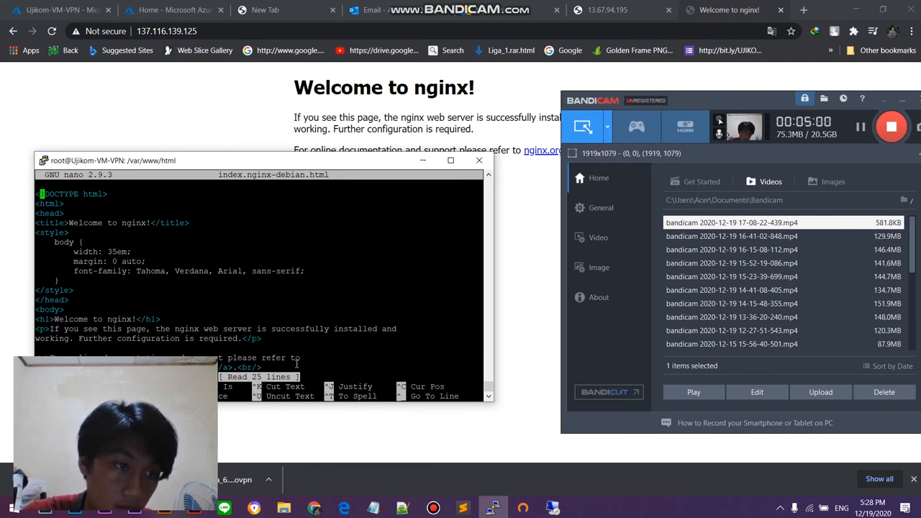
Step: Go to the end of index.nginx-debian.html in nano, and try to select the closing </html> tag
{"action": "key", "text": "Down"}
{"action": "key", "text": "Down"}
{"action": "key", "text": "Down"}
{"action": "key", "text": "Down"}
{"action": "key", "text": "Down"}
{"action": "key", "text": "Down"}
{"action": "key", "text": "Down"}
{"action": "key", "text": "Down"}
{"action": "key", "text": "Down"}
{"action": "key", "text": "Down"}
{"action": "key", "text": "Down"}
{"action": "key", "text": "Down"}
{"action": "key", "text": "Down"}
{"action": "key", "text": "Down"}
{"action": "key", "text": "Down"}
{"action": "key", "text": "Down"}
{"action": "key", "text": "Down"}
{"action": "key", "text": "Down"}
{"action": "key", "text": "Down"}
{"action": "key", "text": "Down"}
{"action": "key", "text": "Down"}
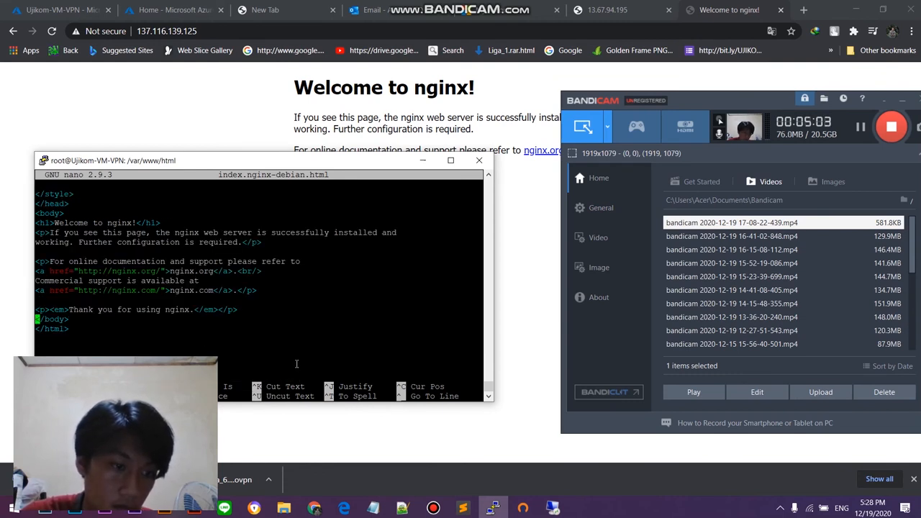
{"action": "key", "text": "Right"}
{"action": "key", "text": "Right"}
{"action": "key", "text": "Right"}
{"action": "key", "text": "Right"}
{"action": "key", "text": "Right"}
{"action": "key", "text": "Right"}
{"action": "key", "text": "Right"}
{"action": "key", "text": "Down"}
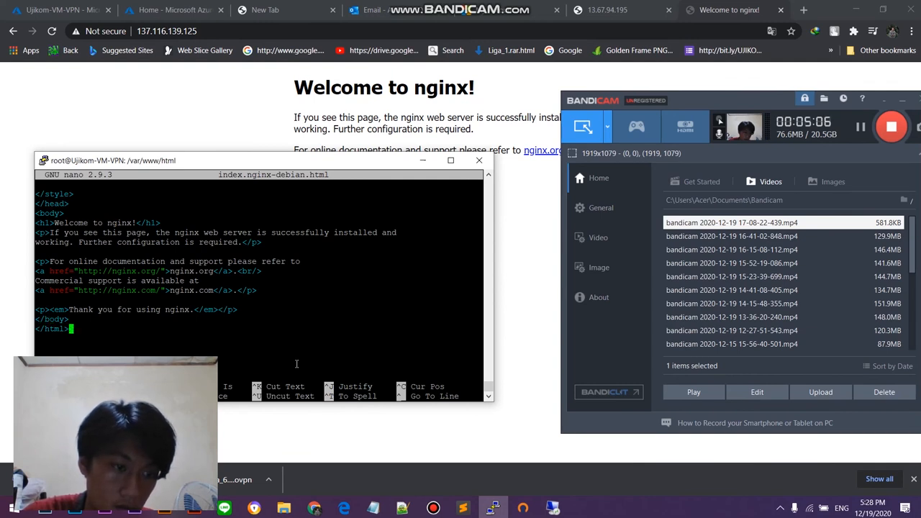
{"action": "left_click_drag", "start_coordinate": [82, 330], "coordinate": [46, 330]}
{"action": "left_click", "coordinate": [74, 332]}
{"action": "left_click", "coordinate": [87, 330]}
{"action": "left_click", "coordinate": [605, 192]}
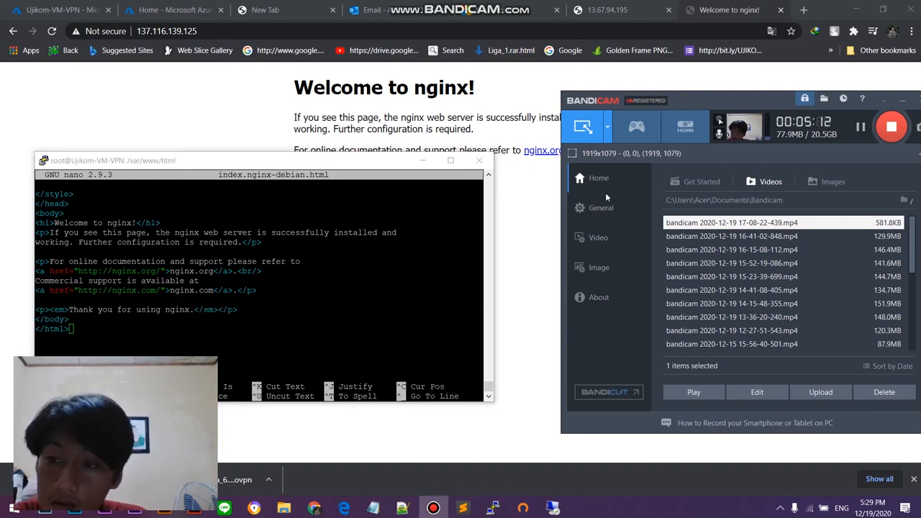
{"action": "left_click", "coordinate": [141, 317]}
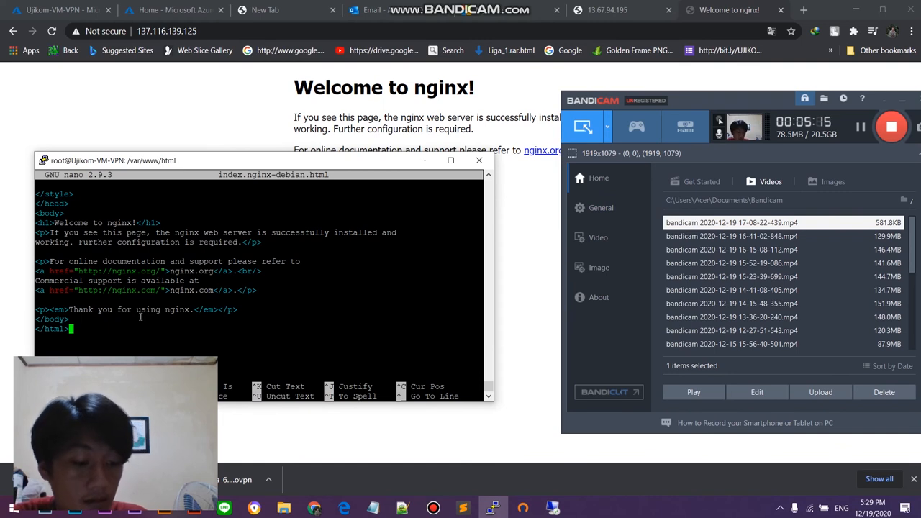
Step: Enter a ^ after the closing </html> tag, and try to select the end of that line
{"action": "type", "text": "^"}
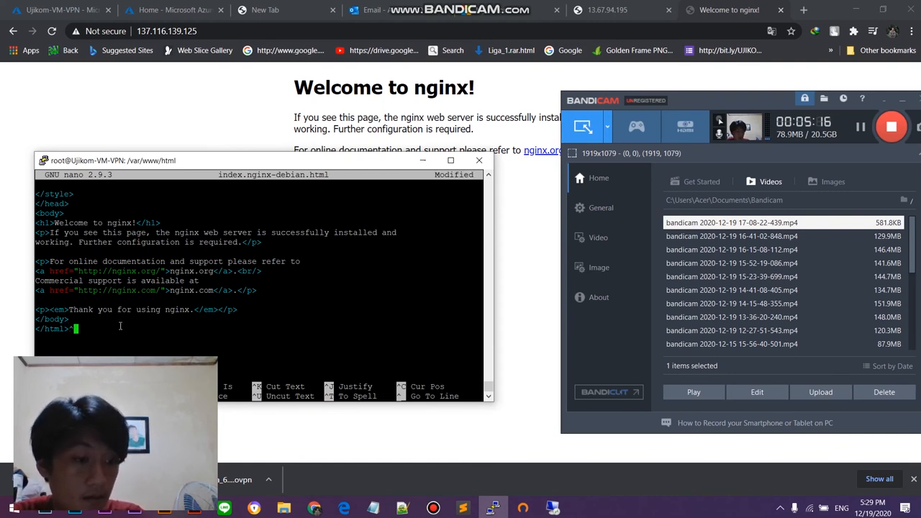
{"action": "left_click_drag", "start_coordinate": [98, 331], "coordinate": [67, 330]}
{"action": "double_click", "coordinate": [71, 328]}
{"action": "left_click", "coordinate": [74, 329]}
{"action": "left_click", "coordinate": [72, 331]}
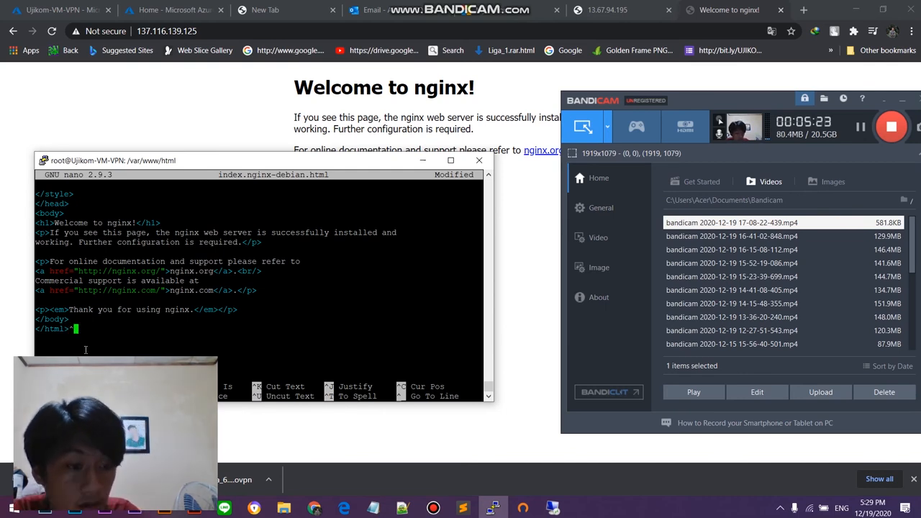
Step: Set a mark at the end of the file, and extend the selection up to the <!DOCTYPE html> line
{"action": "key", "text": "ctrl+6"}
{"action": "left_click_drag", "start_coordinate": [77, 331], "coordinate": [51, 312]}
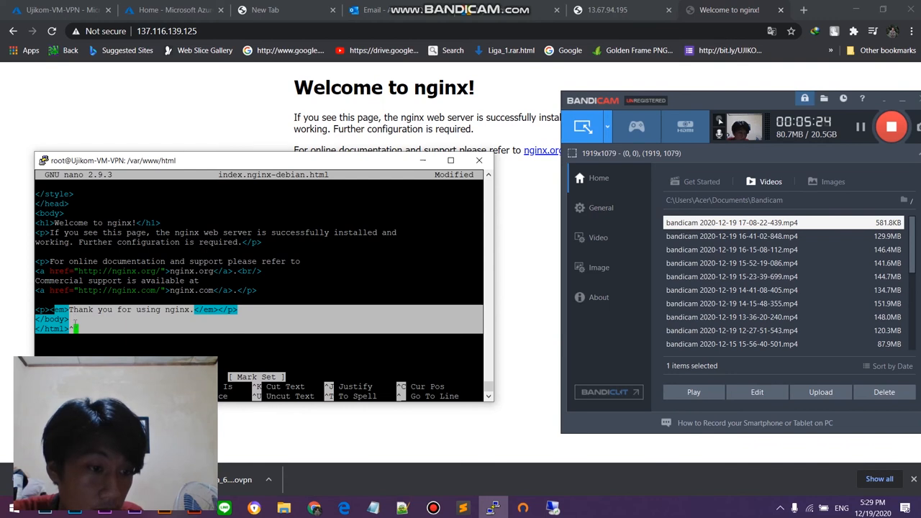
{"action": "left_click", "coordinate": [79, 332]}
{"action": "key", "text": "Left"}
{"action": "key", "text": "Left"}
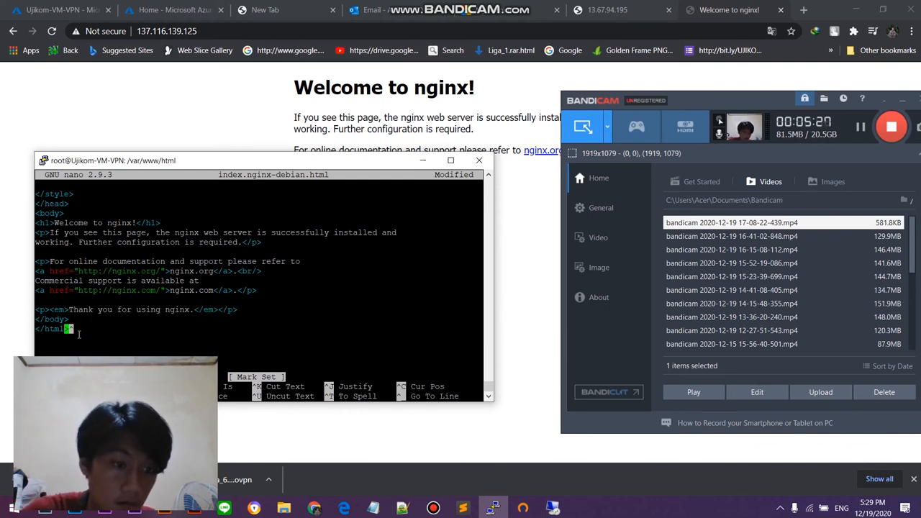
{"action": "key", "text": "Right"}
{"action": "key", "text": "Up"}
{"action": "key", "text": "Up"}
{"action": "key", "text": "Up"}
{"action": "key", "text": "Up"}
{"action": "key", "text": "Up"}
{"action": "key", "text": "Up"}
{"action": "key", "text": "Up"}
{"action": "key", "text": "Up"}
{"action": "key", "text": "Up"}
{"action": "key", "text": "Up"}
{"action": "key", "text": "Up"}
{"action": "key", "text": "Up"}
{"action": "key", "text": "Up"}
{"action": "key", "text": "Up"}
{"action": "key", "text": "Up"}
{"action": "key", "text": "Up"}
{"action": "key", "text": "Up"}
{"action": "key", "text": "Up"}
{"action": "key", "text": "Up"}
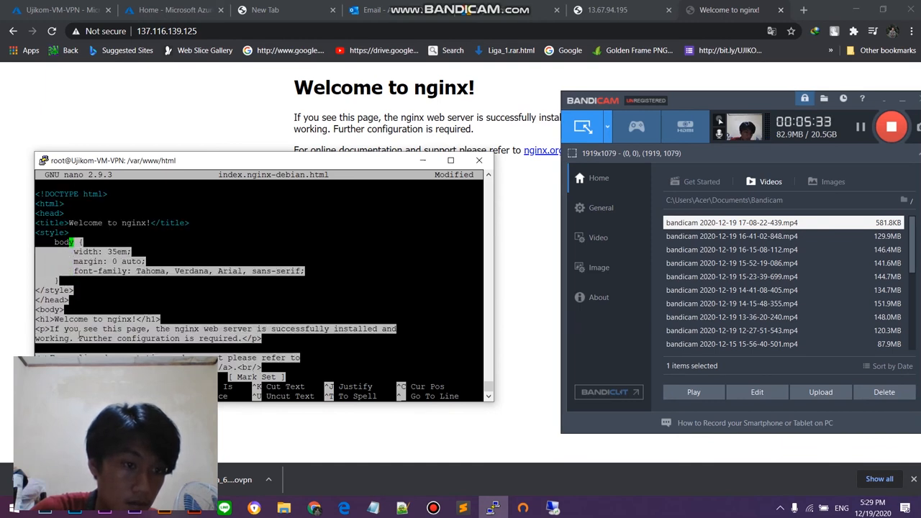
{"action": "key", "text": "Up"}
{"action": "key", "text": "Up"}
{"action": "key", "text": "Up"}
{"action": "key", "text": "Up"}
{"action": "key", "text": "Up"}
{"action": "key", "text": "Left"}
{"action": "key", "text": "Left"}
{"action": "key", "text": "Left"}
{"action": "key", "text": "Left"}
{"action": "key", "text": "Left"}
{"action": "key", "text": "Left"}
{"action": "key", "text": "Left"}
{"action": "key", "text": "Left"}
Step: Save and close index.nginx-debian.html under the same name, and reopen it in nano
{"action": "key", "text": "ctrl+x"}
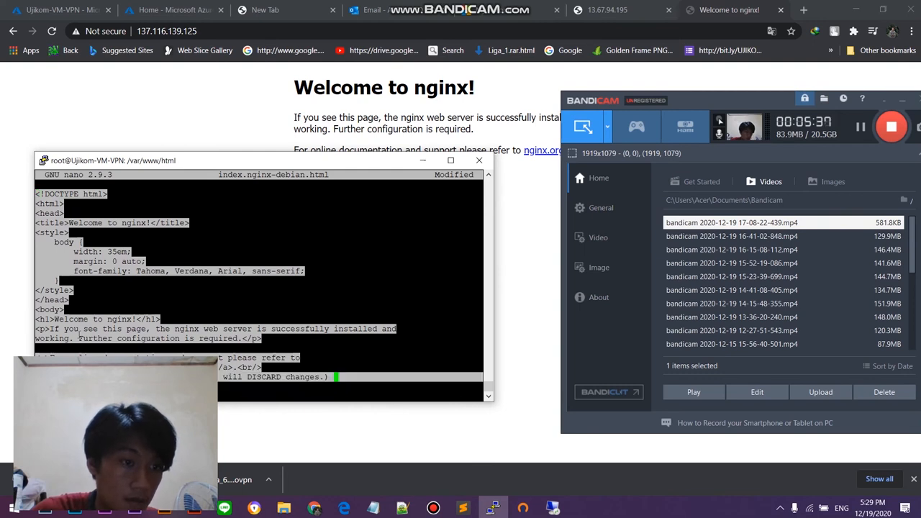
{"action": "key", "text": "y"}
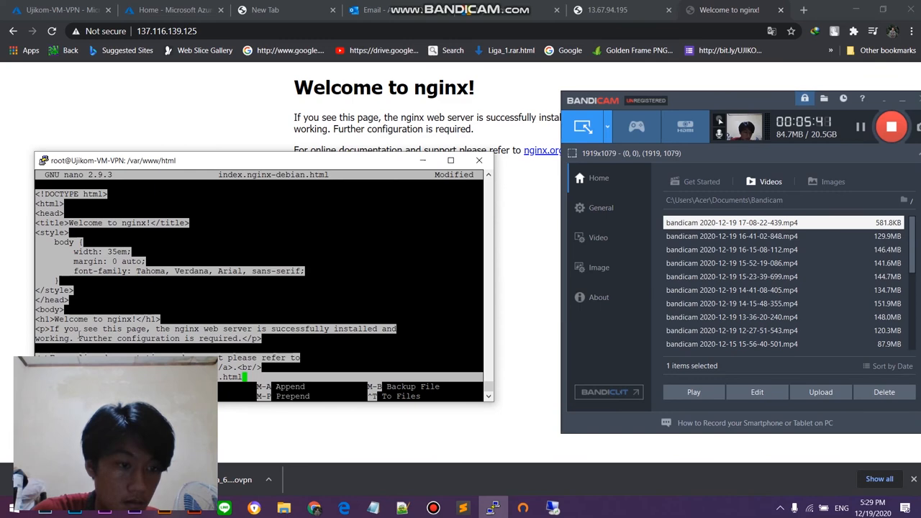
{"action": "key", "text": "Return"}
{"action": "key", "text": "Up"}
{"action": "key", "text": "Return"}
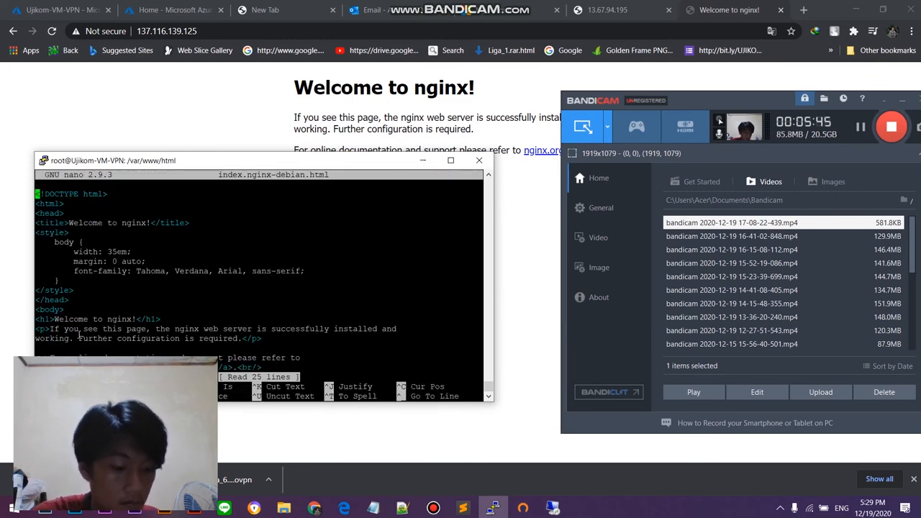
Step: Mark the entire HTML source from the first line to the end of the file, and cut it
{"action": "key", "text": "ctrl+6"}
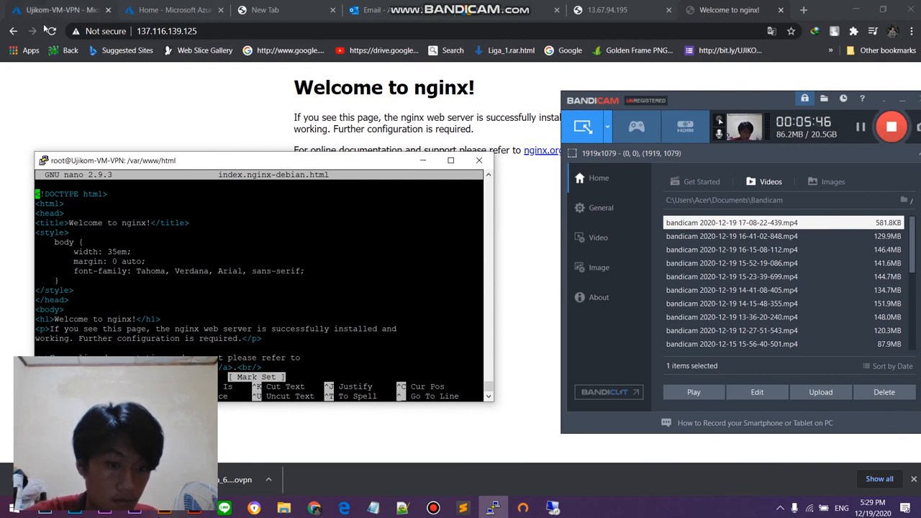
{"action": "key", "text": "Down"}
{"action": "key", "text": "Down"}
{"action": "key", "text": "Down"}
{"action": "key", "text": "Down"}
{"action": "key", "text": "Down"}
{"action": "key", "text": "Down"}
{"action": "key", "text": "Down"}
{"action": "key", "text": "Down"}
{"action": "key", "text": "Down"}
{"action": "key", "text": "Down"}
{"action": "key", "text": "Down"}
{"action": "key", "text": "Down"}
{"action": "key", "text": "Down"}
{"action": "key", "text": "Down"}
{"action": "key", "text": "Down"}
{"action": "key", "text": "Down"}
{"action": "key", "text": "Down"}
{"action": "key", "text": "Down"}
{"action": "key", "text": "Down"}
{"action": "key", "text": "Down"}
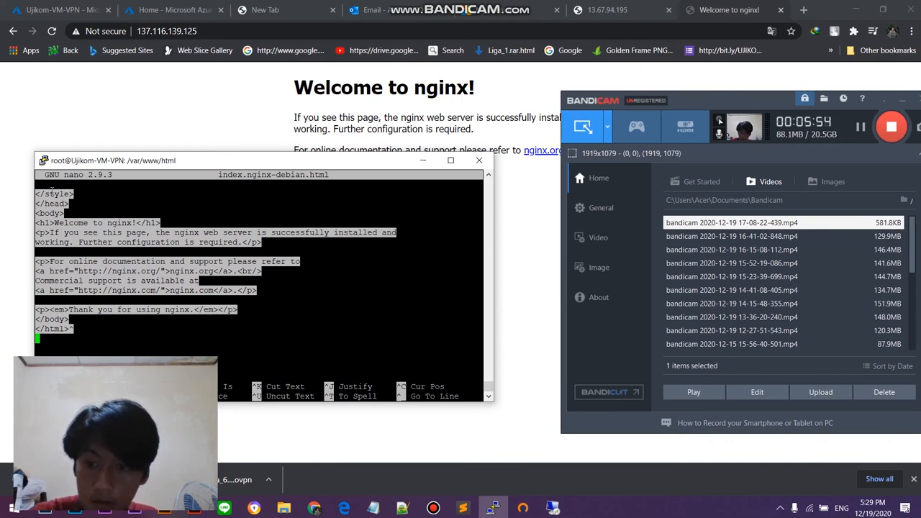
{"action": "left_click", "coordinate": [858, 128]}
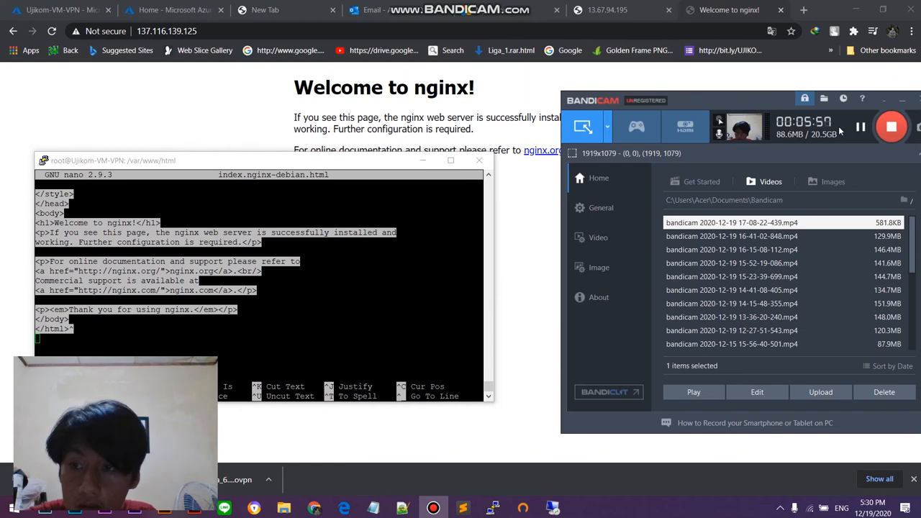
{"action": "left_click", "coordinate": [168, 326]}
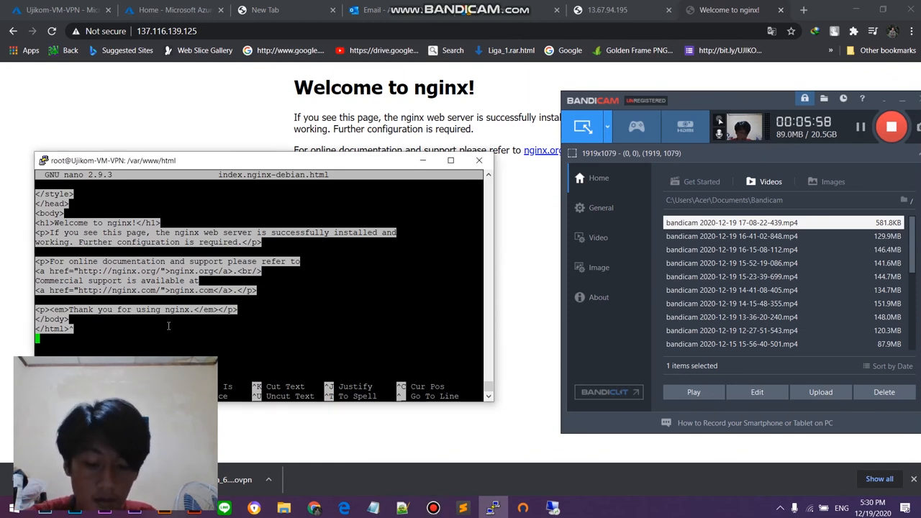
{"action": "key", "text": "ctrl+k"}
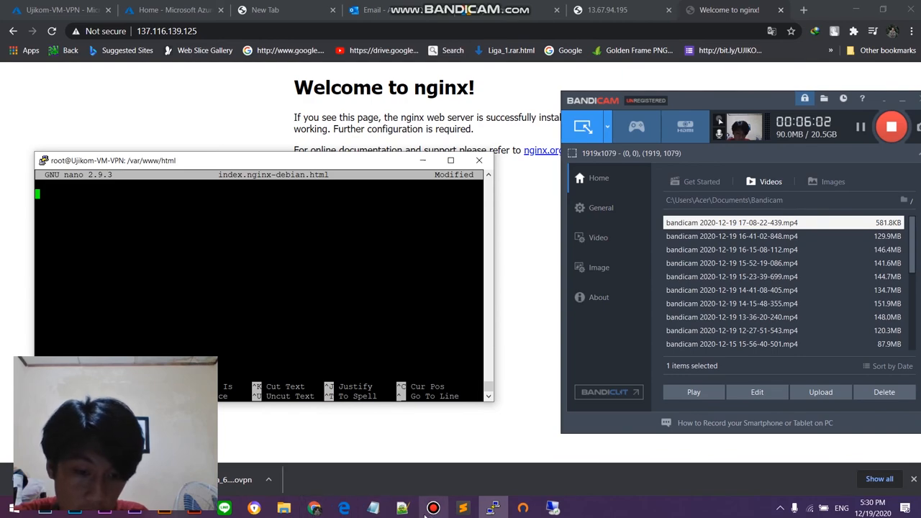
Step: Switch to Sublime Text and copy the entire source of the Softy Pinko template's index.html
{"action": "left_click", "coordinate": [463, 508]}
{"action": "scroll", "coordinate": [183, 150], "scroll_direction": "up", "scroll_amount": 3}
{"action": "scroll", "coordinate": [183, 150], "scroll_direction": "down", "scroll_amount": 6}
{"action": "scroll", "coordinate": [183, 151], "scroll_direction": "up", "scroll_amount": 20}
{"action": "scroll", "coordinate": [183, 150], "scroll_direction": "up", "scroll_amount": 20}
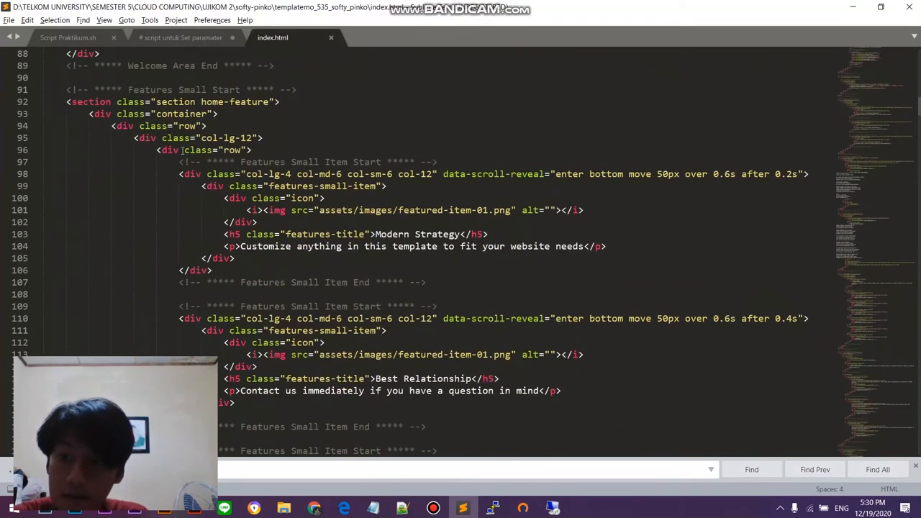
{"action": "scroll", "coordinate": [189, 151], "scroll_direction": "up", "scroll_amount": 10}
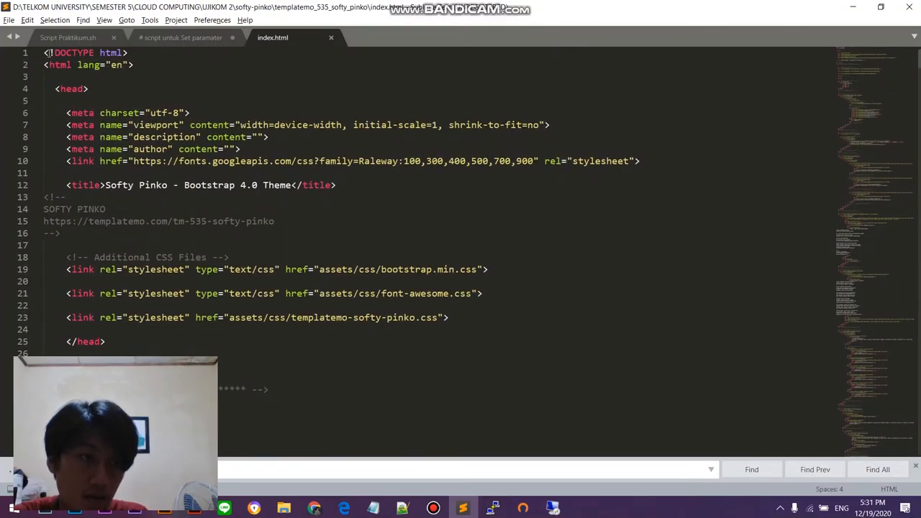
{"action": "left_click_drag", "start_coordinate": [46, 54], "coordinate": [108, 87]}
{"action": "key", "text": "ctrl+c"}
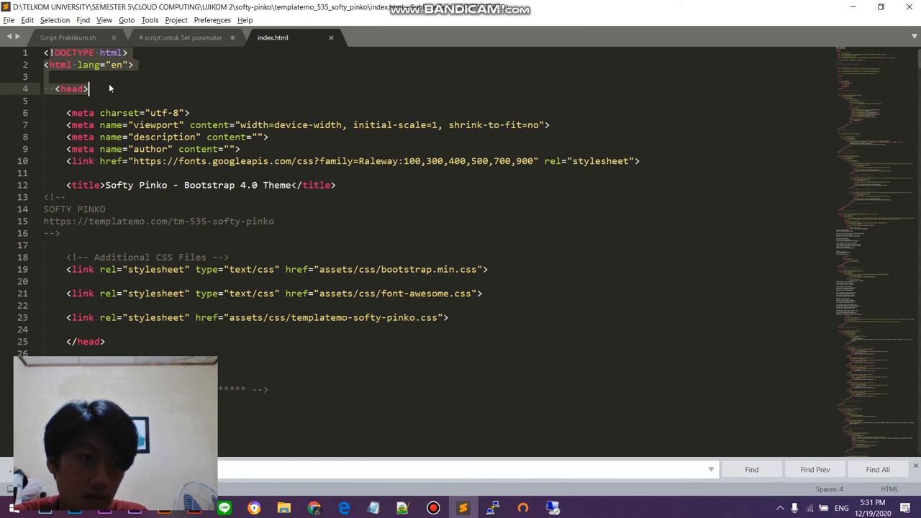
{"action": "left_click", "coordinate": [107, 86]}
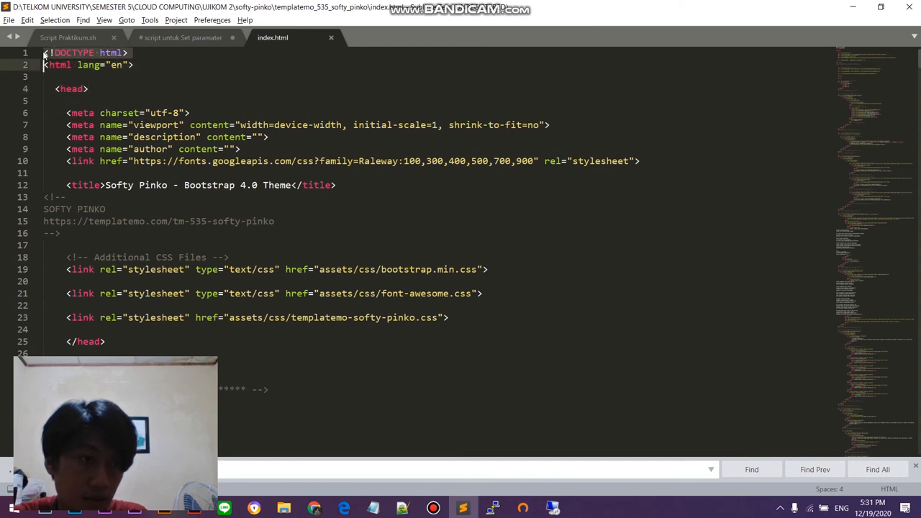
{"action": "key", "text": "ctrl+a"}
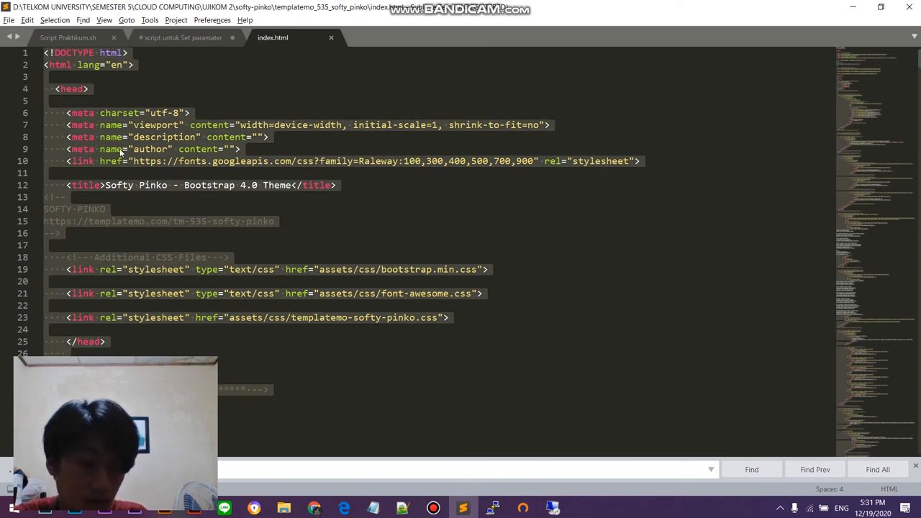
Step: Switch back to the PuTTY terminal and paste the template source into the empty index.nginx-debian.html
{"action": "key", "text": "alt+Tab"}
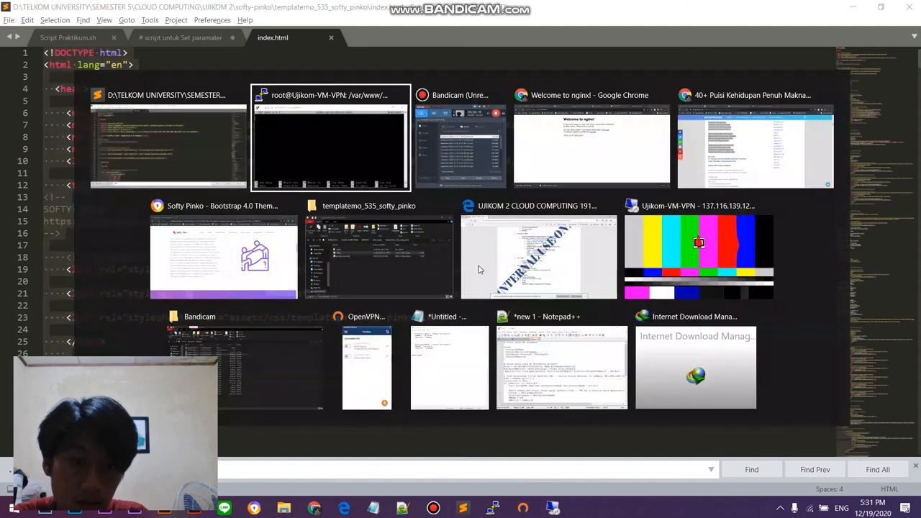
{"action": "left_click", "coordinate": [298, 144]}
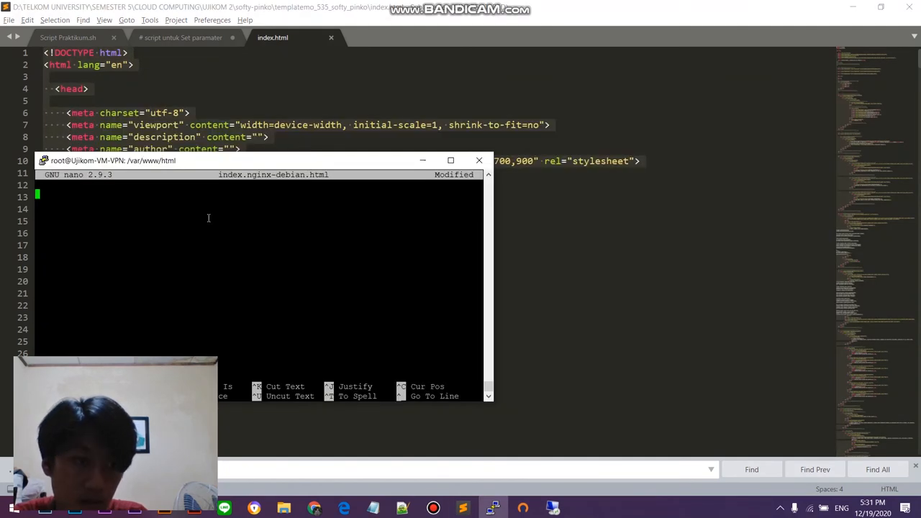
{"action": "right_click", "coordinate": [132, 210]}
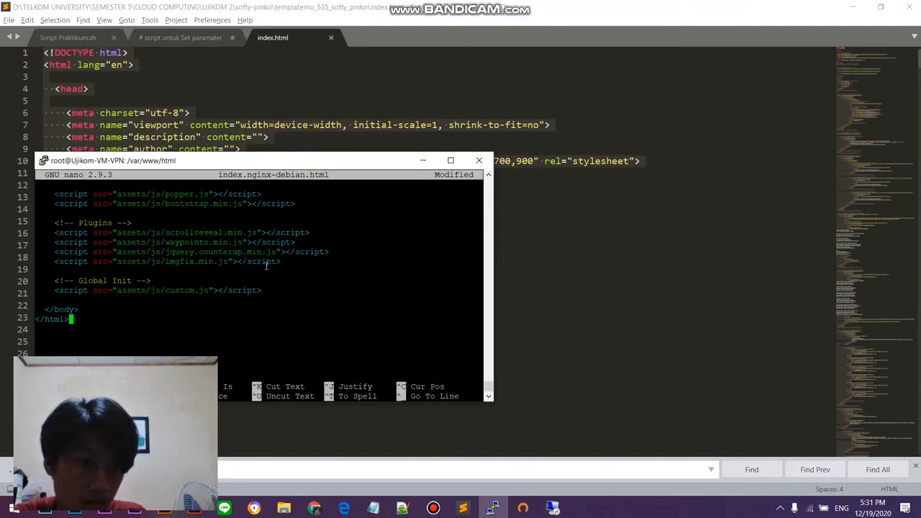
Step: Examine the end of the pasted template code, from the footer to the closing </html> tag
{"action": "scroll", "coordinate": [236, 294], "scroll_direction": "up", "scroll_amount": 5}
{"action": "scroll", "coordinate": [216, 299], "scroll_direction": "down", "scroll_amount": 5}
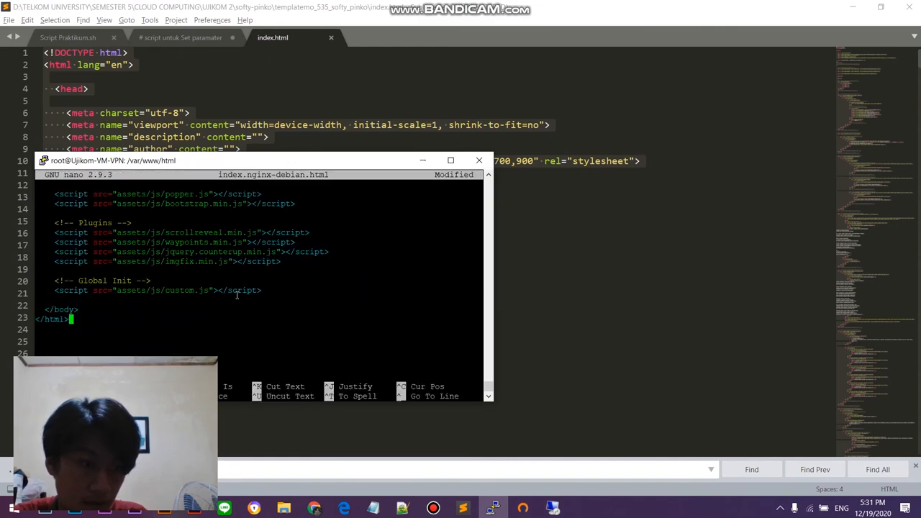
{"action": "scroll", "coordinate": [117, 302], "scroll_direction": "up", "scroll_amount": 4}
{"action": "scroll", "coordinate": [116, 302], "scroll_direction": "down", "scroll_amount": 4}
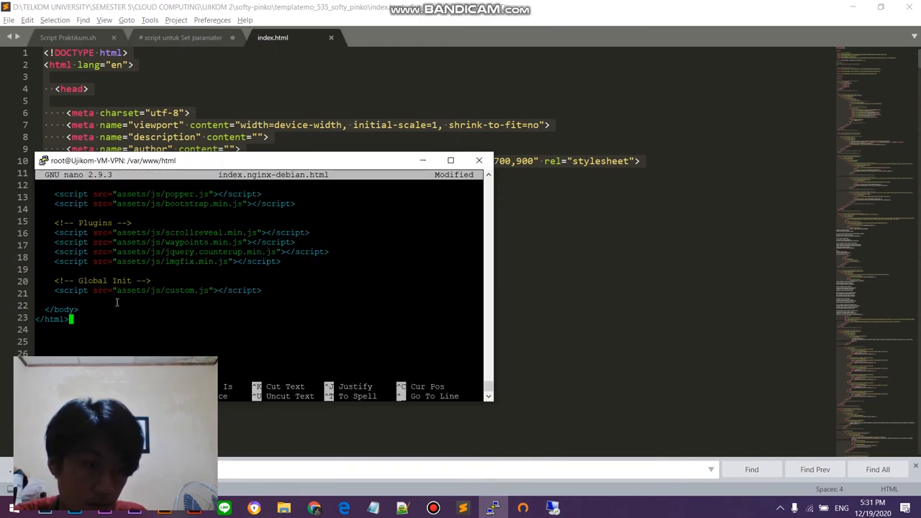
{"action": "key", "text": "Up"}
{"action": "key", "text": "Up"}
{"action": "key", "text": "Up"}
{"action": "key", "text": "Up"}
{"action": "key", "text": "Up"}
{"action": "key", "text": "Up"}
{"action": "key", "text": "Up"}
{"action": "key", "text": "Up"}
{"action": "key", "text": "Up"}
{"action": "key", "text": "Up"}
{"action": "key", "text": "Up"}
{"action": "key", "text": "Up"}
{"action": "key", "text": "Up"}
{"action": "key", "text": "Up"}
{"action": "key", "text": "Up"}
{"action": "key", "text": "Up"}
{"action": "key", "text": "Up"}
{"action": "key", "text": "Up"}
{"action": "key", "text": "Up"}
{"action": "key", "text": "Up"}
{"action": "key", "text": "Up"}
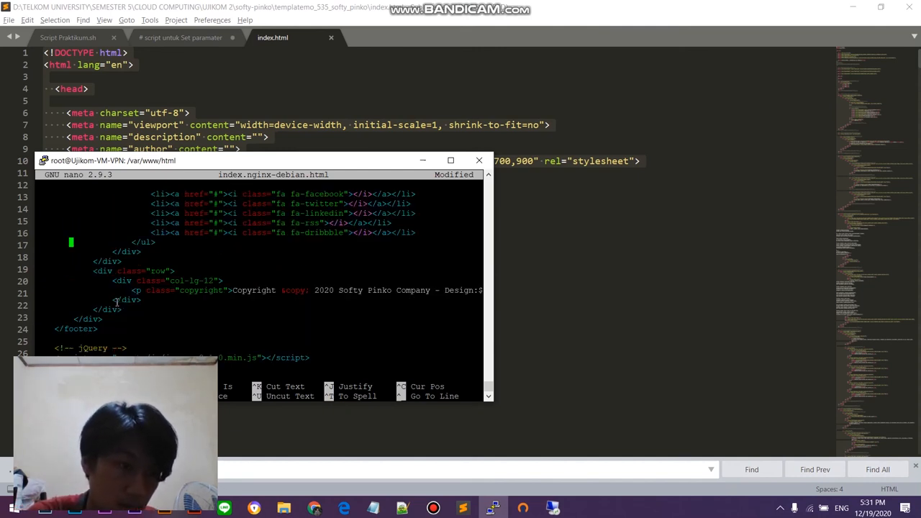
{"action": "key", "text": "Down"}
{"action": "key", "text": "Down"}
{"action": "key", "text": "Down"}
{"action": "key", "text": "Down"}
{"action": "key", "text": "Down"}
{"action": "key", "text": "Down"}
{"action": "key", "text": "Down"}
{"action": "key", "text": "Down"}
{"action": "key", "text": "Down"}
{"action": "key", "text": "Down"}
{"action": "key", "text": "Down"}
{"action": "key", "text": "Down"}
{"action": "key", "text": "Down"}
{"action": "key", "text": "Down"}
{"action": "key", "text": "Down"}
{"action": "key", "text": "Down"}
{"action": "key", "text": "Down"}
{"action": "key", "text": "Down"}
{"action": "key", "text": "Down"}
{"action": "key", "text": "Down"}
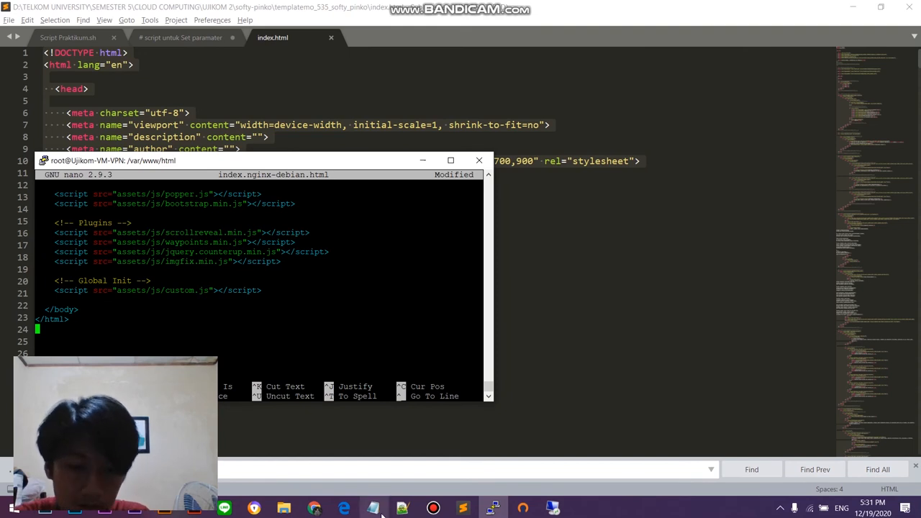
Step: Save the pasted template source to index.nginx-debian.html, and reopen the file in nano to check it
{"action": "left_click", "coordinate": [433, 508]}
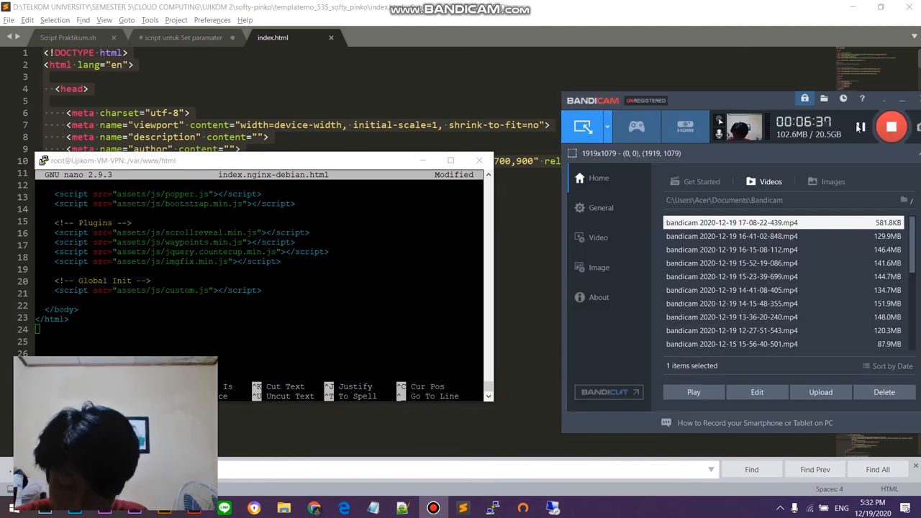
{"action": "left_click", "coordinate": [172, 338]}
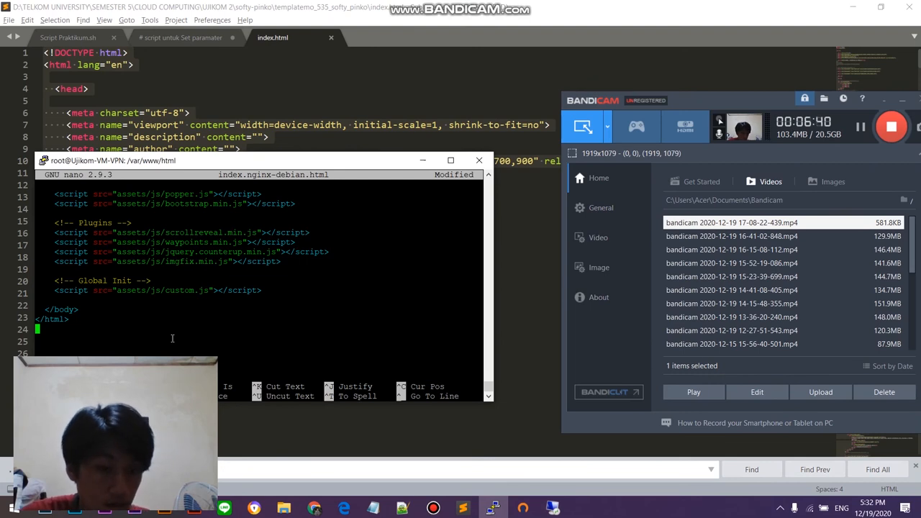
{"action": "key", "text": "ctrl+x"}
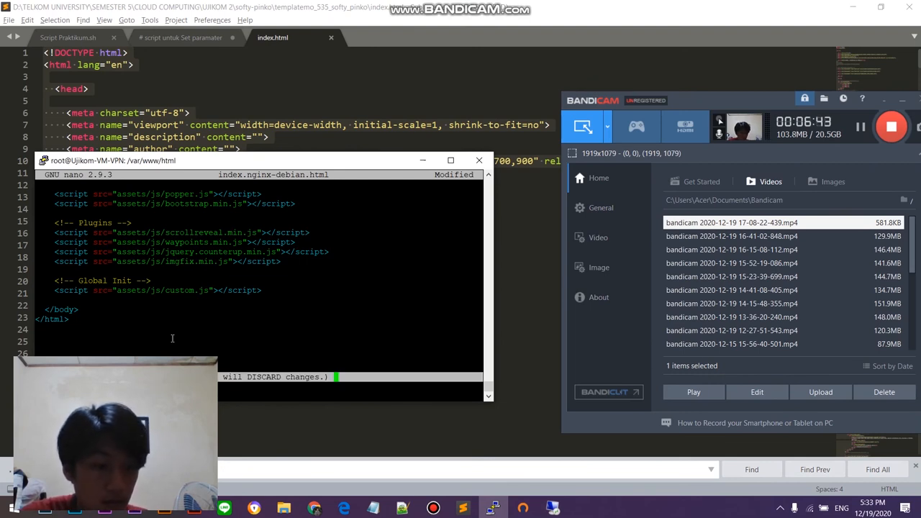
{"action": "key", "text": "y"}
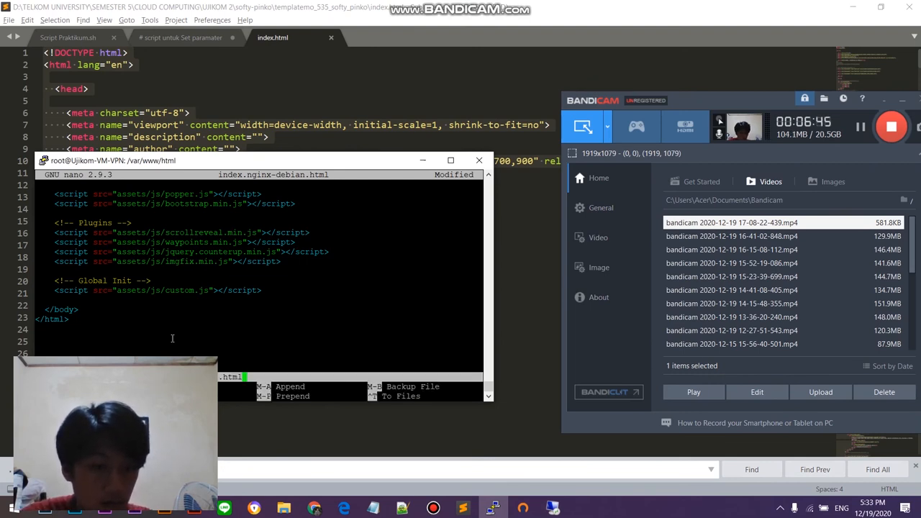
{"action": "key", "text": "Return"}
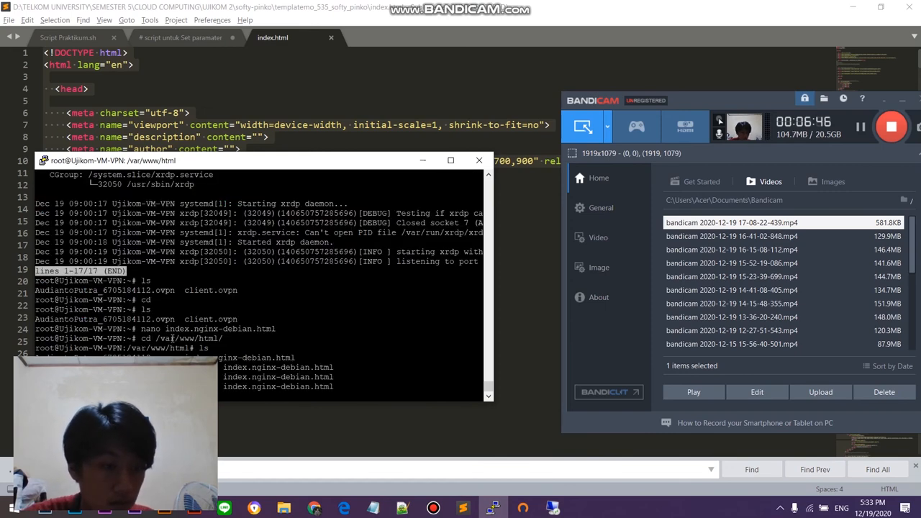
{"action": "key", "text": "Return"}
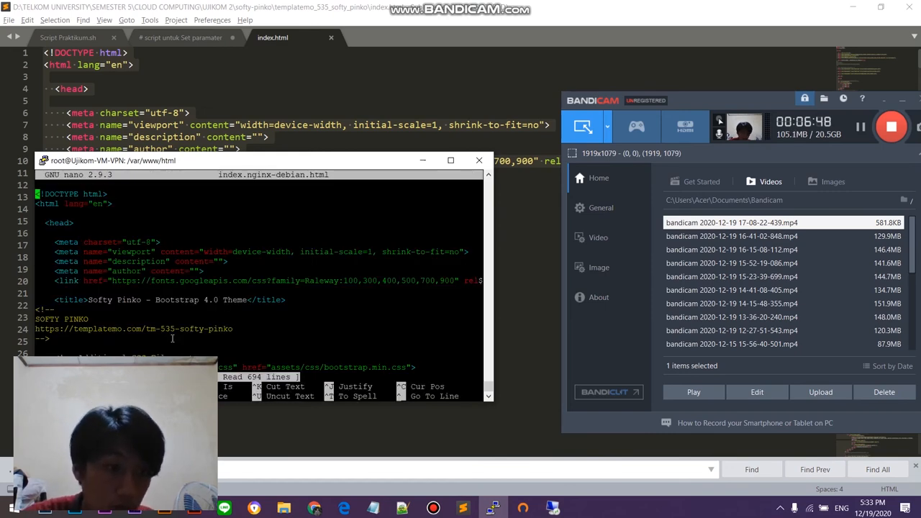
Step: Exit nano, switch to OpenVPN Connect and connect the 137.116.139.125 profile
{"action": "key", "text": "ctrl+x"}
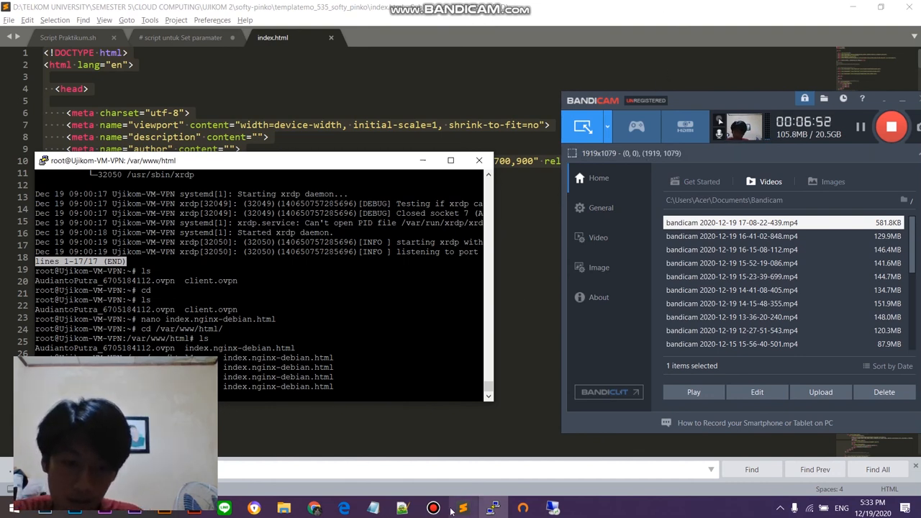
{"action": "left_click", "coordinate": [522, 508]}
{"action": "left_click", "coordinate": [594, 141]}
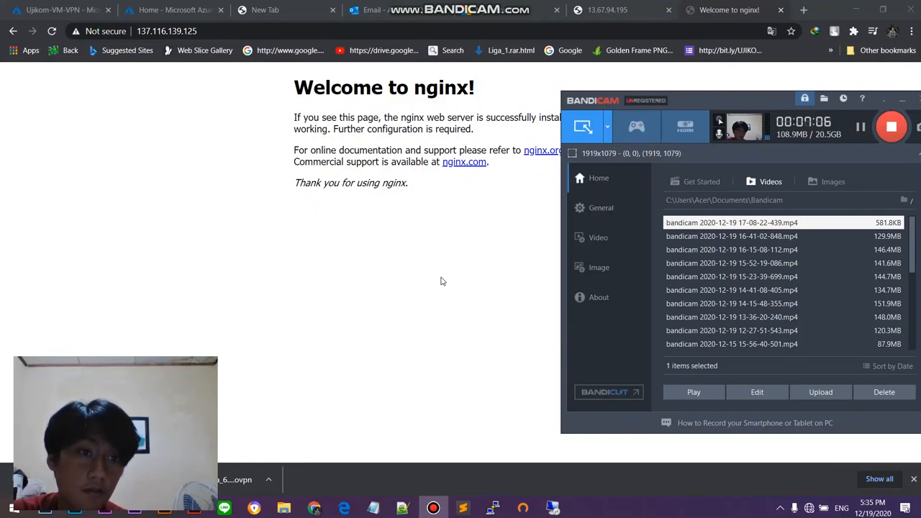
Step: Switch to Chrome, find the tab showing the nginx welcome page at 137.116.139.125 and reload it
{"action": "left_click", "coordinate": [442, 282]}
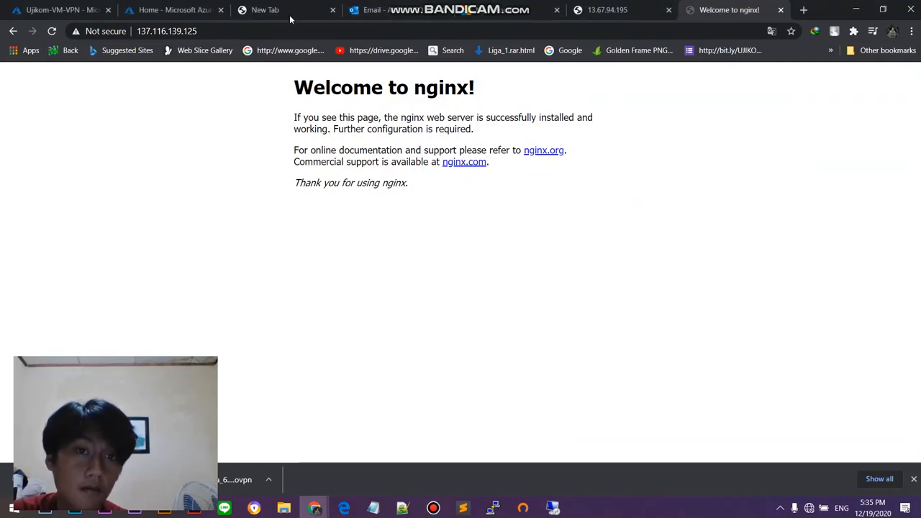
{"action": "left_click", "coordinate": [89, 9]}
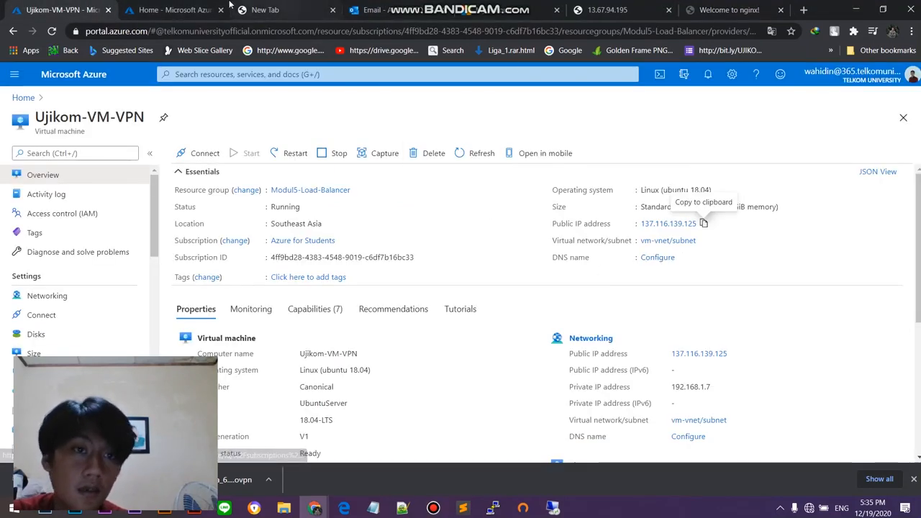
{"action": "left_click", "coordinate": [151, 6]}
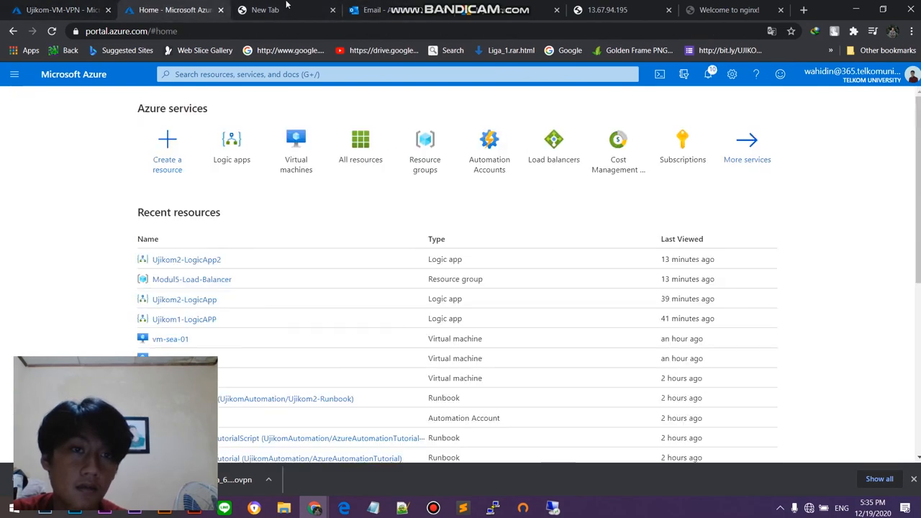
{"action": "left_click", "coordinate": [304, 5]}
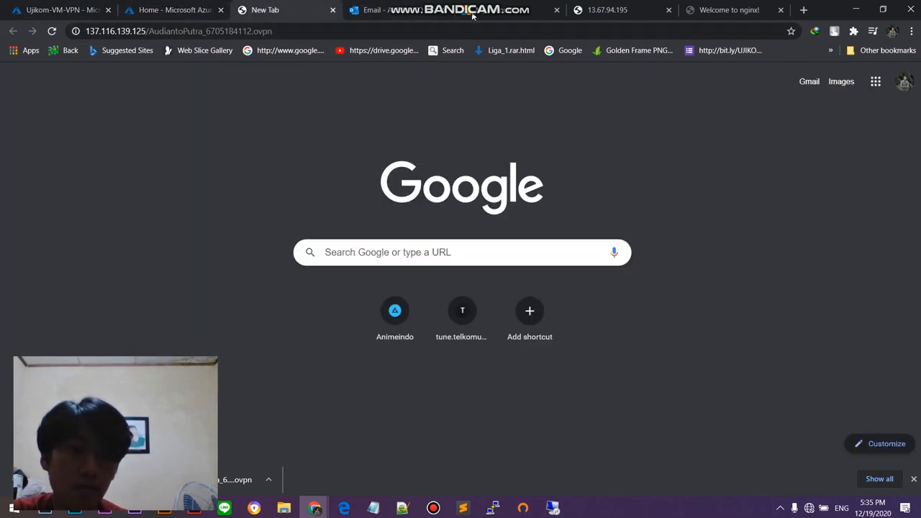
{"action": "left_click", "coordinate": [597, 6]}
{"action": "left_click", "coordinate": [725, 13]}
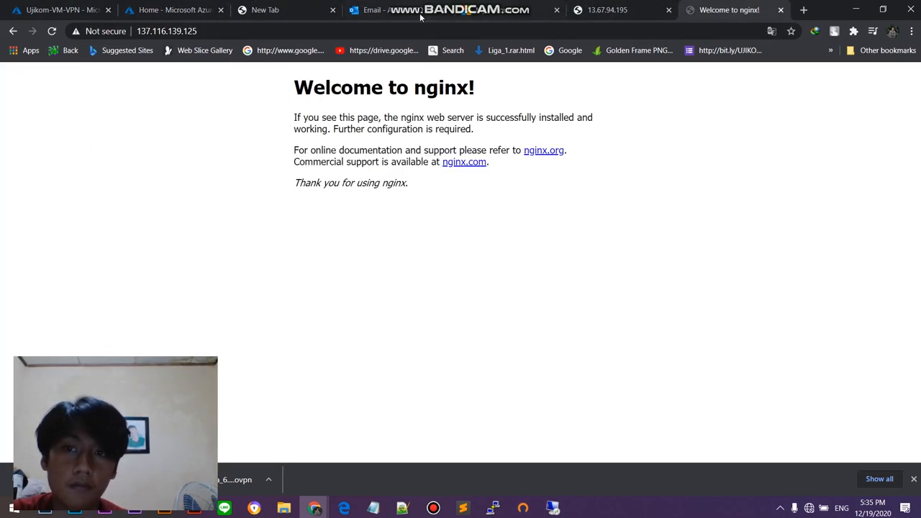
{"action": "left_click", "coordinate": [53, 31]}
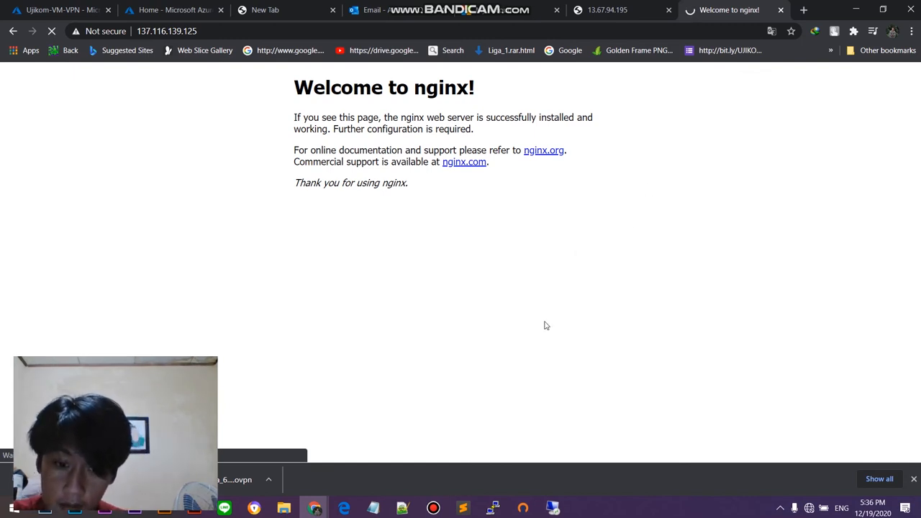
{"action": "mouse_move", "coordinate": [433, 508]}
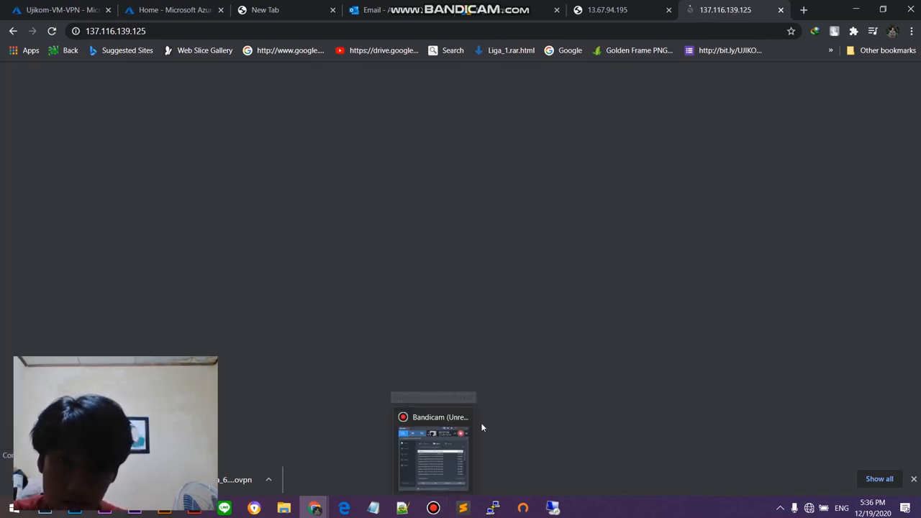
{"action": "left_click", "coordinate": [441, 455]}
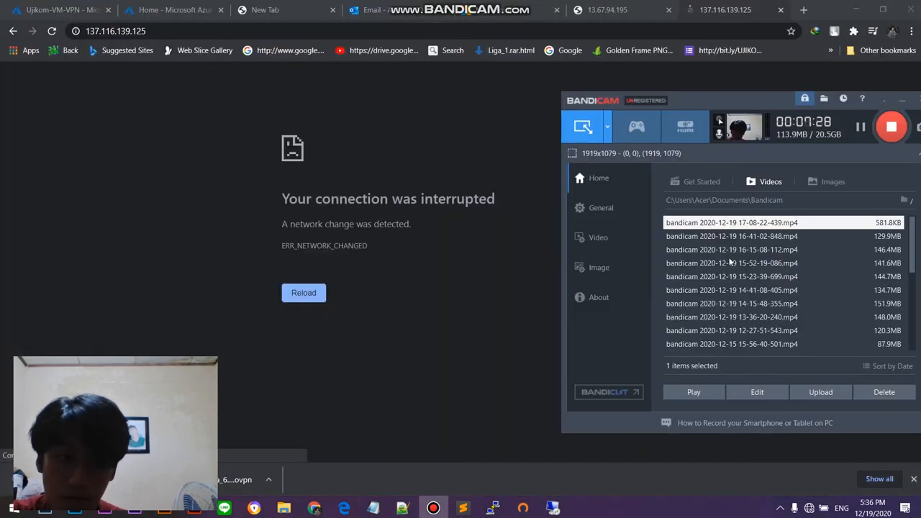
{"action": "left_click", "coordinate": [860, 128]}
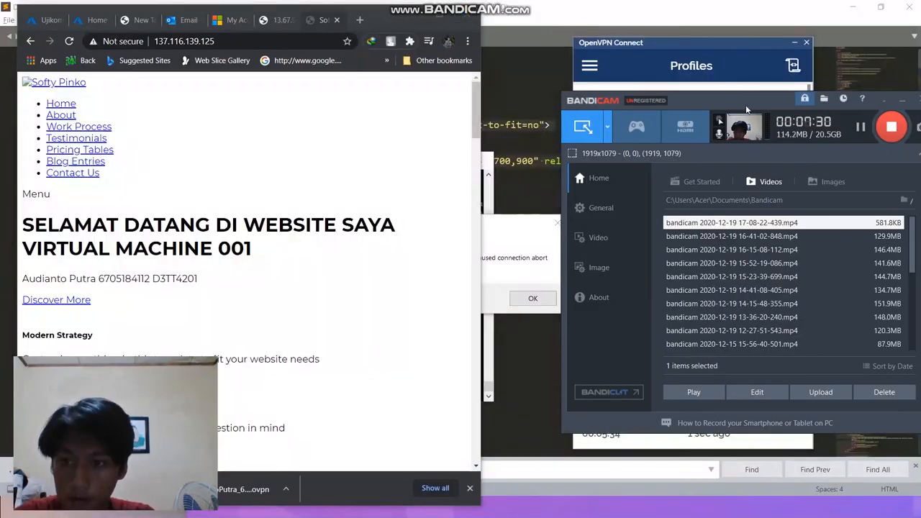
{"action": "left_click_drag", "start_coordinate": [751, 104], "coordinate": [703, 96]}
Step: Reload the site at 137.116.139.125 and examine its welcome heading and the name line below it
{"action": "scroll", "coordinate": [185, 232], "scroll_direction": "down", "scroll_amount": 2}
{"action": "scroll", "coordinate": [186, 231], "scroll_direction": "up", "scroll_amount": 2}
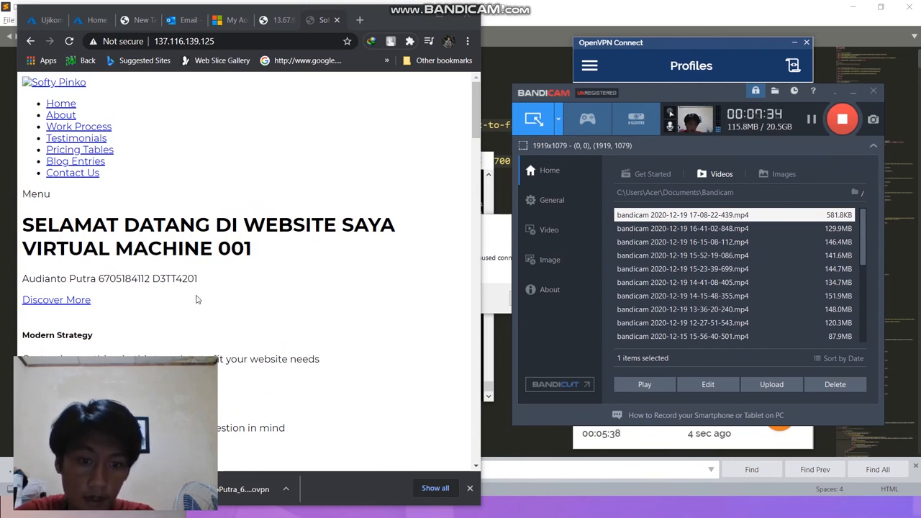
{"action": "scroll", "coordinate": [191, 274], "scroll_direction": "down", "scroll_amount": 5}
{"action": "scroll", "coordinate": [241, 350], "scroll_direction": "up", "scroll_amount": 4}
{"action": "left_click", "coordinate": [69, 41]}
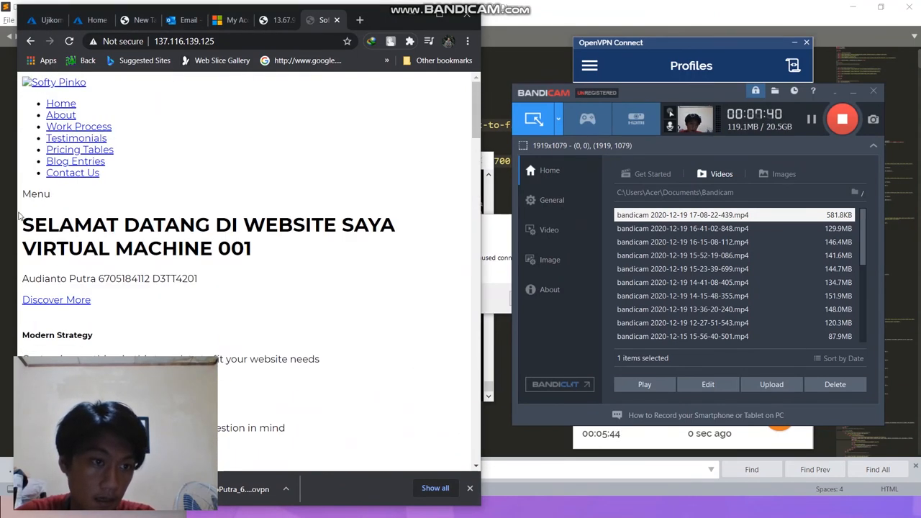
{"action": "left_click_drag", "start_coordinate": [24, 220], "coordinate": [285, 253]}
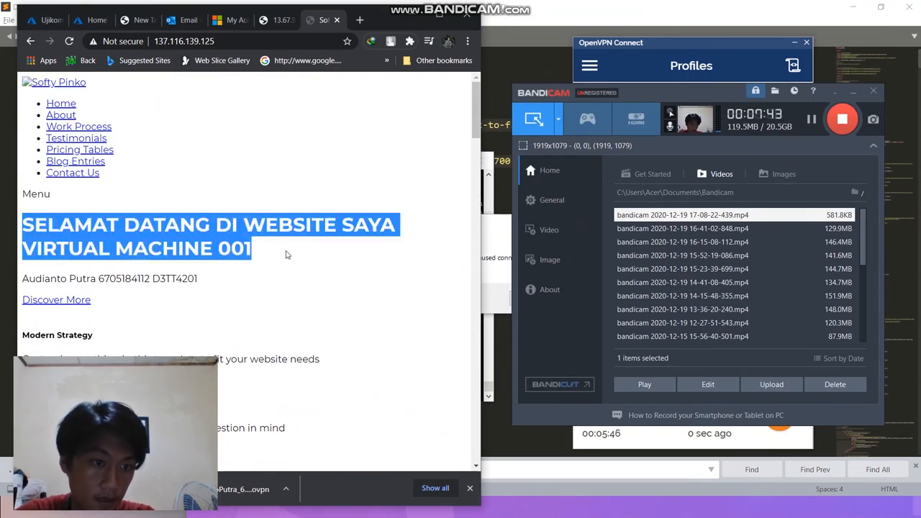
{"action": "left_click", "coordinate": [211, 285]}
{"action": "left_click_drag", "start_coordinate": [25, 280], "coordinate": [206, 284]}
{"action": "scroll", "coordinate": [185, 289], "scroll_direction": "down", "scroll_amount": 1}
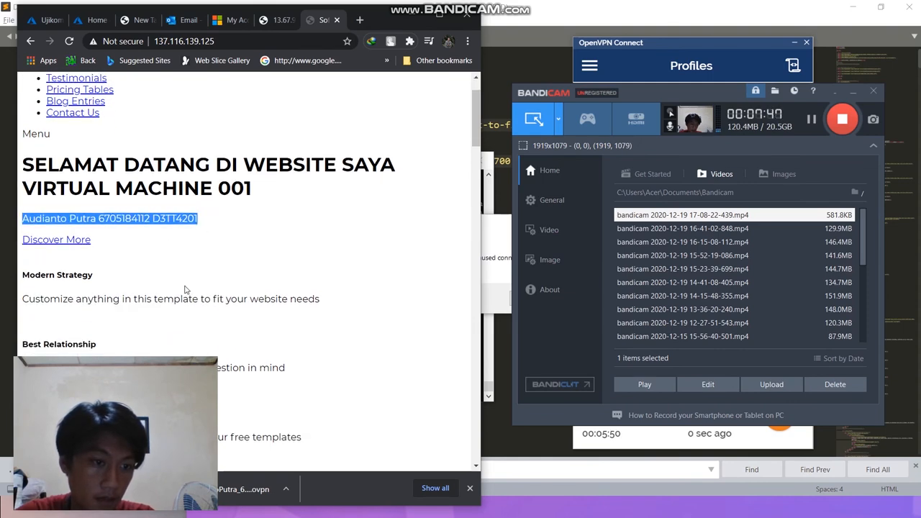
{"action": "left_click", "coordinate": [34, 300]}
Step: Examine the Mengusir Malas and Sang Penyemangat sections of the served page
{"action": "scroll", "coordinate": [31, 297], "scroll_direction": "down", "scroll_amount": 5}
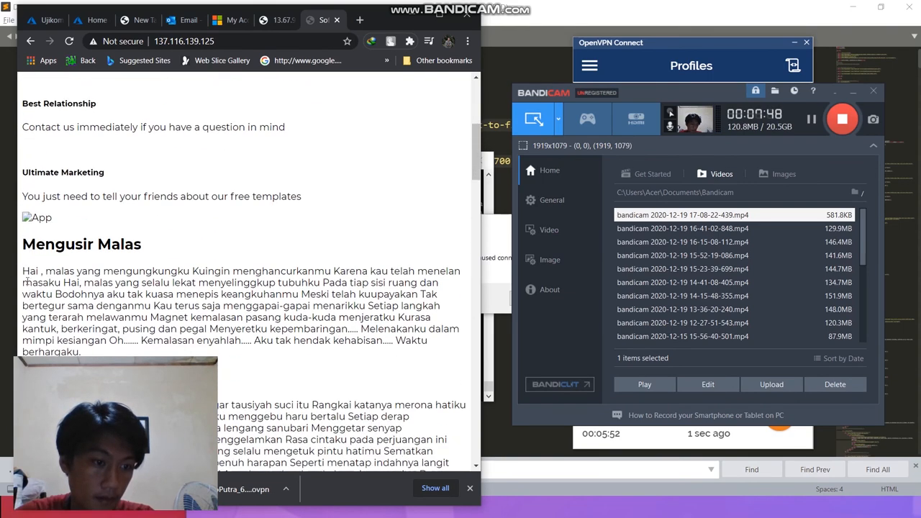
{"action": "left_click_drag", "start_coordinate": [24, 241], "coordinate": [285, 431]}
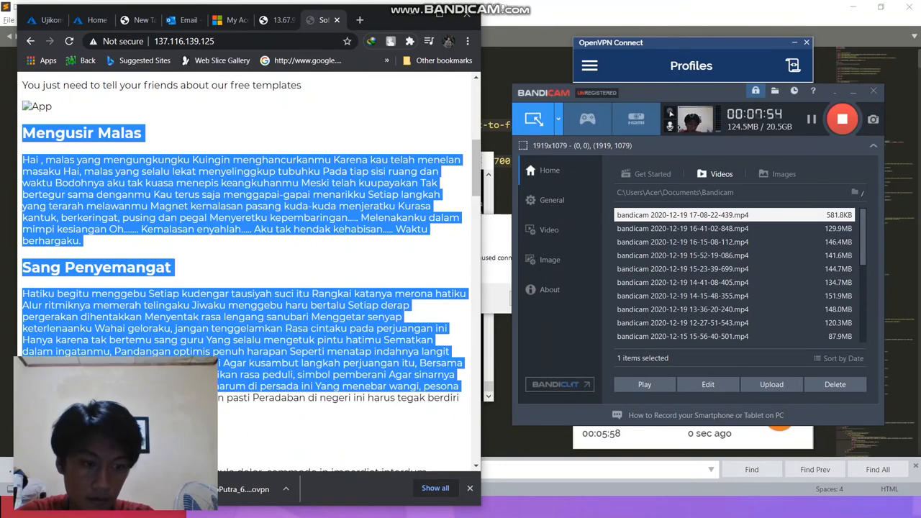
{"action": "left_click", "coordinate": [305, 267]}
{"action": "scroll", "coordinate": [306, 266], "scroll_direction": "up", "scroll_amount": 2}
{"action": "scroll", "coordinate": [307, 266], "scroll_direction": "down", "scroll_amount": 2}
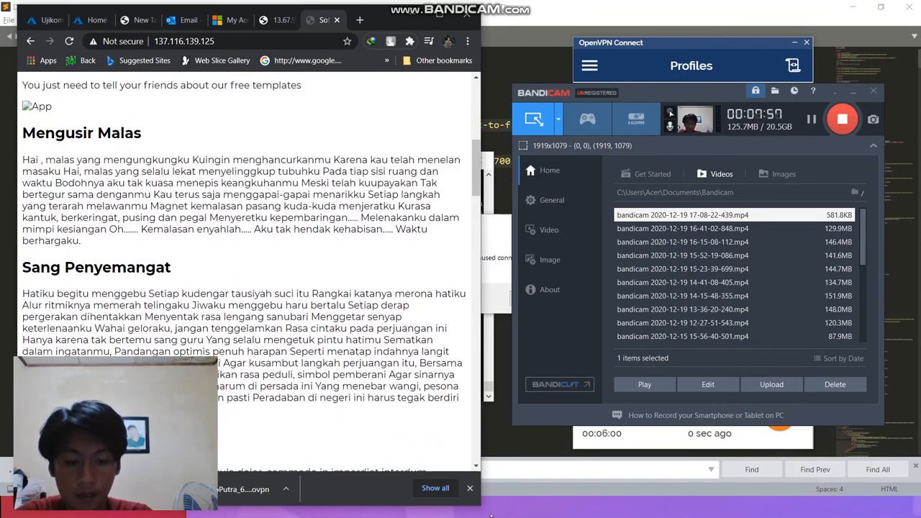
Step: Switch to the browser window with the local Softy Pinko index.html and review its welcome banner and feature cards
{"action": "mouse_move", "coordinate": [383, 13]}
{"action": "left_mouse_down"}
{"action": "mouse_move", "coordinate": [668, 76]}
{"action": "mouse_move", "coordinate": [398, 15]}
{"action": "left_mouse_up"}
{"action": "key", "text": "alt+Tab"}
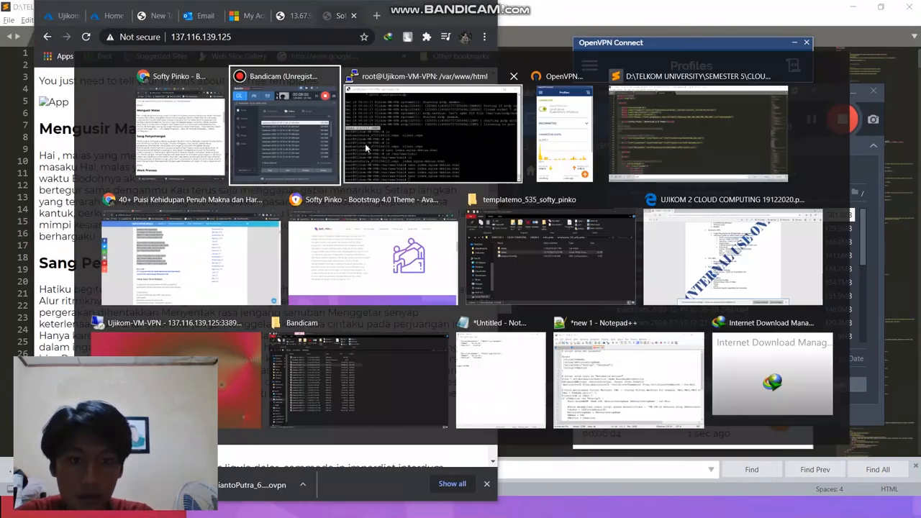
{"action": "left_click", "coordinate": [445, 281]}
{"action": "scroll", "coordinate": [444, 281], "scroll_direction": "up", "scroll_amount": 15}
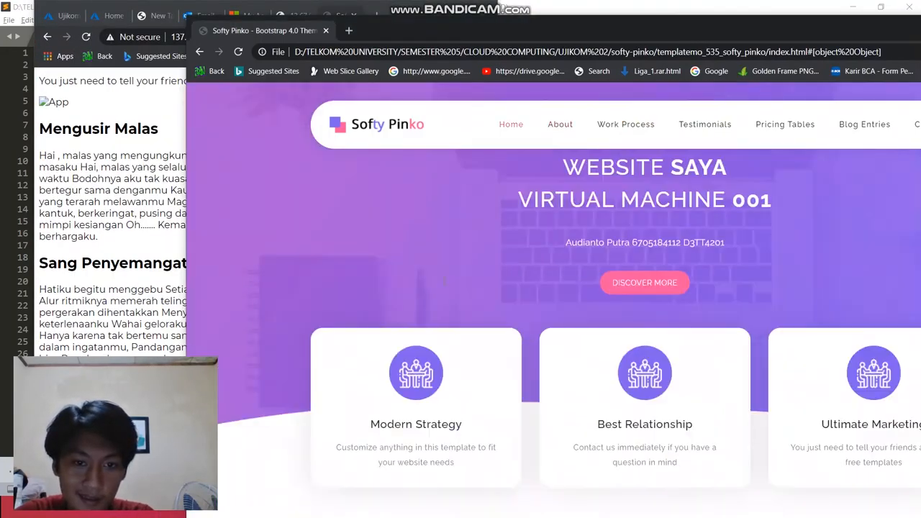
{"action": "scroll", "coordinate": [444, 280], "scroll_direction": "down", "scroll_amount": 10}
{"action": "scroll", "coordinate": [443, 281], "scroll_direction": "up", "scroll_amount": 10}
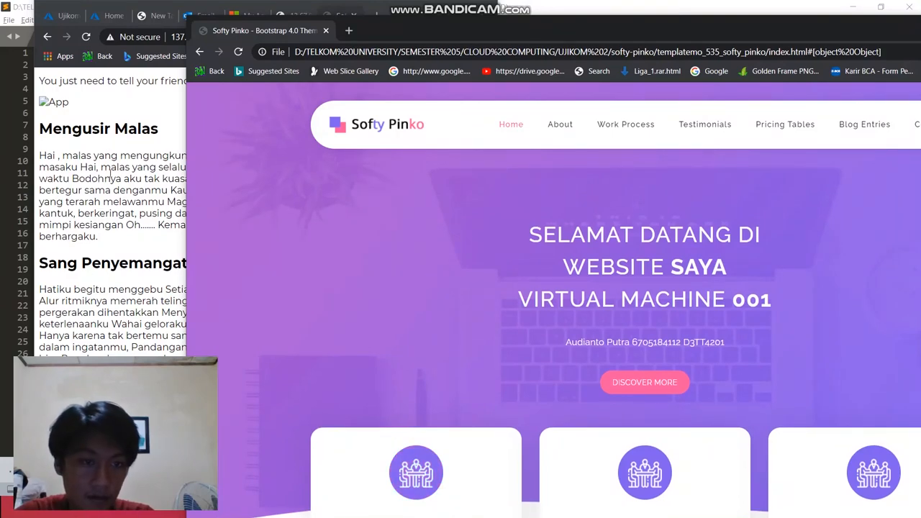
Step: Compare the lower sections of the served page with the local template, and arrange the two browser windows
{"action": "left_click", "coordinate": [112, 189]}
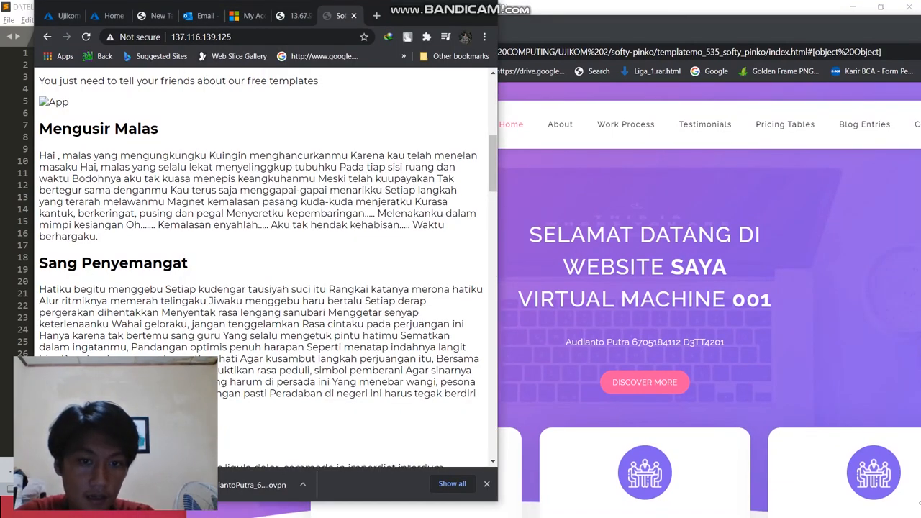
{"action": "left_click_drag", "start_coordinate": [491, 173], "coordinate": [491, 267]}
{"action": "scroll", "coordinate": [668, 275], "scroll_direction": "down", "scroll_amount": 6}
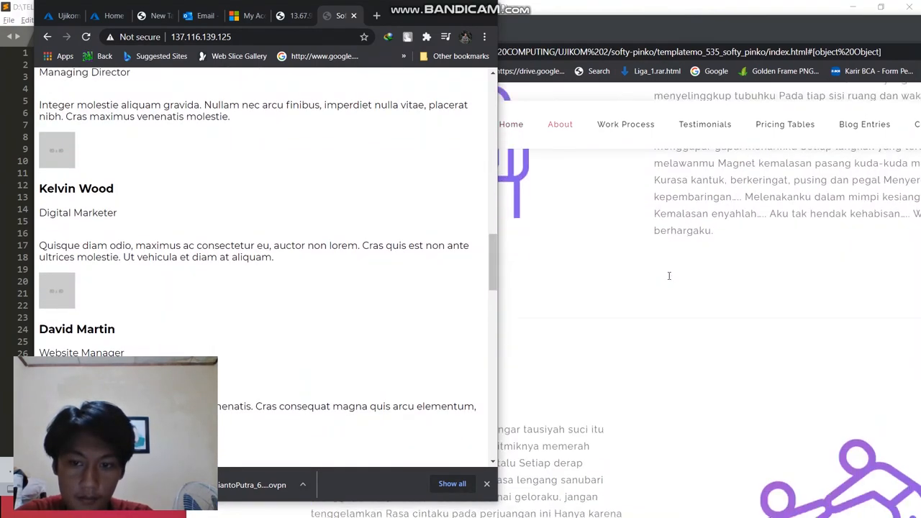
{"action": "scroll", "coordinate": [668, 275], "scroll_direction": "up", "scroll_amount": 3}
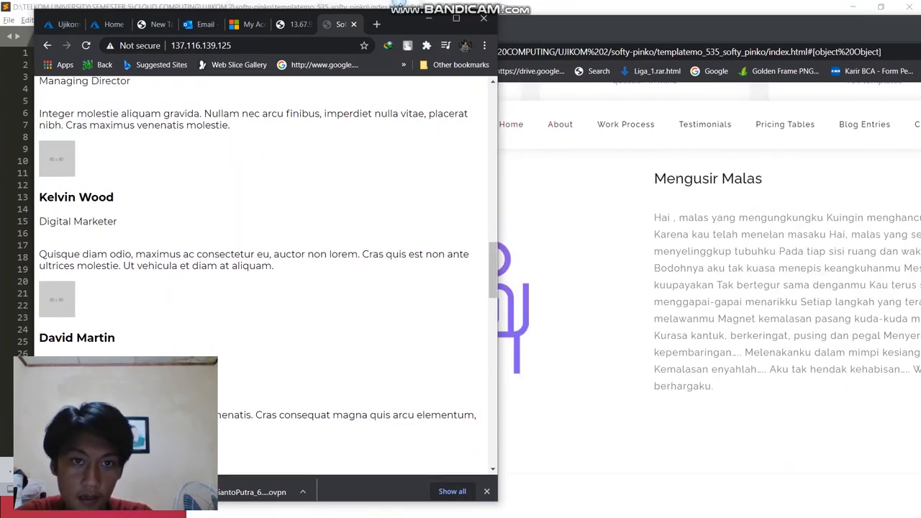
{"action": "left_click_drag", "start_coordinate": [386, 20], "coordinate": [381, 80]}
{"action": "left_click_drag", "start_coordinate": [646, 24], "coordinate": [761, 234]}
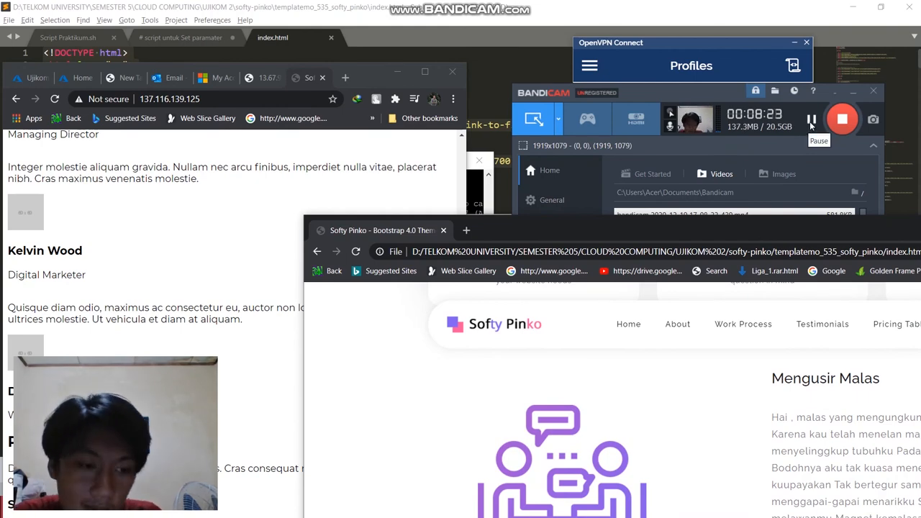
{"action": "left_click_drag", "start_coordinate": [794, 231], "coordinate": [798, 210]}
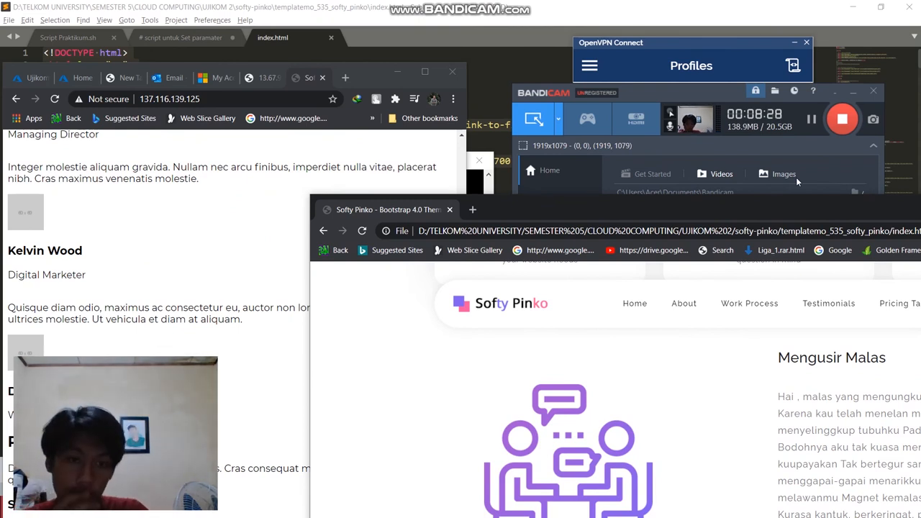
{"action": "left_click", "coordinate": [813, 121]}
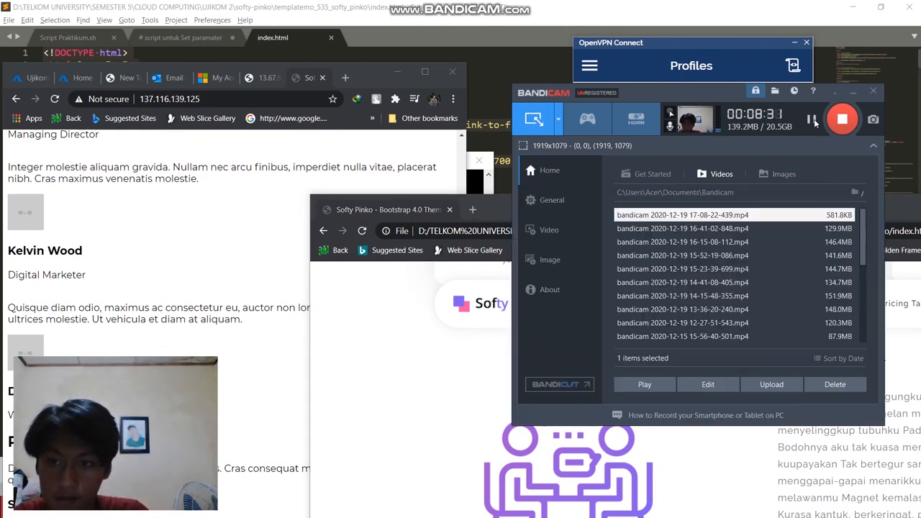
{"action": "left_click_drag", "start_coordinate": [493, 207], "coordinate": [371, 82]}
Step: Switch to the UJIKOM 2 CLOUD COMPUTING PDF in Edge and read the exam schedule, rules and grading points
{"action": "key", "text": "alt+Tab"}
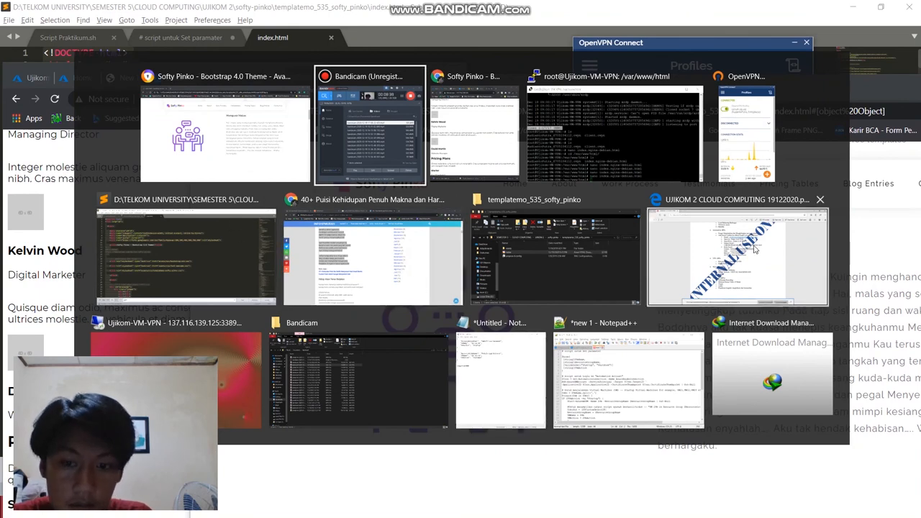
{"action": "left_click", "coordinate": [722, 292]}
{"action": "scroll", "coordinate": [322, 218], "scroll_direction": "up", "scroll_amount": 4}
{"action": "scroll", "coordinate": [321, 218], "scroll_direction": "down", "scroll_amount": 2}
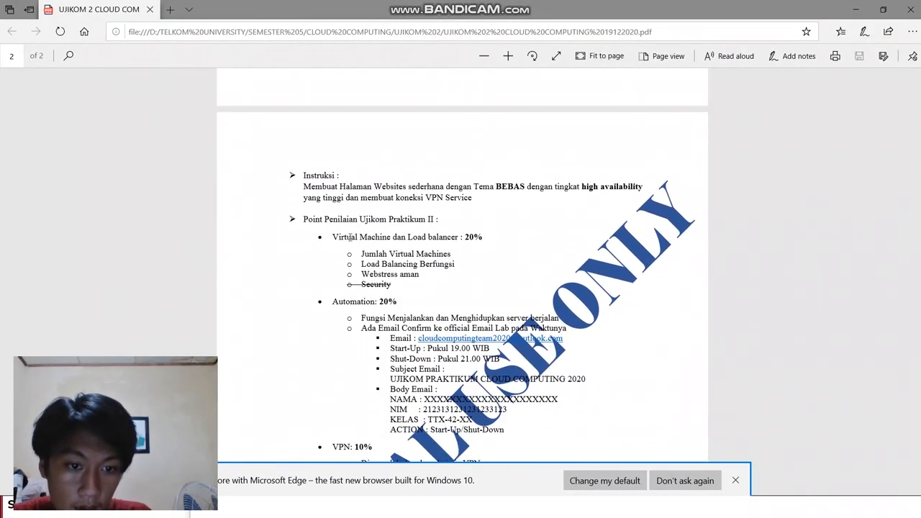
{"action": "left_click_drag", "start_coordinate": [334, 237], "coordinate": [546, 232]}
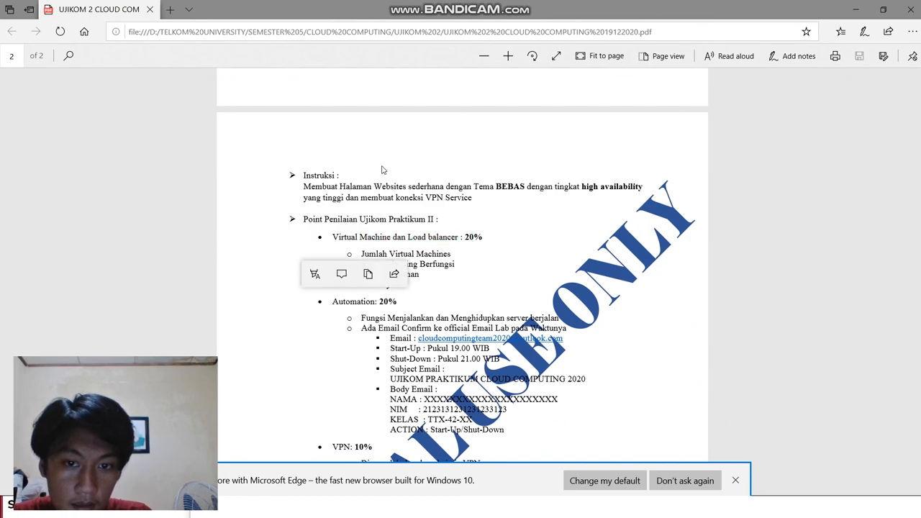
{"action": "scroll", "coordinate": [390, 199], "scroll_direction": "up", "scroll_amount": 1}
{"action": "scroll", "coordinate": [390, 200], "scroll_direction": "up", "scroll_amount": 10}
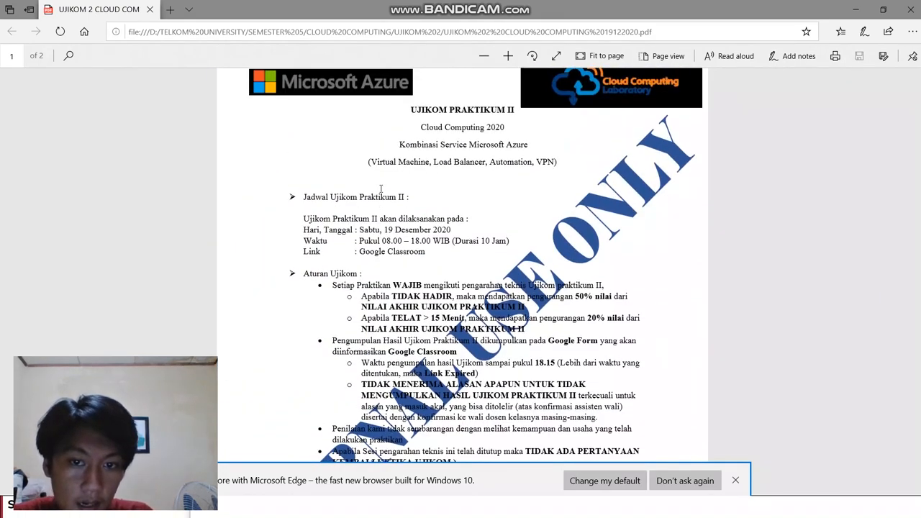
{"action": "scroll", "coordinate": [381, 189], "scroll_direction": "down", "scroll_amount": 6}
Step: Bring up the served page's Chrome window, return to the PDF and check its Google Form submission list
{"action": "key", "text": "alt+Tab"}
{"action": "key", "text": "alt+Tab"}
{"action": "key", "text": "alt+Tab"}
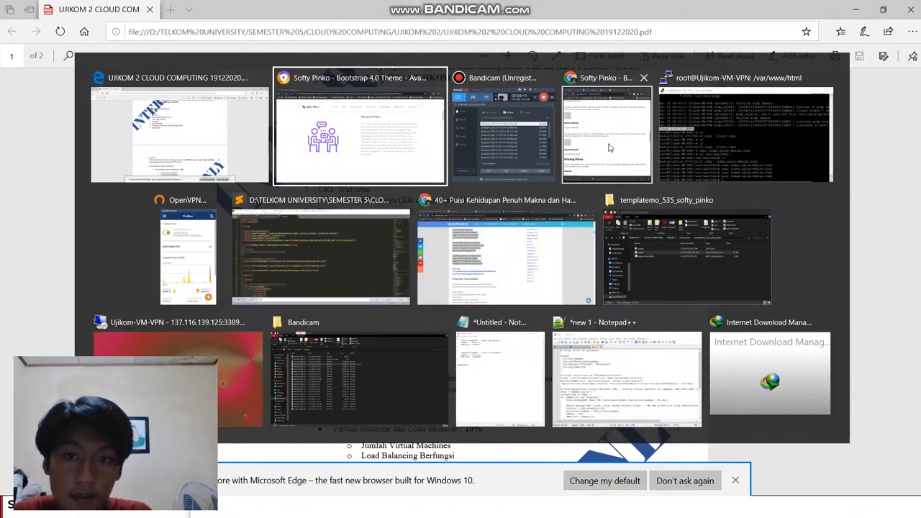
{"action": "key", "text": "alt+Tab"}
{"action": "key", "text": "alt+Tab"}
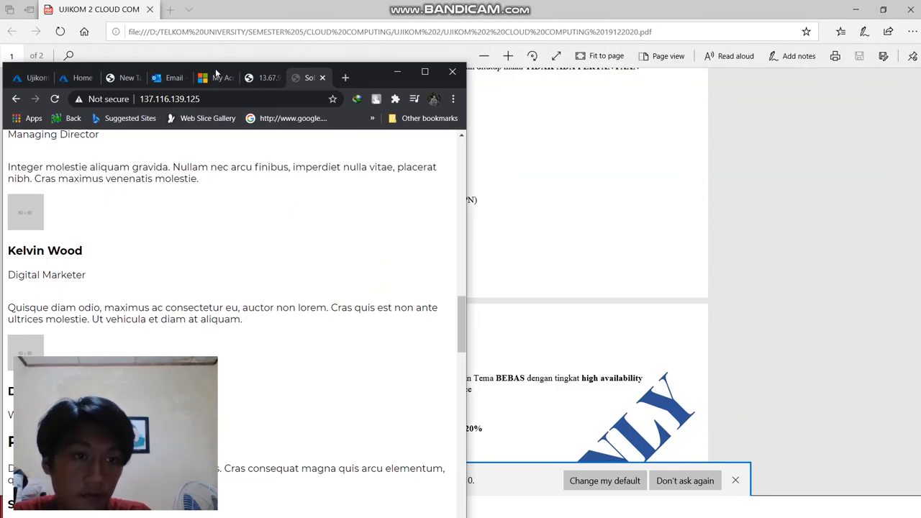
{"action": "left_click_drag", "start_coordinate": [363, 77], "coordinate": [516, 29]}
{"action": "key", "text": "alt+Tab"}
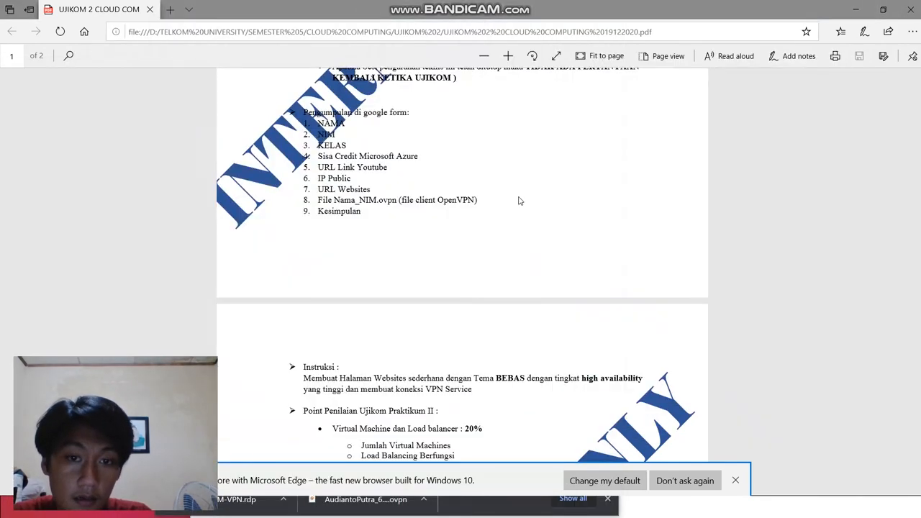
{"action": "key", "text": "alt+Tab"}
{"action": "left_click_drag", "start_coordinate": [667, 88], "coordinate": [826, 71]}
{"action": "scroll", "coordinate": [610, 164], "scroll_direction": "up", "scroll_amount": 5}
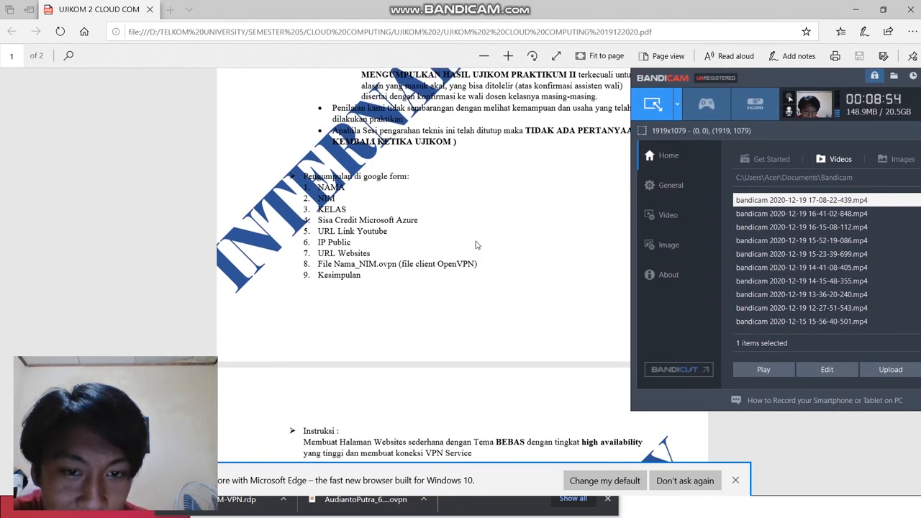
Step: Reread the exam PDF's submission list and rules, moving the Bandicam window out of the way
{"action": "scroll", "coordinate": [611, 165], "scroll_direction": "down", "scroll_amount": 5}
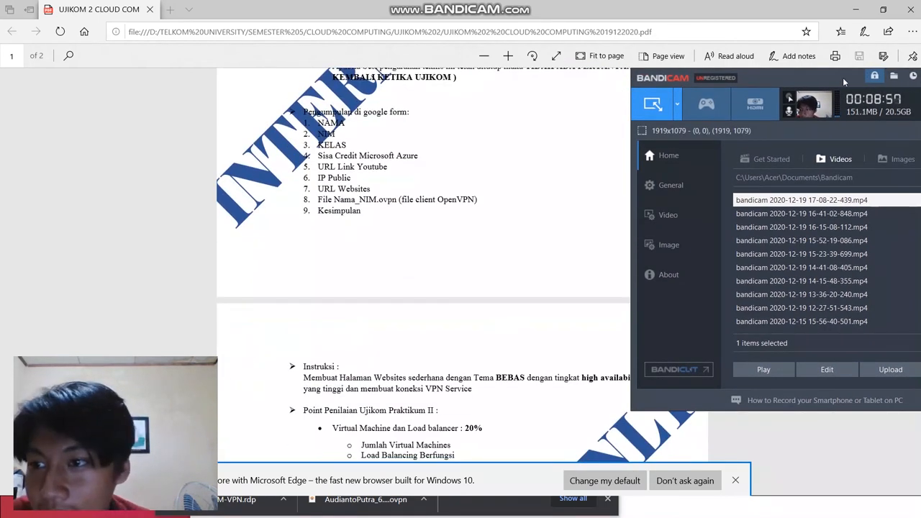
{"action": "left_click_drag", "start_coordinate": [842, 77], "coordinate": [745, 70]}
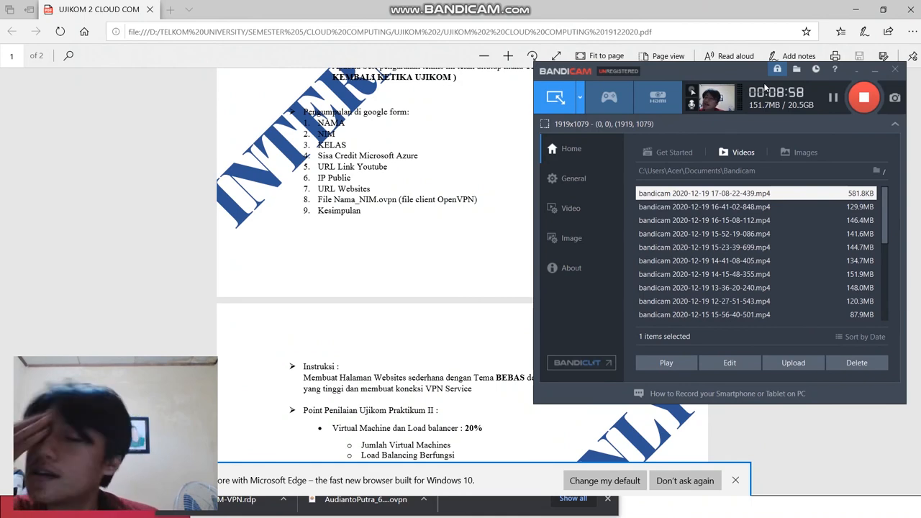
{"action": "left_click_drag", "start_coordinate": [712, 63], "coordinate": [761, 75]}
{"action": "scroll", "coordinate": [385, 186], "scroll_direction": "up", "scroll_amount": 3}
{"action": "scroll", "coordinate": [385, 186], "scroll_direction": "up", "scroll_amount": 2}
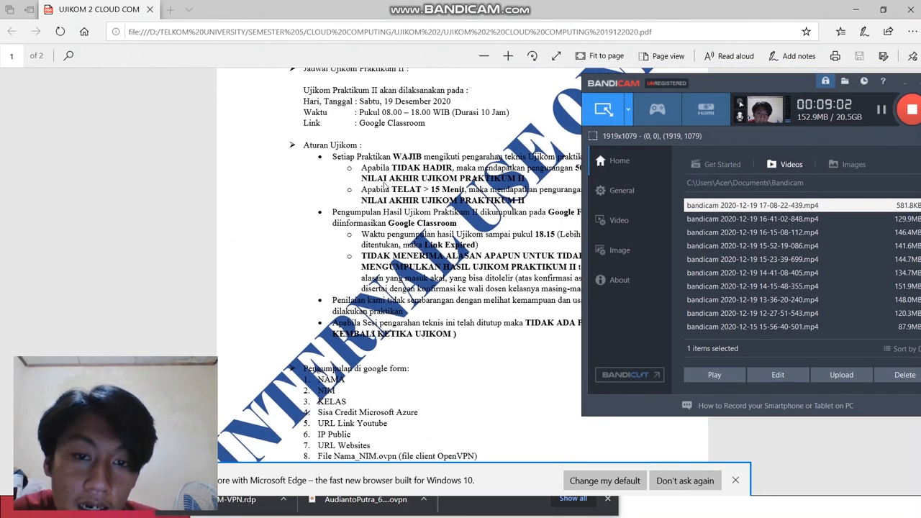
{"action": "scroll", "coordinate": [385, 186], "scroll_direction": "up", "scroll_amount": 2}
{"action": "scroll", "coordinate": [385, 186], "scroll_direction": "down", "scroll_amount": 2}
{"action": "scroll", "coordinate": [385, 186], "scroll_direction": "down", "scroll_amount": 1}
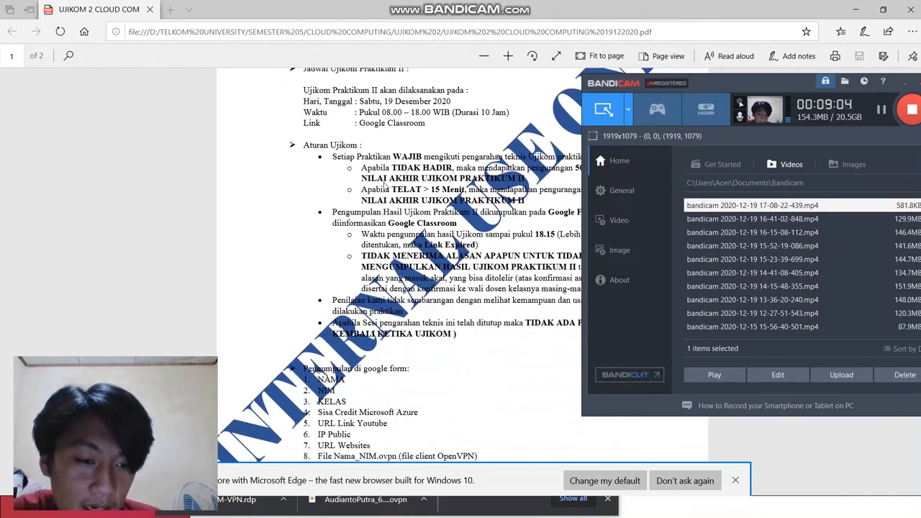
Step: Switch to the Chrome window, check the page at 13.67.94.195 and display the Ujikom-VM-VPN overview in the Azure portal
{"action": "key", "text": "alt+Tab"}
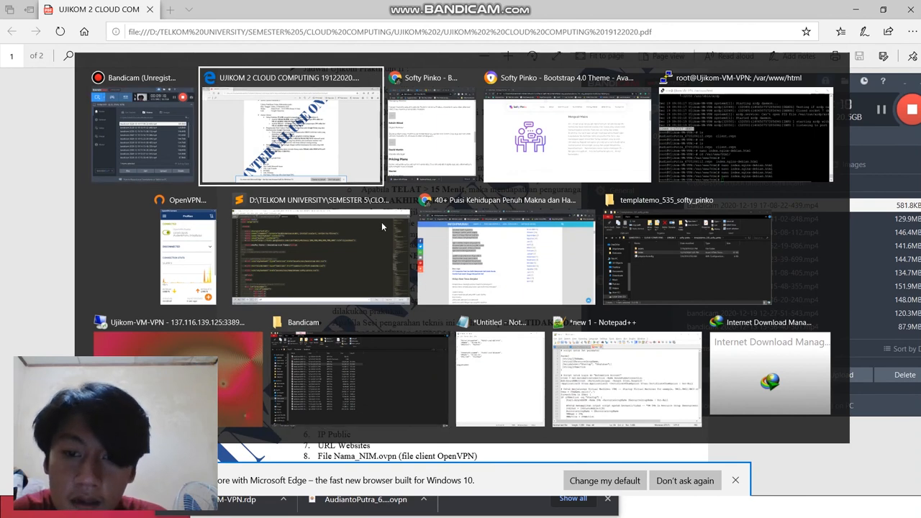
{"action": "left_click", "coordinate": [414, 148]}
{"action": "left_click", "coordinate": [410, 30]}
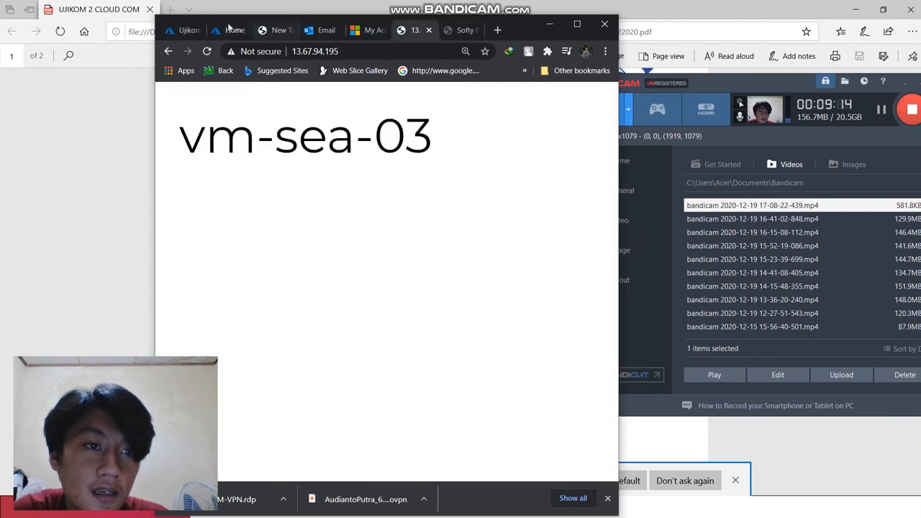
{"action": "left_click", "coordinate": [184, 30]}
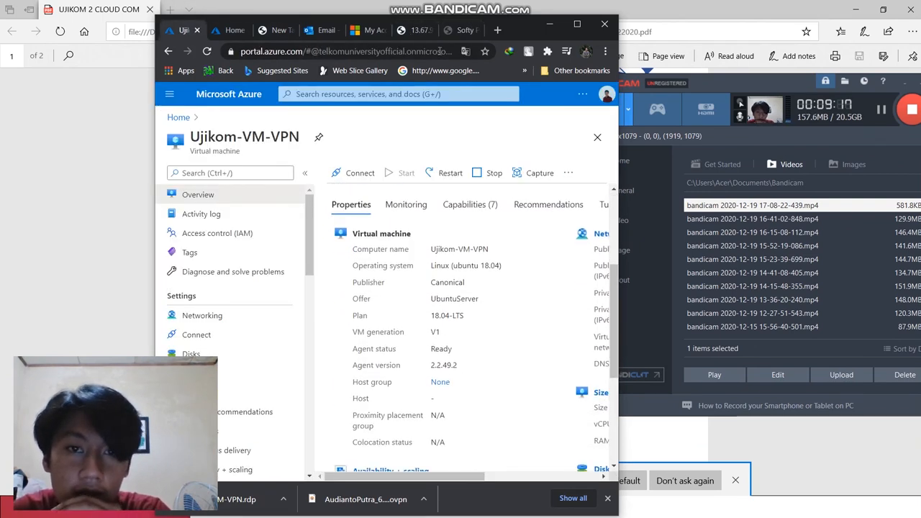
{"action": "left_click_drag", "start_coordinate": [530, 24], "coordinate": [389, 25]}
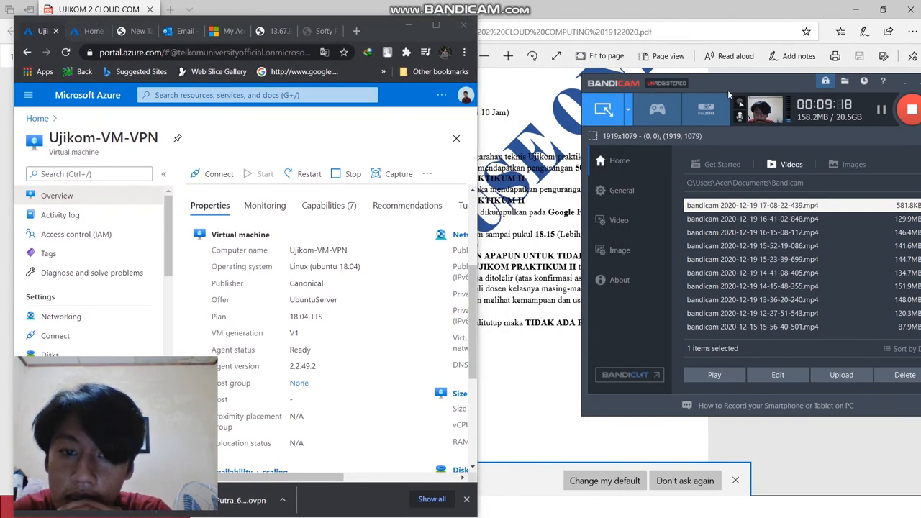
Step: Return to the exam PDF and highlight the "Virtual Machine dan Load balancer" grading point on page 2
{"action": "left_click", "coordinate": [536, 192]}
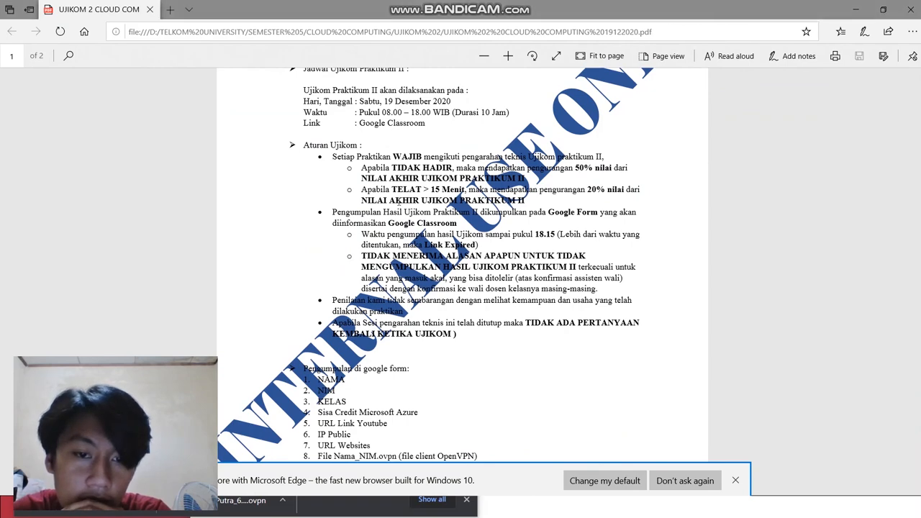
{"action": "scroll", "coordinate": [551, 205], "scroll_direction": "down", "scroll_amount": 7}
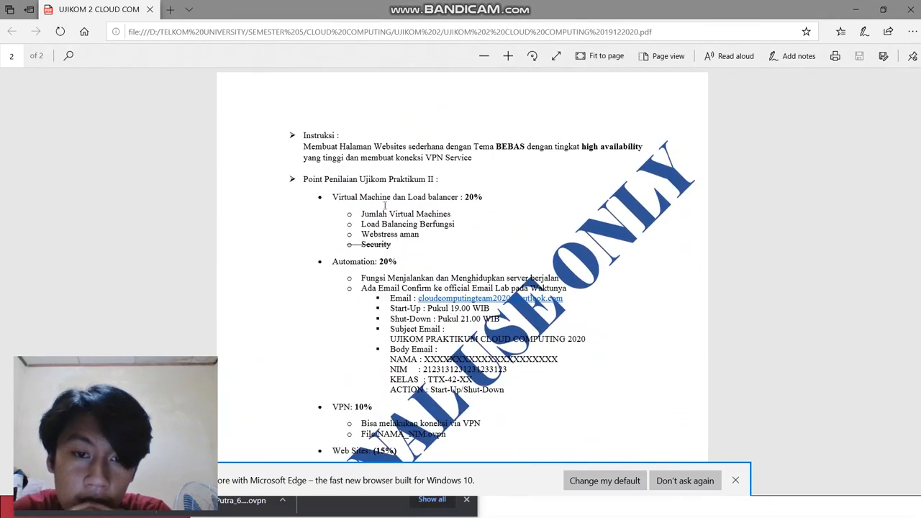
{"action": "scroll", "coordinate": [344, 185], "scroll_direction": "up", "scroll_amount": 1}
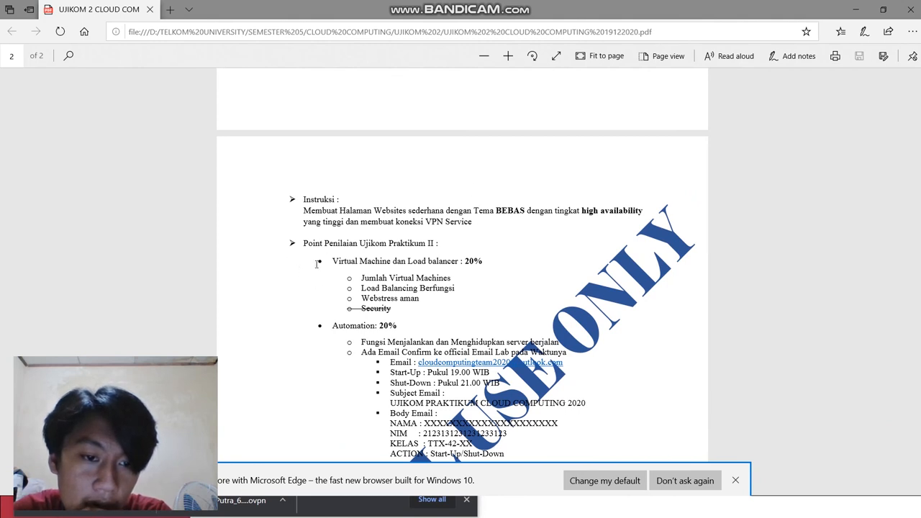
{"action": "left_click_drag", "start_coordinate": [319, 263], "coordinate": [484, 265]}
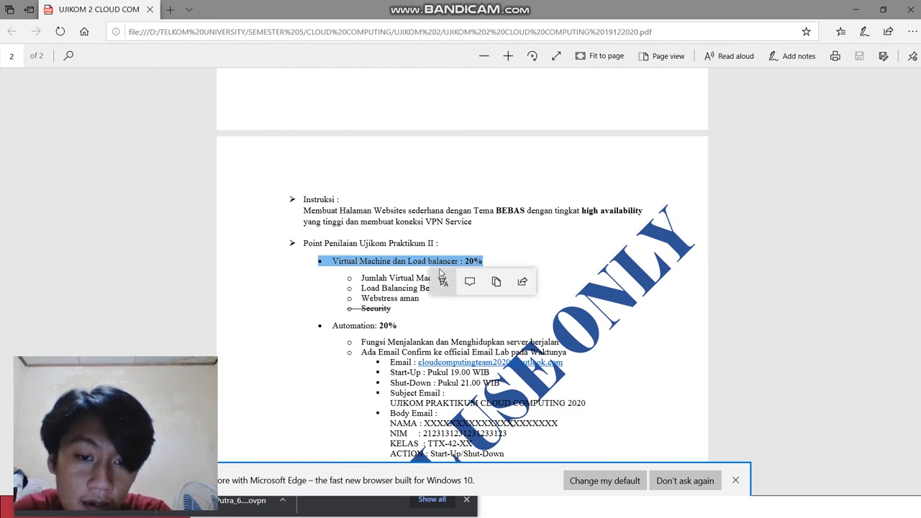
{"action": "scroll", "coordinate": [323, 175], "scroll_direction": "down", "scroll_amount": 3}
{"action": "left_click", "coordinate": [333, 132]}
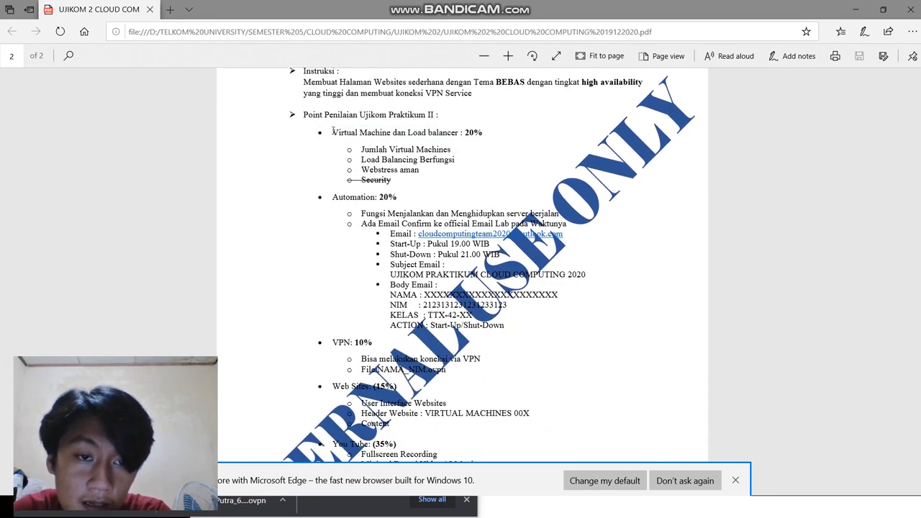
{"action": "mouse_move", "coordinate": [333, 132]}
{"action": "left_mouse_down"}
{"action": "mouse_move", "coordinate": [456, 136]}
{"action": "mouse_move", "coordinate": [317, 132]}
{"action": "left_mouse_up"}
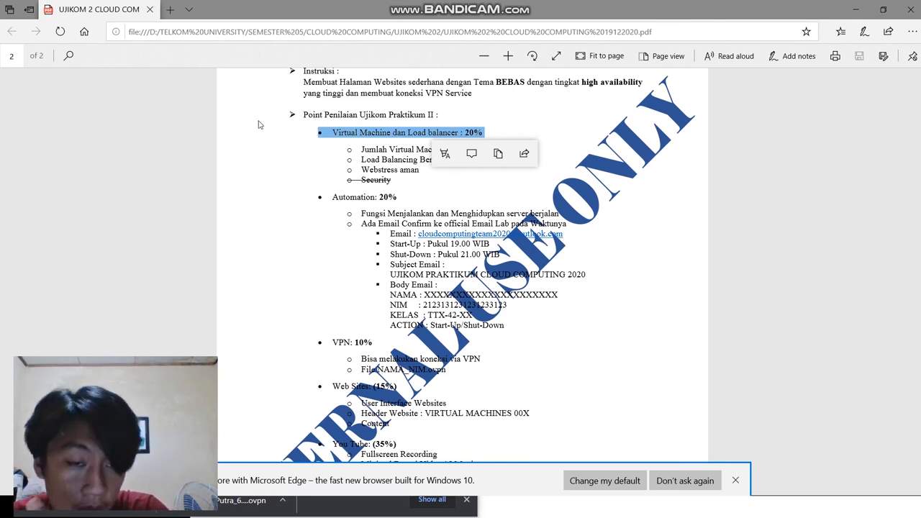
Step: Highlight the Automation grading heading in the PDF to point it out
{"action": "left_click", "coordinate": [353, 199]}
{"action": "left_click_drag", "start_coordinate": [331, 197], "coordinate": [400, 197]}
{"action": "left_click", "coordinate": [414, 198]}
{"action": "scroll", "coordinate": [384, 206], "scroll_direction": "up", "scroll_amount": 1}
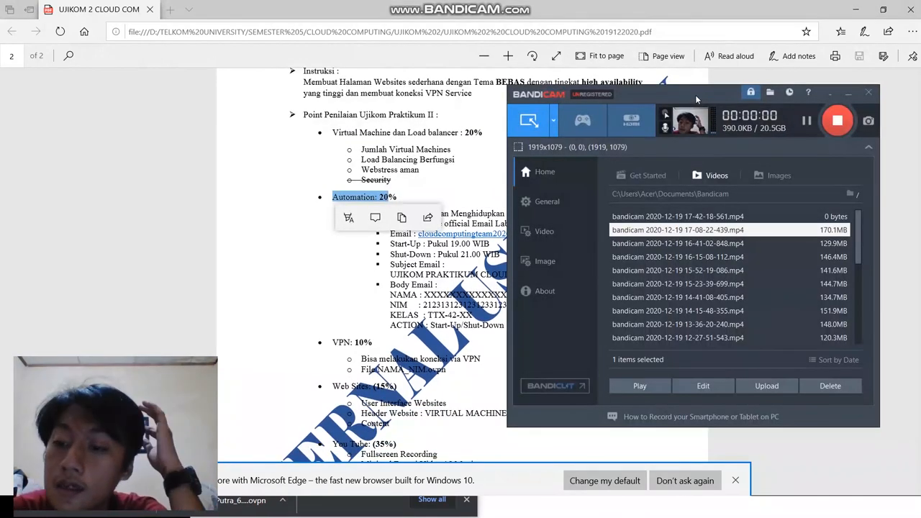
{"action": "scroll", "coordinate": [810, 301], "scroll_direction": "down", "scroll_amount": 2}
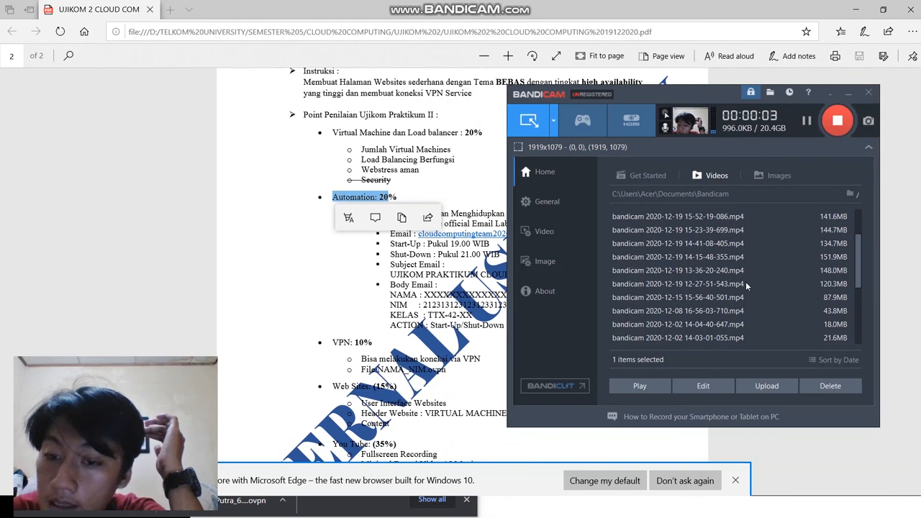
{"action": "left_click", "coordinate": [363, 205]}
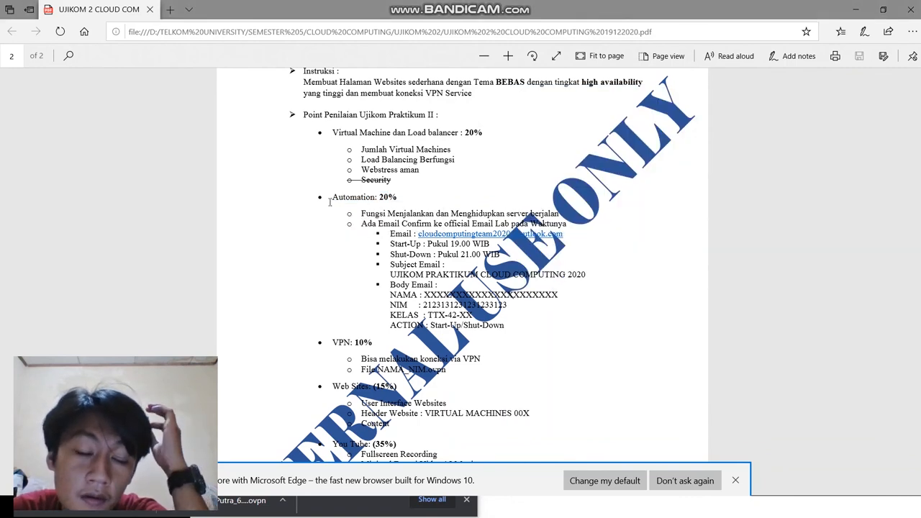
{"action": "left_click_drag", "start_coordinate": [333, 198], "coordinate": [407, 197]}
{"action": "left_click", "coordinate": [413, 190]}
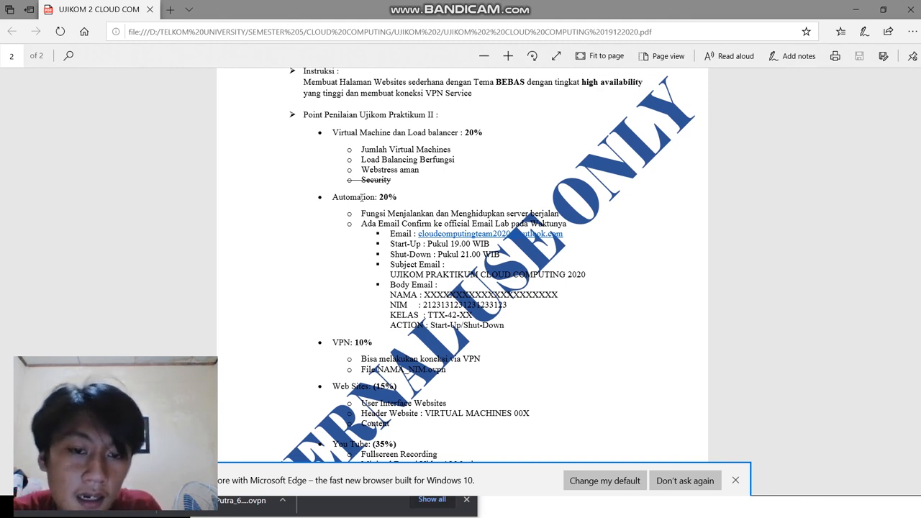
Step: Highlight the email confirmation details under the Automation grading point, from the address to the action line
{"action": "scroll", "coordinate": [359, 194], "scroll_direction": "down", "scroll_amount": 2}
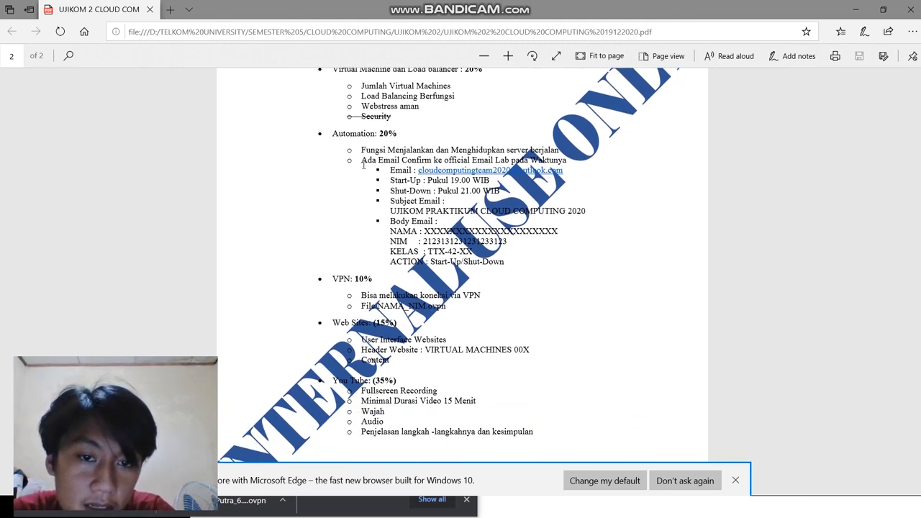
{"action": "mouse_move", "coordinate": [387, 167]}
{"action": "left_mouse_down"}
{"action": "mouse_move", "coordinate": [503, 179]}
{"action": "mouse_move", "coordinate": [492, 193]}
{"action": "mouse_move", "coordinate": [546, 231]}
{"action": "mouse_move", "coordinate": [531, 262]}
{"action": "mouse_move", "coordinate": [502, 260]}
{"action": "left_mouse_up"}
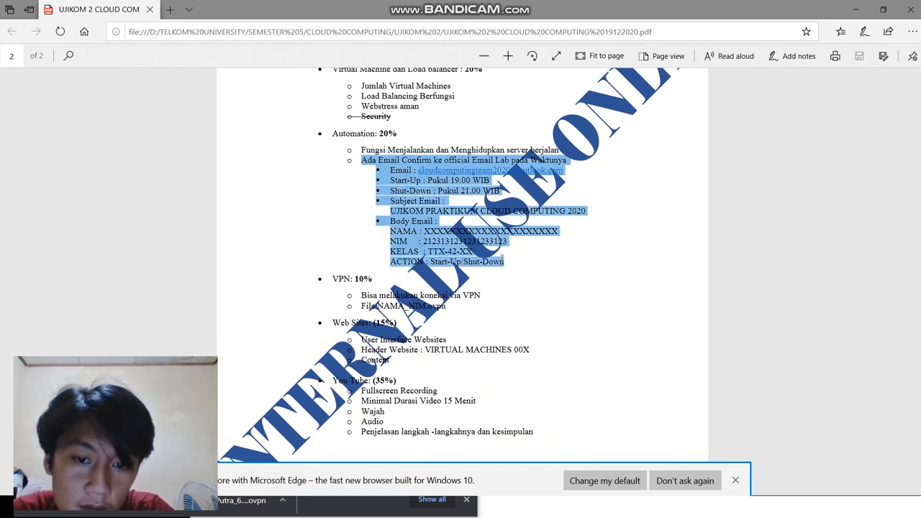
{"action": "left_click", "coordinate": [350, 222]}
Step: Highlight the VPN grading point with its connection and .ovpn file requirements
{"action": "scroll", "coordinate": [341, 215], "scroll_direction": "down", "scroll_amount": 1}
{"action": "left_click_drag", "start_coordinate": [334, 215], "coordinate": [448, 245]}
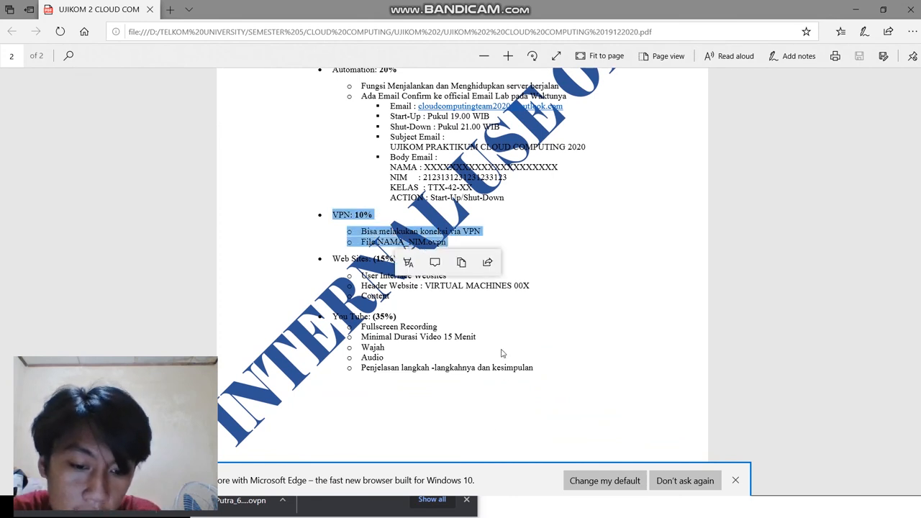
{"action": "left_click", "coordinate": [545, 202]}
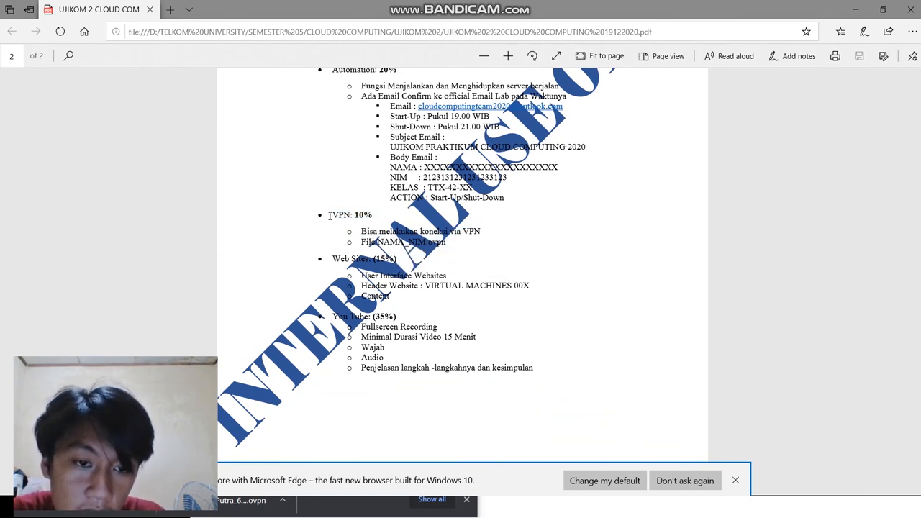
{"action": "left_click_drag", "start_coordinate": [336, 215], "coordinate": [449, 245]}
{"action": "left_click", "coordinate": [470, 253]}
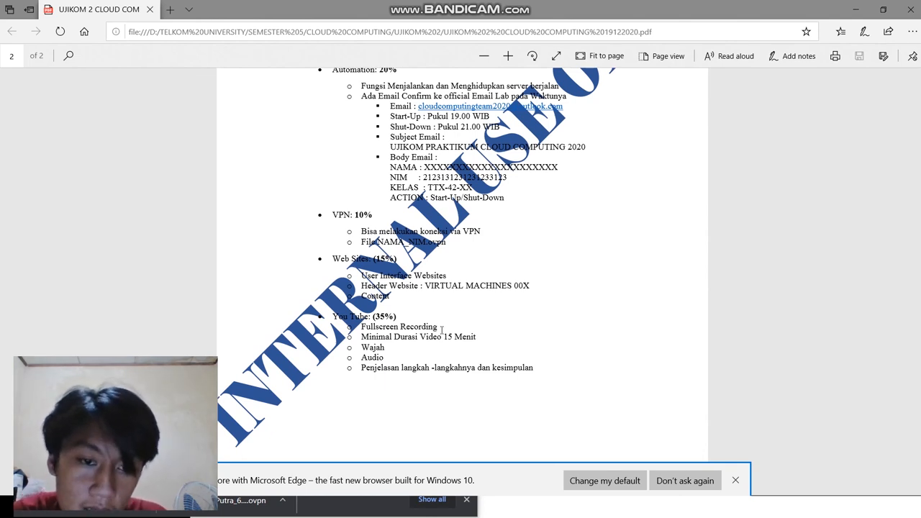
Step: Bring up the Azure portal's Chrome window beside the PDF and show the Softy Pinko page served at 137.116.139.125
{"action": "key", "text": "alt+Tab"}
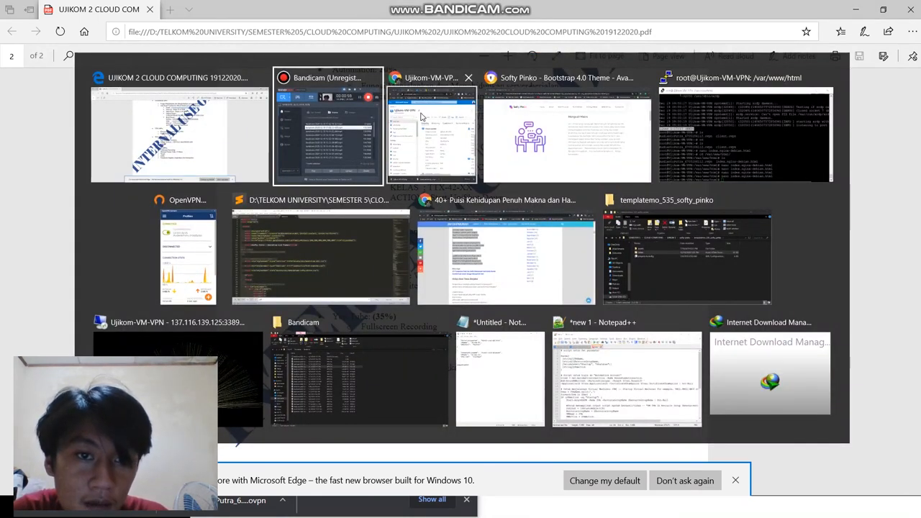
{"action": "key", "text": "alt+Tab"}
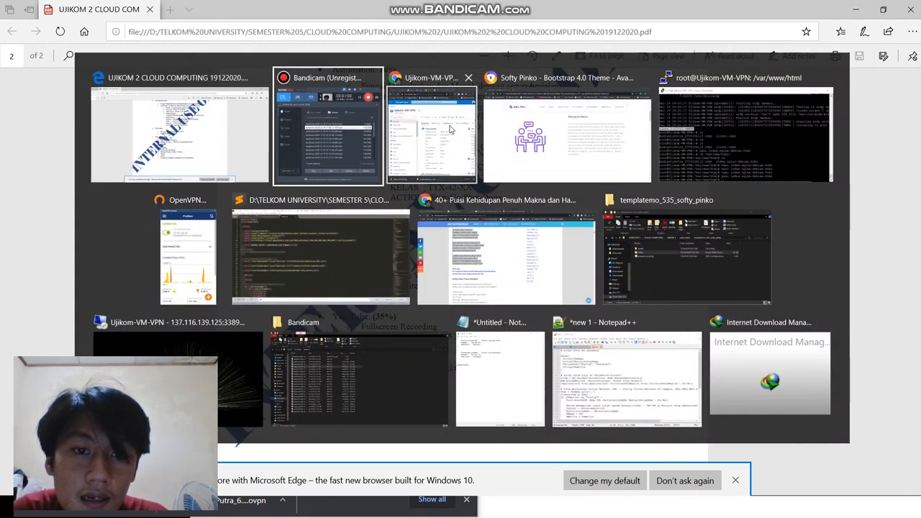
{"action": "left_click_drag", "start_coordinate": [306, 38], "coordinate": [772, 37]}
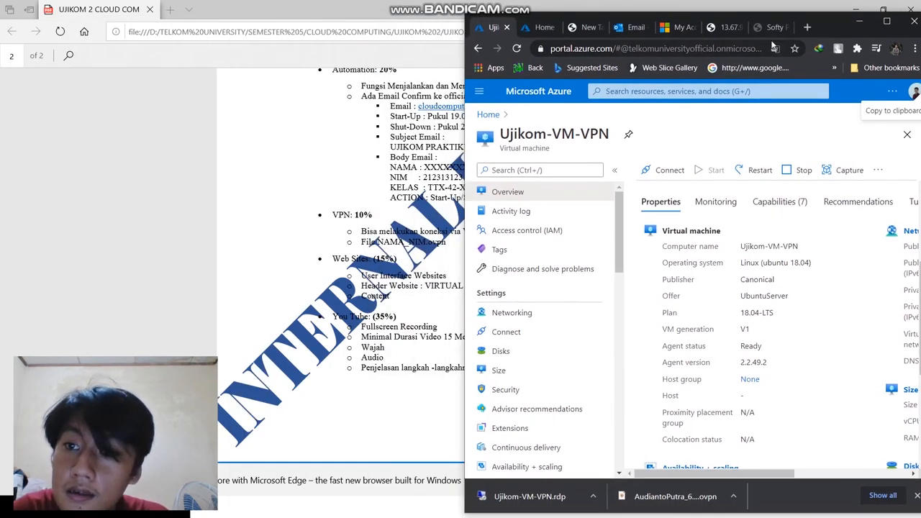
{"action": "left_click", "coordinate": [774, 27]}
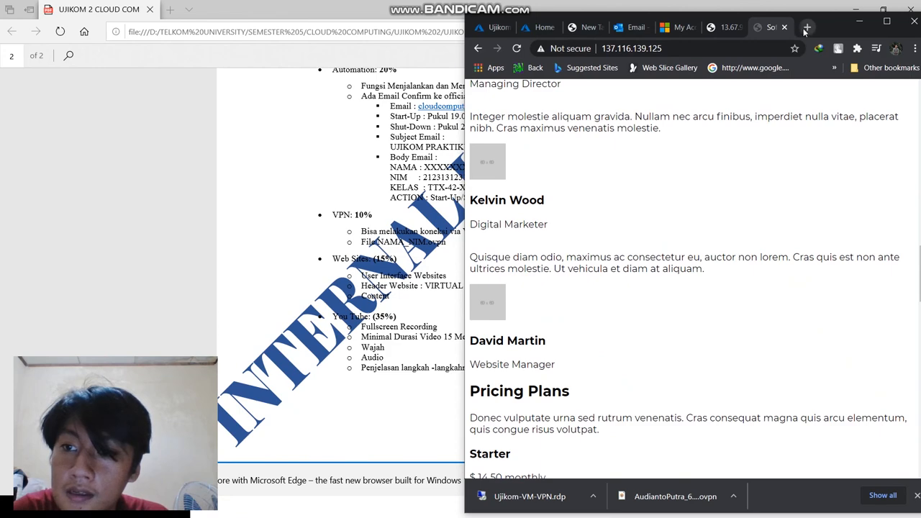
Step: Open myip.com in a new browser tab, maximize the window and check the public IP address
{"action": "left_click", "coordinate": [806, 27]}
{"action": "left_click", "coordinate": [752, 49]}
{"action": "type", "text": "my"}
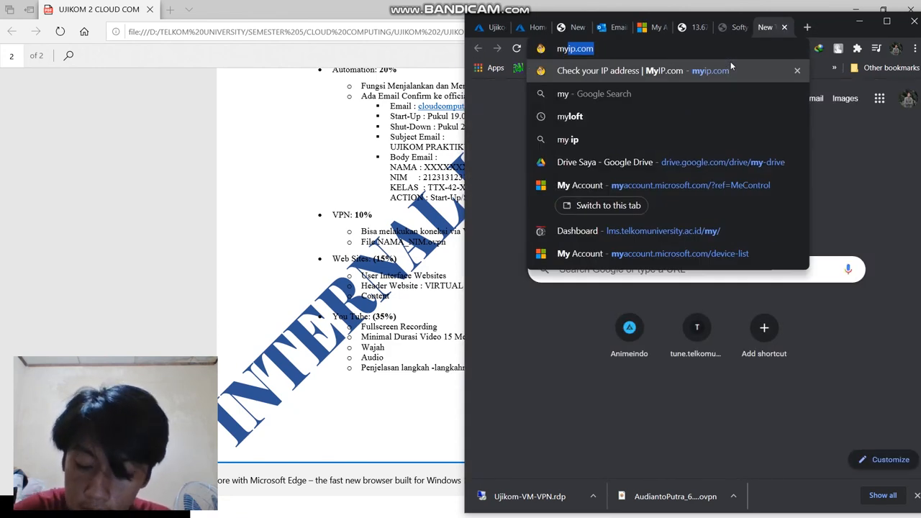
{"action": "left_click", "coordinate": [730, 65]}
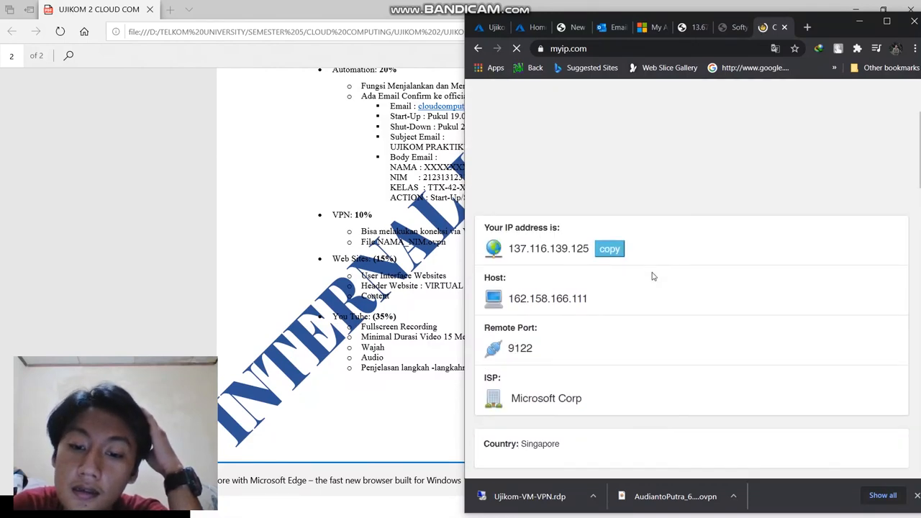
{"action": "scroll", "coordinate": [657, 253], "scroll_direction": "down", "scroll_amount": 5}
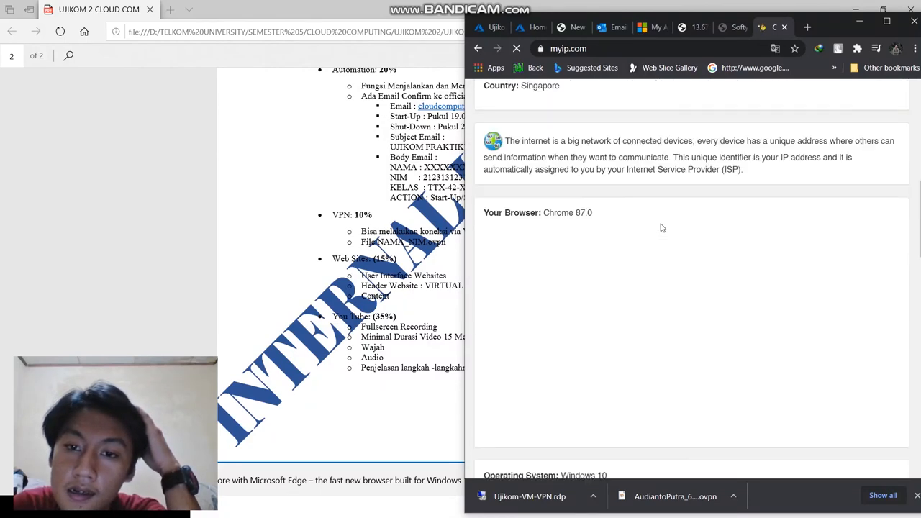
{"action": "left_click", "coordinate": [886, 22]}
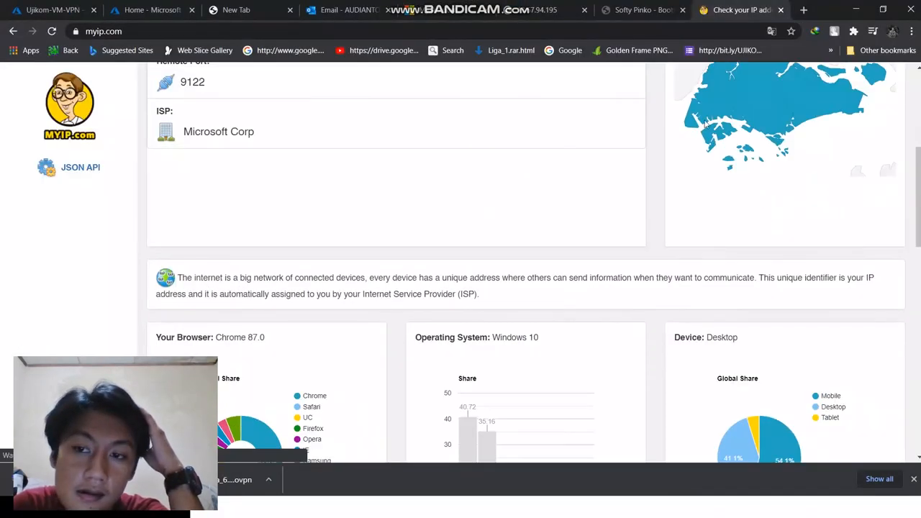
{"action": "scroll", "coordinate": [298, 197], "scroll_direction": "up", "scroll_amount": 2}
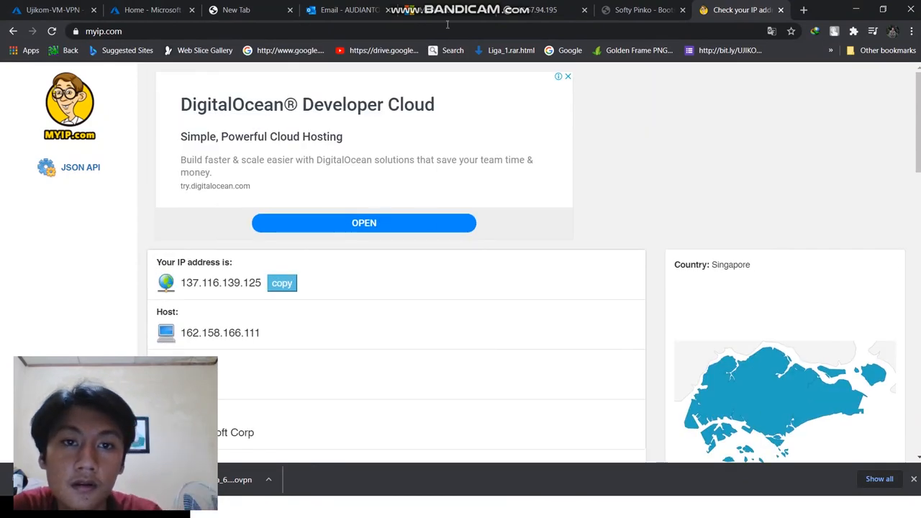
Step: Switch back to the exam PDF in Edge and move its window aside to uncover the myip.com results
{"action": "key", "text": "alt+Tab"}
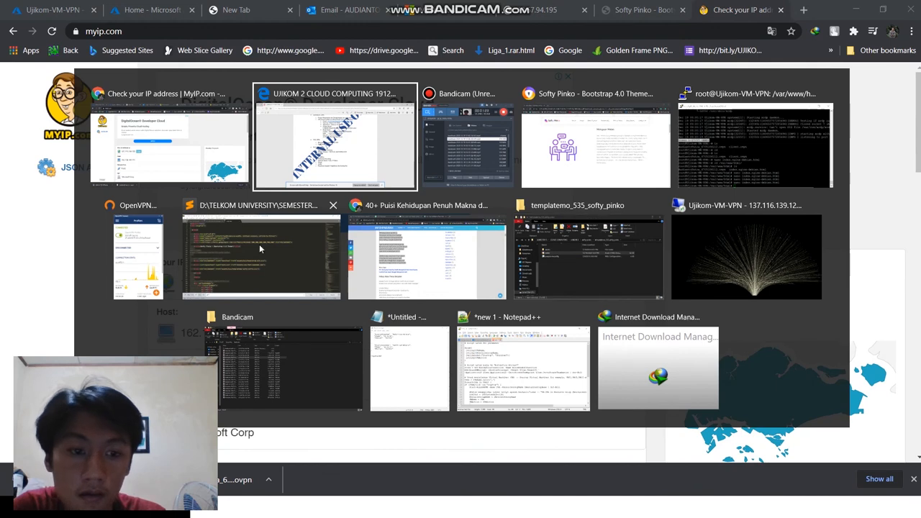
{"action": "left_click", "coordinate": [307, 137]}
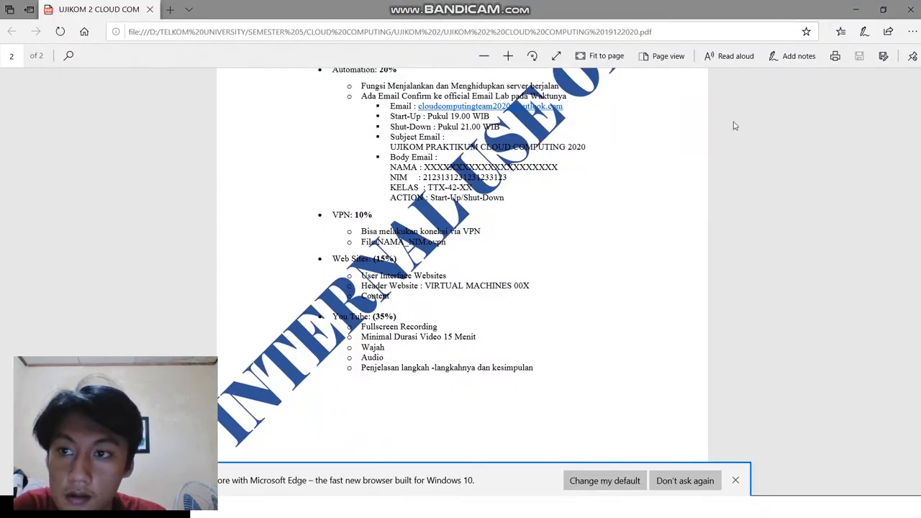
{"action": "left_click_drag", "start_coordinate": [721, 7], "coordinate": [731, 85]}
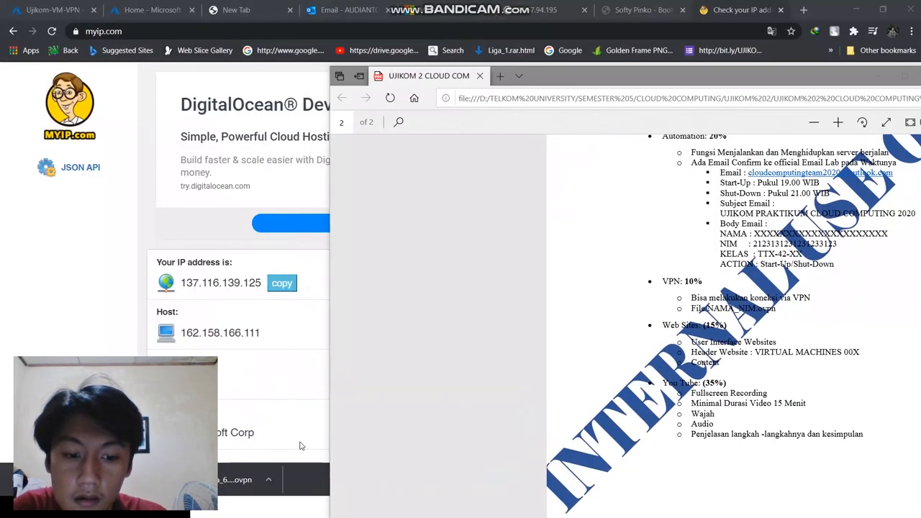
Step: Shrink the myip.com Chrome window and the code editor window so that the windows behind them are uncovered
{"action": "left_click", "coordinate": [833, 11]}
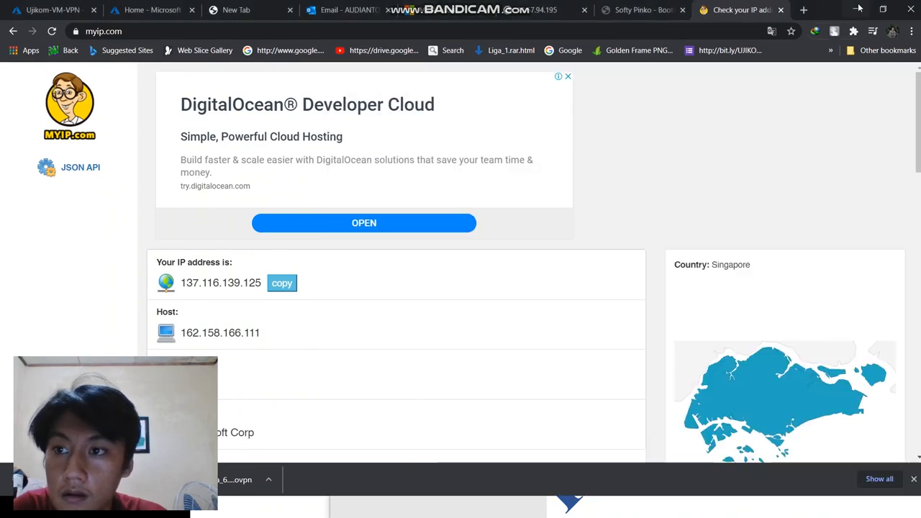
{"action": "left_click", "coordinate": [883, 9]}
{"action": "left_click_drag", "start_coordinate": [827, 26], "coordinate": [702, 141]}
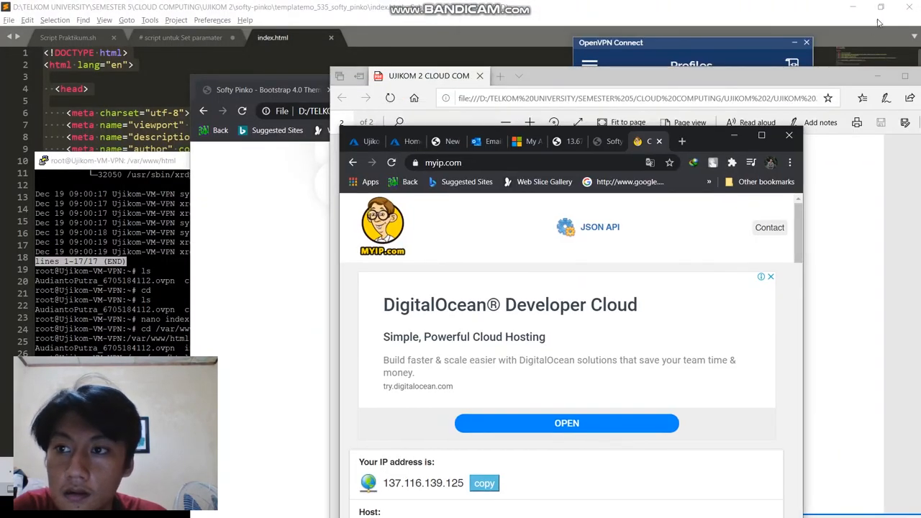
{"action": "left_click", "coordinate": [882, 7]}
{"action": "left_click_drag", "start_coordinate": [728, 11], "coordinate": [733, 19]}
Step: Show the Ujikom-VM-VPN remote desktop full screen with the Speedtest result in Firefox, minimize its terminal, and return the session to a window
{"action": "key", "text": "super"}
{"action": "left_click", "coordinate": [378, 42]}
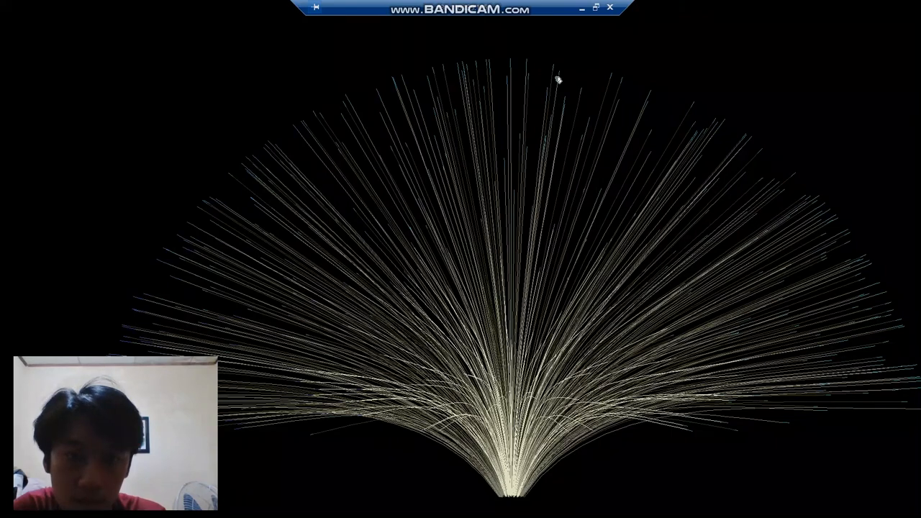
{"action": "left_click", "coordinate": [604, 8]}
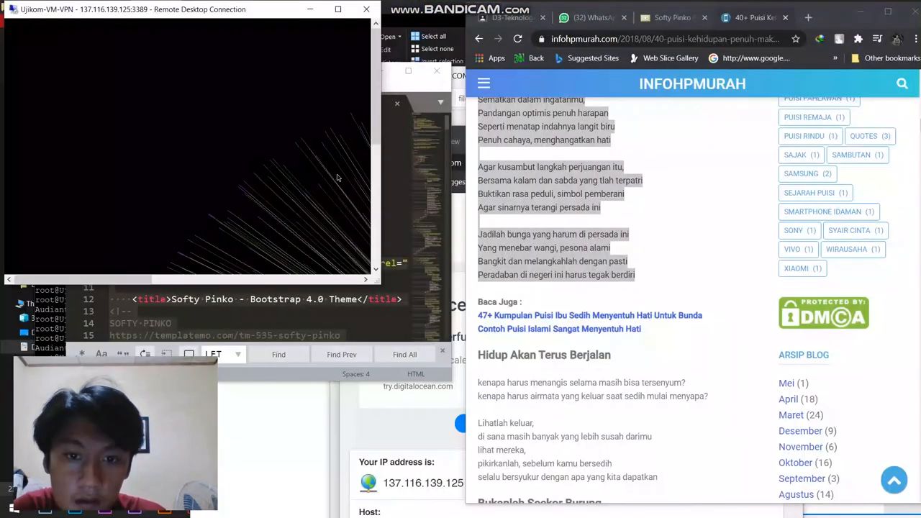
{"action": "left_click", "coordinate": [337, 9]}
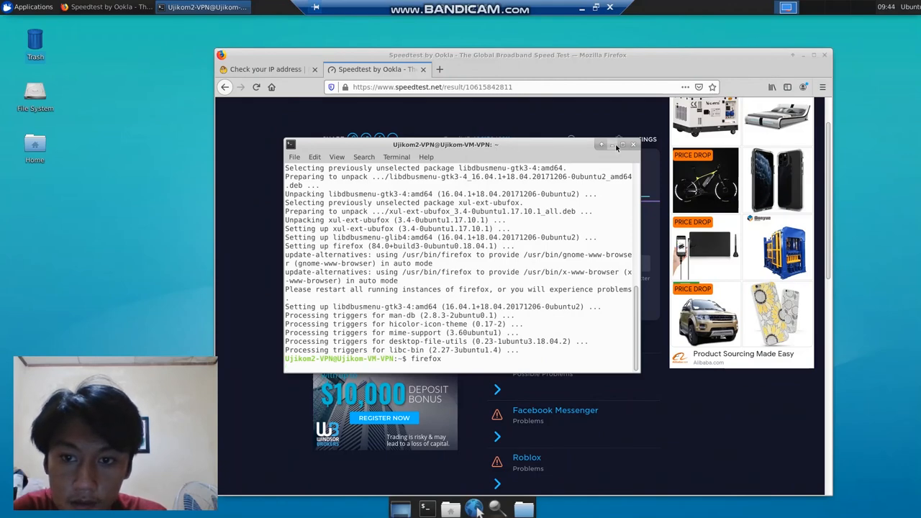
{"action": "left_click", "coordinate": [594, 122]}
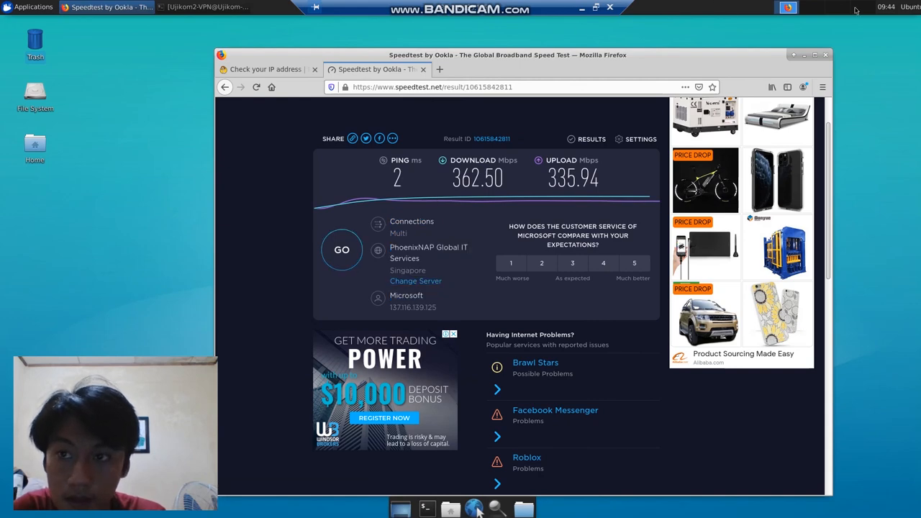
{"action": "left_click", "coordinate": [596, 7]}
Step: Switch to the exam PDF in Edge and highlight the Web Sites grading point with its VIRTUAL MACHINES 00X header requirement
{"action": "key", "text": "alt+Tab"}
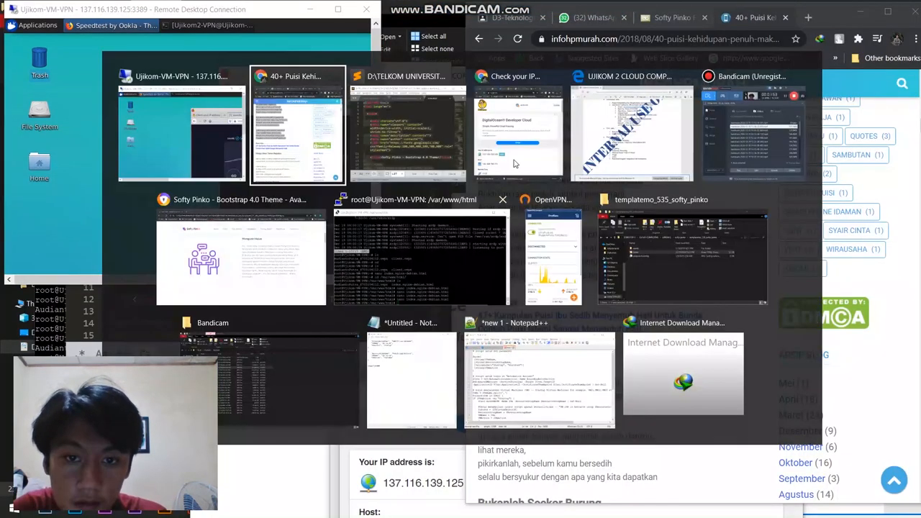
{"action": "left_click", "coordinate": [645, 121]}
{"action": "left_click_drag", "start_coordinate": [508, 326], "coordinate": [703, 350]}
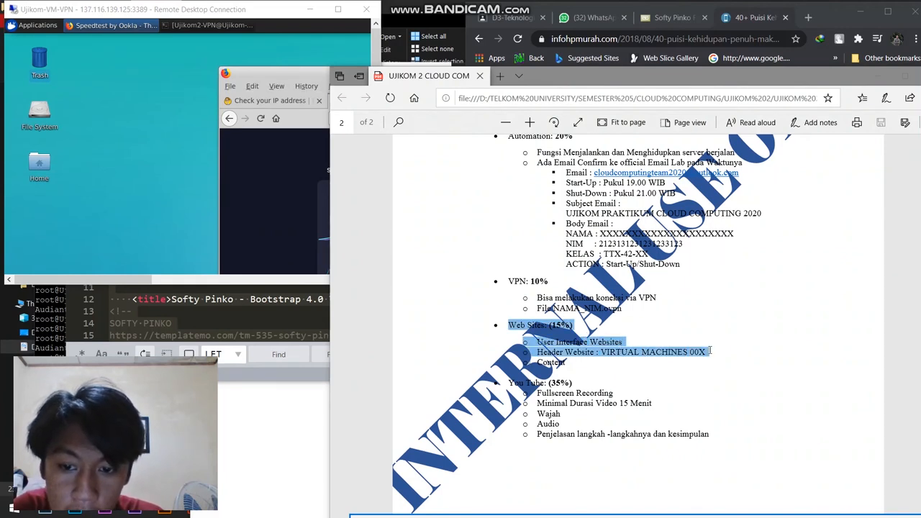
{"action": "left_click_drag", "start_coordinate": [710, 351], "coordinate": [709, 351]}
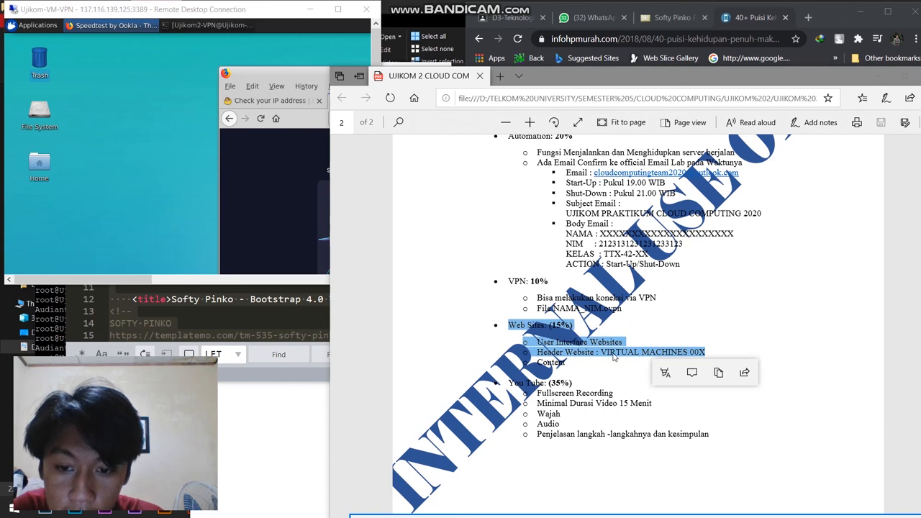
{"action": "left_click", "coordinate": [600, 354]}
{"action": "left_click_drag", "start_coordinate": [653, 351], "coordinate": [708, 352]}
{"action": "left_click", "coordinate": [583, 341]}
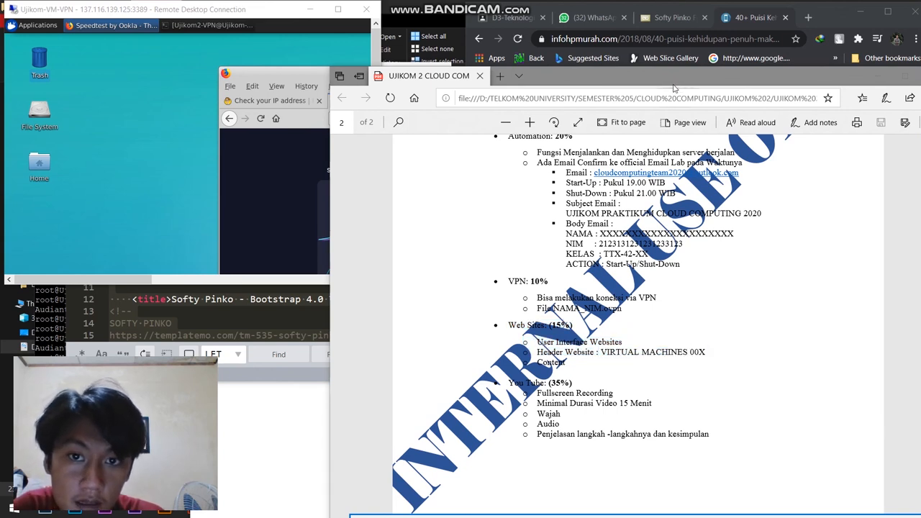
Step: Move the exam PDF aside and show the header of the local Softy Pinko index.html page, leaving its browser as a smaller window
{"action": "left_click_drag", "start_coordinate": [676, 80], "coordinate": [774, 140]}
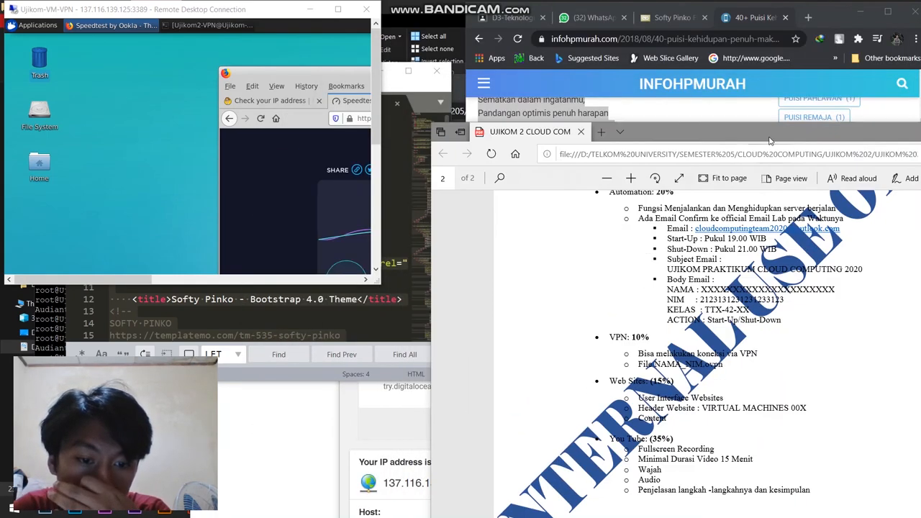
{"action": "left_click", "coordinate": [269, 417]}
{"action": "double_click", "coordinate": [655, 91]}
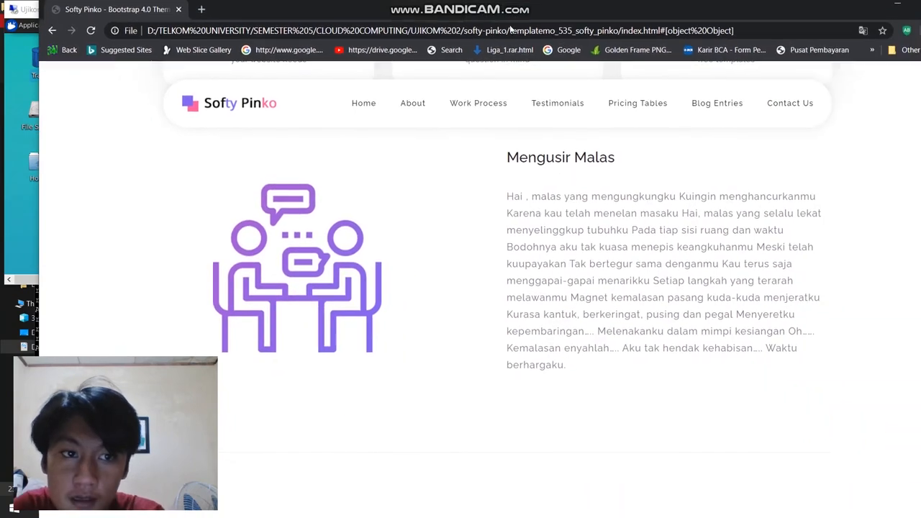
{"action": "scroll", "coordinate": [546, 225], "scroll_direction": "up", "scroll_amount": 10}
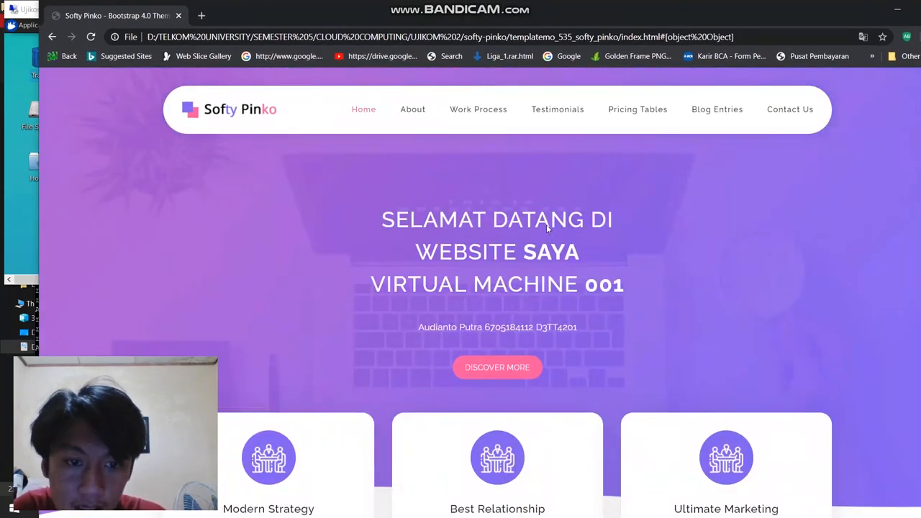
{"action": "left_click_drag", "start_coordinate": [613, 11], "coordinate": [615, 297]}
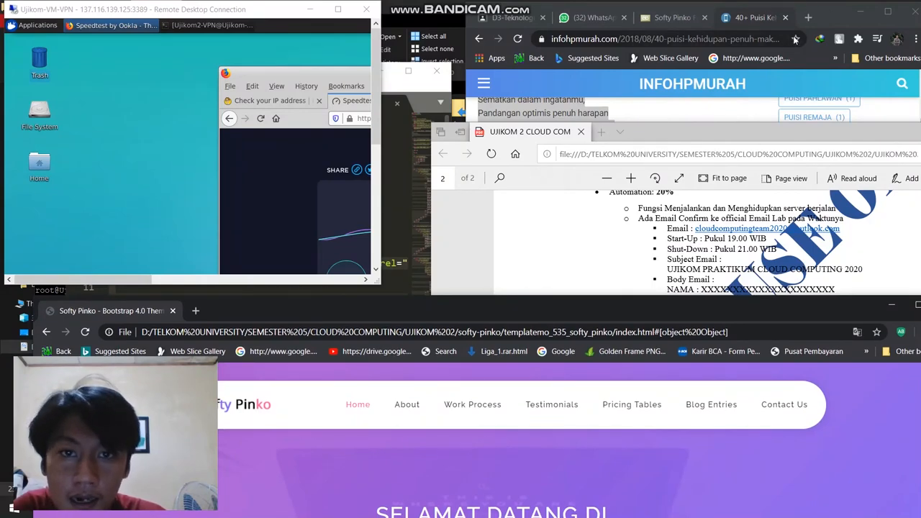
Step: Rearrange the open windows by moving the exam PDF to a clear spot and minimizing the INFOHPMURAH poem page's Chrome window
{"action": "key", "text": "alt+Tab"}
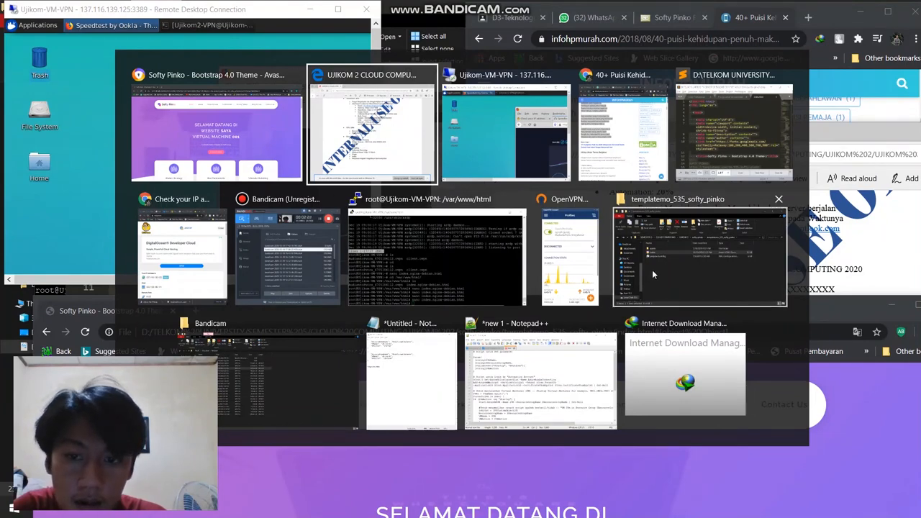
{"action": "left_click", "coordinate": [156, 136]}
{"action": "key", "text": "alt+Tab"}
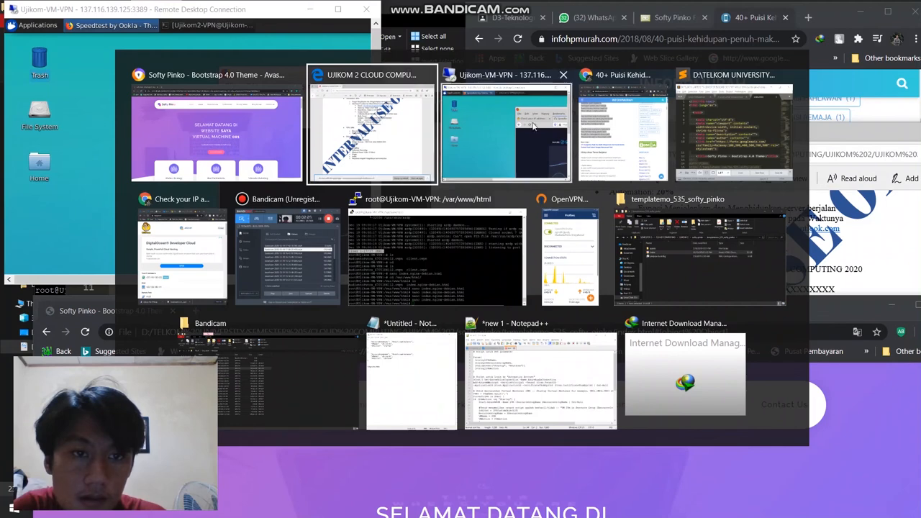
{"action": "left_click", "coordinate": [616, 72]}
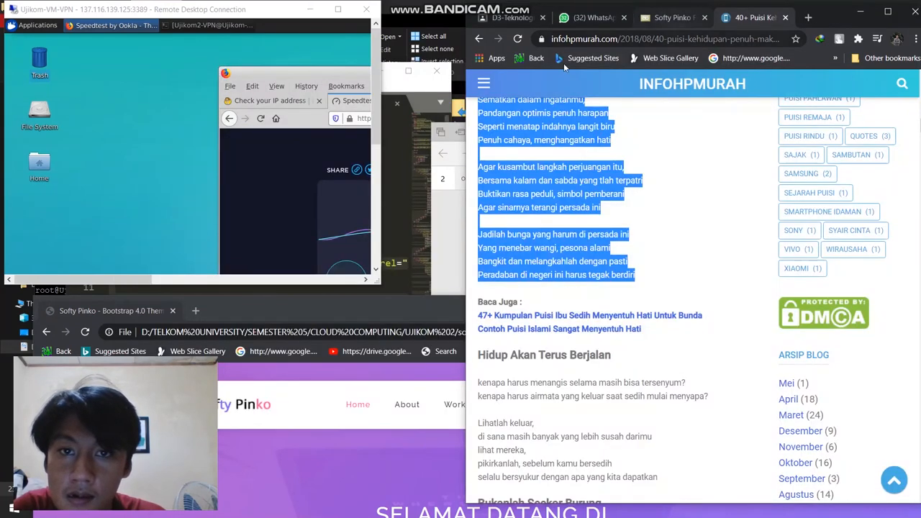
{"action": "key", "text": "alt+Tab"}
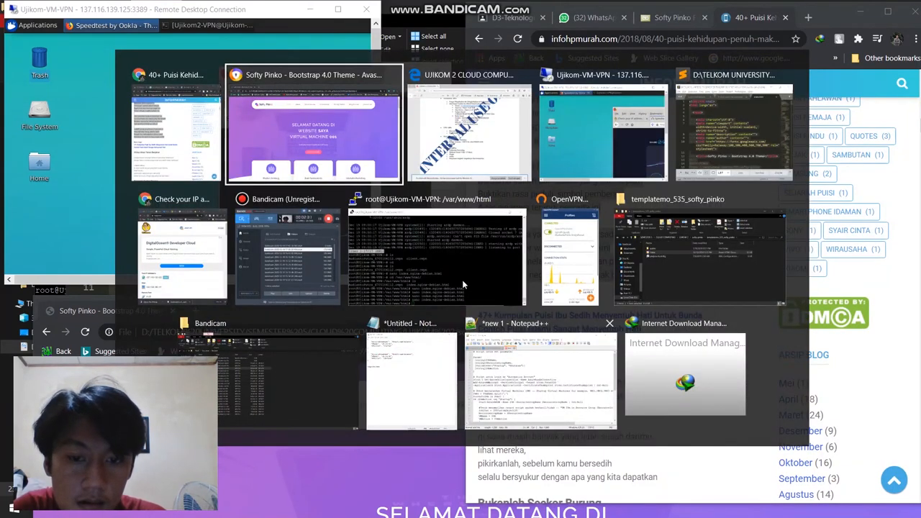
{"action": "left_click", "coordinate": [166, 155]}
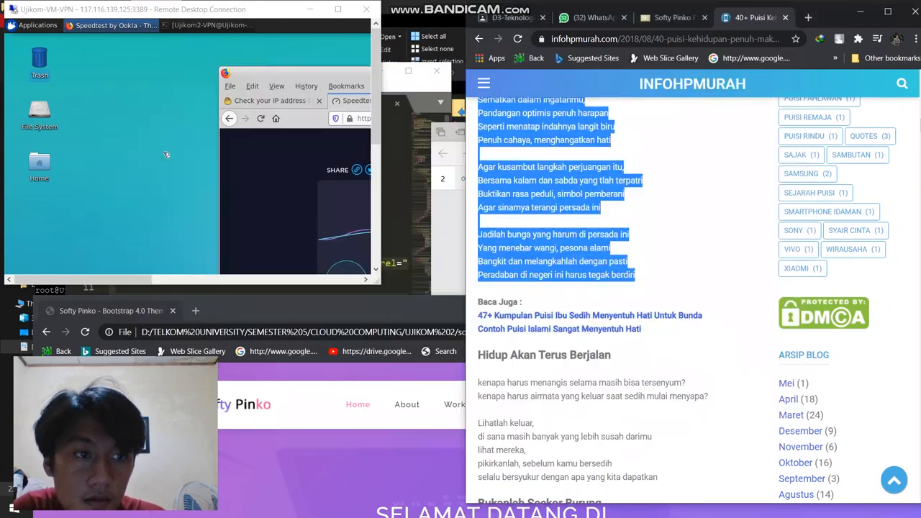
{"action": "left_click_drag", "start_coordinate": [825, 12], "coordinate": [688, 307]}
{"action": "left_click_drag", "start_coordinate": [803, 127], "coordinate": [586, 43]}
{"action": "key", "text": "alt+Tab"}
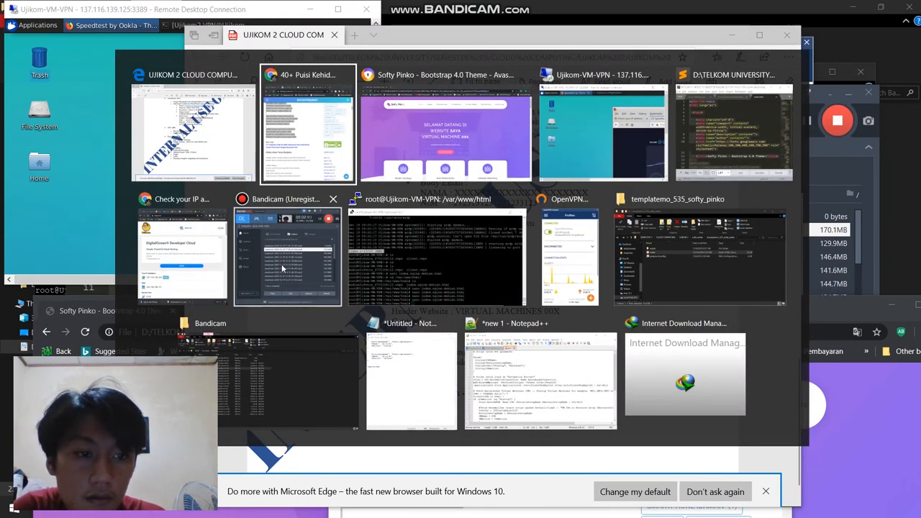
{"action": "left_click", "coordinate": [305, 151]}
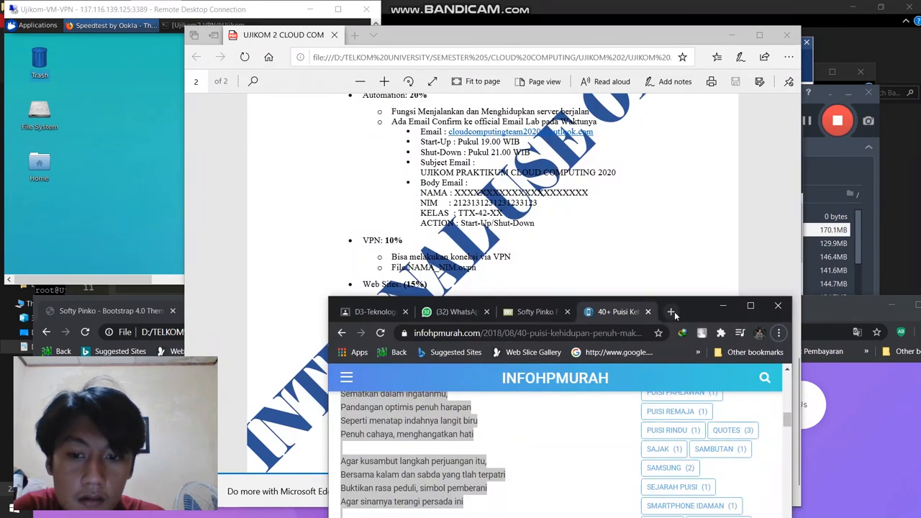
{"action": "left_click", "coordinate": [723, 306]}
Step: Bring the myip.com Chrome window forward and switch it to the Softy Pinko page served at 137.116.139.125
{"action": "key", "text": "alt+Tab"}
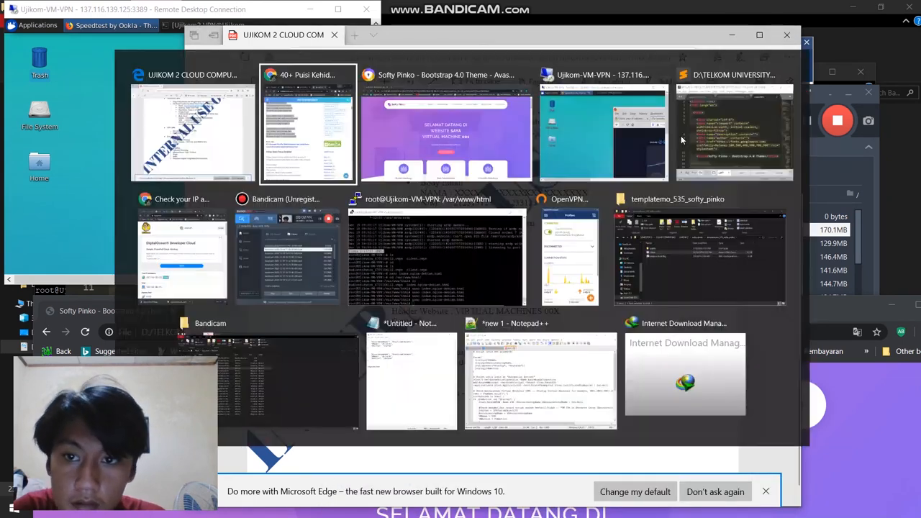
{"action": "key", "text": "alt+Tab"}
{"action": "left_click", "coordinate": [835, 157]}
{"action": "left_click", "coordinate": [807, 123]}
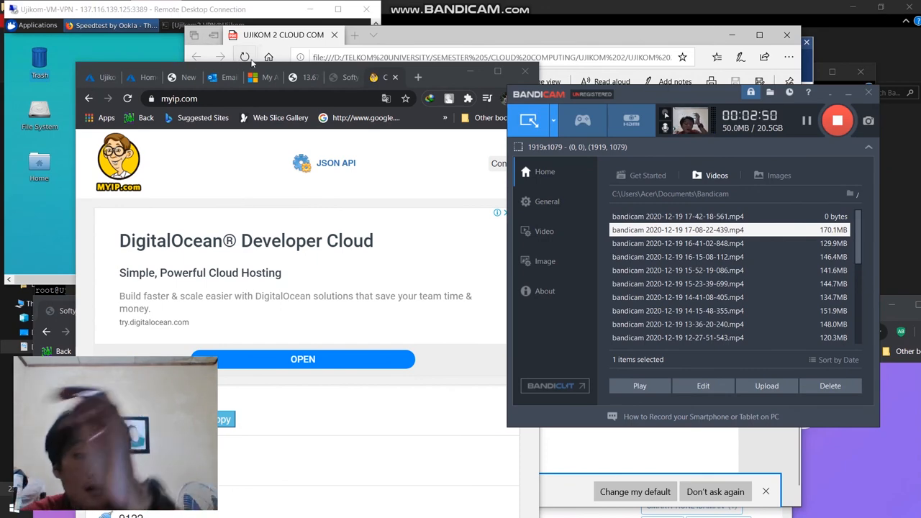
{"action": "left_click", "coordinate": [341, 78]}
Step: Examine the served page's welcome header and poem content, and compare them with the Web Sites grading point in the exam PDF
{"action": "scroll", "coordinate": [256, 256], "scroll_direction": "up", "scroll_amount": 4}
{"action": "scroll", "coordinate": [253, 257], "scroll_direction": "up", "scroll_amount": 10}
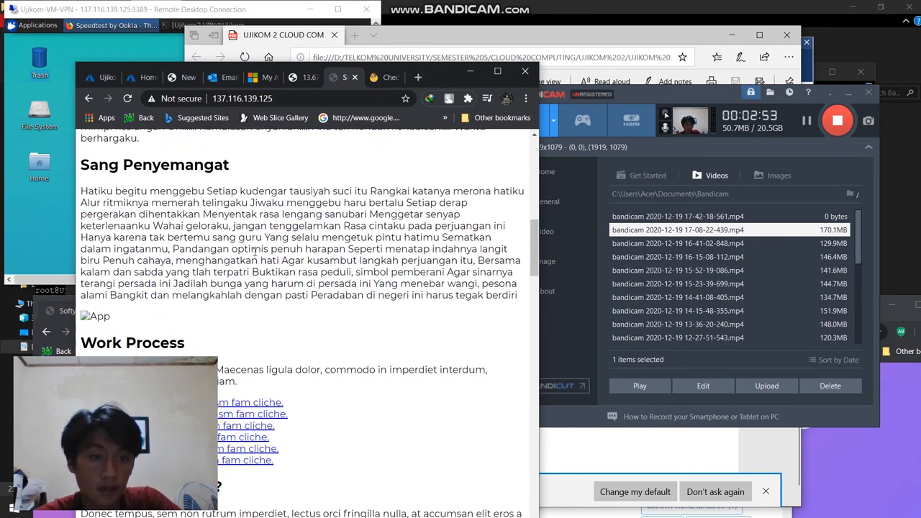
{"action": "scroll", "coordinate": [264, 226], "scroll_direction": "down", "scroll_amount": 5}
{"action": "scroll", "coordinate": [250, 173], "scroll_direction": "up", "scroll_amount": 6}
{"action": "scroll", "coordinate": [250, 173], "scroll_direction": "down", "scroll_amount": 6}
{"action": "scroll", "coordinate": [250, 173], "scroll_direction": "up", "scroll_amount": 6}
{"action": "left_click", "coordinate": [303, 100]}
{"action": "scroll", "coordinate": [279, 225], "scroll_direction": "down", "scroll_amount": 20}
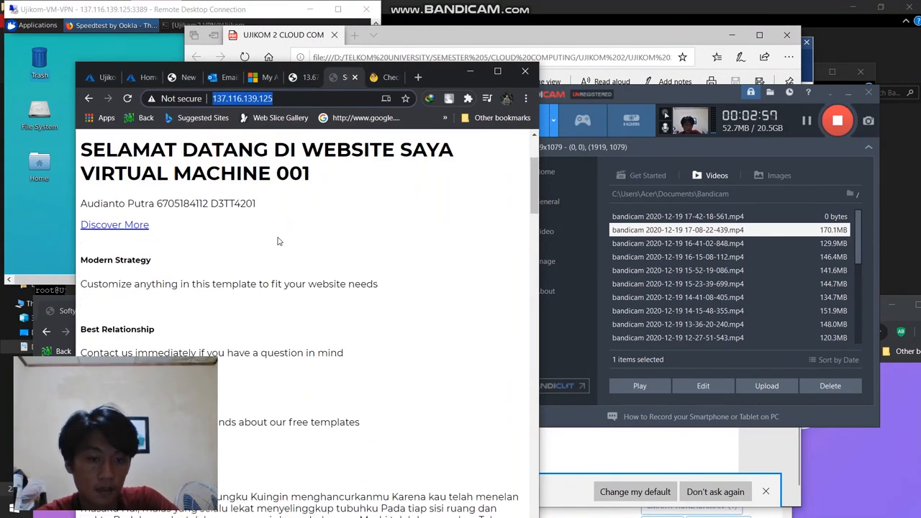
{"action": "scroll", "coordinate": [279, 259], "scroll_direction": "up", "scroll_amount": 15}
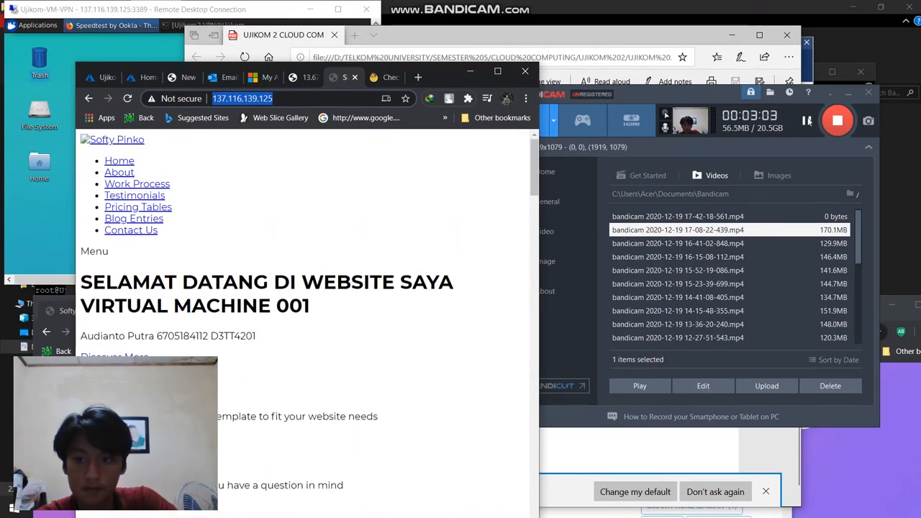
{"action": "scroll", "coordinate": [178, 195], "scroll_direction": "down", "scroll_amount": 1}
{"action": "scroll", "coordinate": [179, 194], "scroll_direction": "up", "scroll_amount": 1}
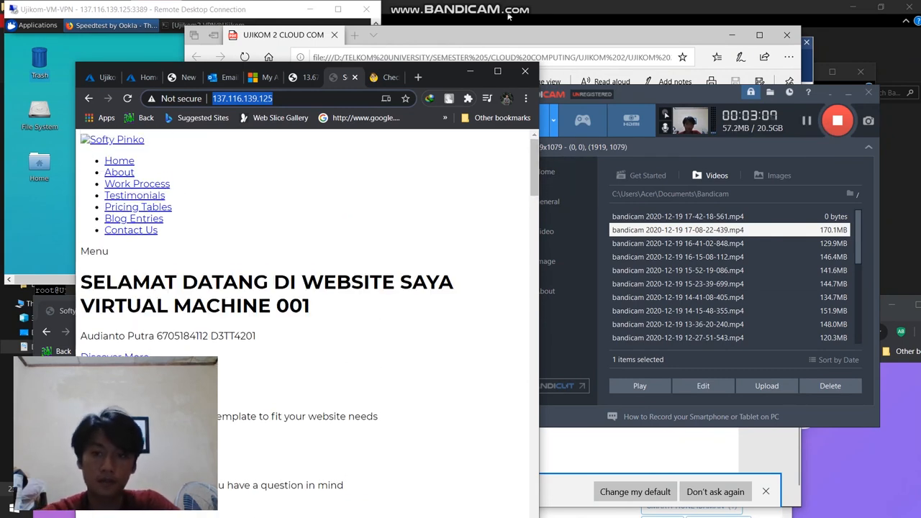
{"action": "left_click", "coordinate": [540, 35]}
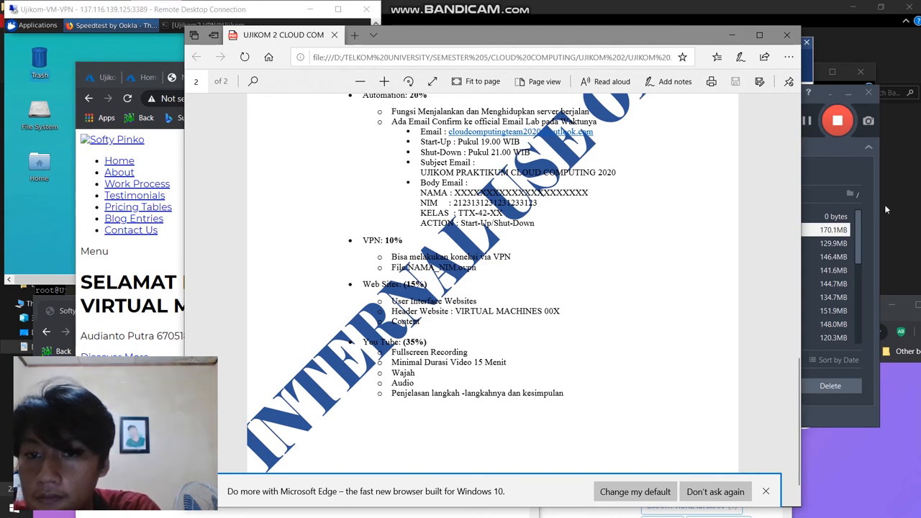
{"action": "left_click", "coordinate": [823, 171]}
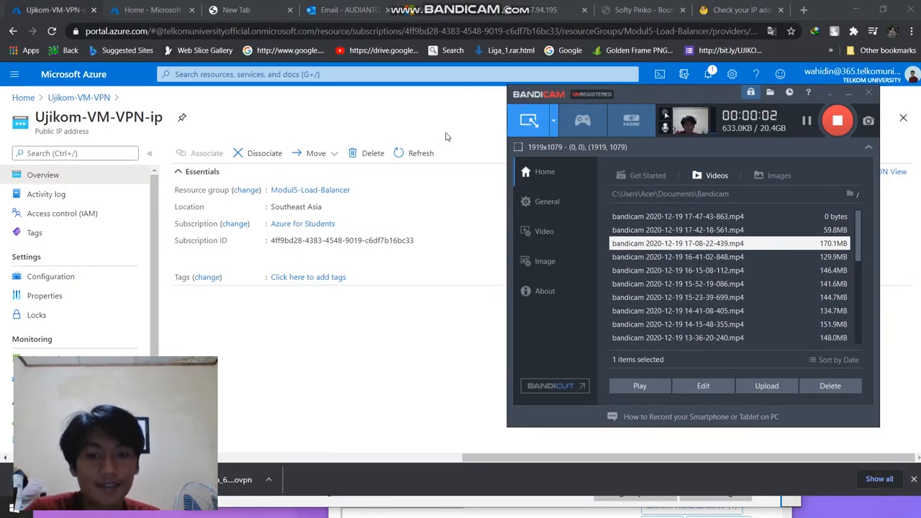
Step: Copy the DNS name of the Ujikom-VM-VPN-ip public IP address from Azure and open it in a new browser tab
{"action": "left_click", "coordinate": [446, 137]}
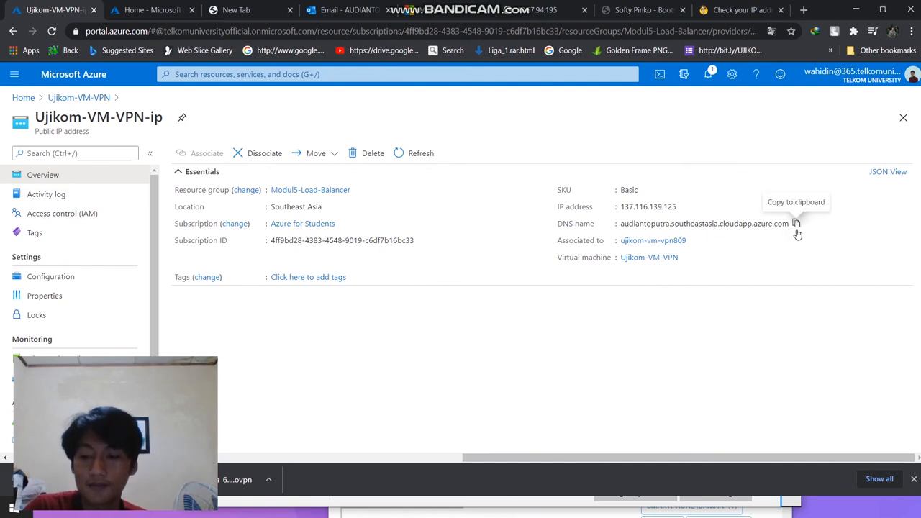
{"action": "left_click", "coordinate": [798, 227]}
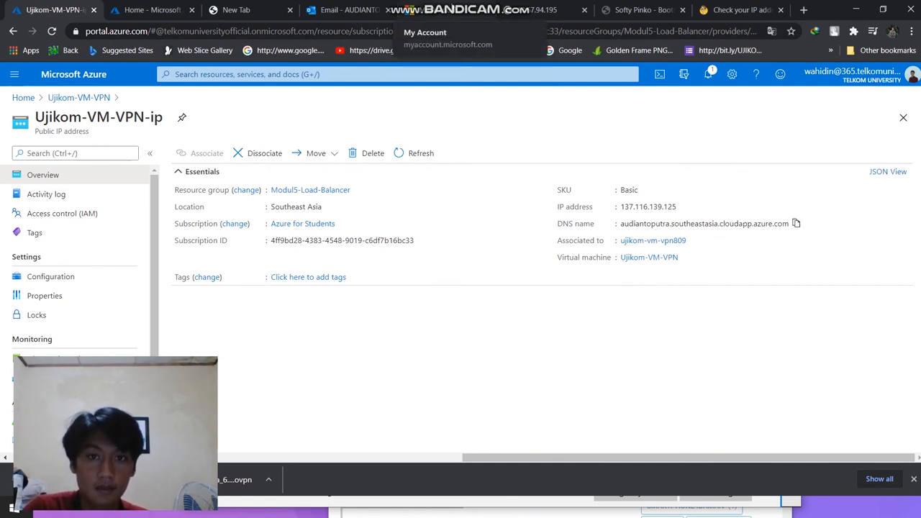
{"action": "left_click", "coordinate": [644, 10]}
{"action": "left_click", "coordinate": [717, 11]}
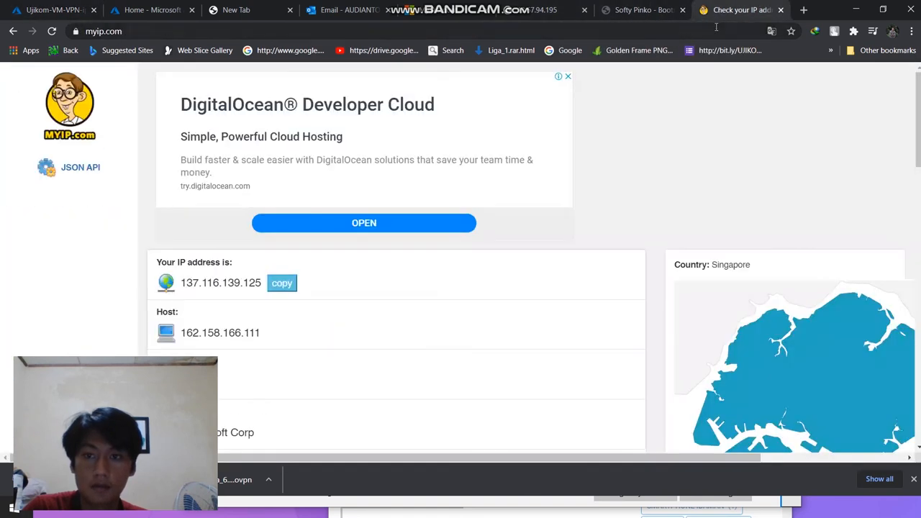
{"action": "left_click", "coordinate": [804, 10]}
{"action": "key", "text": "ctrl+v"}
{"action": "key", "text": "Return"}
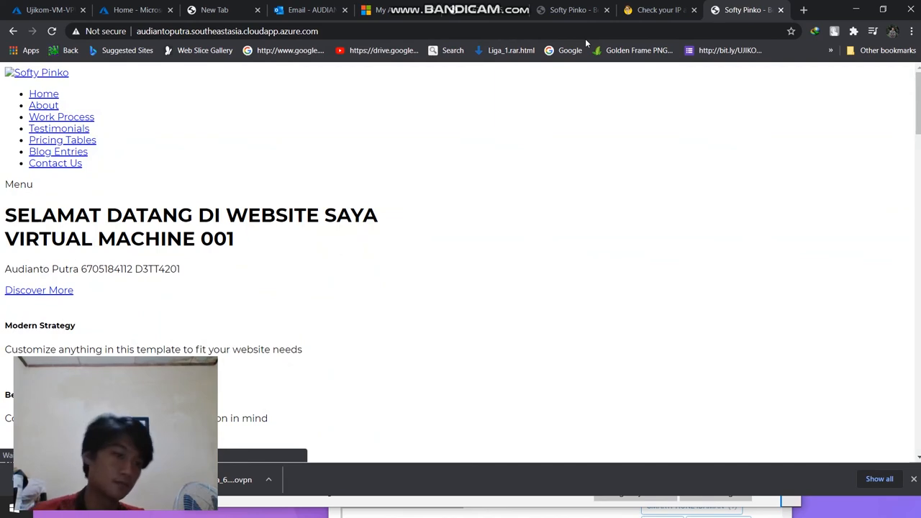
Step: Review the website's content and highlight the Mengusir Malas poem through the Sang Penyemangat heading
{"action": "scroll", "coordinate": [20, 188], "scroll_direction": "down", "scroll_amount": 2}
{"action": "left_click_drag", "start_coordinate": [13, 99], "coordinate": [268, 257]}
{"action": "left_click", "coordinate": [45, 196]}
{"action": "left_click_drag", "start_coordinate": [6, 219], "coordinate": [394, 299]}
{"action": "scroll", "coordinate": [494, 205], "scroll_direction": "down", "scroll_amount": 1}
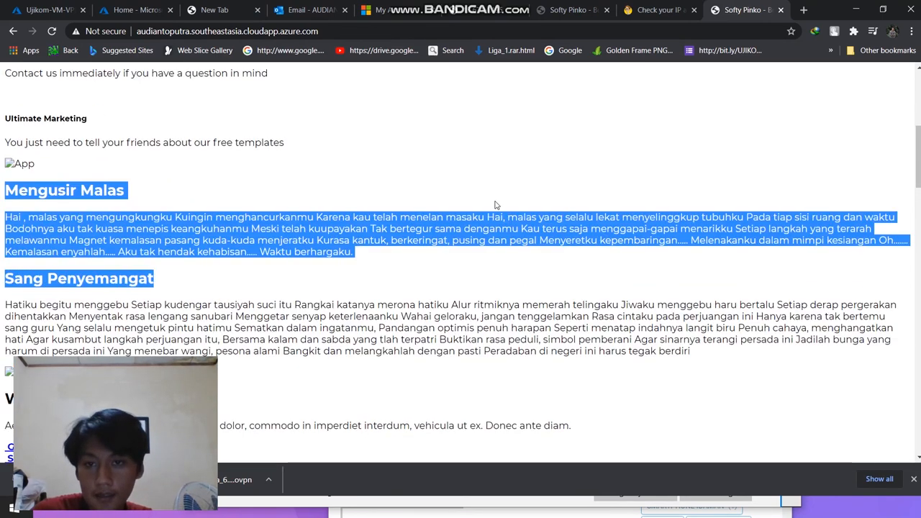
Step: Switch to Bandicam and stop the screen recording
{"action": "key", "text": "alt+Tab"}
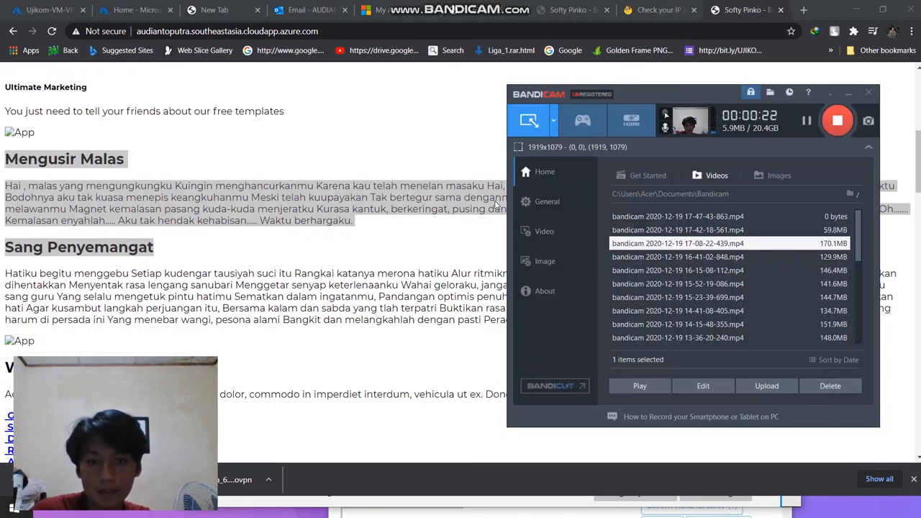
{"action": "left_click", "coordinate": [838, 120]}
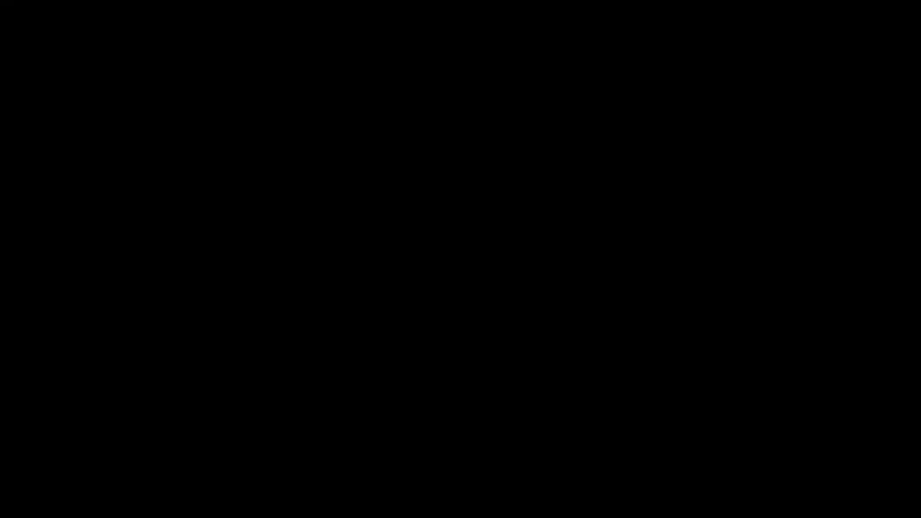